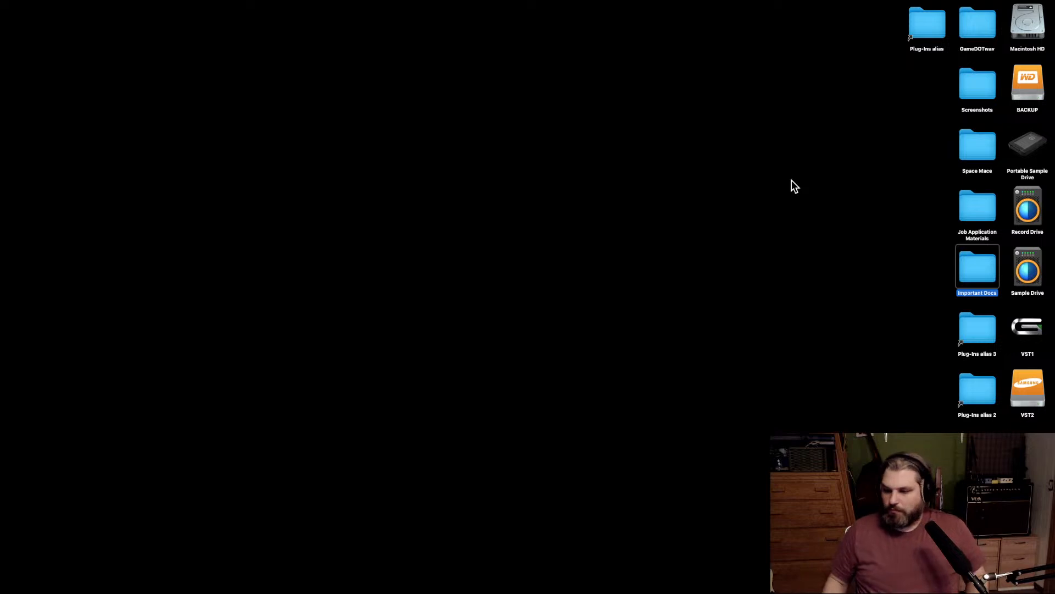
Switch to REAPER and look over the tracks and timeline of the New Space project.
{"action": "mouse_move", "coordinate": [1046, 208]}
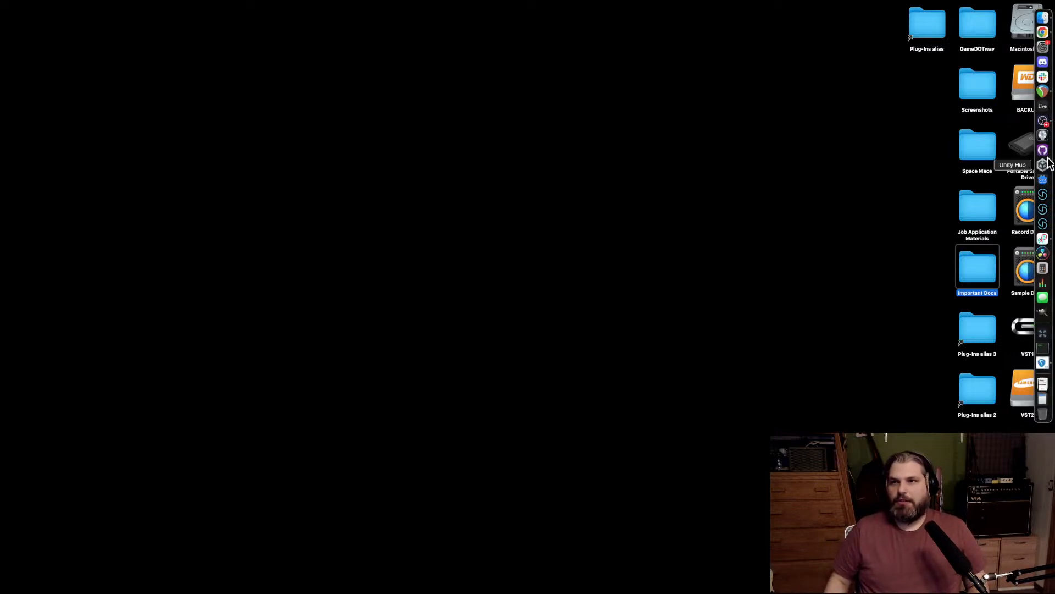
{"action": "left_click", "coordinate": [1044, 92]}
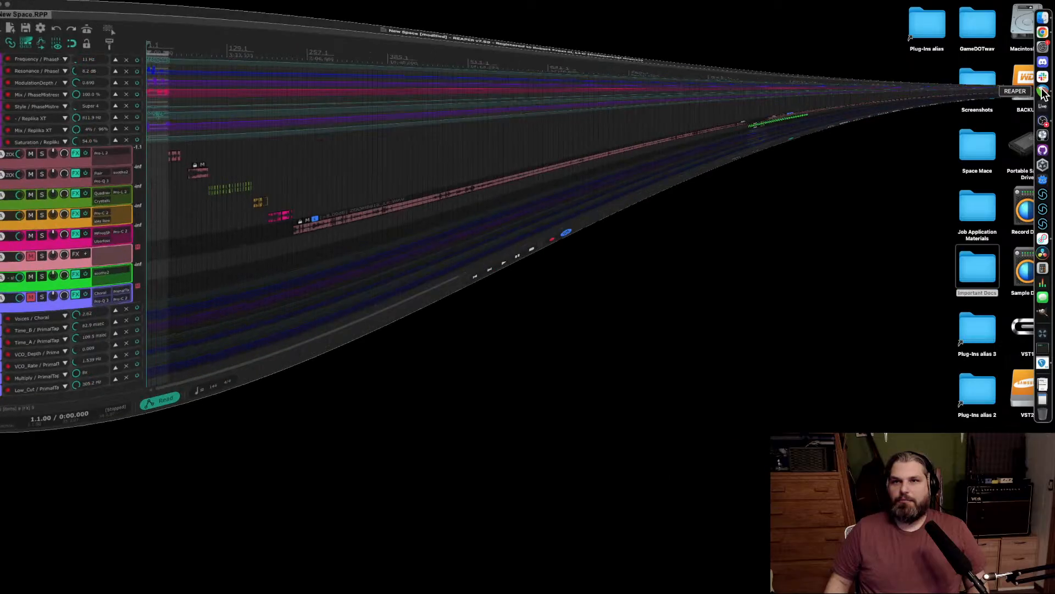
{"action": "scroll", "coordinate": [576, 213], "scroll_direction": "up", "scroll_amount": 5}
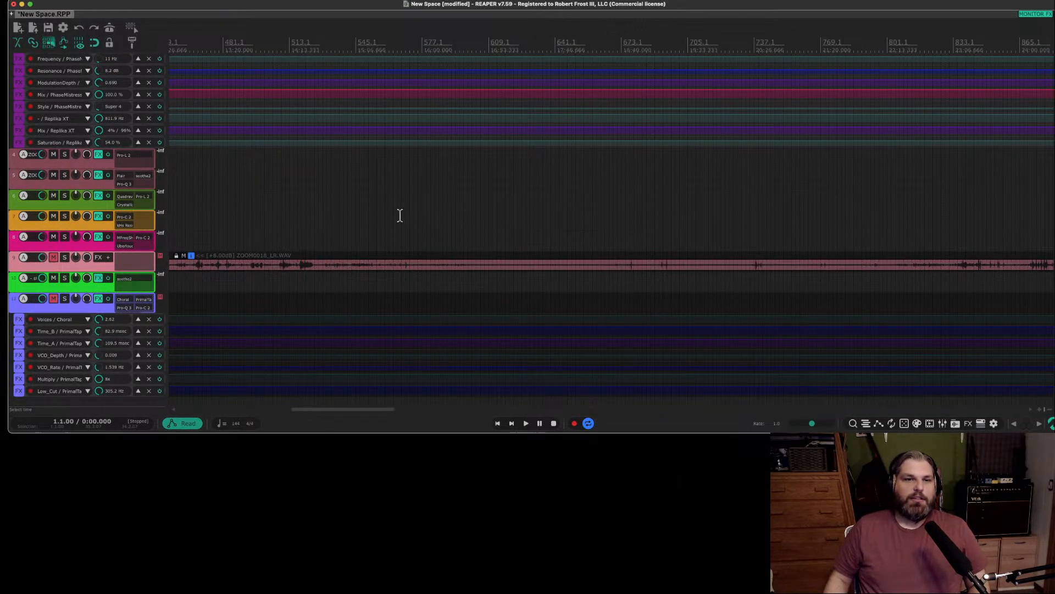
{"action": "scroll", "coordinate": [401, 215], "scroll_direction": "up", "scroll_amount": 1}
{"action": "scroll", "coordinate": [311, 227], "scroll_direction": "down", "scroll_amount": 10}
{"action": "scroll", "coordinate": [314, 227], "scroll_direction": "right", "scroll_amount": 10}
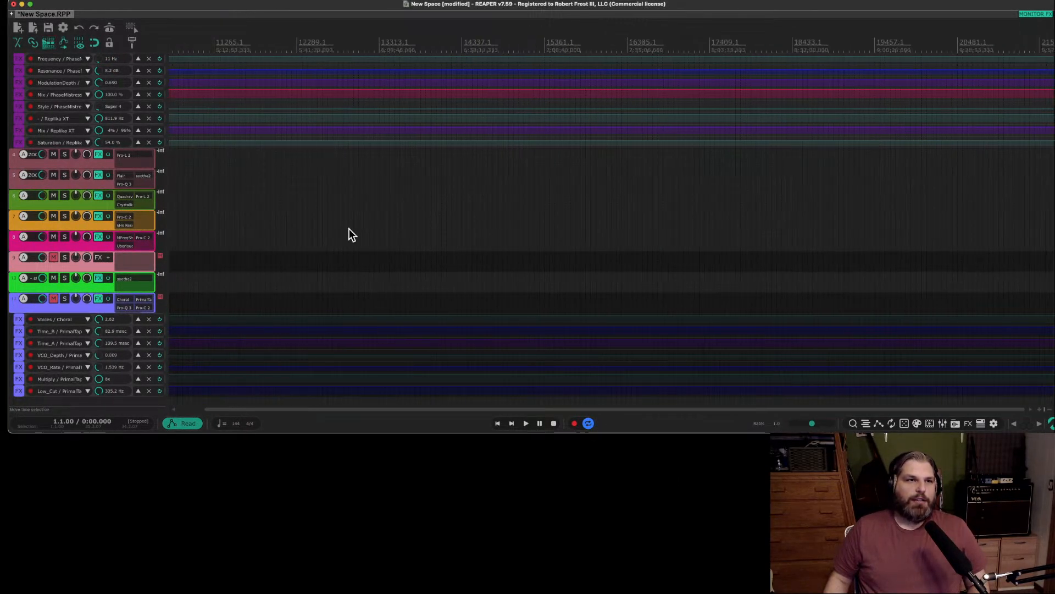
{"action": "scroll", "coordinate": [361, 226], "scroll_direction": "left", "scroll_amount": 10}
{"action": "scroll", "coordinate": [104, 256], "scroll_direction": "up", "scroll_amount": 3}
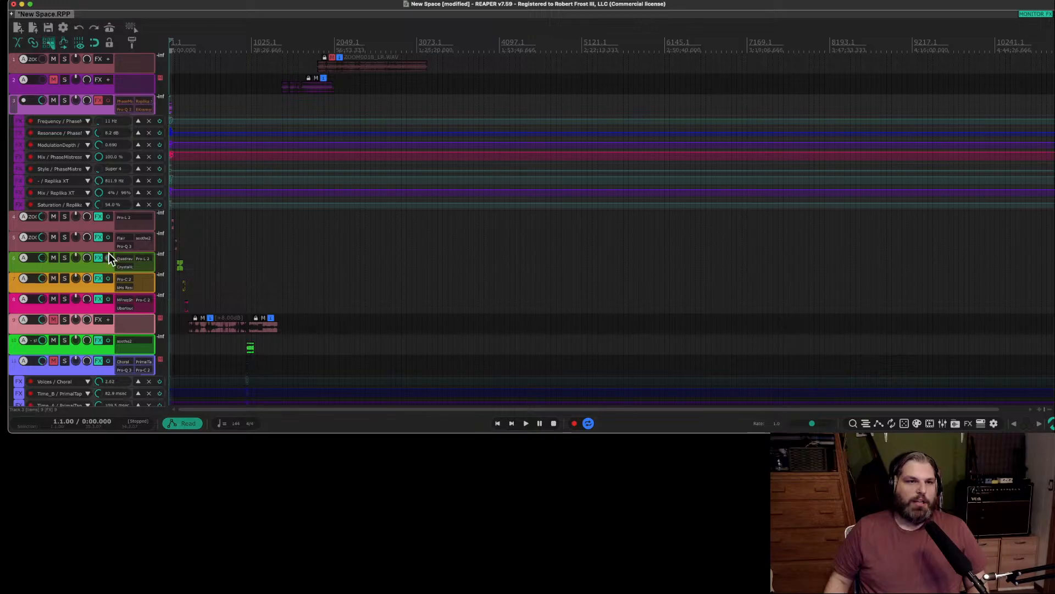
{"action": "scroll", "coordinate": [264, 235], "scroll_direction": "up", "scroll_amount": 5}
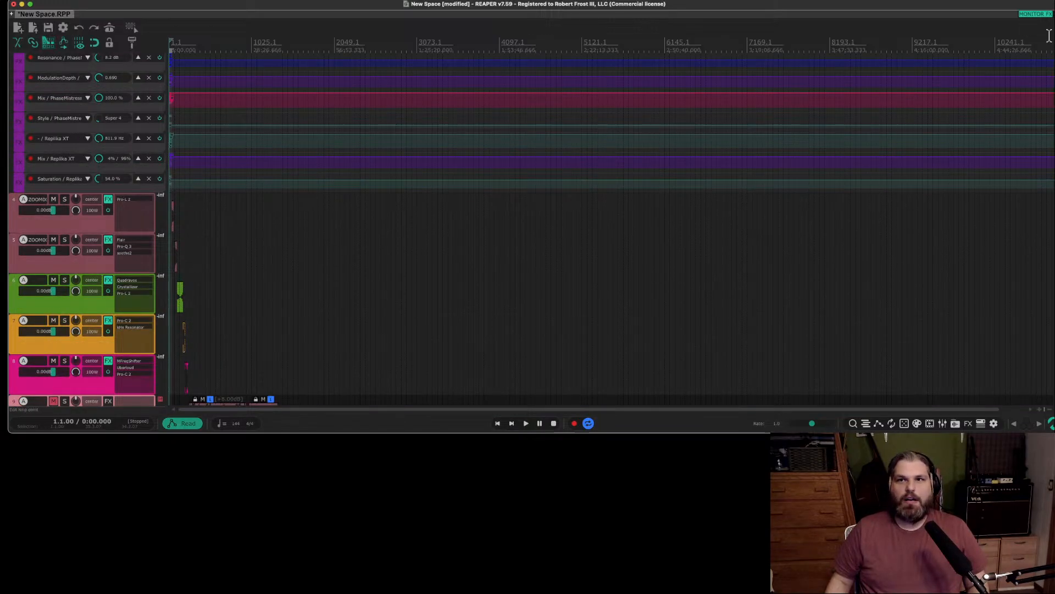
Switch to Finder, open Home Ghost > Assets > SFX > New Space > Renders, and enlarge the window.
{"action": "left_click", "coordinate": [1047, 18]}
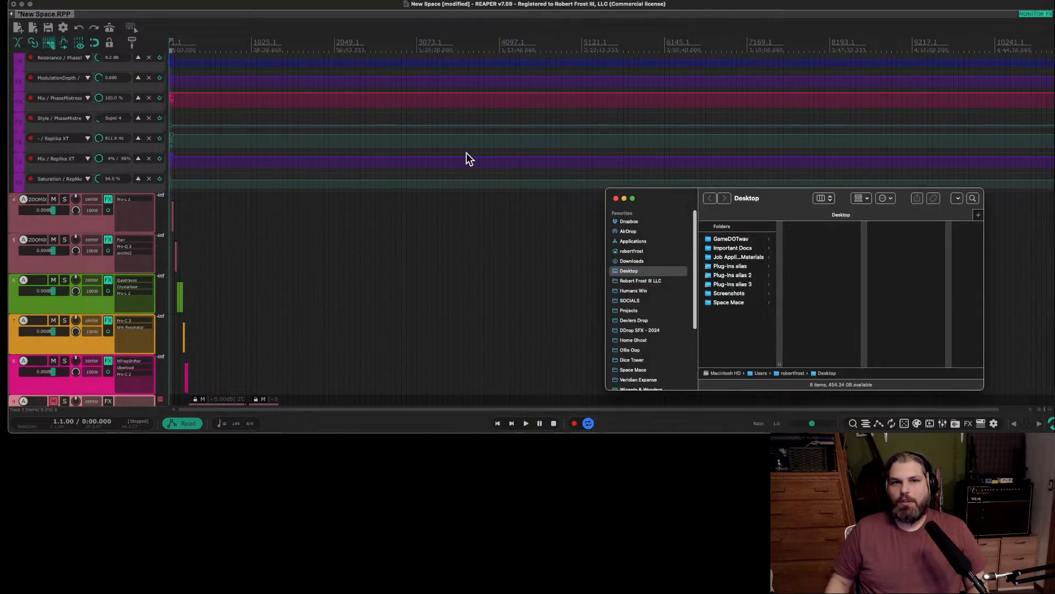
{"action": "left_click", "coordinate": [648, 341]}
{"action": "left_click_drag", "start_coordinate": [773, 203], "coordinate": [512, 153]}
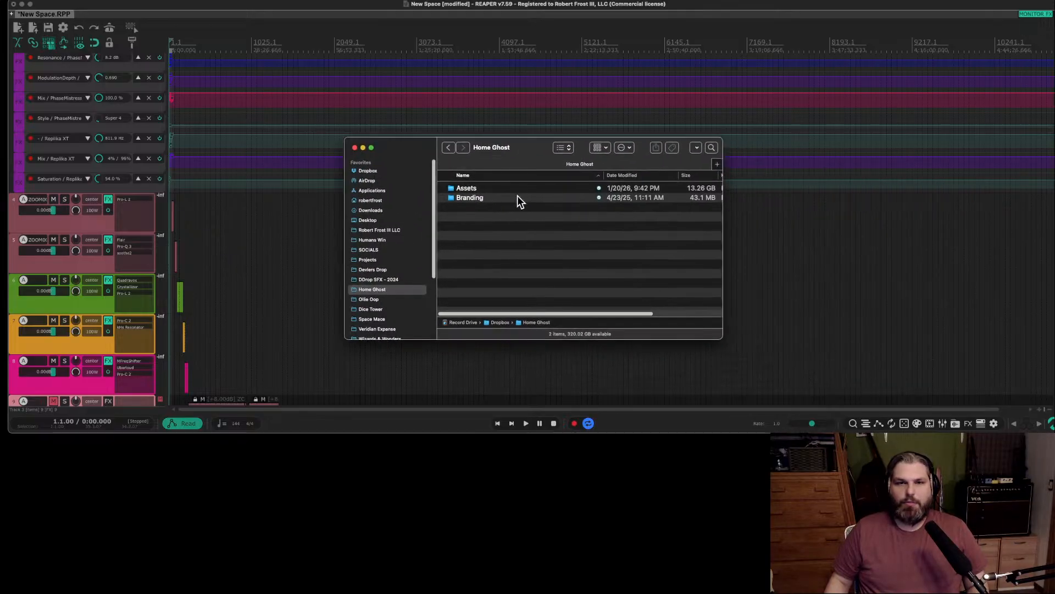
{"action": "left_click", "coordinate": [486, 189]}
{"action": "double_click", "coordinate": [486, 189]}
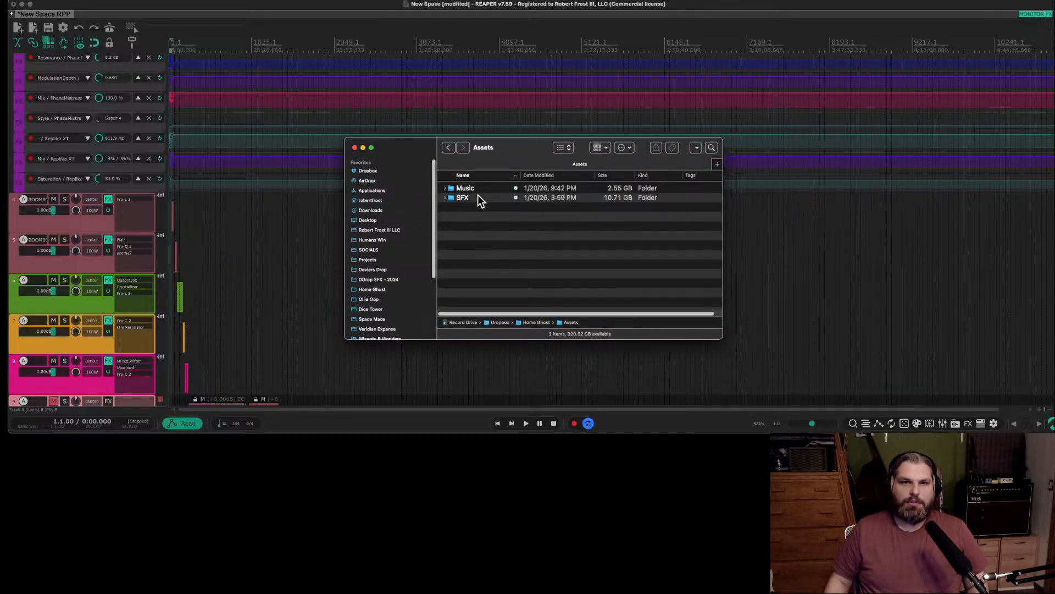
{"action": "double_click", "coordinate": [477, 198]}
{"action": "double_click", "coordinate": [482, 189]}
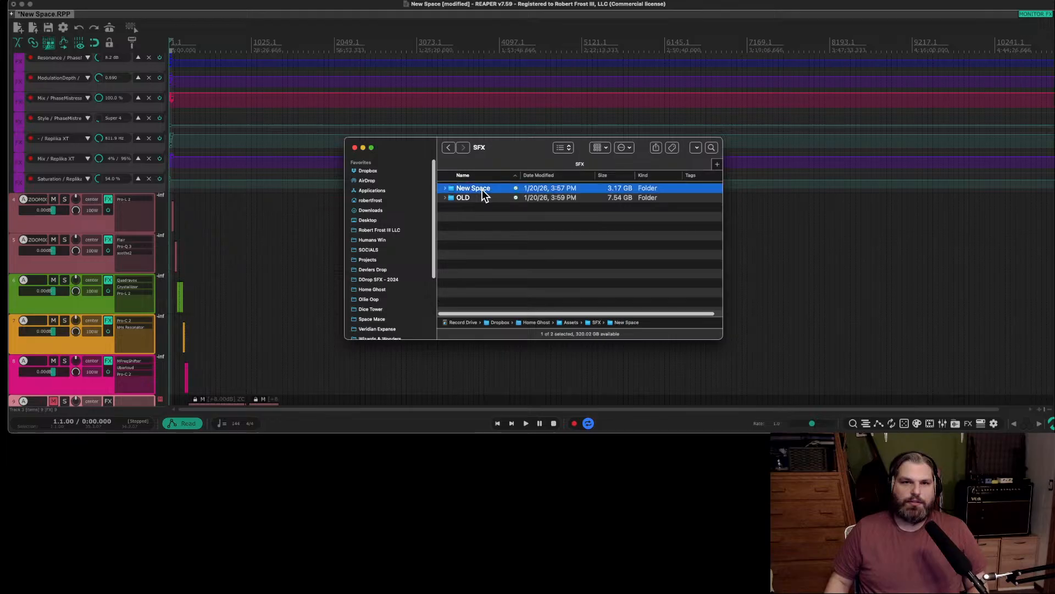
{"action": "double_click", "coordinate": [487, 197]}
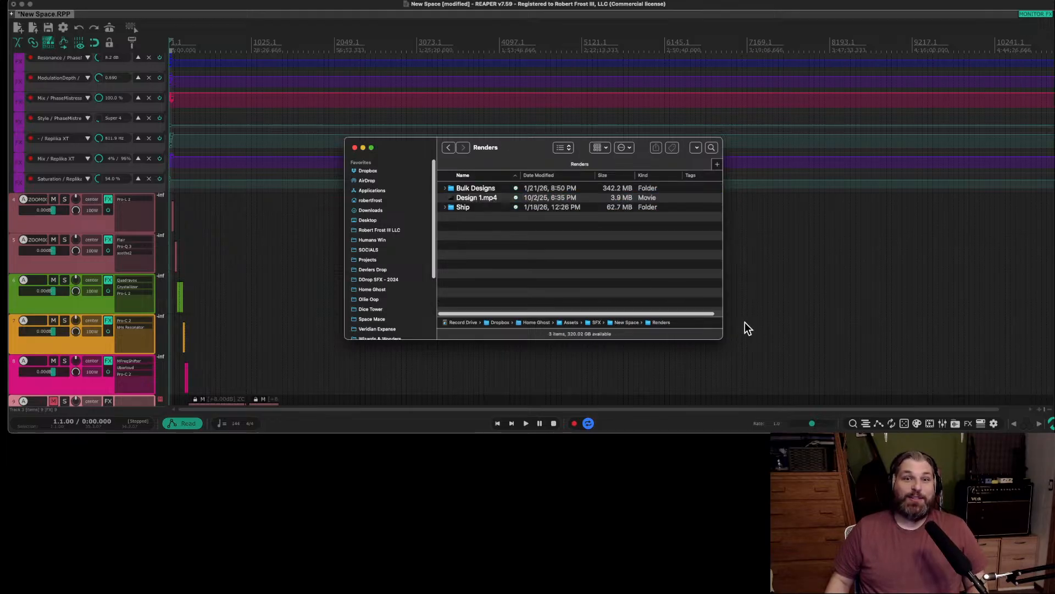
{"action": "left_click_drag", "start_coordinate": [722, 338], "coordinate": [884, 370]}
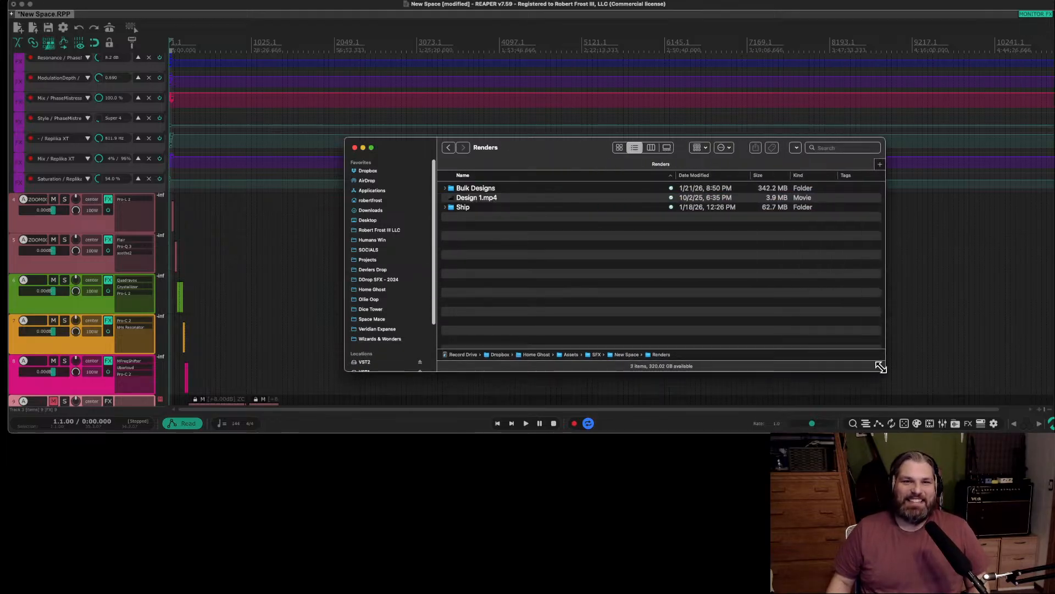
Expand the Bulk Designs folder, look through the Session 1 file list, and return to Renders.
{"action": "left_click", "coordinate": [446, 188]}
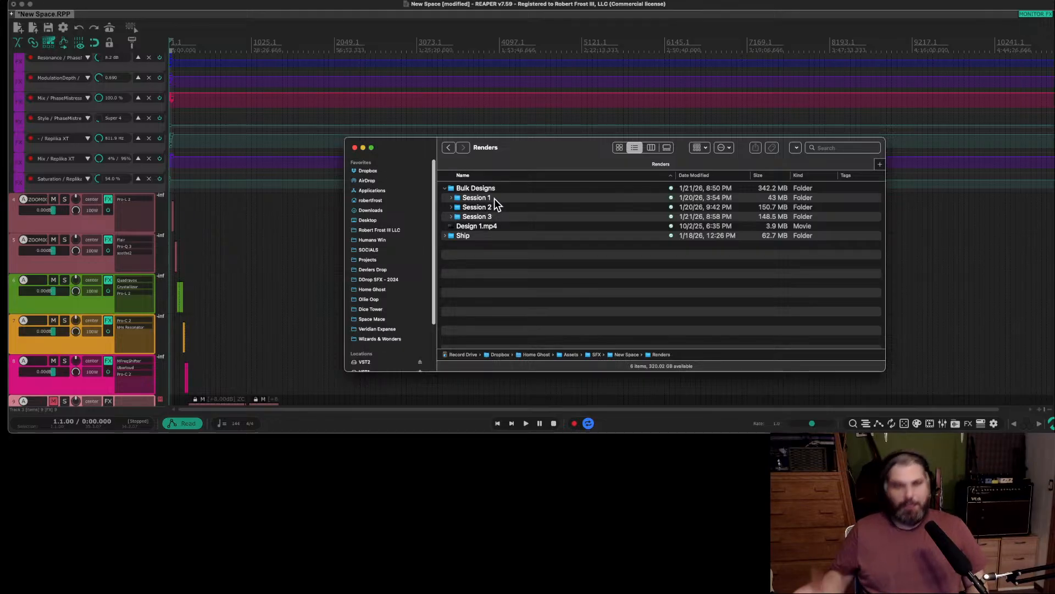
{"action": "double_click", "coordinate": [478, 197]}
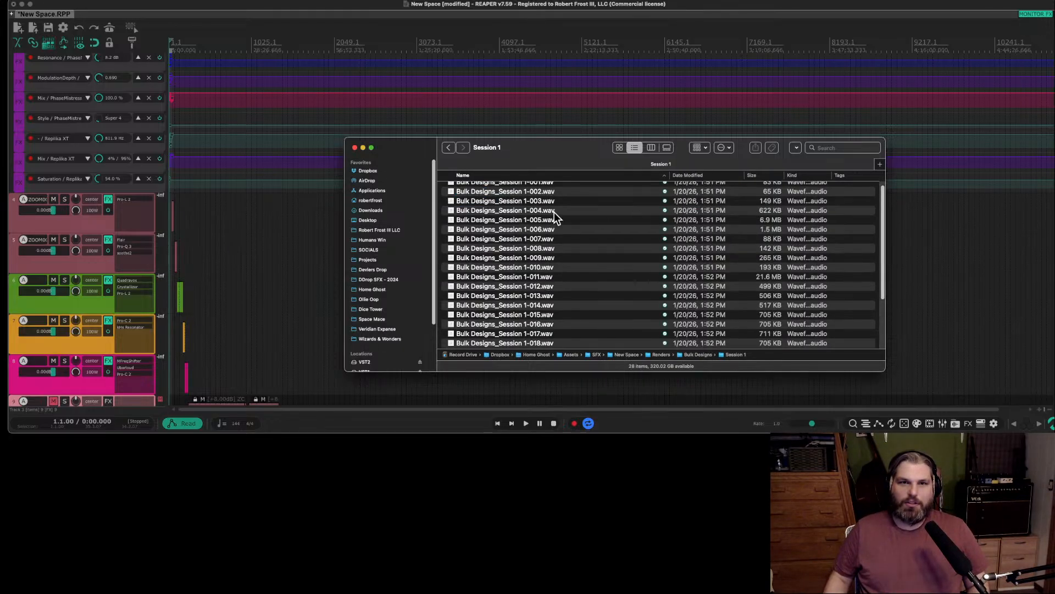
{"action": "scroll", "coordinate": [554, 213], "scroll_direction": "down", "scroll_amount": 5}
{"action": "scroll", "coordinate": [542, 244], "scroll_direction": "up", "scroll_amount": 5}
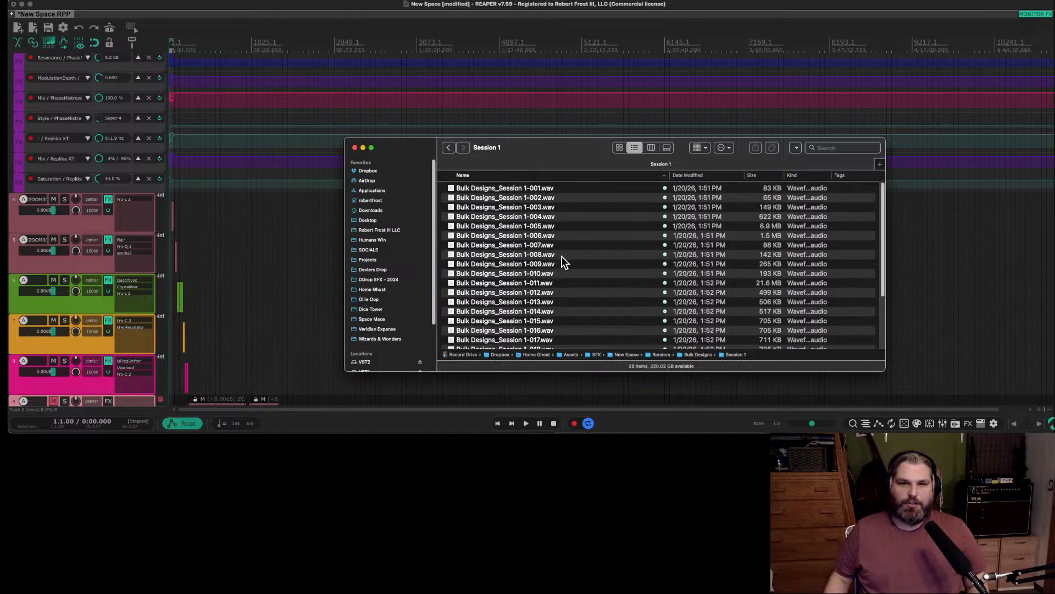
{"action": "left_click", "coordinate": [448, 147]}
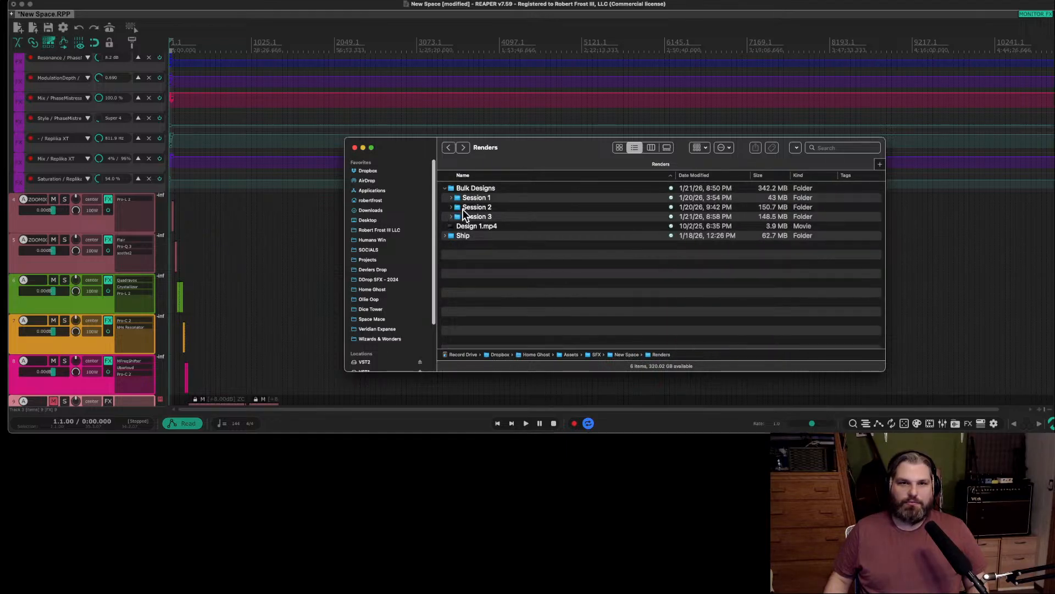
Open the Session 1 folder and preview Bulk Designs_Session 1-001.wav.
{"action": "left_click", "coordinate": [500, 199]}
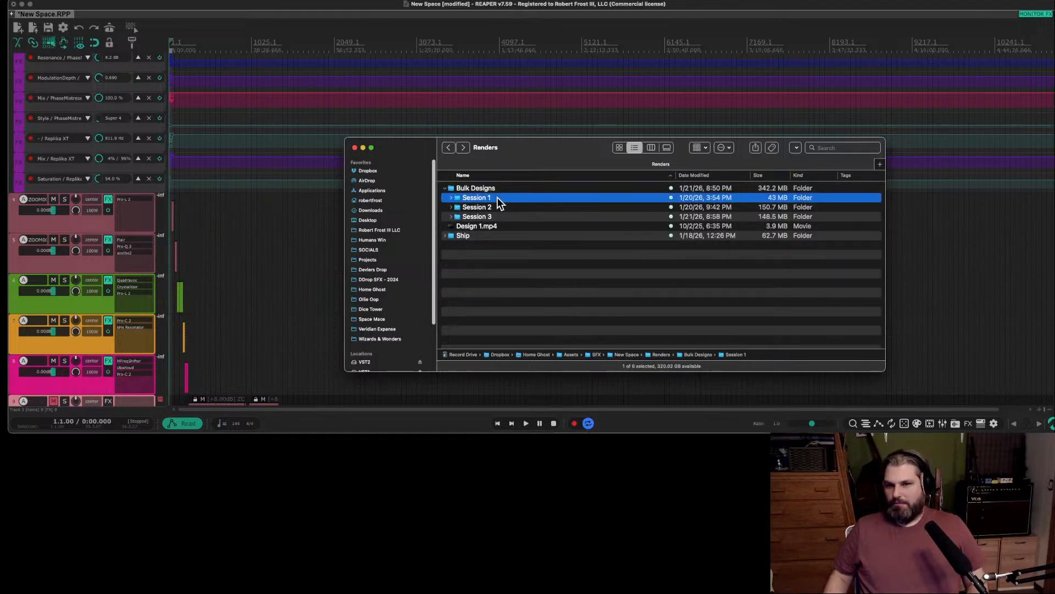
{"action": "double_click", "coordinate": [498, 199]}
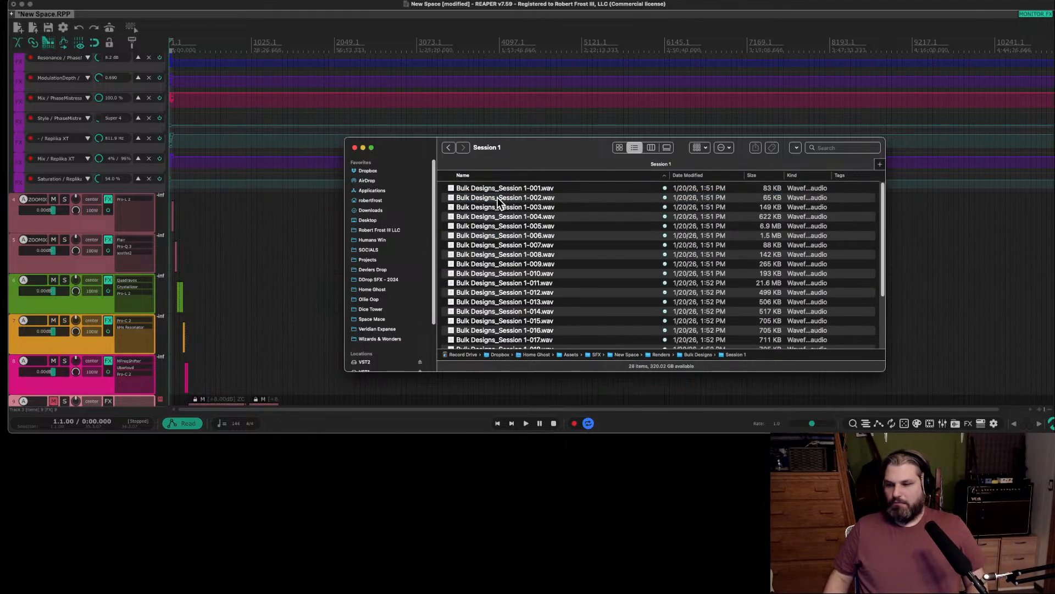
{"action": "left_click", "coordinate": [524, 188]}
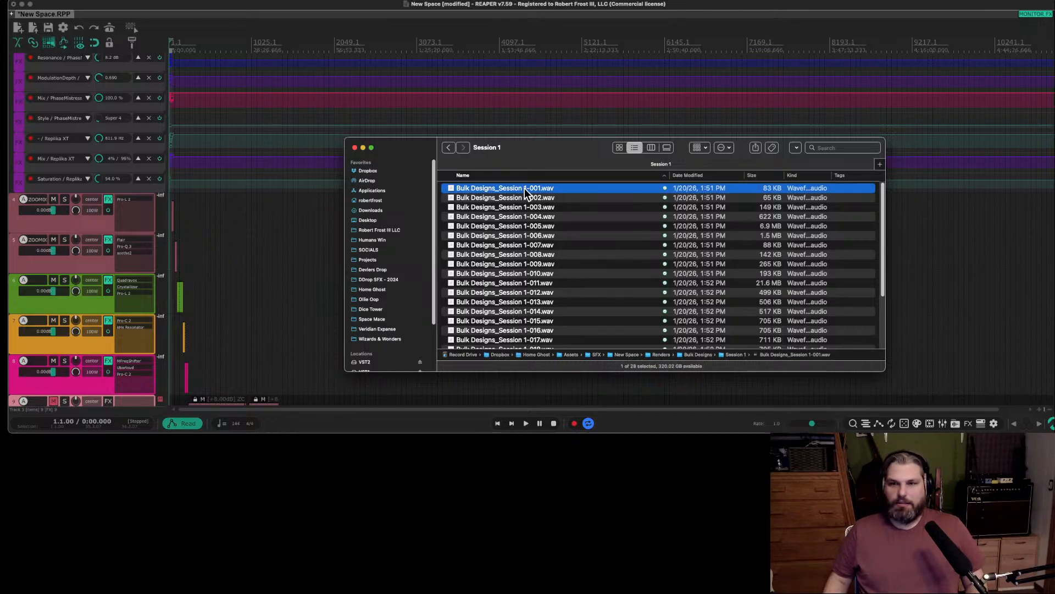
{"action": "key", "text": "space"}
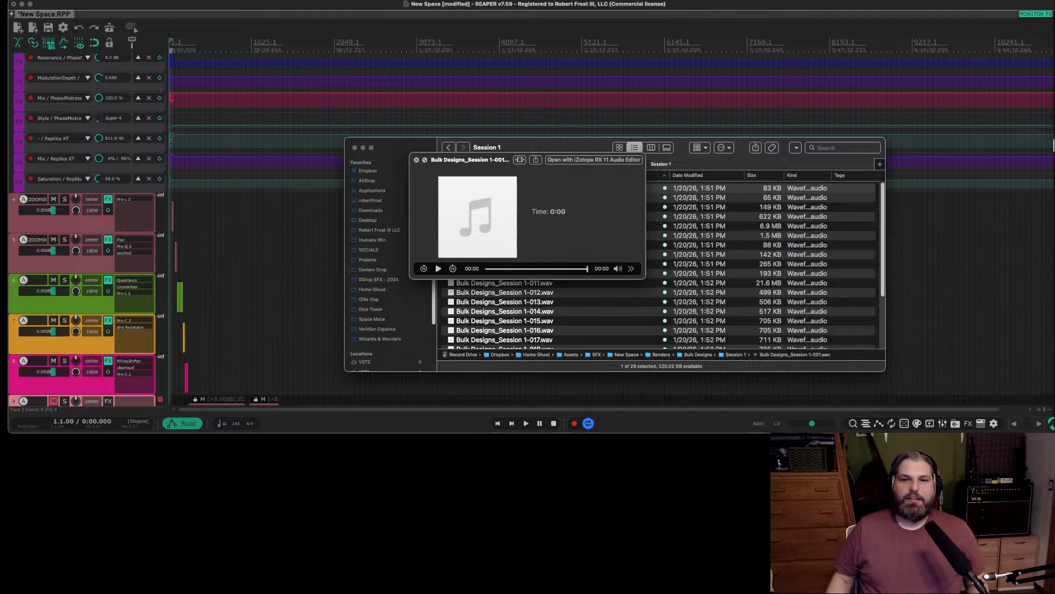
Switch to Loopback, enable the Clarett 8Pre USB monitor for the STREAM device, and close the Loopback window.
{"action": "left_click", "coordinate": [1047, 239]}
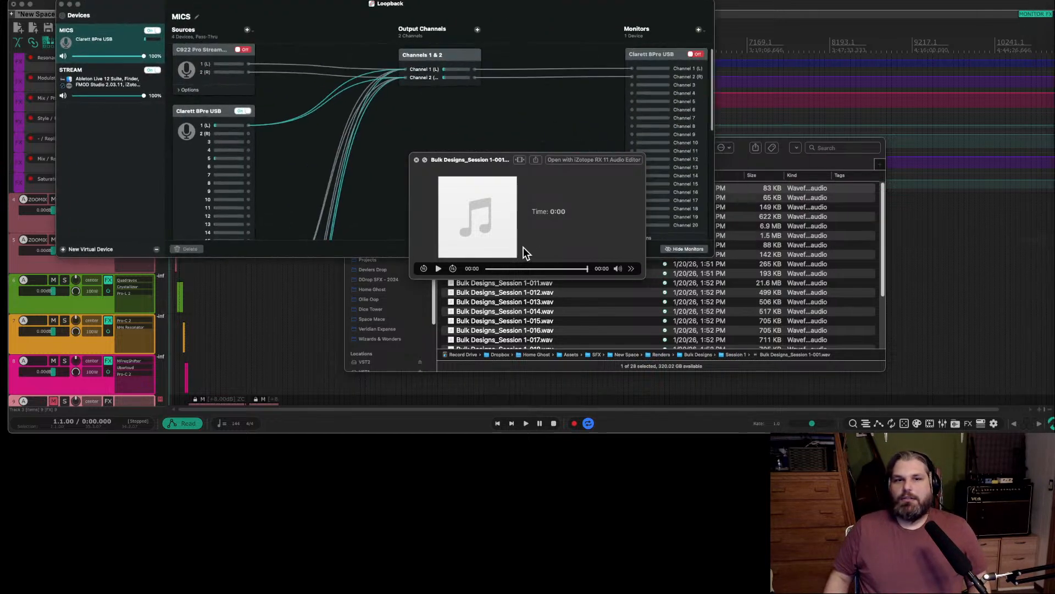
{"action": "left_click", "coordinate": [120, 83]}
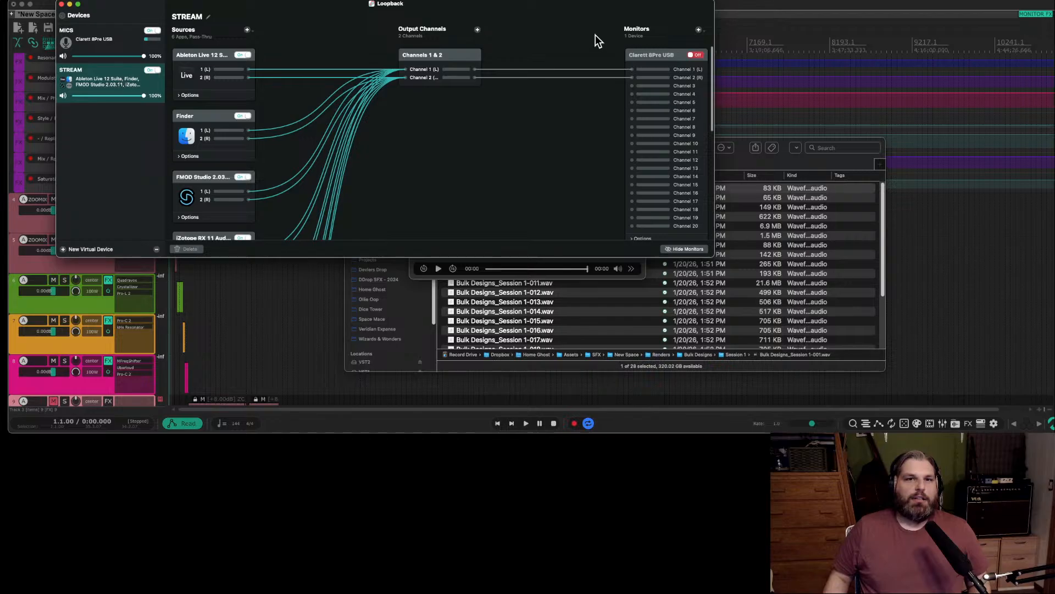
{"action": "left_click", "coordinate": [696, 55]}
{"action": "left_click", "coordinate": [311, 328]}
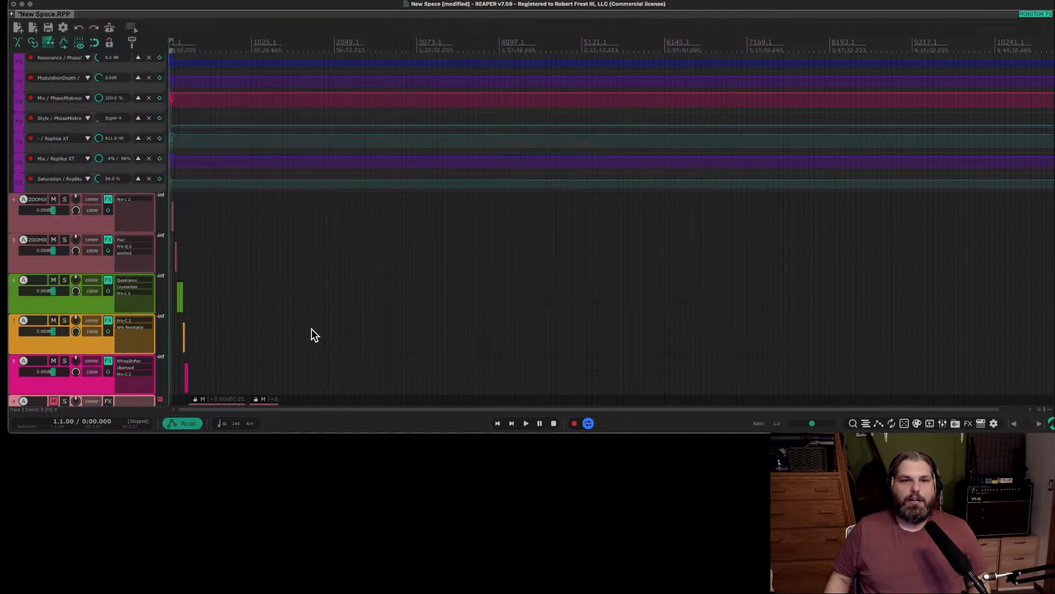
{"action": "left_click", "coordinate": [312, 327]}
{"action": "key", "text": "super+Tab"}
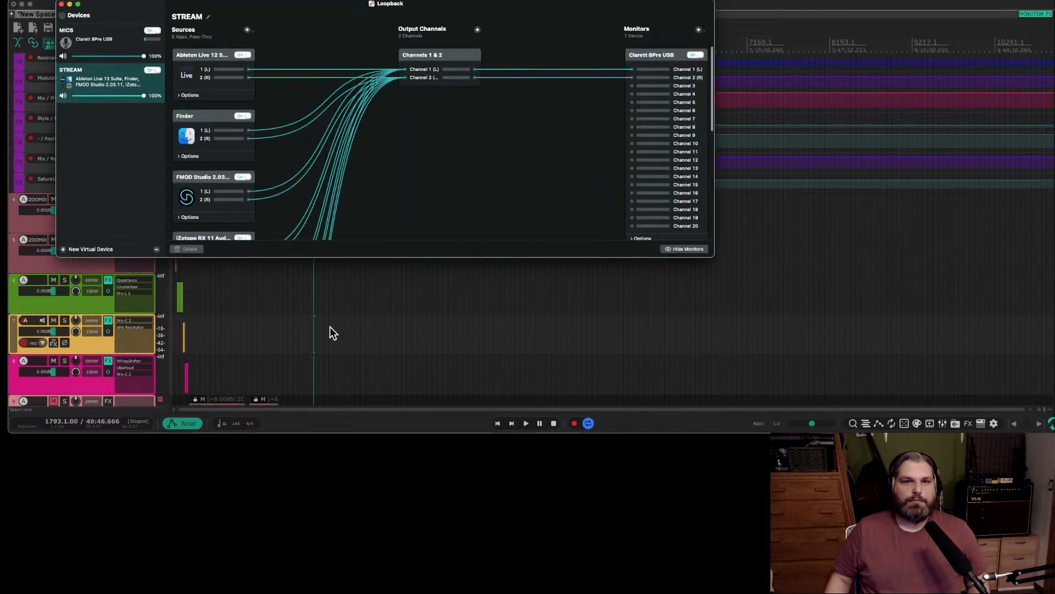
{"action": "key", "text": "super+Tab"}
{"action": "key", "text": "super+Tab"}
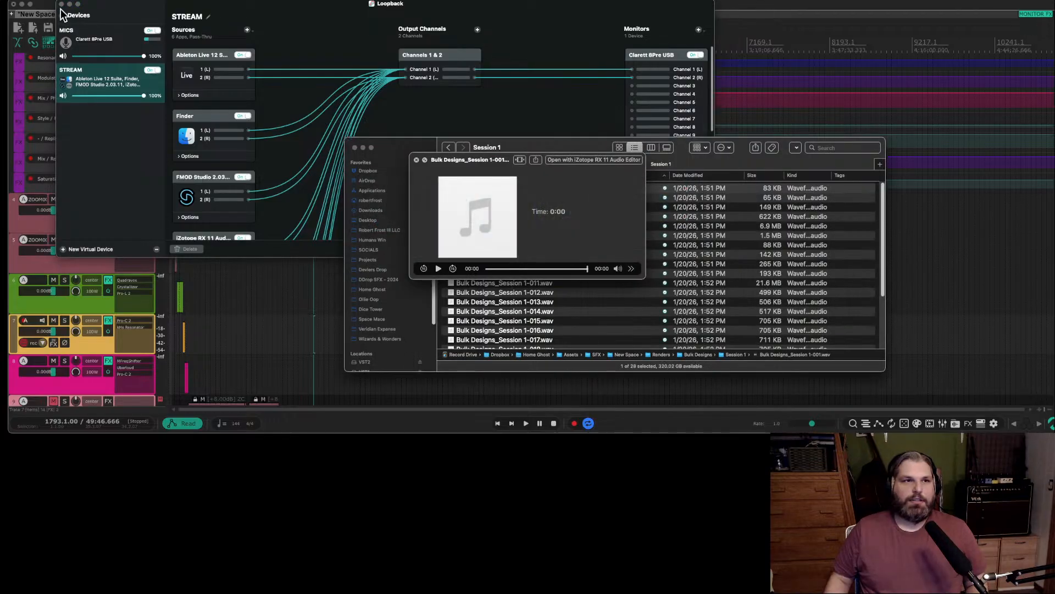
{"action": "left_click", "coordinate": [62, 4]}
Audition the Session 1 renders one after another from Bulk Designs_Session 1-002.wav to 011.wav.
{"action": "key", "text": "space"}
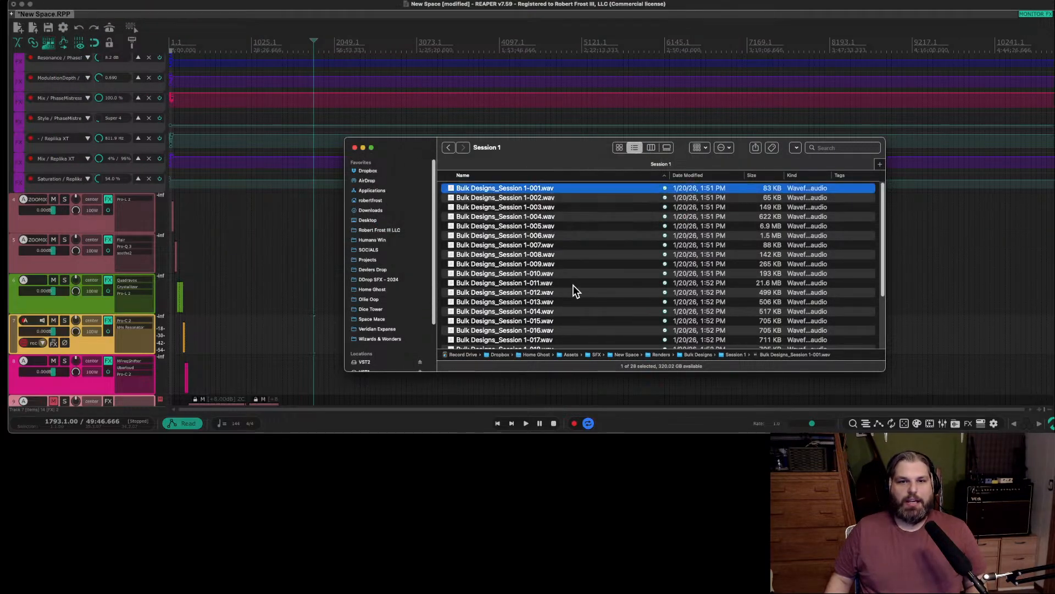
{"action": "left_click", "coordinate": [546, 202]}
{"action": "key", "text": "space"}
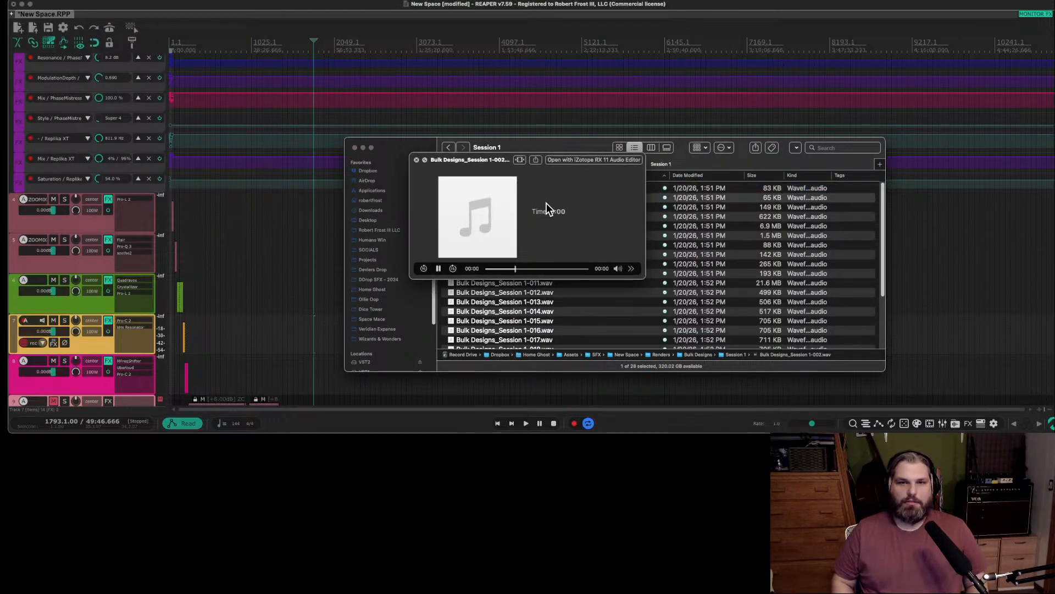
{"action": "key", "text": "Down"}
{"action": "key", "text": "Down"}
{"action": "key", "text": "Down"}
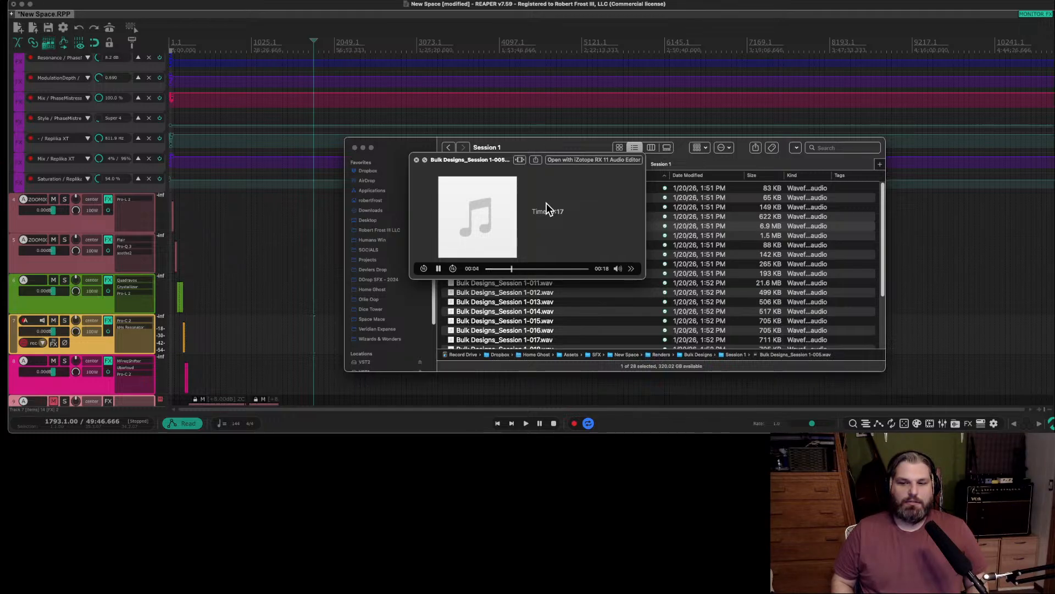
{"action": "key", "text": "Down"}
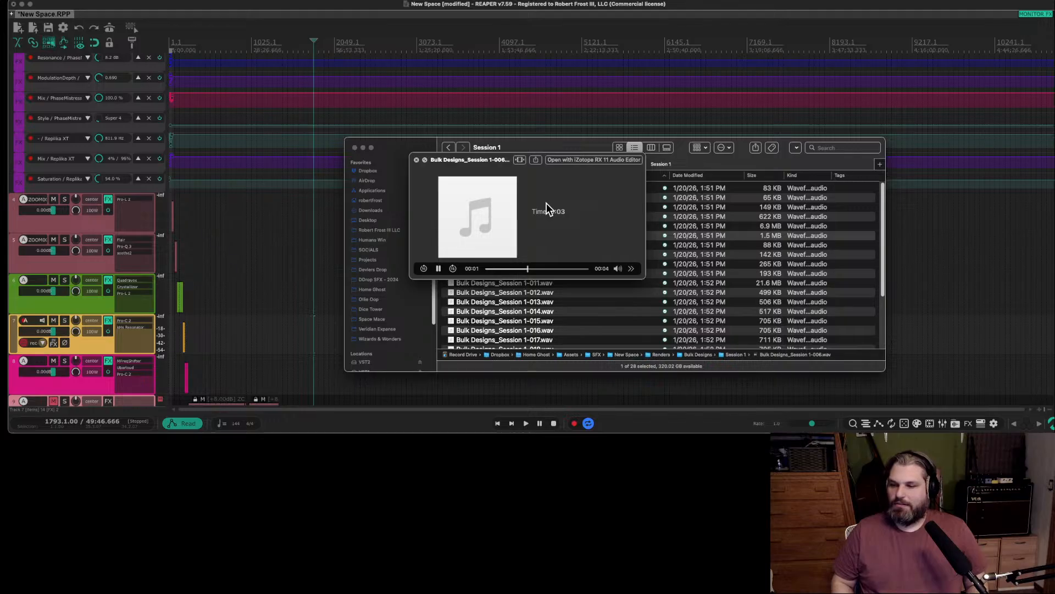
{"action": "key", "text": "Down"}
{"action": "key", "text": "Down"}
{"action": "key", "text": "Down"}
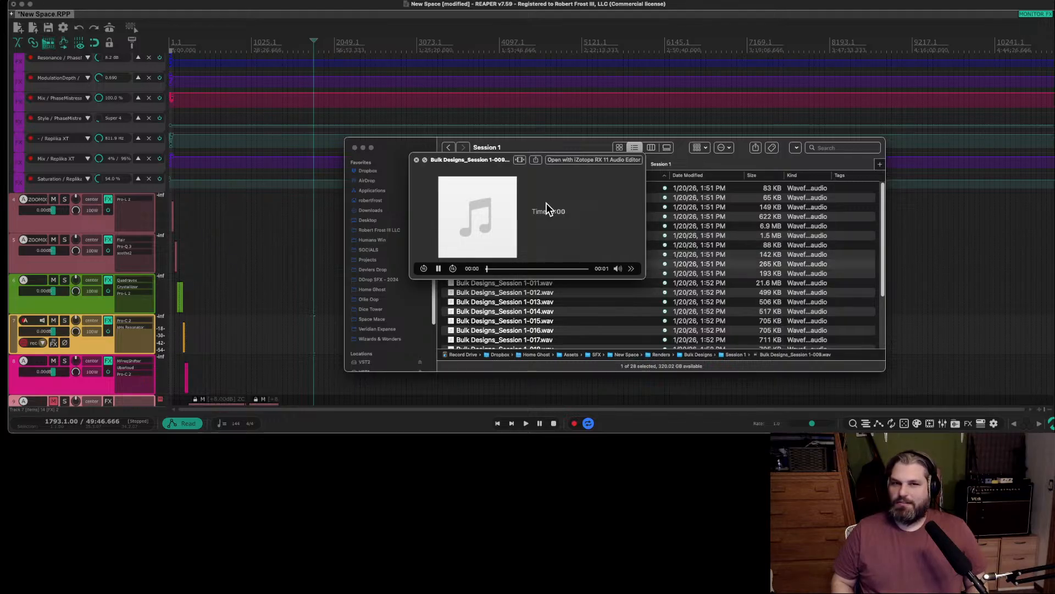
{"action": "key", "text": "Down"}
{"action": "key", "text": "Down"}
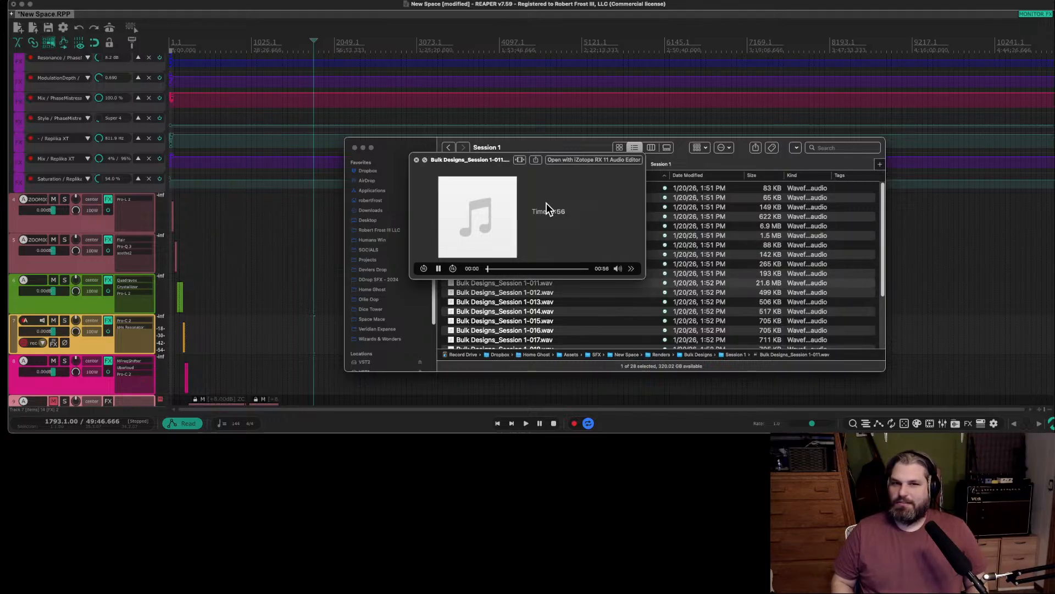
Close the audio preview and select the files from Bulk Designs_Session 1-010.wav back to 001.wav.
{"action": "key", "text": "Up"}
{"action": "key", "text": "space"}
{"action": "key", "text": "shift+Up"}
{"action": "key", "text": "shift+Up"}
{"action": "key", "text": "shift+Up"}
{"action": "key", "text": "shift+Up"}
{"action": "key", "text": "shift+Up"}
{"action": "key", "text": "shift+Up"}
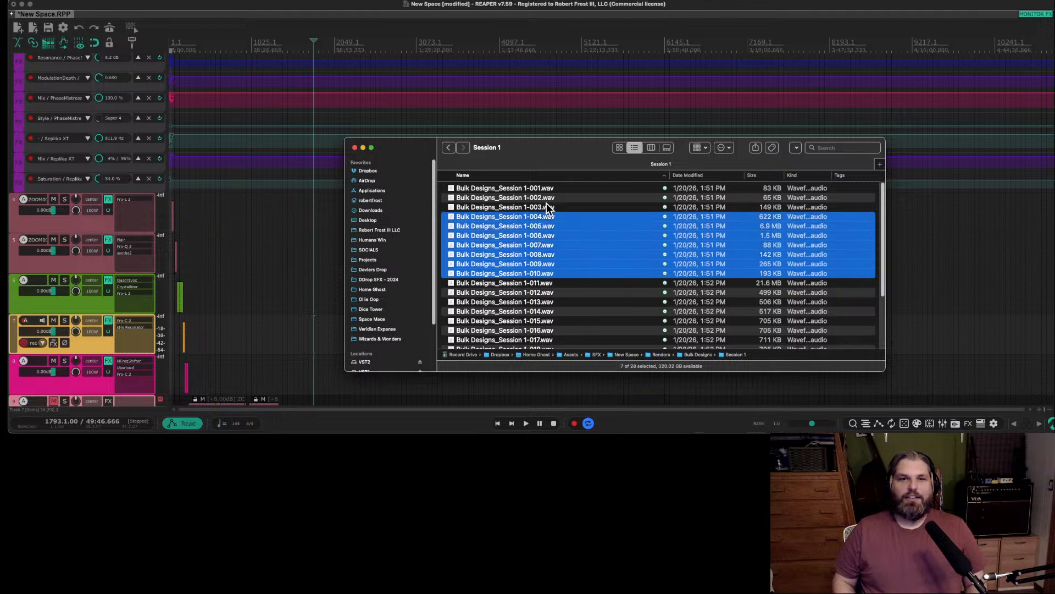
{"action": "key", "text": "shift+Up"}
{"action": "key", "text": "shift+Up"}
{"action": "key", "text": "shift+Up"}
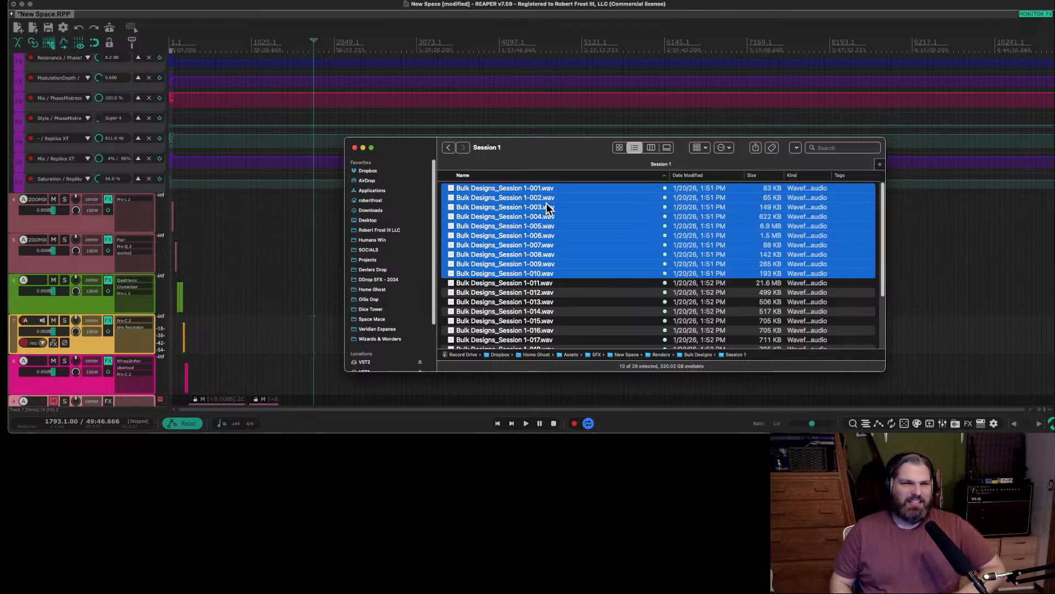
Replace the group selection with the single file Bulk Designs_Session 1-011.wav.
{"action": "left_click", "coordinate": [546, 203]}
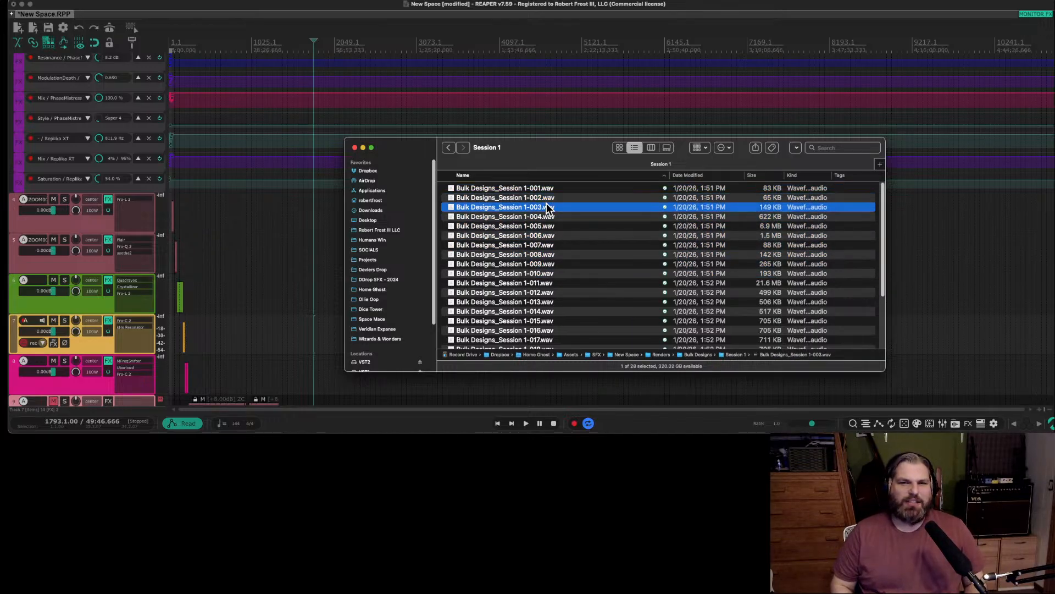
{"action": "key", "text": "Down"}
{"action": "key", "text": "Down"}
{"action": "key", "text": "Down"}
{"action": "key", "text": "Down"}
{"action": "key", "text": "Down"}
{"action": "key", "text": "Down"}
{"action": "key", "text": "Down"}
{"action": "key", "text": "Down"}
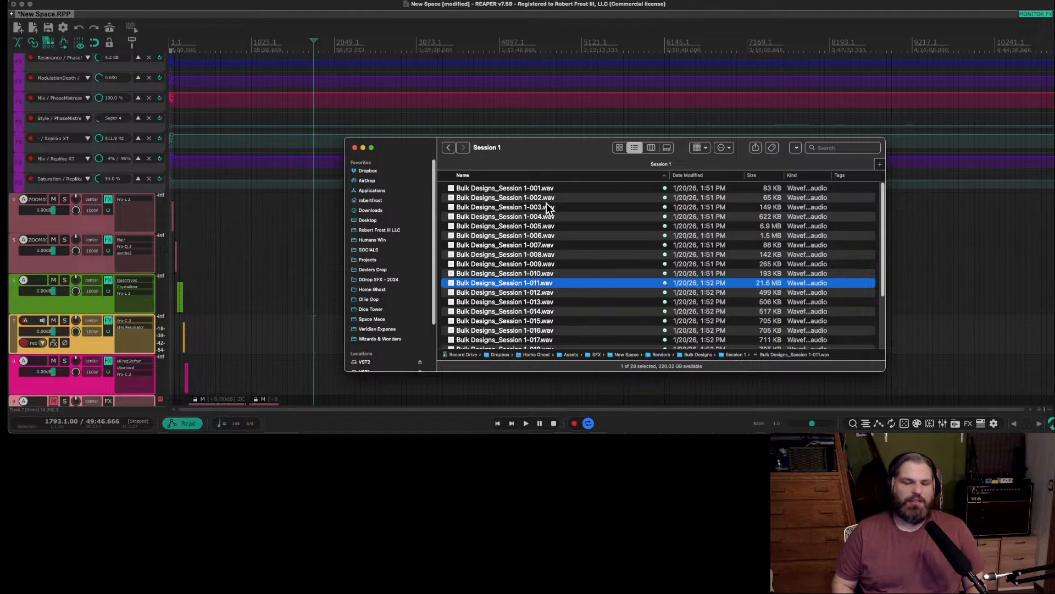
Audition the Session 1 renders one after another from Bulk Designs_Session 1-011.wav to 016.wav and close the preview.
{"action": "key", "text": "space"}
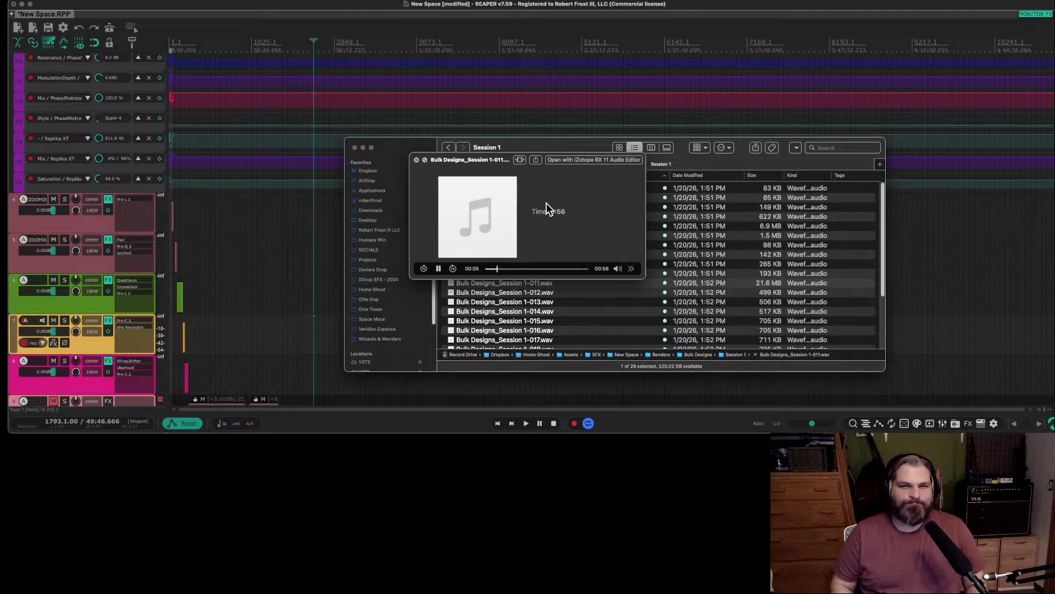
{"action": "key", "text": "Down"}
{"action": "key", "text": "Down"}
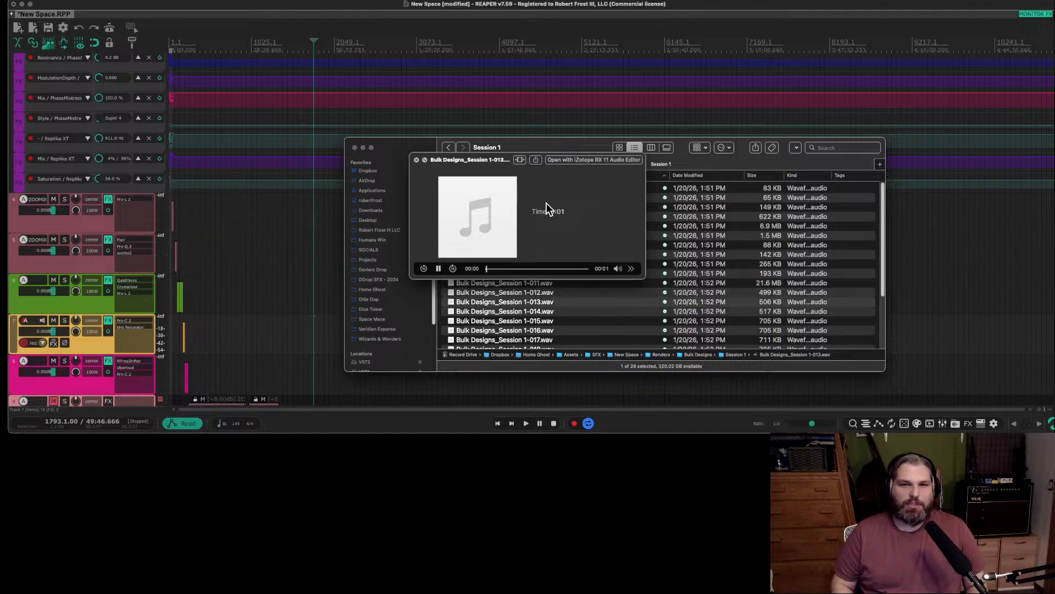
{"action": "key", "text": "Down"}
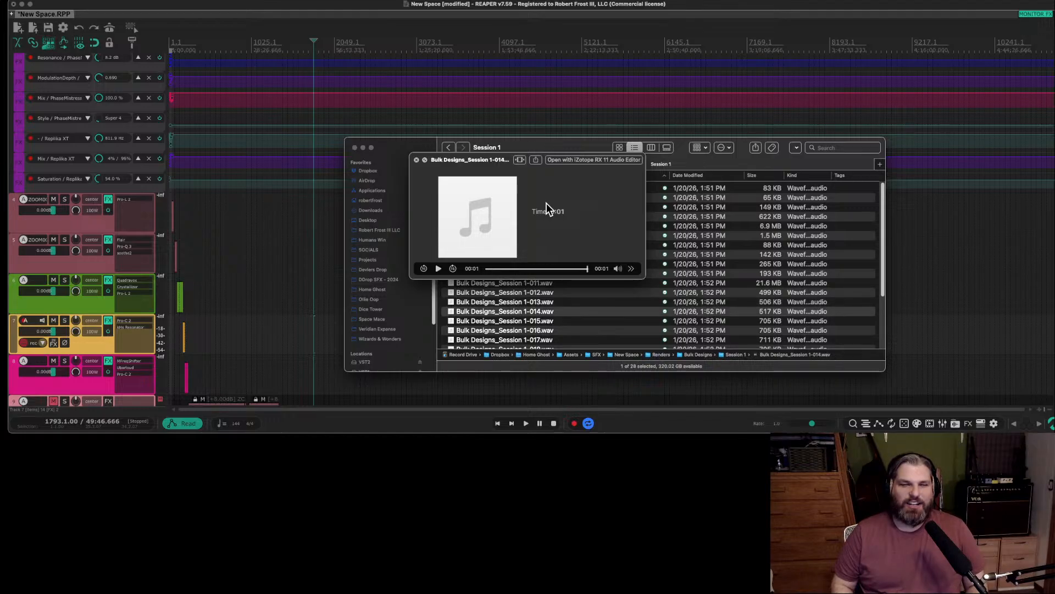
{"action": "key", "text": "Down"}
{"action": "key", "text": "Down"}
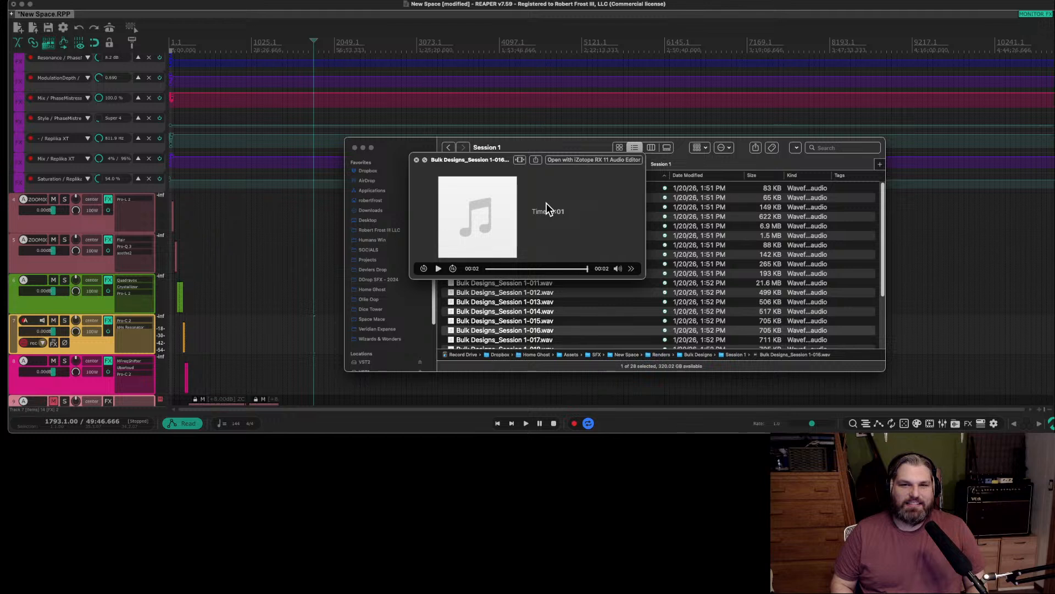
{"action": "key", "text": "space"}
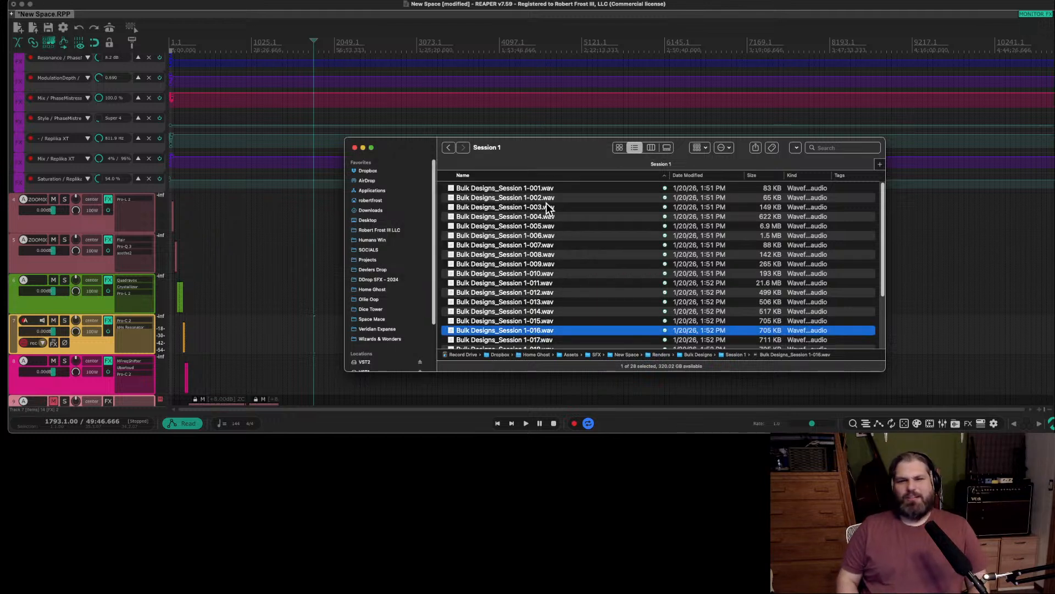
Skip Bulk Designs_Session 1-017.wav, audition the renders from 018.wav to 021.wav, and close the preview.
{"action": "key", "text": "Down"}
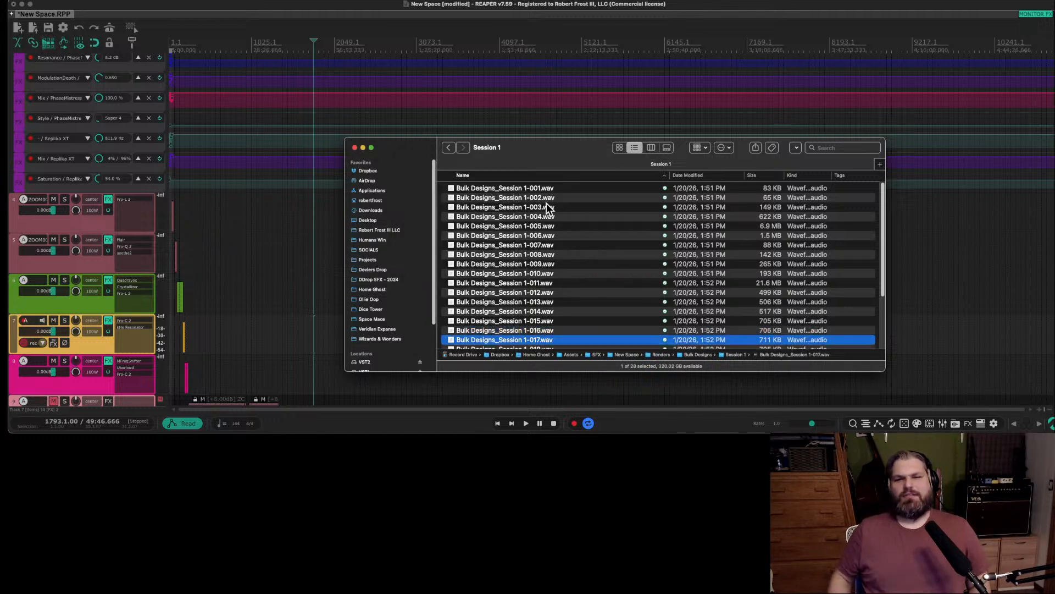
{"action": "scroll", "coordinate": [548, 220], "scroll_direction": "down", "scroll_amount": 5}
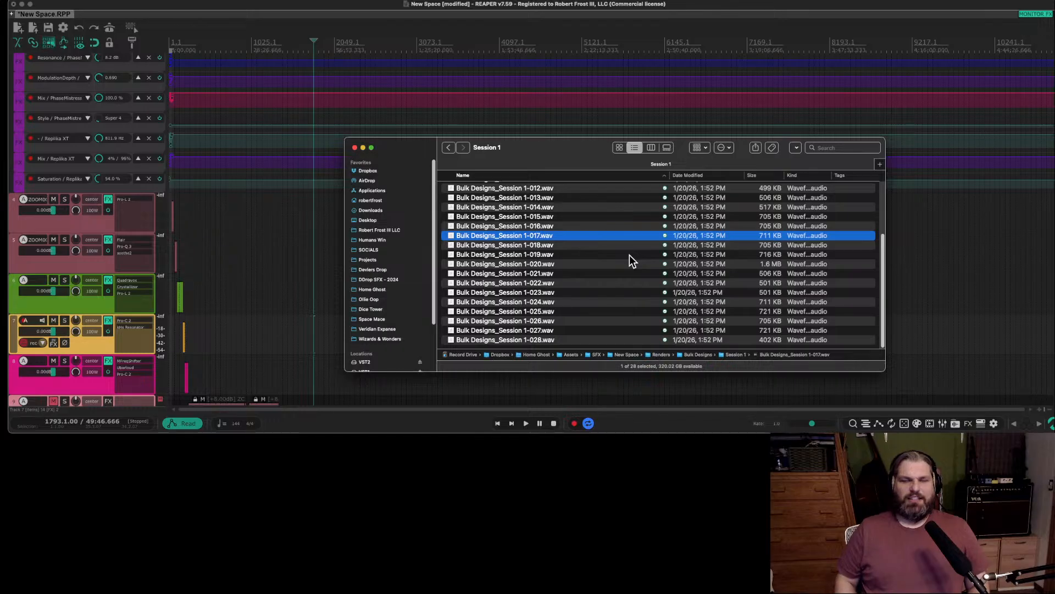
{"action": "key", "text": "Down"}
{"action": "key", "text": "space"}
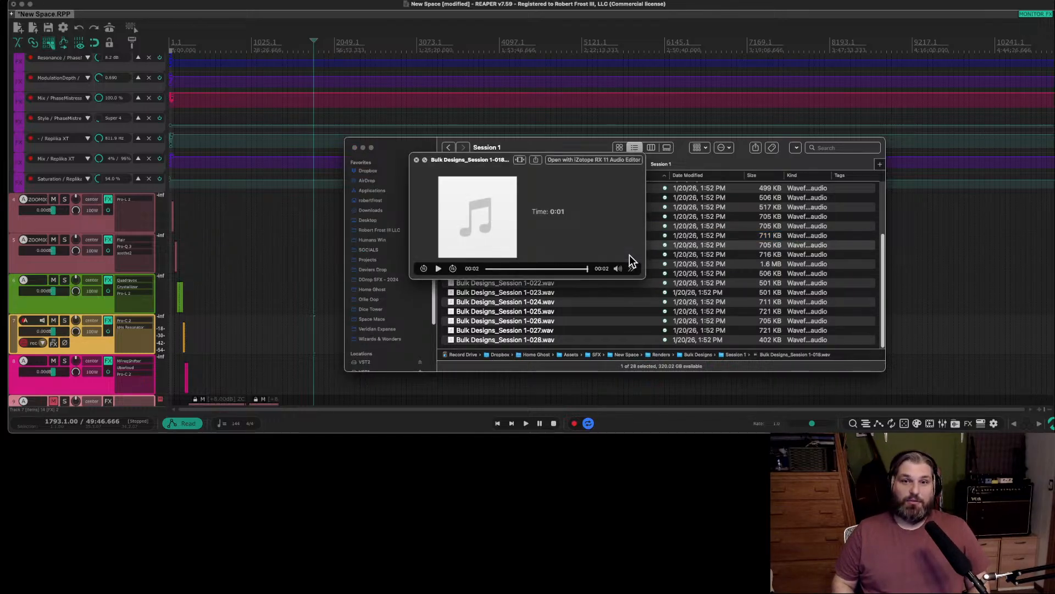
{"action": "key", "text": "Down"}
{"action": "key", "text": "Down"}
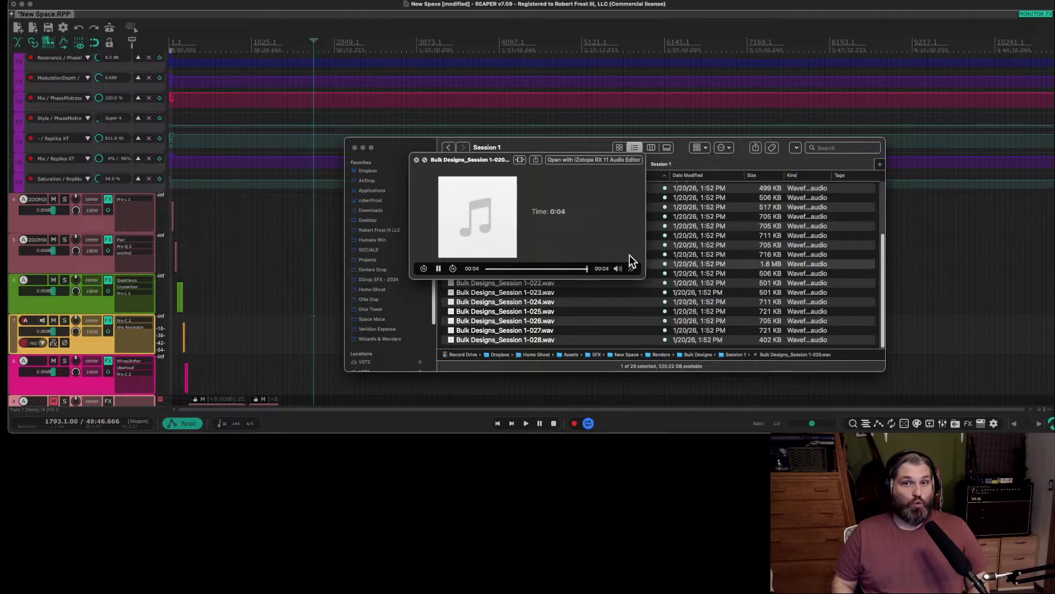
{"action": "key", "text": "Down"}
{"action": "key", "text": "space"}
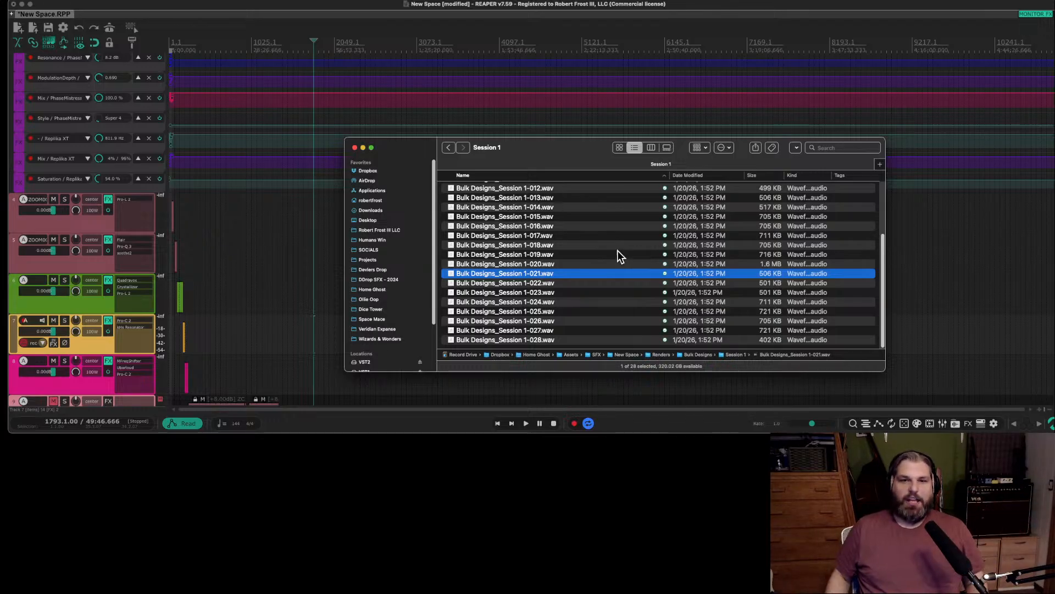
Audition the remaining Session 1 renders from Bulk Designs_Session 1-022.wav to 028.wav and close the preview.
{"action": "left_click", "coordinate": [543, 284]}
{"action": "key", "text": "space"}
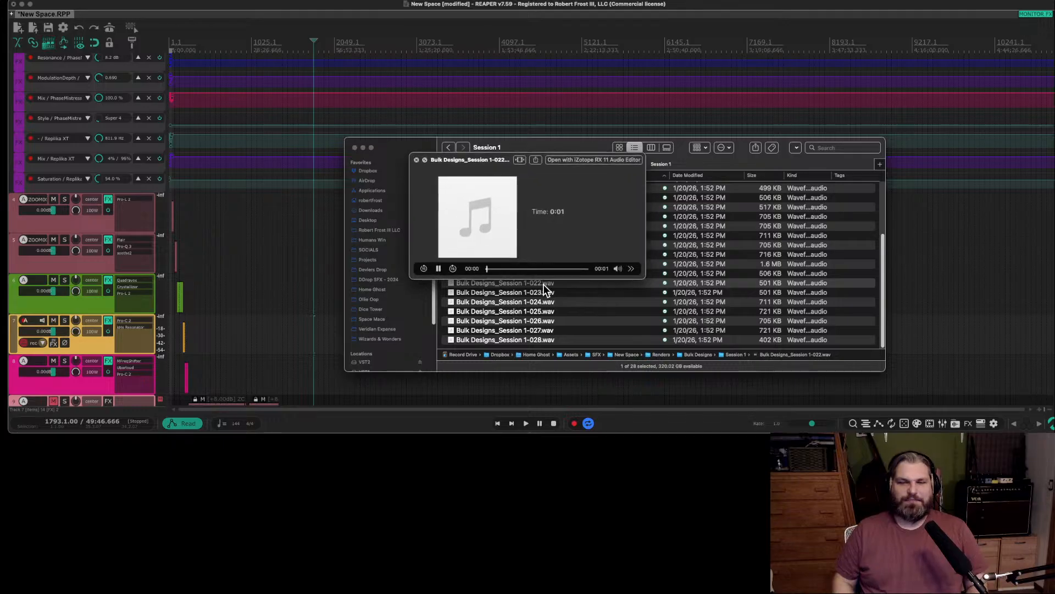
{"action": "key", "text": "Down"}
{"action": "key", "text": "Down"}
{"action": "key", "text": "Down"}
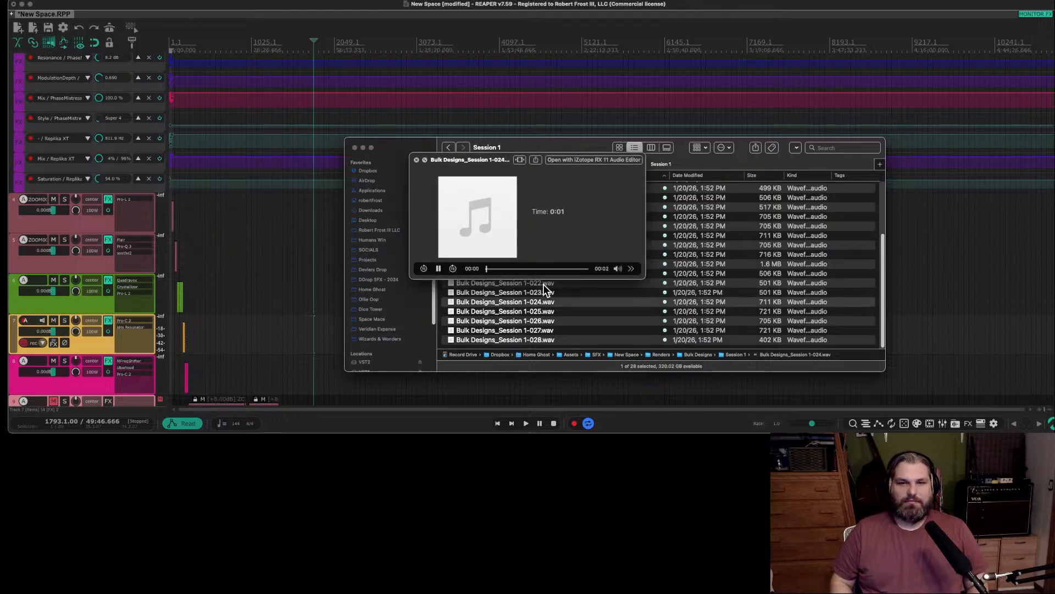
{"action": "key", "text": "Down"}
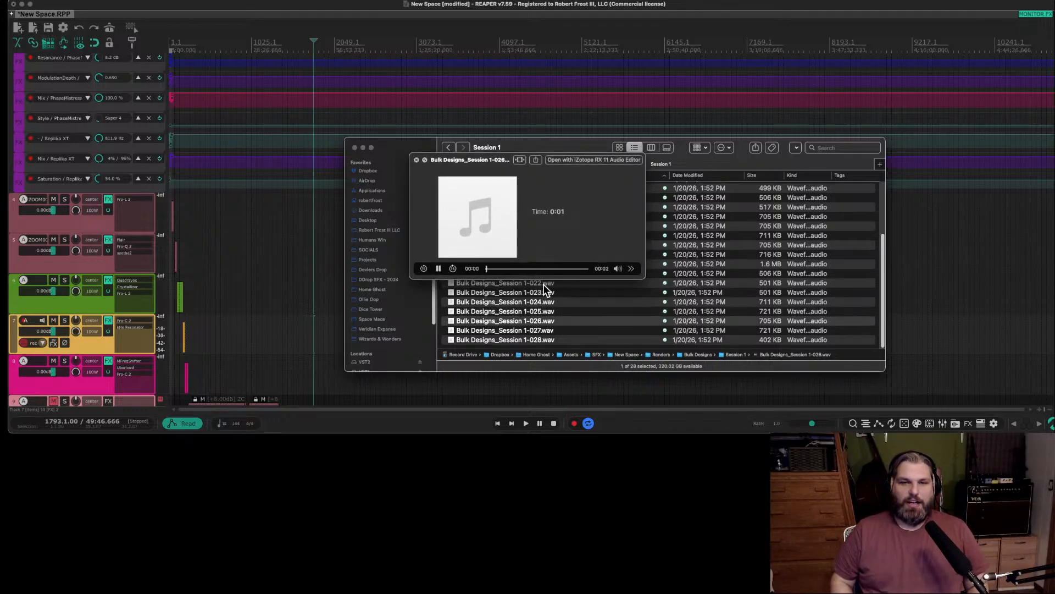
{"action": "key", "text": "Down"}
{"action": "key", "text": "Down"}
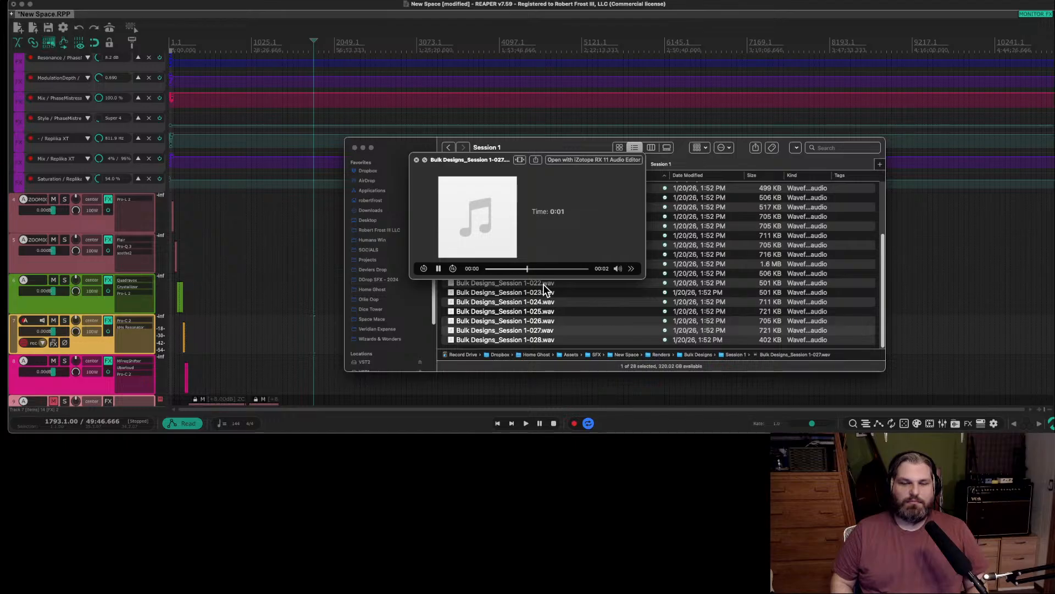
{"action": "key", "text": "space"}
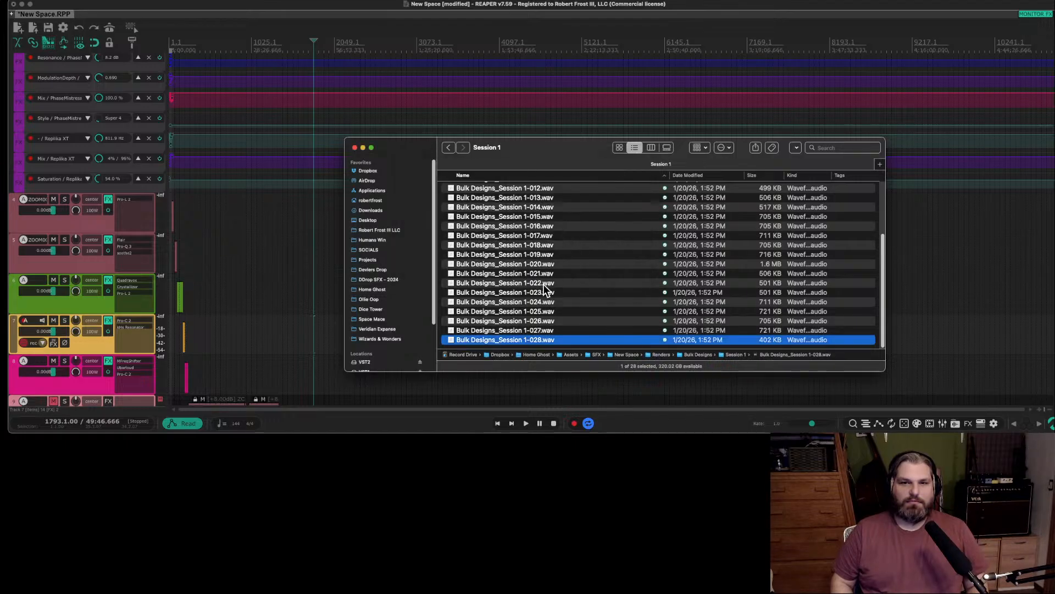
Return to the Renders folder and open the Session 2 folder inside Bulk Designs.
{"action": "left_click", "coordinate": [448, 147]}
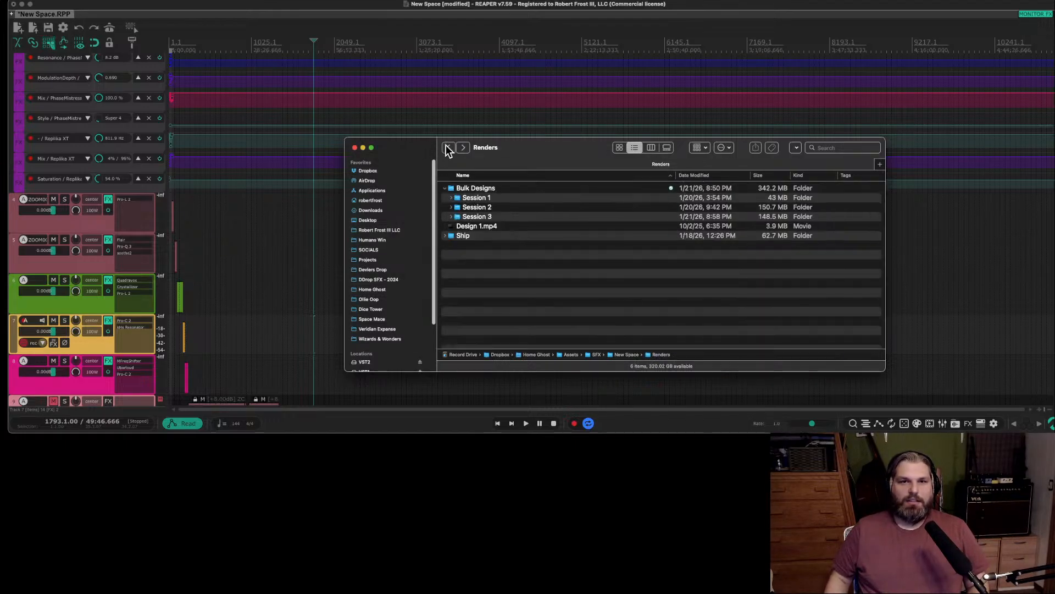
{"action": "left_click", "coordinate": [497, 210]}
{"action": "double_click", "coordinate": [496, 210]}
{"action": "scroll", "coordinate": [507, 207], "scroll_direction": "down", "scroll_amount": 2}
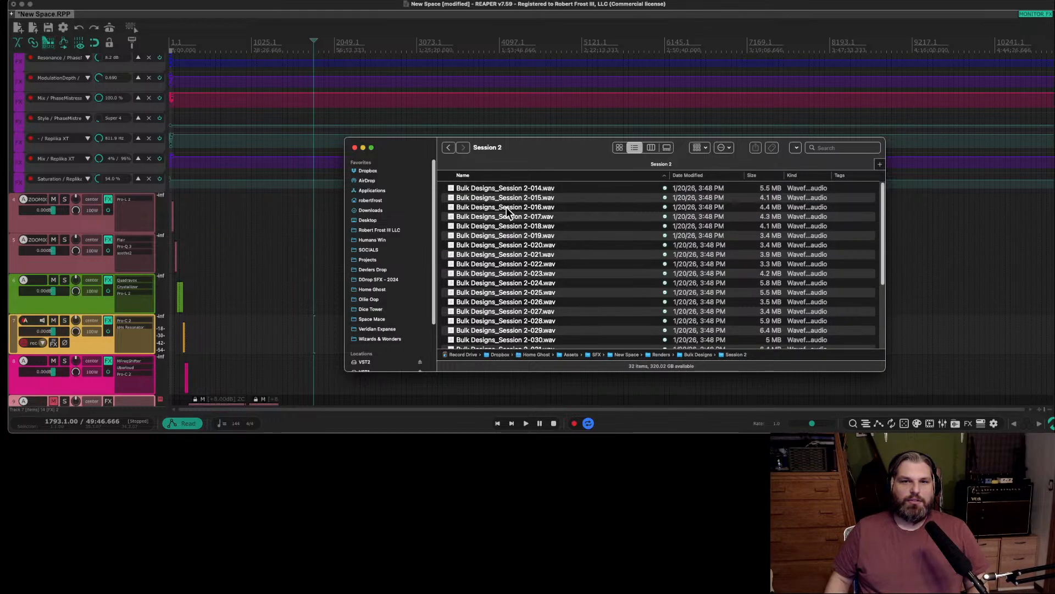
Audition the Session 2 renders from Bulk Designs_Session 2-014.wav to 019.wav and close the preview.
{"action": "left_click", "coordinate": [502, 188]}
{"action": "key", "text": "space"}
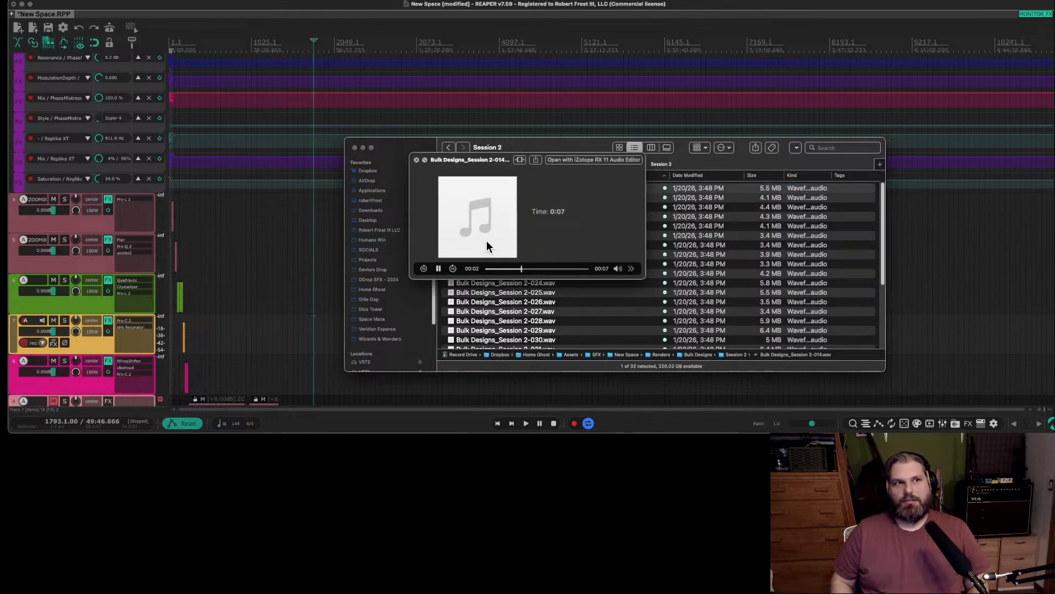
{"action": "key", "text": "Down"}
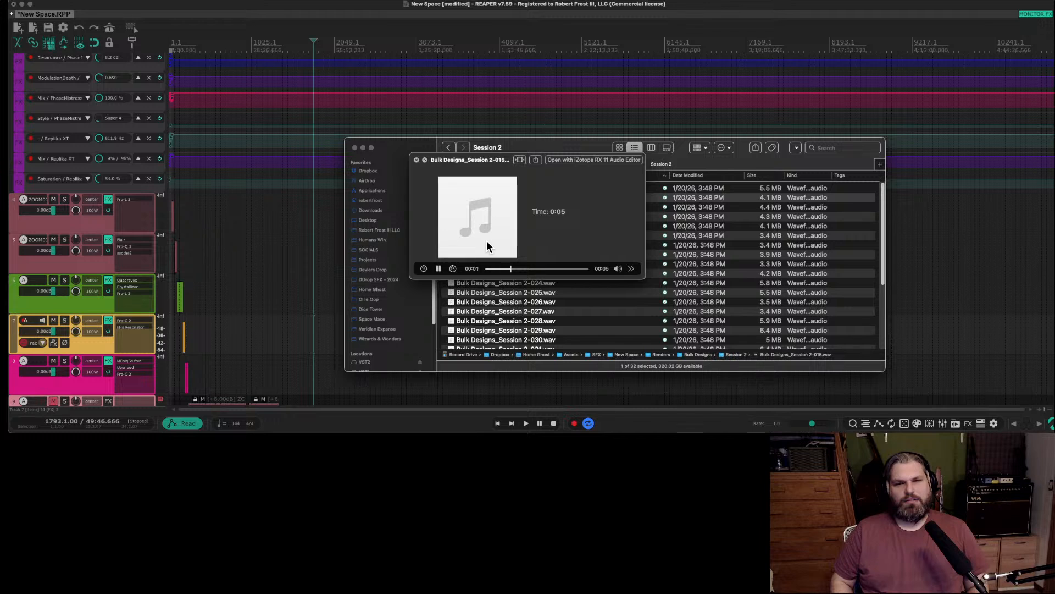
{"action": "key", "text": "Down"}
{"action": "key", "text": "Down"}
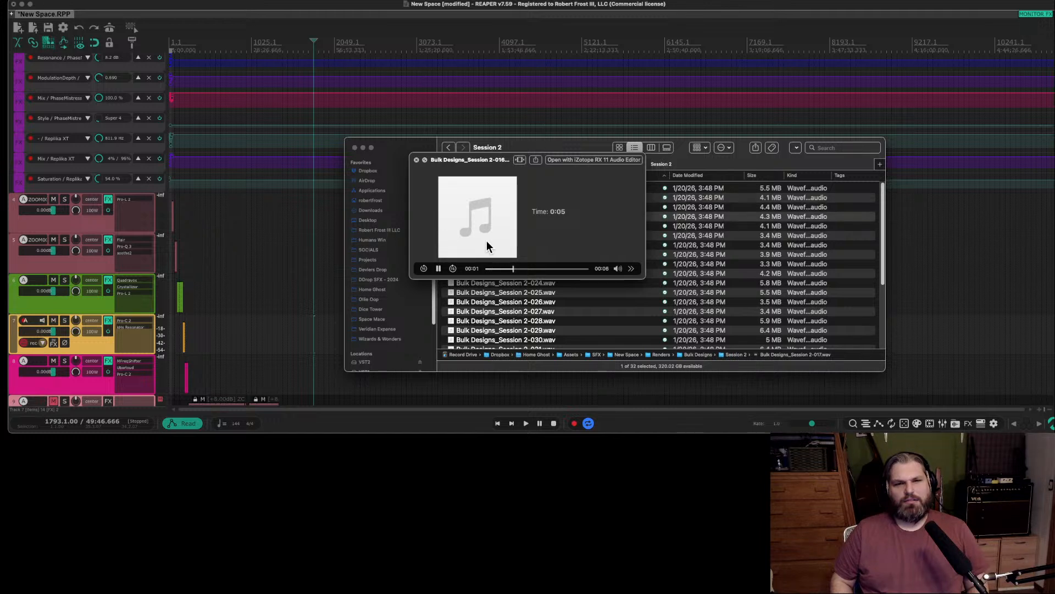
{"action": "key", "text": "Down"}
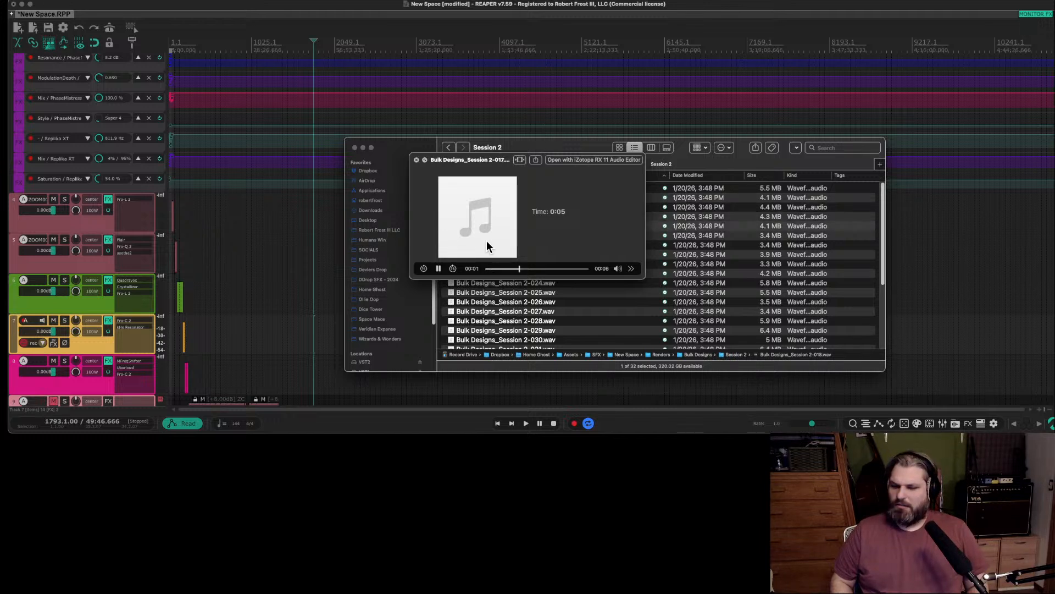
{"action": "key", "text": "Down"}
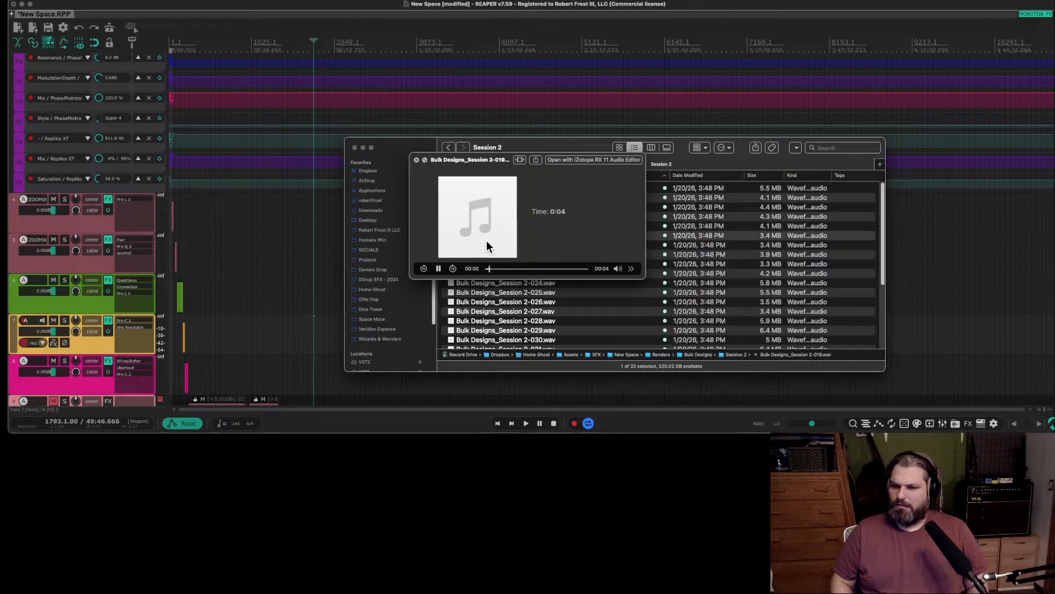
{"action": "key", "text": "space"}
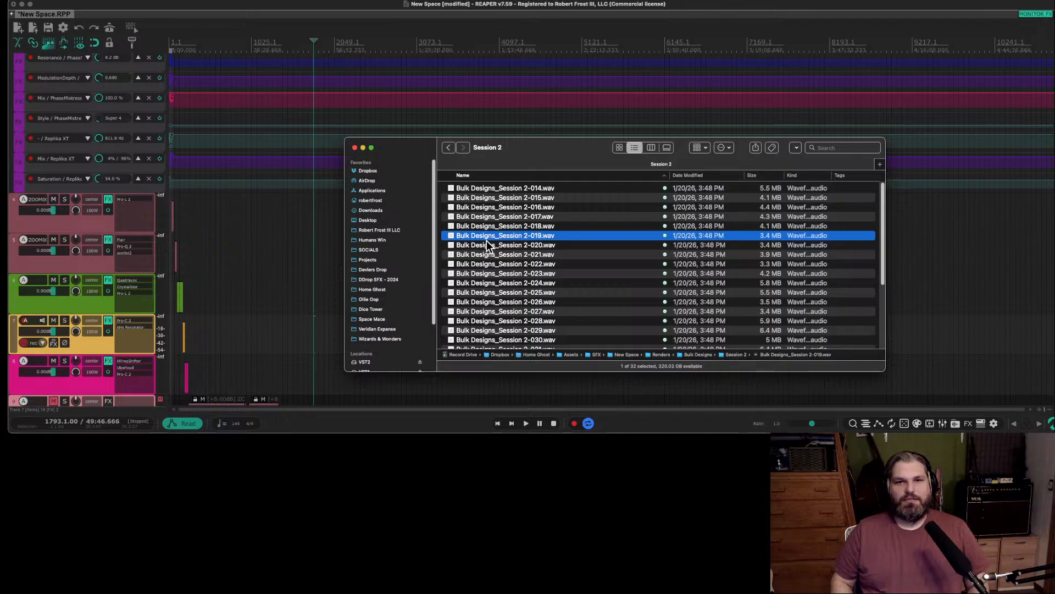
Skip Bulk Designs_Session 2-020.wav, audition the renders from 021.wav to 028.wav, and close the preview.
{"action": "key", "text": "Down"}
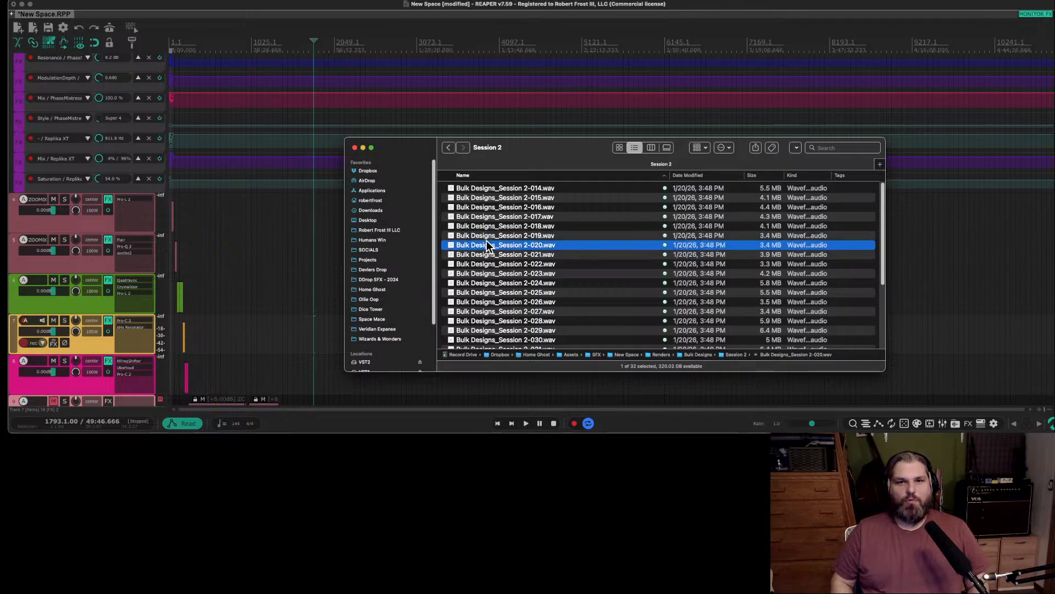
{"action": "key", "text": "Down"}
{"action": "key", "text": "space"}
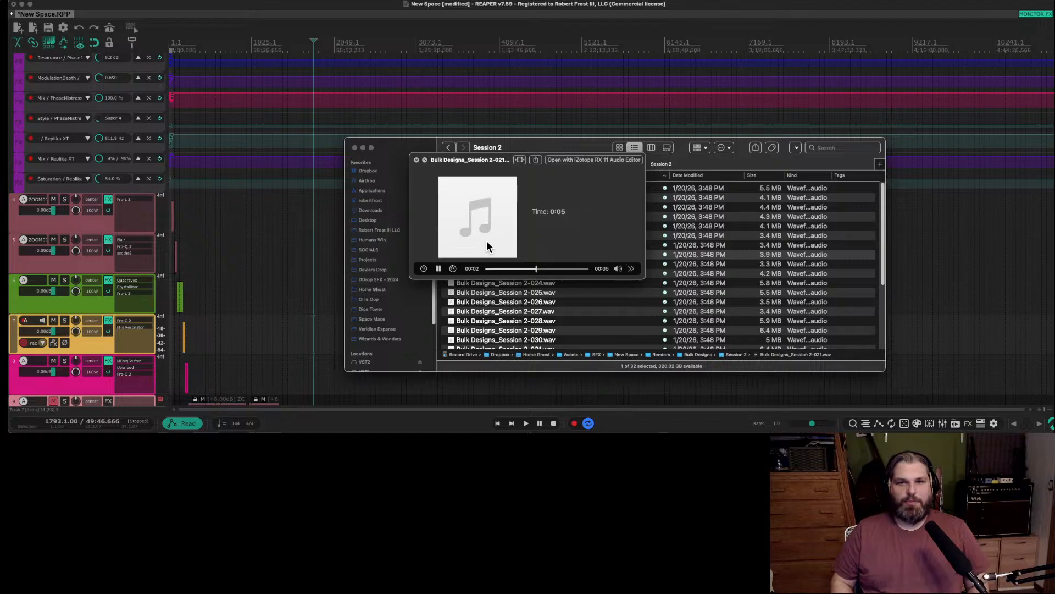
{"action": "key", "text": "Down"}
{"action": "key", "text": "Down"}
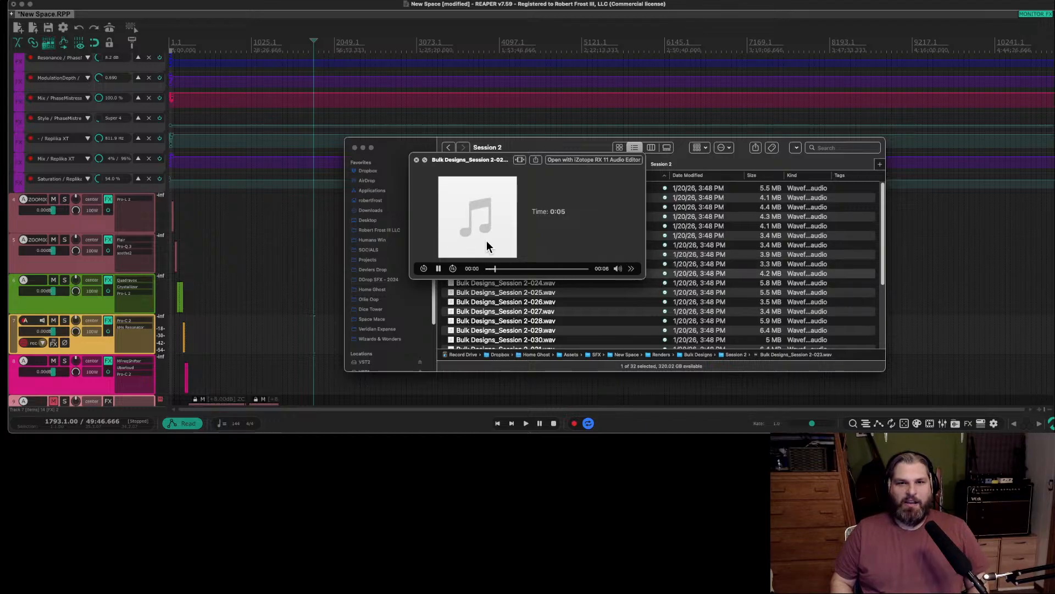
{"action": "key", "text": "Down"}
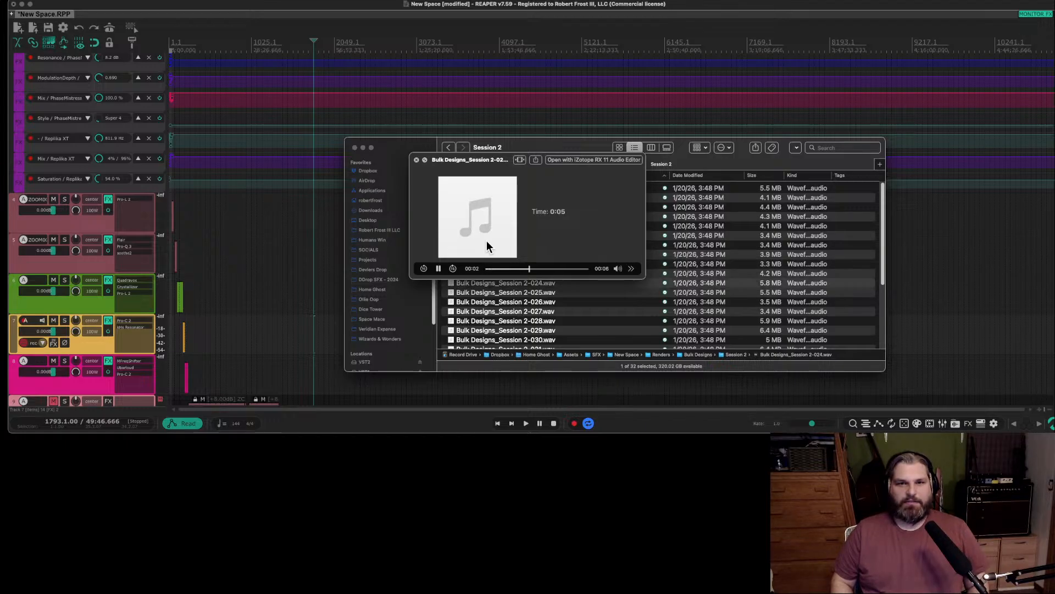
{"action": "key", "text": "Down"}
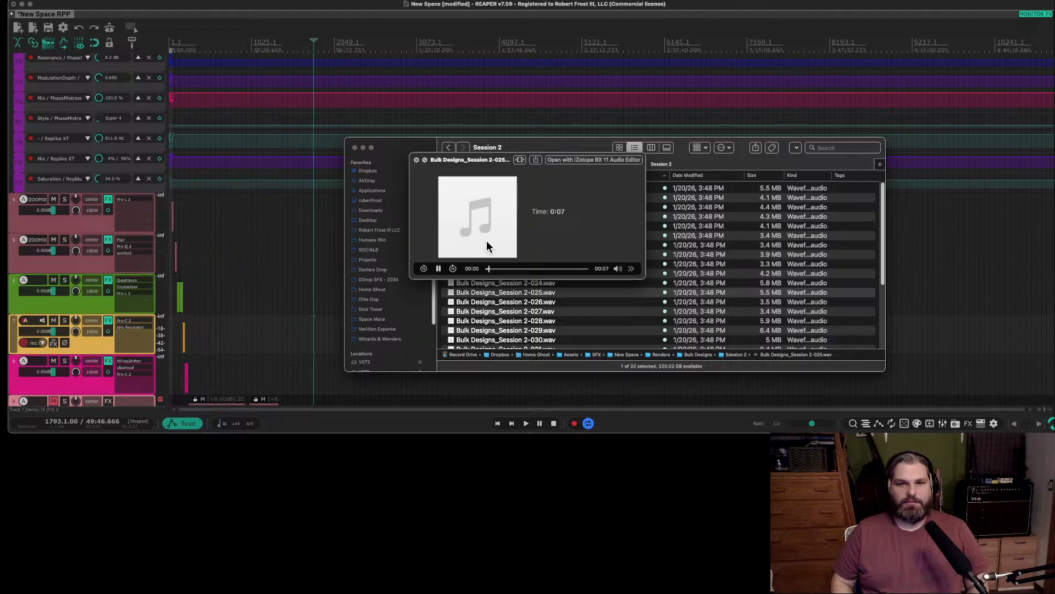
{"action": "key", "text": "Down"}
{"action": "key", "text": "Down"}
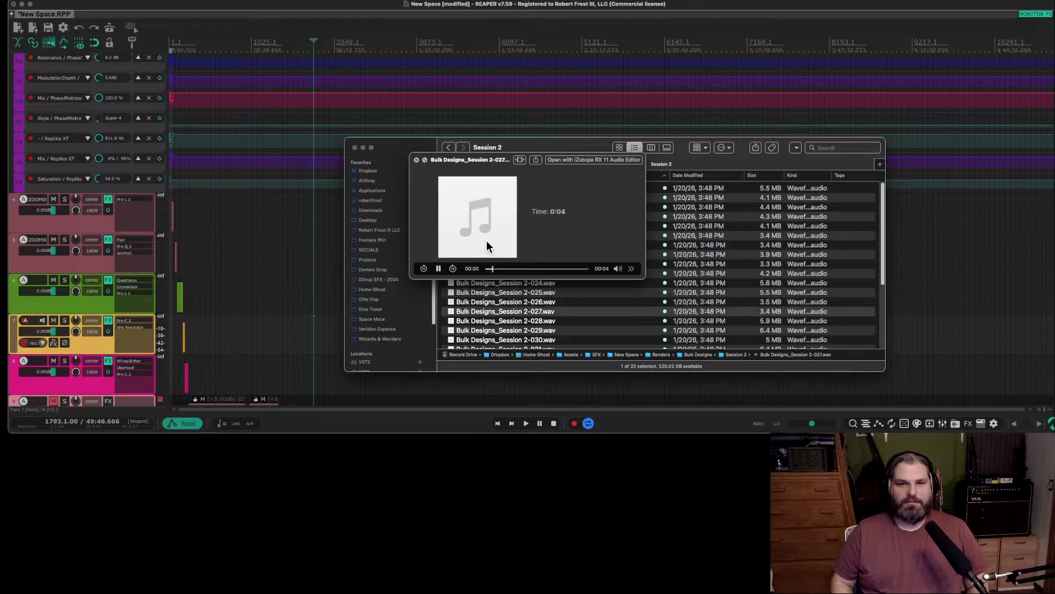
{"action": "key", "text": "Down"}
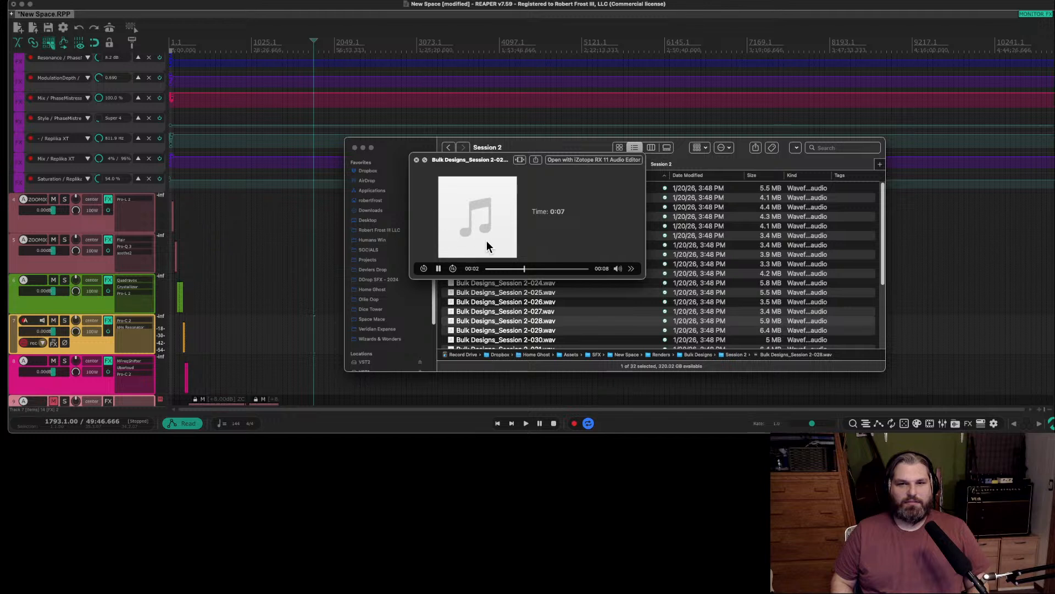
{"action": "key", "text": "space"}
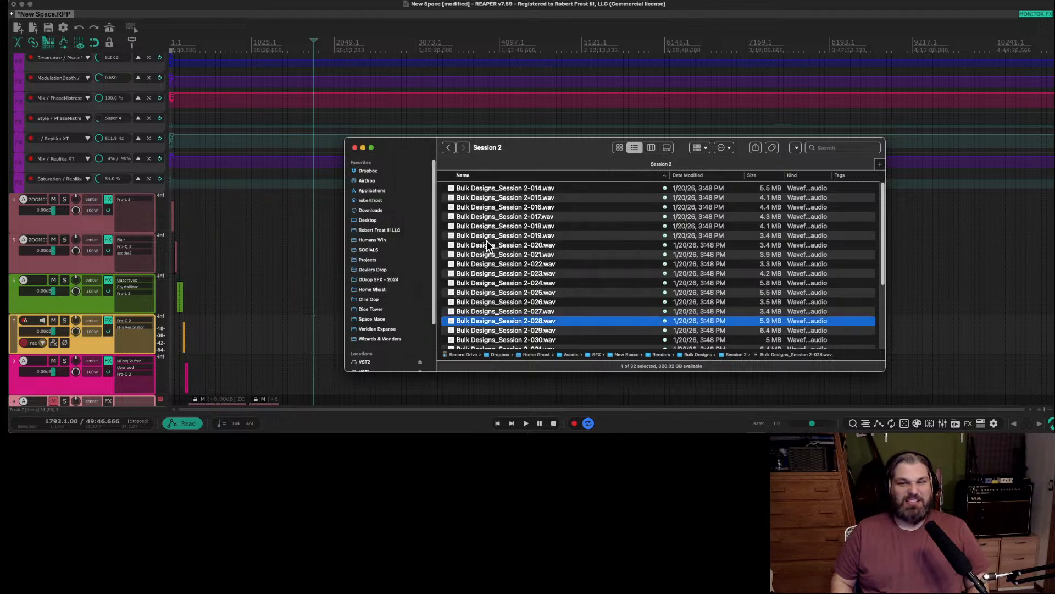
Briefly preview Bulk Designs_Session 2-029.wav and select Bulk Designs_Session 2-030.wav.
{"action": "key", "text": "Down"}
{"action": "key", "text": "space"}
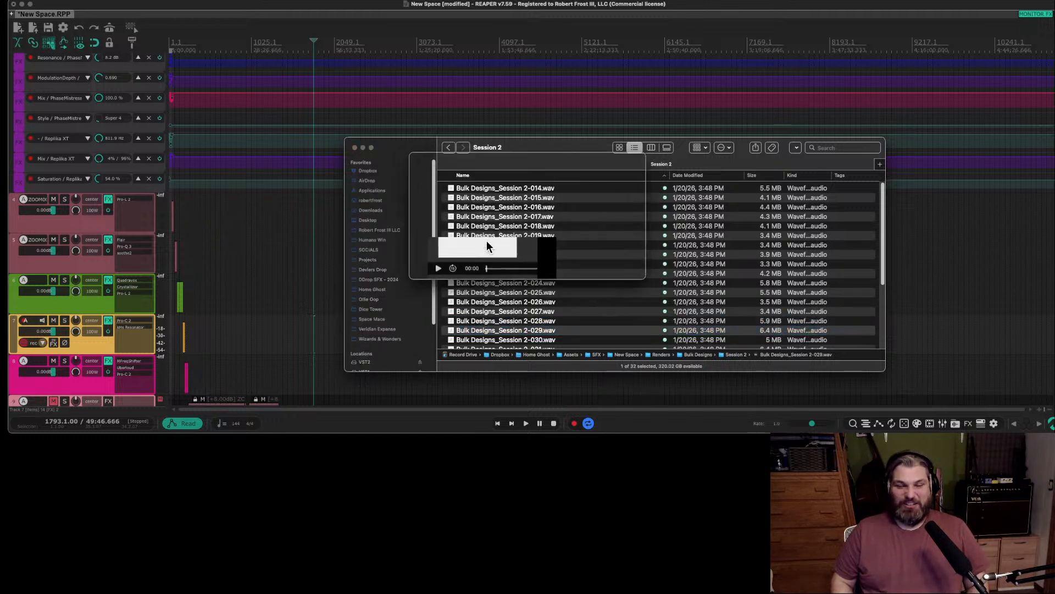
{"action": "key", "text": "space"}
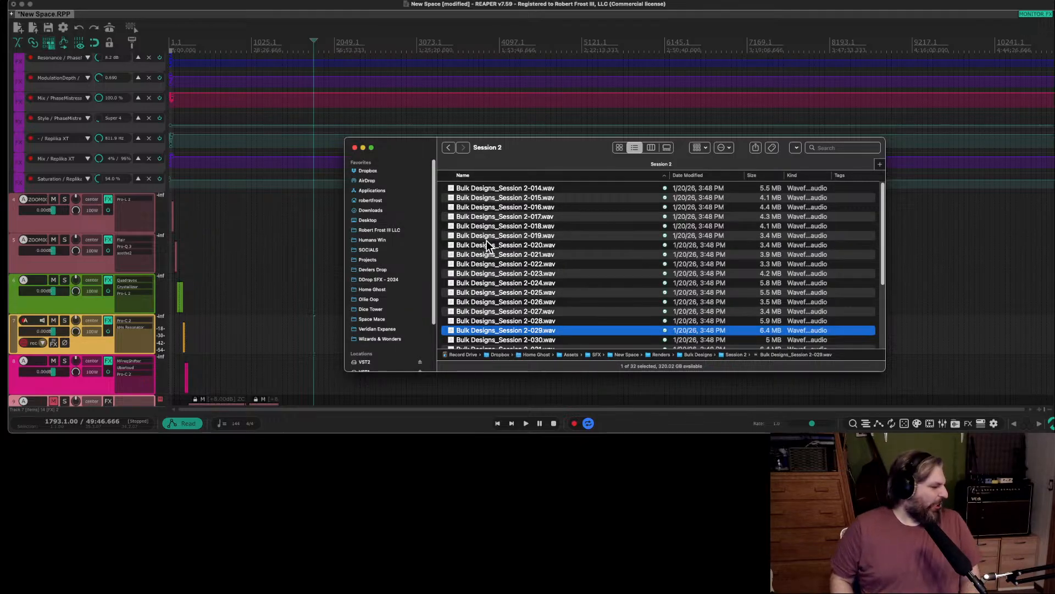
{"action": "key", "text": "Down"}
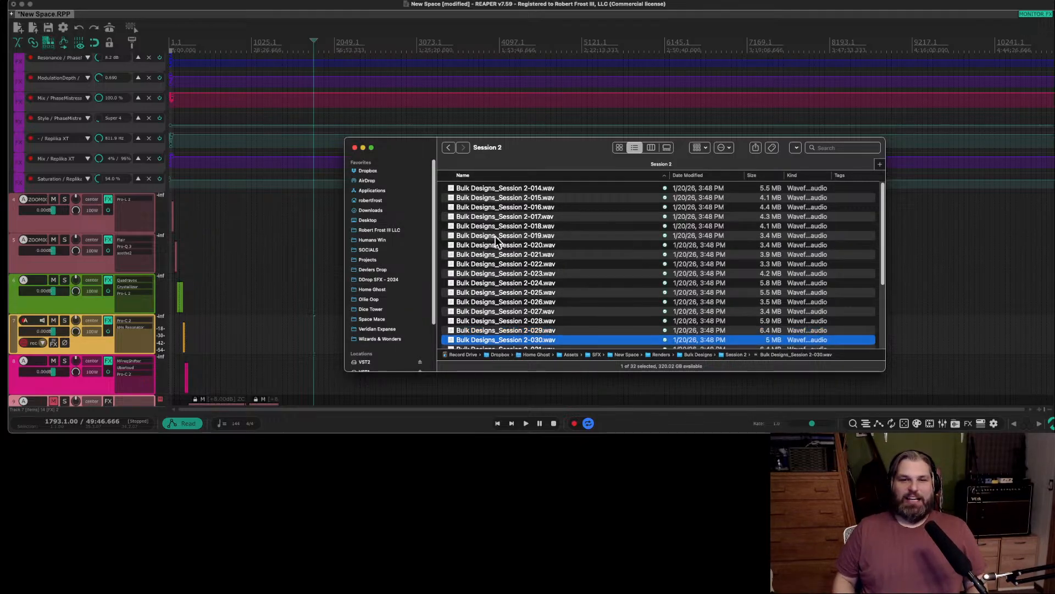
{"action": "scroll", "coordinate": [496, 236], "scroll_direction": "down", "scroll_amount": 5}
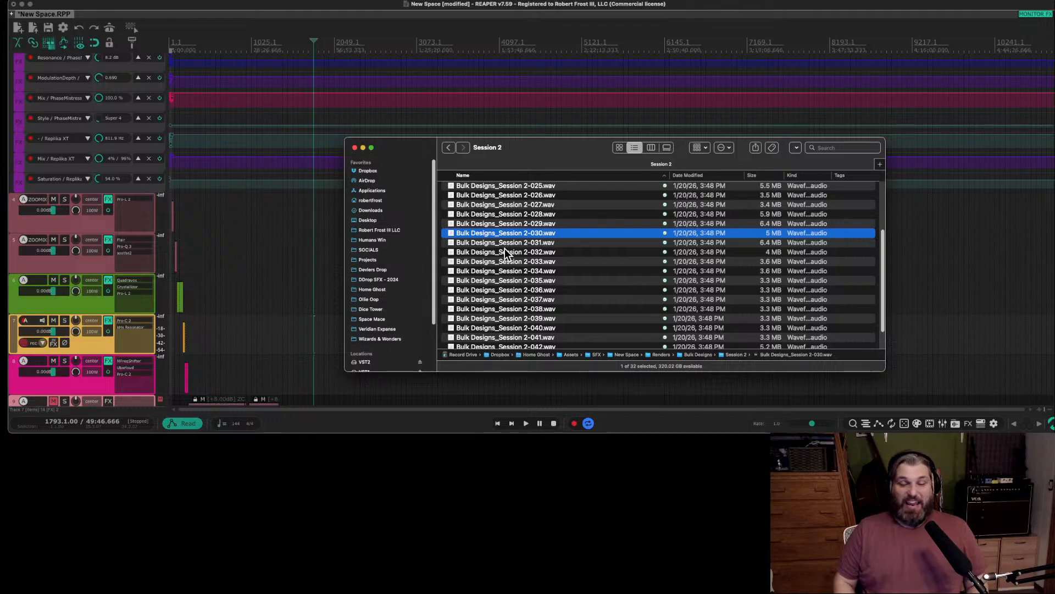
Audition Bulk Designs_Session 2-030.wav and close the preview.
{"action": "key", "text": "space"}
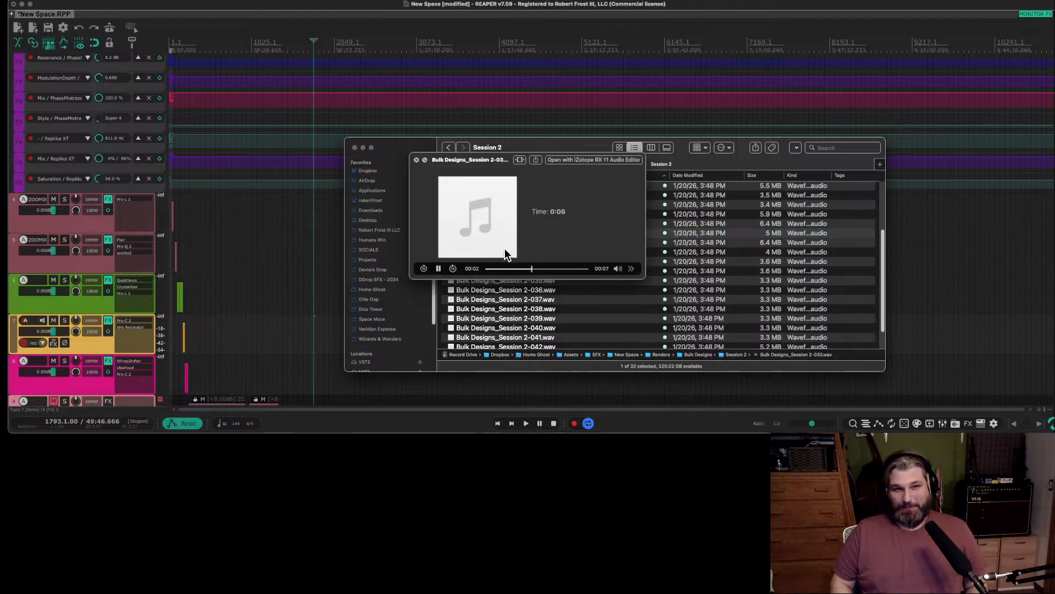
{"action": "key", "text": "space"}
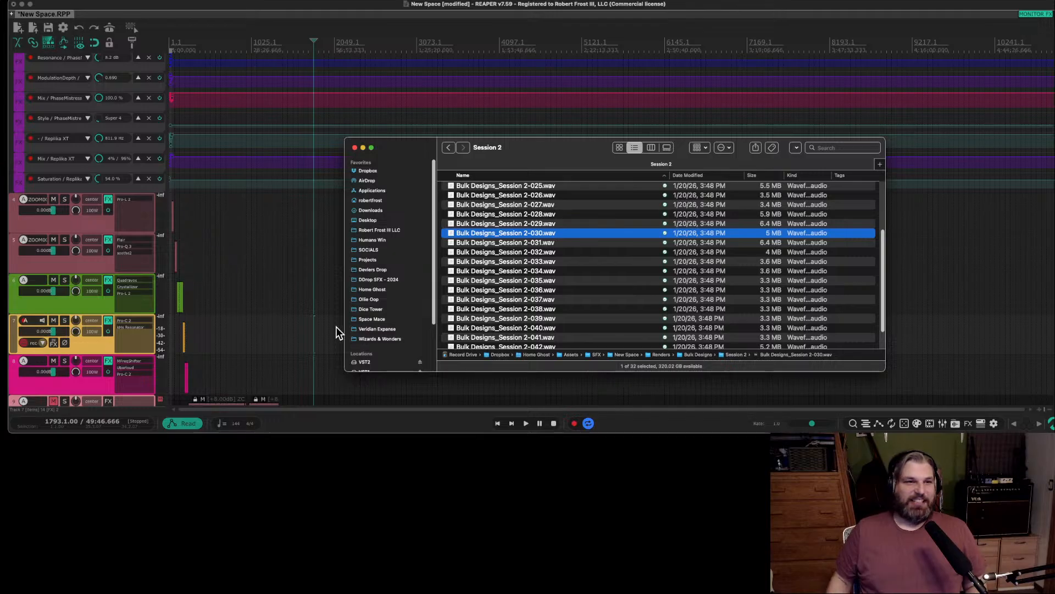
Switch to the New Space project in REAPER and examine the recorded clips on its lower tracks.
{"action": "scroll", "coordinate": [144, 319], "scroll_direction": "down", "scroll_amount": 1}
{"action": "scroll", "coordinate": [239, 328], "scroll_direction": "down", "scroll_amount": 10}
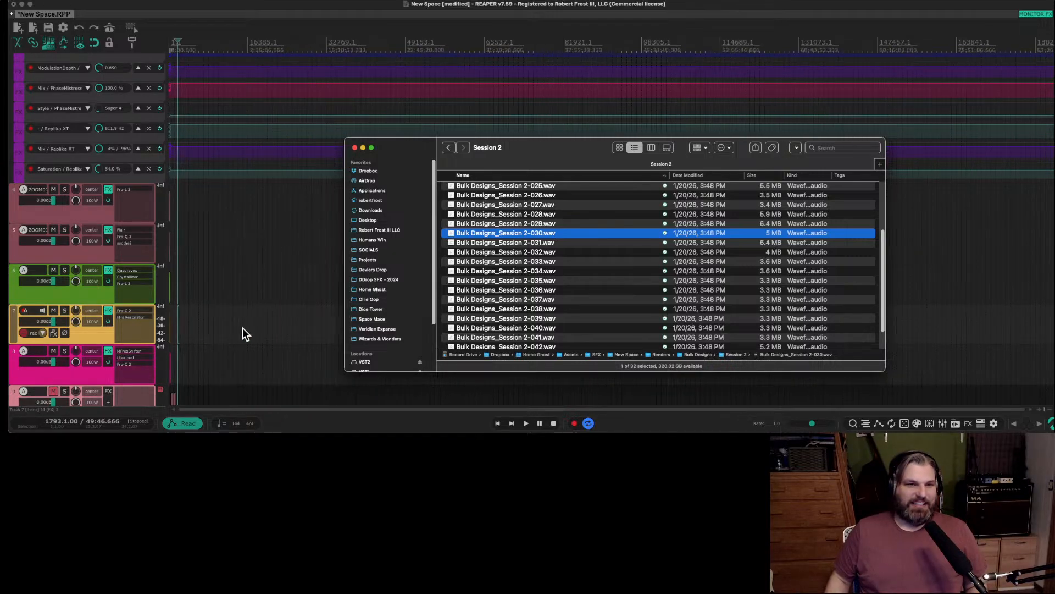
{"action": "scroll", "coordinate": [242, 327], "scroll_direction": "up", "scroll_amount": 15}
{"action": "scroll", "coordinate": [243, 326], "scroll_direction": "left", "scroll_amount": 20}
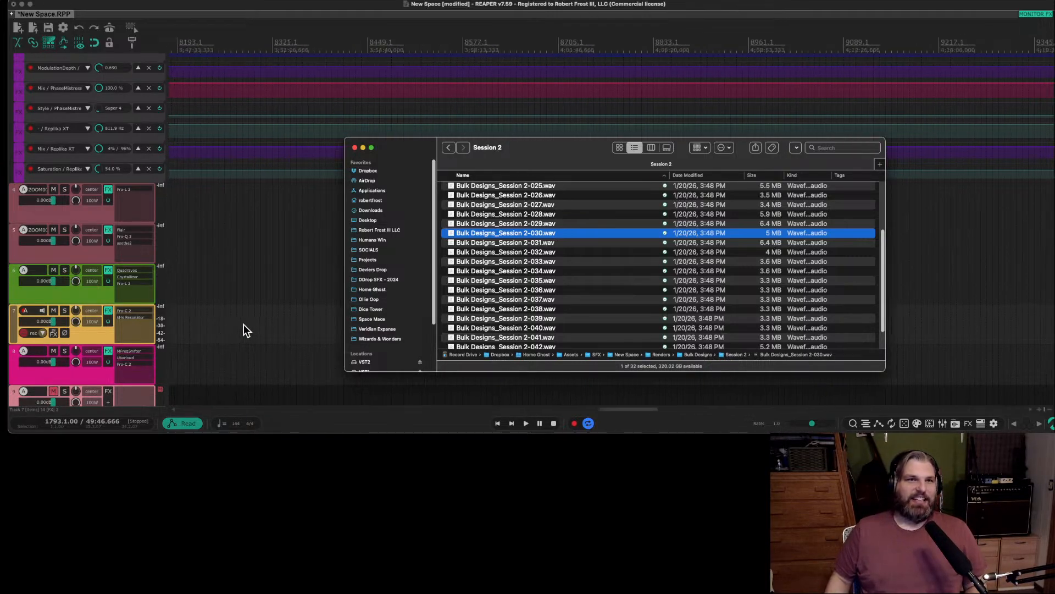
{"action": "scroll", "coordinate": [263, 348], "scroll_direction": "up", "scroll_amount": 3}
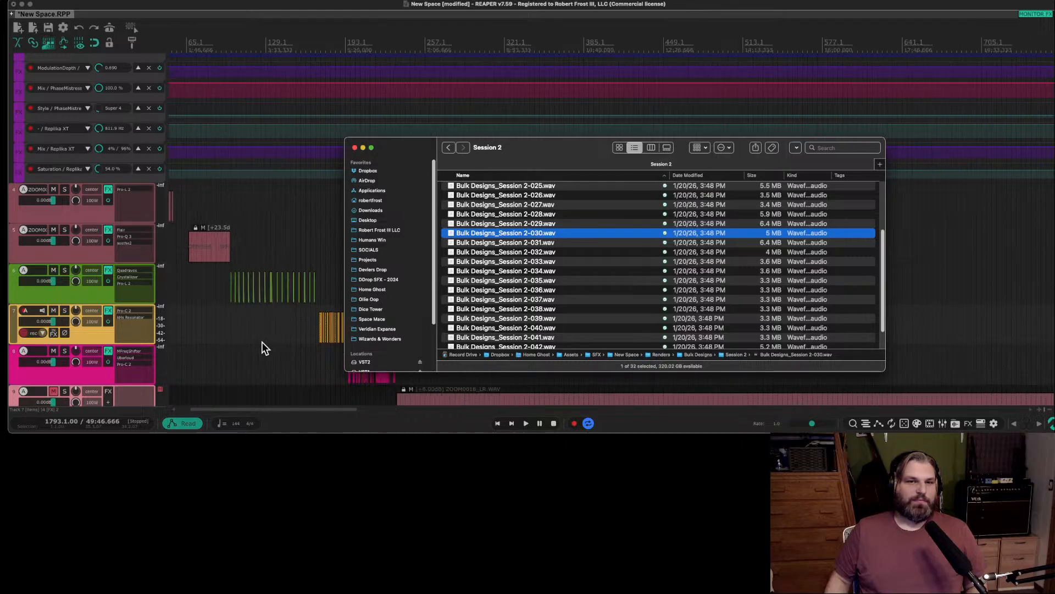
{"action": "left_click", "coordinate": [526, 299]}
{"action": "scroll", "coordinate": [528, 300], "scroll_direction": "down", "scroll_amount": 3}
{"action": "left_click", "coordinate": [252, 365]}
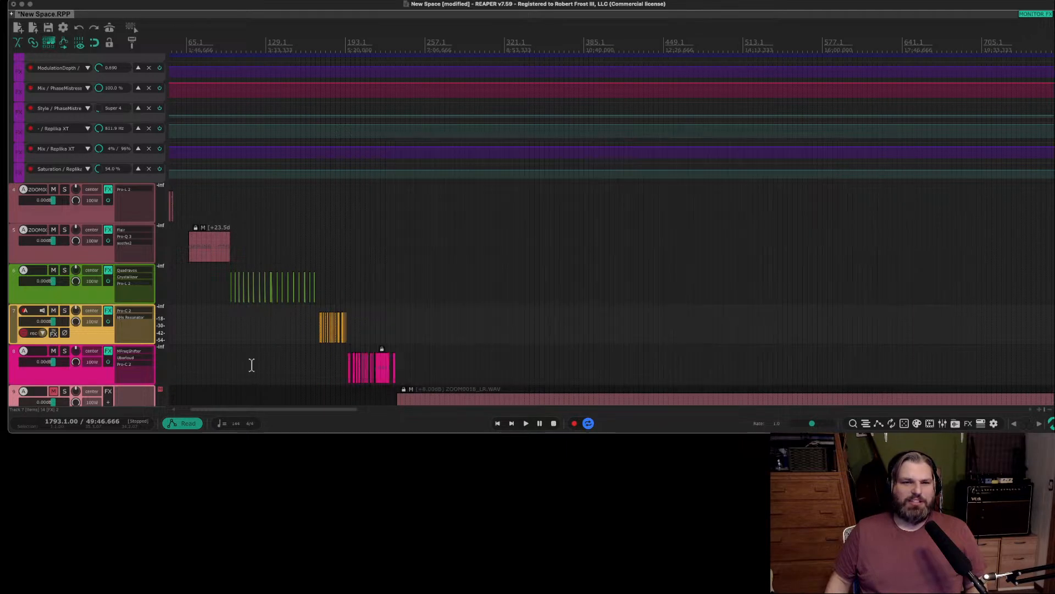
{"action": "scroll", "coordinate": [243, 323], "scroll_direction": "down", "scroll_amount": 3}
{"action": "scroll", "coordinate": [243, 324], "scroll_direction": "up", "scroll_amount": 6}
{"action": "scroll", "coordinate": [98, 335], "scroll_direction": "down", "scroll_amount": 6}
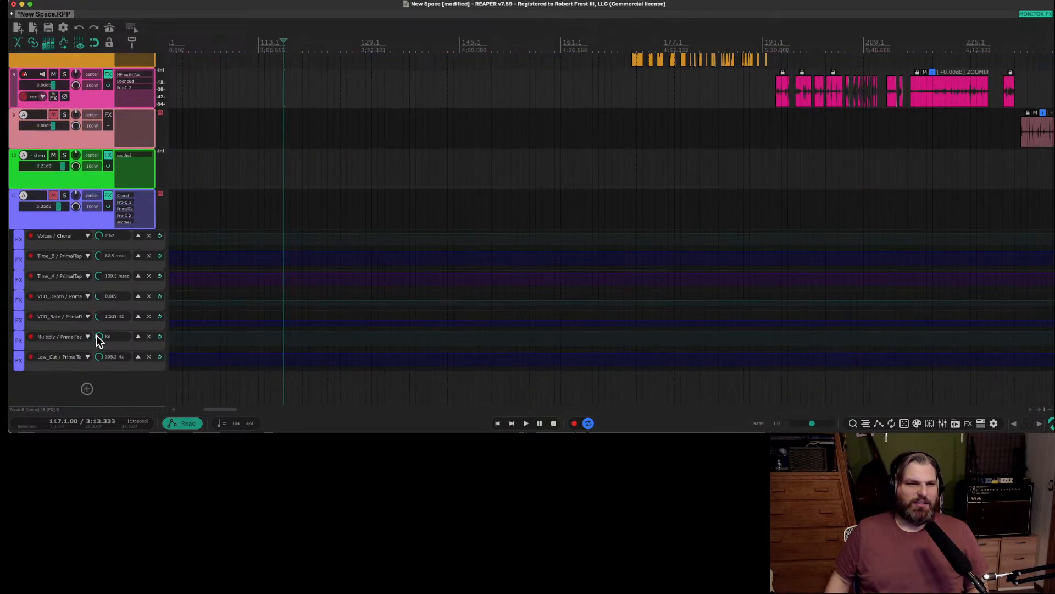
{"action": "scroll", "coordinate": [98, 335], "scroll_direction": "up", "scroll_amount": 1}
{"action": "scroll", "coordinate": [104, 291], "scroll_direction": "left", "scroll_amount": 2}
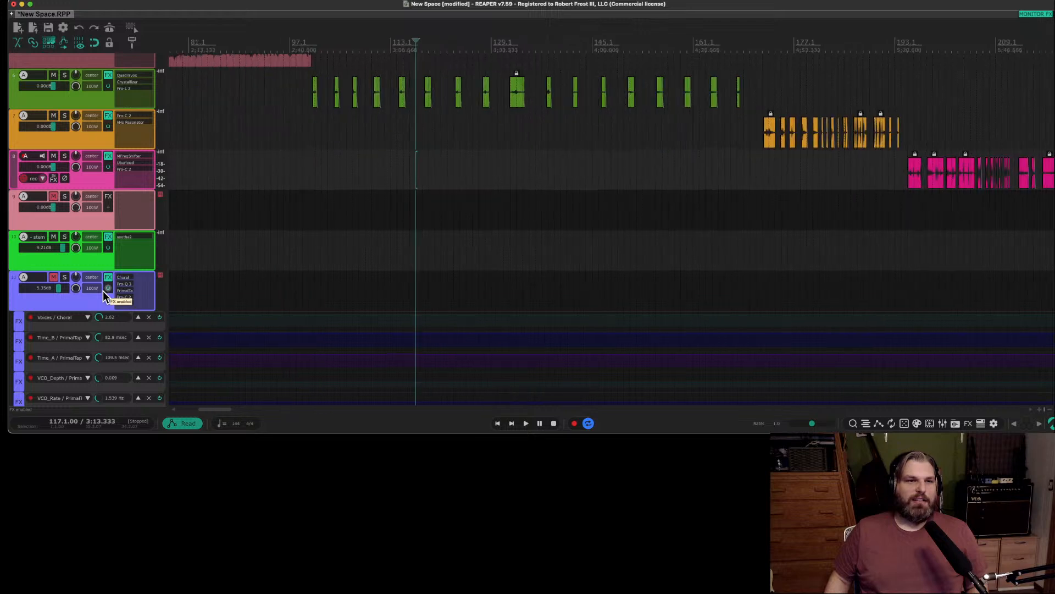
Move the muted pink track holding the ZOOM0018_LR.WAV recording below all other tracks.
{"action": "scroll", "coordinate": [103, 292], "scroll_direction": "right", "scroll_amount": 10}
{"action": "left_click", "coordinate": [101, 212]}
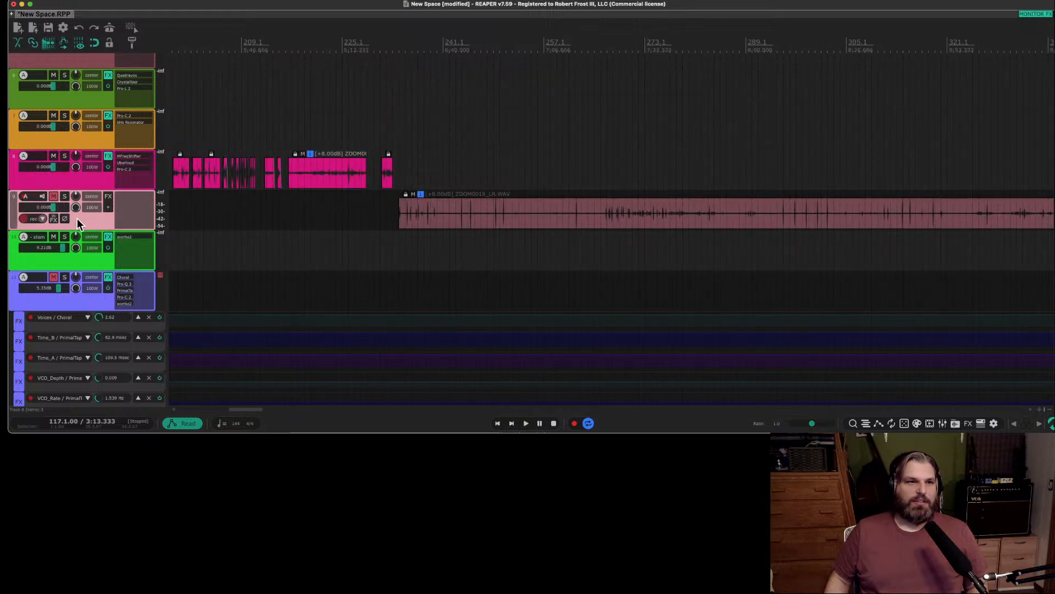
{"action": "left_click_drag", "start_coordinate": [77, 219], "coordinate": [78, 417]}
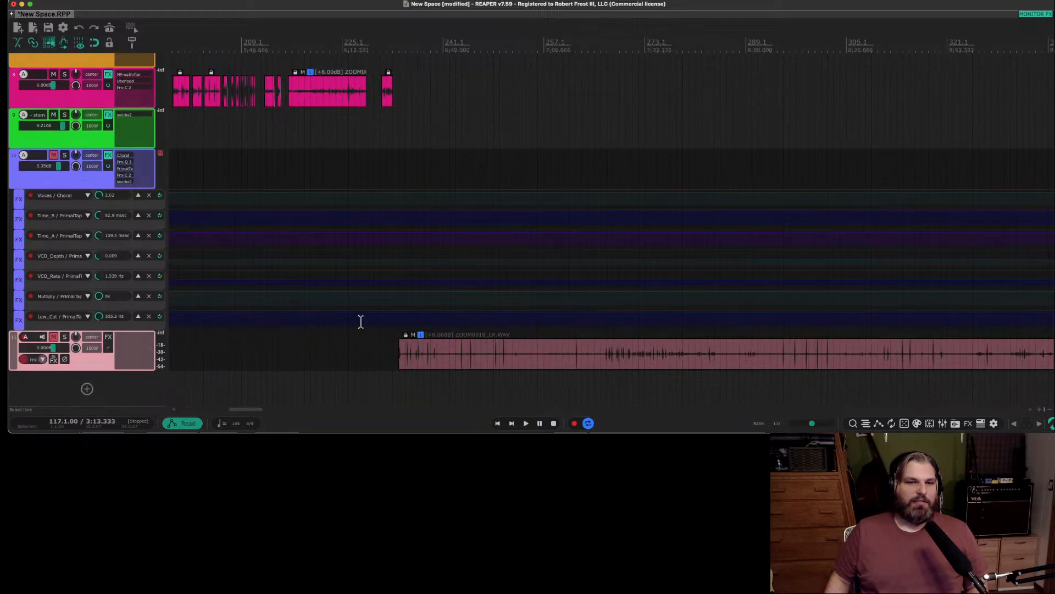
Play the project from bar 945, near the end of the first ZOOM0018_LR.WAV section.
{"action": "scroll", "coordinate": [361, 321], "scroll_direction": "down", "scroll_amount": 8}
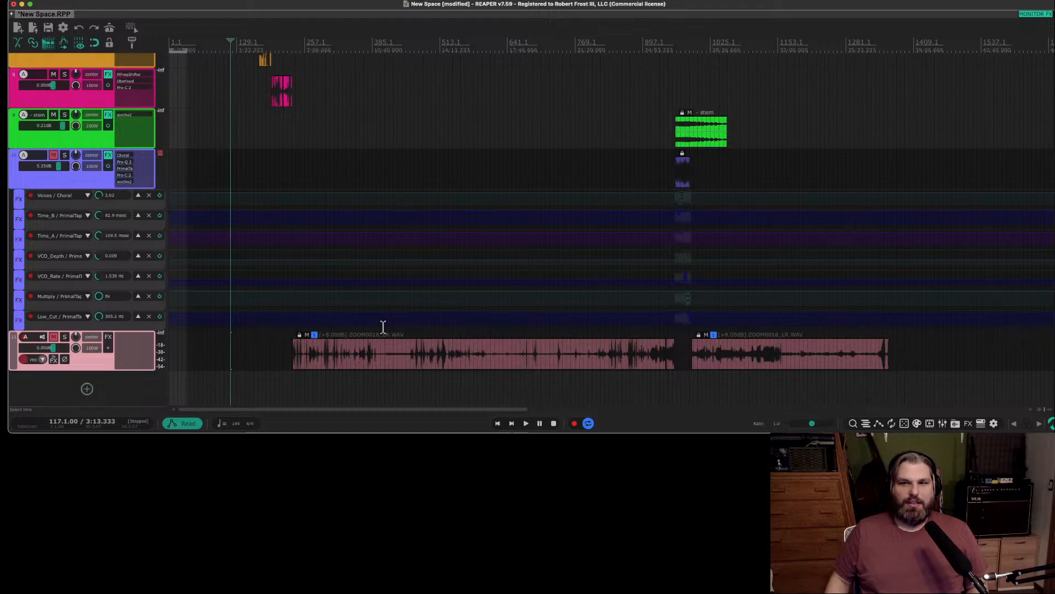
{"action": "scroll", "coordinate": [383, 326], "scroll_direction": "down", "scroll_amount": 1}
{"action": "left_click", "coordinate": [394, 361]}
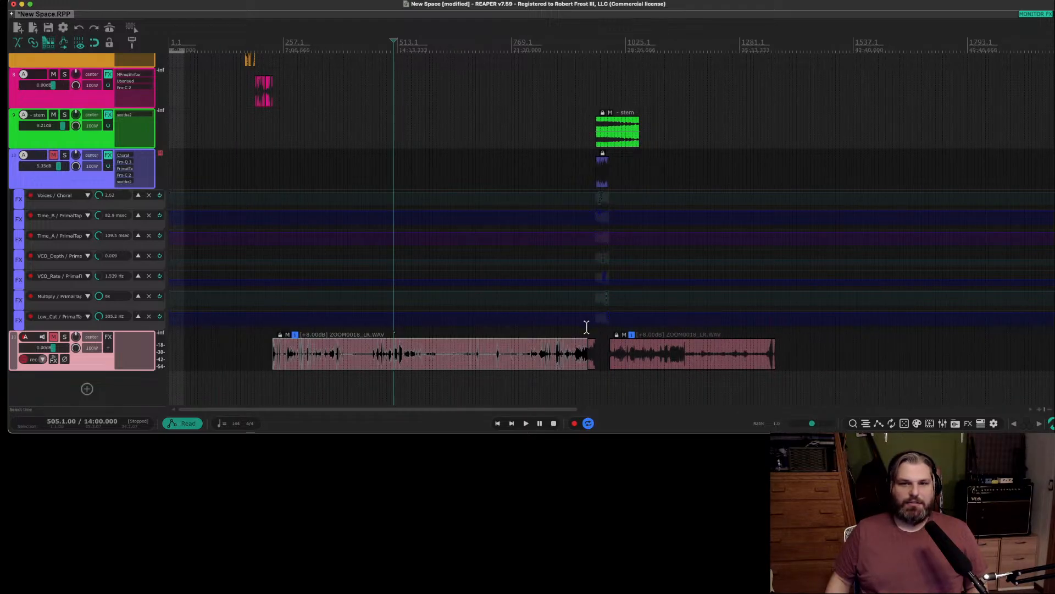
{"action": "left_click", "coordinate": [589, 329]}
{"action": "key", "text": "space"}
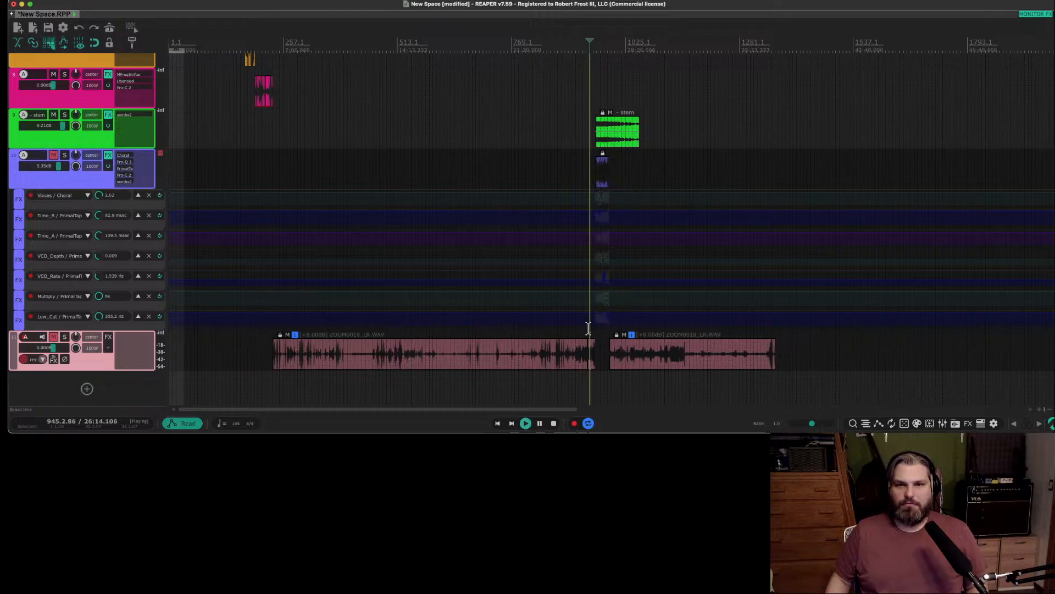
{"action": "scroll", "coordinate": [595, 333], "scroll_direction": "up", "scroll_amount": 10}
{"action": "key", "text": "space"}
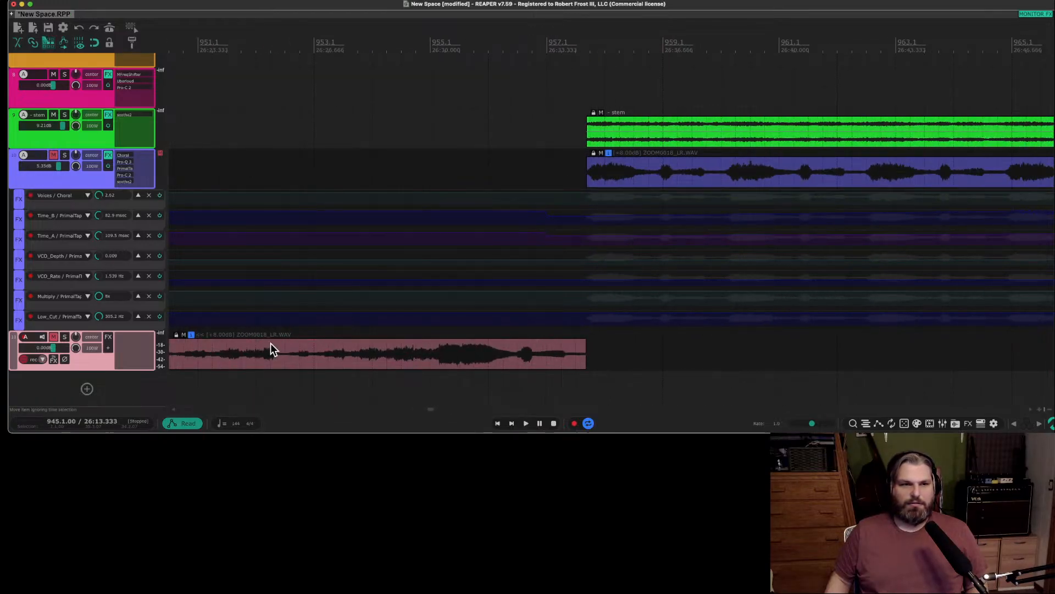
Unmute the moved pink track and briefly play it from 941.2, just after the clip split.
{"action": "scroll", "coordinate": [272, 341], "scroll_direction": "left", "scroll_amount": 10}
{"action": "scroll", "coordinate": [380, 341], "scroll_direction": "right", "scroll_amount": 2}
{"action": "left_click", "coordinate": [606, 319]}
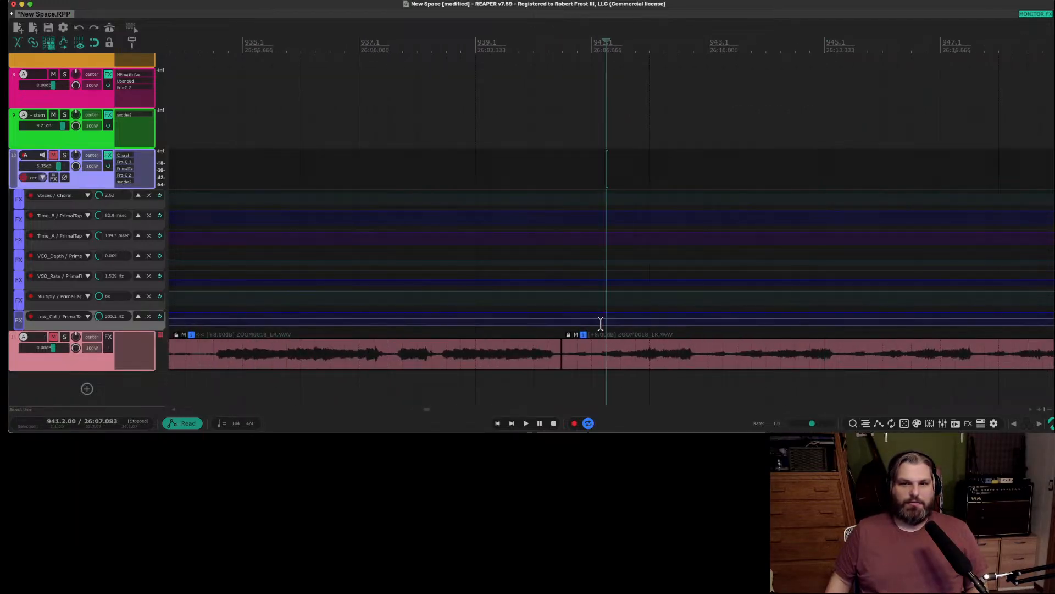
{"action": "left_click", "coordinate": [54, 336]}
{"action": "key", "text": "space"}
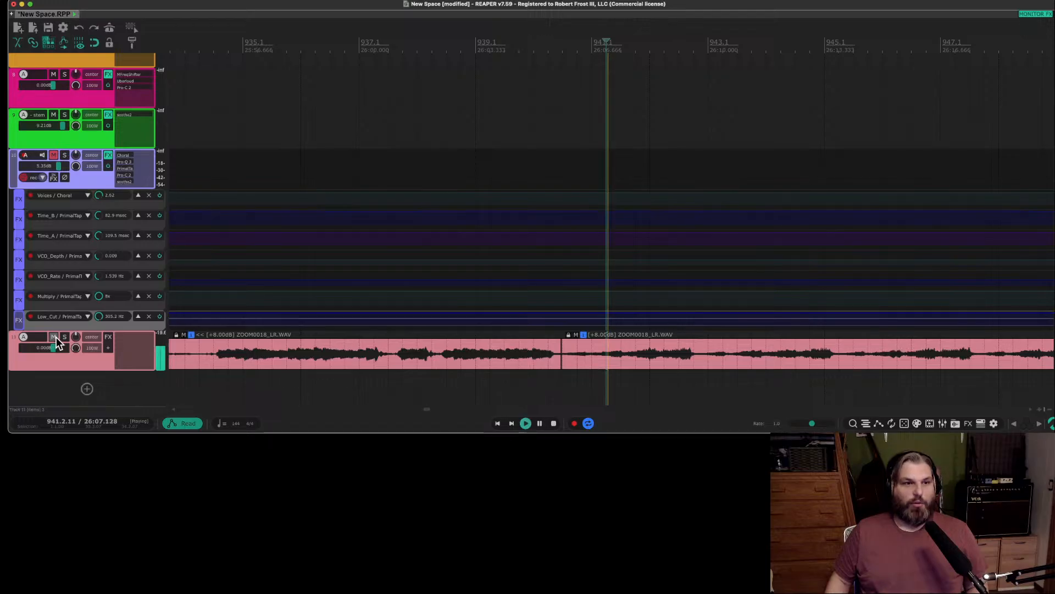
{"action": "key", "text": "space"}
Select the short ZOOM0018_LR.WAV clip before the gap and play it from bar 947.
{"action": "scroll", "coordinate": [632, 341], "scroll_direction": "down", "scroll_amount": 10}
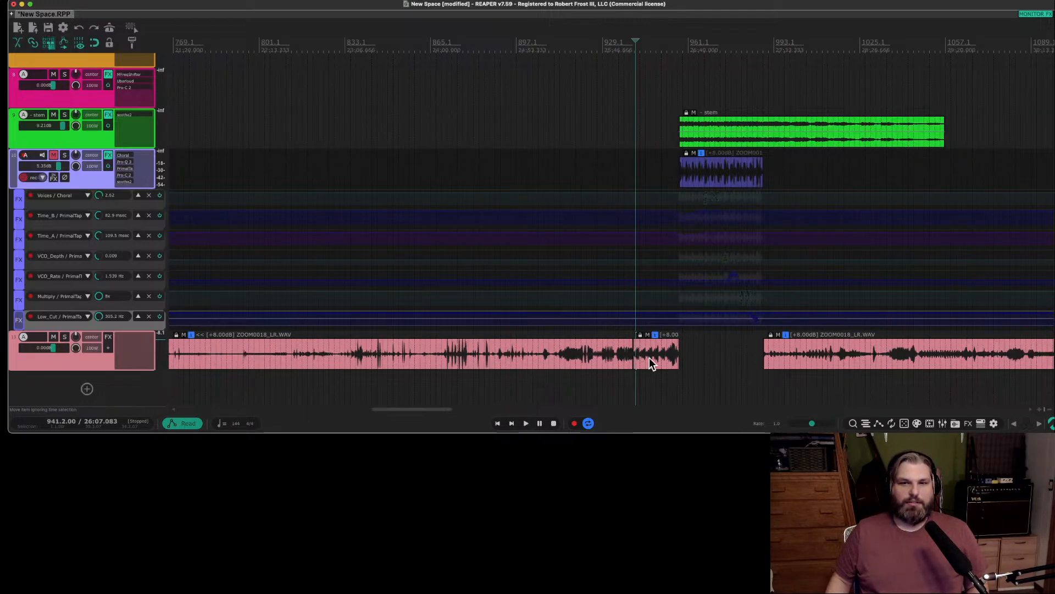
{"action": "left_click", "coordinate": [646, 358]}
{"action": "key", "text": "space"}
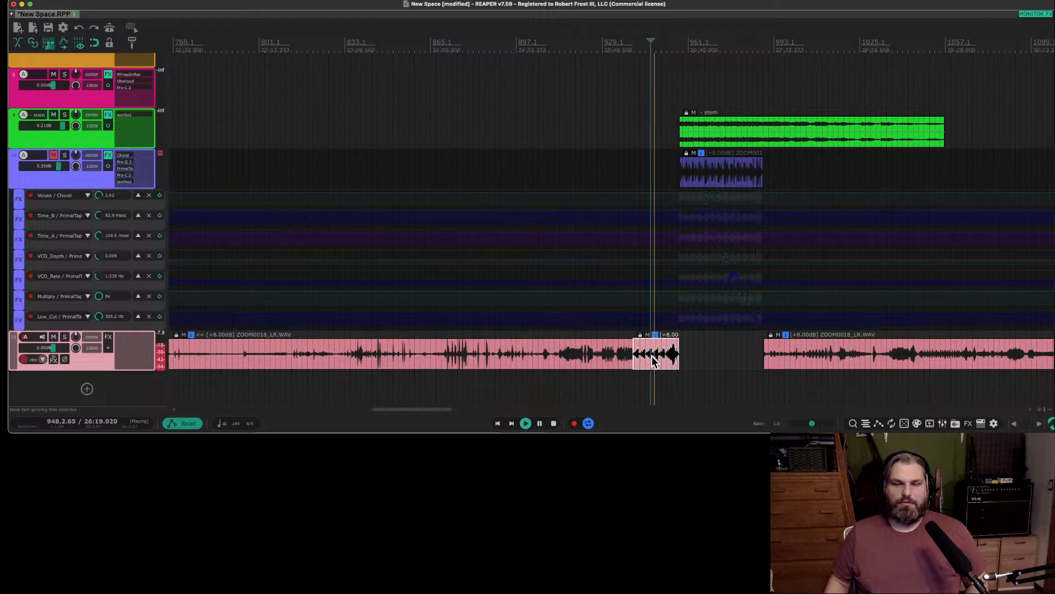
{"action": "key", "text": "space"}
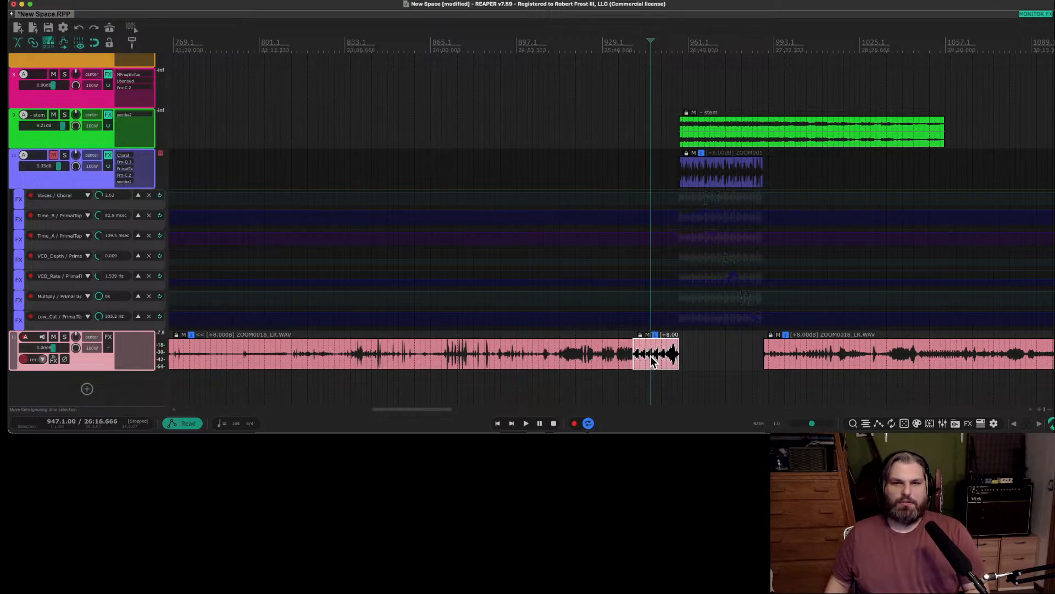
Spot-check the ZOOM0018_LR.WAV clip after the gap, and an earlier passage of the long first clip.
{"action": "scroll", "coordinate": [652, 358], "scroll_direction": "down", "scroll_amount": 6}
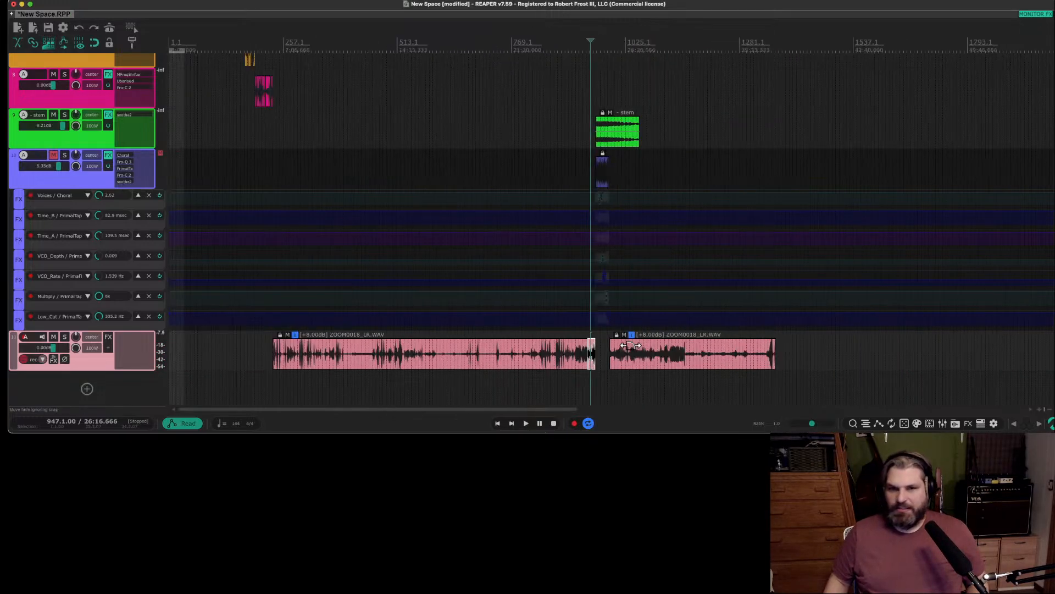
{"action": "scroll", "coordinate": [602, 345], "scroll_direction": "left", "scroll_amount": 5}
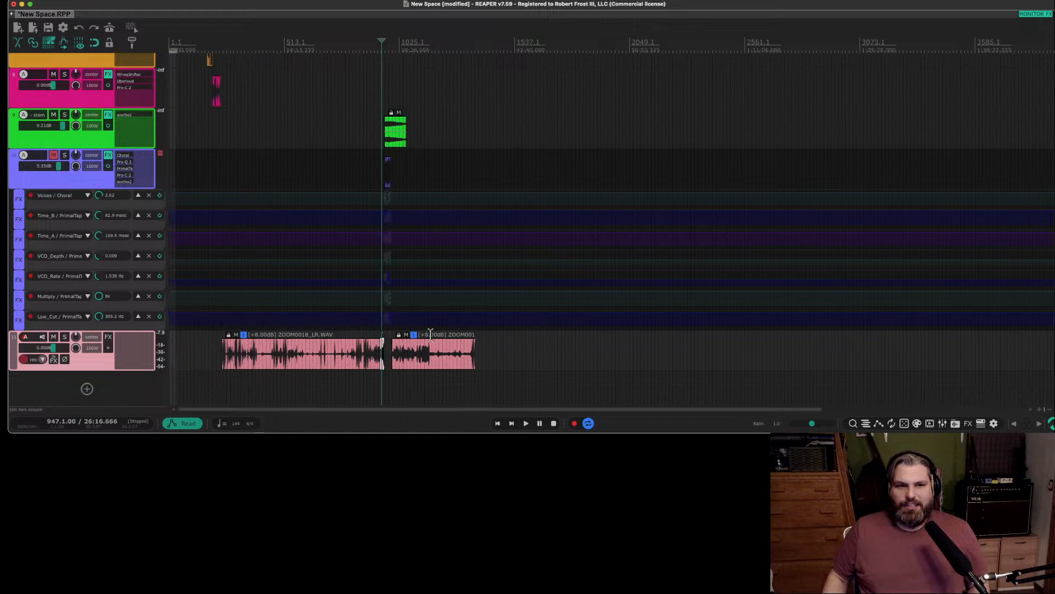
{"action": "left_click", "coordinate": [410, 324]}
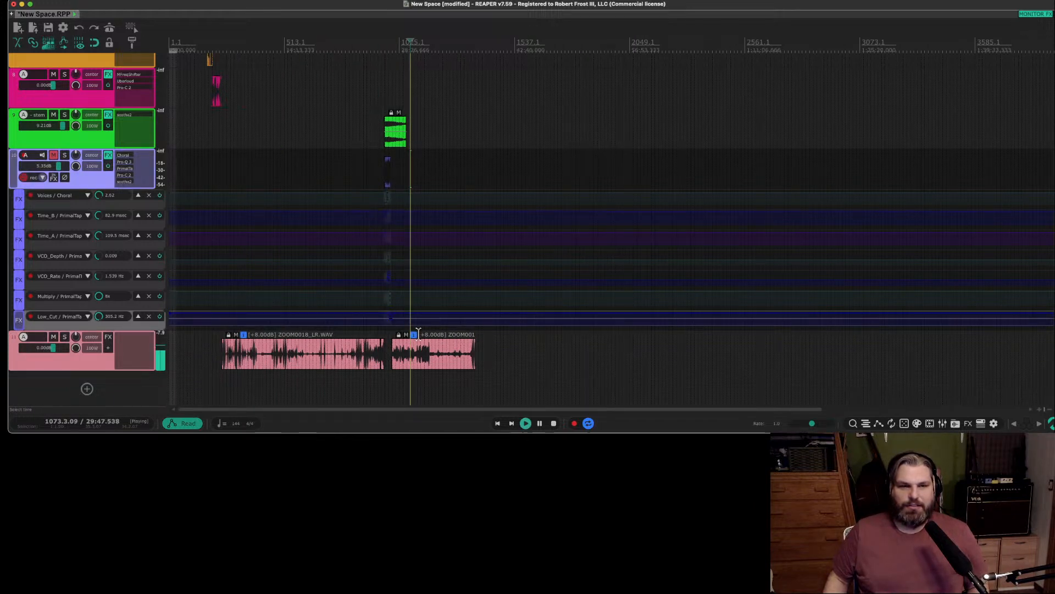
{"action": "left_click", "coordinate": [280, 329]}
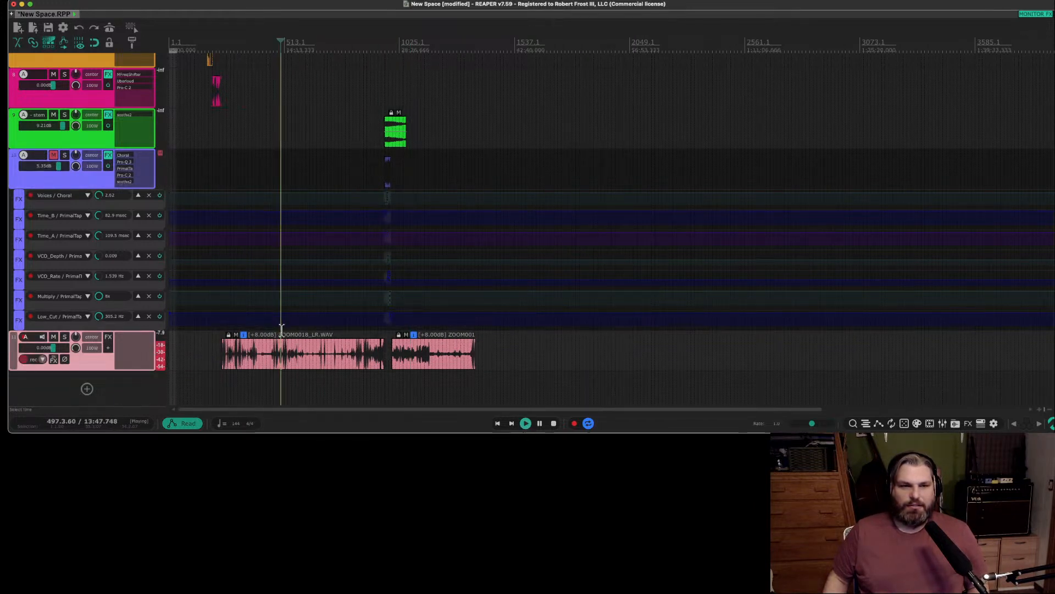
{"action": "key", "text": "space"}
Audition several points in the quiet middle section of the long first ZOOM0018_LR.WAV clip.
{"action": "scroll", "coordinate": [287, 328], "scroll_direction": "up", "scroll_amount": 3}
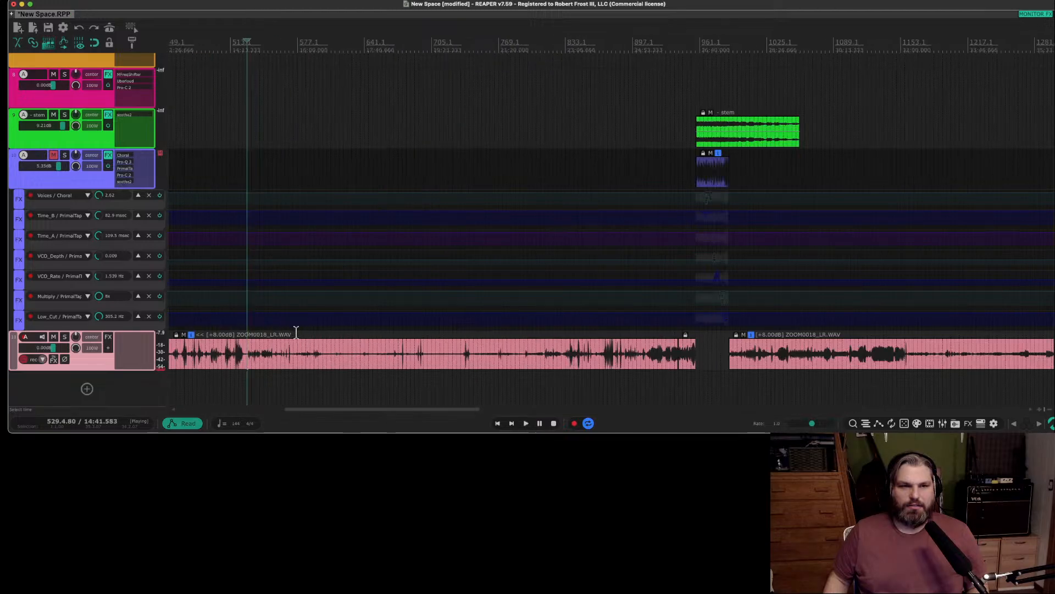
{"action": "key", "text": "space"}
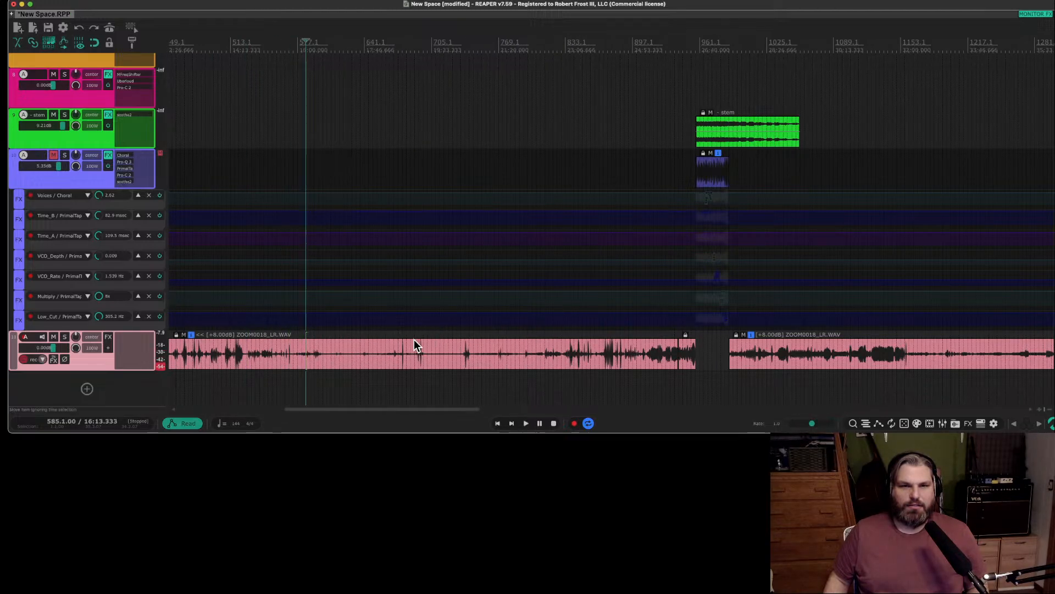
{"action": "left_click", "coordinate": [416, 334]}
{"action": "key", "text": "space"}
Audition several points through the louder closing section of the long first ZOOM0018_LR.WAV clip, up to bar 933.
{"action": "key", "text": "space"}
{"action": "left_click", "coordinate": [465, 333]}
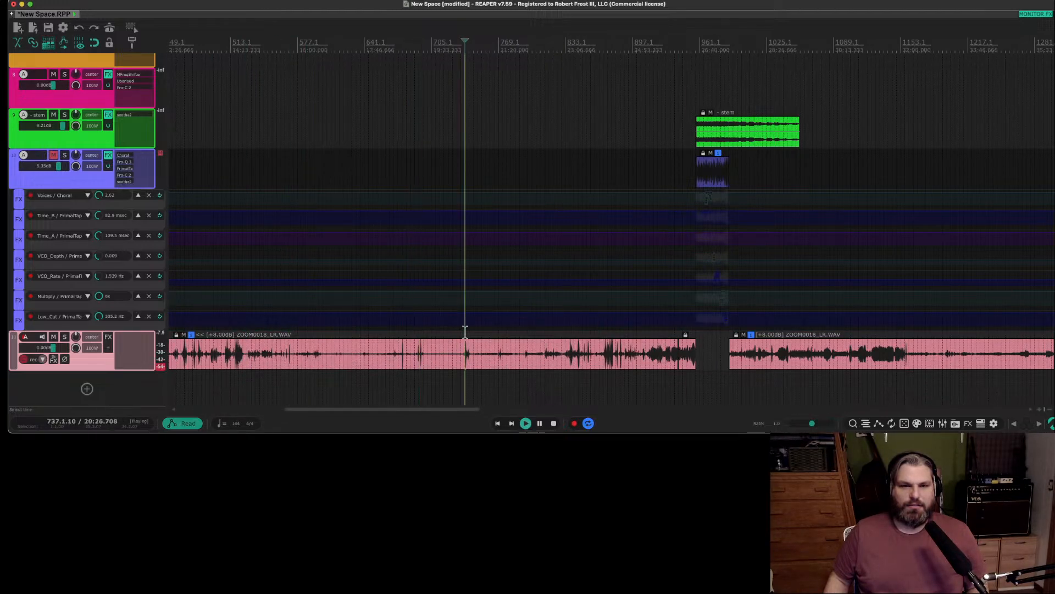
{"action": "left_click", "coordinate": [572, 331]}
{"action": "key", "text": "space"}
{"action": "key", "text": "space"}
{"action": "left_click", "coordinate": [607, 330]}
{"action": "key", "text": "space"}
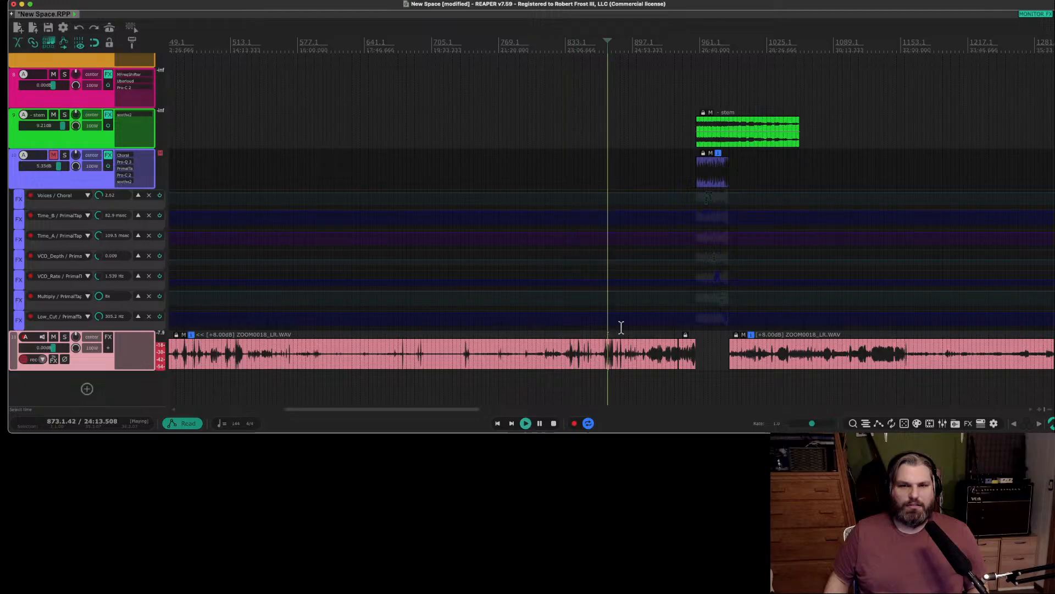
{"action": "key", "text": "space"}
{"action": "left_click", "coordinate": [648, 327]}
{"action": "key", "text": "space"}
{"action": "key", "text": "space"}
{"action": "left_click", "coordinate": [662, 329]}
{"action": "key", "text": "space"}
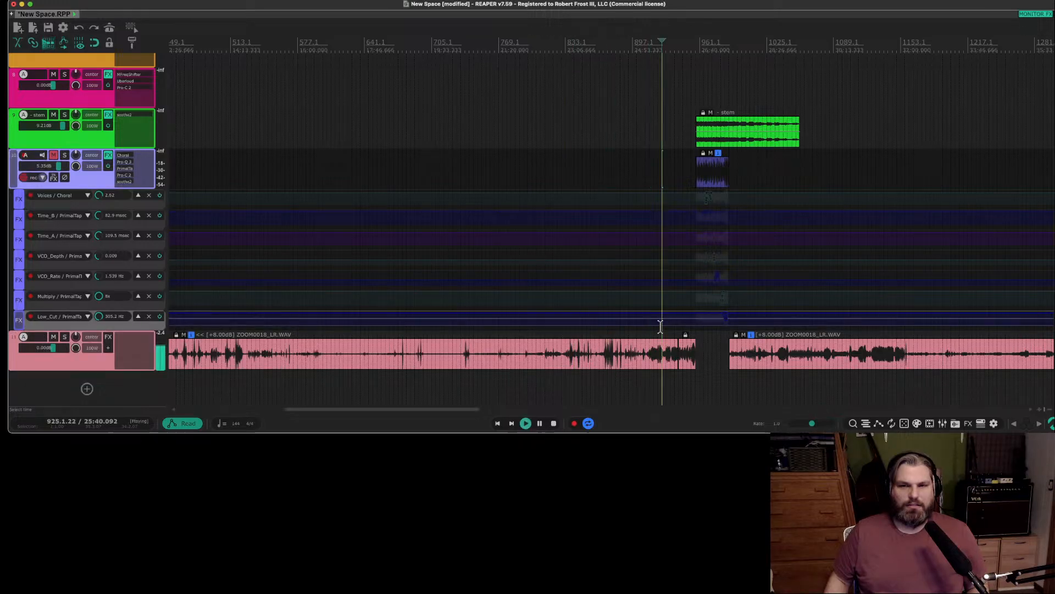
{"action": "left_click", "coordinate": [670, 327]}
{"action": "key", "text": "space"}
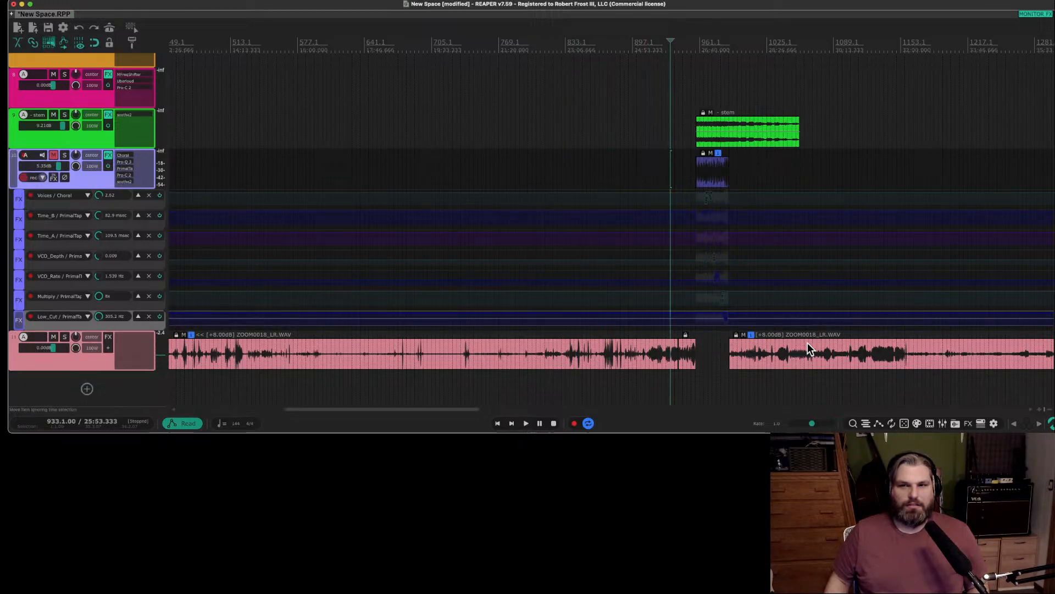
Select the short ZOOM0018_LR.WAV clip before the gap, switch the selection to the long first clip, and review the track's full extent.
{"action": "scroll", "coordinate": [610, 335], "scroll_direction": "down", "scroll_amount": 3}
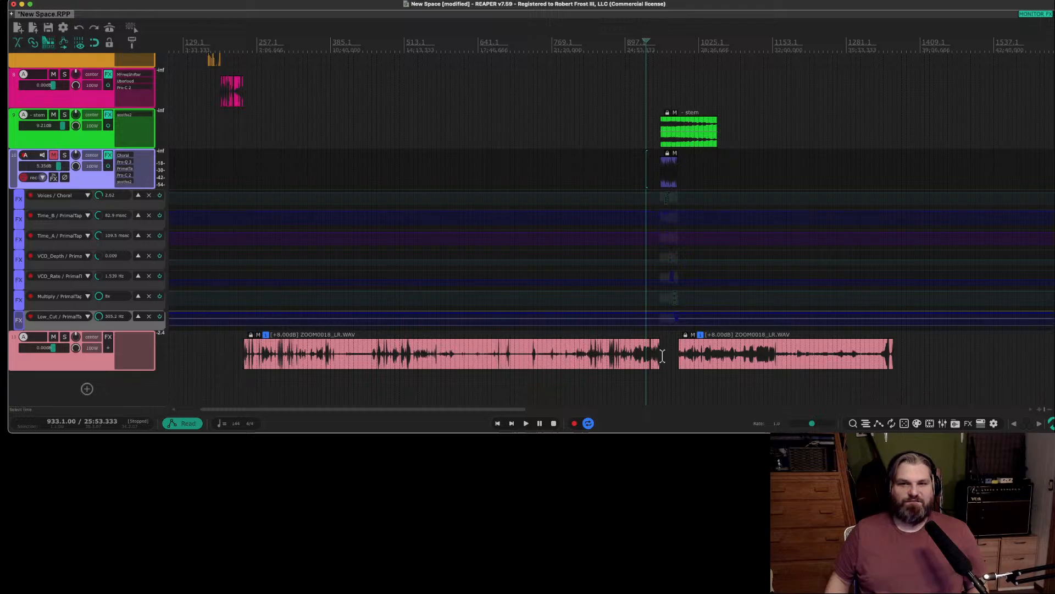
{"action": "left_click", "coordinate": [654, 361]}
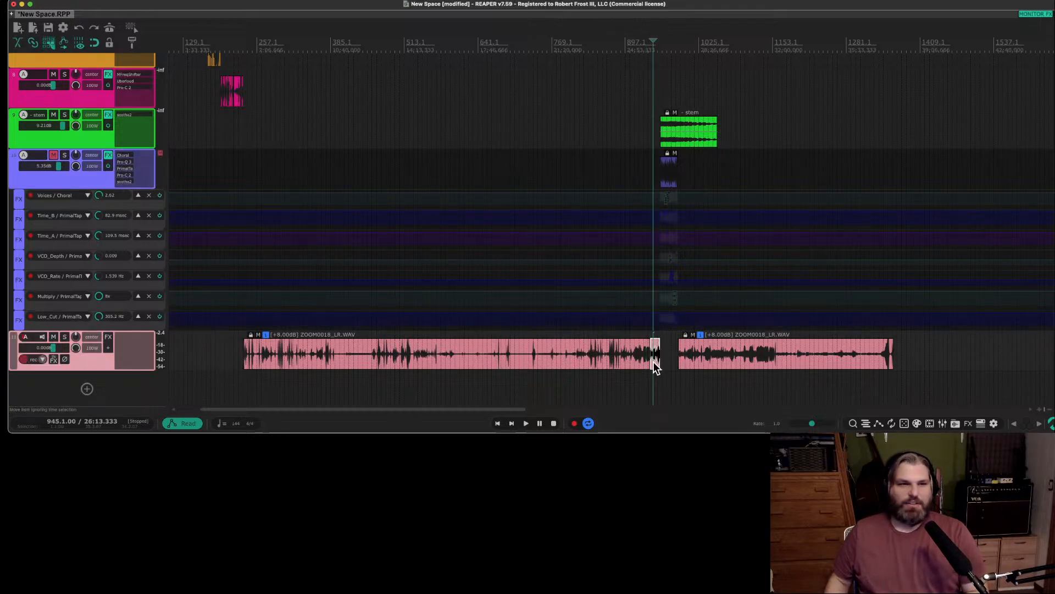
{"action": "left_click", "coordinate": [578, 350]}
{"action": "scroll", "coordinate": [573, 355], "scroll_direction": "down", "scroll_amount": 3}
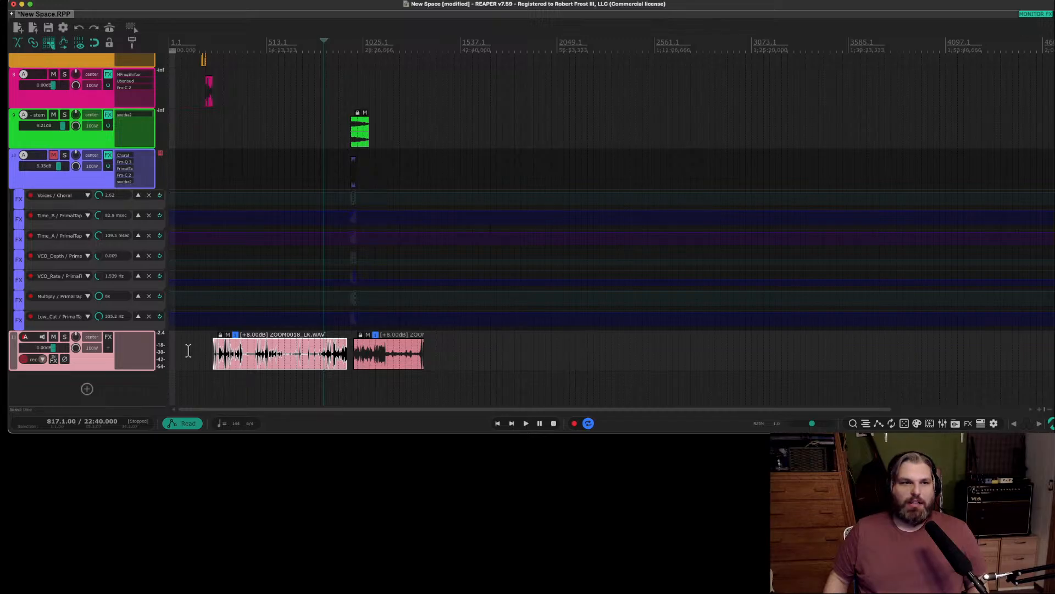
{"action": "left_click_drag", "start_coordinate": [243, 371], "coordinate": [431, 372]}
Examine the source recordings and automation on the project's first tracks, then the designed clips below them.
{"action": "scroll", "coordinate": [87, 300], "scroll_direction": "up", "scroll_amount": 5}
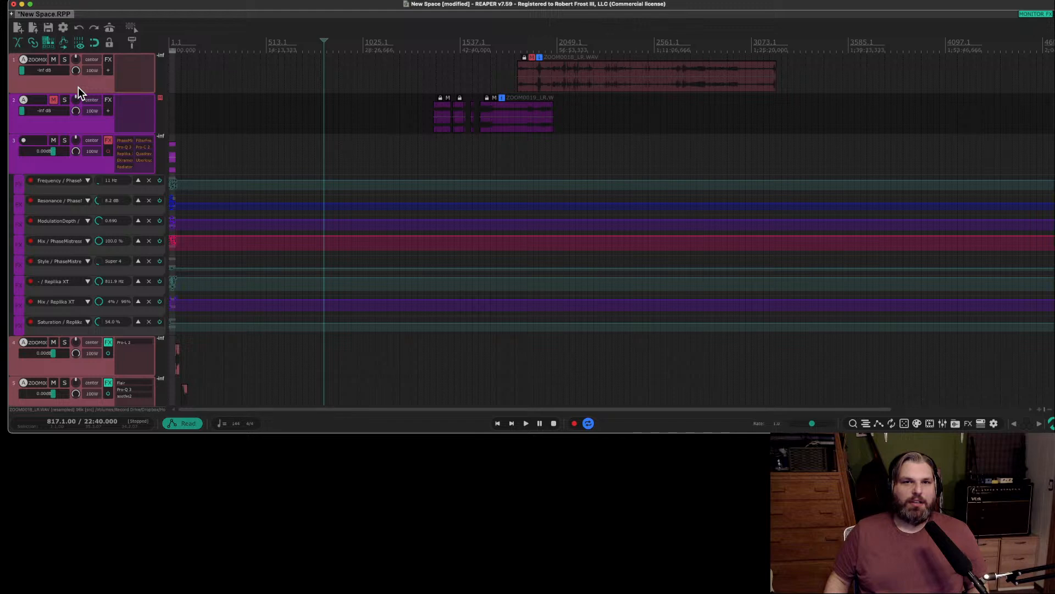
{"action": "scroll", "coordinate": [268, 159], "scroll_direction": "right", "scroll_amount": 5}
{"action": "scroll", "coordinate": [267, 160], "scroll_direction": "left", "scroll_amount": 5}
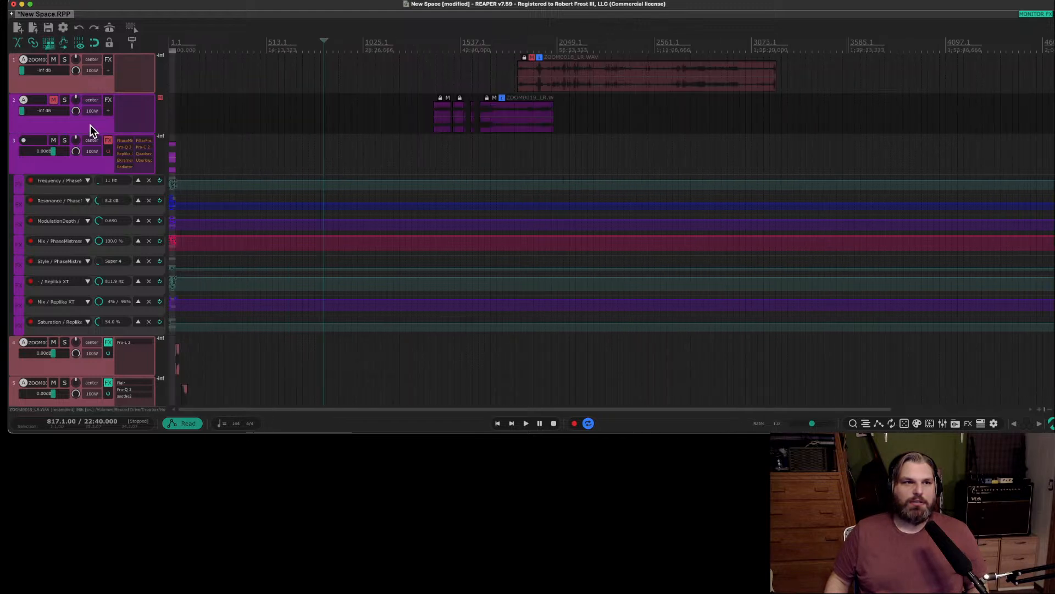
{"action": "scroll", "coordinate": [83, 296], "scroll_direction": "down", "scroll_amount": 10}
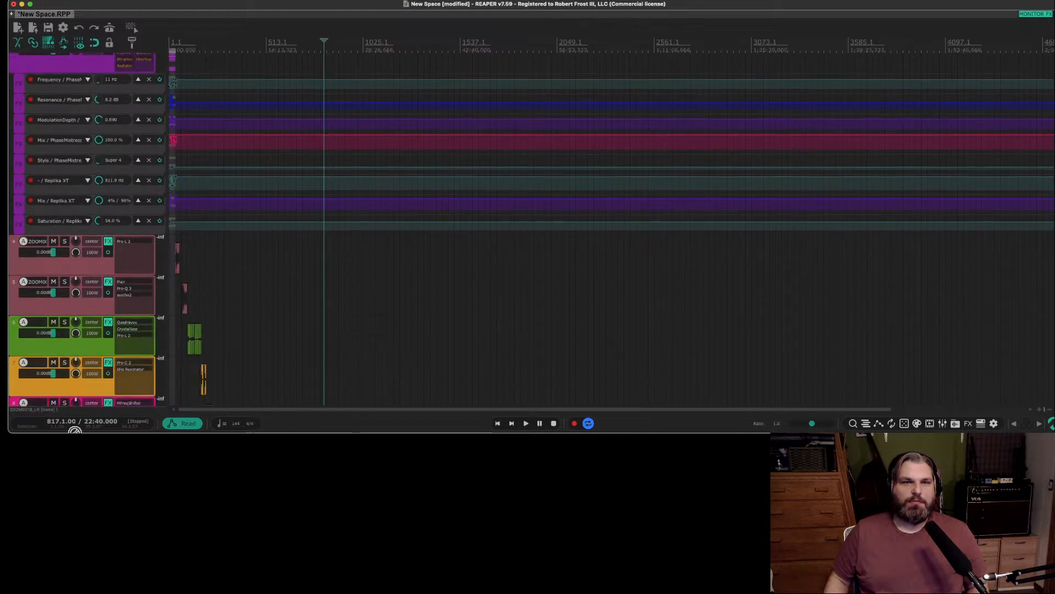
Unmute and solo track 11, which holds the ZOOM0019_LR.WAV clips, with the edit cursor at bar 1601.
{"action": "scroll", "coordinate": [116, 359], "scroll_direction": "down", "scroll_amount": 3}
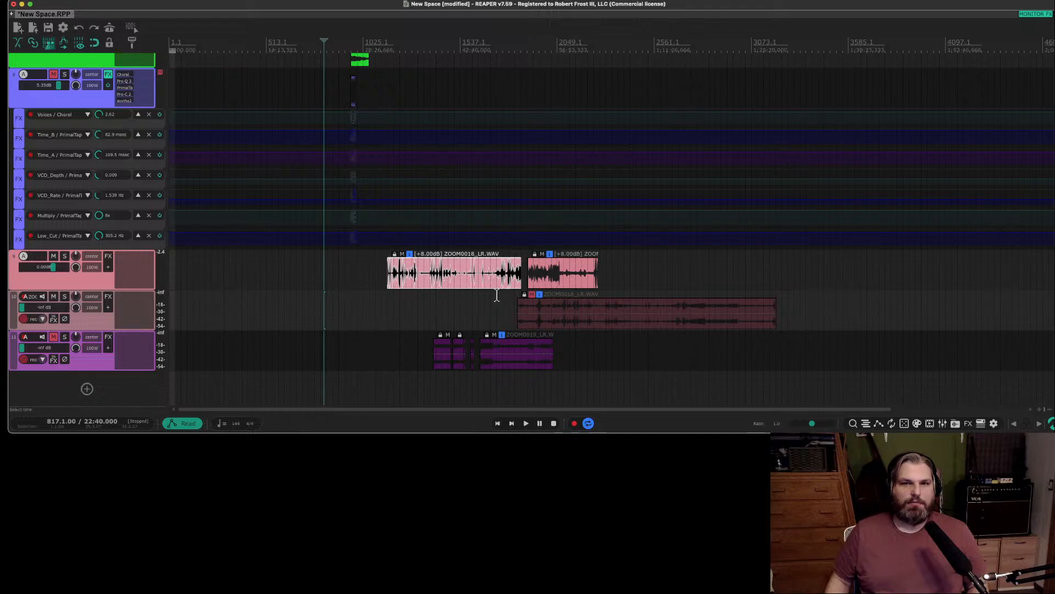
{"action": "left_click", "coordinate": [468, 323]}
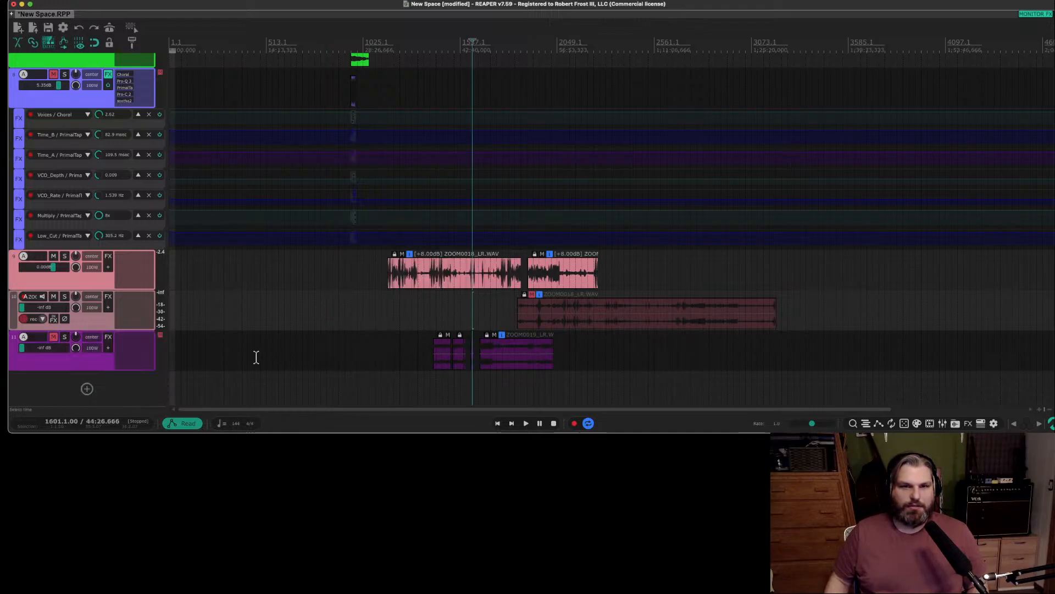
{"action": "left_click", "coordinate": [55, 336]}
{"action": "left_click", "coordinate": [64, 336]}
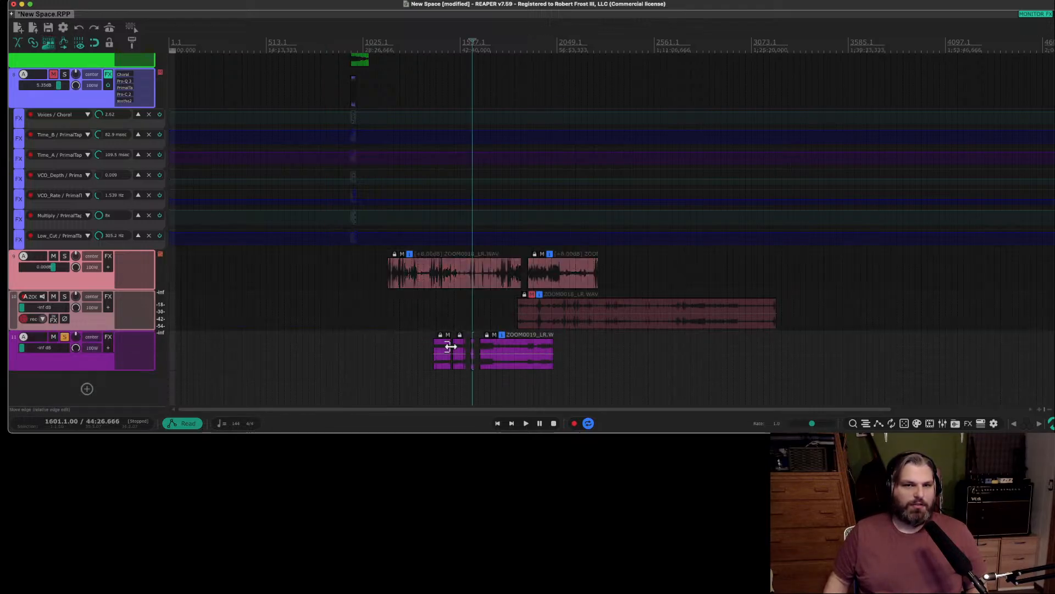
Play soloed track 11 from bar 1601 and around the start of its short ZOOM0019_LR.WAV clip, then unsolo the track.
{"action": "key", "text": "space"}
{"action": "scroll", "coordinate": [558, 349], "scroll_direction": "up", "scroll_amount": 10}
{"action": "scroll", "coordinate": [433, 363], "scroll_direction": "down", "scroll_amount": 15}
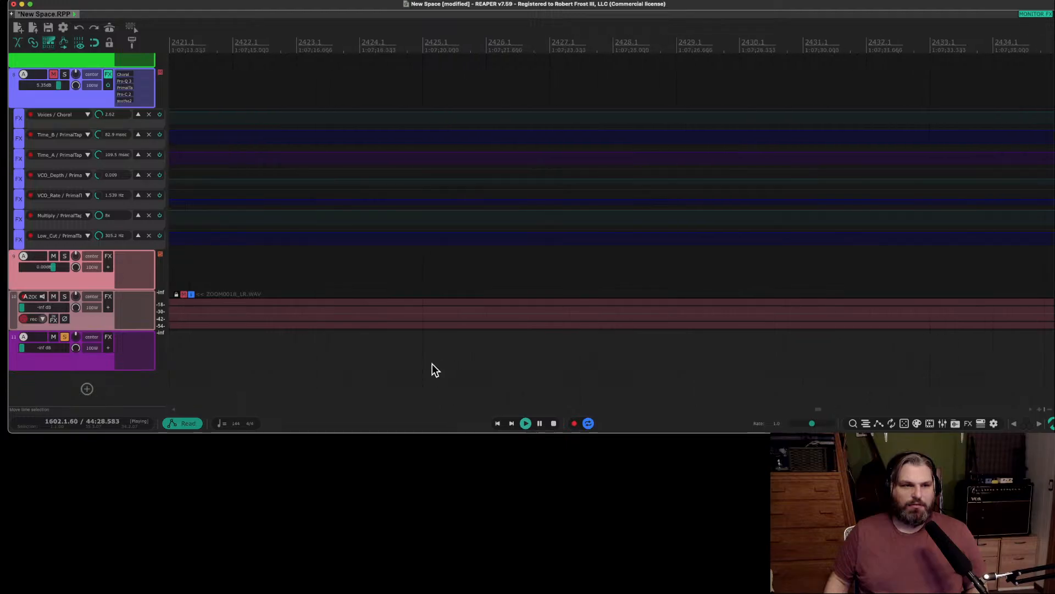
{"action": "scroll", "coordinate": [433, 359], "scroll_direction": "down", "scroll_amount": 5}
{"action": "key", "text": "space"}
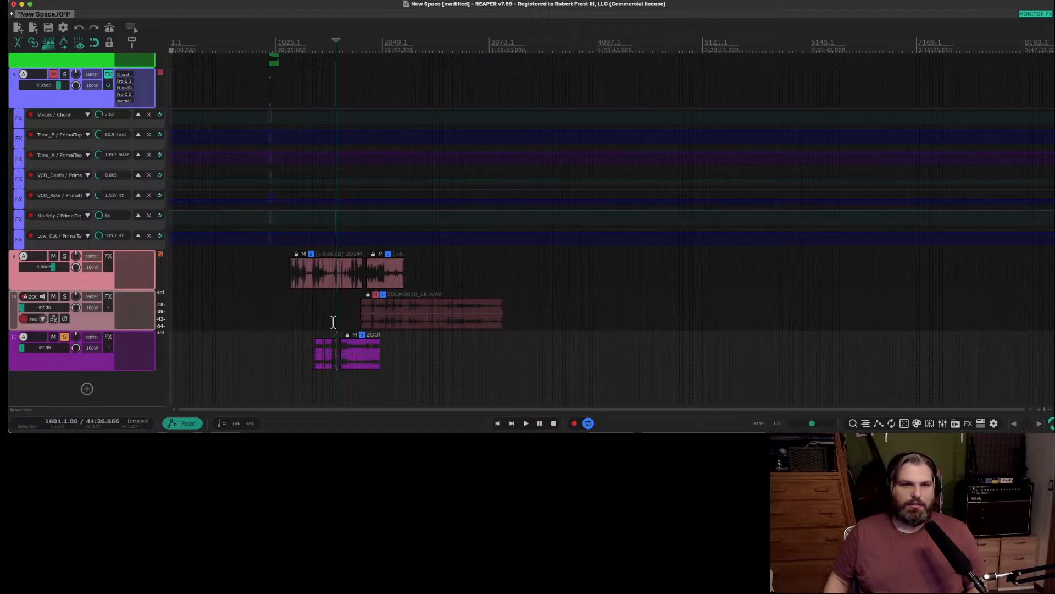
{"action": "scroll", "coordinate": [332, 323], "scroll_direction": "up", "scroll_amount": 15}
{"action": "left_click", "coordinate": [374, 321]}
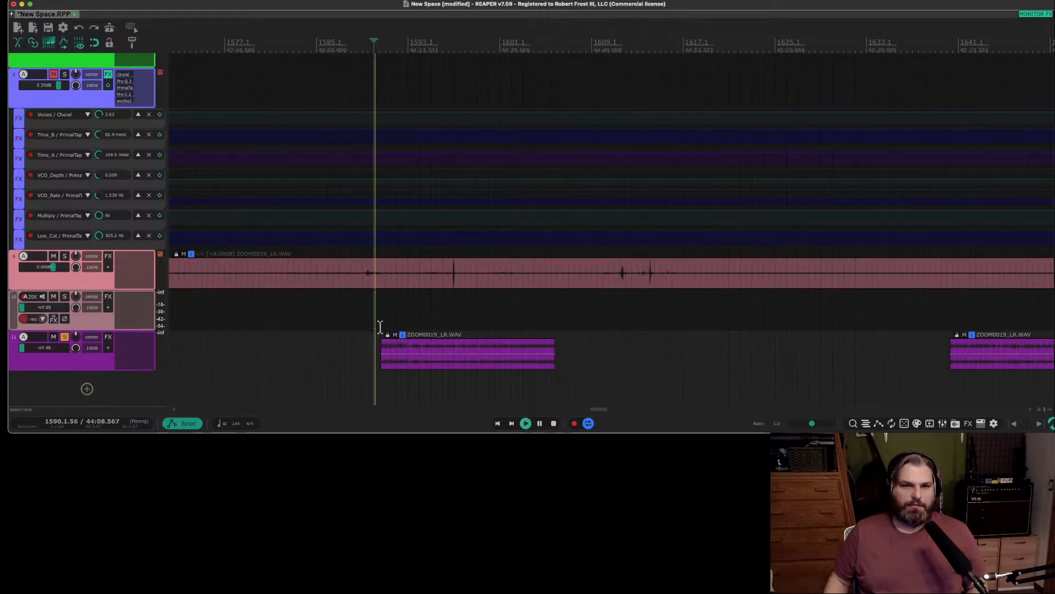
{"action": "left_click", "coordinate": [395, 325]}
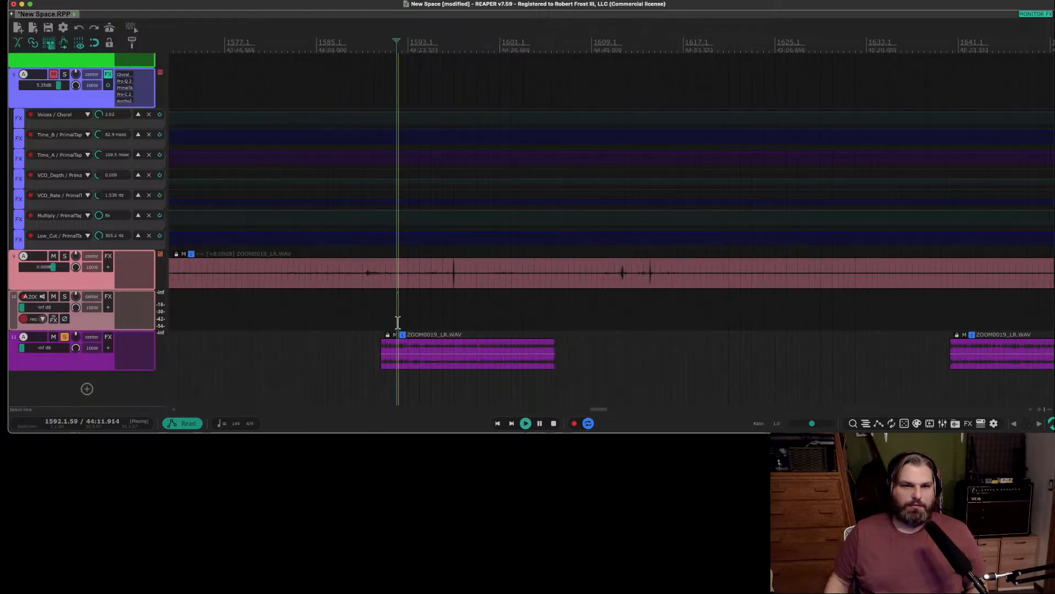
{"action": "left_click", "coordinate": [65, 336]}
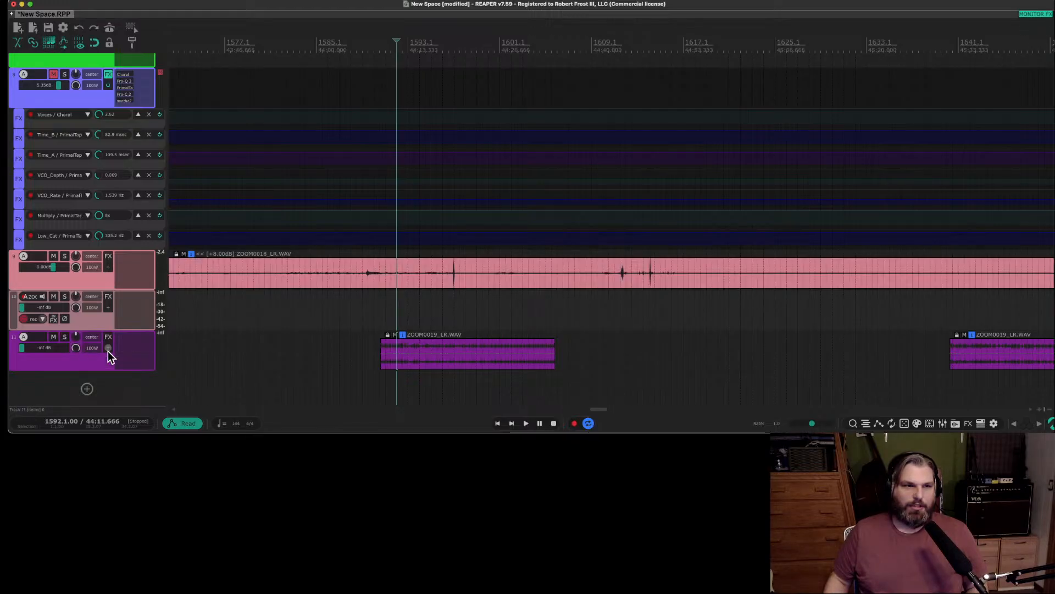
Select the short ZOOM0019_LR.WAV clip, then the long last one, and check the long clip's media item properties.
{"action": "left_click", "coordinate": [433, 349]}
{"action": "scroll", "coordinate": [433, 348], "scroll_direction": "down", "scroll_amount": 5}
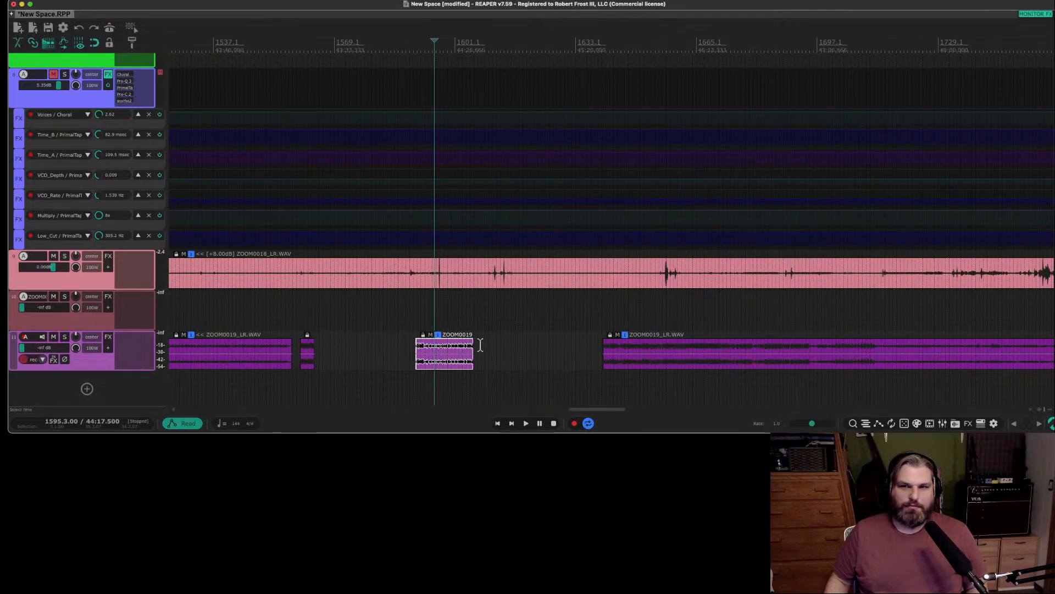
{"action": "left_click", "coordinate": [650, 347]}
{"action": "key", "text": "F2"}
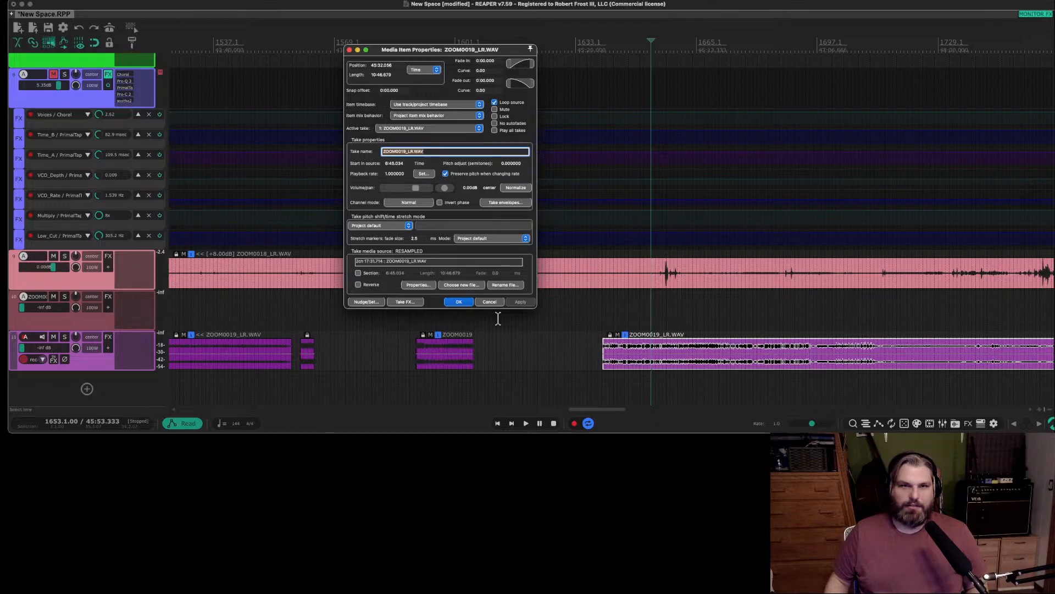
{"action": "left_click", "coordinate": [487, 303]}
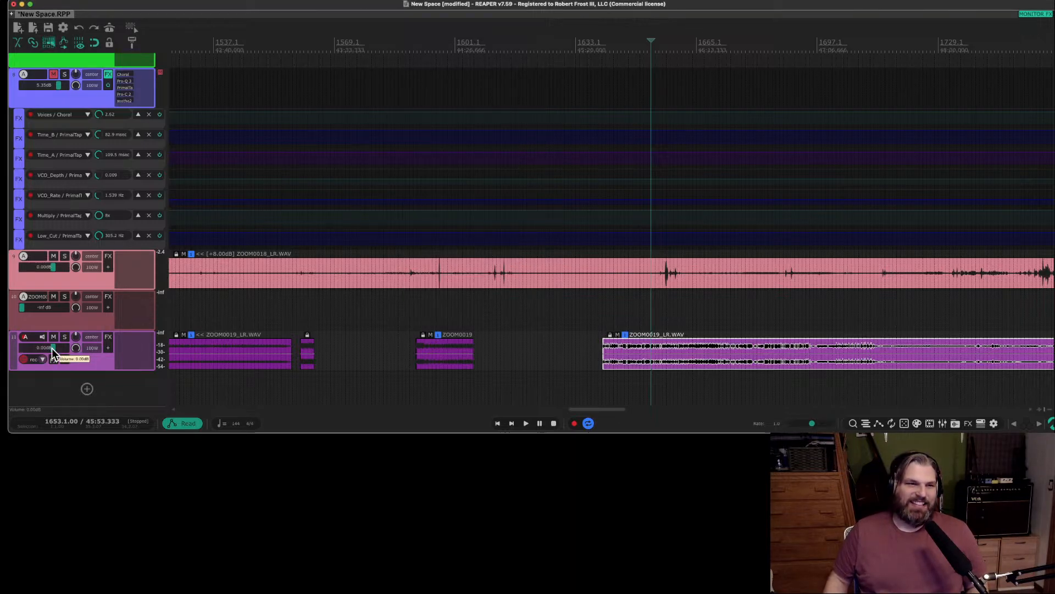
Reset the volume of tracks 10 and 11 to 0.00 dB and audition the short ZOOM0019_LR.WAV clip from bar 1592.
{"action": "double_click", "coordinate": [59, 308]}
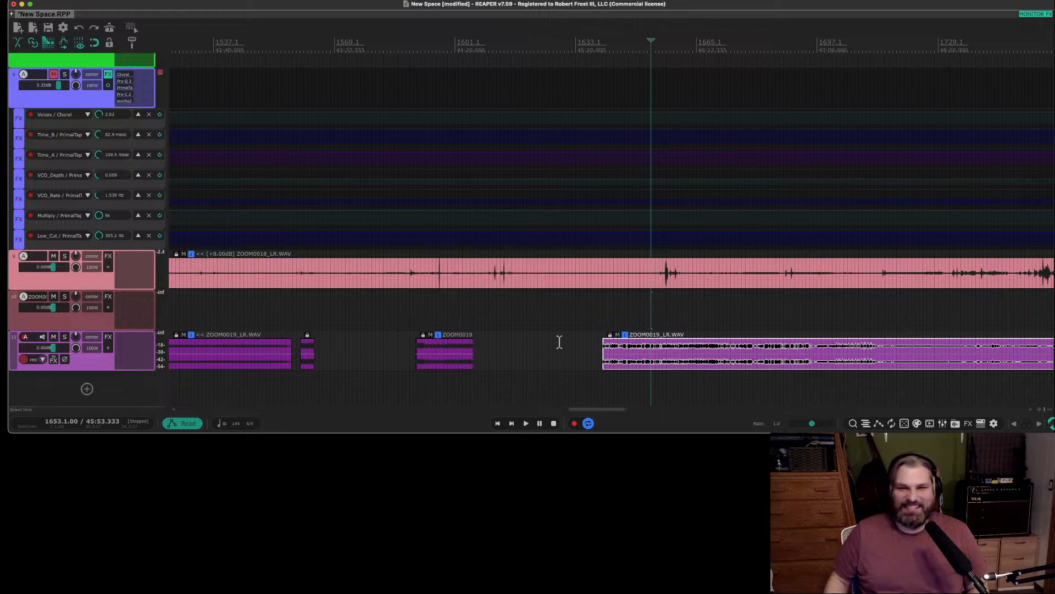
{"action": "left_click", "coordinate": [424, 333]}
{"action": "left_click", "coordinate": [424, 335]}
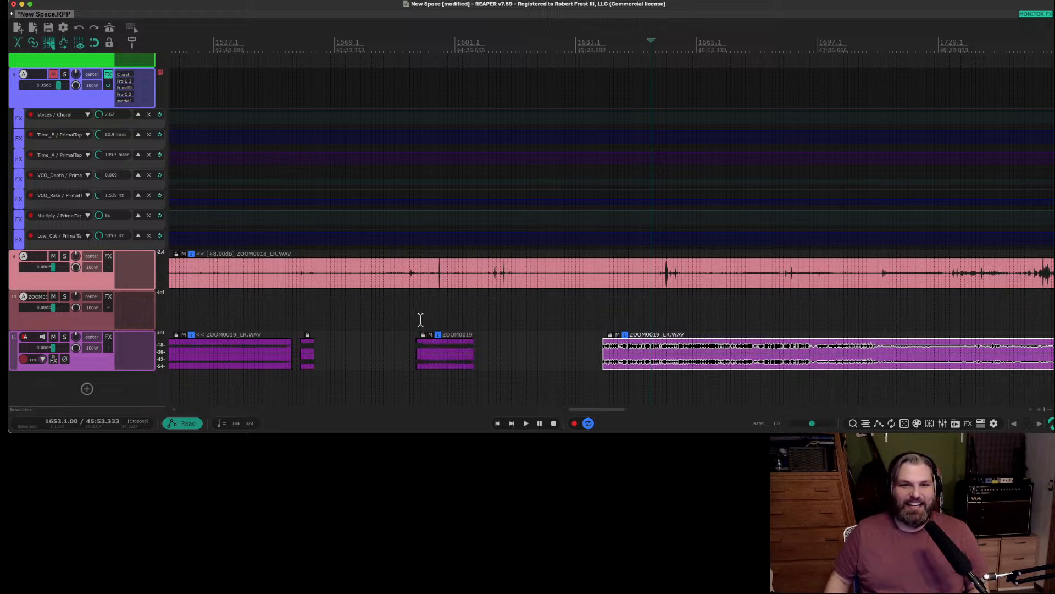
{"action": "left_click", "coordinate": [420, 322]}
{"action": "key", "text": "space"}
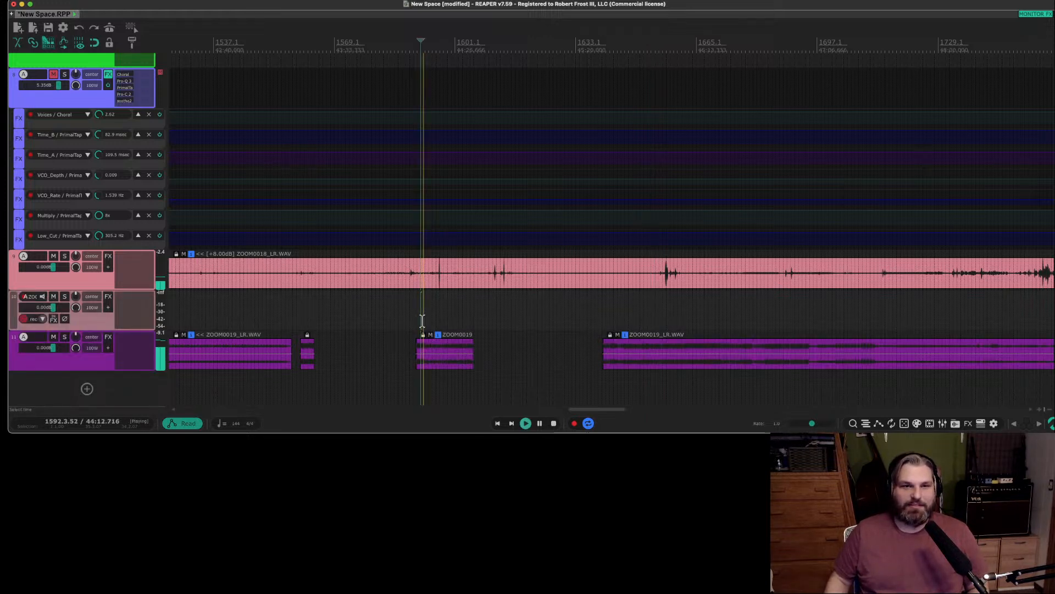
{"action": "key", "text": "space"}
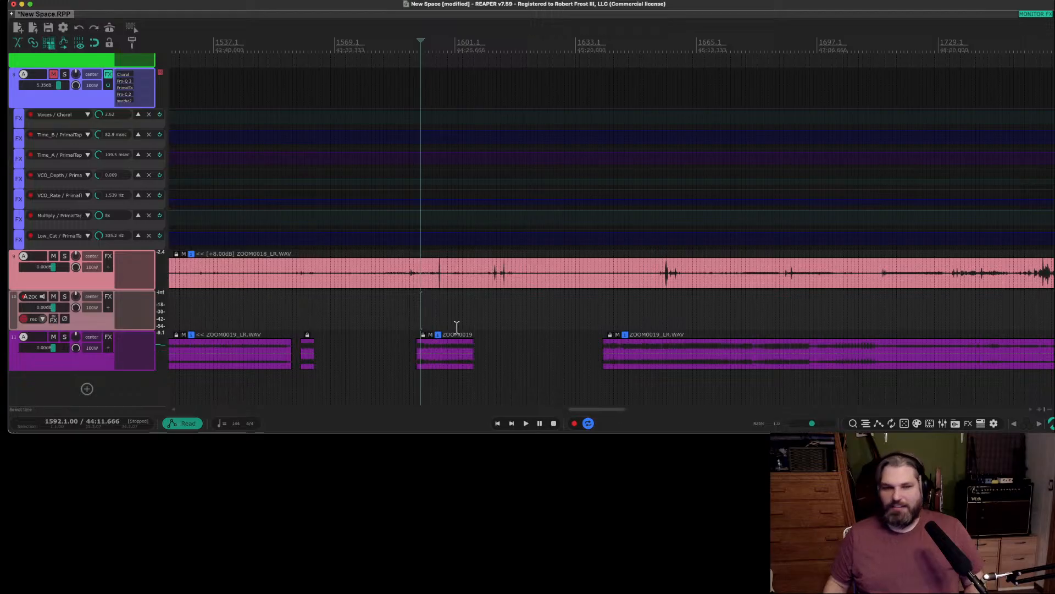
Play the ZOOM0019_LR.WAV clip at bar 1529 and solo track 11 to isolate it.
{"action": "scroll", "coordinate": [456, 327], "scroll_direction": "down", "scroll_amount": 3}
{"action": "left_click", "coordinate": [293, 324]}
{"action": "key", "text": "space"}
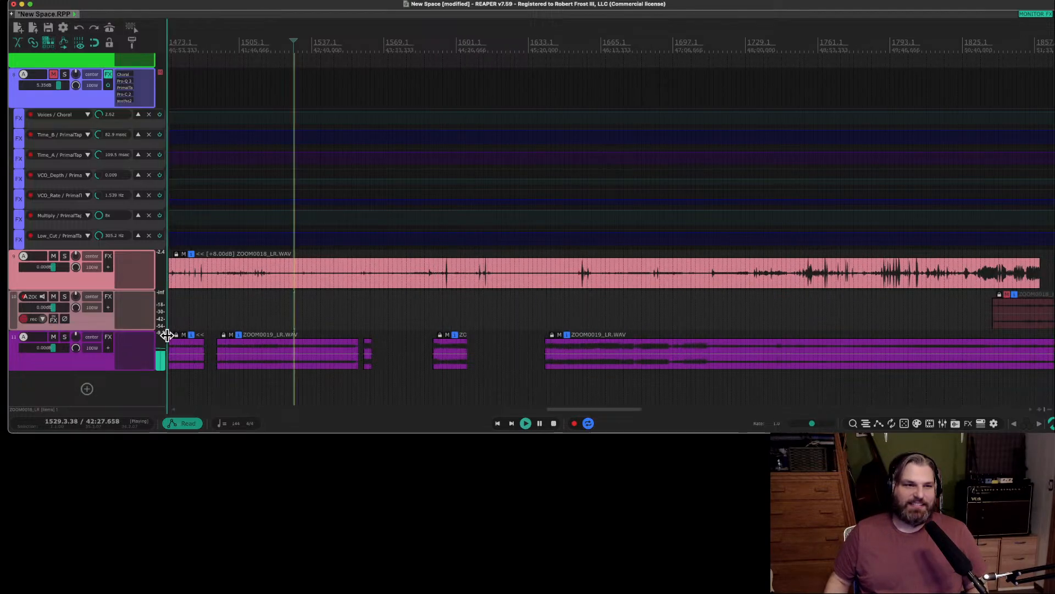
{"action": "left_click", "coordinate": [64, 337]}
{"action": "key", "text": "space"}
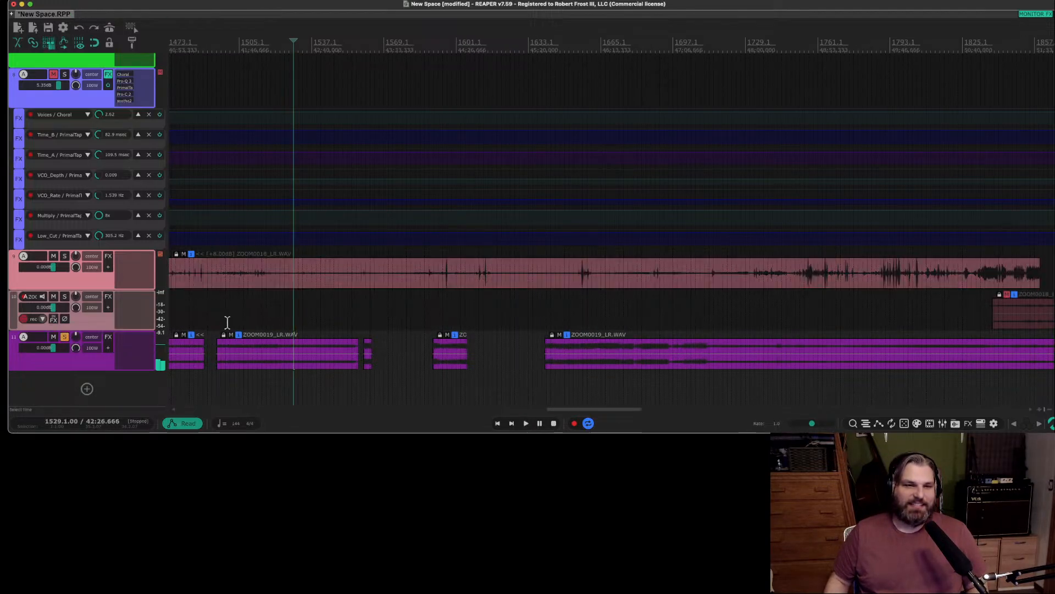
Audition the long last ZOOM0019_LR.WAV clip from bar 1655 and the first clip on the same track near its start.
{"action": "left_click", "coordinate": [227, 322]}
{"action": "left_click", "coordinate": [577, 330]}
{"action": "key", "text": "space"}
{"action": "scroll", "coordinate": [588, 330], "scroll_direction": "down", "scroll_amount": 3}
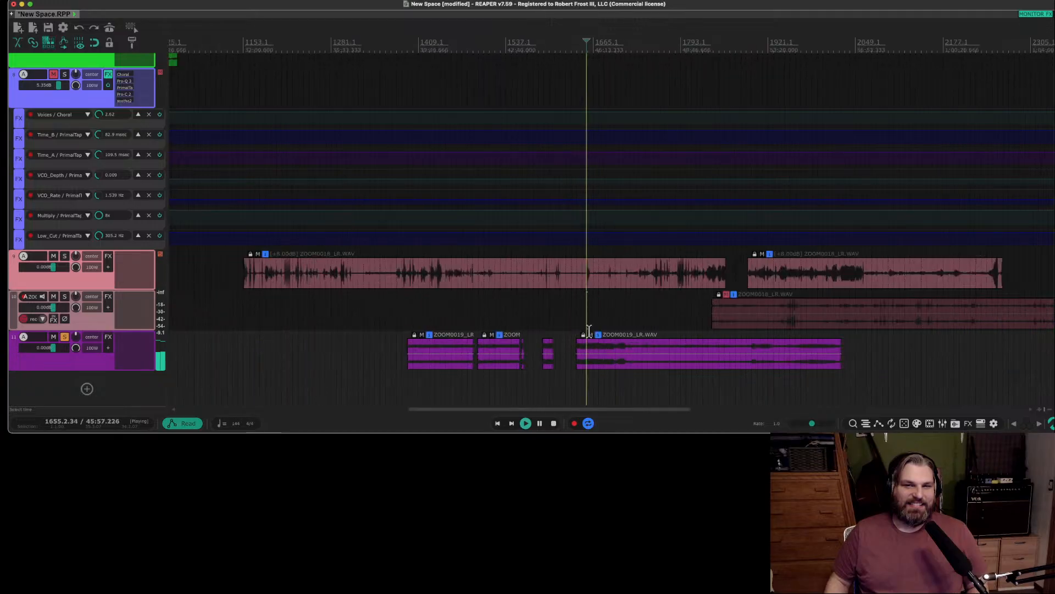
{"action": "key", "text": "space"}
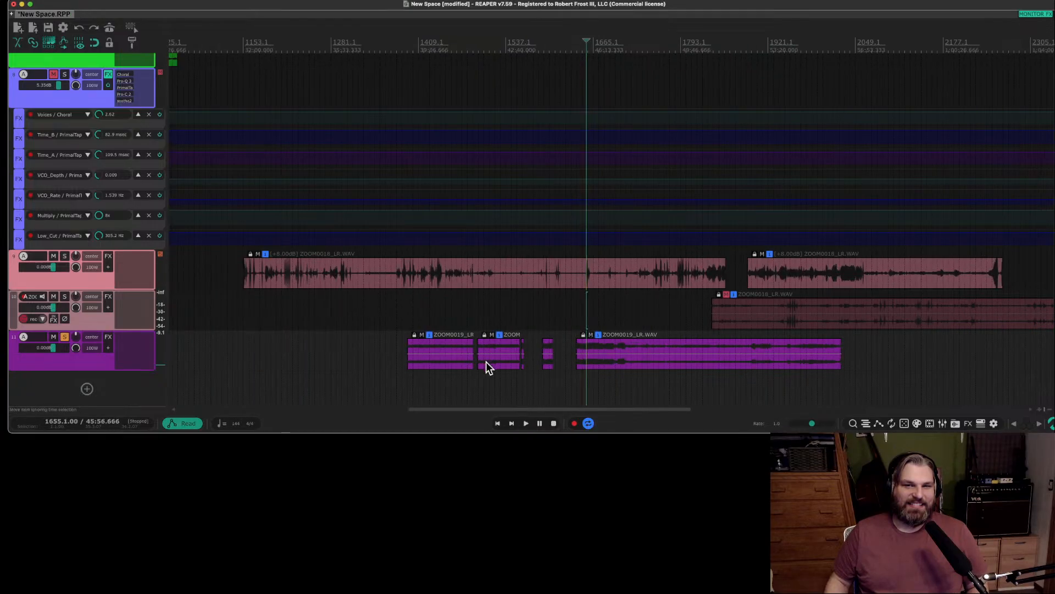
{"action": "left_click", "coordinate": [424, 311]}
{"action": "key", "text": "space"}
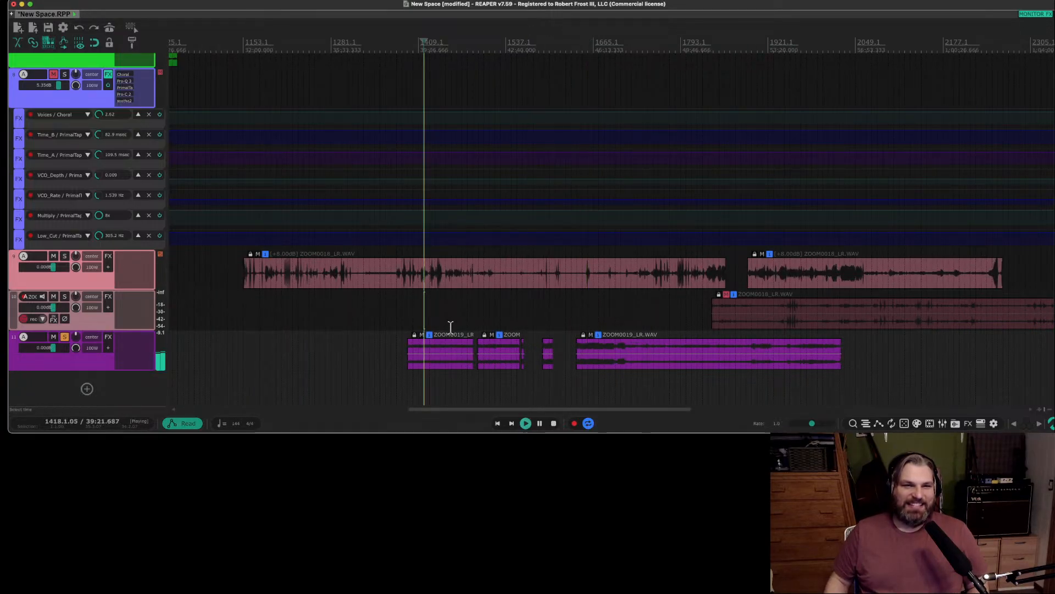
{"action": "left_click", "coordinate": [414, 317]}
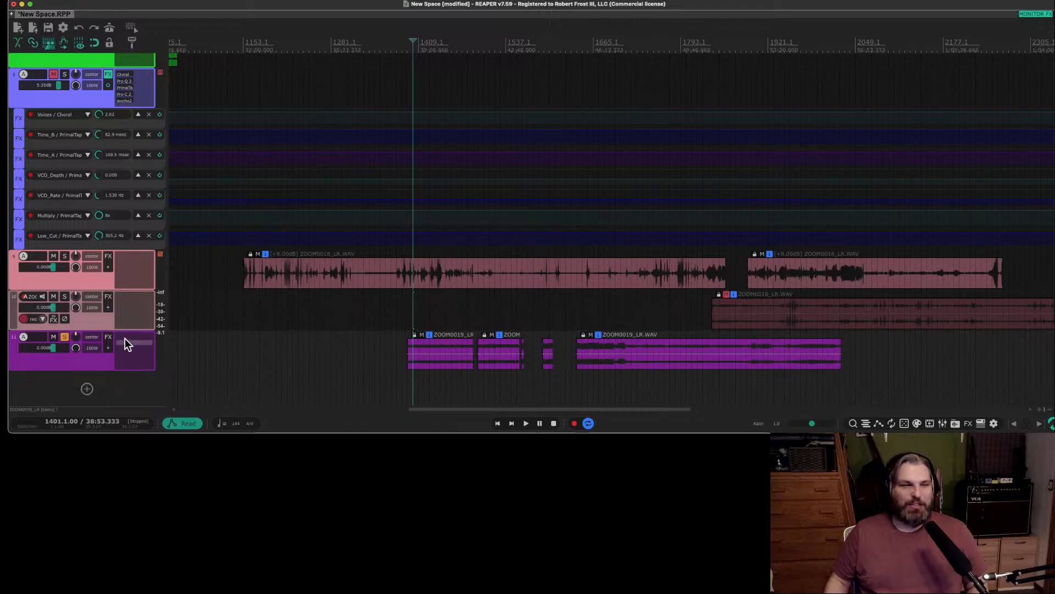
Unsolo and mute track 11.
{"action": "left_click", "coordinate": [83, 365]}
{"action": "left_click", "coordinate": [64, 337]}
{"action": "scroll", "coordinate": [560, 336], "scroll_direction": "down", "scroll_amount": 1}
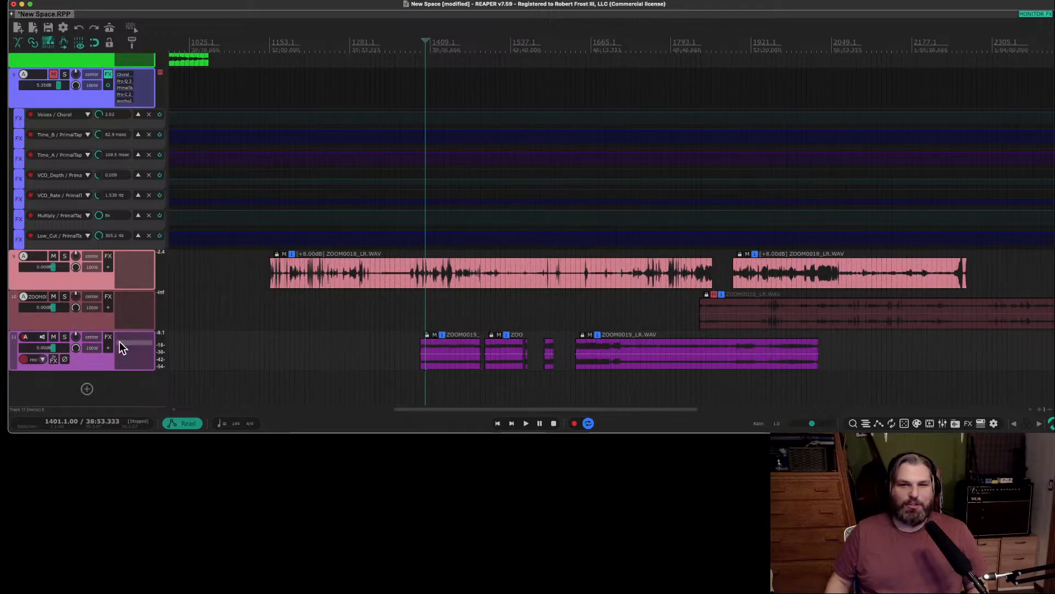
{"action": "left_click", "coordinate": [55, 337]}
{"action": "scroll", "coordinate": [670, 355], "scroll_direction": "down", "scroll_amount": 5}
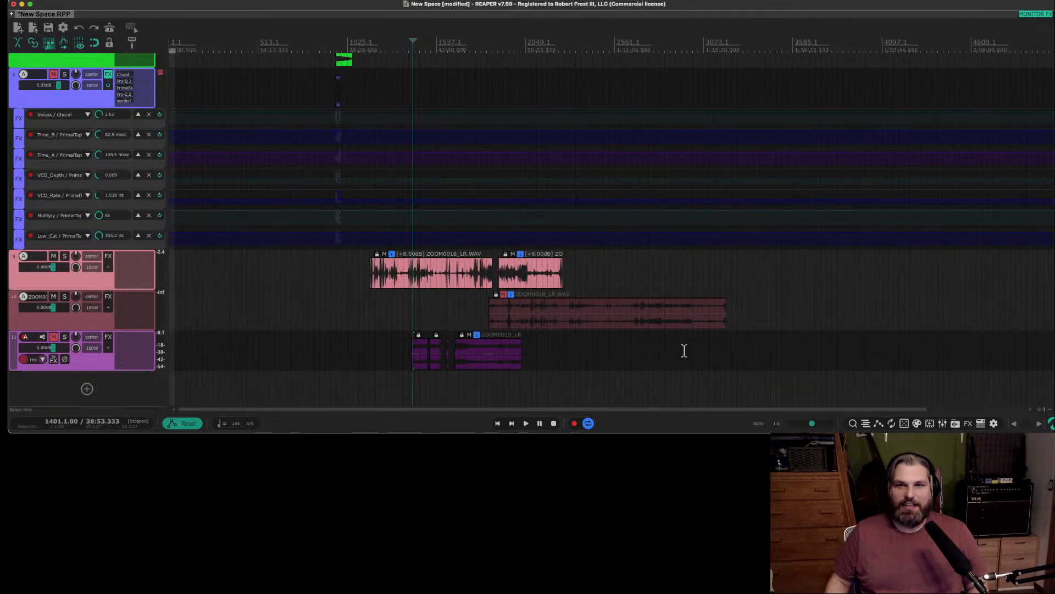
Audition the second ZOOM0018_LR.WAV clip on track 9 from bar 1953 and bar 2049.
{"action": "left_click", "coordinate": [506, 238]}
{"action": "key", "text": "space"}
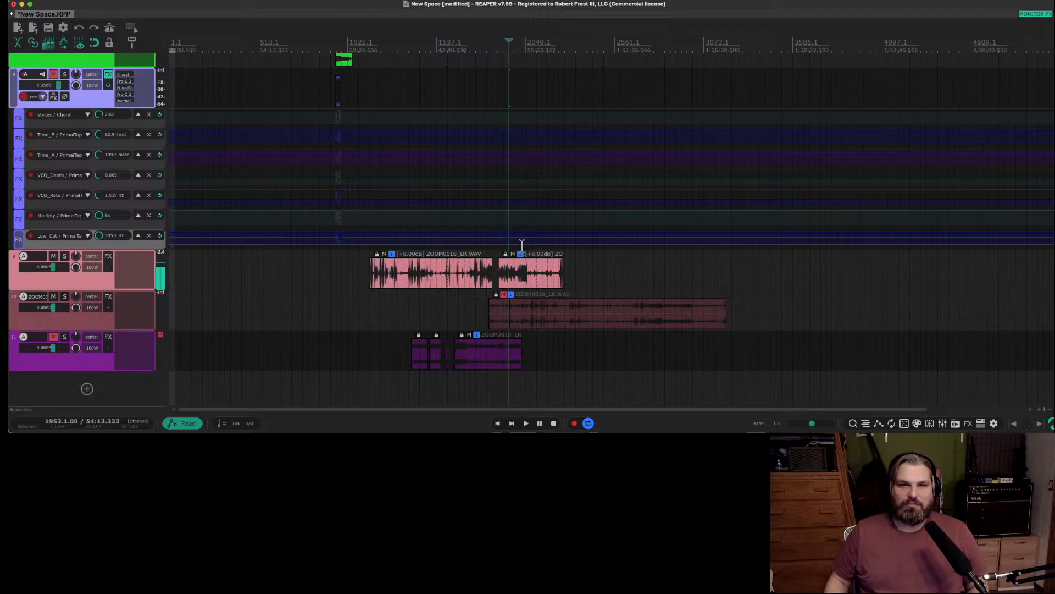
{"action": "left_click", "coordinate": [525, 245]}
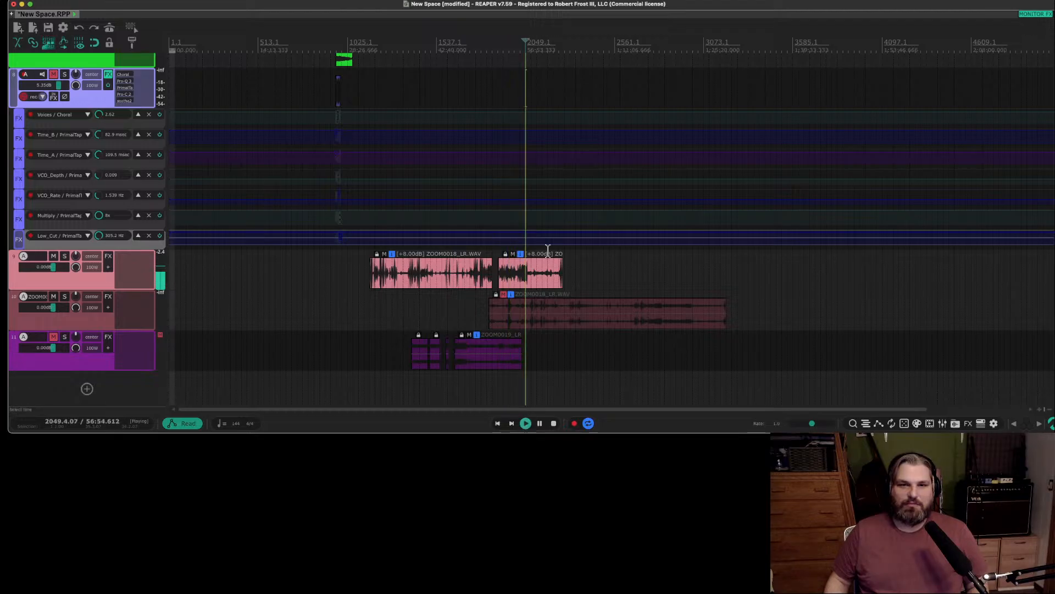
{"action": "left_click", "coordinate": [571, 276]}
{"action": "key", "text": "space"}
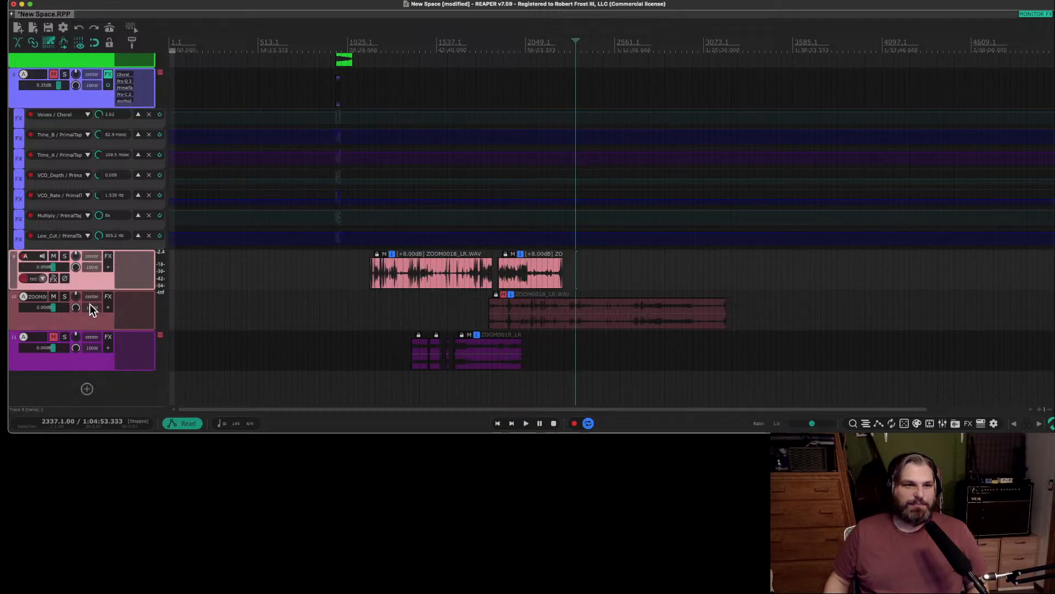
Solo track 10, unmute its ZOOM0018_LR.WAV clip, and audition the clip from bar 2337.
{"action": "left_click", "coordinate": [64, 299]}
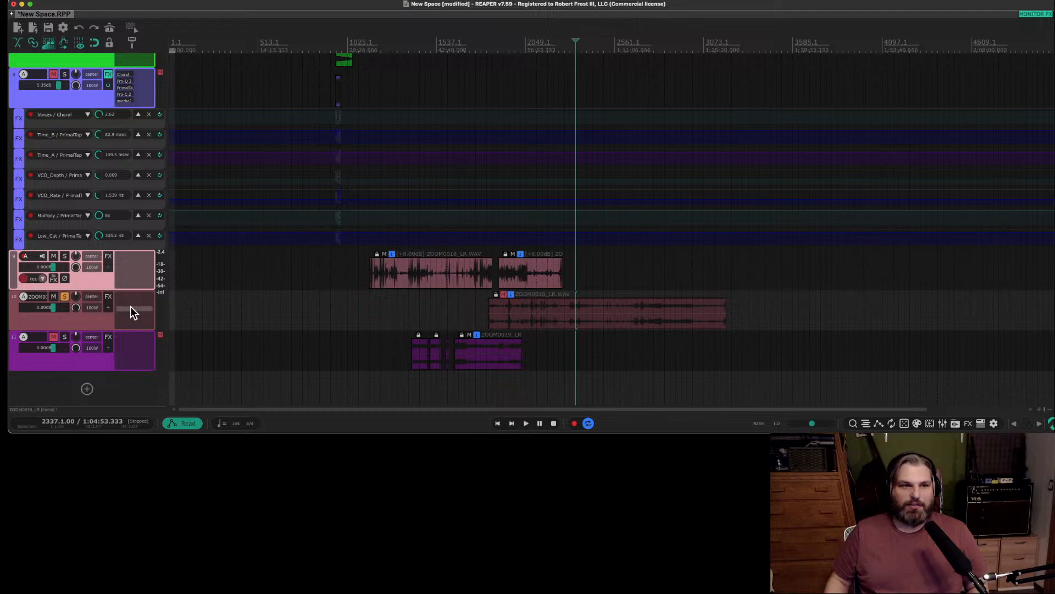
{"action": "left_click", "coordinate": [503, 294]}
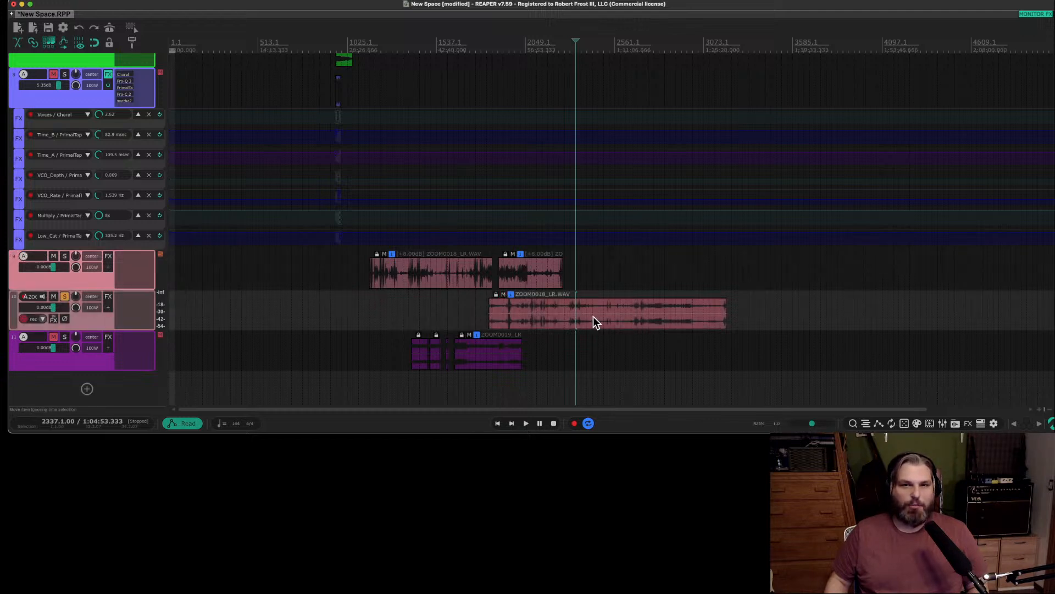
{"action": "key", "text": "space"}
{"action": "scroll", "coordinate": [603, 320], "scroll_direction": "up", "scroll_amount": 2}
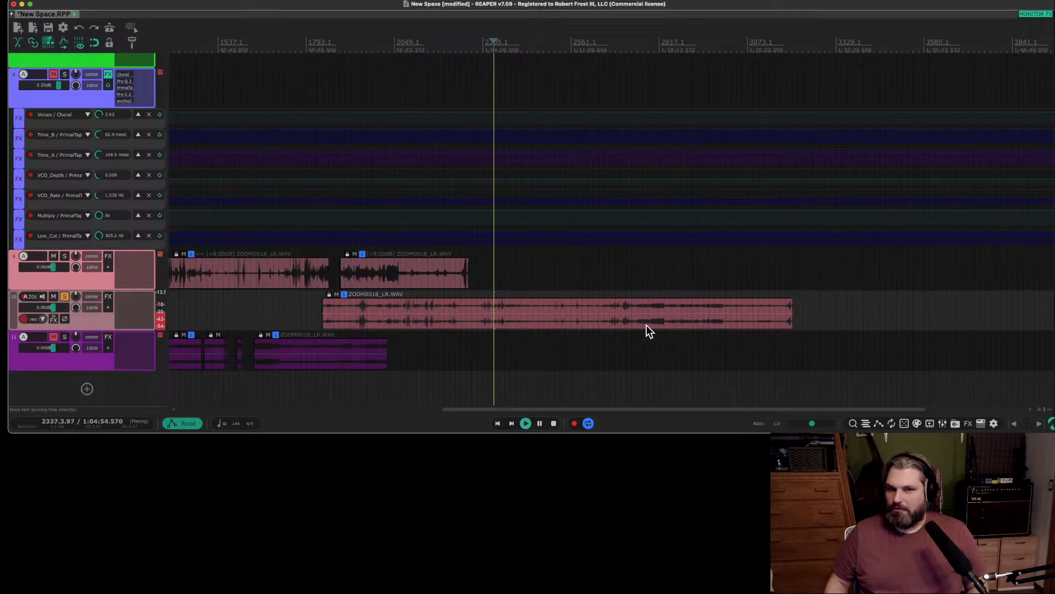
Audition the early part of track 10's ZOOM0018_LR.WAV clip from bar 1953 and review the clip layout on the last three tracks.
{"action": "left_click", "coordinate": [421, 292]}
{"action": "scroll", "coordinate": [421, 292], "scroll_direction": "up", "scroll_amount": 1}
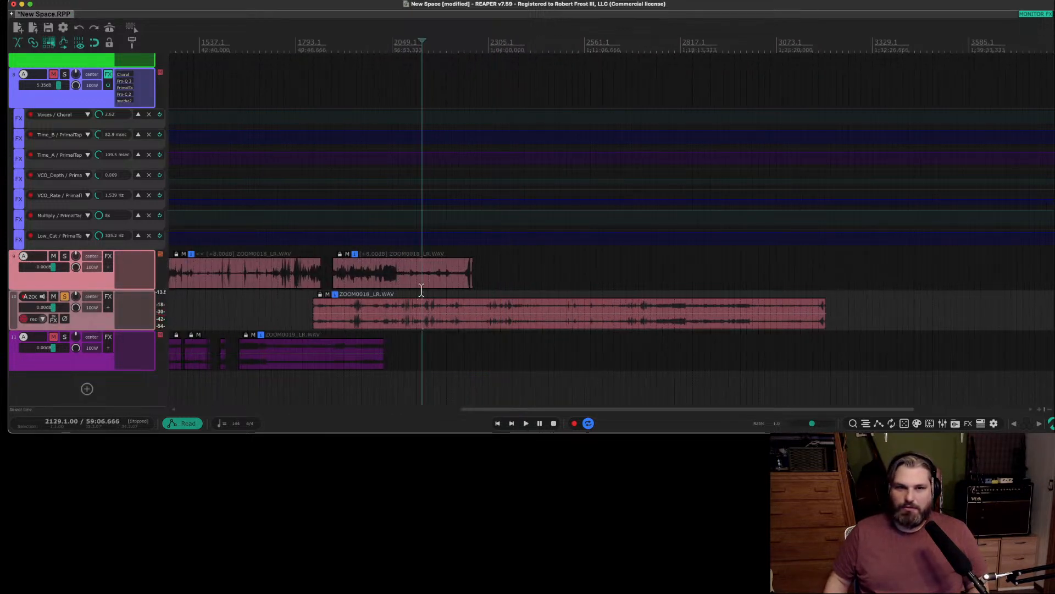
{"action": "left_click", "coordinate": [355, 290]}
{"action": "key", "text": "space"}
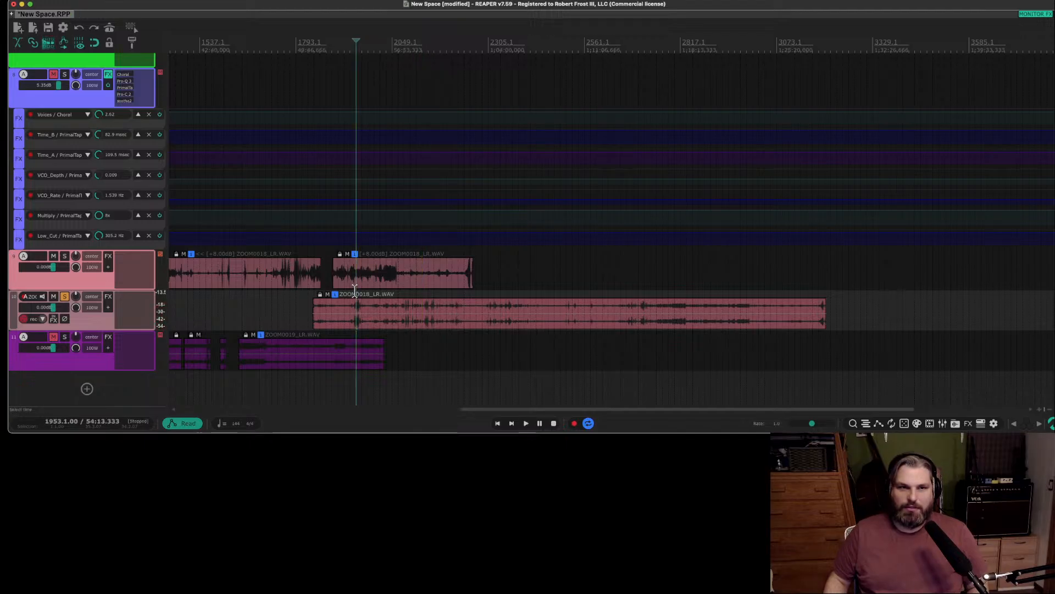
{"action": "scroll", "coordinate": [356, 293], "scroll_direction": "left", "scroll_amount": 5}
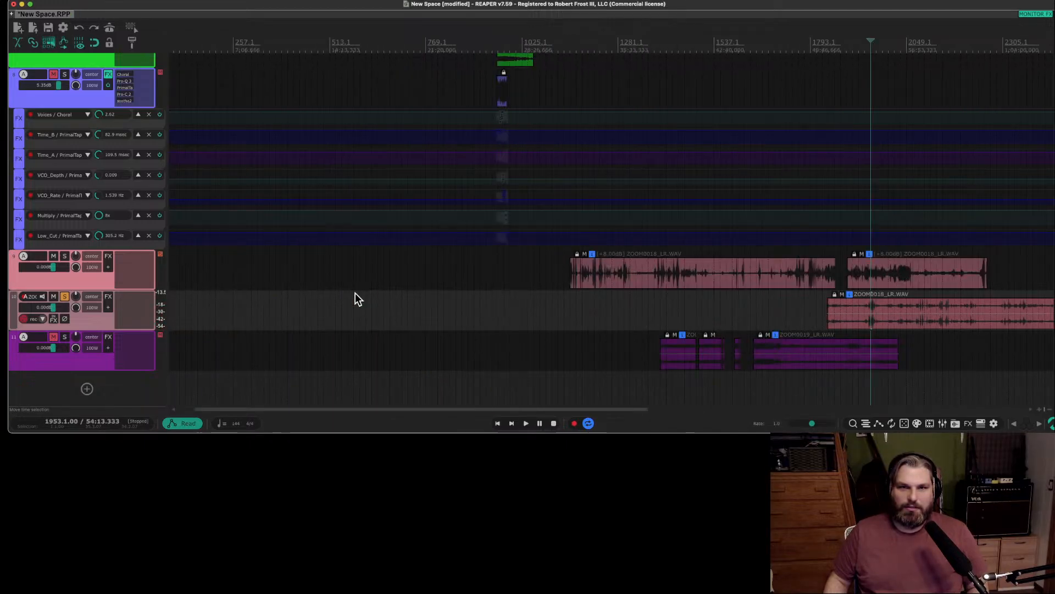
{"action": "scroll", "coordinate": [355, 298], "scroll_direction": "right", "scroll_amount": 4}
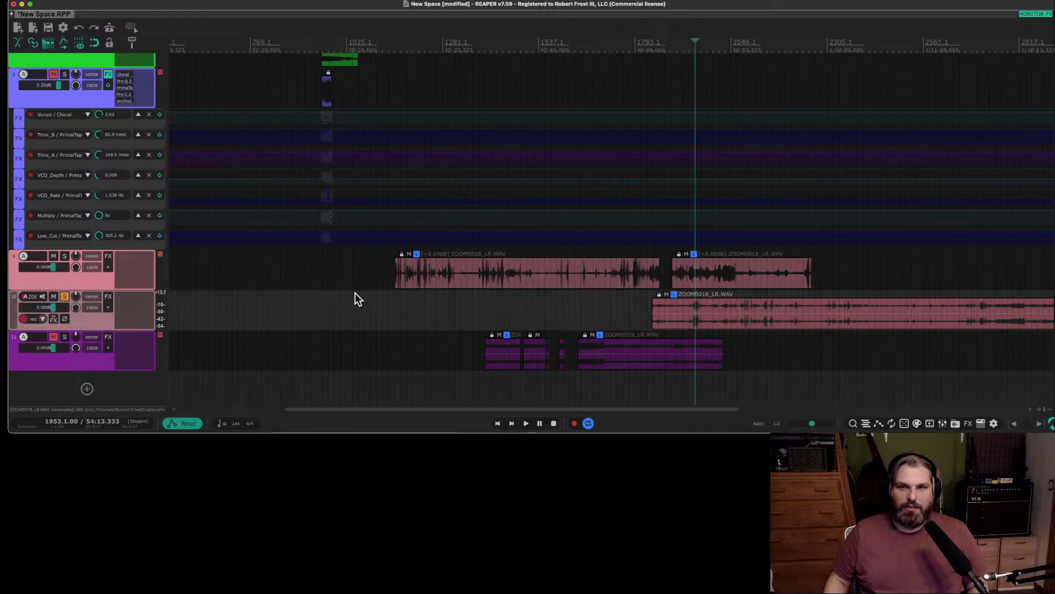
{"action": "scroll", "coordinate": [355, 298], "scroll_direction": "right", "scroll_amount": 1}
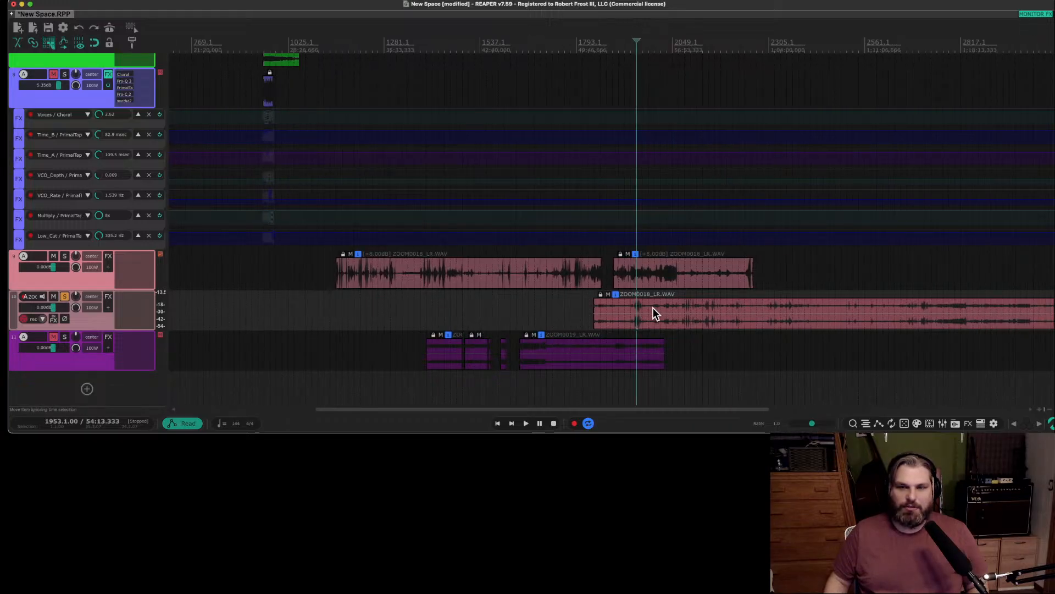
{"action": "scroll", "coordinate": [652, 309], "scroll_direction": "down", "scroll_amount": 3}
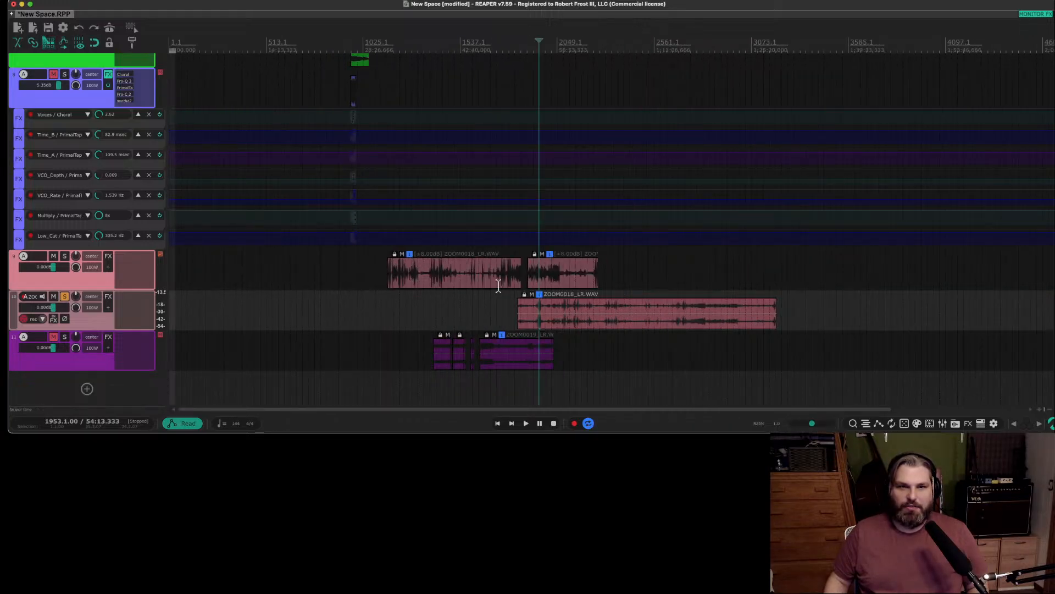
Audition the opening part of track 10's ZOOM0018_LR.WAV clip from bar 1953, bar 1857 and bar 1883.
{"action": "key", "text": "space"}
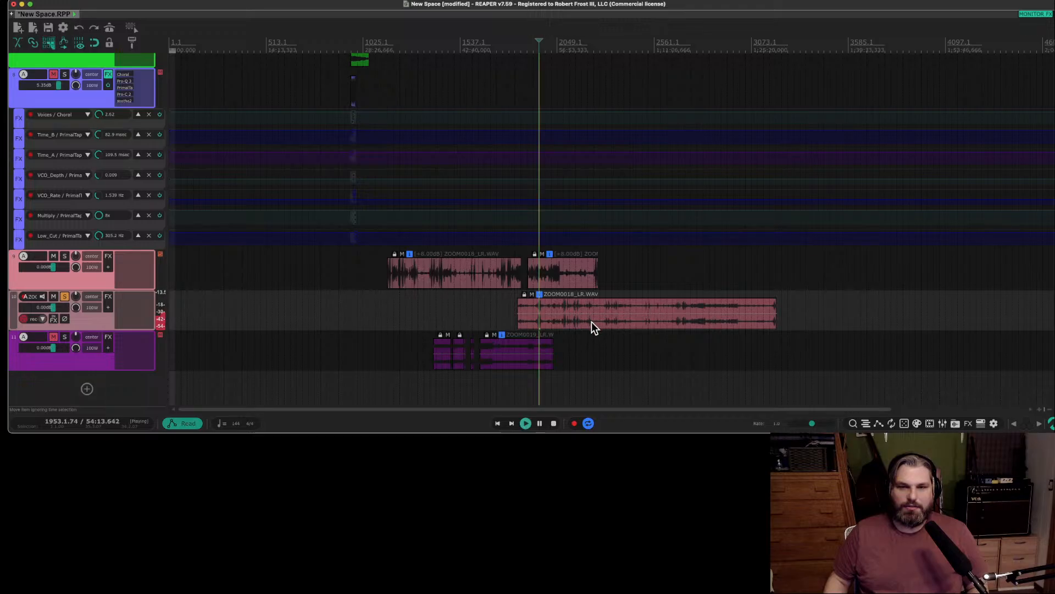
{"action": "left_click", "coordinate": [519, 289]}
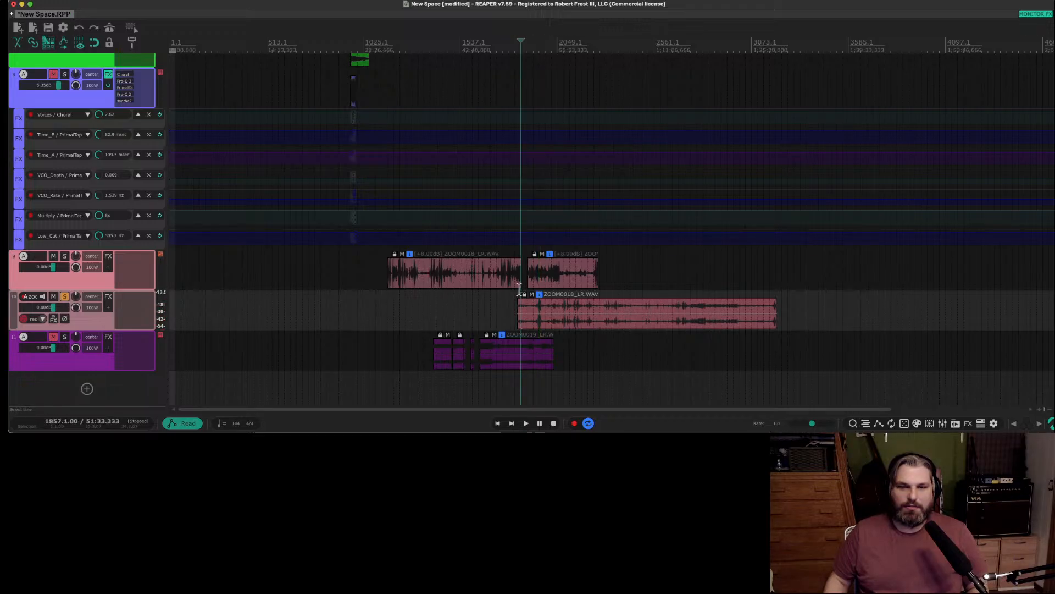
{"action": "scroll", "coordinate": [518, 291], "scroll_direction": "up", "scroll_amount": 8}
{"action": "left_click", "coordinate": [607, 289]}
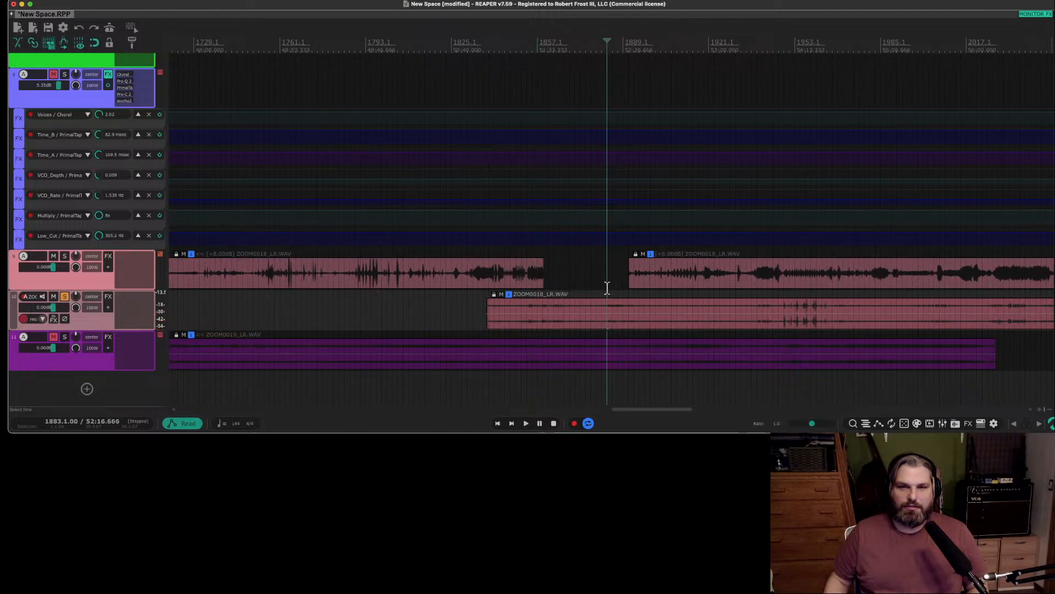
{"action": "key", "text": "space"}
Try to extend the start of track 10's ZOOM0018_LR.WAV clip to an earlier point, and undo the edit.
{"action": "left_click_drag", "start_coordinate": [487, 309], "coordinate": [299, 331]}
{"action": "key", "text": "super+z"}
{"action": "scroll", "coordinate": [822, 329], "scroll_direction": "left", "scroll_amount": 1}
{"action": "scroll", "coordinate": [820, 327], "scroll_direction": "right", "scroll_amount": 5}
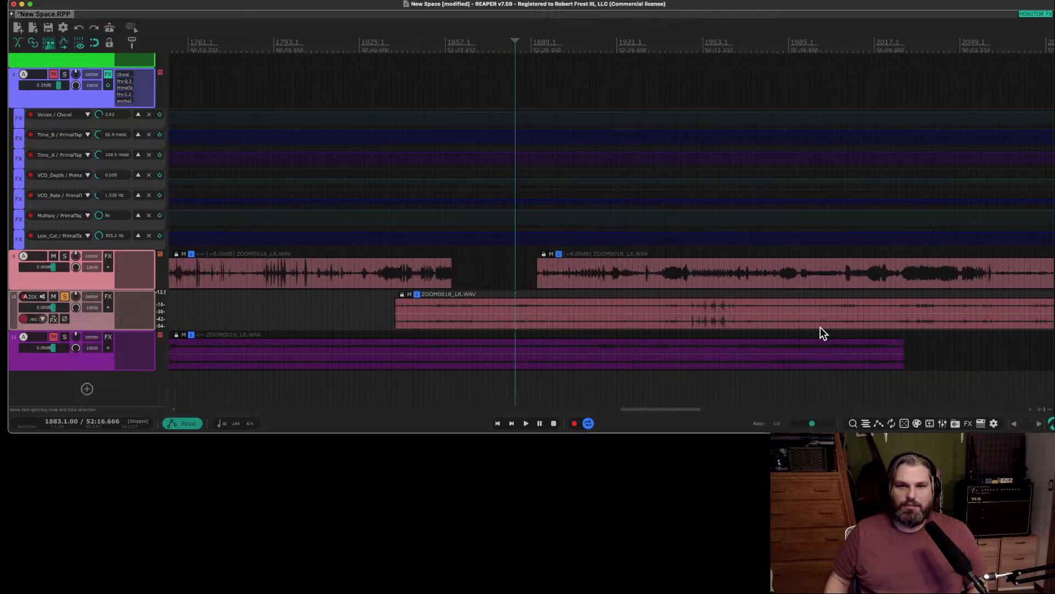
Audition track 10's ZOOM0018_LR.WAV clip from bar 1949 and bar 2351.
{"action": "left_click", "coordinate": [635, 320]}
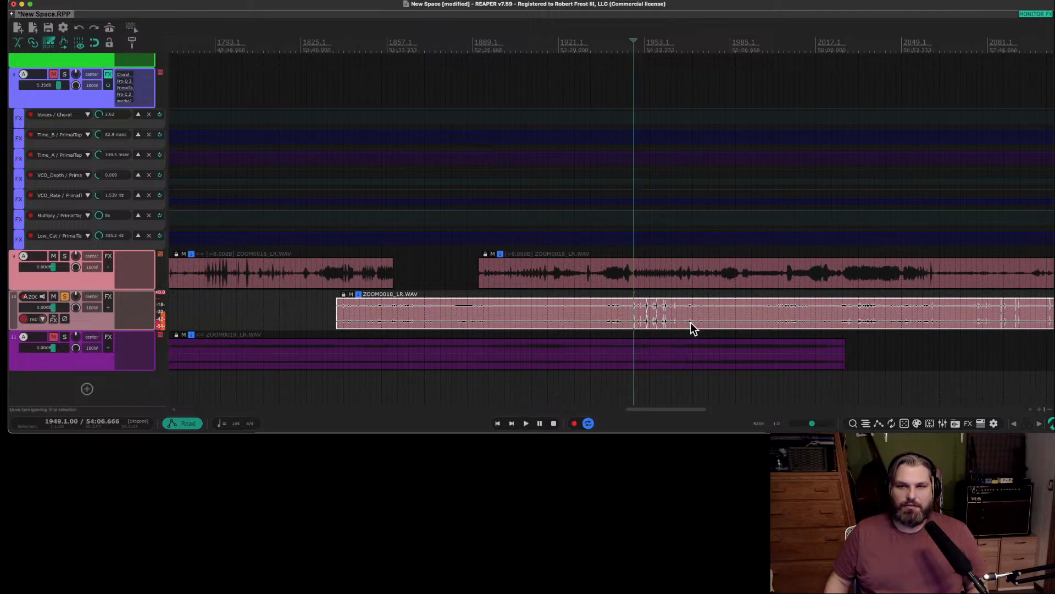
{"action": "scroll", "coordinate": [693, 329], "scroll_direction": "right", "scroll_amount": 20}
{"action": "left_click", "coordinate": [507, 317]}
{"action": "key", "text": "space"}
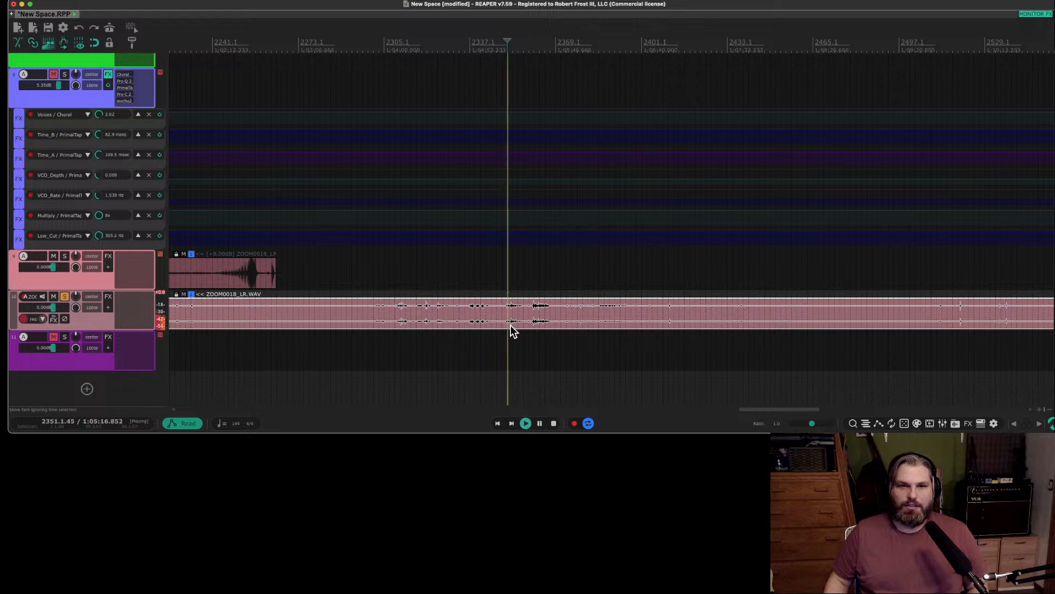
Audition the loud passage of track 10's clip from bar 2361 and the quieter passage at bar 2389.
{"action": "scroll", "coordinate": [509, 321], "scroll_direction": "down", "scroll_amount": 1}
{"action": "scroll", "coordinate": [510, 321], "scroll_direction": "down", "scroll_amount": 2}
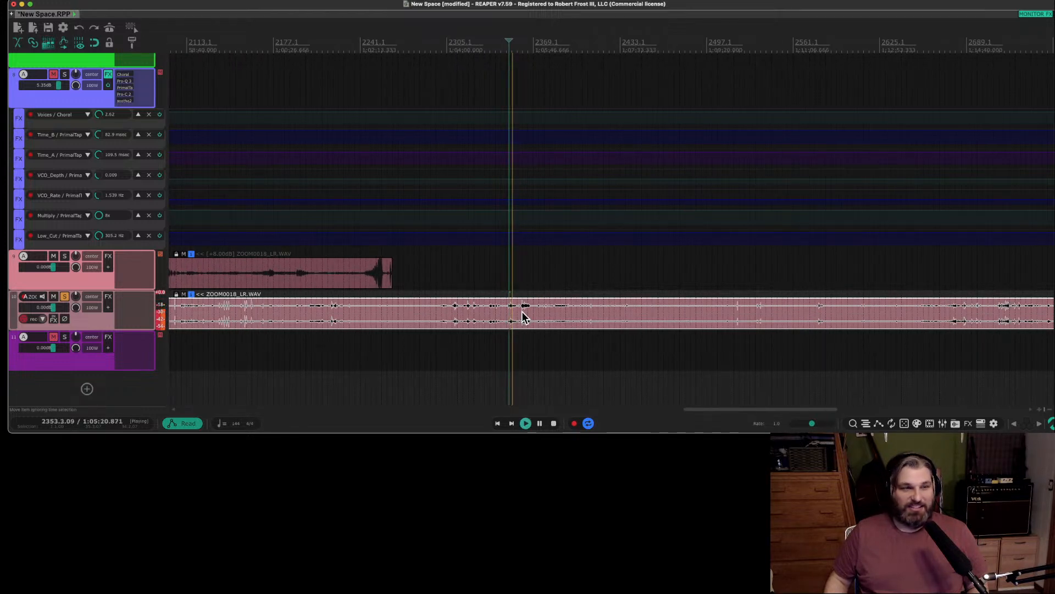
{"action": "left_click", "coordinate": [524, 316]}
{"action": "scroll", "coordinate": [546, 314], "scroll_direction": "up", "scroll_amount": 1}
{"action": "scroll", "coordinate": [545, 314], "scroll_direction": "up", "scroll_amount": 1}
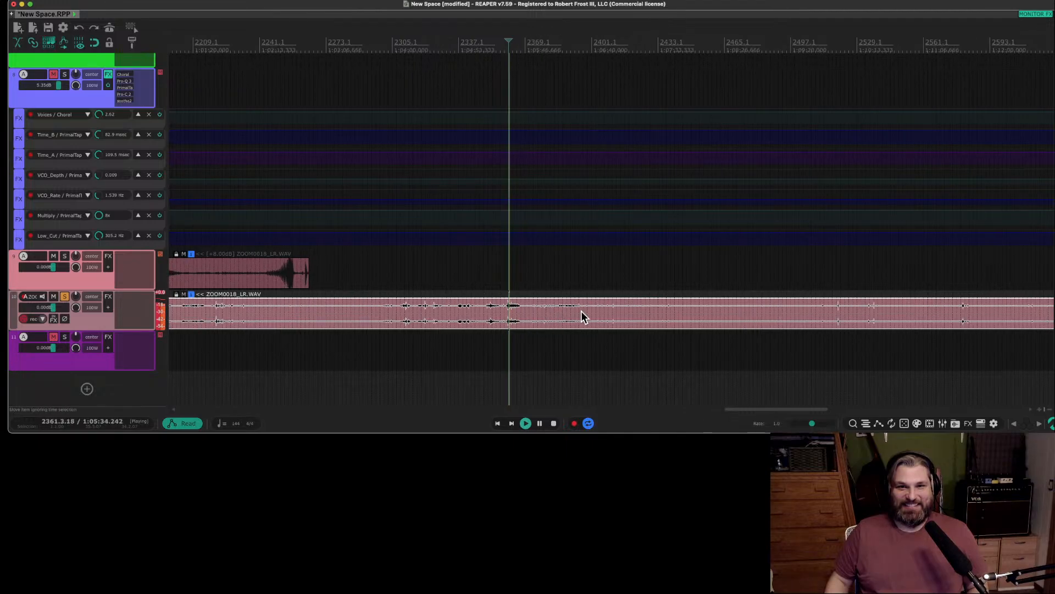
{"action": "left_click", "coordinate": [566, 308]}
{"action": "key", "text": "space"}
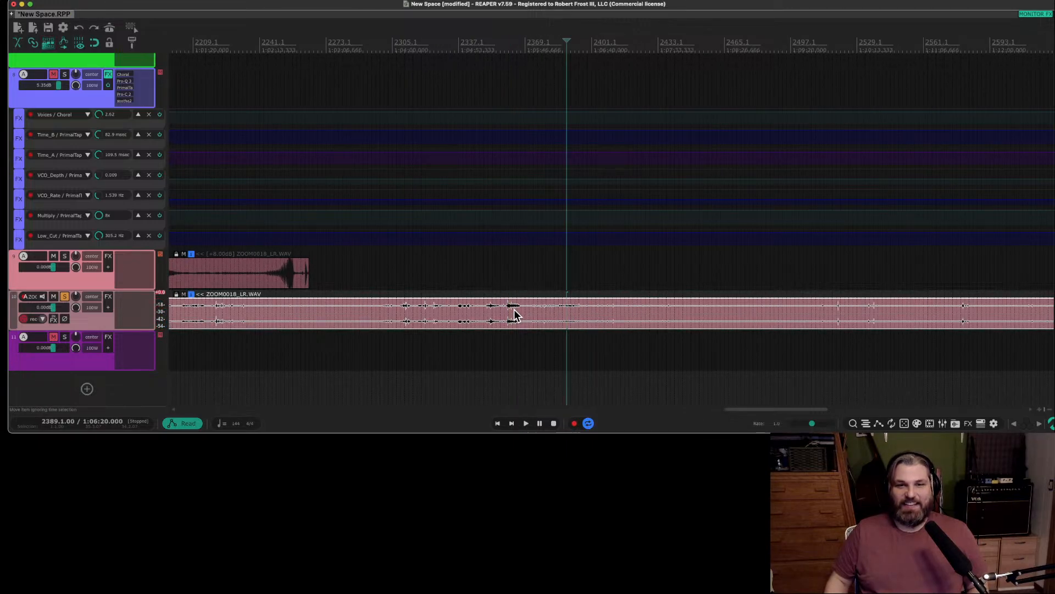
Audition the small transients in track 10's clip from bar 2521 and bar 2517.
{"action": "scroll", "coordinate": [589, 313], "scroll_direction": "up", "scroll_amount": 1}
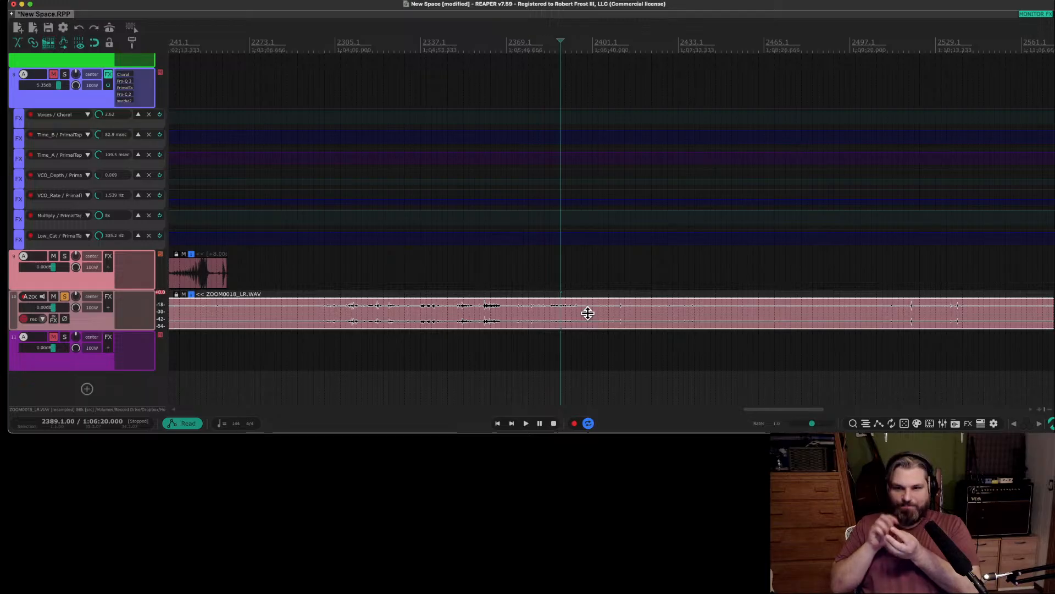
{"action": "scroll", "coordinate": [576, 316], "scroll_direction": "down", "scroll_amount": 3}
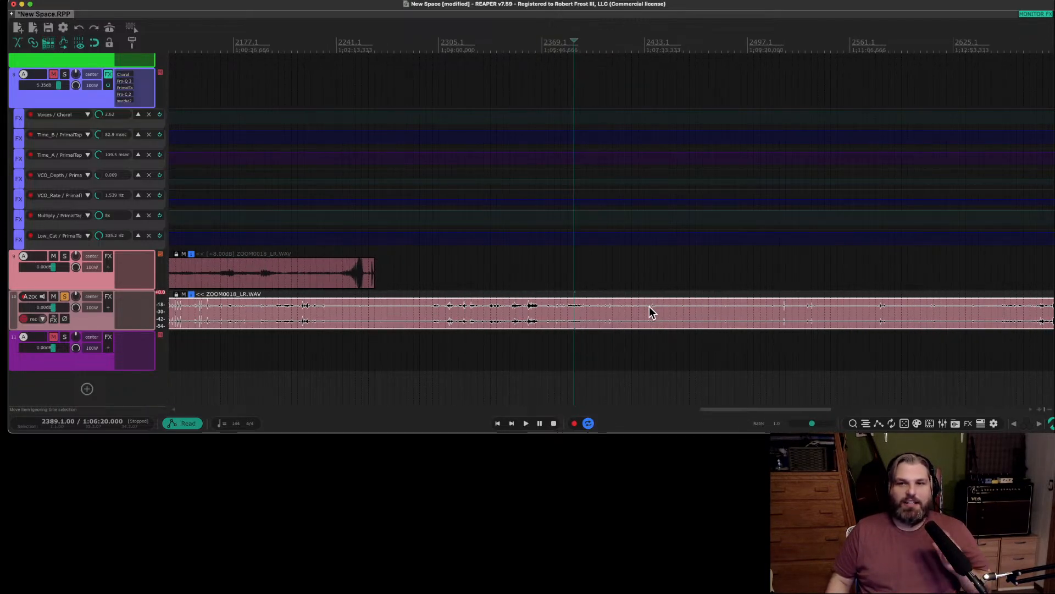
{"action": "scroll", "coordinate": [650, 312], "scroll_direction": "down", "scroll_amount": 1}
{"action": "left_click", "coordinate": [762, 311]}
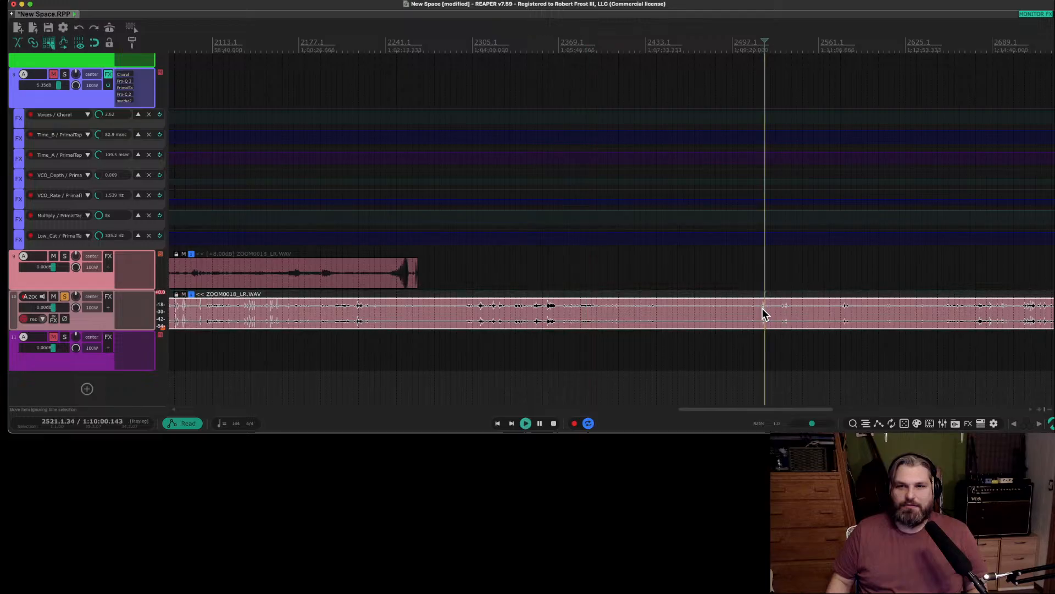
{"action": "key", "text": "space"}
{"action": "scroll", "coordinate": [760, 312], "scroll_direction": "up", "scroll_amount": 5}
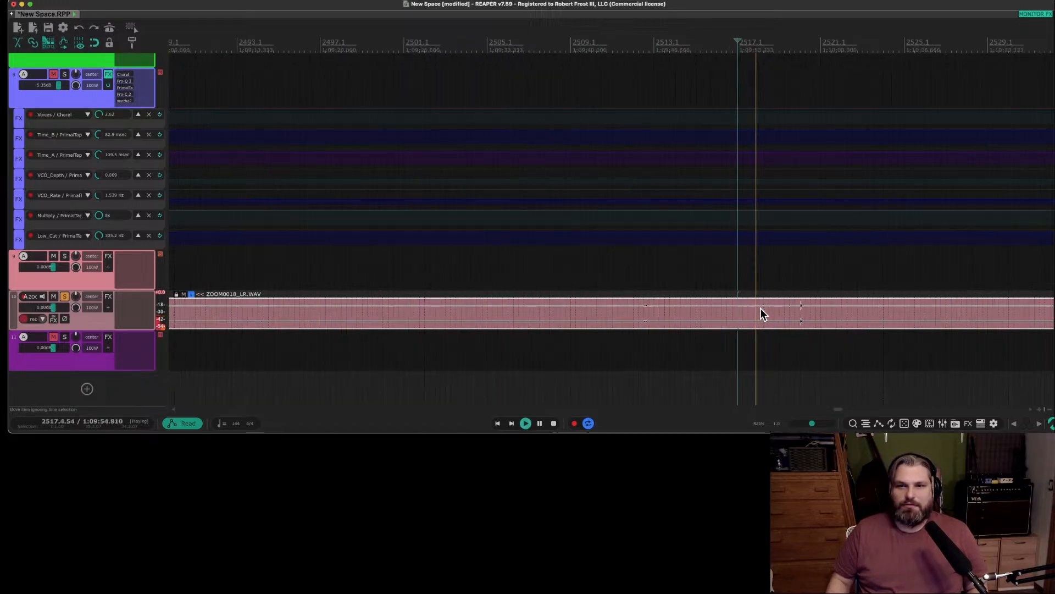
{"action": "key", "text": "space"}
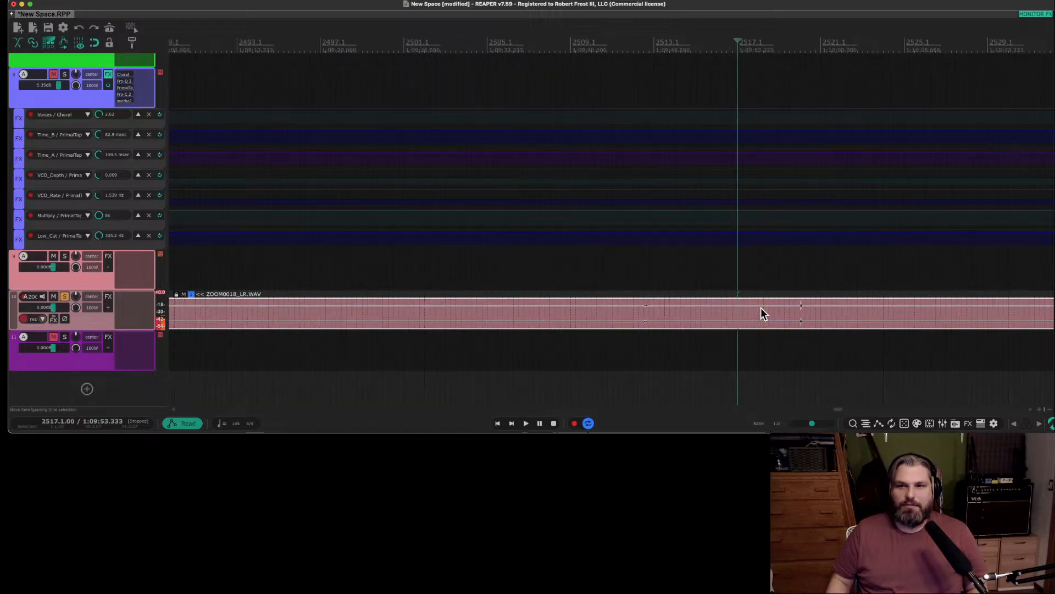
Audition the isolated transients in track 10's clip at bar 2512 and bar 2520.
{"action": "left_click", "coordinate": [643, 310]}
{"action": "key", "text": "space"}
{"action": "key", "text": "space"}
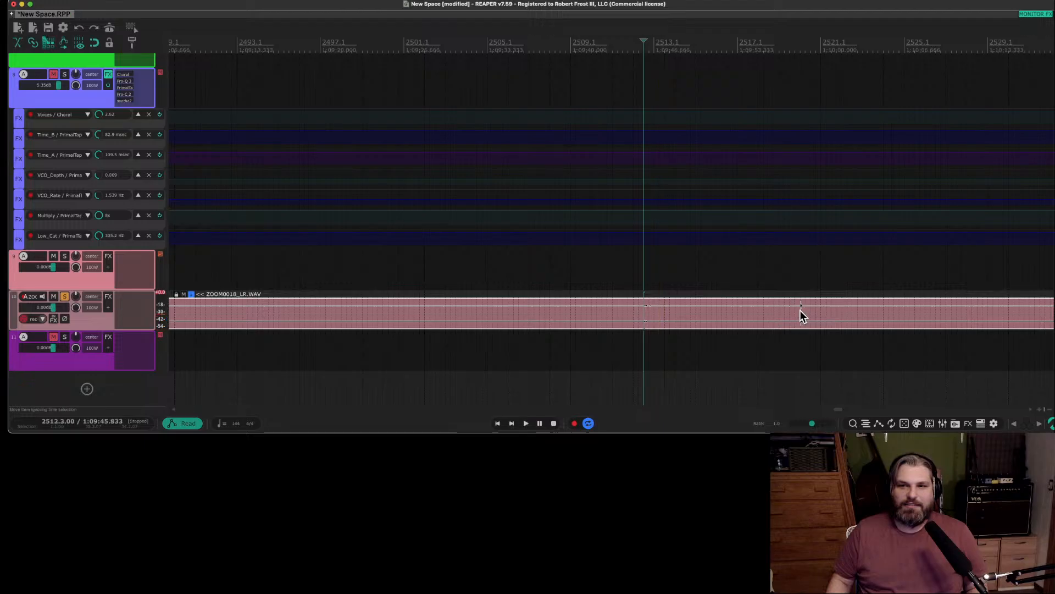
{"action": "left_click", "coordinate": [800, 311]}
{"action": "key", "text": "space"}
Audition the transients in track 10's clip at about bar 2534 and bar 2537.
{"action": "key", "text": "space"}
{"action": "scroll", "coordinate": [796, 311], "scroll_direction": "down", "scroll_amount": 4}
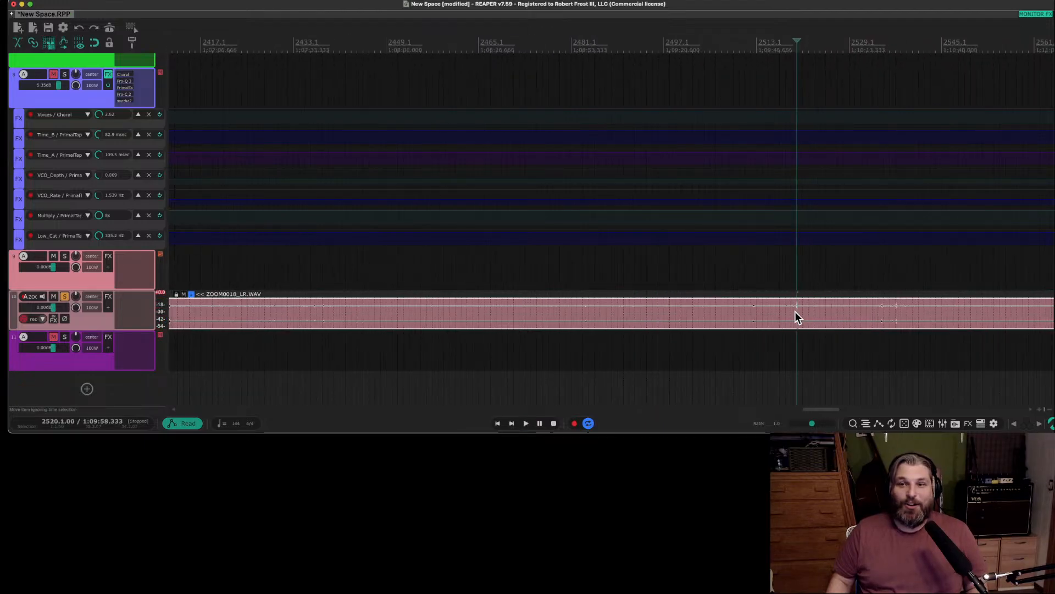
{"action": "left_click", "coordinate": [879, 315]}
{"action": "key", "text": "space"}
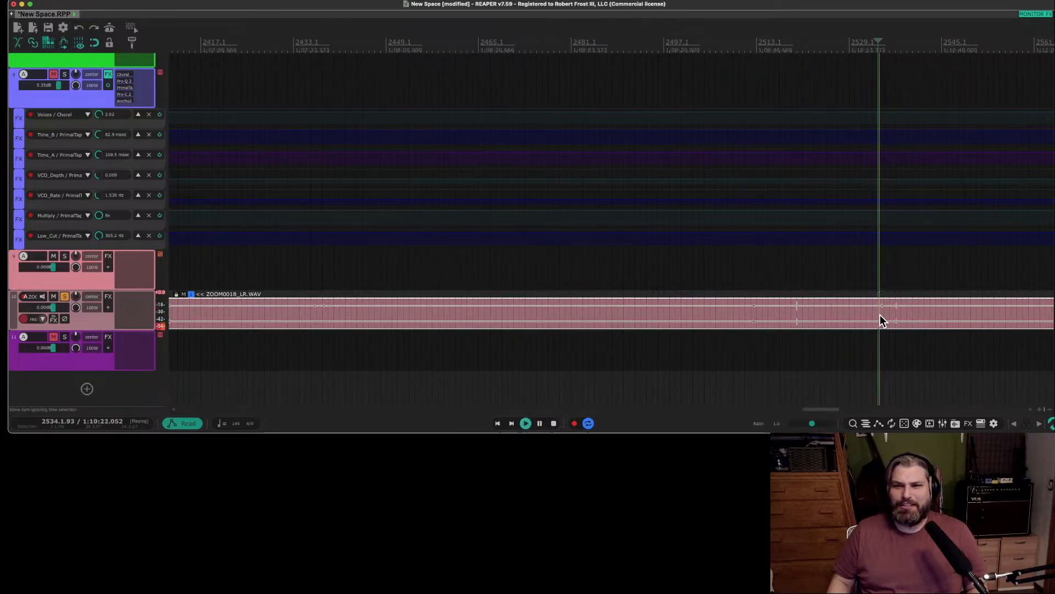
{"action": "left_click", "coordinate": [892, 315]}
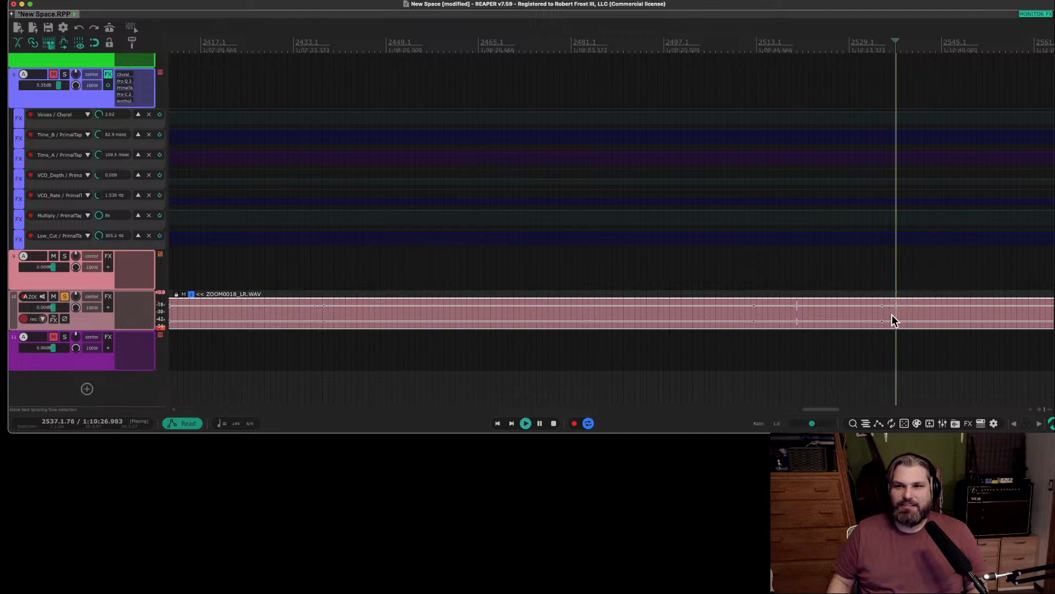
{"action": "key", "text": "space"}
{"action": "scroll", "coordinate": [891, 315], "scroll_direction": "down", "scroll_amount": 1}
{"action": "scroll", "coordinate": [892, 316], "scroll_direction": "down", "scroll_amount": 8}
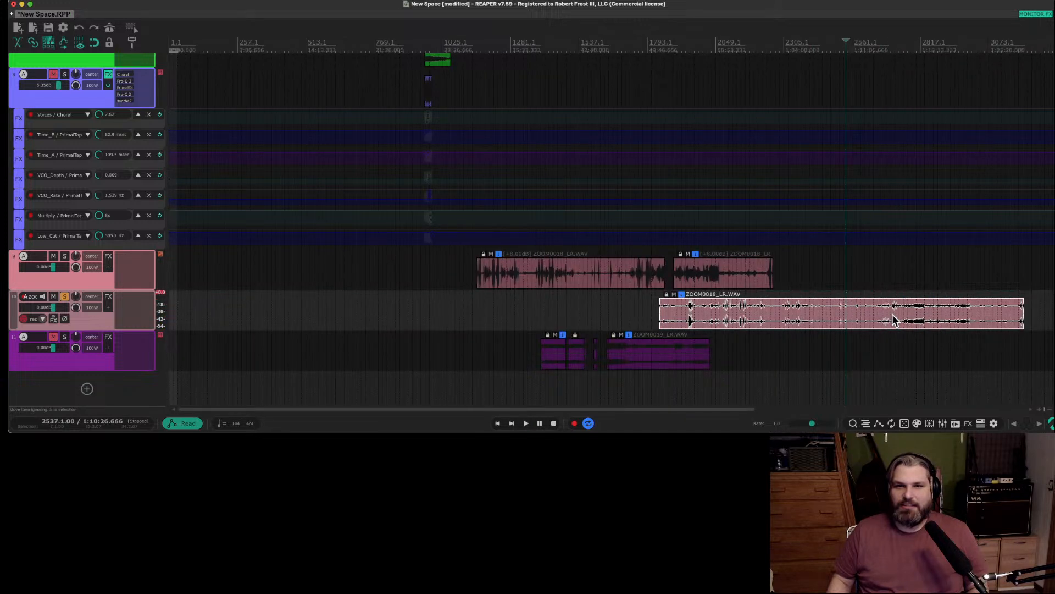
Move track 10's ZOOM0018_LR.WAV clip past the end of track 9's clips, starting at about bar 2385.
{"action": "left_click", "coordinate": [891, 319]}
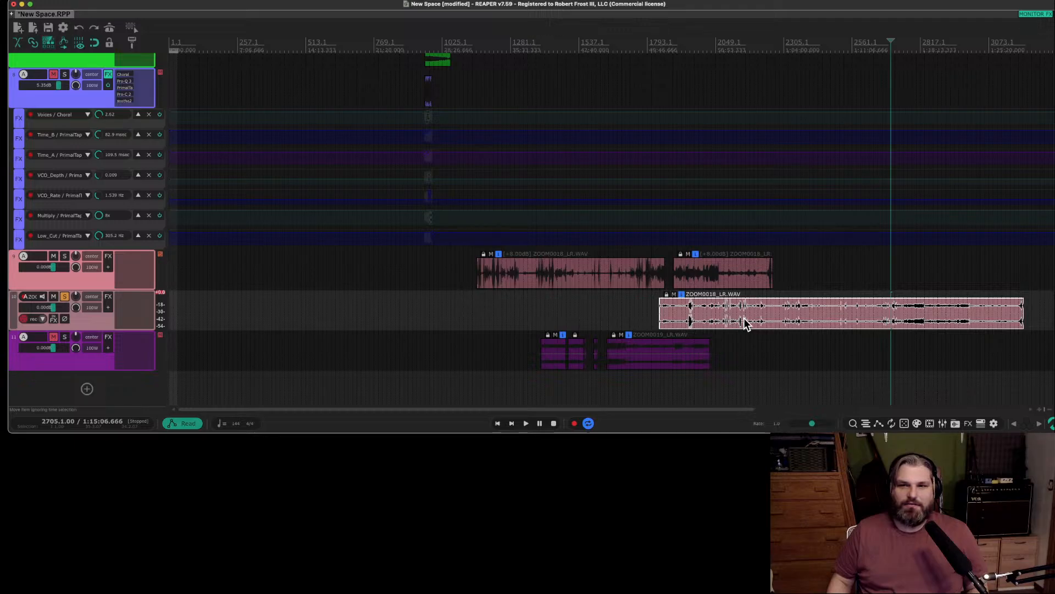
{"action": "left_click_drag", "start_coordinate": [744, 318], "coordinate": [892, 323]}
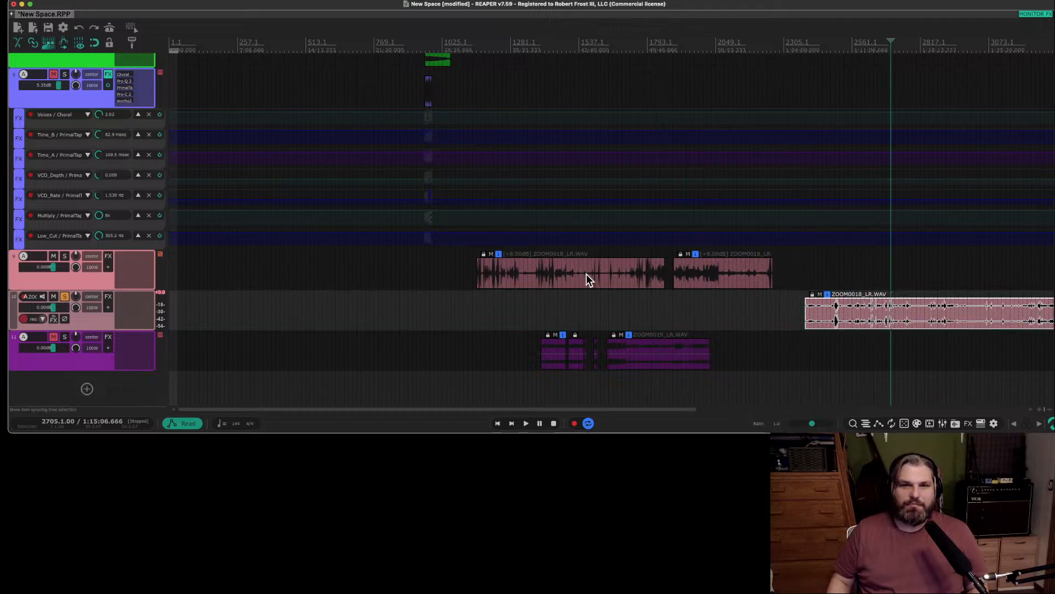
Extend track 9's first ZOOM0018_LR.WAV clip to span about bars 920 to 2270, moving the second clip later to make room.
{"action": "left_click", "coordinate": [467, 268]}
{"action": "left_click_drag", "start_coordinate": [480, 279], "coordinate": [412, 287]}
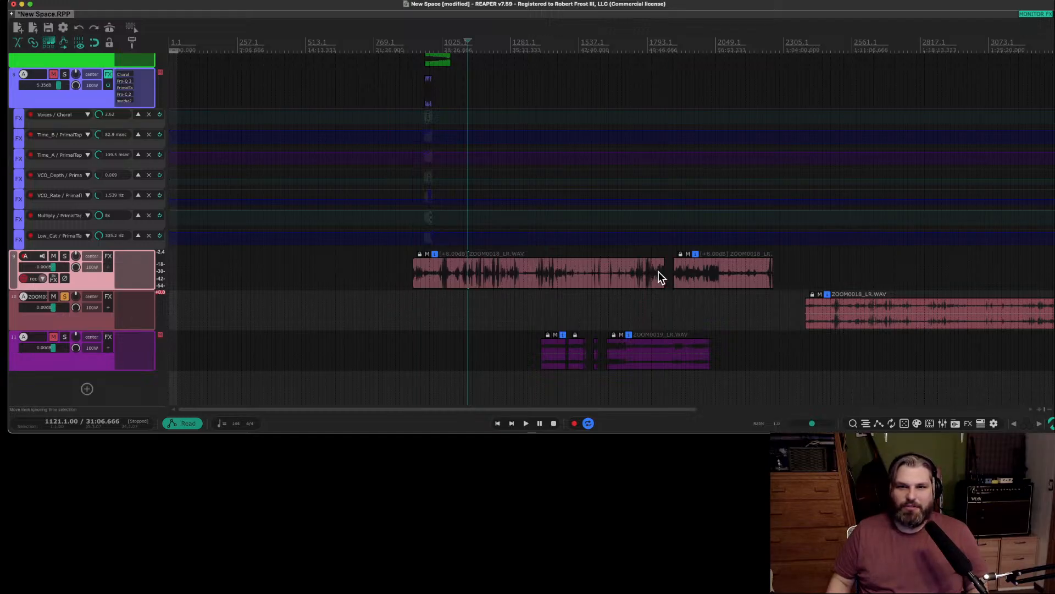
{"action": "mouse_move", "coordinate": [665, 275]}
{"action": "left_mouse_down"}
{"action": "mouse_move", "coordinate": [867, 285]}
{"action": "mouse_move", "coordinate": [648, 285]}
{"action": "left_mouse_up"}
{"action": "left_click_drag", "start_coordinate": [718, 282], "coordinate": [934, 281]}
{"action": "left_click_drag", "start_coordinate": [647, 281], "coordinate": [776, 285]}
Solo track 9 and audition its long first clip from bar 1873.
{"action": "left_click", "coordinate": [668, 238]}
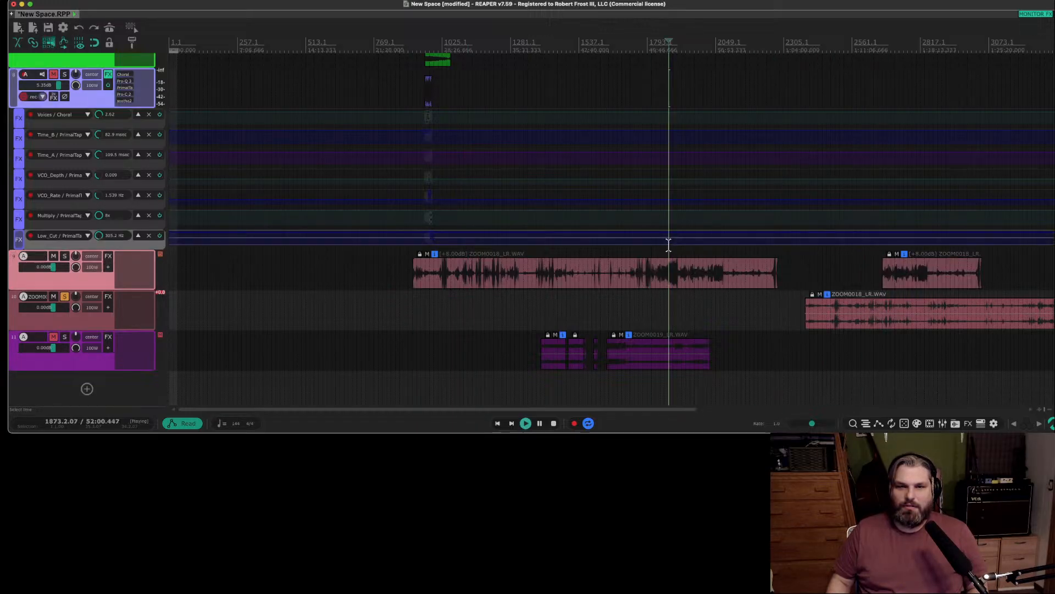
{"action": "left_click", "coordinate": [64, 256]}
{"action": "key", "text": "space"}
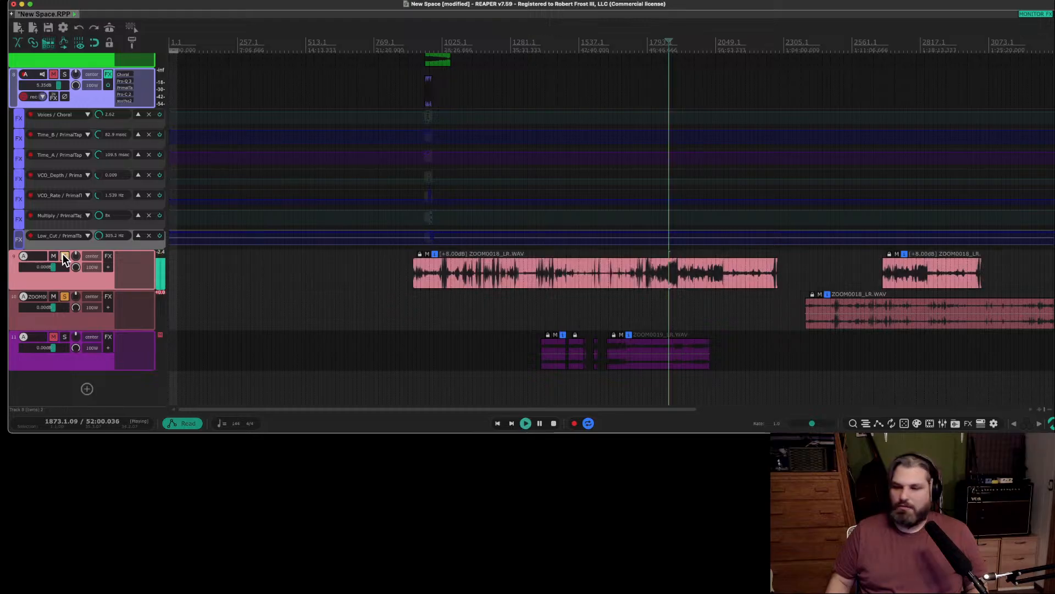
{"action": "key", "text": "space"}
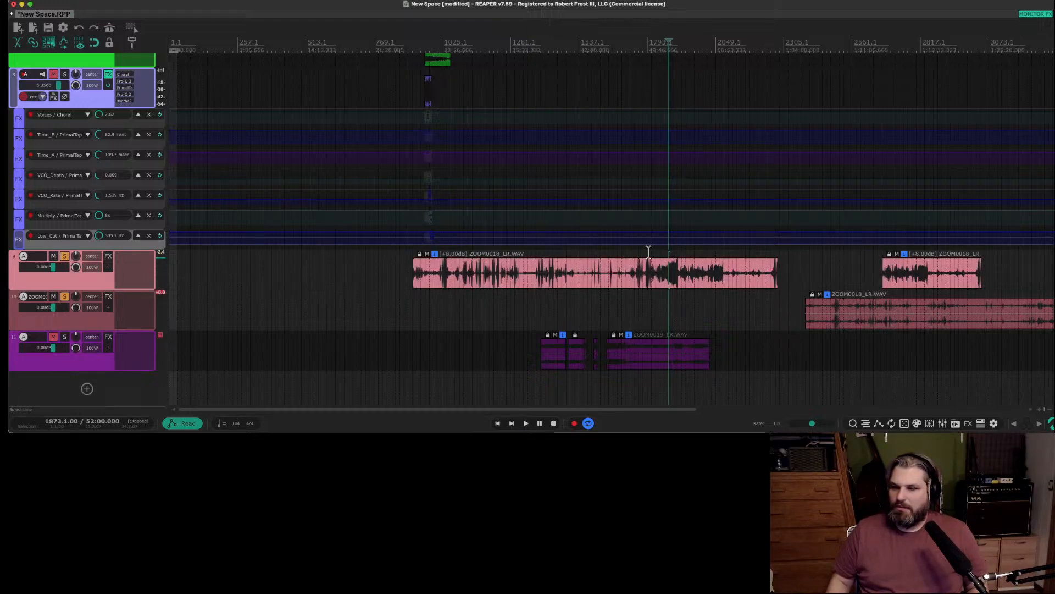
Audition other parts of track 9's long clip, including bar 1761, bar 1457 and bar 1649.
{"action": "left_click", "coordinate": [648, 252]}
{"action": "key", "text": "space"}
{"action": "left_click", "coordinate": [638, 253]}
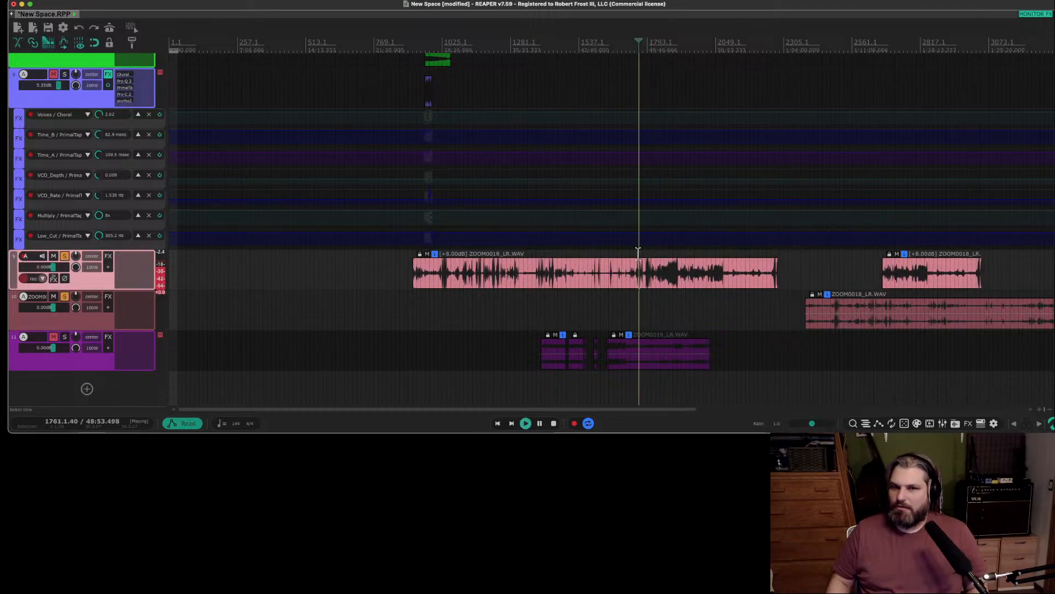
{"action": "left_click", "coordinate": [590, 251]}
{"action": "left_click", "coordinate": [556, 264]}
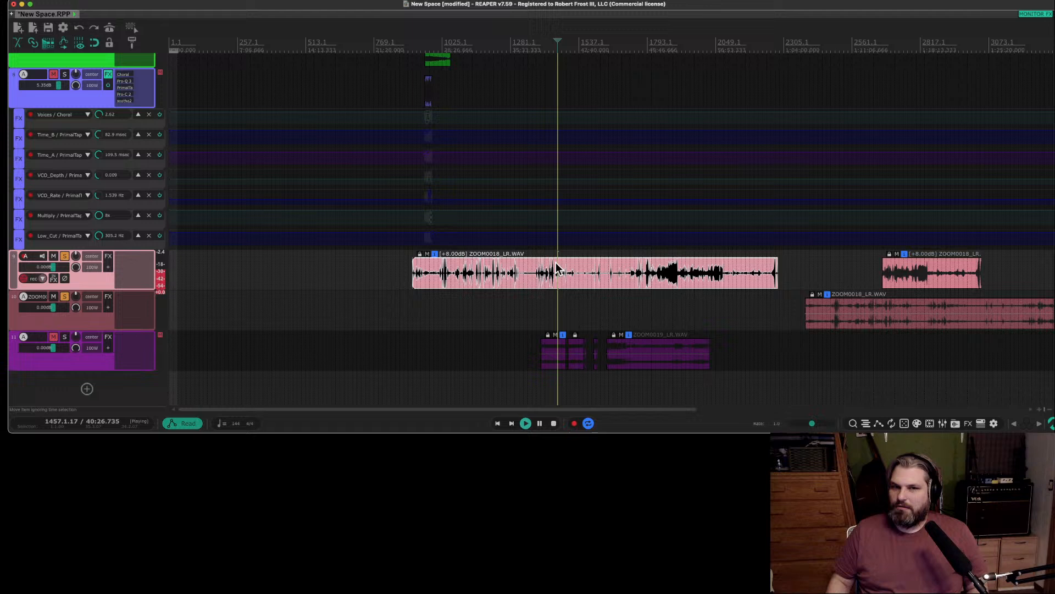
{"action": "left_click", "coordinate": [609, 252]}
{"action": "key", "text": "space"}
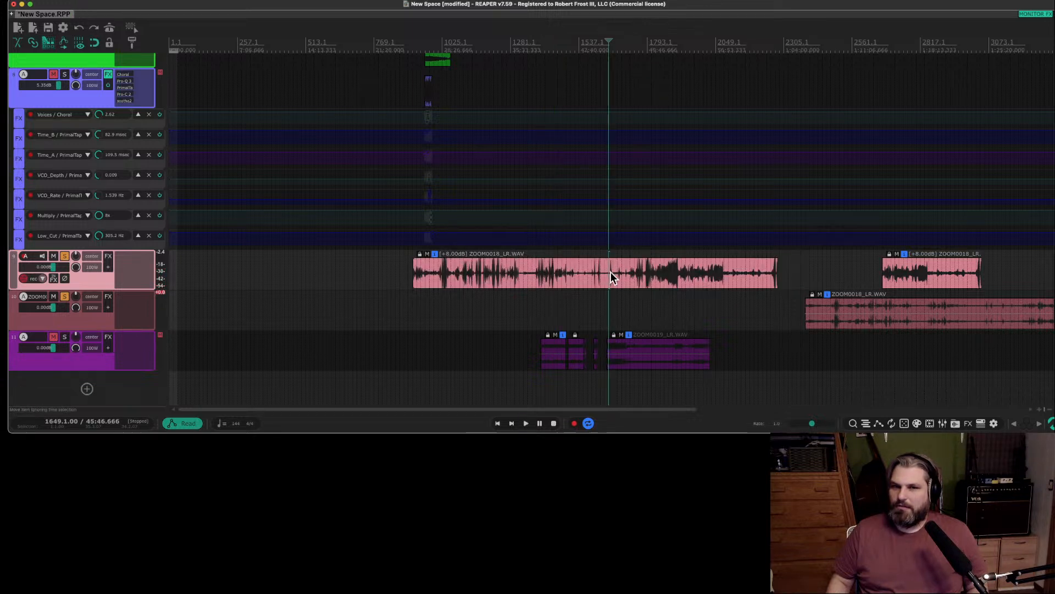
Delete the long first clip from track 9 and move track 10's ZOOM0018_LR.WAV clip earlier to start at about bar 2145.
{"action": "left_click", "coordinate": [599, 275]}
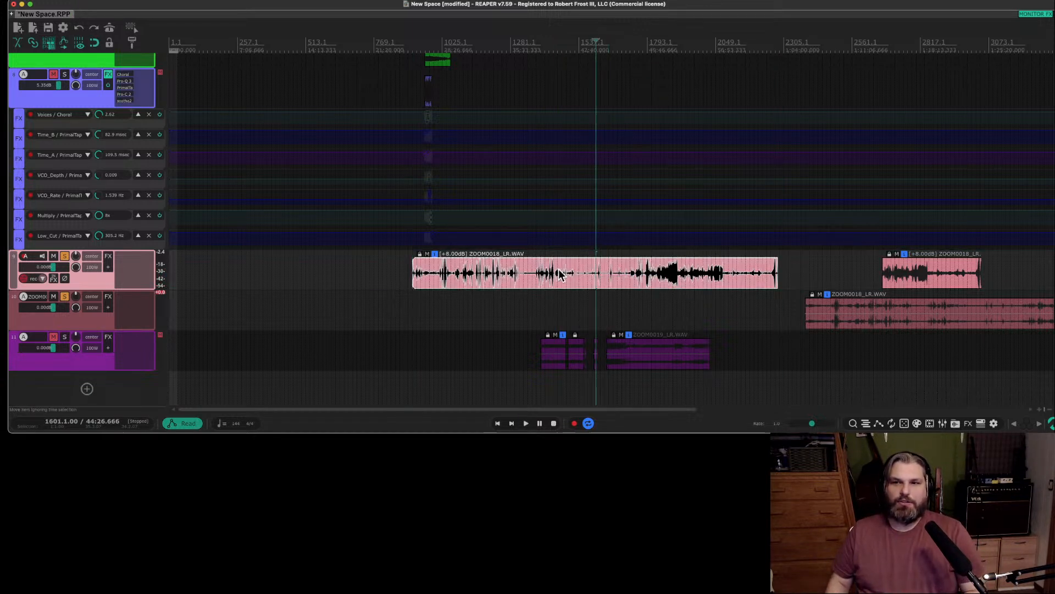
{"action": "key", "text": "Delete"}
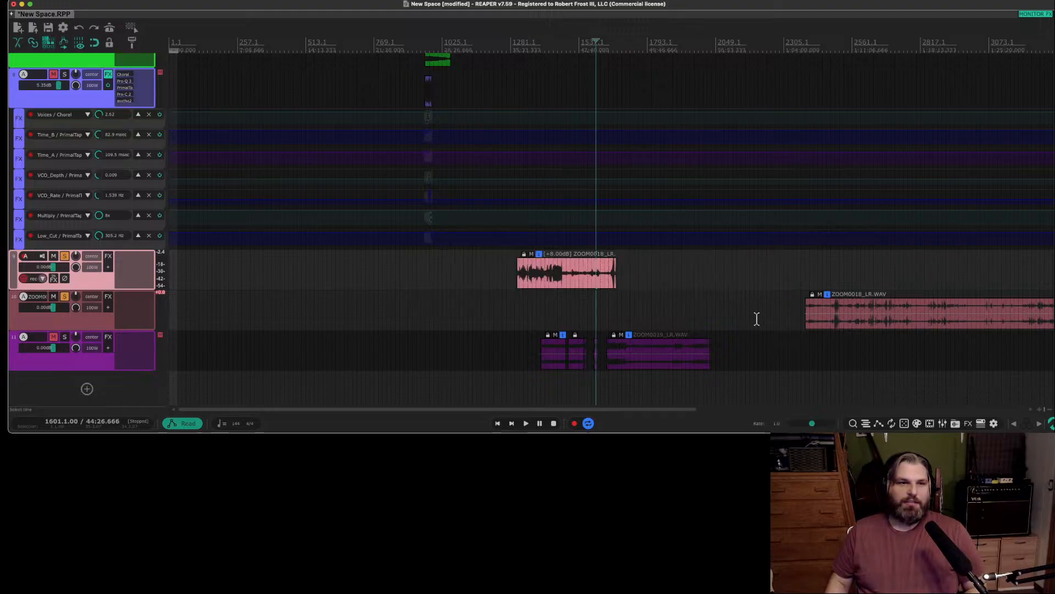
{"action": "left_click_drag", "start_coordinate": [878, 323], "coordinate": [813, 315]}
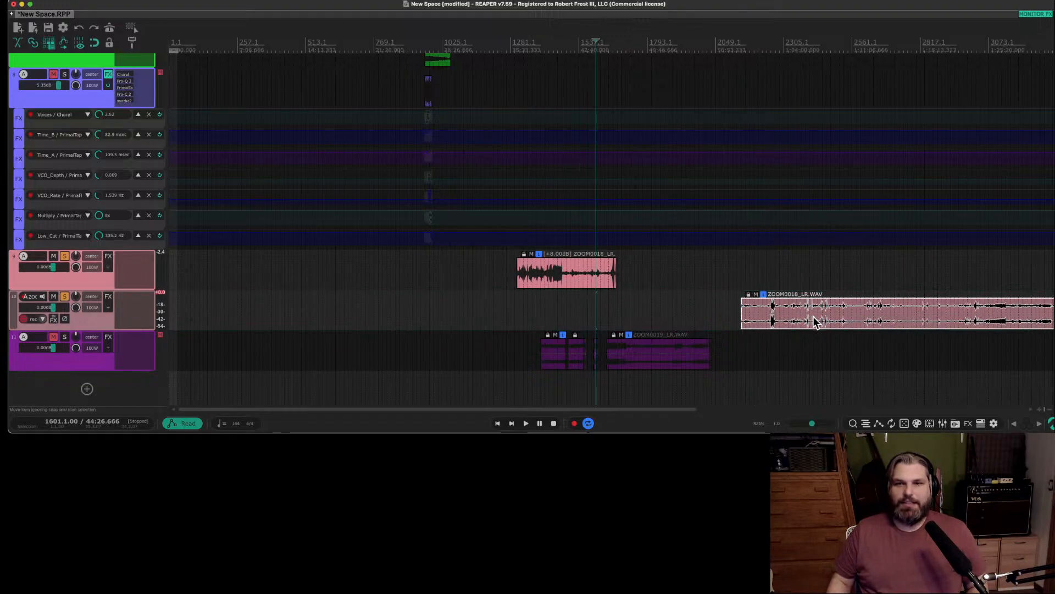
{"action": "scroll", "coordinate": [814, 317], "scroll_direction": "right", "scroll_amount": 10}
{"action": "scroll", "coordinate": [822, 318], "scroll_direction": "left", "scroll_amount": 5}
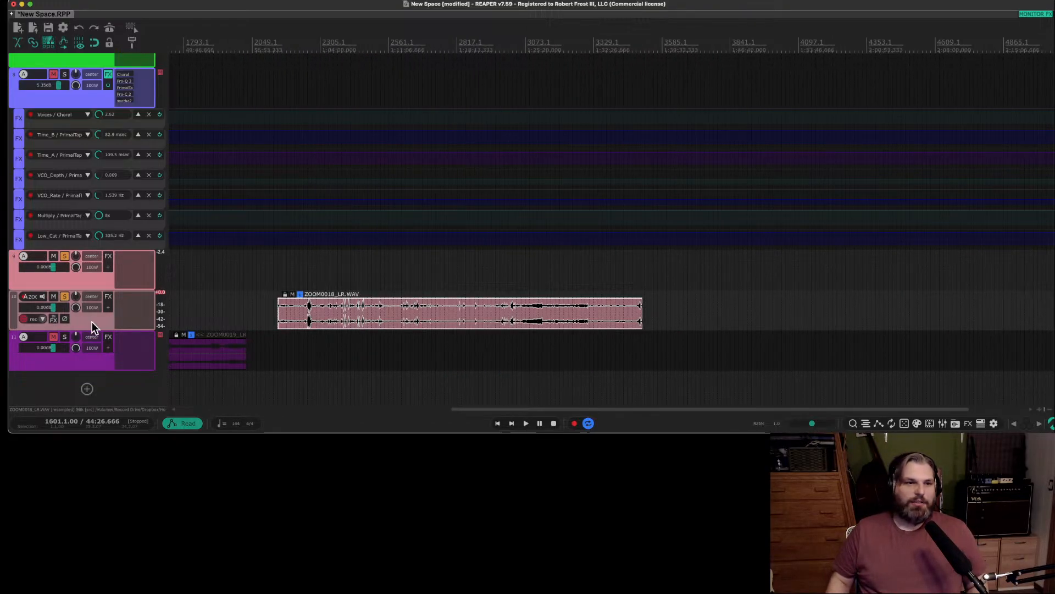
Move the track holding the soloed ZOOM0018_LR.WAV recording below track 11, and unsolo and mute track 9.
{"action": "left_click_drag", "start_coordinate": [91, 322], "coordinate": [113, 365]}
{"action": "left_click", "coordinate": [64, 256]}
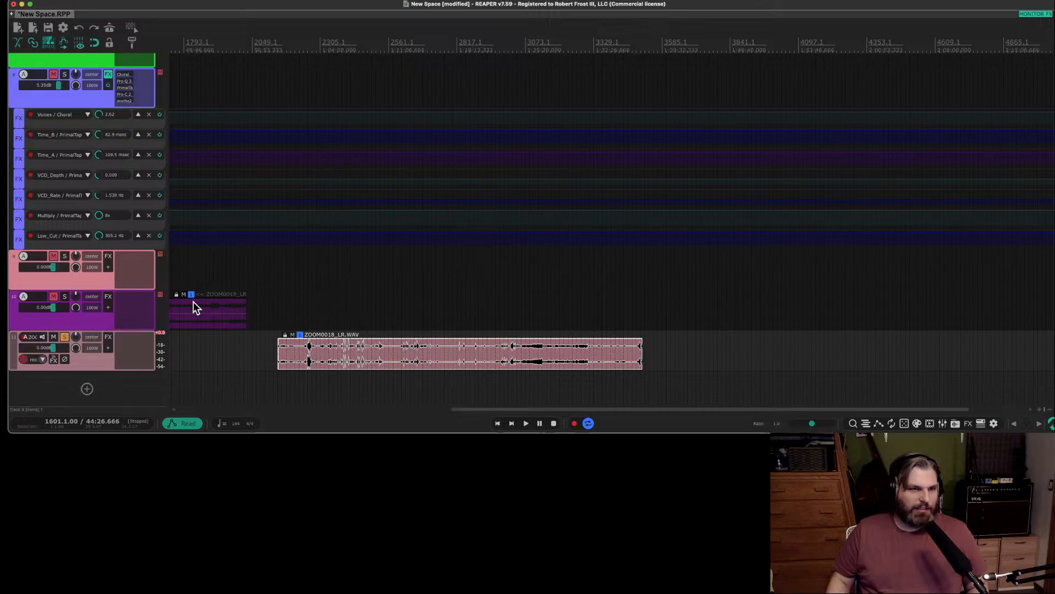
{"action": "left_click", "coordinate": [303, 322]}
{"action": "scroll", "coordinate": [305, 324], "scroll_direction": "up", "scroll_amount": 8}
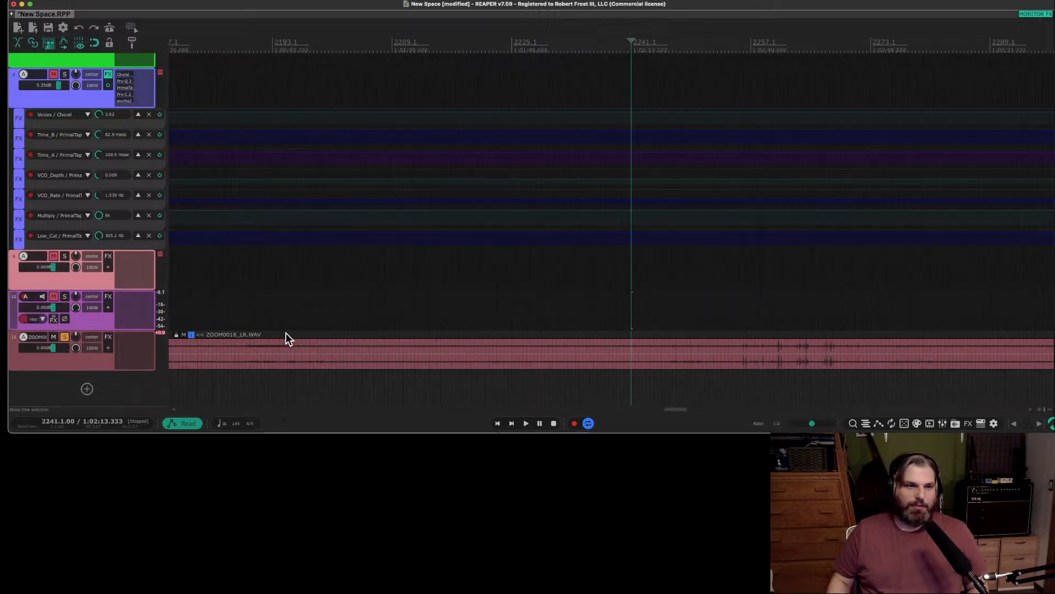
{"action": "scroll", "coordinate": [868, 350], "scroll_direction": "down", "scroll_amount": 3}
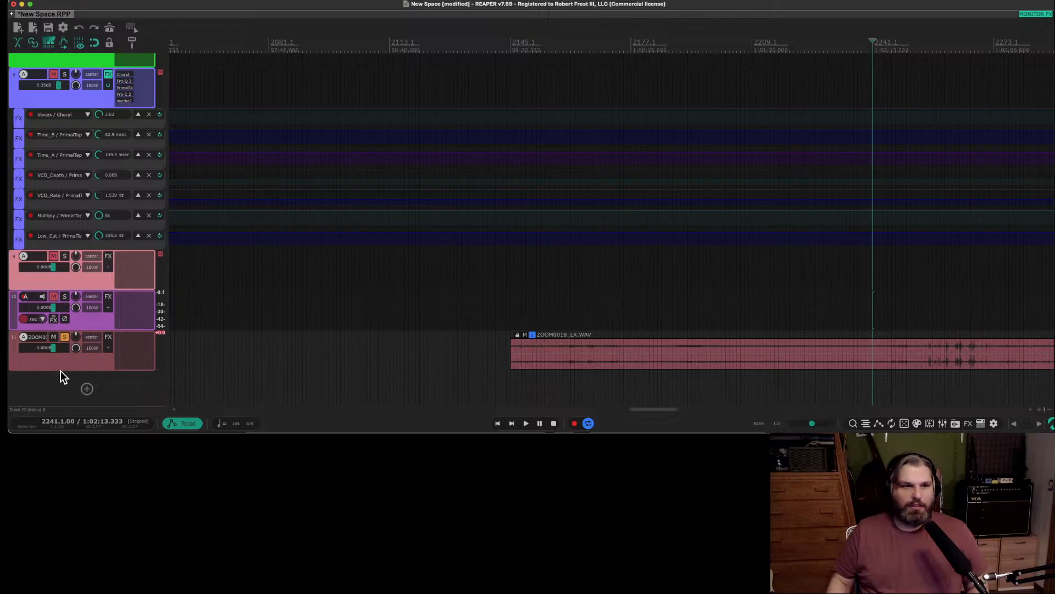
Make the ZOOM0018 track taller to enlarge its waveform.
{"action": "left_click_drag", "start_coordinate": [61, 369], "coordinate": [60, 406]}
{"action": "scroll", "coordinate": [381, 344], "scroll_direction": "down", "scroll_amount": 1}
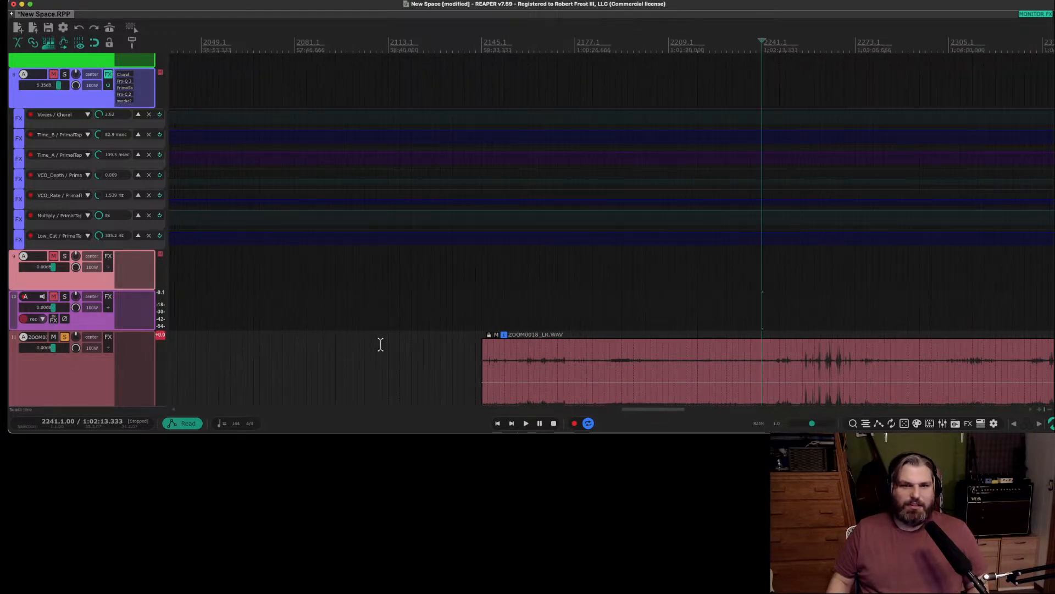
{"action": "scroll", "coordinate": [104, 282], "scroll_direction": "down", "scroll_amount": 2}
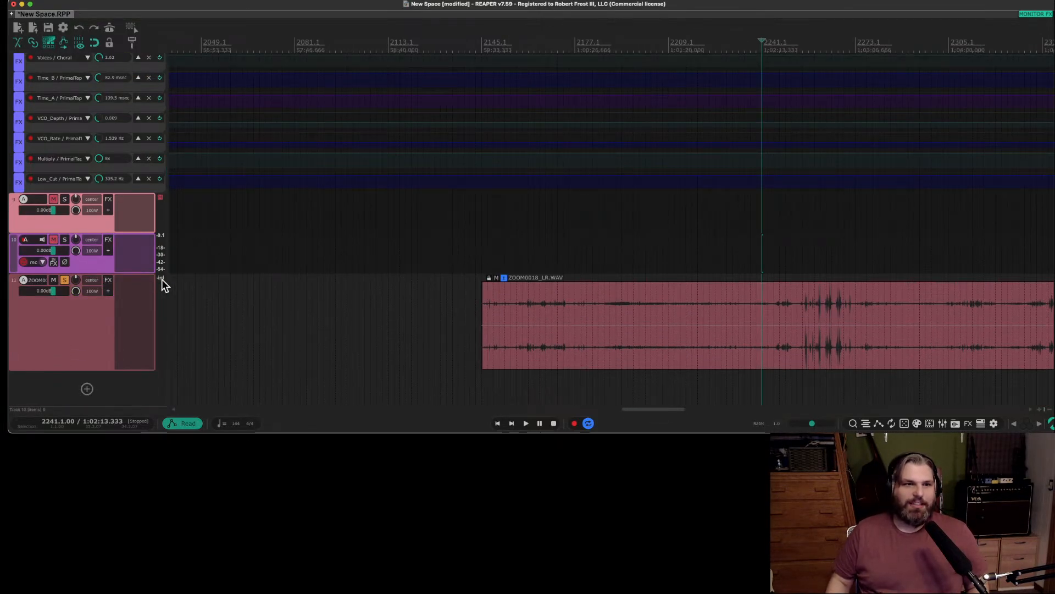
{"action": "scroll", "coordinate": [516, 322], "scroll_direction": "up", "scroll_amount": 3}
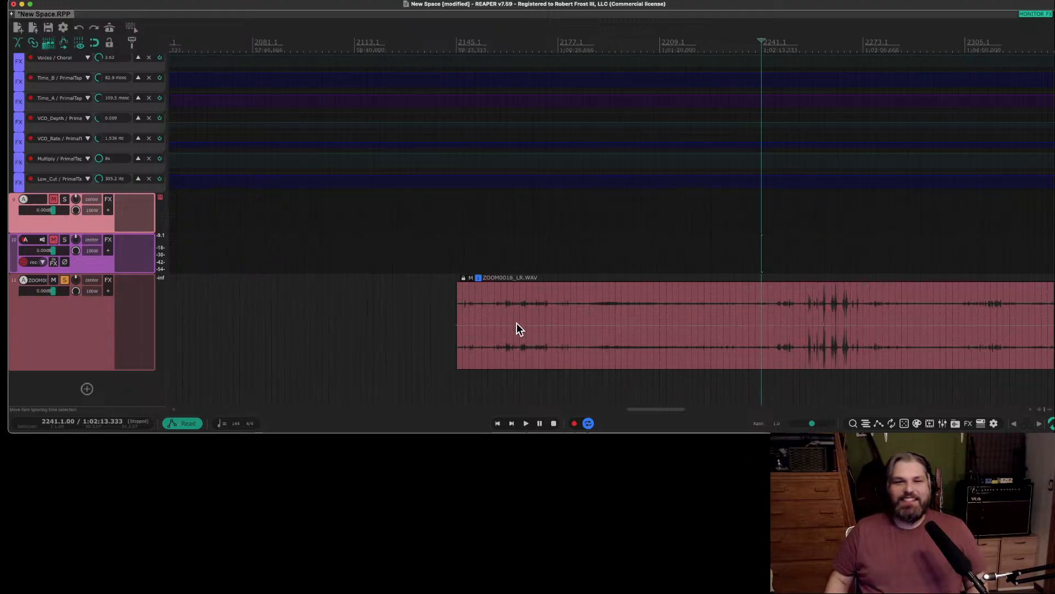
Audition the ZOOM0018_LR.WAV clip from about bar 2161 and from bar 2297.
{"action": "left_click", "coordinate": [507, 315]}
{"action": "key", "text": "space"}
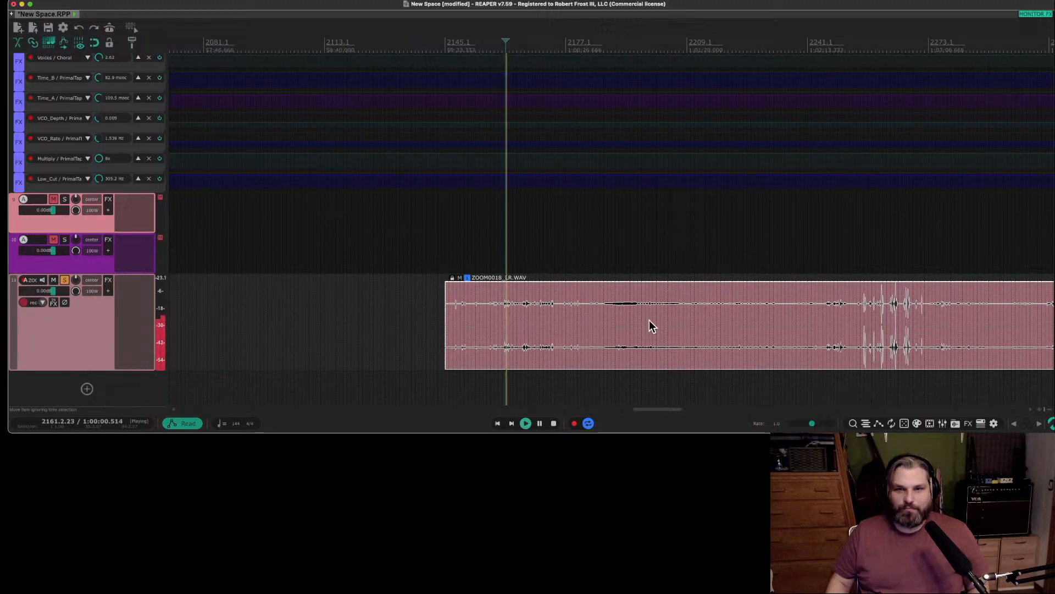
{"action": "key", "text": "space"}
{"action": "scroll", "coordinate": [565, 329], "scroll_direction": "down", "scroll_amount": 2}
{"action": "left_click", "coordinate": [731, 309]}
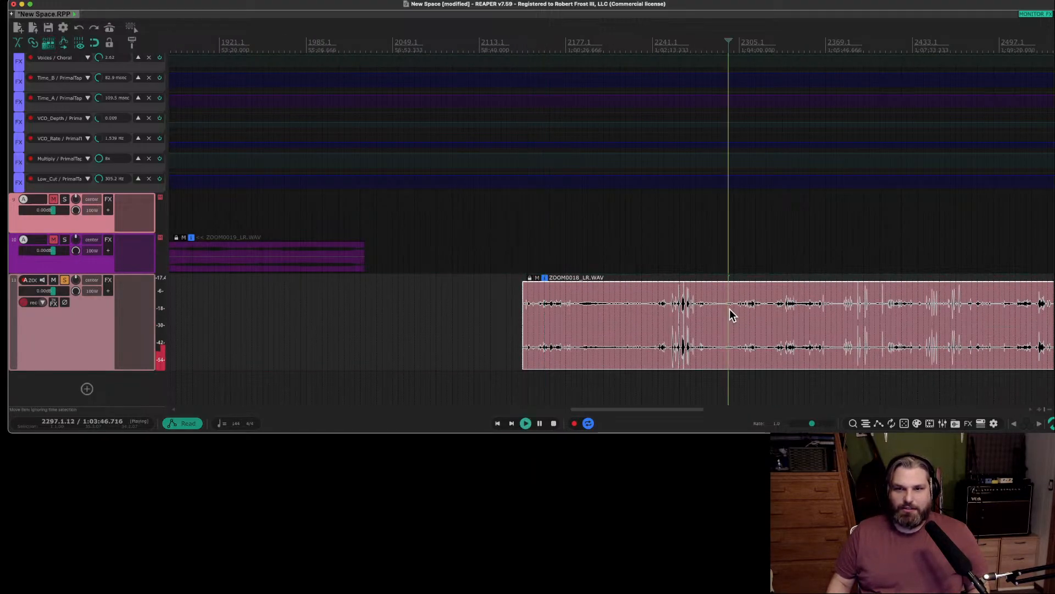
{"action": "scroll", "coordinate": [730, 309], "scroll_direction": "up", "scroll_amount": 5}
{"action": "key", "text": "space"}
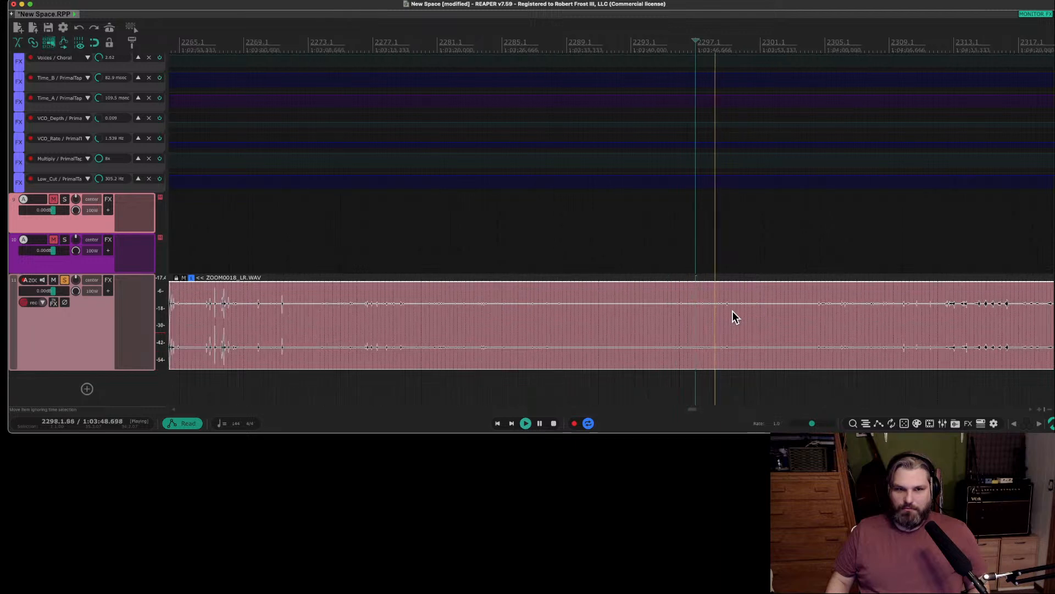
Check the ZOOM0018_LR.WAV clip at bars 2277.3 and 2313, and examine its waveform through about bar 2480.
{"action": "scroll", "coordinate": [732, 312], "scroll_direction": "down", "scroll_amount": 1}
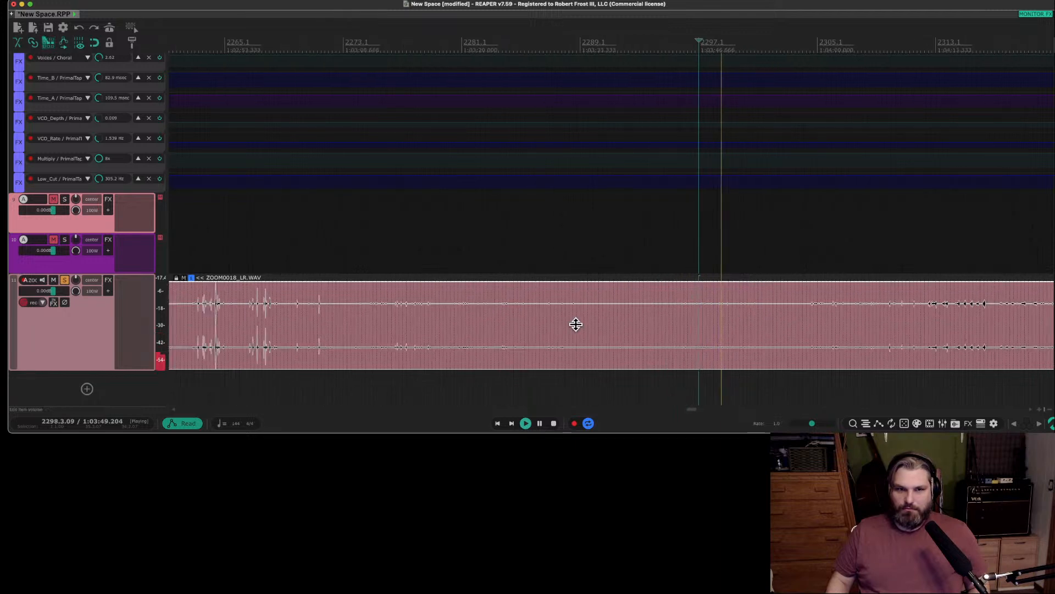
{"action": "left_click", "coordinate": [409, 305]}
{"action": "key", "text": "space"}
{"action": "scroll", "coordinate": [648, 332], "scroll_direction": "down", "scroll_amount": 1}
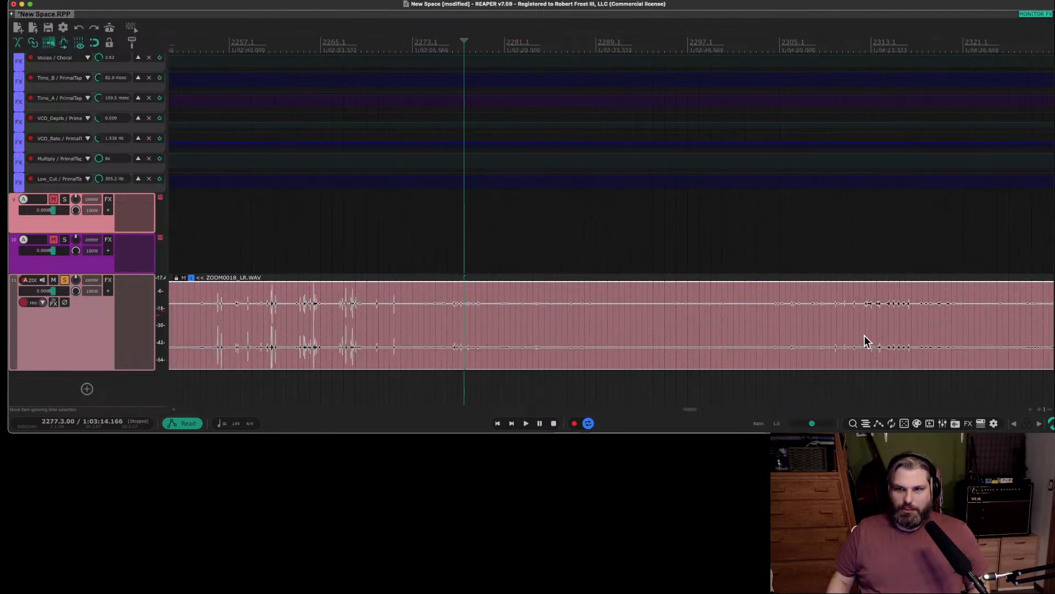
{"action": "left_click", "coordinate": [872, 311]}
{"action": "scroll", "coordinate": [905, 309], "scroll_direction": "down", "scroll_amount": 1}
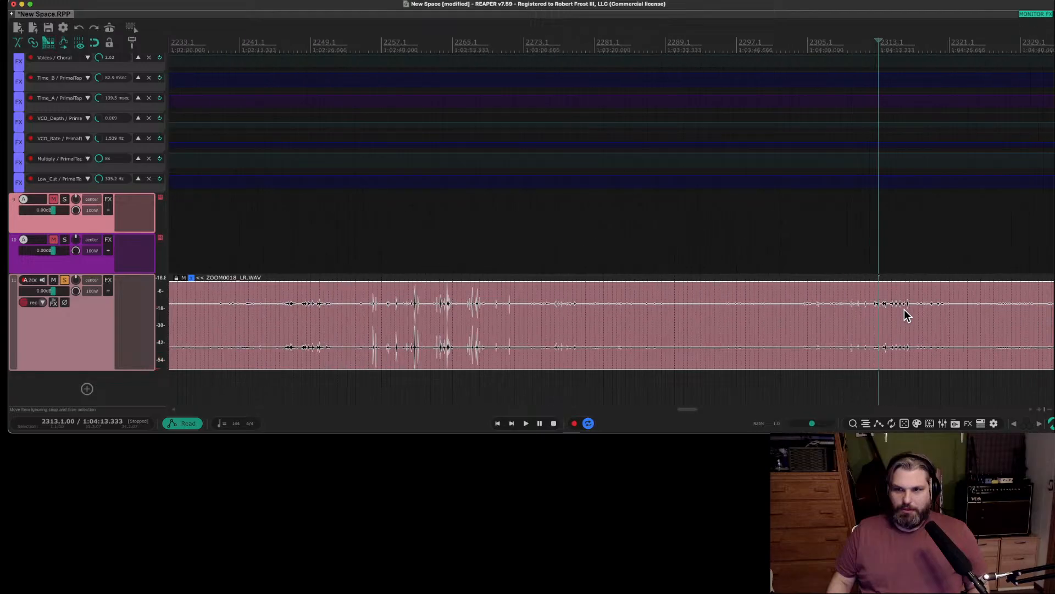
{"action": "scroll", "coordinate": [904, 309], "scroll_direction": "left", "scroll_amount": 2}
{"action": "scroll", "coordinate": [904, 309], "scroll_direction": "right", "scroll_amount": 15}
{"action": "scroll", "coordinate": [411, 305], "scroll_direction": "left", "scroll_amount": 10}
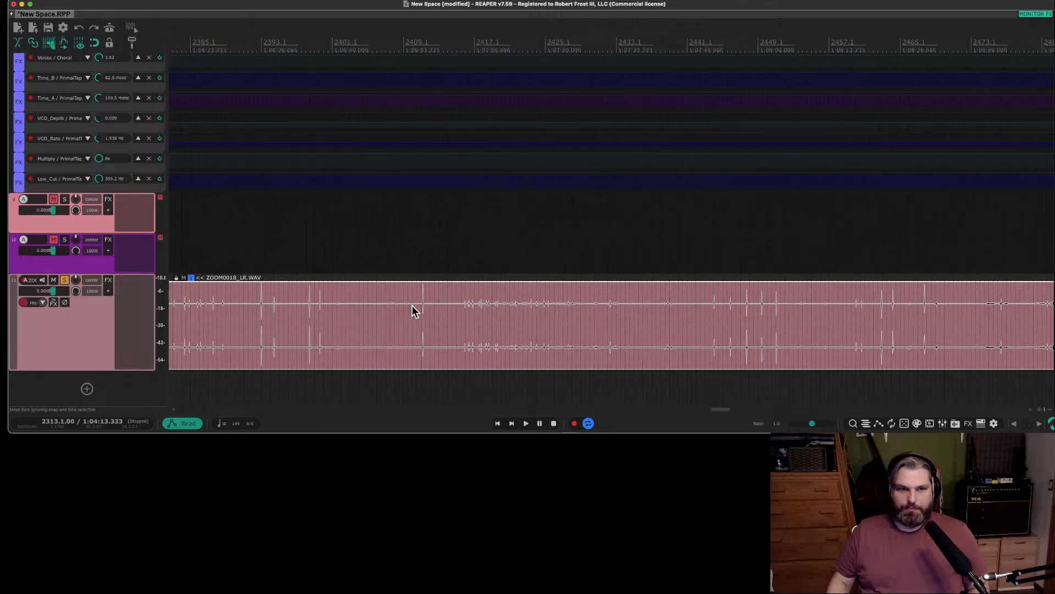
{"action": "scroll", "coordinate": [411, 305], "scroll_direction": "right", "scroll_amount": 3}
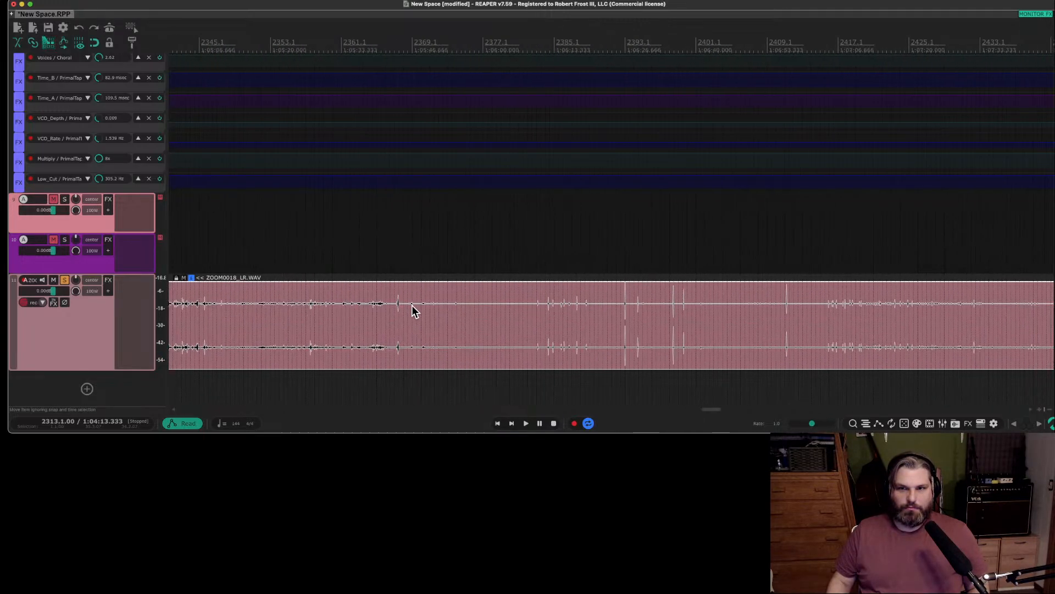
Audition the cluster of short peaks in the ZOOM0018_LR.WAV clip between bars 2383 and 2389.
{"action": "left_click", "coordinate": [507, 311]}
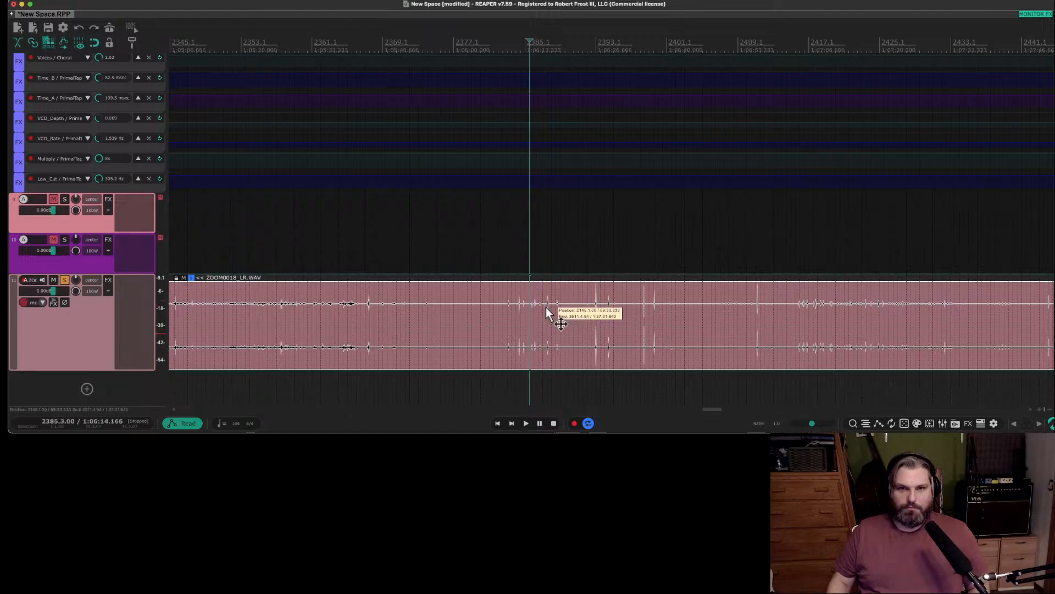
{"action": "left_click", "coordinate": [545, 307]}
{"action": "left_click", "coordinate": [556, 306]}
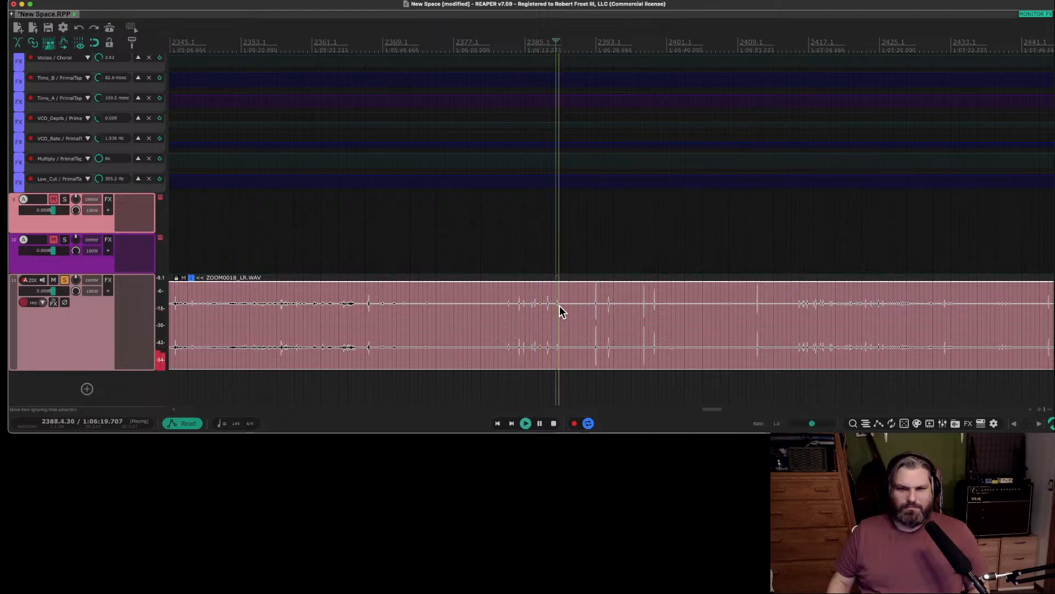
{"action": "key", "text": "space"}
Audition the sharp peak at bar 2393 of the ZOOM0018_LR.WAV clip, starting playback from bar 2392.3.
{"action": "left_click", "coordinate": [594, 310]}
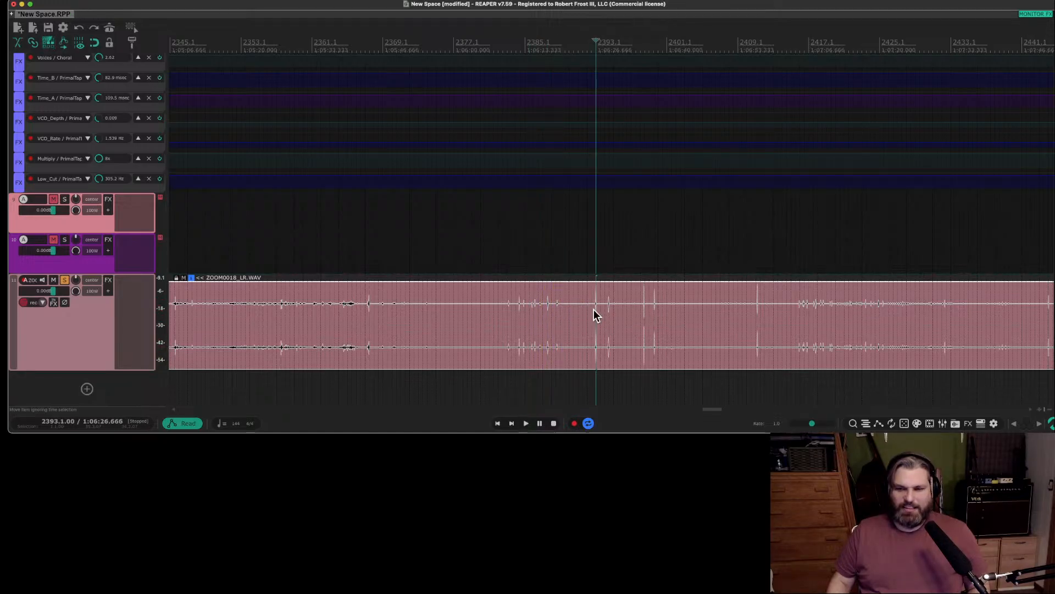
{"action": "key", "text": "space"}
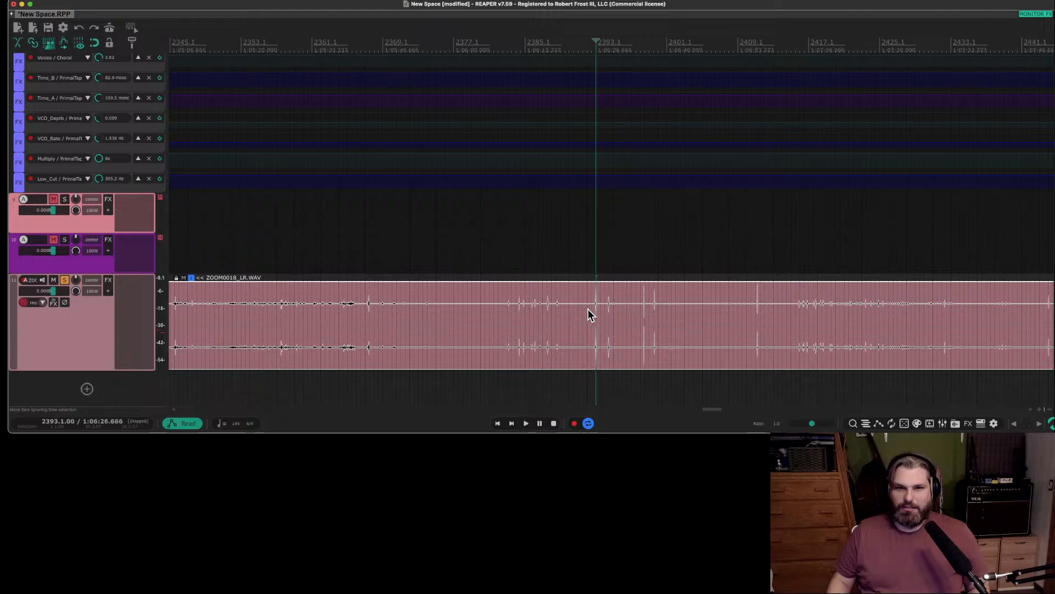
{"action": "left_click", "coordinate": [589, 308]}
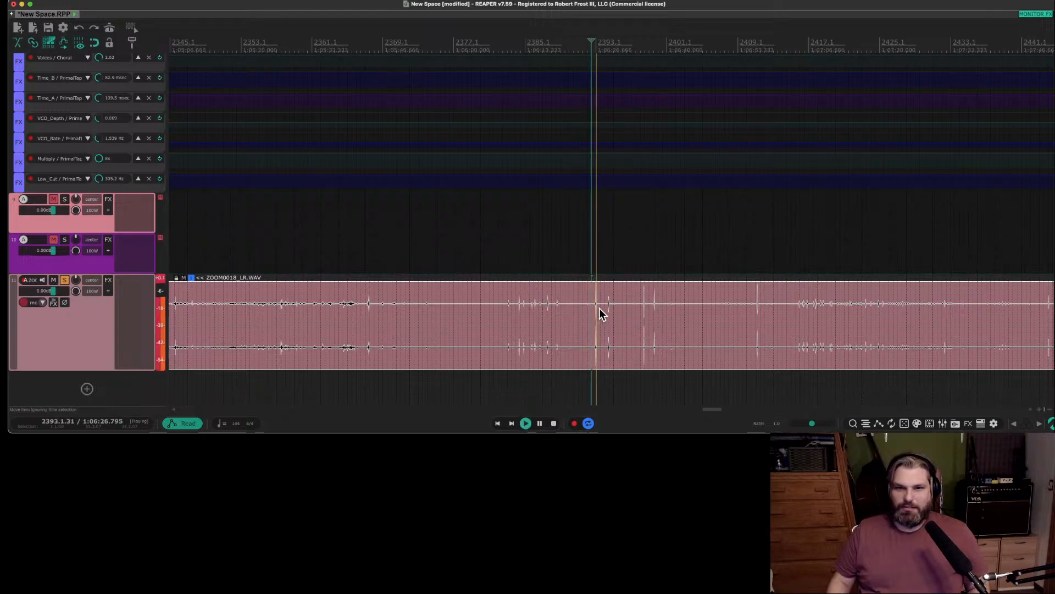
{"action": "key", "text": "space"}
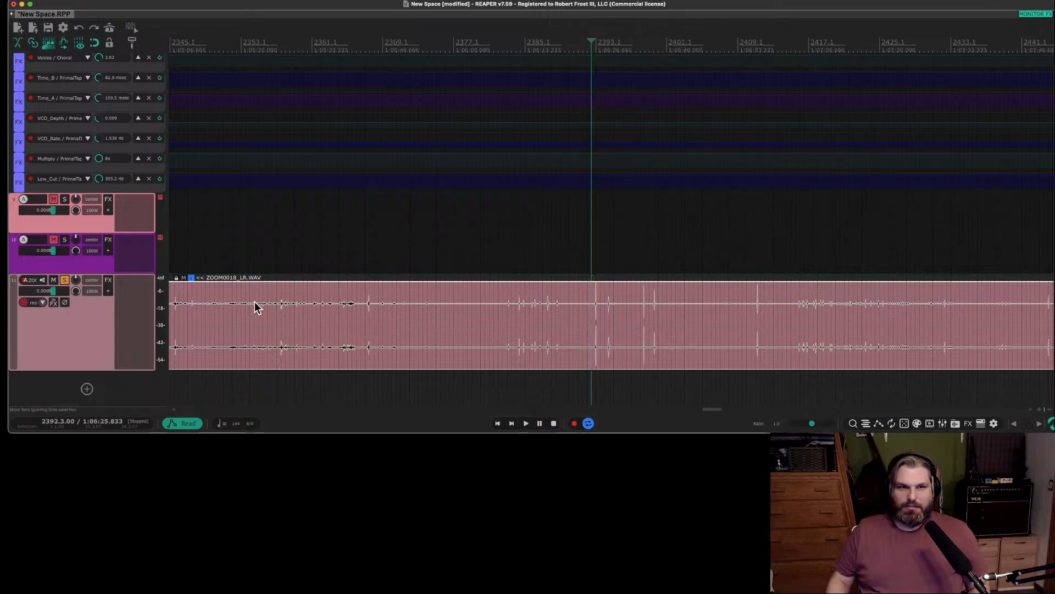
Audition earlier parts of the ZOOM0018_LR.WAV clip near bars 2364, 2342 and 2334.
{"action": "left_click", "coordinate": [338, 311]}
{"action": "key", "text": "space"}
{"action": "scroll", "coordinate": [338, 312], "scroll_direction": "right", "scroll_amount": 2}
{"action": "scroll", "coordinate": [338, 312], "scroll_direction": "left", "scroll_amount": 5}
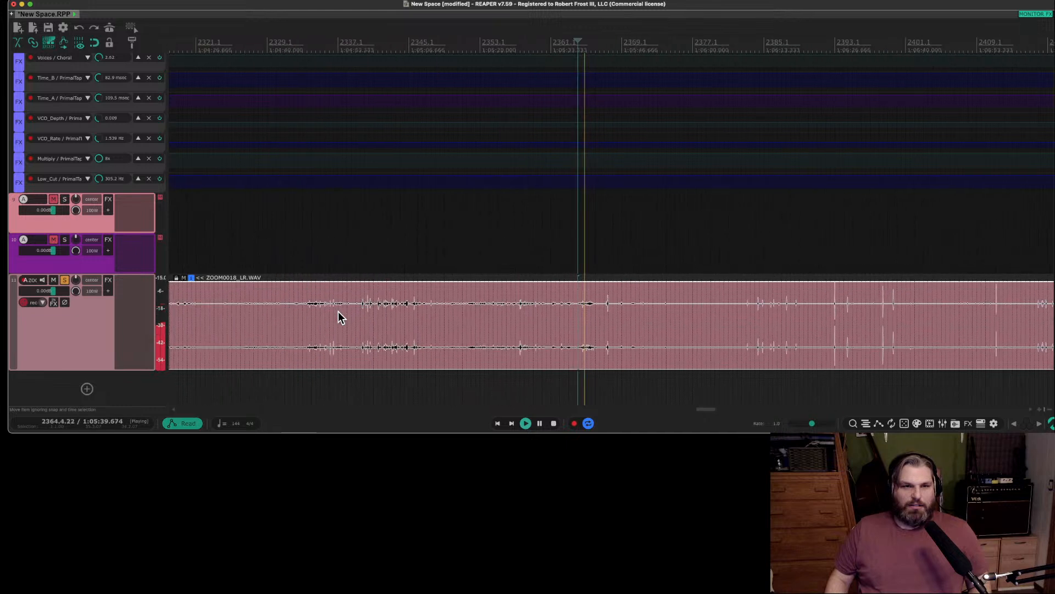
{"action": "left_click", "coordinate": [388, 313]}
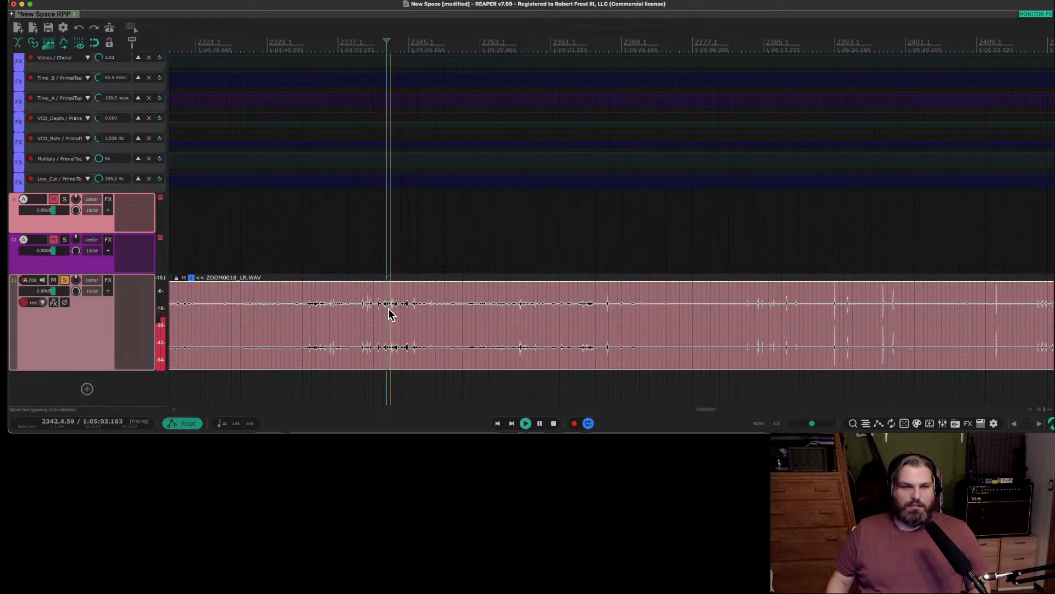
{"action": "left_click", "coordinate": [312, 309]}
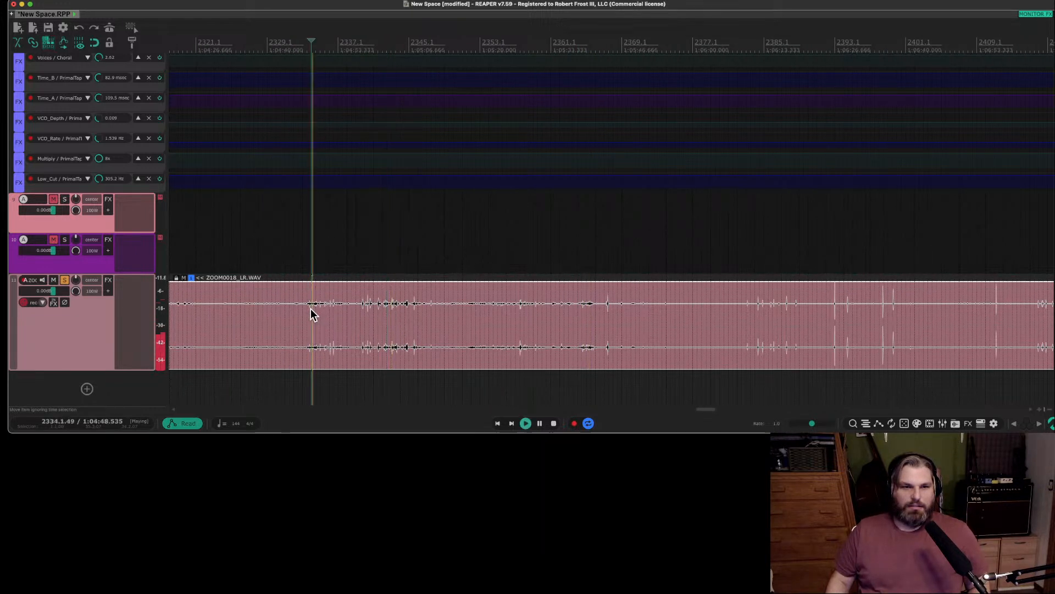
Audition the ZOOM0018_LR.WAV clip in short jumps between about bar 2345 and bar 2352.
{"action": "left_click", "coordinate": [408, 311]}
{"action": "left_click", "coordinate": [411, 309]}
{"action": "key", "text": "space"}
{"action": "left_click", "coordinate": [430, 309]}
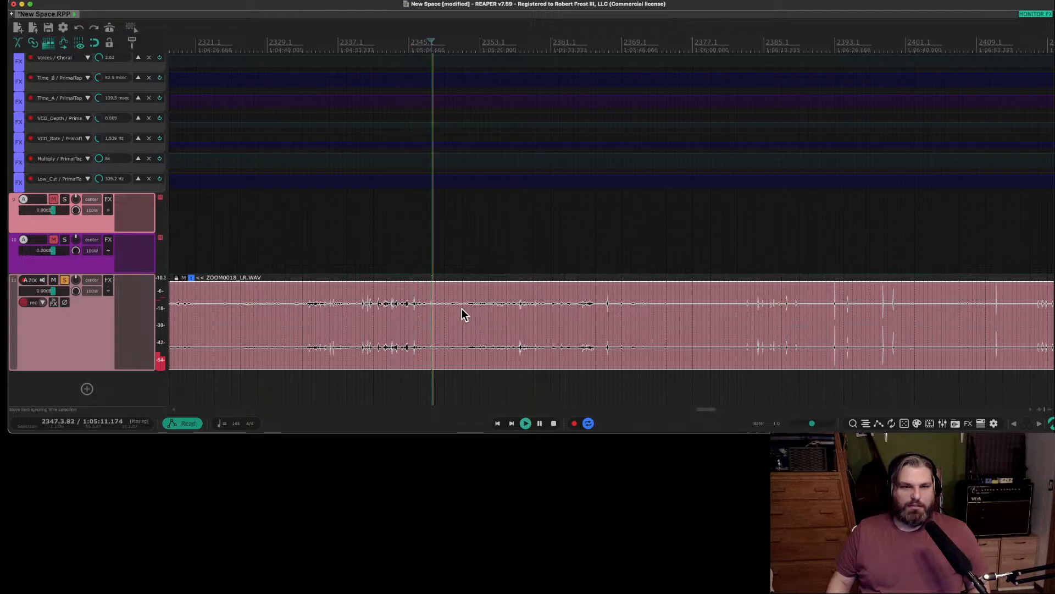
{"action": "left_click", "coordinate": [451, 305]}
{"action": "left_click", "coordinate": [470, 305]}
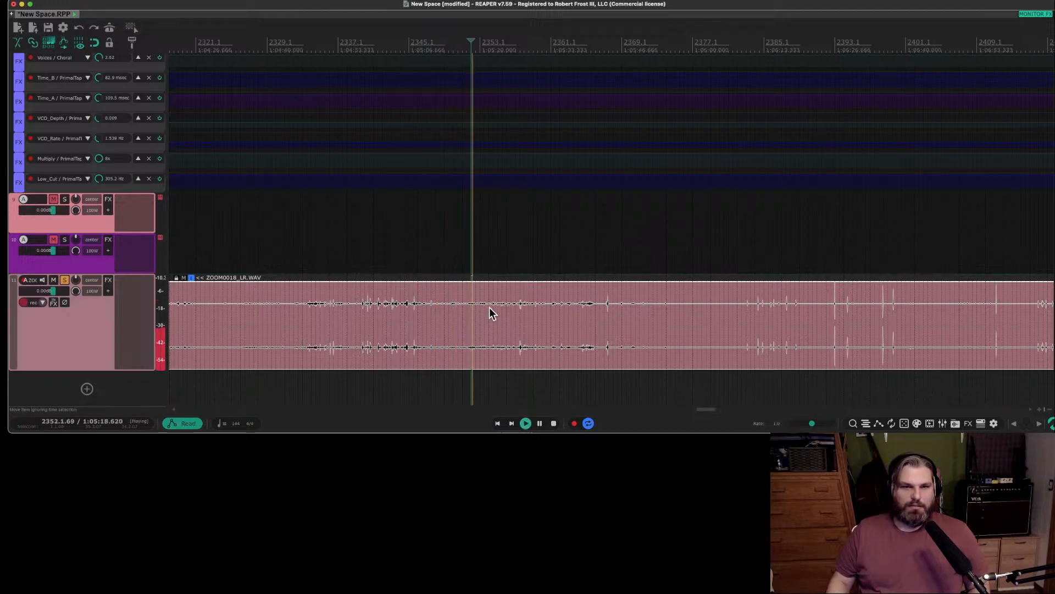
Split the ZOOM0018_LR.WAV clip at bar 2383 and delete the part before the split.
{"action": "left_click", "coordinate": [689, 318]}
{"action": "left_click", "coordinate": [745, 310]}
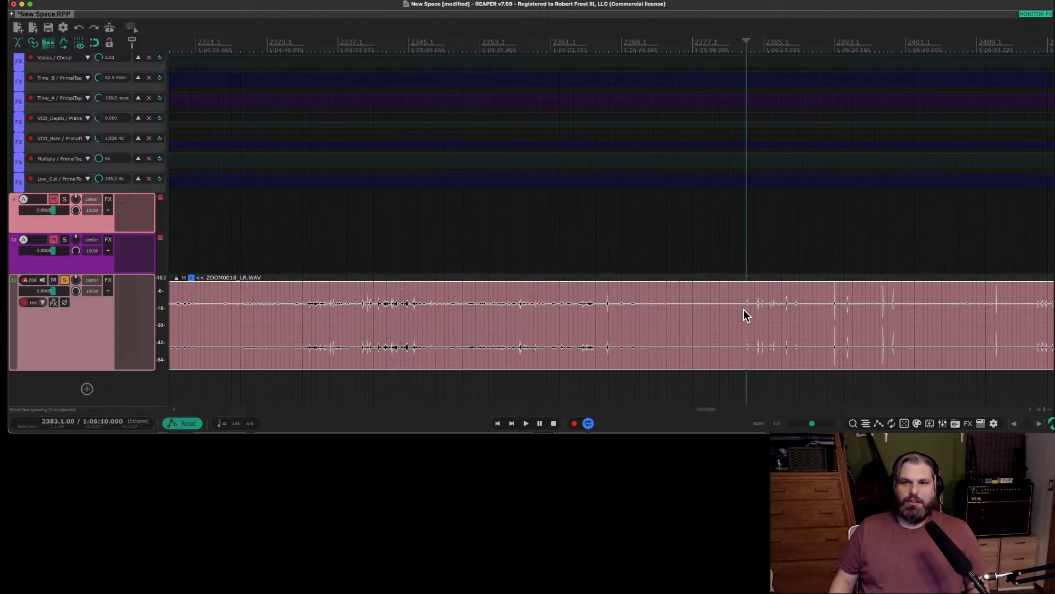
{"action": "key", "text": "s"}
{"action": "left_click", "coordinate": [657, 316]}
{"action": "key", "text": "Delete"}
{"action": "scroll", "coordinate": [316, 361], "scroll_direction": "down", "scroll_amount": 6}
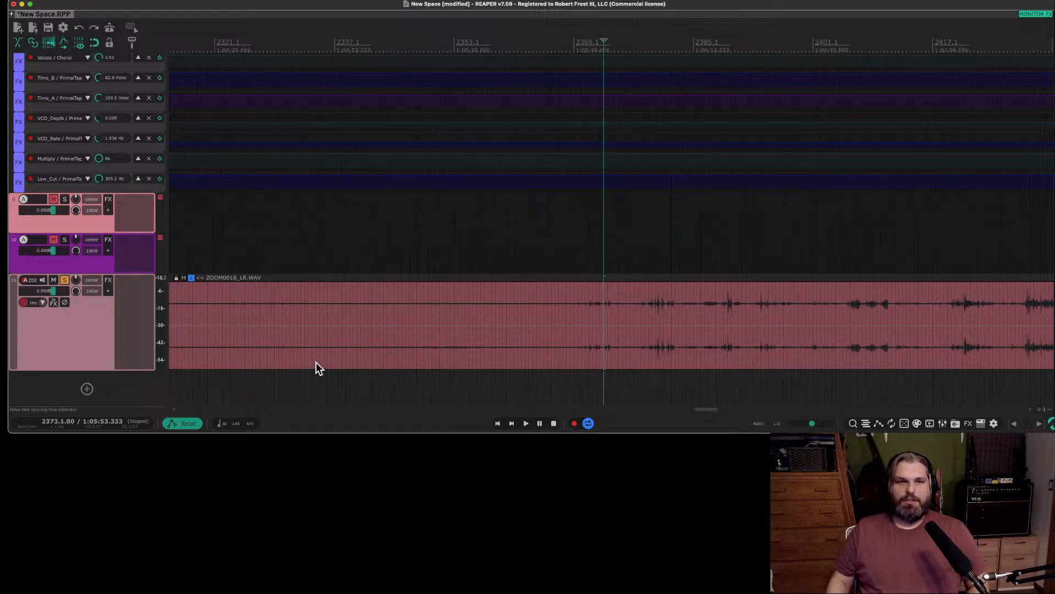
Move the remaining ZOOM0018_LR.WAV clip earlier on its track to start at bar 2085.
{"action": "scroll", "coordinate": [311, 360], "scroll_direction": "right", "scroll_amount": 6}
{"action": "scroll", "coordinate": [308, 359], "scroll_direction": "left", "scroll_amount": 12}
{"action": "scroll", "coordinate": [307, 359], "scroll_direction": "right", "scroll_amount": 6}
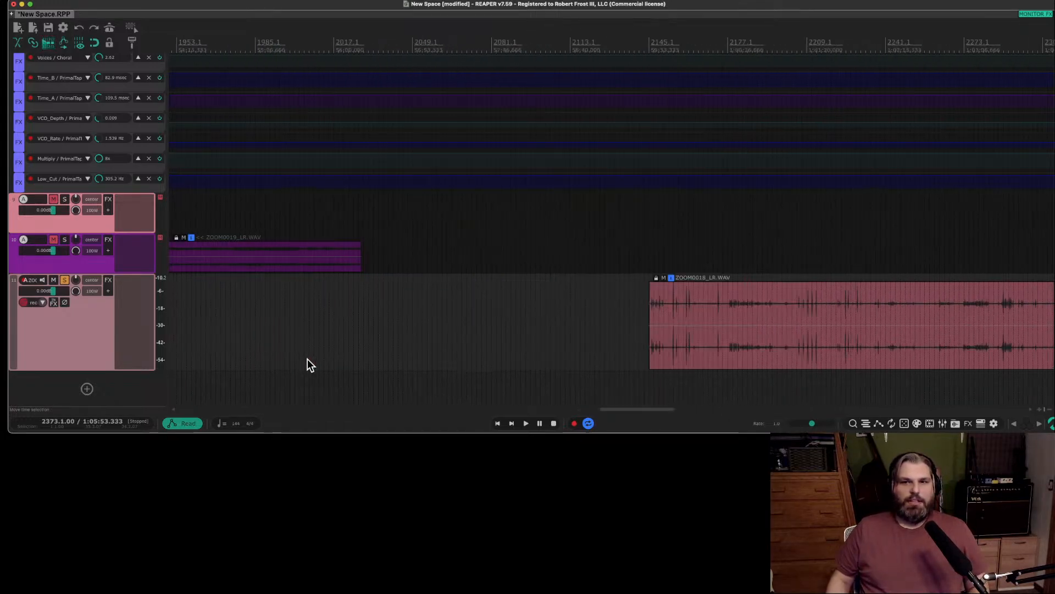
{"action": "left_click_drag", "start_coordinate": [621, 364], "coordinate": [455, 353]}
{"action": "scroll", "coordinate": [456, 357], "scroll_direction": "up", "scroll_amount": 5}
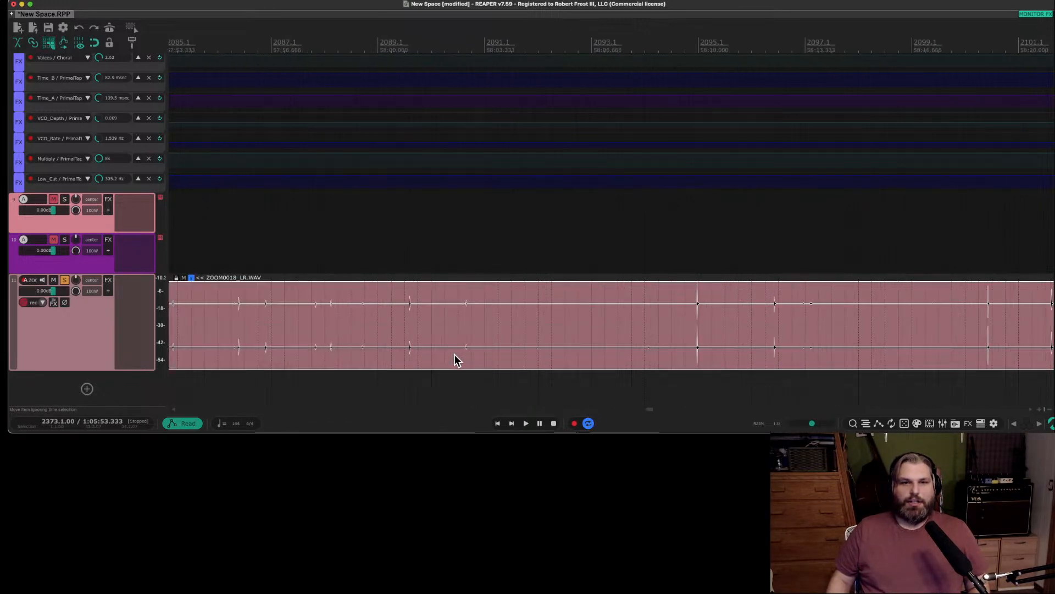
{"action": "scroll", "coordinate": [455, 358], "scroll_direction": "down", "scroll_amount": 2}
Audition the peaks of the ZOOM0018_LR.WAV clip from just before bar 2095, from bar 2096.2 and from just before bar 2101.
{"action": "left_click", "coordinate": [575, 327]}
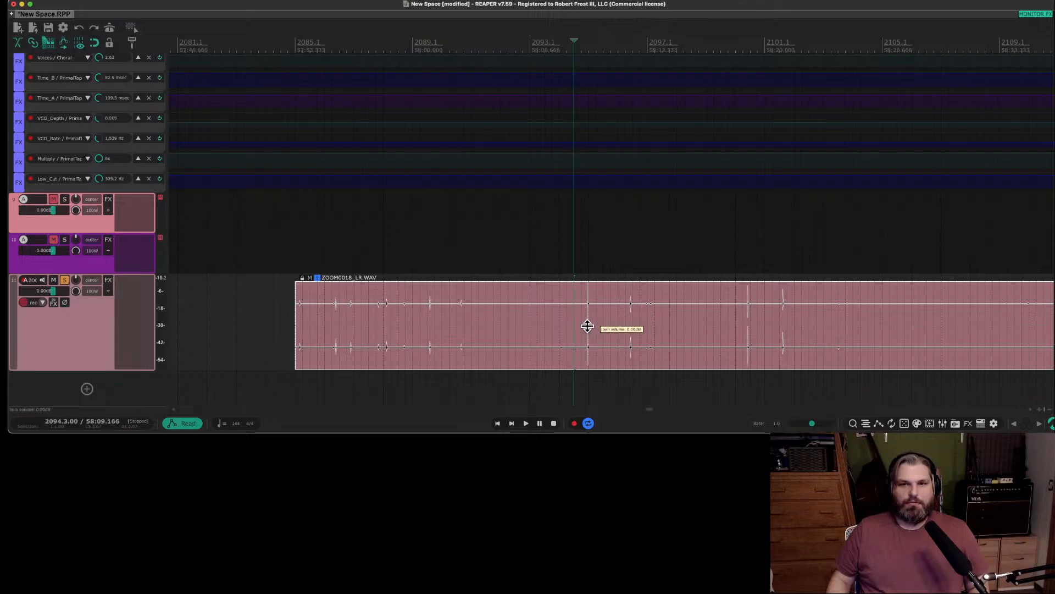
{"action": "left_click", "coordinate": [585, 325]}
{"action": "left_click", "coordinate": [578, 327]}
{"action": "key", "text": "space"}
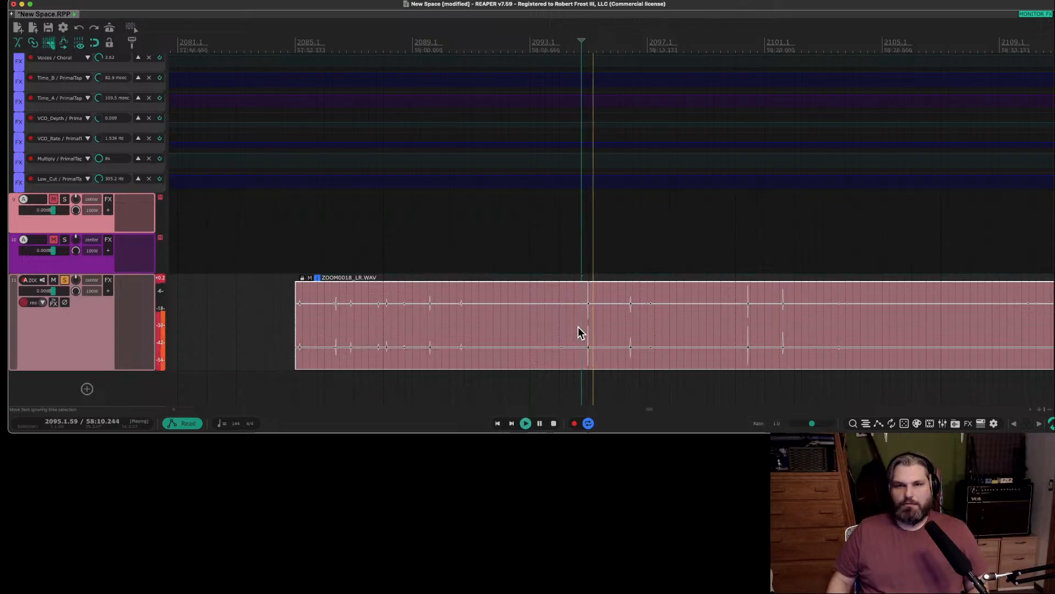
{"action": "left_click", "coordinate": [625, 316]}
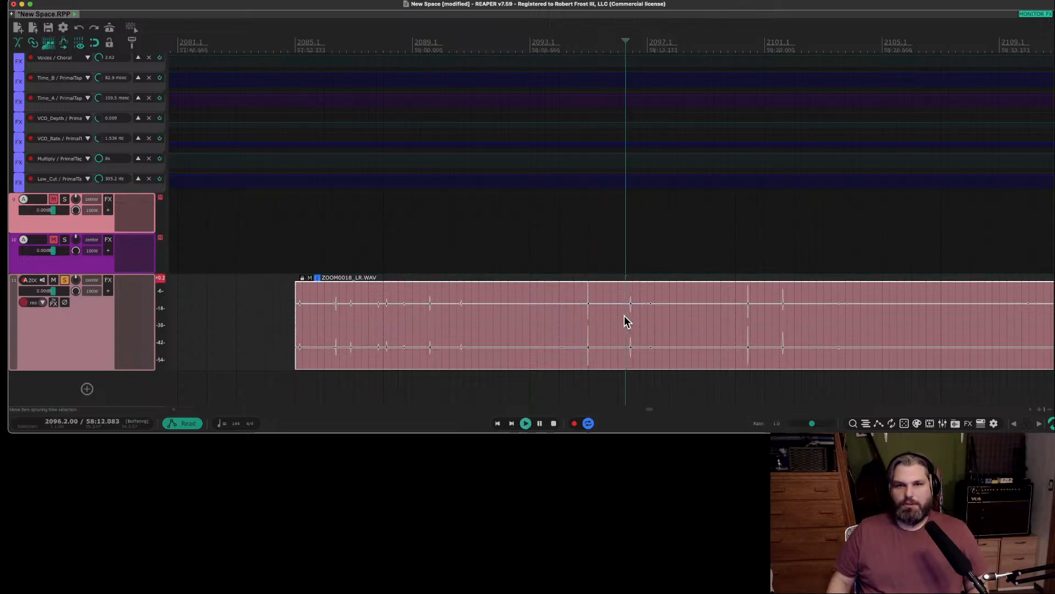
{"action": "left_click", "coordinate": [743, 315]}
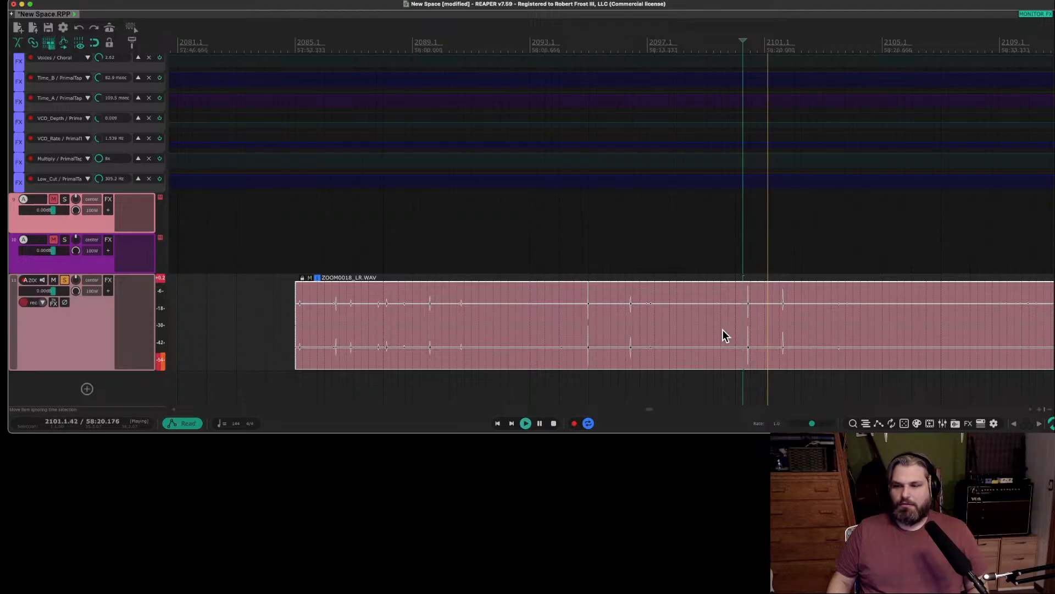
{"action": "scroll", "coordinate": [706, 336], "scroll_direction": "right", "scroll_amount": 10}
{"action": "scroll", "coordinate": [701, 335], "scroll_direction": "left", "scroll_amount": 5}
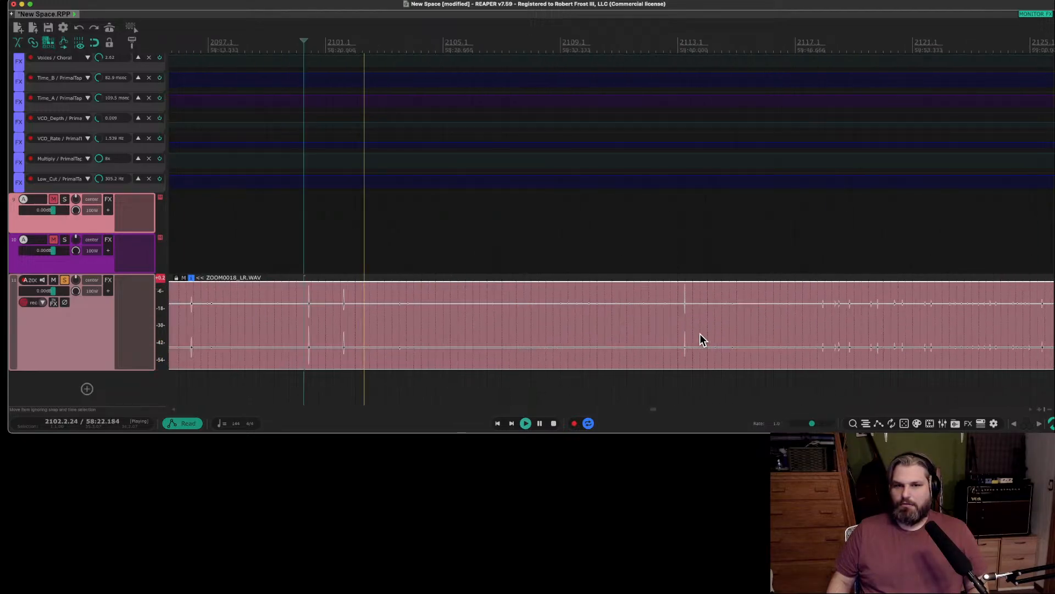
Audition the single peak in the ZOOM0018_LR.WAV clip starting from bar 2113.1.
{"action": "key", "text": "space"}
{"action": "left_click", "coordinate": [681, 321]}
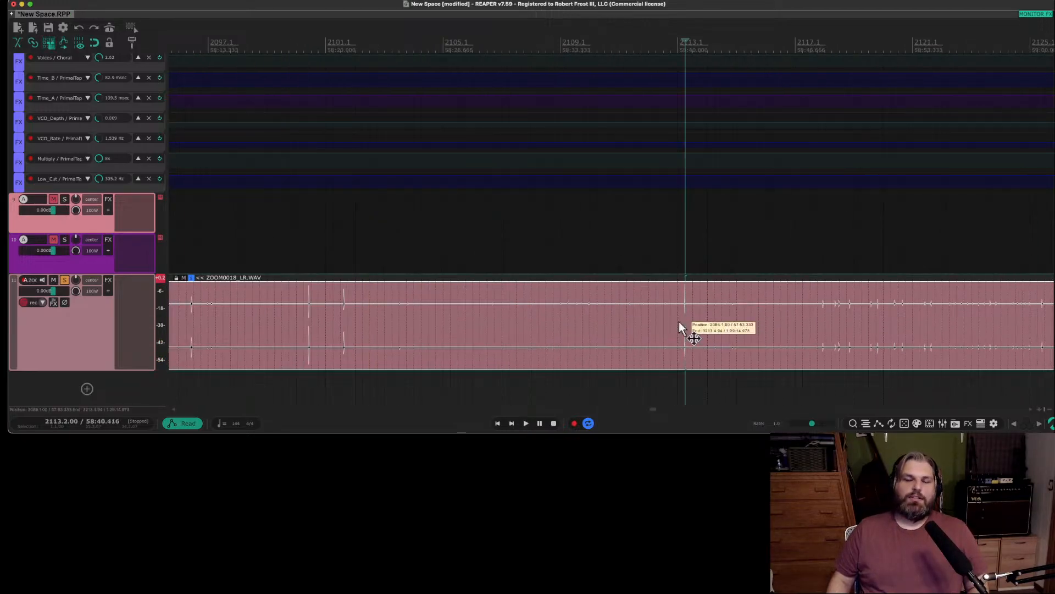
{"action": "left_click", "coordinate": [678, 321]}
{"action": "key", "text": "space"}
{"action": "key", "text": "space"}
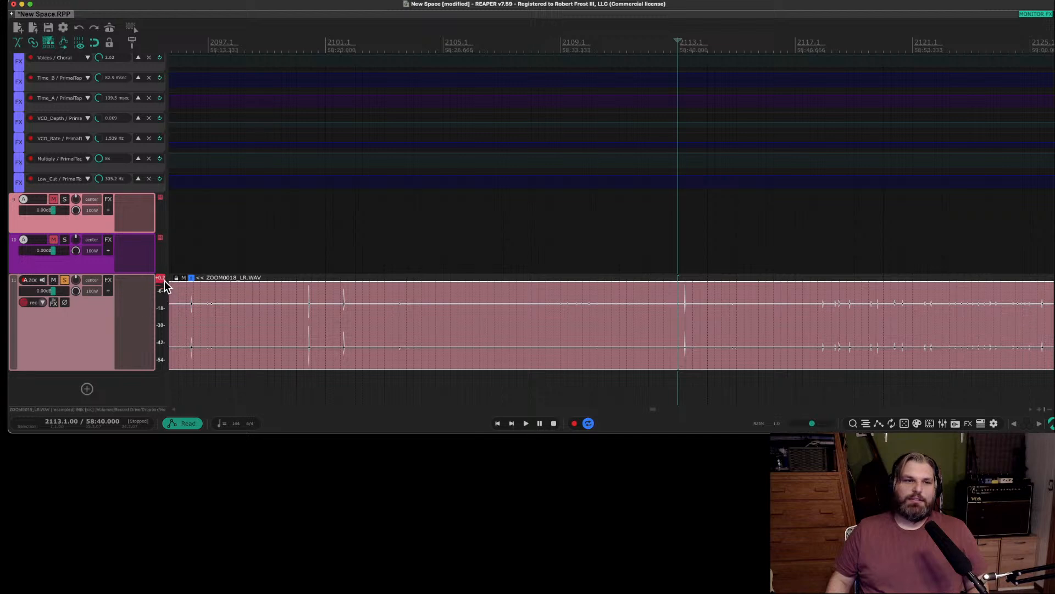
Make the ZOOM0018 track much taller and show its waveform around the bar 2113 peak in closer detail.
{"action": "left_click_drag", "start_coordinate": [92, 370], "coordinate": [89, 403]}
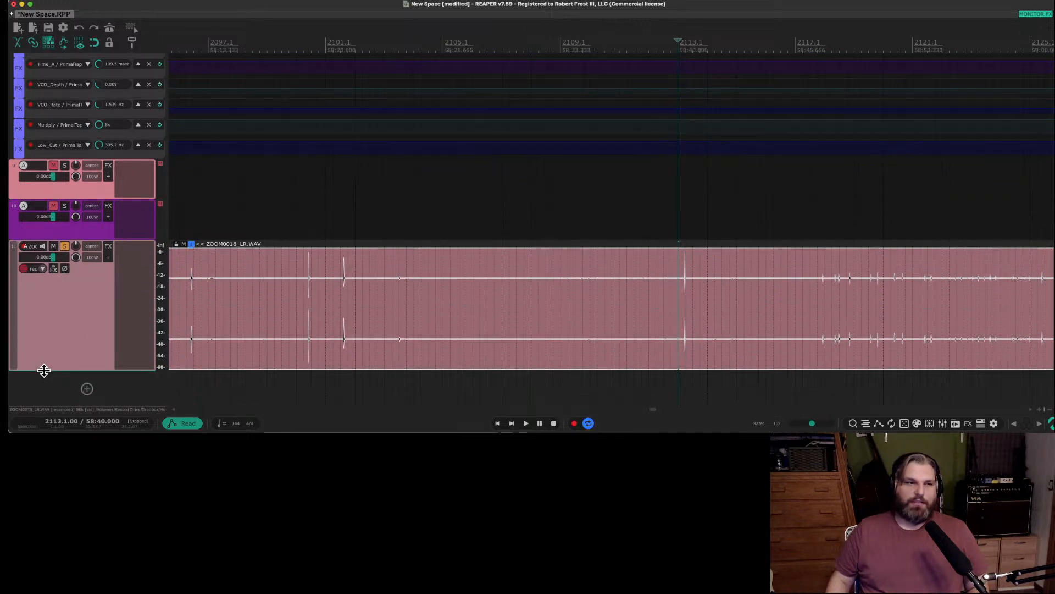
{"action": "left_click_drag", "start_coordinate": [42, 369], "coordinate": [49, 401]}
{"action": "scroll", "coordinate": [687, 298], "scroll_direction": "up", "scroll_amount": 4}
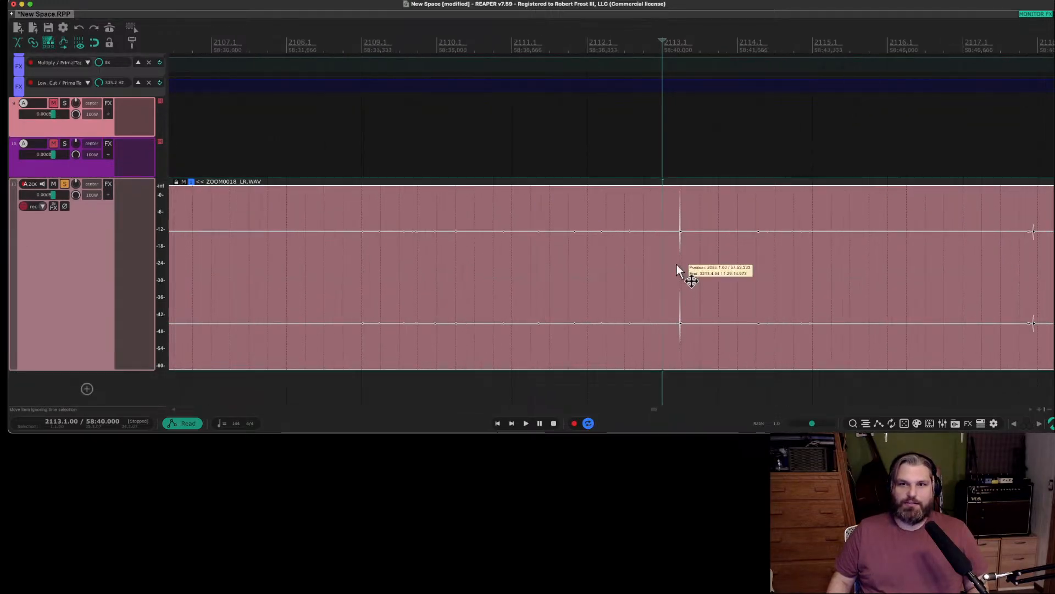
Replay the ZOOM0018_LR.WAV clip briefly from bar 2113.1 to hear its peak again.
{"action": "key", "text": "space"}
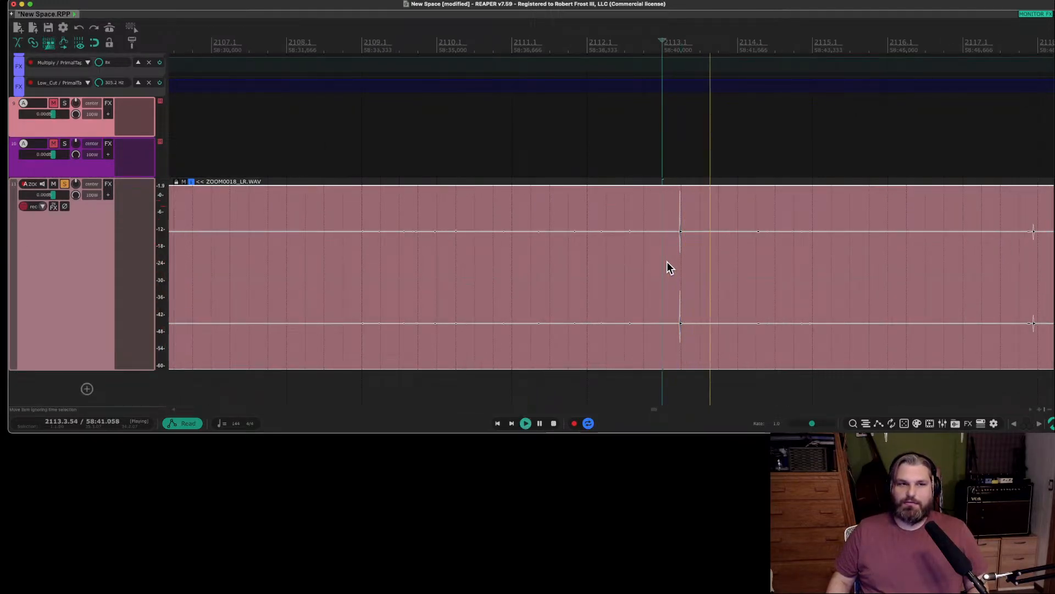
{"action": "key", "text": "space"}
Open the ZOOM0018_LR.WAV item itself, not a copy, in the external iZotope RX 11 Audio Editor.
{"action": "scroll", "coordinate": [659, 269], "scroll_direction": "down", "scroll_amount": 4}
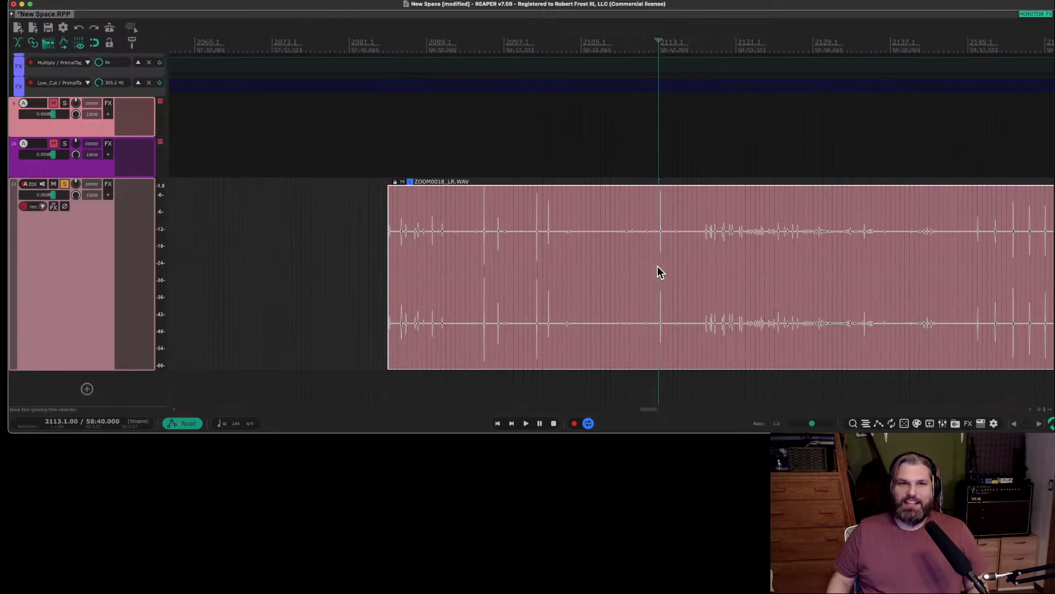
{"action": "left_click", "coordinate": [602, 213]}
{"action": "right_click", "coordinate": [592, 217]}
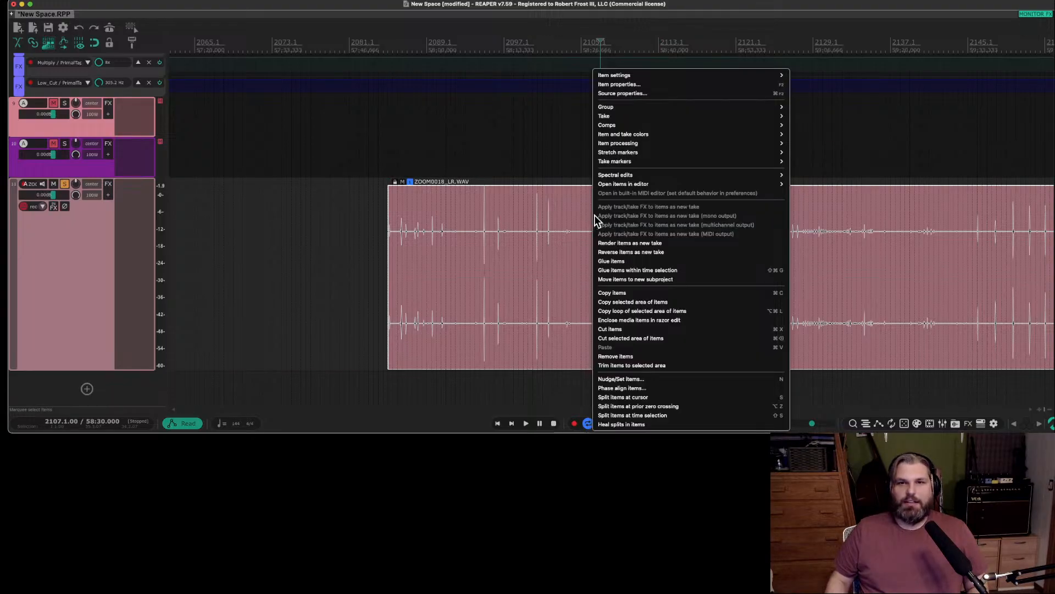
{"action": "mouse_move", "coordinate": [631, 185]}
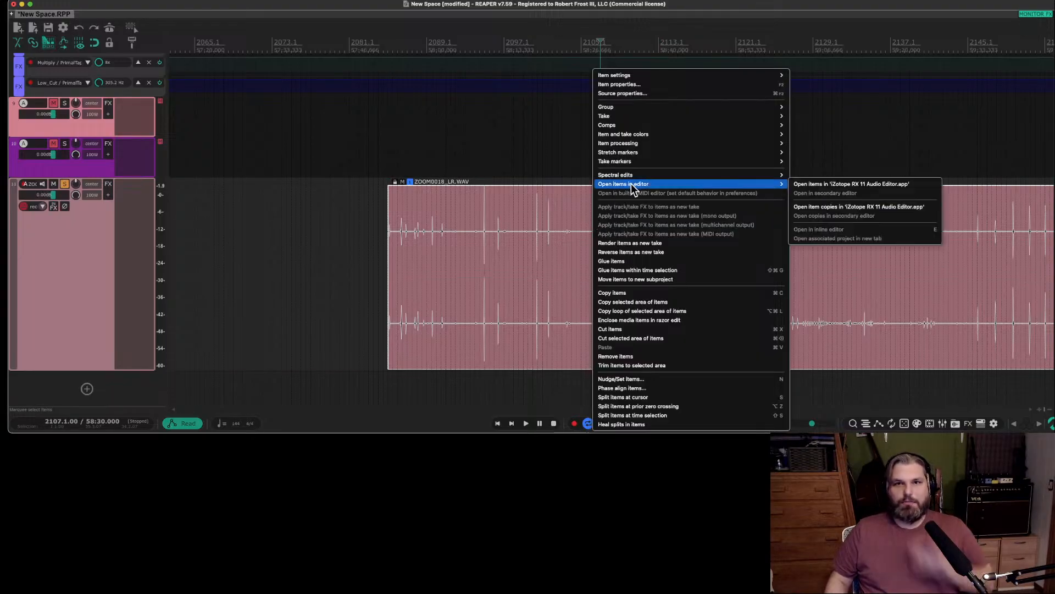
{"action": "left_click", "coordinate": [868, 186]}
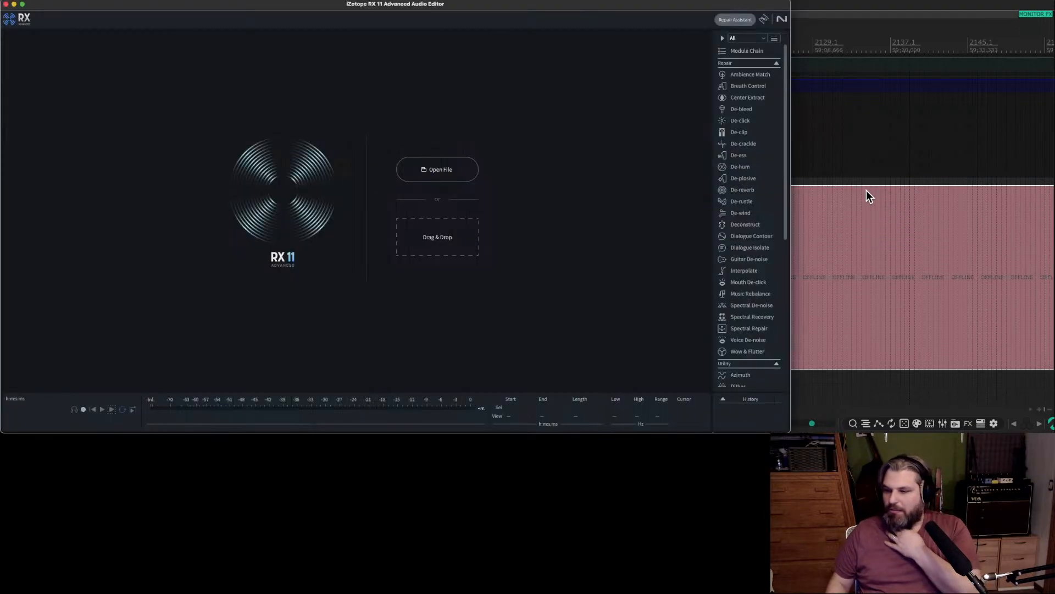
{"action": "left_click", "coordinate": [504, 190]}
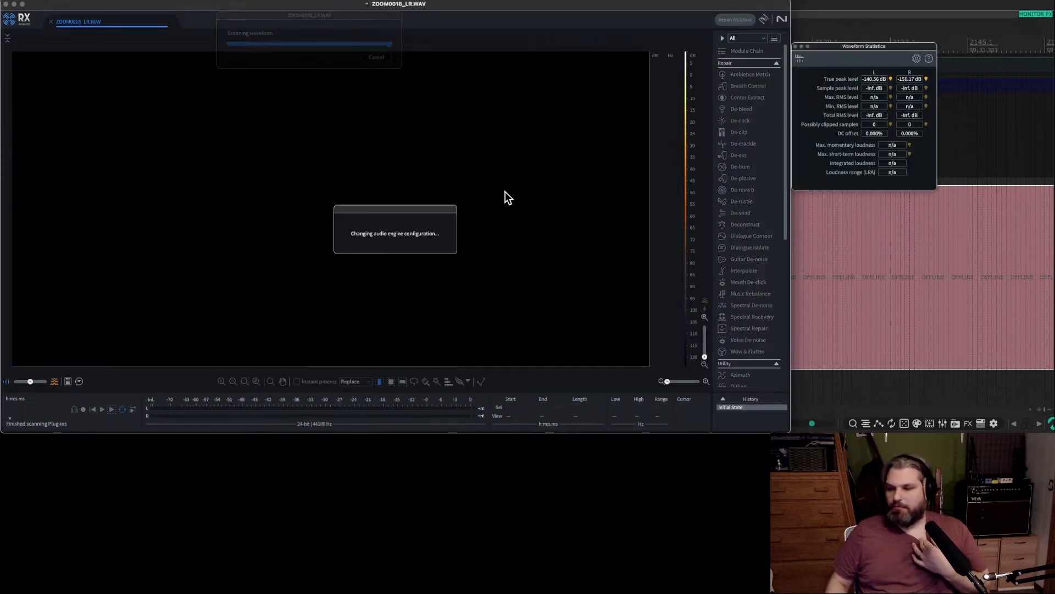
Audition the low-level stretch of ZOOM0018_LR.WAV starting at about 11:56.7.
{"action": "scroll", "coordinate": [216, 172], "scroll_direction": "up", "scroll_amount": 8}
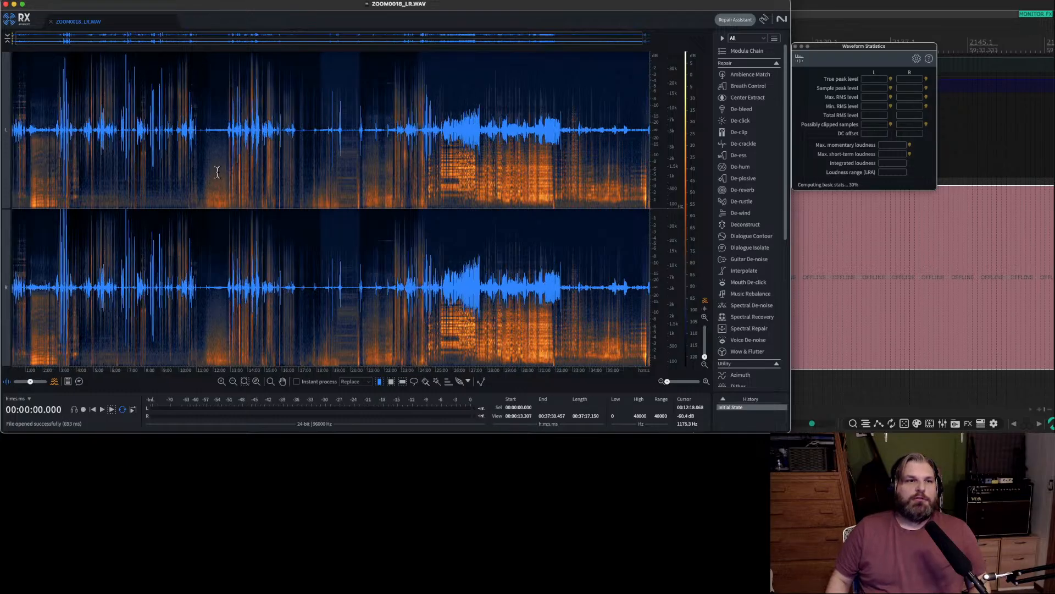
{"action": "left_click", "coordinate": [178, 158]}
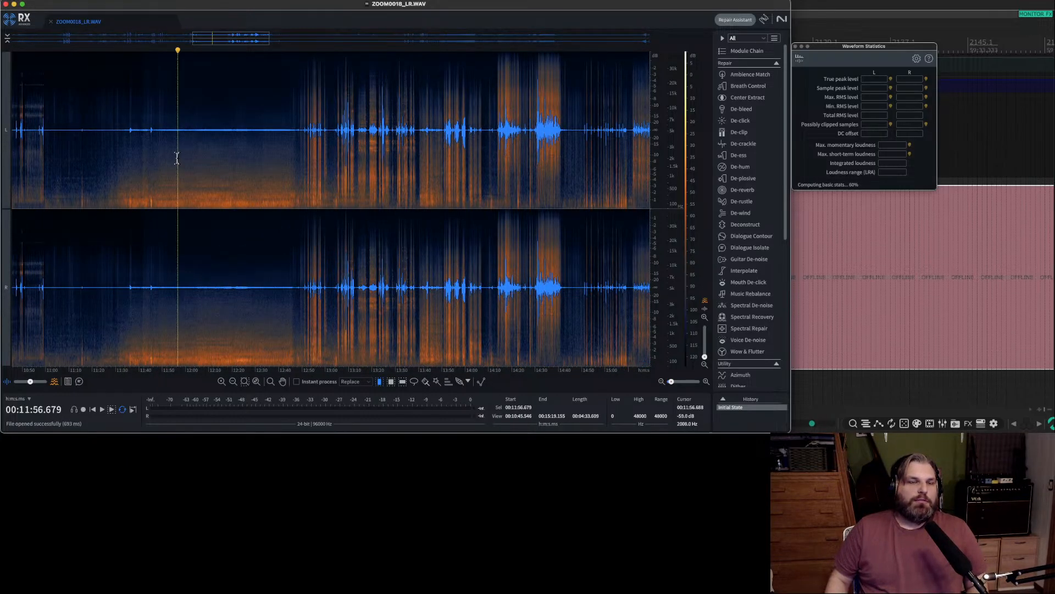
{"action": "key", "text": "space"}
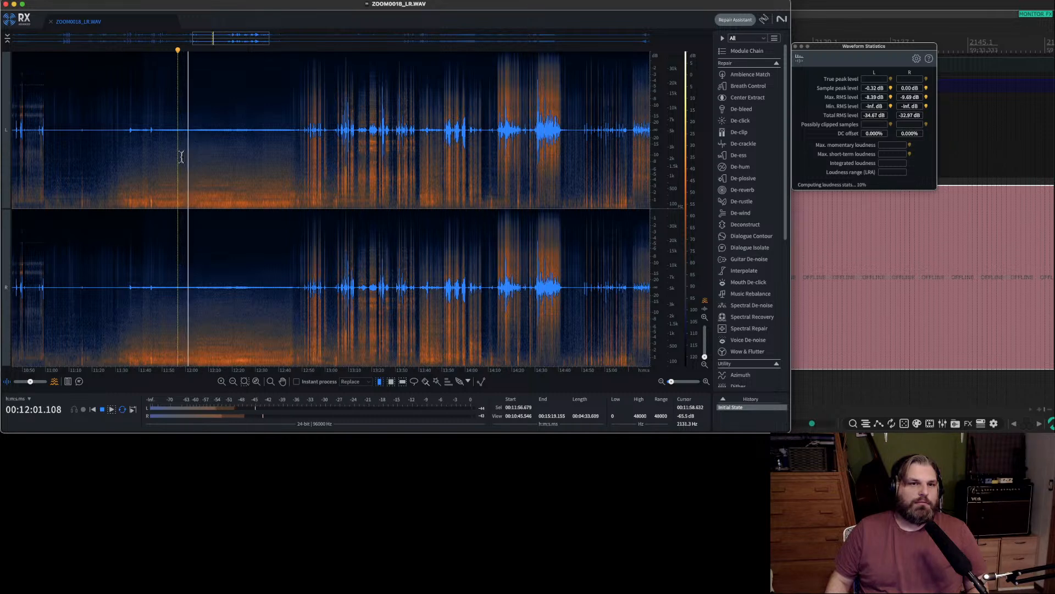
{"action": "key", "text": "space"}
Audition the quiet passage near the start of the recording, playing from 1:00.
{"action": "scroll", "coordinate": [181, 158], "scroll_direction": "left", "scroll_amount": 15}
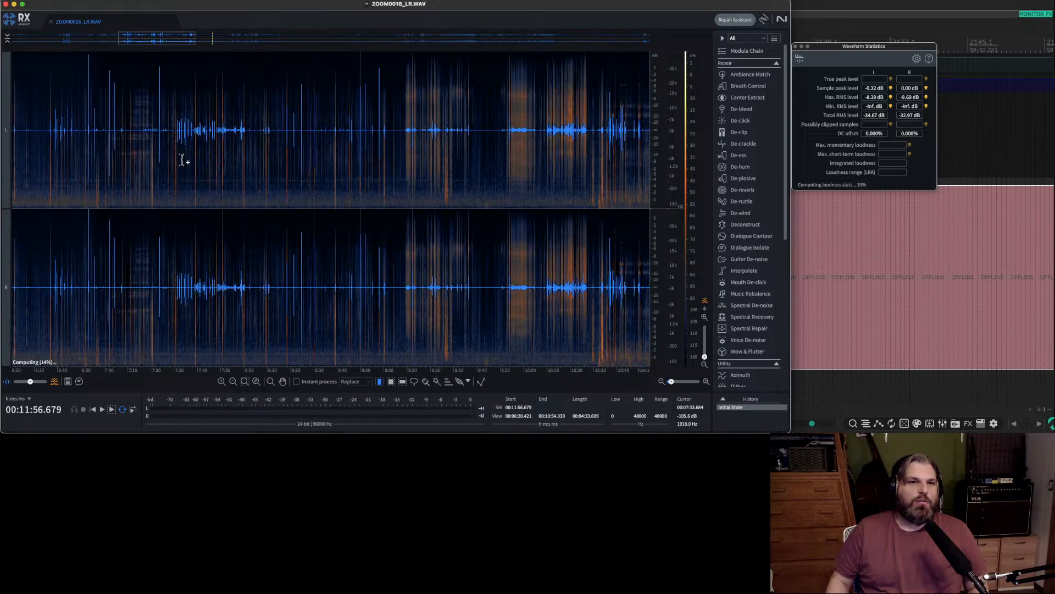
{"action": "scroll", "coordinate": [182, 159], "scroll_direction": "up", "scroll_amount": 3}
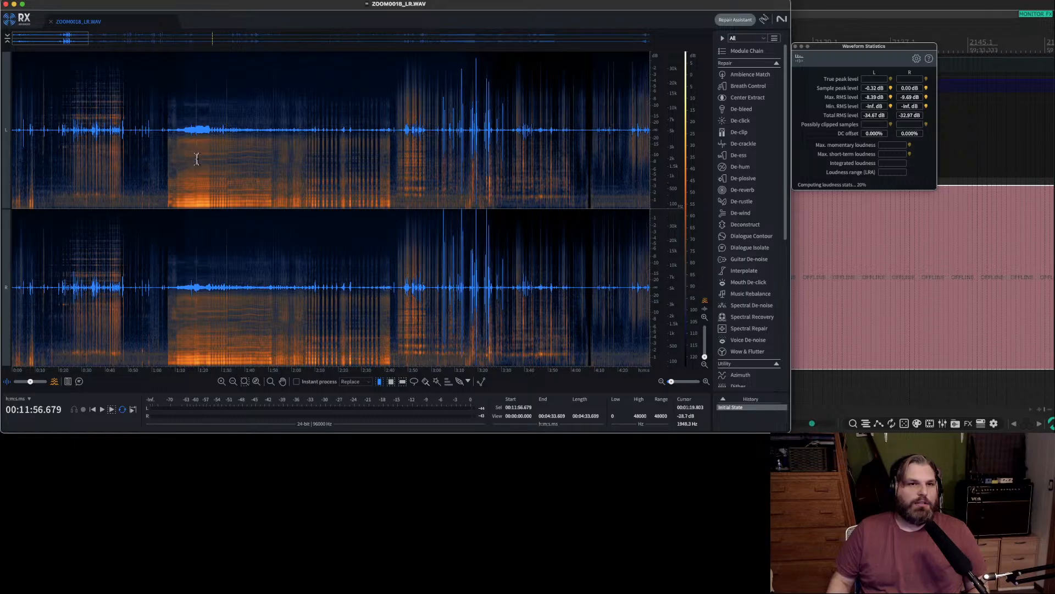
{"action": "left_click", "coordinate": [152, 151]}
{"action": "scroll", "coordinate": [159, 151], "scroll_direction": "up", "scroll_amount": 6}
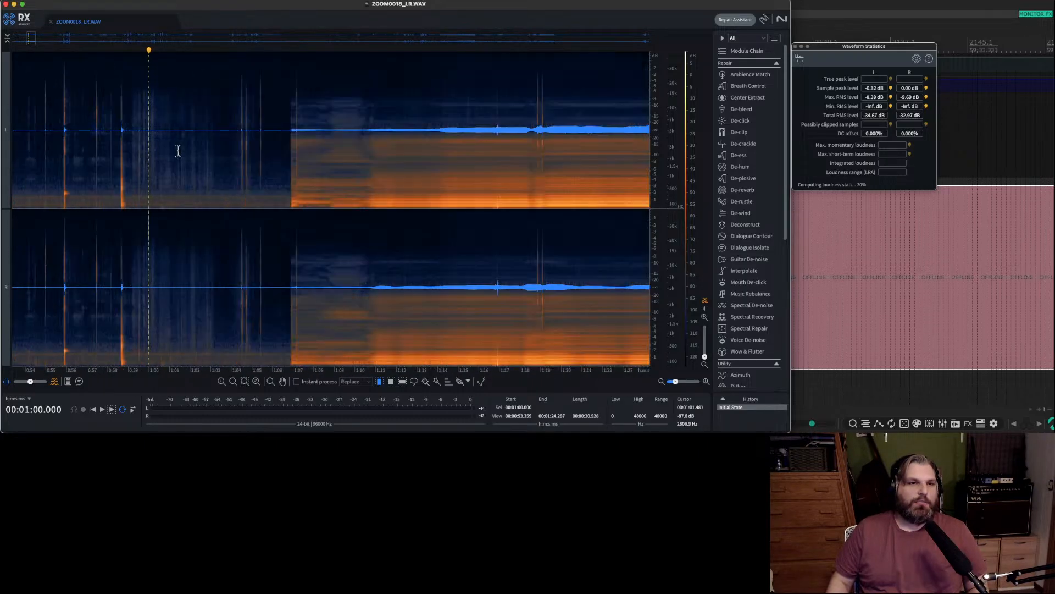
{"action": "key", "text": "space"}
Learn a Spectral De-noise noise profile from the quiet section between about 1:03.3 and 1:04.0.
{"action": "left_click_drag", "start_coordinate": [217, 146], "coordinate": [231, 147]}
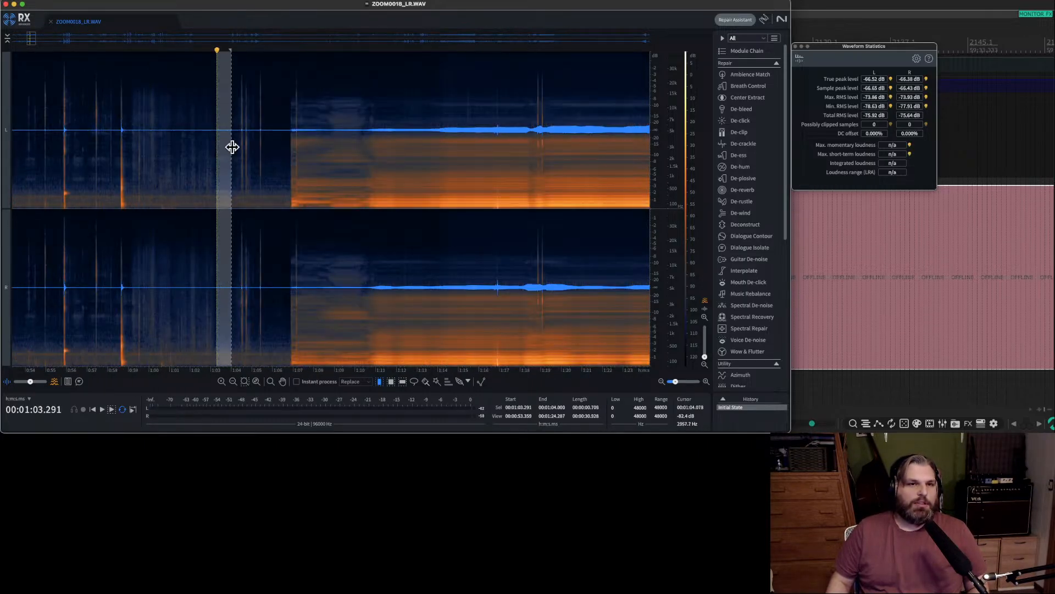
{"action": "left_click", "coordinate": [761, 307]}
{"action": "left_click", "coordinate": [255, 186]}
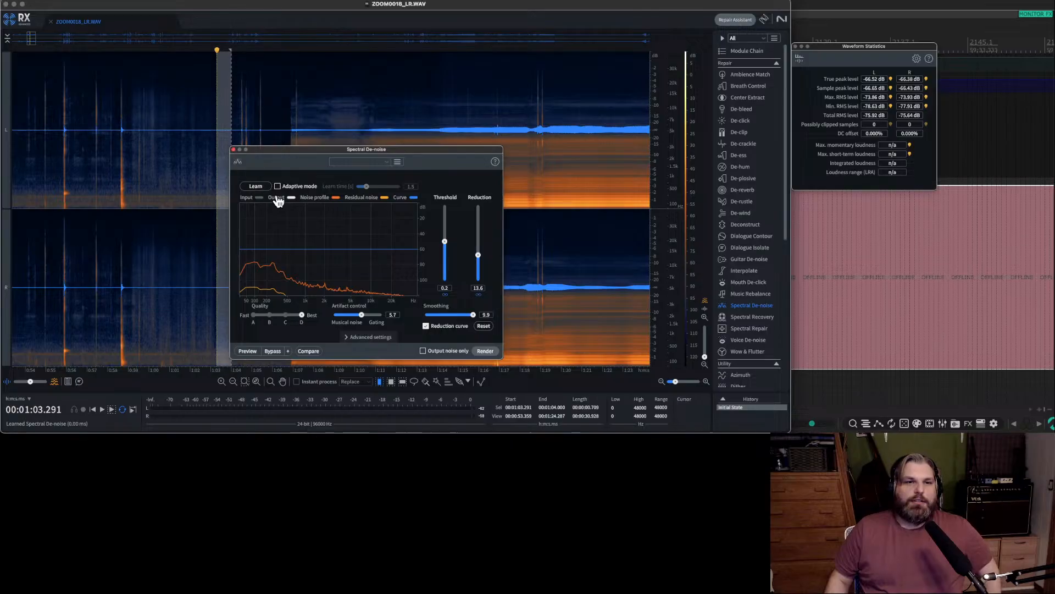
Set the Spectral De-noise threshold to 4.3 and reduction to 28.4, and render it over the entire recording.
{"action": "left_click_drag", "start_coordinate": [445, 241], "coordinate": [443, 216]}
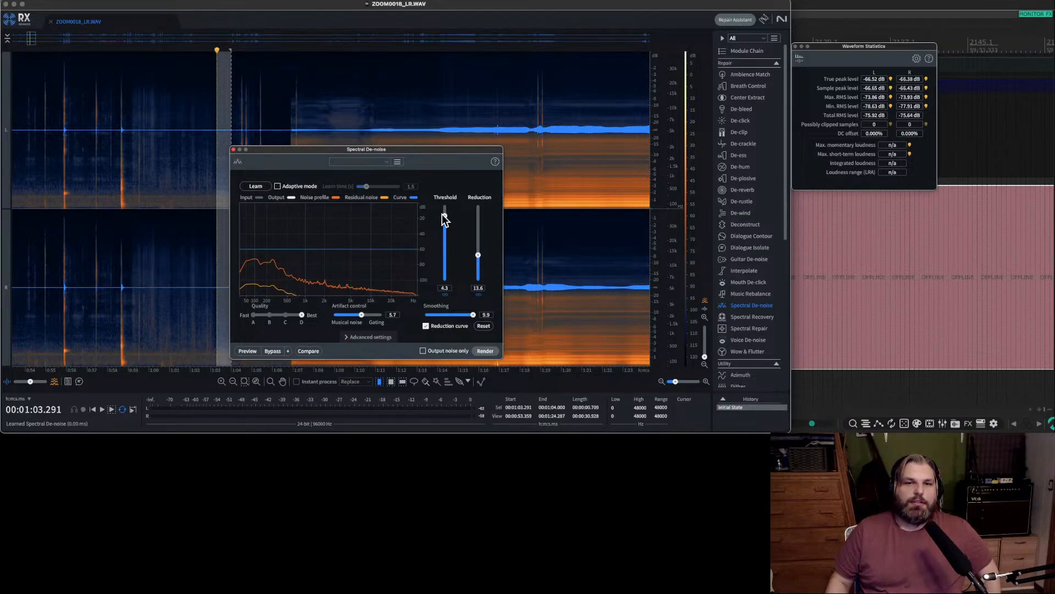
{"action": "left_click_drag", "start_coordinate": [482, 255], "coordinate": [478, 226]}
{"action": "left_click", "coordinate": [169, 171]}
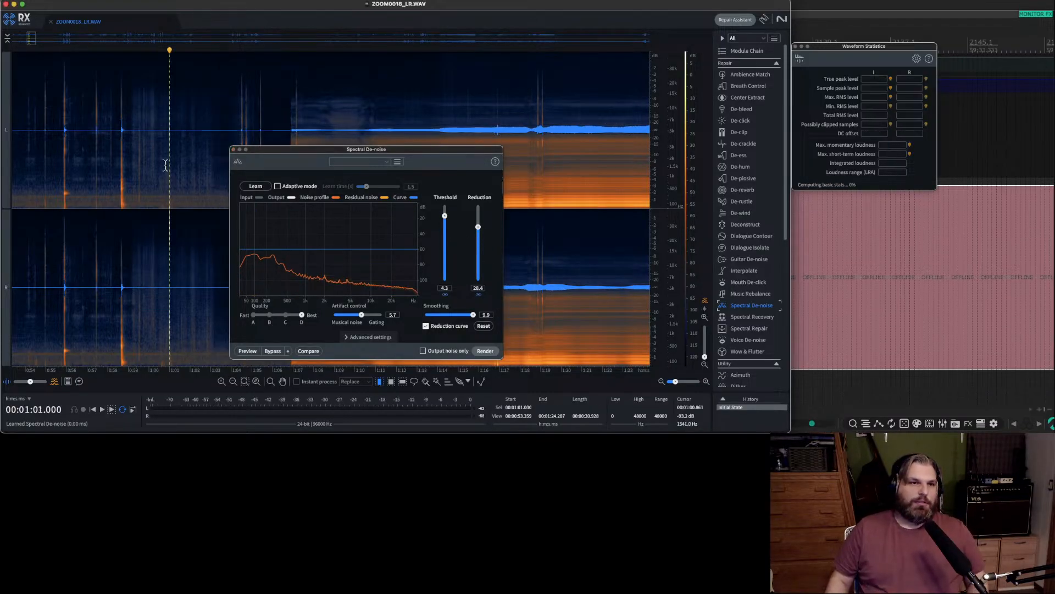
{"action": "key", "text": "super+a"}
{"action": "left_click", "coordinate": [484, 351]}
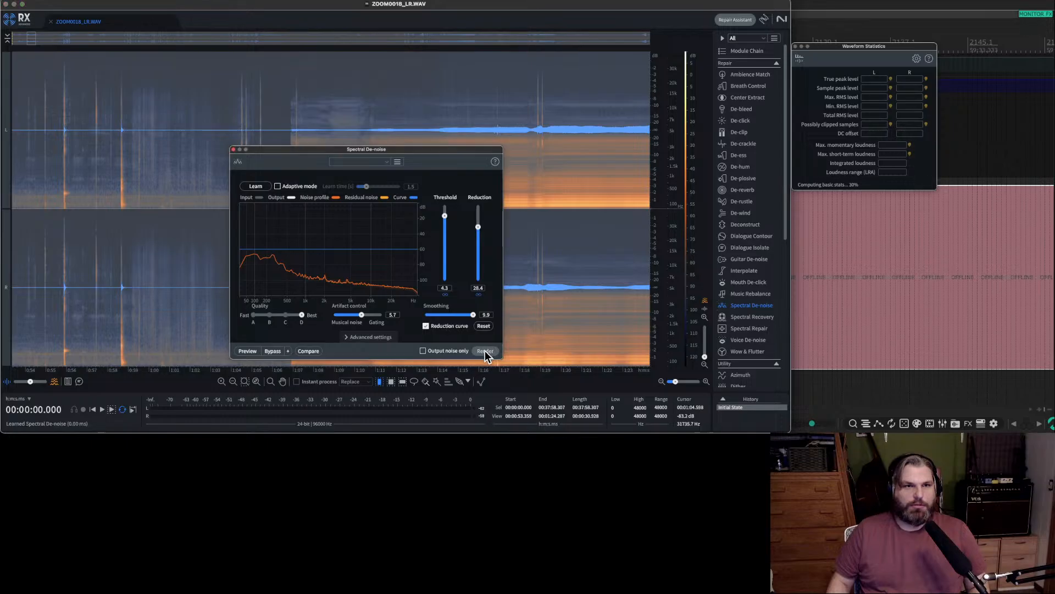
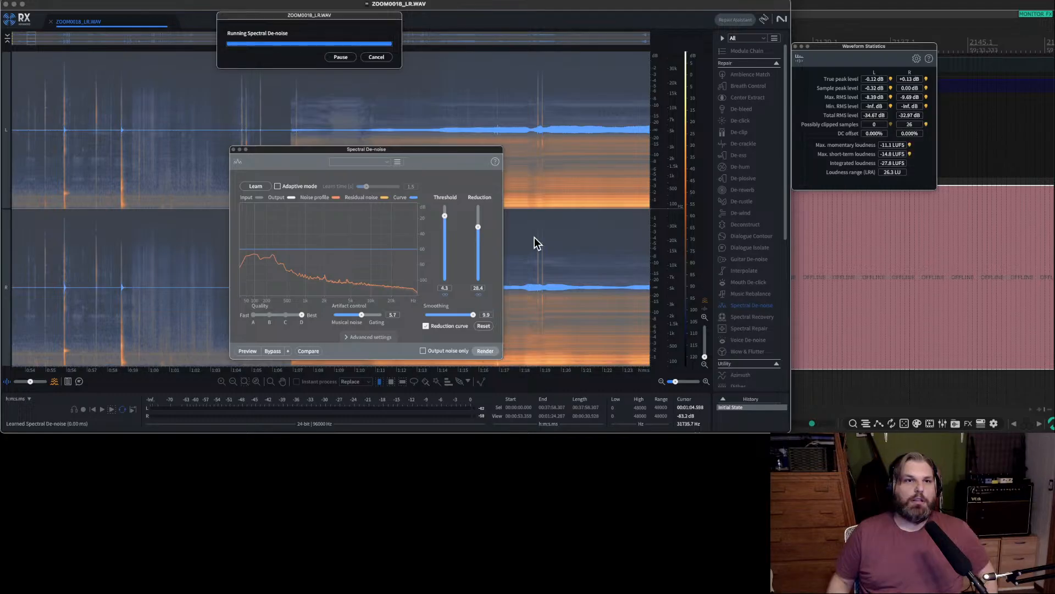
Close the Spectral De-noise window, audition the result from about 1:07, and save and close ZOOM0018_LR.WAV.
{"action": "left_click", "coordinate": [233, 149]}
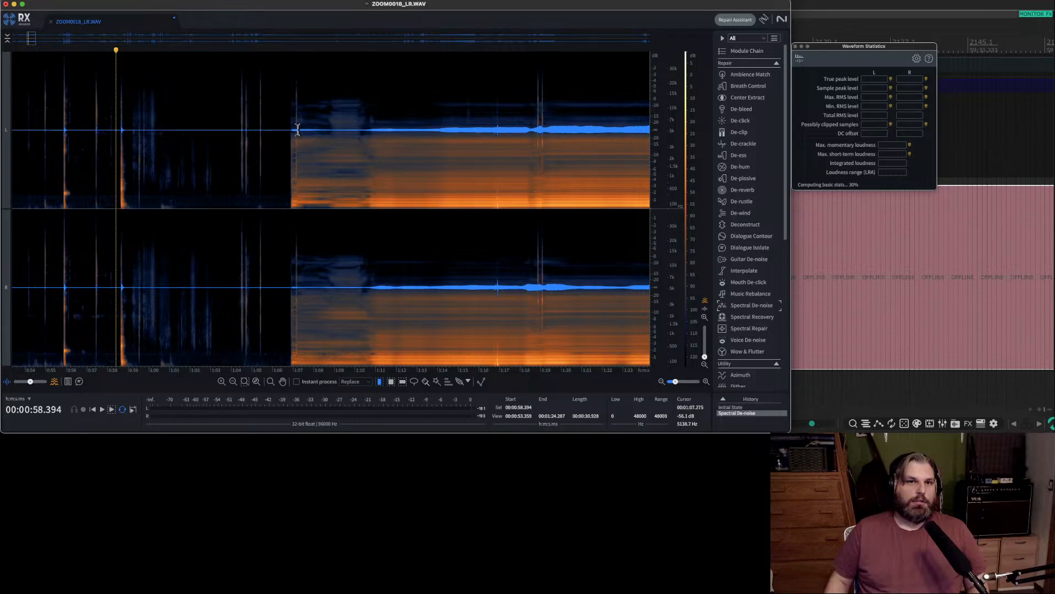
{"action": "left_click", "coordinate": [296, 130]}
{"action": "key", "text": "space"}
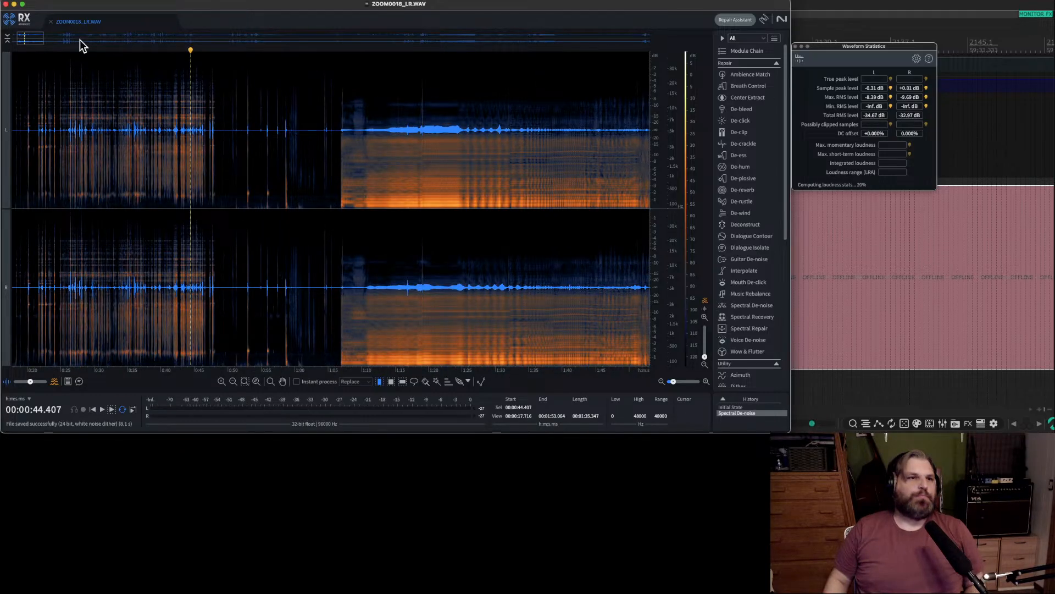
{"action": "left_click", "coordinate": [50, 22]}
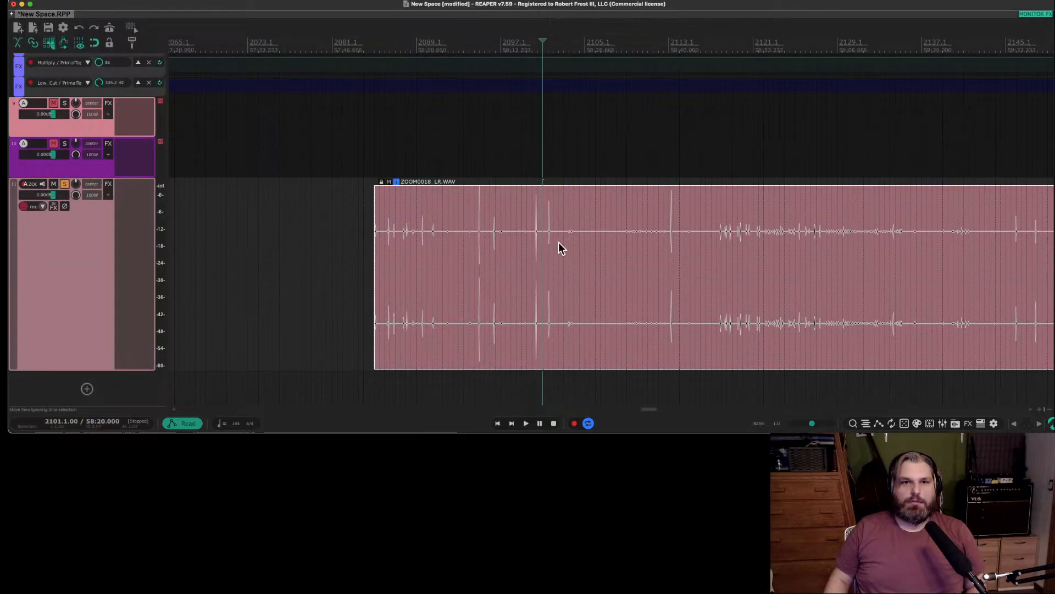
In REAPER, split the ZOOM0018_LR.WAV item at 58:32.500 and move the part before the split onto a new track below.
{"action": "left_click", "coordinate": [622, 235]}
{"action": "key", "text": "s"}
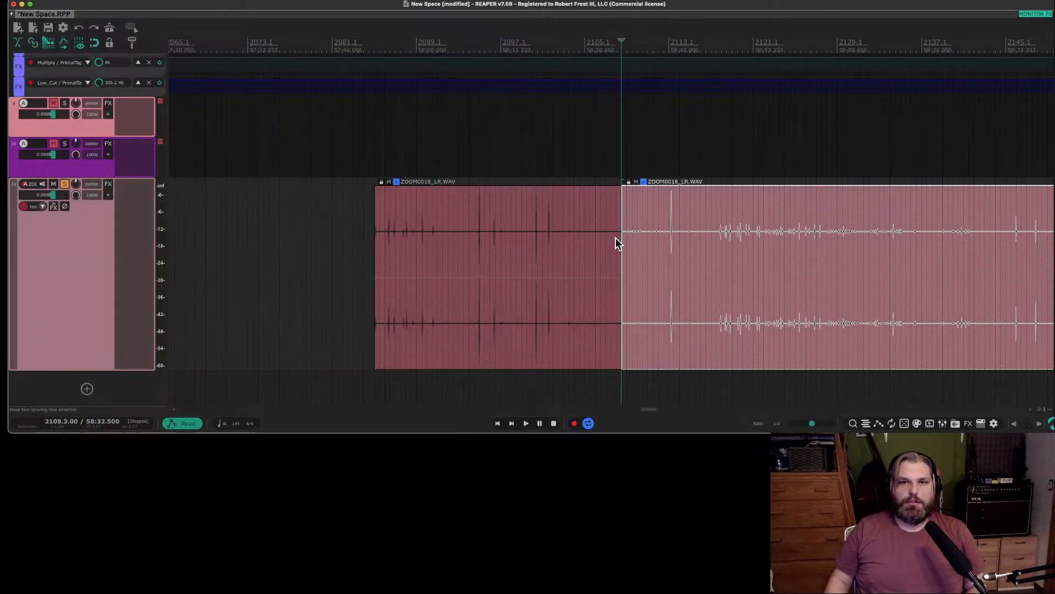
{"action": "left_click_drag", "start_coordinate": [499, 269], "coordinate": [500, 384]}
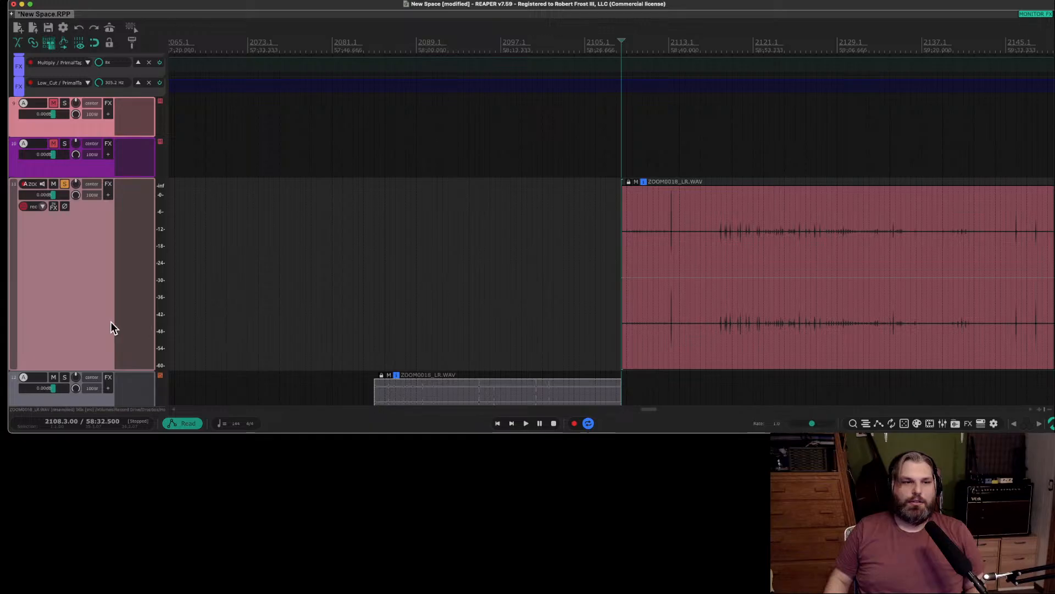
Unsolo the original ZOOM0018 track and solo the new track holding the split-off part.
{"action": "scroll", "coordinate": [110, 322], "scroll_direction": "down", "scroll_amount": 2}
{"action": "left_click", "coordinate": [64, 143]}
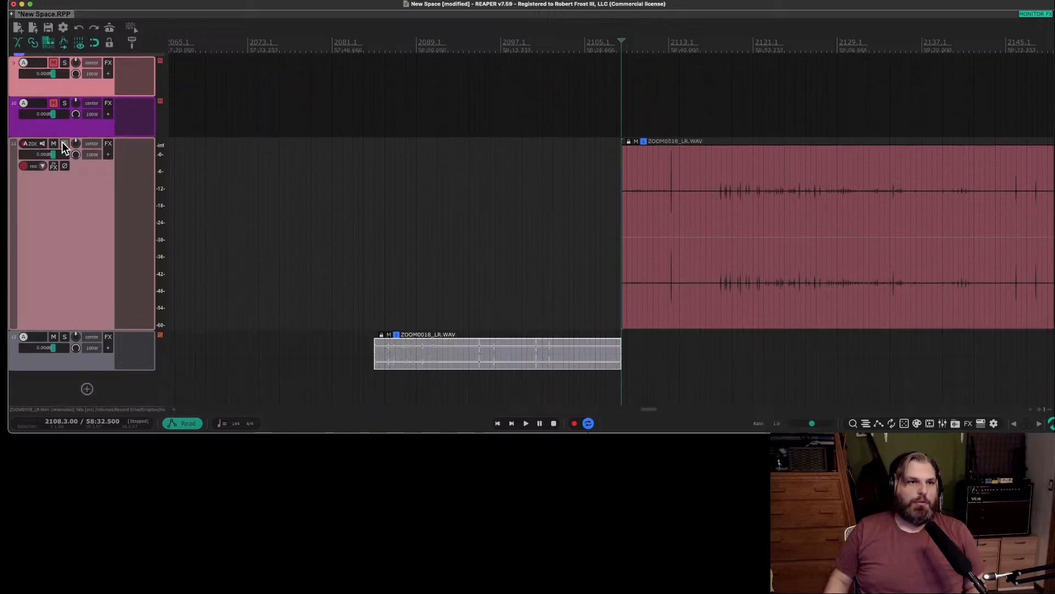
{"action": "left_click", "coordinate": [65, 338]}
Enlarge the height of the new track so the split-off item's waveform is easier to read.
{"action": "scroll", "coordinate": [458, 328], "scroll_direction": "up", "scroll_amount": 8}
{"action": "scroll", "coordinate": [181, 350], "scroll_direction": "down", "scroll_amount": 10}
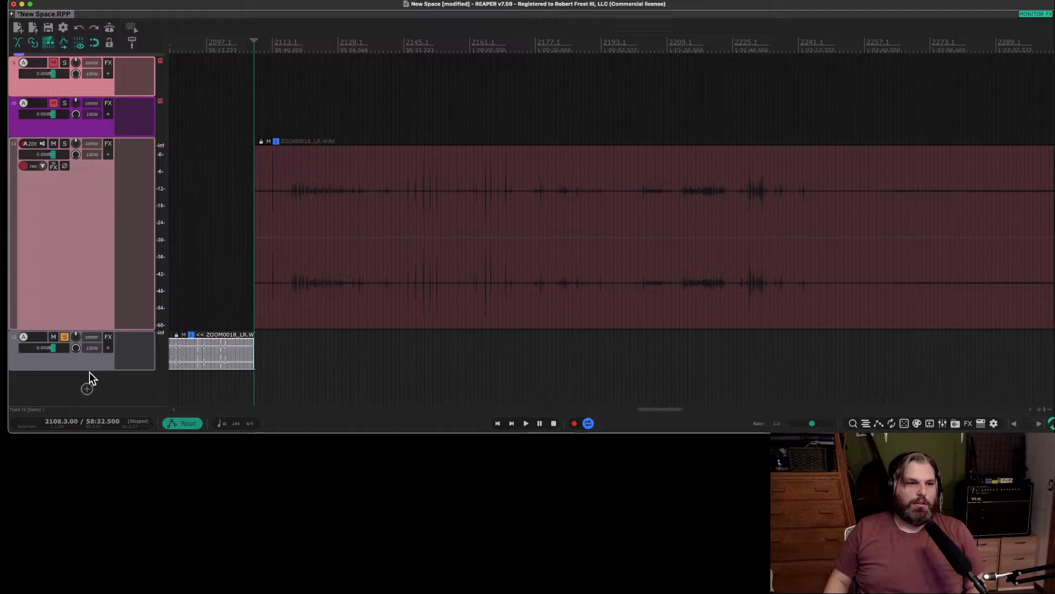
{"action": "left_click_drag", "start_coordinate": [88, 368], "coordinate": [89, 407]}
{"action": "scroll", "coordinate": [280, 342], "scroll_direction": "up", "scroll_amount": 6}
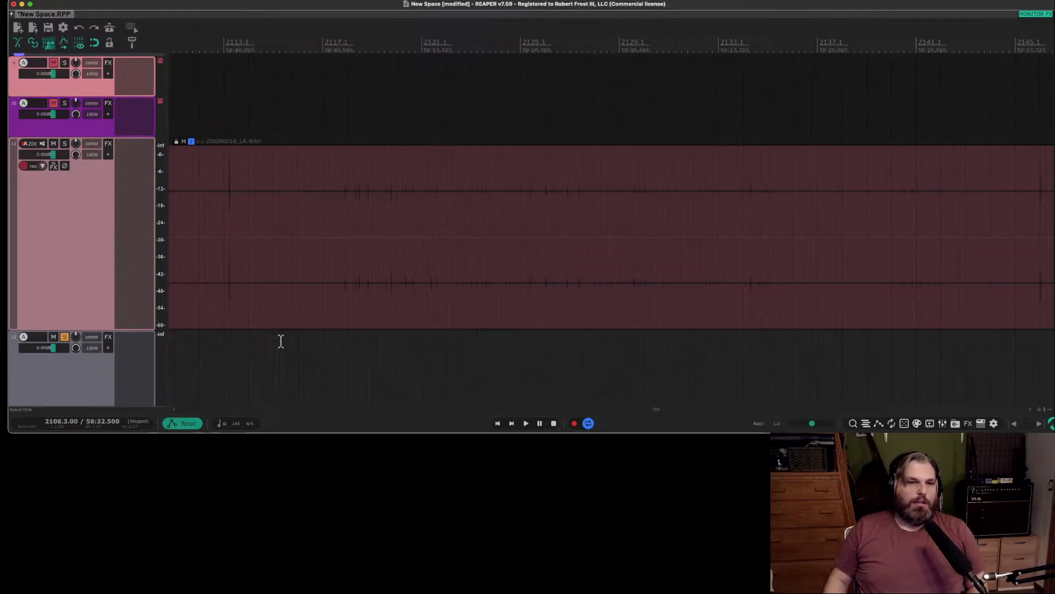
{"action": "scroll", "coordinate": [302, 342], "scroll_direction": "right", "scroll_amount": 1}
{"action": "scroll", "coordinate": [308, 341], "scroll_direction": "left", "scroll_amount": 15}
{"action": "scroll", "coordinate": [308, 341], "scroll_direction": "right", "scroll_amount": 10}
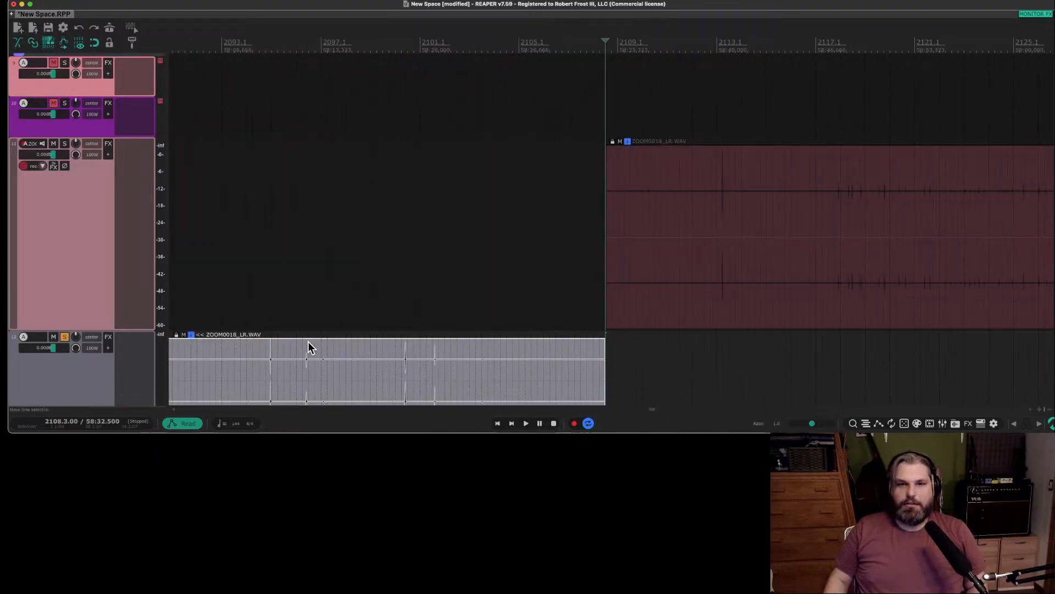
{"action": "scroll", "coordinate": [230, 339], "scroll_direction": "up", "scroll_amount": 1}
{"action": "scroll", "coordinate": [230, 338], "scroll_direction": "down", "scroll_amount": 6}
{"action": "scroll", "coordinate": [230, 339], "scroll_direction": "up", "scroll_amount": 2}
{"action": "scroll", "coordinate": [98, 369], "scroll_direction": "down", "scroll_amount": 3}
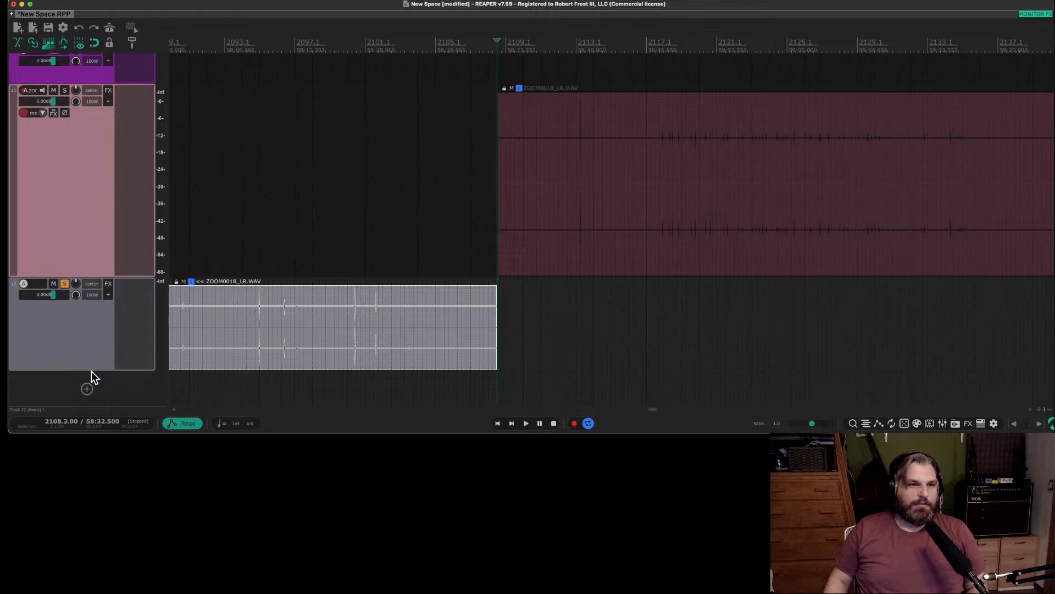
{"action": "left_click_drag", "start_coordinate": [93, 370], "coordinate": [96, 431]}
{"action": "scroll", "coordinate": [106, 339], "scroll_direction": "down", "scroll_amount": 3}
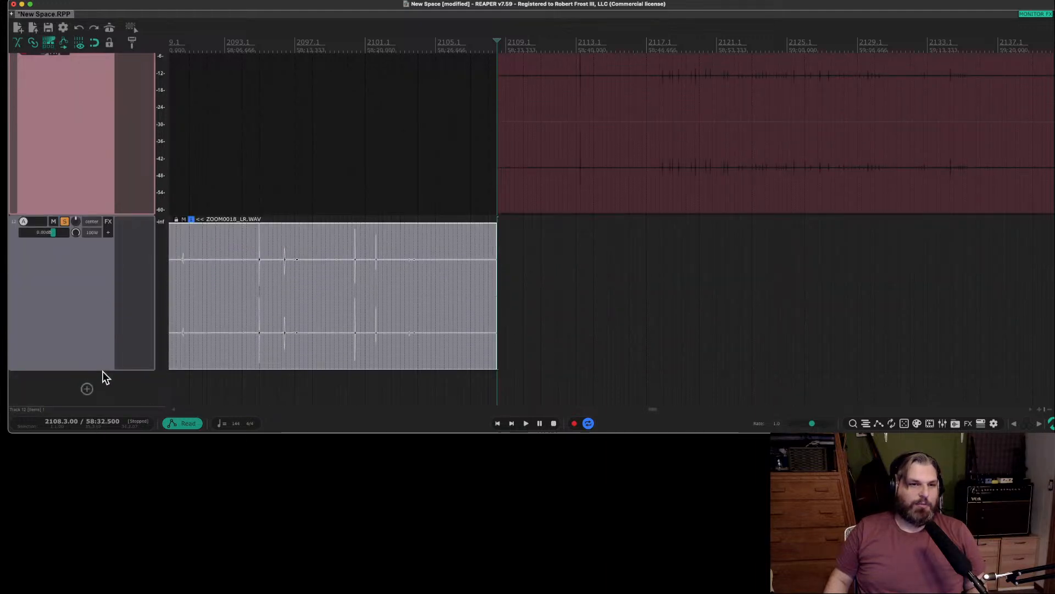
{"action": "left_click_drag", "start_coordinate": [103, 370], "coordinate": [104, 393]}
Audition the small sound near the start of the split-off item, playing from 57:57.916.
{"action": "scroll", "coordinate": [186, 344], "scroll_direction": "up", "scroll_amount": 8}
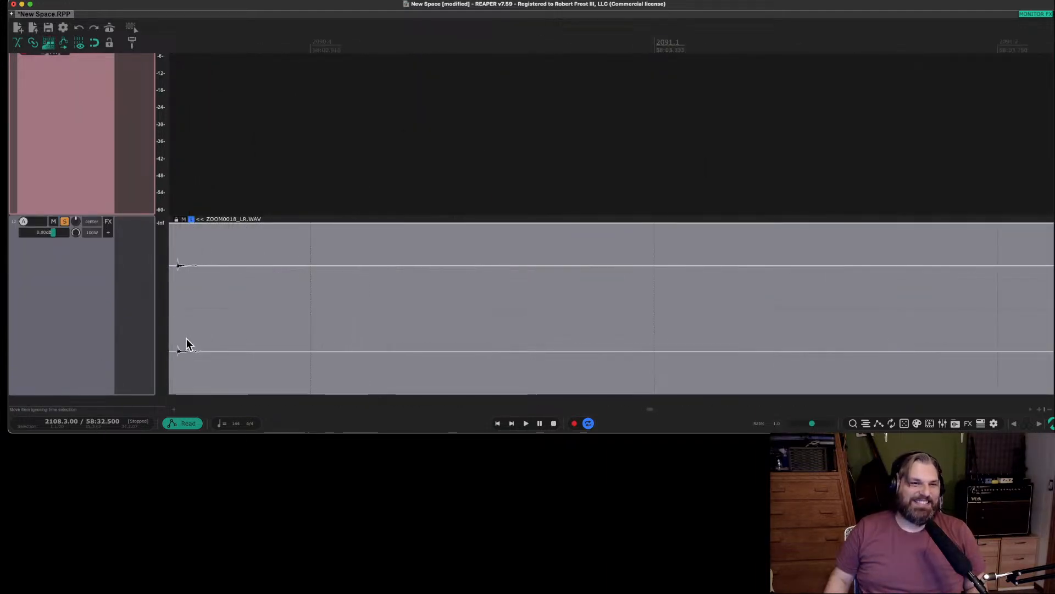
{"action": "scroll", "coordinate": [217, 335], "scroll_direction": "up", "scroll_amount": 5}
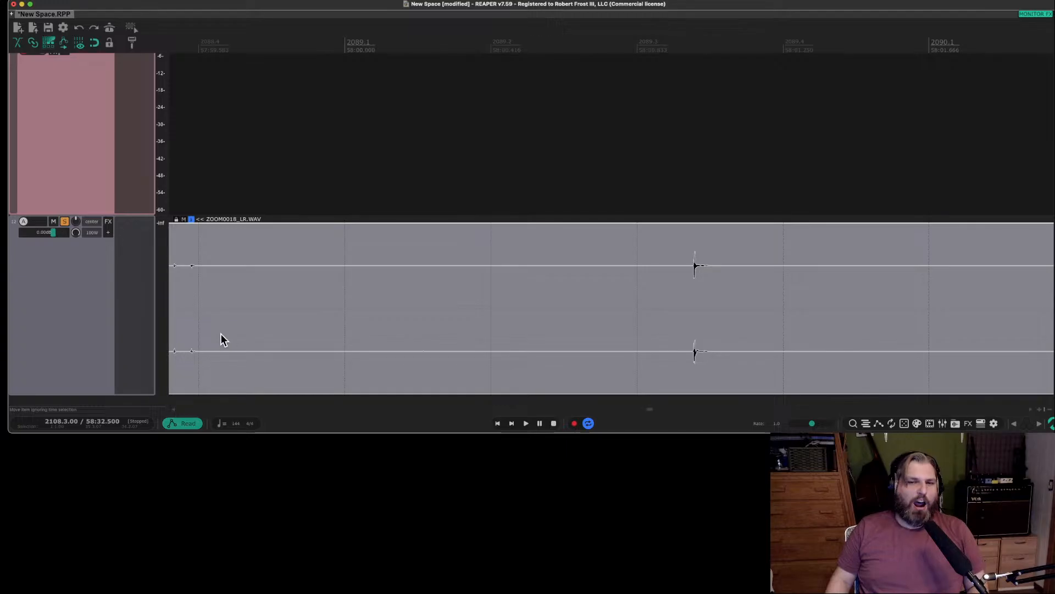
{"action": "scroll", "coordinate": [282, 332], "scroll_direction": "down", "scroll_amount": 8}
{"action": "left_click", "coordinate": [223, 276]}
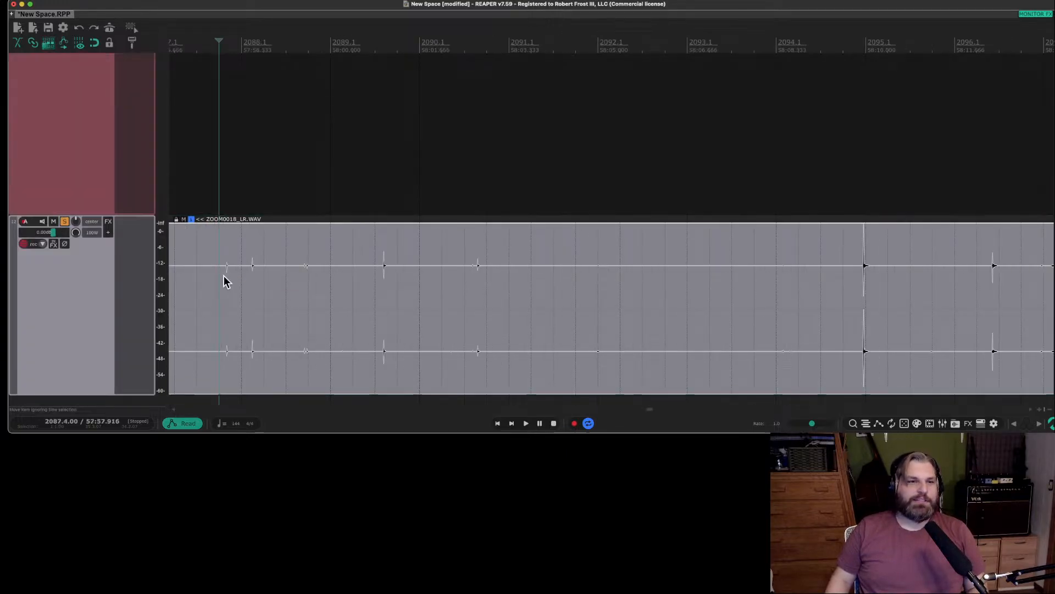
{"action": "key", "text": "space"}
{"action": "key", "text": "space"}
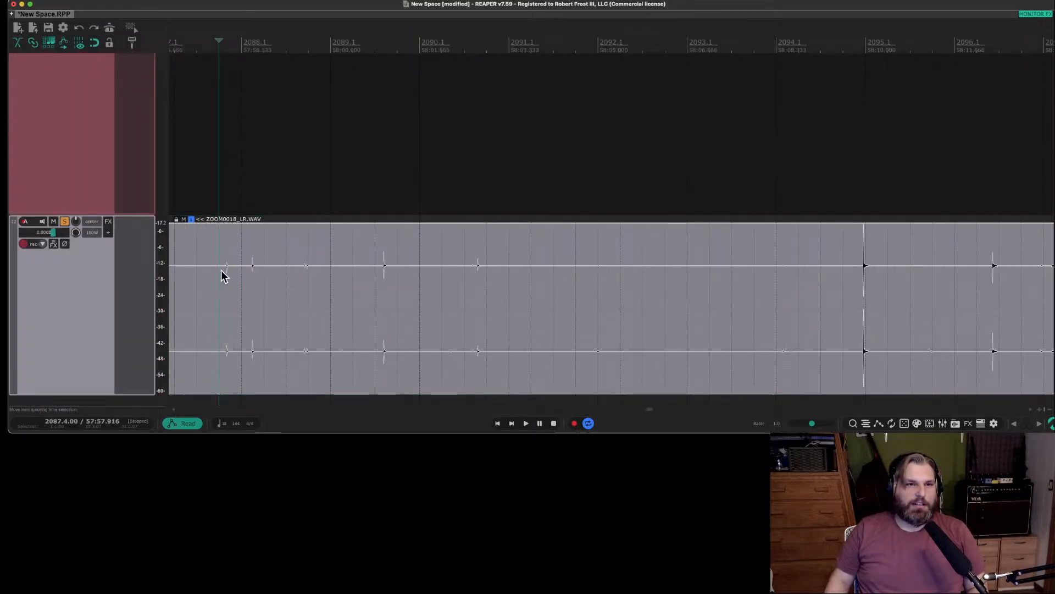
Split the item just before the sounds at 57:58.059 and 57:58.526, and ripple-delete the part before the first split.
{"action": "scroll", "coordinate": [222, 270], "scroll_direction": "up", "scroll_amount": 10}
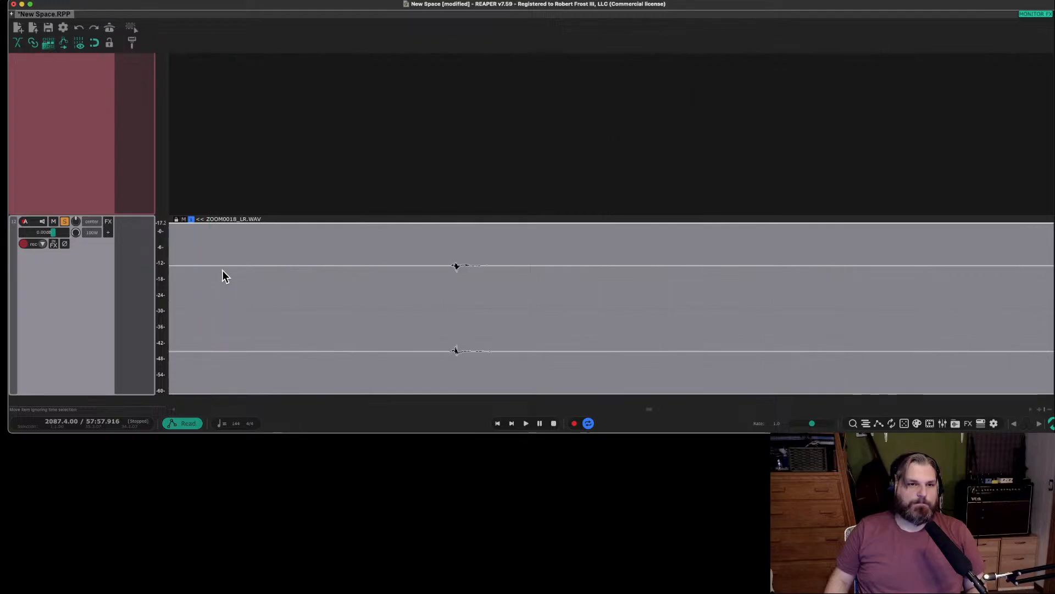
{"action": "left_click", "coordinate": [447, 265]}
{"action": "key", "text": "s"}
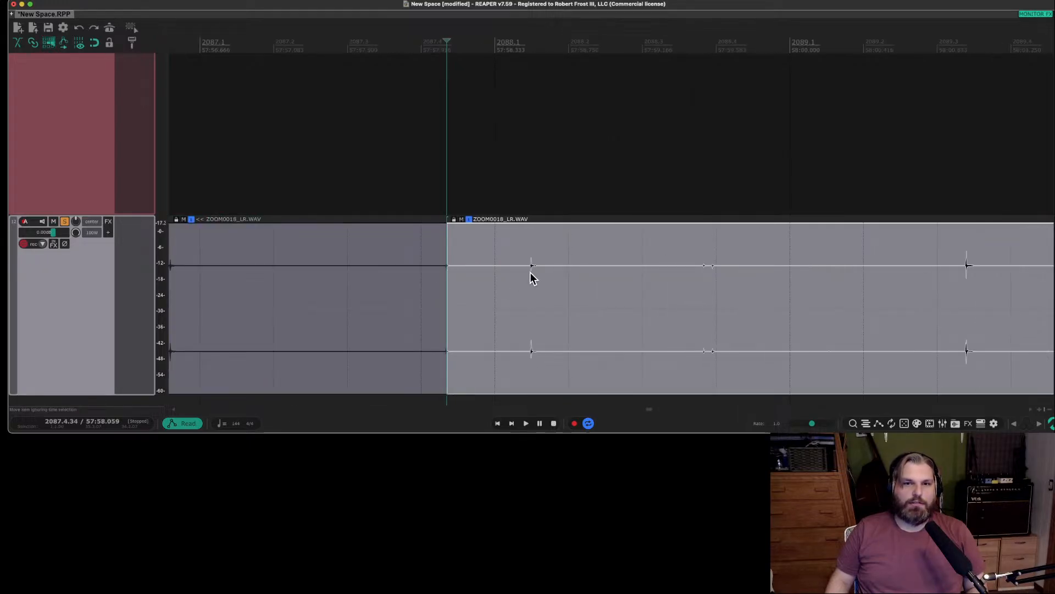
{"action": "left_click", "coordinate": [529, 265]}
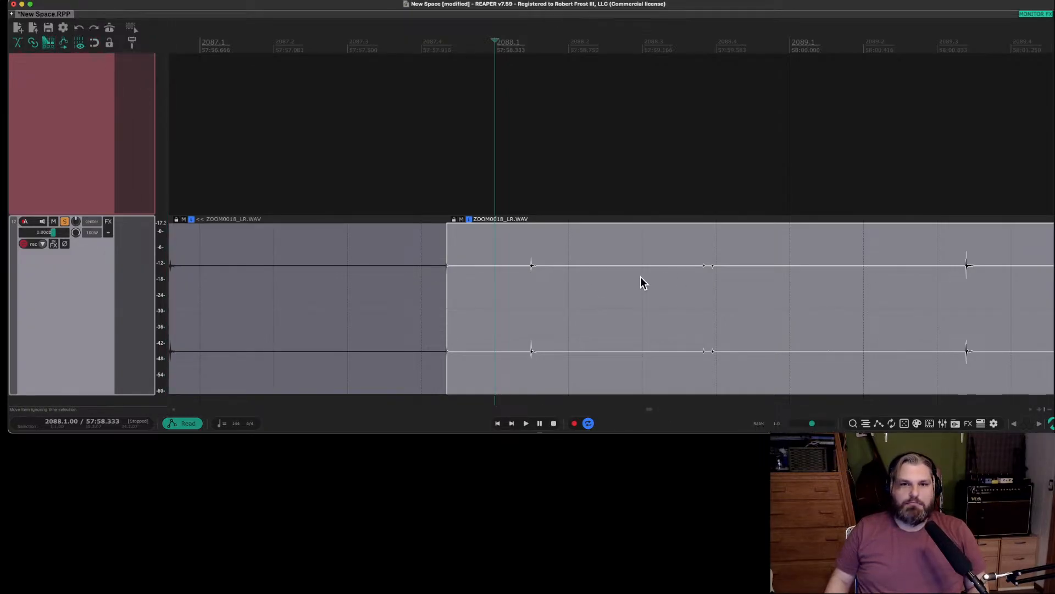
{"action": "left_click", "coordinate": [530, 267]}
{"action": "key", "text": "s"}
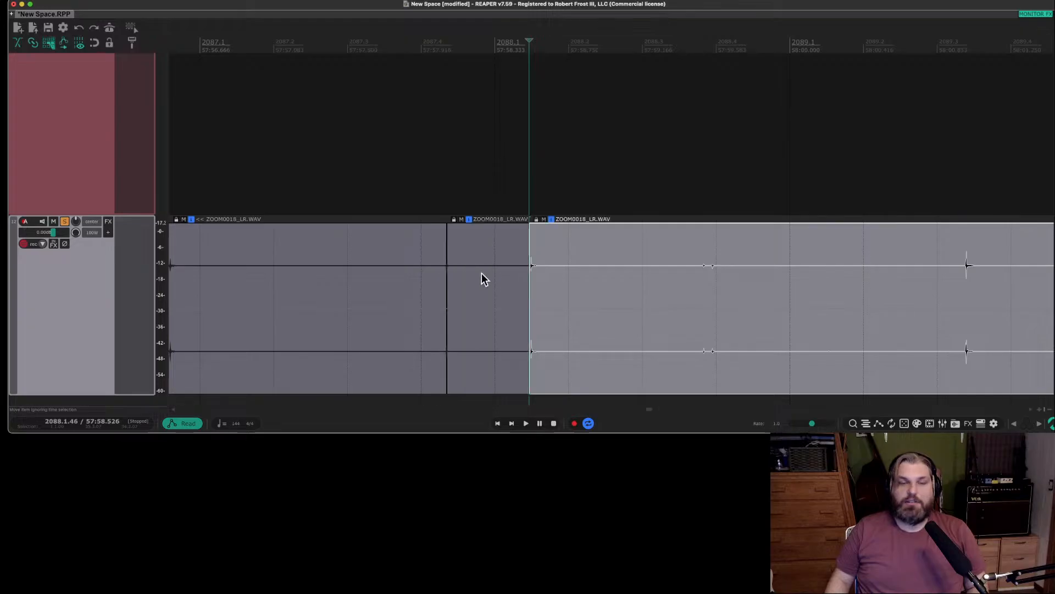
{"action": "left_click", "coordinate": [405, 273]}
{"action": "key", "text": "Delete"}
Split the recording just before the next two sounds, at 57:54.768 and 57:56.259.
{"action": "scroll", "coordinate": [385, 279], "scroll_direction": "down", "scroll_amount": 1}
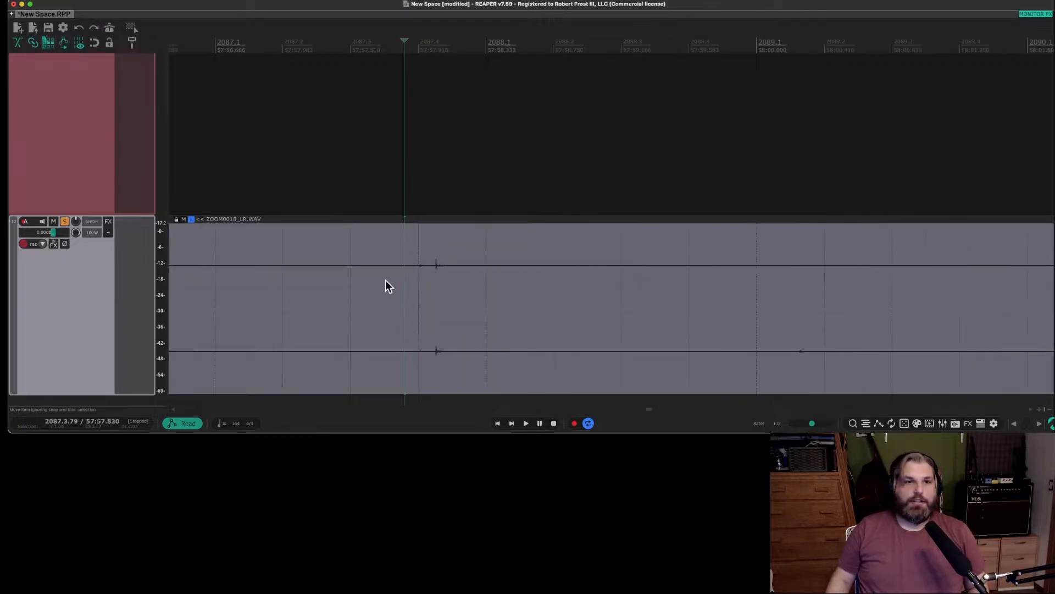
{"action": "scroll", "coordinate": [387, 280], "scroll_direction": "right", "scroll_amount": 10}
{"action": "scroll", "coordinate": [387, 280], "scroll_direction": "left", "scroll_amount": 15}
{"action": "scroll", "coordinate": [387, 282], "scroll_direction": "right", "scroll_amount": 3}
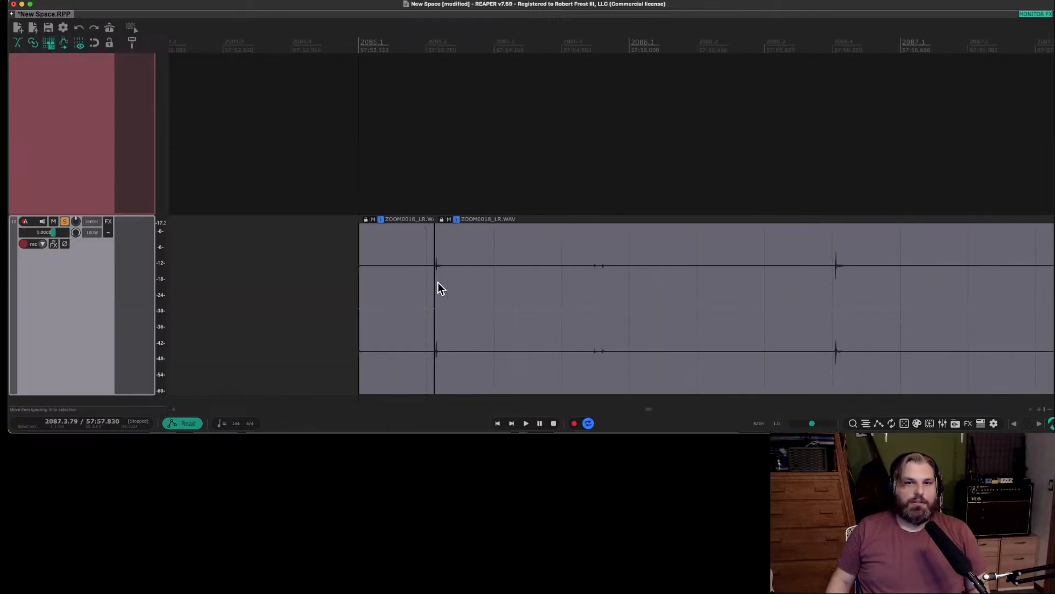
{"action": "left_click", "coordinate": [591, 266]}
{"action": "key", "text": "s"}
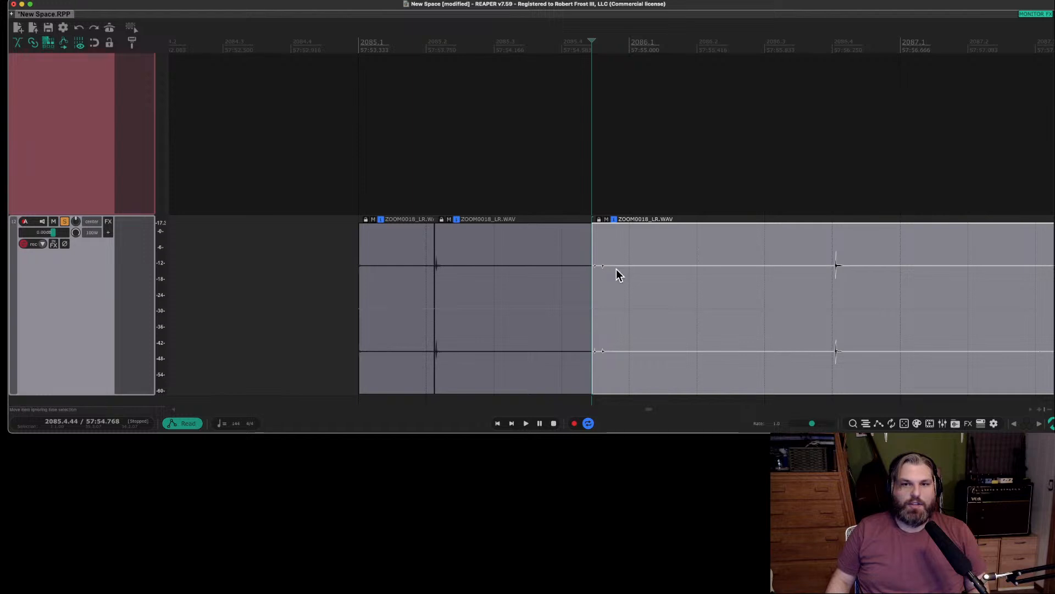
{"action": "left_click", "coordinate": [834, 269]}
{"action": "key", "text": "s"}
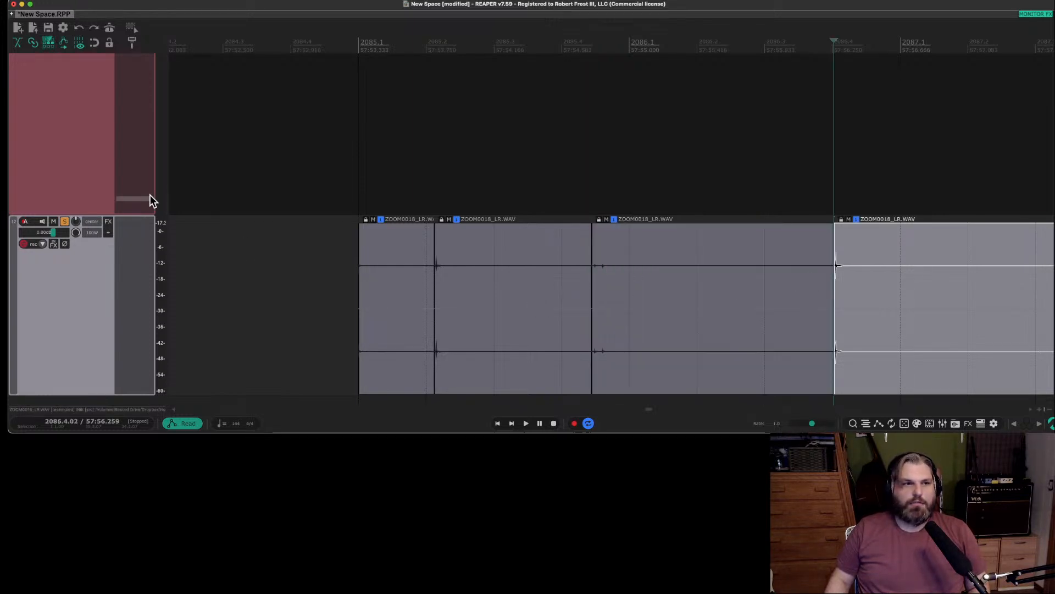
With ripple editing turned off, trim the silent tail after the first sharp sound and delete the short item before it.
{"action": "left_click", "coordinate": [52, 45]}
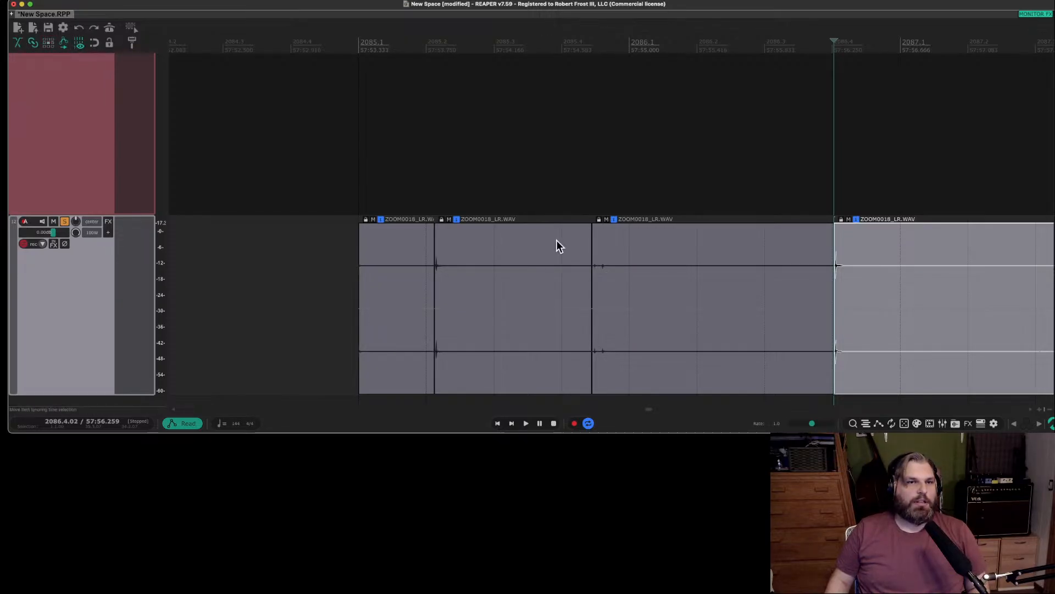
{"action": "left_click_drag", "start_coordinate": [589, 264], "coordinate": [478, 276]}
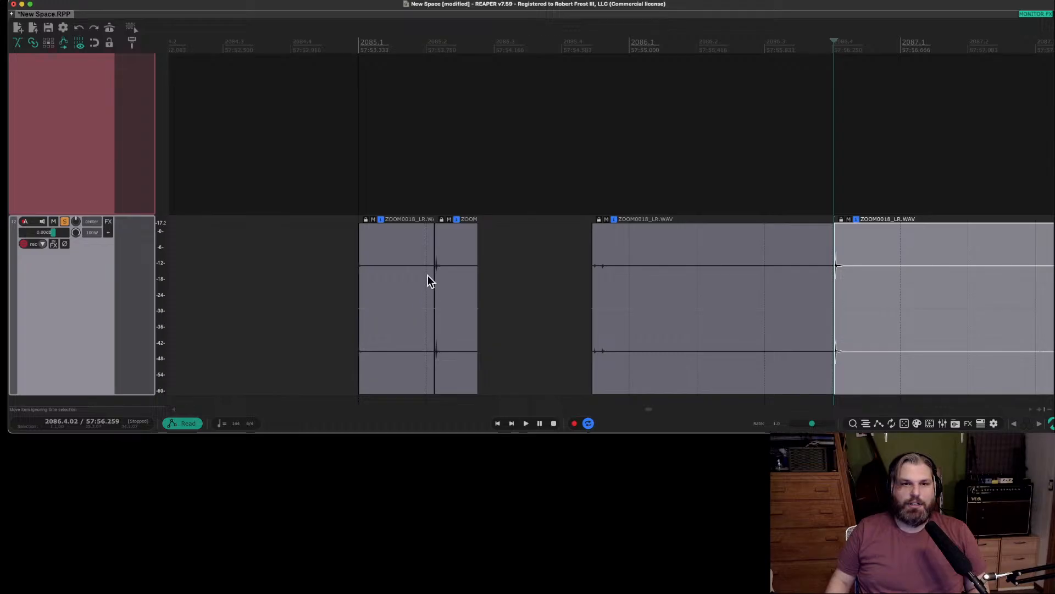
{"action": "left_click", "coordinate": [406, 285]}
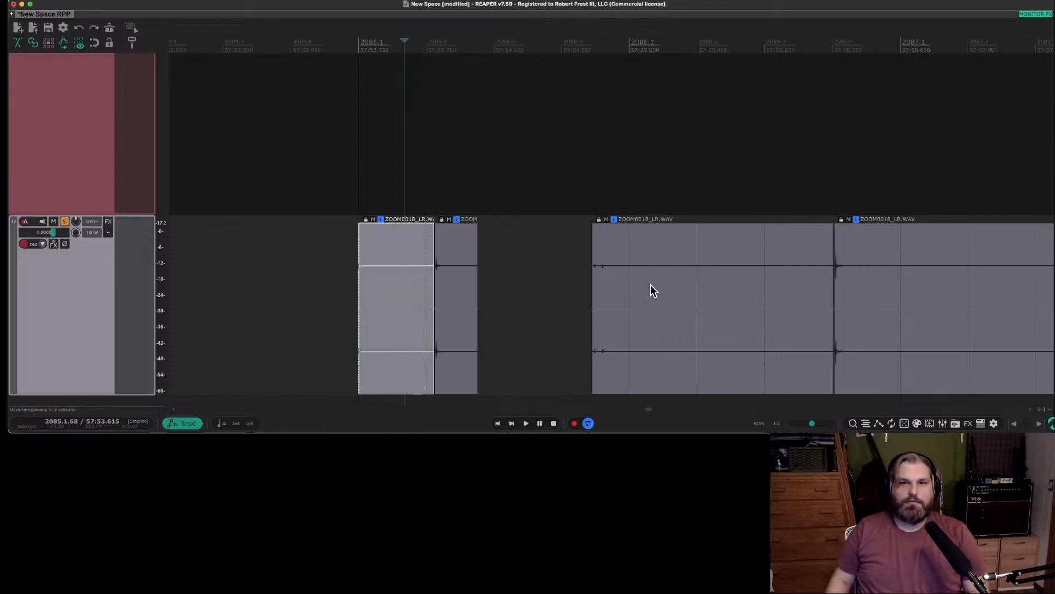
Move the second sound's item closer to the first and trim off its silent tail.
{"action": "left_click_drag", "start_coordinate": [652, 290], "coordinate": [581, 299]}
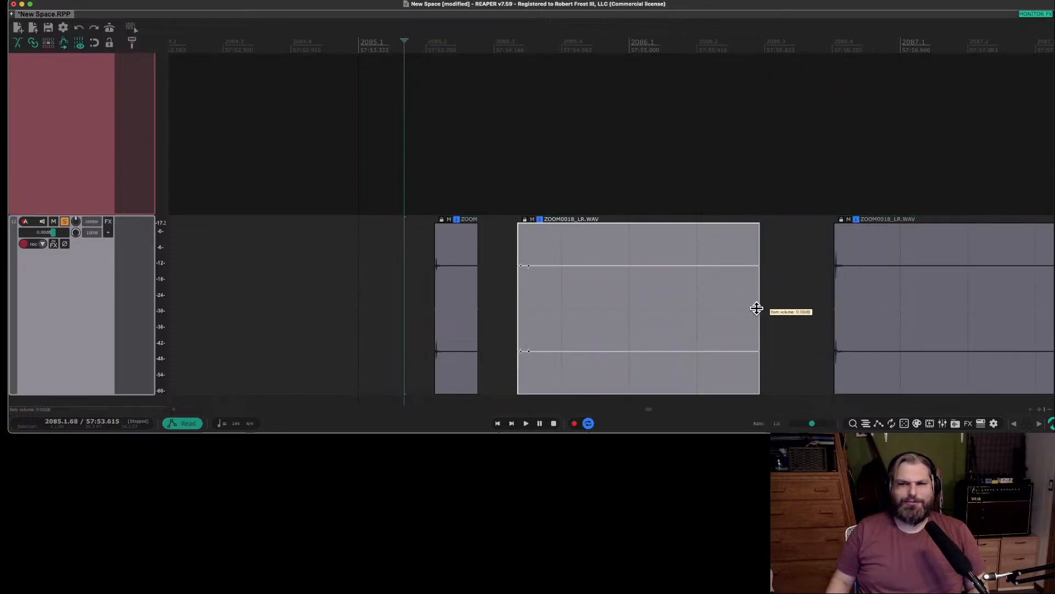
{"action": "left_click_drag", "start_coordinate": [758, 305], "coordinate": [580, 311]}
Move the third sound's item closer to the second, split it at 57:56.921 and trim its silent tail.
{"action": "scroll", "coordinate": [830, 315], "scroll_direction": "left", "scroll_amount": 3}
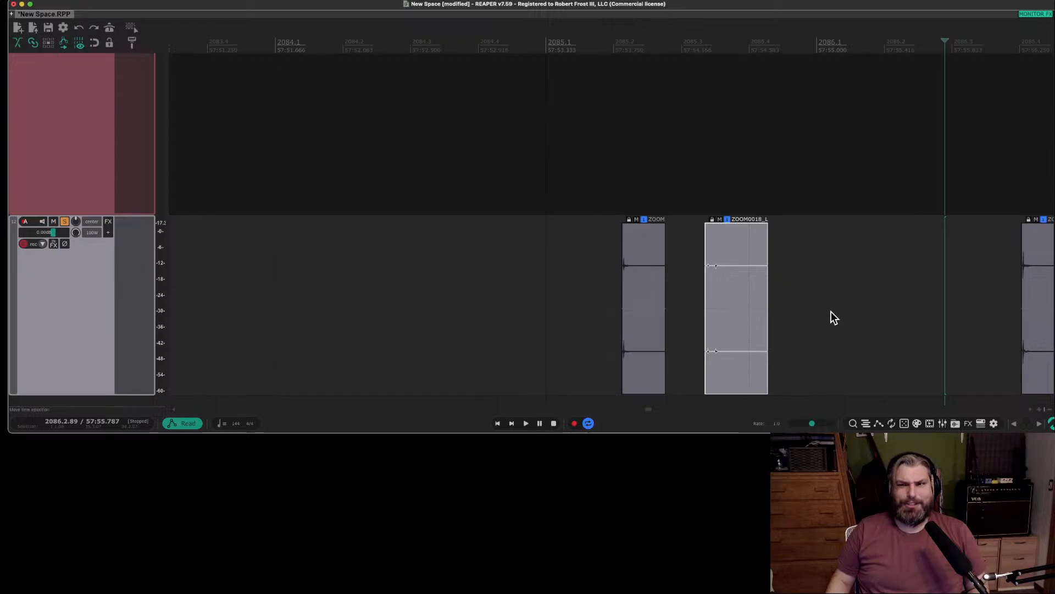
{"action": "scroll", "coordinate": [813, 309], "scroll_direction": "right", "scroll_amount": 10}
{"action": "scroll", "coordinate": [715, 311], "scroll_direction": "left", "scroll_amount": 1}
{"action": "scroll", "coordinate": [676, 319], "scroll_direction": "left", "scroll_amount": 3}
{"action": "left_click_drag", "start_coordinate": [729, 325], "coordinate": [572, 326]}
{"action": "left_click", "coordinate": [730, 273]}
{"action": "key", "text": "s"}
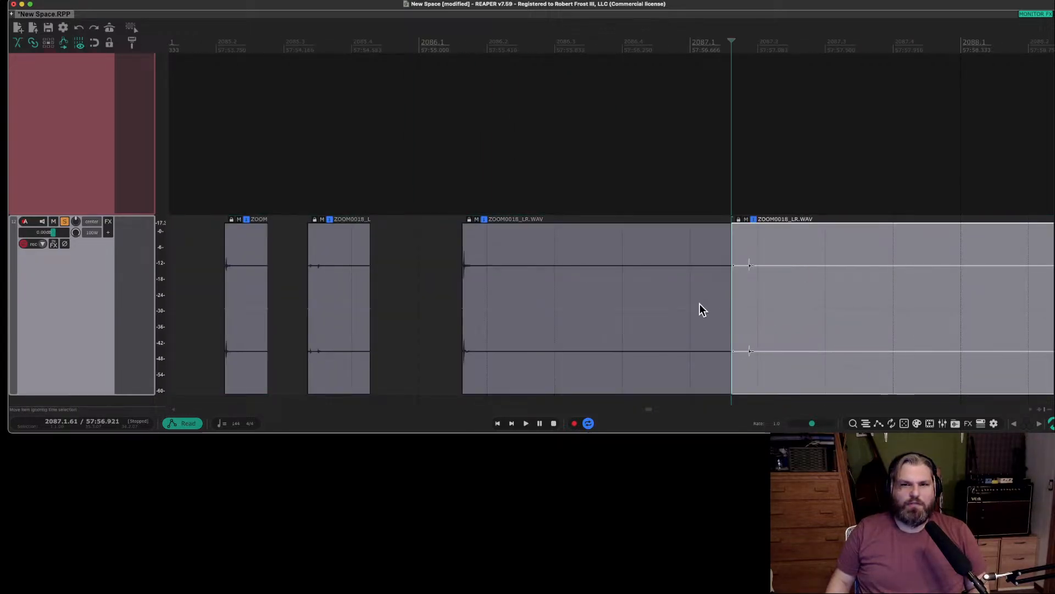
{"action": "left_click_drag", "start_coordinate": [700, 306], "coordinate": [461, 305]}
Move the remaining recording closer to the third sound, split it at 57:55.863 and delete the lead-in before the fourth sound.
{"action": "left_click_drag", "start_coordinate": [812, 309], "coordinate": [563, 302]}
{"action": "left_click", "coordinate": [567, 284]}
{"action": "key", "text": "s"}
{"action": "left_click", "coordinate": [560, 294]}
{"action": "key", "text": "Delete"}
Split the recording just after the fourth sound, at 57:55.931.
{"action": "scroll", "coordinate": [579, 299], "scroll_direction": "down", "scroll_amount": 1}
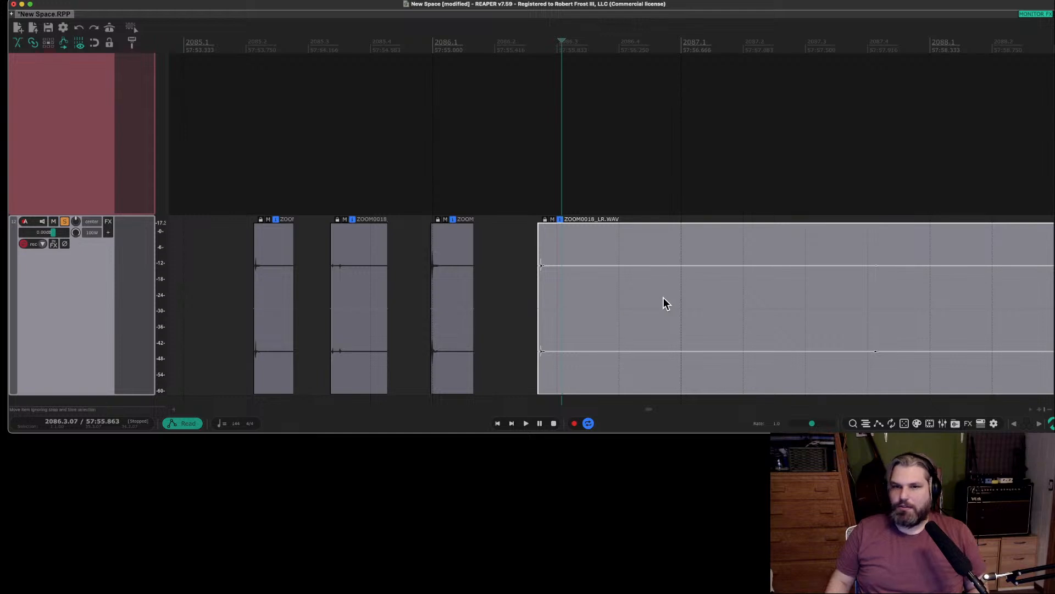
{"action": "scroll", "coordinate": [664, 298], "scroll_direction": "left", "scroll_amount": 2}
{"action": "scroll", "coordinate": [663, 298], "scroll_direction": "left", "scroll_amount": 2}
{"action": "scroll", "coordinate": [663, 298], "scroll_direction": "right", "scroll_amount": 2}
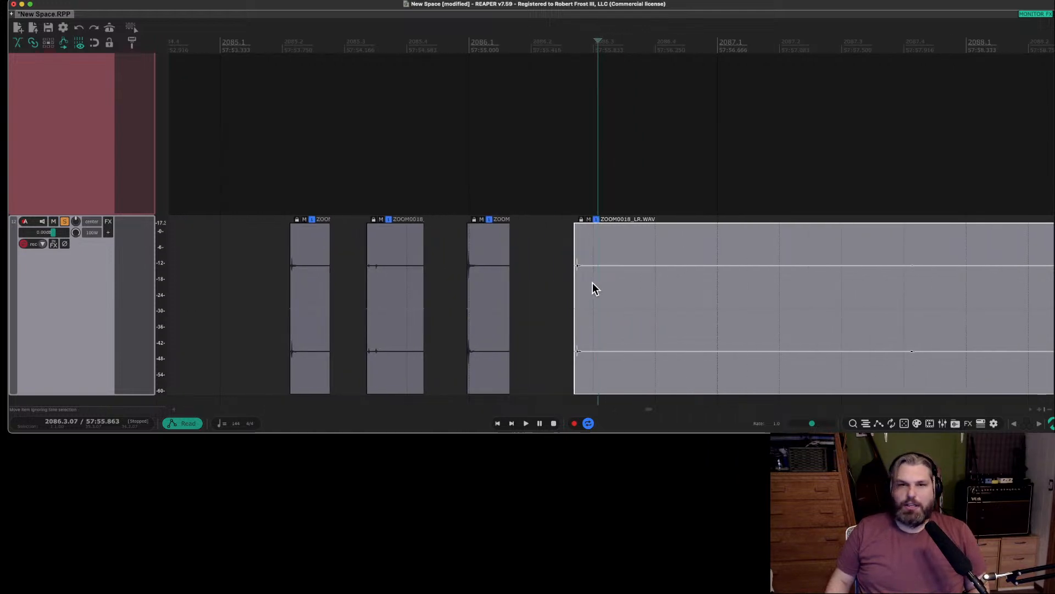
{"action": "left_click", "coordinate": [607, 283]}
{"action": "key", "text": "s"}
Move the remaining recording further along the timeline to leave a gap after the fourth sound's item.
{"action": "scroll", "coordinate": [616, 285], "scroll_direction": "left", "scroll_amount": 5}
{"action": "scroll", "coordinate": [620, 286], "scroll_direction": "right", "scroll_amount": 6}
{"action": "scroll", "coordinate": [620, 286], "scroll_direction": "left", "scroll_amount": 2}
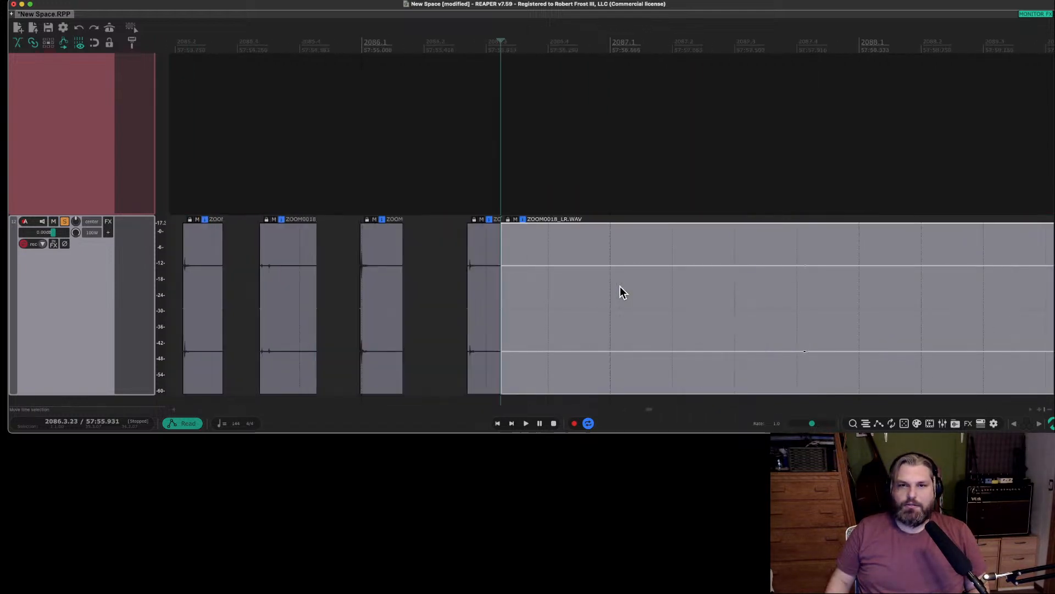
{"action": "scroll", "coordinate": [620, 286], "scroll_direction": "right", "scroll_amount": 1}
{"action": "scroll", "coordinate": [620, 286], "scroll_direction": "down", "scroll_amount": 2}
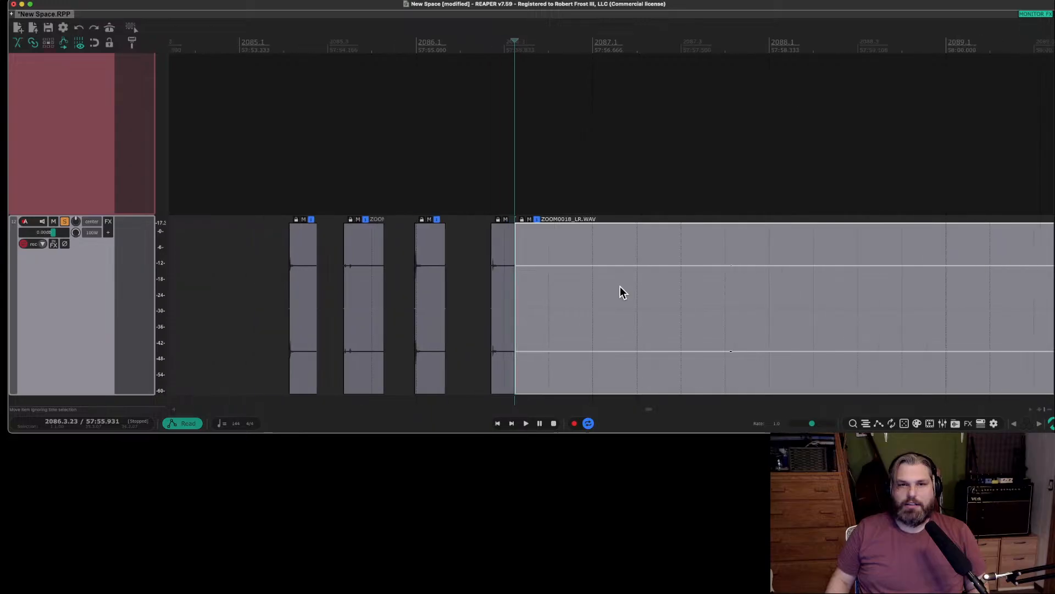
{"action": "scroll", "coordinate": [650, 288], "scroll_direction": "down", "scroll_amount": 2}
{"action": "left_click_drag", "start_coordinate": [646, 295], "coordinate": [689, 306]}
{"action": "key", "text": "super+z"}
{"action": "left_click_drag", "start_coordinate": [631, 337], "coordinate": [681, 336]}
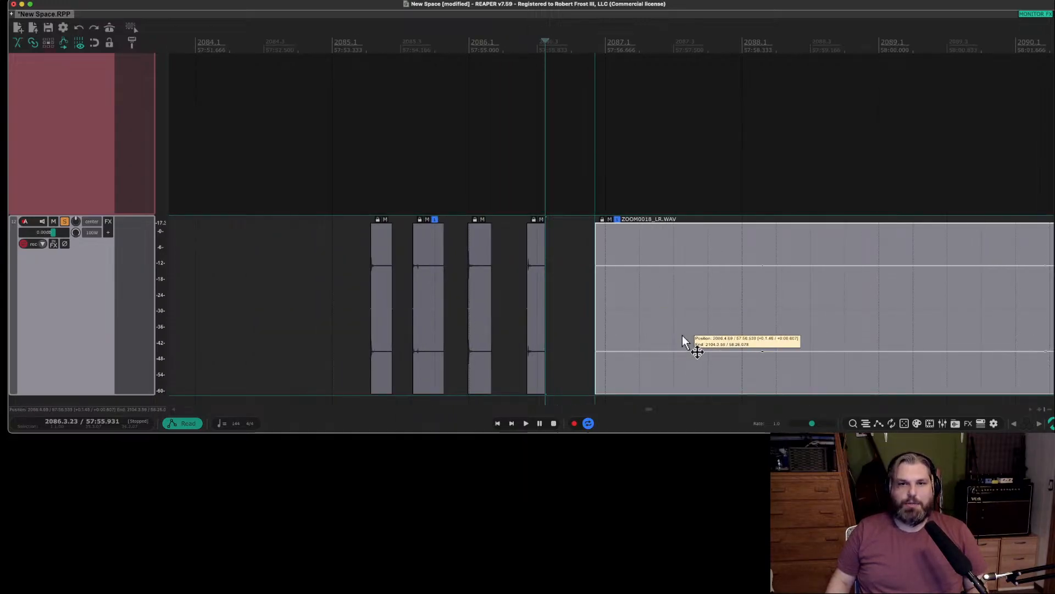
Trim the silent lead-in of the first sound's item so it starts just before the transient.
{"action": "left_click", "coordinate": [369, 286]}
{"action": "scroll", "coordinate": [370, 286], "scroll_direction": "up", "scroll_amount": 10}
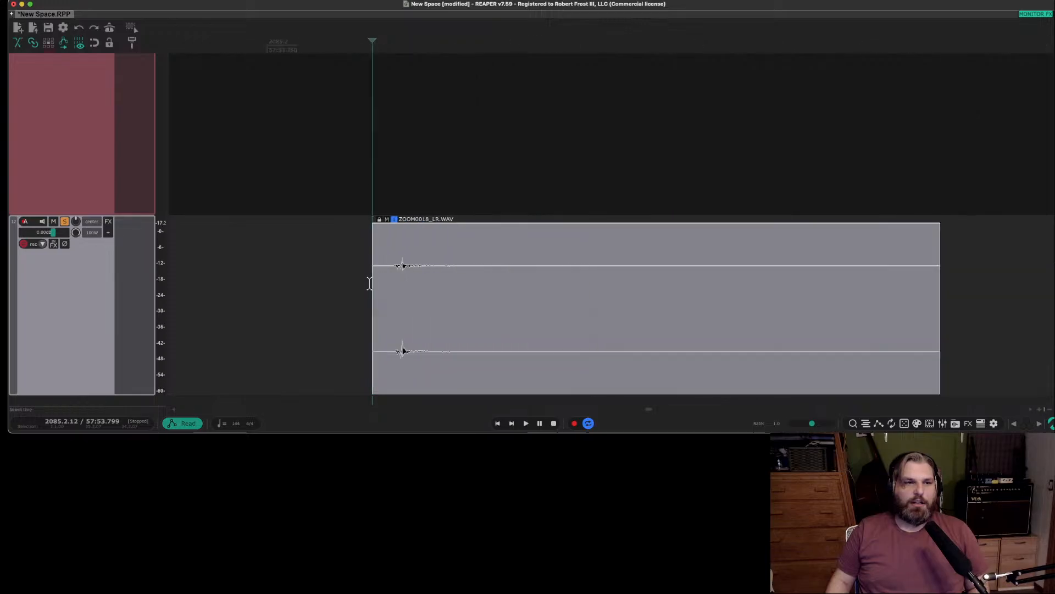
{"action": "scroll", "coordinate": [384, 287], "scroll_direction": "down", "scroll_amount": 3}
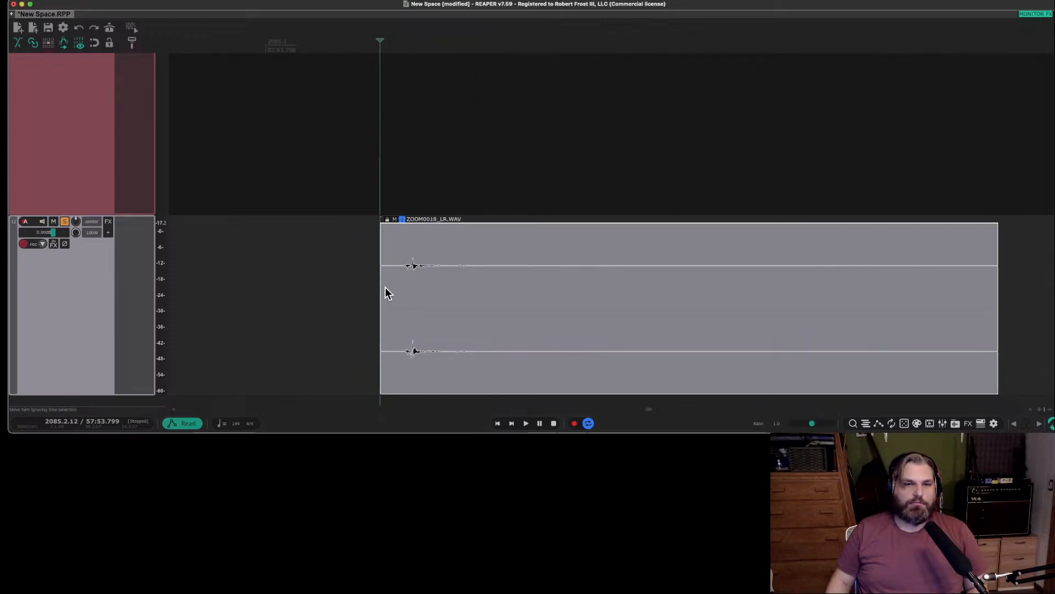
{"action": "left_click_drag", "start_coordinate": [380, 294], "coordinate": [400, 296]}
{"action": "left_click", "coordinate": [387, 283]}
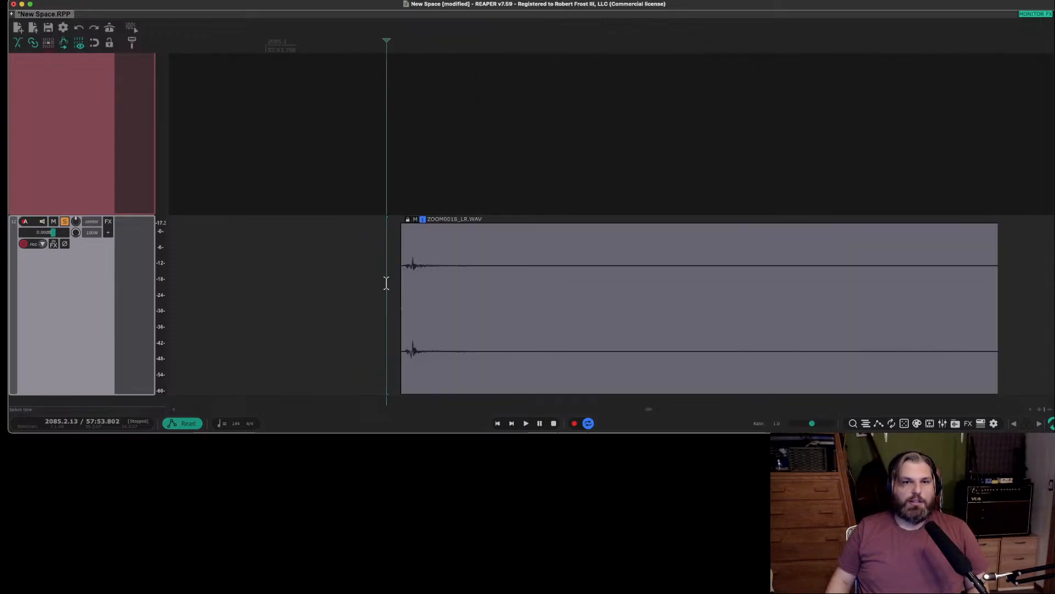
Shorten the first sound's item and add a curved fade-out over its tail.
{"action": "scroll", "coordinate": [388, 282], "scroll_direction": "down", "scroll_amount": 3}
{"action": "scroll", "coordinate": [388, 282], "scroll_direction": "up", "scroll_amount": 1}
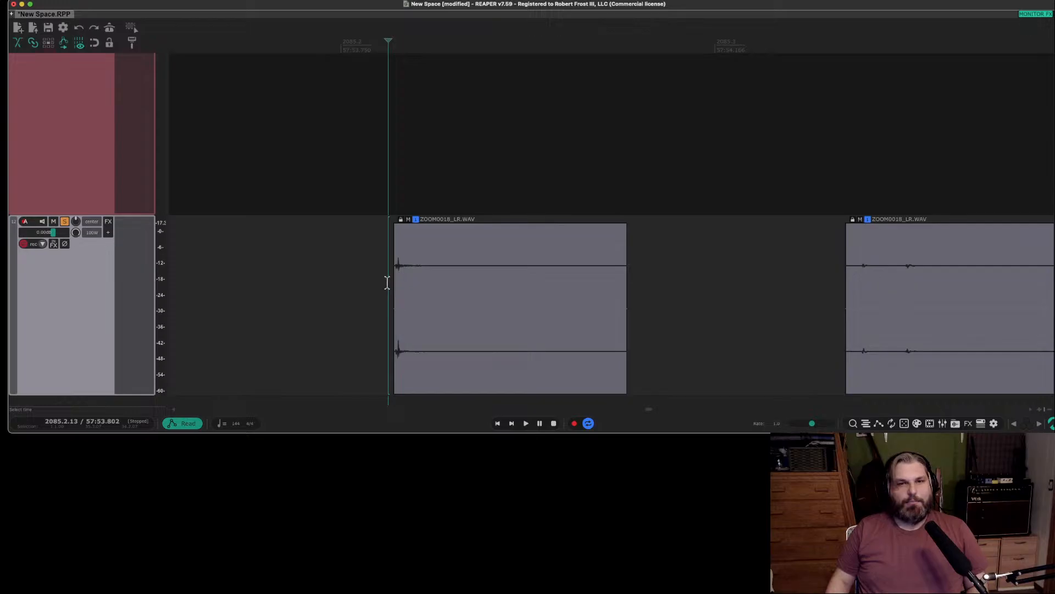
{"action": "left_click_drag", "start_coordinate": [625, 250], "coordinate": [425, 235]}
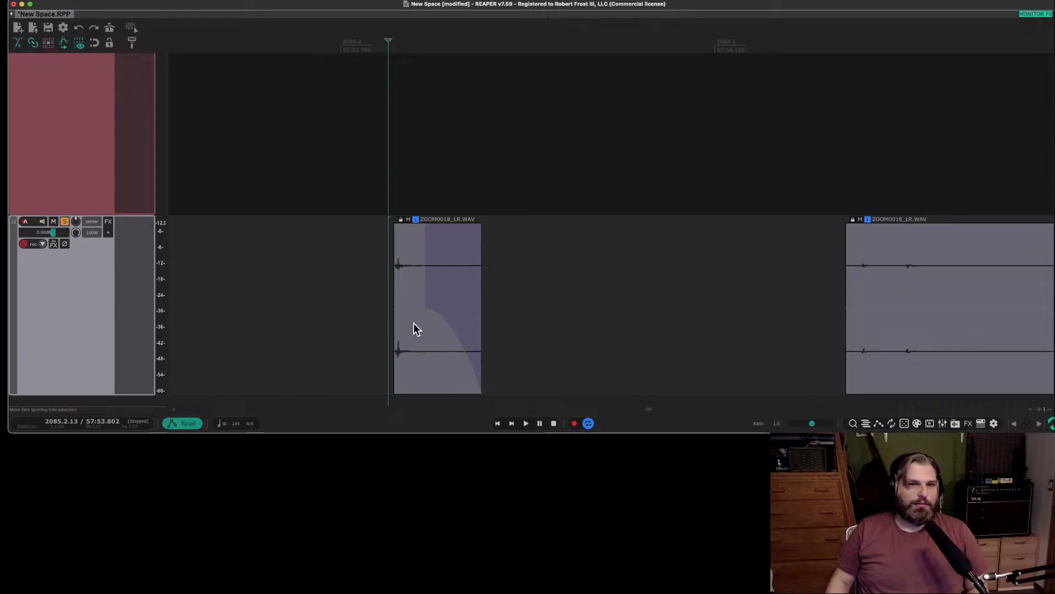
Raise the first sound's item volume to +8.43 dB, auditioning the level, and reset the track's peak meter.
{"action": "left_click_drag", "start_coordinate": [405, 309], "coordinate": [422, 57]}
{"action": "key", "text": "space"}
{"action": "key", "text": "space"}
{"action": "key", "text": "space"}
{"action": "key", "text": "space"}
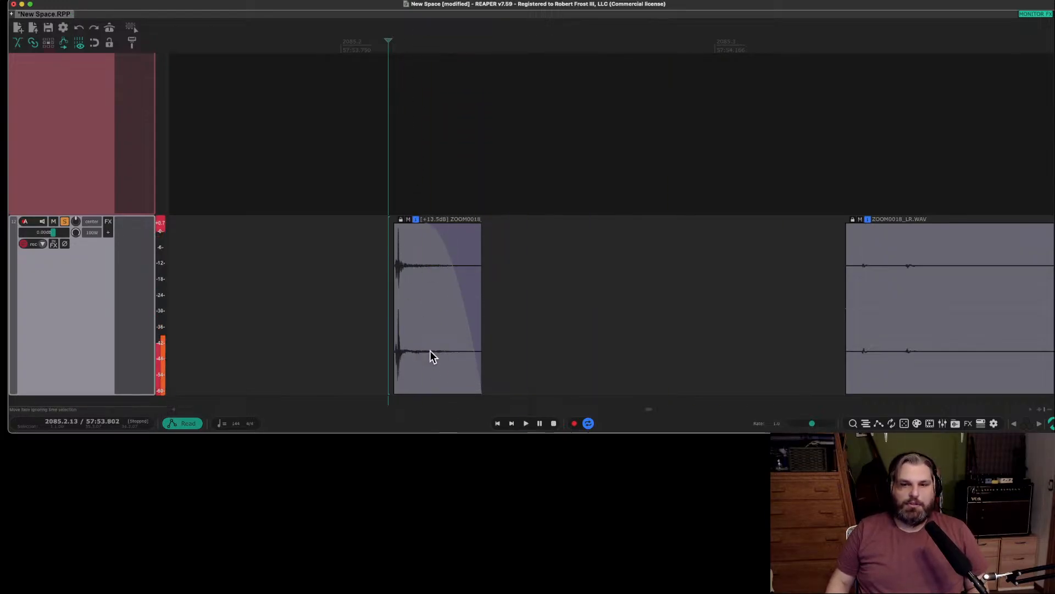
{"action": "left_click_drag", "start_coordinate": [421, 221], "coordinate": [423, 341]}
{"action": "key", "text": "space"}
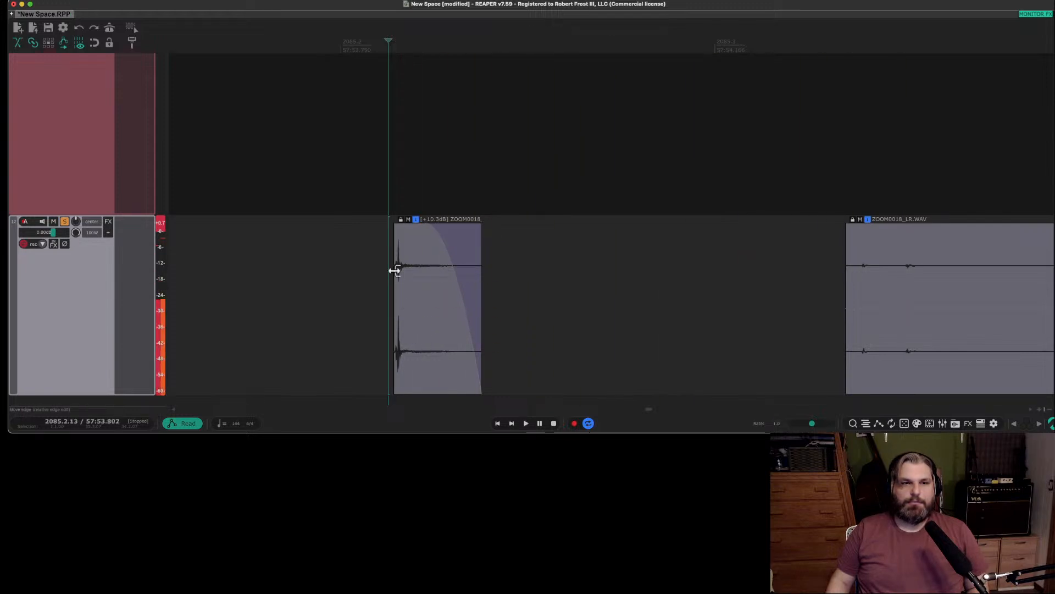
{"action": "key", "text": "space"}
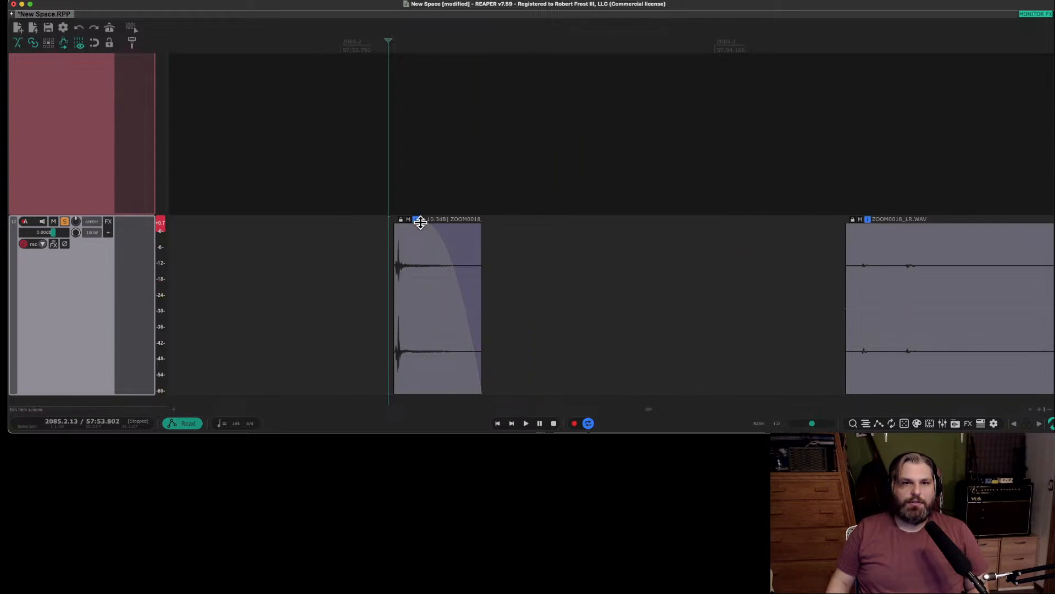
{"action": "left_click_drag", "start_coordinate": [420, 221], "coordinate": [424, 276]}
{"action": "key", "text": "space"}
{"action": "key", "text": "space"}
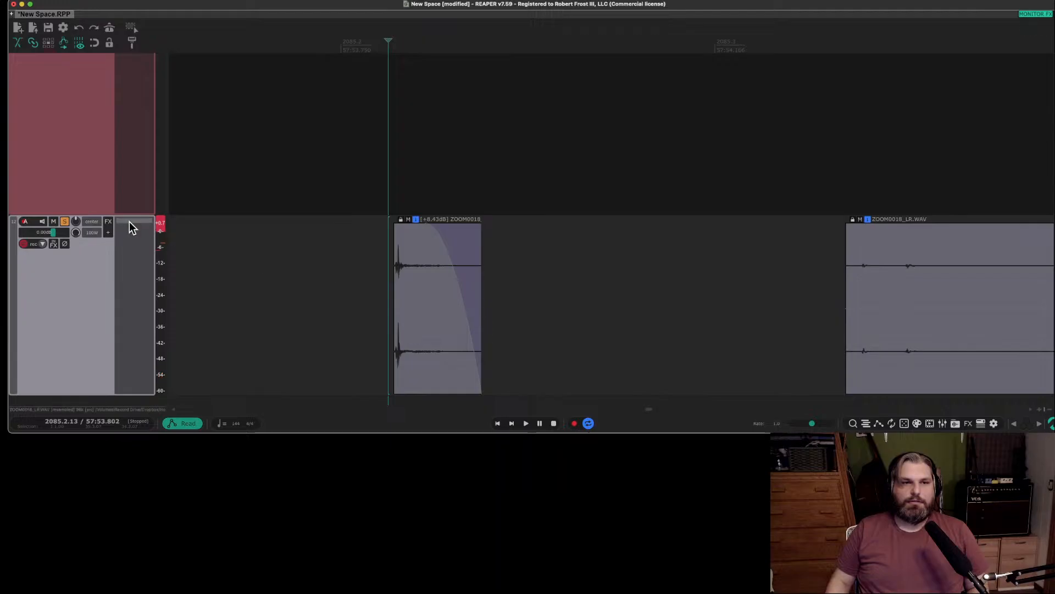
{"action": "left_click", "coordinate": [160, 224]}
Set the first sound's item channel mode to Mono (Mix L+R) and audition it.
{"action": "left_click", "coordinate": [418, 291]}
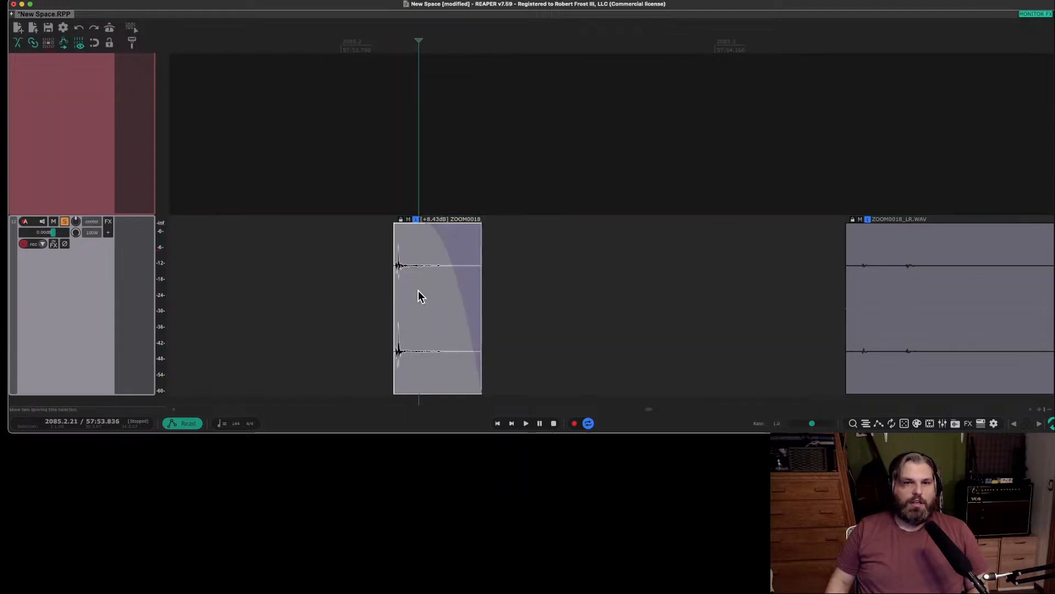
{"action": "right_click", "coordinate": [418, 290]}
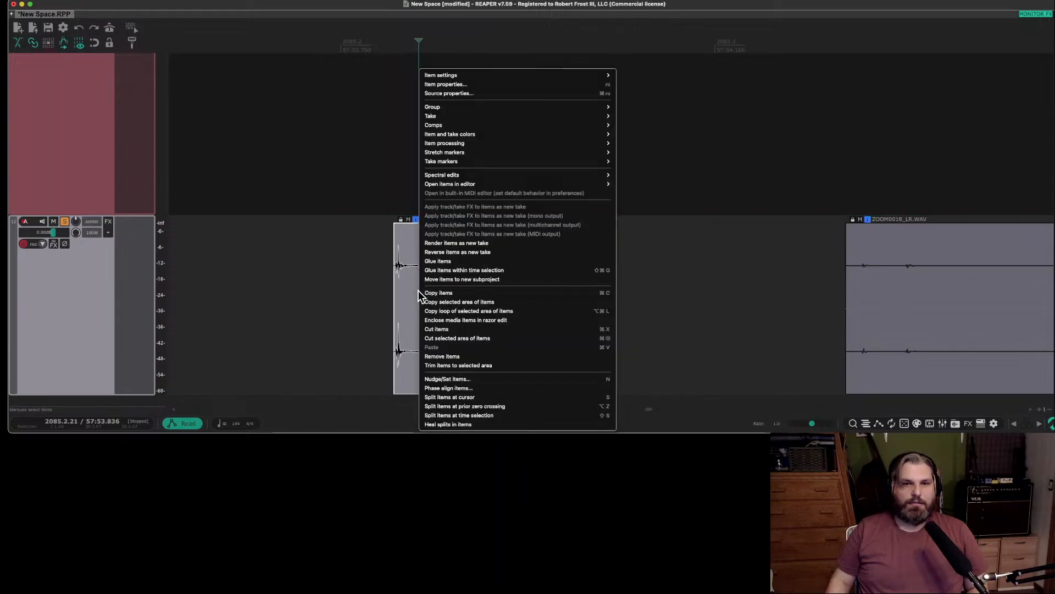
{"action": "left_click", "coordinate": [378, 277]}
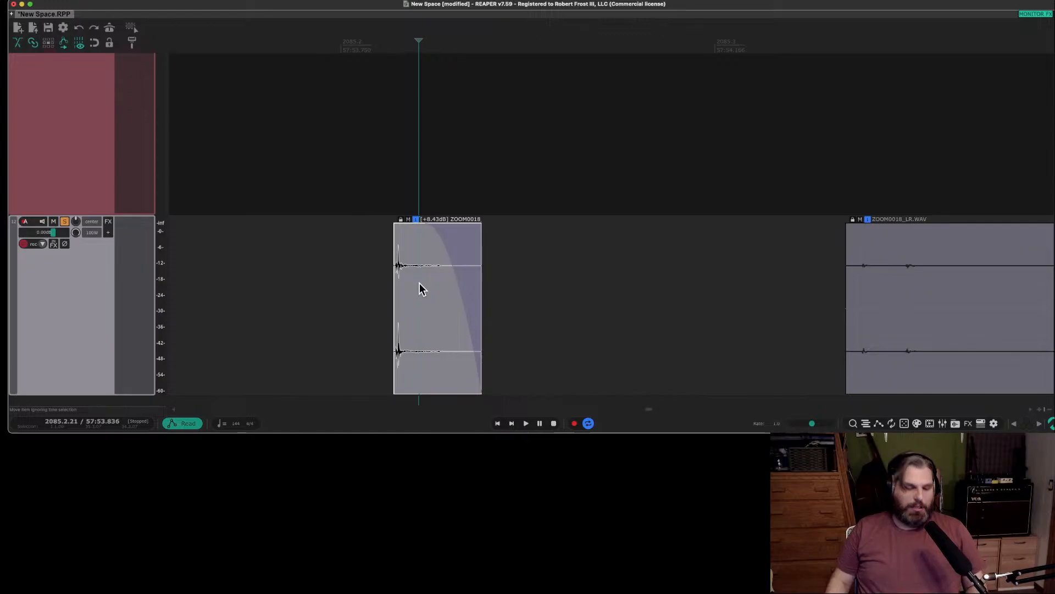
{"action": "right_click", "coordinate": [419, 289]}
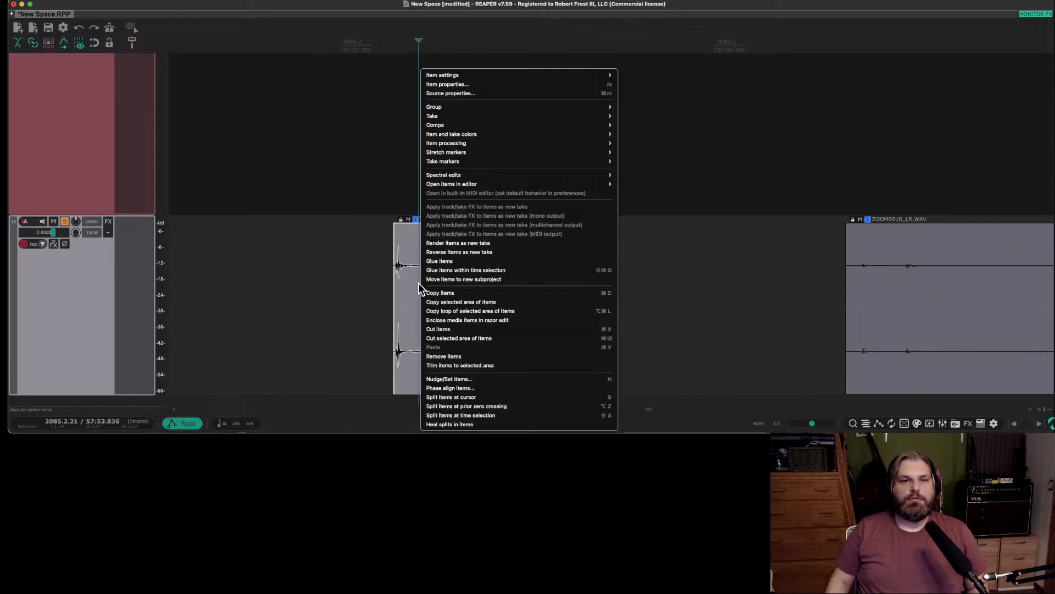
{"action": "left_click", "coordinate": [491, 85]}
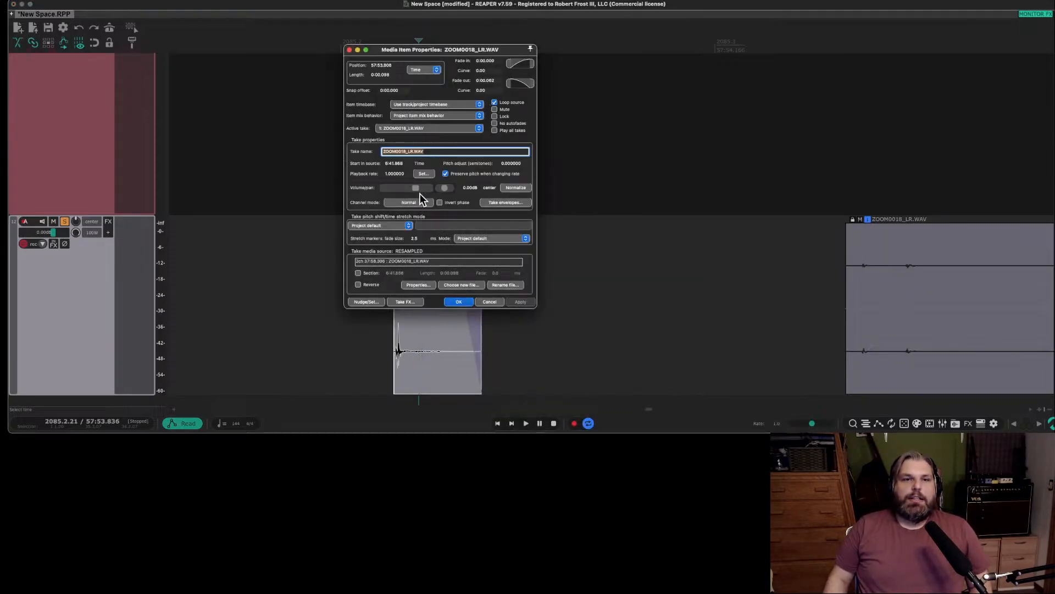
{"action": "left_click", "coordinate": [418, 205]}
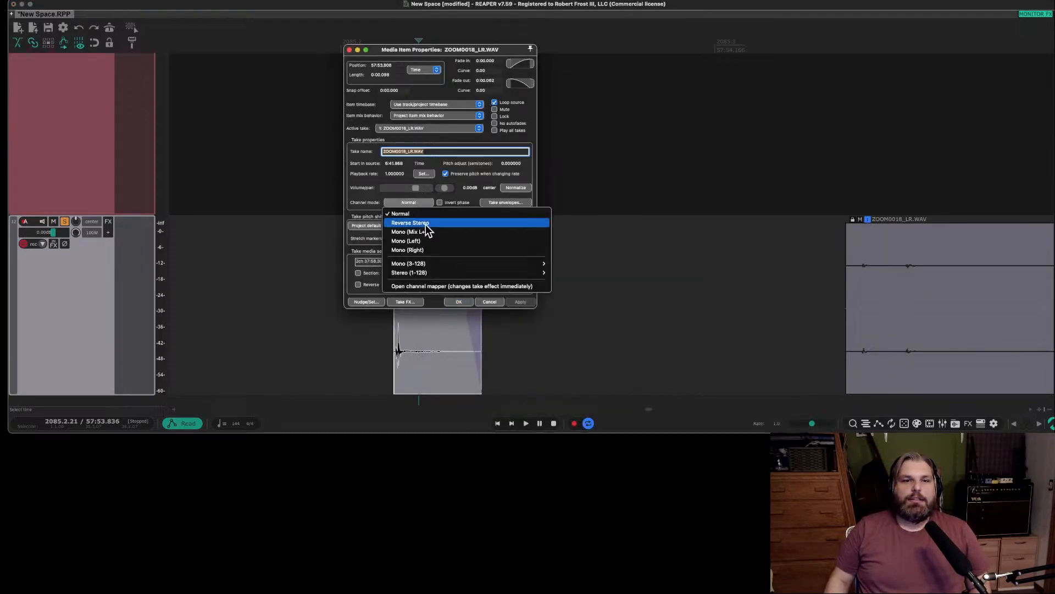
{"action": "left_click", "coordinate": [437, 235]}
{"action": "left_click", "coordinate": [520, 302]}
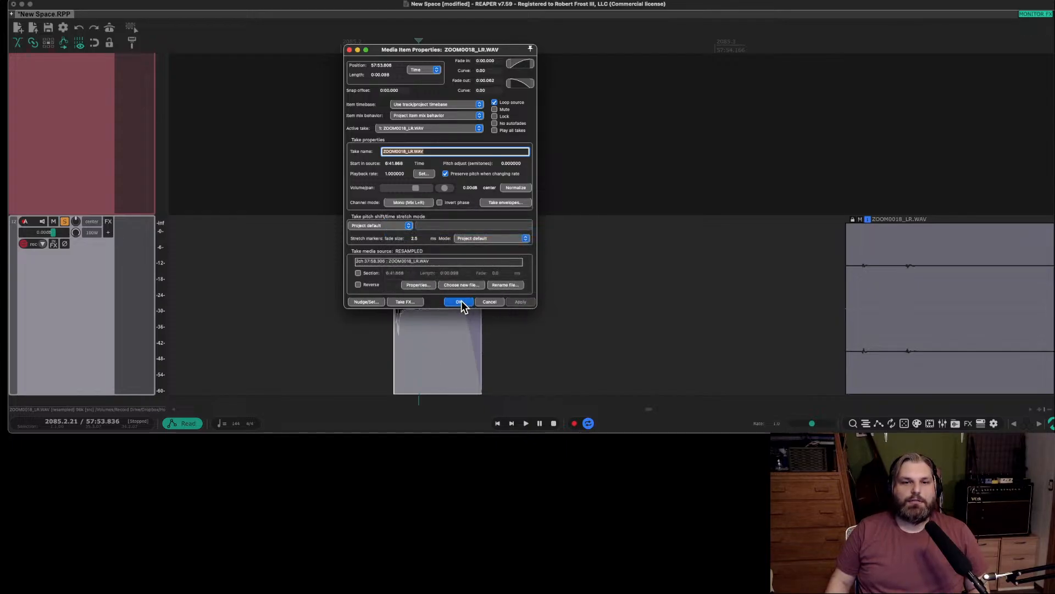
{"action": "left_click", "coordinate": [458, 302]}
{"action": "left_click", "coordinate": [377, 297]}
{"action": "key", "text": "space"}
{"action": "key", "text": "space"}
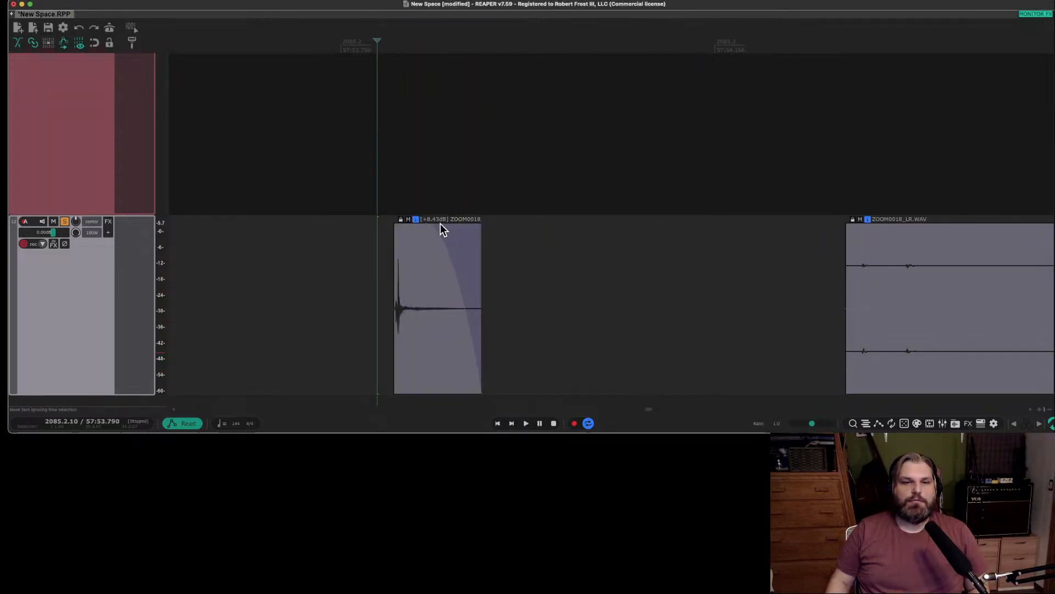
Trim the lead-in of the second sound's item, raise its volume to +13.5 dB and audition it.
{"action": "scroll", "coordinate": [496, 261], "scroll_direction": "down", "scroll_amount": 4}
{"action": "left_click", "coordinate": [668, 308]}
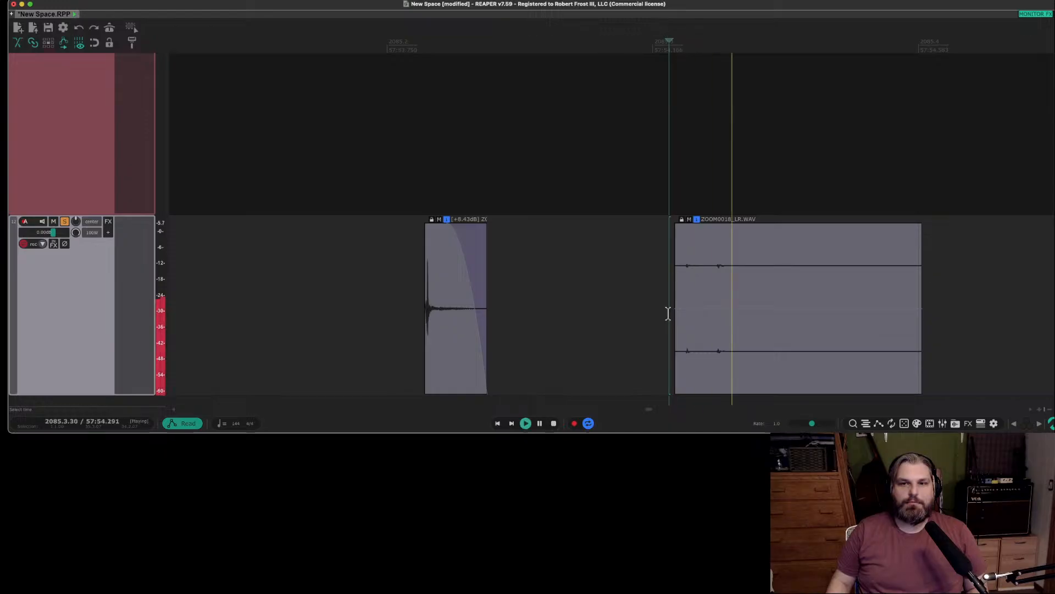
{"action": "left_click_drag", "start_coordinate": [675, 312], "coordinate": [763, 3]}
{"action": "key", "text": "space"}
{"action": "key", "text": "space"}
Move the second sound's item closer to the first, shortening its tail with a curved fade-out.
{"action": "left_click_drag", "start_coordinate": [768, 302], "coordinate": [667, 276]}
{"action": "left_click_drag", "start_coordinate": [662, 226], "coordinate": [620, 229]}
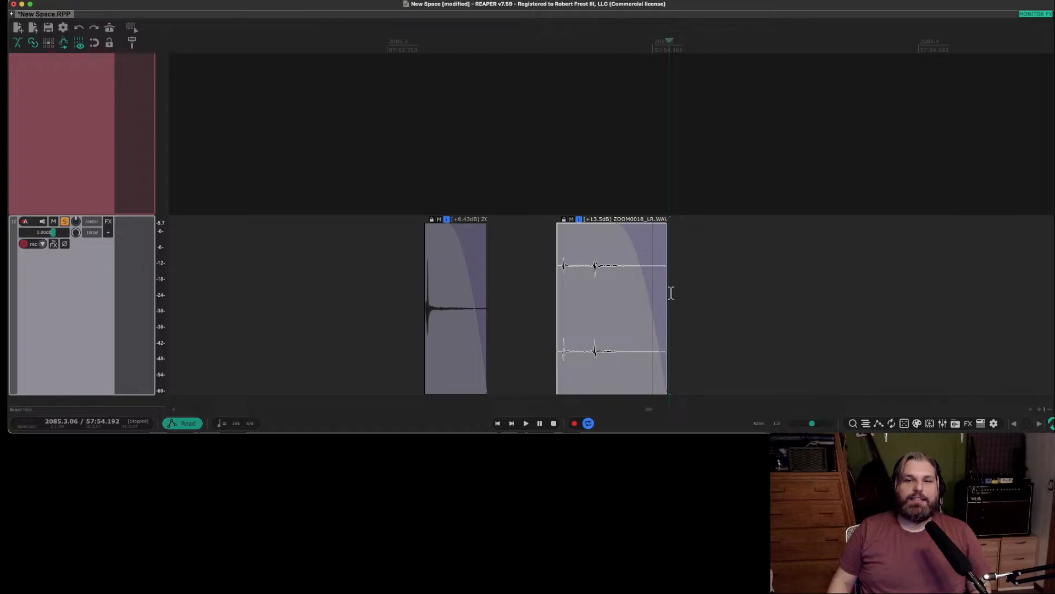
{"action": "mouse_move", "coordinate": [667, 299]}
{"action": "left_mouse_down"}
{"action": "mouse_move", "coordinate": [646, 301]}
{"action": "mouse_move", "coordinate": [660, 300]}
{"action": "left_mouse_up"}
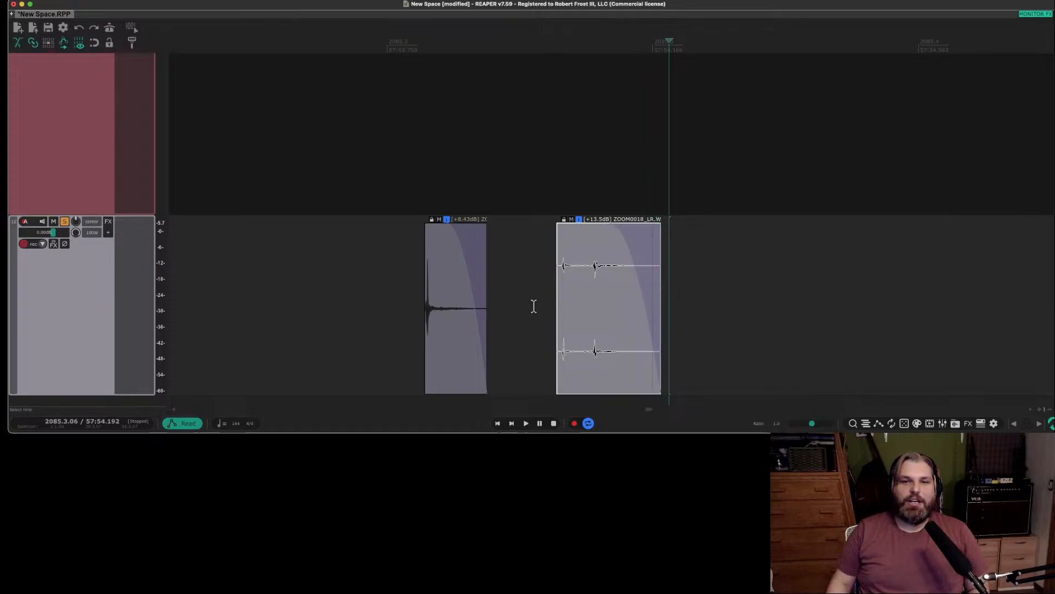
Trim the second sound's item tightly to its first transient and move it further from the first sound.
{"action": "scroll", "coordinate": [555, 305], "scroll_direction": "up", "scroll_amount": 4}
{"action": "left_click_drag", "start_coordinate": [555, 305], "coordinate": [703, 321]}
{"action": "left_click", "coordinate": [331, 276]}
{"action": "left_click", "coordinate": [685, 293]}
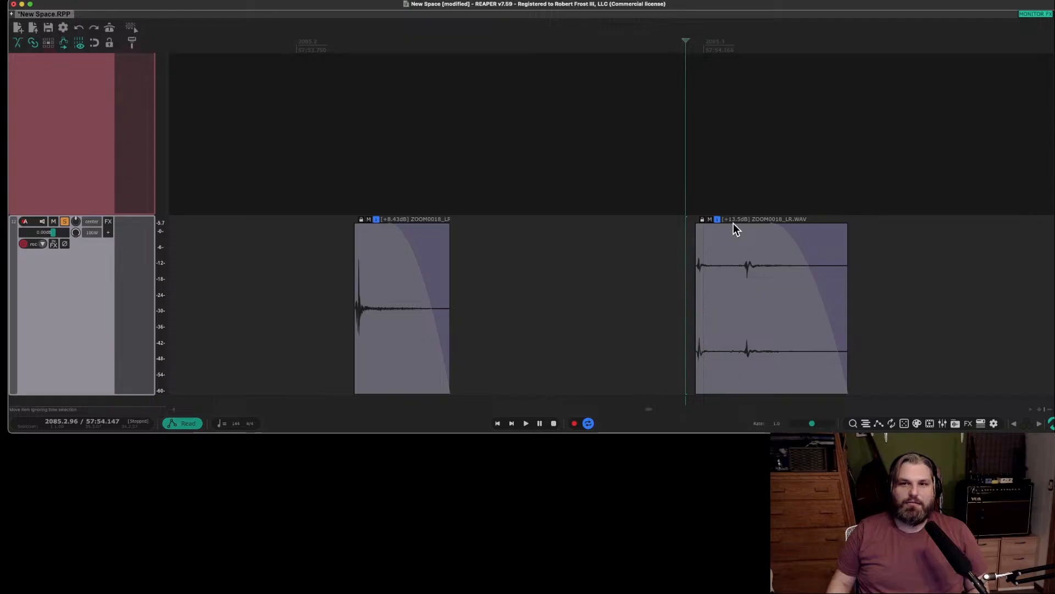
Raise the second sound's item volume to +15.4 dB and audition it.
{"action": "left_click_drag", "start_coordinate": [733, 222], "coordinate": [731, 130]}
{"action": "key", "text": "space"}
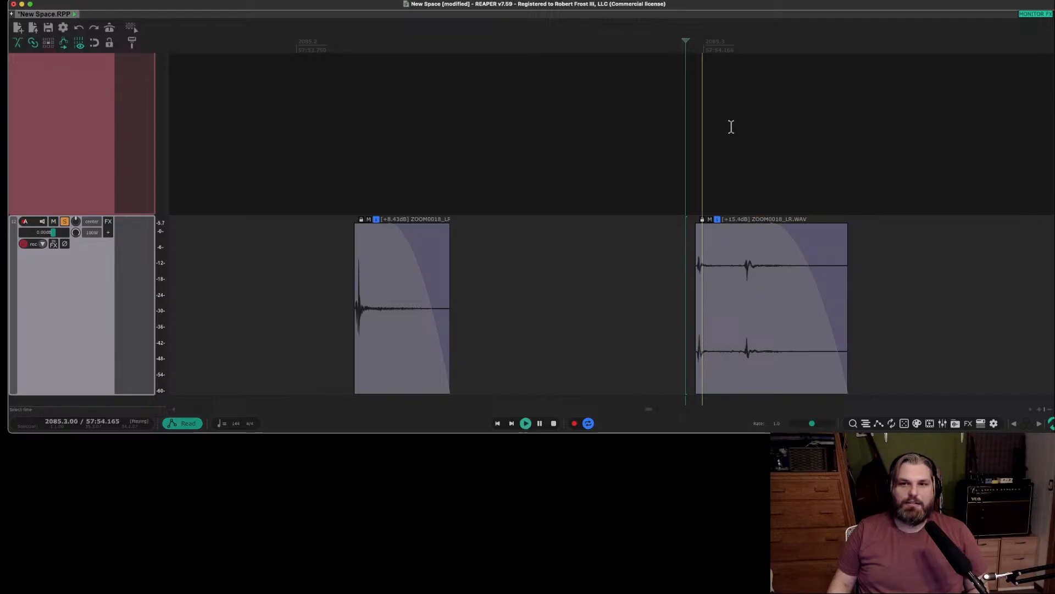
{"action": "key", "text": "space"}
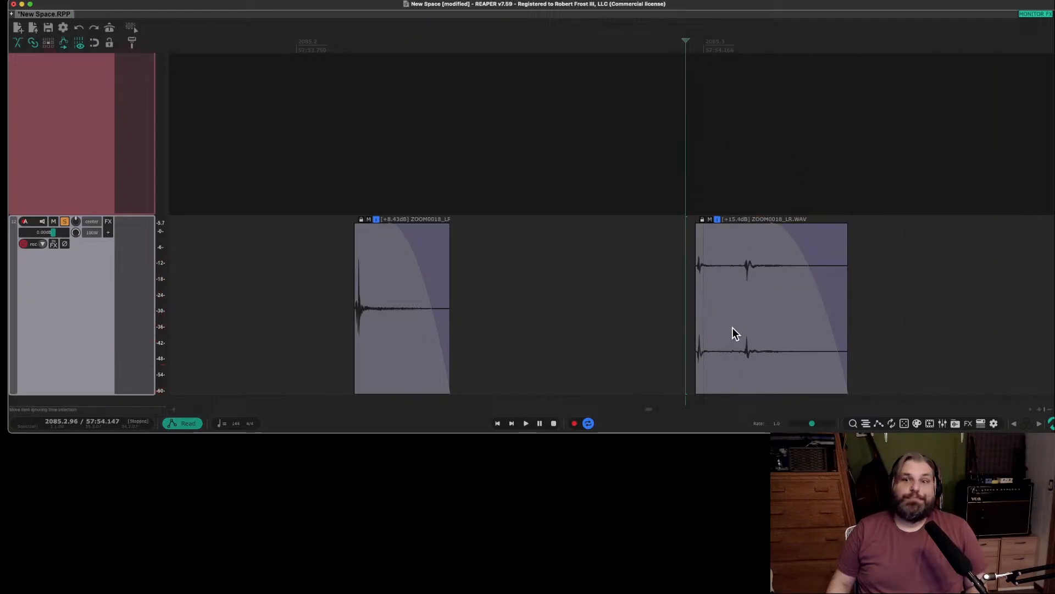
Move the second sound's item onto a new track below and increase that track's height.
{"action": "scroll", "coordinate": [540, 271], "scroll_direction": "down", "scroll_amount": 6}
{"action": "scroll", "coordinate": [540, 272], "scroll_direction": "up", "scroll_amount": 1}
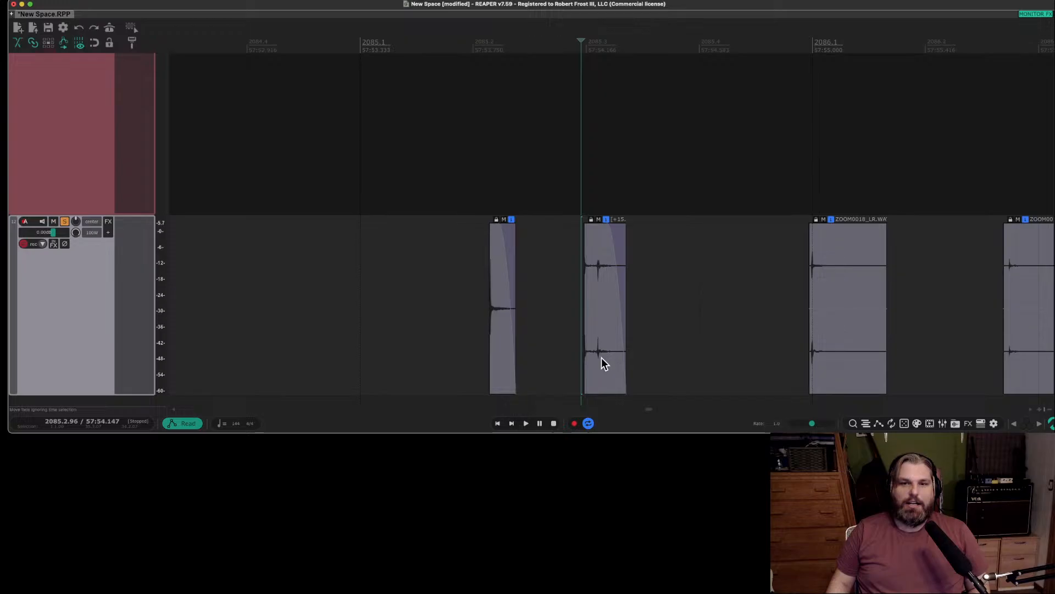
{"action": "left_click_drag", "start_coordinate": [602, 357], "coordinate": [610, 401]}
{"action": "scroll", "coordinate": [113, 322], "scroll_direction": "down", "scroll_amount": 1}
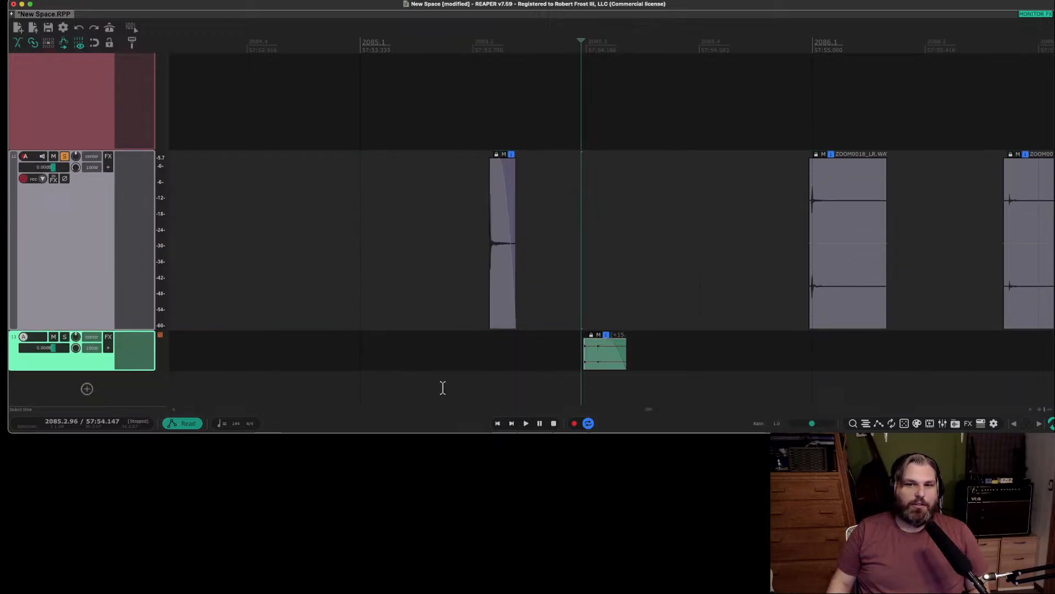
{"action": "left_click", "coordinate": [110, 337]}
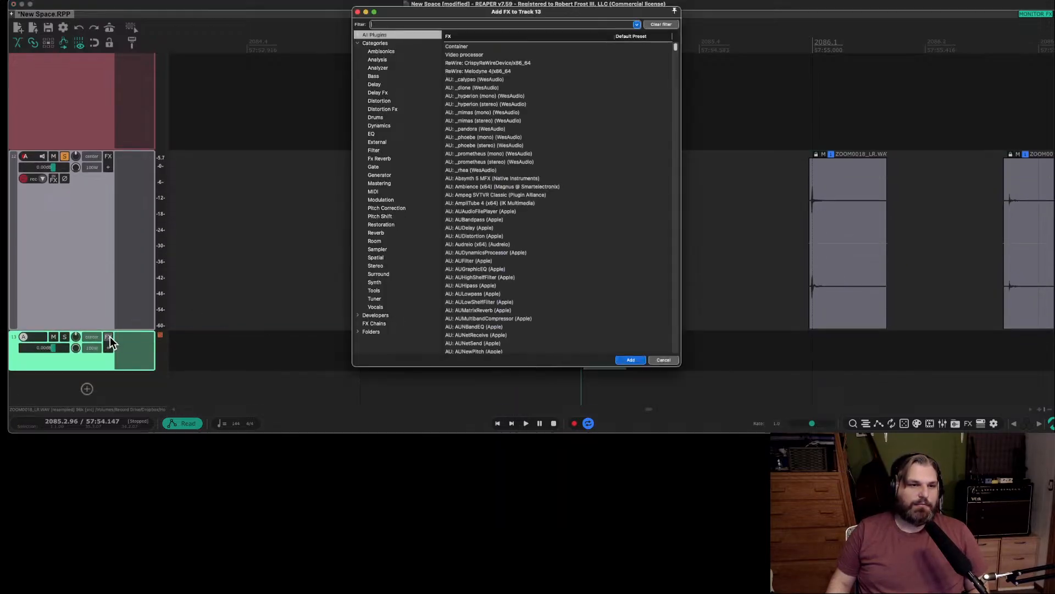
{"action": "left_click", "coordinate": [662, 358]}
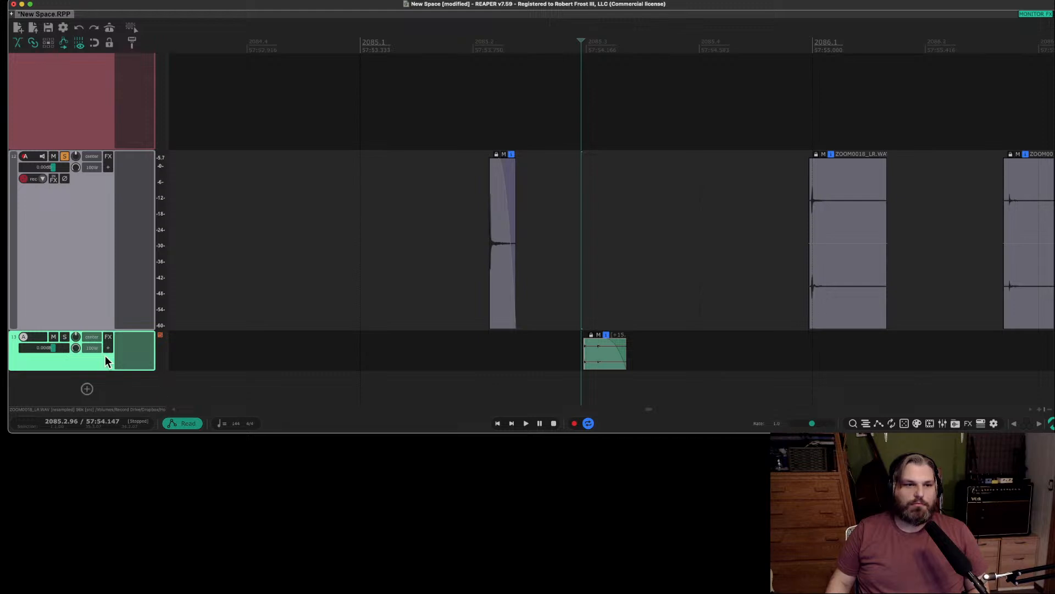
{"action": "left_click_drag", "start_coordinate": [94, 370], "coordinate": [96, 412]}
{"action": "scroll", "coordinate": [101, 274], "scroll_direction": "down", "scroll_amount": 2}
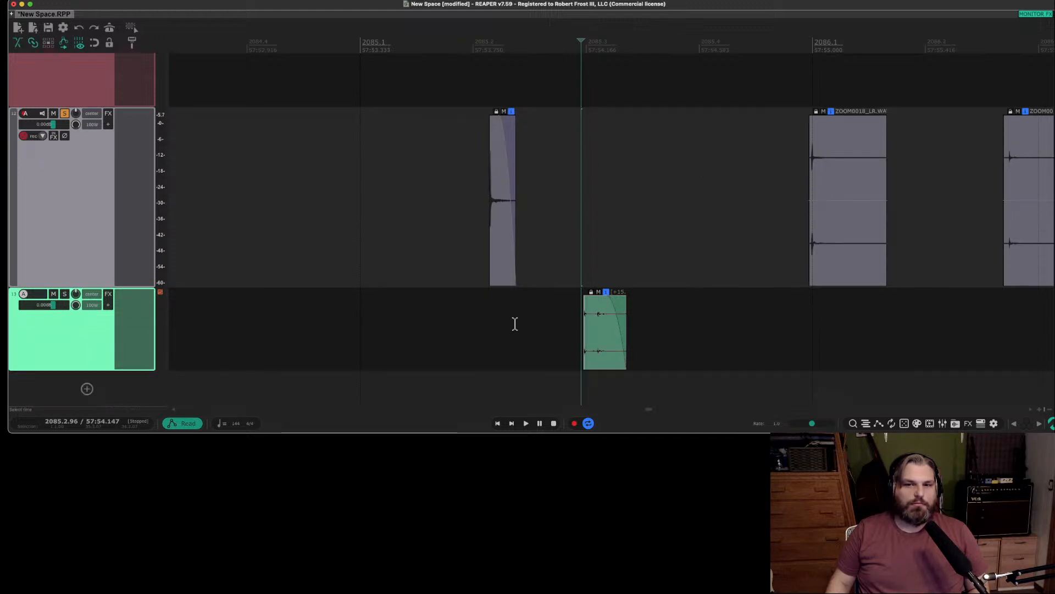
Solo the new track instead of the original recording's track and audition the second sound.
{"action": "key", "text": "space"}
{"action": "key", "text": "space"}
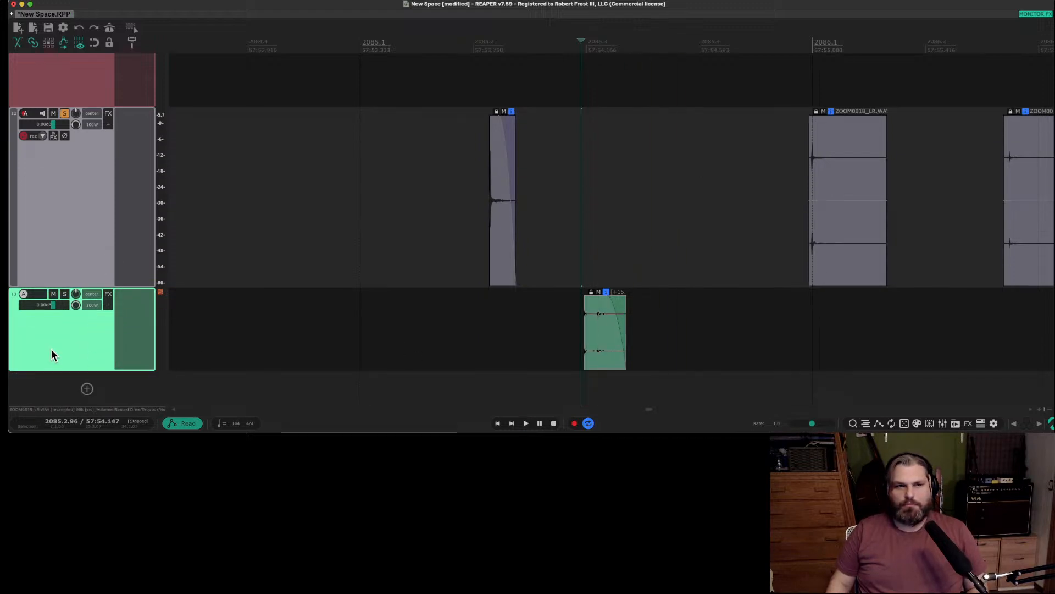
{"action": "left_click", "coordinate": [65, 294]}
{"action": "left_click", "coordinate": [64, 114]}
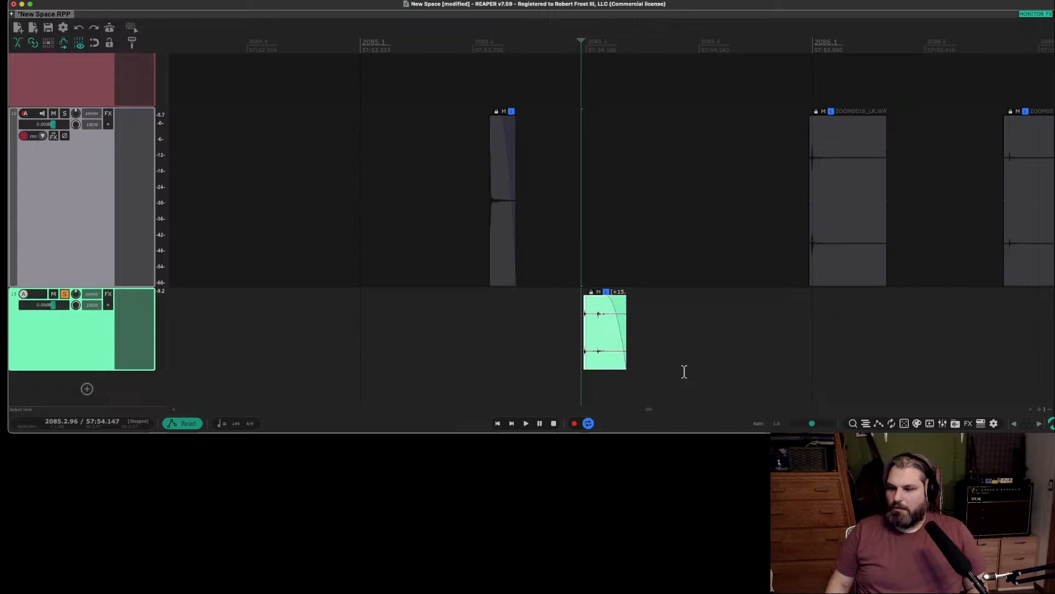
{"action": "key", "text": "space"}
{"action": "key", "text": "space"}
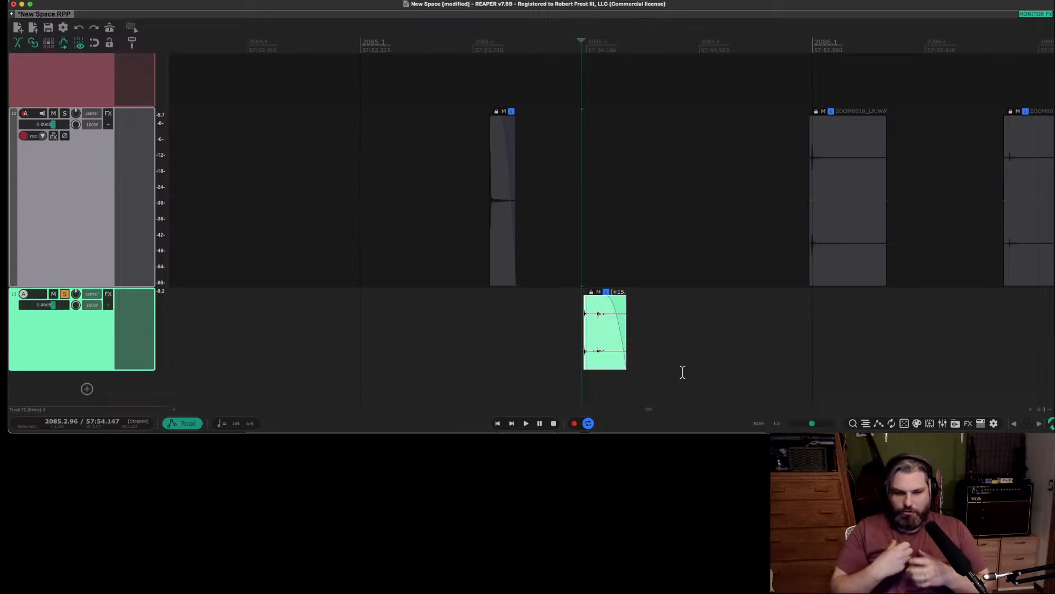
{"action": "key", "text": "space"}
{"action": "key", "text": "space"}
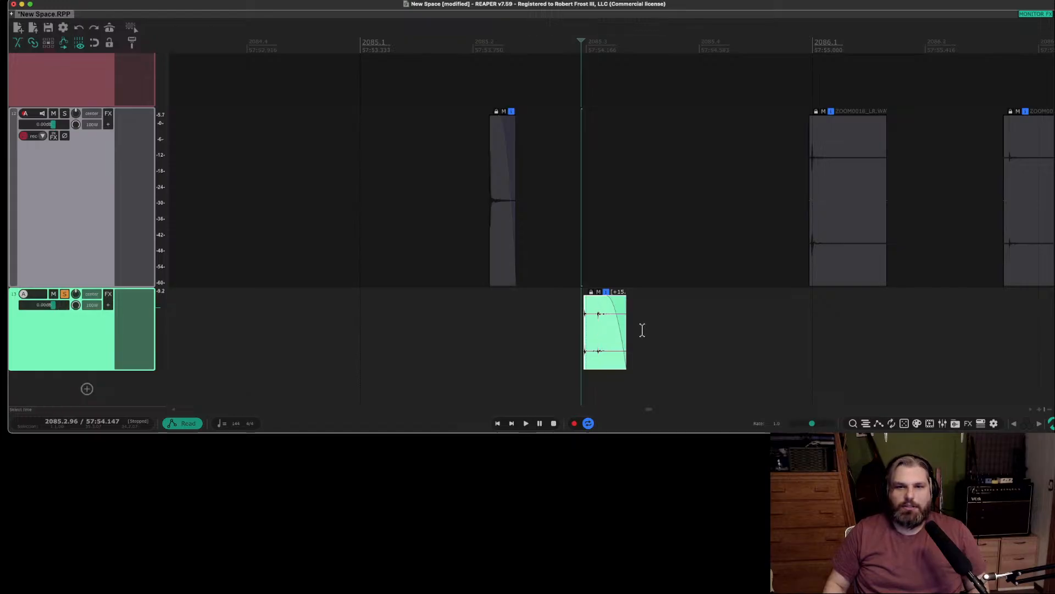
Try stretching the second sound's item to a playback rate of 0.340 and audition it.
{"action": "left_click_drag", "start_coordinate": [626, 334], "coordinate": [705, 343]}
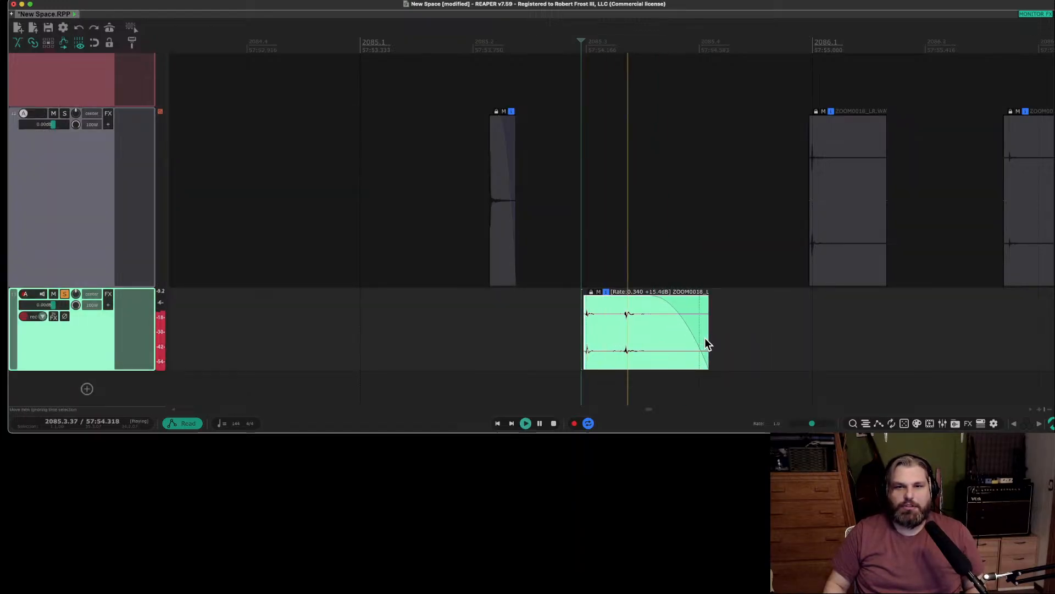
{"action": "key", "text": "space"}
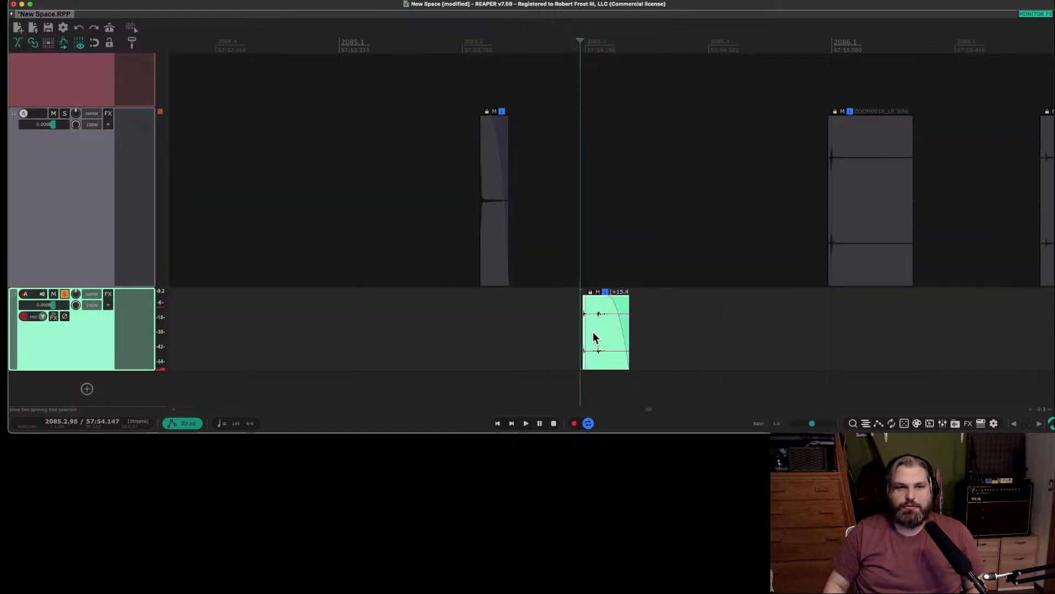
{"action": "scroll", "coordinate": [593, 332], "scroll_direction": "up", "scroll_amount": 5}
{"action": "key", "text": "space"}
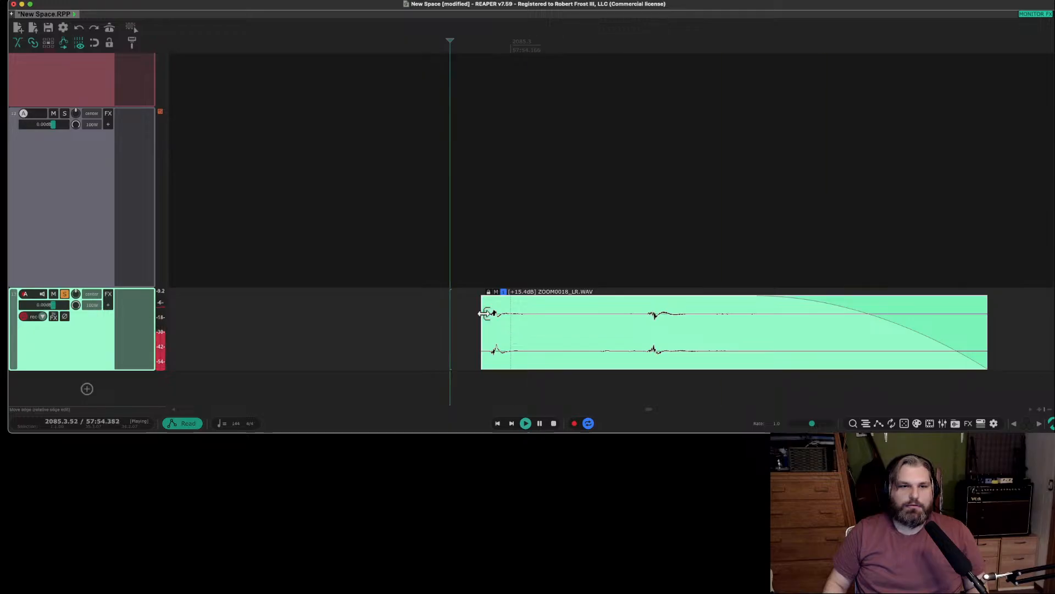
Add the VST3 Saturn 2 distortion plug-in from FabFilter to the second sound's track.
{"action": "left_click", "coordinate": [108, 293]}
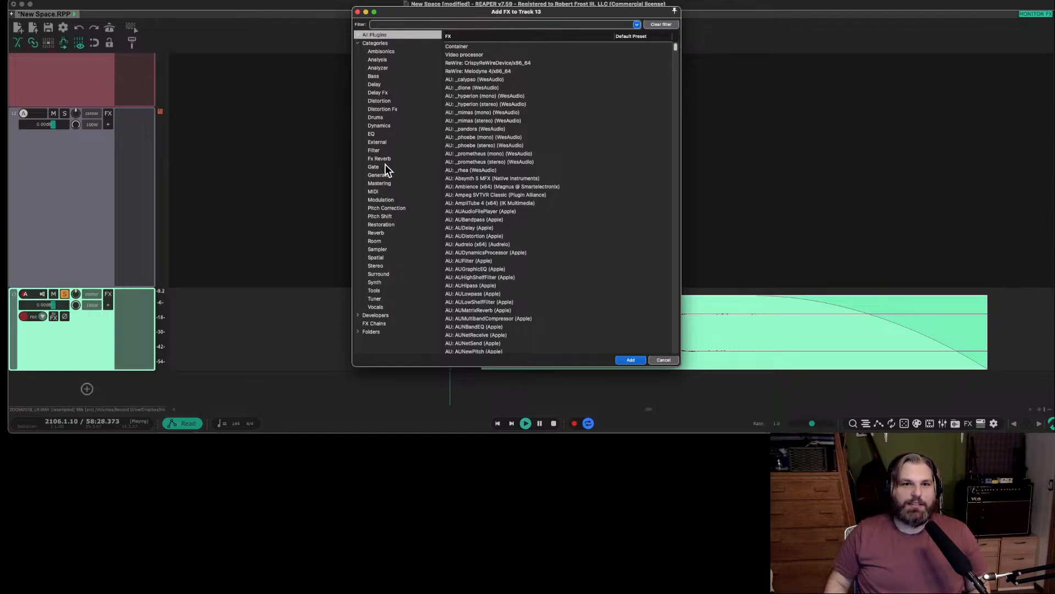
{"action": "left_click", "coordinate": [375, 150]}
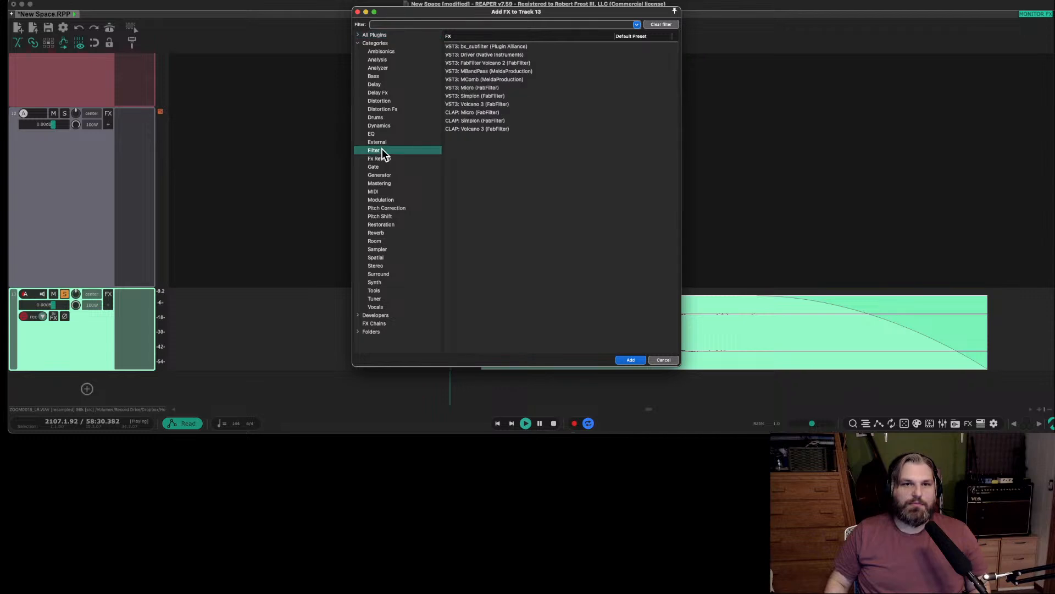
{"action": "left_click", "coordinate": [379, 101]}
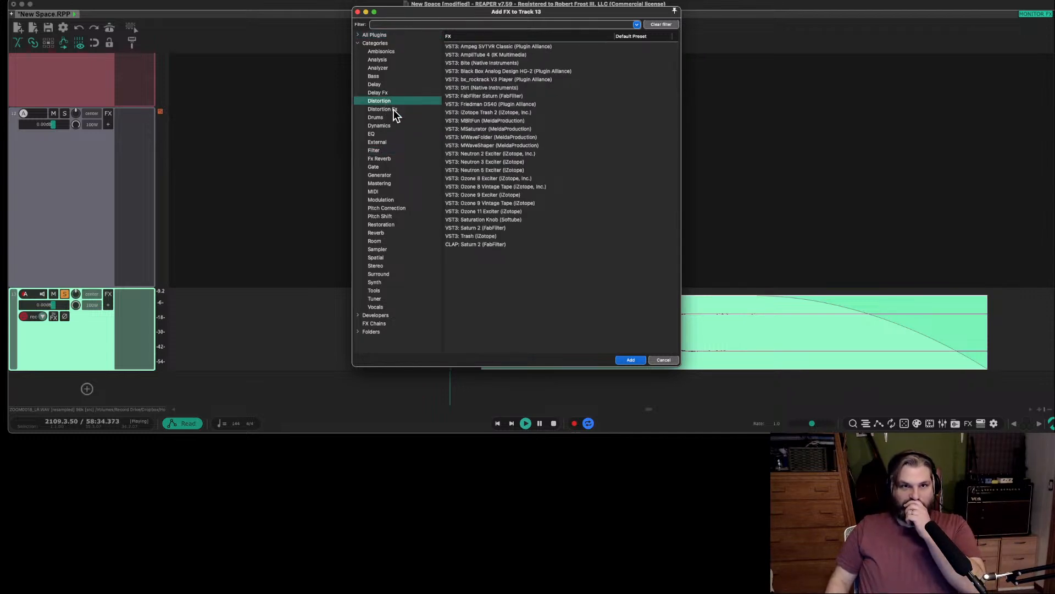
{"action": "left_click", "coordinate": [393, 110]}
{"action": "left_click", "coordinate": [396, 100]}
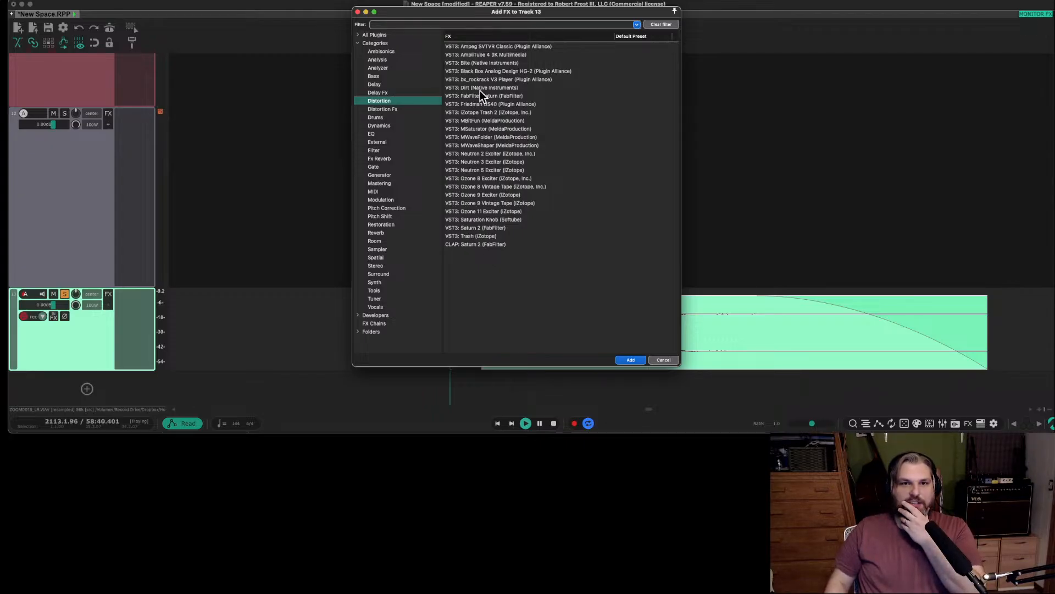
{"action": "left_click", "coordinate": [484, 227]}
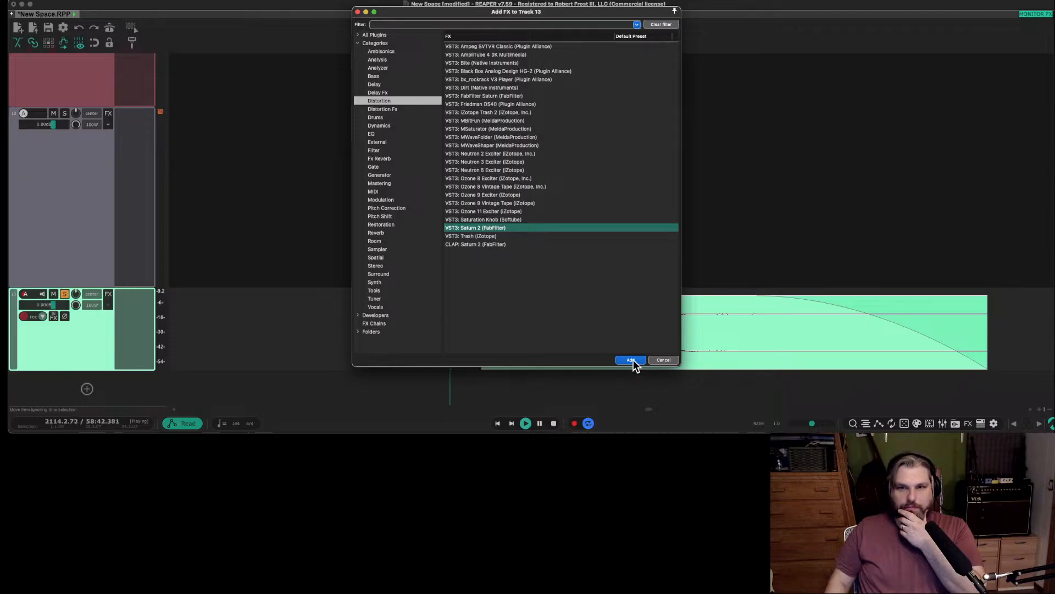
{"action": "left_click", "coordinate": [631, 361]}
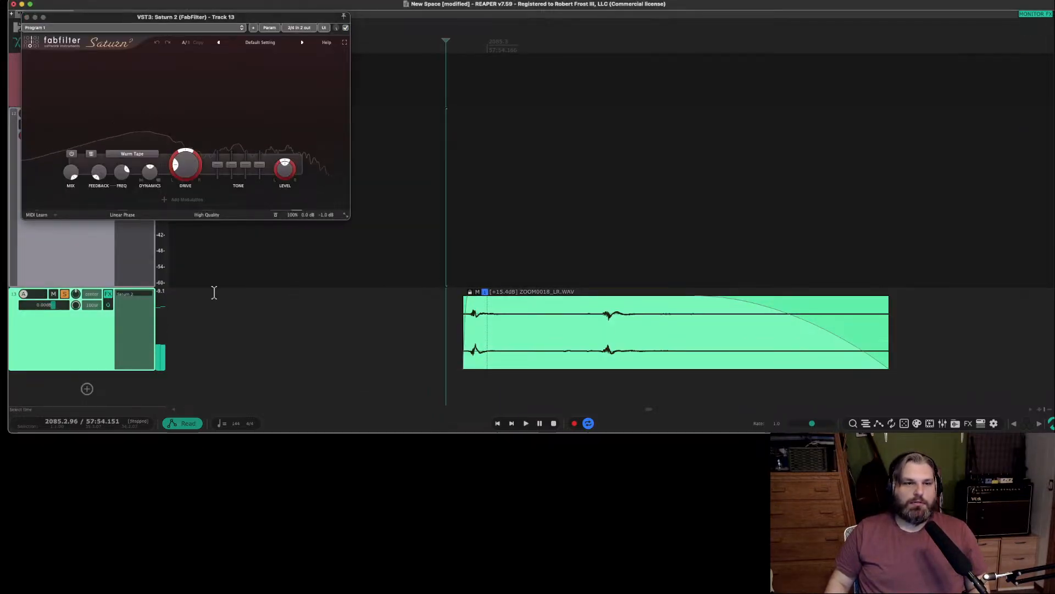
Try Saturn 2's FX preset Chaotic Layer bM on the second sound and audition it.
{"action": "left_click", "coordinate": [262, 44]}
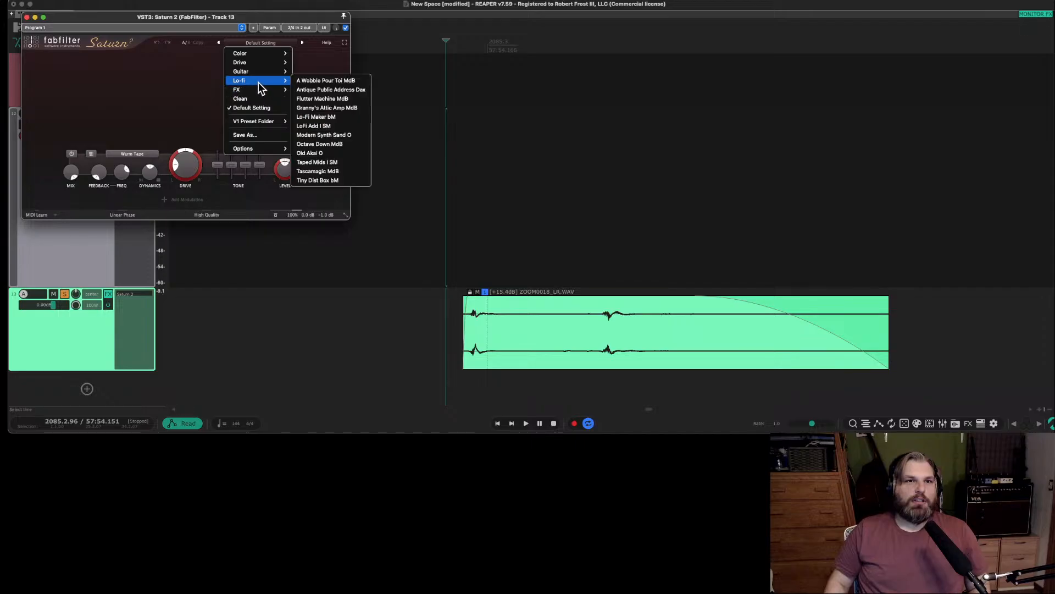
{"action": "mouse_move", "coordinate": [261, 88]}
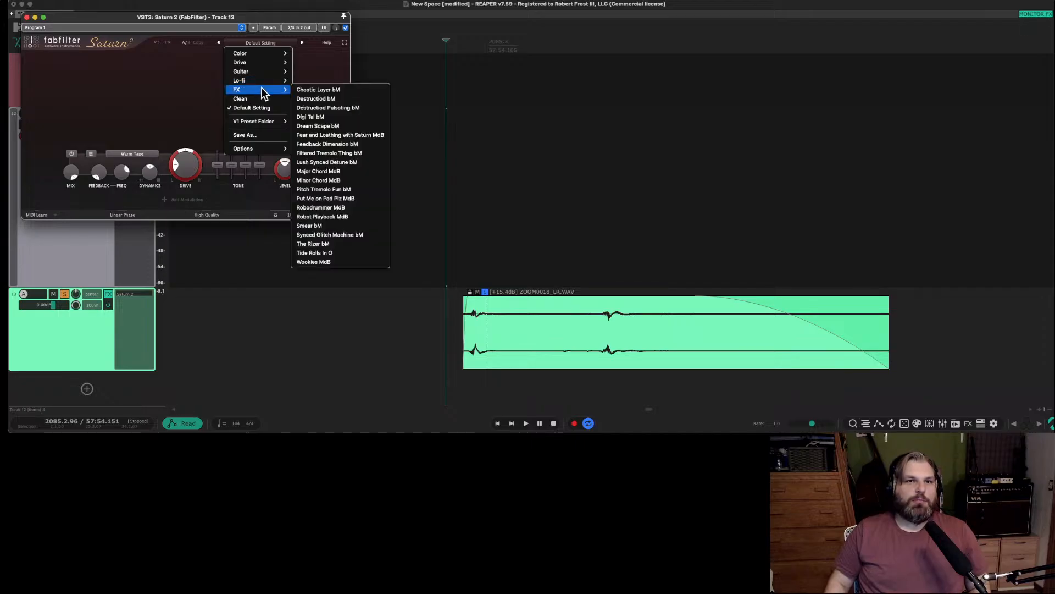
{"action": "left_click", "coordinate": [337, 89]}
{"action": "scroll", "coordinate": [483, 293], "scroll_direction": "down", "scroll_amount": 3}
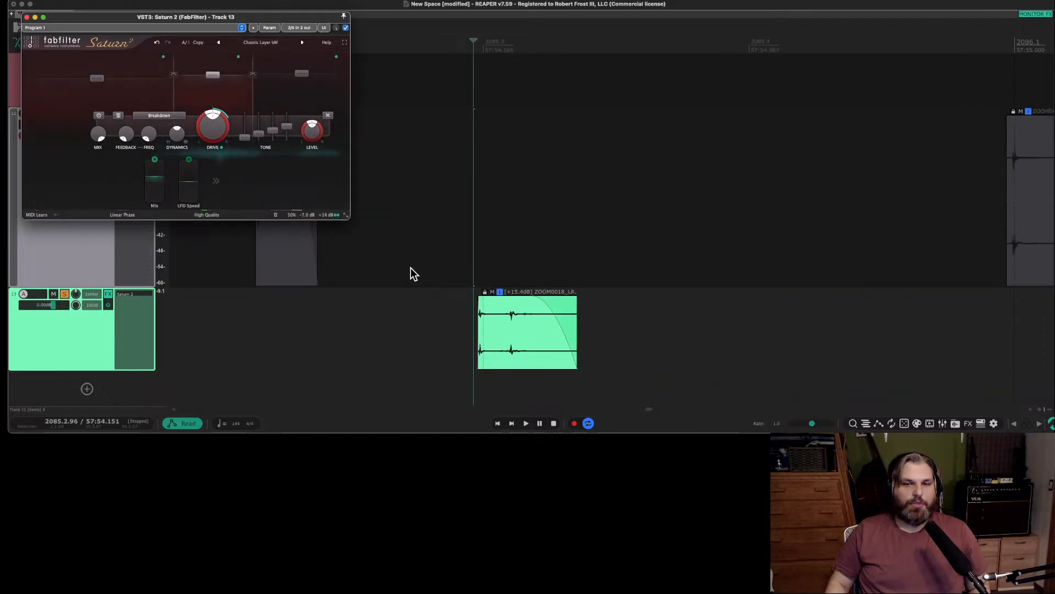
{"action": "key", "text": "space"}
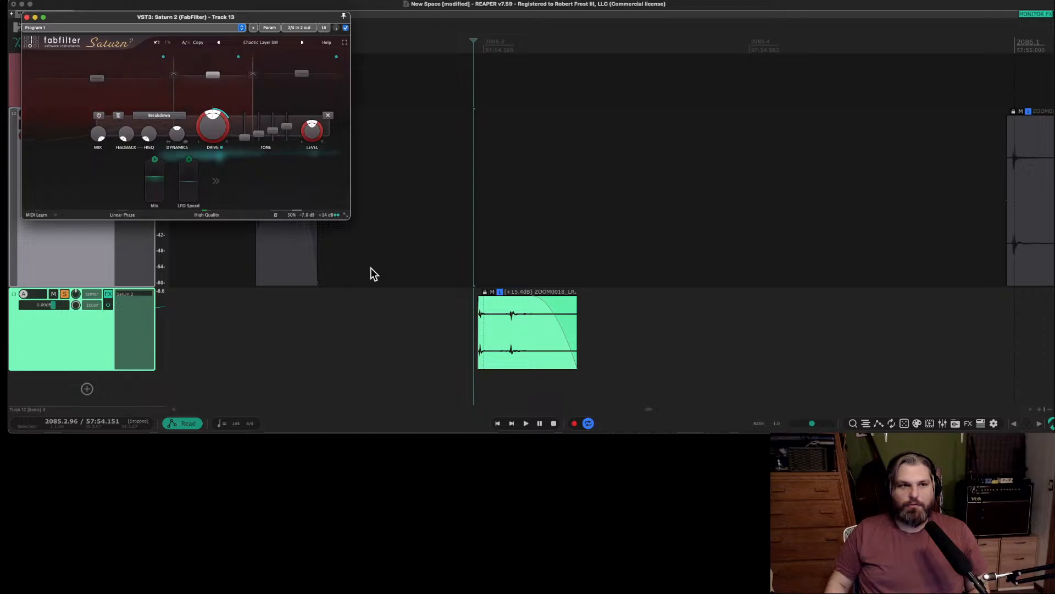
Switch Saturn 2 to the following preset, Destructiod bM, and audition the second sound several times.
{"action": "left_click", "coordinate": [302, 42]}
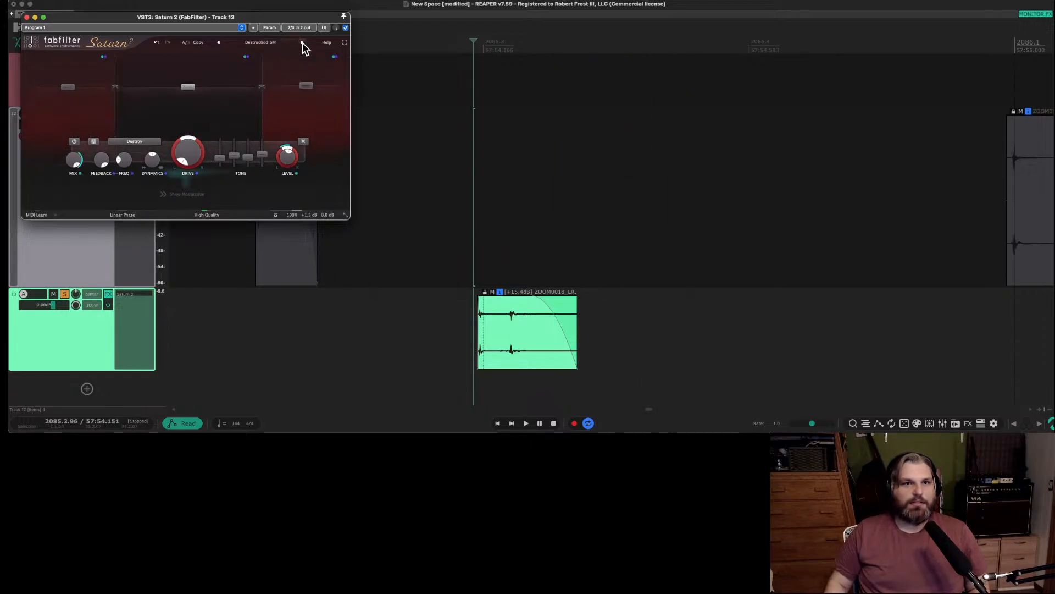
{"action": "key", "text": "space"}
{"action": "key", "text": "space"}
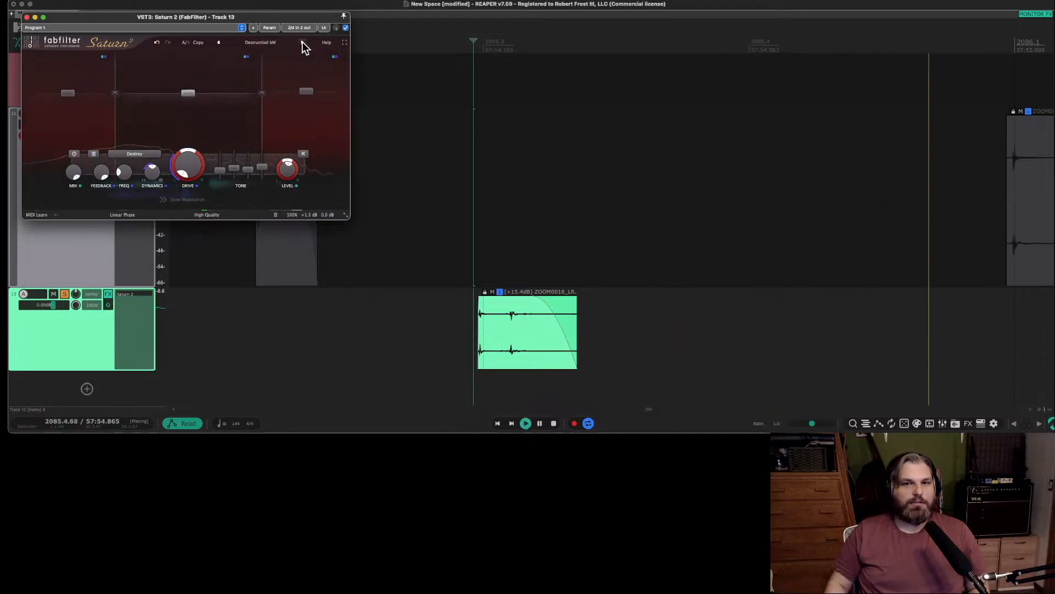
{"action": "key", "text": "space"}
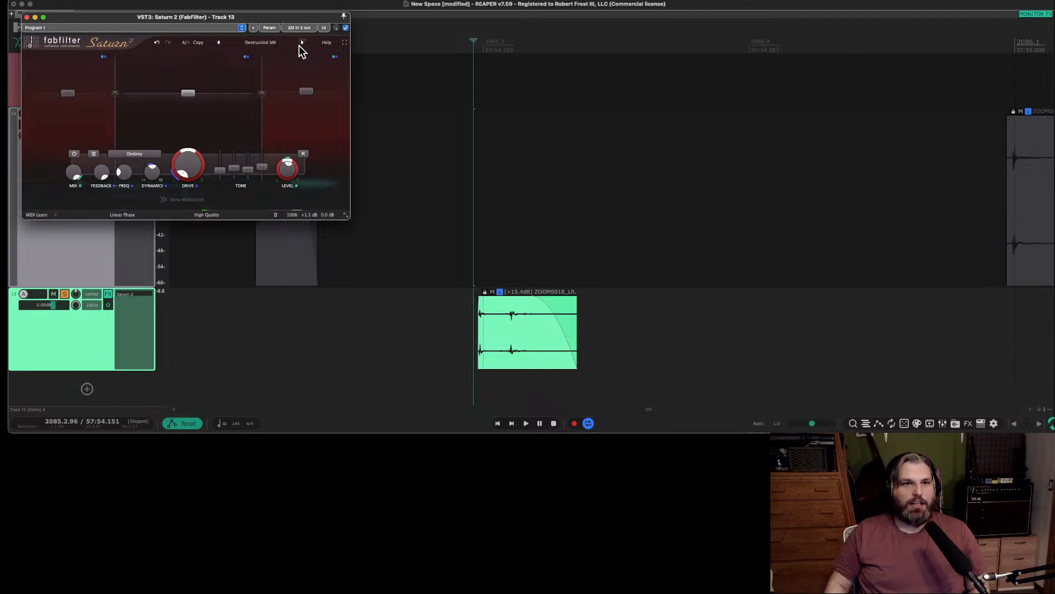
{"action": "key", "text": "space"}
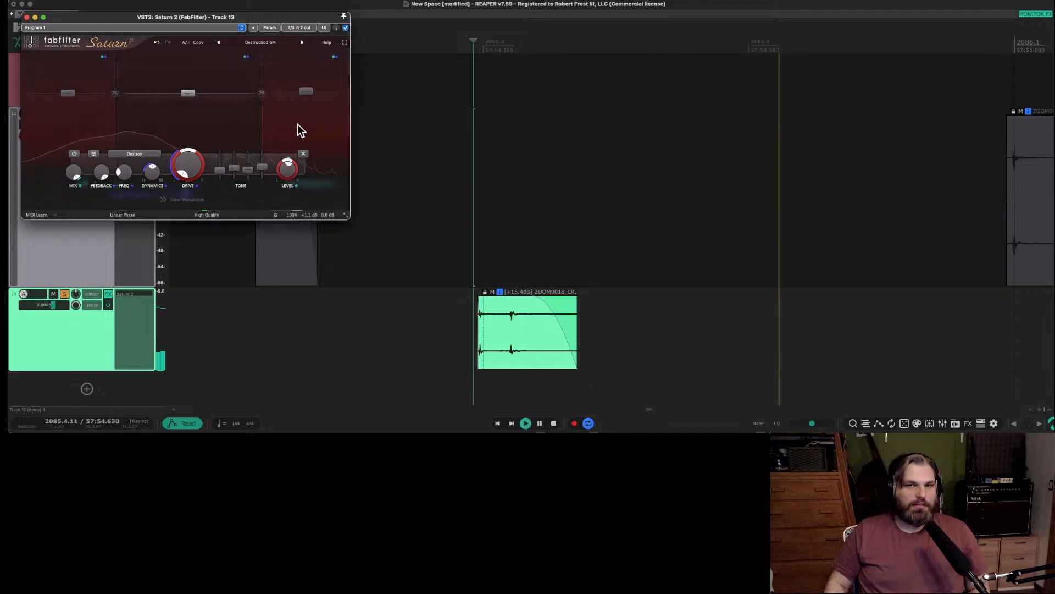
{"action": "key", "text": "space"}
Glue the second sound's item on its track into a new audio file.
{"action": "left_click", "coordinate": [515, 348]}
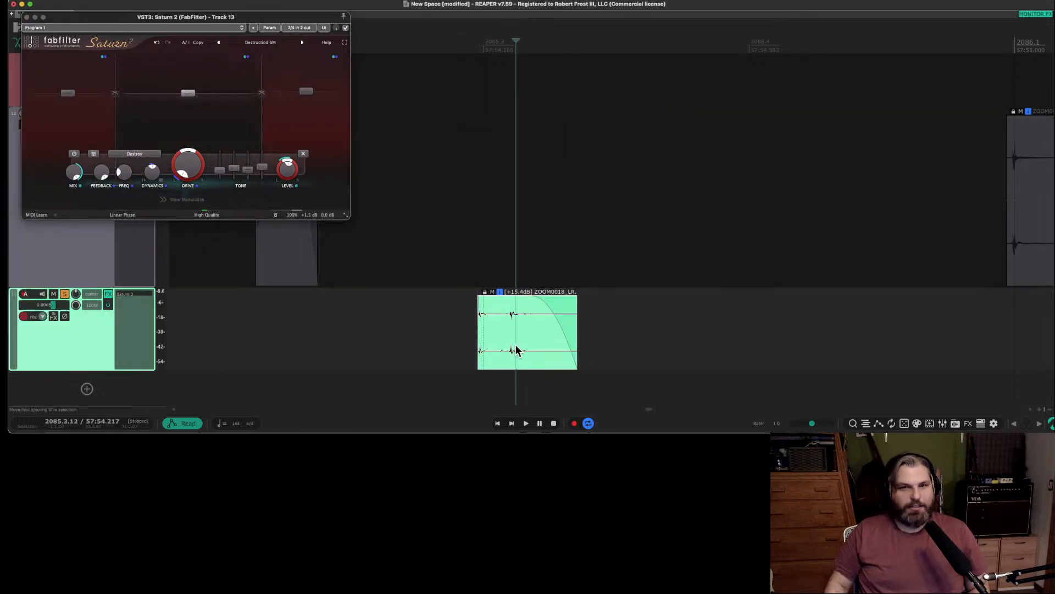
{"action": "right_click", "coordinate": [527, 336]}
{"action": "left_click", "coordinate": [432, 303]}
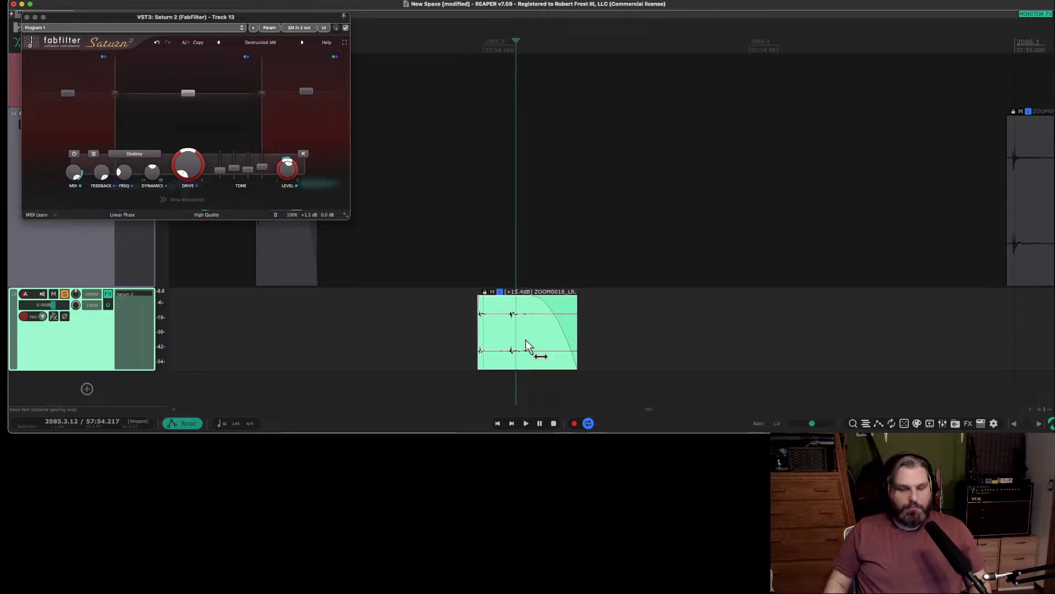
{"action": "right_click", "coordinate": [523, 345]}
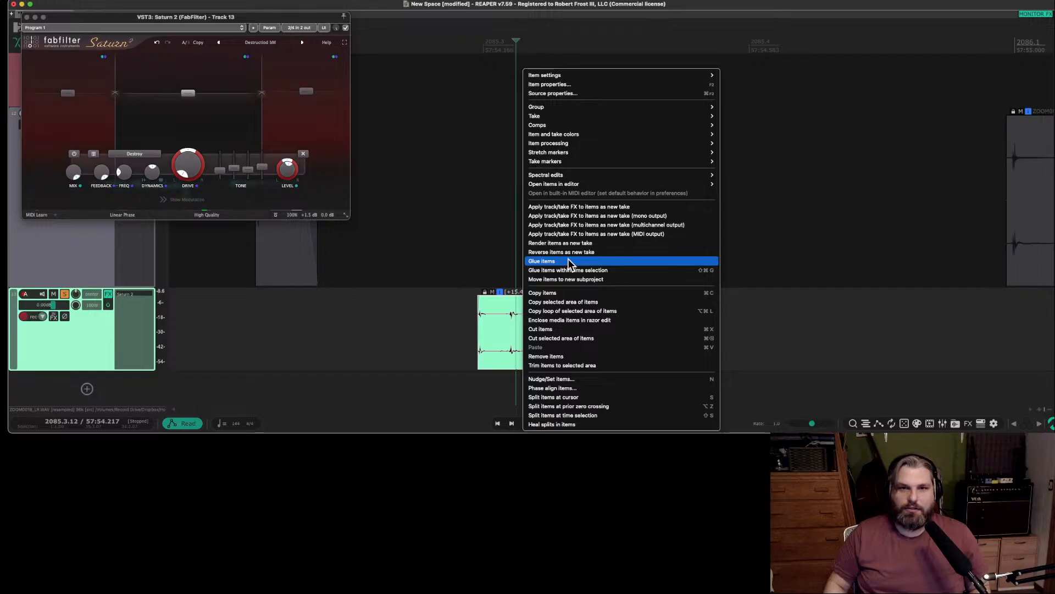
{"action": "left_click", "coordinate": [569, 262]}
{"action": "right_click", "coordinate": [520, 350]}
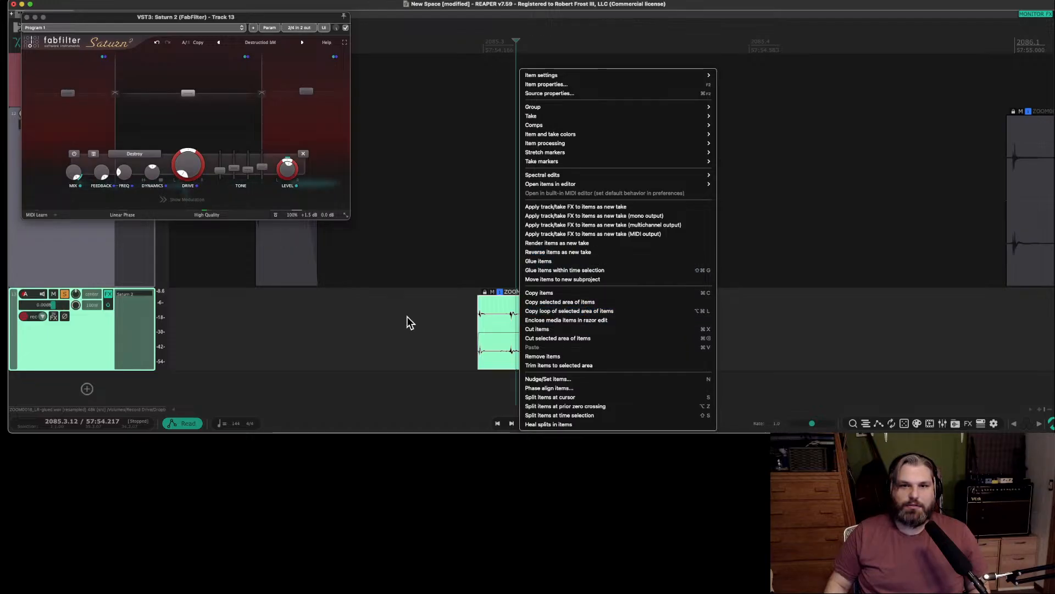
{"action": "left_click", "coordinate": [430, 338]}
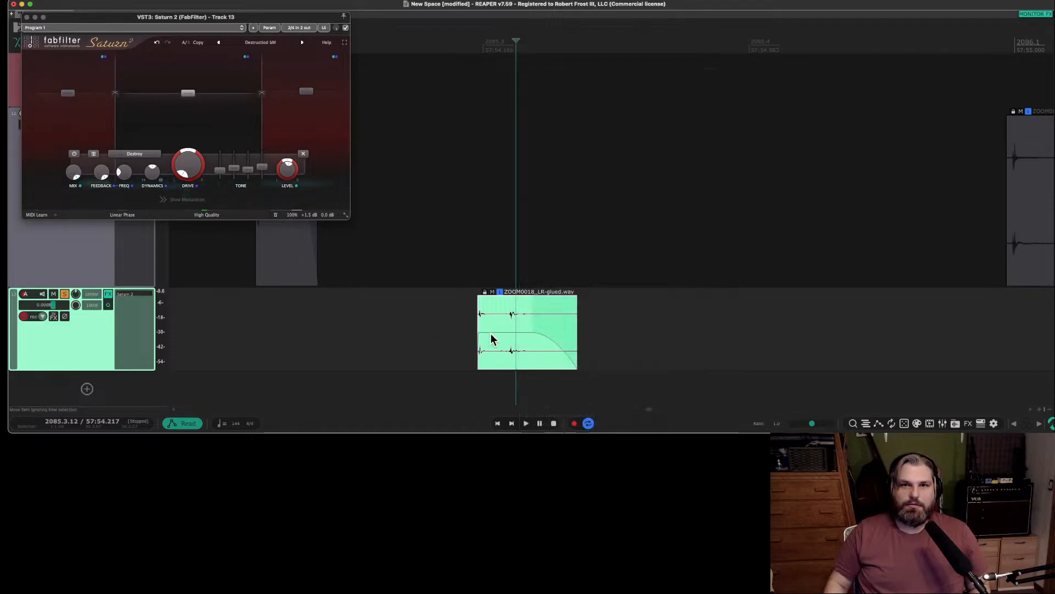
{"action": "right_click", "coordinate": [507, 343]}
{"action": "left_click", "coordinate": [505, 352]}
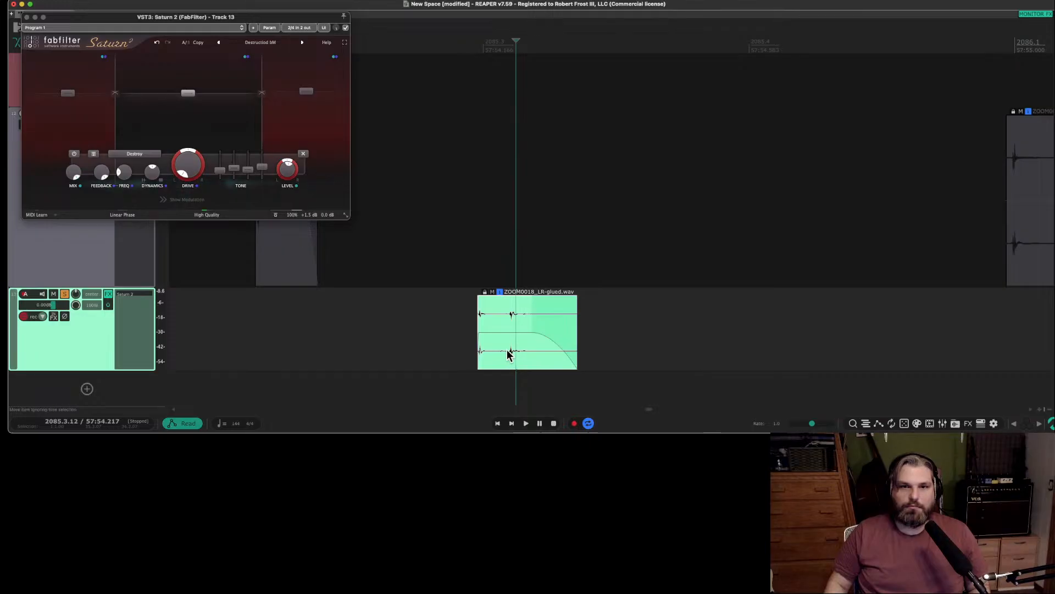
{"action": "left_click", "coordinate": [499, 354]}
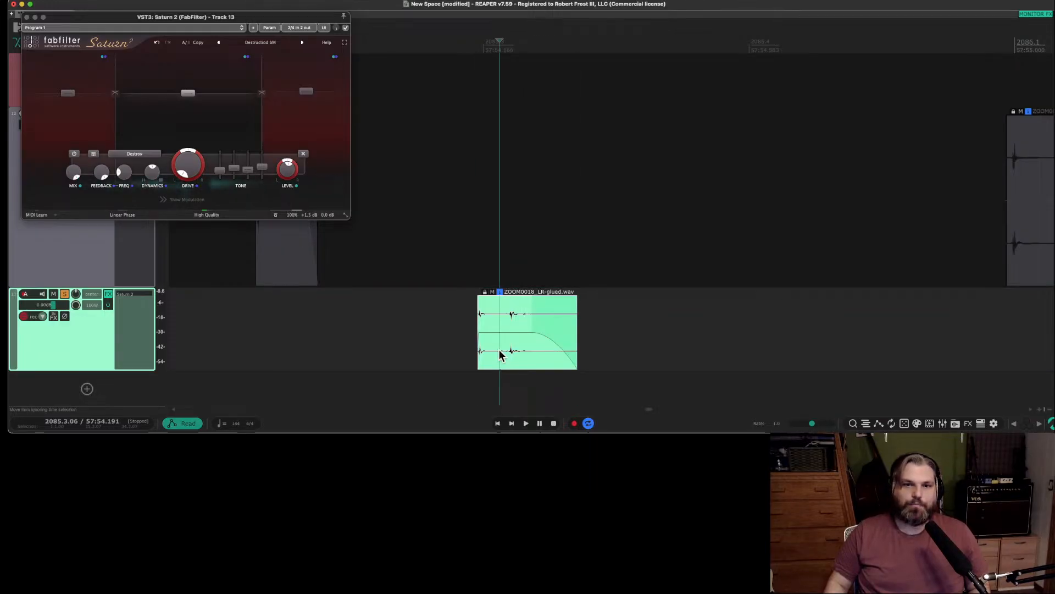
Reverse the glued second sound's media source in its item properties and audition it.
{"action": "right_click", "coordinate": [493, 324]}
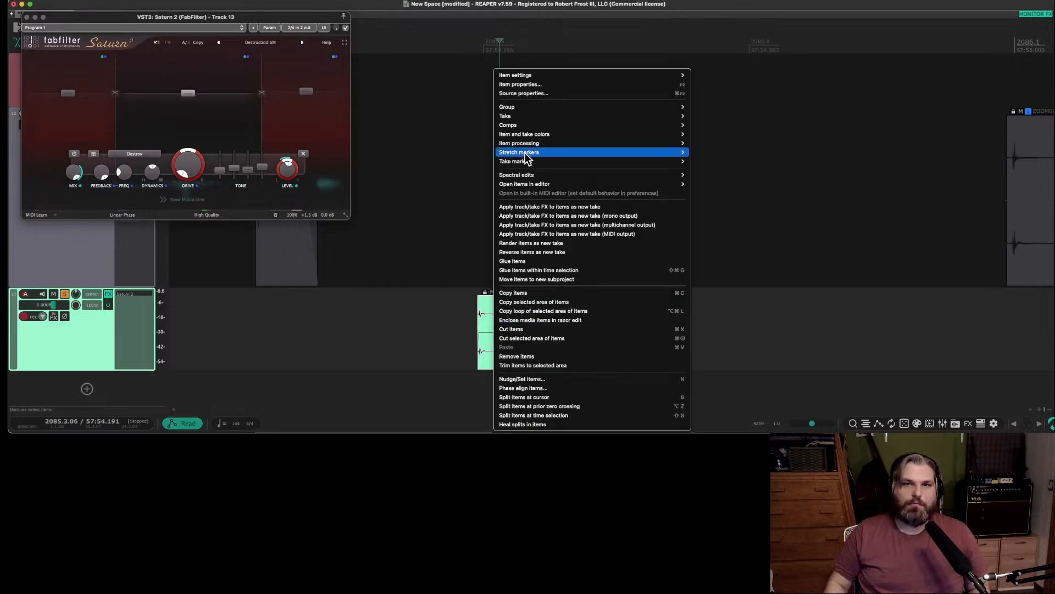
{"action": "left_click", "coordinate": [547, 88]}
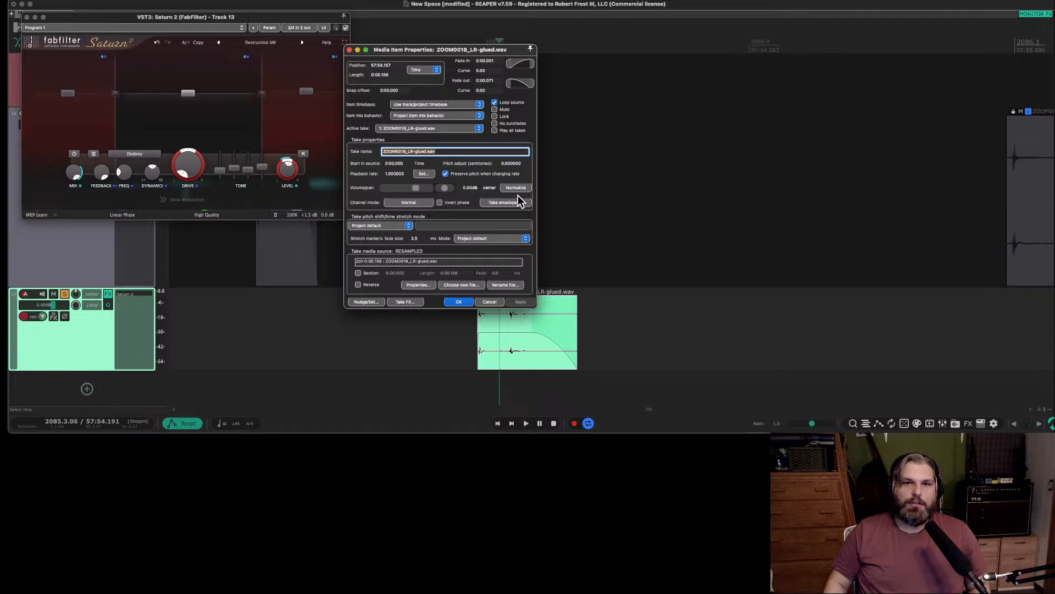
{"action": "left_click", "coordinate": [358, 285]}
{"action": "left_click", "coordinate": [514, 301]}
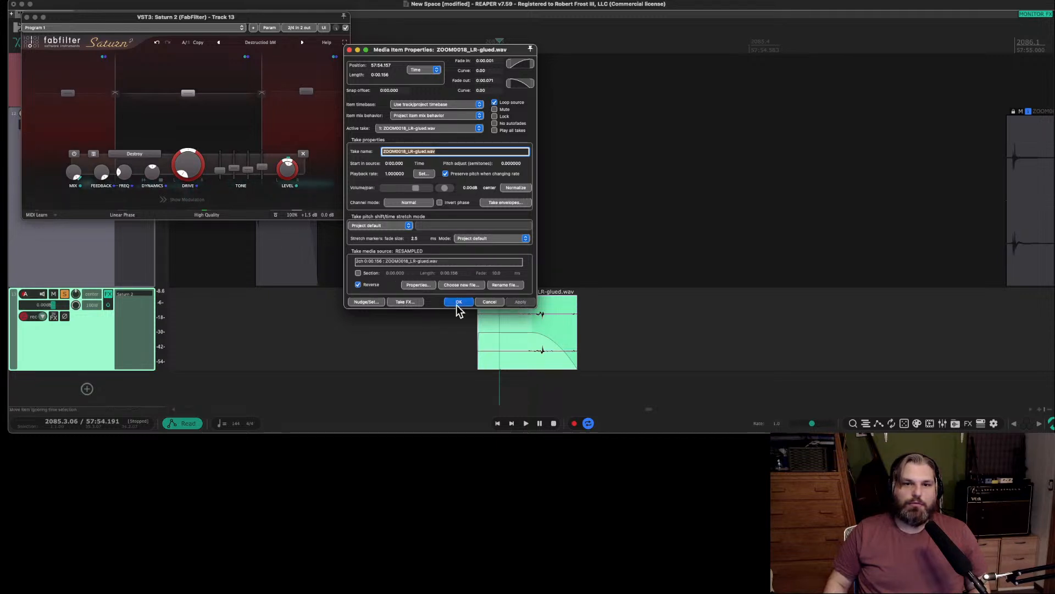
{"action": "left_click", "coordinate": [459, 302]}
{"action": "key", "text": "space"}
{"action": "key", "text": "space"}
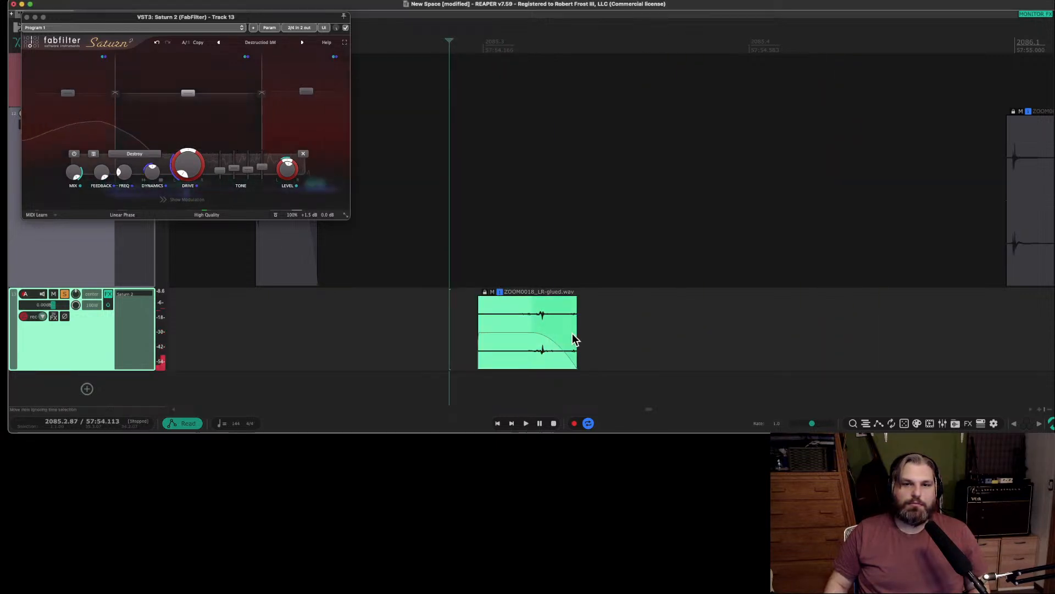
Remove the reversed item's fade-out, give it a fade-in reaching about its midpoint, and audition it.
{"action": "mouse_move", "coordinate": [577, 337]}
{"action": "left_mouse_down"}
{"action": "mouse_move", "coordinate": [609, 336]}
{"action": "mouse_move", "coordinate": [577, 346]}
{"action": "left_mouse_up"}
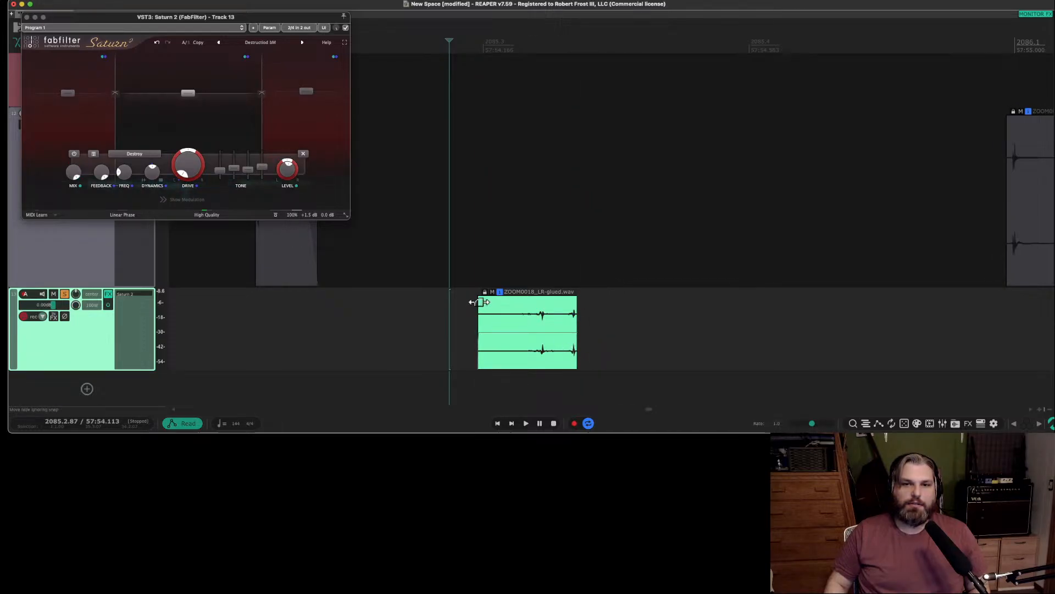
{"action": "left_click_drag", "start_coordinate": [483, 299], "coordinate": [530, 303]}
{"action": "key", "text": "space"}
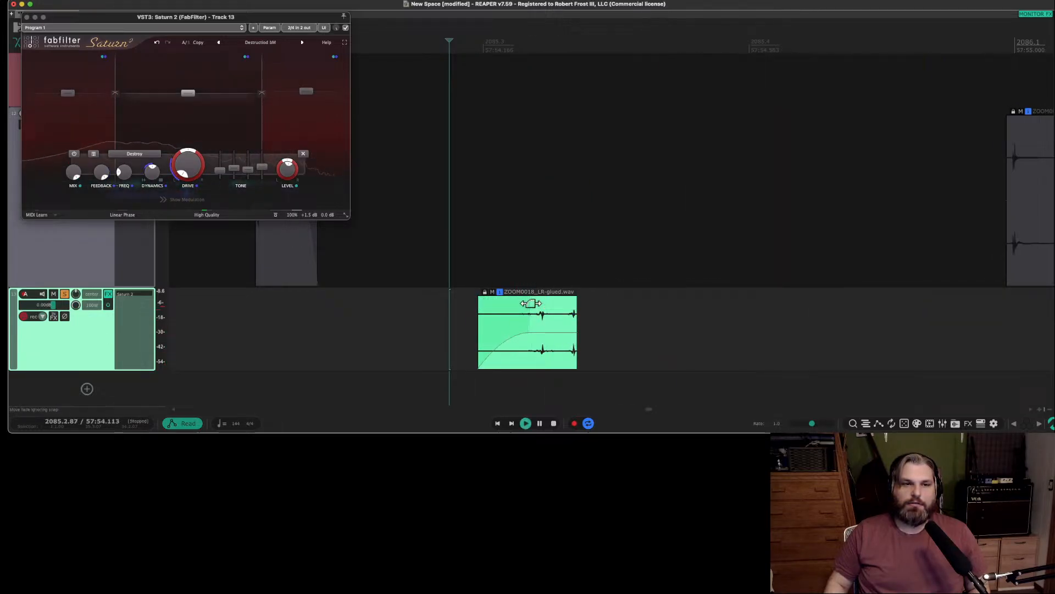
{"action": "key", "text": "space"}
Shorten the reversed item by stretching its start inward to a playback rate of 1.76 and audition it.
{"action": "left_click_drag", "start_coordinate": [477, 337], "coordinate": [521, 338]}
{"action": "key", "text": "space"}
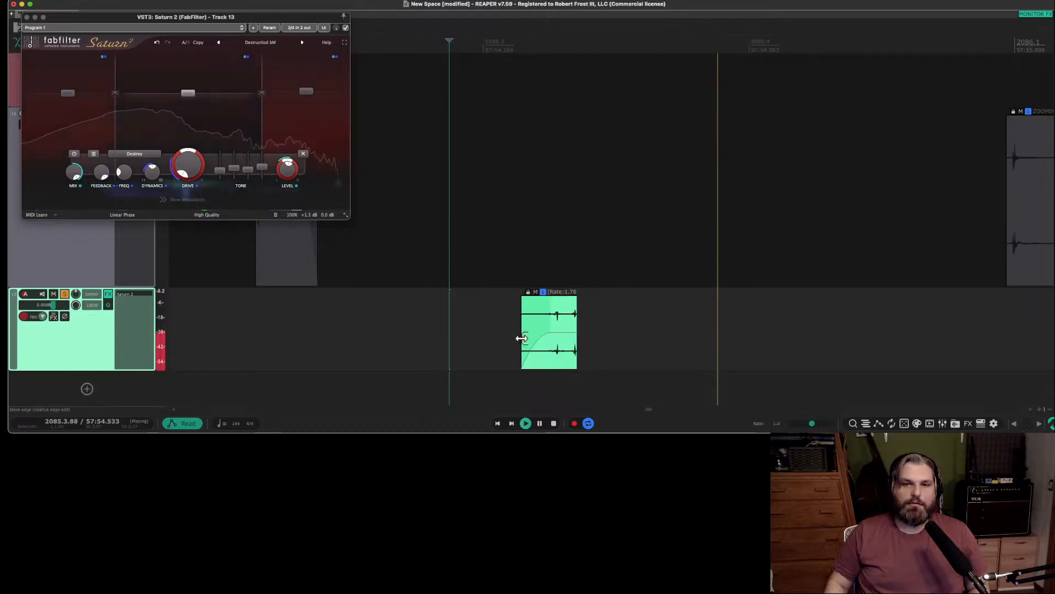
{"action": "key", "text": "space"}
Reopen Saturn 2 on the second sound's track, lower its overall mix to about half, and audition the result.
{"action": "left_click", "coordinate": [123, 297]}
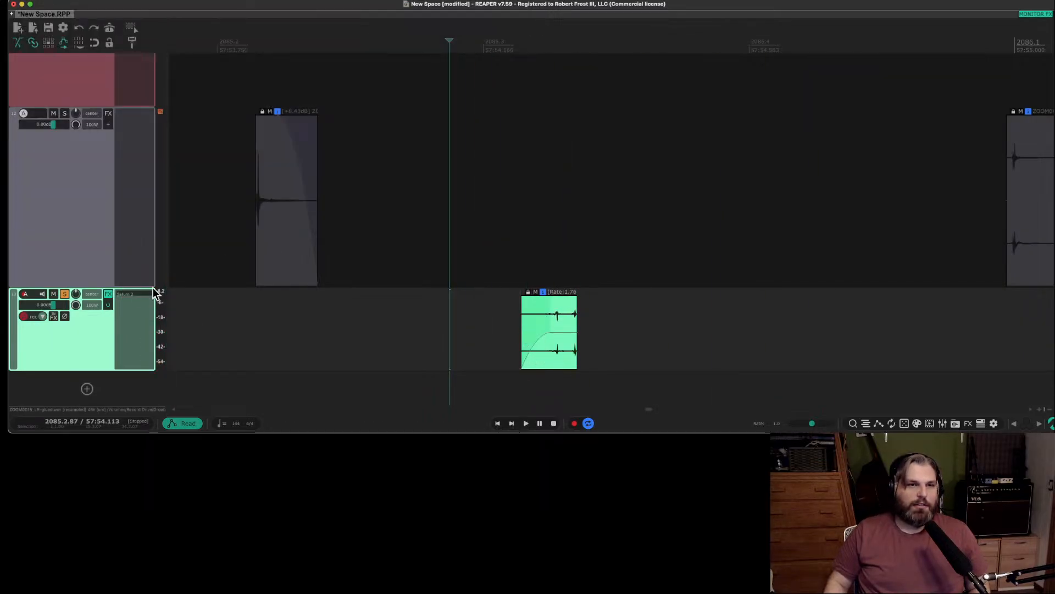
{"action": "left_click", "coordinate": [139, 296]}
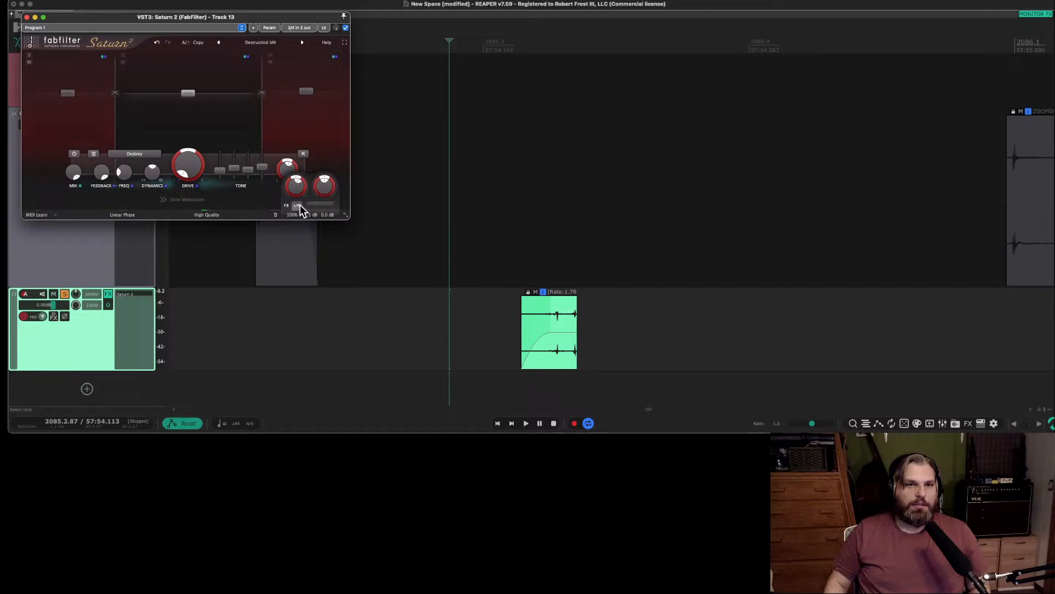
{"action": "left_click_drag", "start_coordinate": [332, 209], "coordinate": [288, 219]}
{"action": "key", "text": "space"}
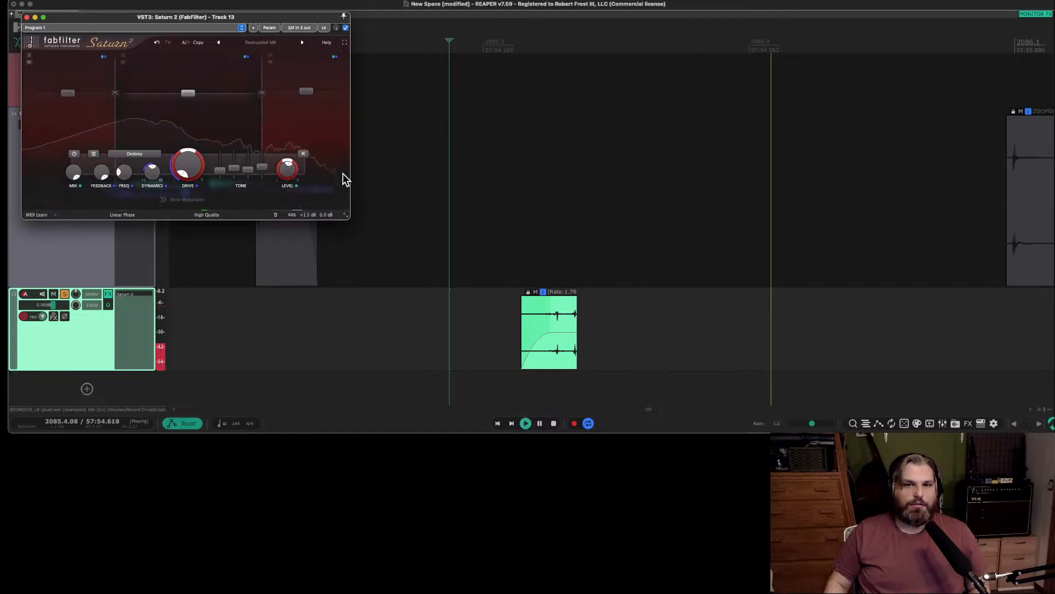
{"action": "key", "text": "space"}
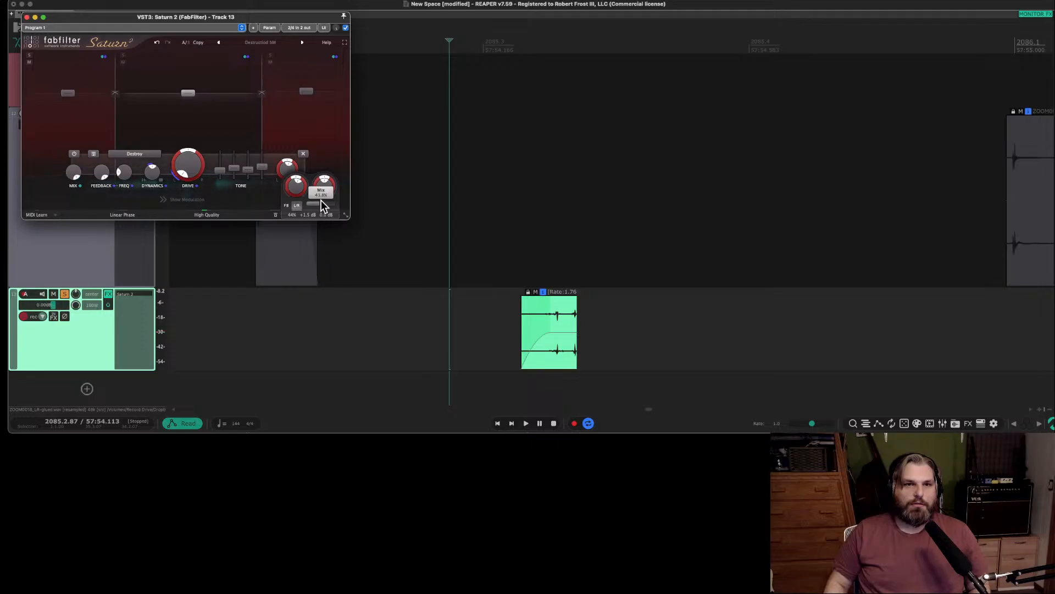
{"action": "left_click_drag", "start_coordinate": [321, 201], "coordinate": [335, 191]}
{"action": "key", "text": "space"}
Raise Saturn 2's Band 2 level slightly and Band 1 level to about +13 dB, auditioning the changes.
{"action": "key", "text": "space"}
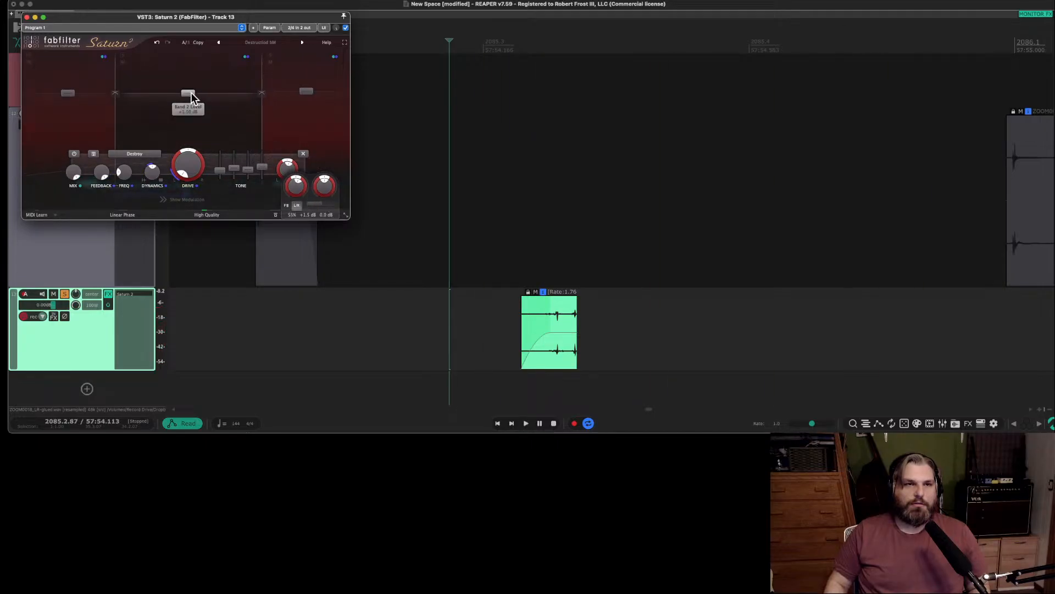
{"action": "key", "text": "space"}
{"action": "mouse_move", "coordinate": [190, 92]}
{"action": "left_mouse_down"}
{"action": "mouse_move", "coordinate": [191, 76]}
{"action": "mouse_move", "coordinate": [192, 90]}
{"action": "left_mouse_up"}
{"action": "key", "text": "space"}
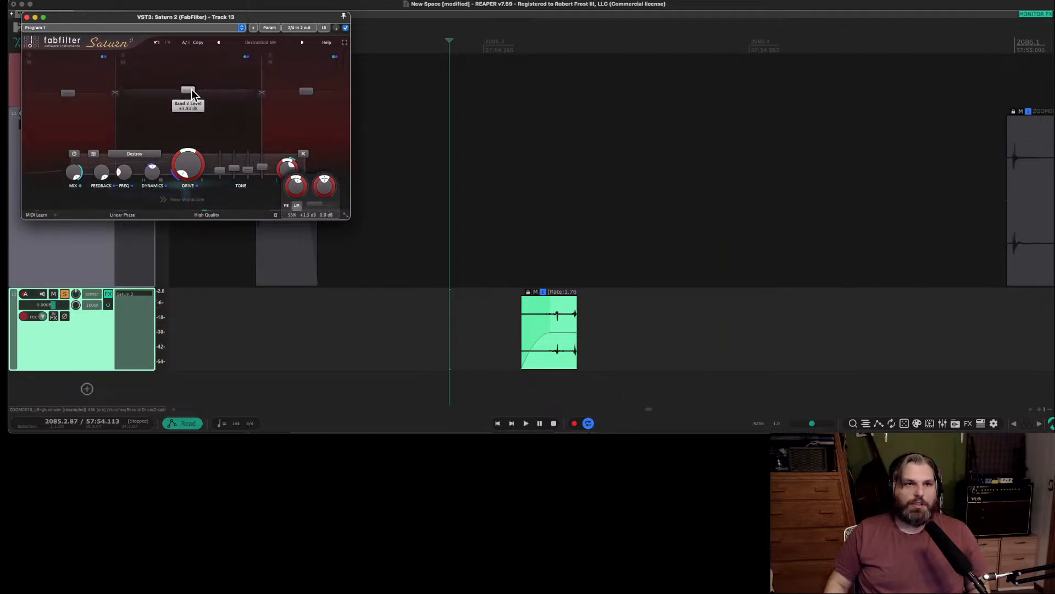
{"action": "left_click_drag", "start_coordinate": [84, 91], "coordinate": [77, 81]}
Audition the reversed second sound with the adjusted Saturn 2 band levels and close the plug-in window.
{"action": "key", "text": "space"}
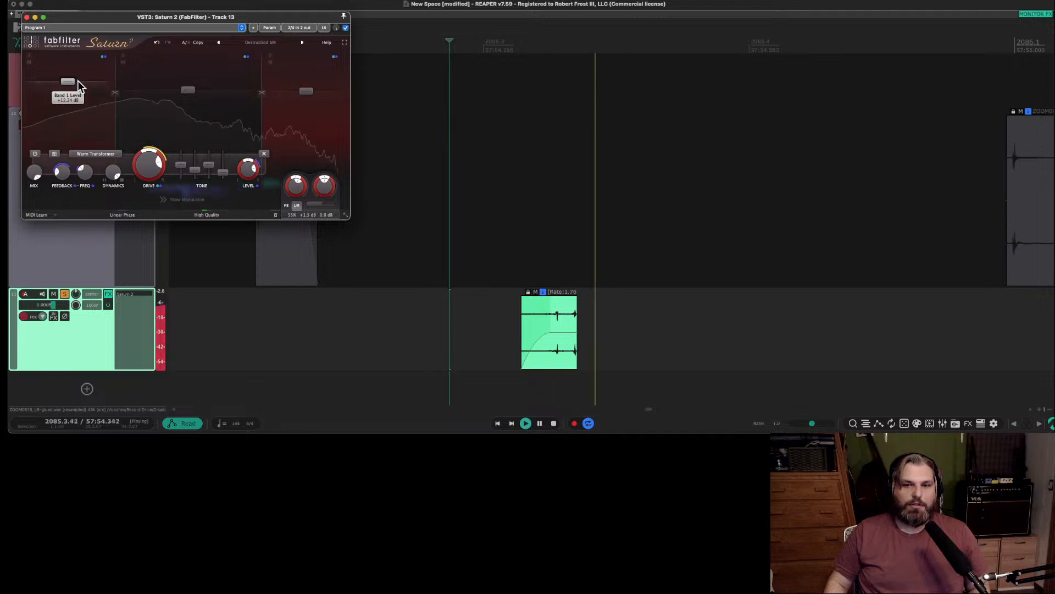
{"action": "key", "text": "space"}
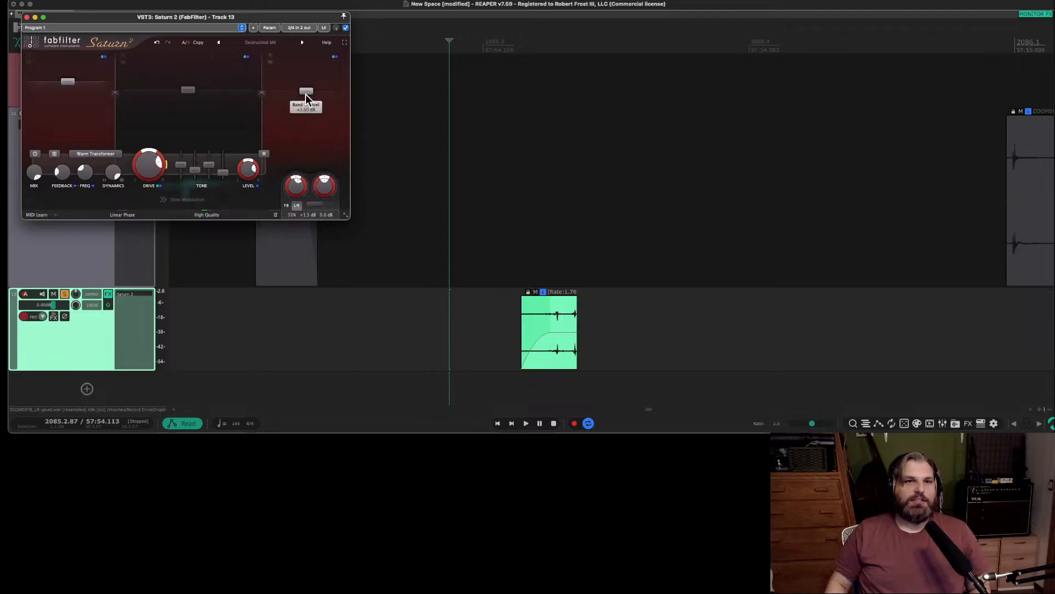
{"action": "key", "text": "space"}
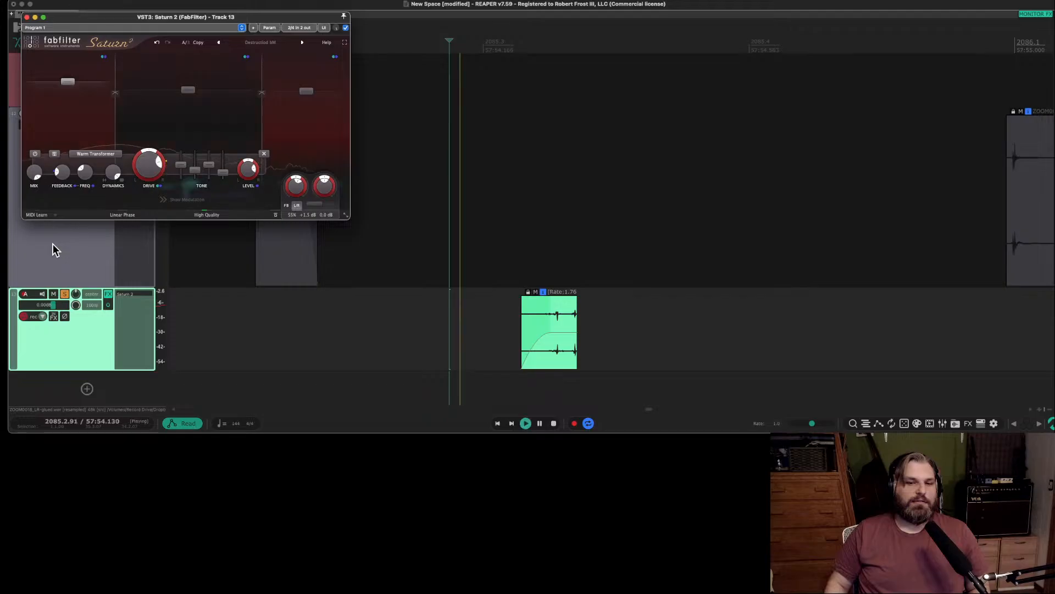
{"action": "key", "text": "space"}
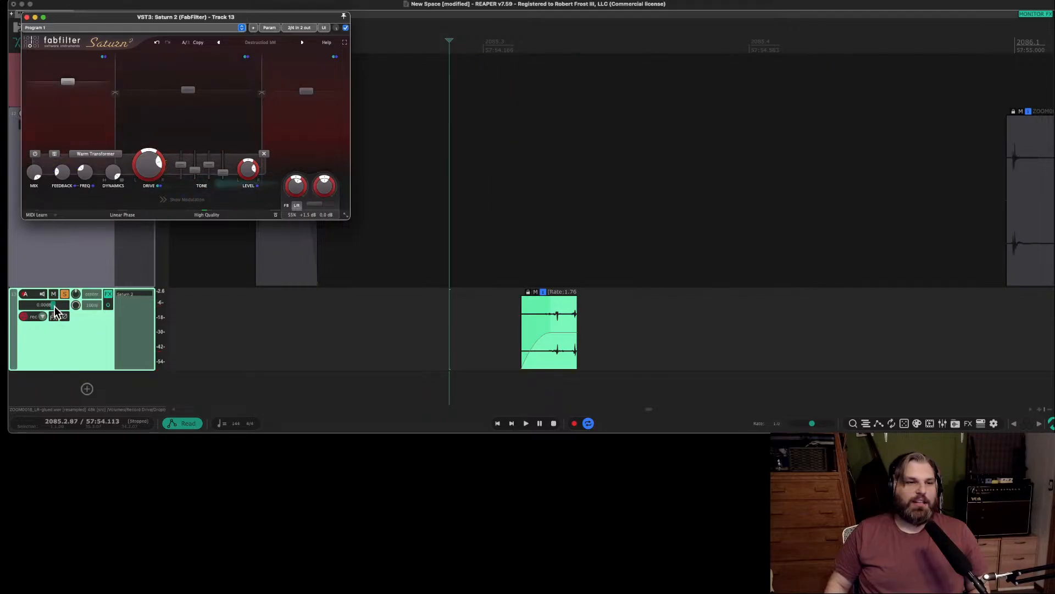
{"action": "left_click", "coordinate": [551, 314]}
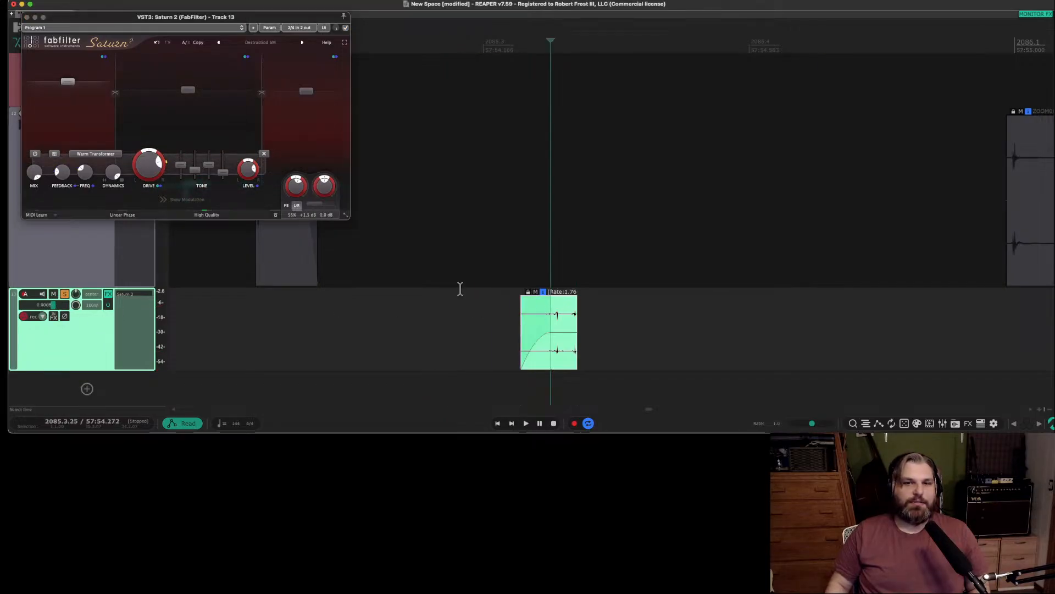
{"action": "left_click", "coordinate": [27, 21]}
{"action": "left_click", "coordinate": [26, 17]}
{"action": "scroll", "coordinate": [404, 277], "scroll_direction": "down", "scroll_amount": 4}
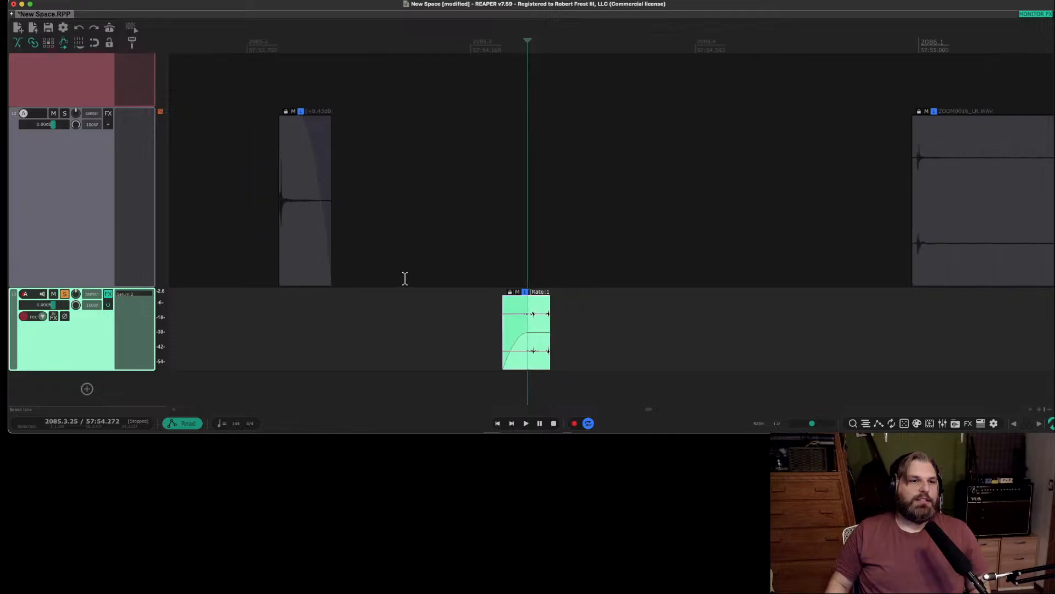
Move the short faded item from the grey source track onto a new track below the second sound and audition it.
{"action": "left_click", "coordinate": [328, 263]}
{"action": "left_click_drag", "start_coordinate": [334, 180], "coordinate": [589, 385]}
{"action": "left_click", "coordinate": [549, 320]}
{"action": "key", "text": "space"}
{"action": "key", "text": "space"}
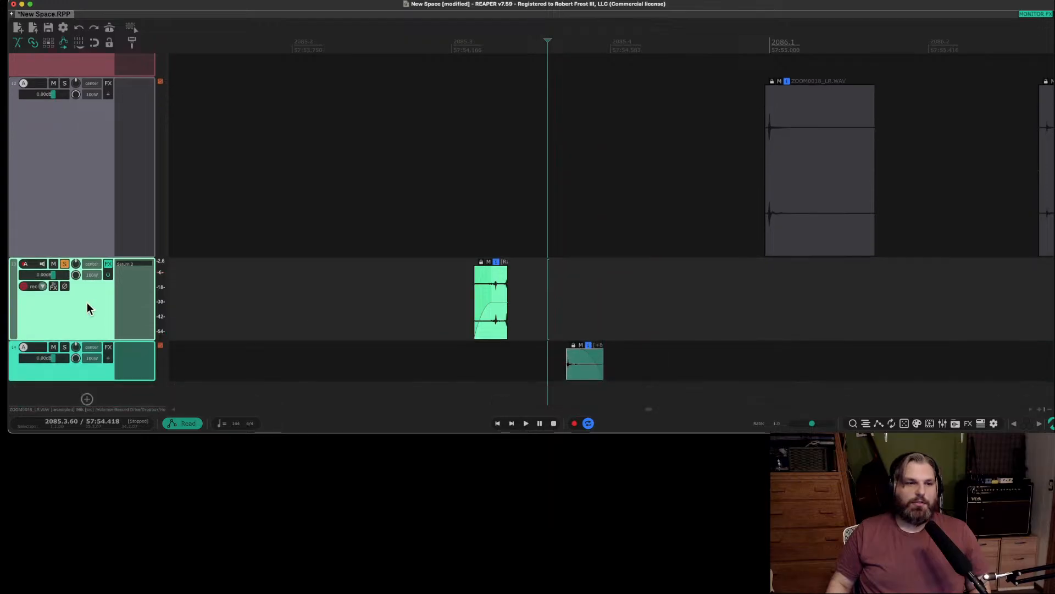
Unsolo the second sound's track, audition the moved item, and delete the new track holding it.
{"action": "left_click", "coordinate": [64, 265]}
{"action": "key", "text": "space"}
{"action": "key", "text": "space"}
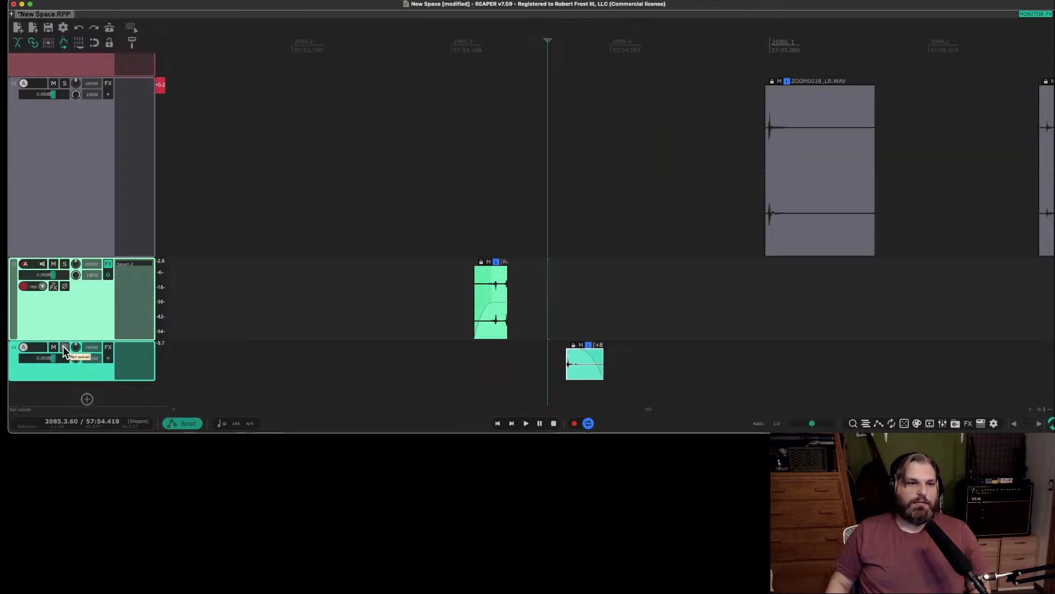
{"action": "left_click", "coordinate": [580, 375]}
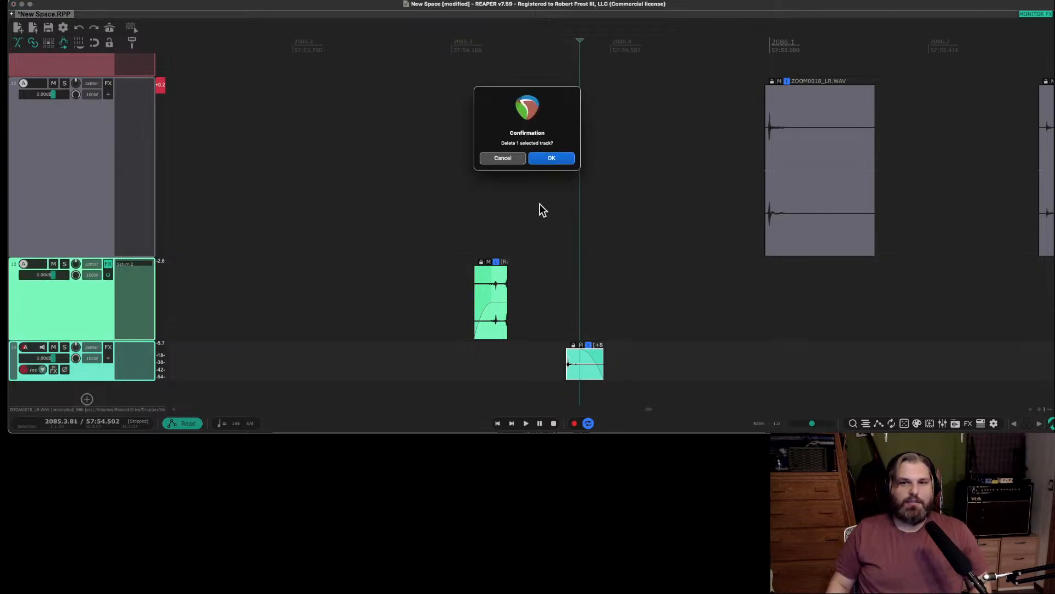
{"action": "left_click", "coordinate": [542, 158]}
Audition the next ZOOM0018 piece on the grey source track and look ahead for louder hits.
{"action": "scroll", "coordinate": [634, 292], "scroll_direction": "right", "scroll_amount": 3}
{"action": "scroll", "coordinate": [619, 212], "scroll_direction": "down", "scroll_amount": 2}
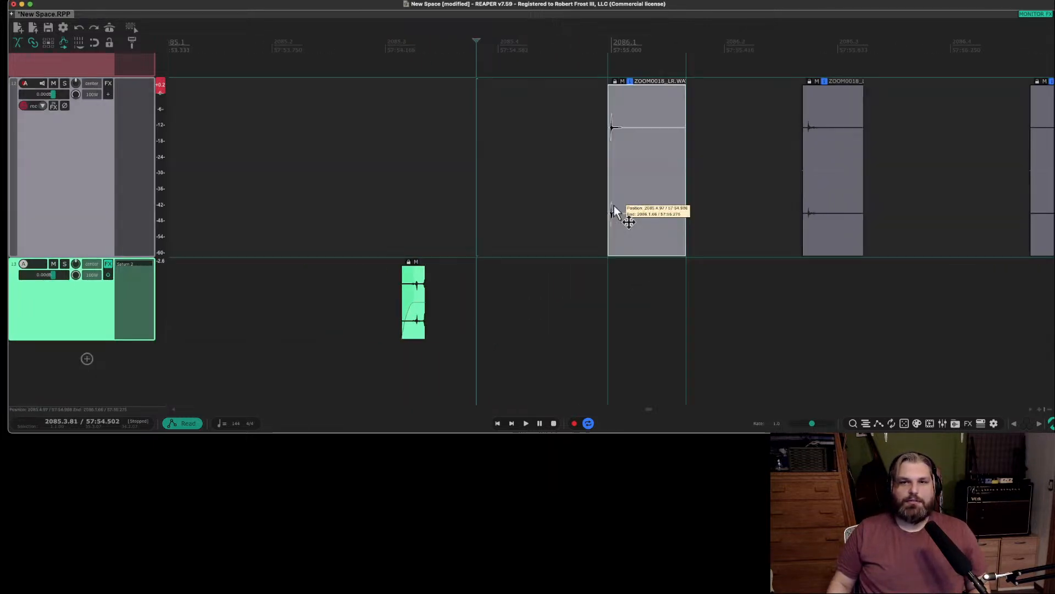
{"action": "left_click", "coordinate": [594, 212]}
{"action": "key", "text": "space"}
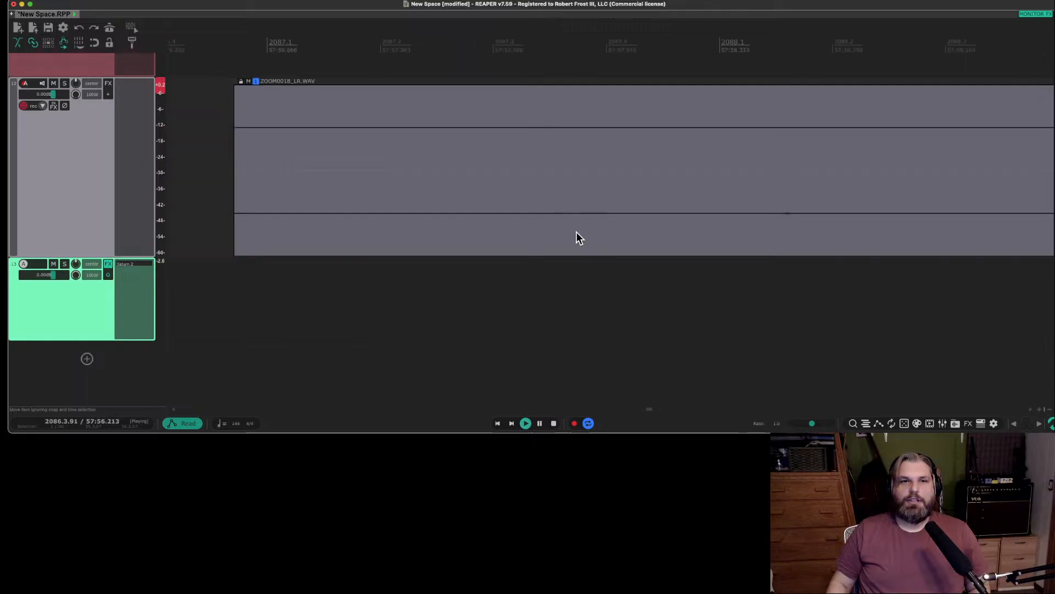
{"action": "scroll", "coordinate": [577, 233], "scroll_direction": "down", "scroll_amount": 5}
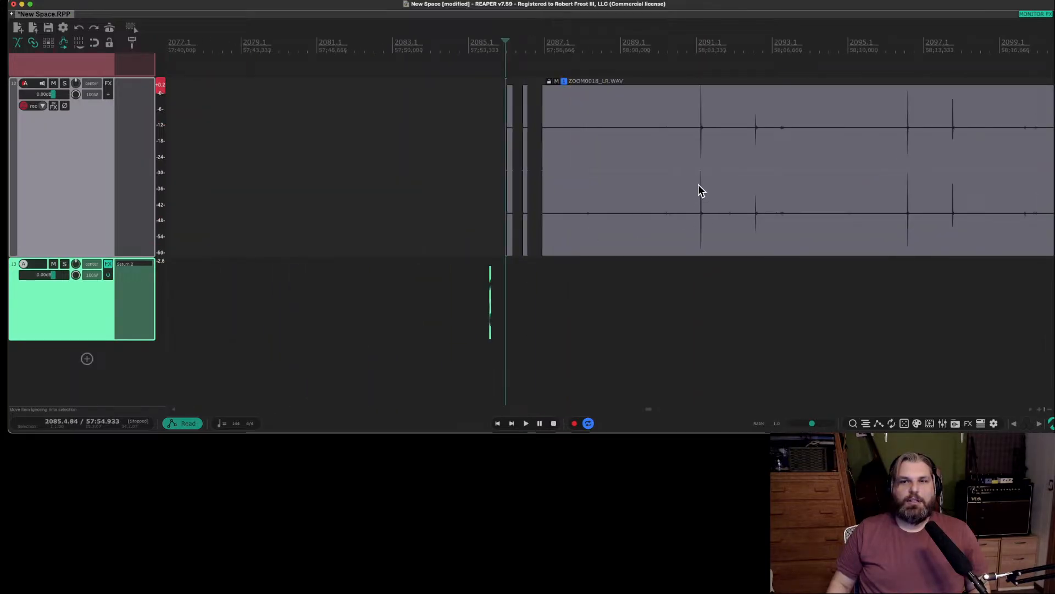
{"action": "key", "text": "space"}
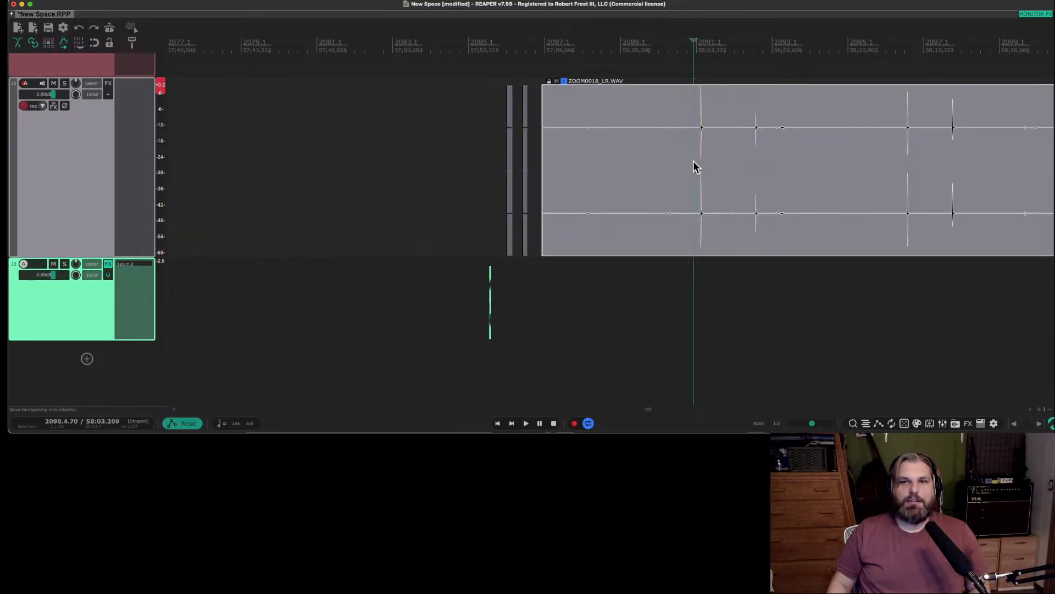
Split the long ZOOM0018 item just before its first loud hit and delete the quiet material ahead of the split.
{"action": "key", "text": "s"}
{"action": "left_click", "coordinate": [596, 176]}
{"action": "key", "text": "Delete"}
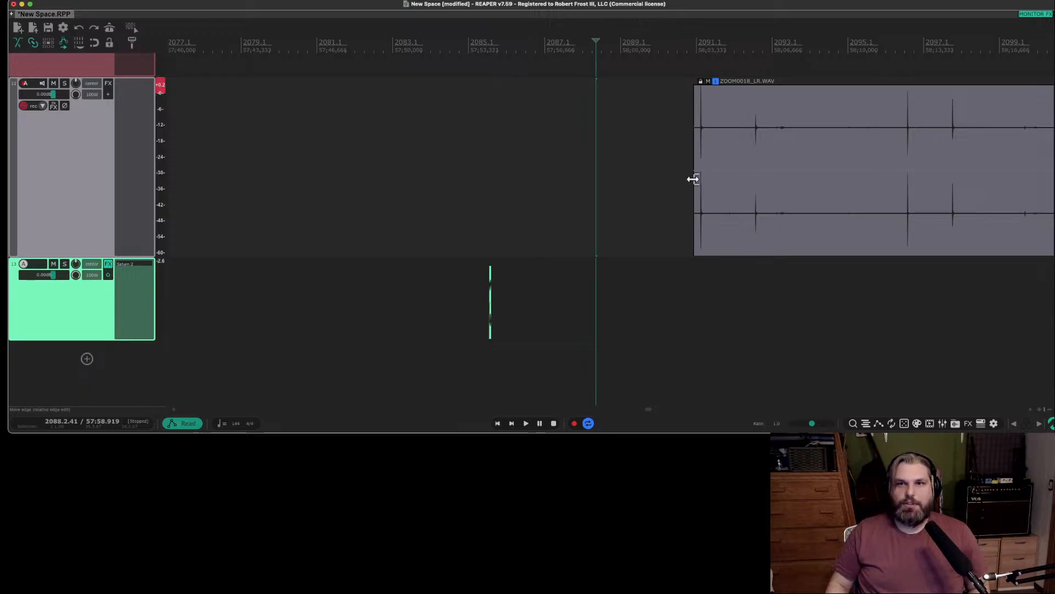
Undo the deletion of the quiet material ahead of the loud hit.
{"action": "scroll", "coordinate": [693, 179], "scroll_direction": "up", "scroll_amount": 8}
{"action": "key", "text": "super+z"}
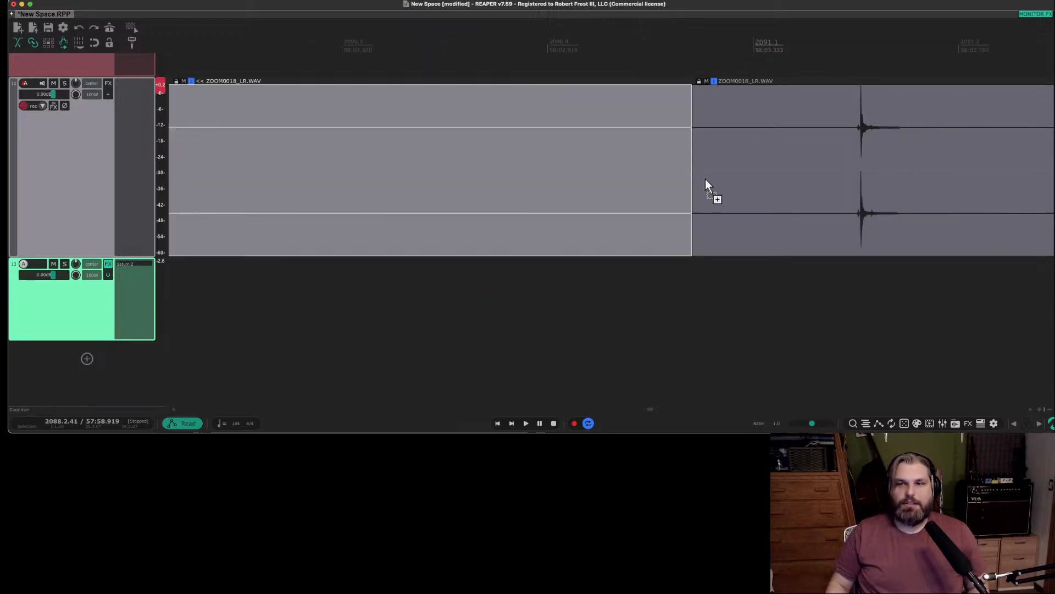
{"action": "key", "text": "super+z"}
Delete the quiet section before the loud hit and the two short leftover pieces in front of it.
{"action": "scroll", "coordinate": [564, 177], "scroll_direction": "down", "scroll_amount": 5}
{"action": "scroll", "coordinate": [564, 177], "scroll_direction": "down", "scroll_amount": 5}
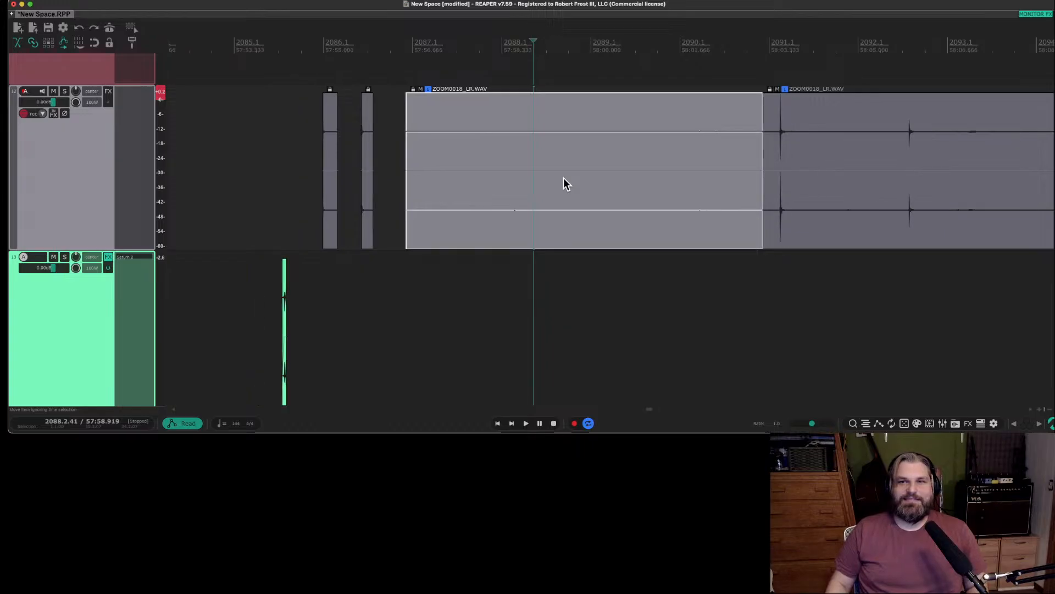
{"action": "key", "text": "Delete"}
{"action": "left_click_drag", "start_coordinate": [309, 169], "coordinate": [400, 165]}
{"action": "key", "text": "Delete"}
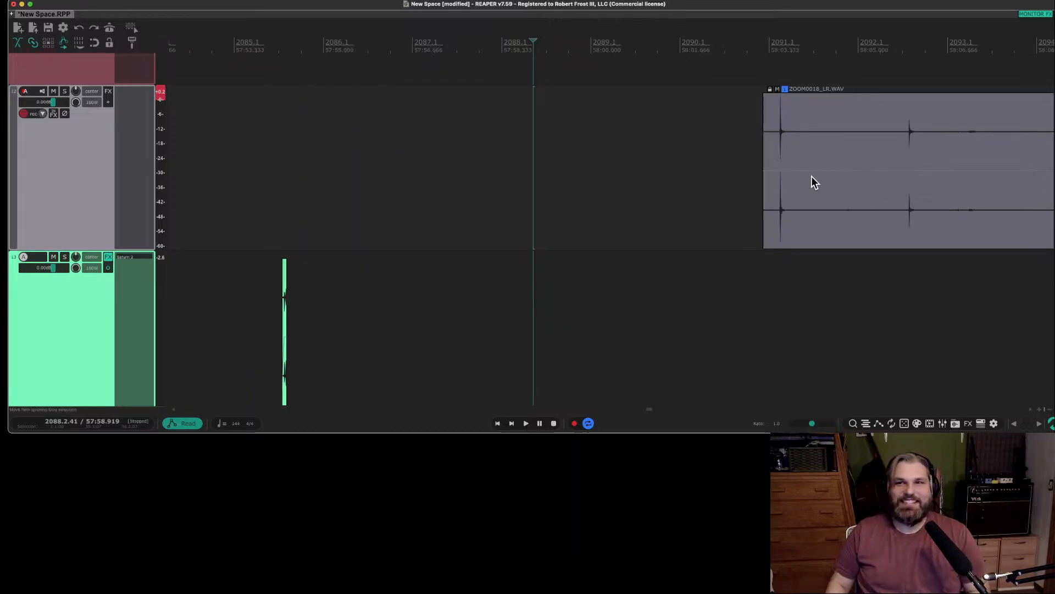
Split the first loud hit off the ZOOM0018 item and move it earlier onto a new track below the second sound.
{"action": "left_click", "coordinate": [810, 144]}
{"action": "key", "text": "s"}
{"action": "left_click_drag", "start_coordinate": [768, 165], "coordinate": [369, 306]}
{"action": "left_click", "coordinate": [367, 284]}
Trim the start of the new track's item to just before the hit's transient and audition it.
{"action": "scroll", "coordinate": [366, 290], "scroll_direction": "up", "scroll_amount": 5}
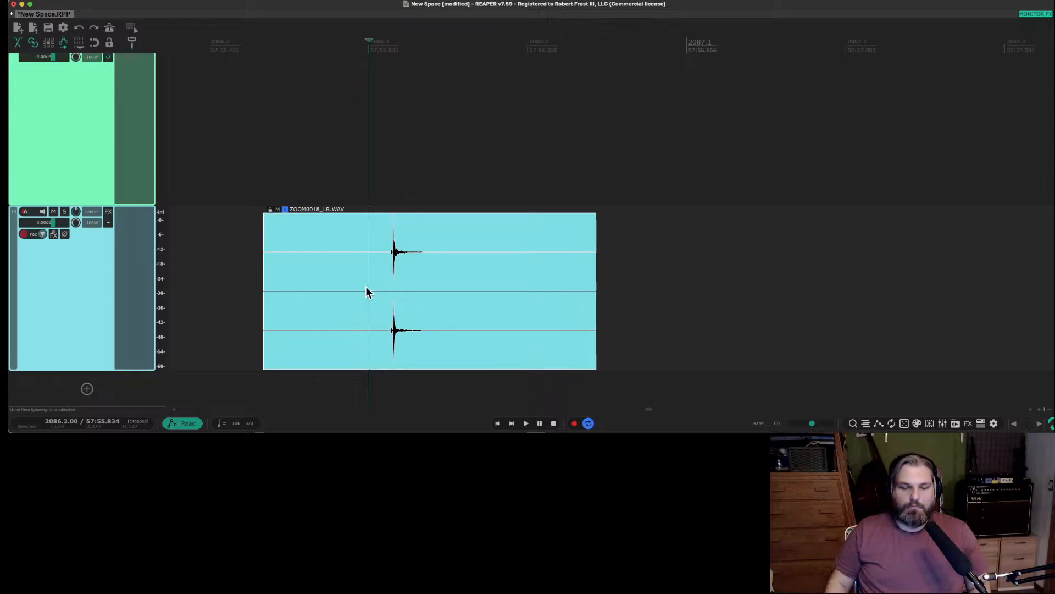
{"action": "left_click_drag", "start_coordinate": [266, 300], "coordinate": [391, 300]}
{"action": "left_click", "coordinate": [386, 283]}
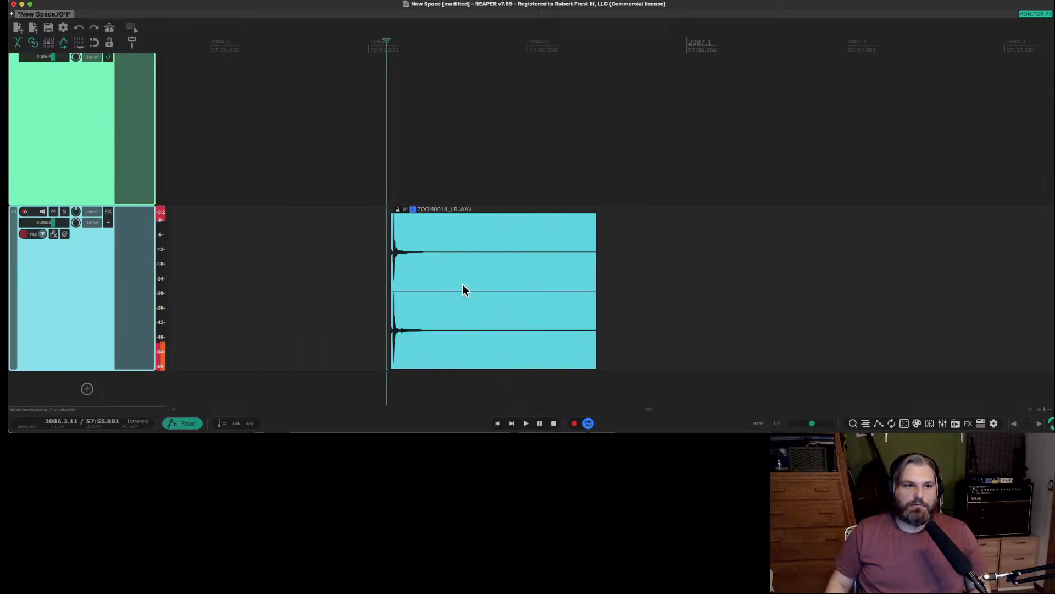
{"action": "key", "text": "space"}
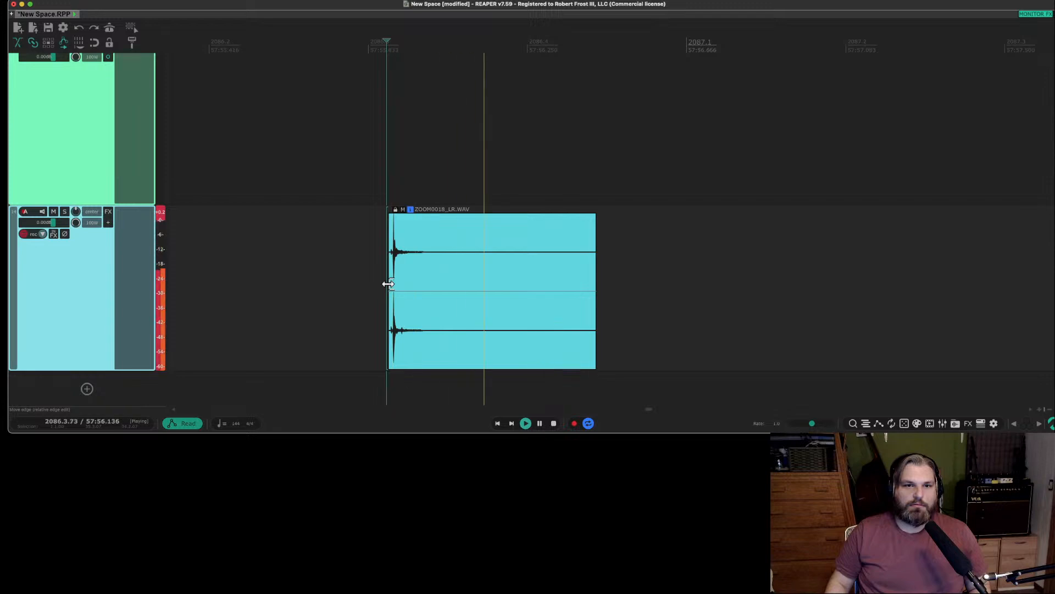
{"action": "key", "text": "space"}
{"action": "left_click", "coordinate": [417, 279]}
{"action": "right_click", "coordinate": [417, 279]}
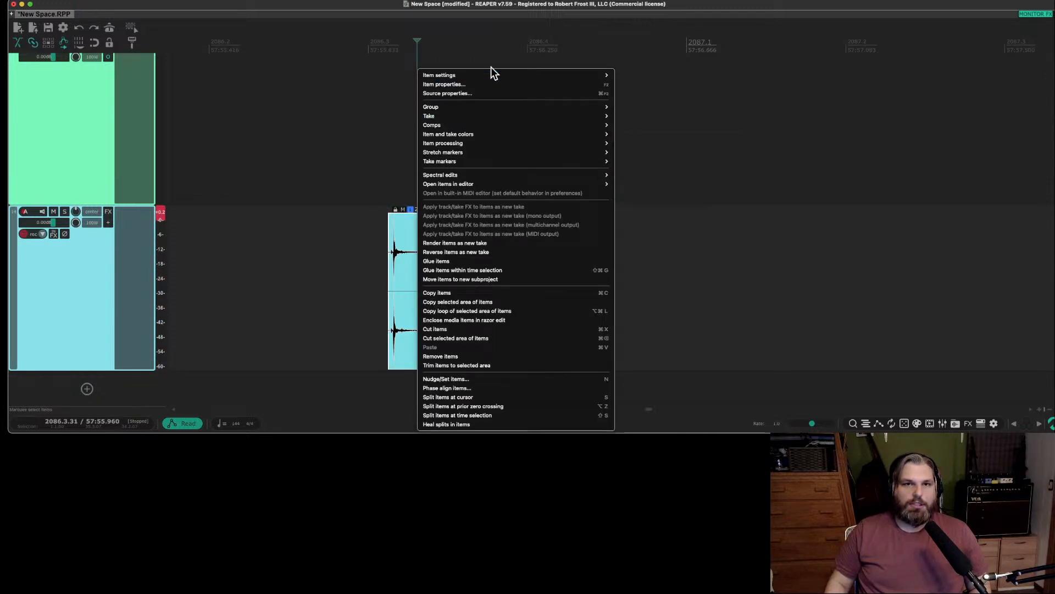
{"action": "left_click", "coordinate": [484, 84]}
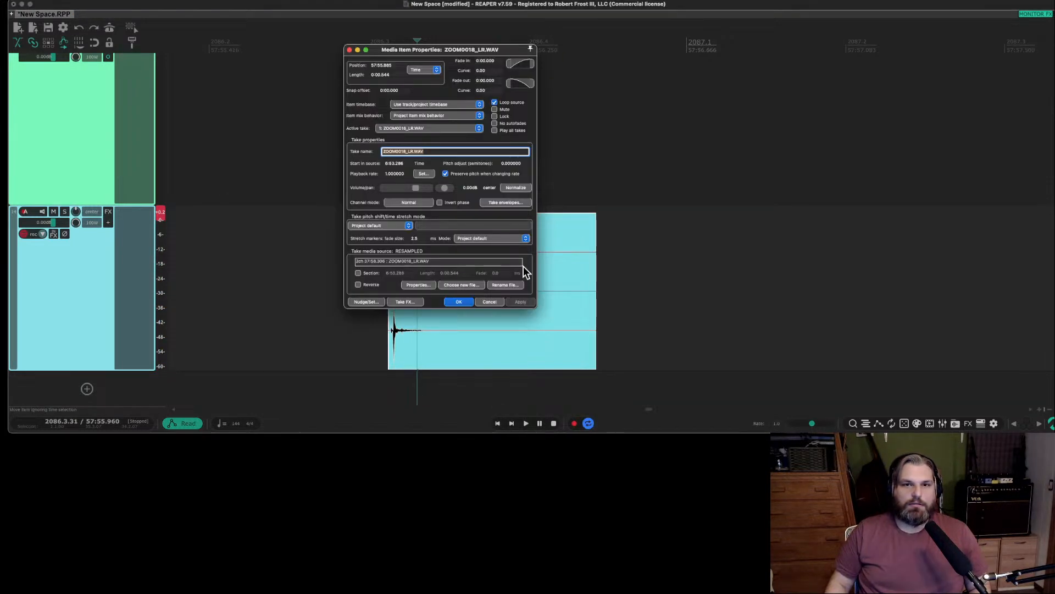
{"action": "left_click", "coordinate": [410, 203]}
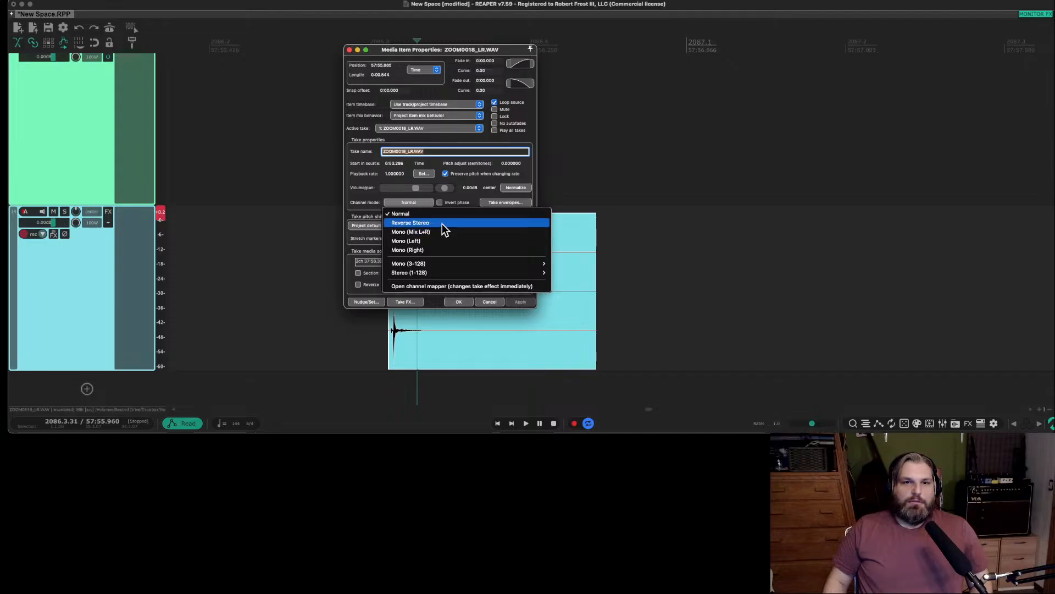
{"action": "left_click", "coordinate": [495, 301]}
{"action": "left_click", "coordinate": [489, 301]}
Look through the tracks and timeline for the long original ZOOM0018 recording.
{"action": "scroll", "coordinate": [826, 174], "scroll_direction": "down", "scroll_amount": 5}
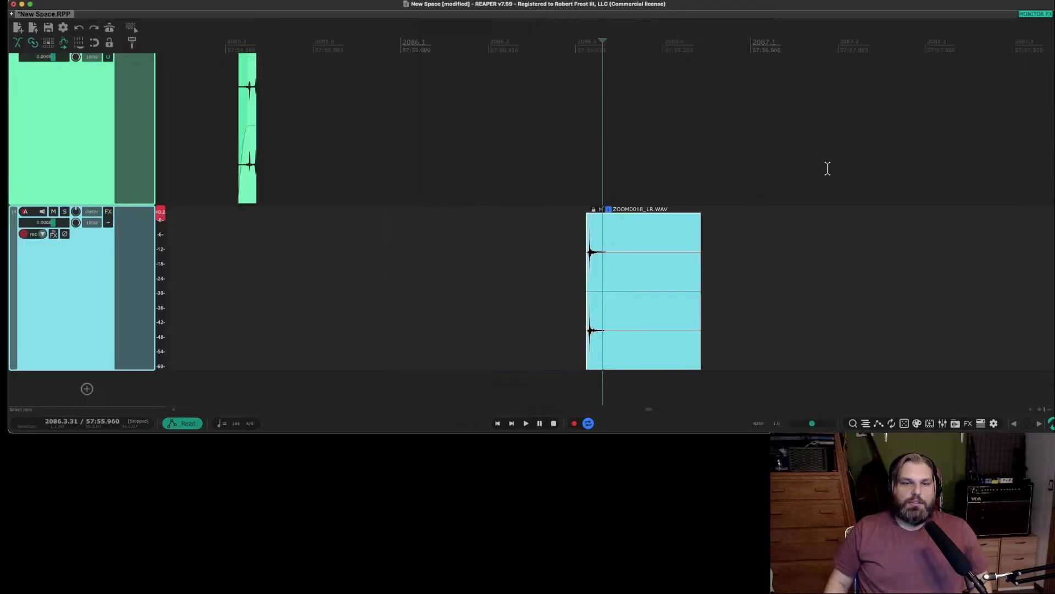
{"action": "scroll", "coordinate": [826, 174], "scroll_direction": "up", "scroll_amount": 2}
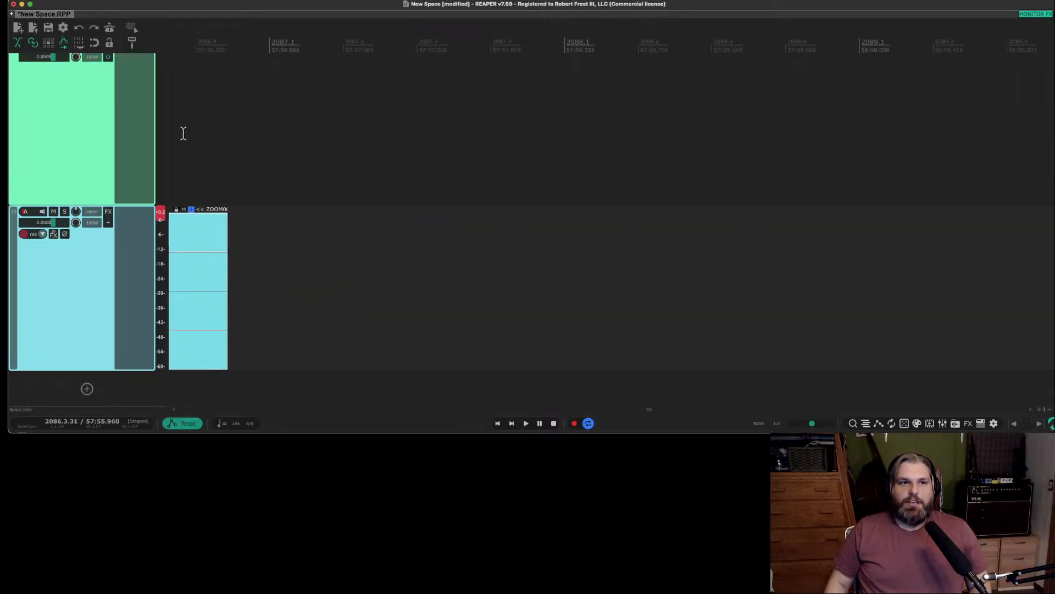
{"action": "scroll", "coordinate": [90, 147], "scroll_direction": "up", "scroll_amount": 10}
{"action": "scroll", "coordinate": [90, 148], "scroll_direction": "down", "scroll_amount": 3}
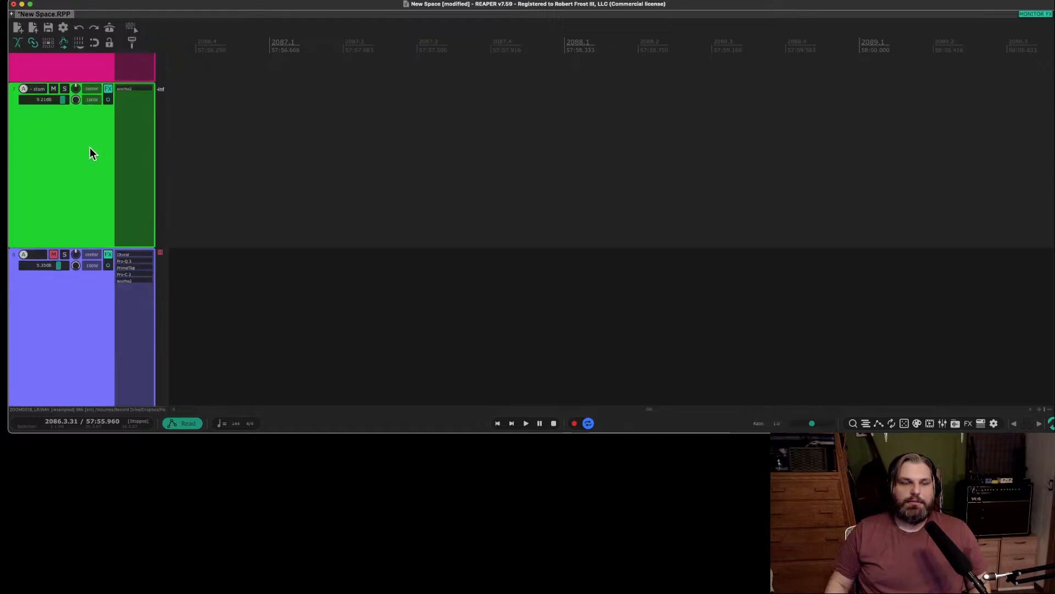
{"action": "scroll", "coordinate": [363, 203], "scroll_direction": "down", "scroll_amount": 5}
{"action": "scroll", "coordinate": [104, 277], "scroll_direction": "down", "scroll_amount": 8}
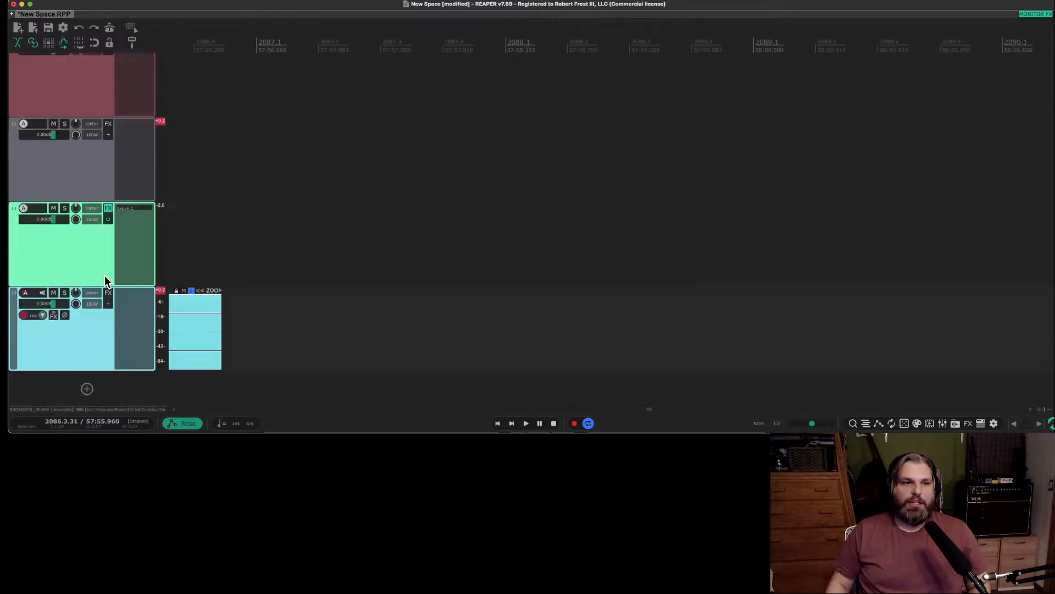
{"action": "scroll", "coordinate": [110, 275], "scroll_direction": "up", "scroll_amount": 4}
{"action": "scroll", "coordinate": [350, 248], "scroll_direction": "down", "scroll_amount": 5}
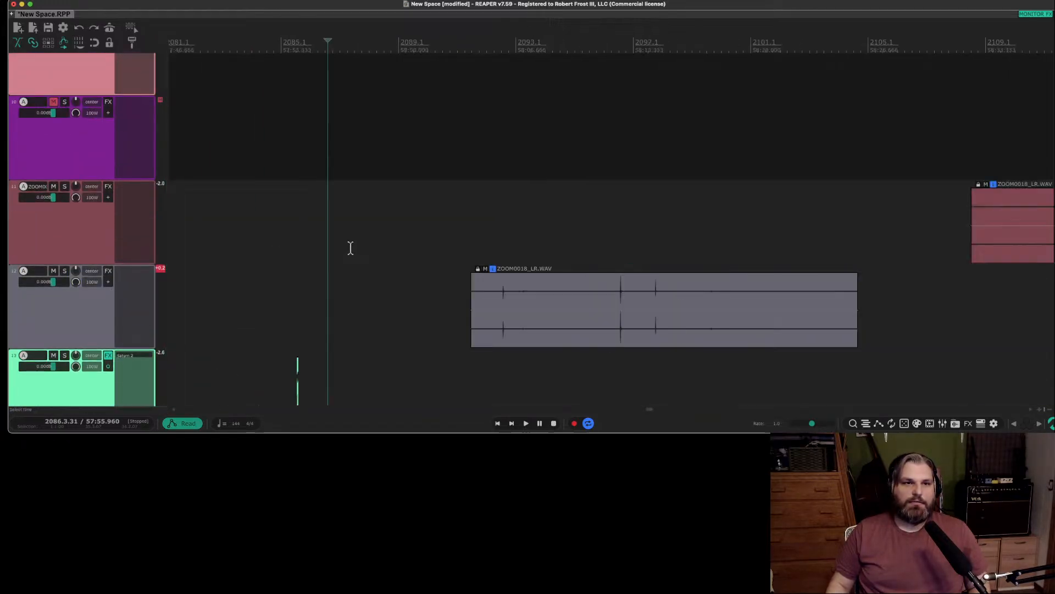
{"action": "scroll", "coordinate": [586, 313], "scroll_direction": "down", "scroll_amount": 6}
Set the channel mode of the long ZOOM0018 recording on track 11 to Mono (Mix L+R) and apply it.
{"action": "left_click", "coordinate": [679, 242]}
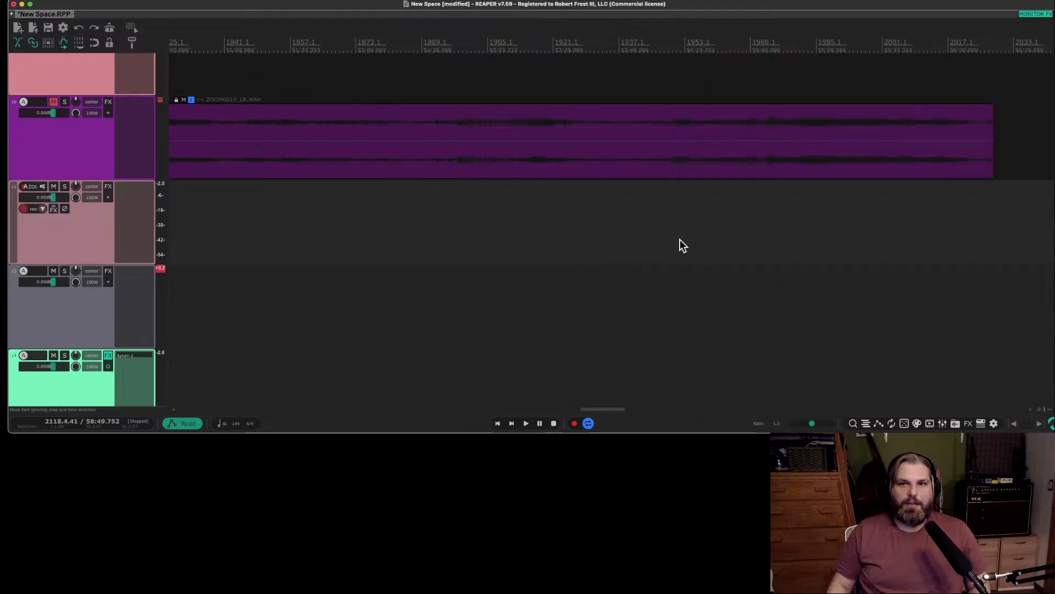
{"action": "scroll", "coordinate": [680, 245], "scroll_direction": "right", "scroll_amount": 10}
{"action": "scroll", "coordinate": [681, 245], "scroll_direction": "down", "scroll_amount": 5}
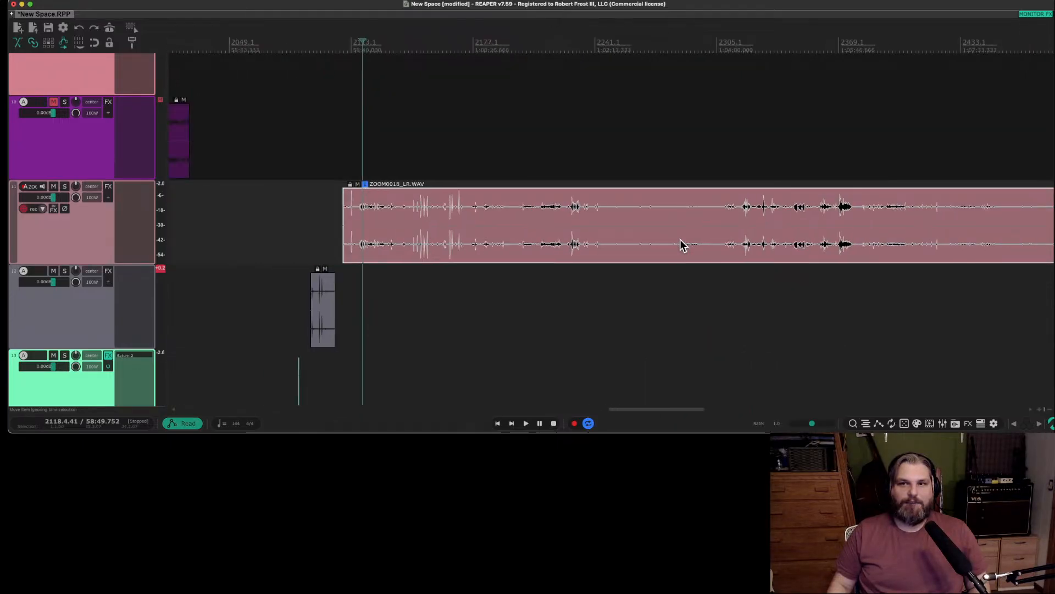
{"action": "scroll", "coordinate": [680, 244], "scroll_direction": "left", "scroll_amount": 2}
{"action": "right_click", "coordinate": [631, 251]}
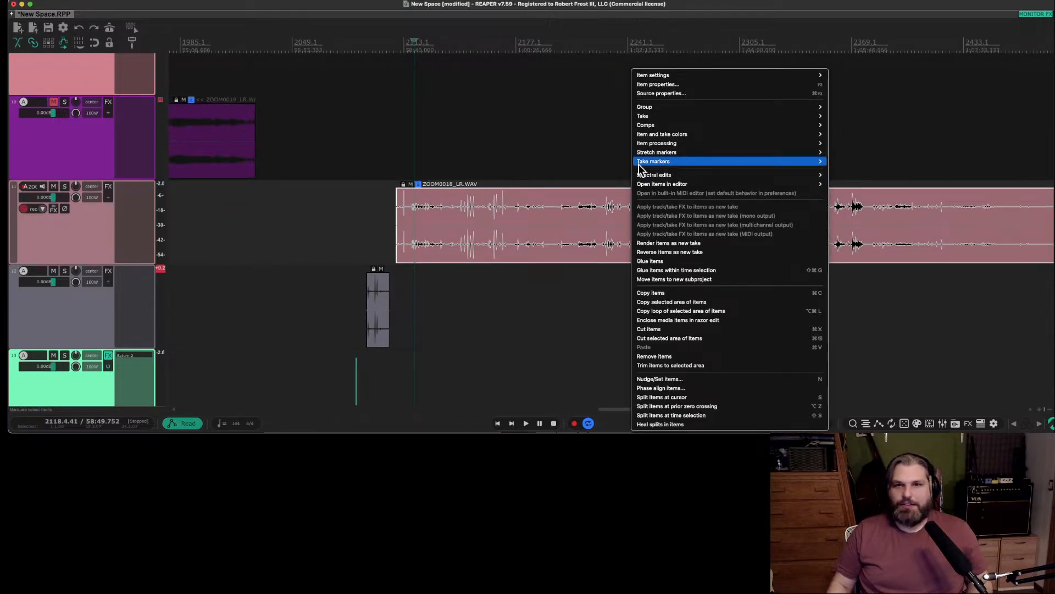
{"action": "left_click", "coordinate": [668, 84]}
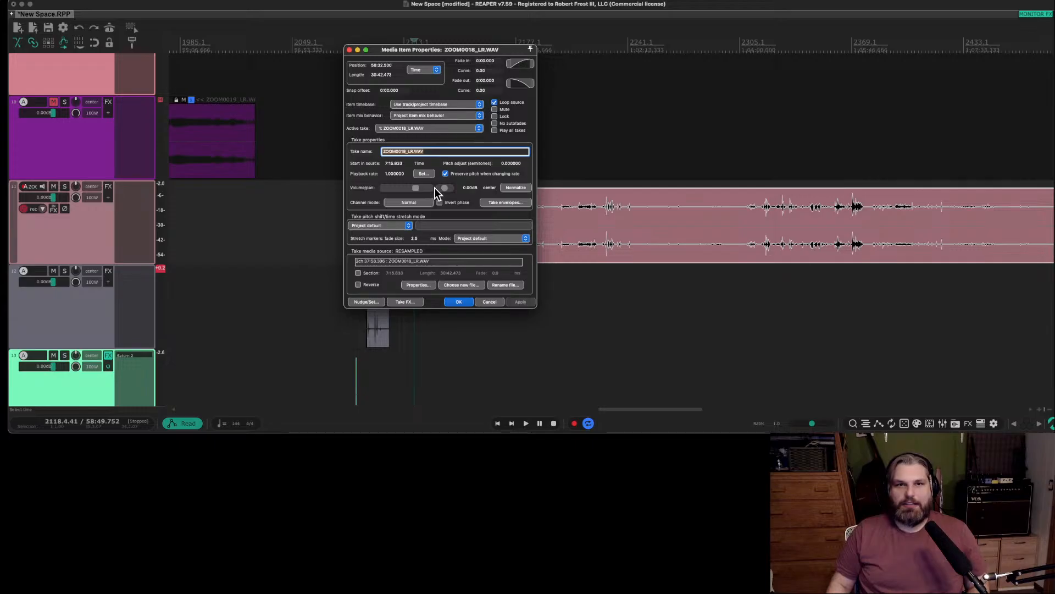
{"action": "left_click", "coordinate": [394, 202]}
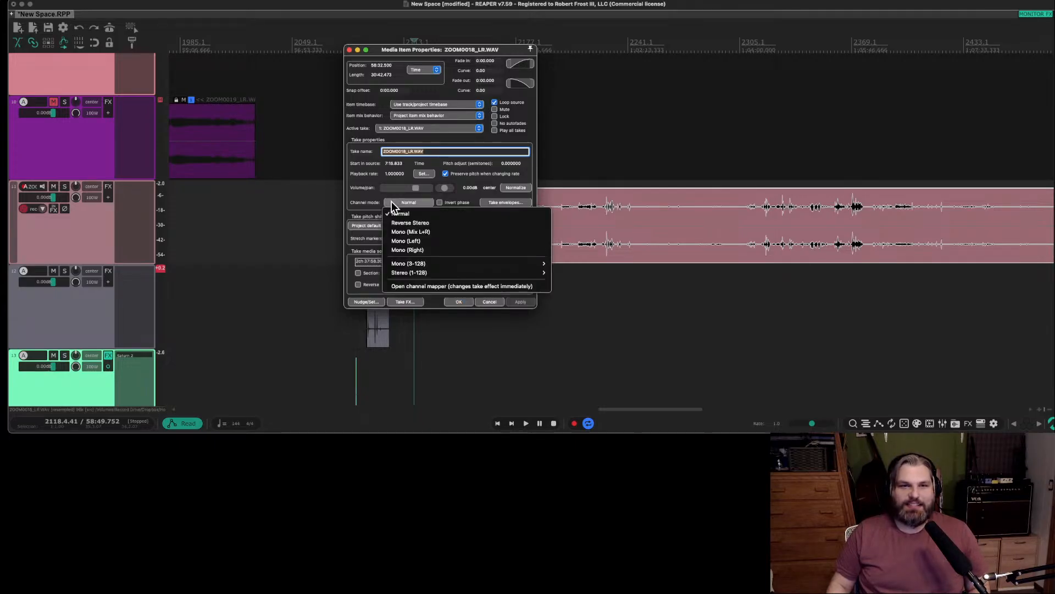
{"action": "left_click", "coordinate": [447, 231]}
{"action": "left_click", "coordinate": [530, 301]}
{"action": "left_click", "coordinate": [459, 302]}
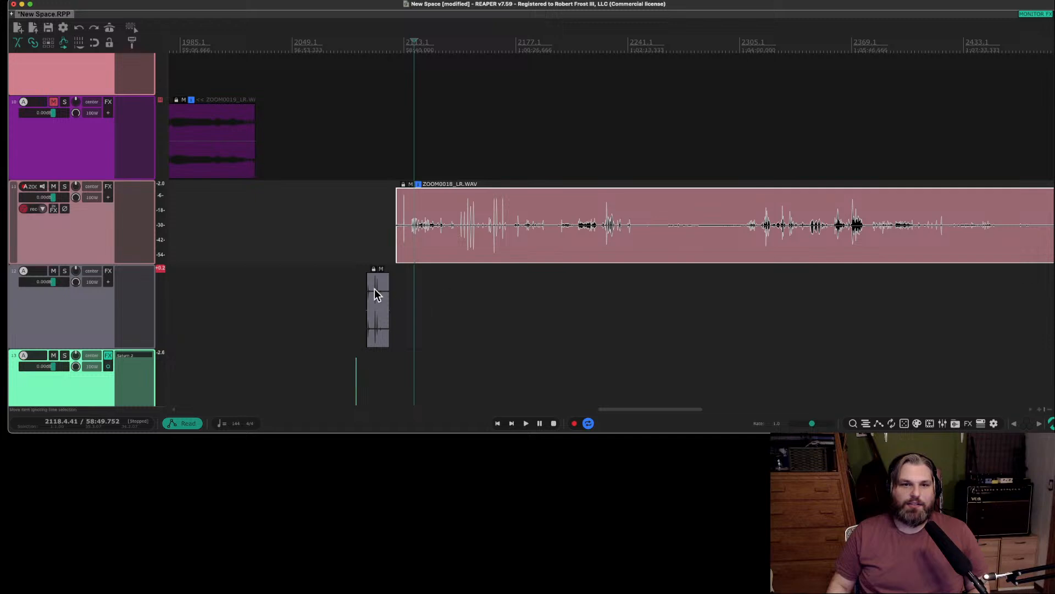
Set the channel mode of the short ZOOM0018 hit on track 14 to Mono (Mix L+R) and audition it.
{"action": "left_click", "coordinate": [360, 286]}
{"action": "scroll", "coordinate": [360, 286], "scroll_direction": "up", "scroll_amount": 10}
{"action": "scroll", "coordinate": [358, 287], "scroll_direction": "right", "scroll_amount": 2}
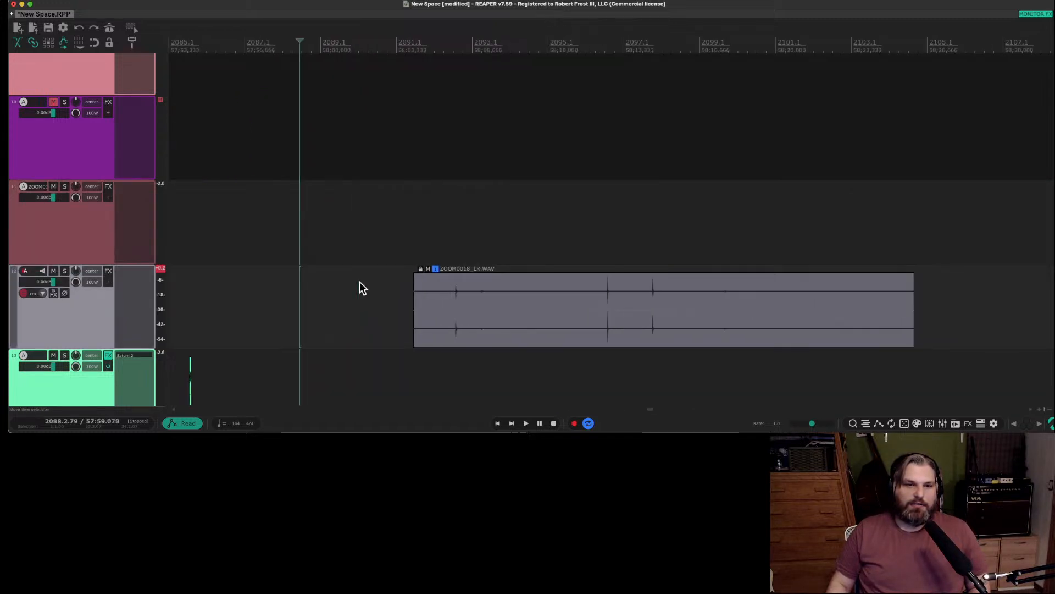
{"action": "scroll", "coordinate": [349, 288], "scroll_direction": "left", "scroll_amount": 3}
{"action": "scroll", "coordinate": [108, 363], "scroll_direction": "down", "scroll_amount": 4}
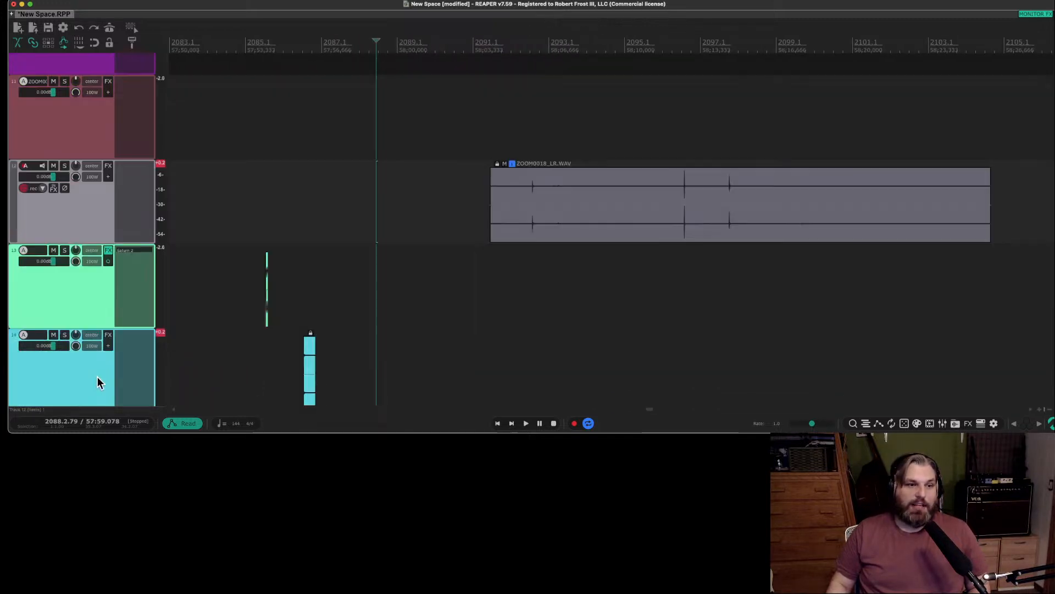
{"action": "left_click", "coordinate": [301, 269]}
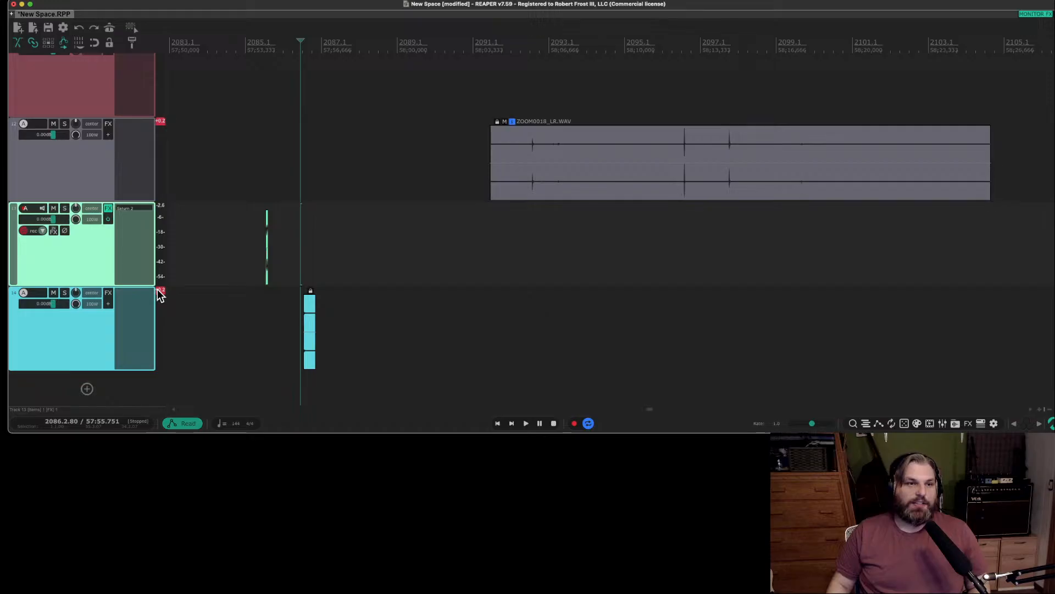
{"action": "scroll", "coordinate": [293, 226], "scroll_direction": "up", "scroll_amount": 5}
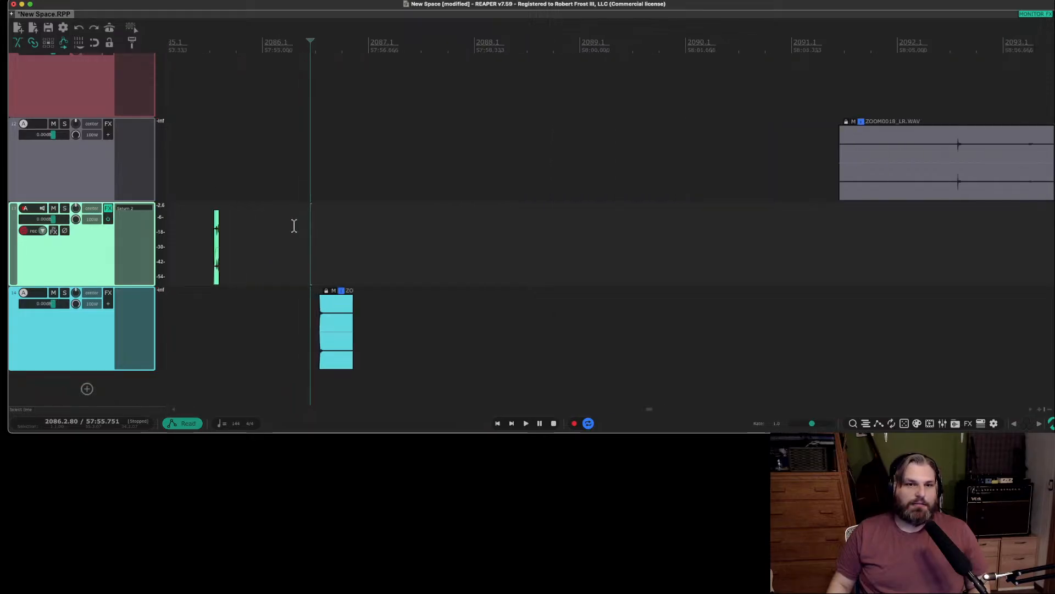
{"action": "scroll", "coordinate": [336, 341], "scroll_direction": "up", "scroll_amount": 2}
{"action": "left_click", "coordinate": [337, 340]}
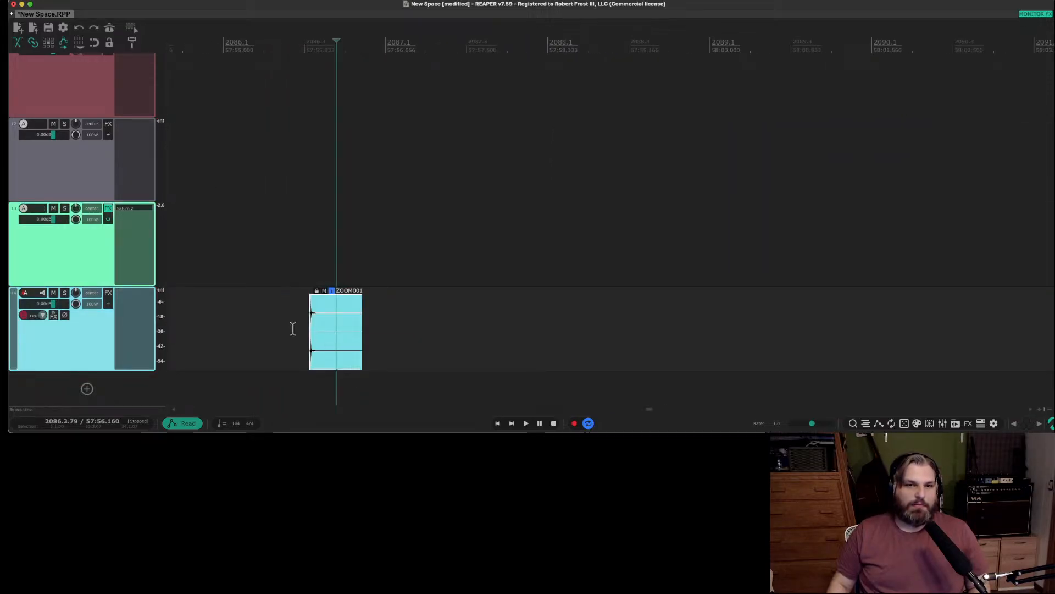
{"action": "right_click", "coordinate": [325, 336]}
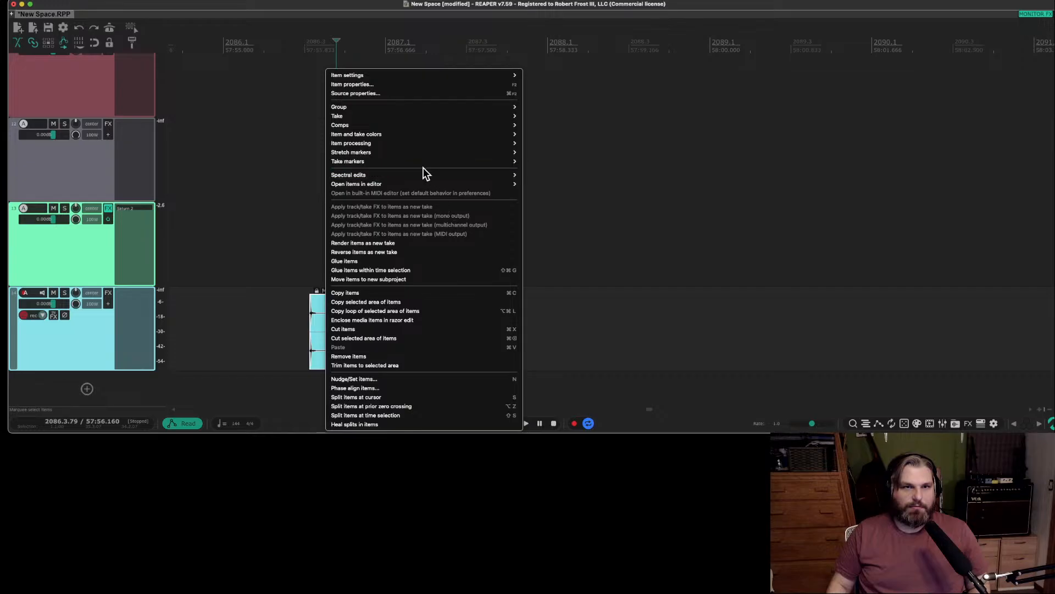
{"action": "mouse_move", "coordinate": [423, 186]}
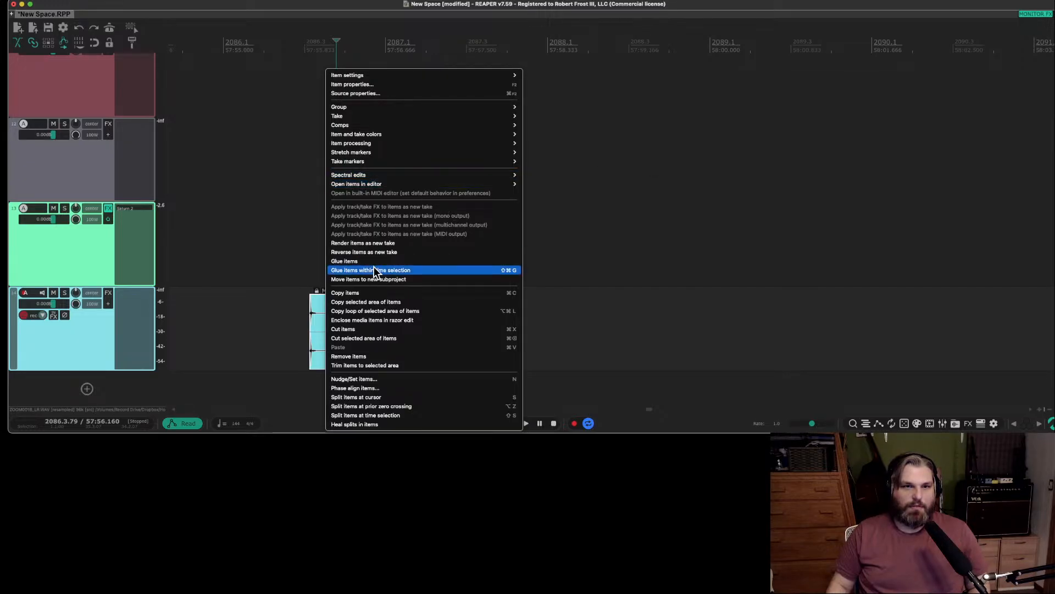
{"action": "left_click", "coordinate": [369, 85]}
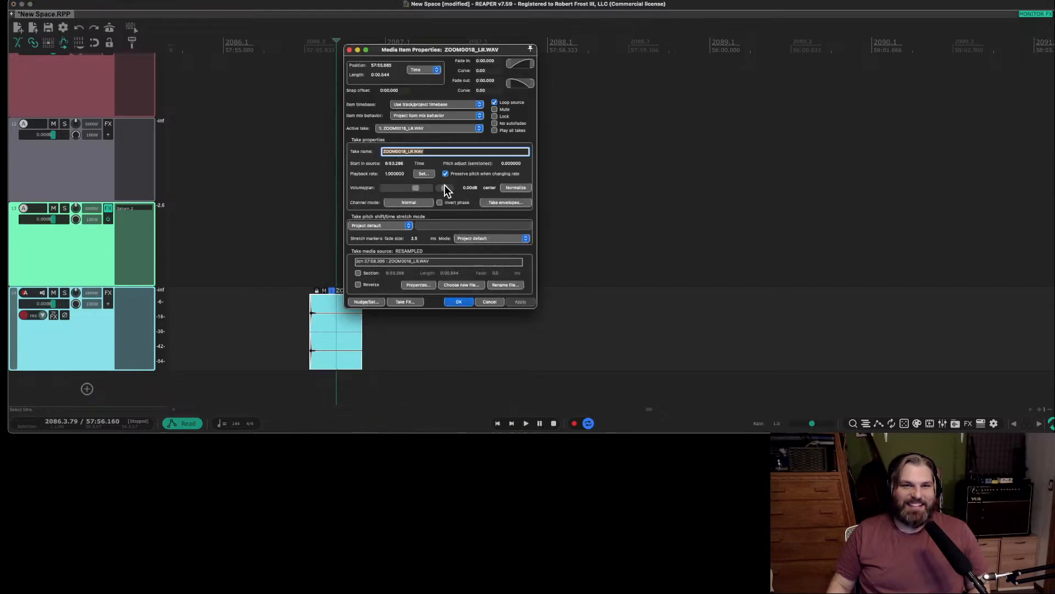
{"action": "left_click", "coordinate": [407, 201]}
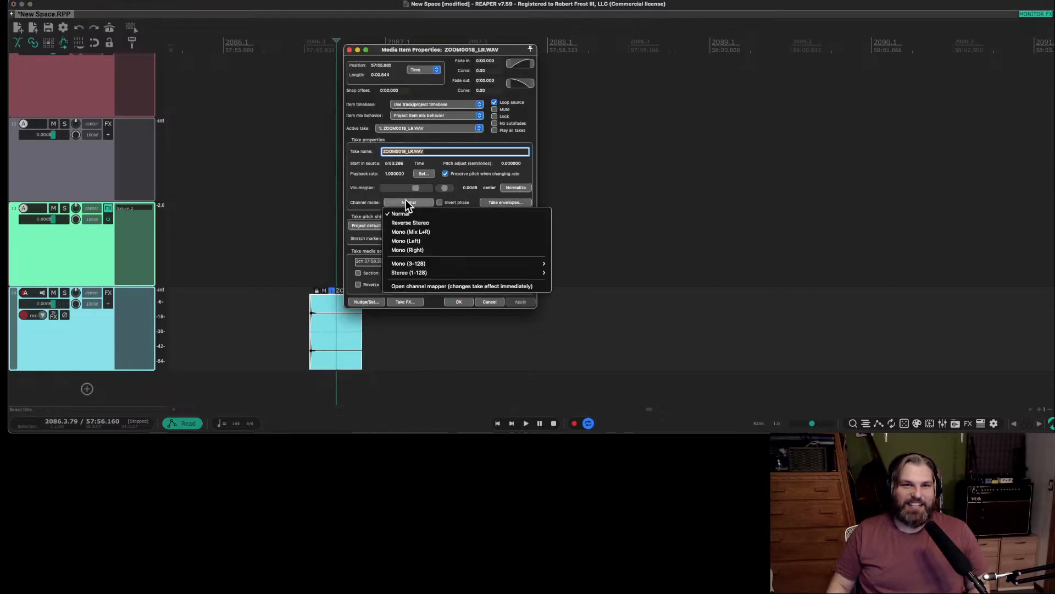
{"action": "left_click", "coordinate": [438, 231]}
{"action": "left_click", "coordinate": [447, 302]}
{"action": "left_click", "coordinate": [234, 292]}
{"action": "key", "text": "space"}
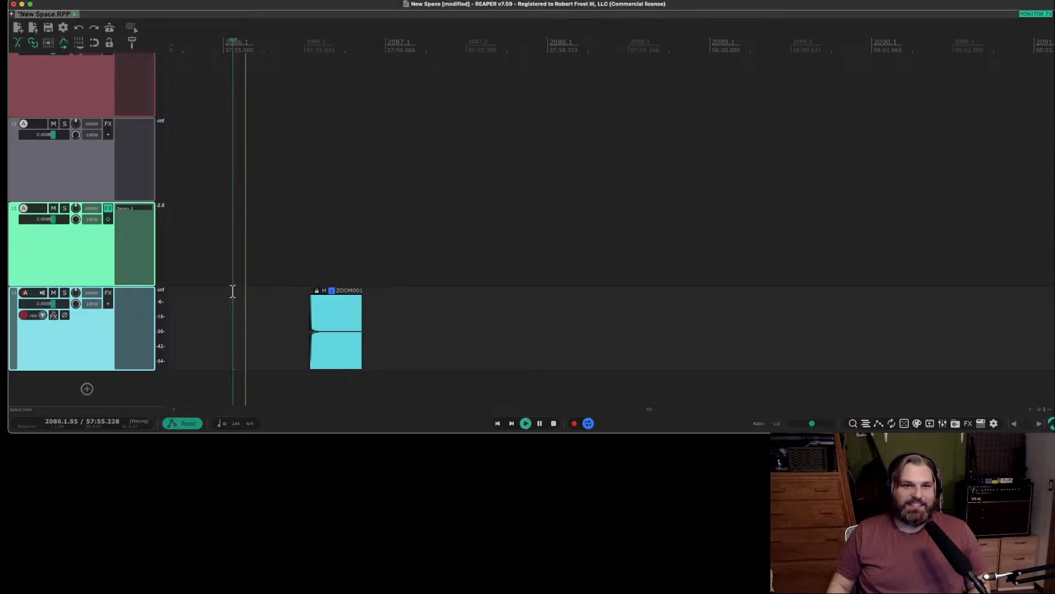
{"action": "key", "text": "space"}
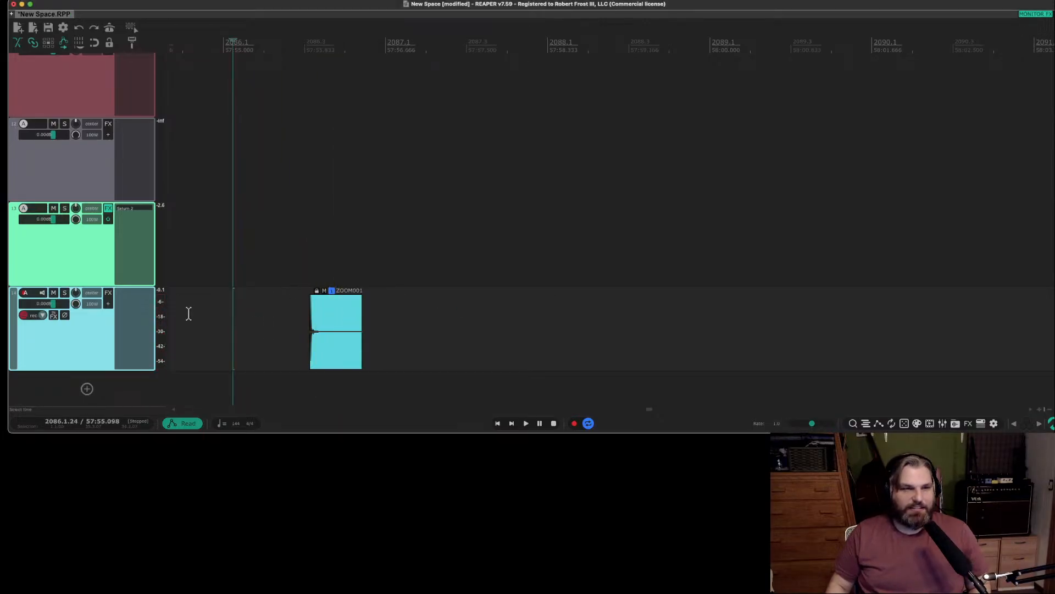
Lower the item volume of the track 14 hit to -4.42 dB and audition it.
{"action": "left_click", "coordinate": [333, 338]}
{"action": "scroll", "coordinate": [334, 336], "scroll_direction": "up", "scroll_amount": 4}
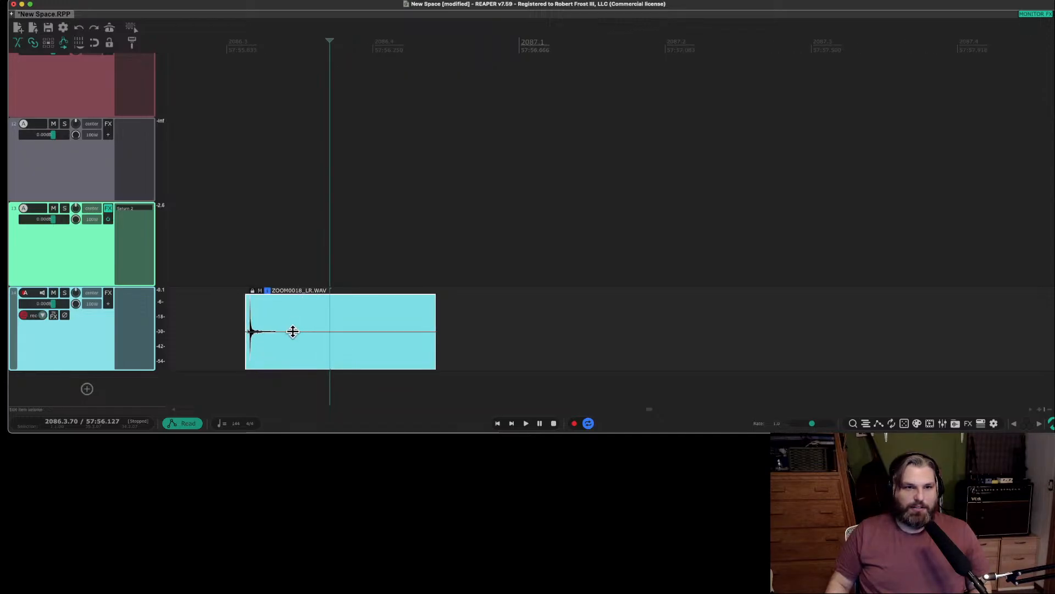
{"action": "left_click_drag", "start_coordinate": [293, 331], "coordinate": [292, 349]}
{"action": "left_click", "coordinate": [223, 311]}
{"action": "key", "text": "space"}
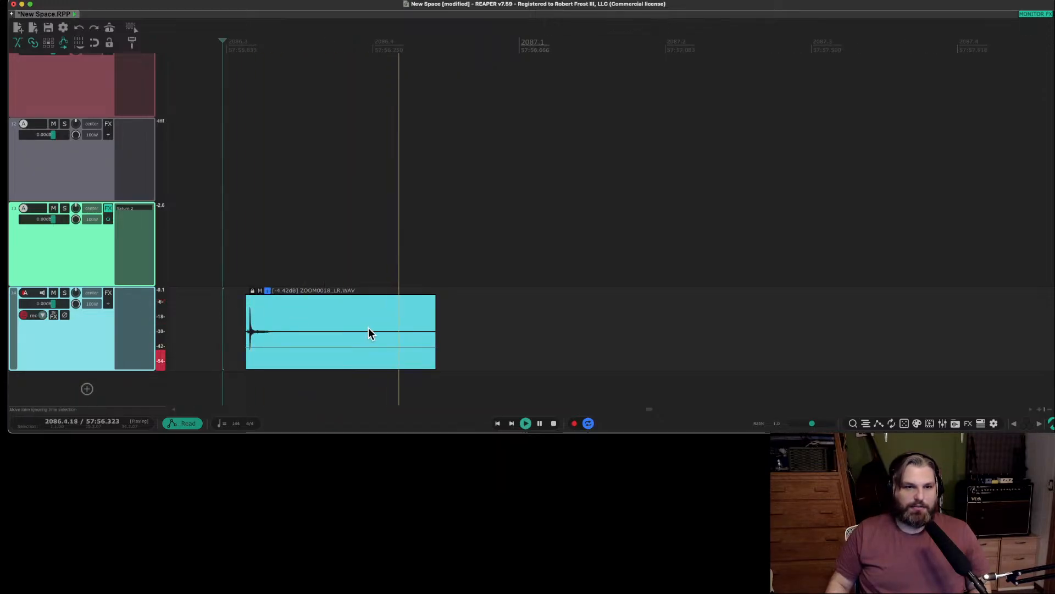
Shorten the tail of the track 14 hit by about a third, add a long fade-out, and audition it.
{"action": "left_click_drag", "start_coordinate": [431, 333], "coordinate": [377, 332]}
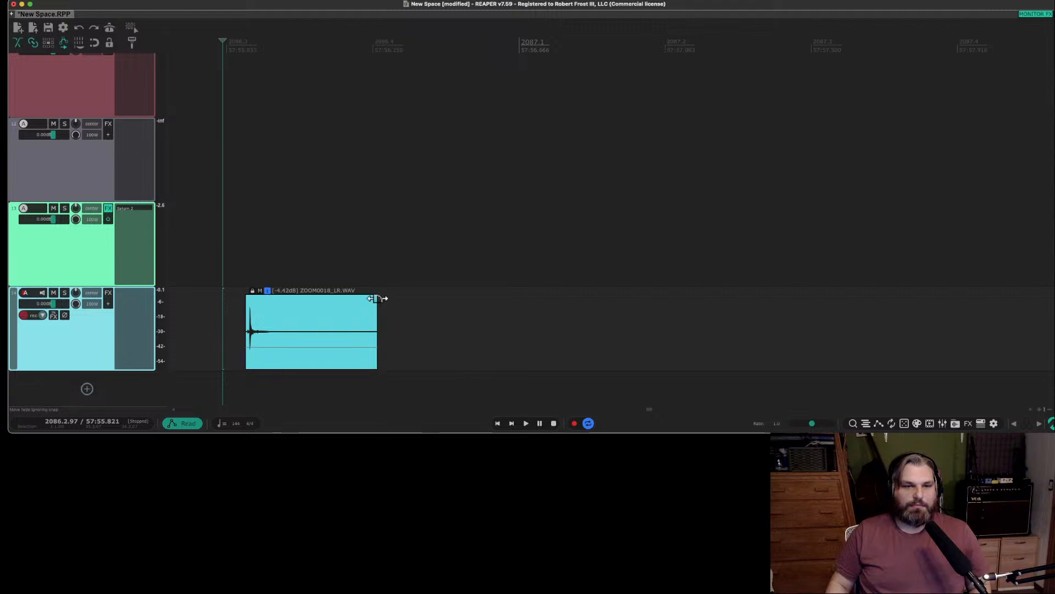
{"action": "left_click_drag", "start_coordinate": [377, 296], "coordinate": [294, 307]}
{"action": "scroll", "coordinate": [209, 311], "scroll_direction": "down", "scroll_amount": 3}
{"action": "key", "text": "space"}
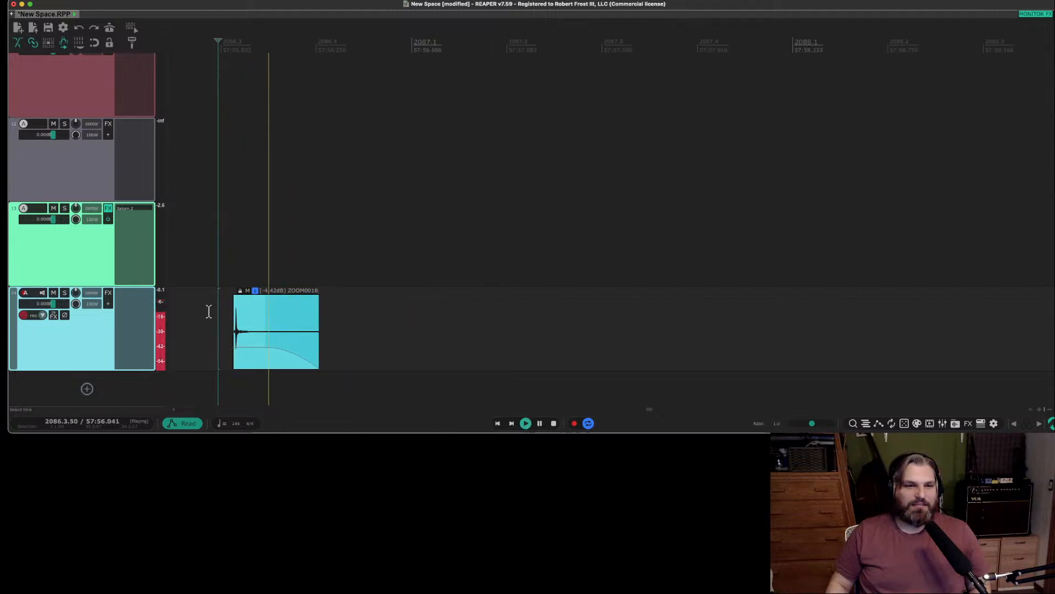
{"action": "scroll", "coordinate": [209, 311], "scroll_direction": "up", "scroll_amount": 10}
{"action": "key", "text": "space"}
{"action": "scroll", "coordinate": [76, 326], "scroll_direction": "up", "scroll_amount": 1}
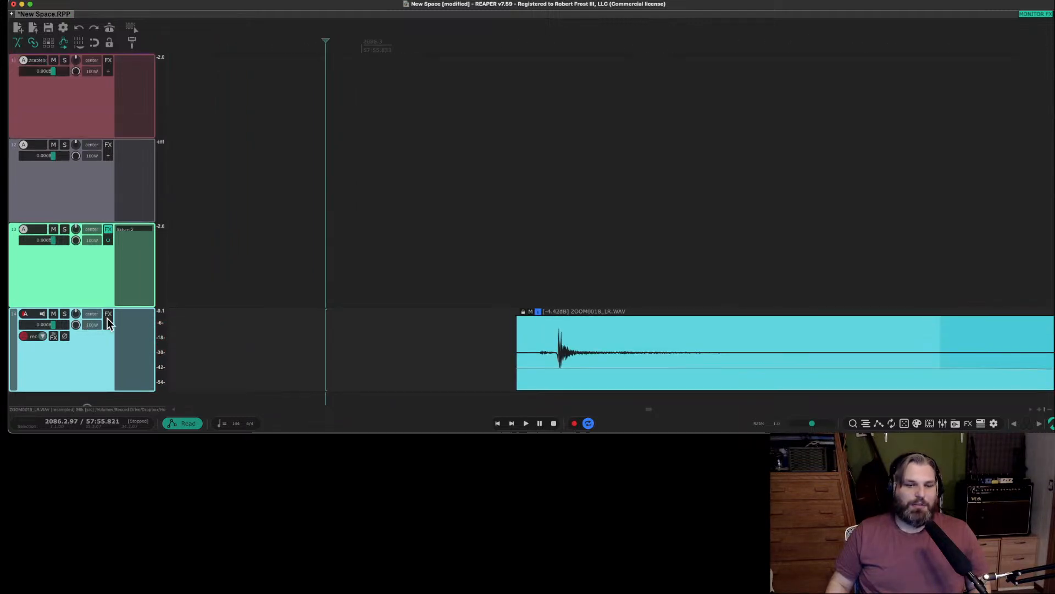
Try cutting the hit's tail to just after its decay with a fade-out over the second half, and audition it.
{"action": "scroll", "coordinate": [337, 306], "scroll_direction": "down", "scroll_amount": 6}
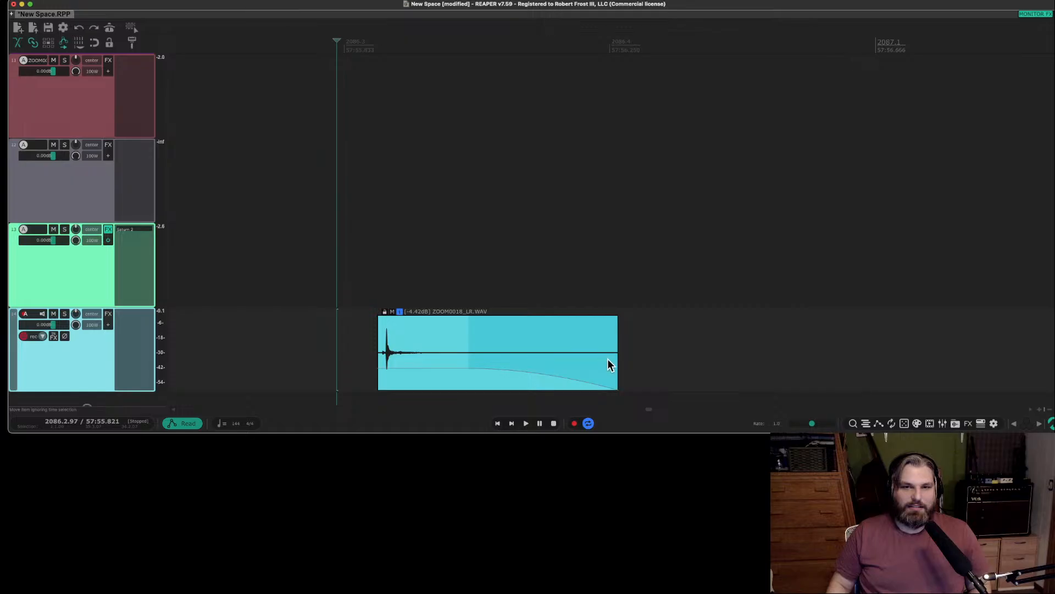
{"action": "left_click_drag", "start_coordinate": [616, 361], "coordinate": [454, 361]}
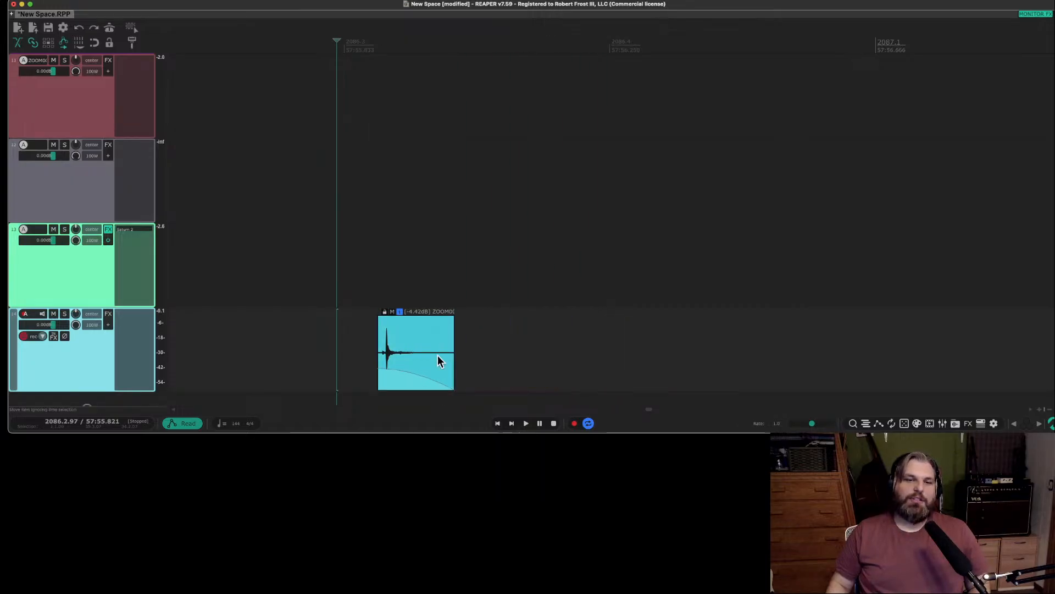
{"action": "left_click_drag", "start_coordinate": [380, 321], "coordinate": [417, 322]}
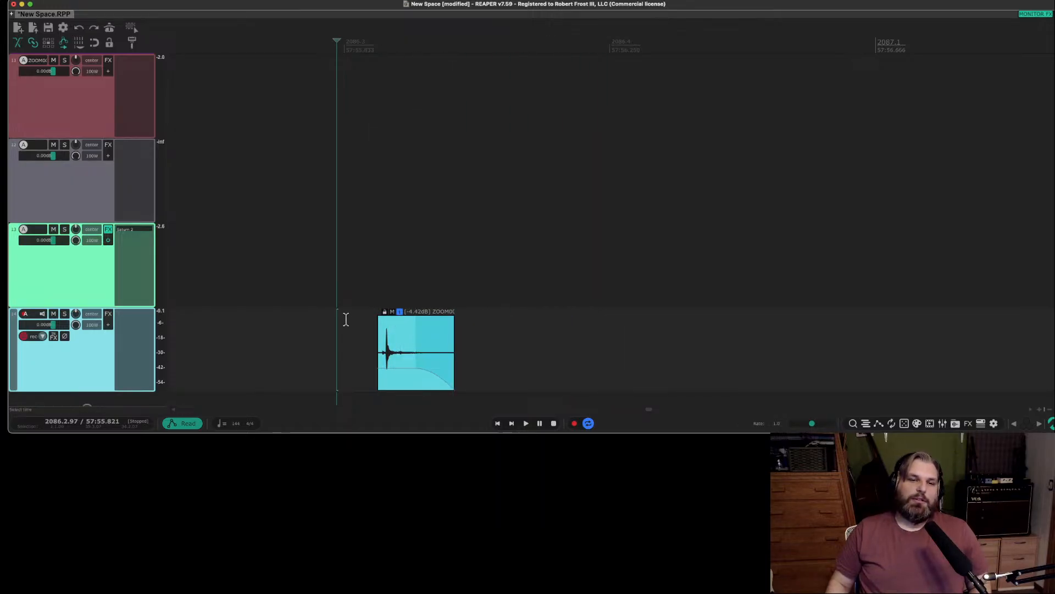
{"action": "scroll", "coordinate": [345, 314], "scroll_direction": "down", "scroll_amount": 6}
{"action": "scroll", "coordinate": [345, 310], "scroll_direction": "up", "scroll_amount": 7}
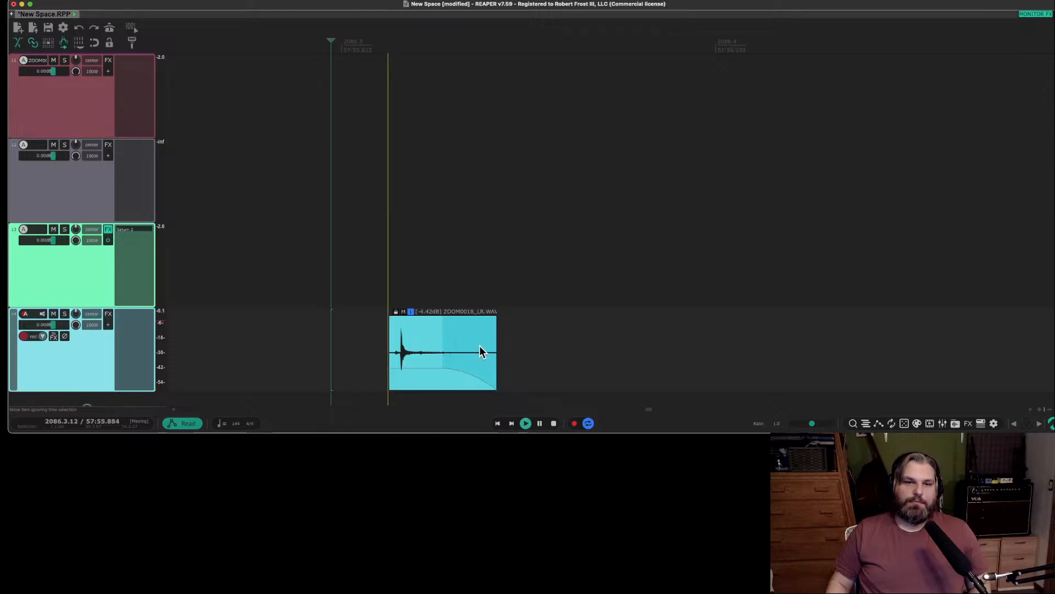
Extend the end of the track 14 hit again and lengthen its fade-out to cover about the last two thirds.
{"action": "left_click_drag", "start_coordinate": [496, 352], "coordinate": [589, 352]}
{"action": "left_click_drag", "start_coordinate": [532, 322], "coordinate": [448, 325]}
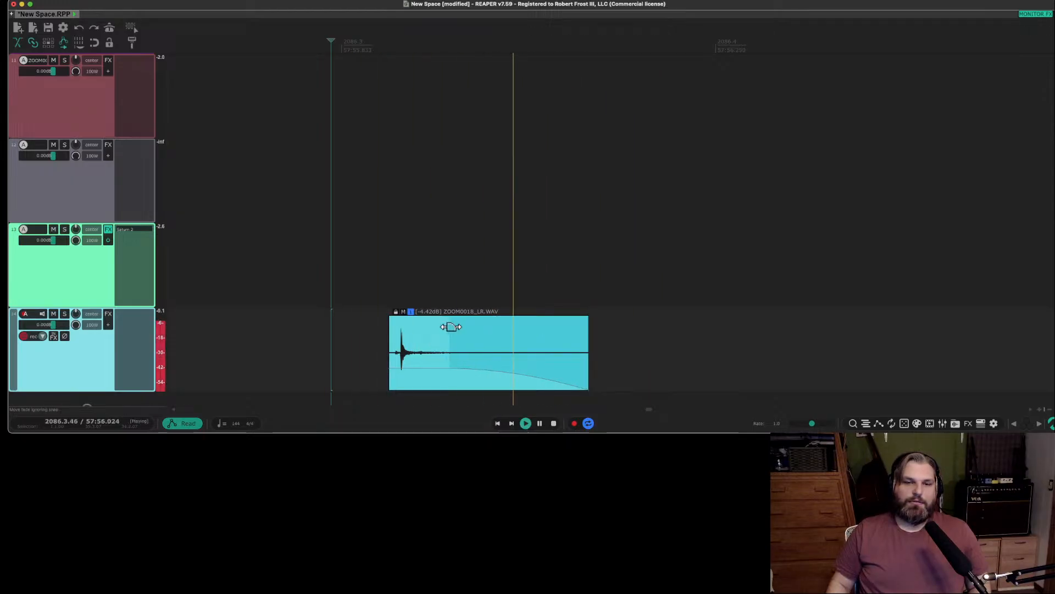
{"action": "left_click_drag", "start_coordinate": [587, 363], "coordinate": [695, 363]}
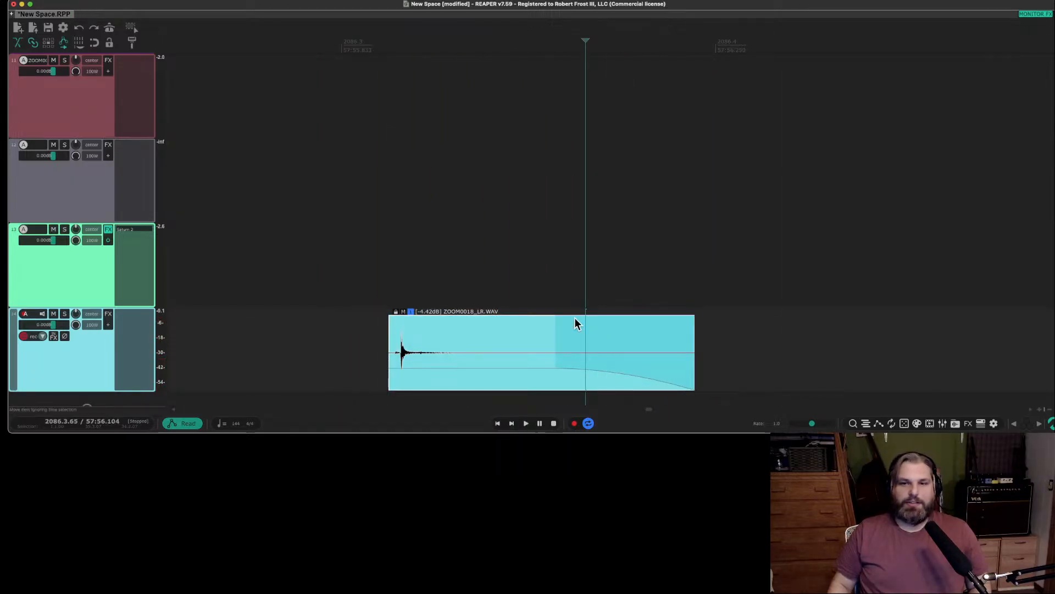
{"action": "left_click_drag", "start_coordinate": [557, 323], "coordinate": [484, 323]}
Trim the start of the track 14 hit closer to its transient and audition it.
{"action": "left_click", "coordinate": [329, 325]}
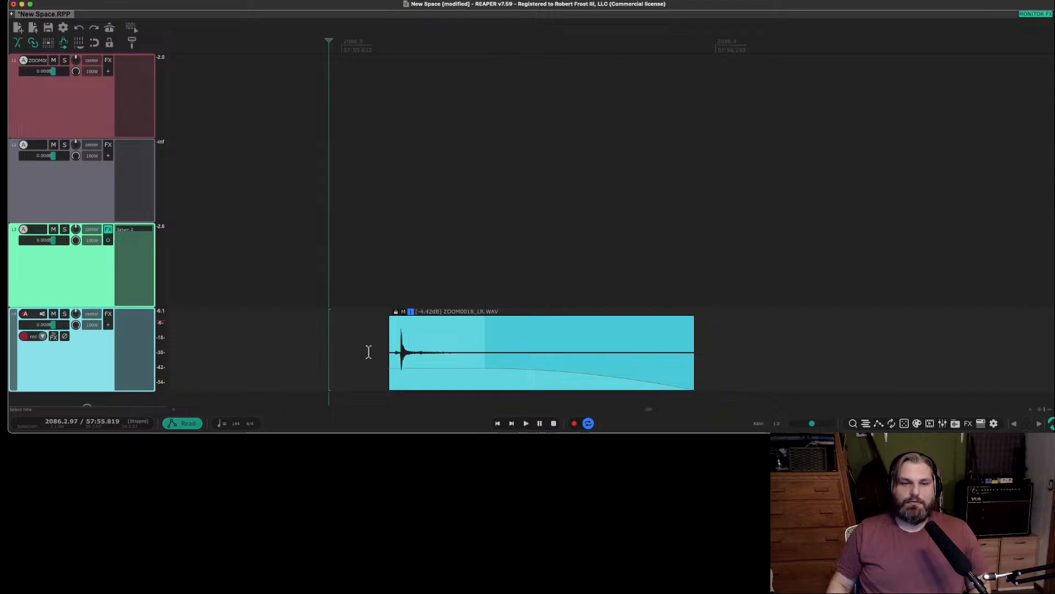
{"action": "mouse_move", "coordinate": [391, 350]}
{"action": "left_mouse_down"}
{"action": "mouse_move", "coordinate": [360, 354]}
{"action": "mouse_move", "coordinate": [393, 354]}
{"action": "left_mouse_up"}
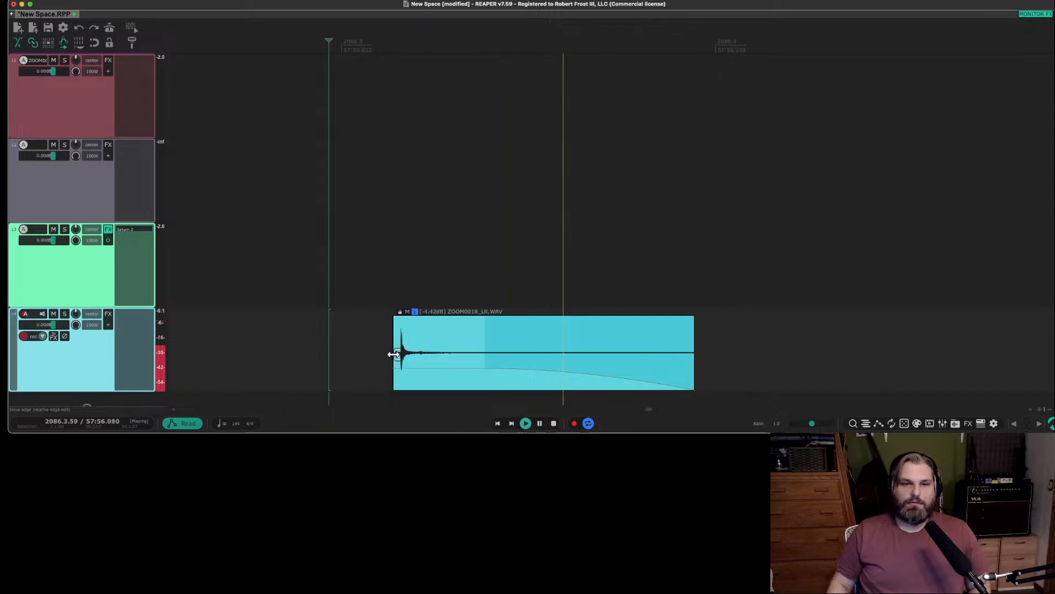
{"action": "scroll", "coordinate": [91, 344], "scroll_direction": "down", "scroll_amount": 1}
{"action": "scroll", "coordinate": [91, 344], "scroll_direction": "up", "scroll_amount": 1}
Add the Softube Saturation Knob distortion effect to track 14 and place its window above the hit.
{"action": "double_click", "coordinate": [123, 313]}
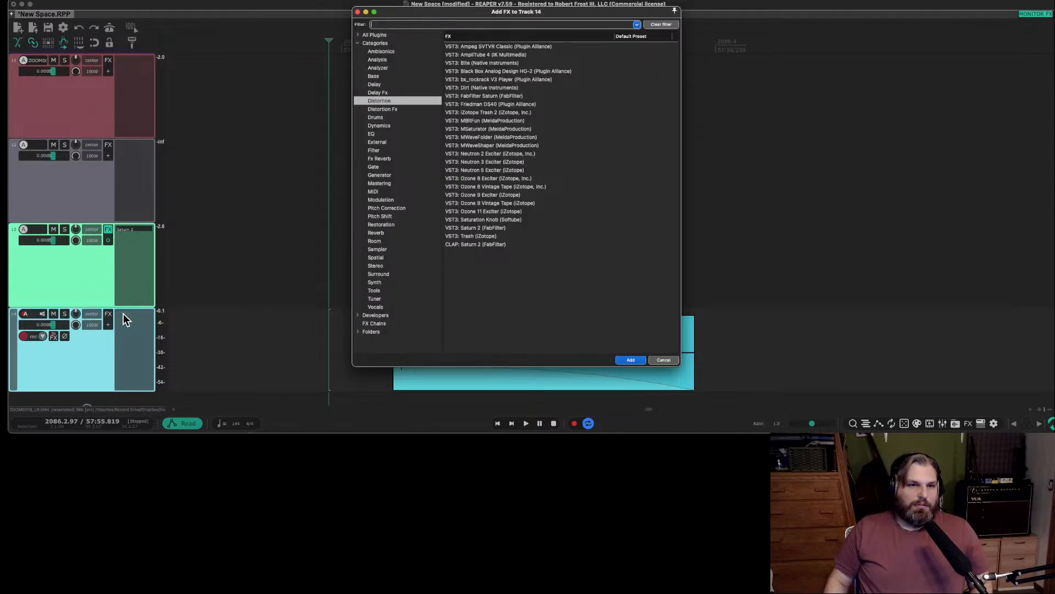
{"action": "left_click", "coordinate": [519, 219]}
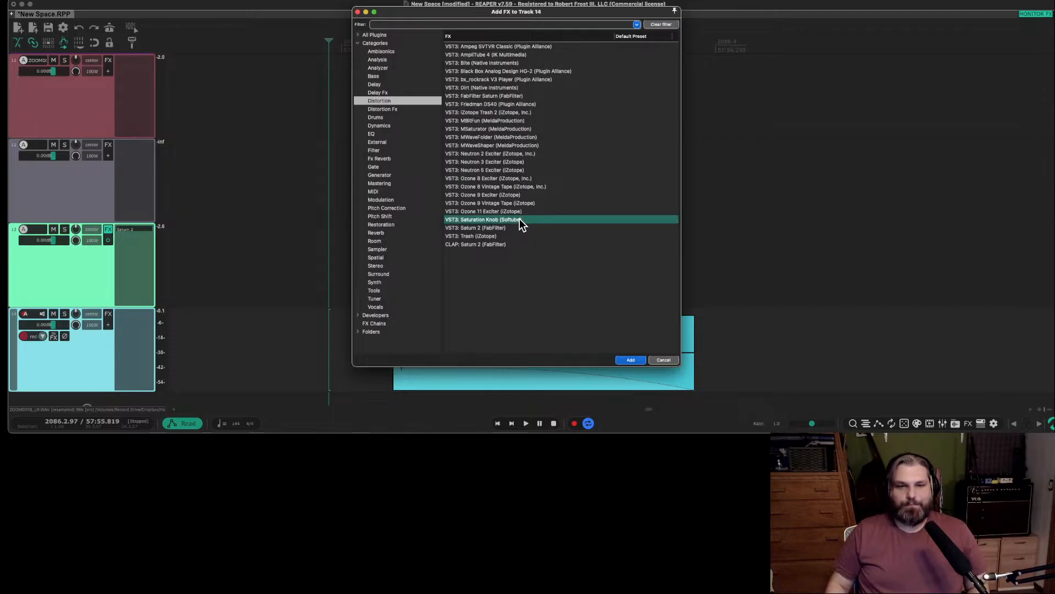
{"action": "double_click", "coordinate": [519, 219]}
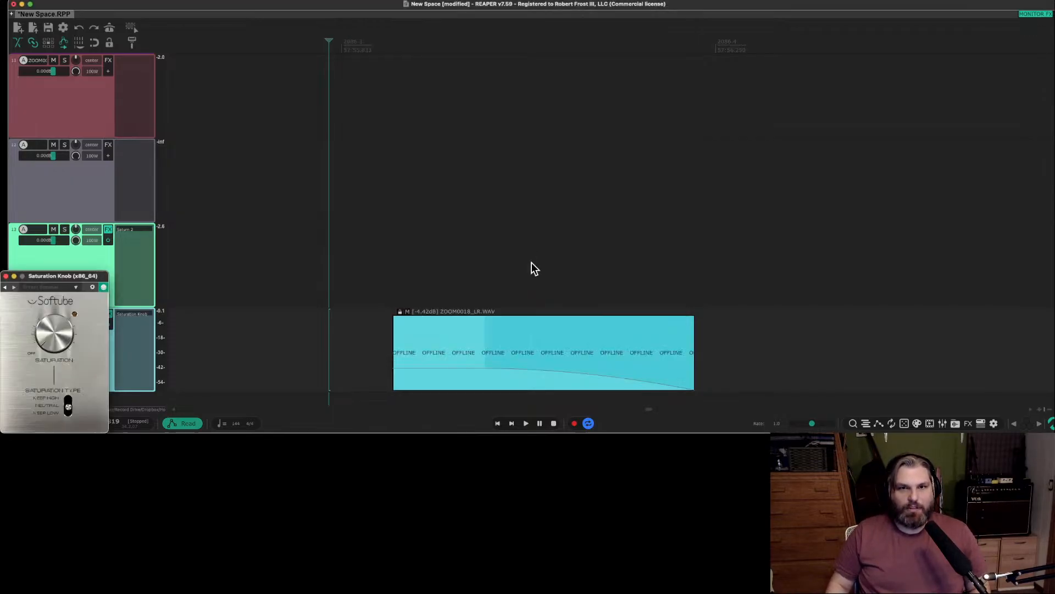
{"action": "left_click_drag", "start_coordinate": [53, 283], "coordinate": [312, 184]}
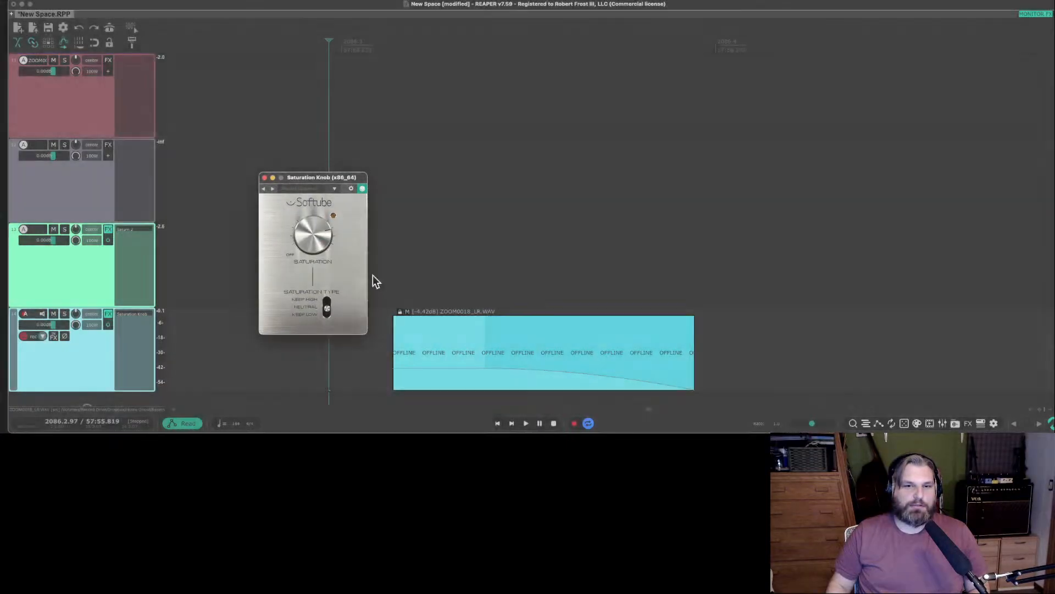
Increase the saturation amount on track 14's Saturation Knob and audition the hit.
{"action": "left_click", "coordinate": [375, 345]}
{"action": "key", "text": "space"}
{"action": "left_click_drag", "start_coordinate": [314, 242], "coordinate": [313, 233]}
{"action": "key", "text": "space"}
{"action": "key", "text": "space"}
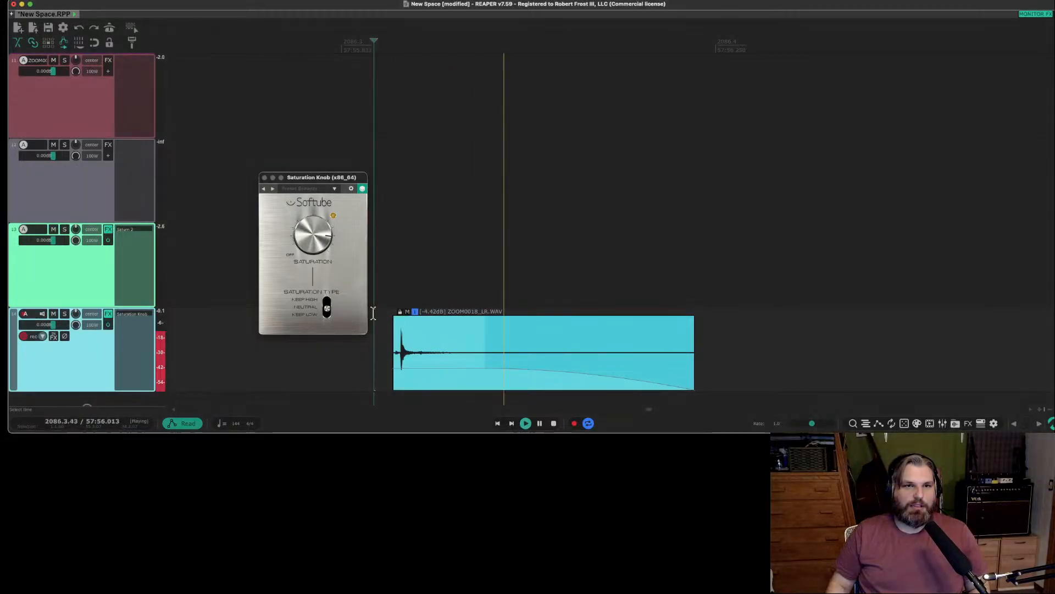
{"action": "left_click", "coordinate": [373, 312]}
{"action": "key", "text": "space"}
Compare the Keep High and Keep Low saturation types on the hit, leaving the type on Keep Low.
{"action": "left_click", "coordinate": [326, 307]}
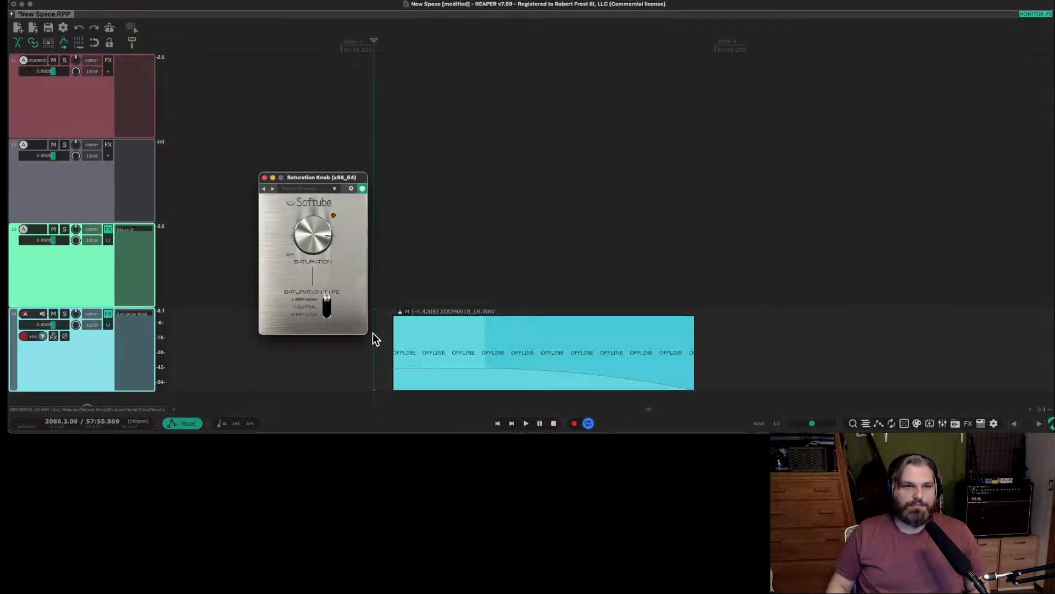
{"action": "left_click", "coordinate": [383, 345]}
{"action": "key", "text": "space"}
{"action": "key", "text": "space"}
{"action": "left_click", "coordinate": [327, 316]}
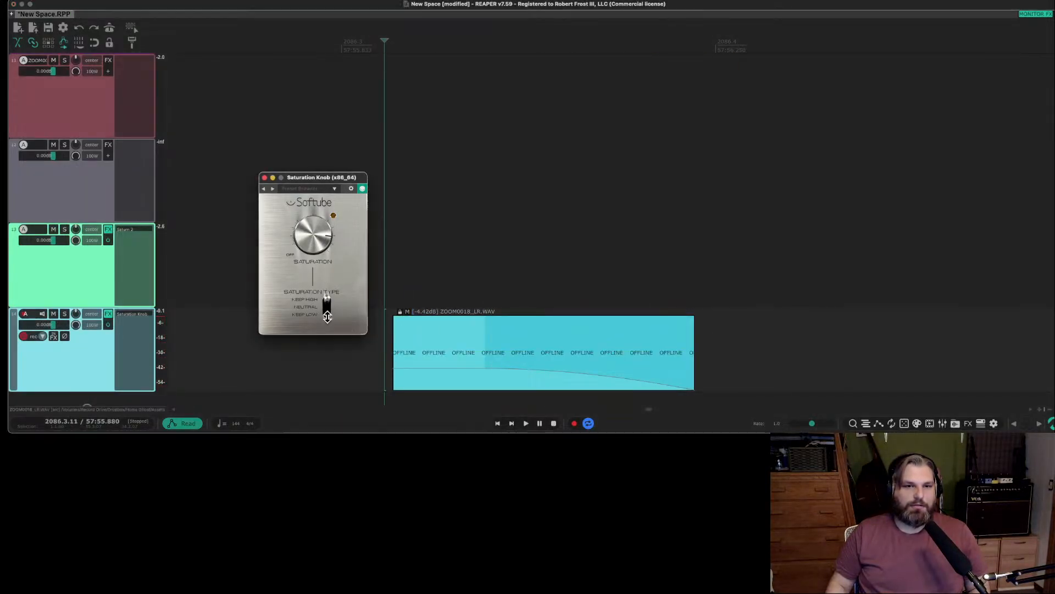
{"action": "left_click", "coordinate": [380, 343]}
Fine-tune the saturation amount on track 14's Saturation Knob while auditioning the hit, and close the plug-in window.
{"action": "key", "text": "space"}
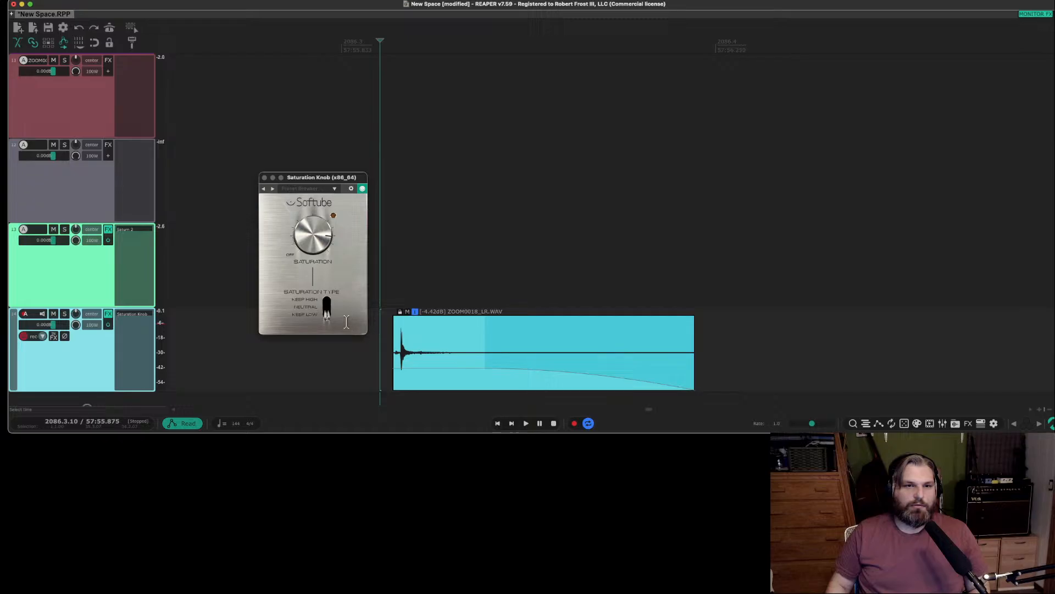
{"action": "left_click", "coordinate": [321, 242]}
{"action": "left_click", "coordinate": [378, 337]}
{"action": "key", "text": "space"}
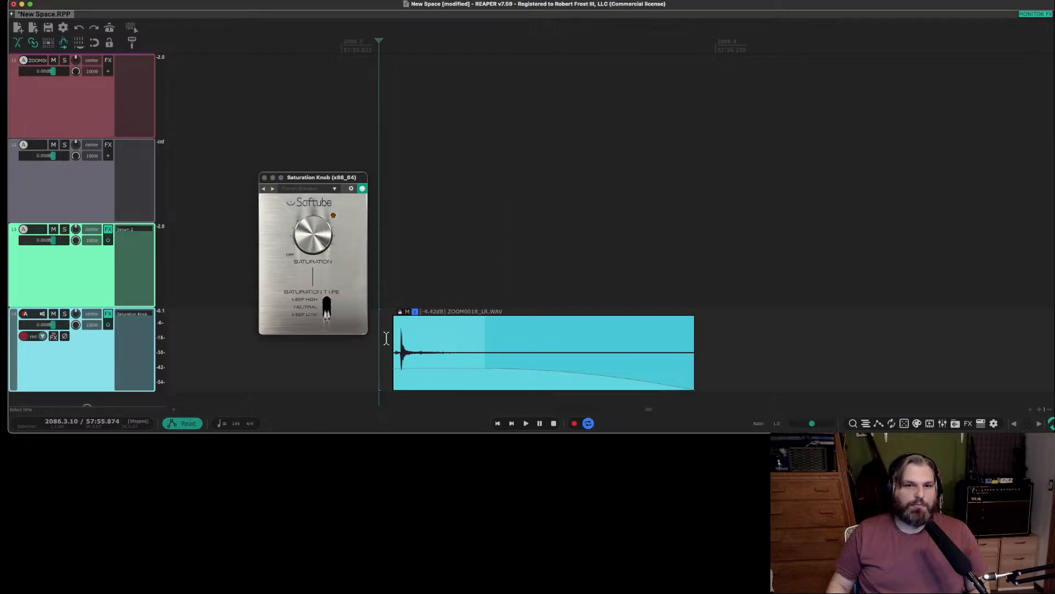
{"action": "left_click", "coordinate": [322, 241]}
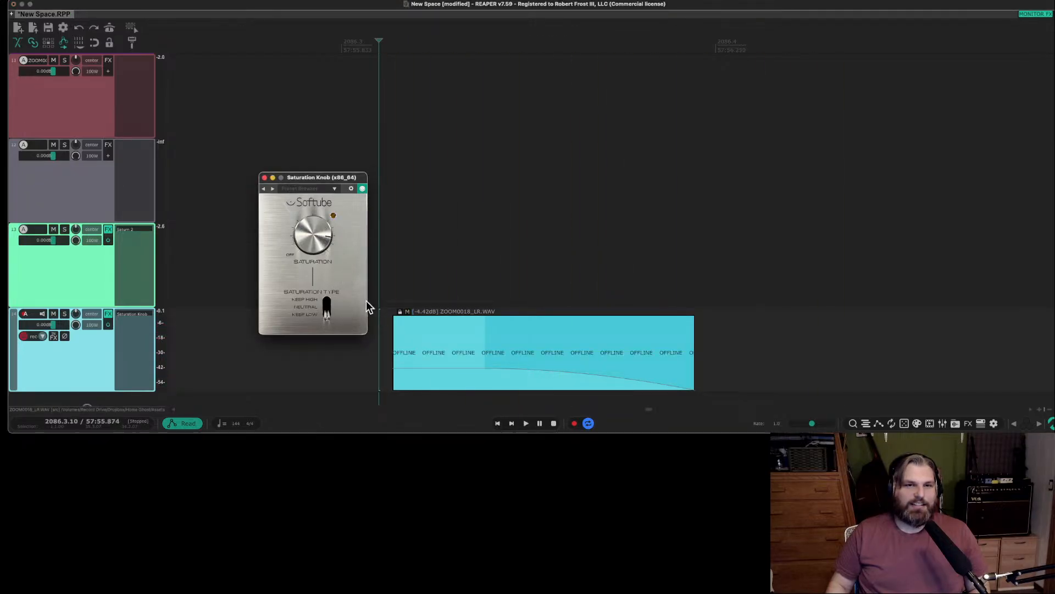
{"action": "left_click", "coordinate": [376, 338]}
{"action": "key", "text": "space"}
{"action": "left_click", "coordinate": [302, 250]}
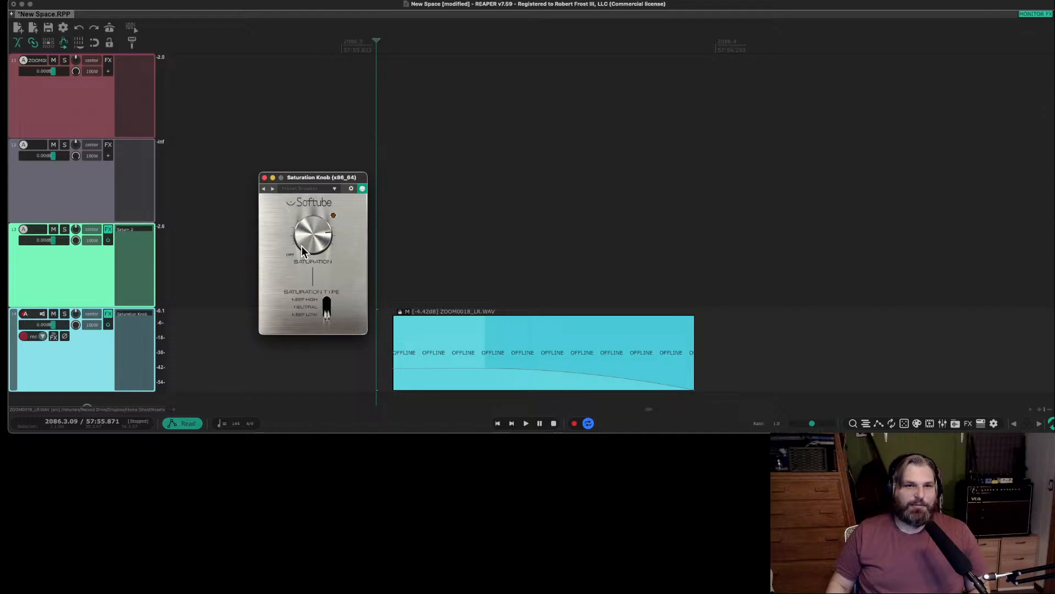
{"action": "left_click", "coordinate": [381, 313]}
{"action": "key", "text": "space"}
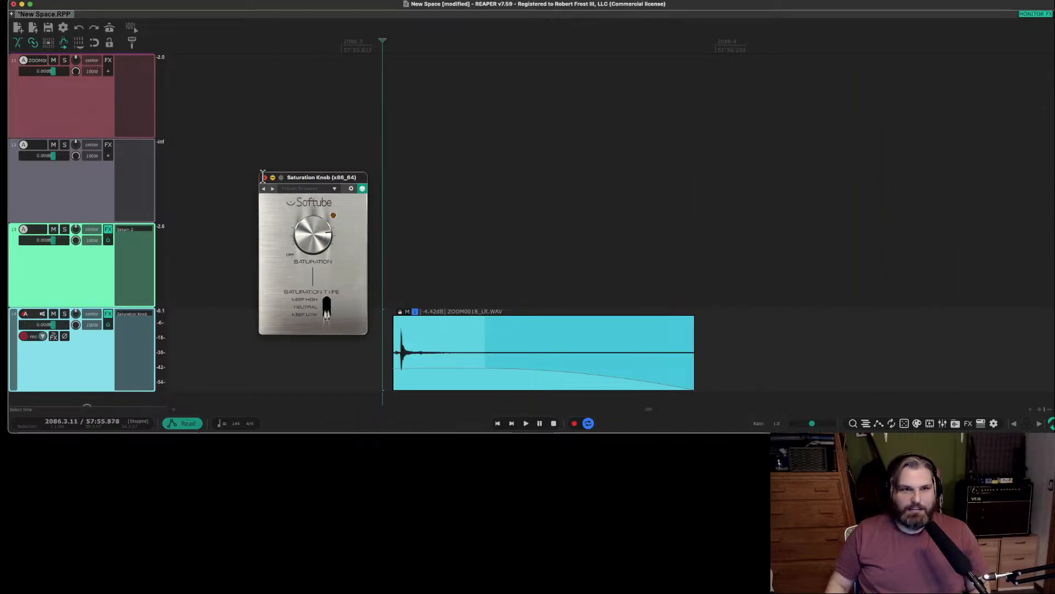
{"action": "left_click", "coordinate": [264, 177]}
{"action": "scroll", "coordinate": [295, 295], "scroll_direction": "down", "scroll_amount": 3}
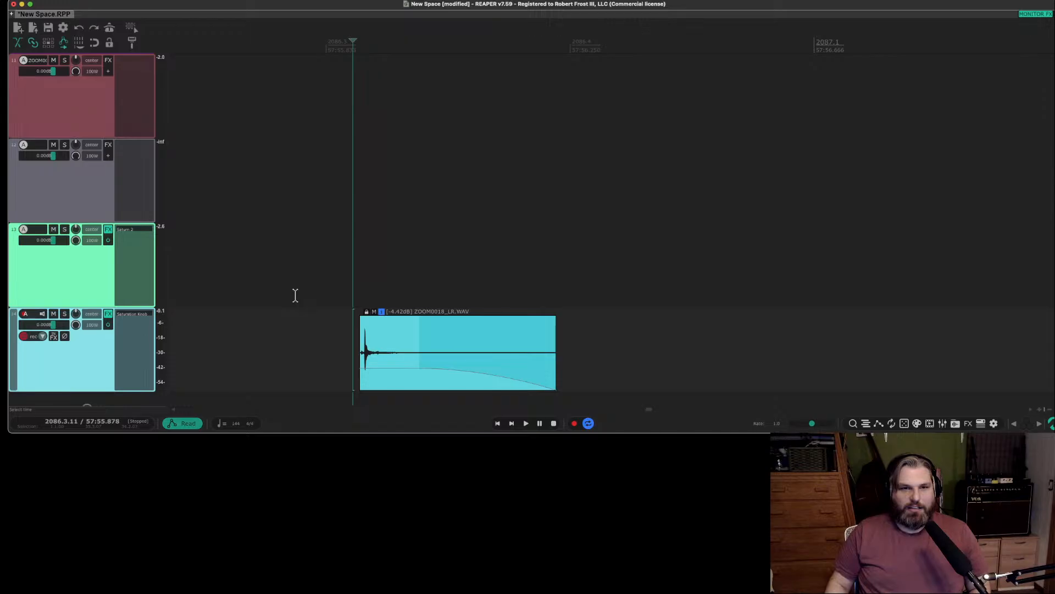
{"action": "key", "text": "space"}
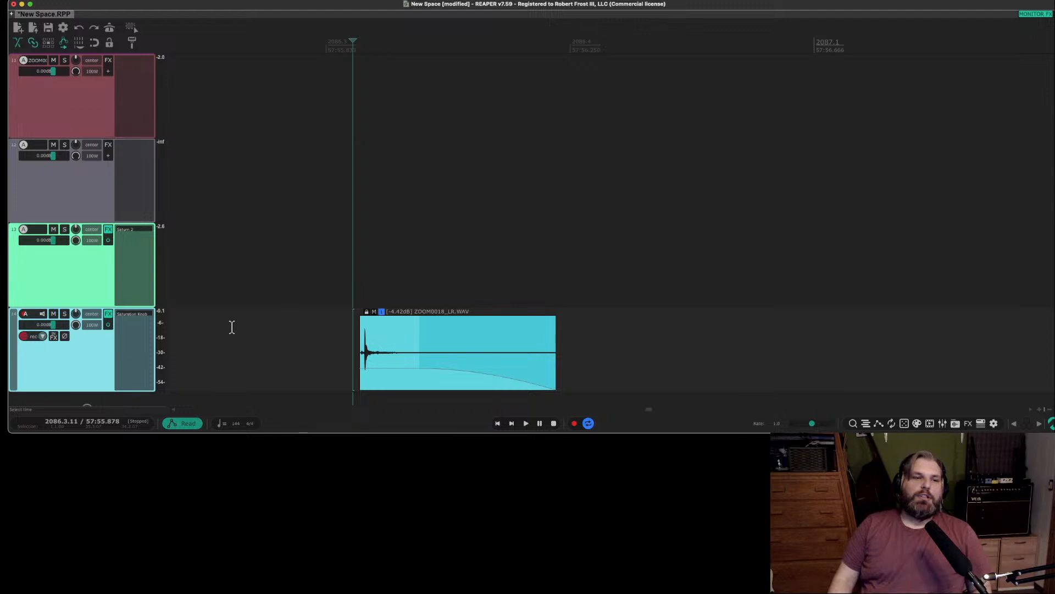
Move the track 14 hit earlier to shortly after the track 13 sound and play both in sequence.
{"action": "scroll", "coordinate": [232, 328], "scroll_direction": "down", "scroll_amount": 2}
{"action": "scroll", "coordinate": [237, 331], "scroll_direction": "right", "scroll_amount": 1}
{"action": "scroll", "coordinate": [238, 331], "scroll_direction": "left", "scroll_amount": 3}
{"action": "scroll", "coordinate": [237, 329], "scroll_direction": "right", "scroll_amount": 1}
{"action": "scroll", "coordinate": [237, 328], "scroll_direction": "down", "scroll_amount": 3}
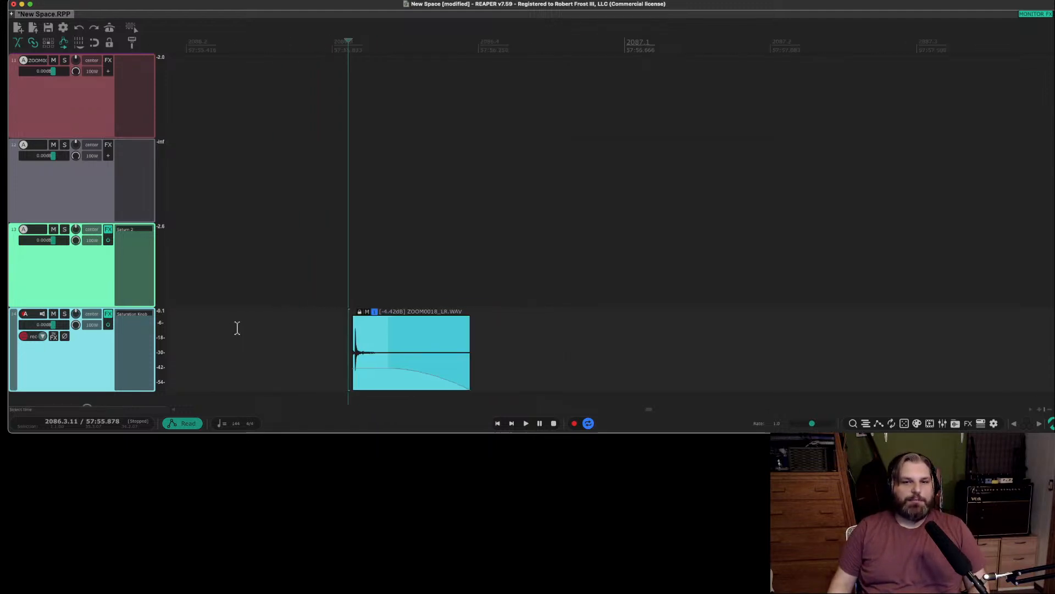
{"action": "key", "text": "space"}
{"action": "scroll", "coordinate": [237, 328], "scroll_direction": "down", "scroll_amount": 1}
{"action": "scroll", "coordinate": [238, 328], "scroll_direction": "right", "scroll_amount": 1}
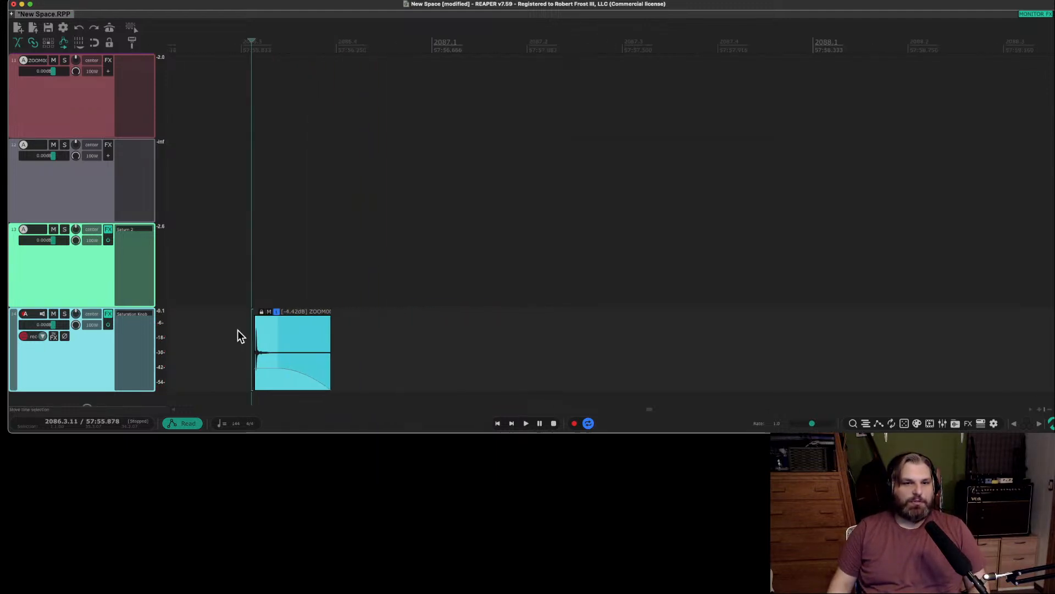
{"action": "scroll", "coordinate": [238, 328], "scroll_direction": "left", "scroll_amount": 5}
{"action": "scroll", "coordinate": [237, 329], "scroll_direction": "down", "scroll_amount": 1}
{"action": "scroll", "coordinate": [238, 327], "scroll_direction": "down", "scroll_amount": 1}
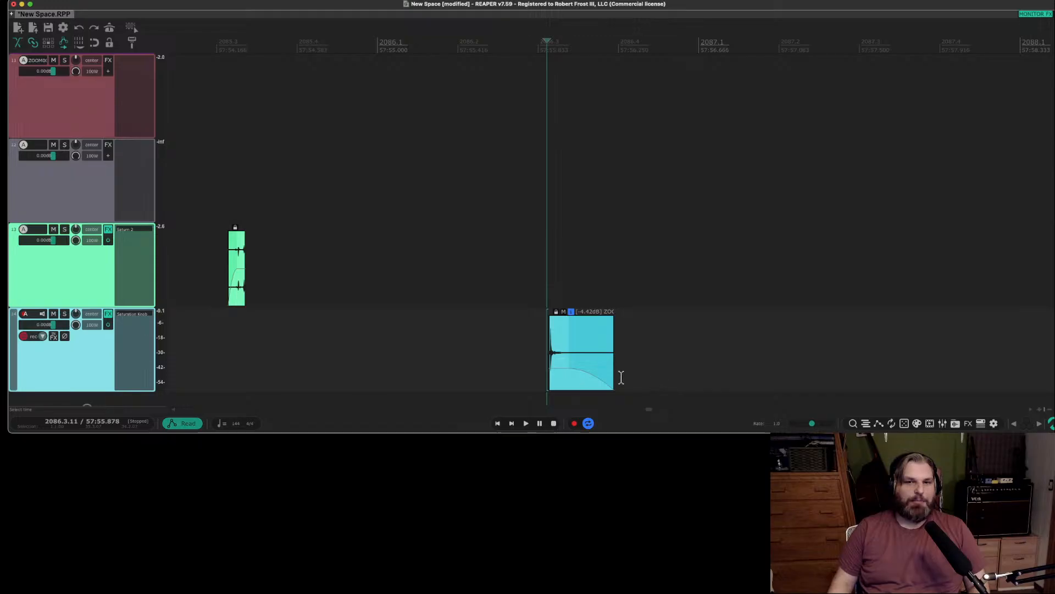
{"action": "left_click_drag", "start_coordinate": [594, 365], "coordinate": [330, 364]}
{"action": "left_click", "coordinate": [221, 308]}
{"action": "key", "text": "space"}
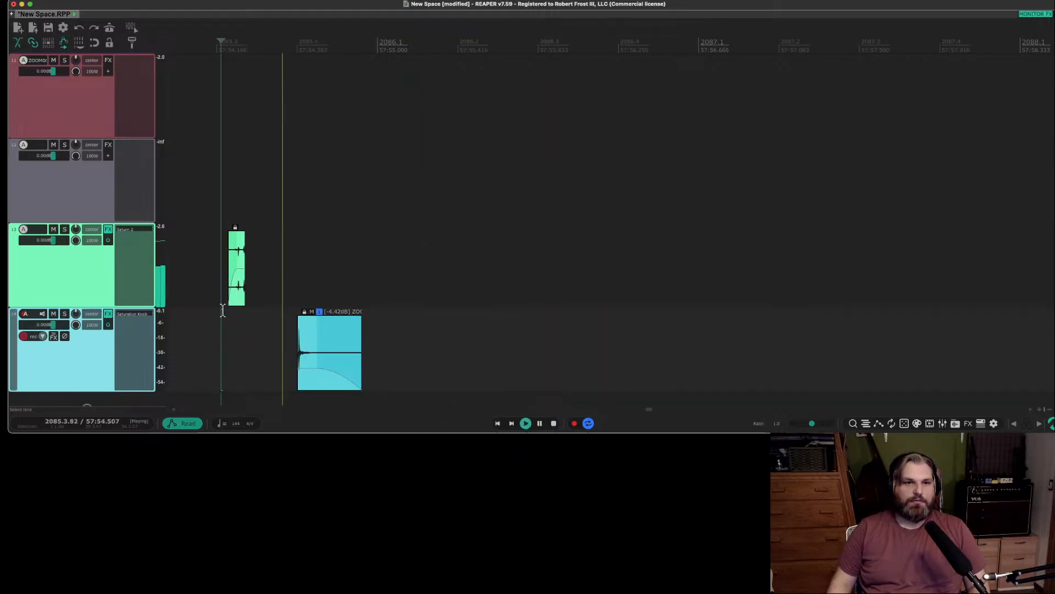
{"action": "key", "text": "space"}
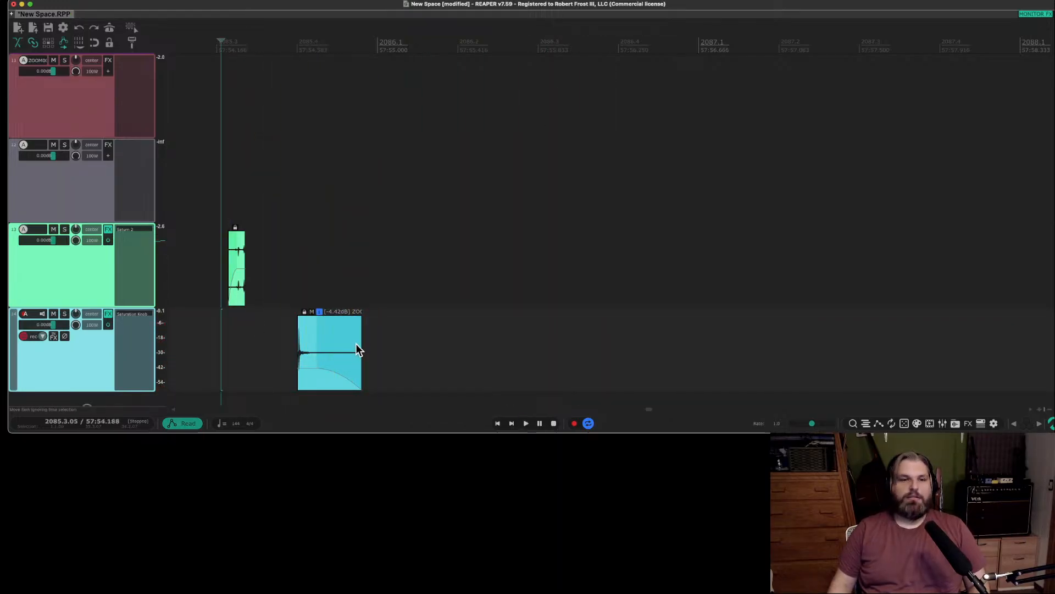
Try the track 14 hit right against the end of the track 13 sound, and move it out to just after 2086.1.
{"action": "left_click_drag", "start_coordinate": [358, 348], "coordinate": [291, 355]}
{"action": "left_click", "coordinate": [216, 338]}
{"action": "key", "text": "space"}
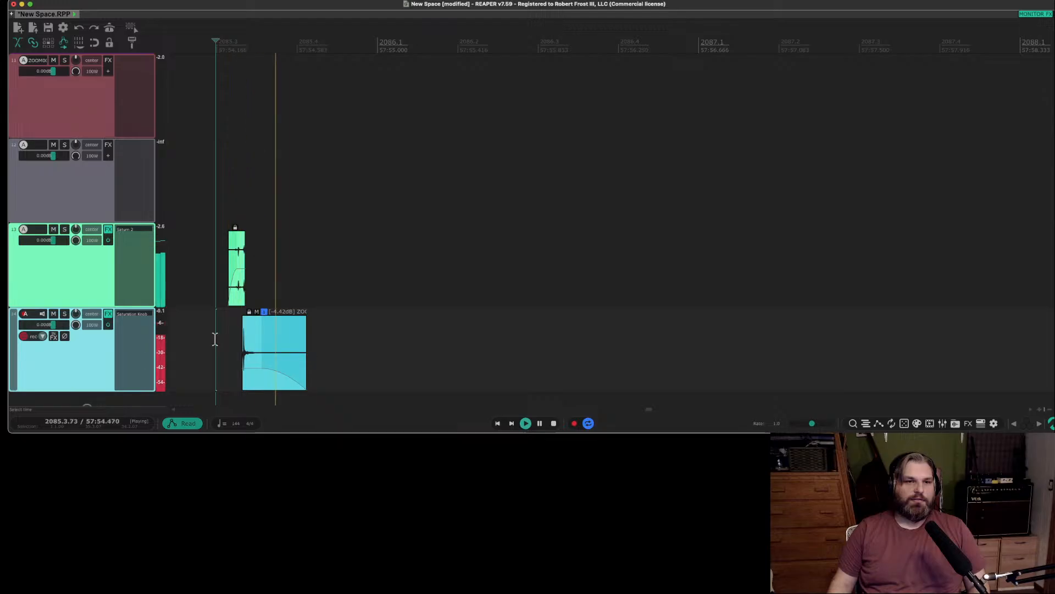
{"action": "key", "text": "space"}
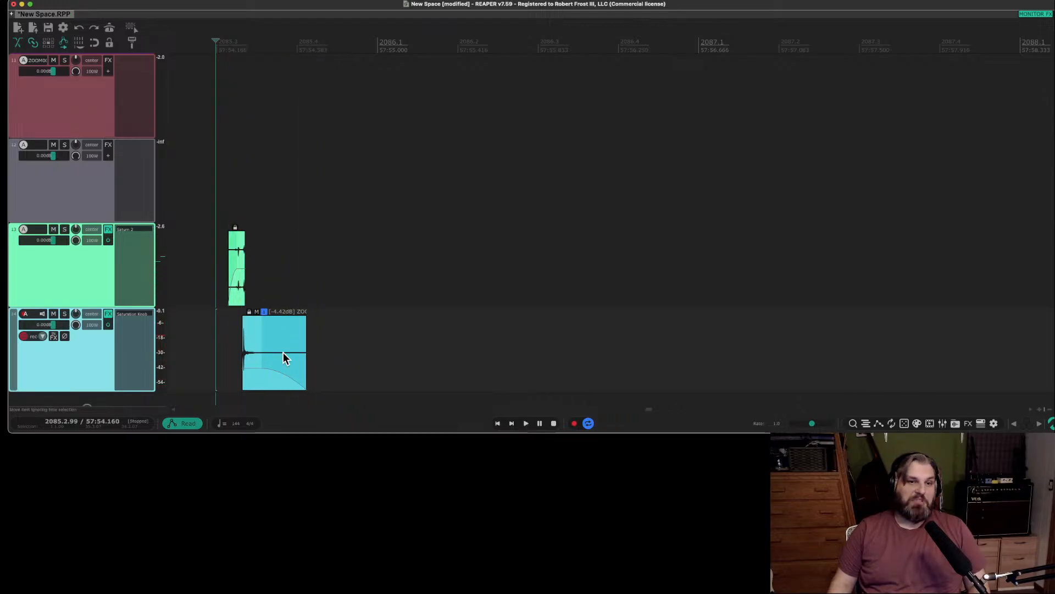
{"action": "left_click_drag", "start_coordinate": [283, 352], "coordinate": [462, 344]}
{"action": "scroll", "coordinate": [321, 344], "scroll_direction": "down", "scroll_amount": 3}
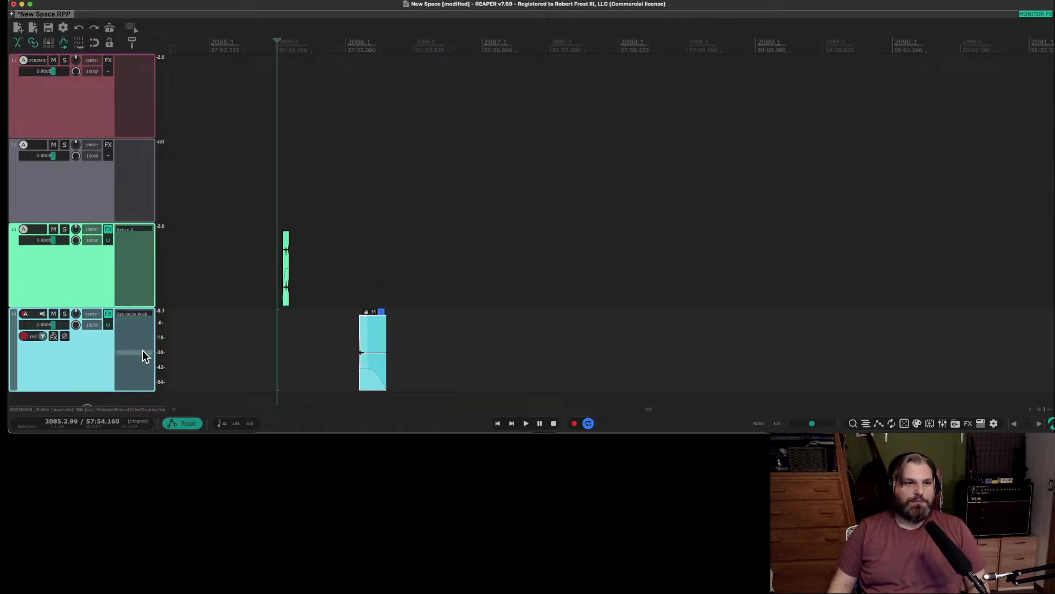
{"action": "scroll", "coordinate": [193, 208], "scroll_direction": "down", "scroll_amount": 2}
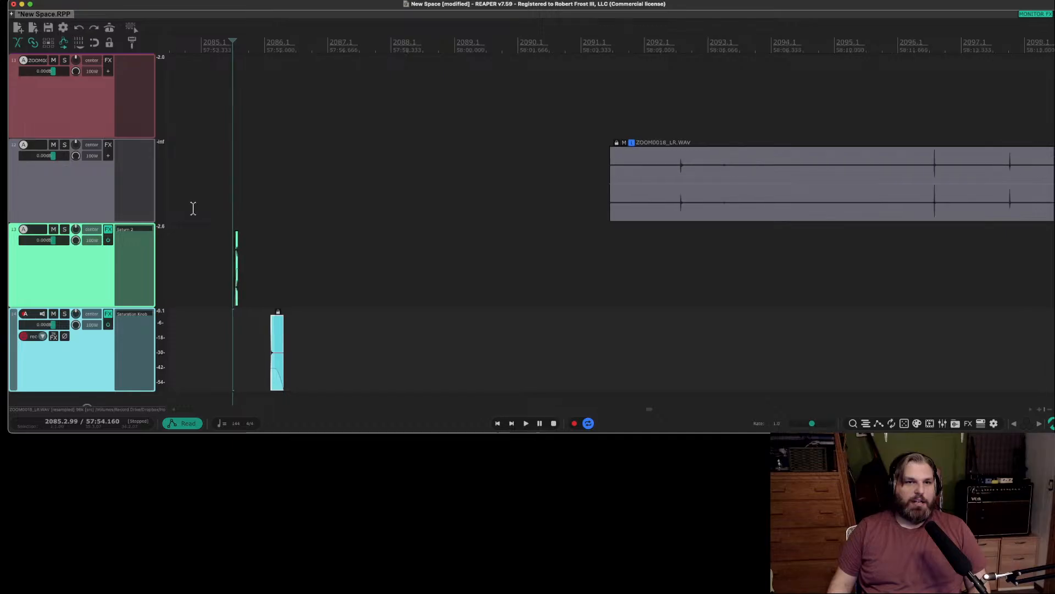
Delete track 12 with its leftover ZOOM0018_LR.WAV section.
{"action": "scroll", "coordinate": [193, 208], "scroll_direction": "up", "scroll_amount": 1}
{"action": "left_click", "coordinate": [717, 189]}
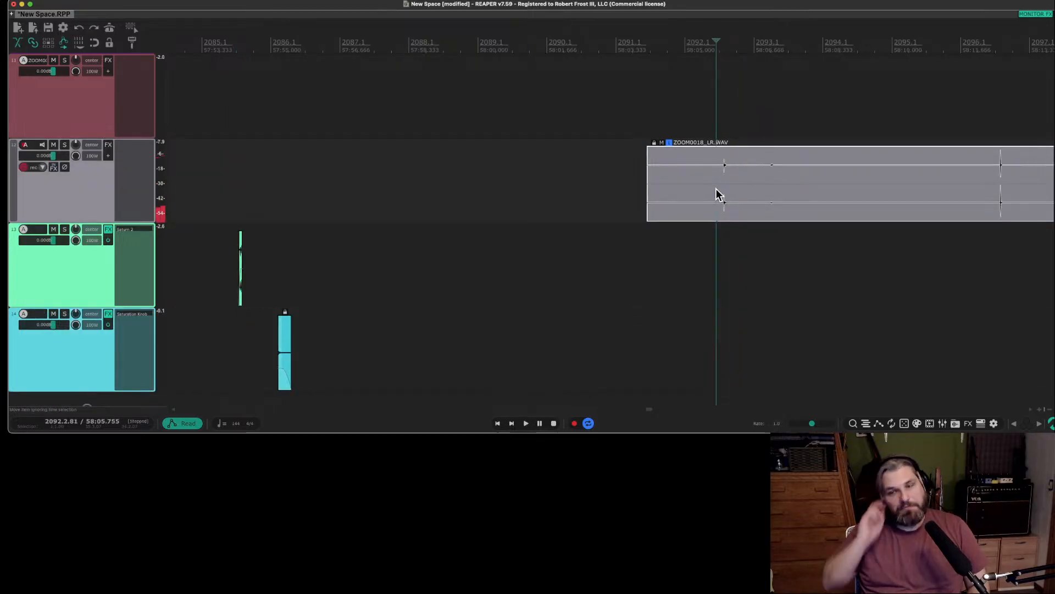
{"action": "scroll", "coordinate": [717, 189], "scroll_direction": "down", "scroll_amount": 3}
{"action": "scroll", "coordinate": [827, 179], "scroll_direction": "right", "scroll_amount": 3}
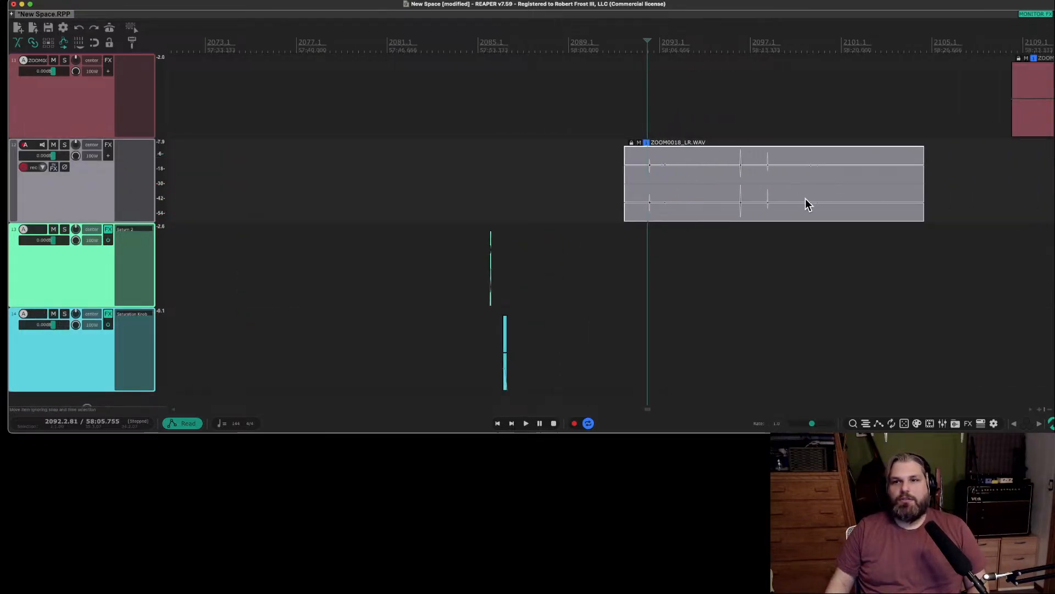
{"action": "scroll", "coordinate": [806, 205], "scroll_direction": "right", "scroll_amount": 3}
{"action": "scroll", "coordinate": [553, 219], "scroll_direction": "down", "scroll_amount": 2}
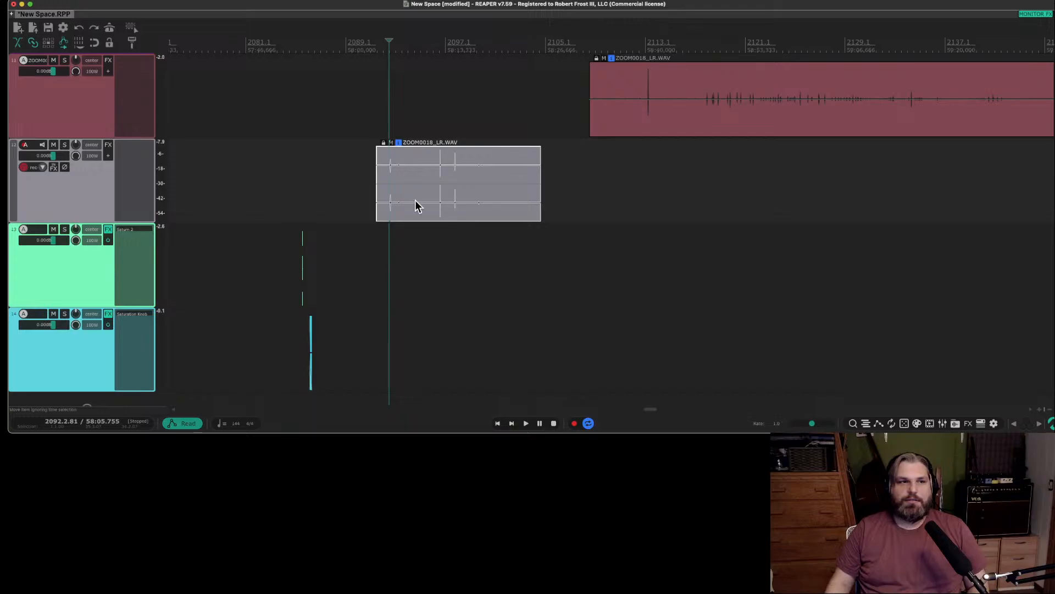
{"action": "key", "text": "Delete"}
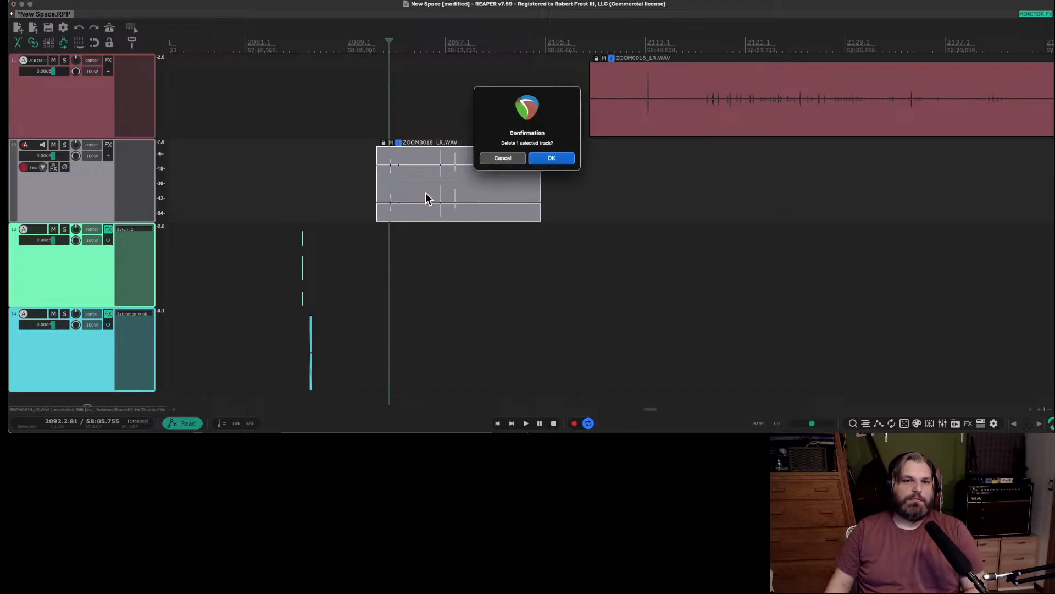
{"action": "left_click", "coordinate": [550, 161]}
Audition the cluster of transients around bars 2117 to 2118 in the track 11 recording.
{"action": "left_click", "coordinate": [639, 108]}
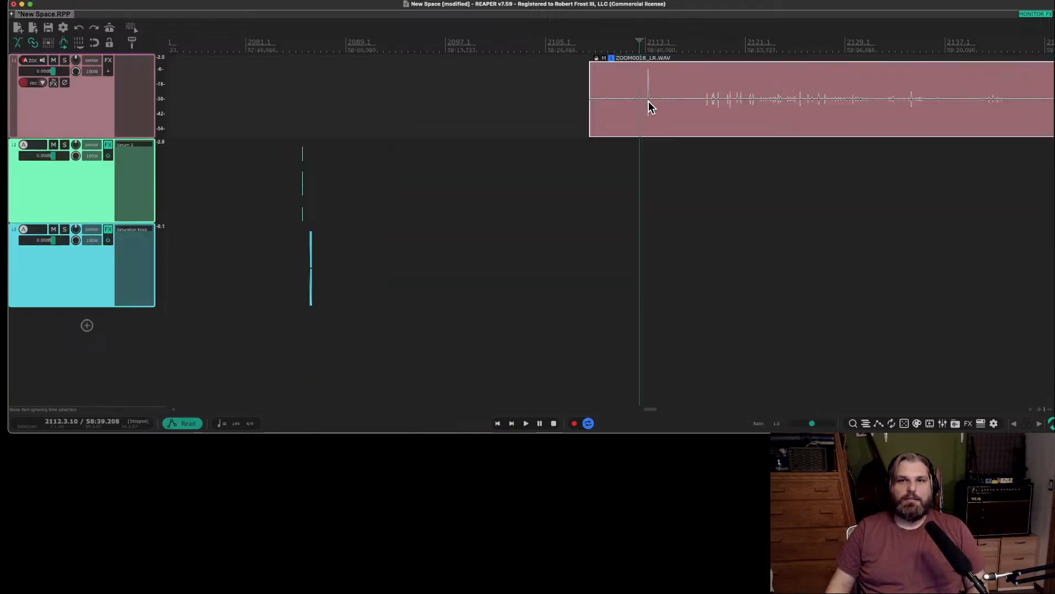
{"action": "key", "text": "space"}
{"action": "left_click", "coordinate": [700, 103]}
{"action": "scroll", "coordinate": [788, 121], "scroll_direction": "up", "scroll_amount": 4}
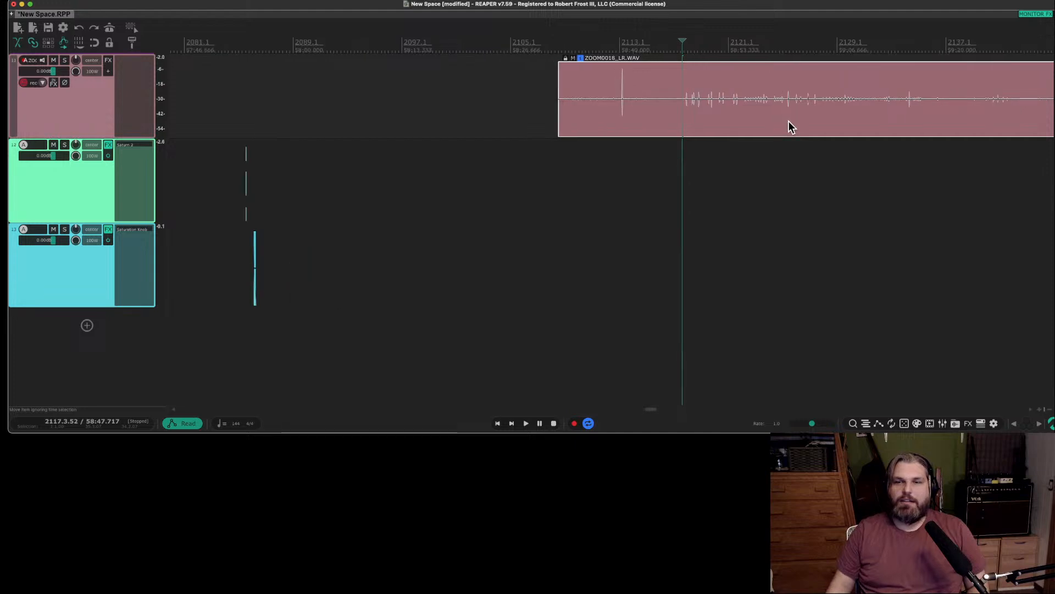
{"action": "left_click", "coordinate": [583, 104]}
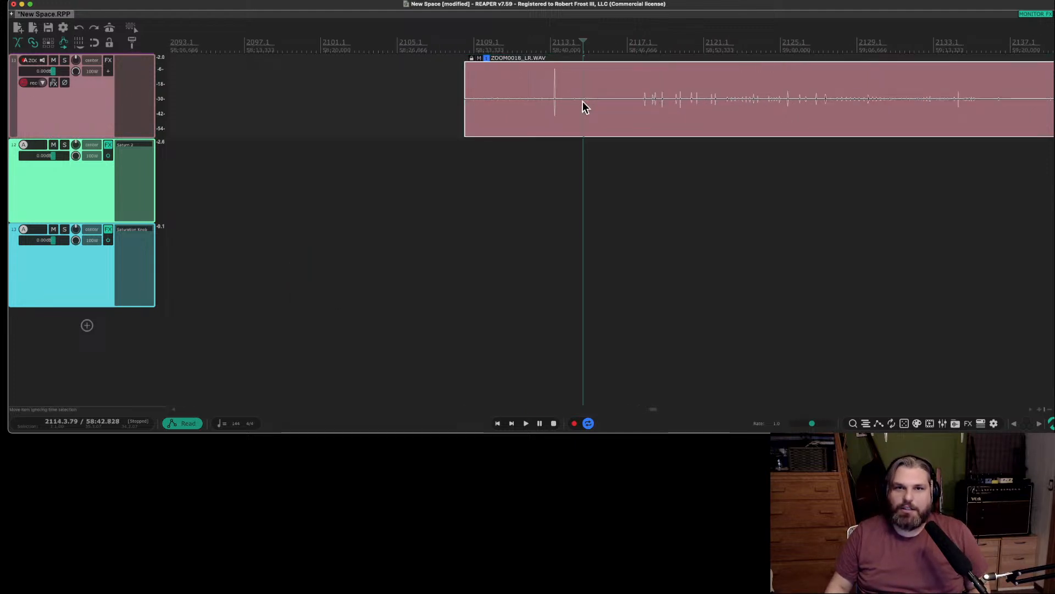
{"action": "left_click_drag", "start_coordinate": [631, 101], "coordinate": [646, 107]}
{"action": "left_click", "coordinate": [644, 102]}
{"action": "key", "text": "space"}
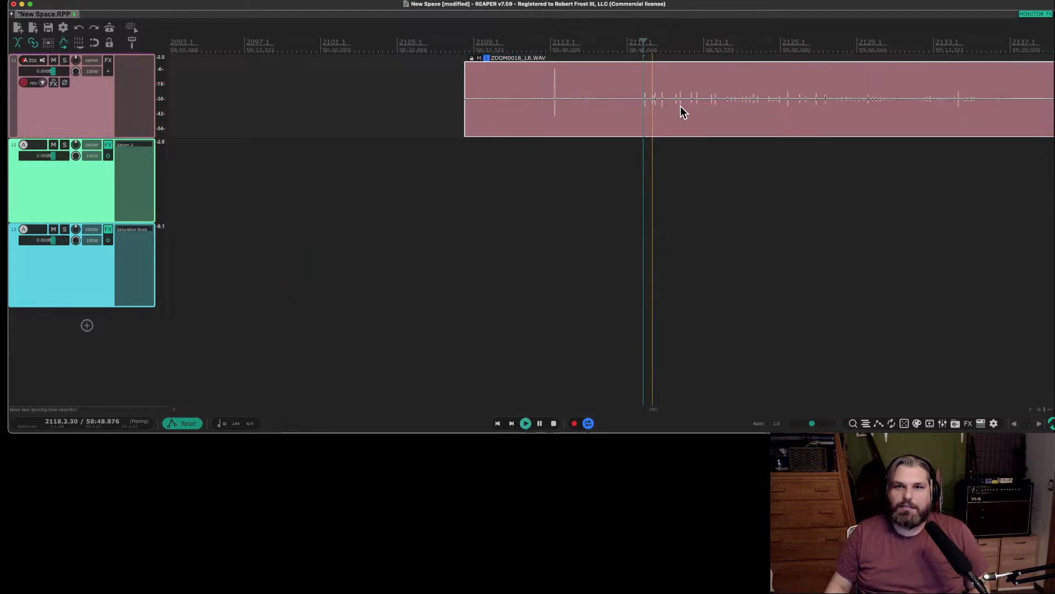
{"action": "scroll", "coordinate": [693, 112], "scroll_direction": "left", "scroll_amount": 1}
{"action": "scroll", "coordinate": [694, 112], "scroll_direction": "right", "scroll_amount": 10}
{"action": "key", "text": "space"}
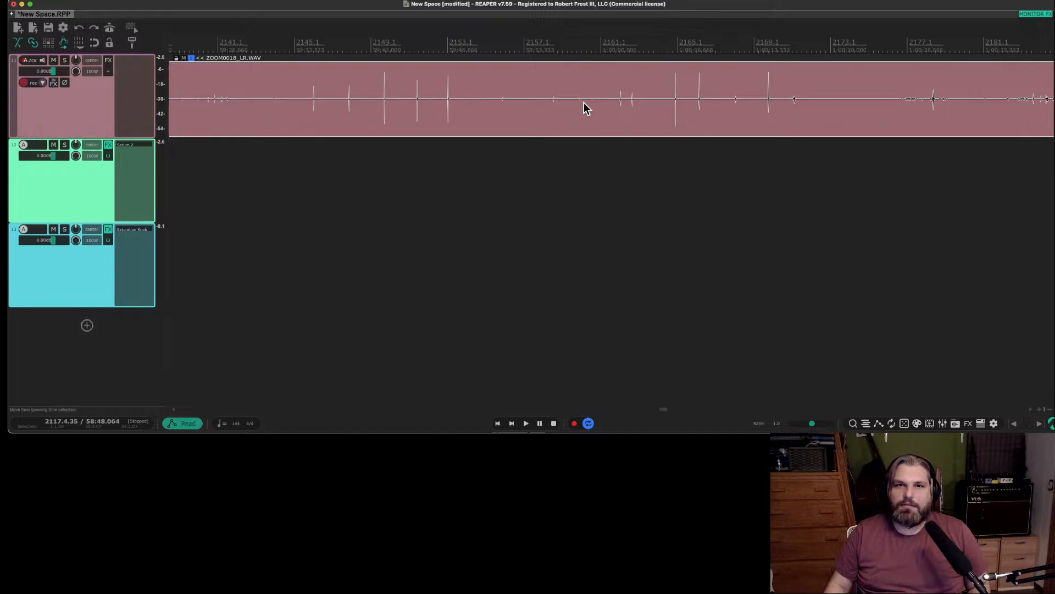
Listen further along the track 11 recording, around bar 2177 and bars 2226 to 2229, for usable sounds.
{"action": "scroll", "coordinate": [605, 104], "scroll_direction": "up", "scroll_amount": 2}
{"action": "key", "text": "space"}
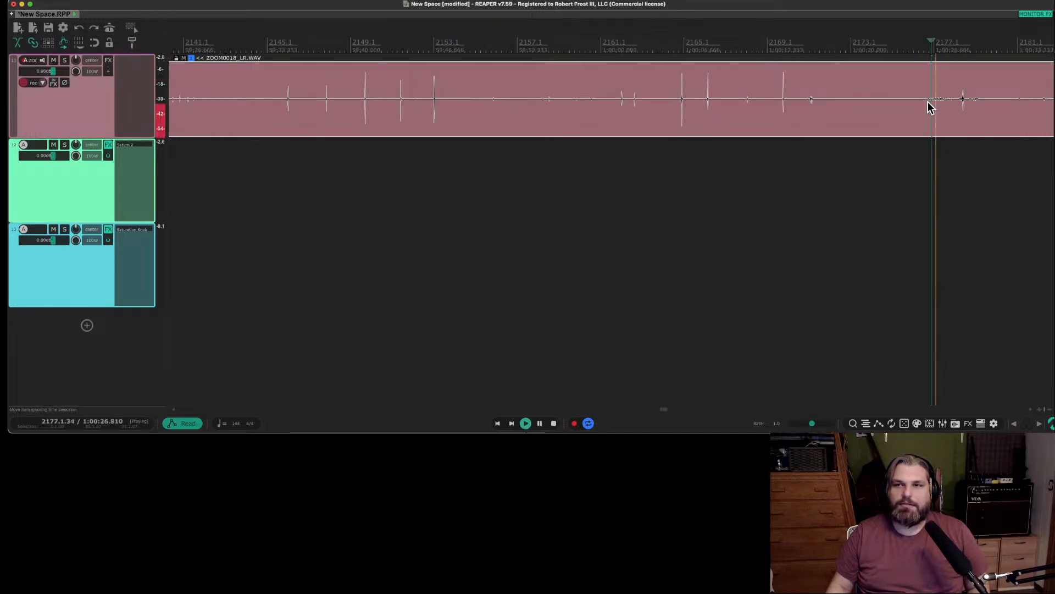
{"action": "scroll", "coordinate": [933, 108], "scroll_direction": "right", "scroll_amount": 10}
{"action": "scroll", "coordinate": [824, 110], "scroll_direction": "right", "scroll_amount": 5}
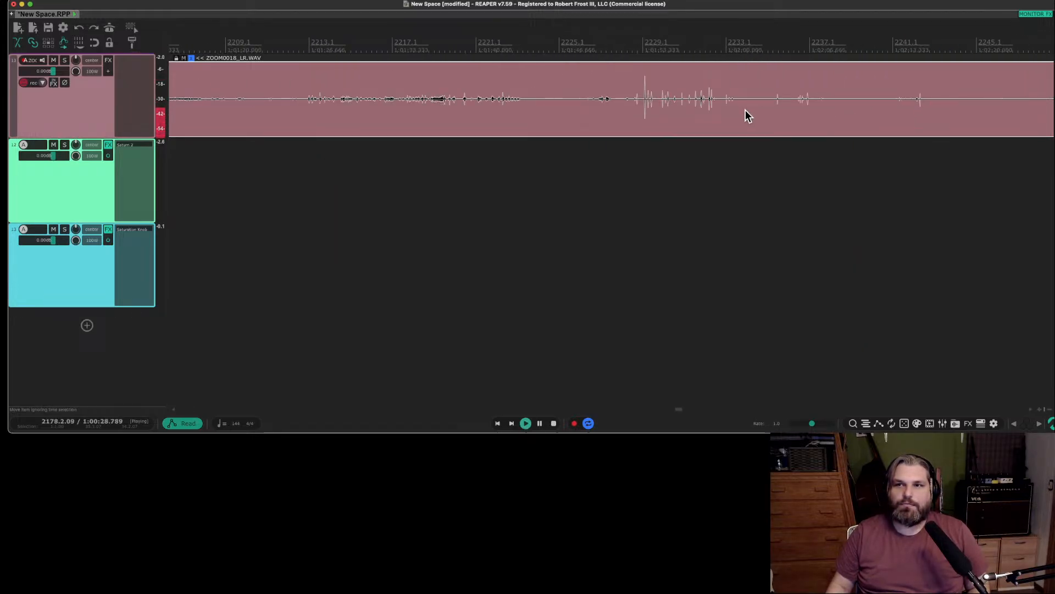
{"action": "left_click", "coordinate": [642, 105]}
{"action": "left_click", "coordinate": [596, 107]}
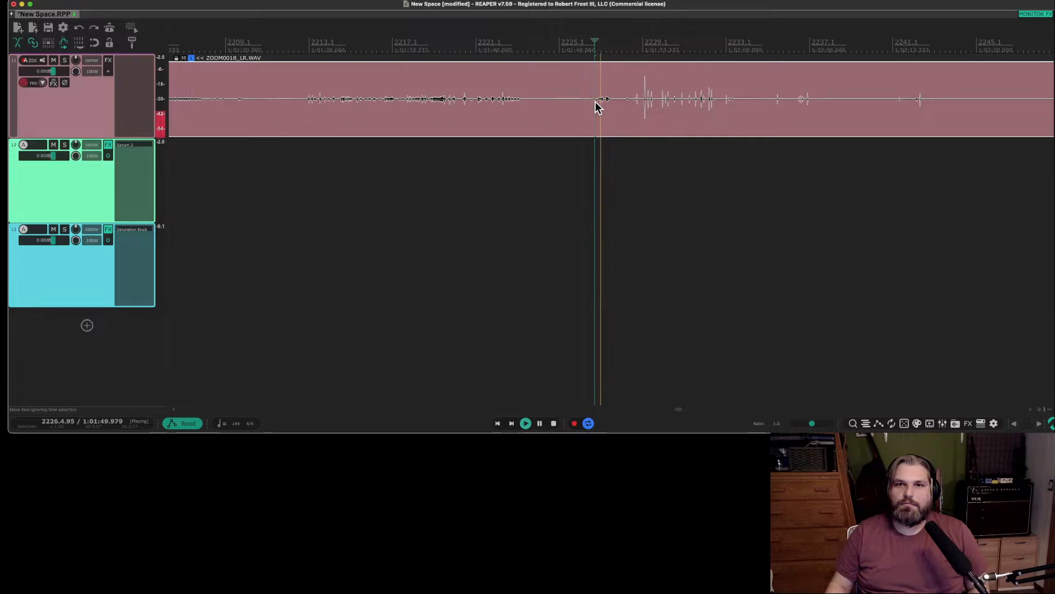
{"action": "scroll", "coordinate": [650, 107], "scroll_direction": "up", "scroll_amount": 2}
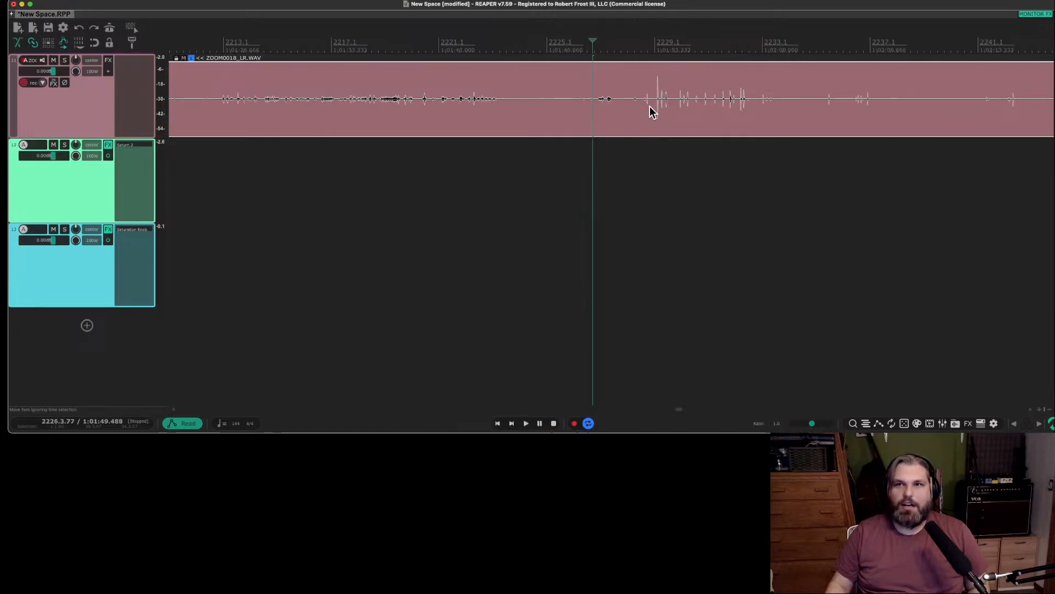
Audition the quieter stretches of the track 11 recording around bars 2310, 2264 and 2241 for usable sounds.
{"action": "scroll", "coordinate": [654, 106], "scroll_direction": "down", "scroll_amount": 3}
{"action": "scroll", "coordinate": [719, 109], "scroll_direction": "left", "scroll_amount": 1}
{"action": "scroll", "coordinate": [719, 110], "scroll_direction": "right", "scroll_amount": 8}
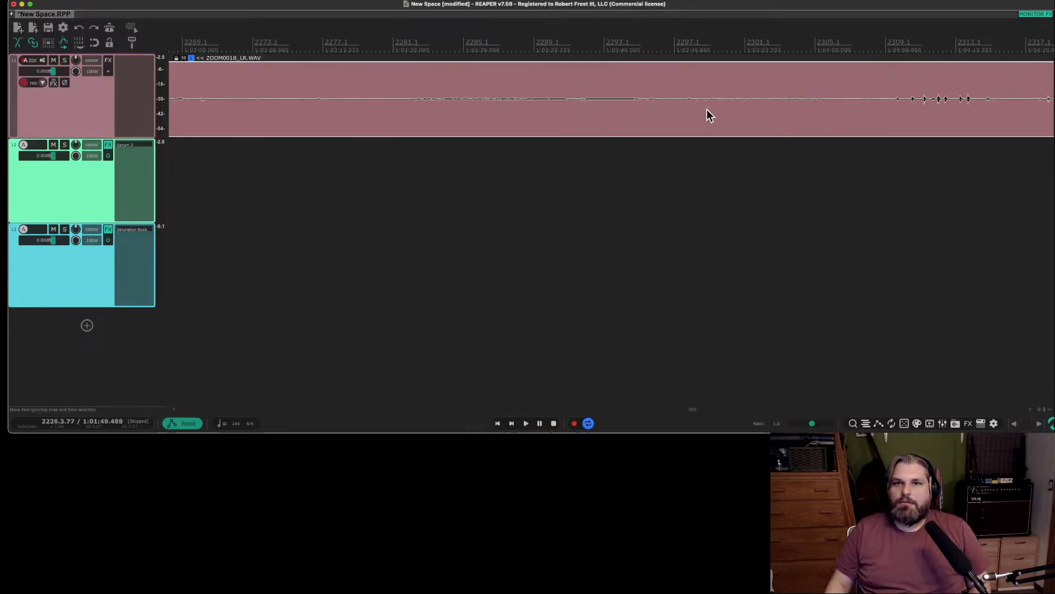
{"action": "left_click", "coordinate": [600, 101]}
{"action": "scroll", "coordinate": [600, 101], "scroll_direction": "down", "scroll_amount": 2}
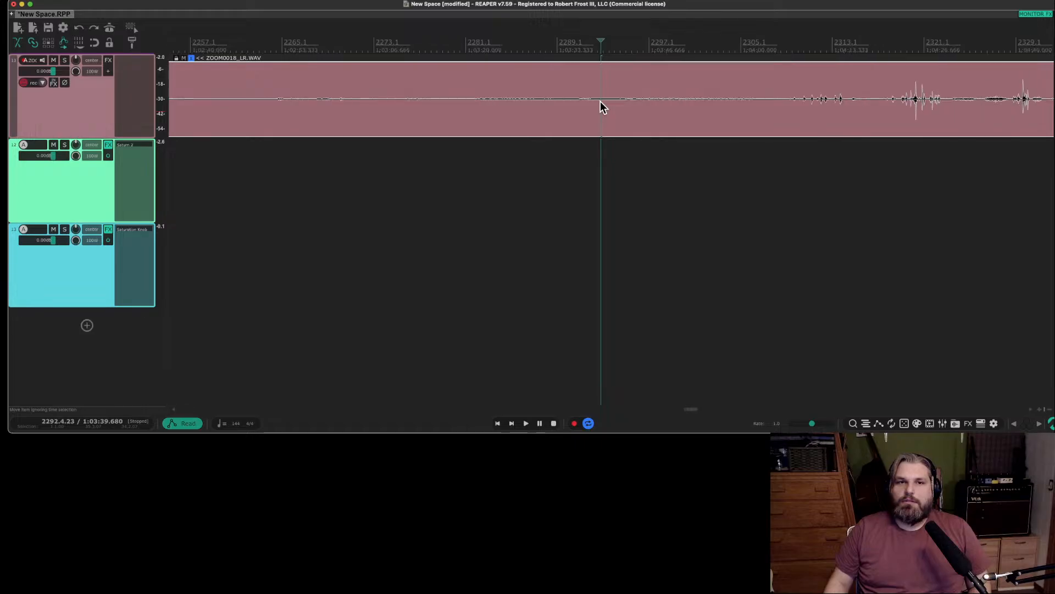
{"action": "left_click", "coordinate": [798, 101]}
{"action": "key", "text": "space"}
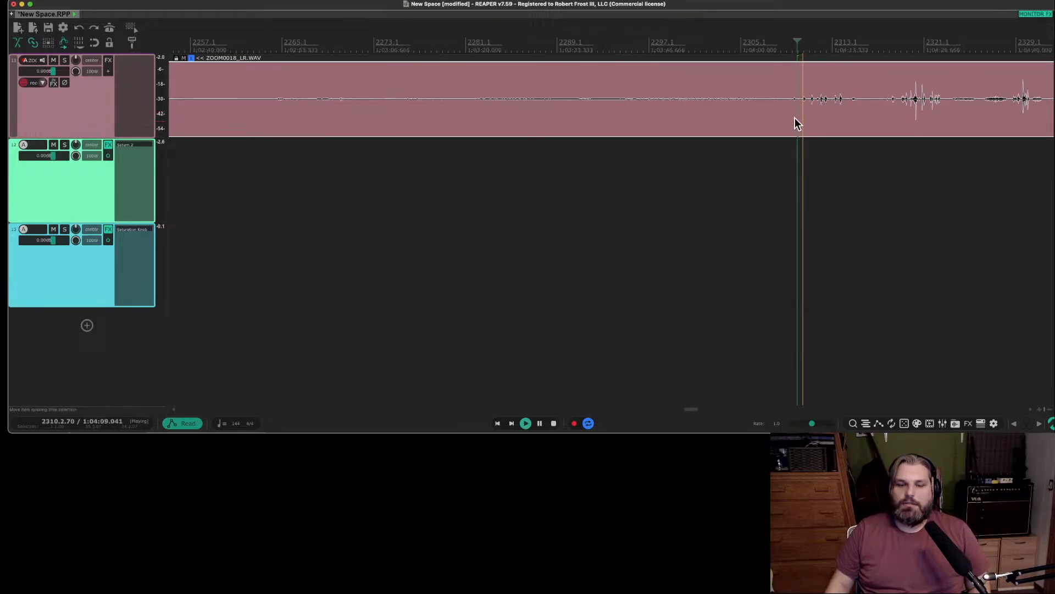
{"action": "key", "text": "space"}
{"action": "scroll", "coordinate": [412, 122], "scroll_direction": "right", "scroll_amount": 1}
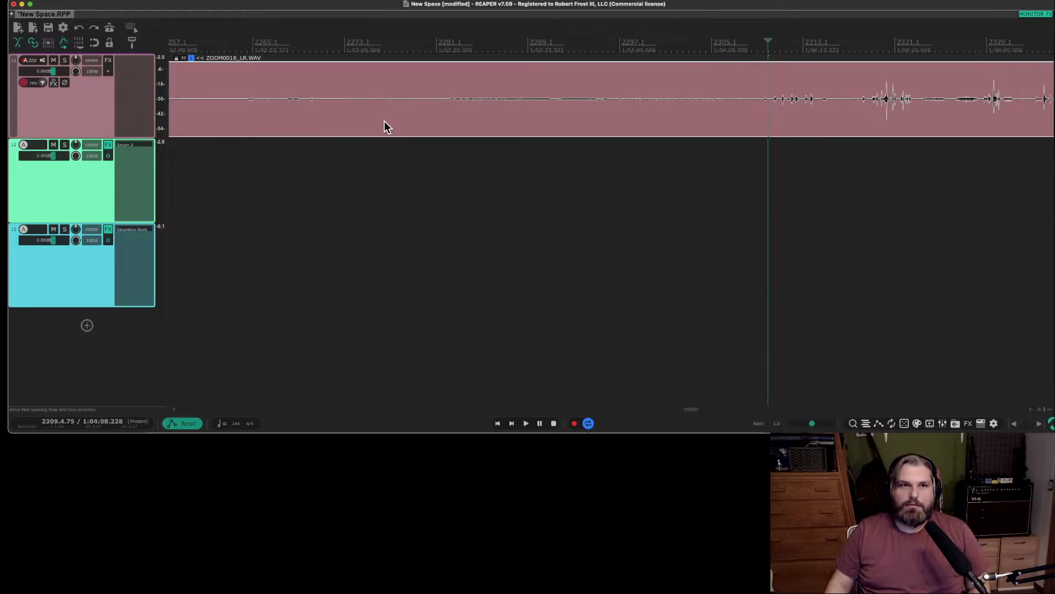
{"action": "left_click", "coordinate": [242, 106]}
{"action": "key", "text": "space"}
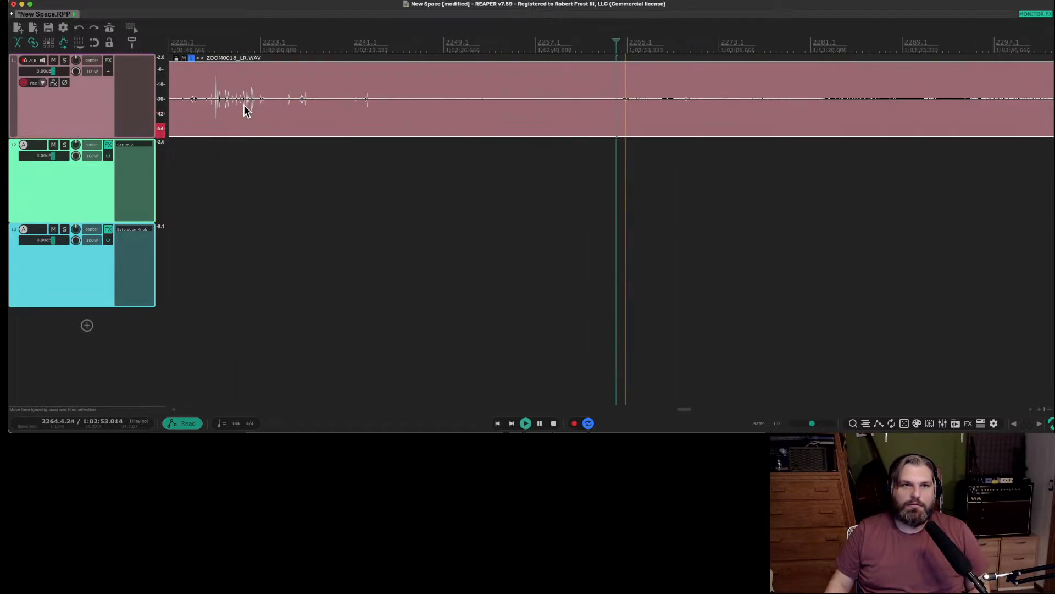
{"action": "left_click", "coordinate": [362, 104]}
{"action": "key", "text": "space"}
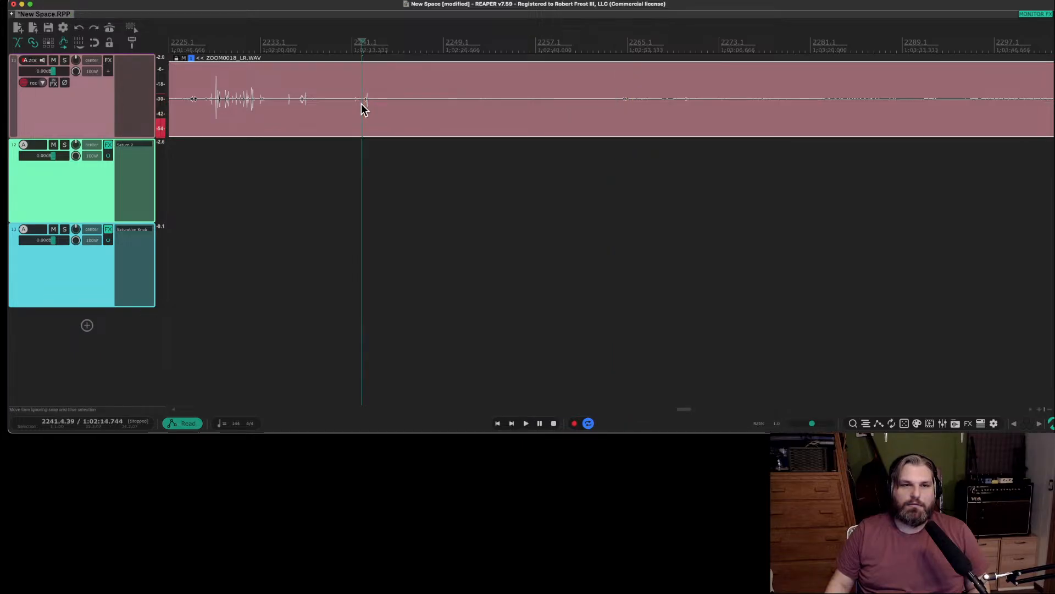
Listen back through the earlier part of the track 11 recording, sampling spots from about bar 2122 to bar 2156.
{"action": "scroll", "coordinate": [361, 103], "scroll_direction": "left", "scroll_amount": 10}
{"action": "scroll", "coordinate": [361, 103], "scroll_direction": "left", "scroll_amount": 8}
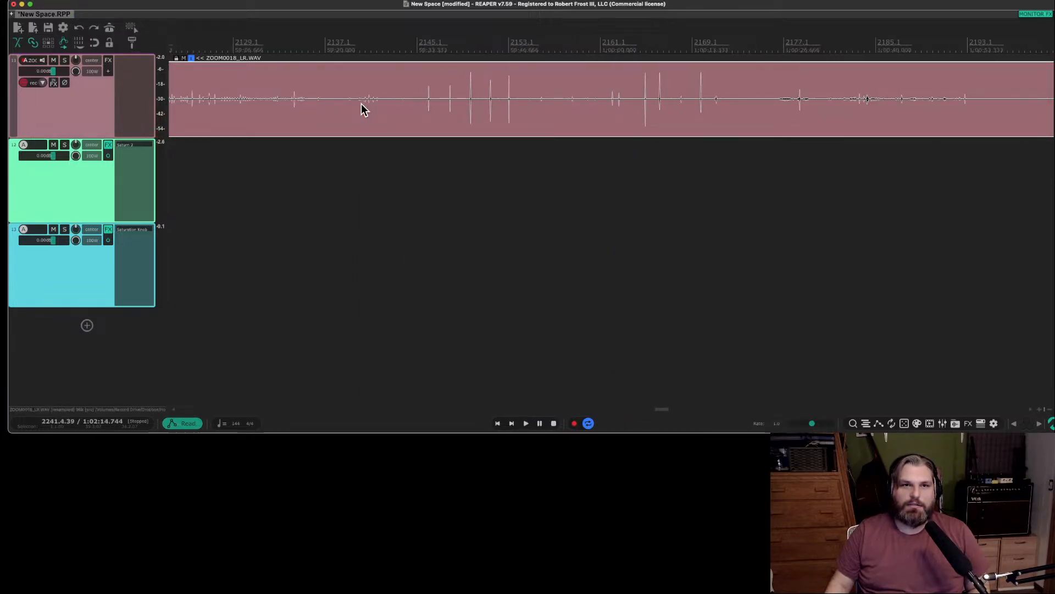
{"action": "left_click", "coordinate": [403, 103]}
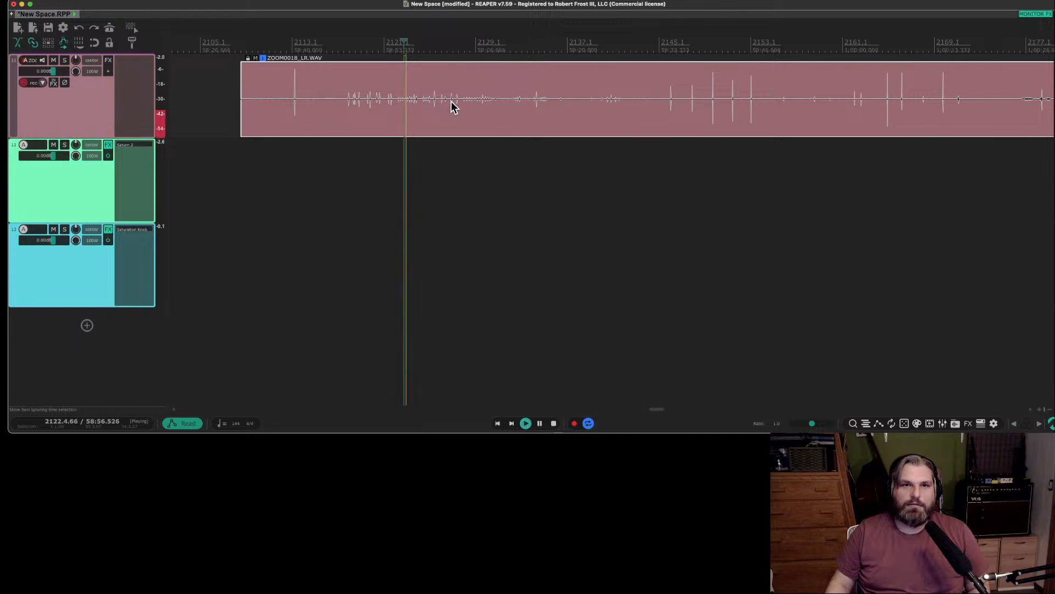
{"action": "left_click", "coordinate": [489, 104]}
{"action": "left_click", "coordinate": [604, 107]}
{"action": "key", "text": "space"}
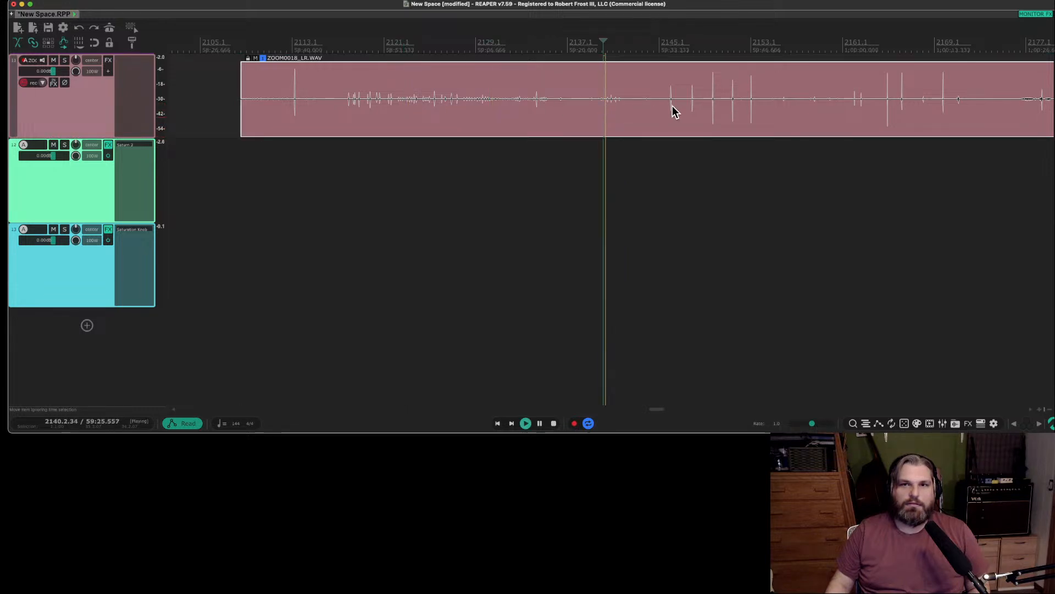
{"action": "key", "text": "space"}
{"action": "left_click", "coordinate": [786, 107]}
{"action": "key", "text": "space"}
{"action": "scroll", "coordinate": [786, 106], "scroll_direction": "left", "scroll_amount": 1}
{"action": "scroll", "coordinate": [786, 113], "scroll_direction": "right", "scroll_amount": 20}
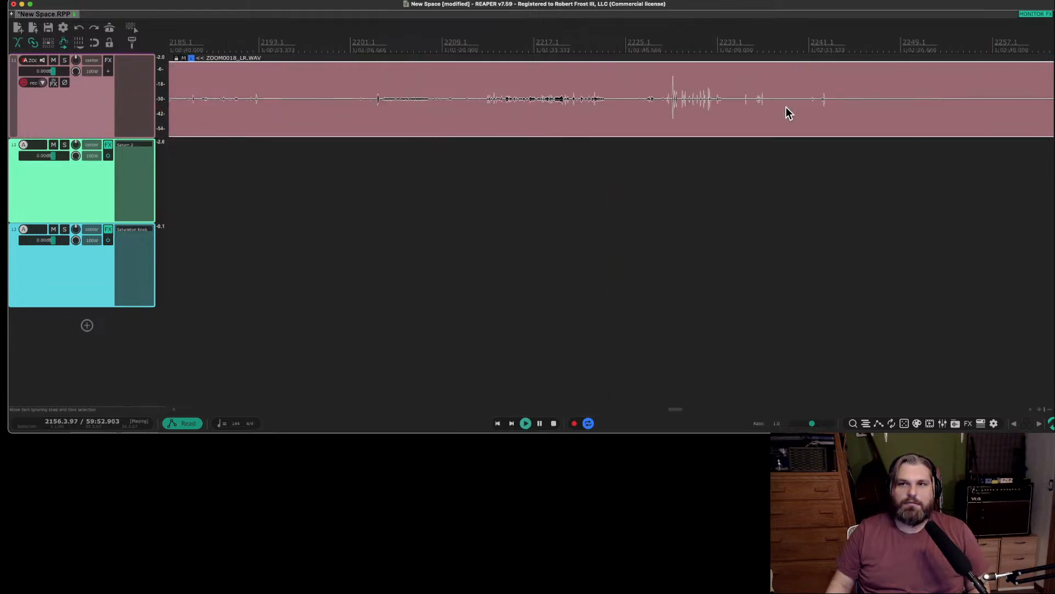
Audition the track 11 recording around bar 2205 and between bars 2182 and 2190.
{"action": "left_click", "coordinate": [402, 103]}
{"action": "key", "text": "space"}
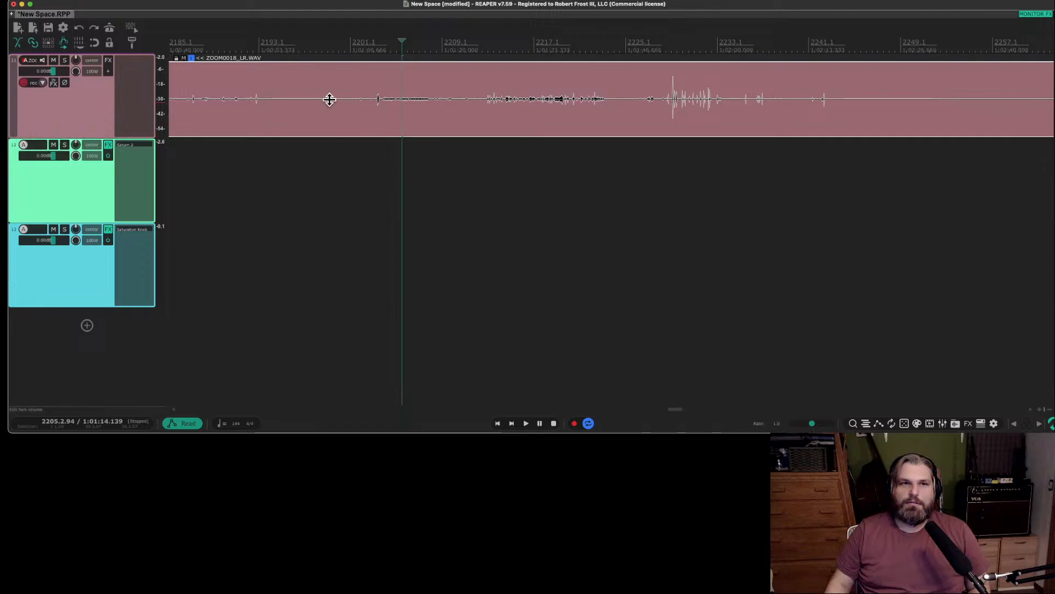
{"action": "scroll", "coordinate": [272, 107], "scroll_direction": "down", "scroll_amount": 3}
{"action": "scroll", "coordinate": [280, 107], "scroll_direction": "left", "scroll_amount": 5}
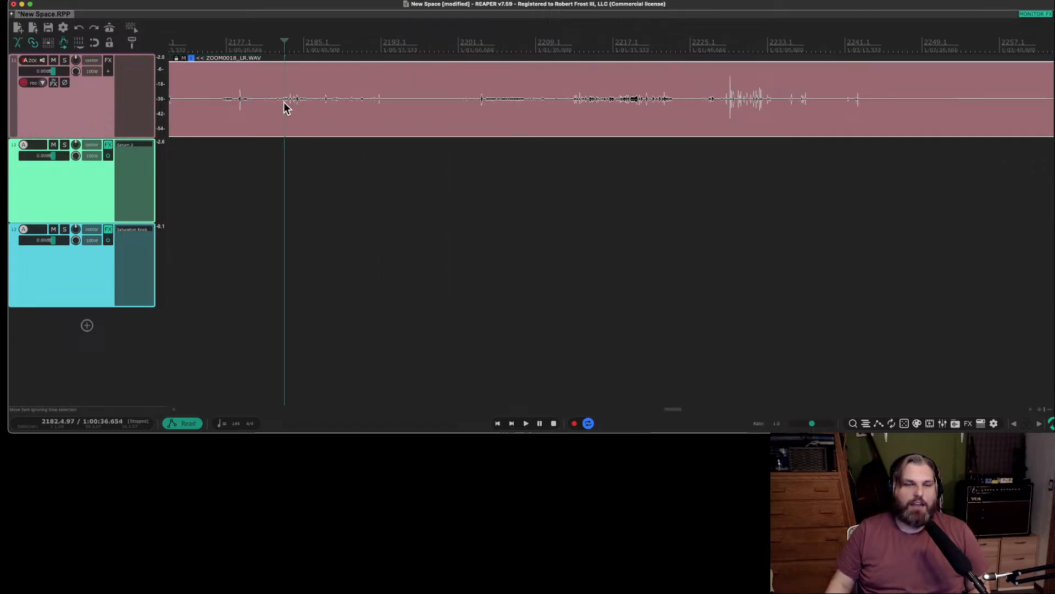
{"action": "scroll", "coordinate": [288, 105], "scroll_direction": "up", "scroll_amount": 3}
{"action": "key", "text": "space"}
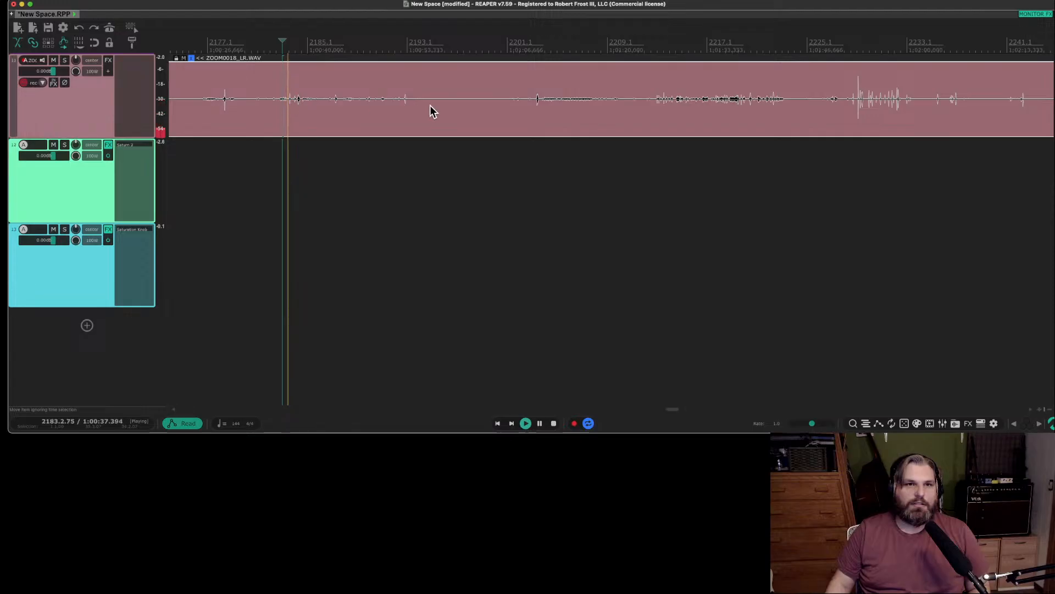
{"action": "left_click", "coordinate": [401, 104]}
{"action": "left_click", "coordinate": [368, 105]}
{"action": "key", "text": "space"}
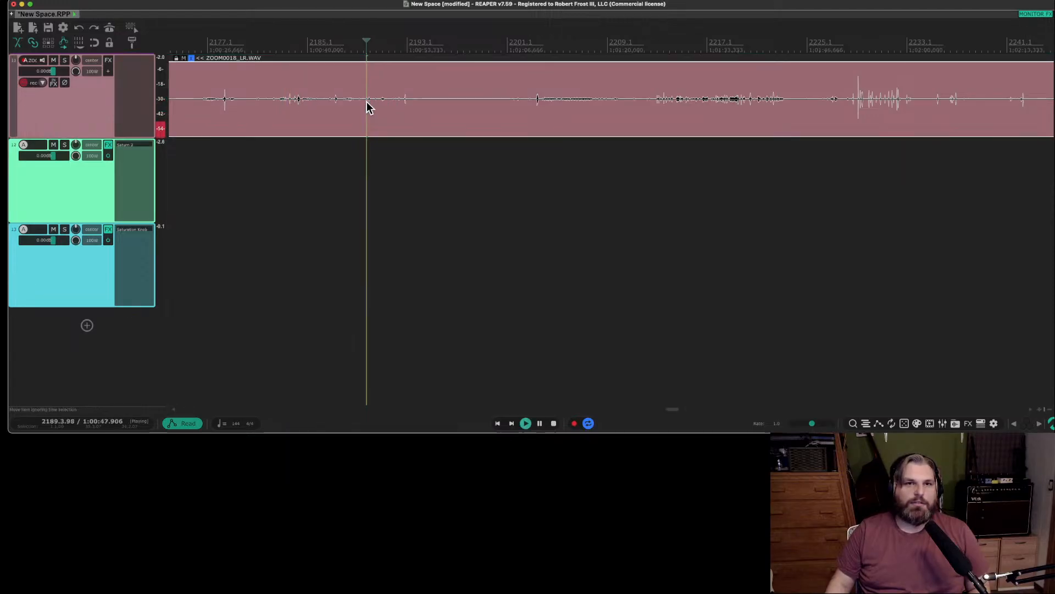
{"action": "left_click", "coordinate": [334, 105]}
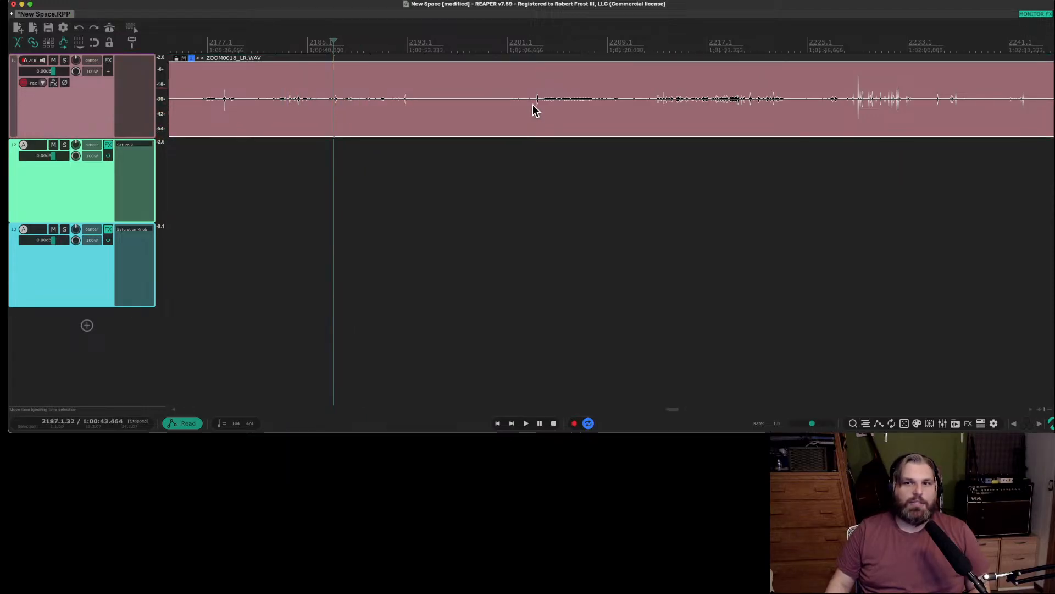
Audition the near-silent part of the track 11 recording around bars 2464 to 2469.
{"action": "scroll", "coordinate": [659, 126], "scroll_direction": "down", "scroll_amount": 5}
{"action": "scroll", "coordinate": [663, 128], "scroll_direction": "right", "scroll_amount": 5}
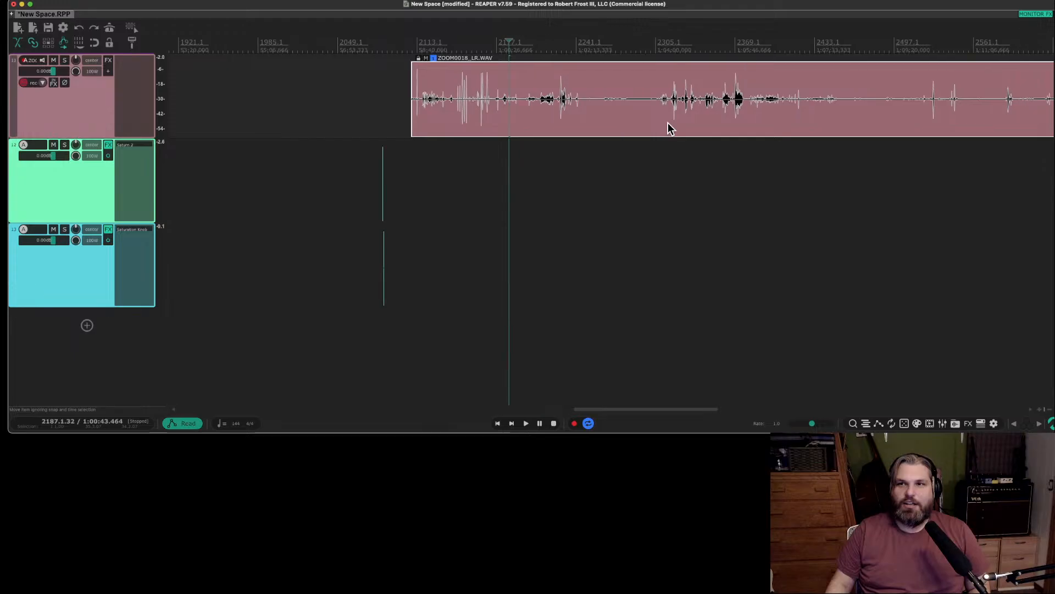
{"action": "scroll", "coordinate": [670, 128], "scroll_direction": "right", "scroll_amount": 3}
{"action": "left_click", "coordinate": [798, 106]}
{"action": "scroll", "coordinate": [797, 104], "scroll_direction": "up", "scroll_amount": 8}
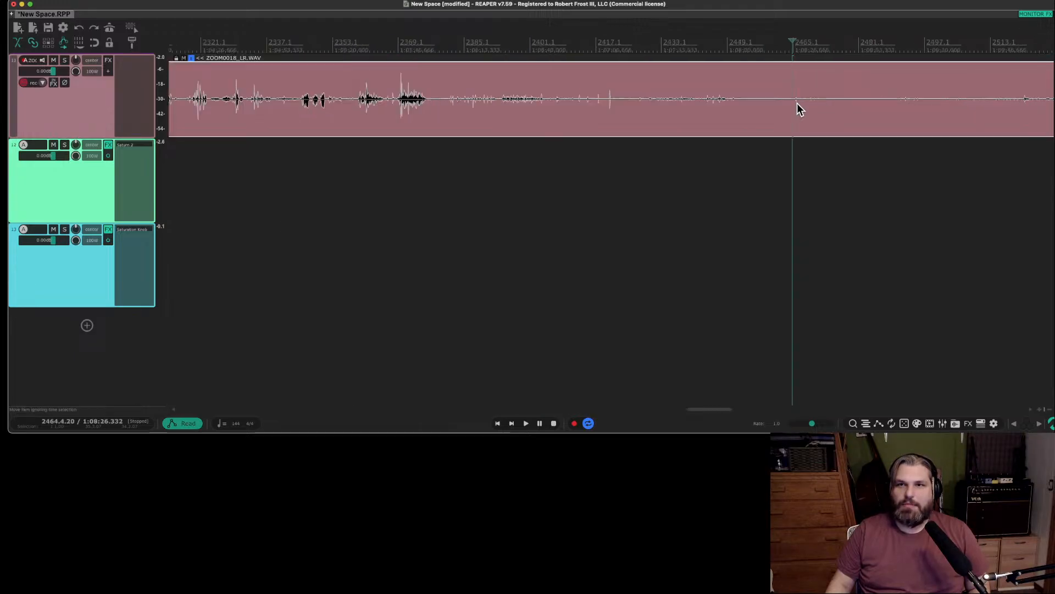
{"action": "key", "text": "space"}
{"action": "key", "text": "space"}
{"action": "left_click", "coordinate": [789, 104]}
{"action": "key", "text": "space"}
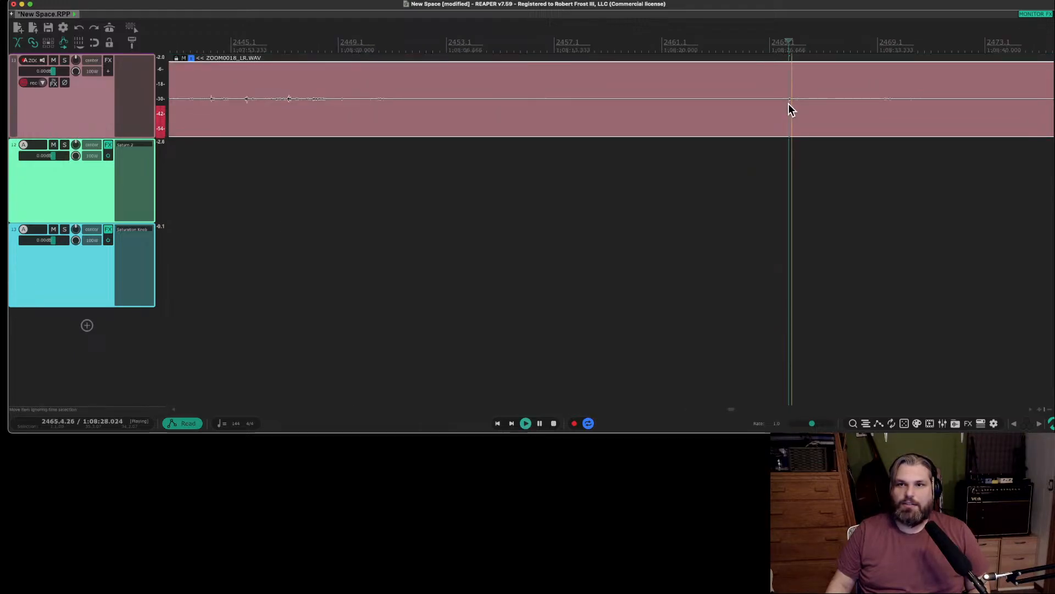
{"action": "key", "text": "space"}
{"action": "left_click", "coordinate": [880, 101]}
{"action": "key", "text": "space"}
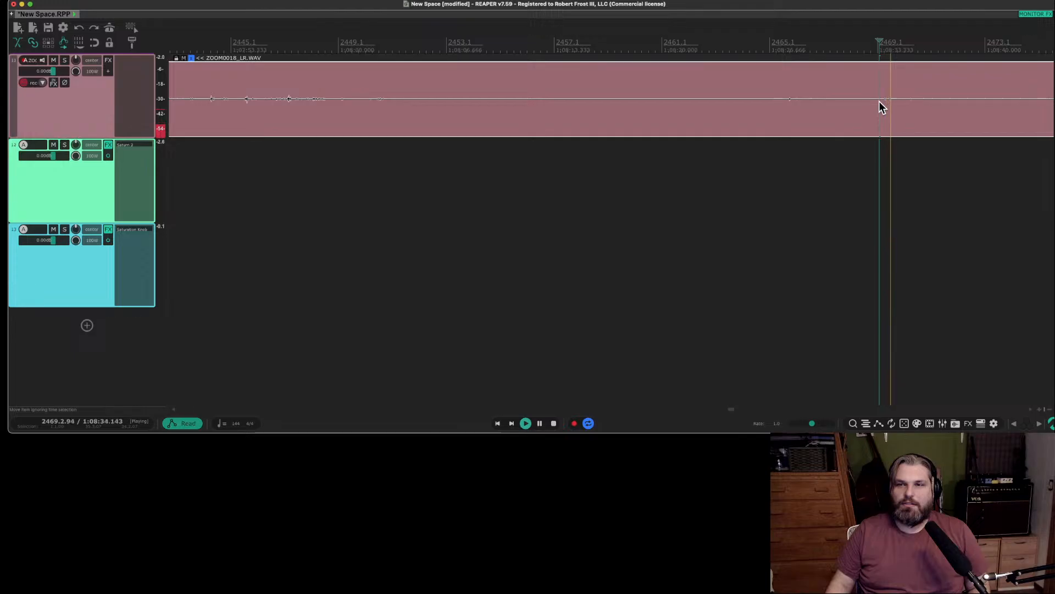
{"action": "scroll", "coordinate": [879, 105], "scroll_direction": "down", "scroll_amount": 4}
{"action": "scroll", "coordinate": [883, 108], "scroll_direction": "right", "scroll_amount": 3}
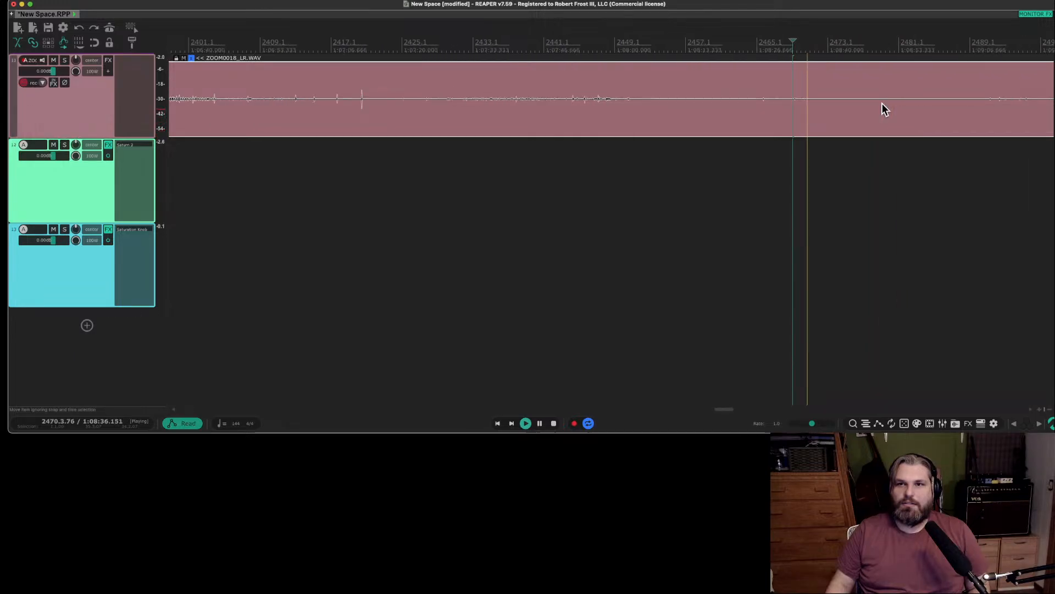
Split the track 11 recording at 2469.1, in the near-silent passage.
{"action": "left_click", "coordinate": [793, 103]}
{"action": "key", "text": "s"}
{"action": "scroll", "coordinate": [828, 107], "scroll_direction": "left", "scroll_amount": 5}
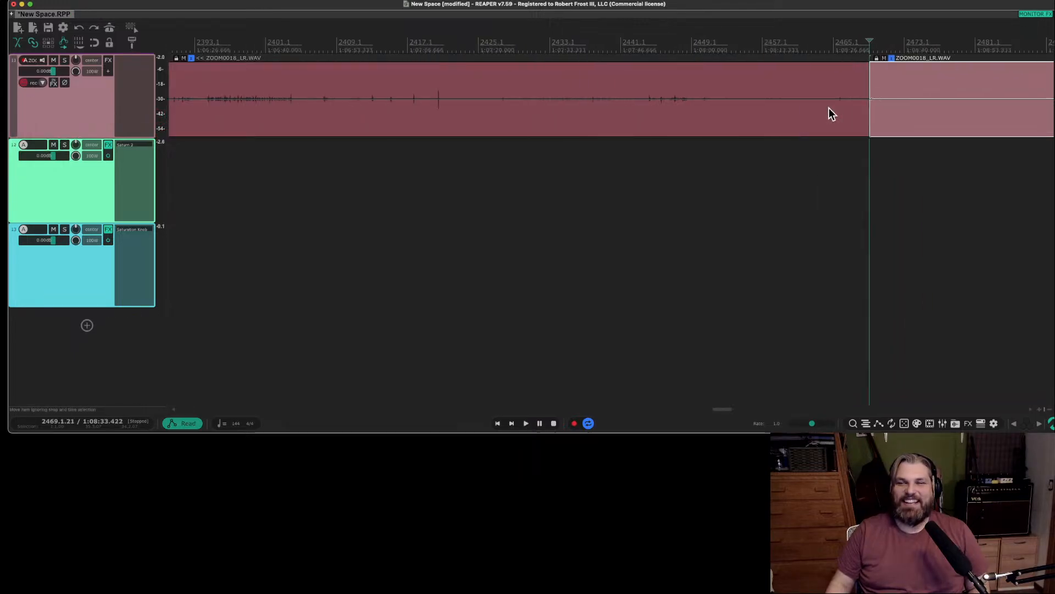
{"action": "scroll", "coordinate": [828, 107], "scroll_direction": "right", "scroll_amount": 20}
{"action": "scroll", "coordinate": [830, 114], "scroll_direction": "left", "scroll_amount": 15}
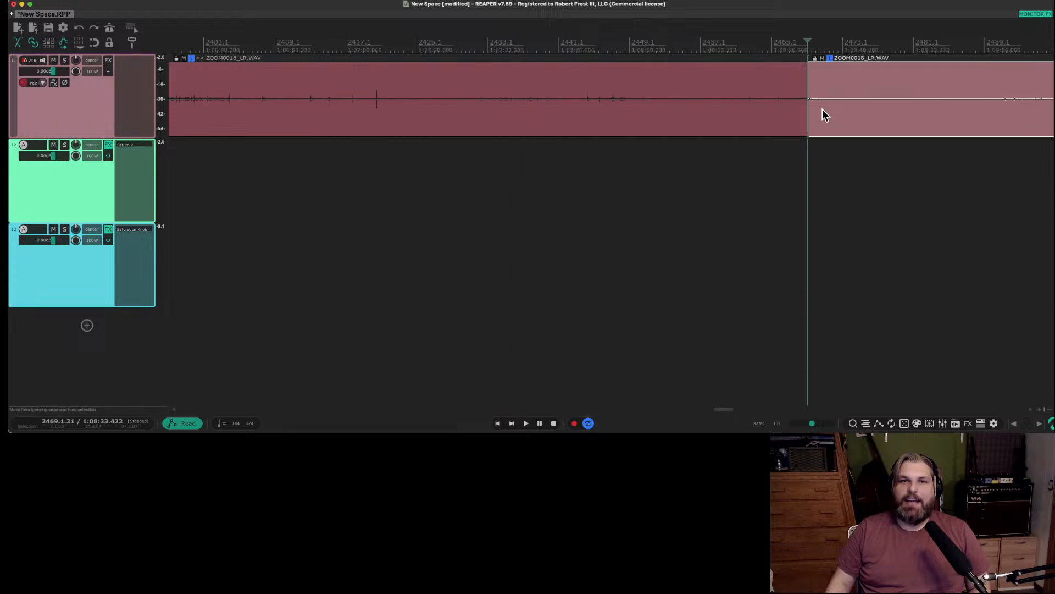
{"action": "scroll", "coordinate": [822, 115], "scroll_direction": "up", "scroll_amount": 2}
{"action": "scroll", "coordinate": [826, 110], "scroll_direction": "down", "scroll_amount": 5}
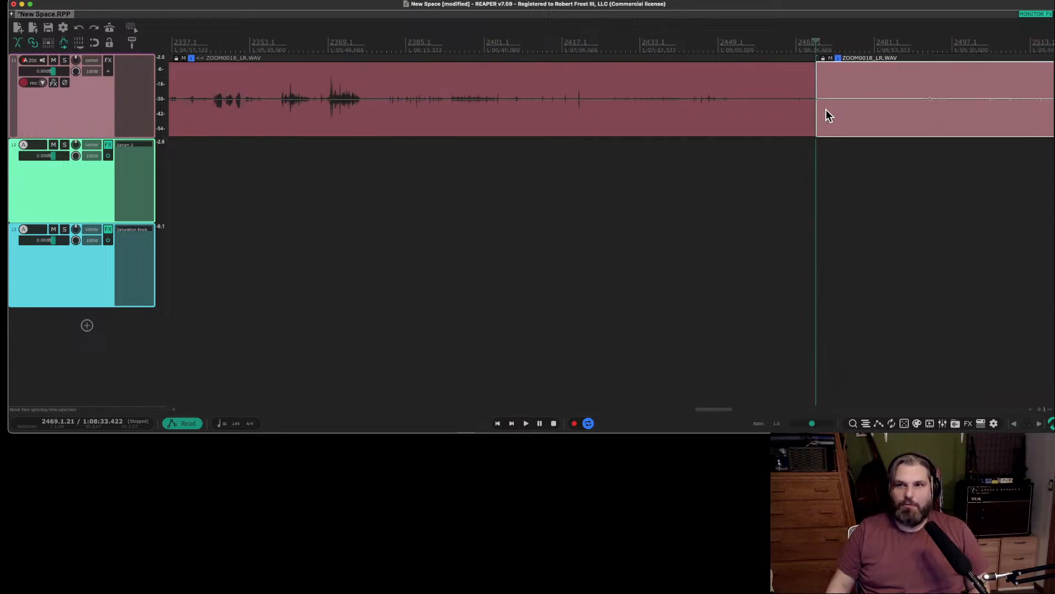
Split the track 11 recording again near bar 2595 and move the section between the two cuts onto a new track below the others.
{"action": "scroll", "coordinate": [826, 116], "scroll_direction": "right", "scroll_amount": 5}
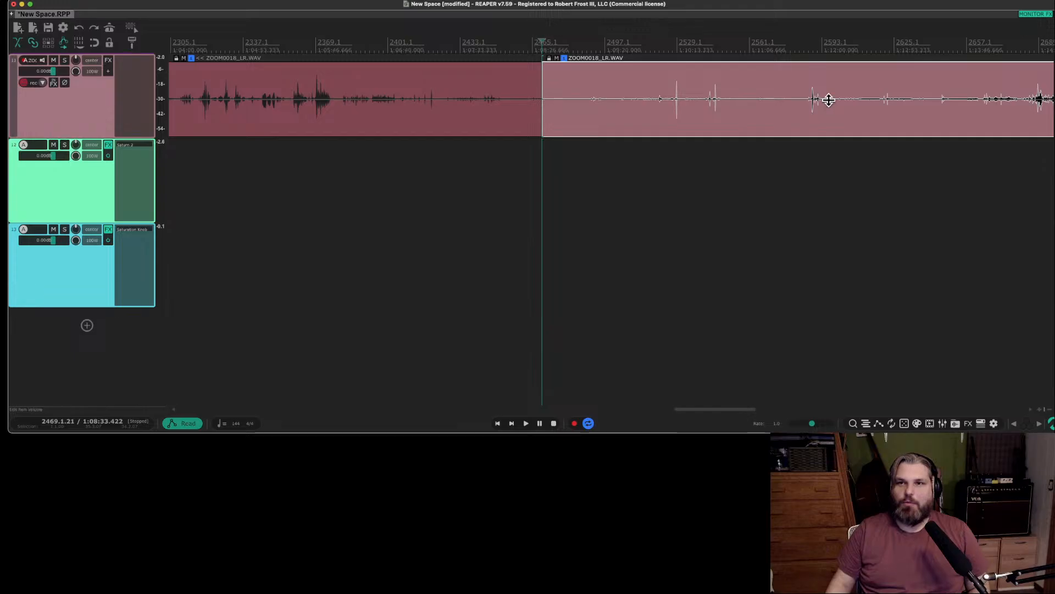
{"action": "left_click", "coordinate": [829, 100]}
{"action": "key", "text": "s"}
{"action": "left_click", "coordinate": [624, 127]}
{"action": "left_click_drag", "start_coordinate": [625, 127], "coordinate": [603, 357]}
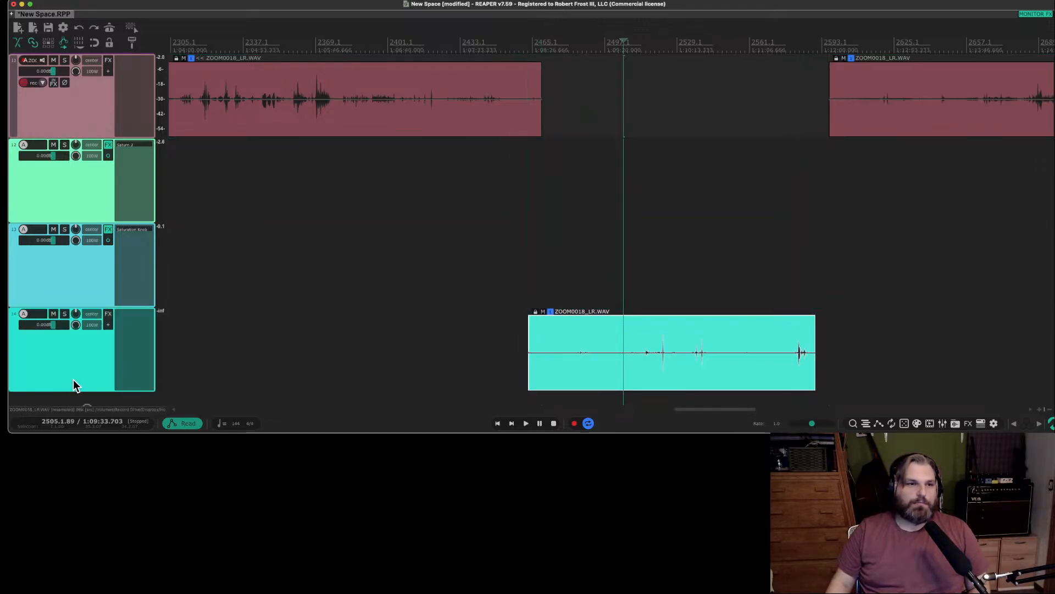
Solo the new track and raise its ZOOM0018_LR.WAV item to +13.3 dB, auditioning the sound around bar 2486.
{"action": "left_click", "coordinate": [64, 314]}
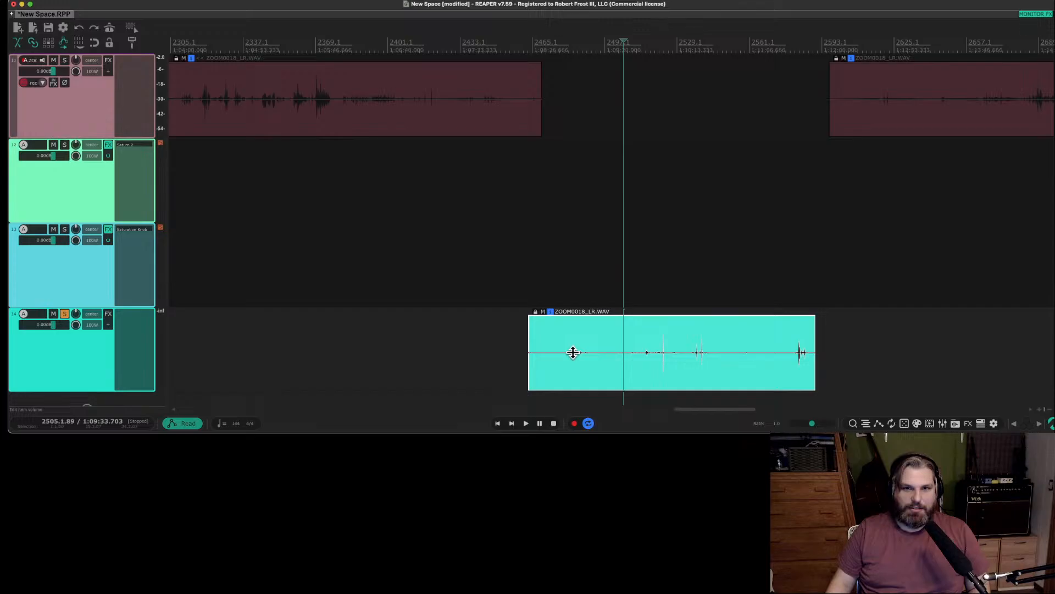
{"action": "left_click_drag", "start_coordinate": [573, 352], "coordinate": [599, 214]}
{"action": "left_click", "coordinate": [574, 353]}
{"action": "scroll", "coordinate": [575, 357], "scroll_direction": "up", "scroll_amount": 4}
{"action": "key", "text": "space"}
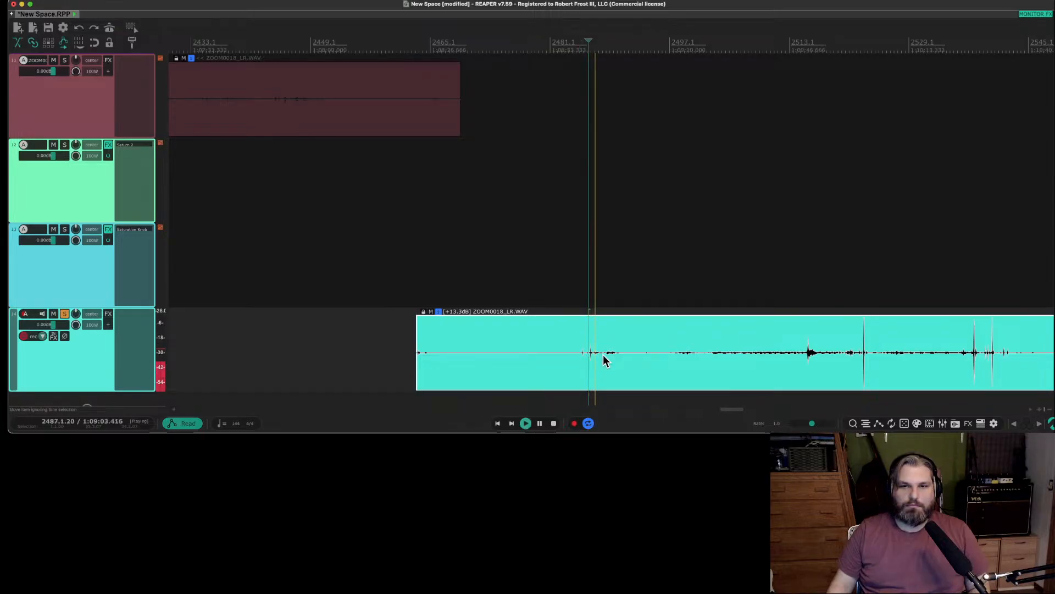
{"action": "scroll", "coordinate": [605, 360], "scroll_direction": "up", "scroll_amount": 4}
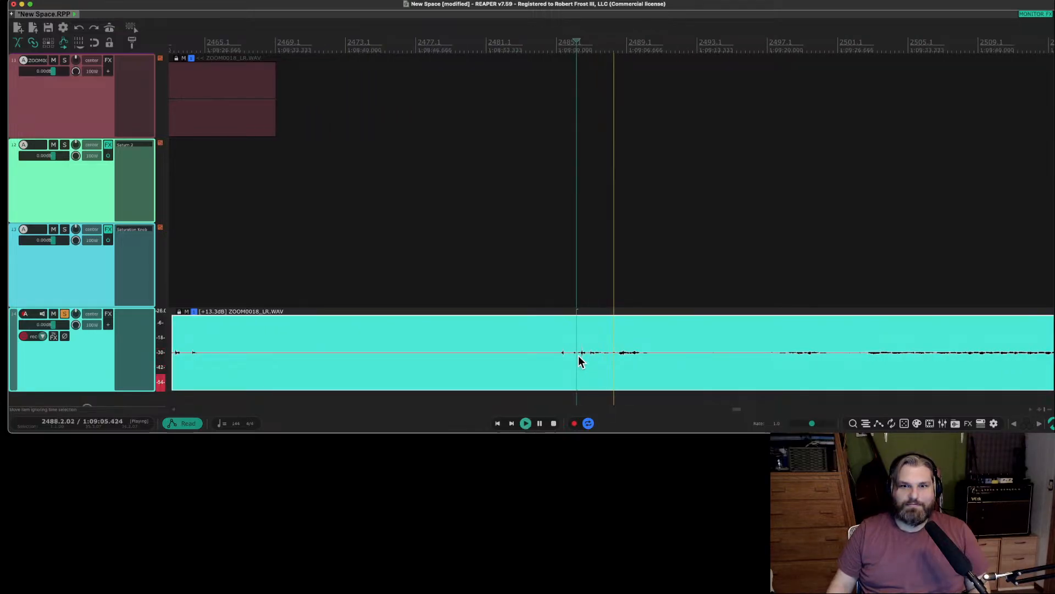
Split the boosted item at 2485.4, delete the part before it, and split the remainder at 2489.4.
{"action": "key", "text": "s"}
{"action": "left_click", "coordinate": [535, 364]}
{"action": "key", "text": "Delete"}
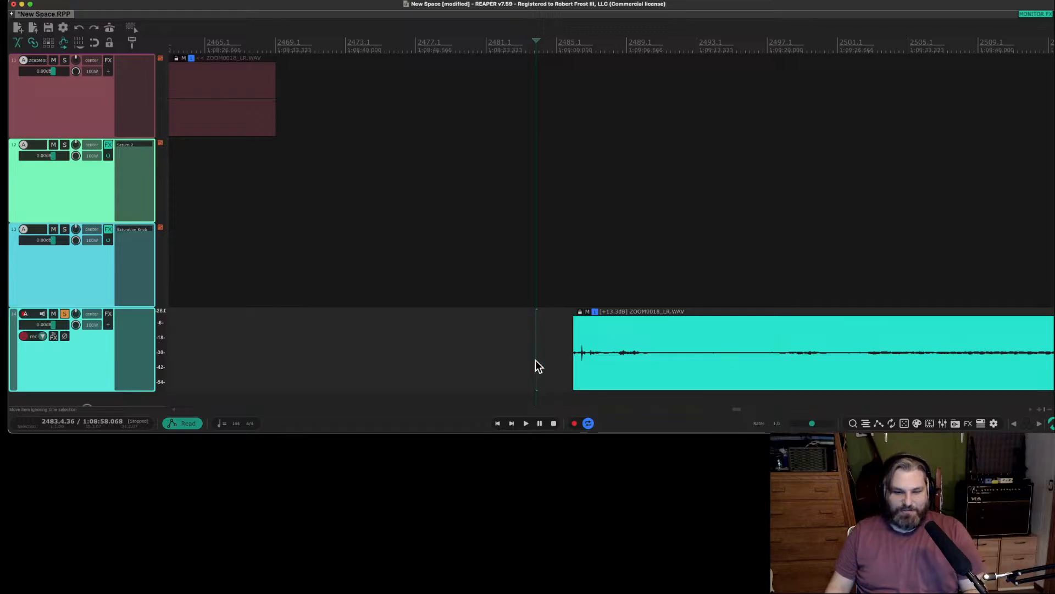
{"action": "left_click", "coordinate": [644, 357]}
{"action": "key", "text": "s"}
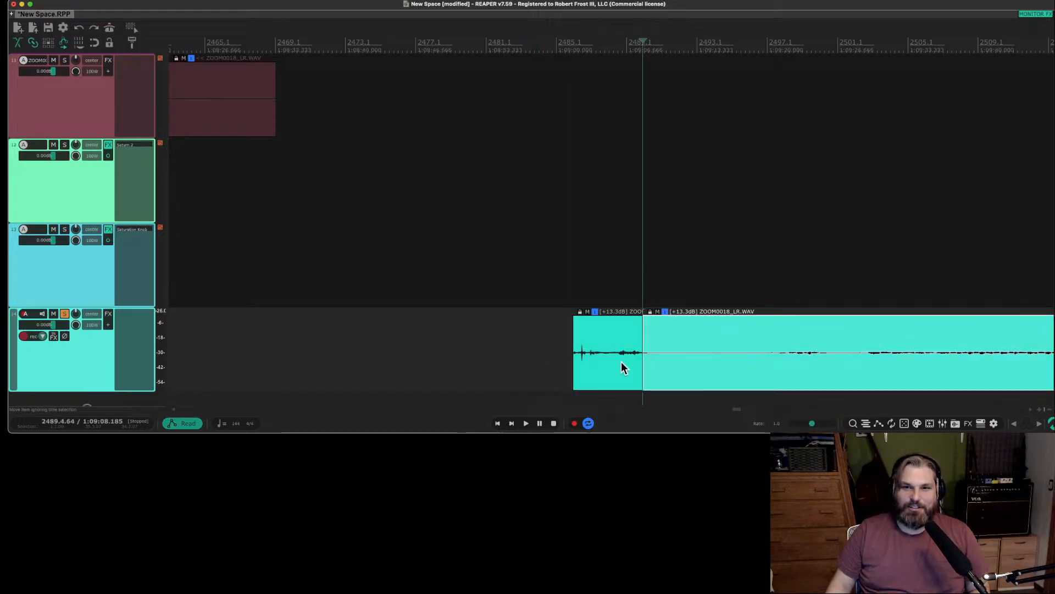
Move the short section between 2485.4 and 2489.4 onto its own new bottom track and raise its item volume to +19.4 dB.
{"action": "scroll", "coordinate": [95, 332], "scroll_direction": "down", "scroll_amount": 1}
{"action": "left_click_drag", "start_coordinate": [599, 354], "coordinate": [601, 381]}
{"action": "scroll", "coordinate": [124, 352], "scroll_direction": "down", "scroll_amount": 4}
{"action": "left_click", "coordinate": [611, 338]}
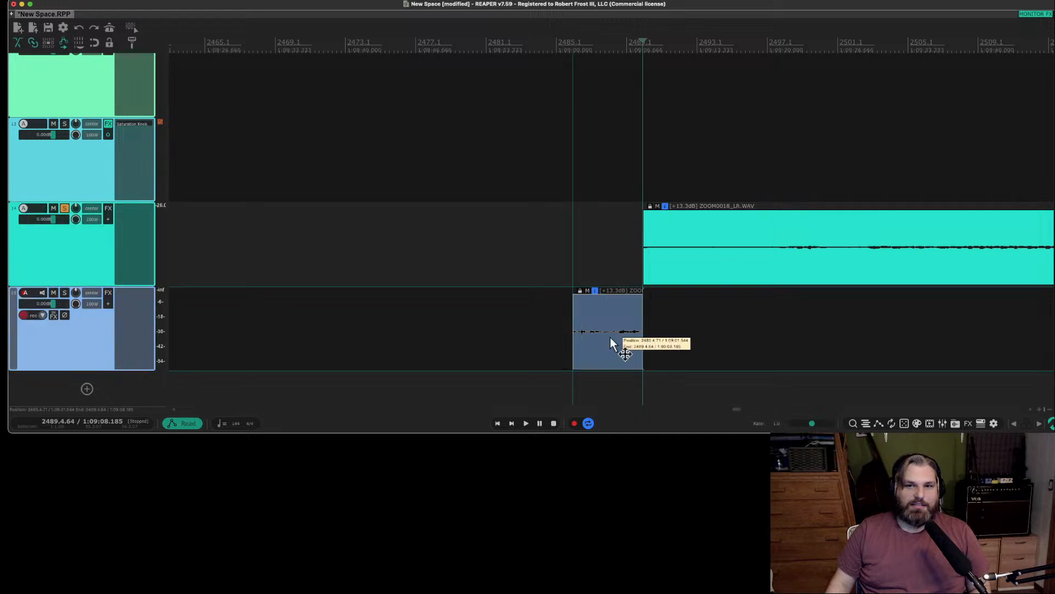
{"action": "left_click_drag", "start_coordinate": [613, 294], "coordinate": [614, 117]}
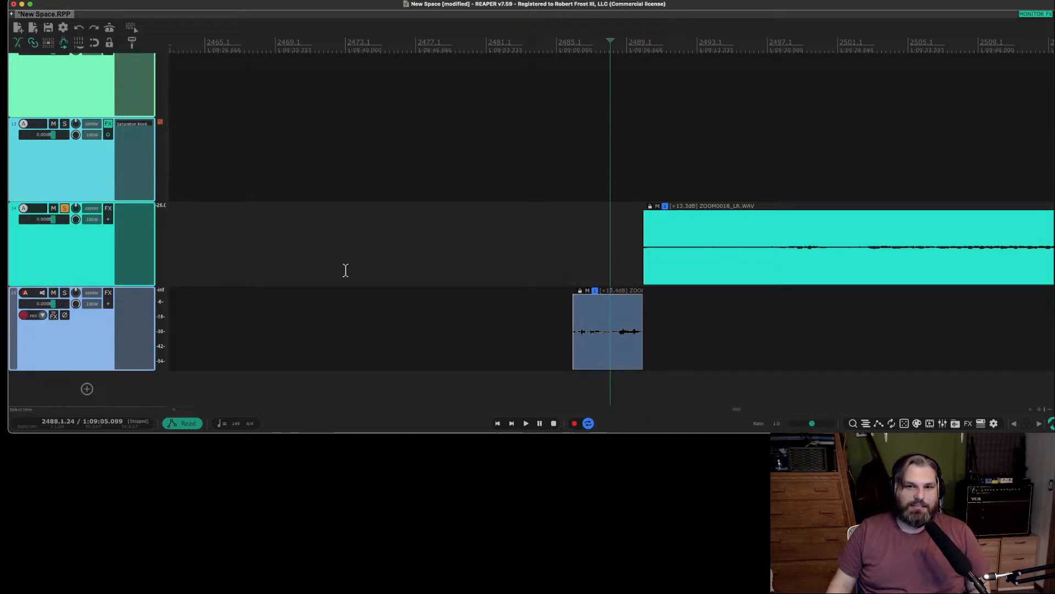
Solo the new bottom track and audition its short item from about bar 2485.
{"action": "left_click", "coordinate": [64, 293]}
{"action": "left_click", "coordinate": [558, 332]}
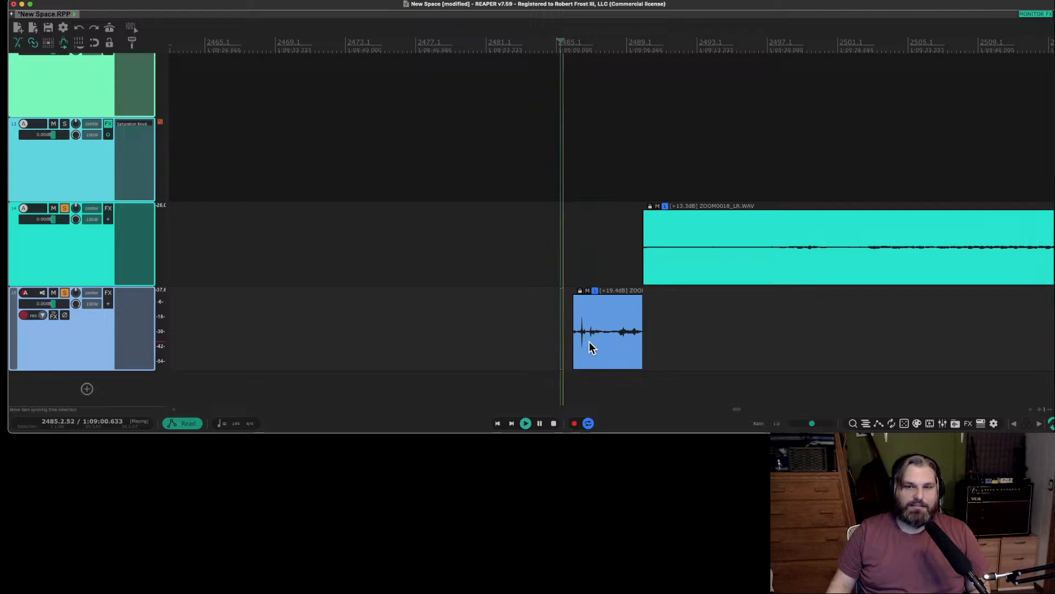
{"action": "scroll", "coordinate": [588, 341], "scroll_direction": "up", "scroll_amount": 2}
{"action": "left_click", "coordinate": [561, 327]}
{"action": "key", "text": "space"}
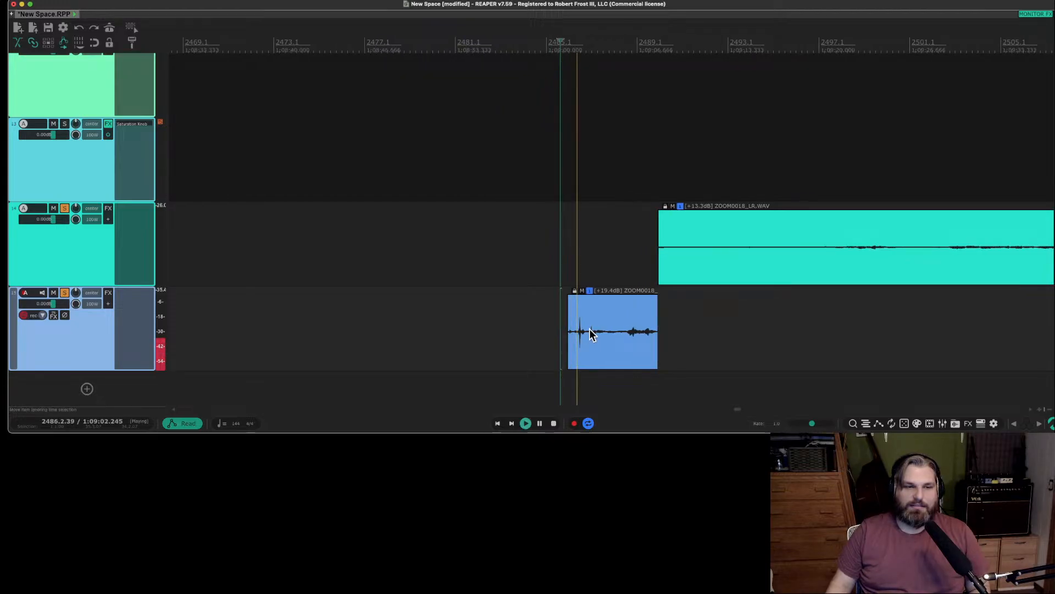
{"action": "key", "text": "space"}
{"action": "left_click", "coordinate": [588, 333]}
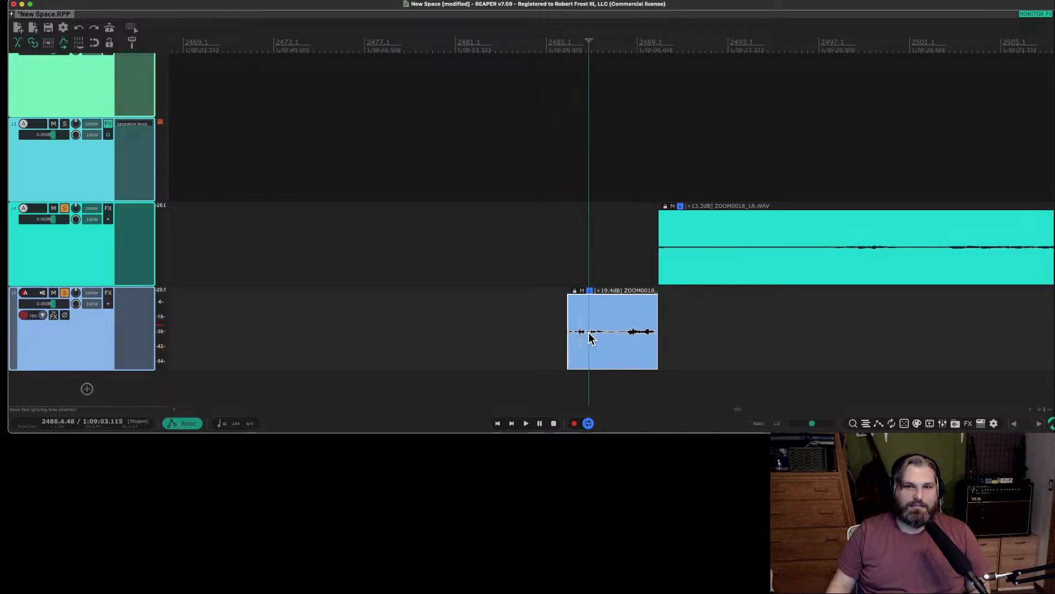
Split the bottom track's item at 2486.4, delete the part before the split, and move the remainder to about bar 2481.
{"action": "key", "text": "s"}
{"action": "key", "text": "Delete"}
{"action": "left_click_drag", "start_coordinate": [620, 339], "coordinate": [487, 332]}
Audition the moved item from about bar 2480 and shrink the track above it to minimum height.
{"action": "left_click", "coordinate": [433, 328]}
{"action": "key", "text": "space"}
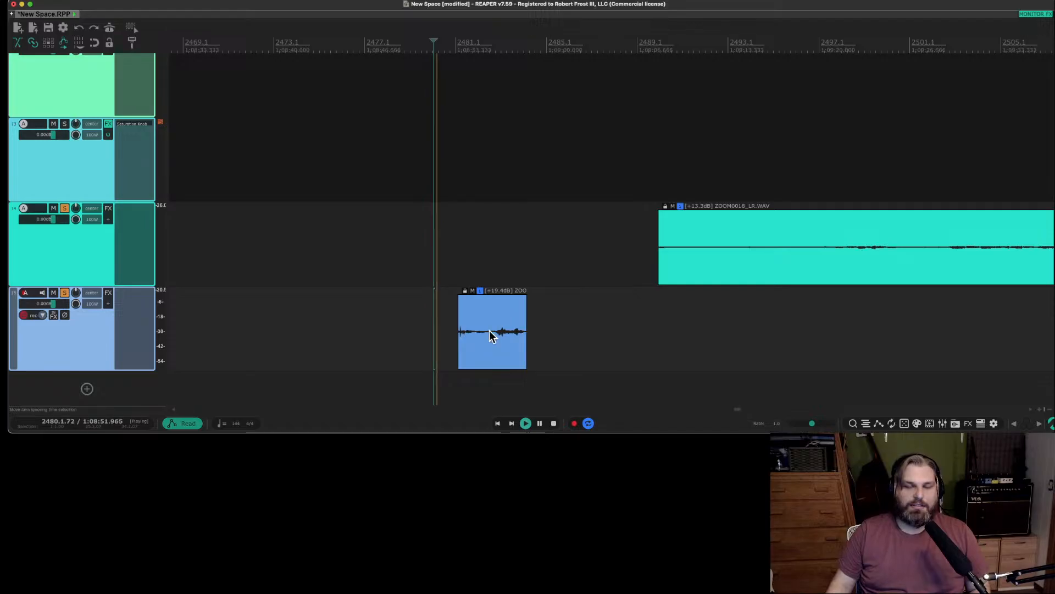
{"action": "scroll", "coordinate": [487, 329], "scroll_direction": "up", "scroll_amount": 2}
{"action": "scroll", "coordinate": [487, 328], "scroll_direction": "up", "scroll_amount": 2}
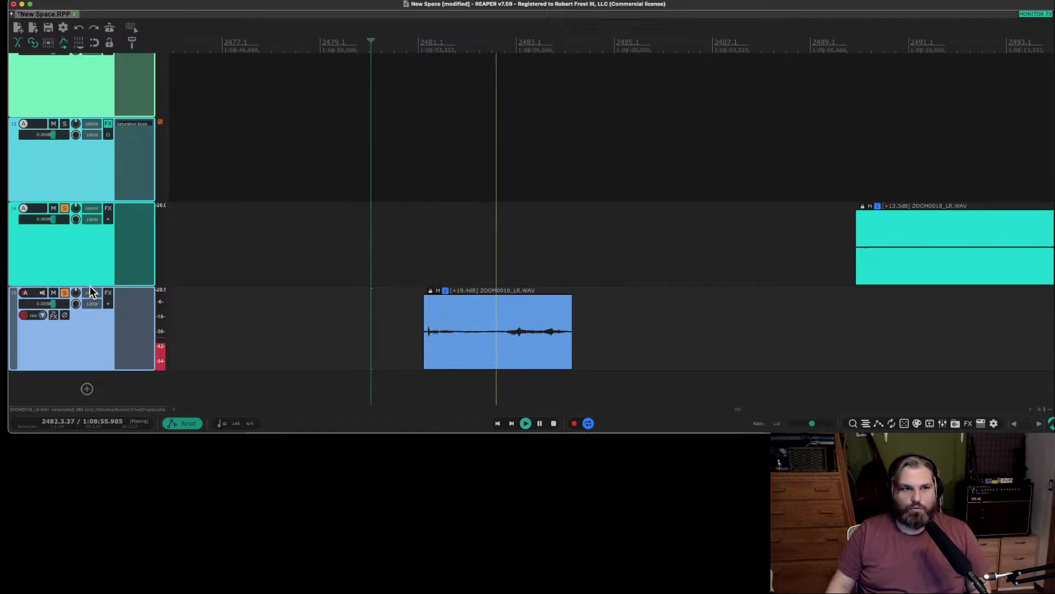
{"action": "left_click_drag", "start_coordinate": [90, 284], "coordinate": [92, 187]}
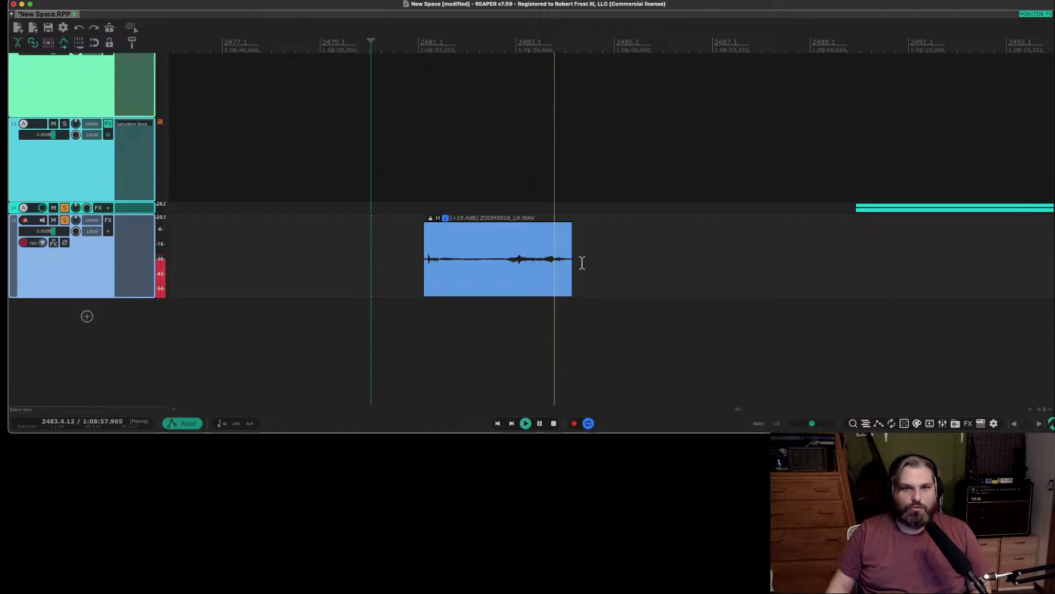
{"action": "key", "text": "space"}
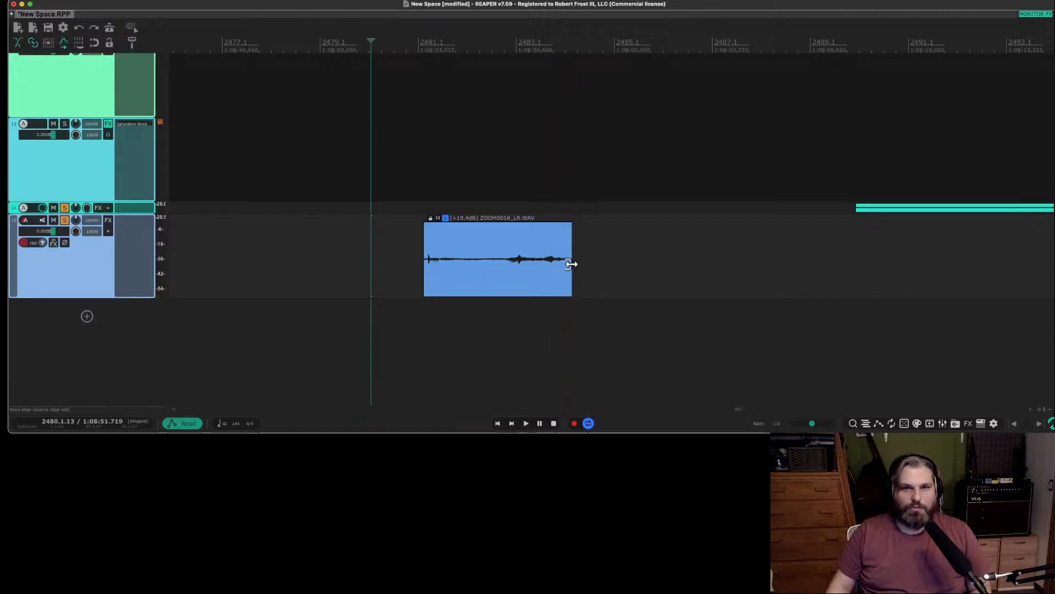
Audition the item's second sound from about 2482.4, then its opening sound from bar 2481.
{"action": "left_click", "coordinate": [507, 262]}
{"action": "key", "text": "space"}
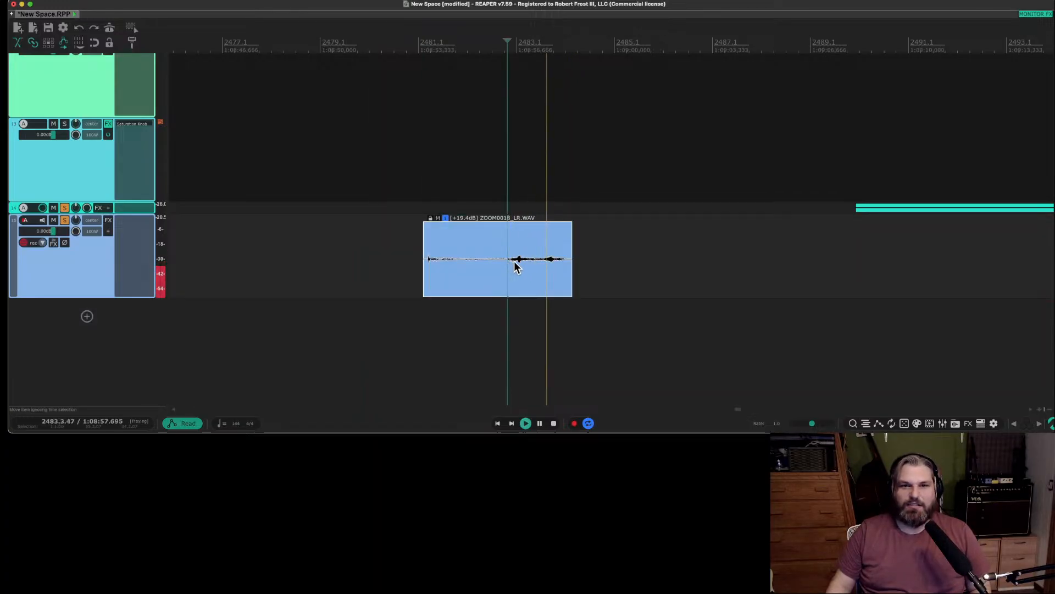
{"action": "key", "text": "space"}
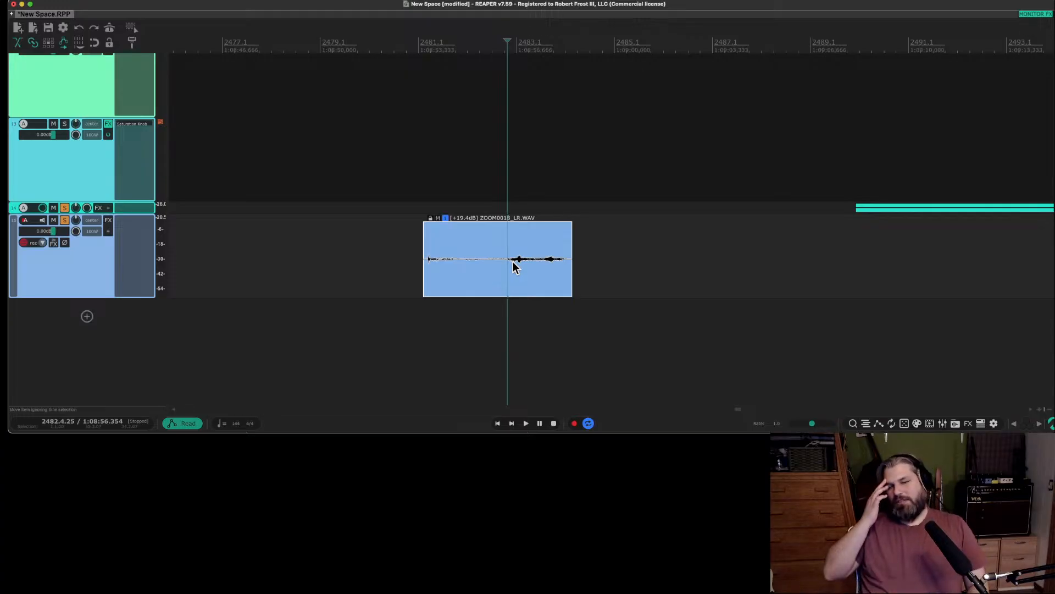
{"action": "left_click", "coordinate": [422, 269]}
{"action": "key", "text": "space"}
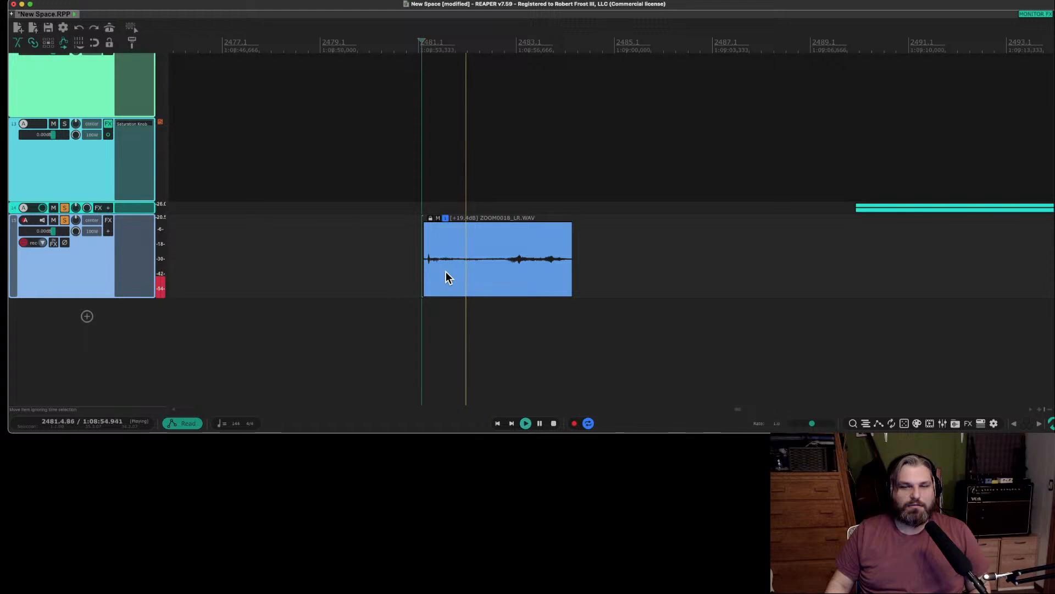
{"action": "key", "text": "space"}
Split the item at 2482.3.98 and move the second part away to about 2485.4 on the same track.
{"action": "left_click", "coordinate": [504, 263]}
{"action": "key", "text": "s"}
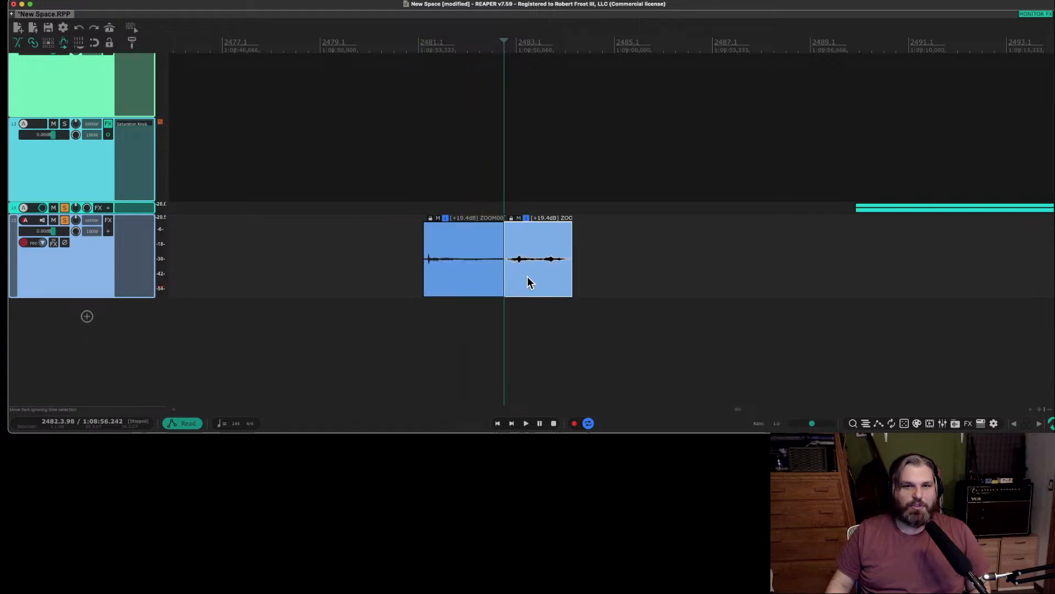
{"action": "left_click_drag", "start_coordinate": [529, 276], "coordinate": [678, 269]}
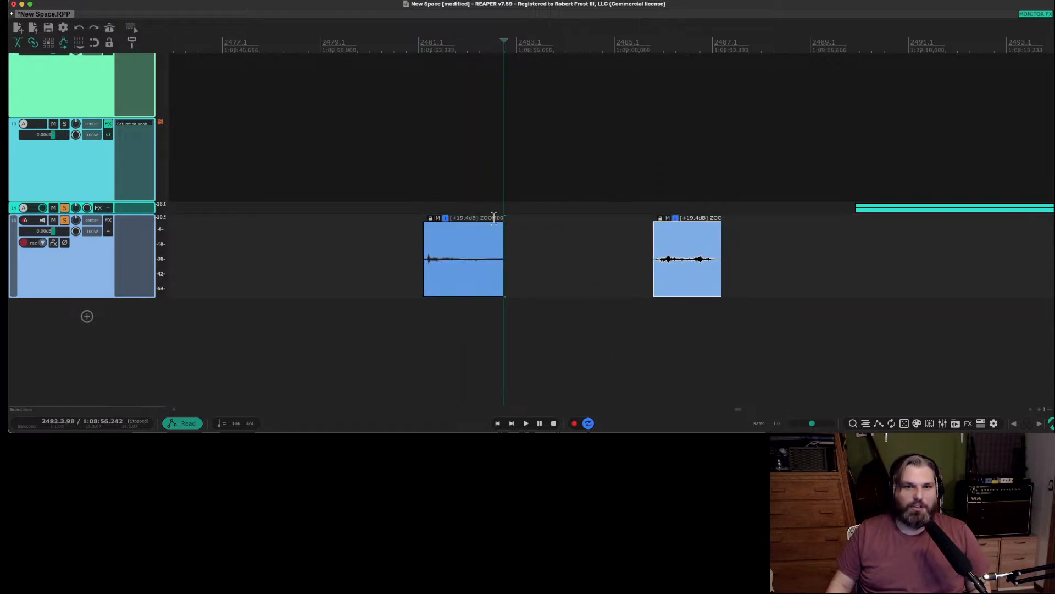
Add a fade-out to the end of the first part and raise its item volume to +24.0 dB.
{"action": "left_click_drag", "start_coordinate": [504, 222], "coordinate": [485, 222]}
{"action": "left_click", "coordinate": [442, 250]}
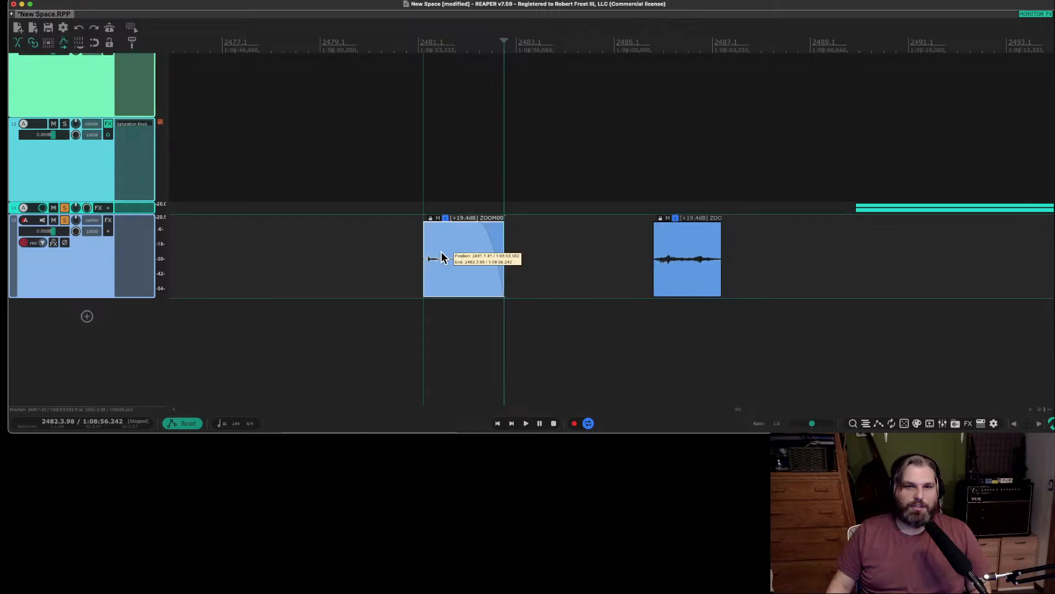
{"action": "right_click", "coordinate": [449, 106]}
{"action": "left_click", "coordinate": [433, 166]}
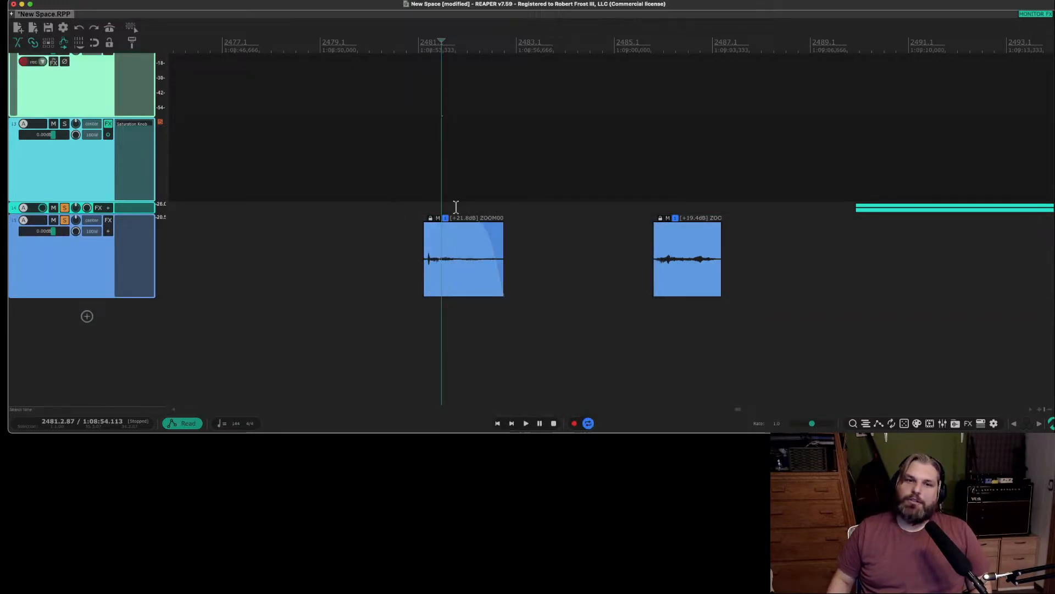
{"action": "left_click_drag", "start_coordinate": [457, 219], "coordinate": [445, 54]}
Audition the first part from just before bar 2481 and add a short fade-in at its start.
{"action": "left_click", "coordinate": [413, 222]}
{"action": "key", "text": "space"}
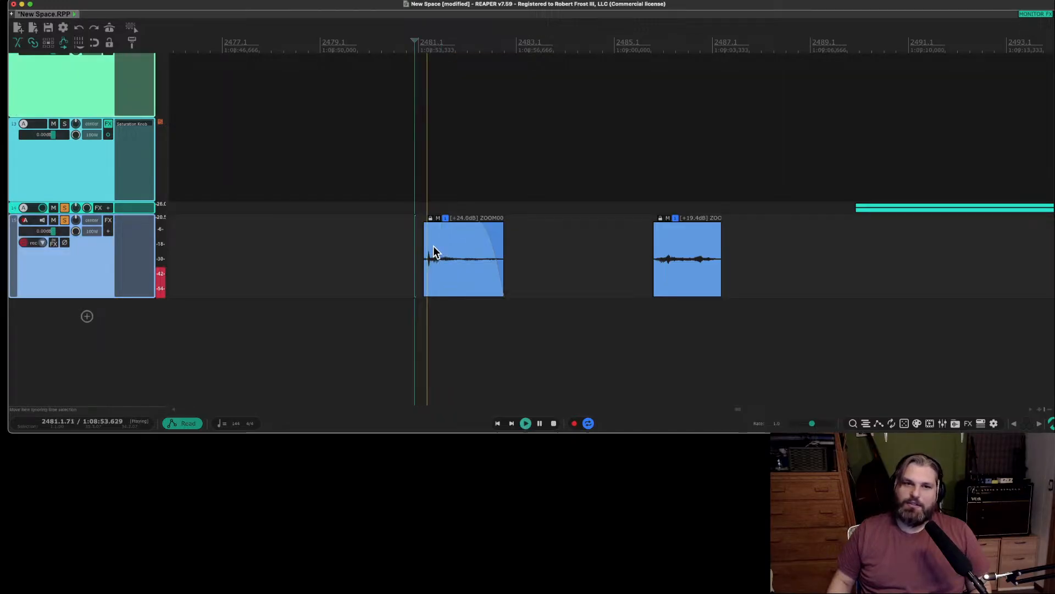
{"action": "scroll", "coordinate": [429, 247], "scroll_direction": "up", "scroll_amount": 3}
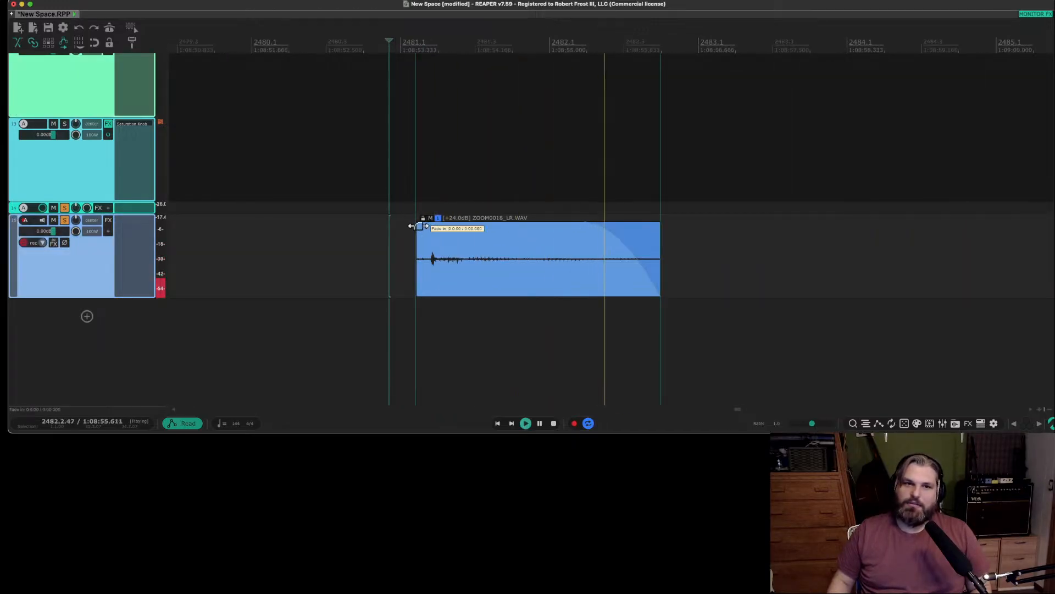
{"action": "key", "text": "space"}
{"action": "left_click", "coordinate": [535, 281]}
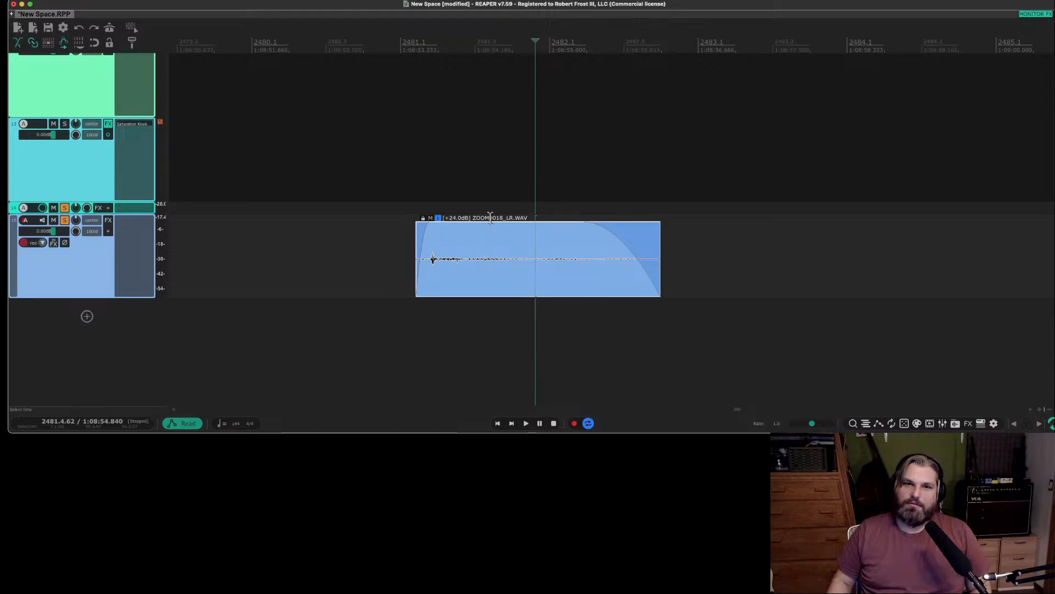
{"action": "left_click", "coordinate": [437, 273]}
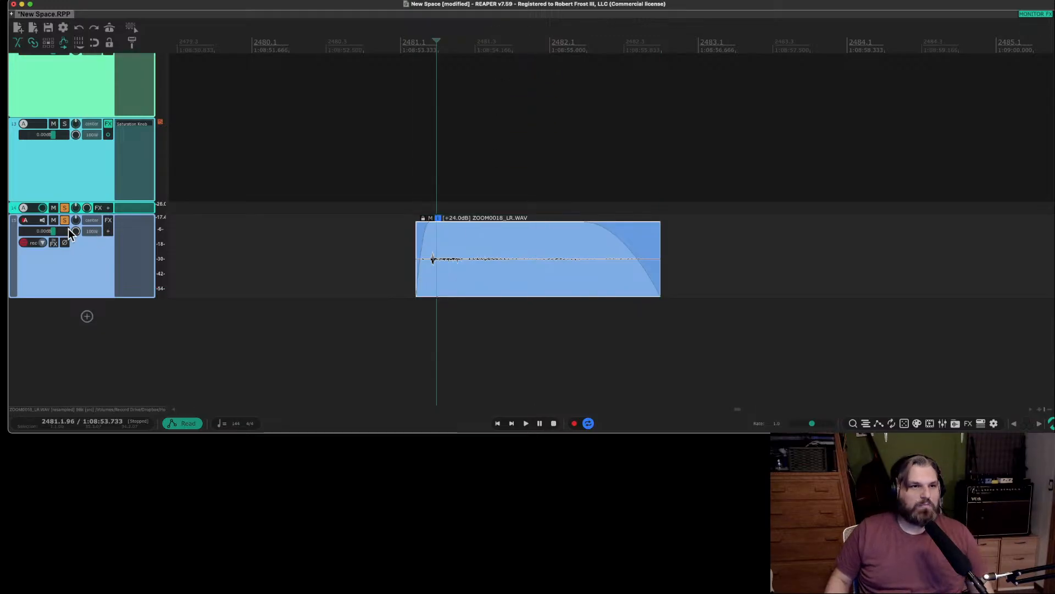
Add the kHs Gain (Kilohearts) plug-in to track 15 and set its gain to +10.09 dB while playing the item.
{"action": "left_click", "coordinate": [125, 221]}
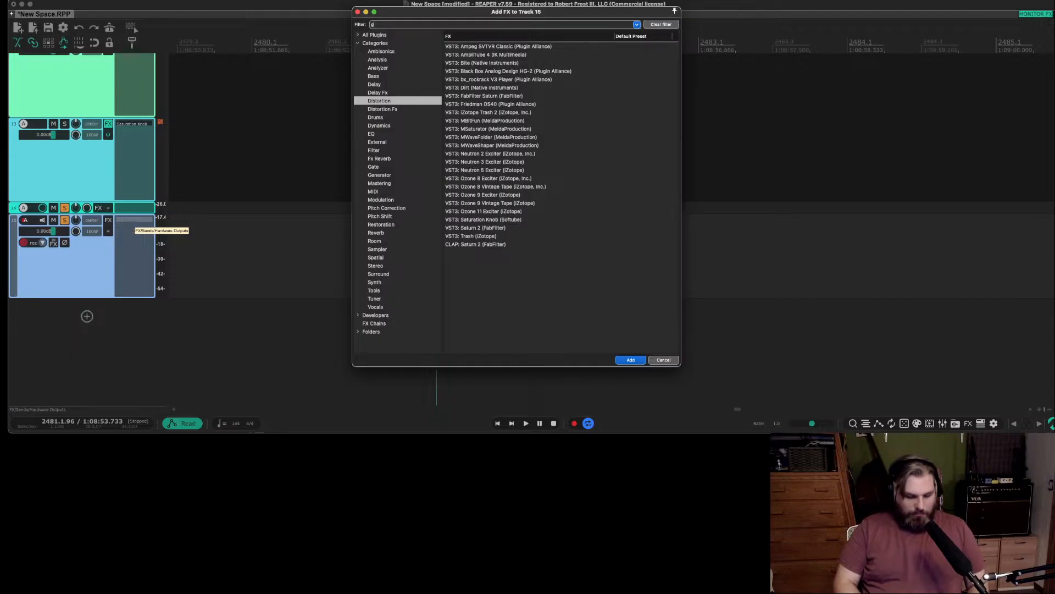
{"action": "type", "text": "a"}
{"action": "type", "text": "ain"}
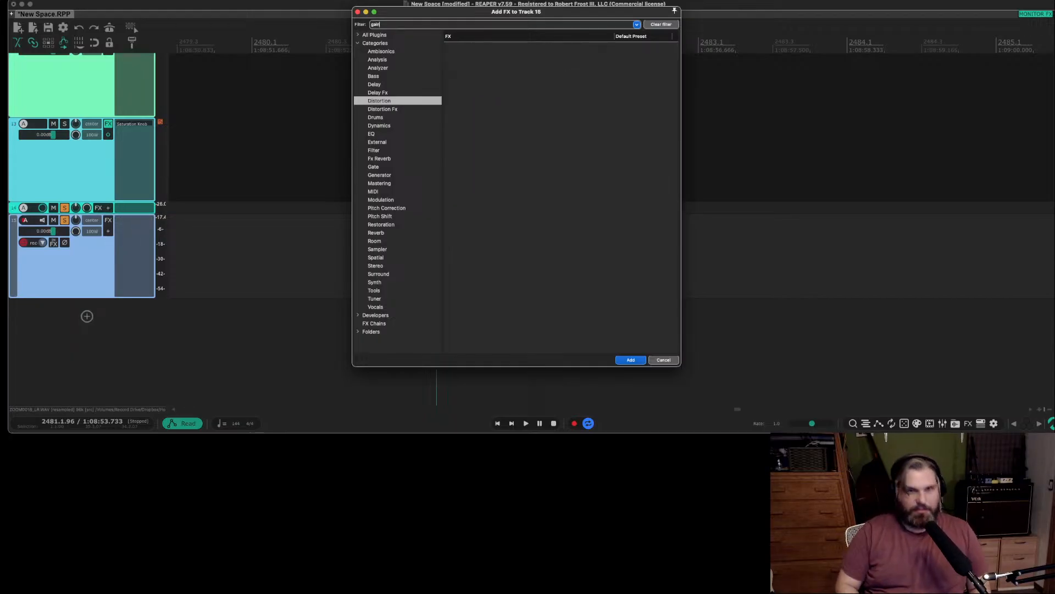
{"action": "left_click", "coordinate": [375, 35]}
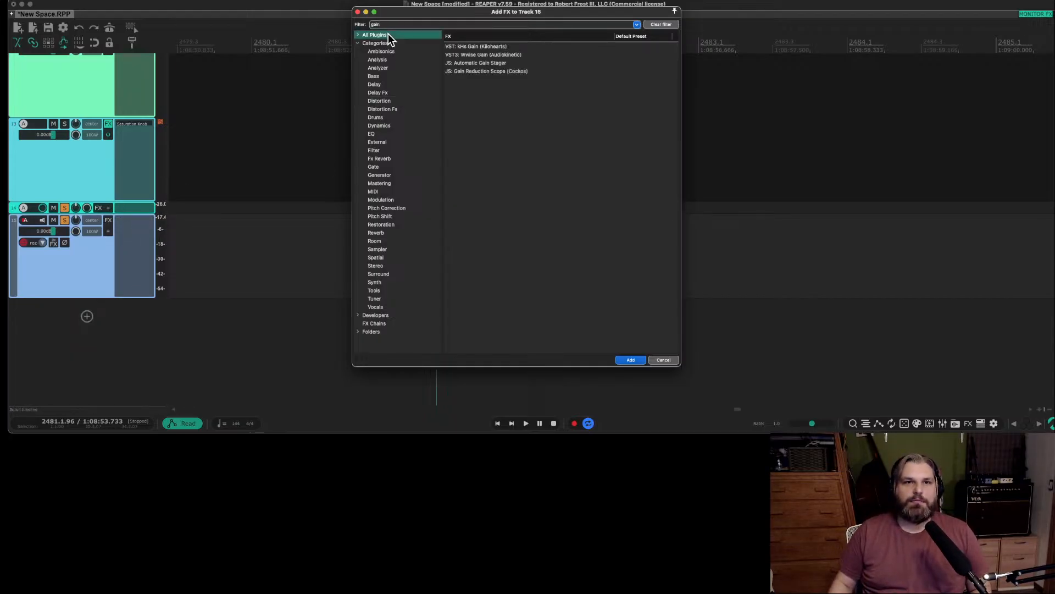
{"action": "double_click", "coordinate": [493, 48]}
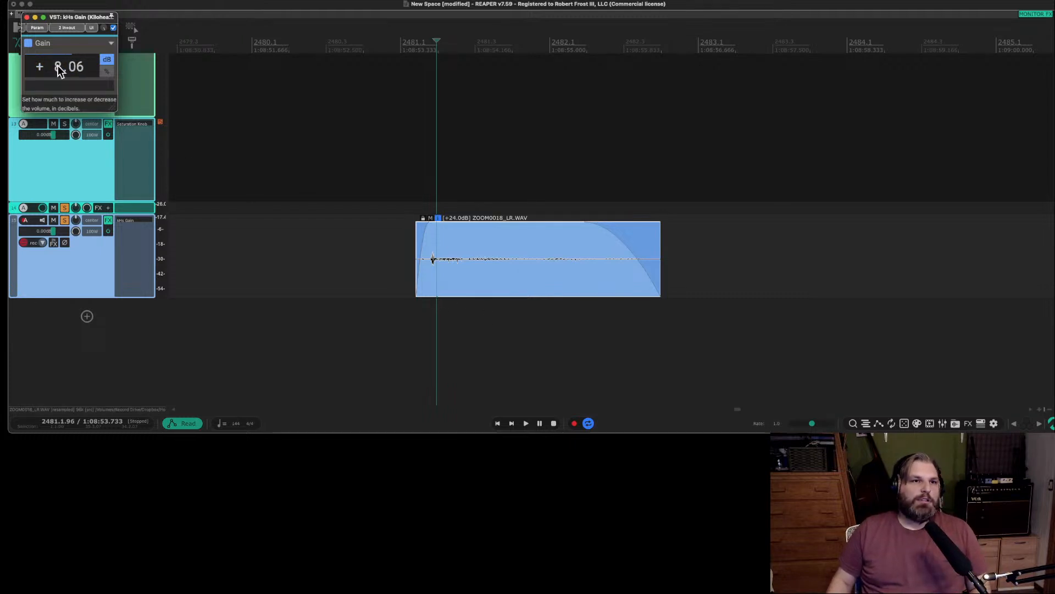
{"action": "left_click", "coordinate": [54, 85]}
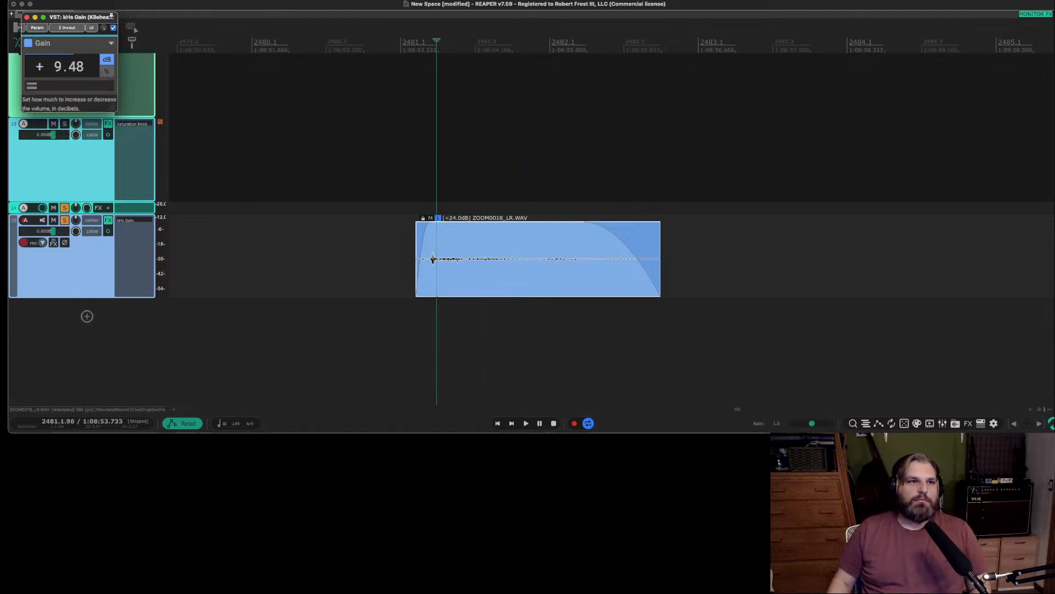
{"action": "key", "text": "space"}
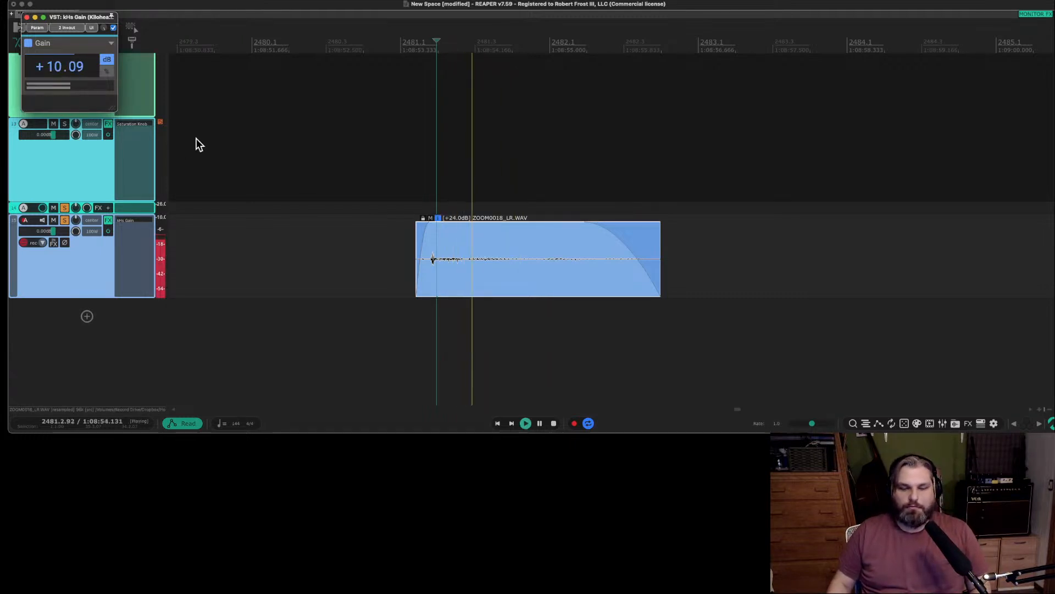
Trim the item's start to just before its first peak and adjust the short fade-in, auditioning from about bar 2481.
{"action": "left_click", "coordinate": [396, 250]}
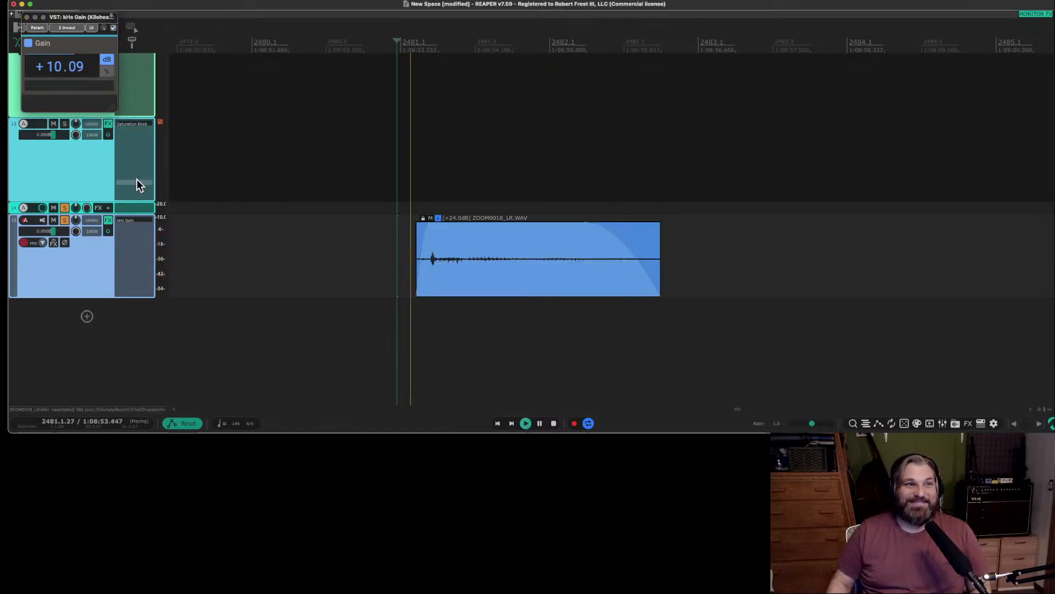
{"action": "key", "text": "space"}
{"action": "key", "text": "space"}
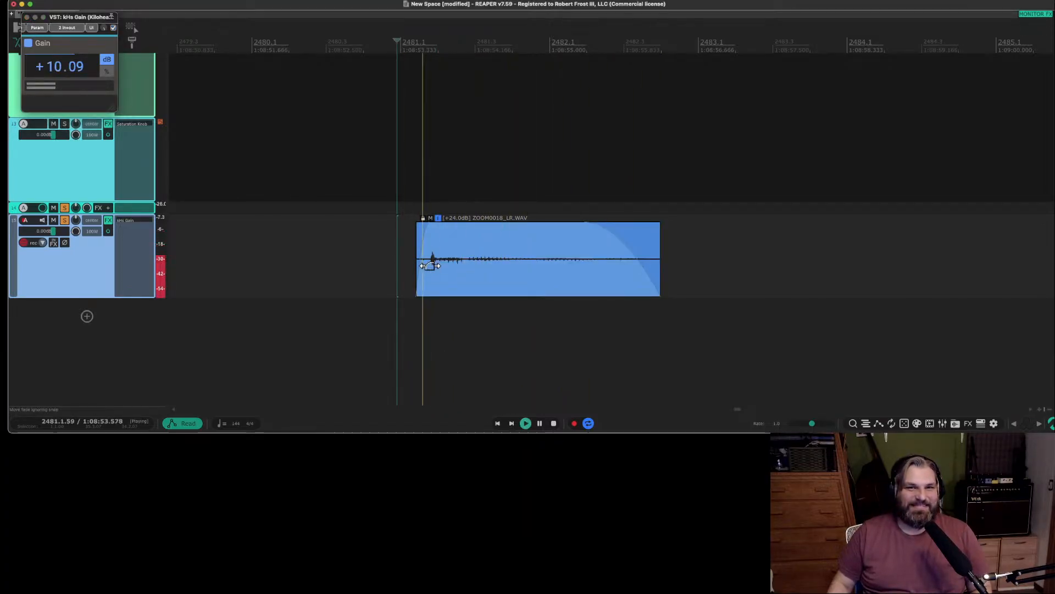
{"action": "left_click_drag", "start_coordinate": [413, 272], "coordinate": [427, 273]}
{"action": "key", "text": "space"}
{"action": "key", "text": "space"}
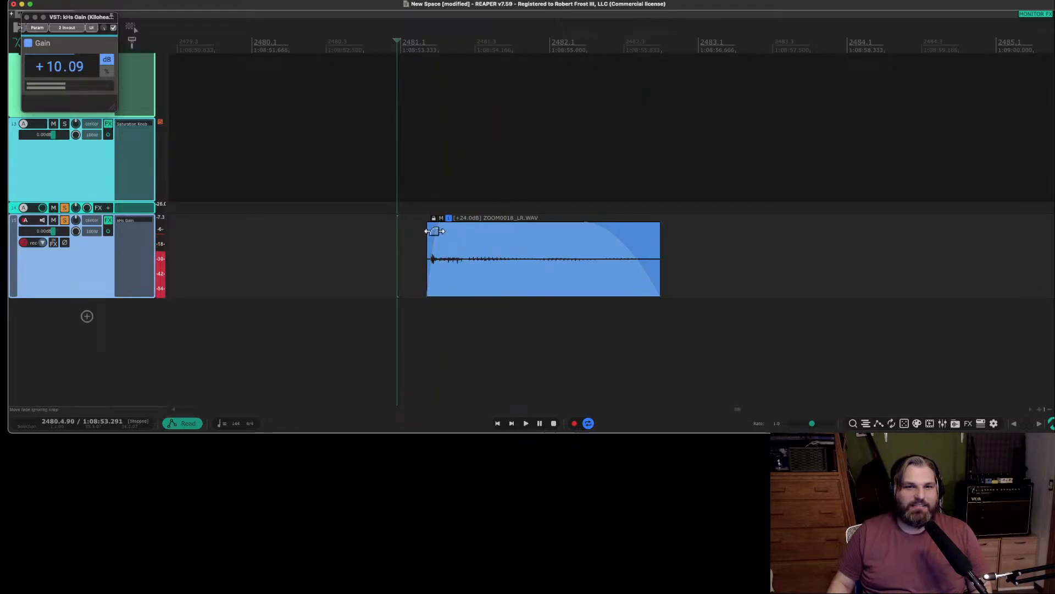
{"action": "left_click_drag", "start_coordinate": [430, 228], "coordinate": [433, 229]}
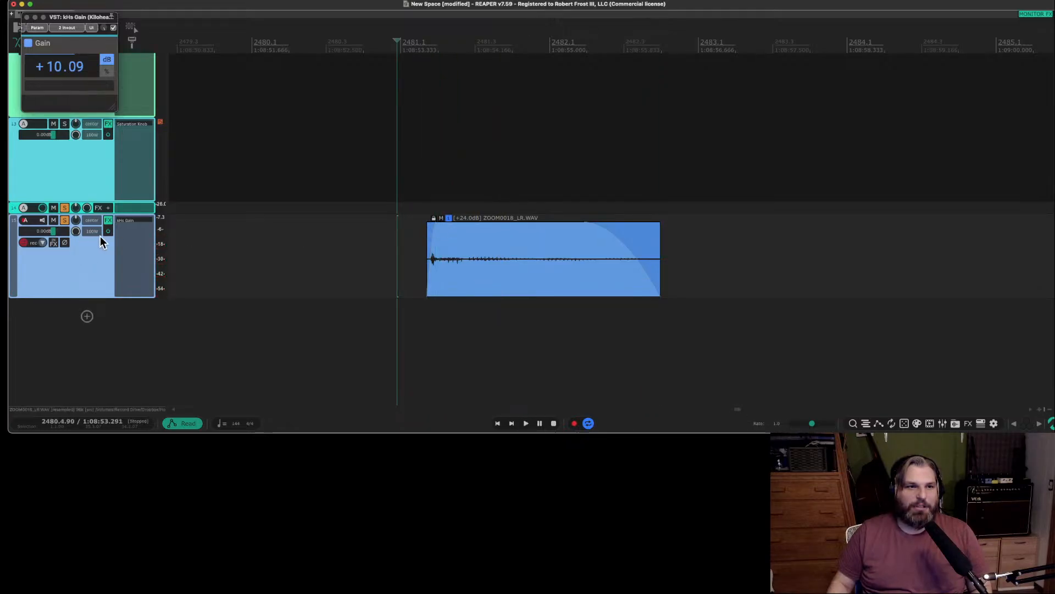
Search the plug-ins for "soundtoys" and add SpaceBlender (Soundtoys) to track 15 after the gain plug-in.
{"action": "double_click", "coordinate": [148, 229]}
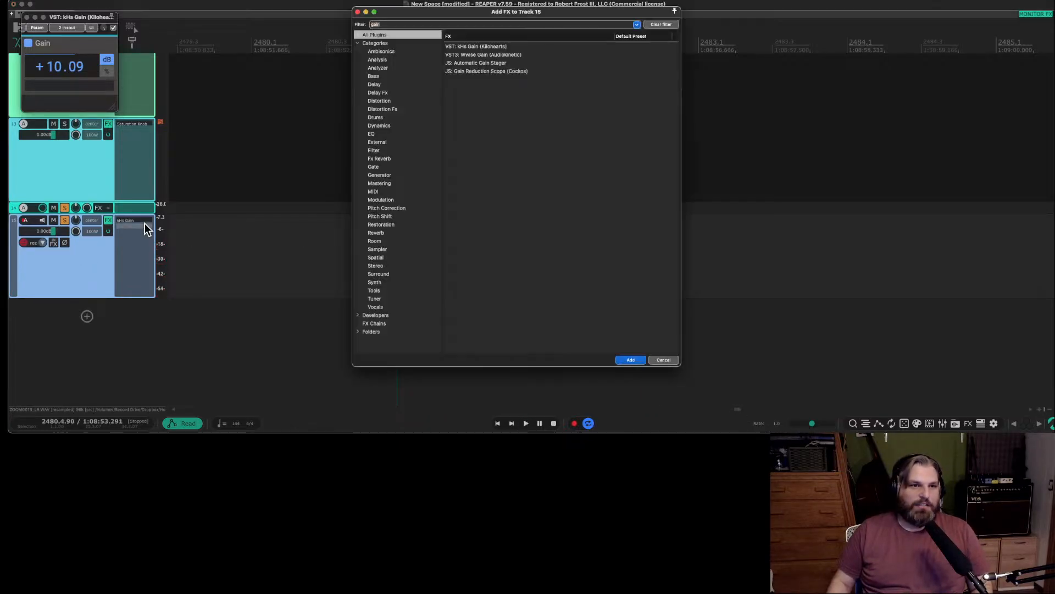
{"action": "left_click", "coordinate": [391, 151]}
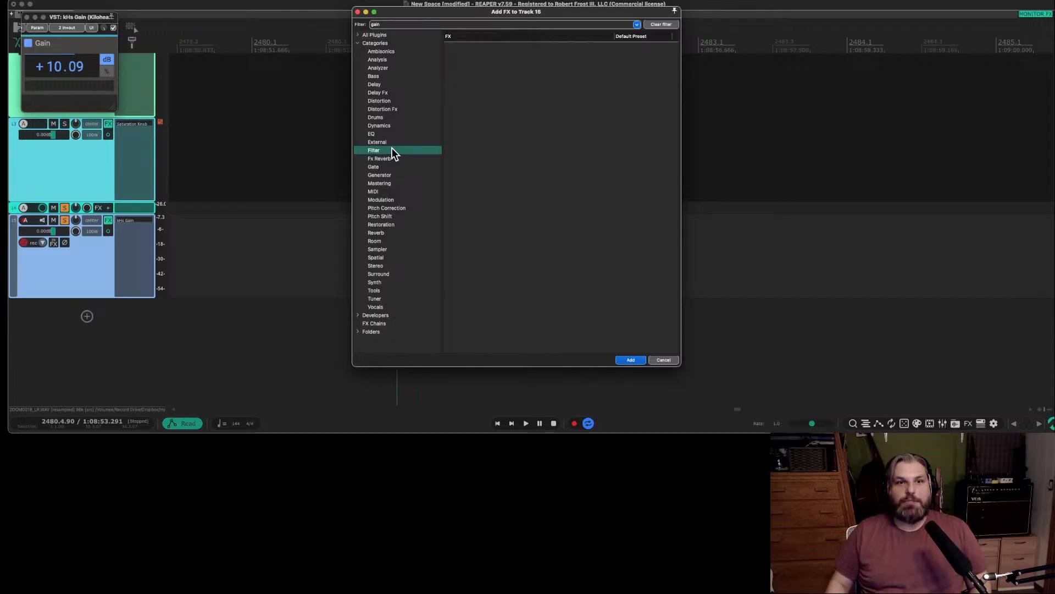
{"action": "left_click", "coordinate": [659, 25]}
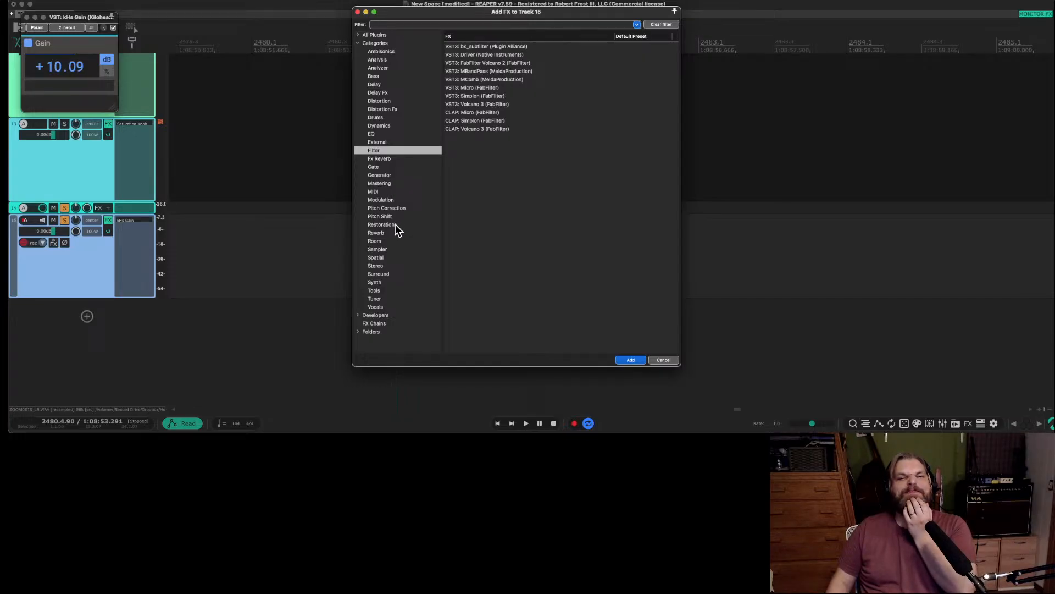
{"action": "left_click", "coordinate": [407, 23]}
{"action": "type", "text": "soundtoys"}
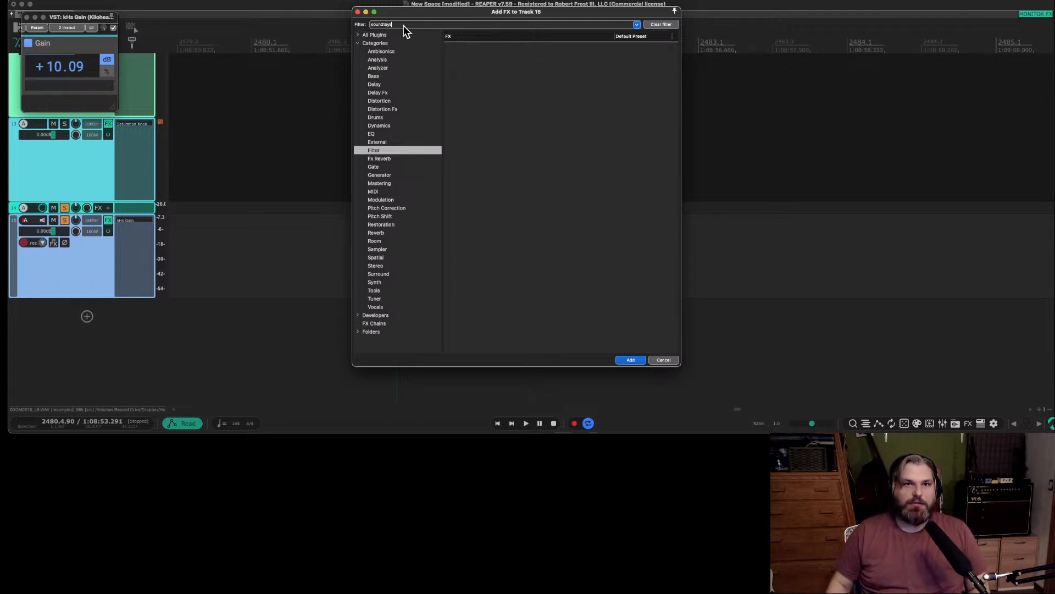
{"action": "left_click", "coordinate": [377, 44]}
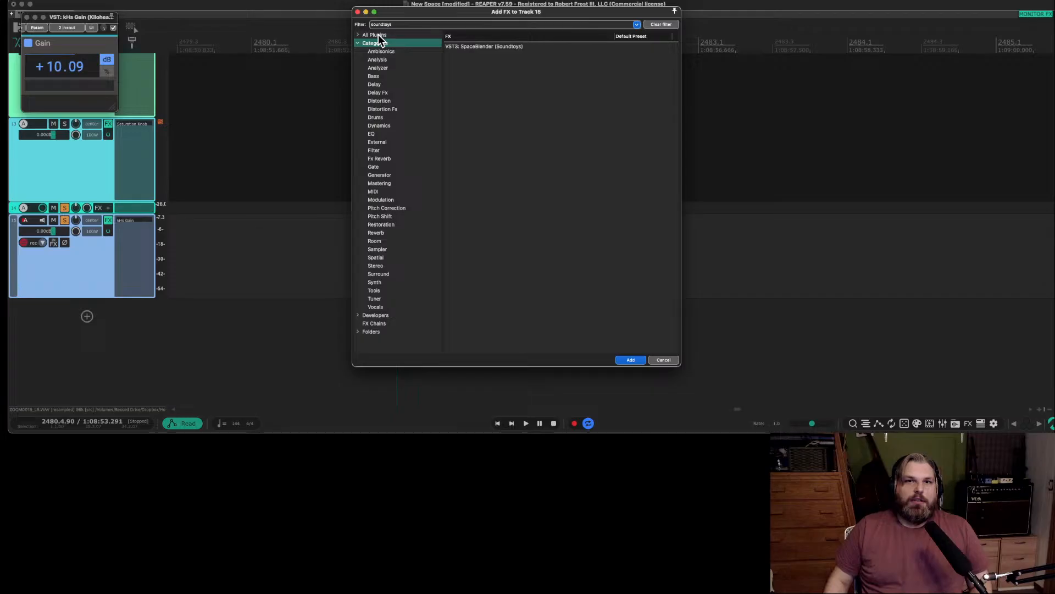
{"action": "left_click", "coordinate": [496, 46]}
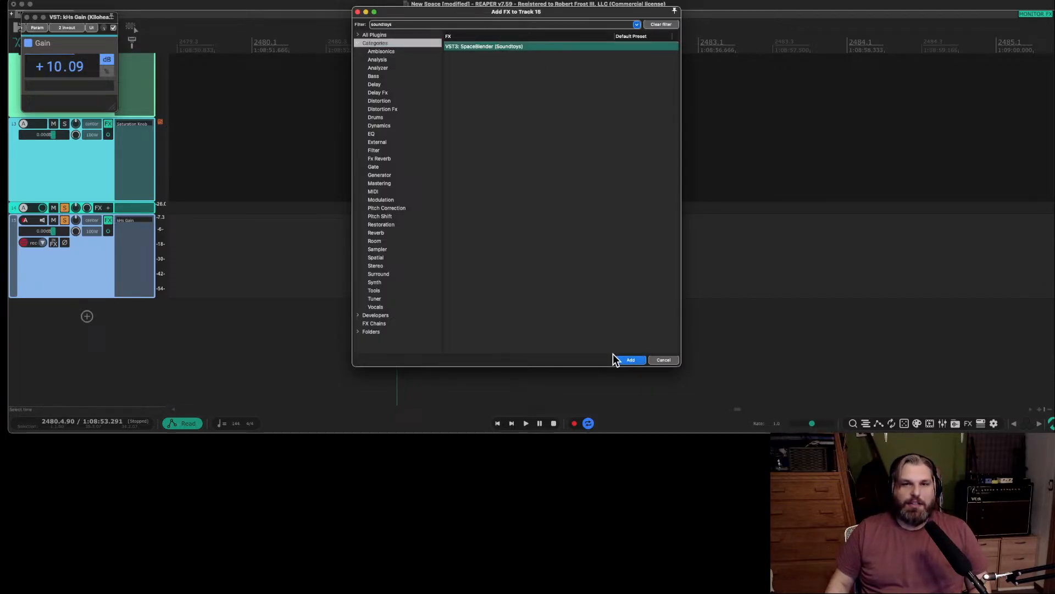
{"action": "left_click", "coordinate": [631, 360]}
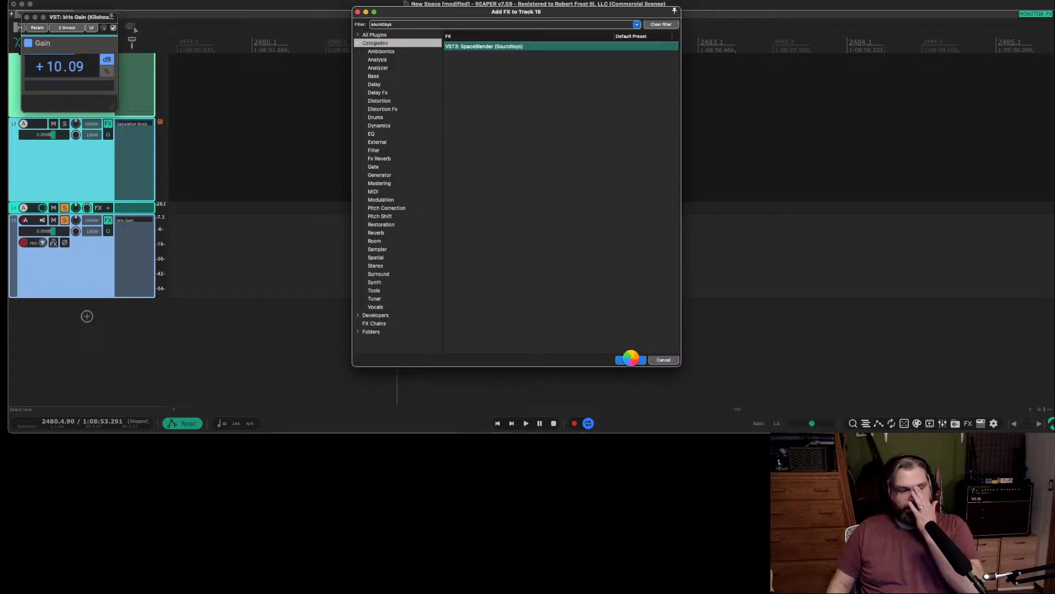
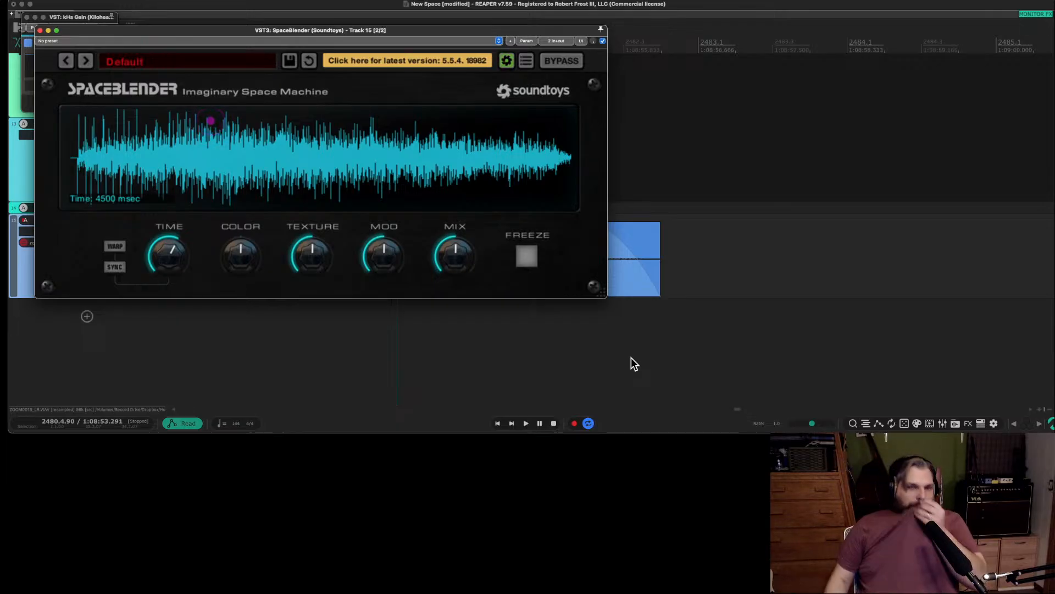
Move the SpaceBlender window clear of the start of track 15's first item around bar 2481.
{"action": "left_click_drag", "start_coordinate": [368, 30], "coordinate": [816, 31]}
{"action": "scroll", "coordinate": [433, 308], "scroll_direction": "left", "scroll_amount": 2}
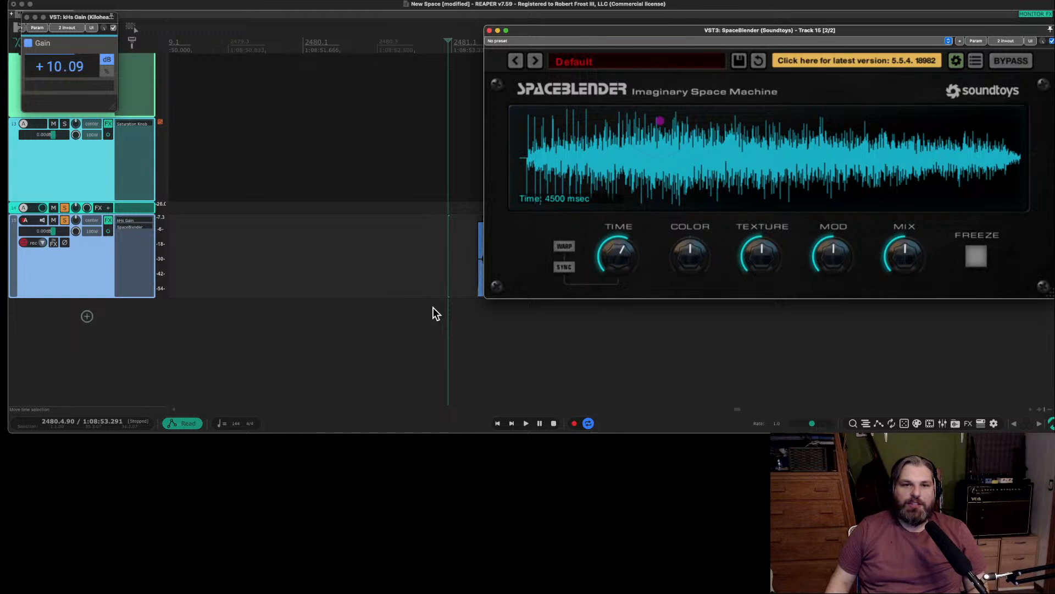
{"action": "scroll", "coordinate": [433, 307], "scroll_direction": "right", "scroll_amount": 8}
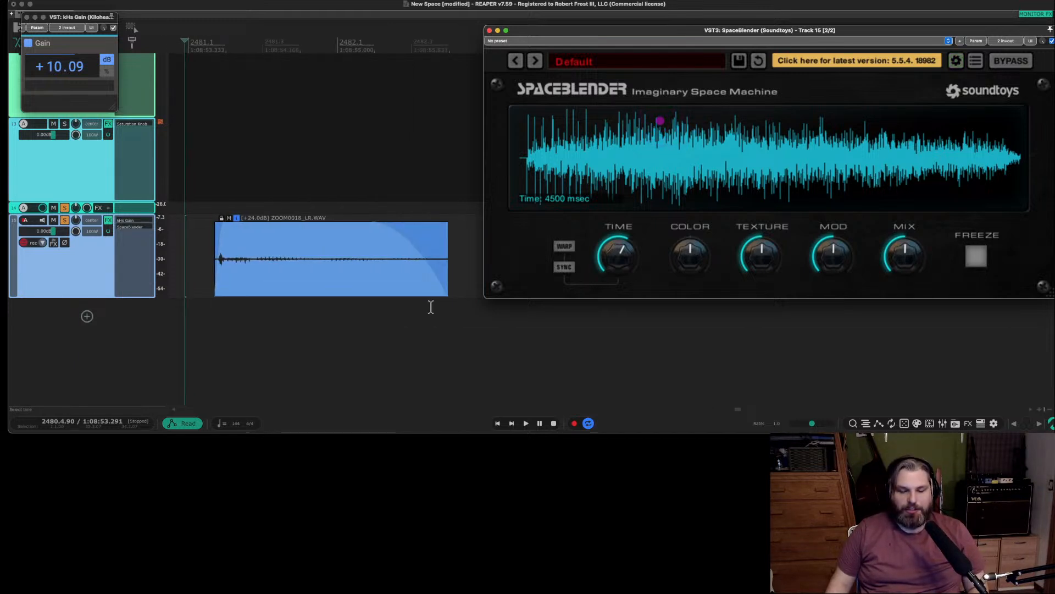
{"action": "mouse_move", "coordinate": [687, 37]}
{"action": "left_mouse_down"}
{"action": "mouse_move", "coordinate": [661, 26]}
{"action": "mouse_move", "coordinate": [682, 22]}
{"action": "left_mouse_up"}
{"action": "scroll", "coordinate": [635, 284], "scroll_direction": "up", "scroll_amount": 2}
{"action": "scroll", "coordinate": [635, 284], "scroll_direction": "down", "scroll_amount": 4}
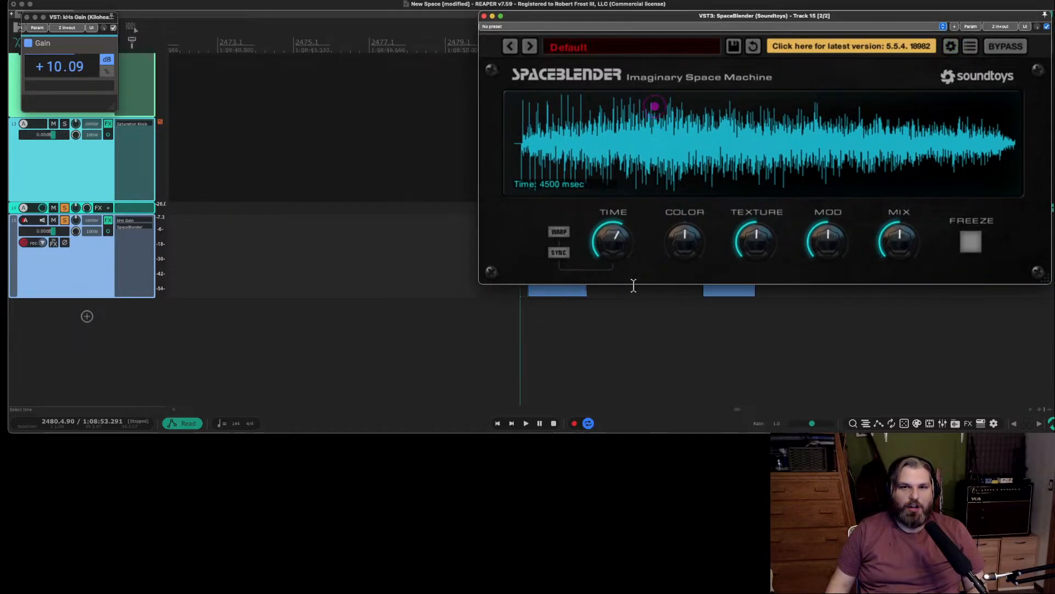
{"action": "scroll", "coordinate": [633, 284], "scroll_direction": "up", "scroll_amount": 3}
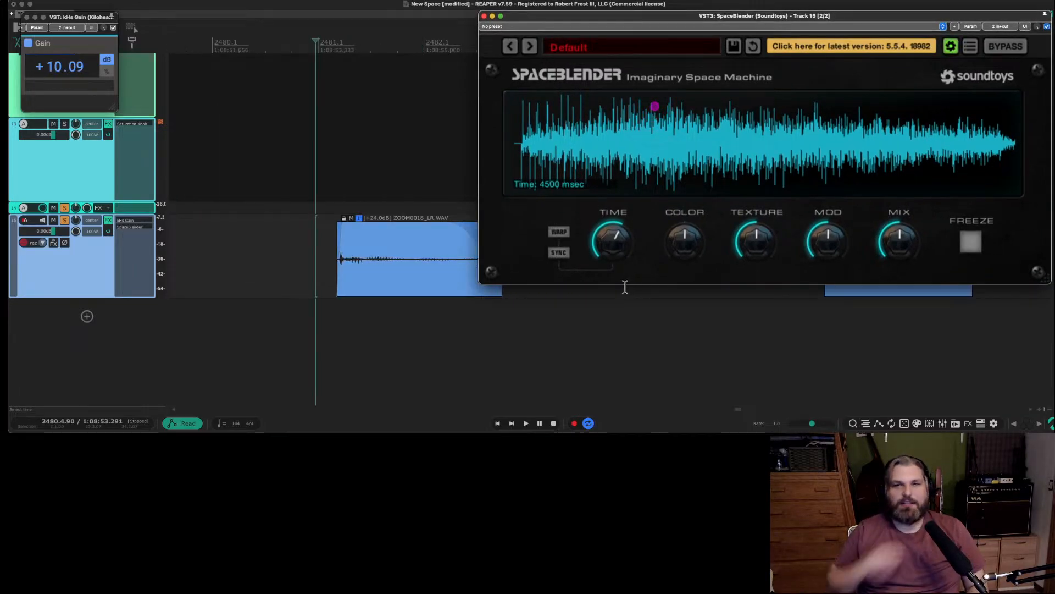
{"action": "scroll", "coordinate": [490, 275], "scroll_direction": "down", "scroll_amount": 1}
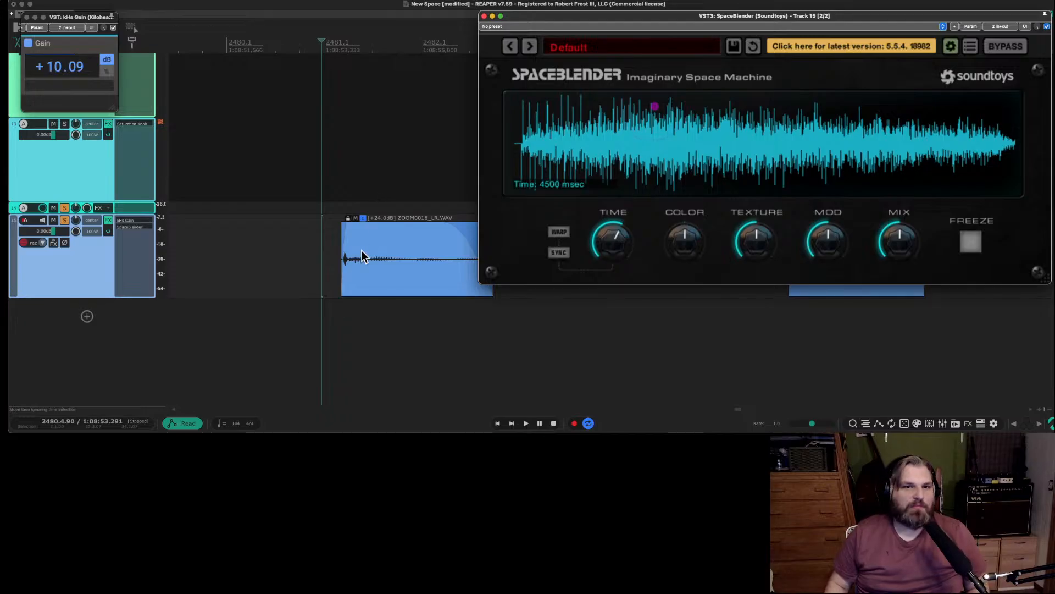
Play the item from just before its start while moving SpaceBlender's envelope peak to near the middle.
{"action": "left_click", "coordinate": [337, 254]}
{"action": "key", "text": "space"}
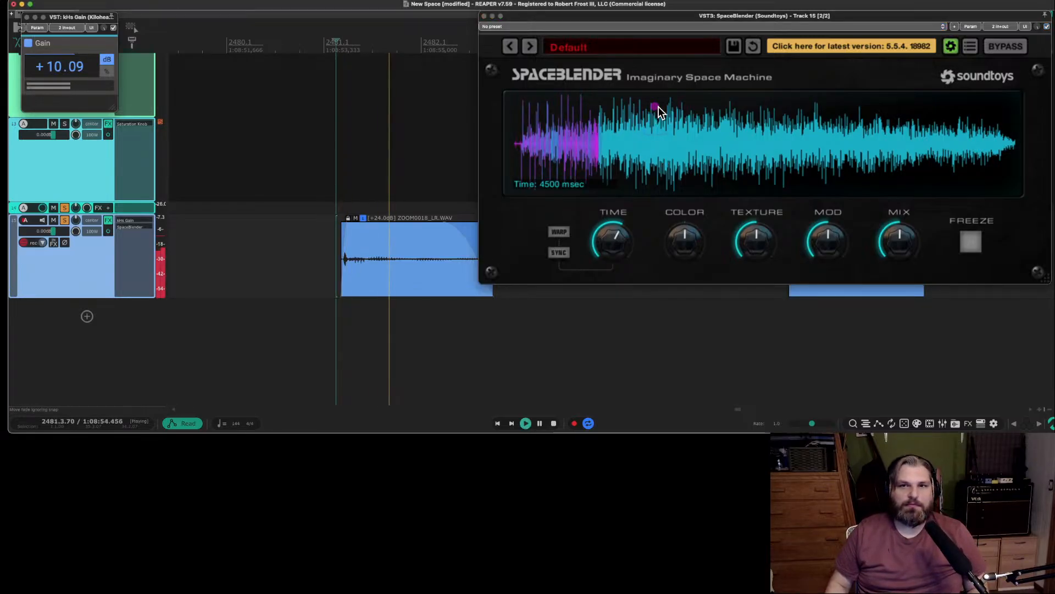
{"action": "left_click_drag", "start_coordinate": [658, 107], "coordinate": [727, 159]}
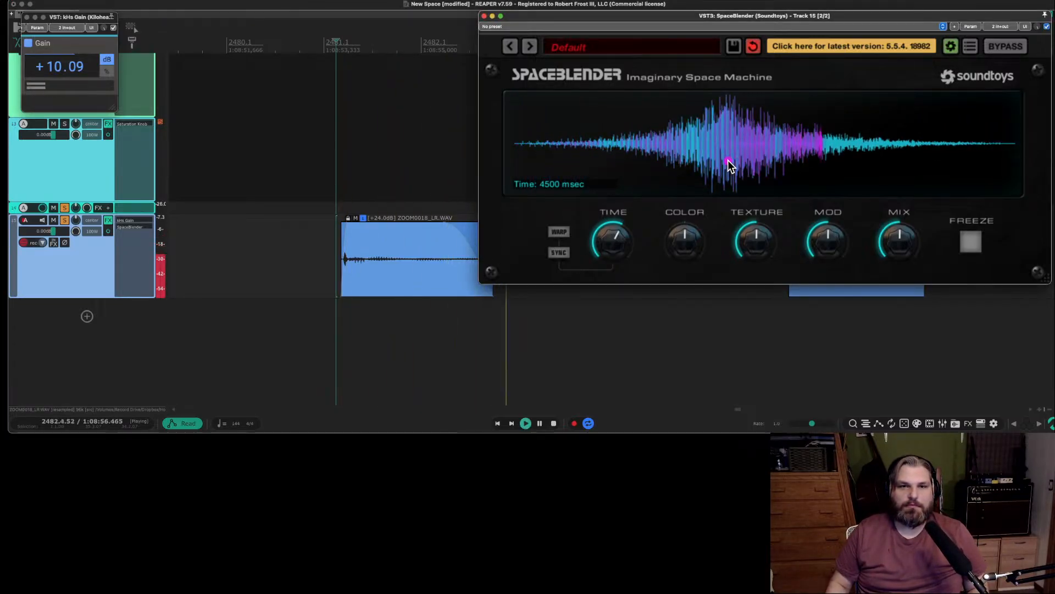
{"action": "key", "text": "space"}
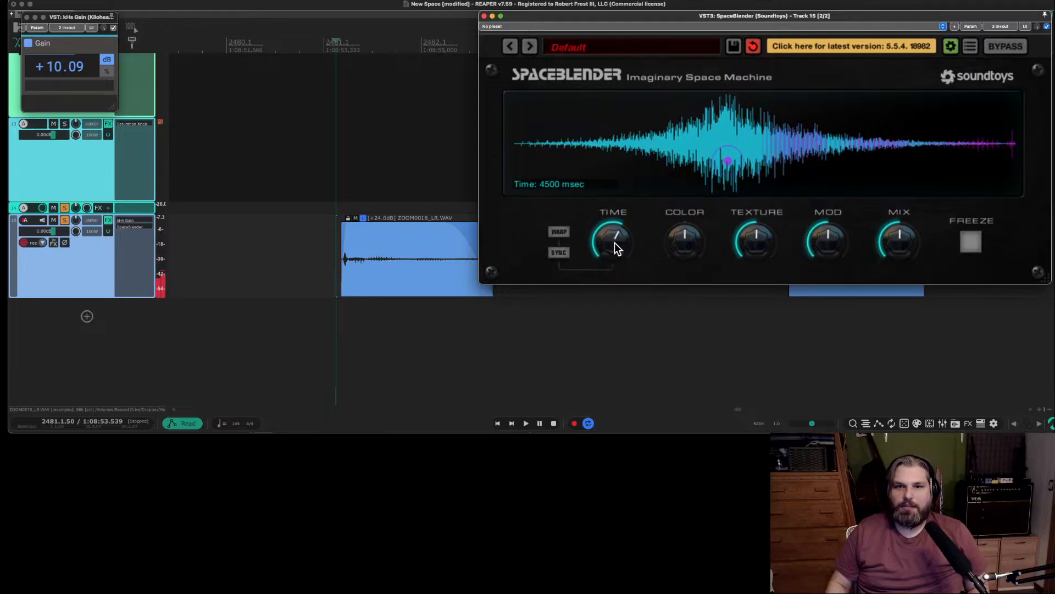
Set SpaceBlender's Time to 100 msec and Mix to maximum, shift the envelope peak slightly later, and audition the item.
{"action": "left_click_drag", "start_coordinate": [616, 243], "coordinate": [613, 391]}
{"action": "key", "text": "space"}
{"action": "mouse_move", "coordinate": [723, 162]}
{"action": "left_mouse_down"}
{"action": "mouse_move", "coordinate": [601, 159]}
{"action": "mouse_move", "coordinate": [555, 140]}
{"action": "mouse_move", "coordinate": [681, 139]}
{"action": "mouse_move", "coordinate": [557, 134]}
{"action": "mouse_move", "coordinate": [500, 79]}
{"action": "mouse_move", "coordinate": [690, 150]}
{"action": "mouse_move", "coordinate": [812, 149]}
{"action": "mouse_move", "coordinate": [815, 104]}
{"action": "mouse_move", "coordinate": [786, 160]}
{"action": "mouse_move", "coordinate": [739, 168]}
{"action": "mouse_move", "coordinate": [737, 154]}
{"action": "left_mouse_up"}
{"action": "key", "text": "space"}
{"action": "key", "text": "space"}
Raise SpaceBlender's Texture to maximum and try different Color settings and envelope peak positions while auditioning the item.
{"action": "key", "text": "space"}
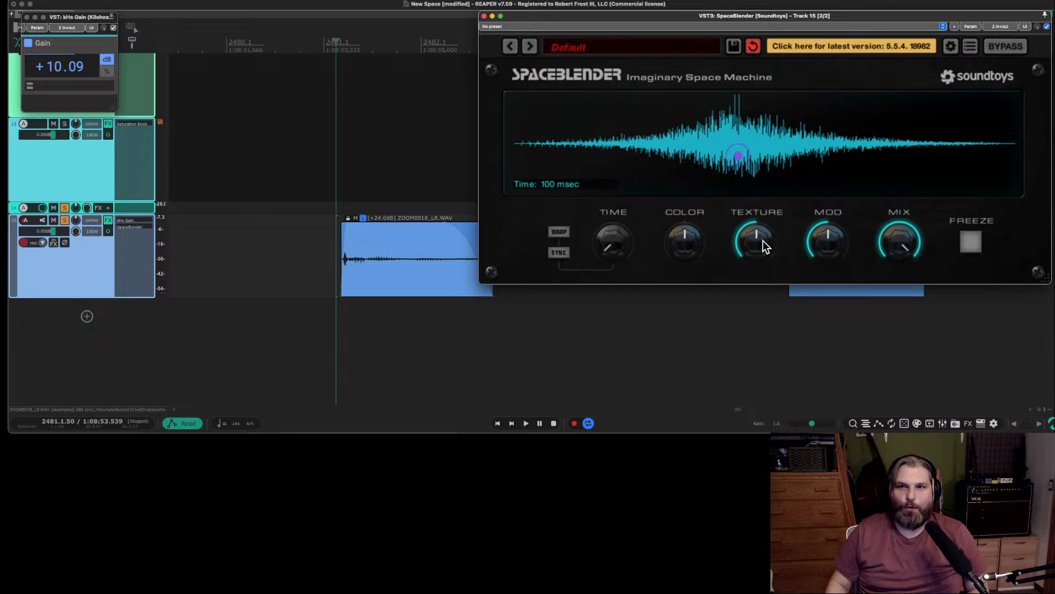
{"action": "left_click_drag", "start_coordinate": [762, 240], "coordinate": [631, 145]}
{"action": "key", "text": "space"}
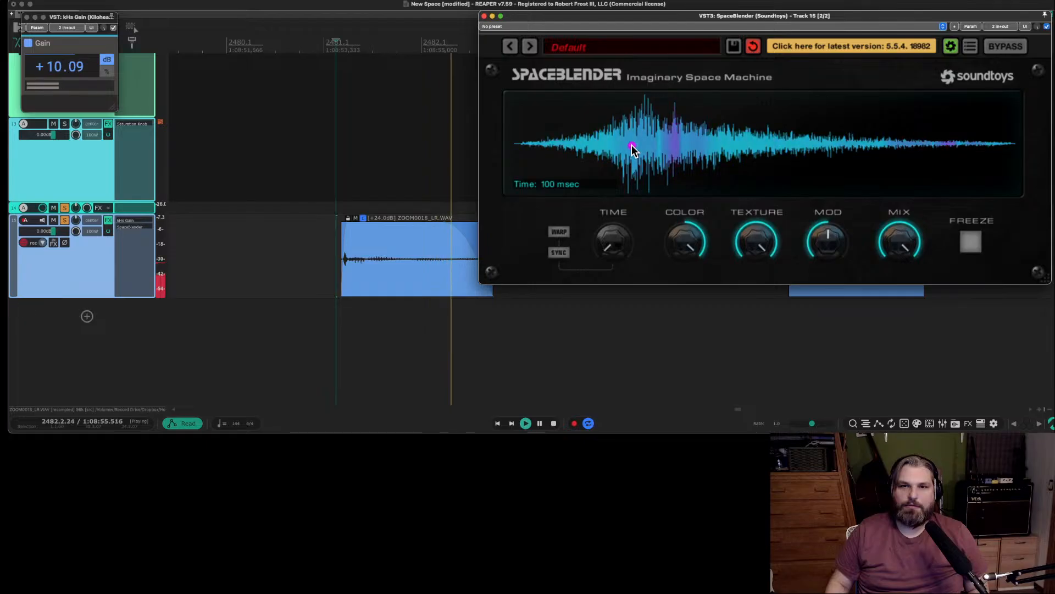
{"action": "left_click_drag", "start_coordinate": [684, 240], "coordinate": [715, 407]}
{"action": "left_click_drag", "start_coordinate": [630, 147], "coordinate": [732, 135]}
{"action": "key", "text": "space"}
{"action": "left_click_drag", "start_coordinate": [681, 250], "coordinate": [680, 185]}
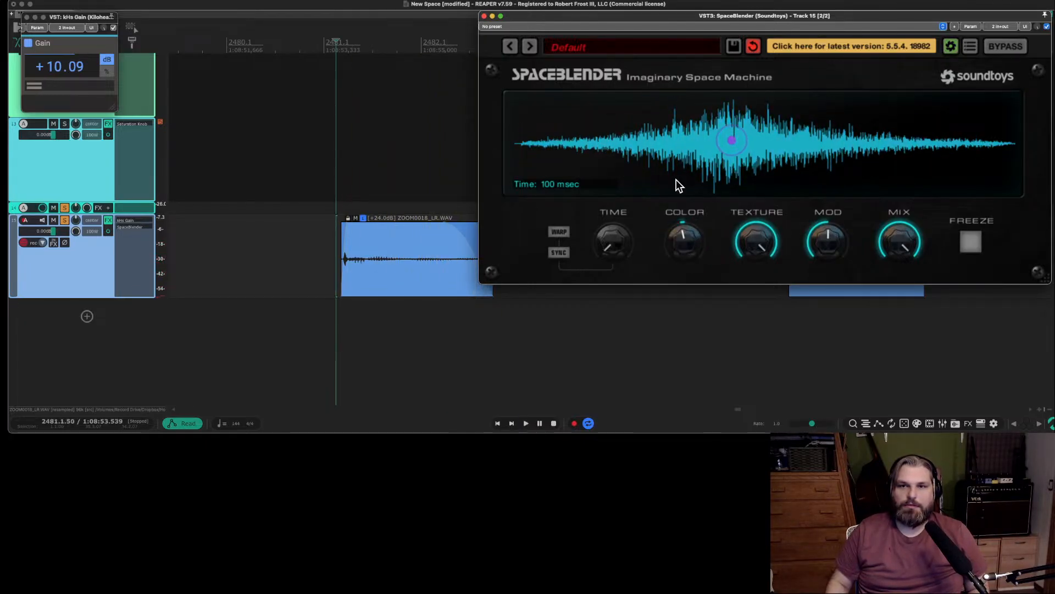
Lower SpaceBlender's Mod to about a quarter, raise Color above centre, and move the envelope peak near the start.
{"action": "left_click_drag", "start_coordinate": [835, 230], "coordinate": [836, 187]}
{"action": "key", "text": "space"}
{"action": "mouse_move", "coordinate": [732, 140]}
{"action": "left_mouse_down"}
{"action": "mouse_move", "coordinate": [733, 151]}
{"action": "mouse_move", "coordinate": [739, 116]}
{"action": "mouse_move", "coordinate": [736, 145]}
{"action": "left_mouse_up"}
{"action": "left_click_drag", "start_coordinate": [835, 253], "coordinate": [830, 334]}
{"action": "left_click_drag", "start_coordinate": [736, 143], "coordinate": [581, 140]}
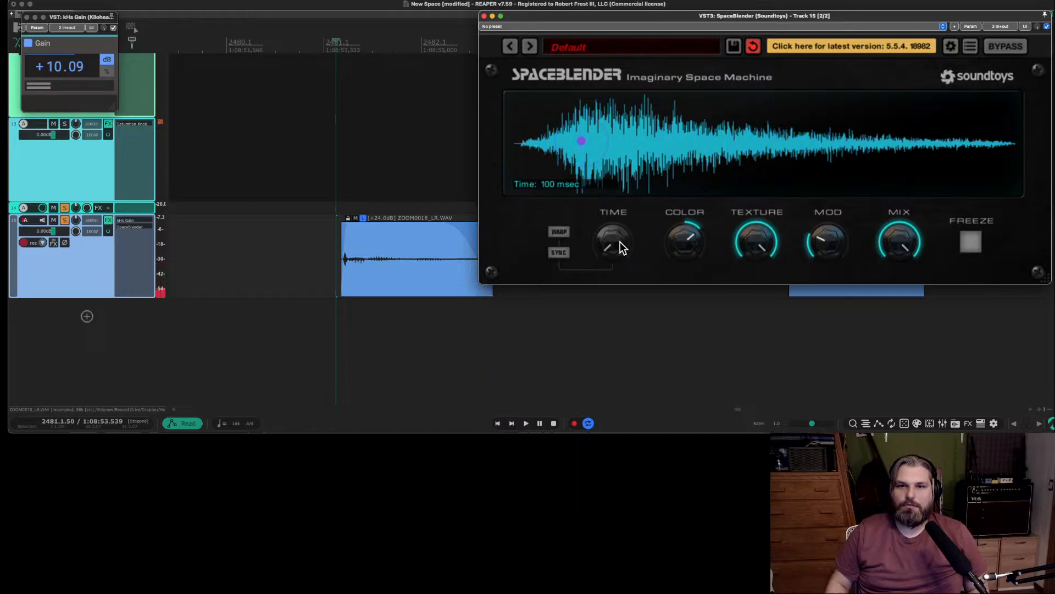
Set SpaceBlender's Time to 610 msec and Mix to half, move the envelope peak back towards the middle, and audition the item.
{"action": "left_click_drag", "start_coordinate": [620, 242], "coordinate": [620, 201]}
{"action": "left_click_drag", "start_coordinate": [582, 141], "coordinate": [694, 138]}
{"action": "key", "text": "space"}
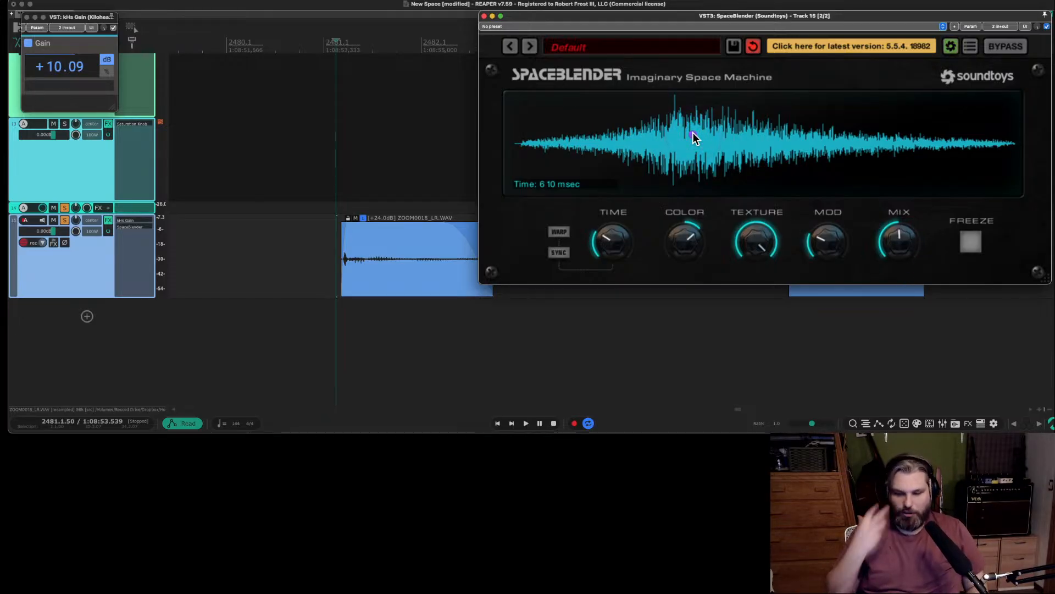
{"action": "key", "text": "space"}
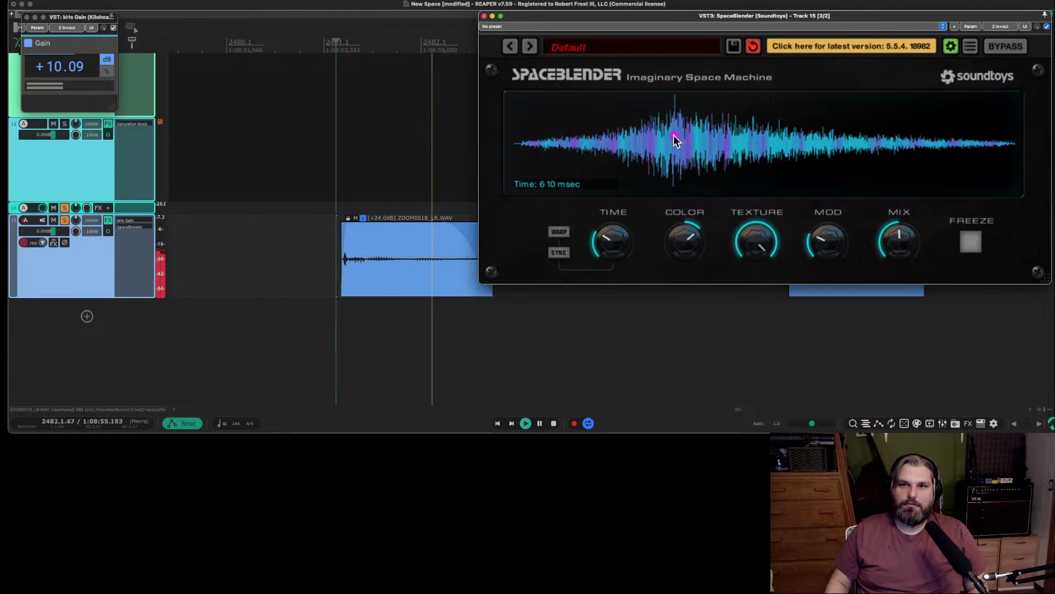
Lower SpaceBlender's Texture to about a third, enable Warp, set Time to 199 msec, and audition the item.
{"action": "left_click_drag", "start_coordinate": [758, 242], "coordinate": [759, 322]}
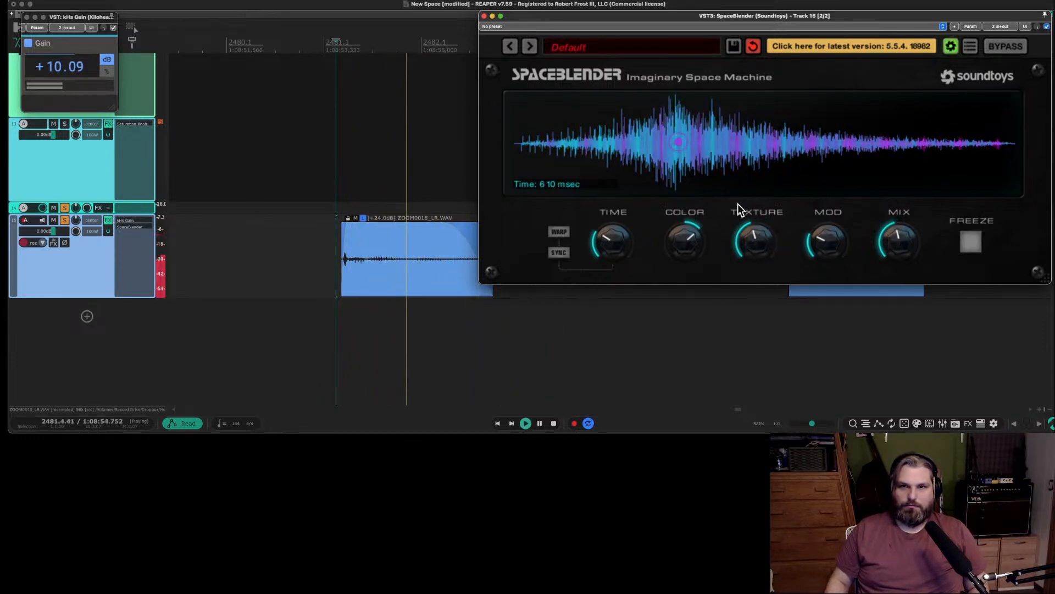
{"action": "left_click_drag", "start_coordinate": [761, 256], "coordinate": [706, 269]}
{"action": "key", "text": "space"}
{"action": "left_click_drag", "start_coordinate": [608, 238], "coordinate": [608, 266]}
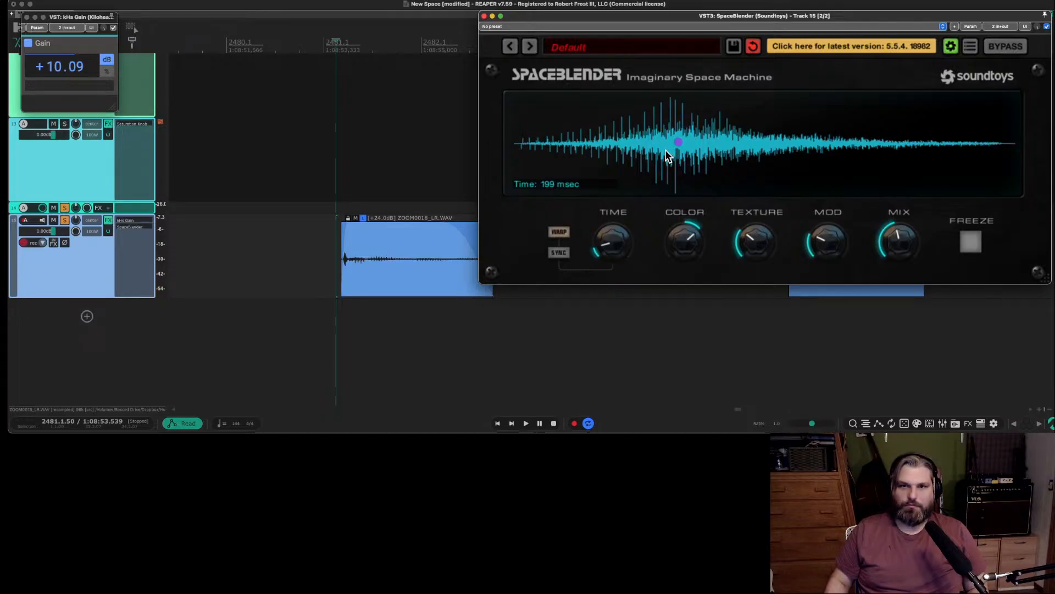
{"action": "key", "text": "space"}
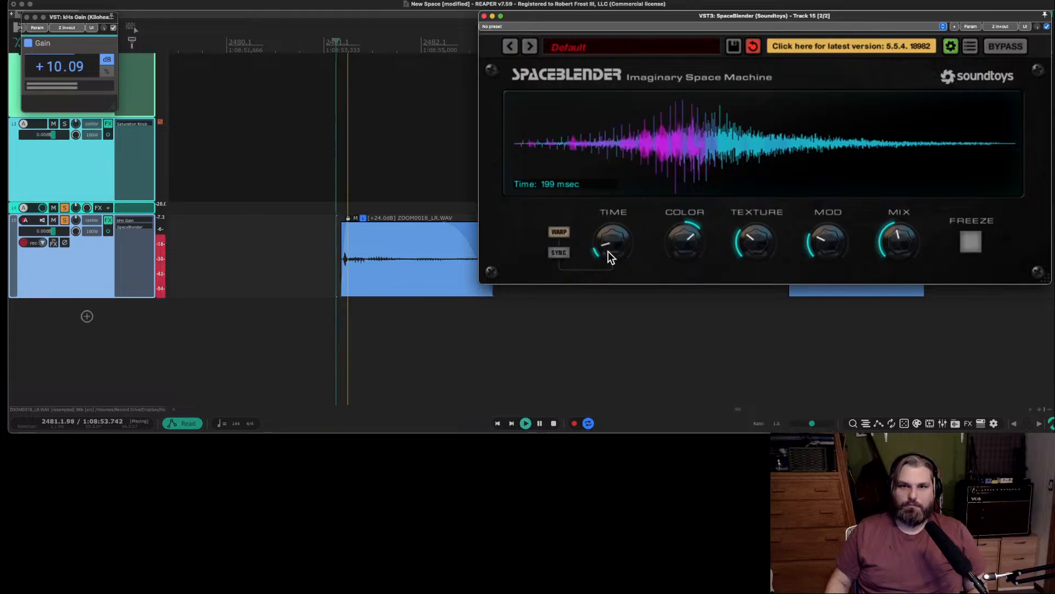
{"action": "key", "text": "space"}
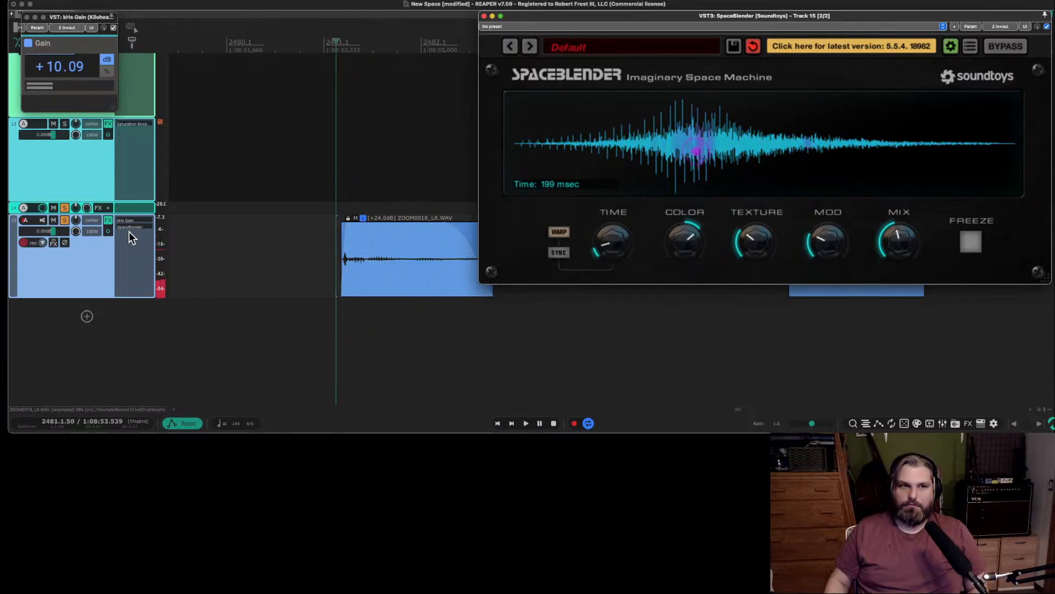
Search the plug-ins for "pitch", add ReaPitch (Cockos) to track 15, and place it first in the effects chain.
{"action": "double_click", "coordinate": [128, 232]}
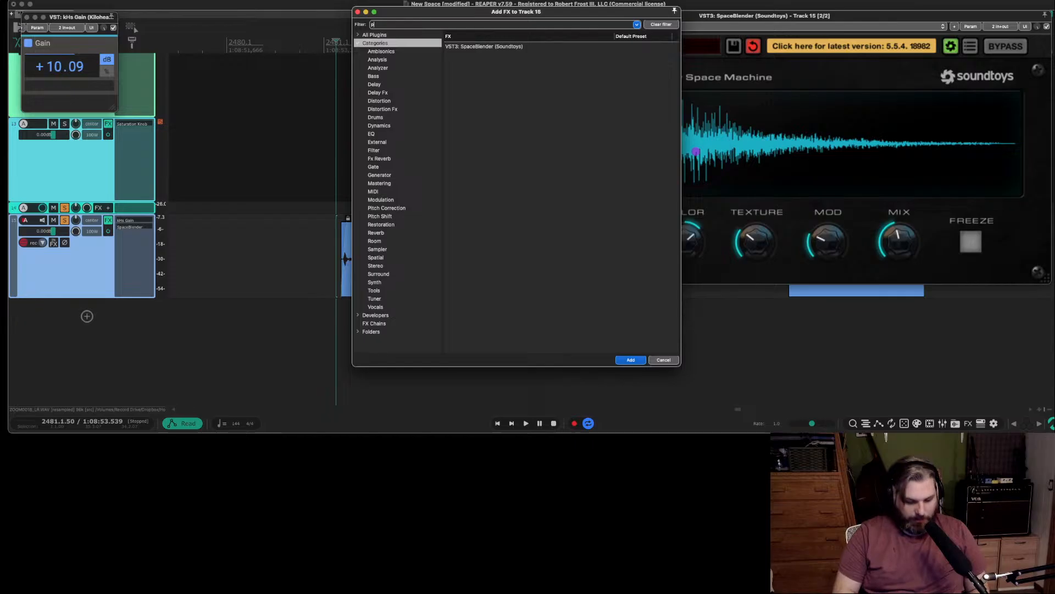
{"action": "type", "text": "pitch"}
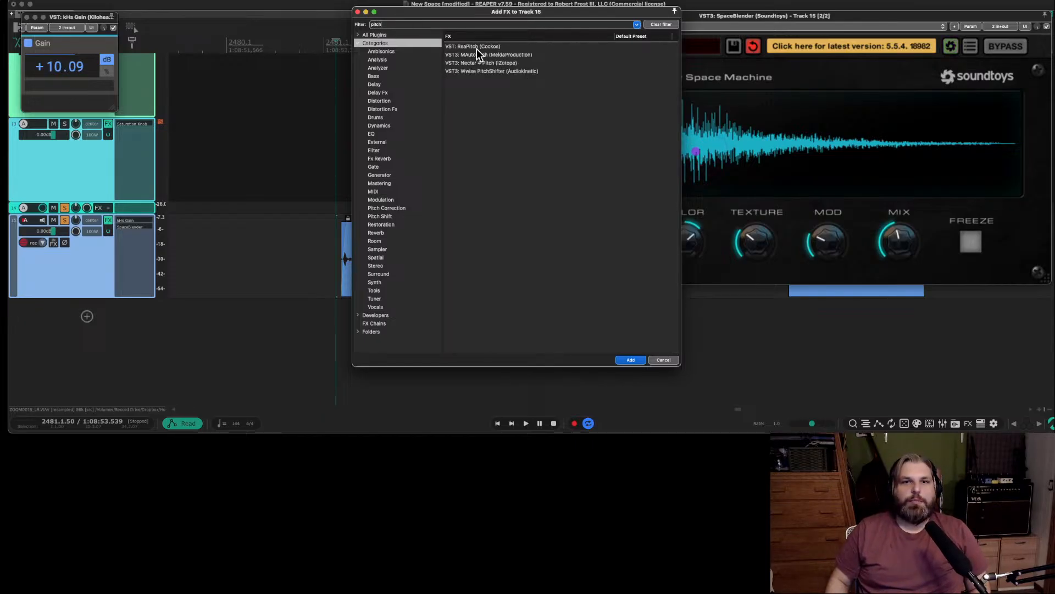
{"action": "left_click", "coordinate": [474, 46]}
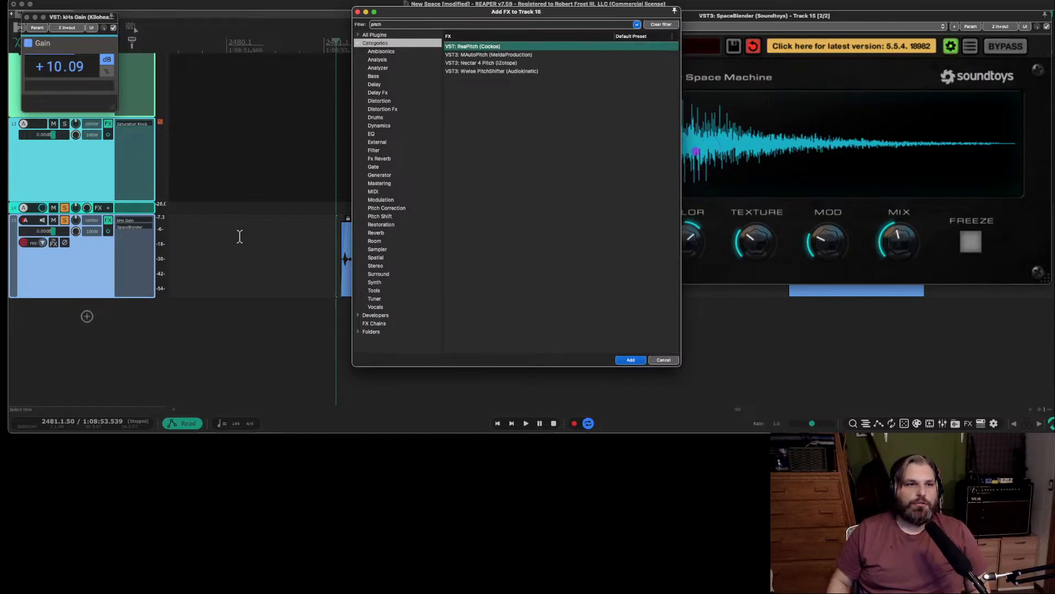
{"action": "left_click", "coordinate": [628, 360]}
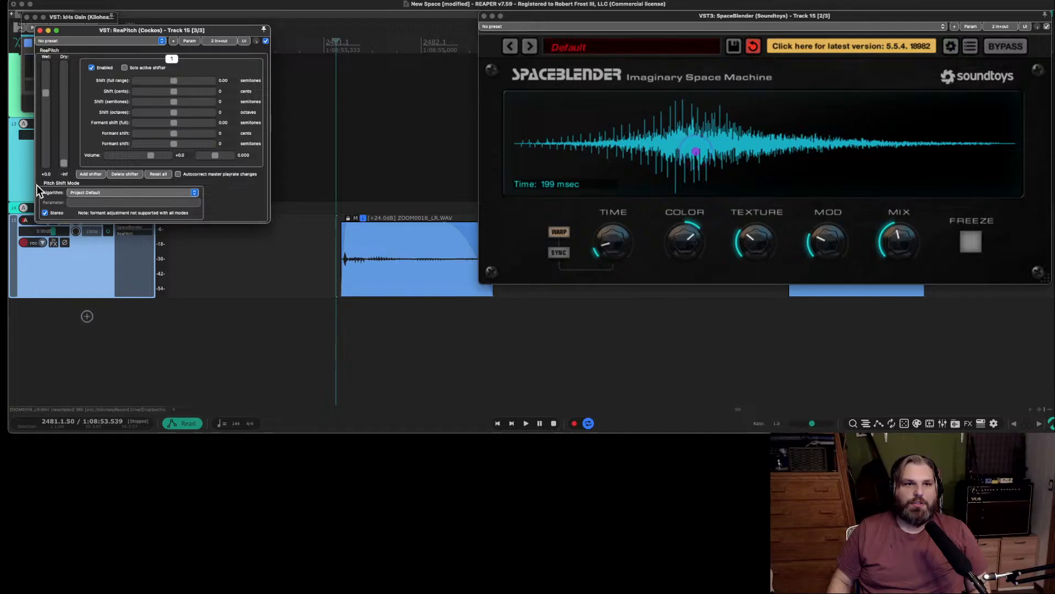
{"action": "left_click_drag", "start_coordinate": [130, 28], "coordinate": [359, 61]}
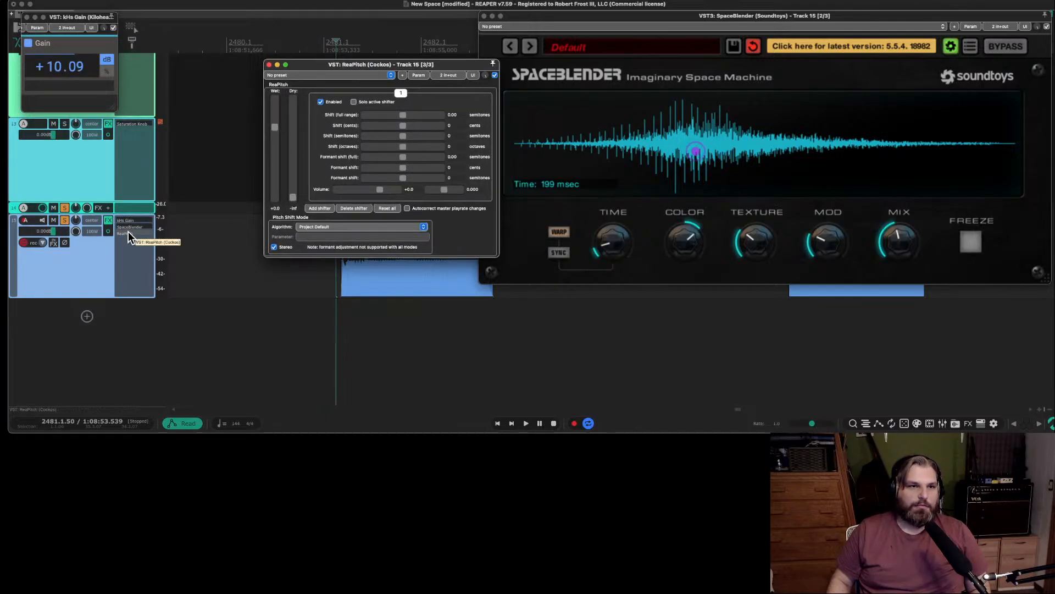
{"action": "left_click_drag", "start_coordinate": [130, 233], "coordinate": [132, 220]}
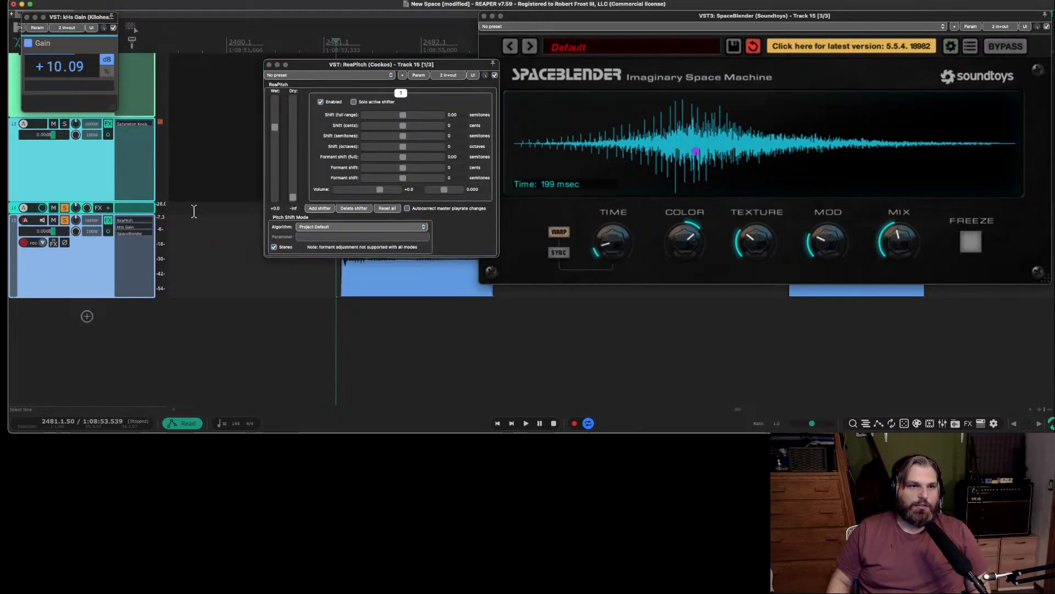
Set ReaPitch's octave shift to -1 and audition the item.
{"action": "left_click_drag", "start_coordinate": [361, 62], "coordinate": [473, 83]}
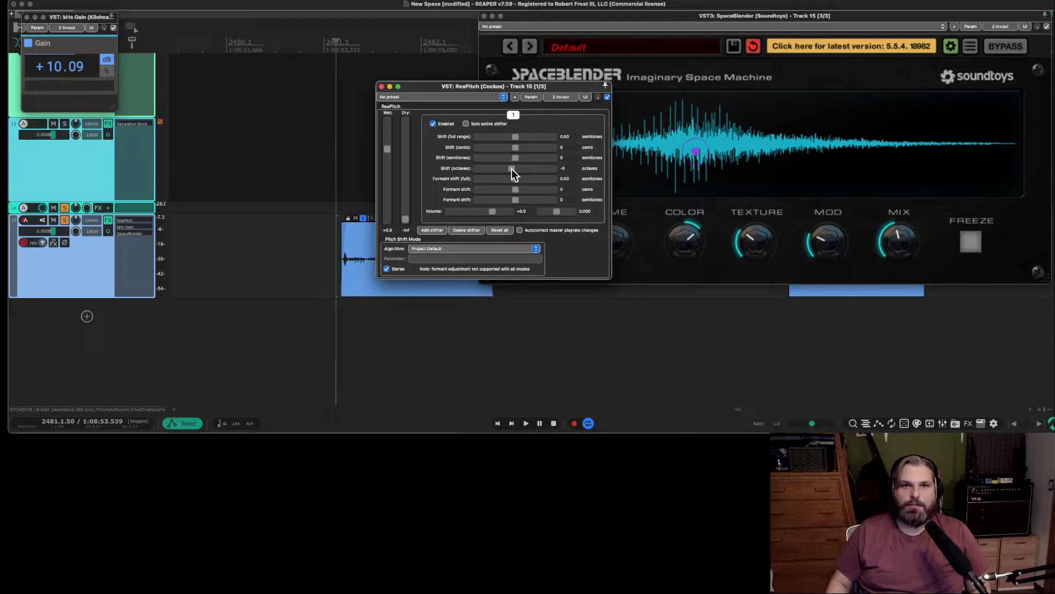
{"action": "key", "text": "space"}
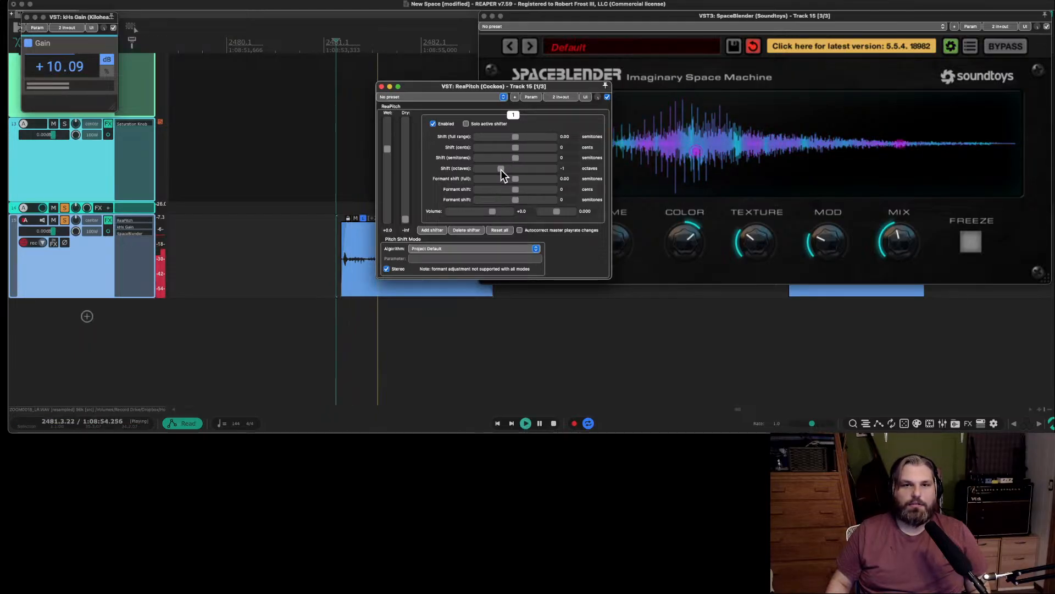
{"action": "key", "text": "space"}
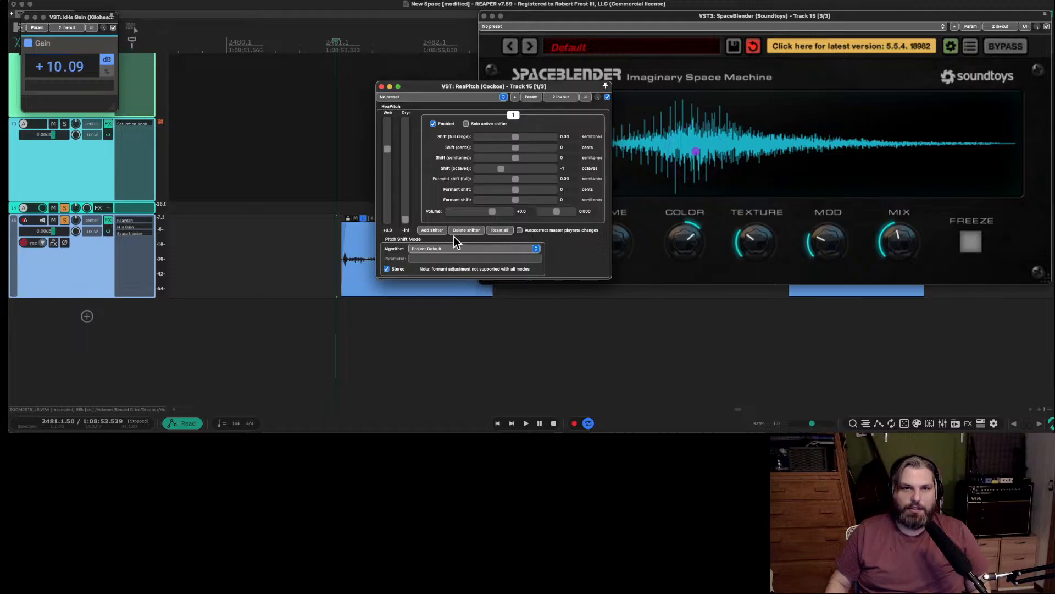
Compare the Soloist and Rrreeeaaa pitch-shift algorithms in ReaPitch, then set it to élastique 3.3.3 Efficient and audition the item.
{"action": "left_click", "coordinate": [444, 248]}
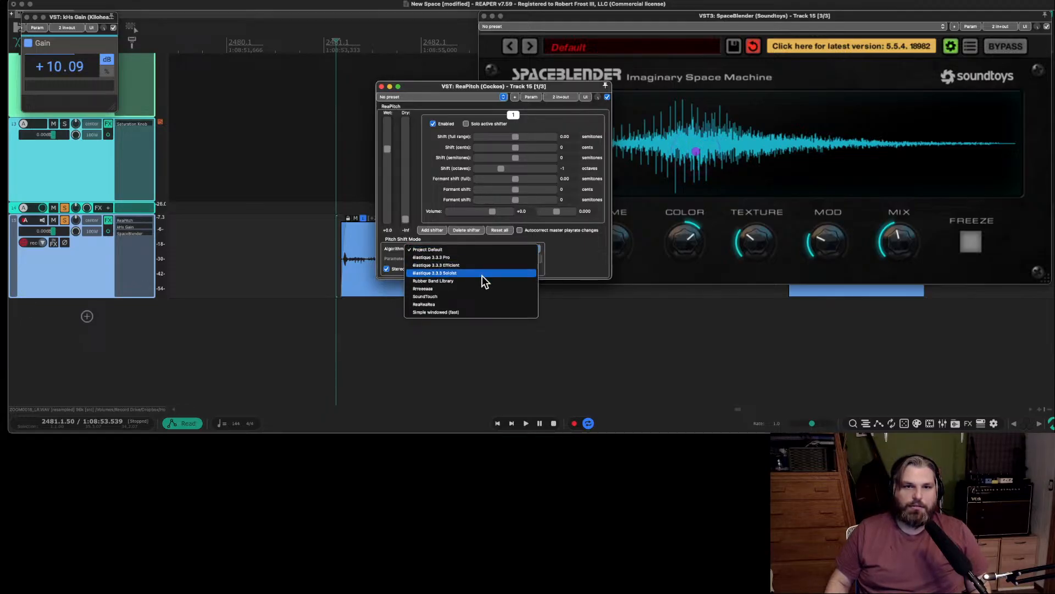
{"action": "left_click", "coordinate": [483, 275]}
{"action": "left_click", "coordinate": [471, 248]}
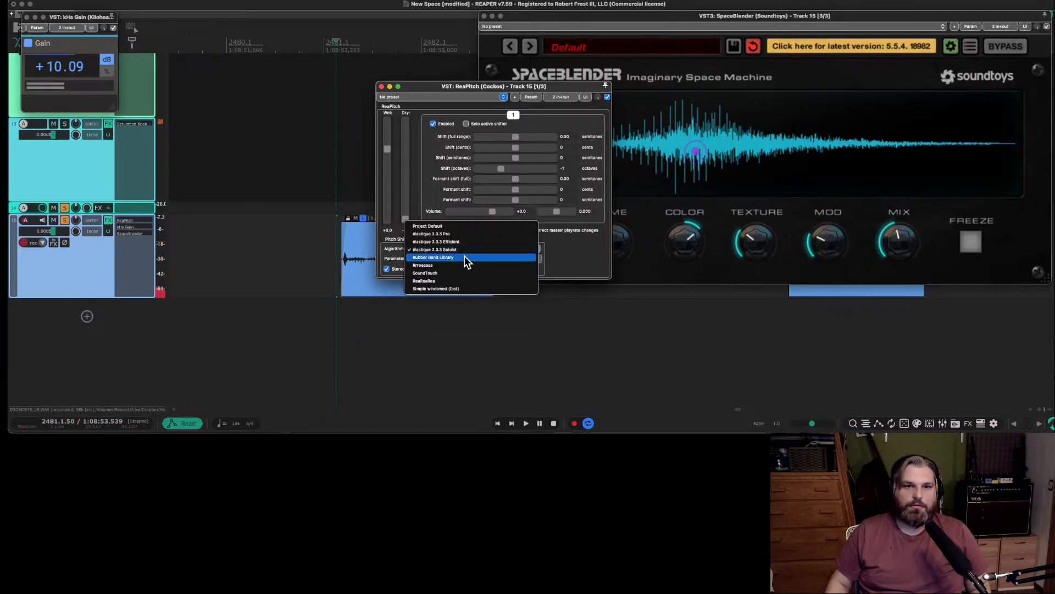
{"action": "left_click", "coordinate": [457, 264]}
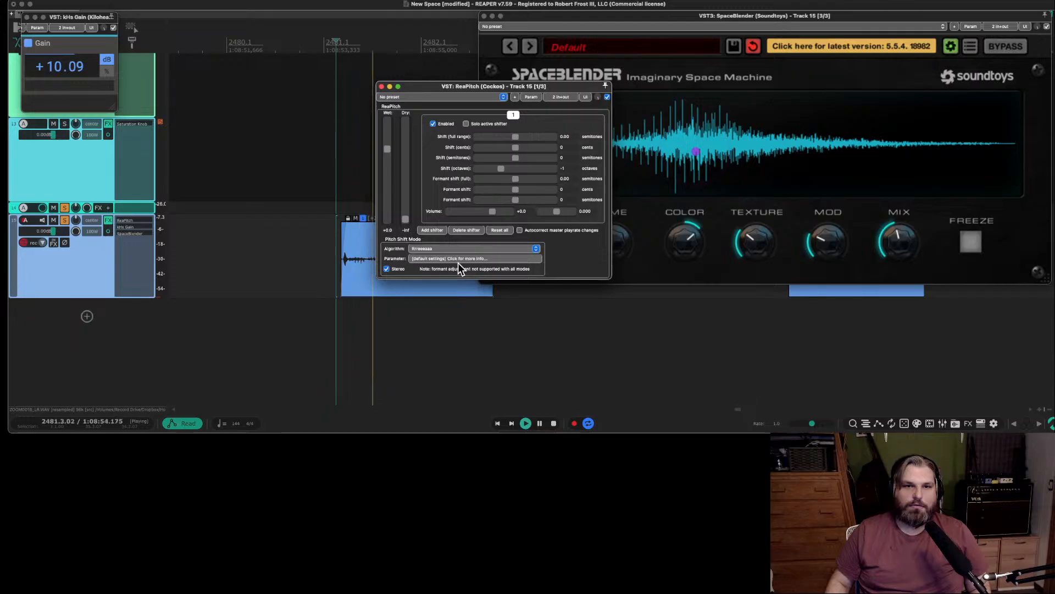
{"action": "left_click", "coordinate": [470, 250]}
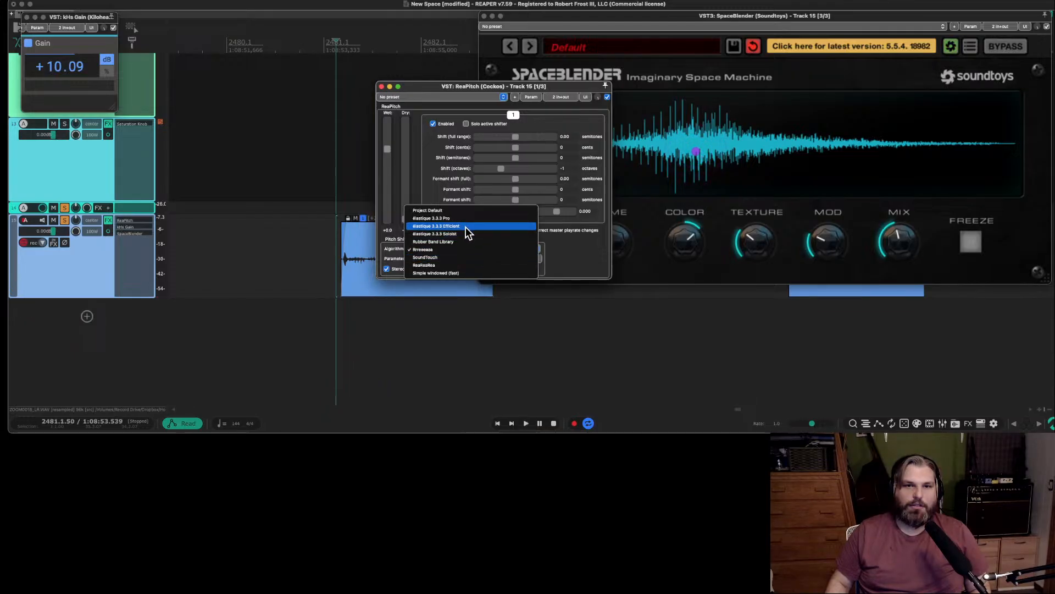
{"action": "left_click", "coordinate": [465, 226]}
{"action": "key", "text": "space"}
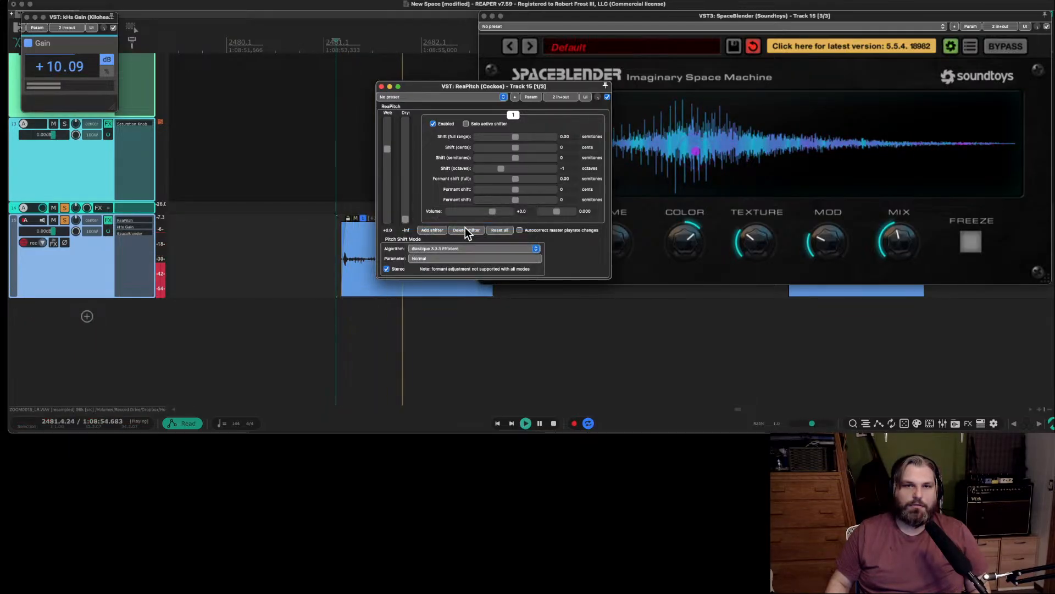
{"action": "key", "text": "space"}
Move ReaPitch between kHs Gain and SpaceBlender in track 15's effects chain and audition the item.
{"action": "mouse_move", "coordinate": [124, 222]}
{"action": "left_mouse_down"}
{"action": "mouse_move", "coordinate": [125, 236]}
{"action": "mouse_move", "coordinate": [134, 229]}
{"action": "left_mouse_up"}
{"action": "key", "text": "space"}
{"action": "key", "text": "space"}
{"action": "key", "text": "space"}
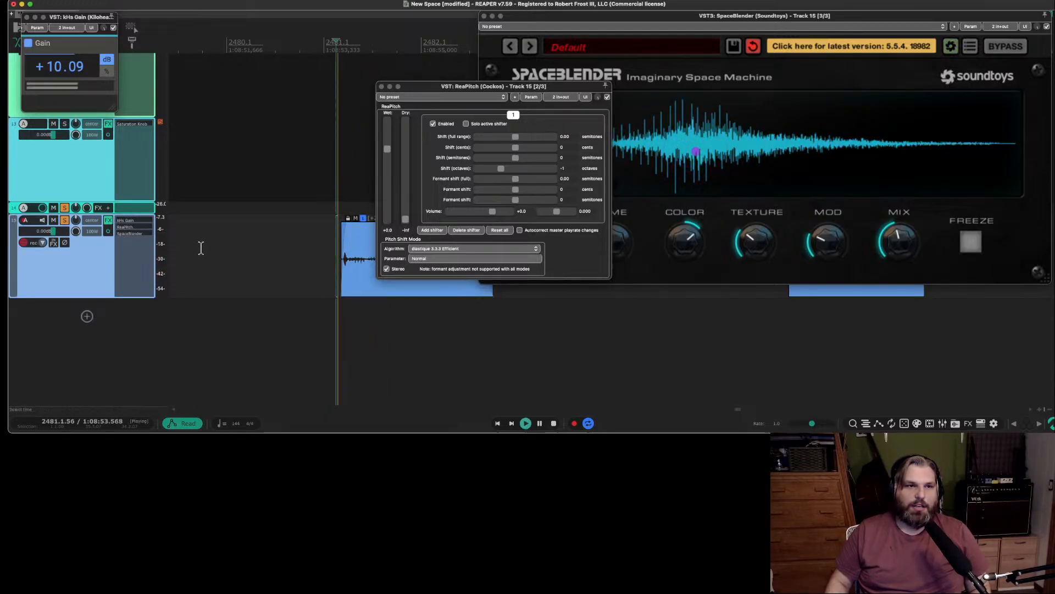
{"action": "key", "text": "space"}
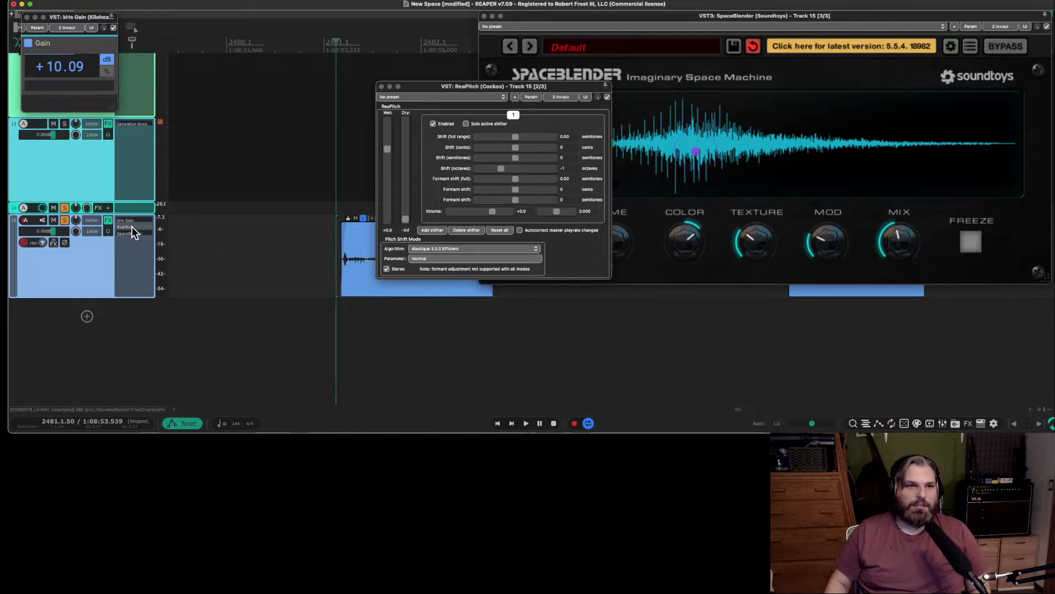
Set ReaPitch's octave shift to 0, audition the item on track 15, and trim the item's start slightly.
{"action": "left_click_drag", "start_coordinate": [502, 169], "coordinate": [519, 170]}
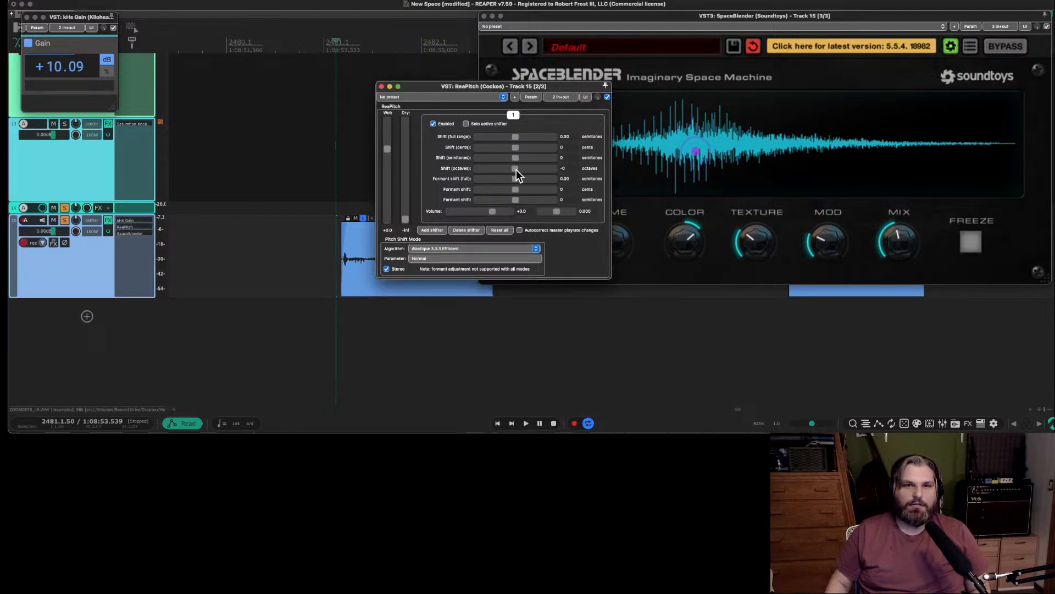
{"action": "key", "text": "space"}
{"action": "key", "text": "space"}
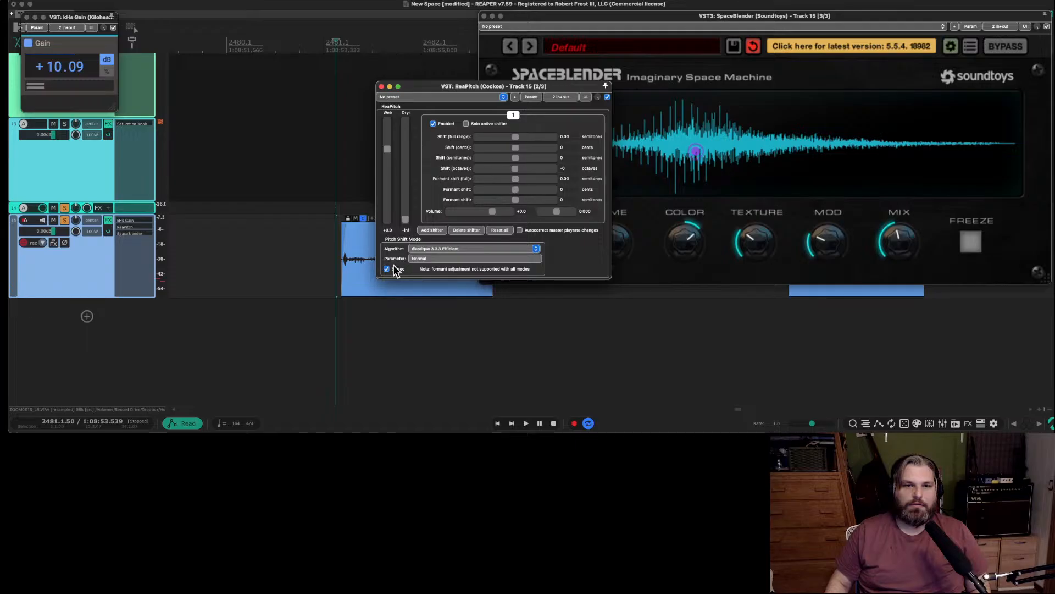
{"action": "left_click_drag", "start_coordinate": [340, 274], "coordinate": [345, 273]}
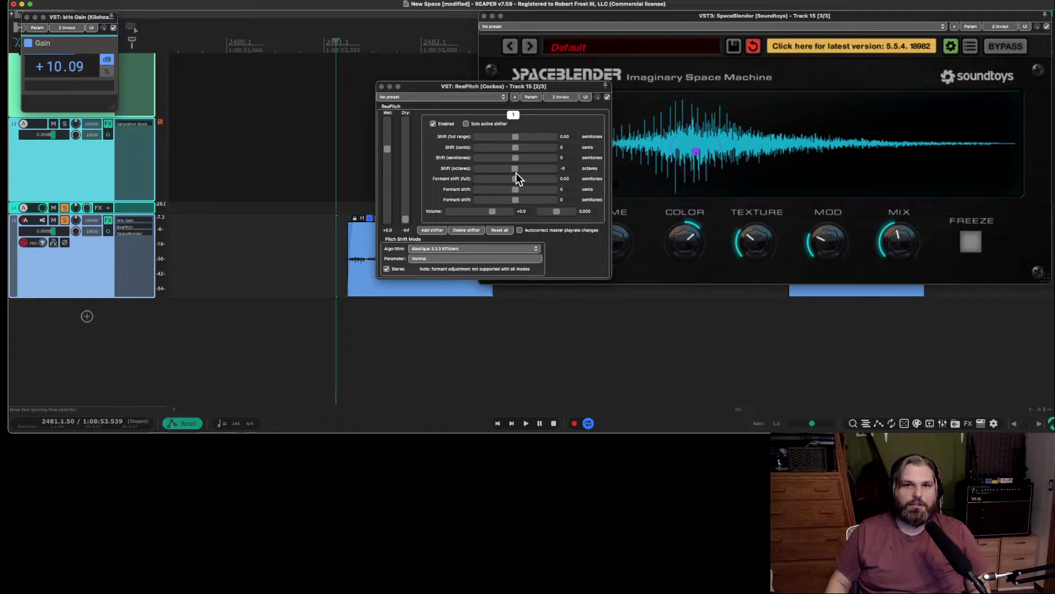
Audition the trimmed item with ReaPitch's octave shift at -1, then reset the octave shift to 0.
{"action": "left_click_drag", "start_coordinate": [515, 170], "coordinate": [512, 170]}
{"action": "key", "text": "space"}
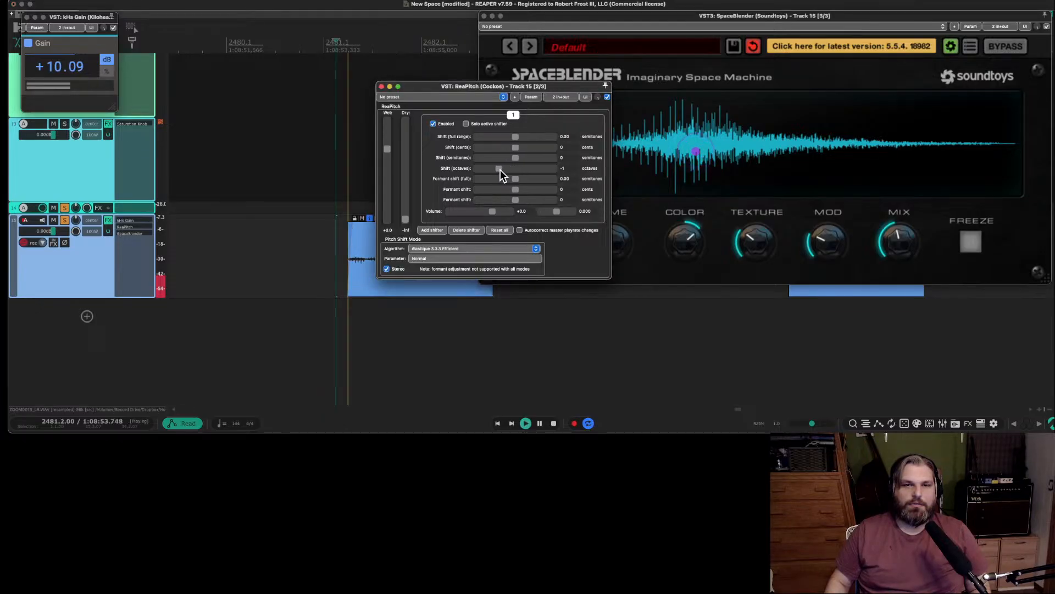
{"action": "key", "text": "space"}
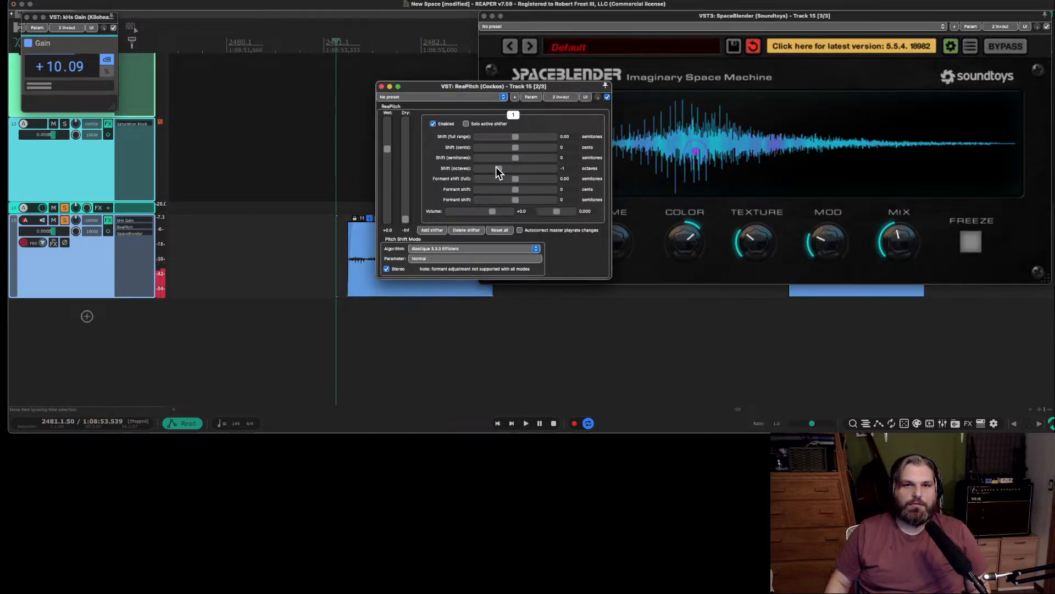
{"action": "left_click_drag", "start_coordinate": [498, 168], "coordinate": [510, 169]}
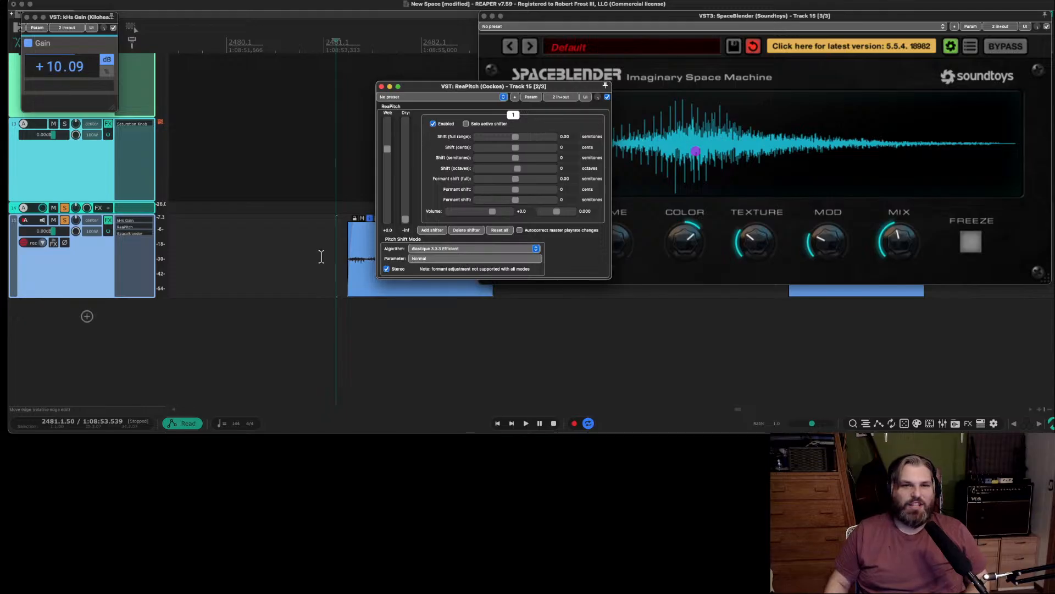
Remove ReaPitch from track 15's effects chain and lower SpaceBlender's mix while auditioning the item.
{"action": "right_click", "coordinate": [132, 229]}
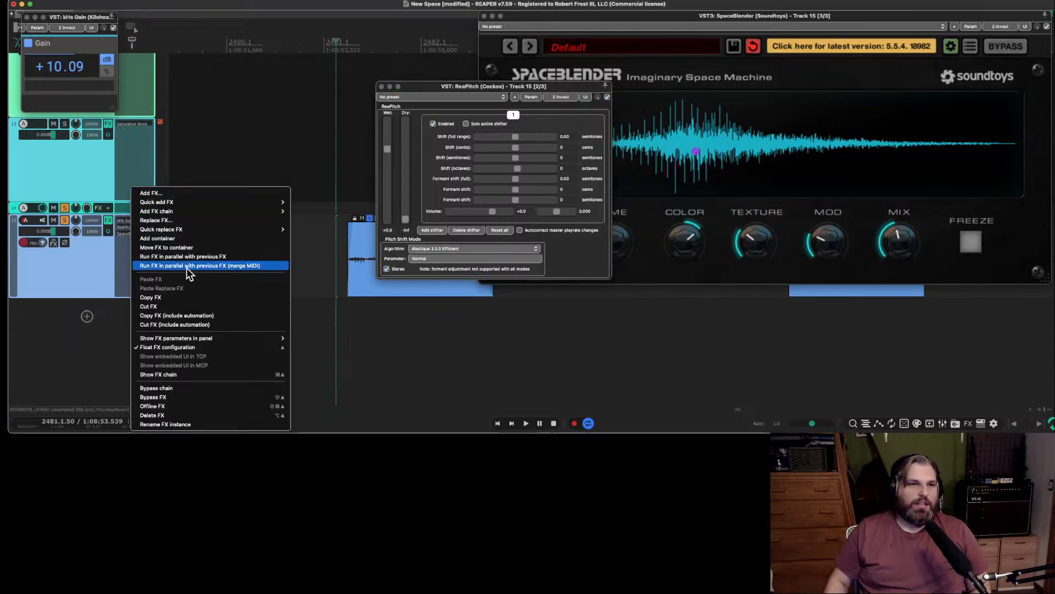
{"action": "left_click", "coordinate": [185, 308]}
{"action": "key", "text": "space"}
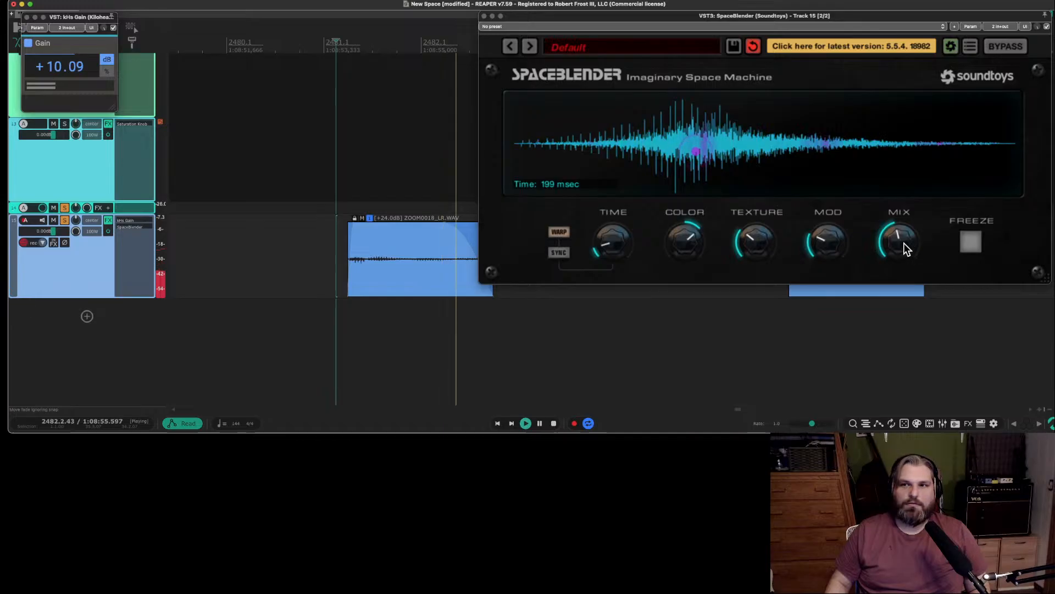
{"action": "left_click_drag", "start_coordinate": [903, 243], "coordinate": [905, 211]}
{"action": "left_click_drag", "start_coordinate": [906, 258], "coordinate": [908, 319]}
{"action": "key", "text": "space"}
Examine the pitch and playback rate settings in the track 15 item's media item properties.
{"action": "left_click", "coordinate": [396, 240]}
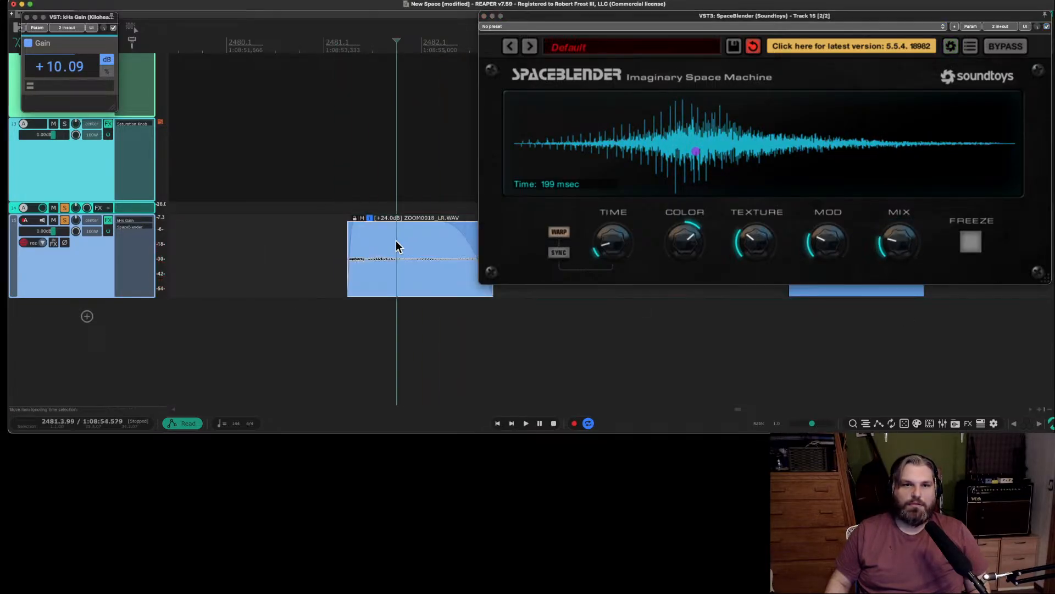
{"action": "right_click", "coordinate": [395, 242]}
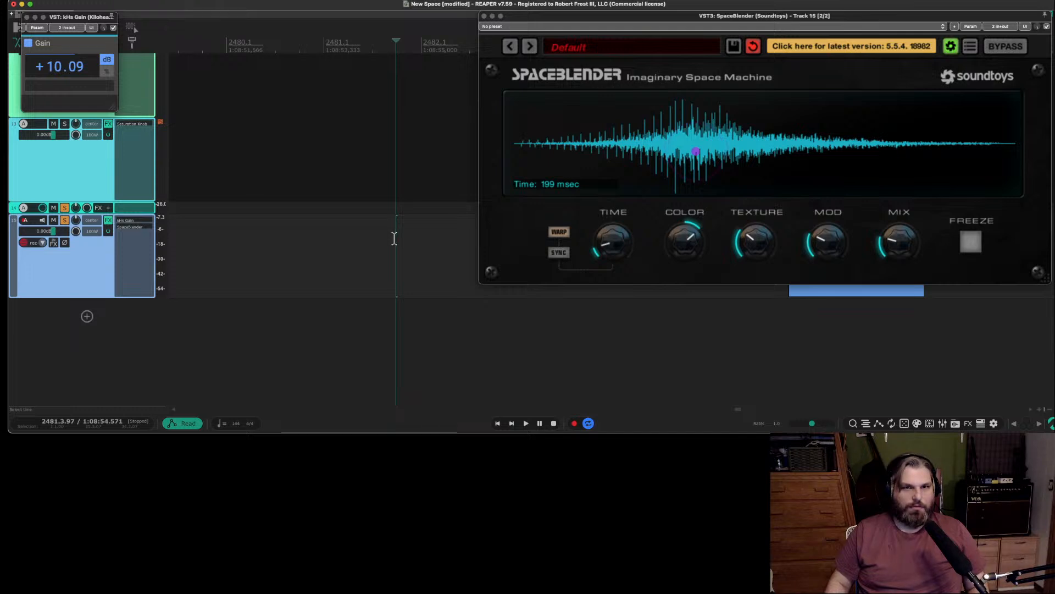
{"action": "left_click", "coordinate": [346, 285]}
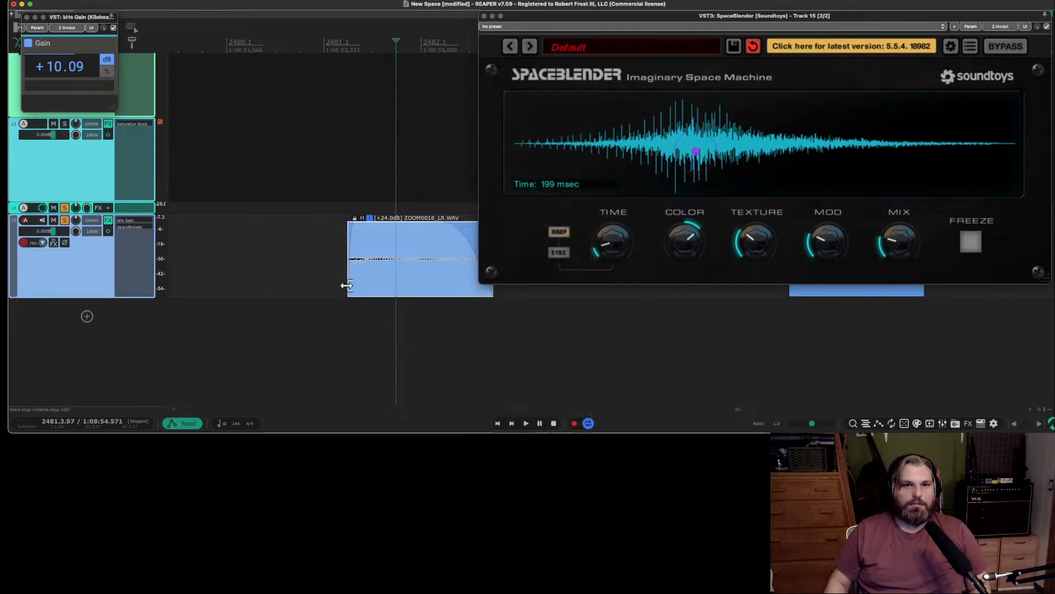
{"action": "double_click", "coordinate": [346, 285]}
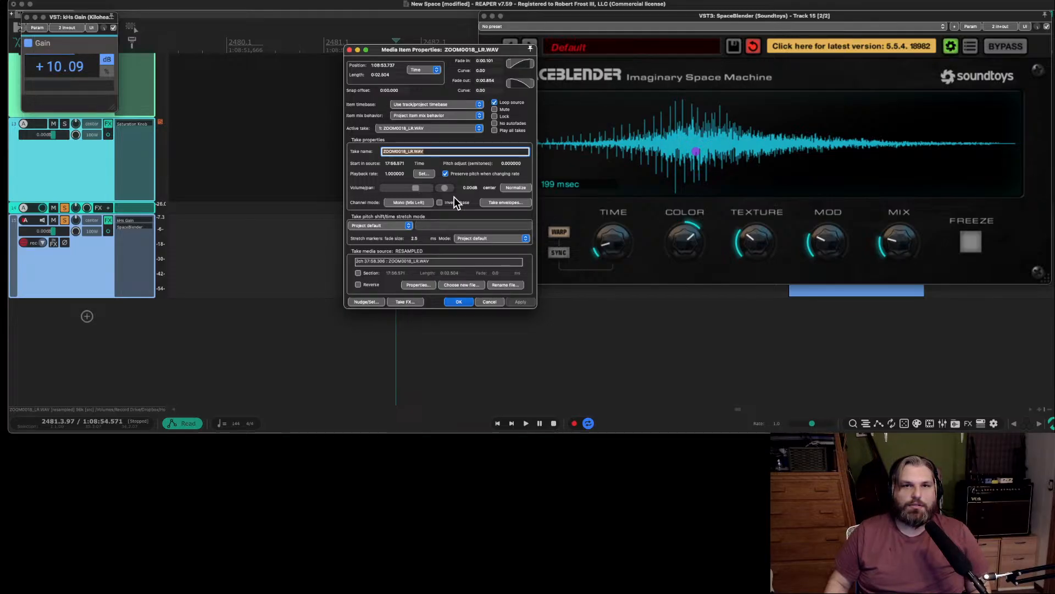
{"action": "left_click", "coordinate": [489, 301]}
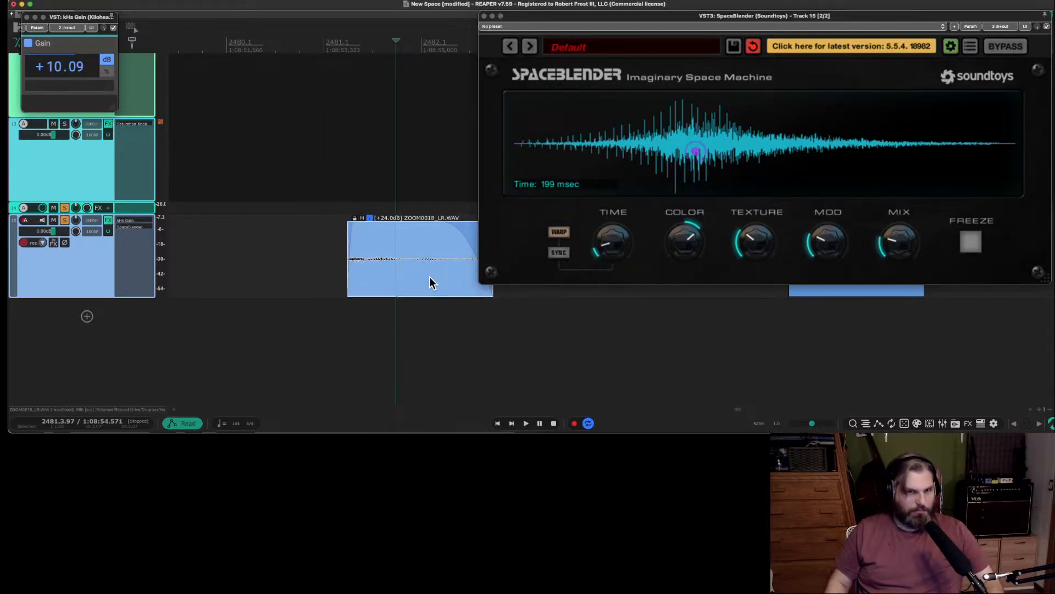
{"action": "key", "text": "F4"}
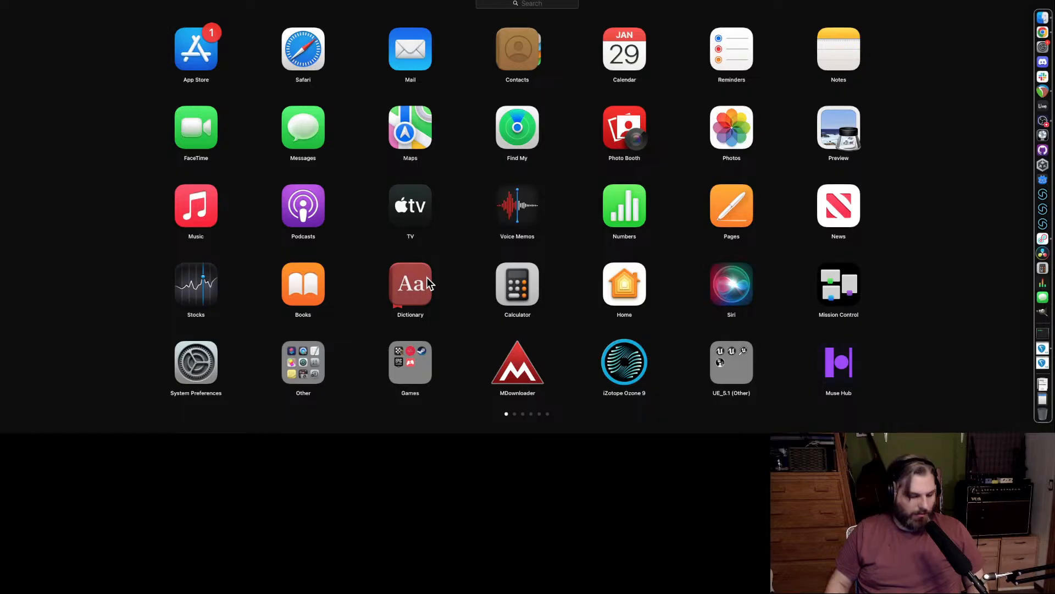
{"action": "key", "text": "Escape"}
{"action": "left_click", "coordinate": [393, 275]}
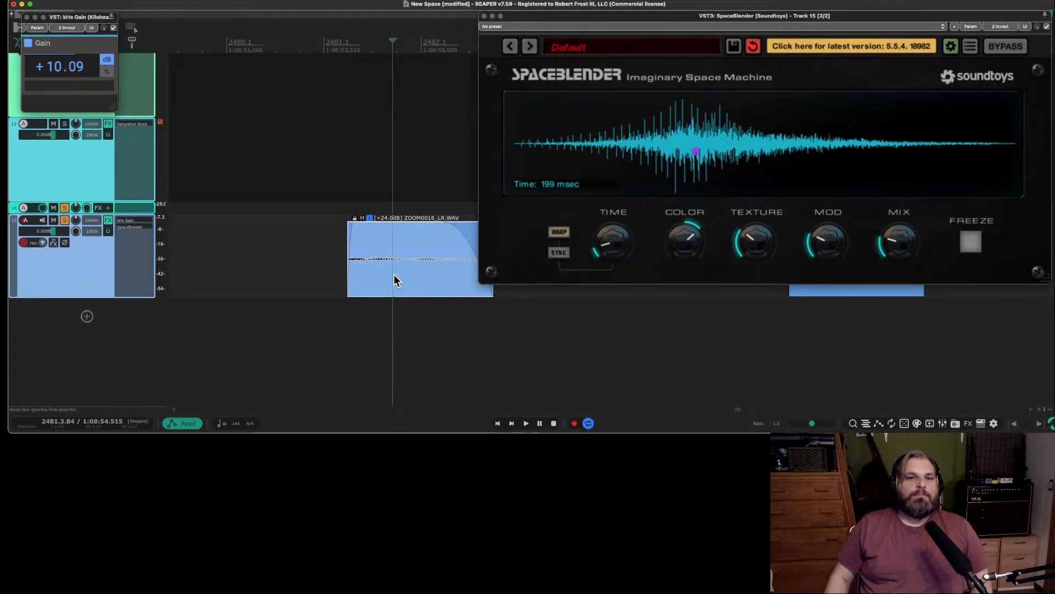
{"action": "right_click", "coordinate": [394, 277]}
{"action": "left_click", "coordinate": [445, 83]}
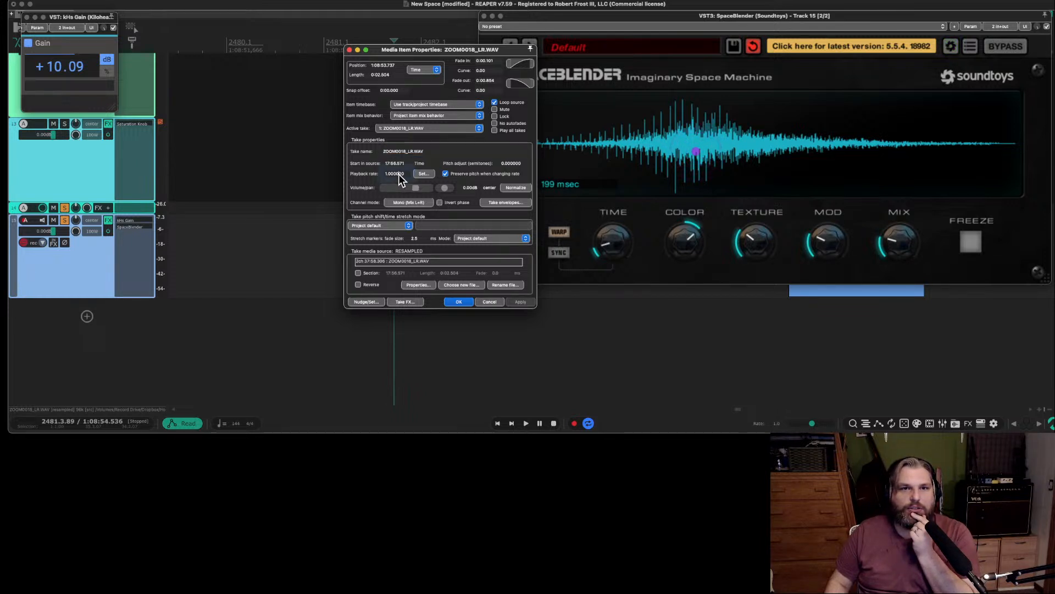
{"action": "left_click", "coordinate": [488, 301]}
Pitch the track 15 item's take down to -12.00 semitones and audition it from just before its start.
{"action": "left_click", "coordinate": [389, 242]}
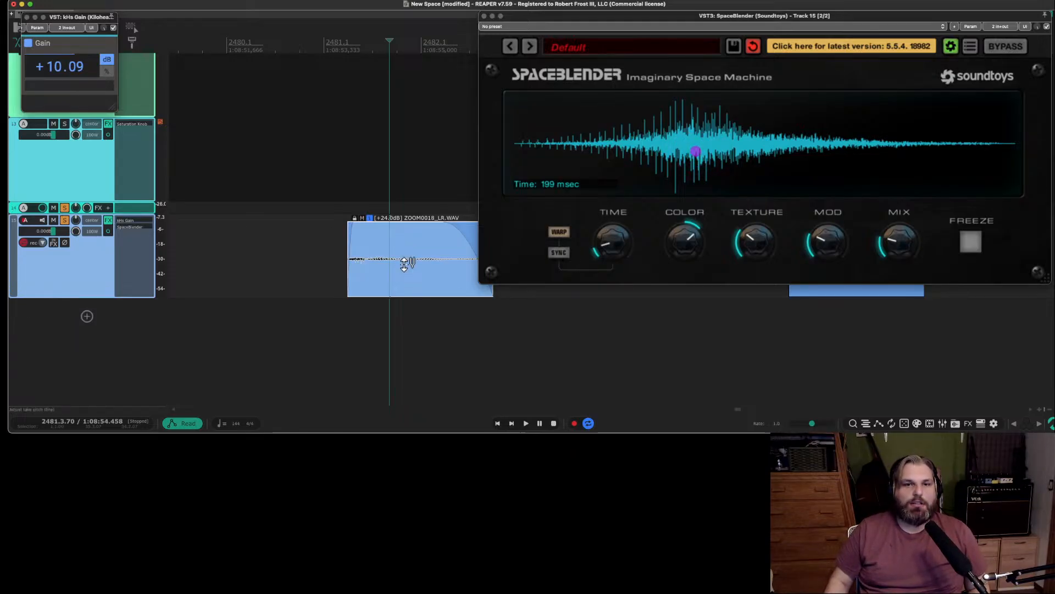
{"action": "left_click_drag", "start_coordinate": [404, 264], "coordinate": [405, 220]}
{"action": "left_click_drag", "start_coordinate": [405, 117], "coordinate": [428, 102]}
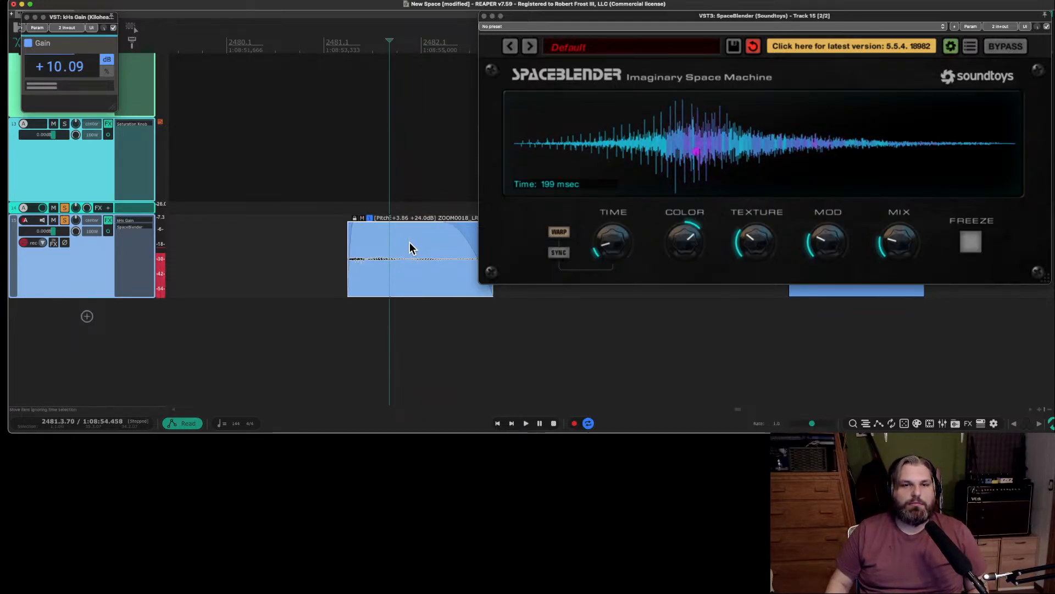
{"action": "left_click_drag", "start_coordinate": [406, 242], "coordinate": [407, 408]}
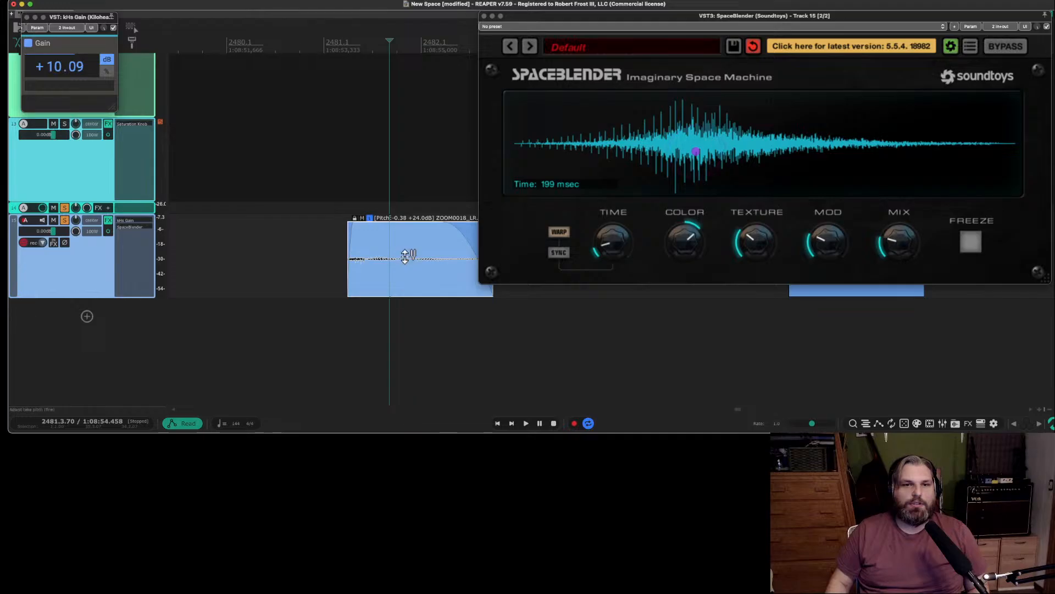
{"action": "left_click_drag", "start_coordinate": [398, 358], "coordinate": [399, 294]}
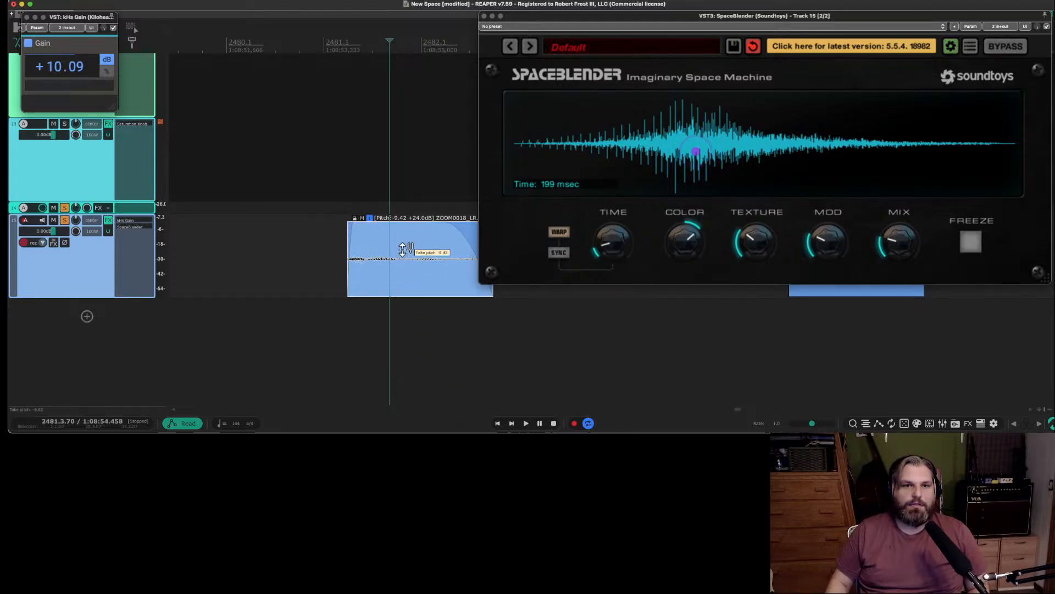
{"action": "left_click_drag", "start_coordinate": [403, 248], "coordinate": [402, 353]}
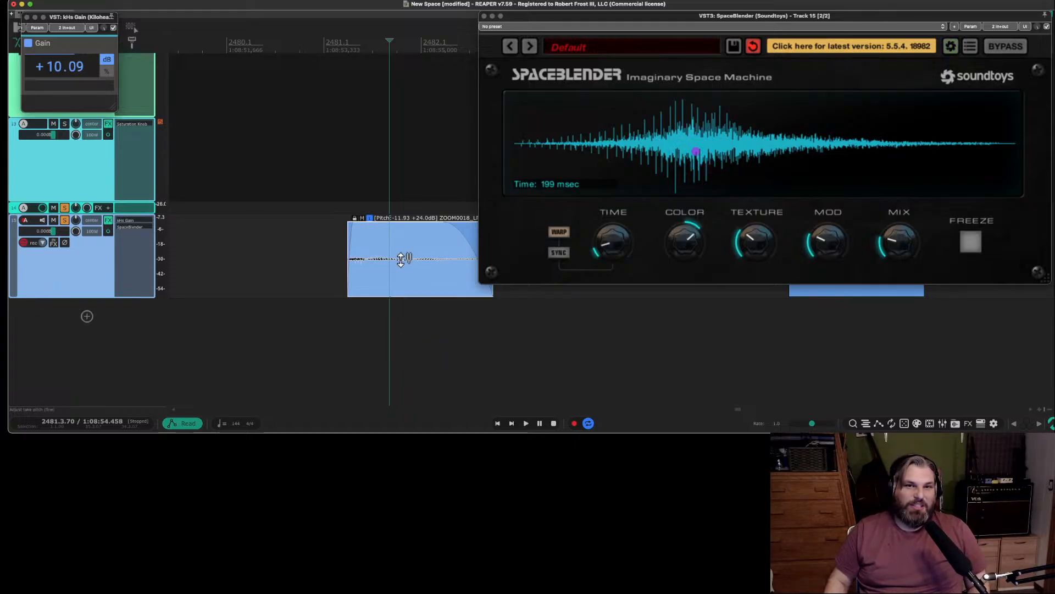
{"action": "left_click_drag", "start_coordinate": [401, 260], "coordinate": [402, 267]}
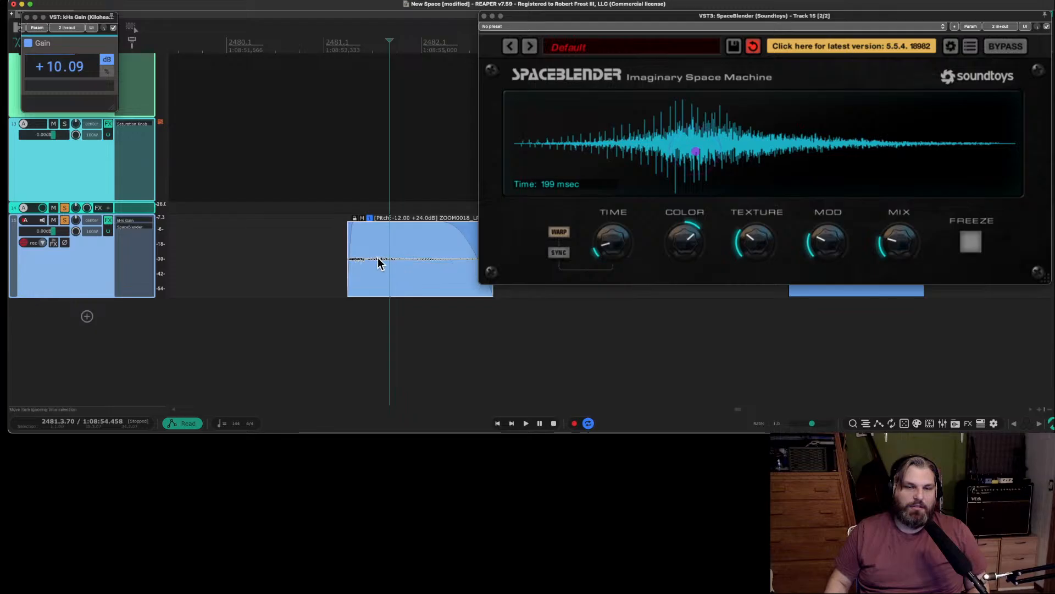
{"action": "key", "text": "space"}
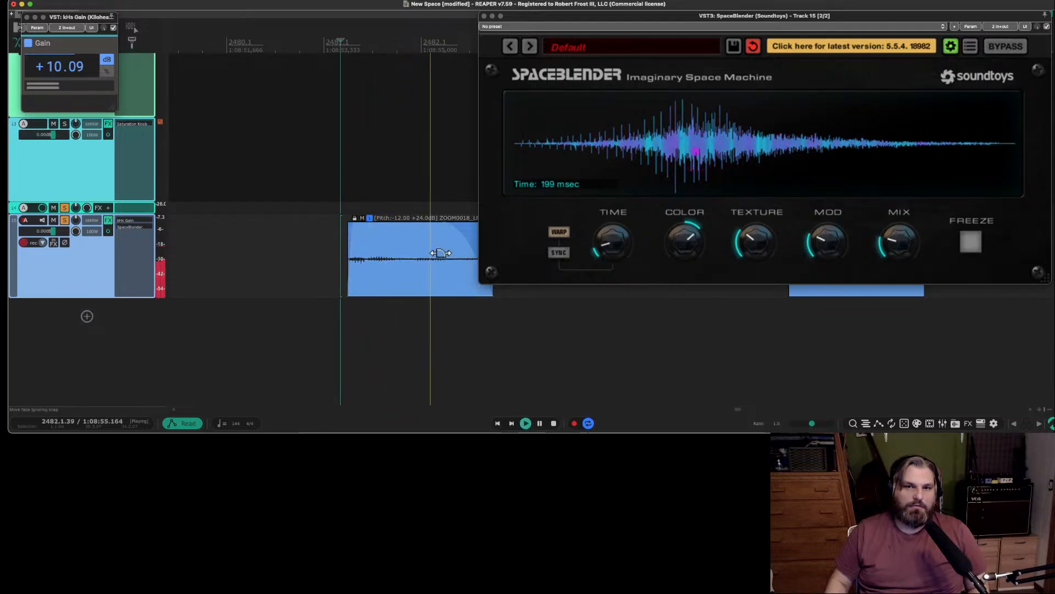
{"action": "key", "text": "space"}
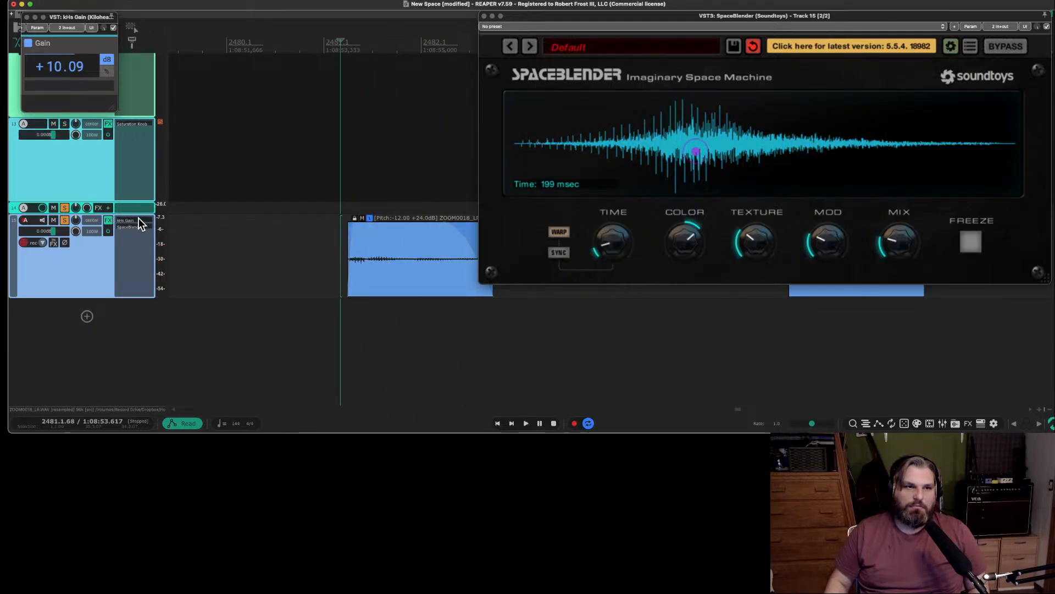
Raise kHs Gain on track 15 to +20.57 dB and play the item.
{"action": "left_click", "coordinate": [137, 219]}
{"action": "left_click", "coordinate": [133, 220]}
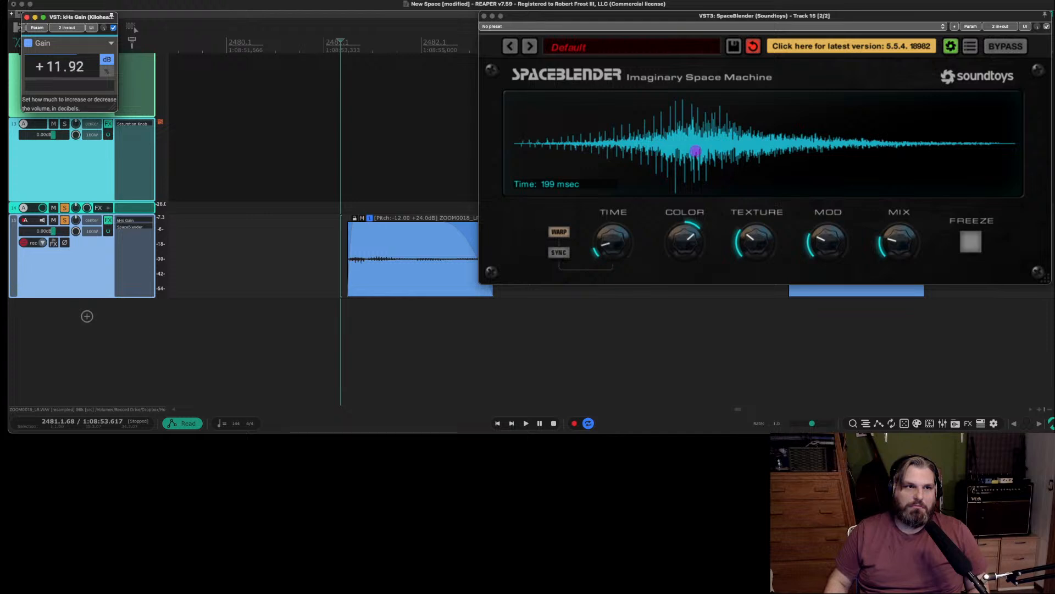
{"action": "left_click_drag", "start_coordinate": [60, 67], "coordinate": [61, 59]}
{"action": "key", "text": "space"}
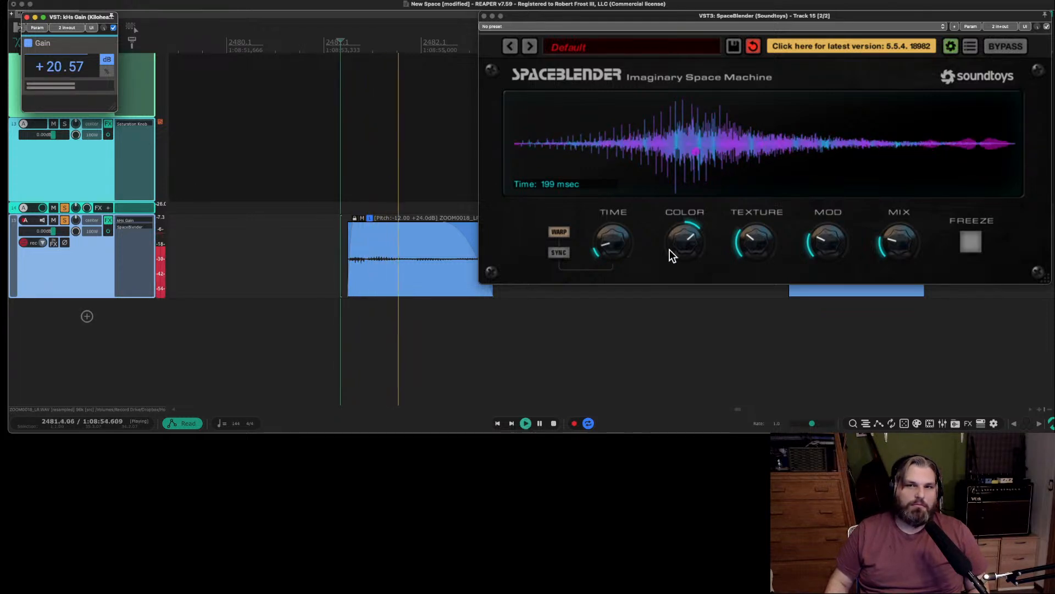
Lower SpaceBlender's color, raise its texture and mod, set its time to 131 msec, and audition the item.
{"action": "left_click_drag", "start_coordinate": [686, 233], "coordinate": [681, 265]}
{"action": "left_click_drag", "start_coordinate": [757, 239], "coordinate": [757, 179]}
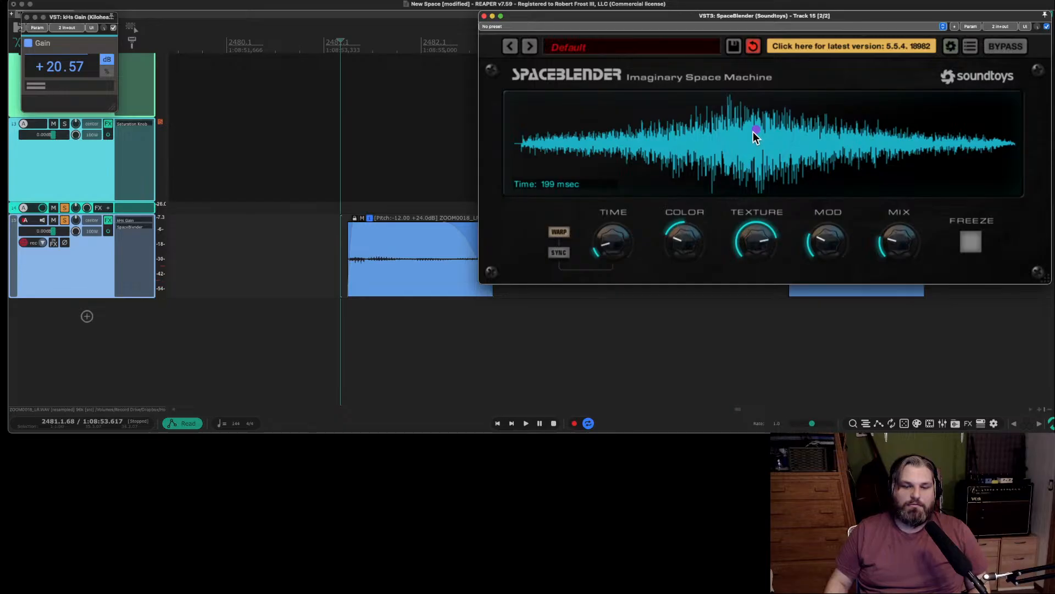
{"action": "left_click_drag", "start_coordinate": [834, 226], "coordinate": [833, 219]}
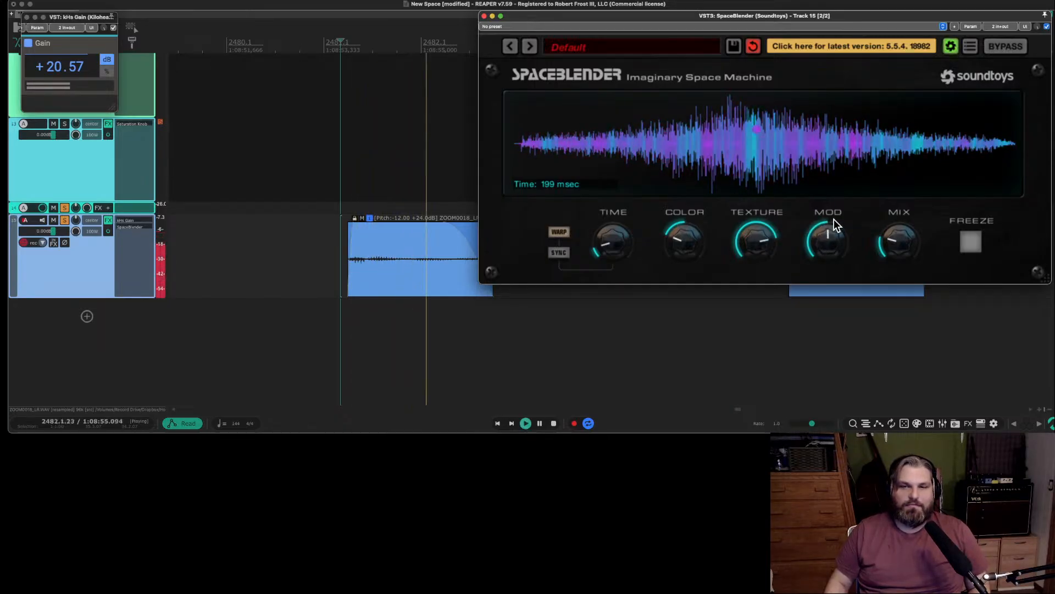
{"action": "left_click_drag", "start_coordinate": [625, 243], "coordinate": [617, 266]}
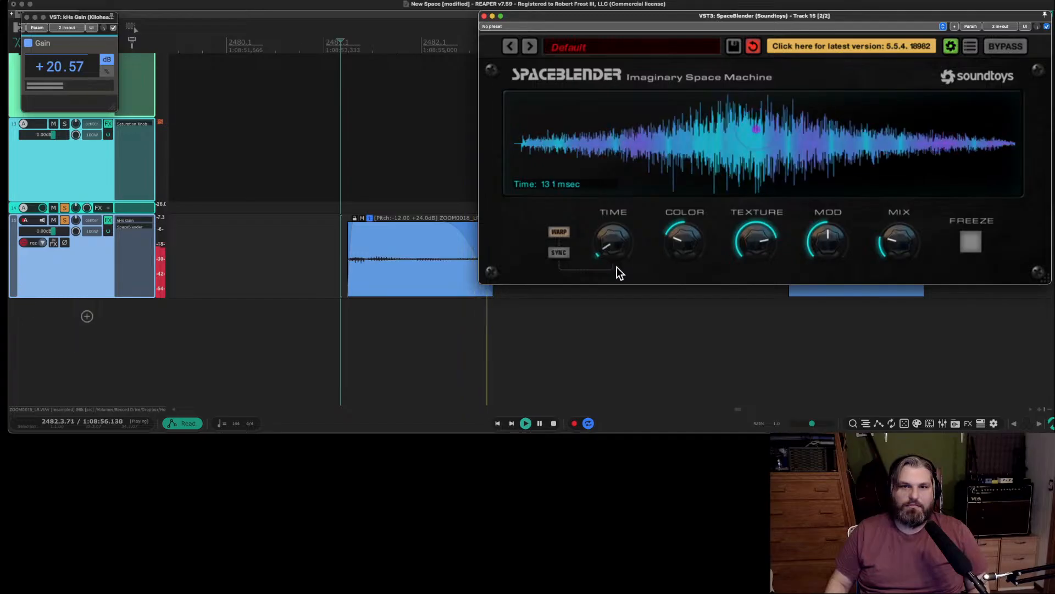
{"action": "key", "text": "space"}
{"action": "key", "text": "space"}
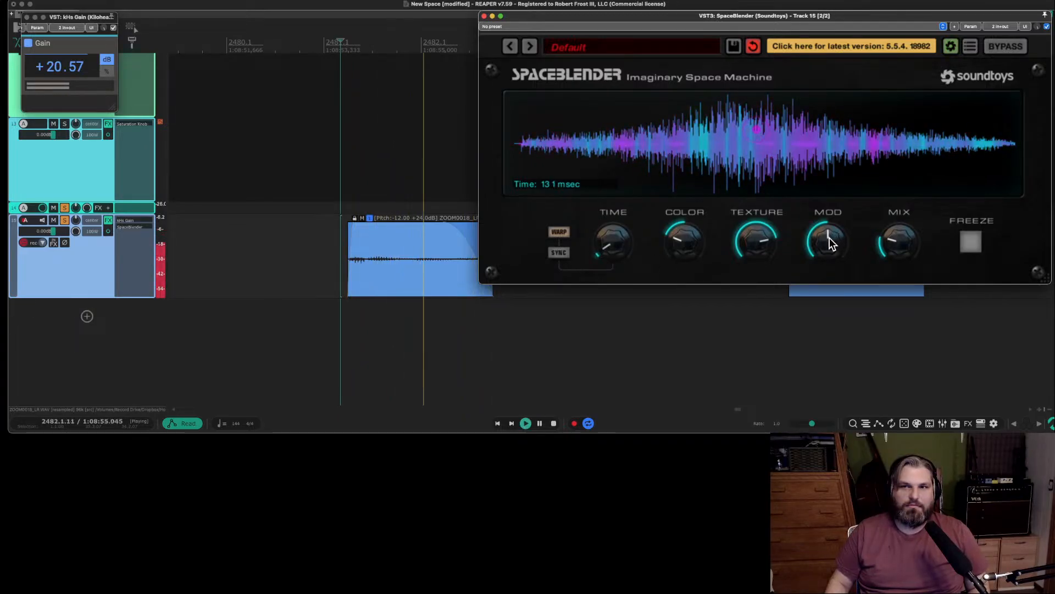
{"action": "key", "text": "space"}
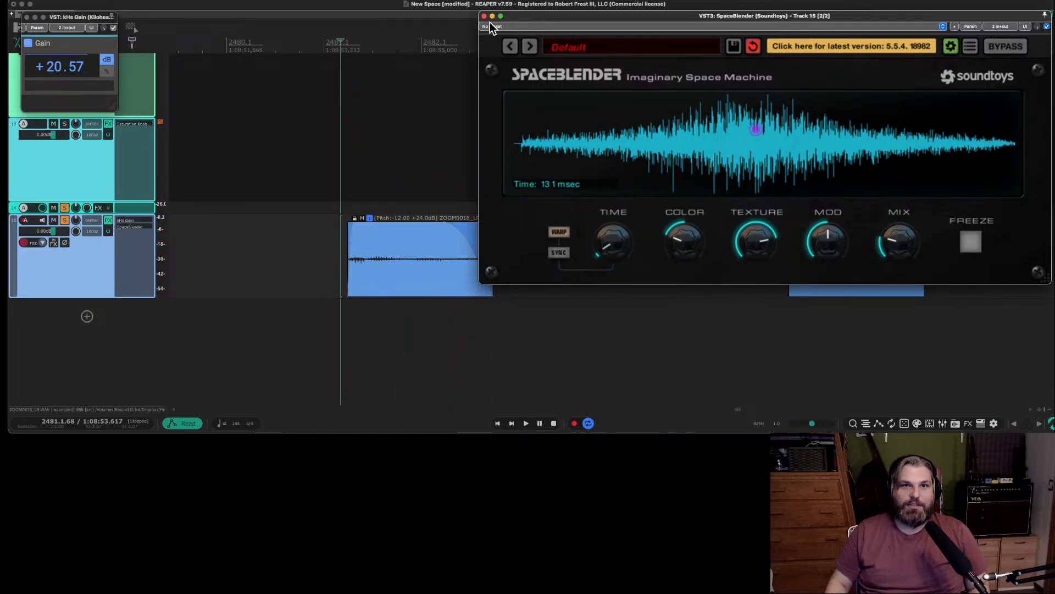
{"action": "left_click", "coordinate": [485, 16]}
{"action": "key", "text": "space"}
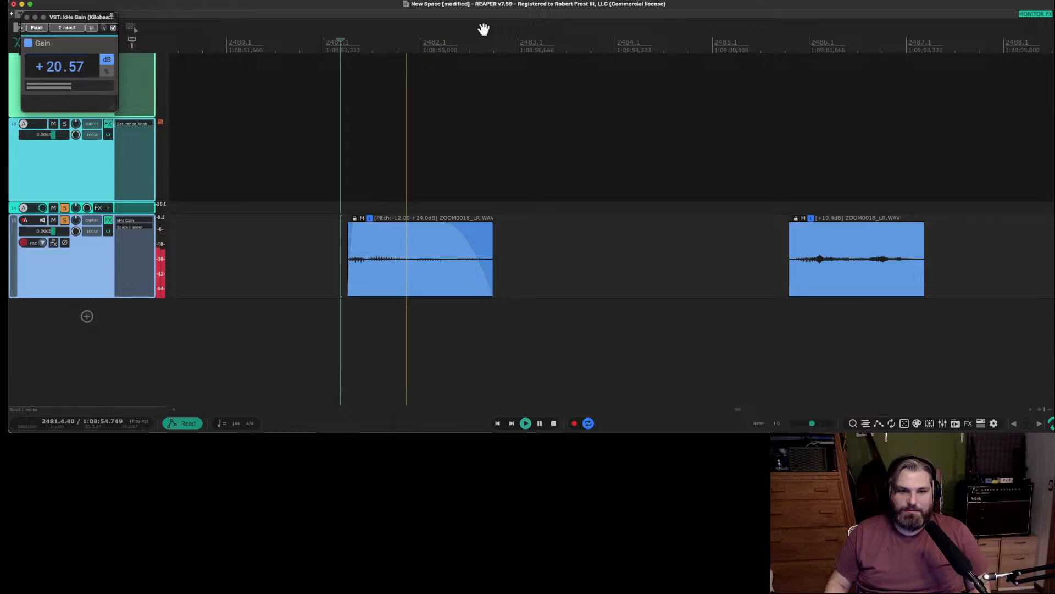
{"action": "key", "text": "space"}
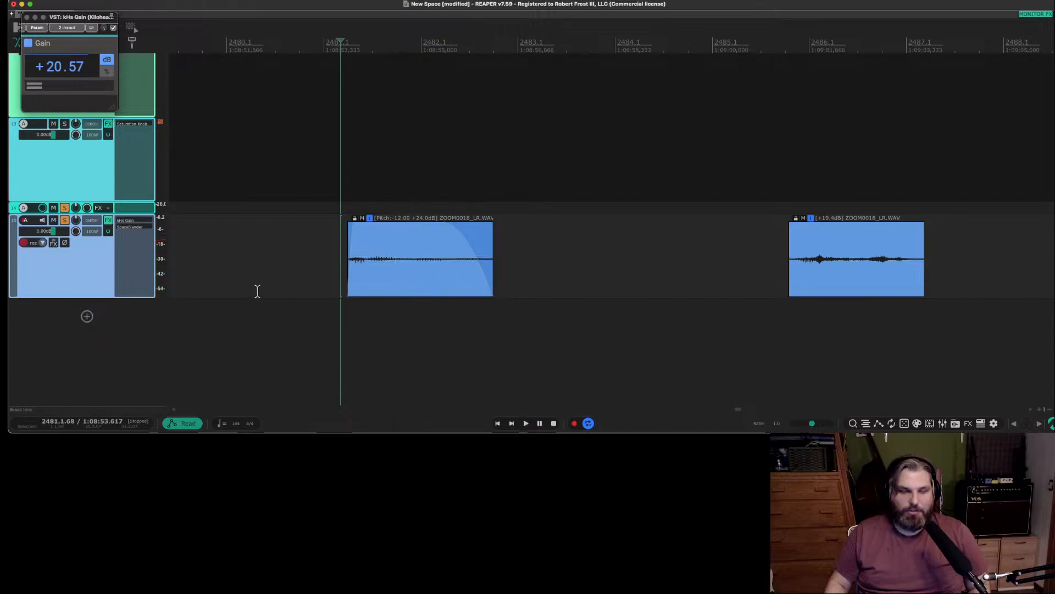
{"action": "left_click", "coordinate": [140, 231]}
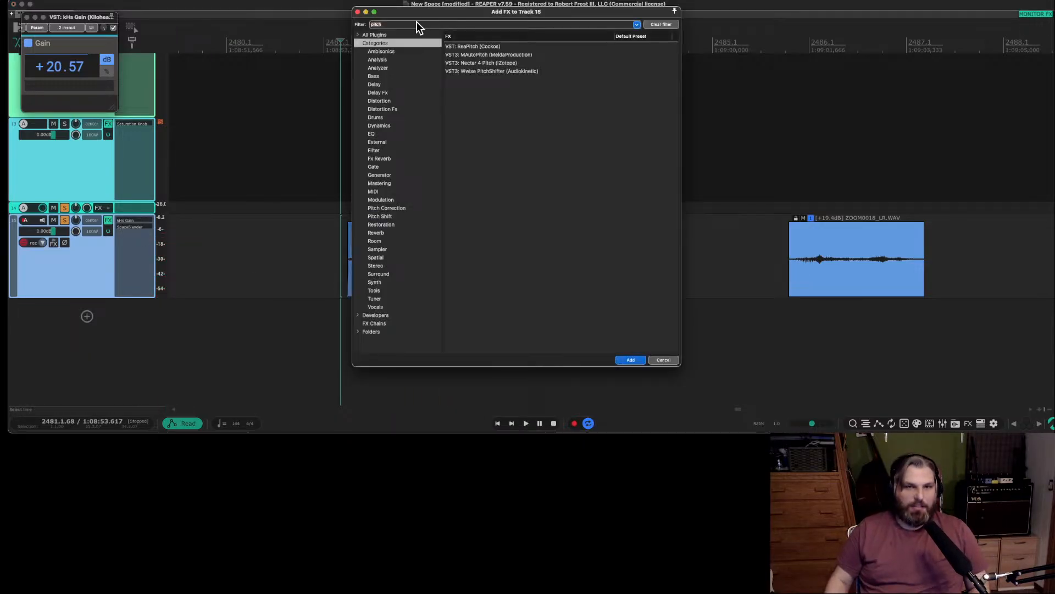
{"action": "type", "text": "pro"}
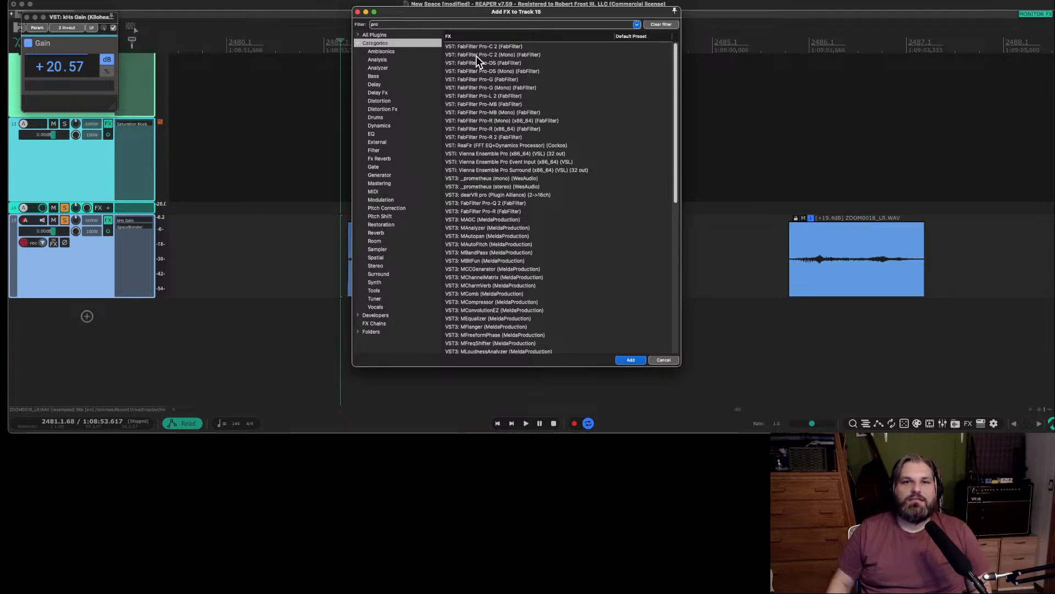
{"action": "left_click", "coordinate": [663, 360]}
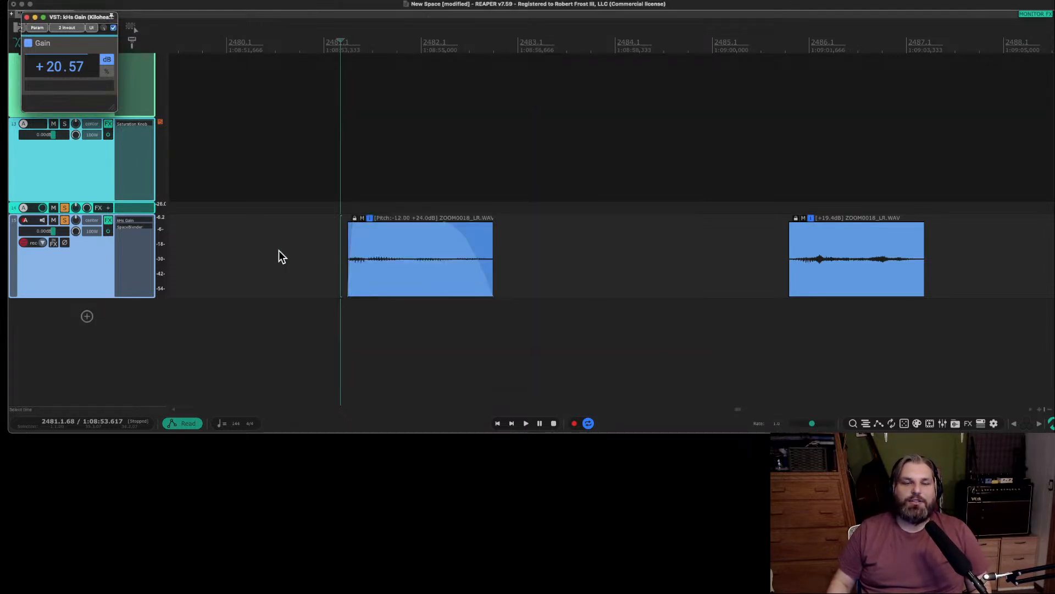
Audition the -12.00 pitched item on track 15 and the +19.4 dB item that follows it.
{"action": "left_click", "coordinate": [342, 249]}
{"action": "key", "text": "space"}
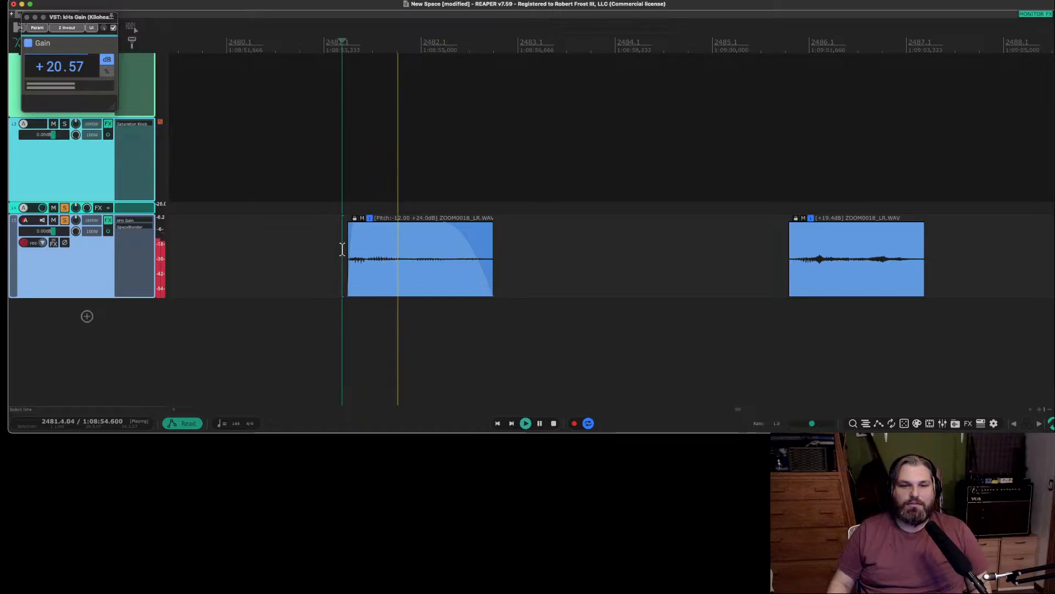
{"action": "key", "text": "space"}
{"action": "scroll", "coordinate": [564, 248], "scroll_direction": "down", "scroll_amount": 1}
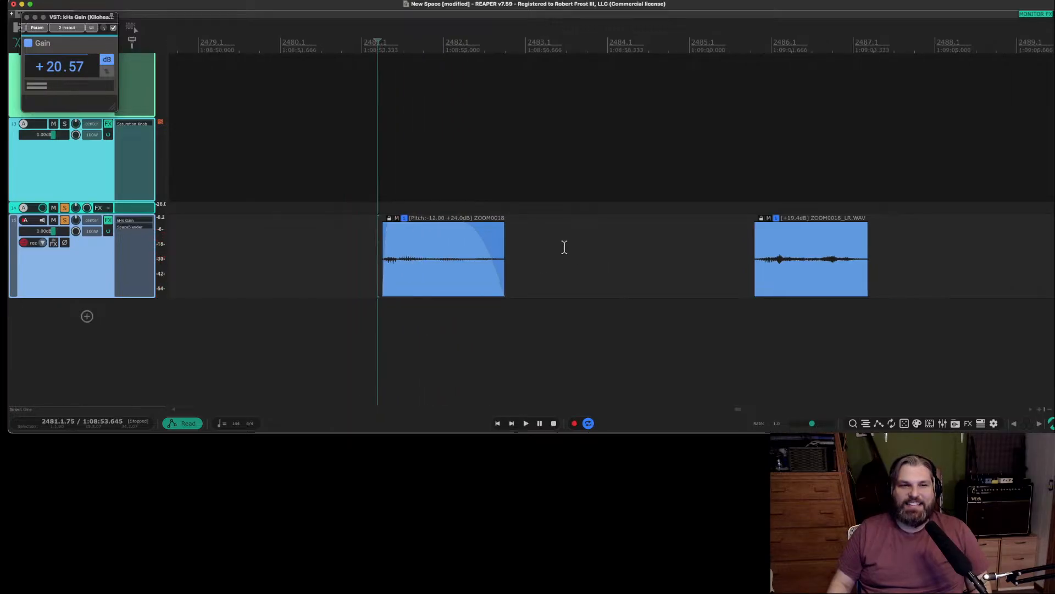
{"action": "left_click", "coordinate": [751, 244]}
{"action": "key", "text": "space"}
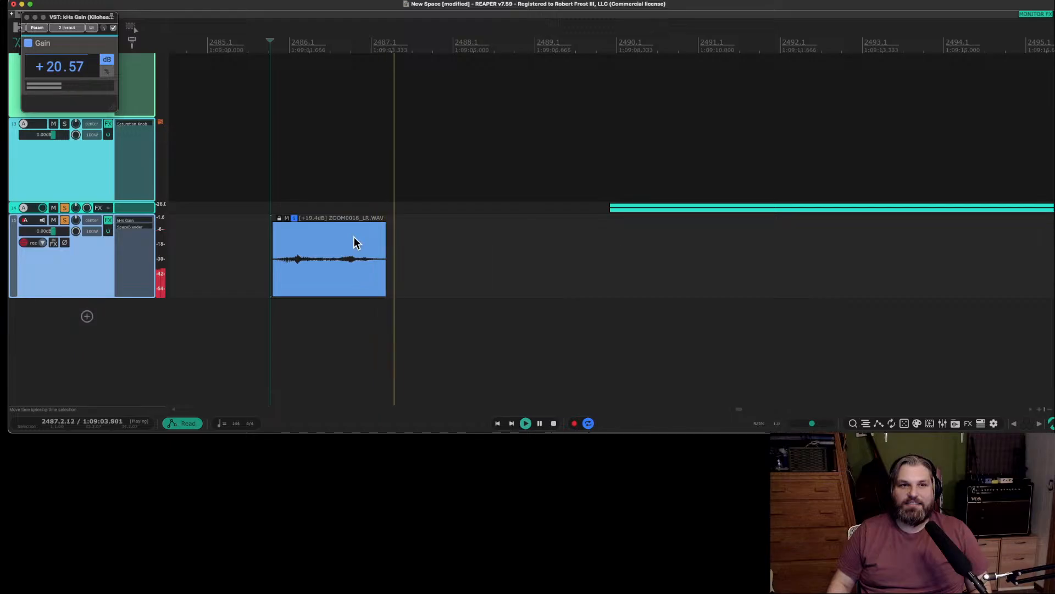
{"action": "key", "text": "space"}
Trim the end of track 15's +19.4 dB item to just after its first swell, fade it out, and audition it.
{"action": "left_click_drag", "start_coordinate": [383, 245], "coordinate": [292, 228]}
{"action": "key", "text": "space"}
{"action": "scroll", "coordinate": [321, 246], "scroll_direction": "up", "scroll_amount": 2}
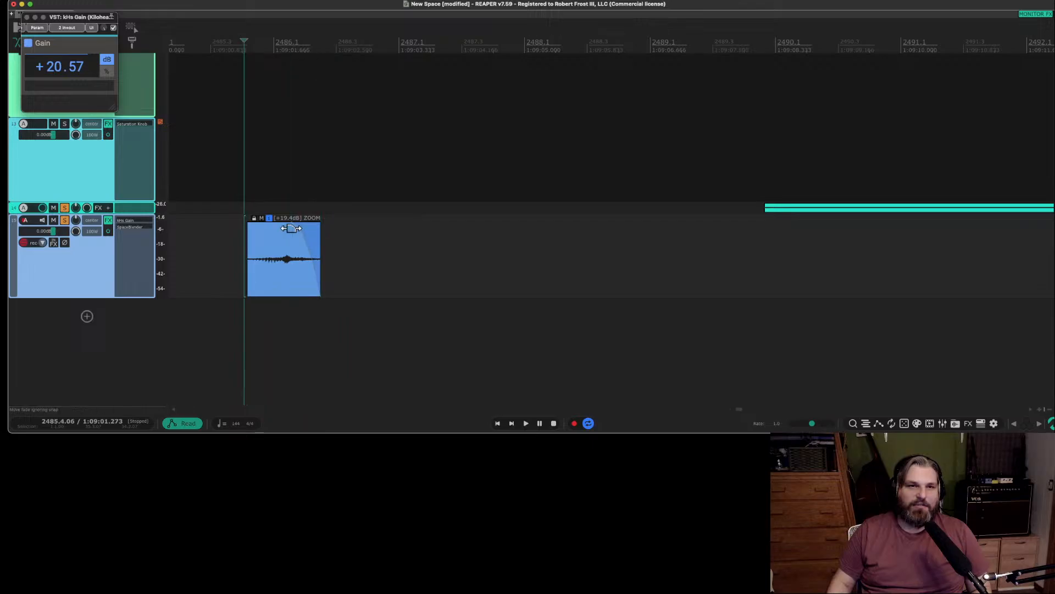
{"action": "scroll", "coordinate": [322, 236], "scroll_direction": "right", "scroll_amount": 8}
{"action": "scroll", "coordinate": [322, 236], "scroll_direction": "left", "scroll_amount": 12}
{"action": "key", "text": "space"}
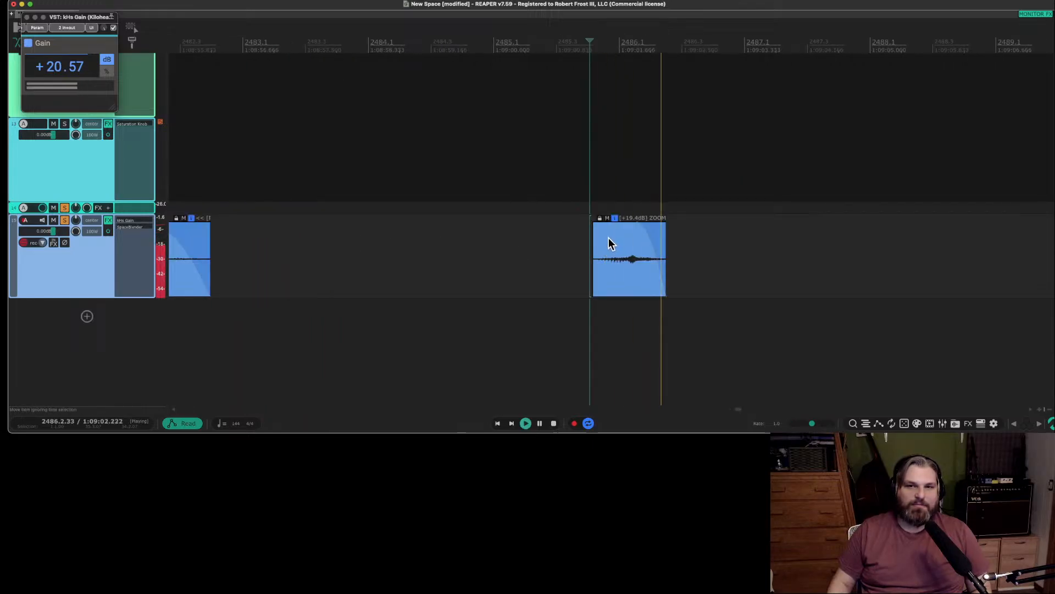
{"action": "key", "text": "space"}
Add a long fade-in to the shortened track 15 item, pitch it down to -4.18 semitones, and play it.
{"action": "left_click_drag", "start_coordinate": [593, 225], "coordinate": [624, 266]}
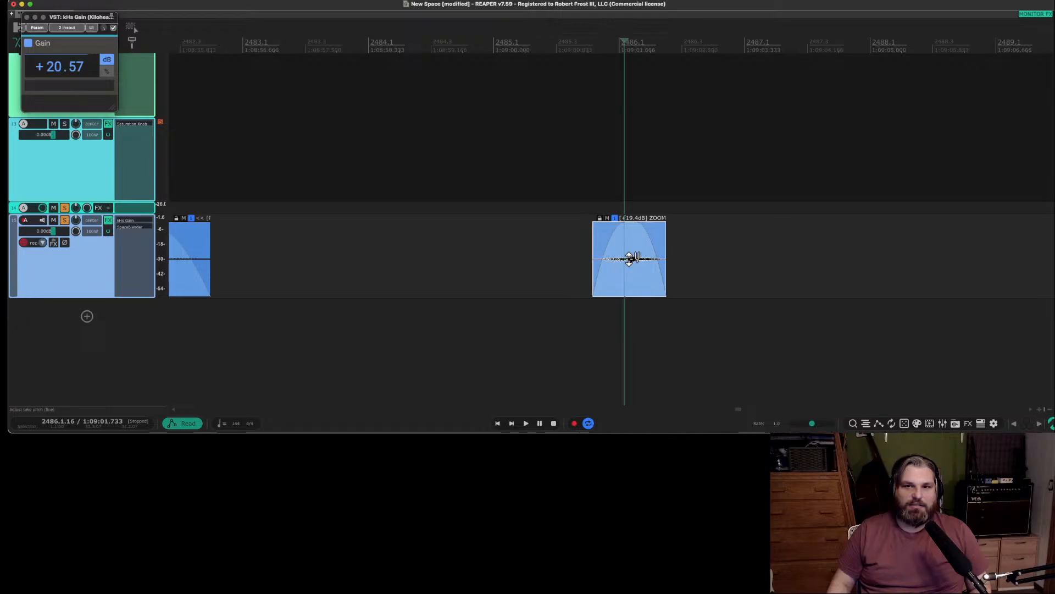
{"action": "left_click", "coordinate": [574, 267]}
{"action": "key", "text": "space"}
{"action": "key", "text": "space"}
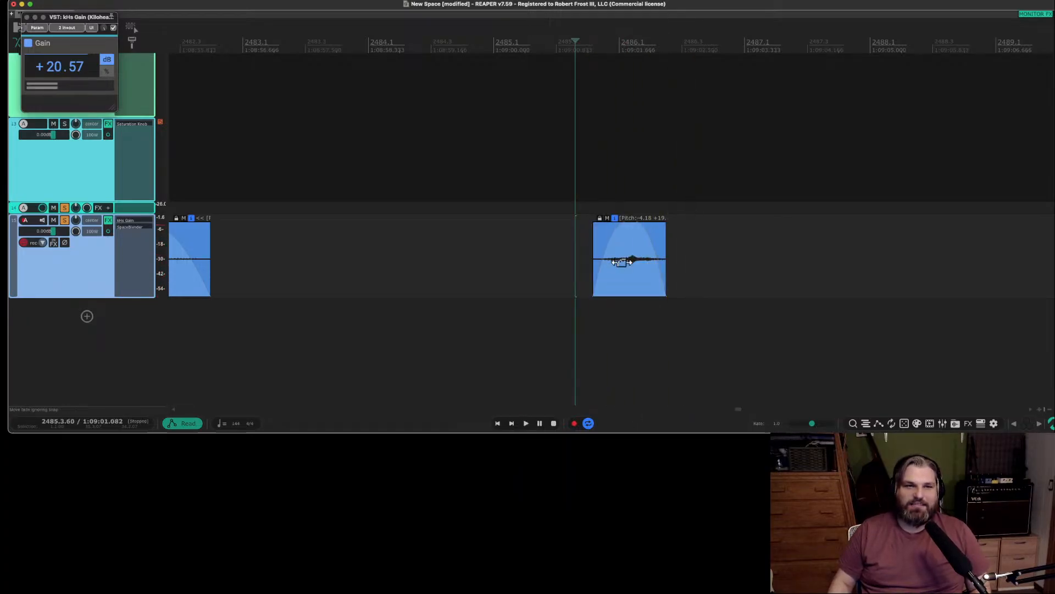
{"action": "key", "text": "space"}
{"action": "key", "text": "space"}
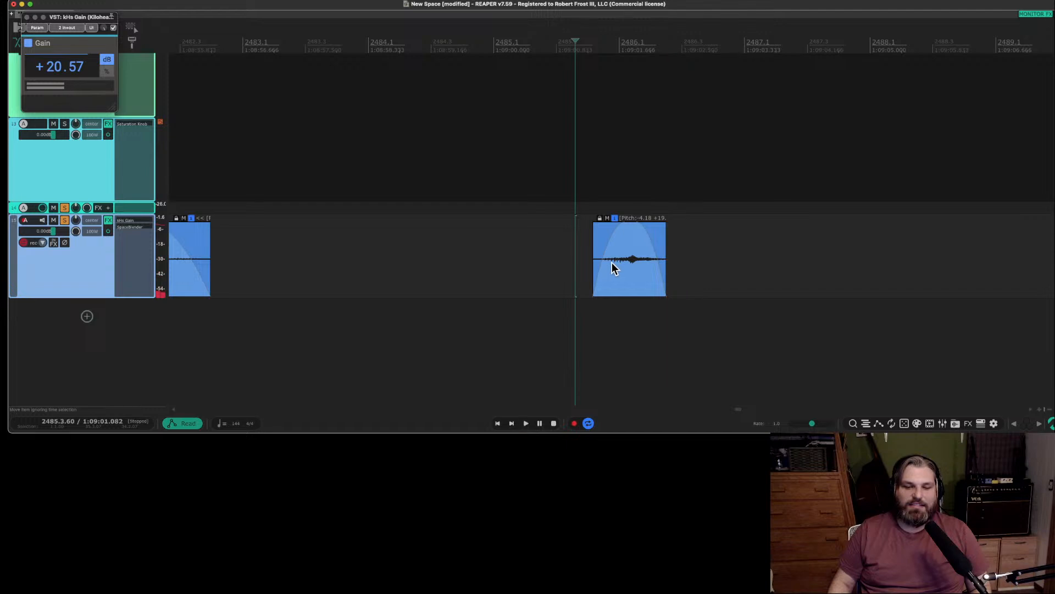
{"action": "left_click", "coordinate": [636, 263]}
{"action": "left_click_drag", "start_coordinate": [625, 273], "coordinate": [524, 280]}
{"action": "key", "text": "super+z"}
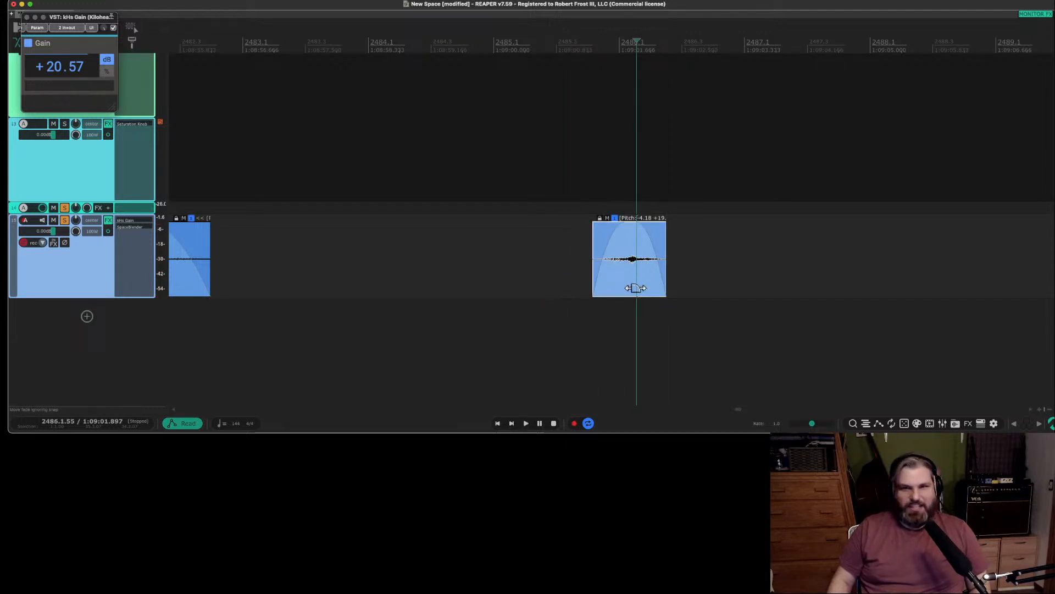
Move the -4.18 pitched item earlier to about measure 2483, near the first track 15 item, and play both.
{"action": "left_click", "coordinate": [736, 245]}
{"action": "left_click", "coordinate": [623, 283]}
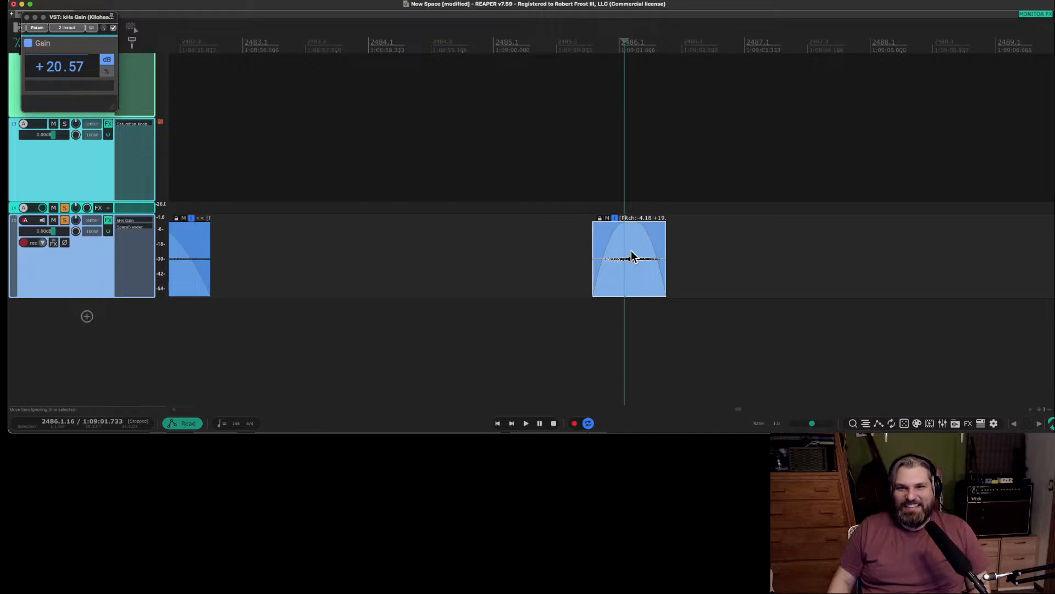
{"action": "left_click_drag", "start_coordinate": [632, 256], "coordinate": [355, 265]}
{"action": "scroll", "coordinate": [351, 265], "scroll_direction": "down", "scroll_amount": 4}
{"action": "scroll", "coordinate": [358, 270], "scroll_direction": "left", "scroll_amount": 3}
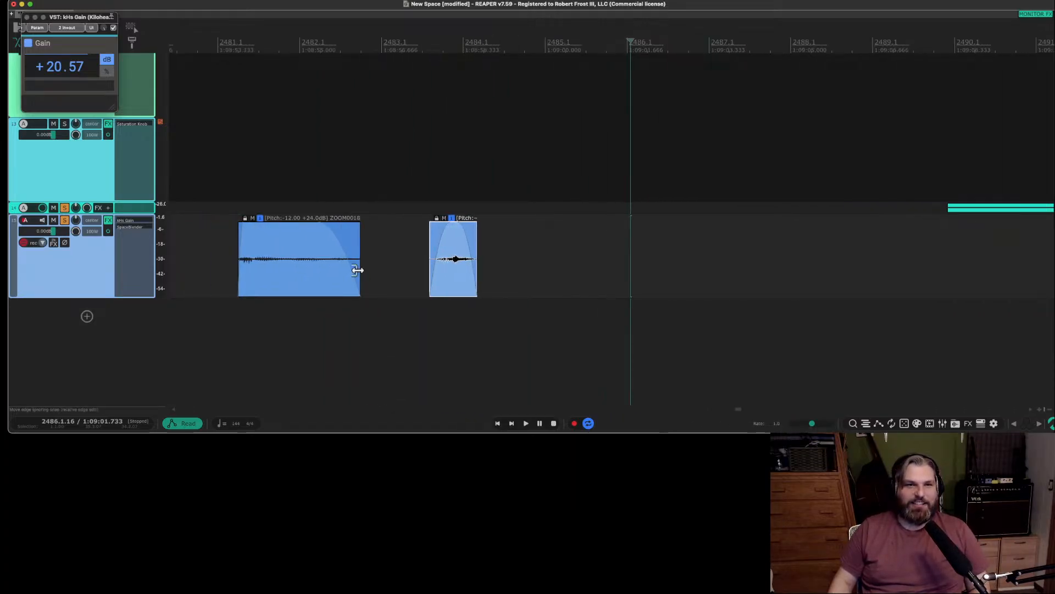
{"action": "left_click", "coordinate": [203, 258]}
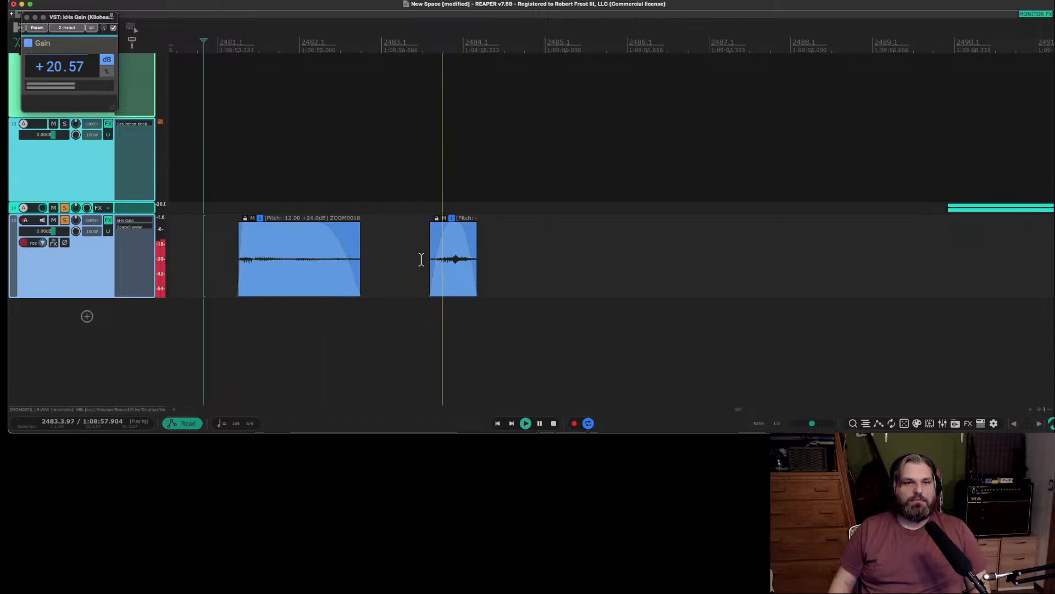
Extend the end of the -4.18 pitched item slightly, lengthen its fade-out, fine-trim its end, and audition it.
{"action": "left_click_drag", "start_coordinate": [470, 266], "coordinate": [475, 267]}
{"action": "left_click", "coordinate": [418, 207]}
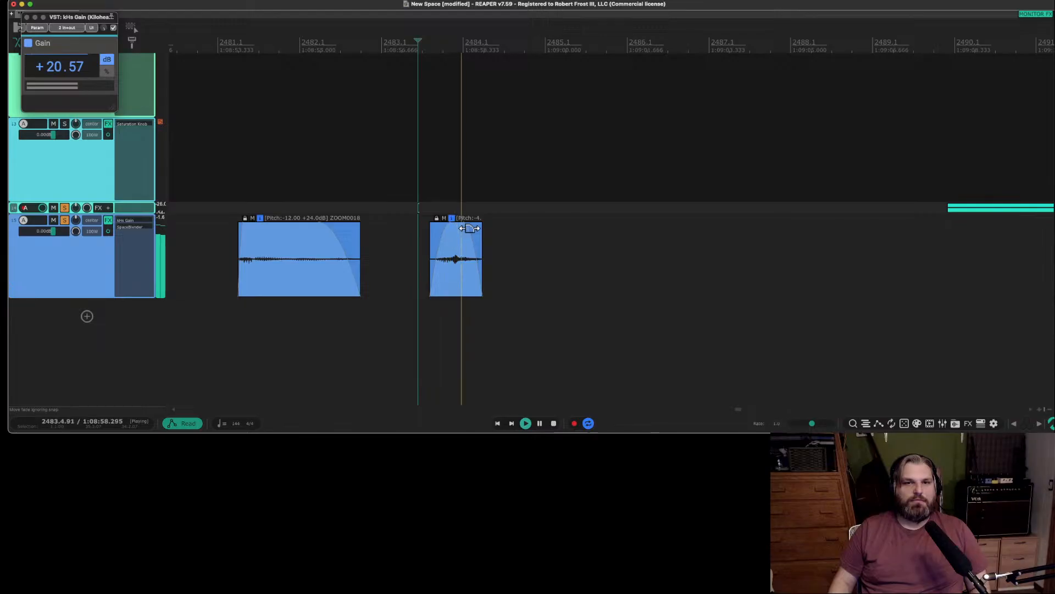
{"action": "left_click_drag", "start_coordinate": [469, 228], "coordinate": [457, 229]}
{"action": "key", "text": "space"}
{"action": "left_click_drag", "start_coordinate": [483, 268], "coordinate": [480, 270]}
{"action": "scroll", "coordinate": [464, 265], "scroll_direction": "up", "scroll_amount": 5}
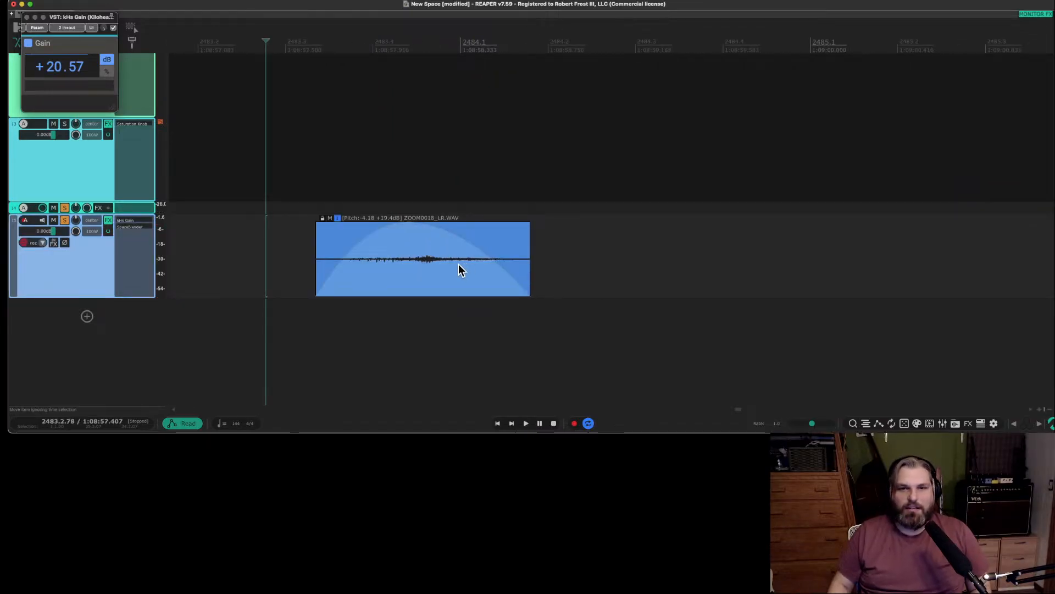
{"action": "left_click", "coordinate": [398, 262]}
{"action": "key", "text": "space"}
{"action": "key", "text": "space"}
Increase the height of track 14 and audition the quiet opening of its ZOOM0018 recording.
{"action": "scroll", "coordinate": [398, 268], "scroll_direction": "down", "scroll_amount": 12}
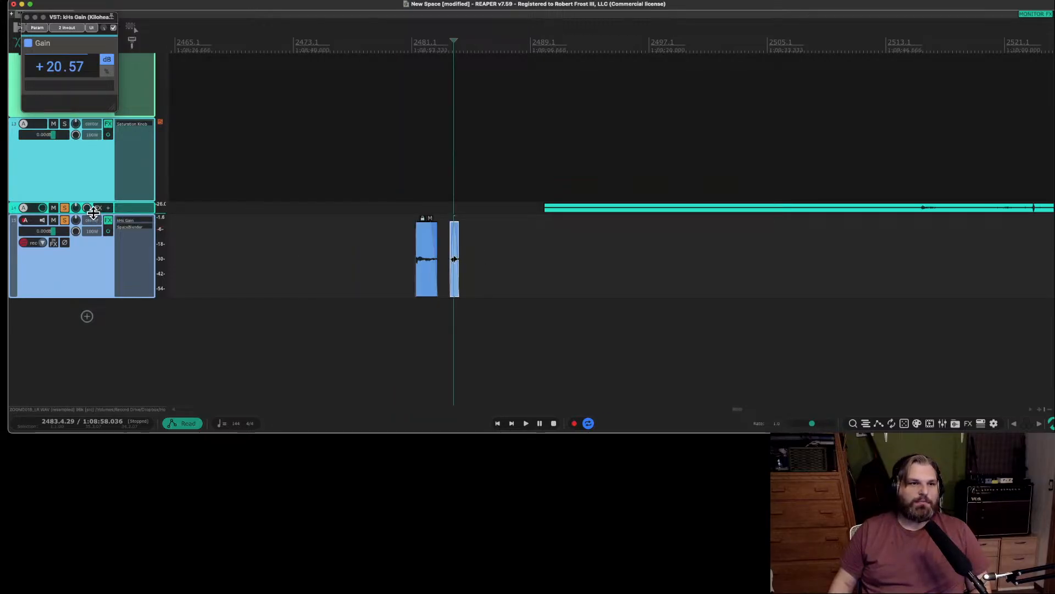
{"action": "left_click_drag", "start_coordinate": [93, 212], "coordinate": [94, 325]}
{"action": "left_click", "coordinate": [703, 279]}
{"action": "key", "text": "space"}
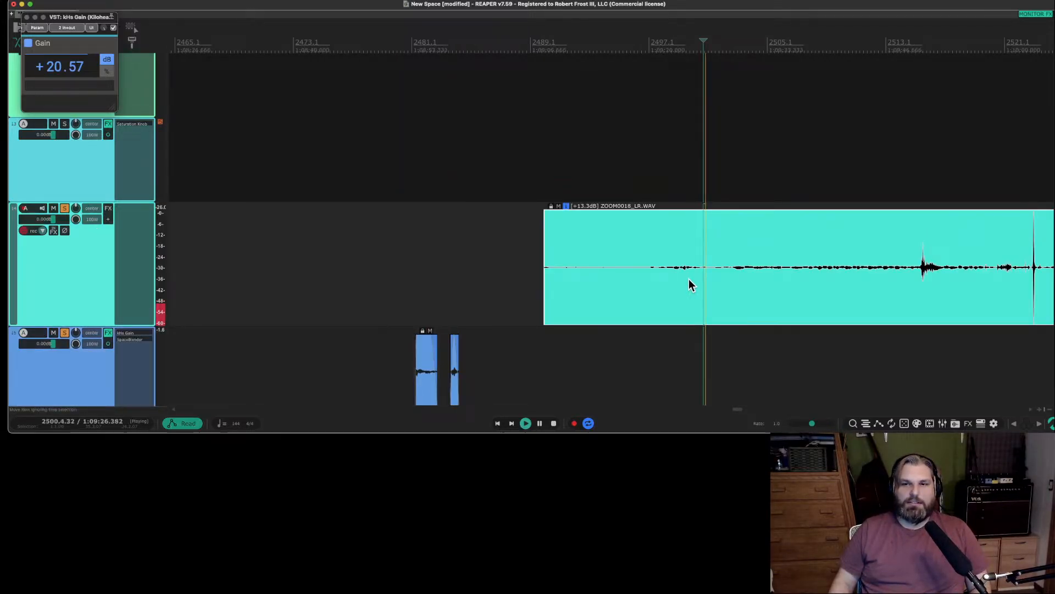
{"action": "scroll", "coordinate": [687, 279], "scroll_direction": "right", "scroll_amount": 8}
{"action": "key", "text": "space"}
{"action": "scroll", "coordinate": [330, 272], "scroll_direction": "left", "scroll_amount": 3}
{"action": "left_click", "coordinate": [374, 272]}
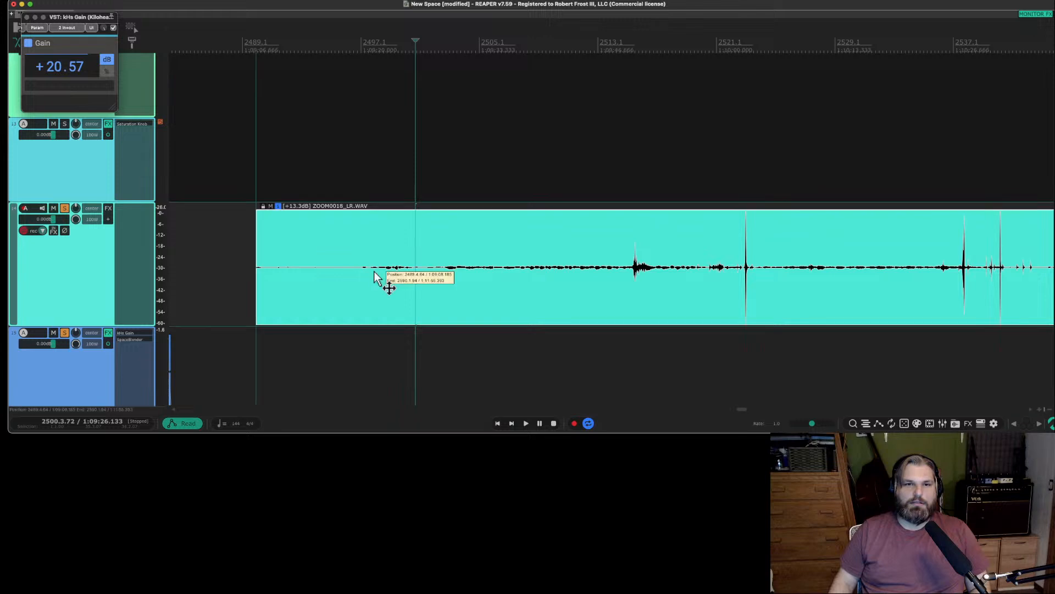
{"action": "key", "text": "space"}
{"action": "key", "text": "space"}
Split the track 14 recording at about measure 2497 and just before the loud hit at about measure 2515.
{"action": "left_click", "coordinate": [361, 273]}
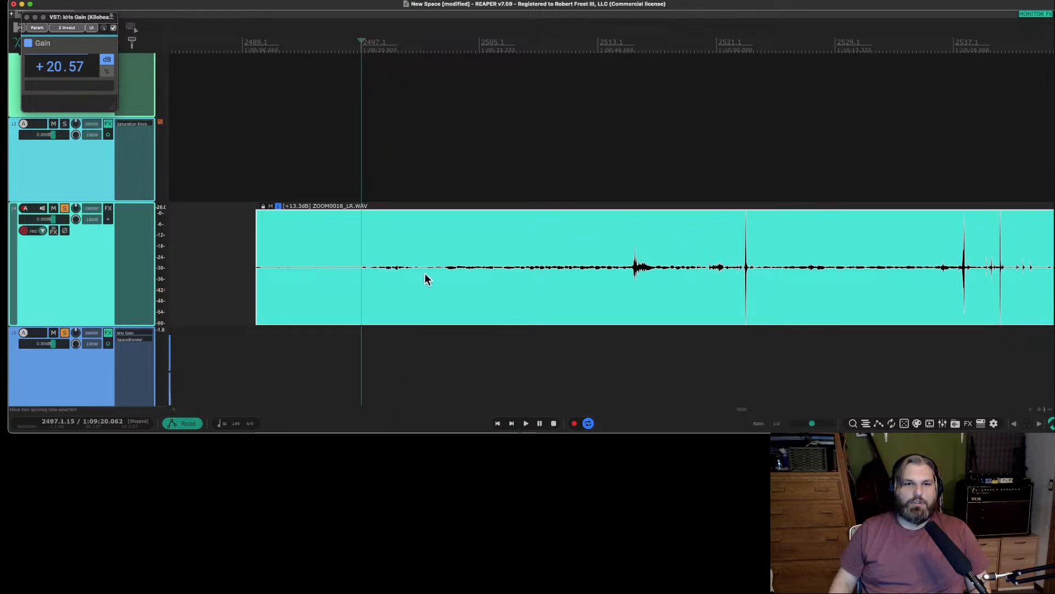
{"action": "key", "text": "s"}
{"action": "left_click", "coordinate": [633, 270]}
{"action": "key", "text": "s"}
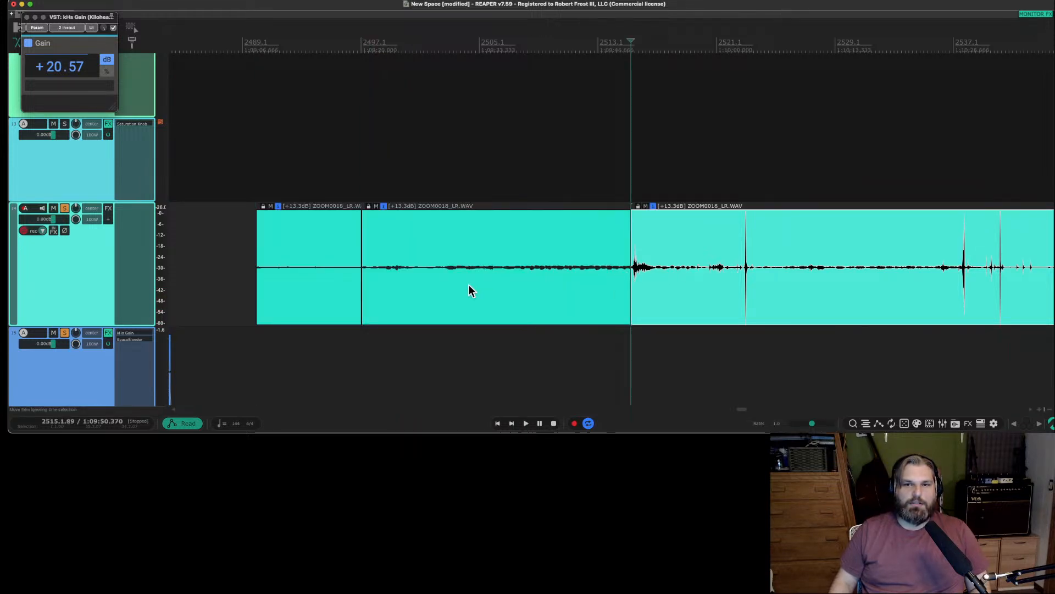
Move the section between the two splits onto track 15, starting just before measure 2489, and delete the leading section on track 14.
{"action": "left_click_drag", "start_coordinate": [469, 287], "coordinate": [293, 351]}
{"action": "left_click", "coordinate": [338, 263]}
{"action": "key", "text": "Delete"}
Play the long section on track 15 and raise its item volume to +22.0 dB.
{"action": "left_click", "coordinate": [237, 320]}
{"action": "key", "text": "space"}
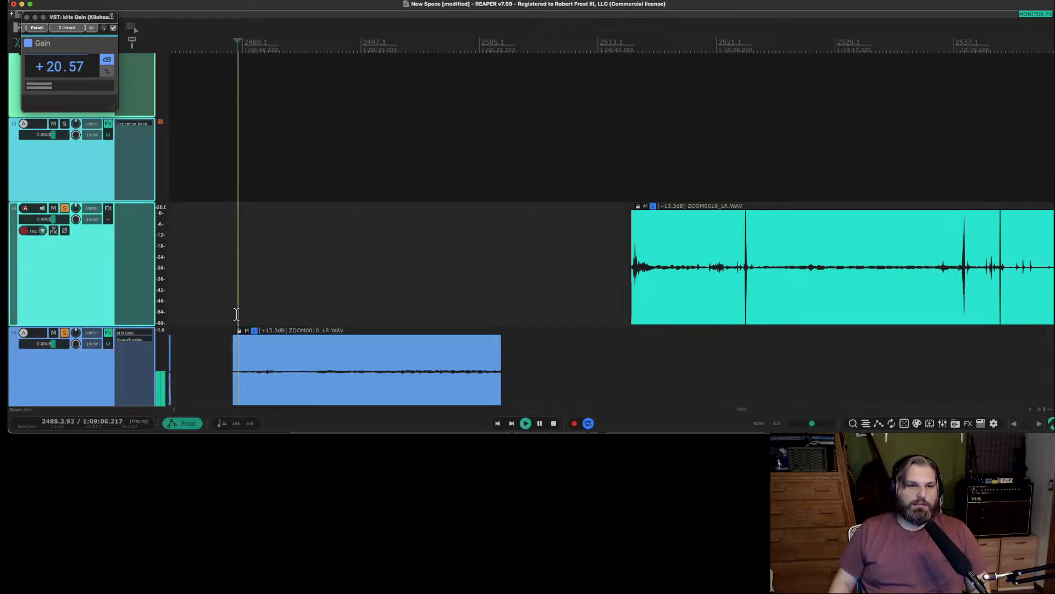
{"action": "left_click", "coordinate": [84, 340]}
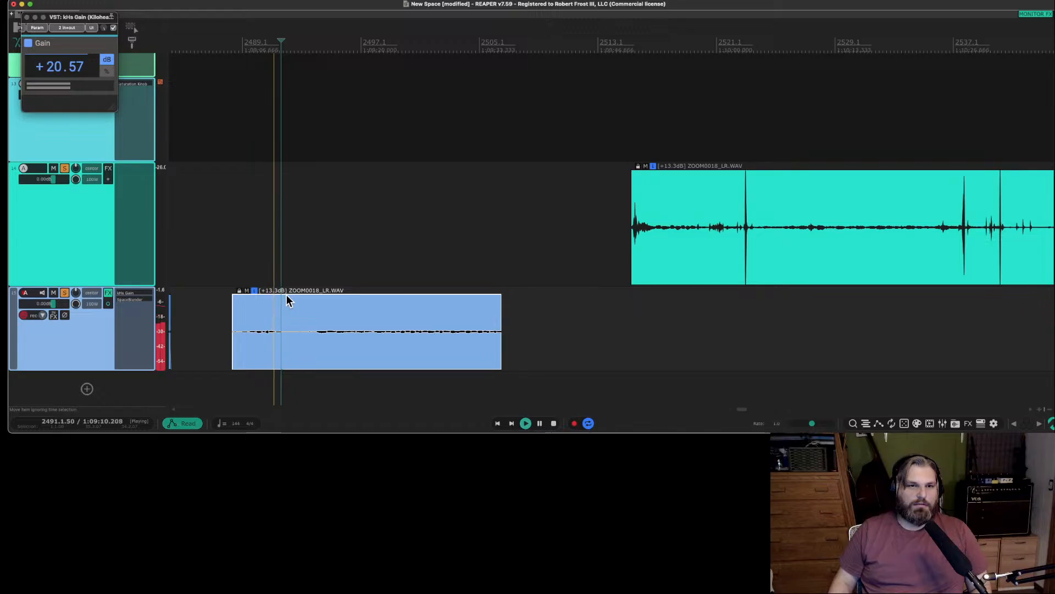
{"action": "left_click_drag", "start_coordinate": [287, 294], "coordinate": [308, 38]}
{"action": "scroll", "coordinate": [361, 335], "scroll_direction": "right", "scroll_amount": 2}
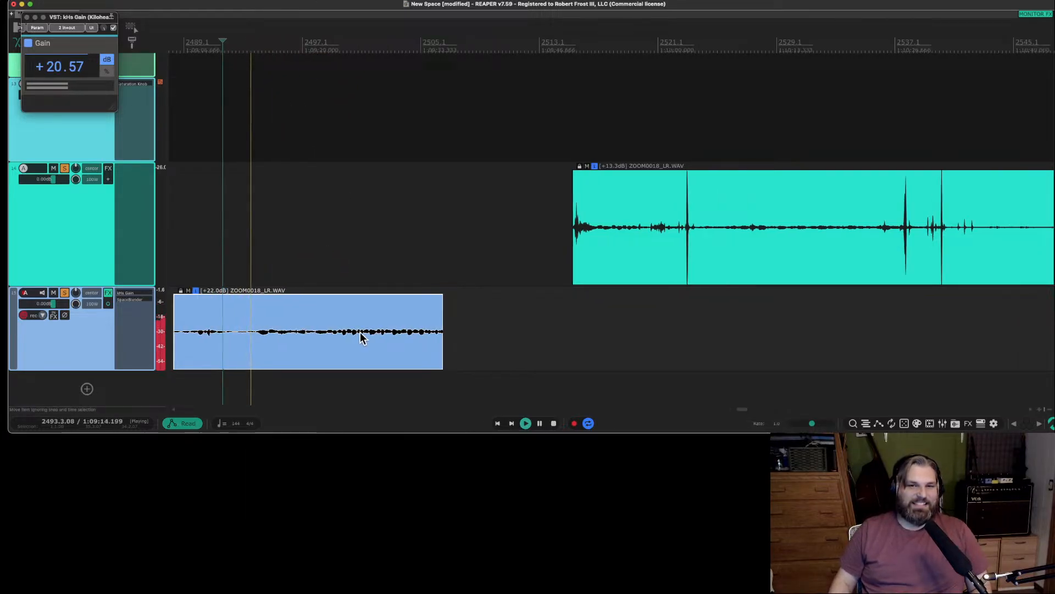
{"action": "scroll", "coordinate": [396, 338], "scroll_direction": "left", "scroll_amount": 5}
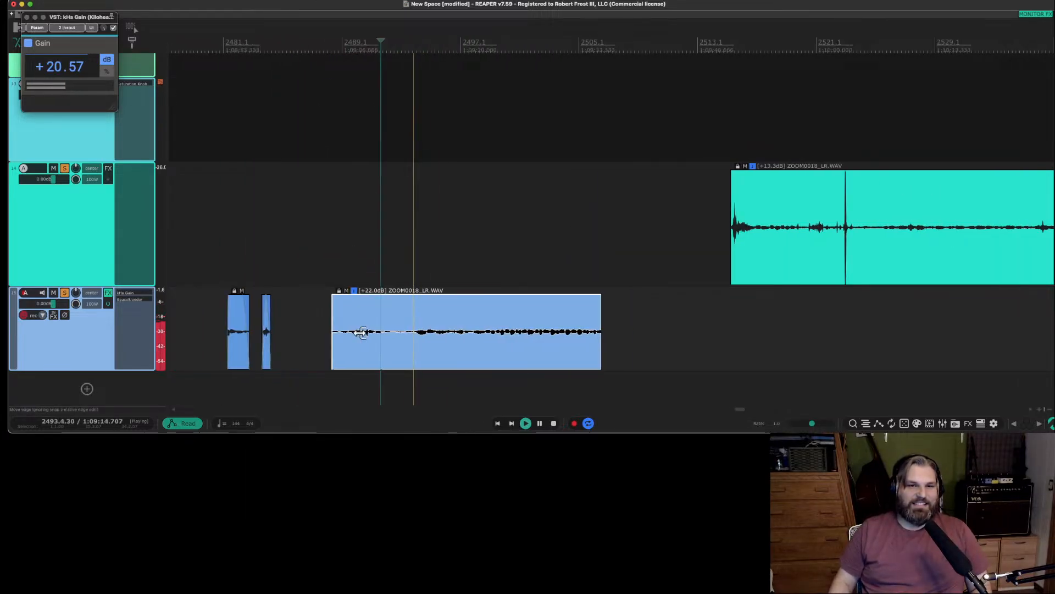
{"action": "key", "text": "space"}
Cut out the part of track 15's +22.0 dB item between about measures 2492 and 2494, and overlap the remaining pieces in a short crossfade.
{"action": "left_click", "coordinate": [428, 335]}
{"action": "key", "text": "s"}
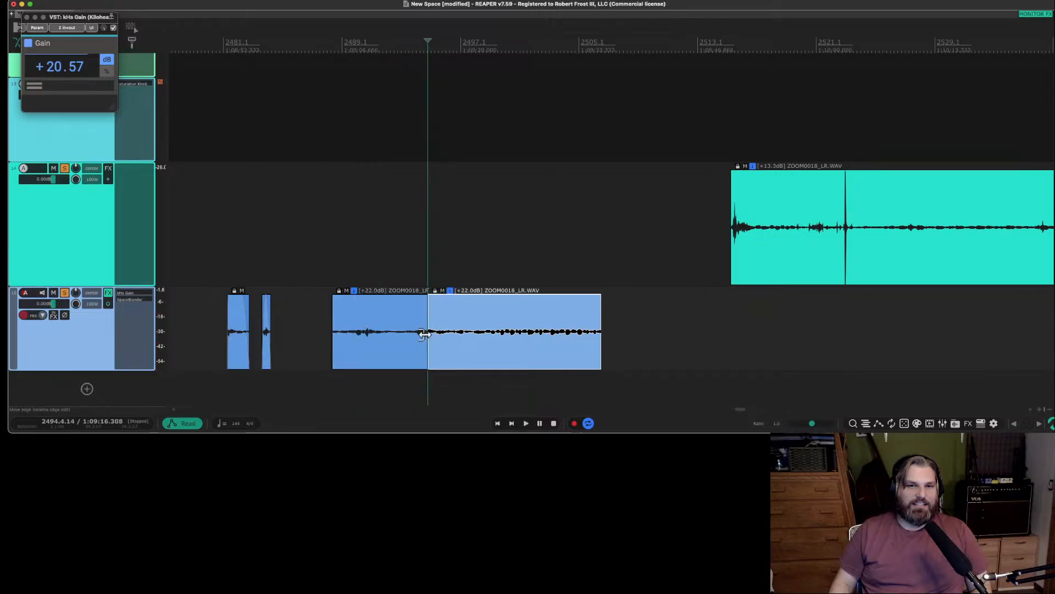
{"action": "left_click", "coordinate": [391, 337]}
{"action": "key", "text": "s"}
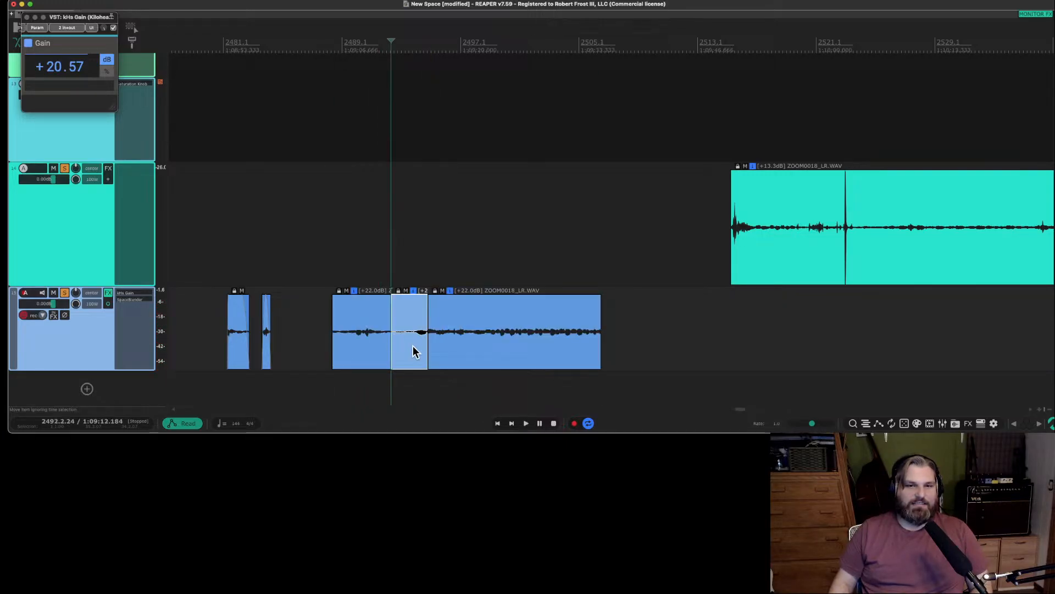
{"action": "key", "text": "Delete"}
{"action": "left_click_drag", "start_coordinate": [460, 360], "coordinate": [405, 355]}
Play the joined +22.0 dB pieces from just before their start and add a short fade-in to the first one.
{"action": "left_click", "coordinate": [323, 341]}
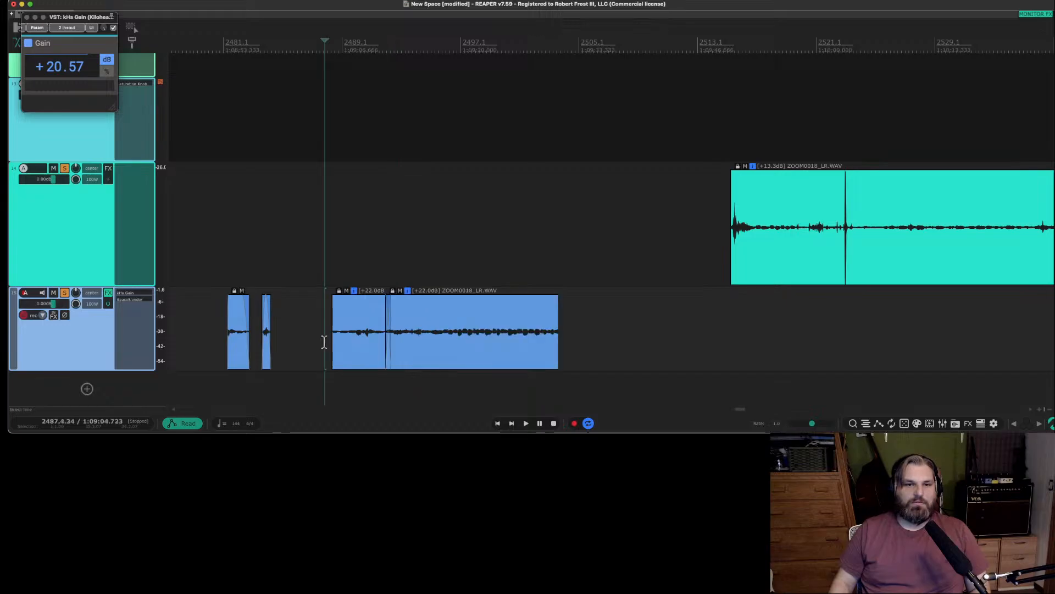
{"action": "key", "text": "space"}
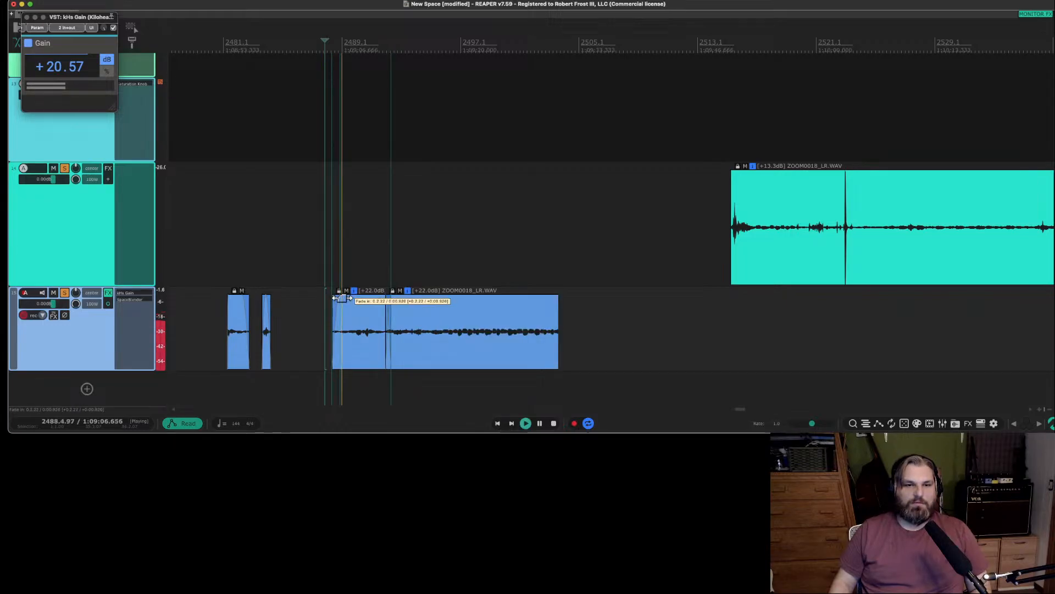
{"action": "scroll", "coordinate": [361, 326], "scroll_direction": "up", "scroll_amount": 3}
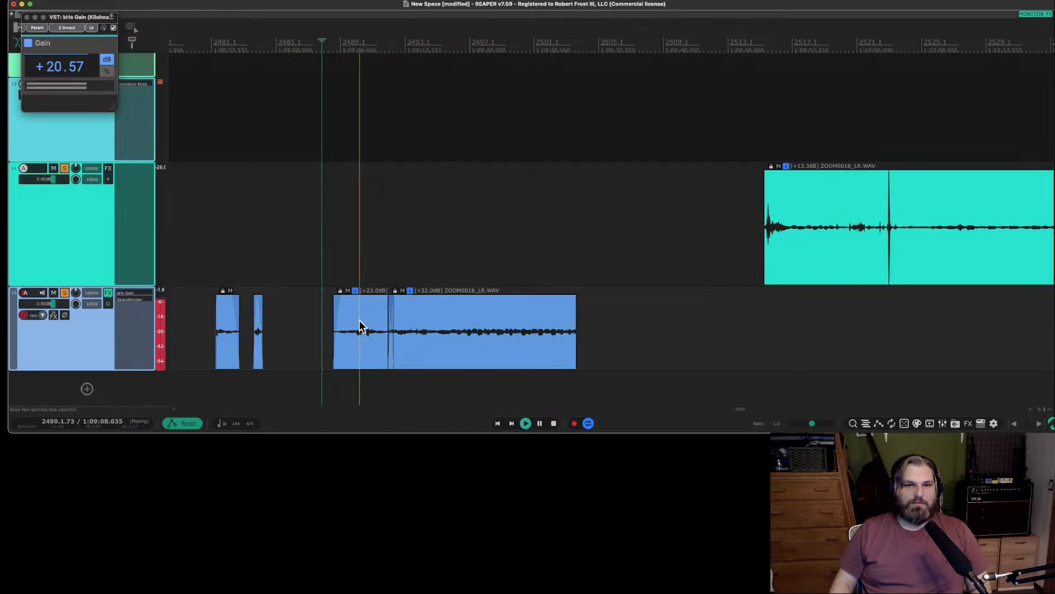
{"action": "key", "text": "space"}
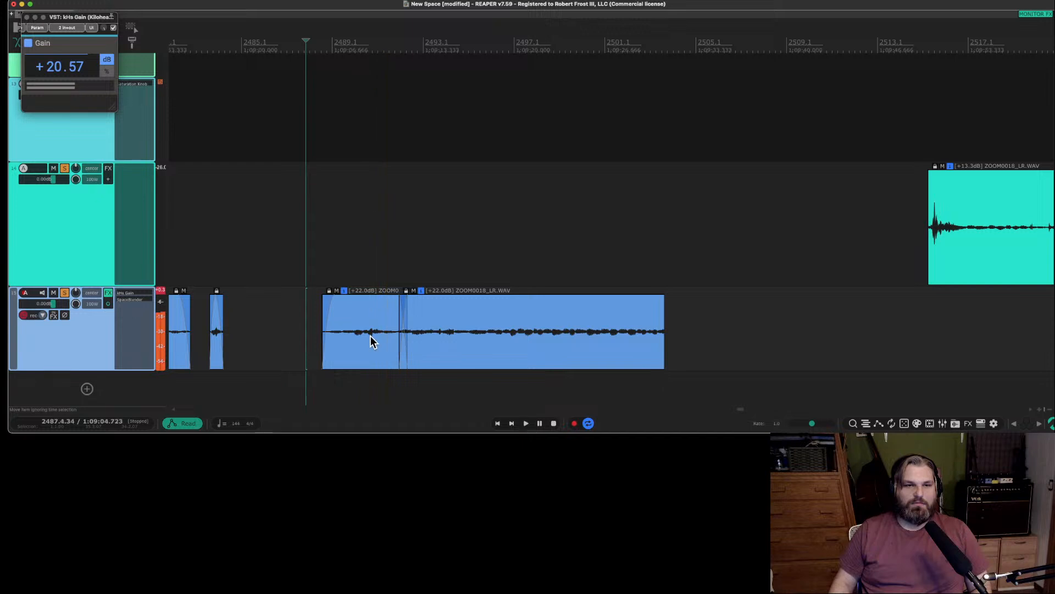
Cut the first +22.0 dB piece off at about measure 2490, slide the following piece back to crossfade with it, and play the result.
{"action": "left_click", "coordinate": [367, 341]}
{"action": "key", "text": "s"}
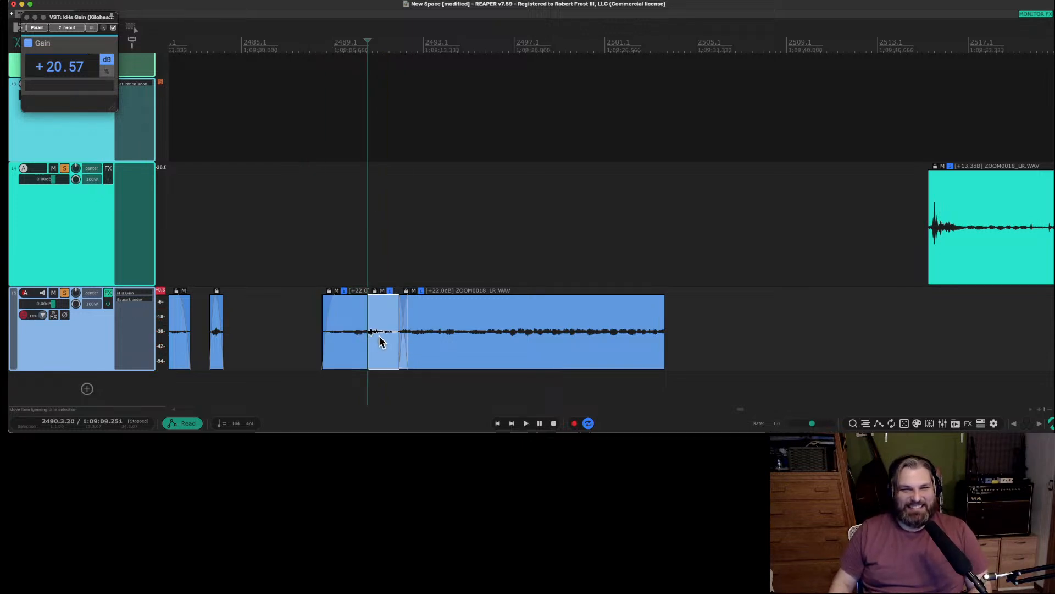
{"action": "key", "text": "Delete"}
{"action": "left_click_drag", "start_coordinate": [442, 351], "coordinate": [385, 348]}
{"action": "left_click", "coordinate": [299, 337]}
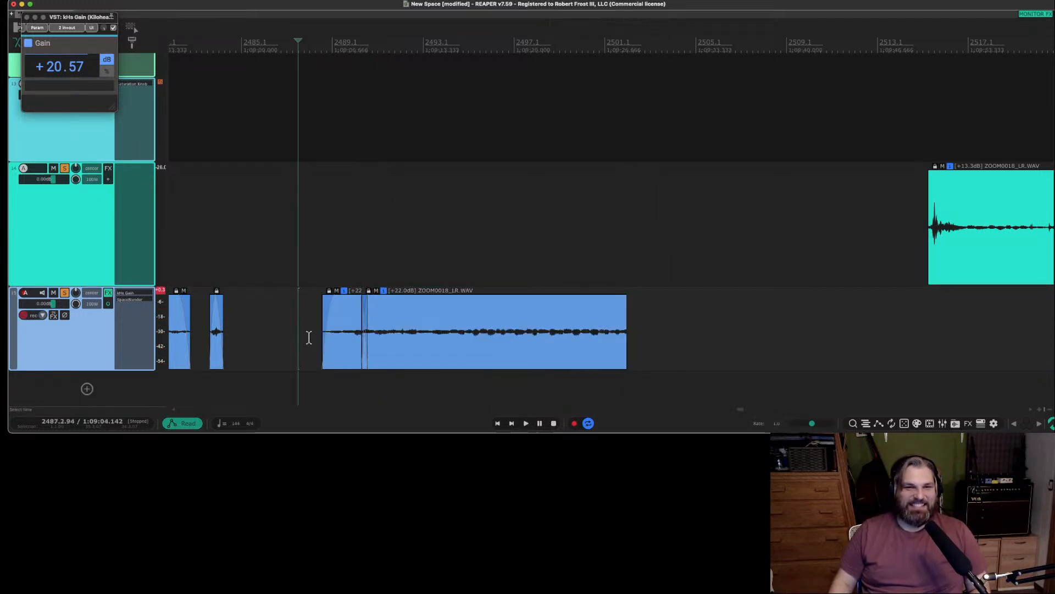
{"action": "left_click", "coordinate": [318, 336]}
{"action": "key", "text": "space"}
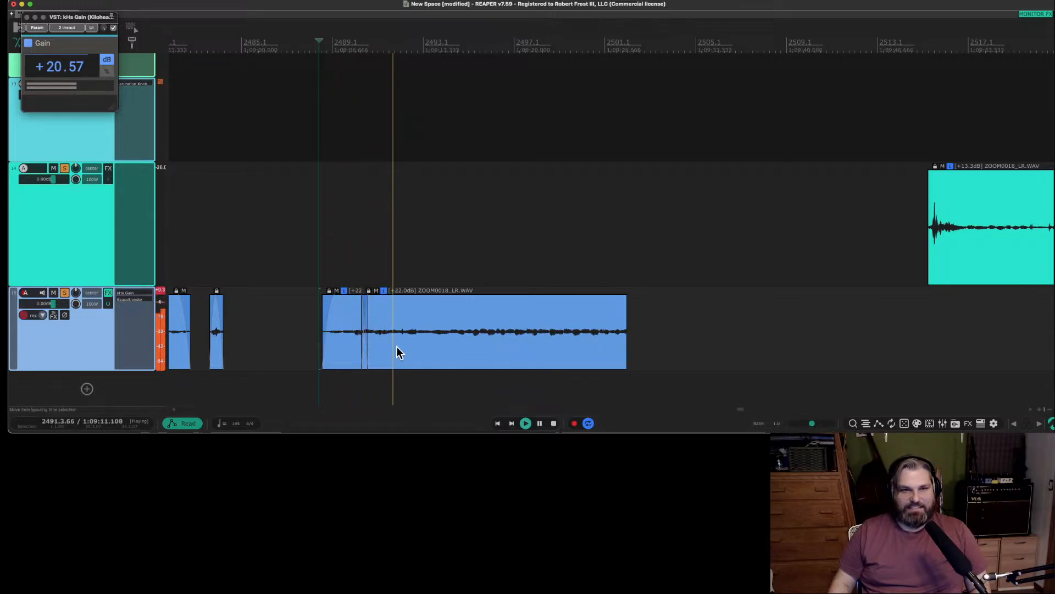
Stop playback, split track 15's later +22.0 dB item at about measure 2493, and delete the portion before the split.
{"action": "key", "text": "space"}
{"action": "left_click", "coordinate": [433, 332]}
{"action": "key", "text": "s"}
{"action": "left_click", "coordinate": [413, 344]}
{"action": "key", "text": "Delete"}
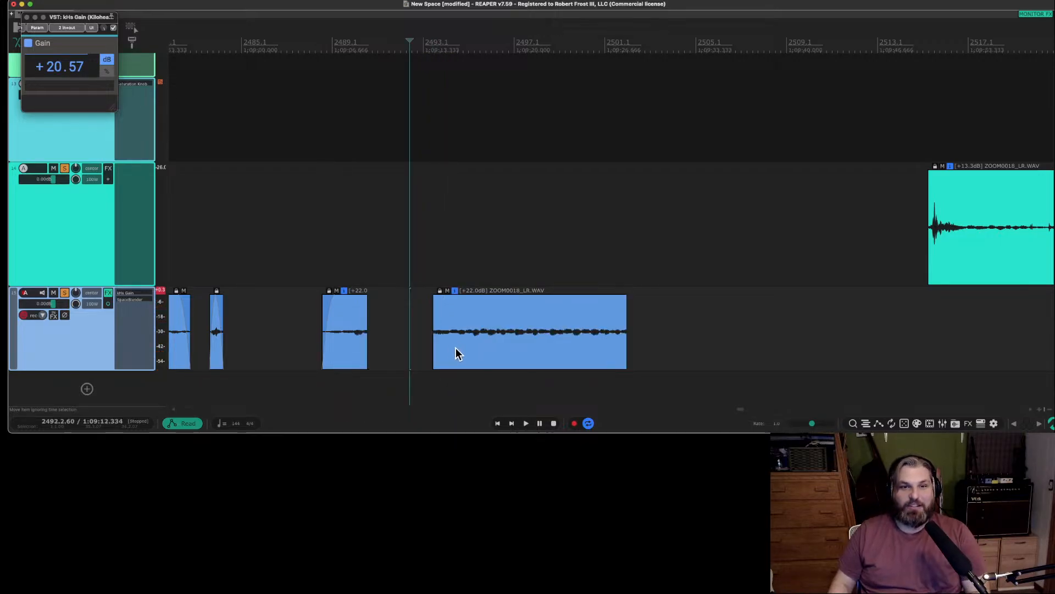
Trim the end of the later +22.0 dB piece back to about measure 2501, playing it from its start and near its end.
{"action": "left_click", "coordinate": [430, 332]}
{"action": "key", "text": "space"}
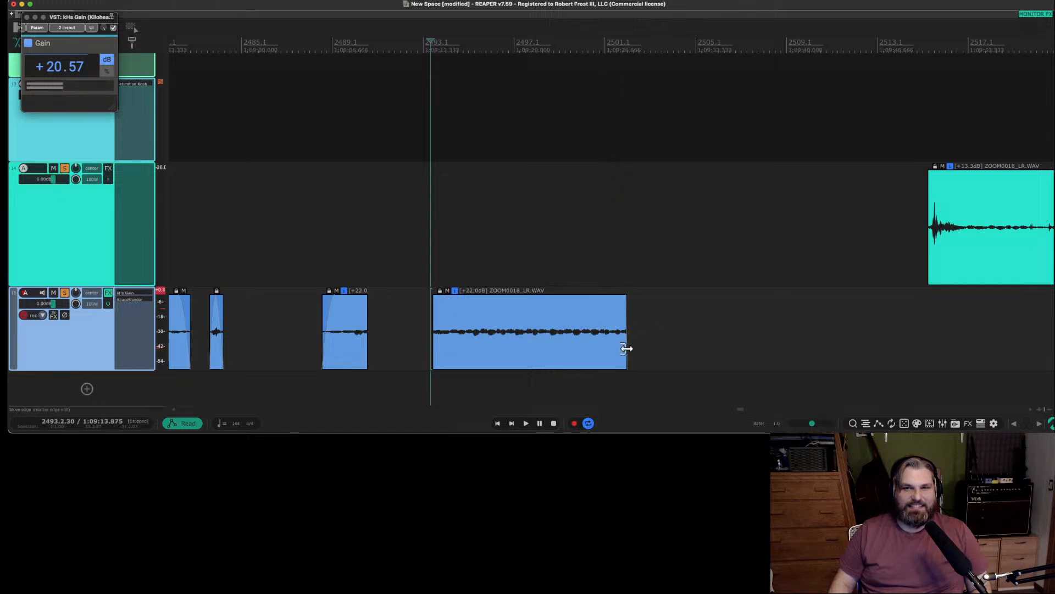
{"action": "left_click_drag", "start_coordinate": [626, 348], "coordinate": [609, 348]}
{"action": "left_click", "coordinate": [592, 326]}
{"action": "key", "text": "space"}
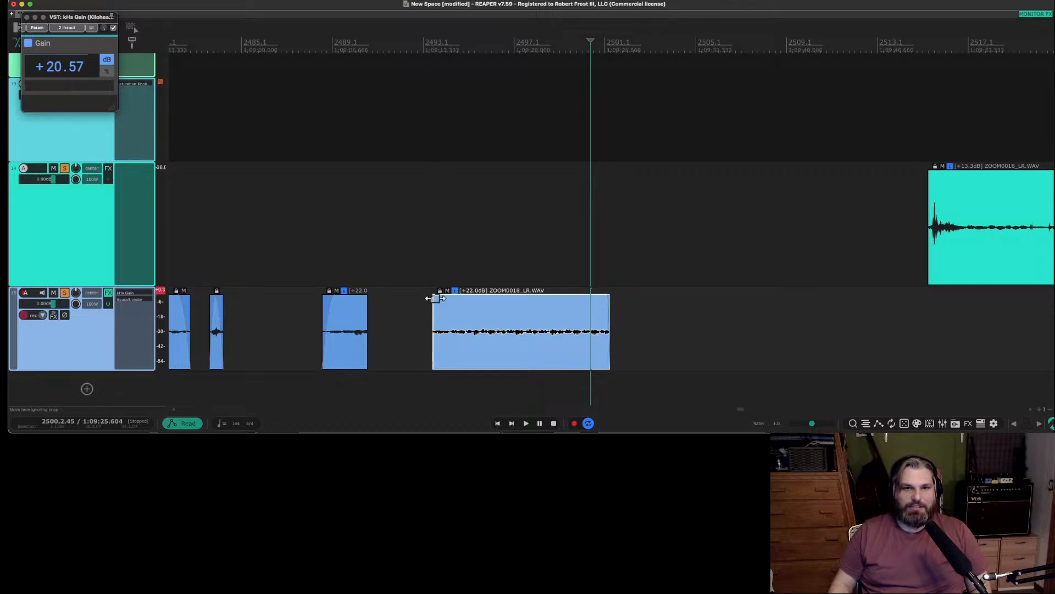
{"action": "left_click_drag", "start_coordinate": [435, 298], "coordinate": [434, 299]}
{"action": "left_click", "coordinate": [483, 332]}
{"action": "scroll", "coordinate": [483, 332], "scroll_direction": "up", "scroll_amount": 5}
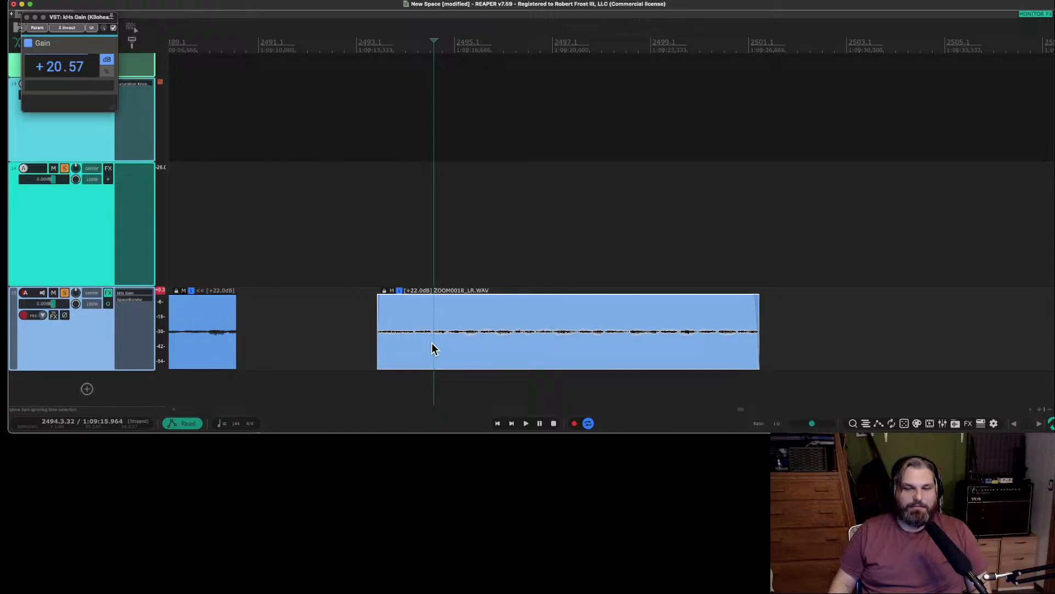
{"action": "scroll", "coordinate": [378, 341], "scroll_direction": "down", "scroll_amount": 5}
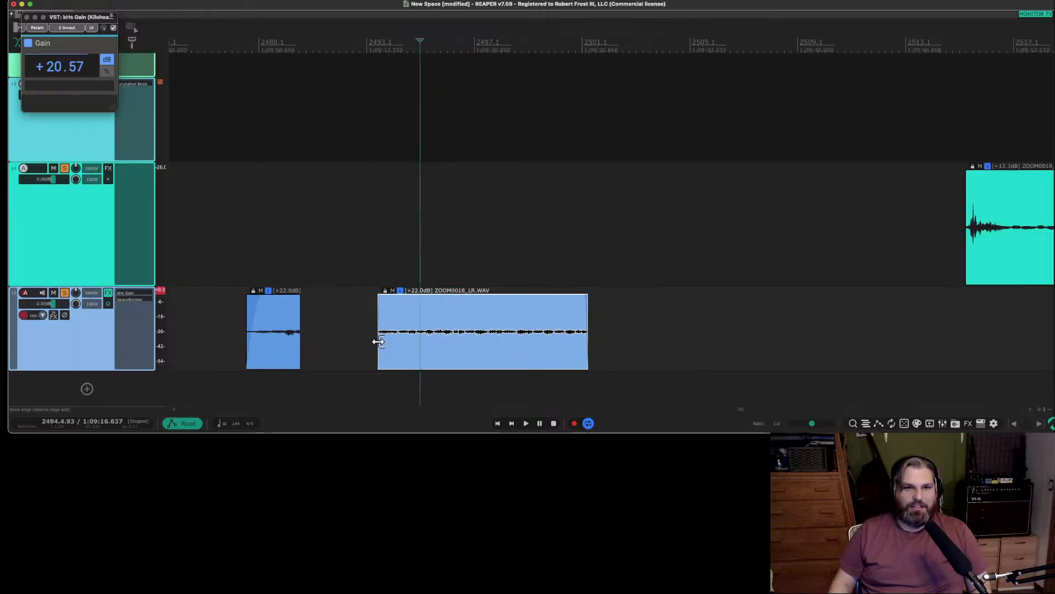
Play and delete the short +22.0 dB piece, and move the trimmed piece into its place at about measure 2487.
{"action": "left_click", "coordinate": [240, 320]}
{"action": "key", "text": "space"}
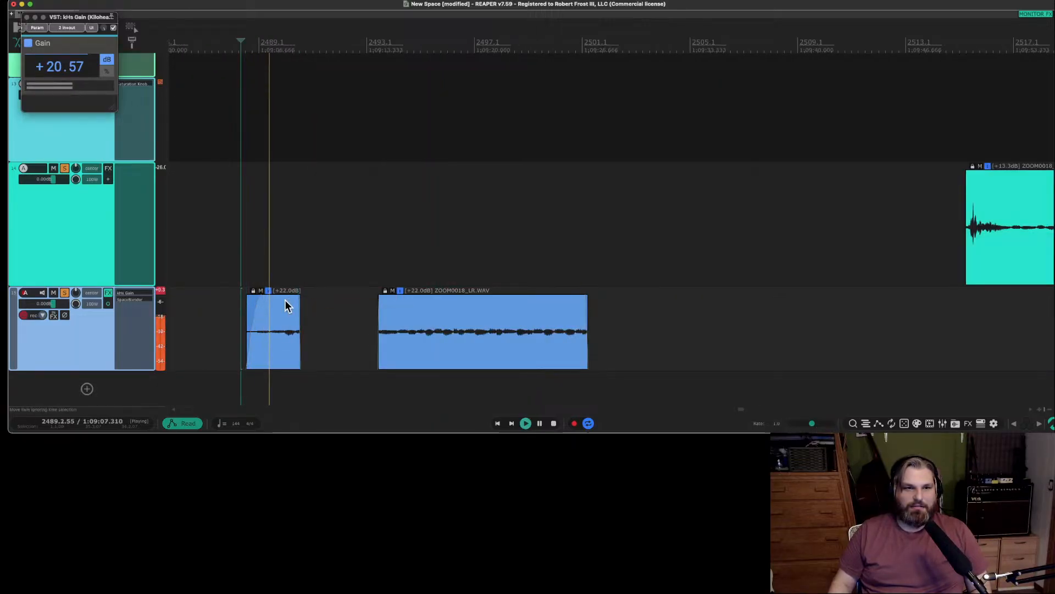
{"action": "key", "text": "space"}
{"action": "left_click", "coordinate": [287, 362]}
{"action": "key", "text": "Delete"}
{"action": "left_click_drag", "start_coordinate": [429, 368], "coordinate": [295, 346]}
{"action": "scroll", "coordinate": [341, 360], "scroll_direction": "down", "scroll_amount": 8}
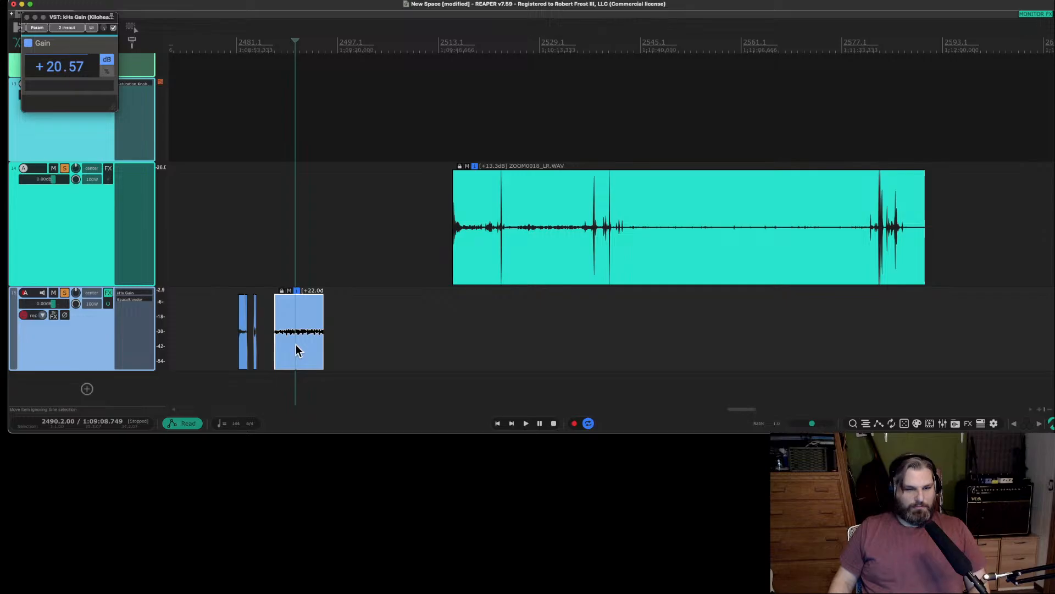
Glue the moved item and open it in the iZotope RX 11 Audio Editor.
{"action": "right_click", "coordinate": [296, 351]}
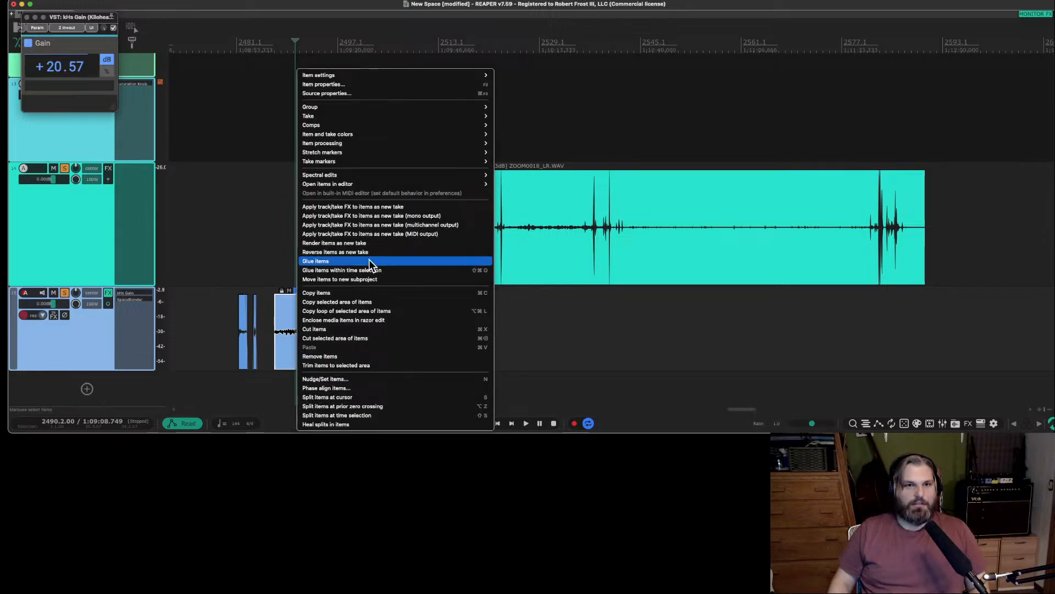
{"action": "left_click", "coordinate": [365, 263]}
{"action": "right_click", "coordinate": [316, 347]}
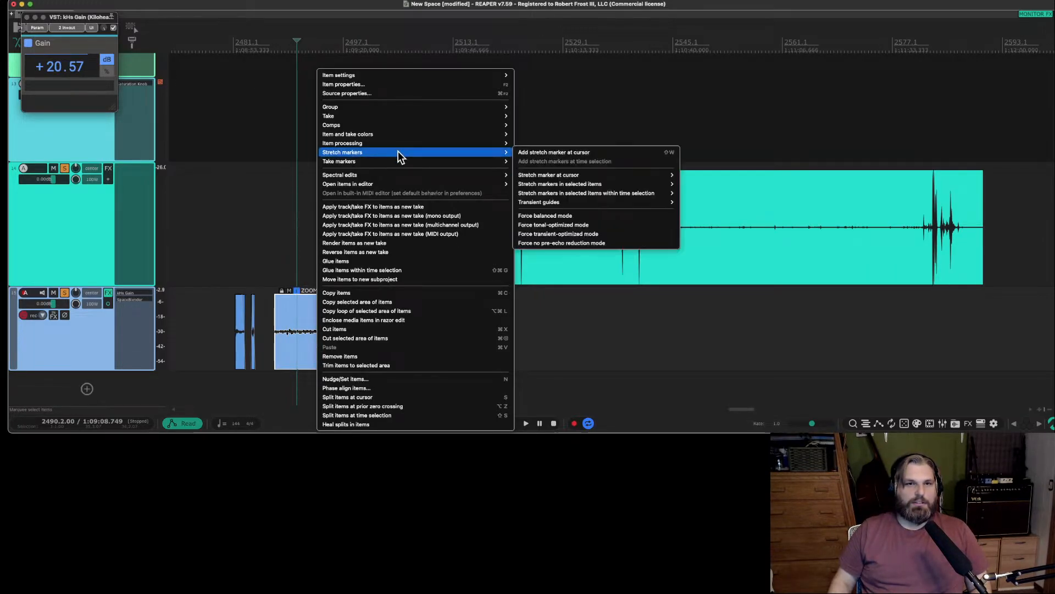
{"action": "mouse_move", "coordinate": [398, 186]}
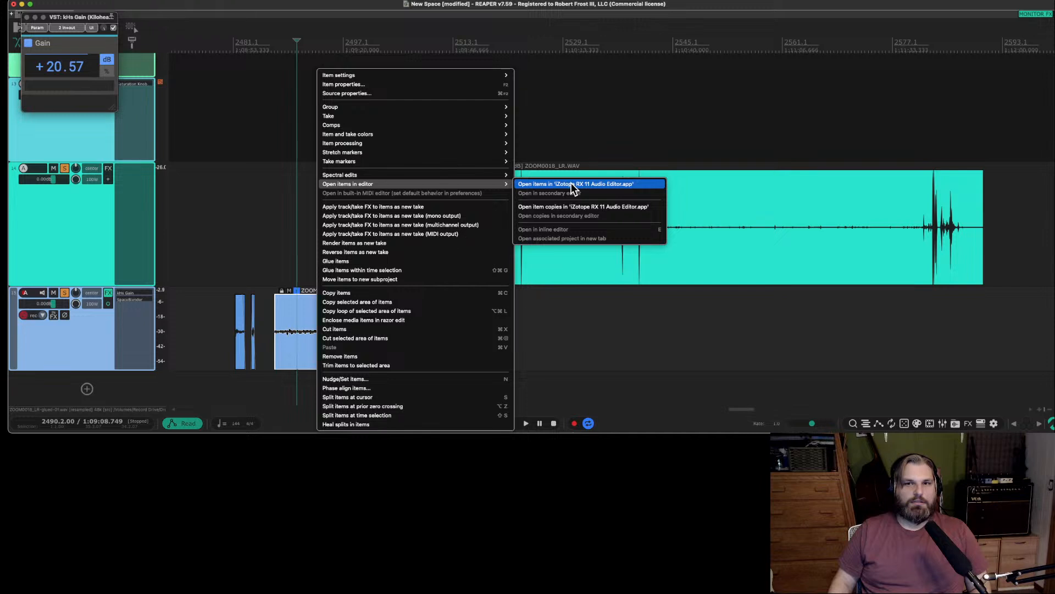
{"action": "left_click", "coordinate": [572, 184]}
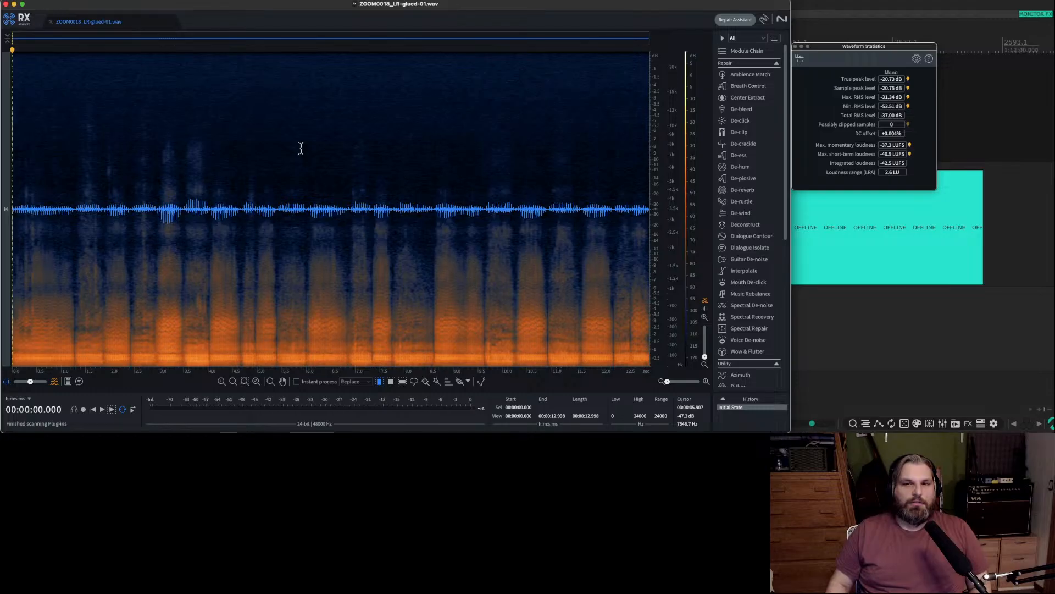
Audition ZOOM0018_LR-glued-01.wav and, using full-length frequency selections, its bands above about 9 kHz, 10.9 kHz and 3.1 kHz.
{"action": "left_click", "coordinate": [301, 148]}
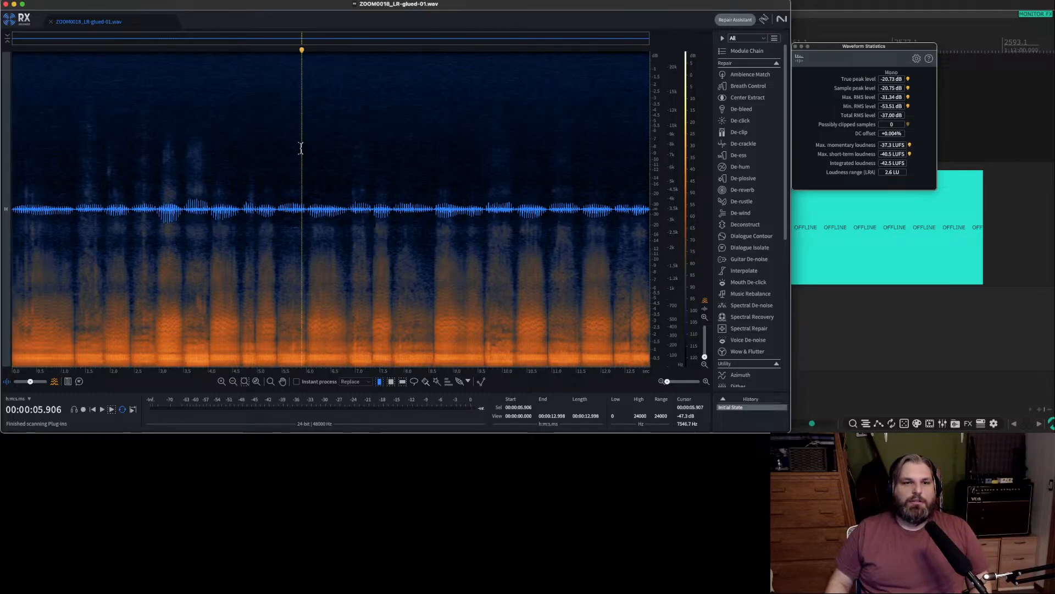
{"action": "key", "text": "space"}
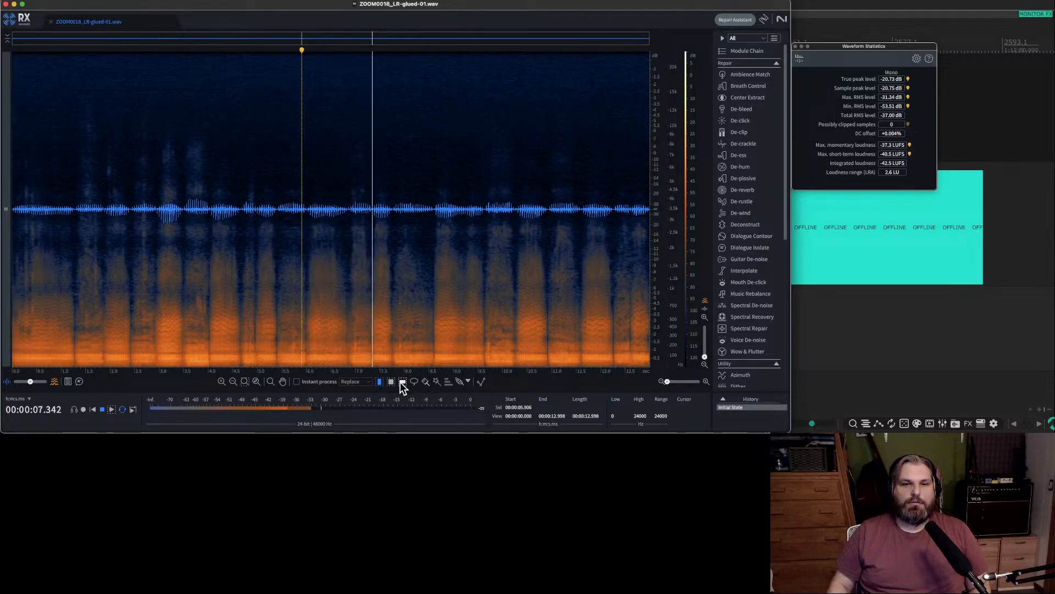
{"action": "key", "text": "space"}
{"action": "left_click", "coordinate": [401, 382]}
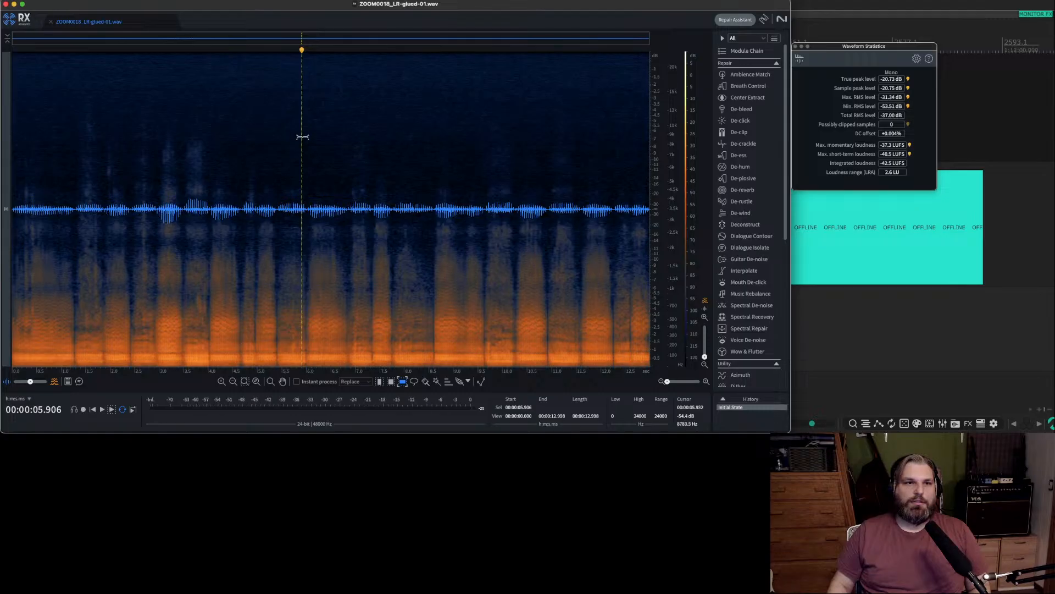
{"action": "left_click_drag", "start_coordinate": [303, 136], "coordinate": [308, 51]}
{"action": "key", "text": "space"}
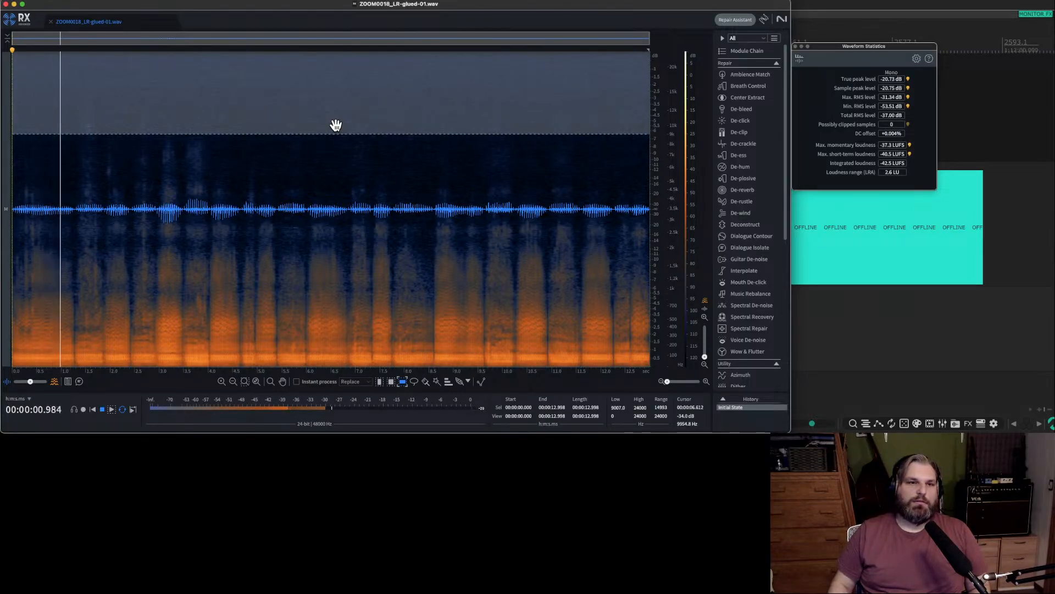
{"action": "key", "text": "space"}
{"action": "left_click", "coordinate": [336, 125]}
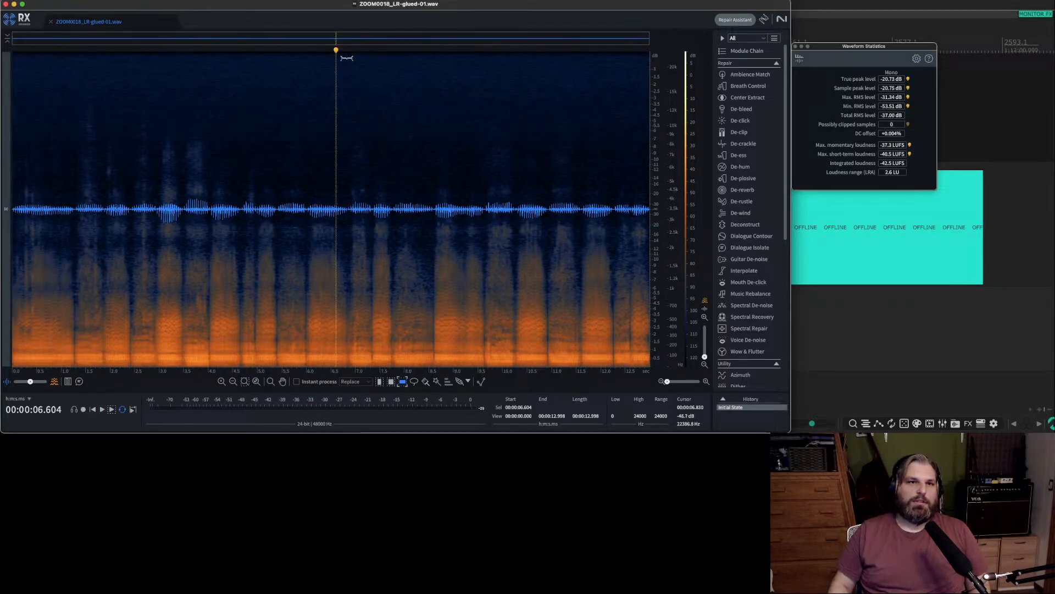
{"action": "left_click_drag", "start_coordinate": [325, 118], "coordinate": [327, 49]}
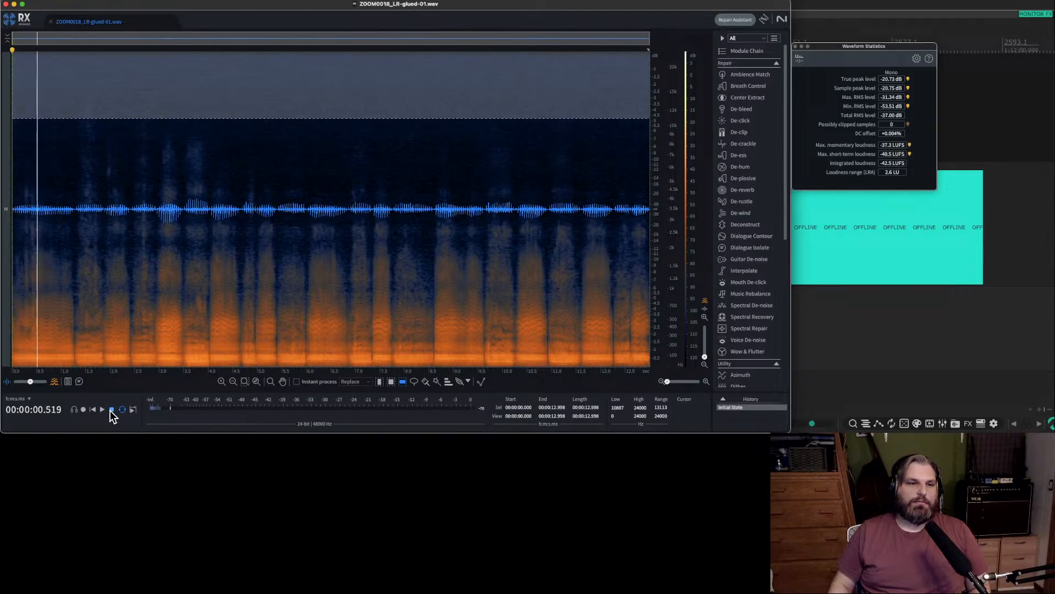
{"action": "left_click_drag", "start_coordinate": [152, 118], "coordinate": [156, 215]}
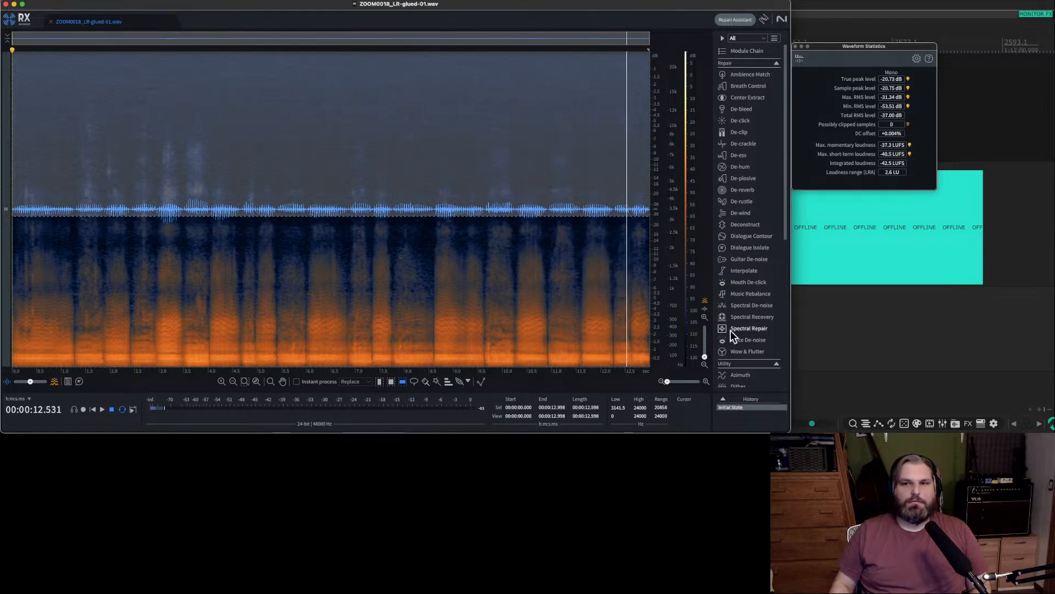
Select the frequencies above about 7.4 kHz, learn and complete a Spectral De-noise profile from them, and set Reduction to 40.0.
{"action": "left_click", "coordinate": [752, 317]}
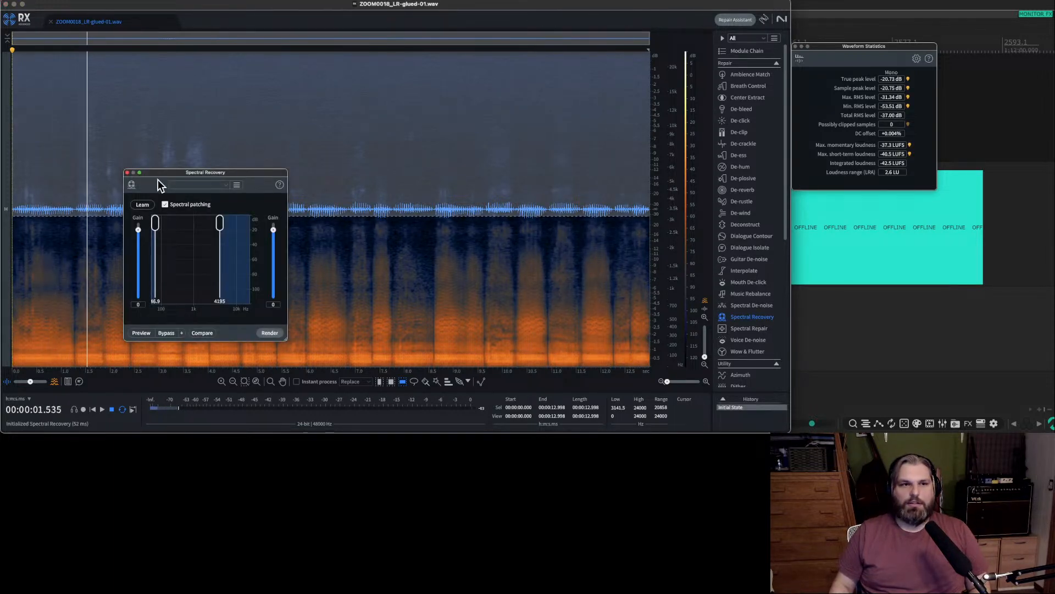
{"action": "left_click", "coordinate": [127, 172]}
{"action": "left_click_drag", "start_coordinate": [232, 214], "coordinate": [233, 150]}
{"action": "left_click", "coordinate": [749, 305]}
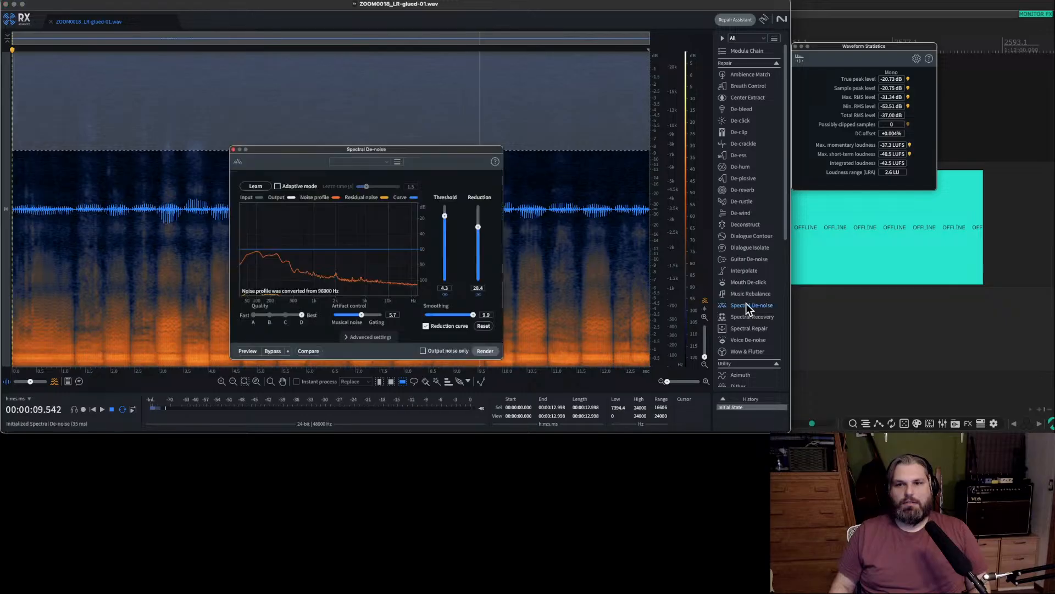
{"action": "left_click", "coordinate": [265, 185]}
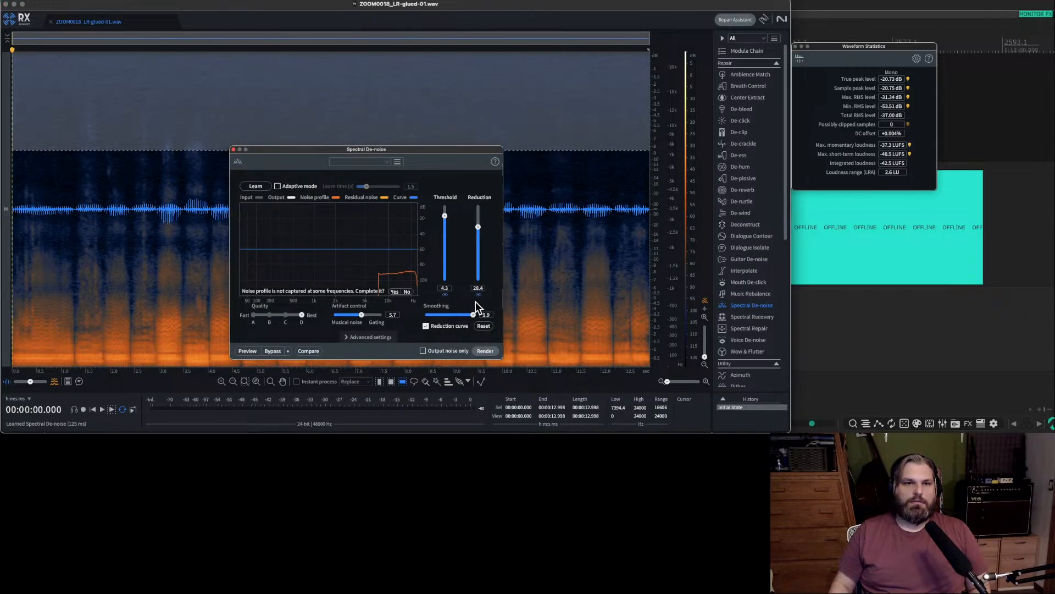
{"action": "left_click", "coordinate": [414, 120]}
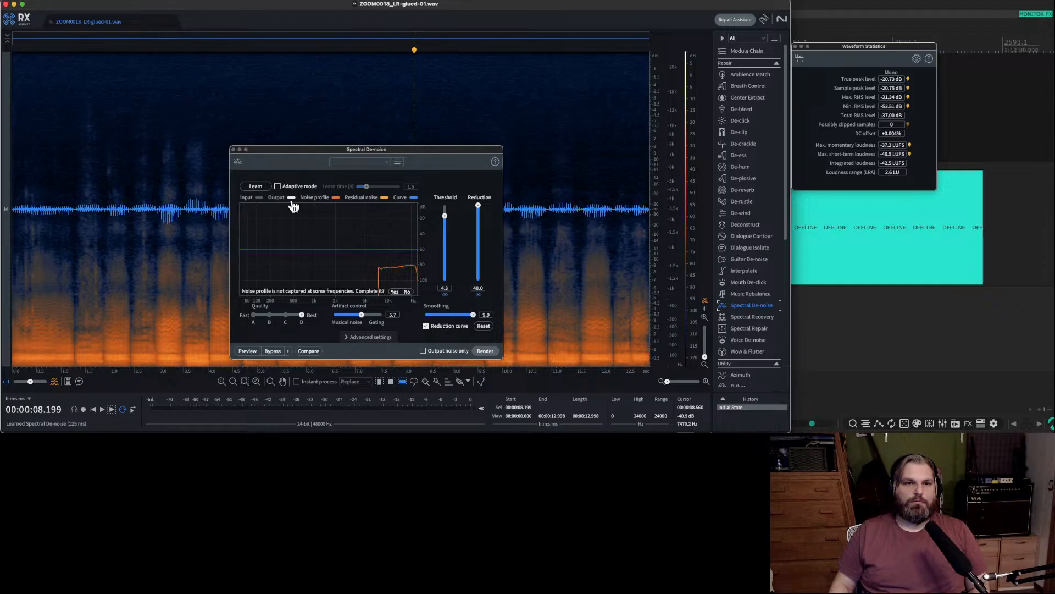
{"action": "left_click", "coordinate": [394, 292]}
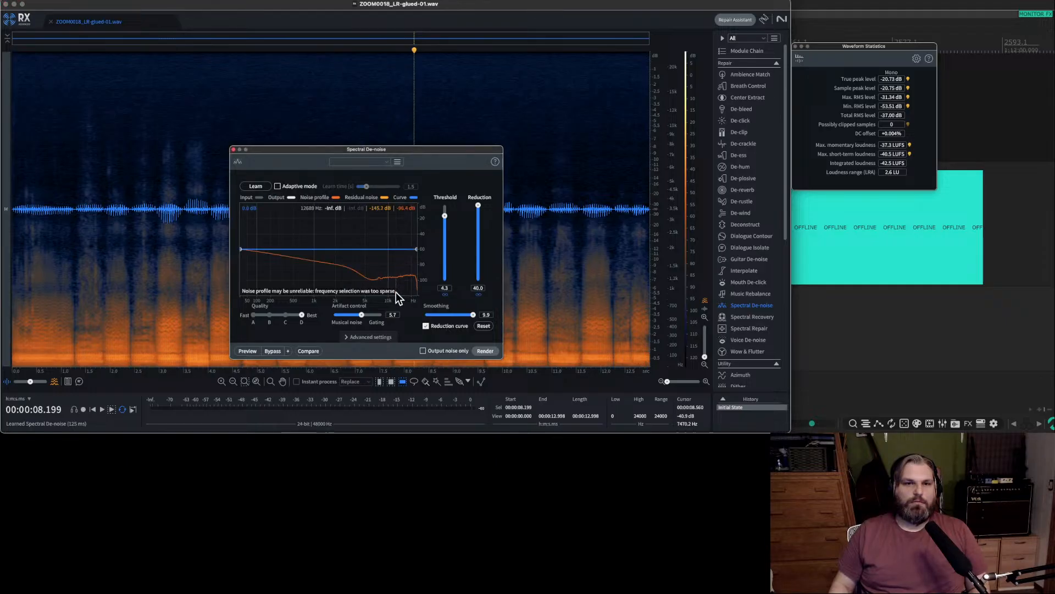
Relearn the noise profile from the whole recording and render Spectral De-noise only on frequencies above about 5.5 kHz.
{"action": "left_click", "coordinate": [264, 185]}
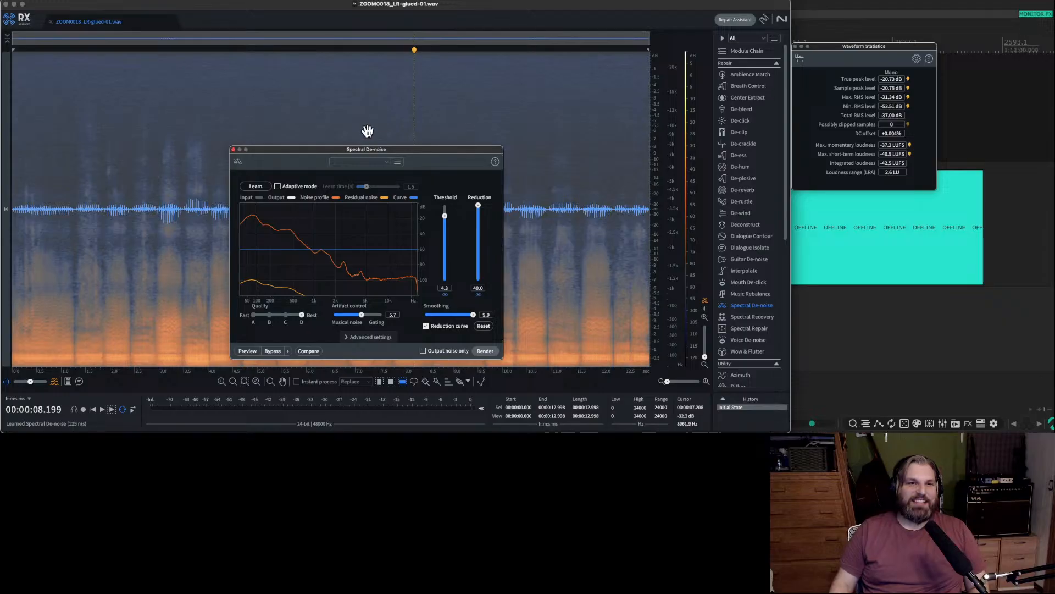
{"action": "left_click", "coordinate": [380, 127]}
{"action": "left_click_drag", "start_coordinate": [587, 175], "coordinate": [587, 50]}
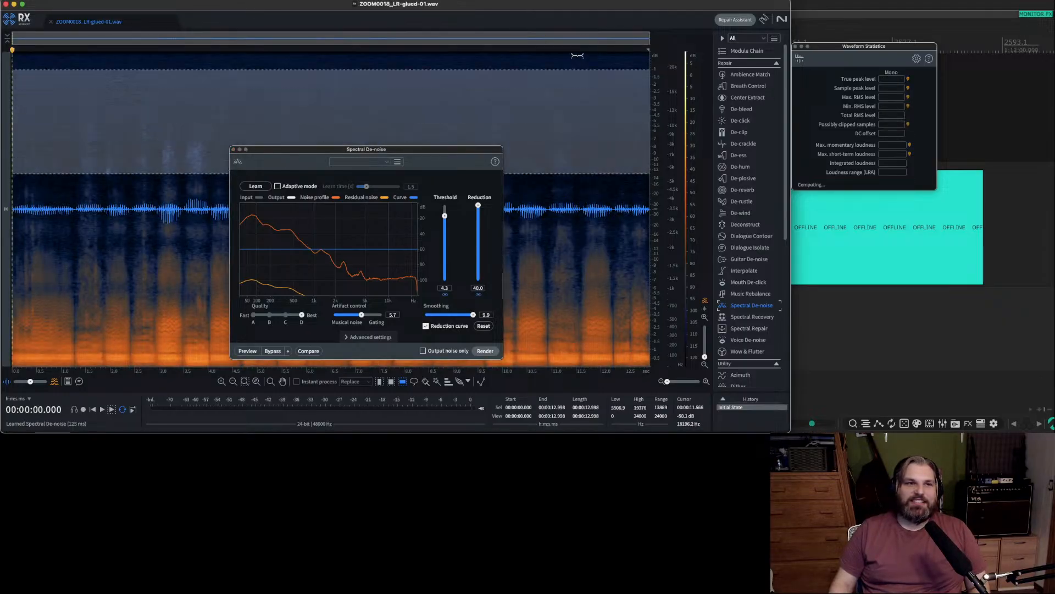
{"action": "left_click", "coordinate": [484, 351]}
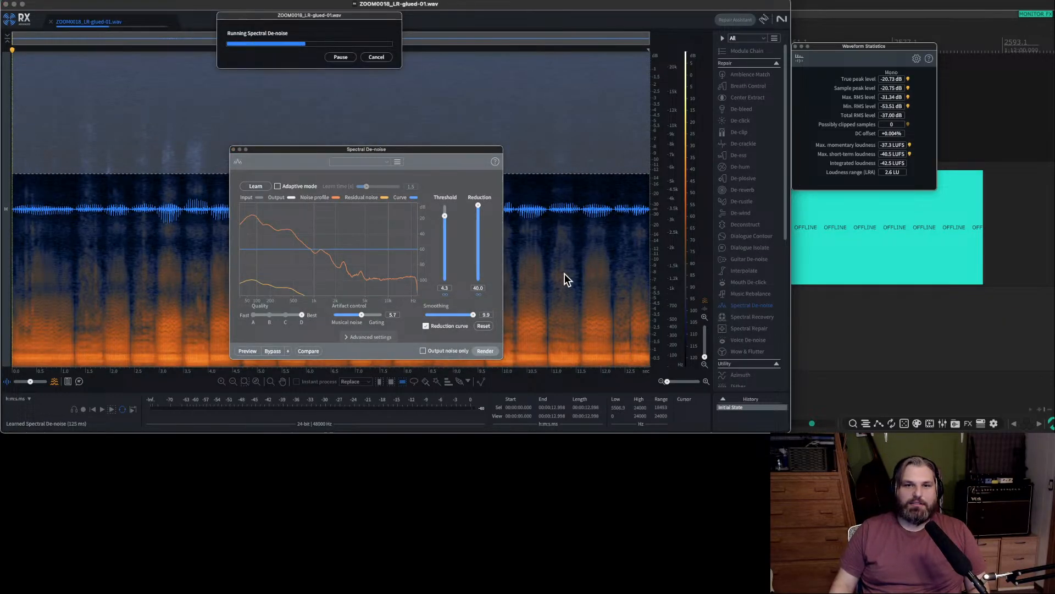
Try rendering Spectral De-noise a second time over the whole recording and undo it.
{"action": "left_click", "coordinate": [563, 299]}
{"action": "key", "text": "super+a"}
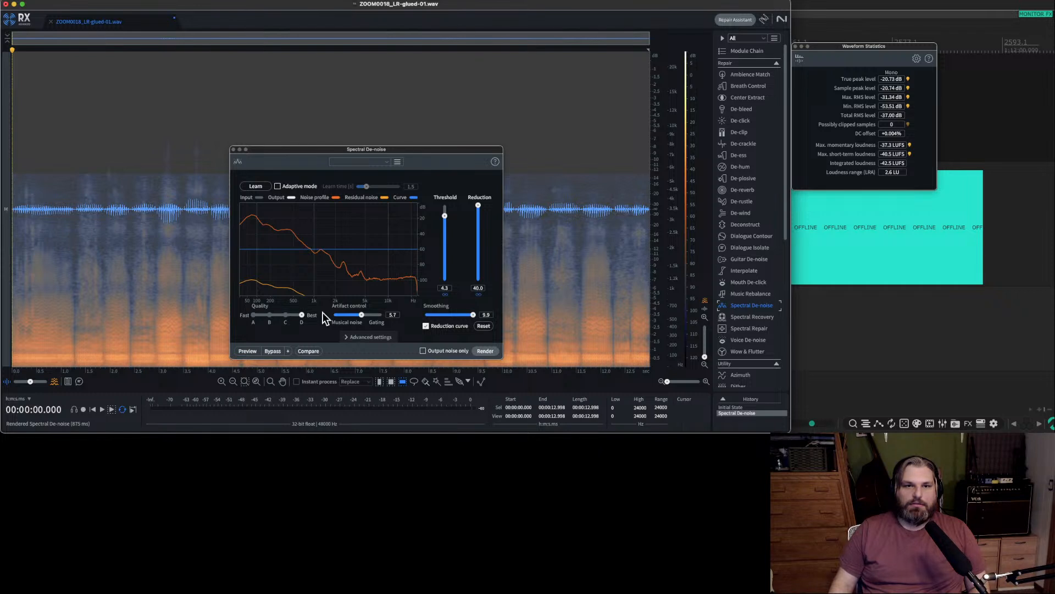
{"action": "left_click", "coordinate": [481, 351]}
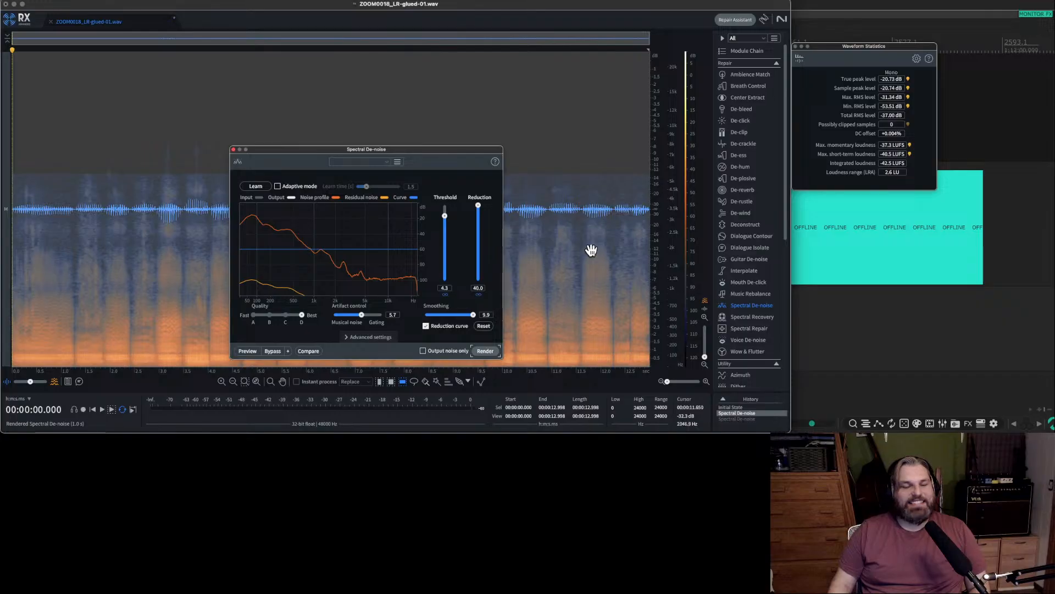
Close Spectral De-noise, play the denoised recording, and save and close the file to return to REAPER.
{"action": "left_click", "coordinate": [557, 179]}
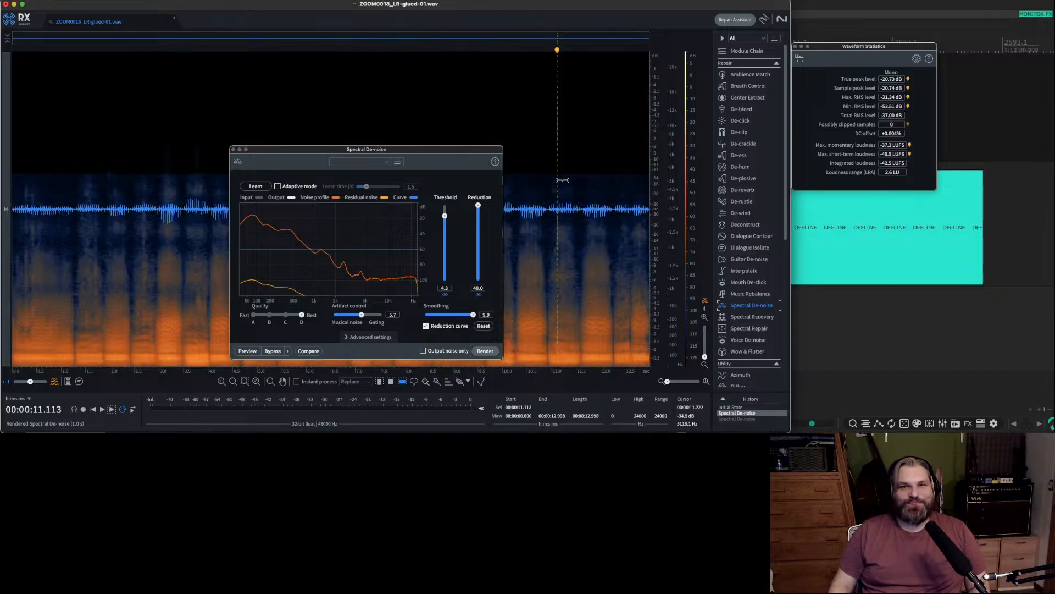
{"action": "left_click", "coordinate": [233, 149]}
{"action": "key", "text": "space"}
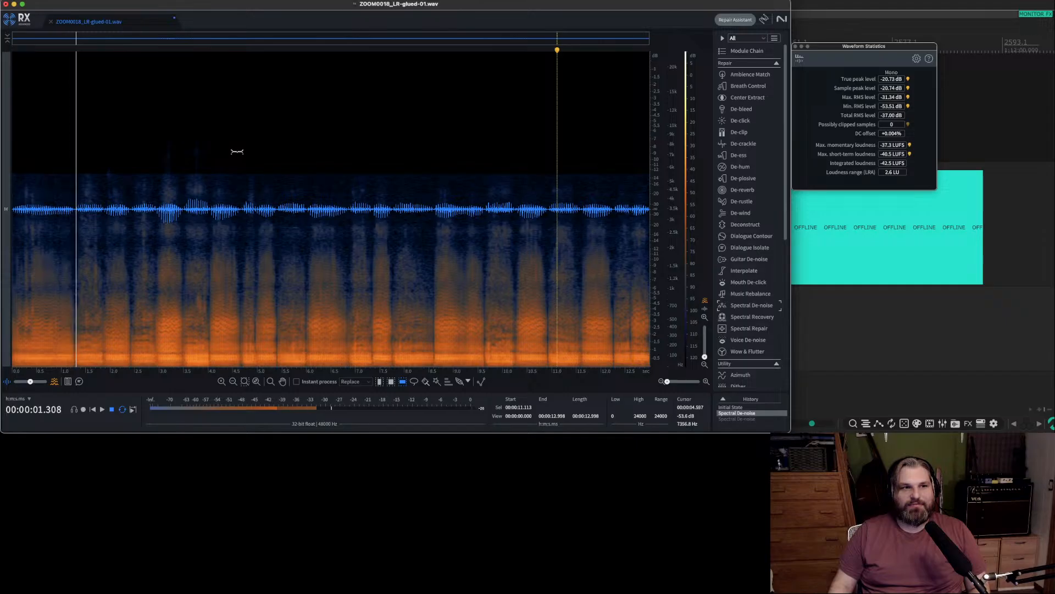
{"action": "key", "text": "super+s"}
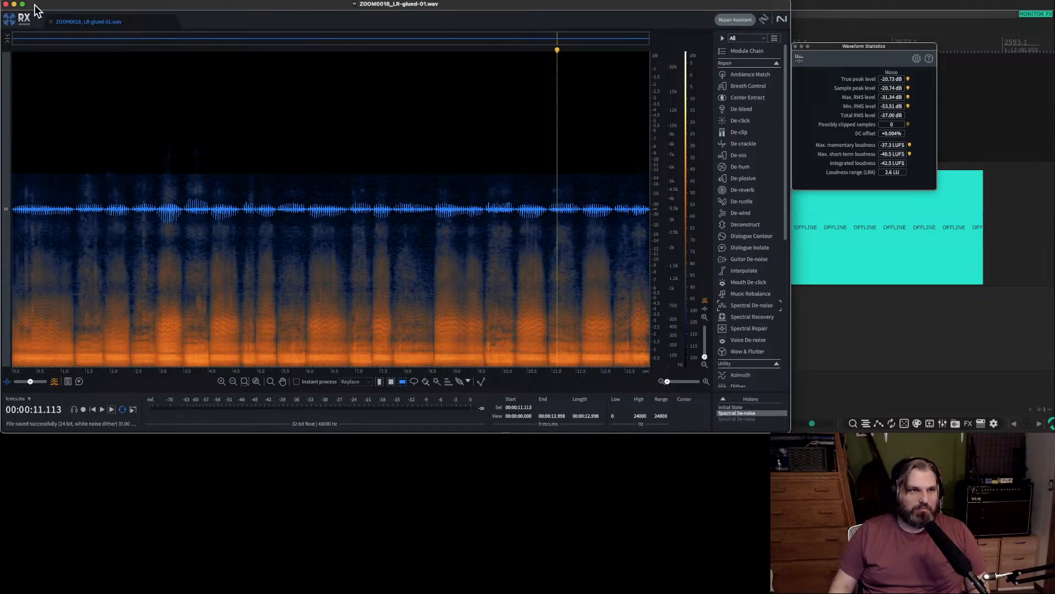
{"action": "left_click", "coordinate": [50, 22]}
{"action": "left_click", "coordinate": [6, 4]}
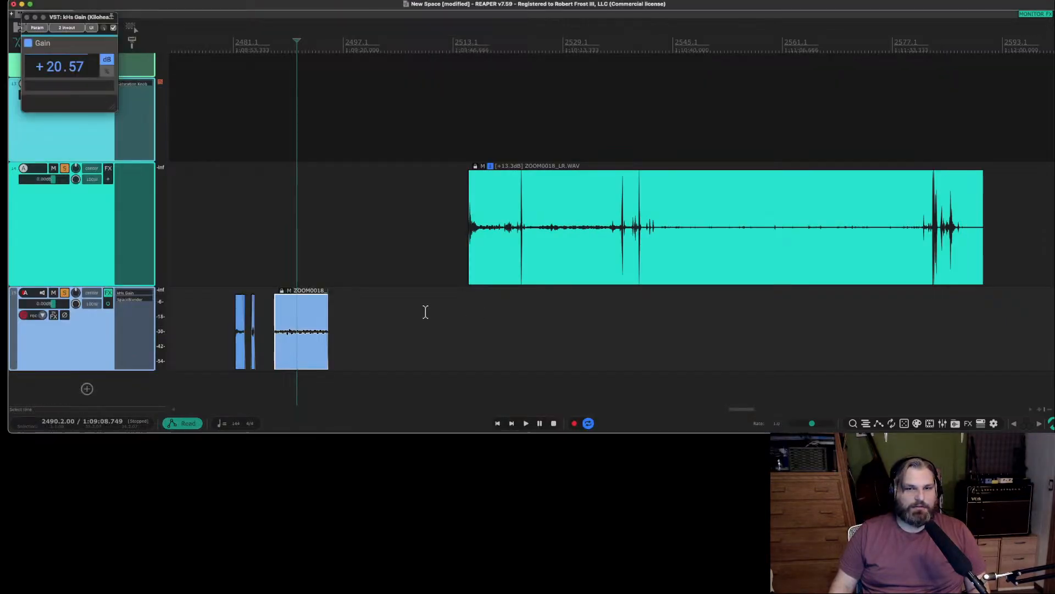
Play the denoised glued item on track 15, try extending its start earlier, and undo the extension.
{"action": "left_click", "coordinate": [288, 269]}
{"action": "key", "text": "space"}
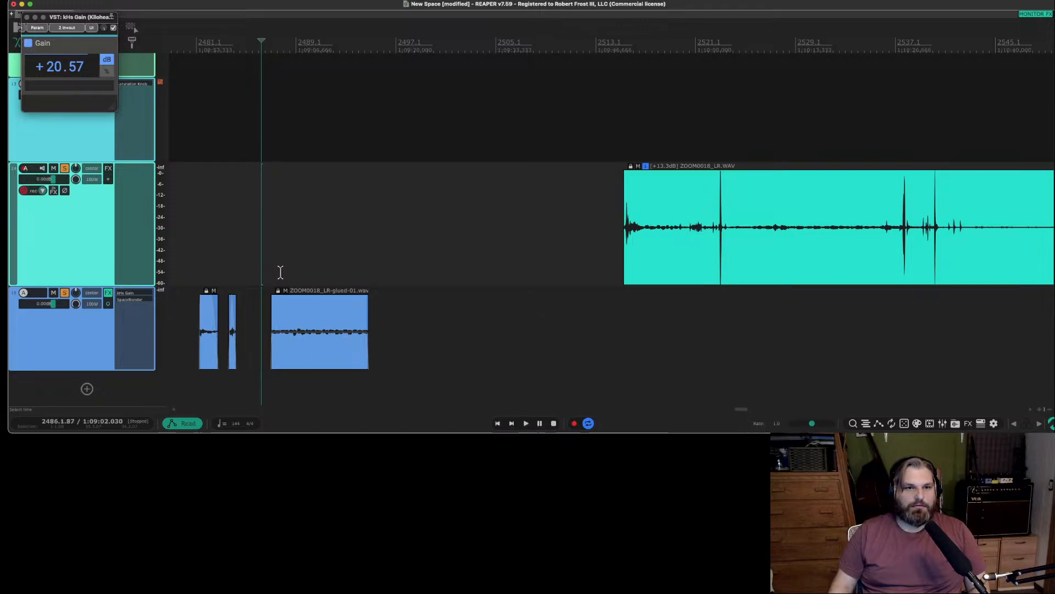
{"action": "scroll", "coordinate": [279, 272], "scroll_direction": "up", "scroll_amount": 4}
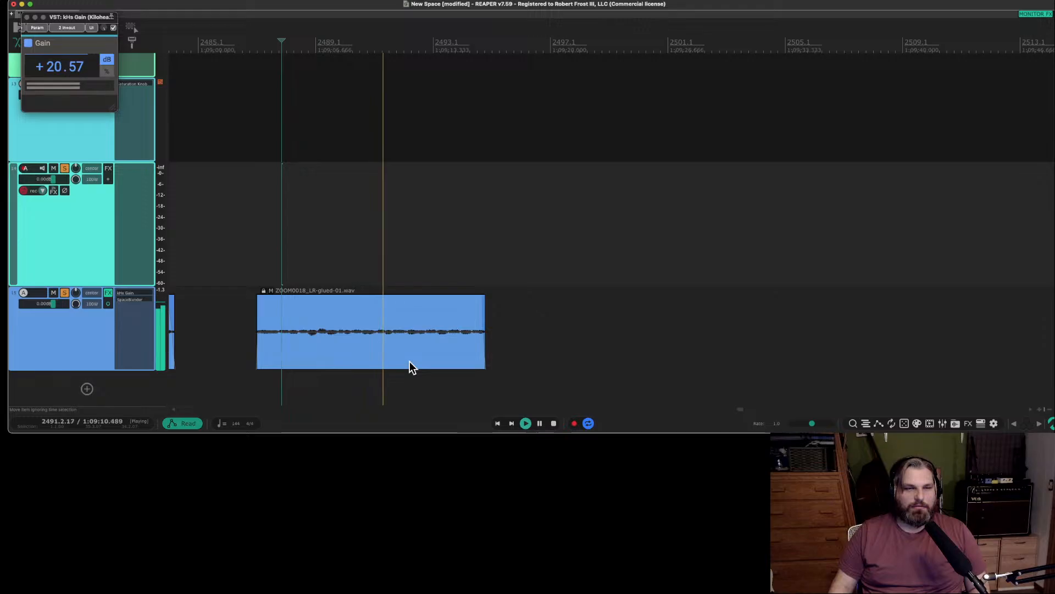
{"action": "key", "text": "space"}
{"action": "left_click_drag", "start_coordinate": [257, 335], "coordinate": [218, 336]}
{"action": "key", "text": "super+z"}
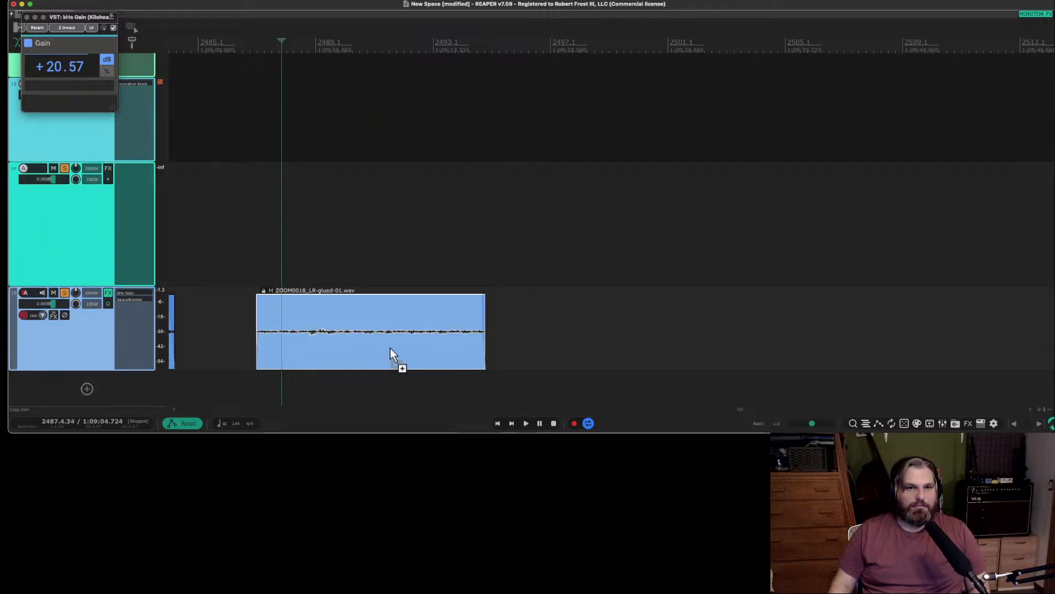
Try placing a copy of the glued item further along track 15 and undo it.
{"action": "left_click_drag", "start_coordinate": [398, 360], "coordinate": [506, 354]}
{"action": "key", "text": "super+z"}
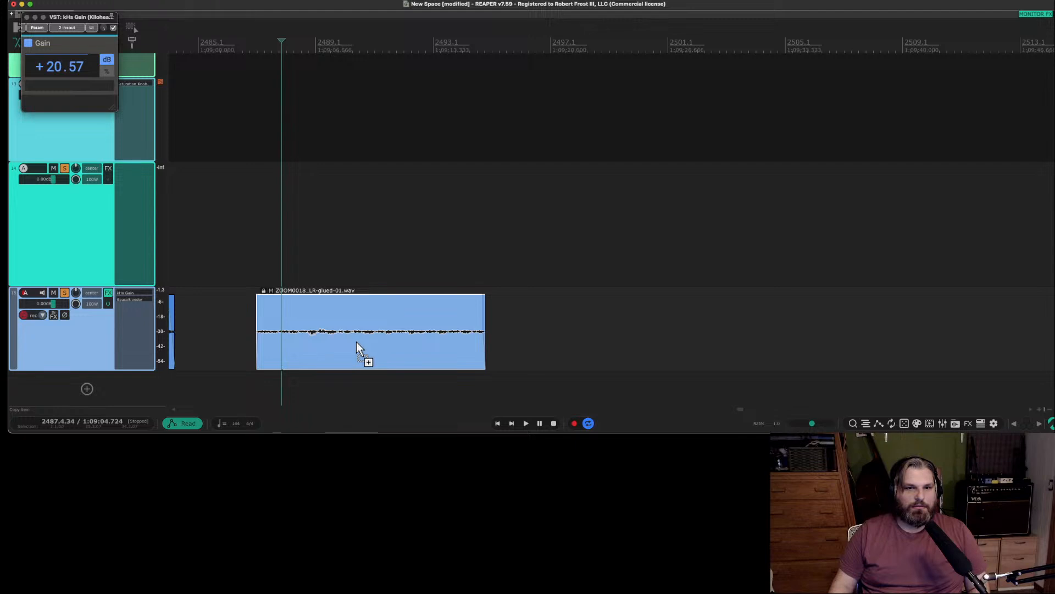
{"action": "left_click", "coordinate": [508, 345]}
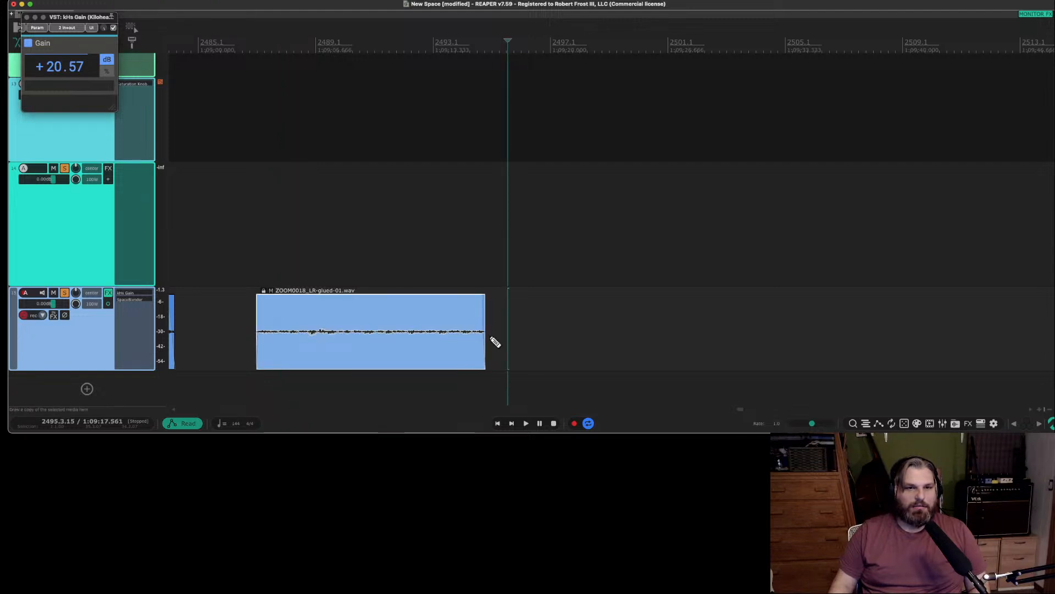
{"action": "scroll", "coordinate": [494, 342], "scroll_direction": "down", "scroll_amount": 8}
{"action": "scroll", "coordinate": [495, 341], "scroll_direction": "up", "scroll_amount": 5}
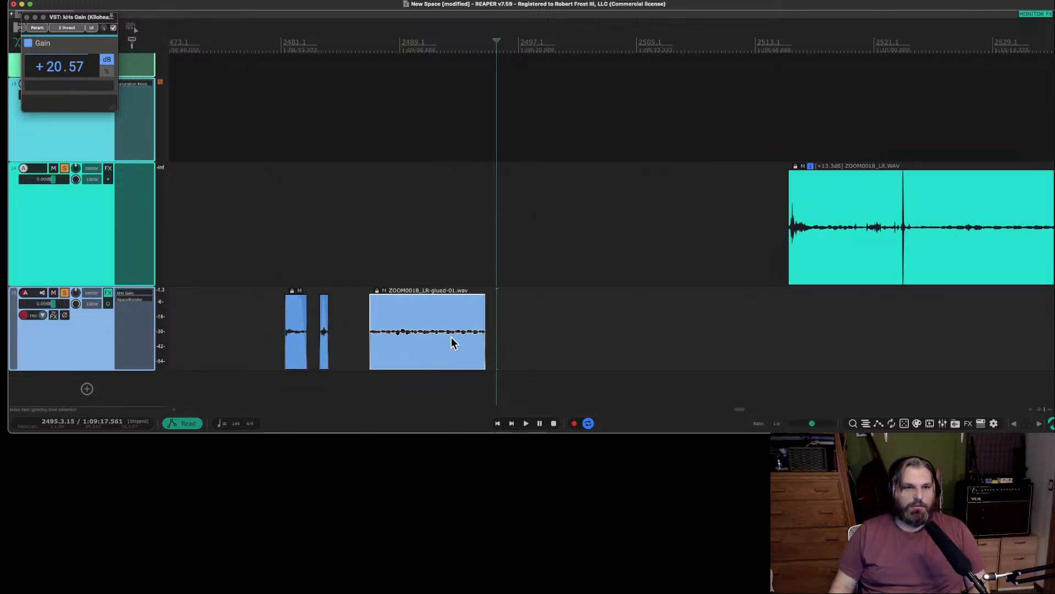
Play the glued item on track 15 from near its start and stop.
{"action": "left_click", "coordinate": [381, 303]}
{"action": "key", "text": "space"}
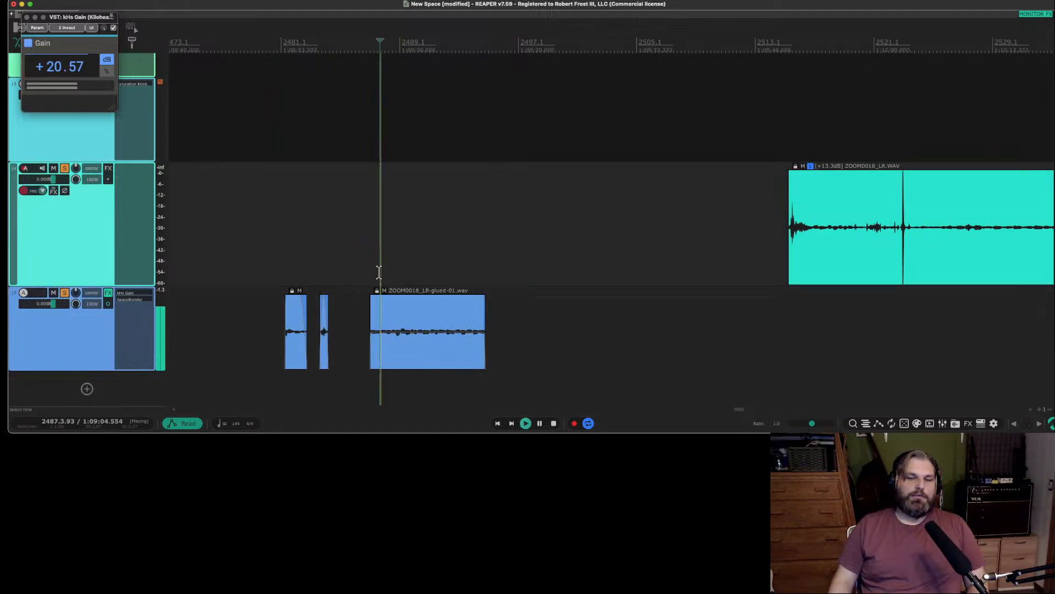
{"action": "key", "text": "space"}
{"action": "left_click", "coordinate": [413, 308]}
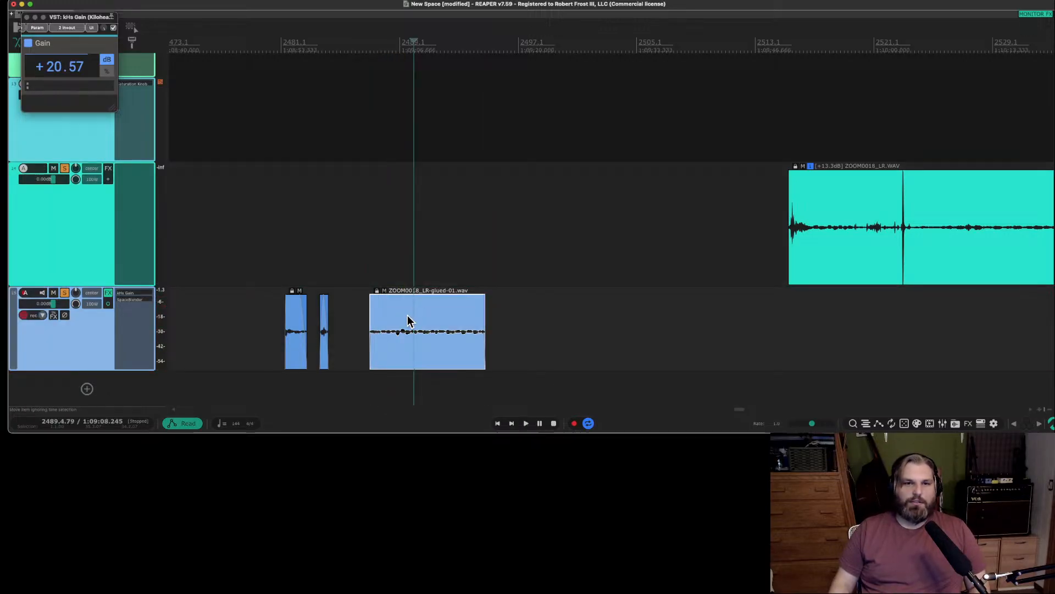
{"action": "right_click", "coordinate": [407, 320]}
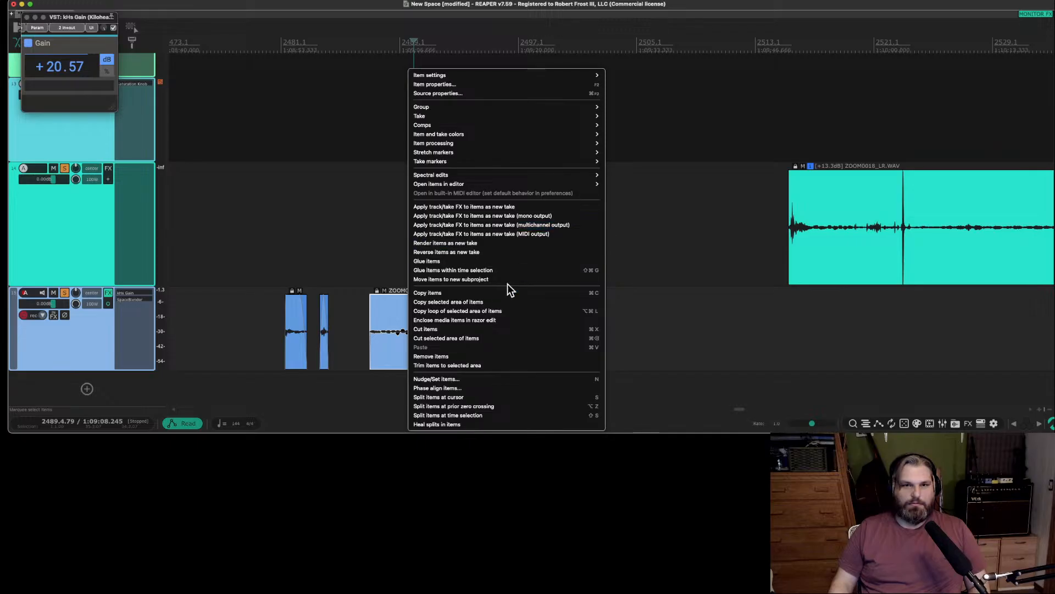
{"action": "left_click", "coordinate": [485, 82]}
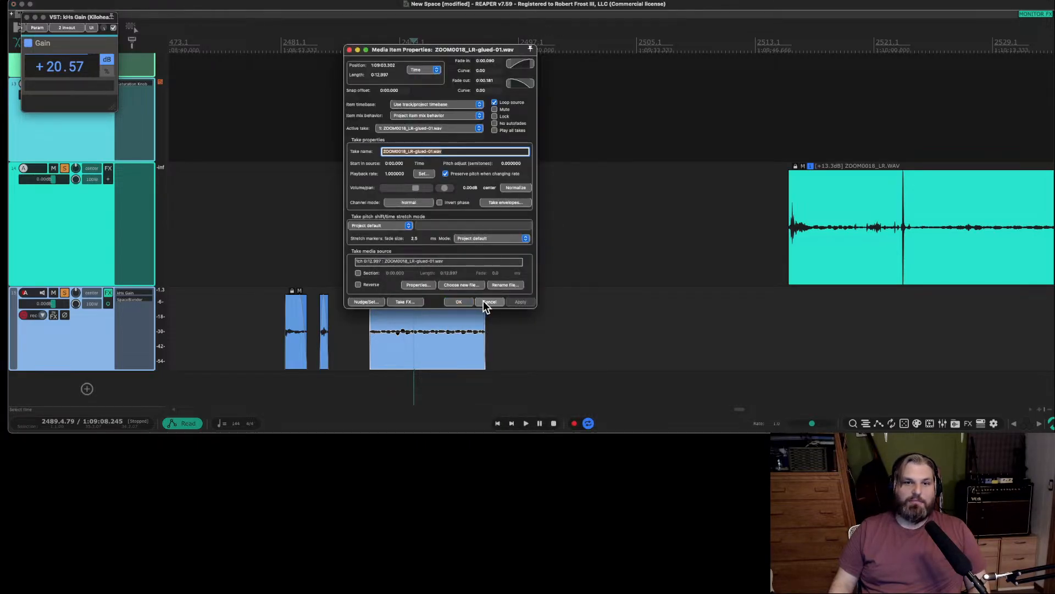
{"action": "left_click", "coordinate": [483, 301]}
{"action": "left_click", "coordinate": [399, 319]}
{"action": "right_click", "coordinate": [399, 320]}
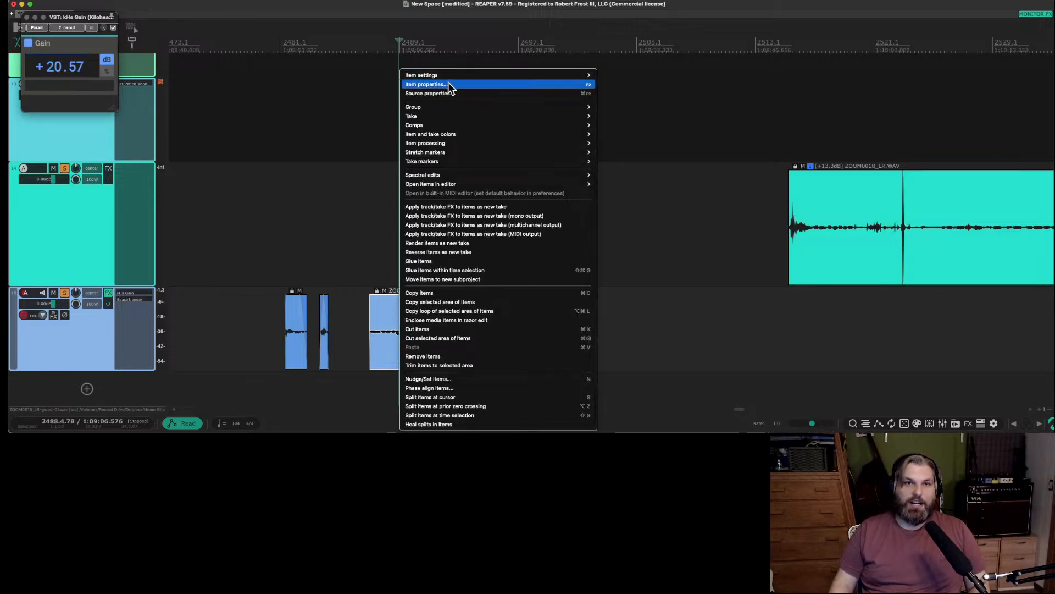
{"action": "left_click", "coordinate": [359, 322]}
Open the glued item ZOOM0018_LR-glued-01.wav in the iZotope RX 11 Audio Editor.
{"action": "right_click", "coordinate": [392, 333]}
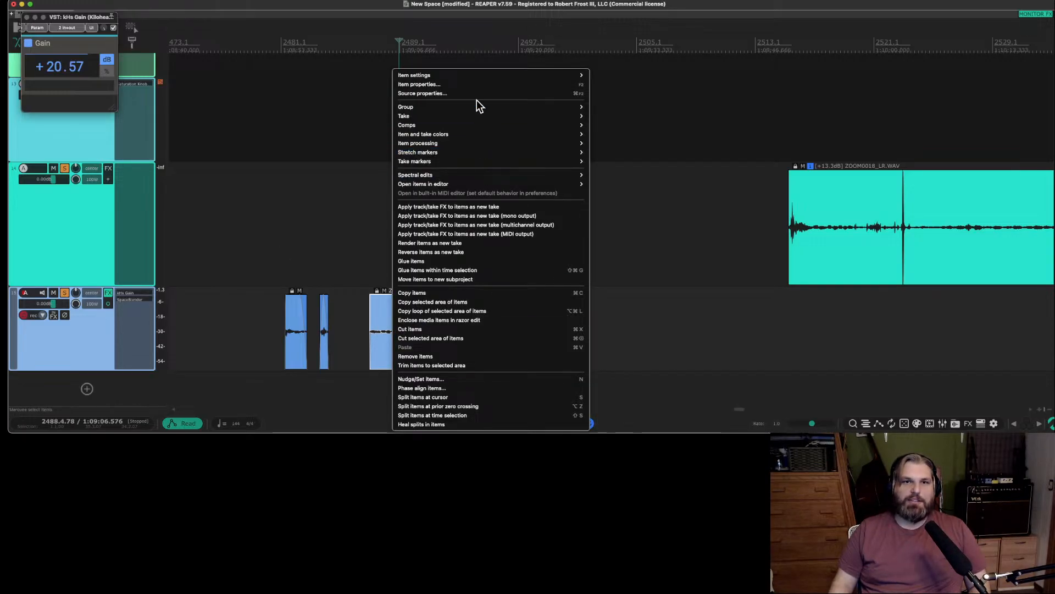
{"action": "mouse_move", "coordinate": [486, 182]}
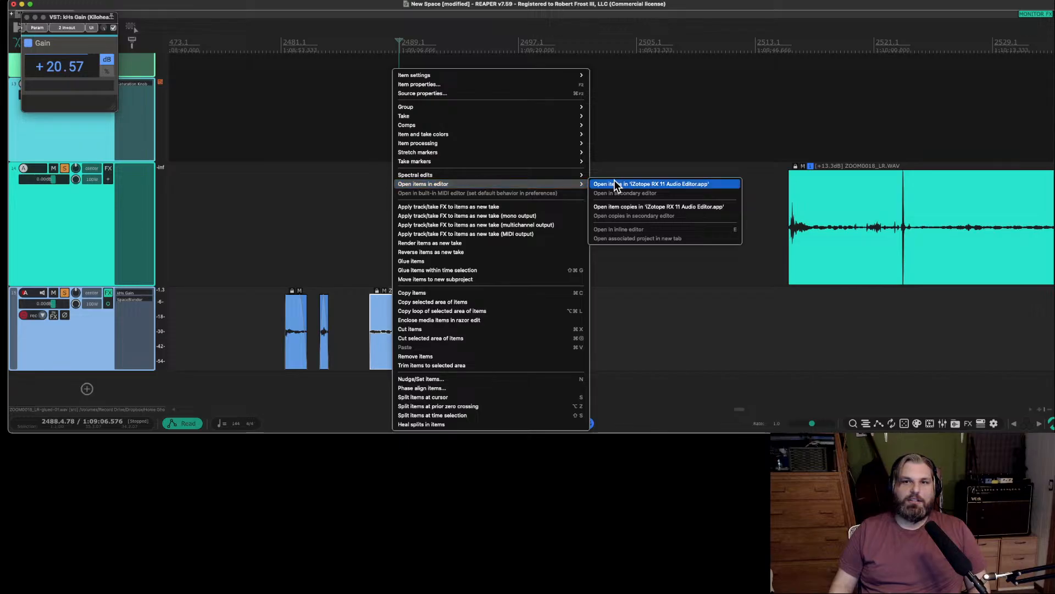
{"action": "left_click", "coordinate": [633, 182]}
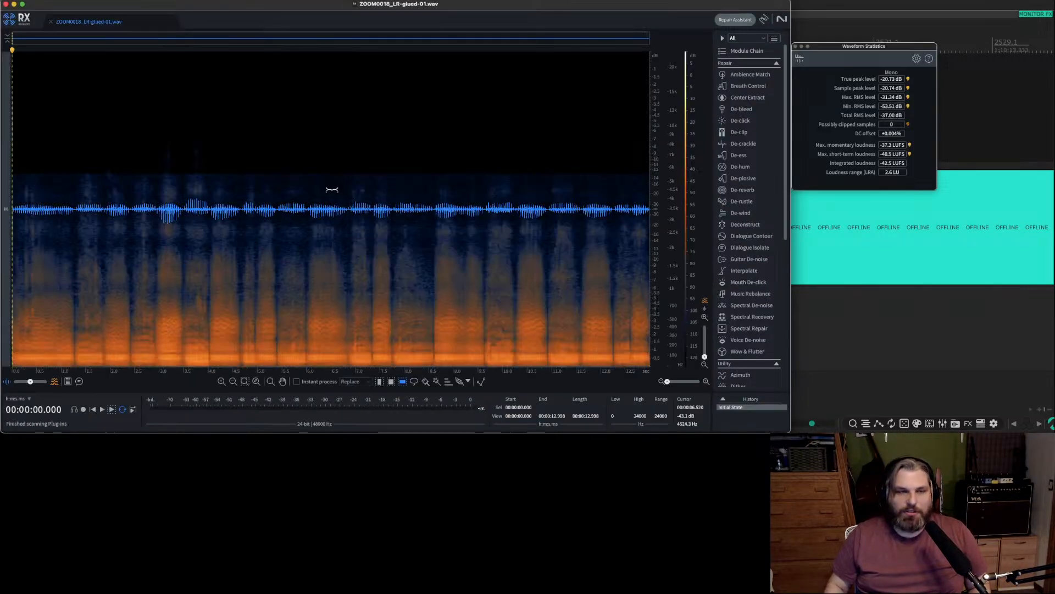
{"action": "scroll", "coordinate": [288, 266], "scroll_direction": "up", "scroll_amount": 8}
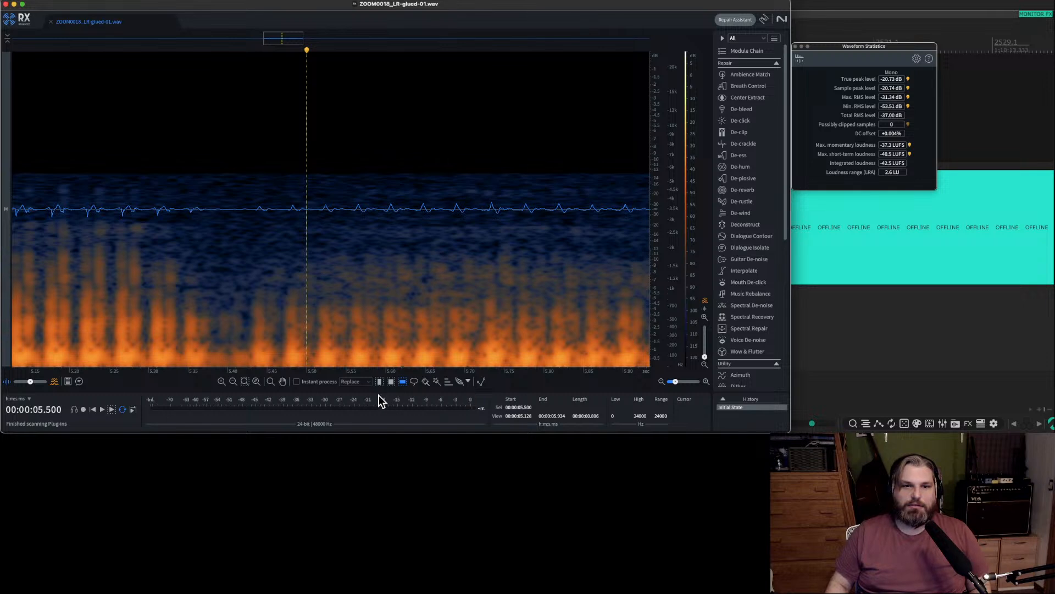
Learn a Spectral De-noise profile from the quiet gap between about 5.376 and 5.438 seconds.
{"action": "left_click", "coordinate": [379, 381]}
{"action": "left_click_drag", "start_coordinate": [209, 275], "coordinate": [258, 276]}
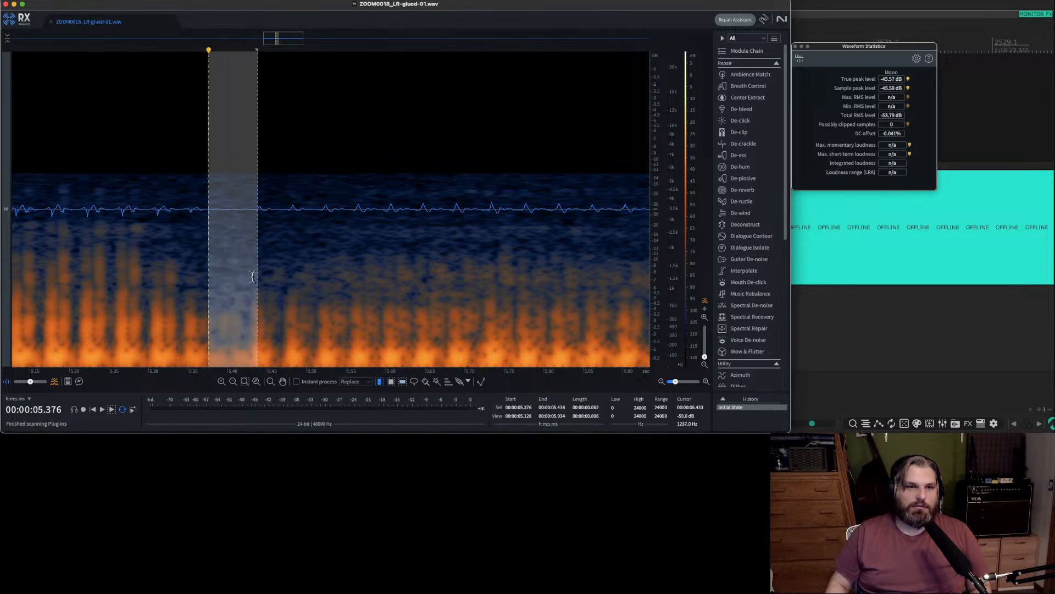
{"action": "left_click", "coordinate": [768, 307]}
{"action": "left_click", "coordinate": [264, 186]}
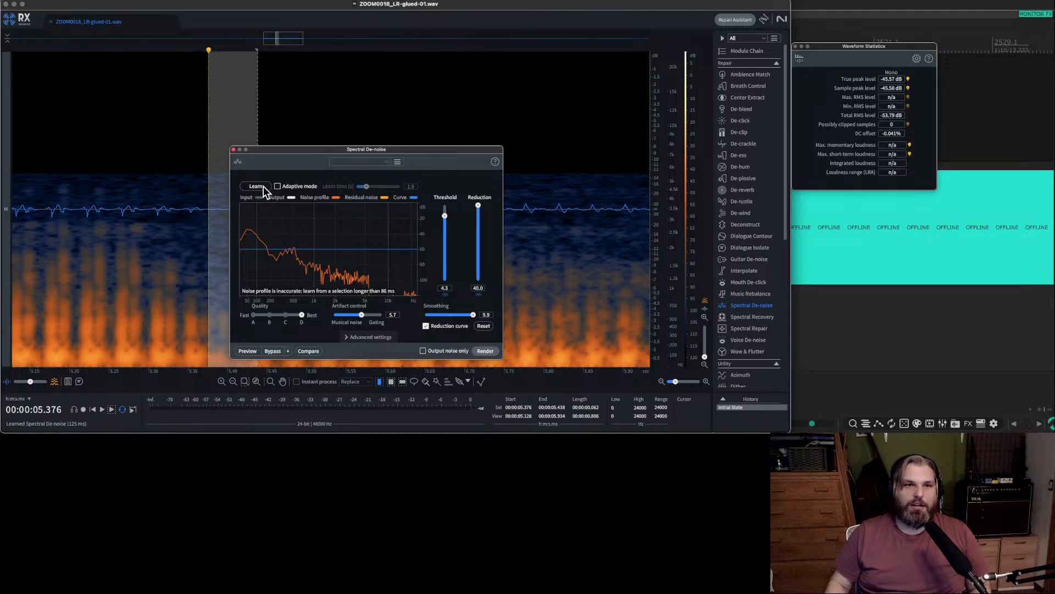
Render Spectral De-noise over the whole recording with the threshold lowered to 1.1.
{"action": "left_click", "coordinate": [175, 128]}
{"action": "key", "text": "super+a"}
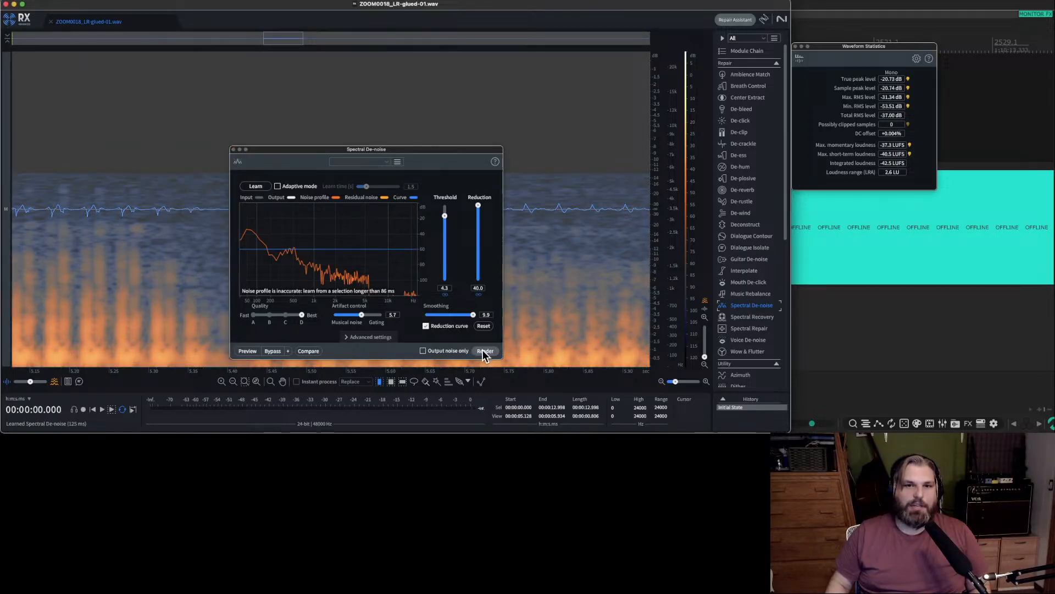
{"action": "left_click_drag", "start_coordinate": [447, 216], "coordinate": [448, 238]}
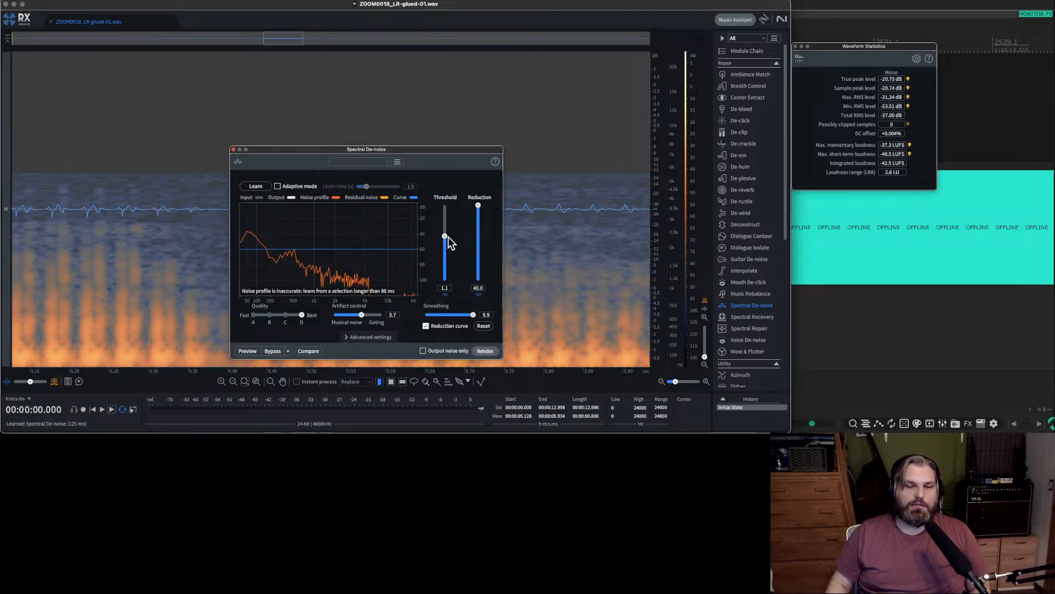
{"action": "left_click", "coordinate": [486, 352]}
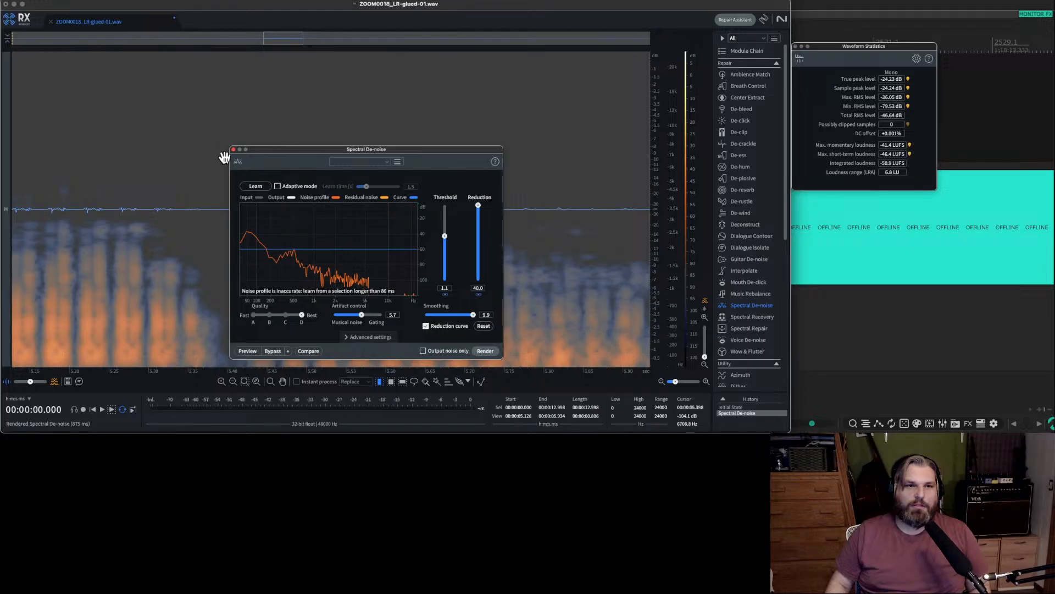
Play the denoised recording, close Spectral De-noise, then save and close the file to return to REAPER.
{"action": "key", "text": "space"}
{"action": "left_click", "coordinate": [234, 149]}
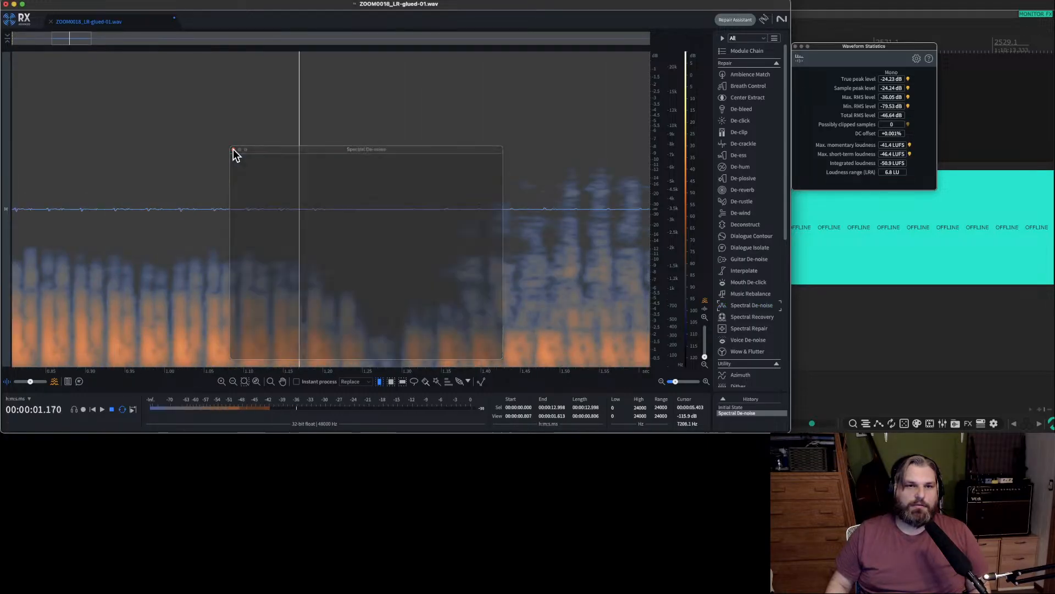
{"action": "scroll", "coordinate": [321, 201], "scroll_direction": "down", "scroll_amount": 10}
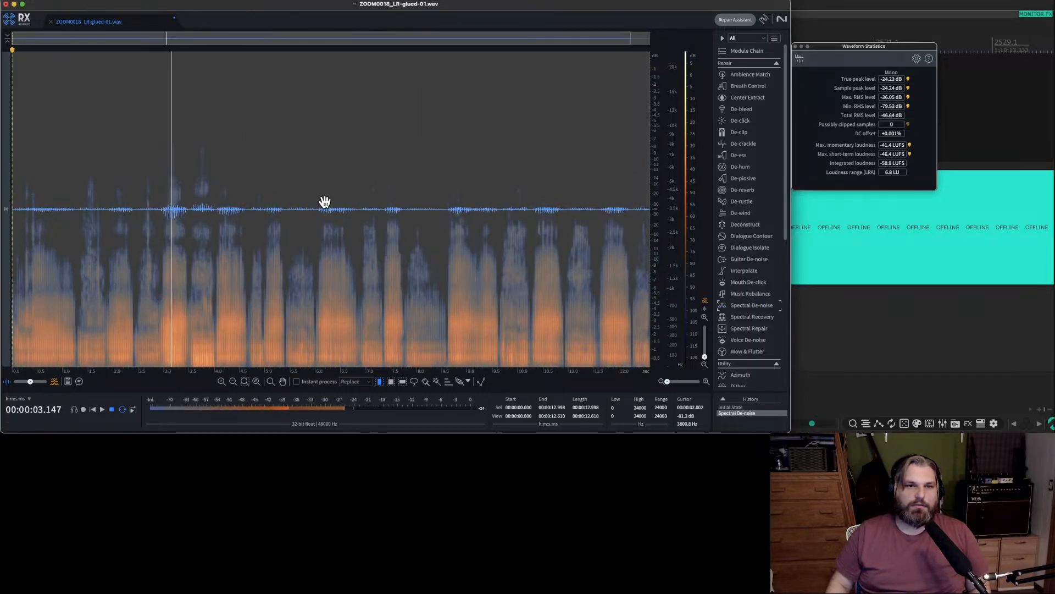
{"action": "scroll", "coordinate": [324, 202], "scroll_direction": "down", "scroll_amount": 1}
{"action": "key", "text": "space"}
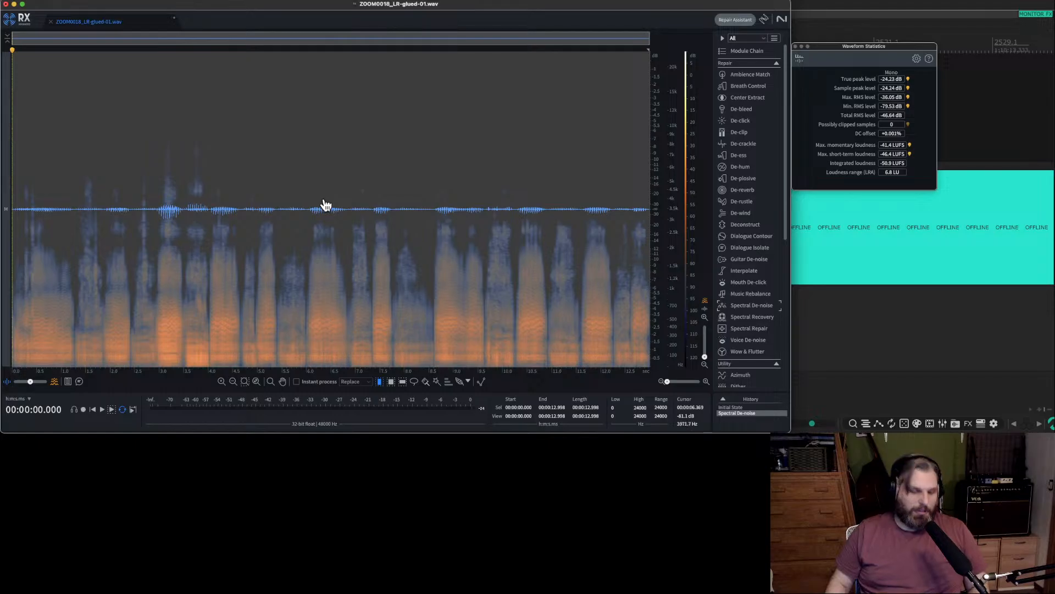
{"action": "left_click", "coordinate": [50, 21]}
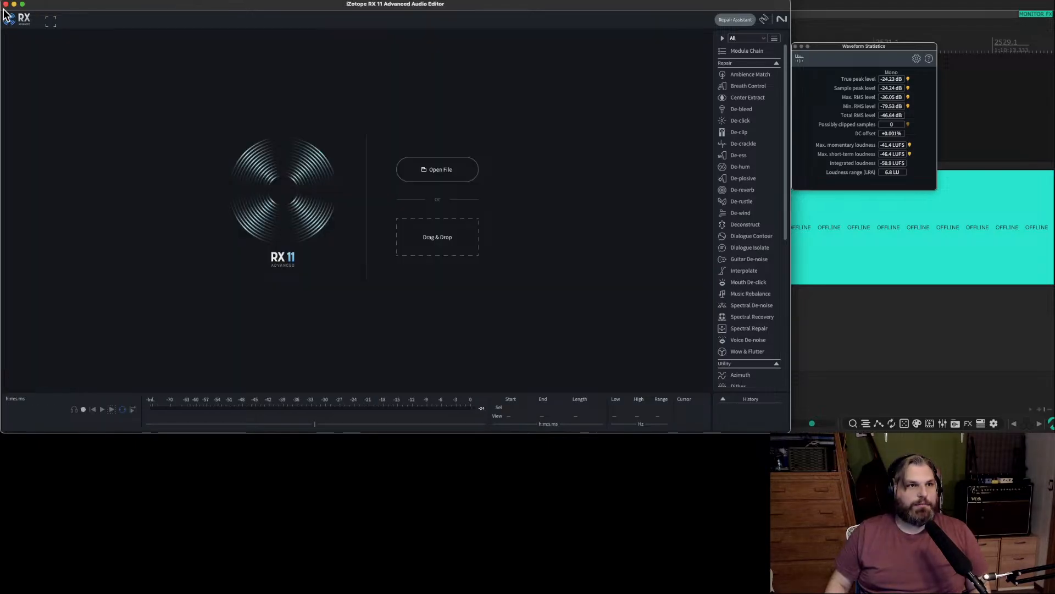
{"action": "left_click", "coordinate": [5, 4]}
Play the newly denoised glued item on track 15 to check how it sounds.
{"action": "scroll", "coordinate": [337, 266], "scroll_direction": "left", "scroll_amount": 10}
{"action": "scroll", "coordinate": [522, 295], "scroll_direction": "up", "scroll_amount": 2}
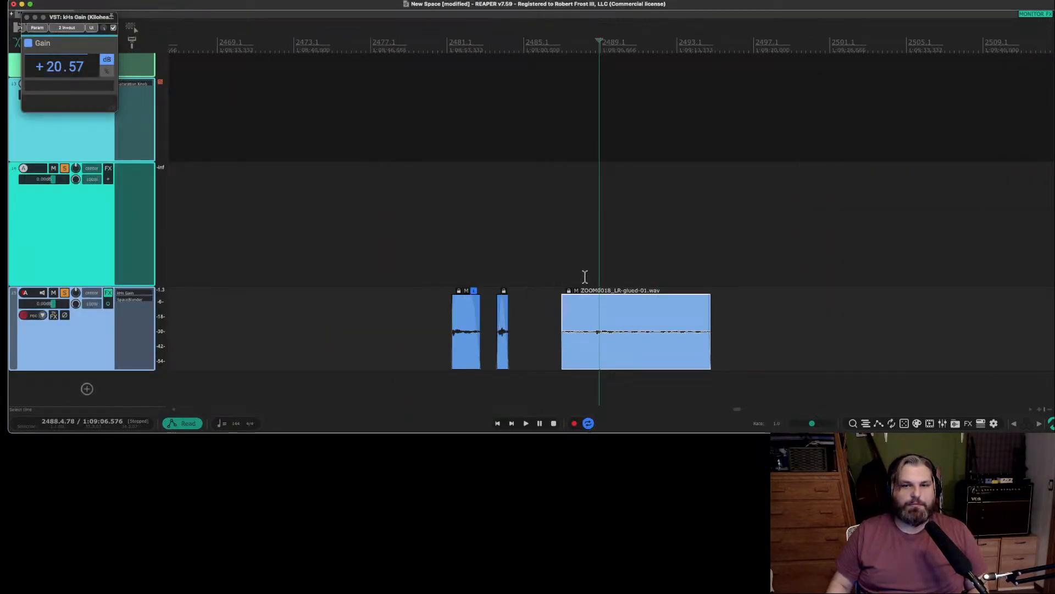
{"action": "left_click", "coordinate": [595, 275]}
{"action": "key", "text": "space"}
{"action": "scroll", "coordinate": [572, 272], "scroll_direction": "right", "scroll_amount": 10}
{"action": "scroll", "coordinate": [516, 274], "scroll_direction": "left", "scroll_amount": 10}
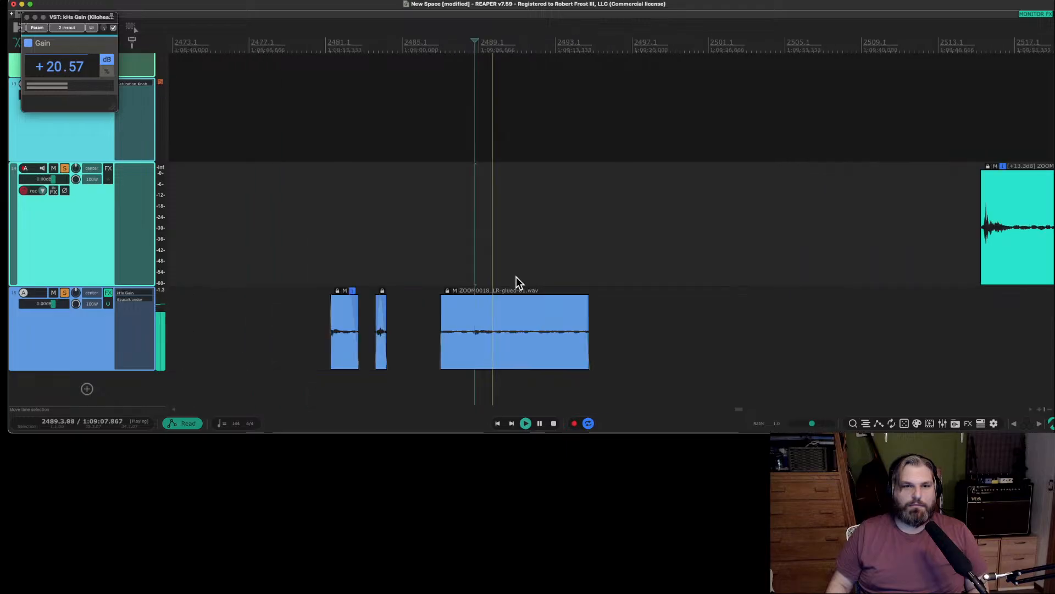
{"action": "scroll", "coordinate": [516, 274], "scroll_direction": "right", "scroll_amount": 1}
{"action": "scroll", "coordinate": [516, 273], "scroll_direction": "up", "scroll_amount": 1}
{"action": "scroll", "coordinate": [516, 278], "scroll_direction": "right", "scroll_amount": 4}
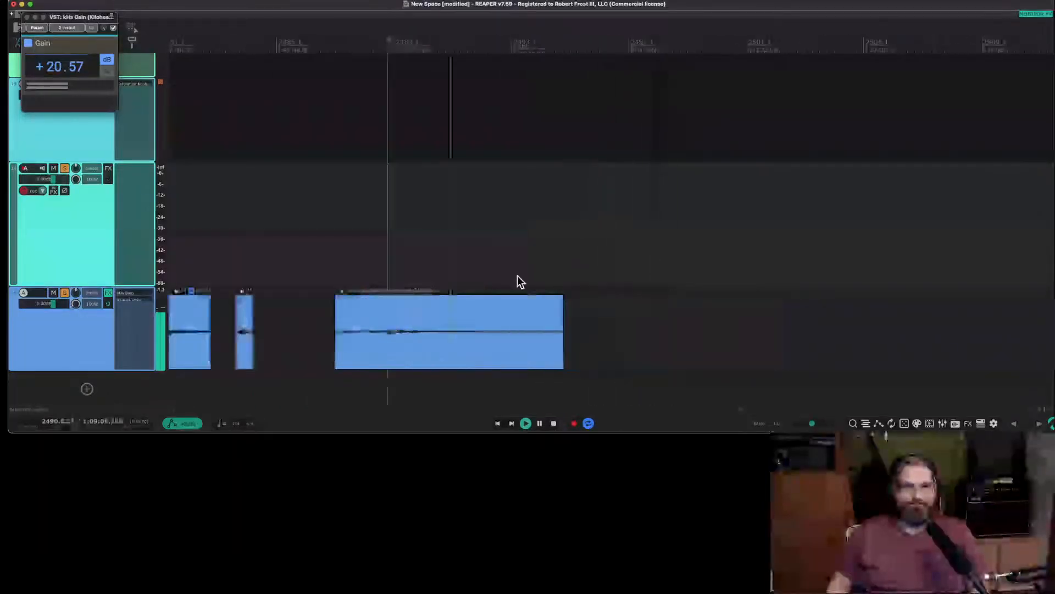
{"action": "scroll", "coordinate": [517, 279], "scroll_direction": "left", "scroll_amount": 1}
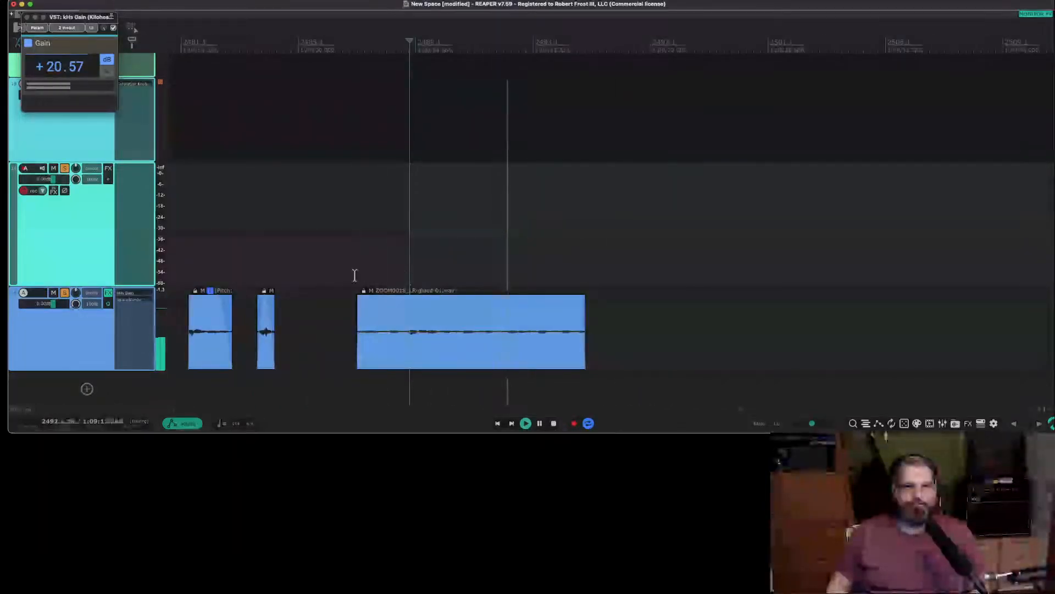
{"action": "key", "text": "space"}
Open SpaceBlender on track 15 and set the global automation override to Touch.
{"action": "left_click", "coordinate": [140, 298]}
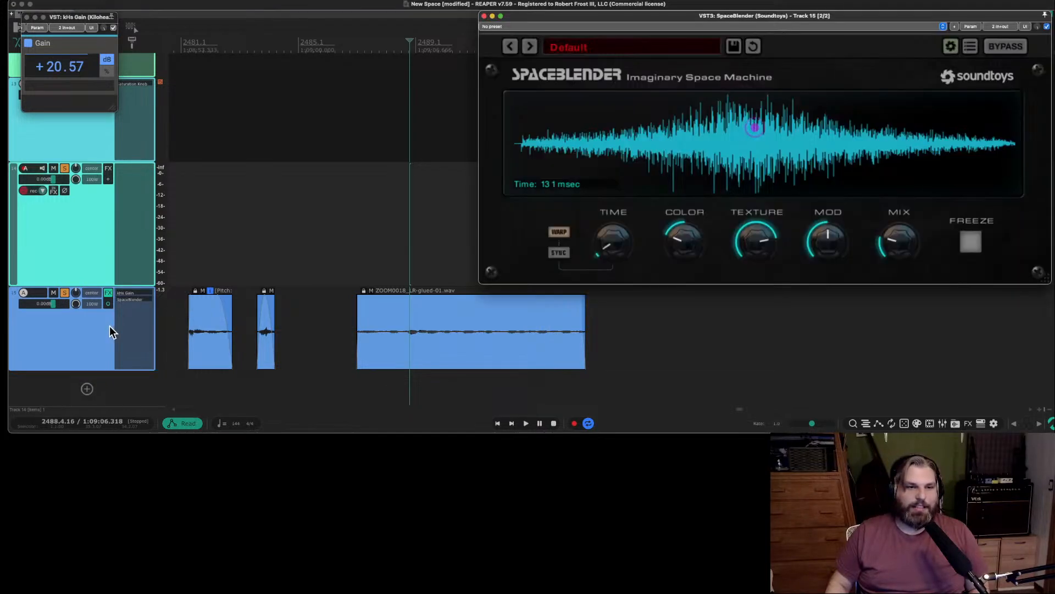
{"action": "scroll", "coordinate": [100, 348], "scroll_direction": "up", "scroll_amount": 5}
{"action": "scroll", "coordinate": [100, 349], "scroll_direction": "down", "scroll_amount": 6}
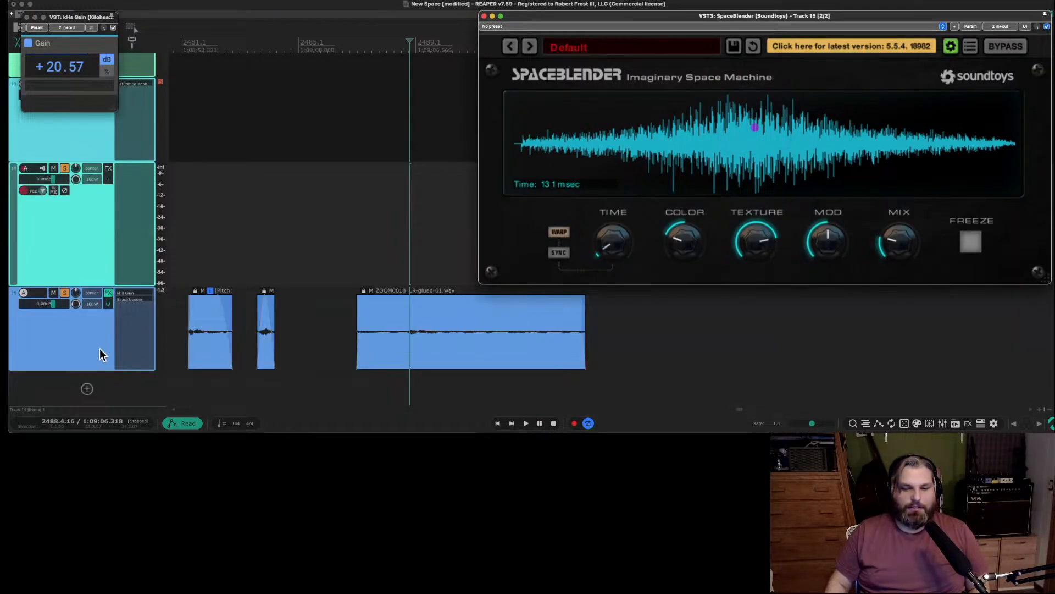
{"action": "left_click", "coordinate": [196, 424]}
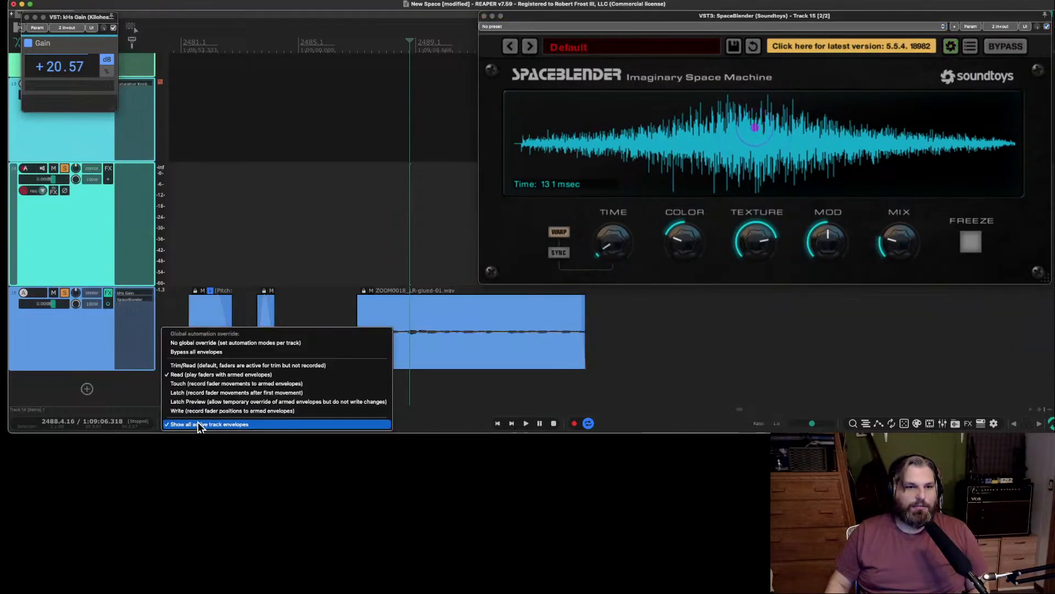
{"action": "left_click", "coordinate": [217, 384]}
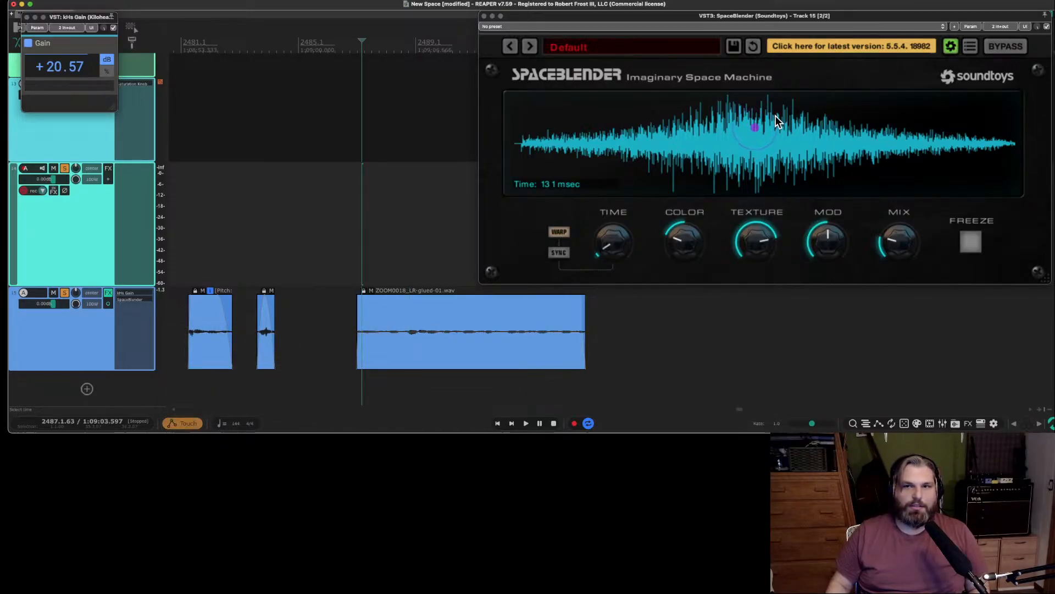
Try recording movements of SpaceBlender's envelope shape point during playback of the glued item and undo them.
{"action": "key", "text": "space"}
{"action": "left_click_drag", "start_coordinate": [755, 128], "coordinate": [646, 146]}
{"action": "key", "text": "space"}
{"action": "key", "text": "super+z"}
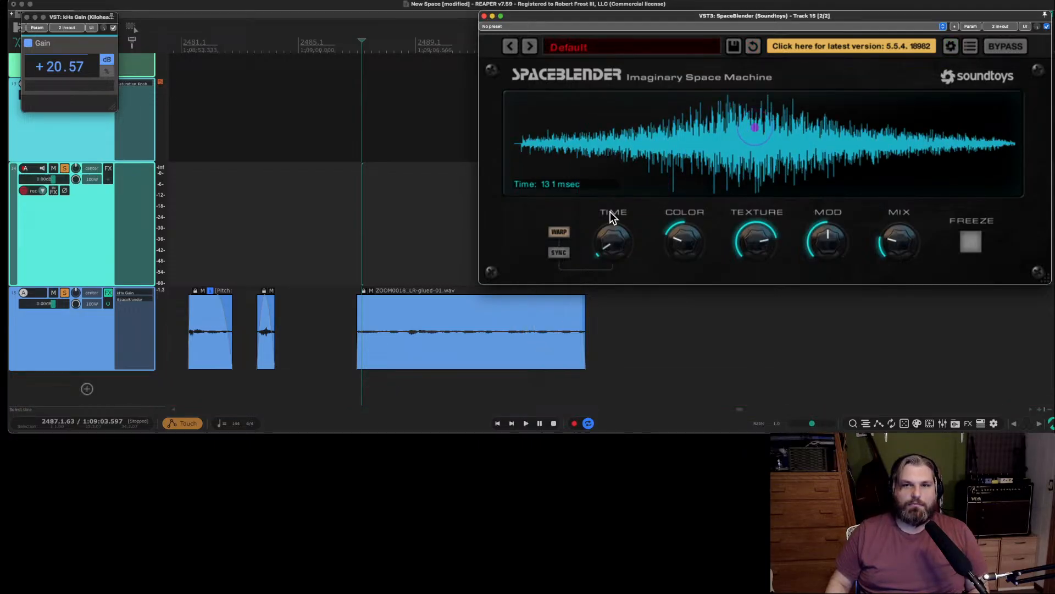
Record SpaceBlender Time automation while the glued item plays, also trying the Color knob and the envelope shape point.
{"action": "key", "text": "space"}
{"action": "mouse_move", "coordinate": [615, 239]}
{"action": "left_mouse_down"}
{"action": "mouse_move", "coordinate": [610, 200]}
{"action": "mouse_move", "coordinate": [625, 257]}
{"action": "mouse_move", "coordinate": [616, 213]}
{"action": "mouse_move", "coordinate": [615, 235]}
{"action": "left_mouse_up"}
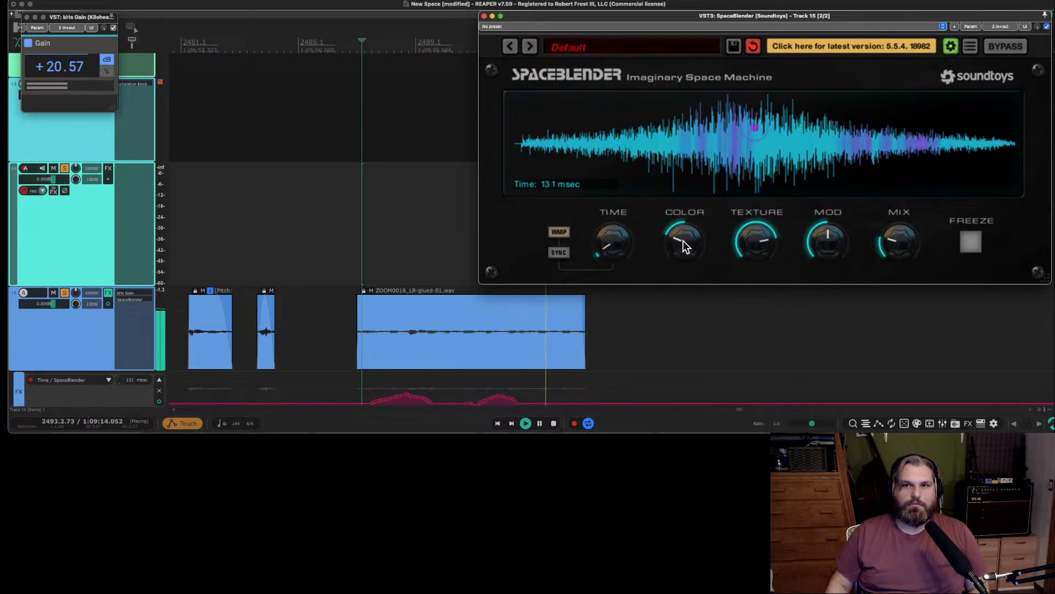
{"action": "left_click_drag", "start_coordinate": [683, 243], "coordinate": [690, 195]}
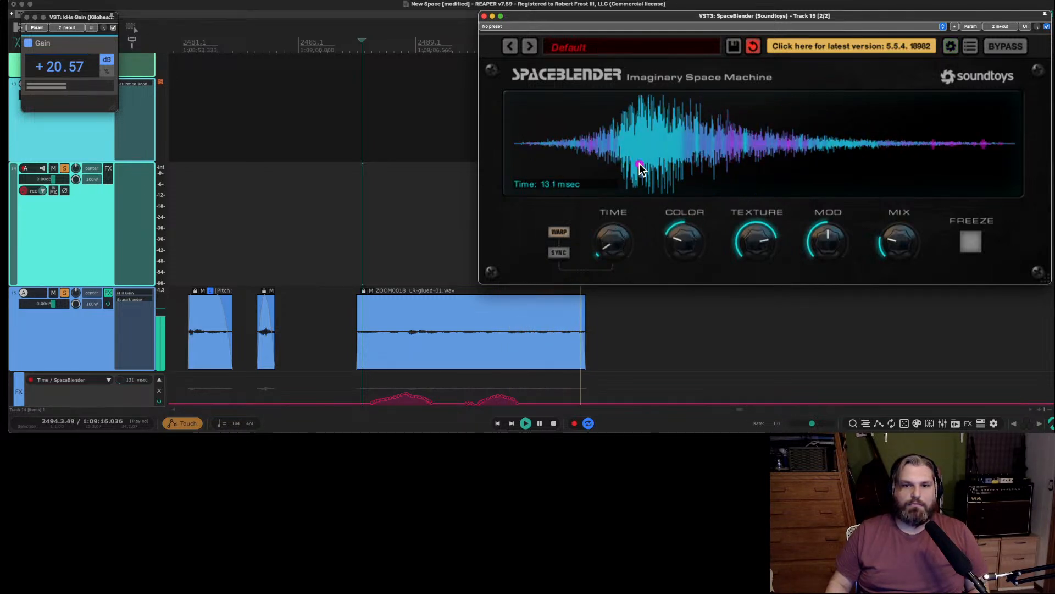
{"action": "key", "text": "space"}
Play back the recorded Time automation from the glued item's start while trying the Color knob.
{"action": "key", "text": "space"}
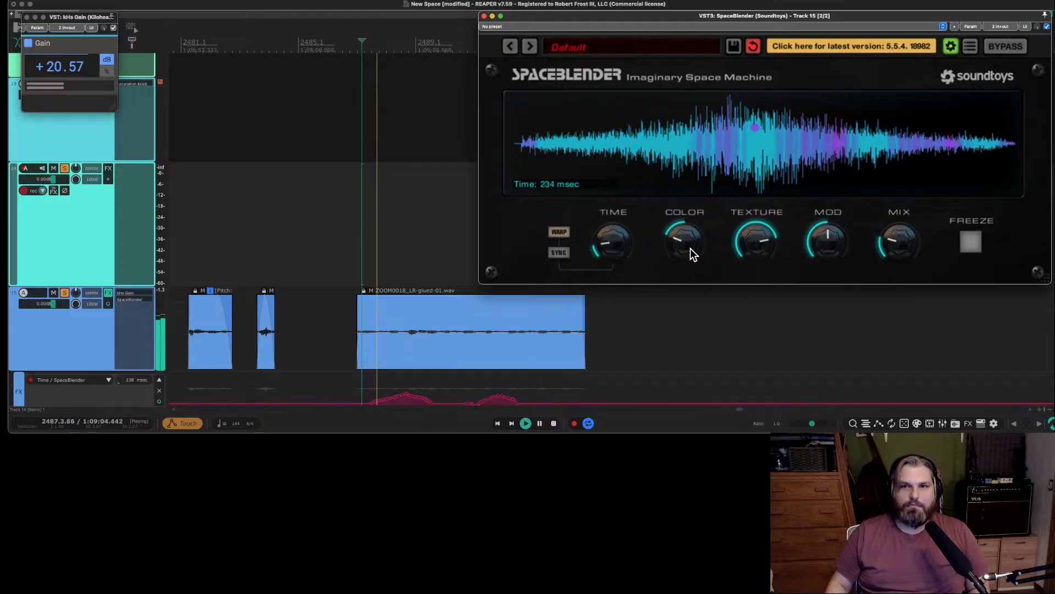
{"action": "mouse_move", "coordinate": [691, 249]}
{"action": "left_mouse_down"}
{"action": "mouse_move", "coordinate": [690, 230]}
{"action": "mouse_move", "coordinate": [688, 238]}
{"action": "left_mouse_up"}
{"action": "key", "text": "space"}
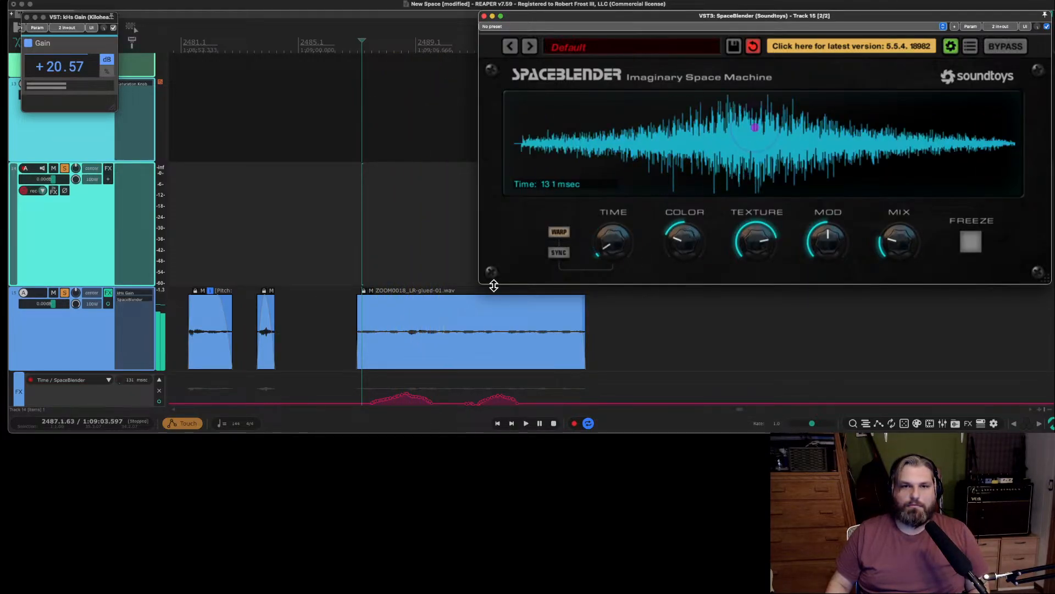
{"action": "scroll", "coordinate": [473, 310], "scroll_direction": "down", "scroll_amount": 2}
{"action": "scroll", "coordinate": [91, 305], "scroll_direction": "up", "scroll_amount": 2}
{"action": "scroll", "coordinate": [280, 284], "scroll_direction": "down", "scroll_amount": 10}
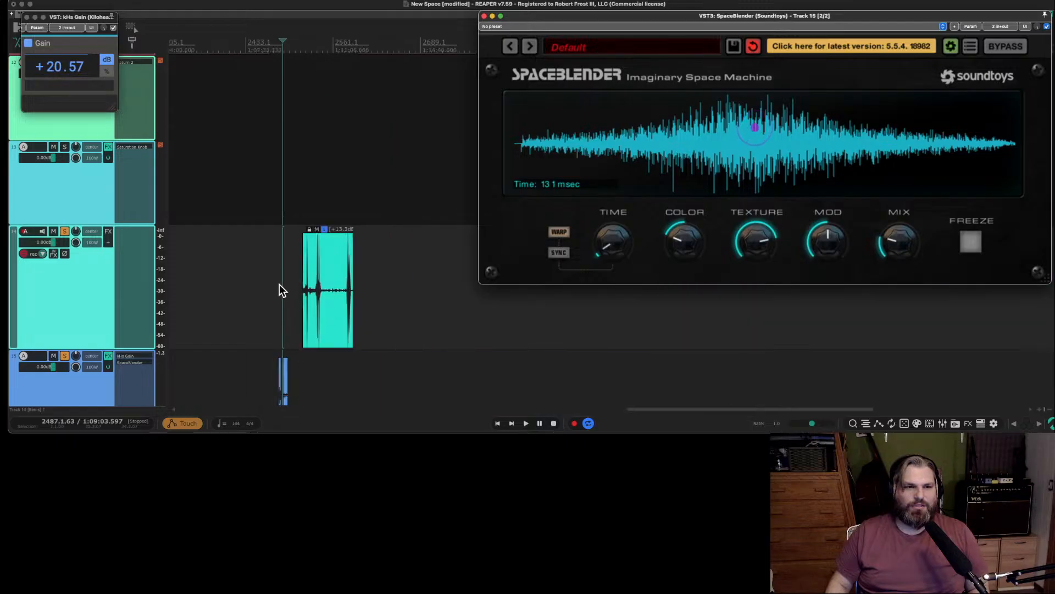
Clear the recorded SpaceBlender automation envelopes from track 15.
{"action": "scroll", "coordinate": [279, 285], "scroll_direction": "up", "scroll_amount": 10}
{"action": "scroll", "coordinate": [84, 275], "scroll_direction": "down", "scroll_amount": 6}
{"action": "scroll", "coordinate": [85, 271], "scroll_direction": "up", "scroll_amount": 2}
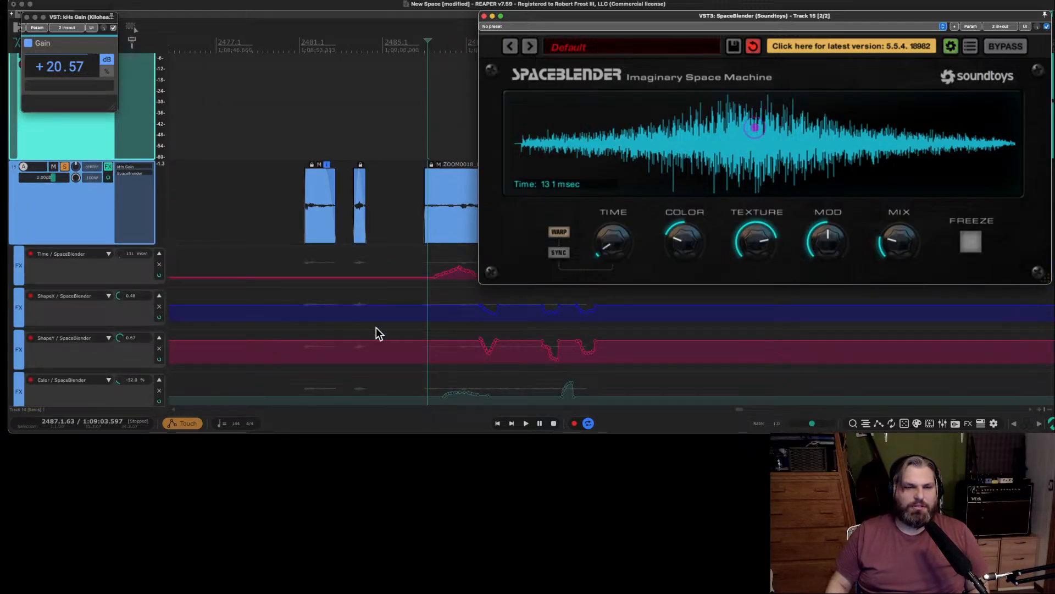
{"action": "scroll", "coordinate": [376, 327], "scroll_direction": "up", "scroll_amount": 1}
{"action": "key", "text": "v"}
{"action": "scroll", "coordinate": [469, 306], "scroll_direction": "up", "scroll_amount": 1}
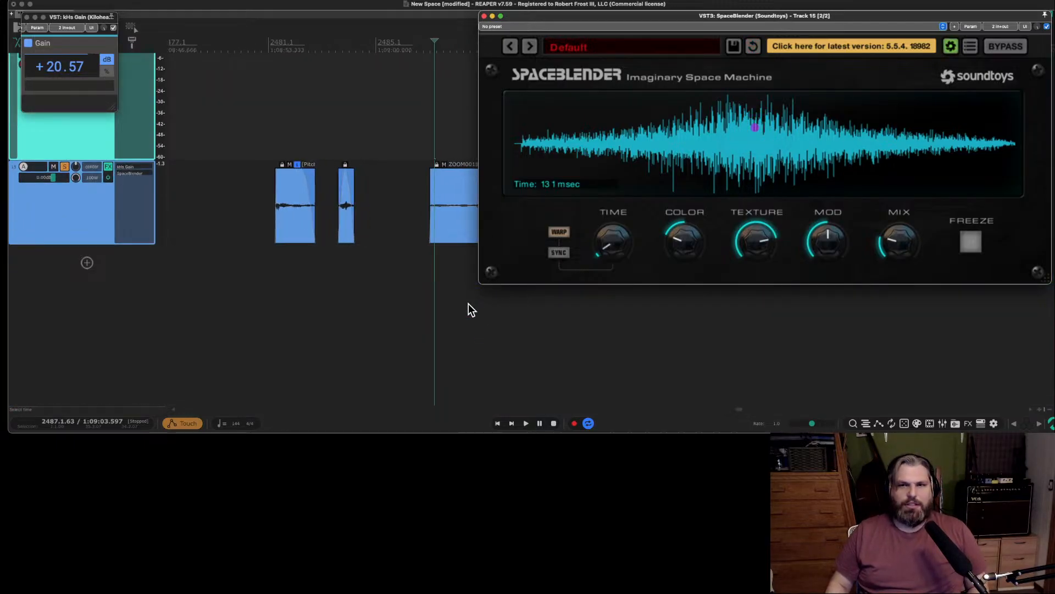
Try recording SpaceBlender Color automation while the glued item plays, and undo the recording.
{"action": "scroll", "coordinate": [469, 305], "scroll_direction": "down", "scroll_amount": 2}
{"action": "scroll", "coordinate": [469, 306], "scroll_direction": "up", "scroll_amount": 5}
{"action": "scroll", "coordinate": [455, 299], "scroll_direction": "right", "scroll_amount": 5}
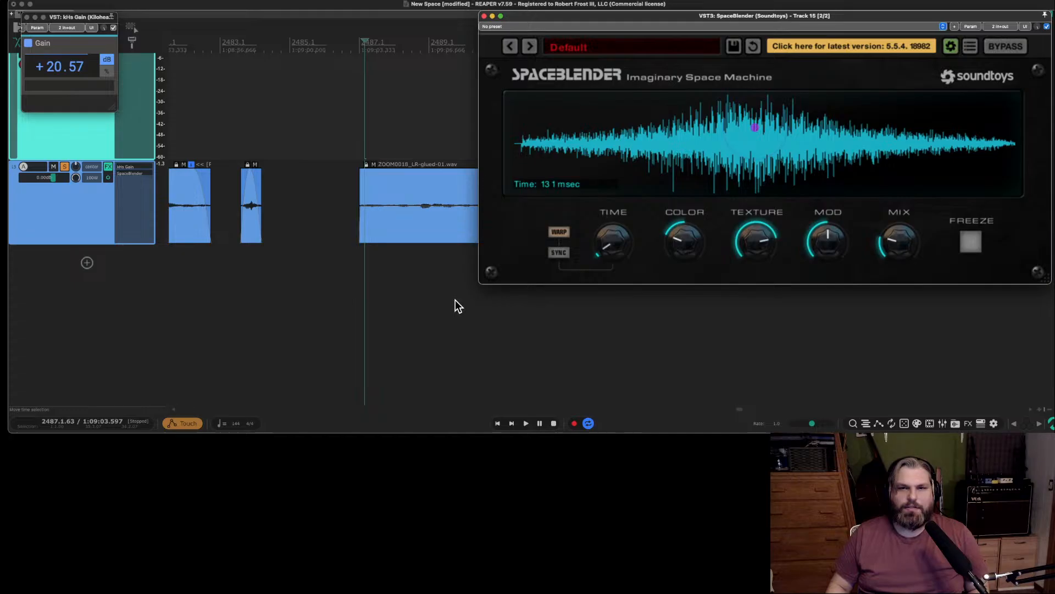
{"action": "key", "text": "space"}
{"action": "left_click_drag", "start_coordinate": [678, 241], "coordinate": [697, 136]}
{"action": "key", "text": "space"}
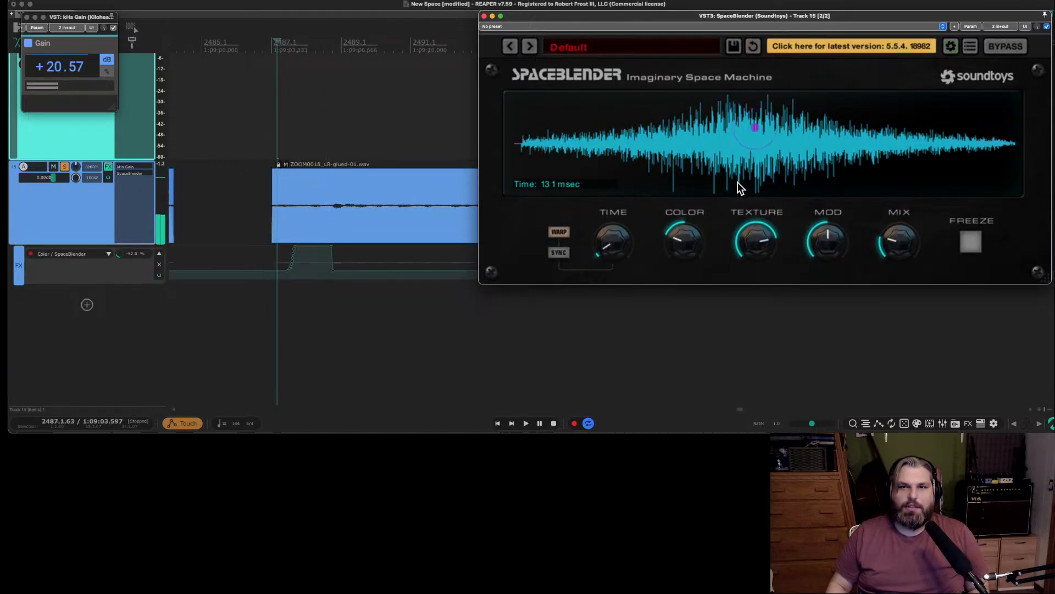
{"action": "key", "text": "super+z"}
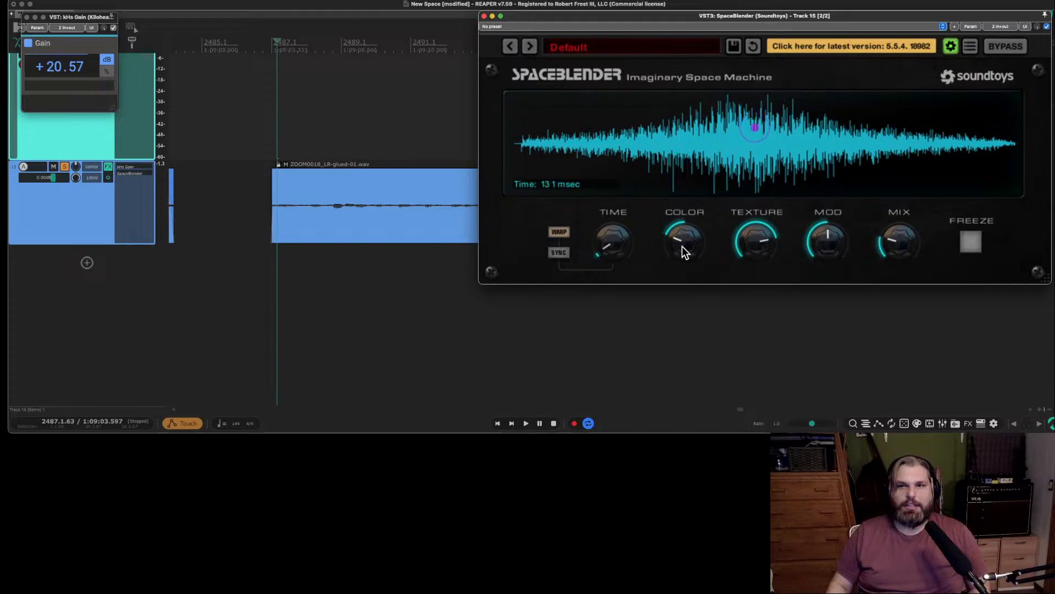
Set the global automation override to Read.
{"action": "left_click", "coordinate": [178, 422]}
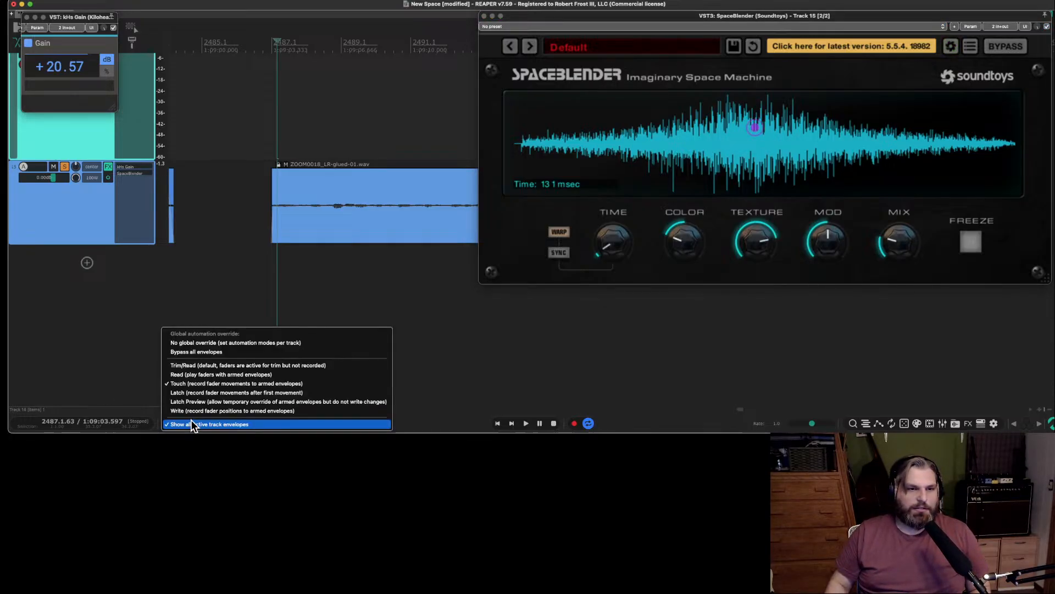
{"action": "left_click", "coordinate": [224, 378]}
Try SpaceBlender's Time knob at 9074 msec, Texture and Mod at minimum, and varying Mix amounts while the glued item plays.
{"action": "key", "text": "space"}
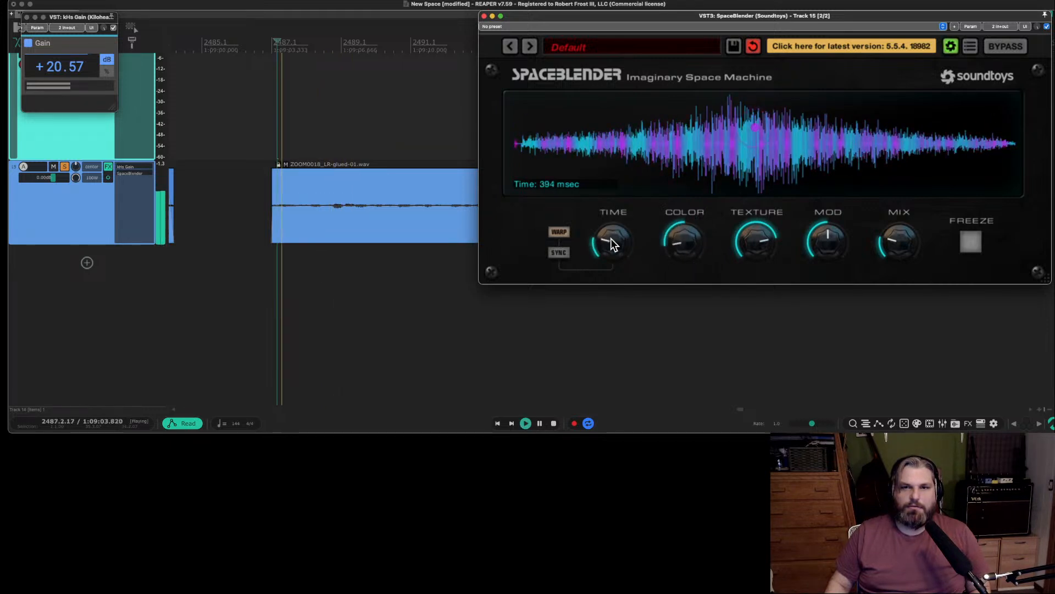
{"action": "left_click_drag", "start_coordinate": [611, 238], "coordinate": [612, 170]}
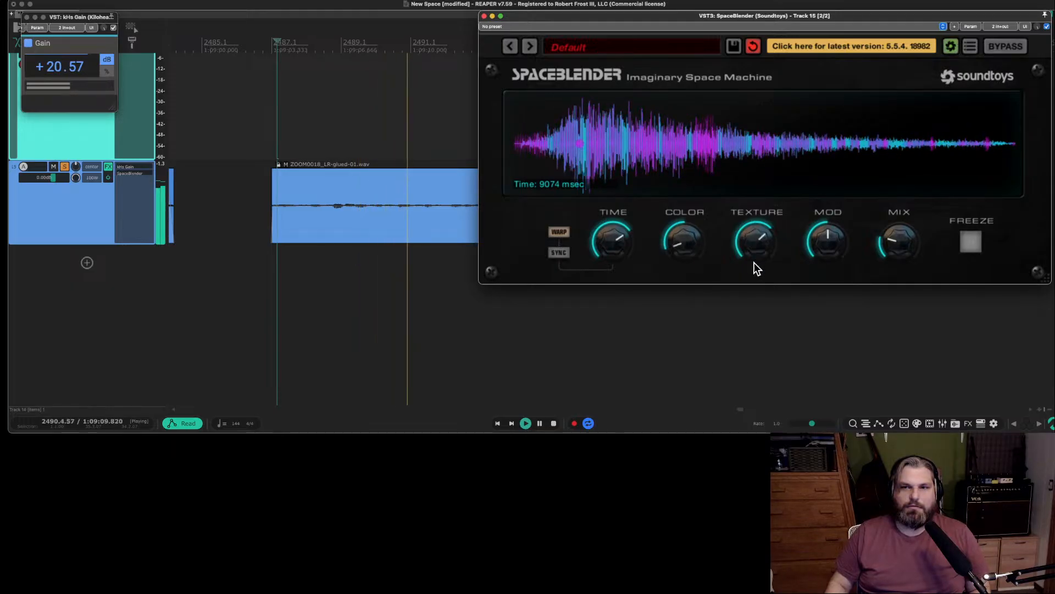
{"action": "left_click_drag", "start_coordinate": [754, 266], "coordinate": [759, 356]}
{"action": "left_click_drag", "start_coordinate": [849, 241], "coordinate": [832, 367]}
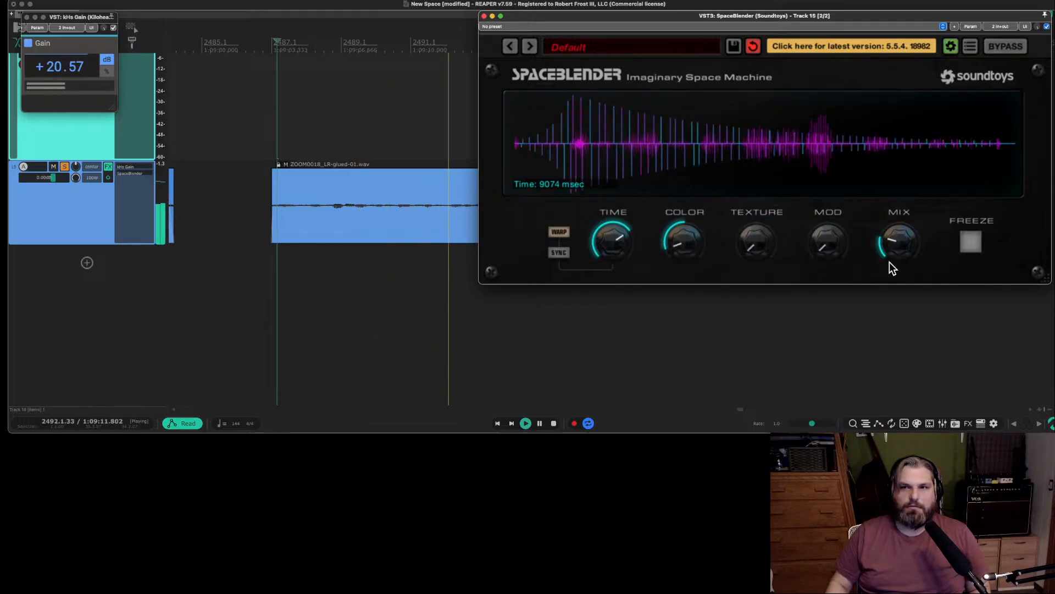
{"action": "left_click_drag", "start_coordinate": [889, 261], "coordinate": [895, 200]}
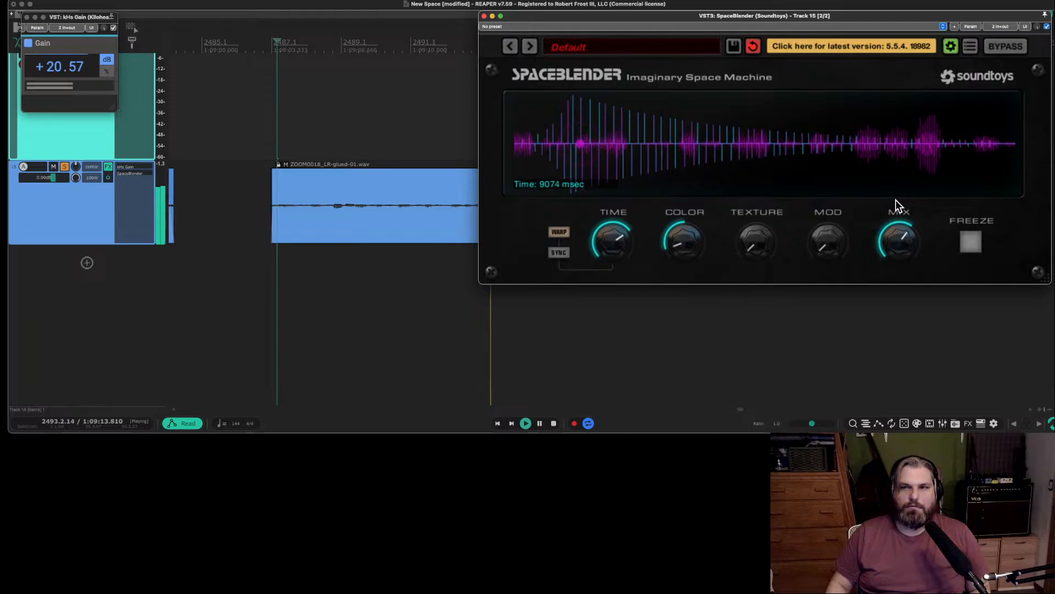
{"action": "left_click_drag", "start_coordinate": [895, 200], "coordinate": [893, 257]}
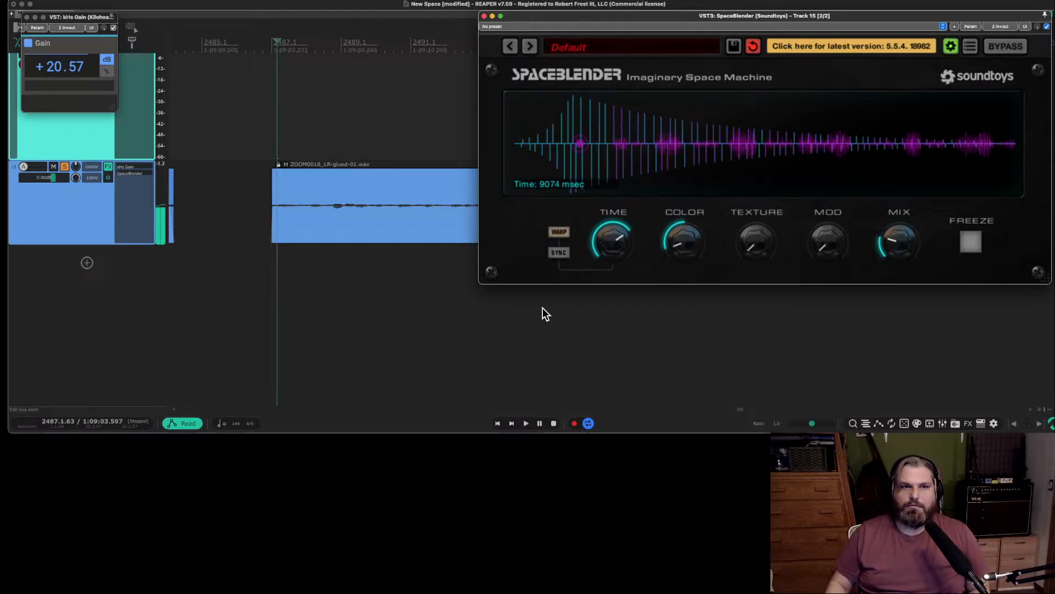
{"action": "key", "text": "space"}
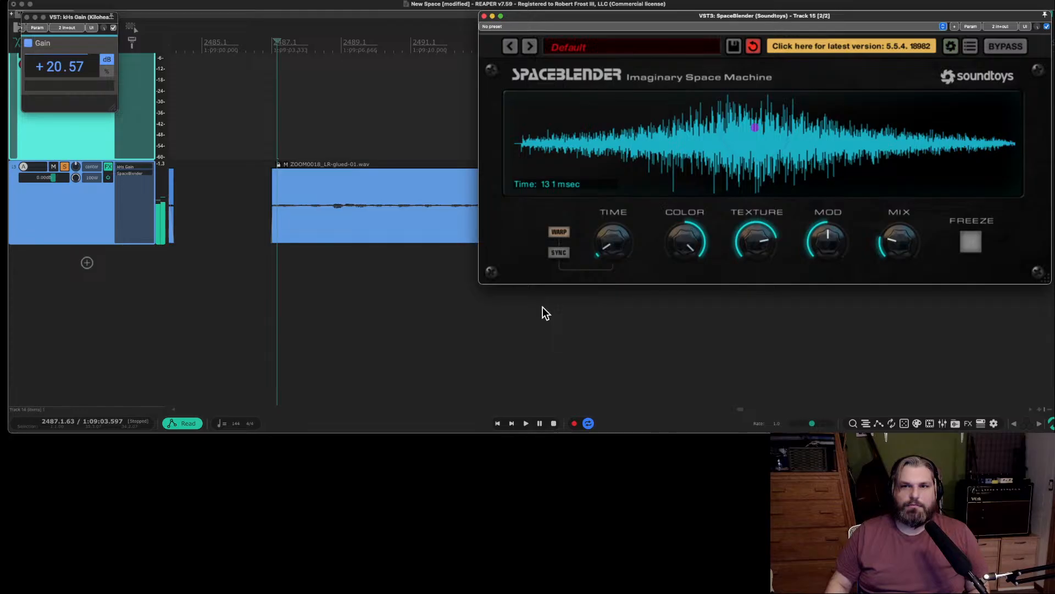
Play the glued item from its start to hear it with the current SpaceBlender settings.
{"action": "scroll", "coordinate": [404, 289], "scroll_direction": "down", "scroll_amount": 5}
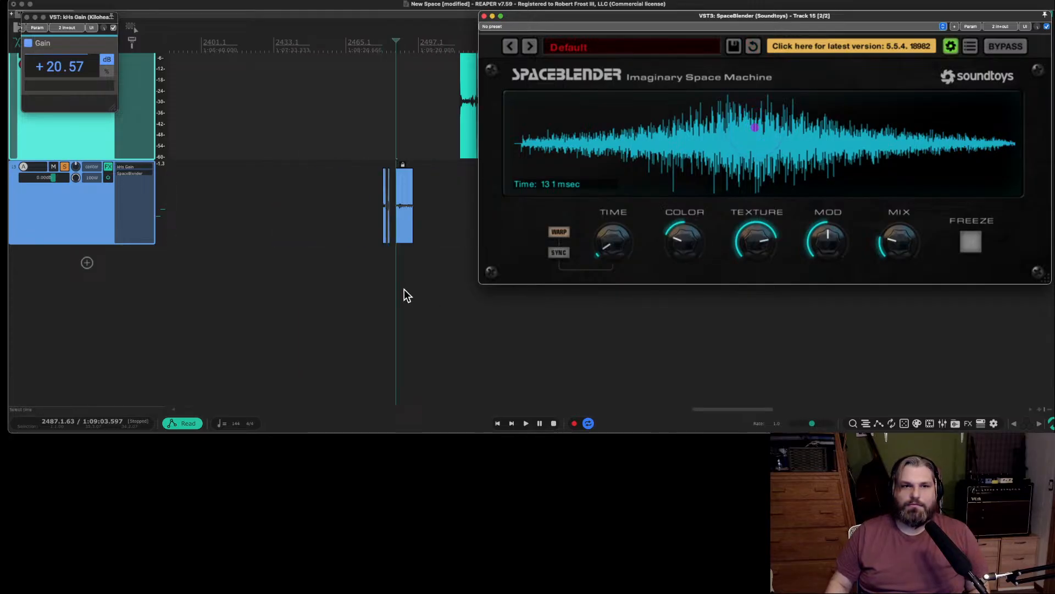
{"action": "key", "text": "space"}
{"action": "scroll", "coordinate": [399, 222], "scroll_direction": "up", "scroll_amount": 2}
{"action": "scroll", "coordinate": [399, 222], "scroll_direction": "up", "scroll_amount": 2}
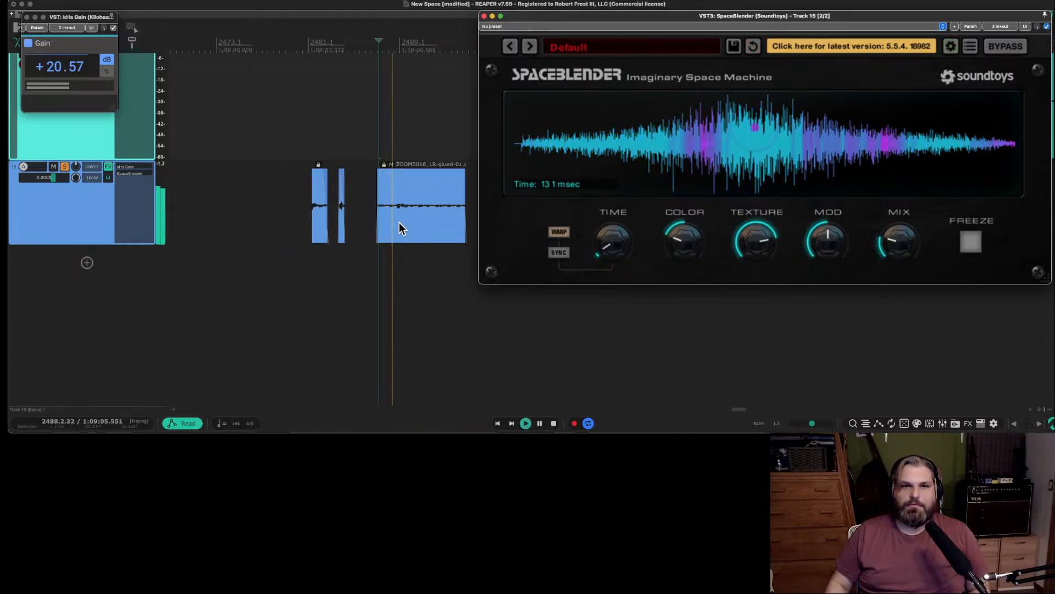
{"action": "key", "text": "space"}
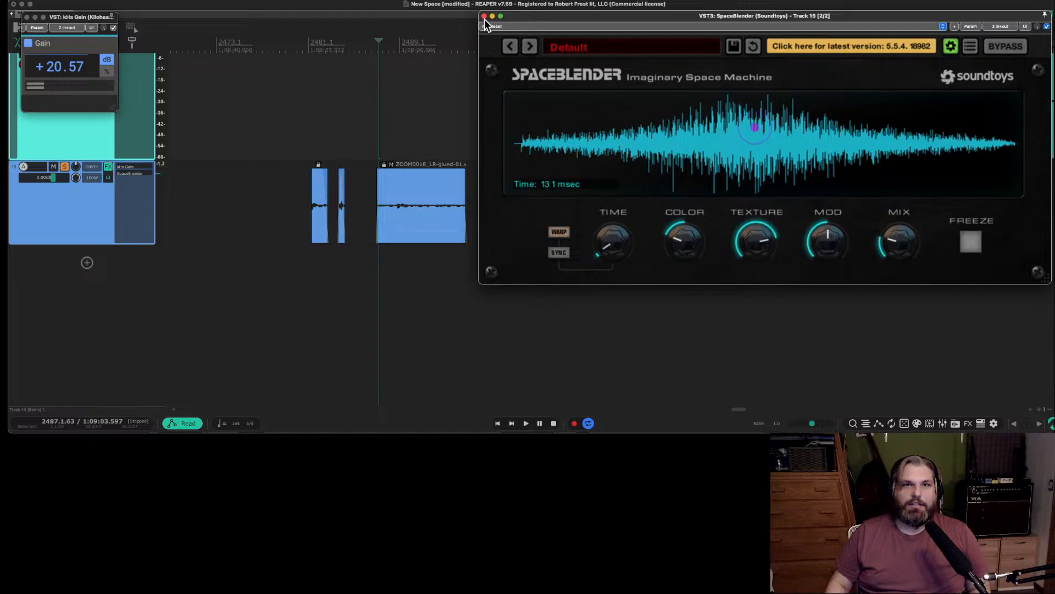
Close the SpaceBlender and kHs Gain windows and audition the short items before the glued item.
{"action": "left_click", "coordinate": [484, 17]}
{"action": "left_click", "coordinate": [26, 17]}
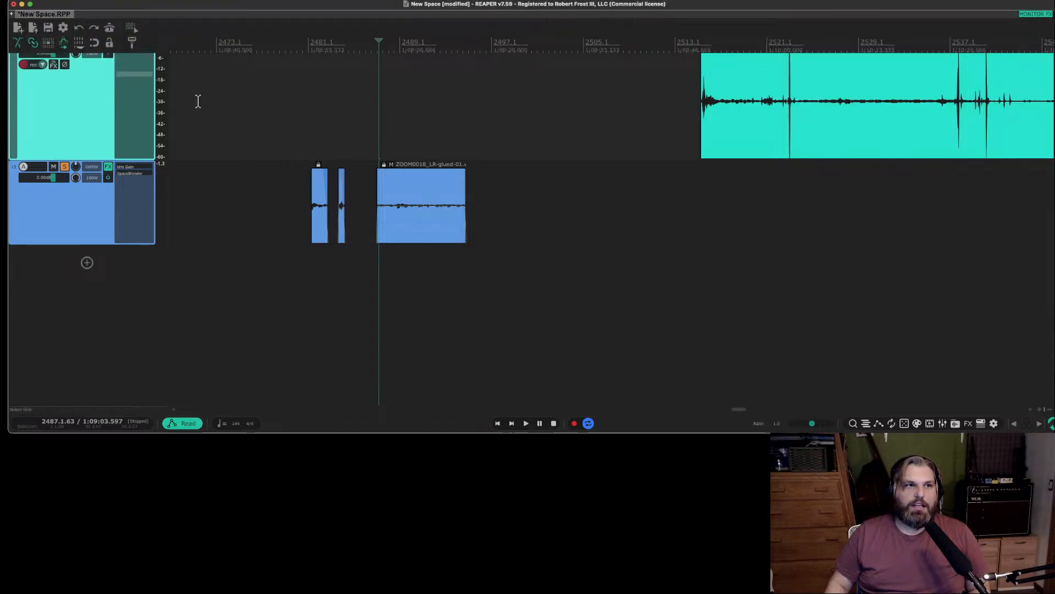
{"action": "left_click", "coordinate": [336, 155]}
Set the glued item's take pitch to -12.00 semitones and audition it from its start.
{"action": "left_click", "coordinate": [420, 195]}
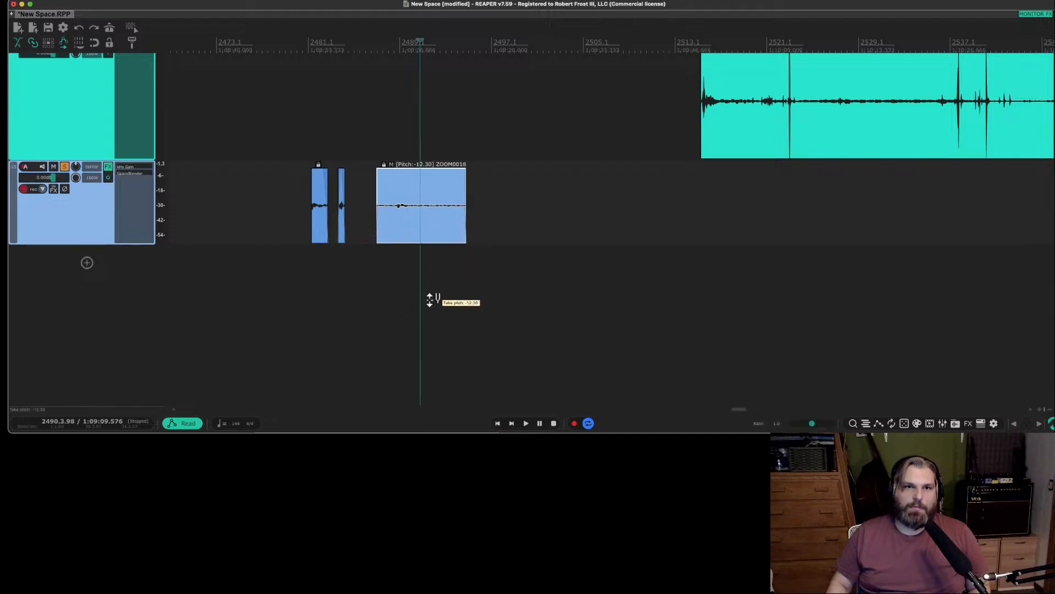
{"action": "key", "text": "space"}
{"action": "left_click", "coordinate": [379, 211]}
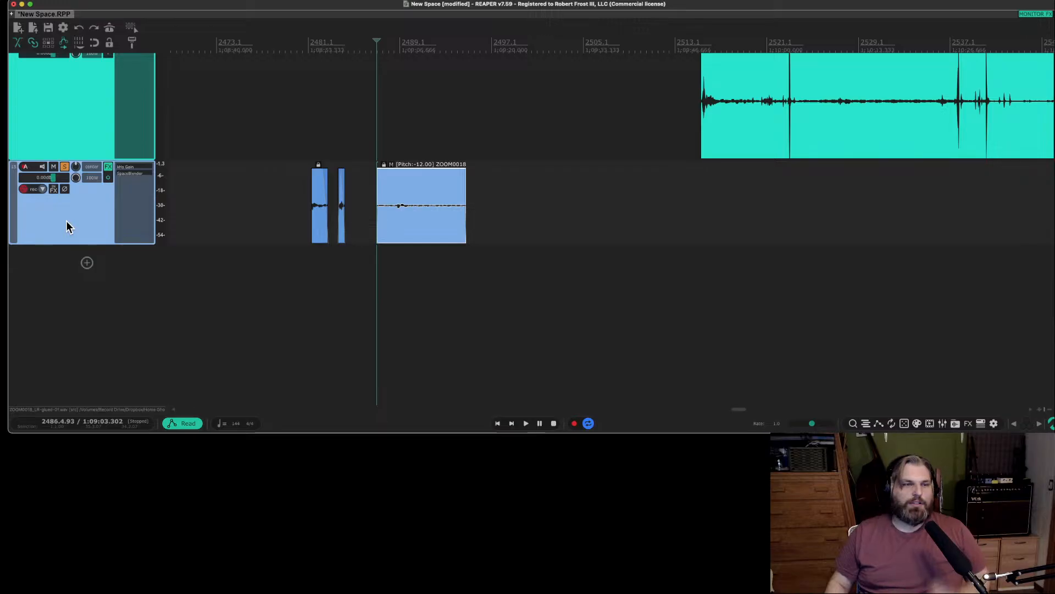
{"action": "right_click", "coordinate": [401, 234]}
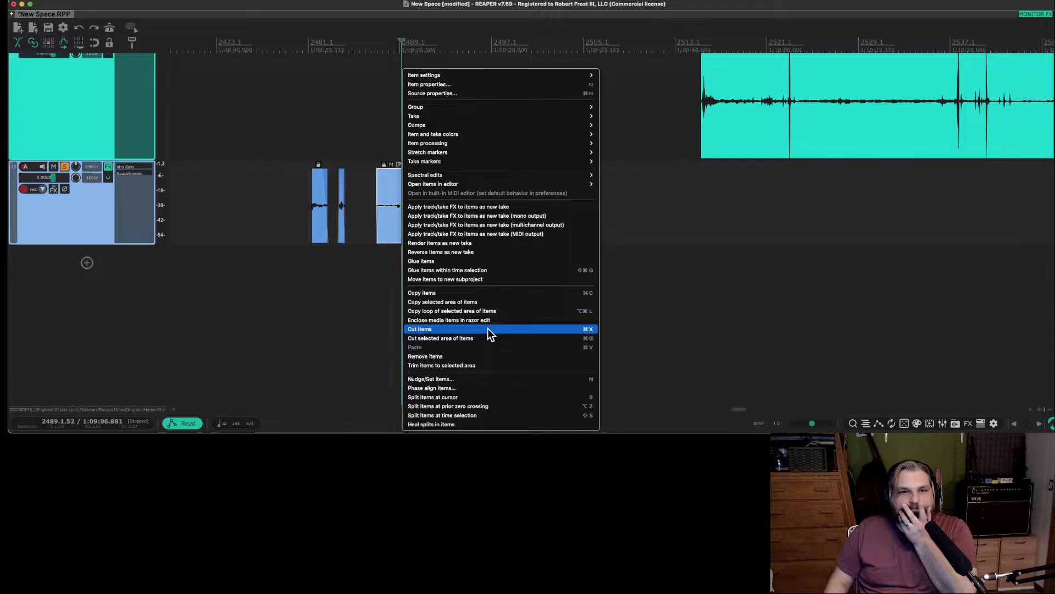
{"action": "left_click", "coordinate": [365, 316]}
{"action": "left_click", "coordinate": [411, 233]}
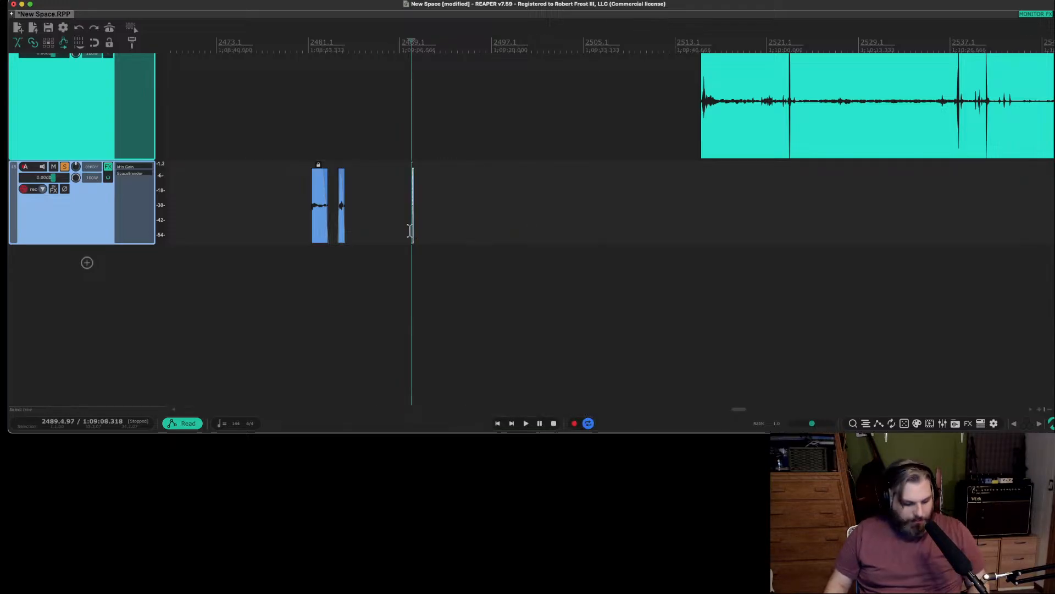
{"action": "key", "text": "super+z"}
Review the take settings in the glued item's properties and cancel without changing anything.
{"action": "scroll", "coordinate": [453, 200], "scroll_direction": "up", "scroll_amount": 10}
{"action": "scroll", "coordinate": [453, 200], "scroll_direction": "down", "scroll_amount": 5}
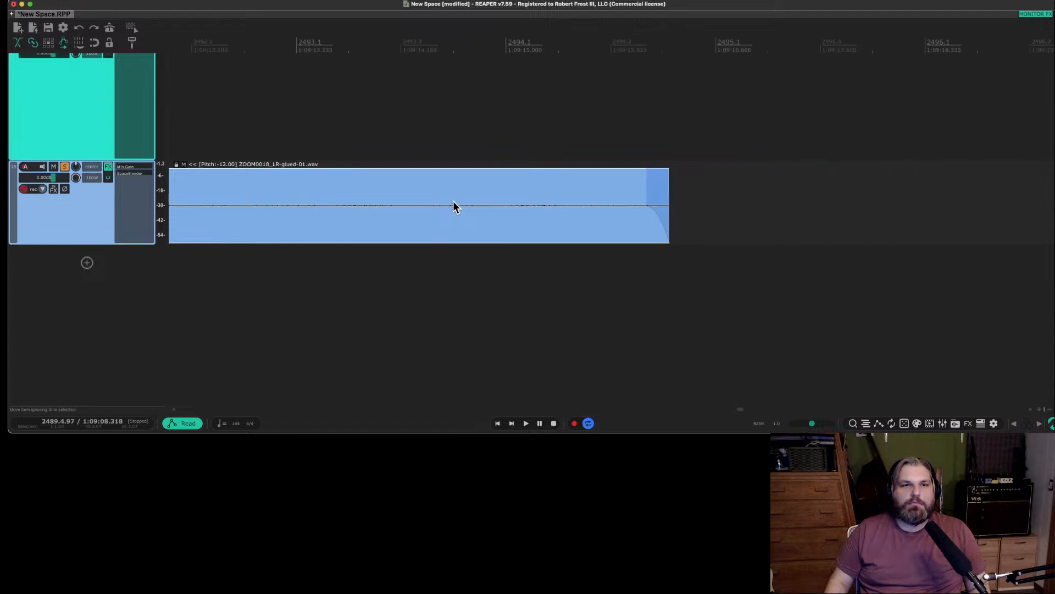
{"action": "scroll", "coordinate": [453, 201], "scroll_direction": "right", "scroll_amount": 3}
{"action": "scroll", "coordinate": [453, 200], "scroll_direction": "left", "scroll_amount": 10}
{"action": "scroll", "coordinate": [453, 200], "scroll_direction": "right", "scroll_amount": 8}
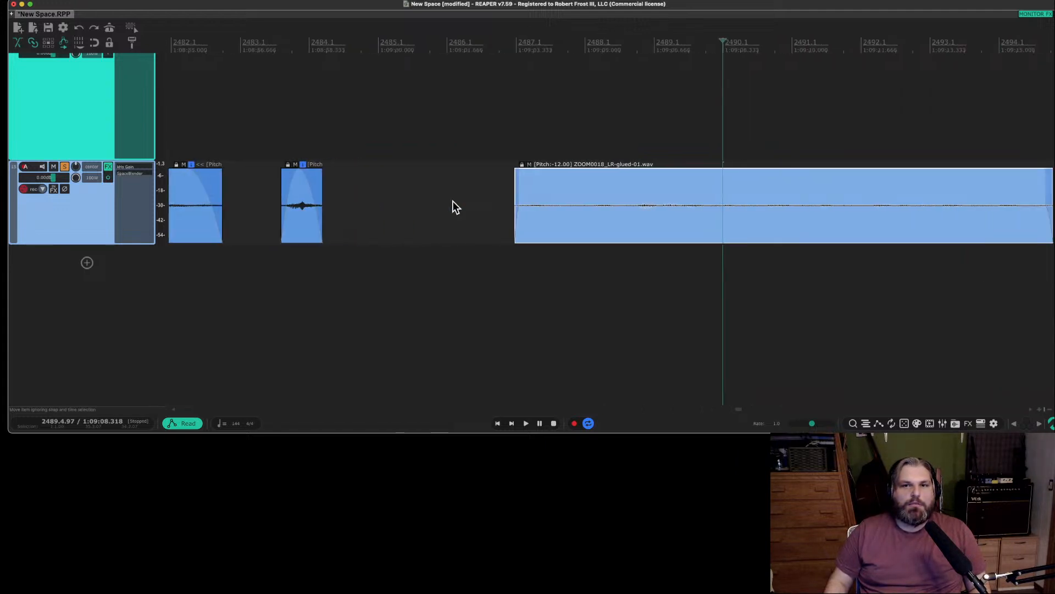
{"action": "scroll", "coordinate": [452, 200], "scroll_direction": "left", "scroll_amount": 1}
{"action": "scroll", "coordinate": [454, 206], "scroll_direction": "left", "scroll_amount": 2}
{"action": "scroll", "coordinate": [454, 207], "scroll_direction": "down", "scroll_amount": 1}
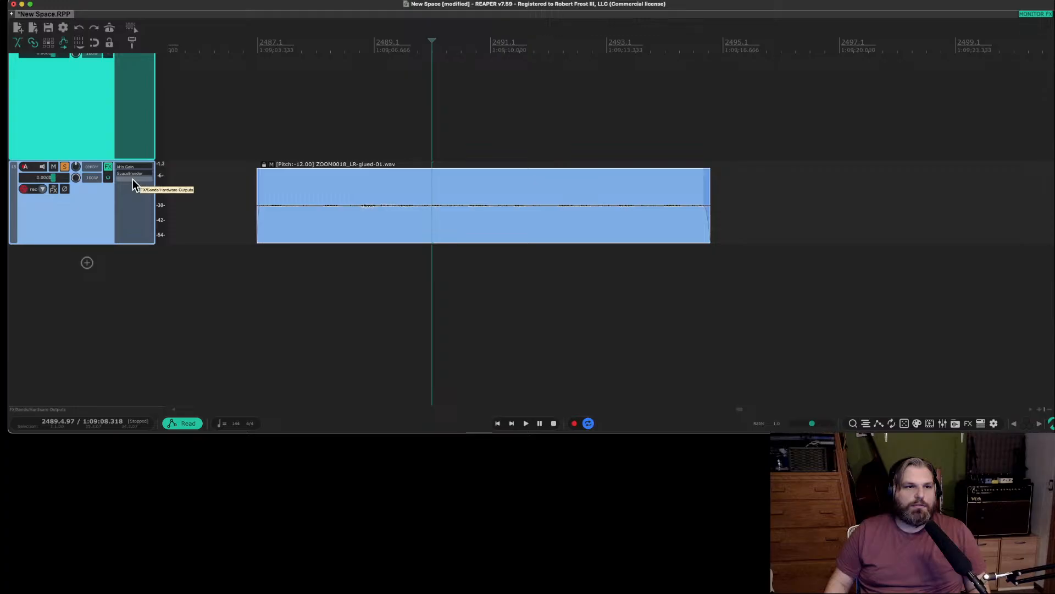
{"action": "right_click", "coordinate": [383, 215]}
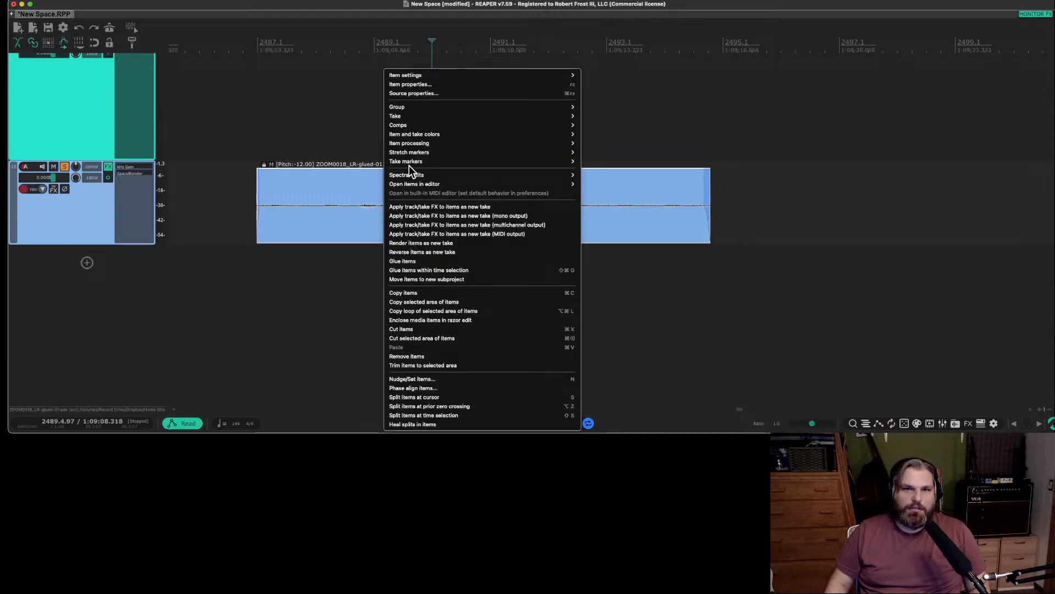
{"action": "left_click", "coordinate": [441, 85]}
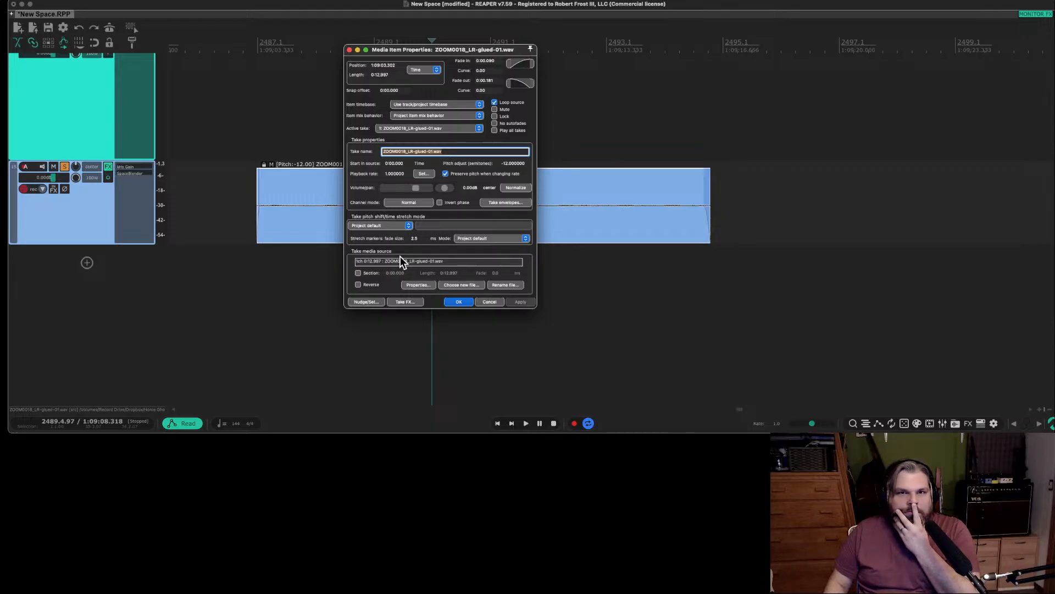
{"action": "left_click", "coordinate": [496, 302]}
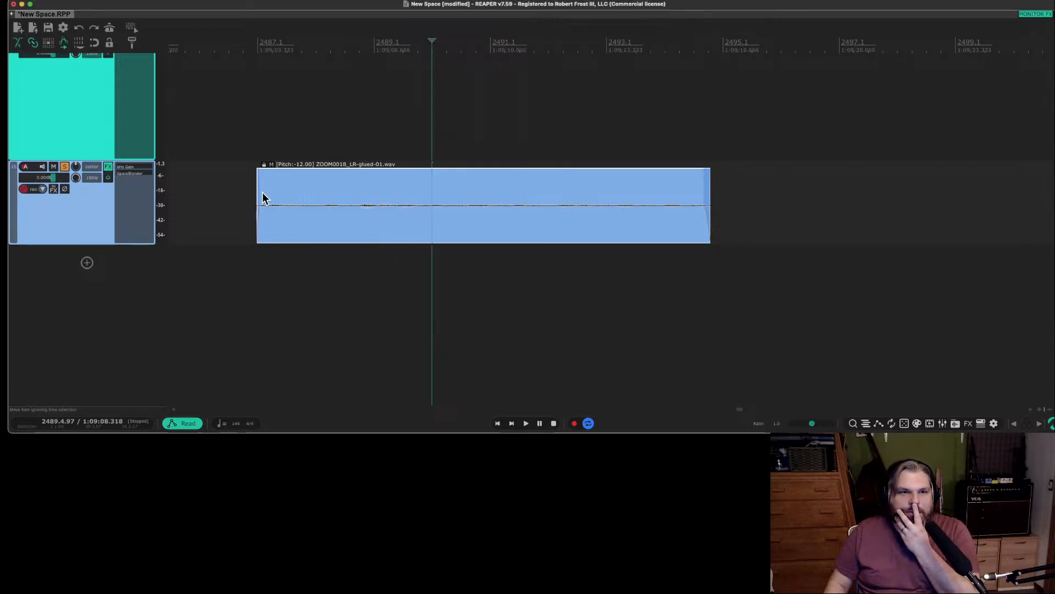
{"action": "left_click", "coordinate": [279, 196]}
{"action": "right_click", "coordinate": [279, 196]}
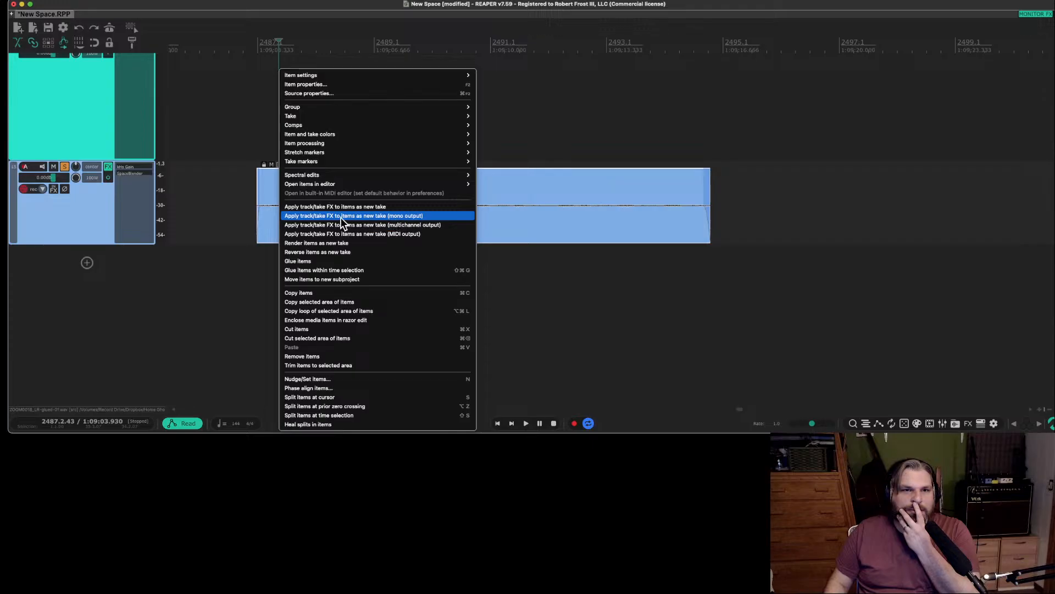
{"action": "mouse_move", "coordinate": [328, 156]}
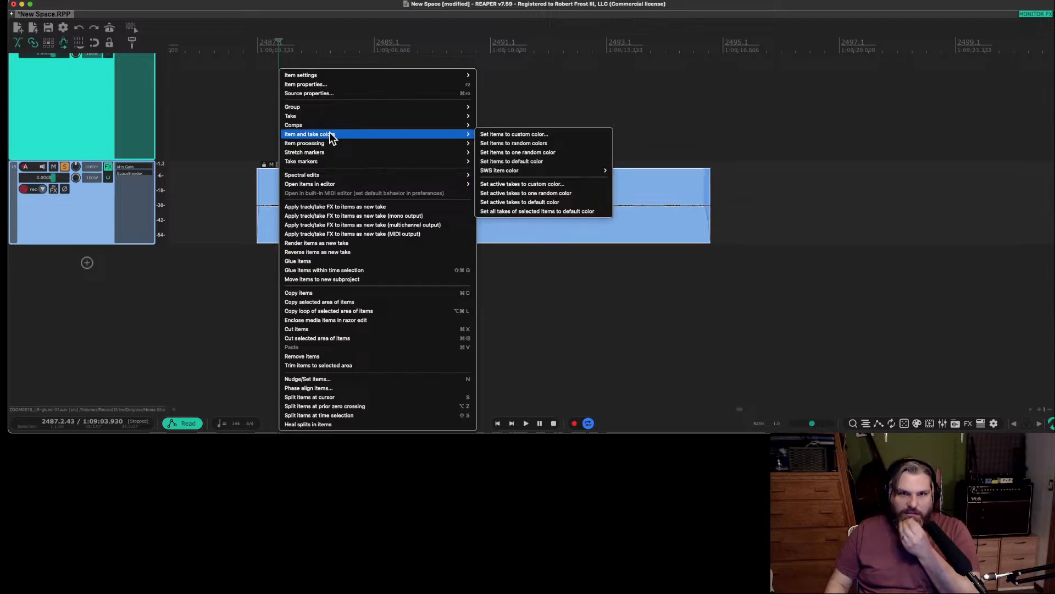
{"action": "mouse_move", "coordinate": [331, 117]}
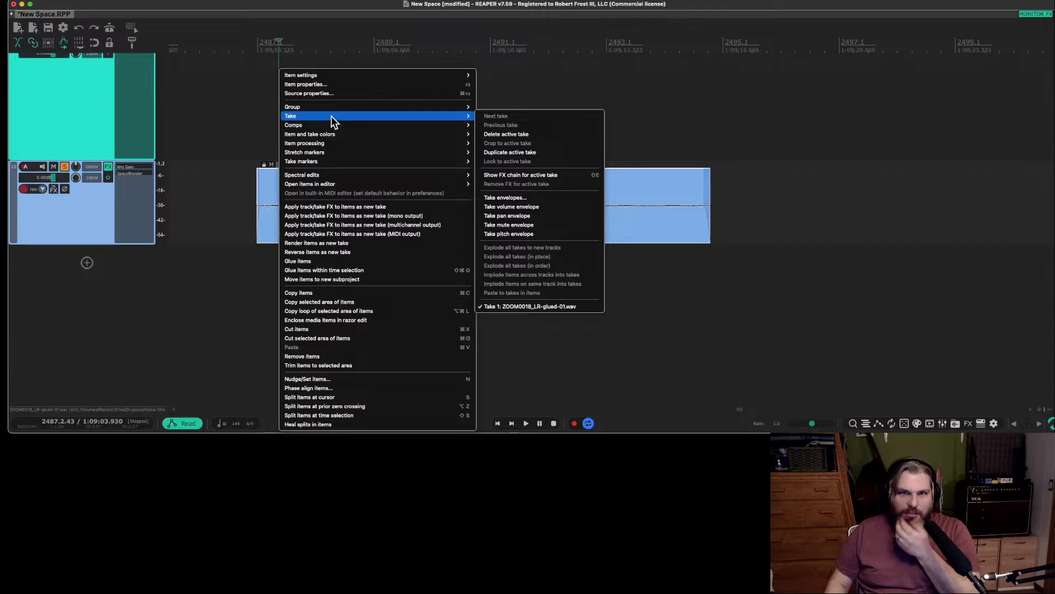
{"action": "left_click", "coordinate": [164, 328]}
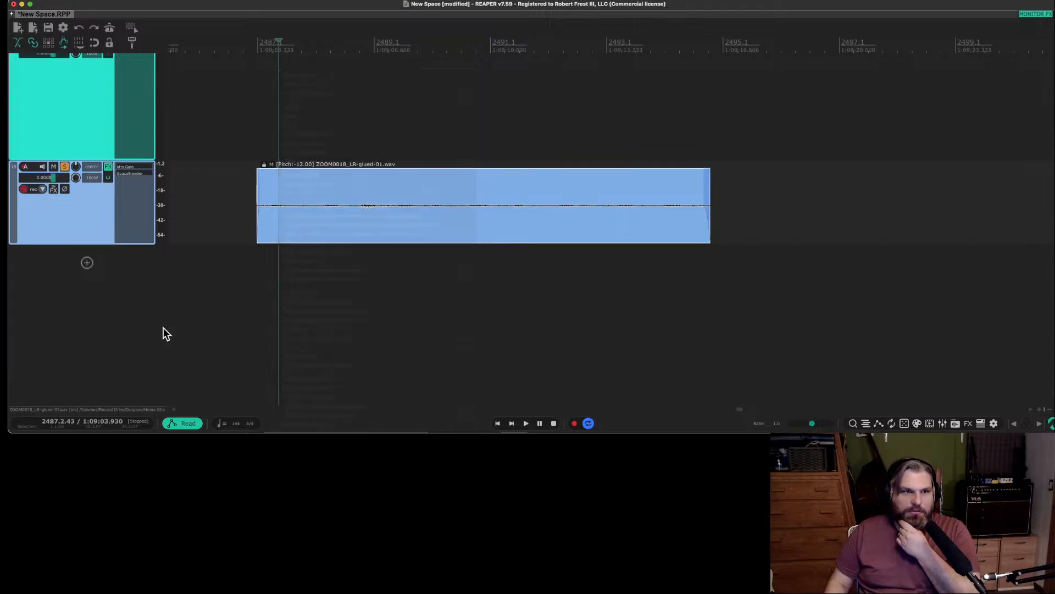
Add FabFilter Pro-Q 3 to track 15 after SpaceBlender and place a copy on the glued item as a take effect.
{"action": "left_click", "coordinate": [127, 179]}
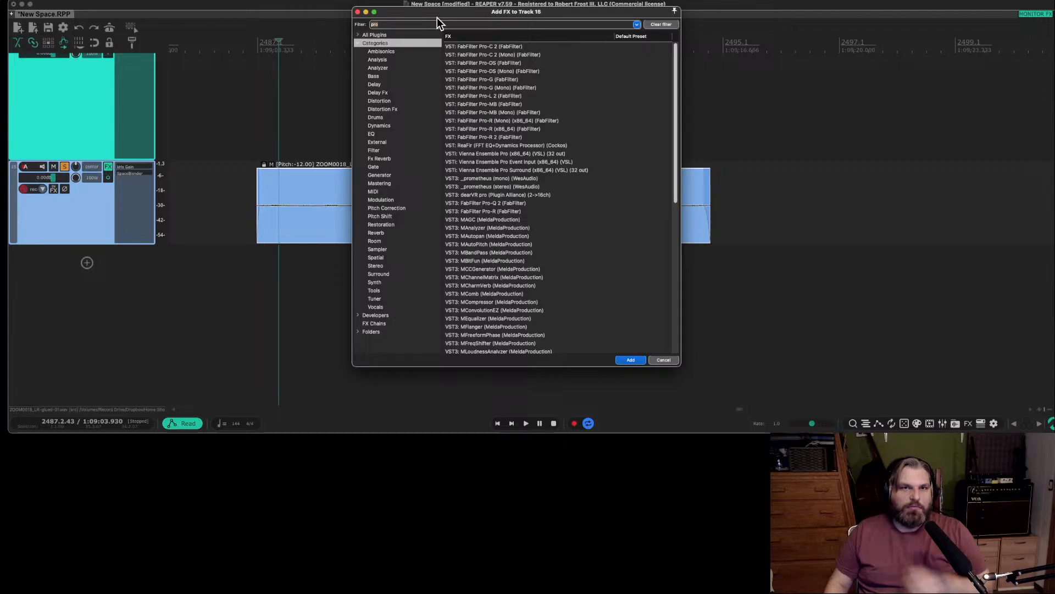
{"action": "type", "text": "pro Q"}
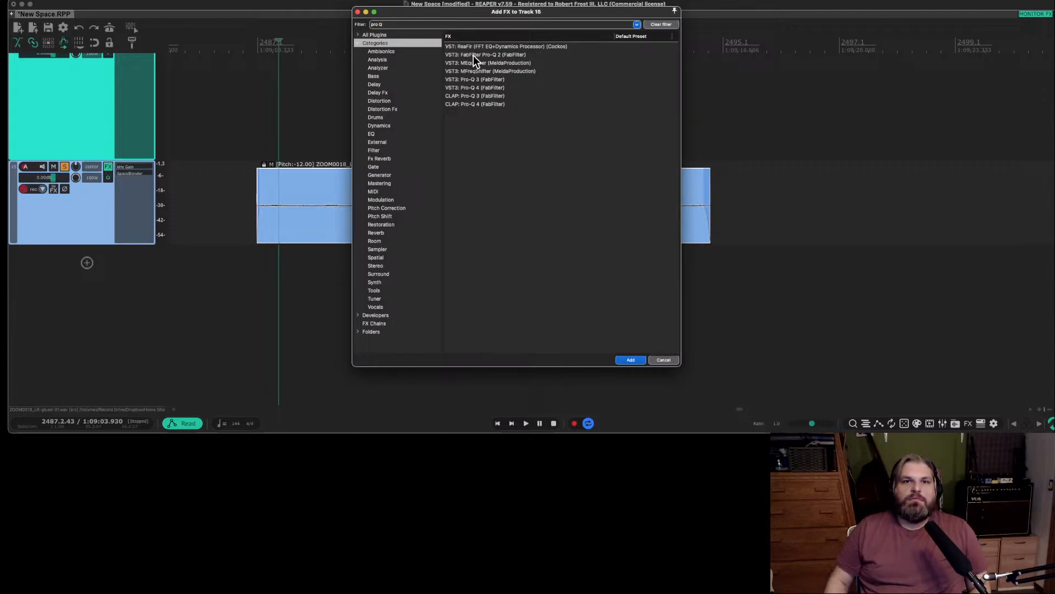
{"action": "double_click", "coordinate": [490, 79]}
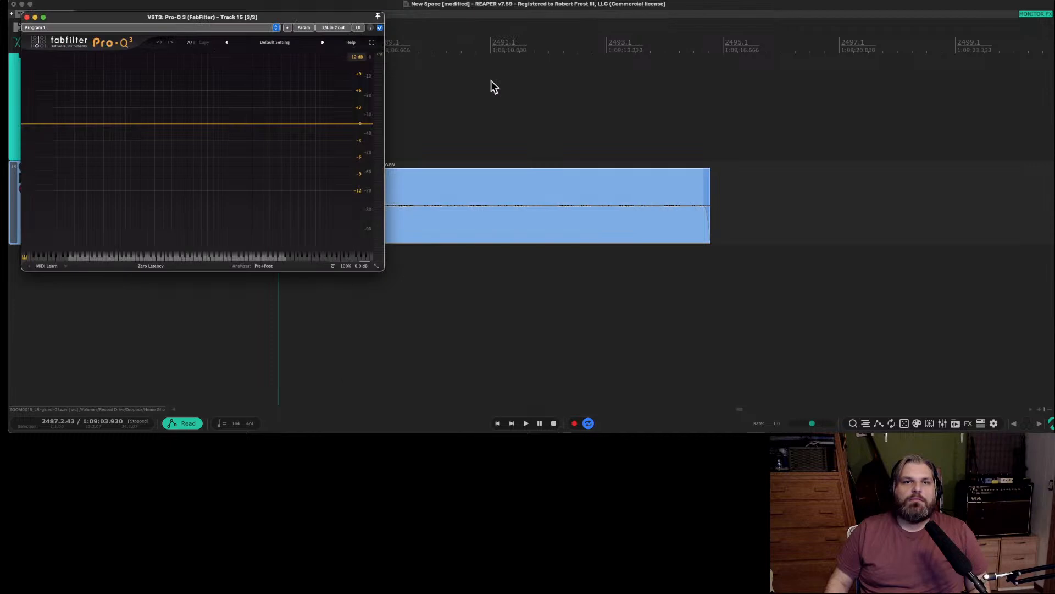
{"action": "left_click_drag", "start_coordinate": [186, 31], "coordinate": [464, 312]}
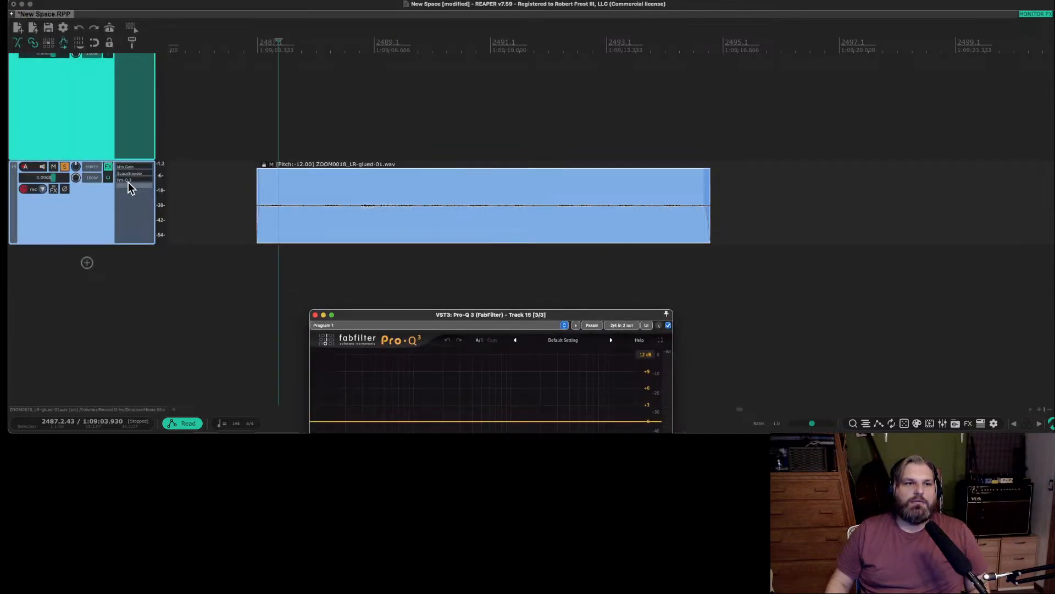
{"action": "left_click_drag", "start_coordinate": [130, 187], "coordinate": [345, 214]}
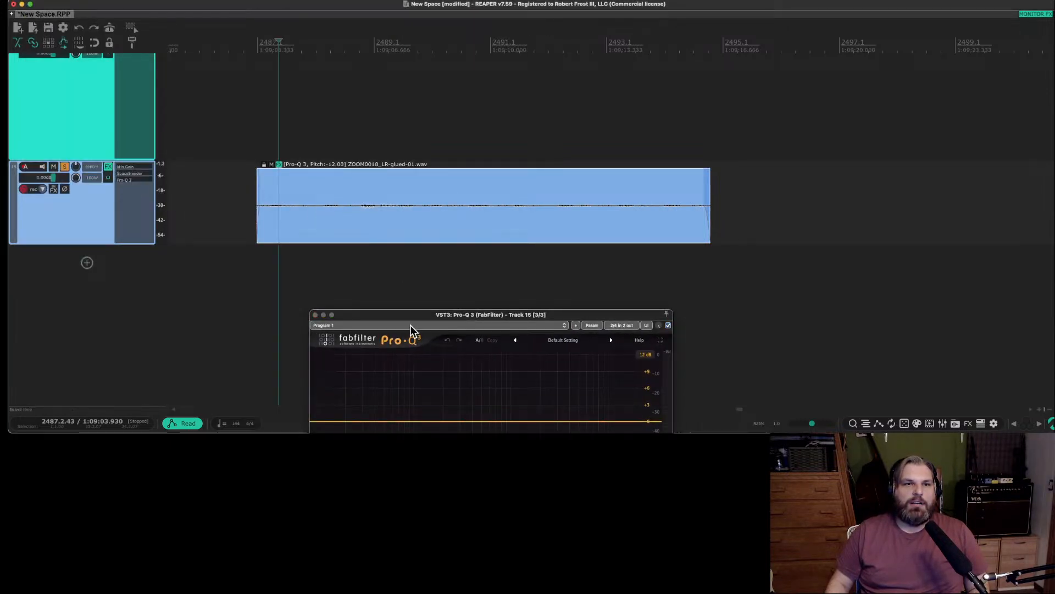
Set the time selection to the glued item, play it, and add a Pro-Q 3 bell boost of about +8.7 dB near 2.2 kHz.
{"action": "left_click_drag", "start_coordinate": [383, 318], "coordinate": [435, 128]}
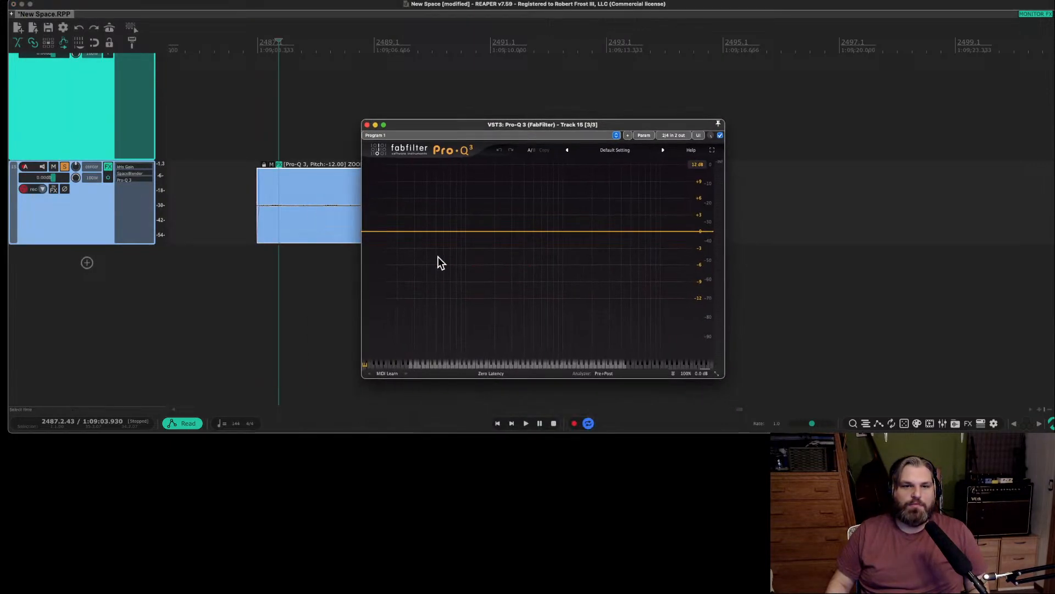
{"action": "left_click", "coordinate": [302, 140]}
{"action": "double_click", "coordinate": [302, 218]}
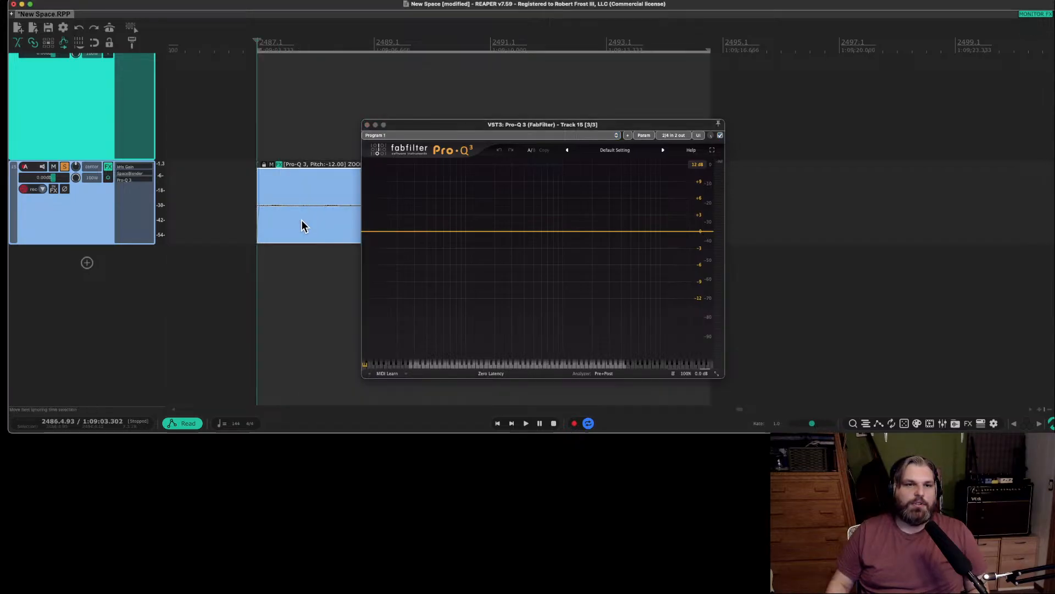
{"action": "key", "text": "space"}
{"action": "left_click_drag", "start_coordinate": [549, 232], "coordinate": [595, 179]}
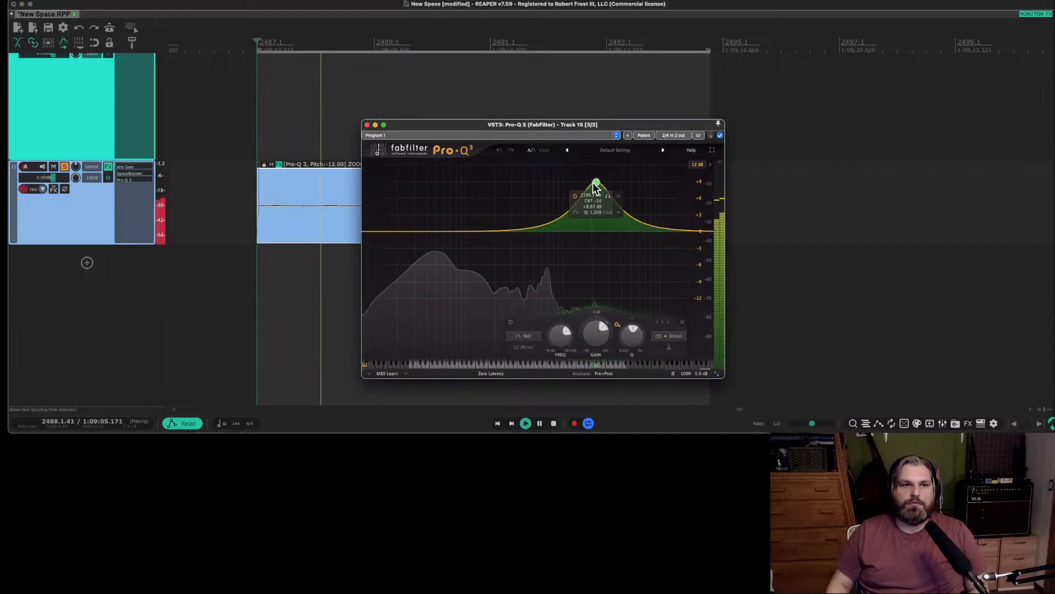
Add a dynamic bell cut of about -1.1 dB at 47 Hz and another bell cut of about -1.3 dB at 283 Hz.
{"action": "left_click", "coordinate": [434, 237]}
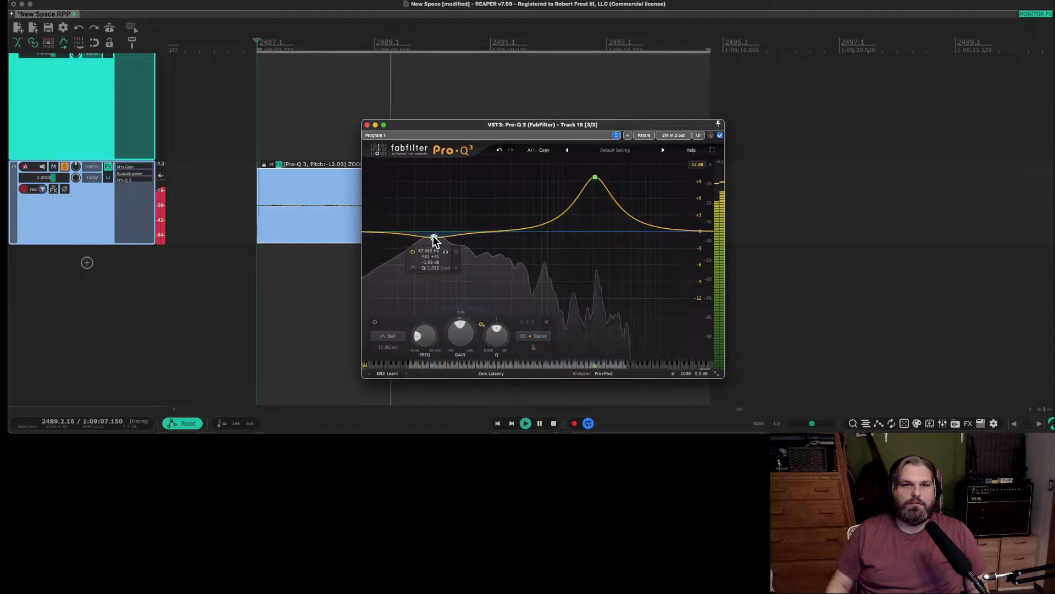
{"action": "left_click_drag", "start_coordinate": [460, 324], "coordinate": [461, 331]}
{"action": "left_click", "coordinate": [509, 237]}
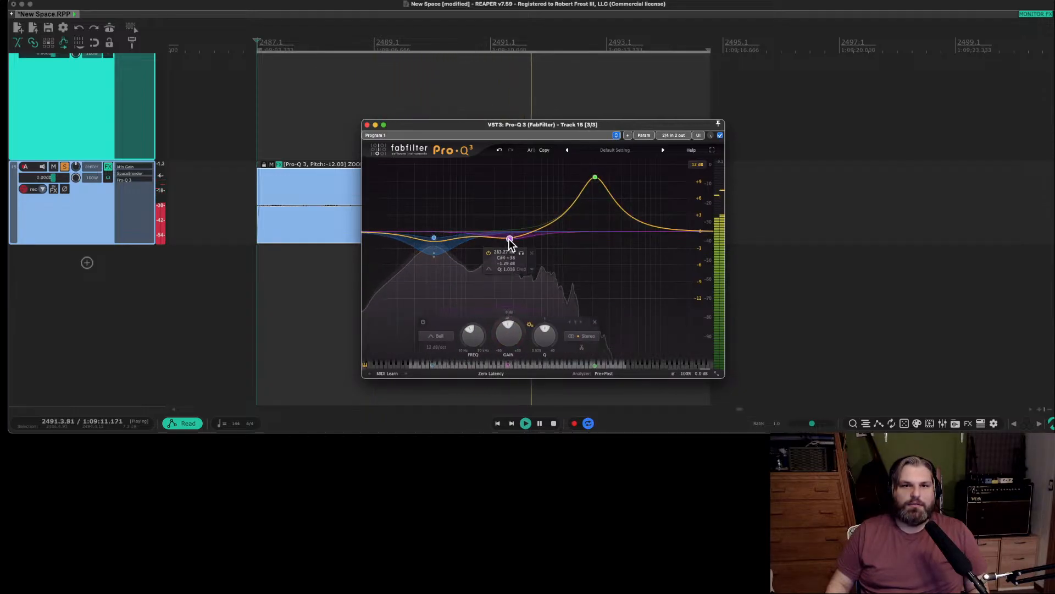
Raise the 2.2 kHz bell boost to about +17 dB and widen it to a Q of about 0.98.
{"action": "left_click_drag", "start_coordinate": [588, 186], "coordinate": [595, 121]}
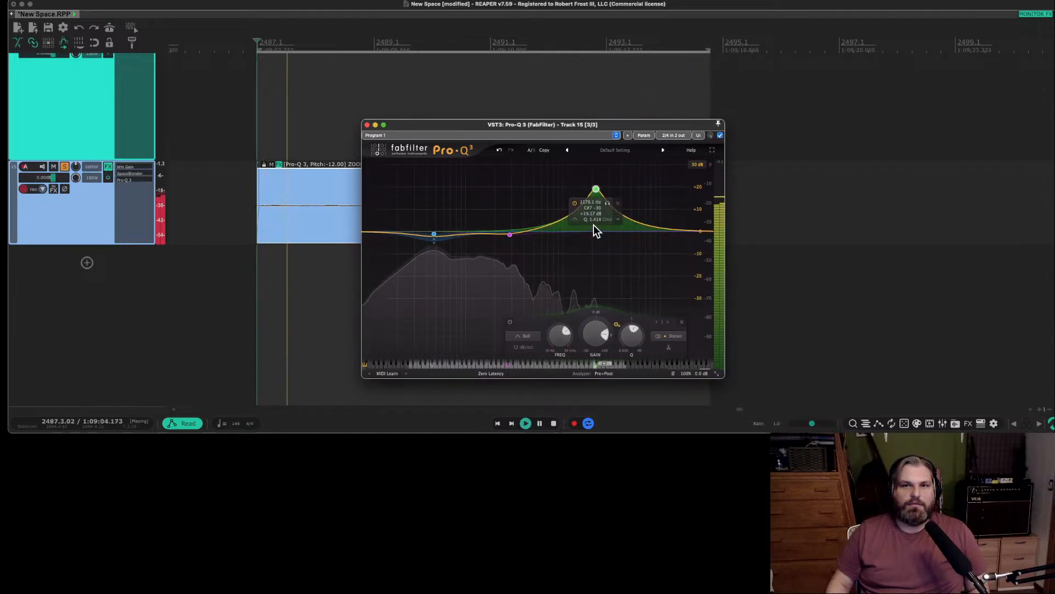
{"action": "scroll", "coordinate": [596, 186], "scroll_direction": "down", "scroll_amount": 4}
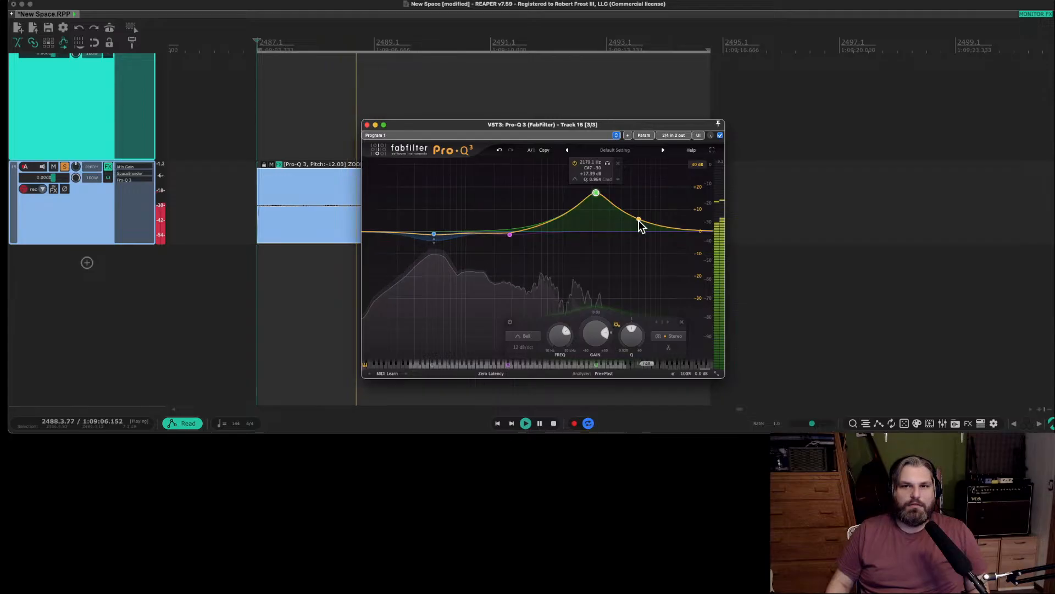
Add a dynamic bell cut of about -2.8 dB at 838 Hz and a low-shelf cut at the lowest frequencies, and close Pro-Q 3.
{"action": "left_click_drag", "start_coordinate": [543, 225], "coordinate": [543, 237]}
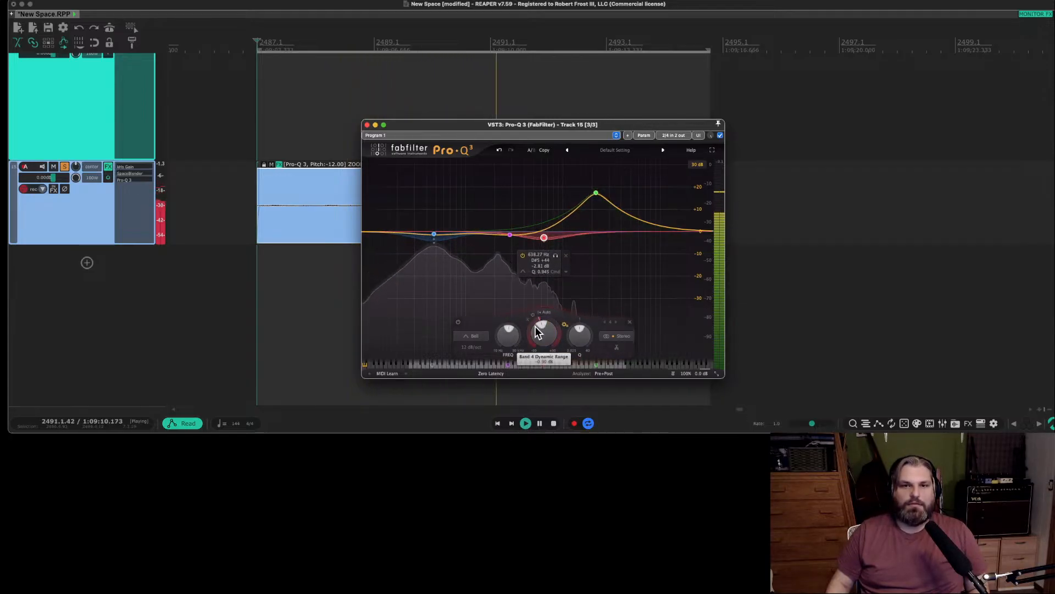
{"action": "left_click_drag", "start_coordinate": [373, 232], "coordinate": [344, 265]}
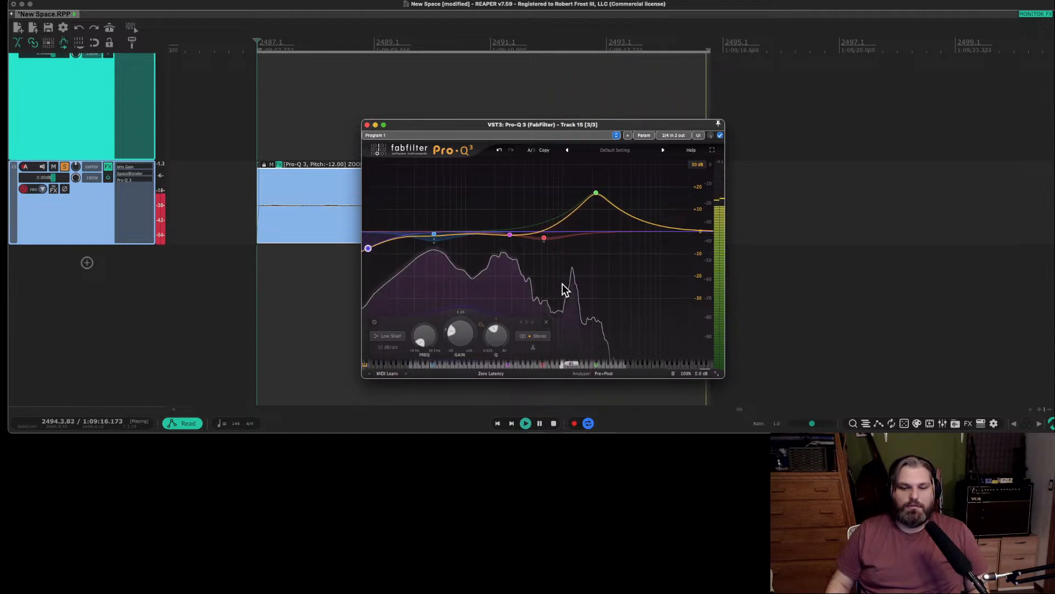
{"action": "key", "text": "space"}
{"action": "left_click", "coordinate": [367, 125]}
Audition the two short items before the glued item on track 15 with the new equalizer settings.
{"action": "scroll", "coordinate": [425, 234], "scroll_direction": "down", "scroll_amount": 1}
{"action": "scroll", "coordinate": [426, 238], "scroll_direction": "down", "scroll_amount": 4}
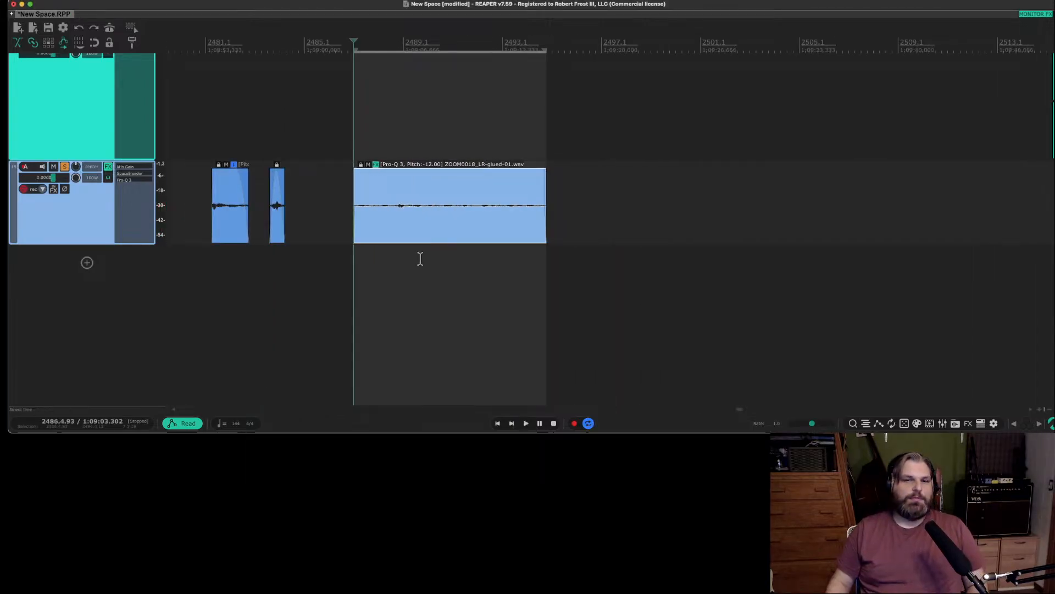
{"action": "left_click", "coordinate": [421, 260]}
{"action": "left_click", "coordinate": [272, 248]}
{"action": "key", "text": "space"}
{"action": "left_click", "coordinate": [210, 246]}
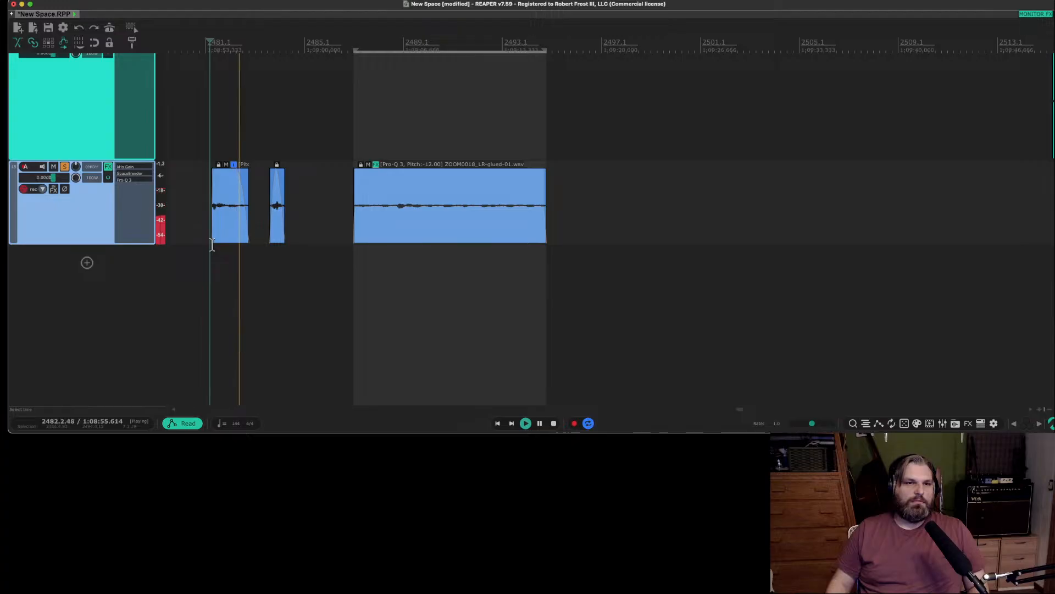
{"action": "key", "text": "space"}
{"action": "scroll", "coordinate": [329, 253], "scroll_direction": "left", "scroll_amount": 1}
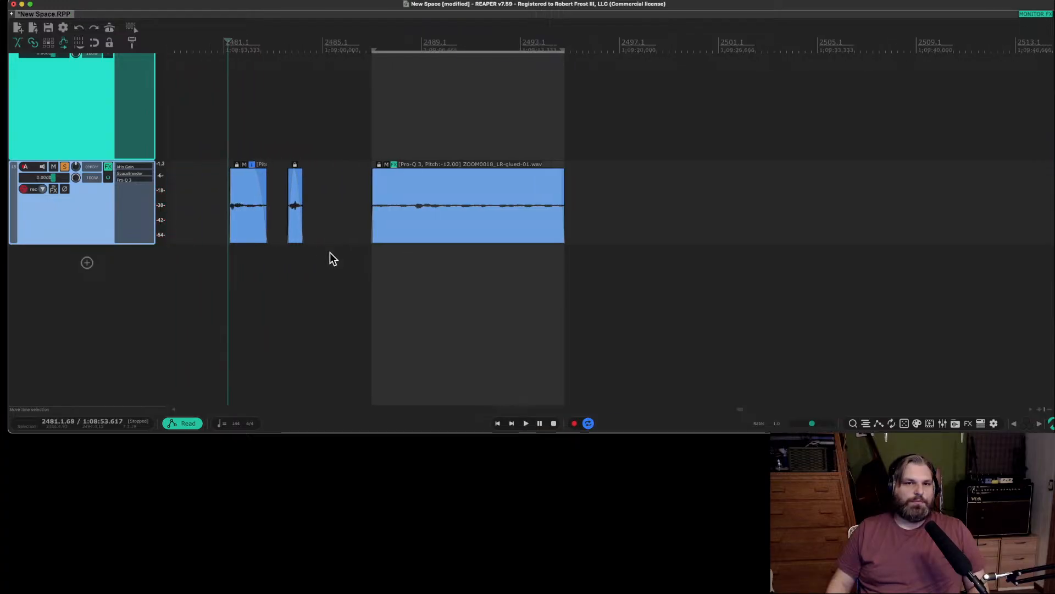
Open the first short item's source recording in iZotope RX 11, close the file unchanged and quit RX to return to REAPER.
{"action": "left_click", "coordinate": [243, 211]}
{"action": "right_click", "coordinate": [245, 217]}
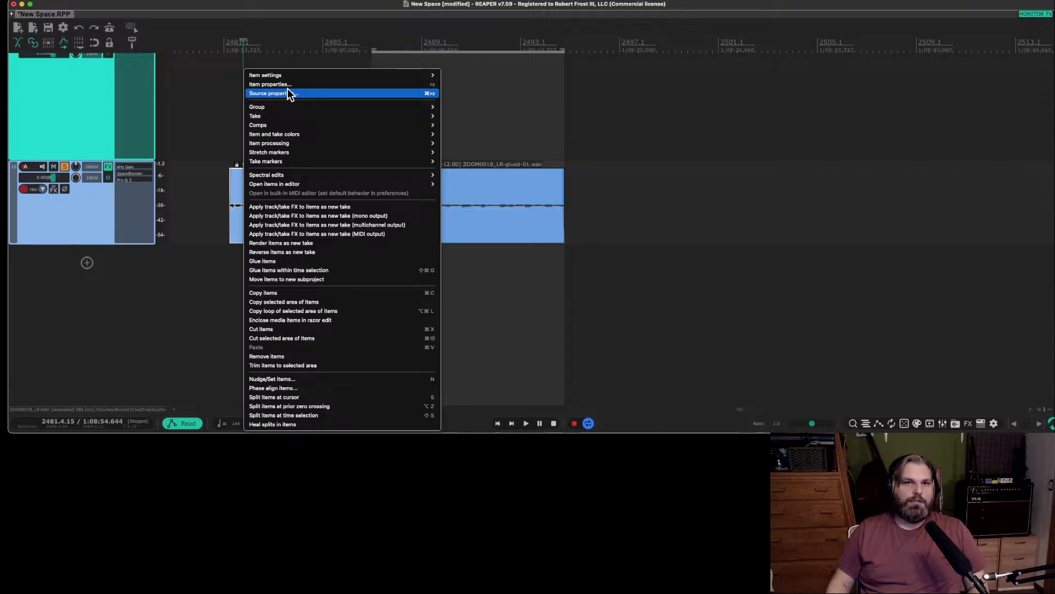
{"action": "mouse_move", "coordinate": [307, 184]}
{"action": "left_click", "coordinate": [462, 184]}
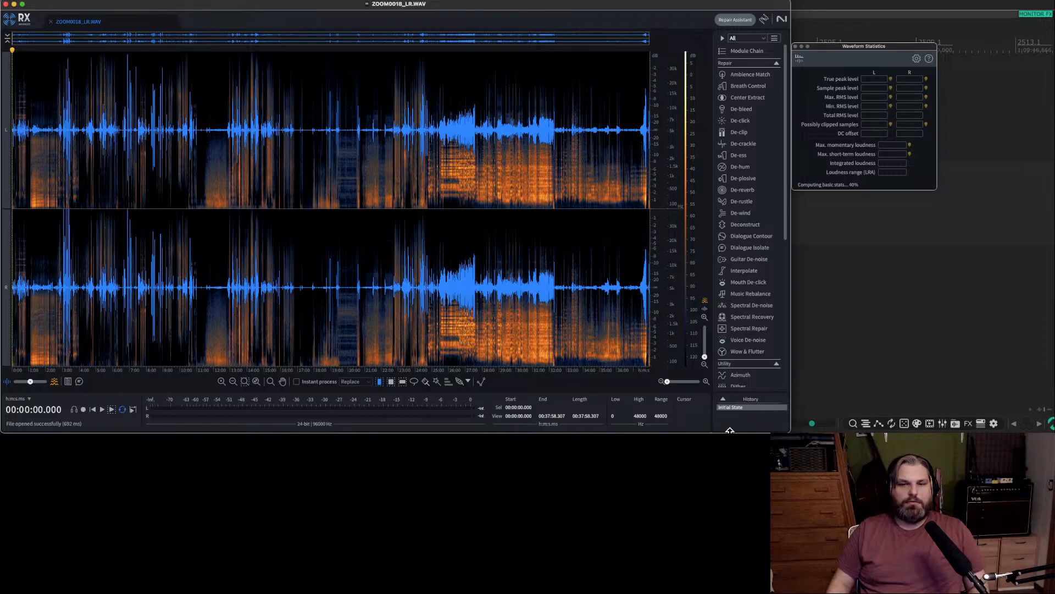
{"action": "left_click", "coordinate": [5, 4]}
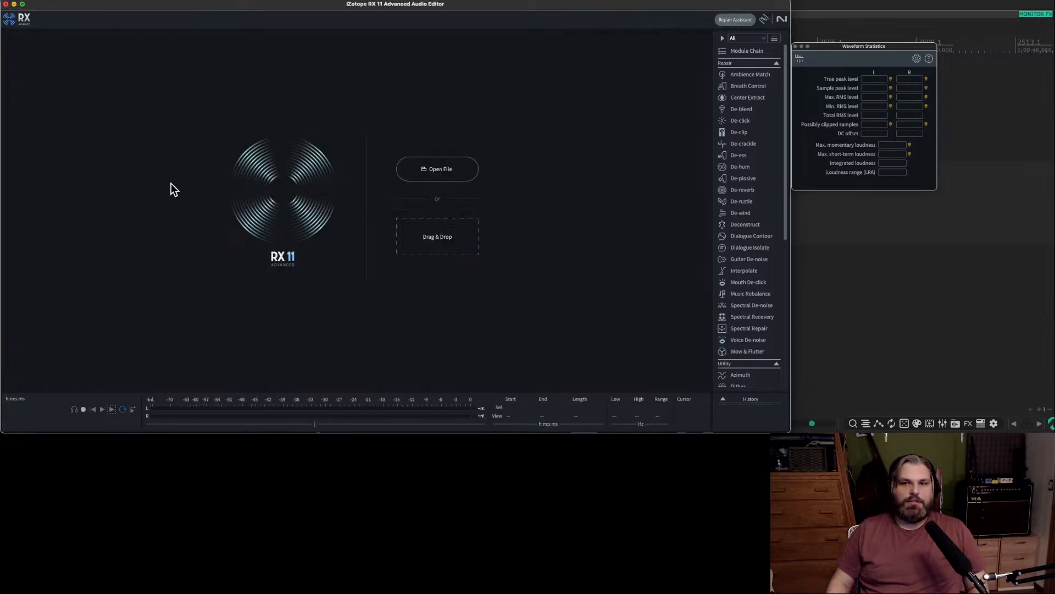
{"action": "key", "text": "super+q"}
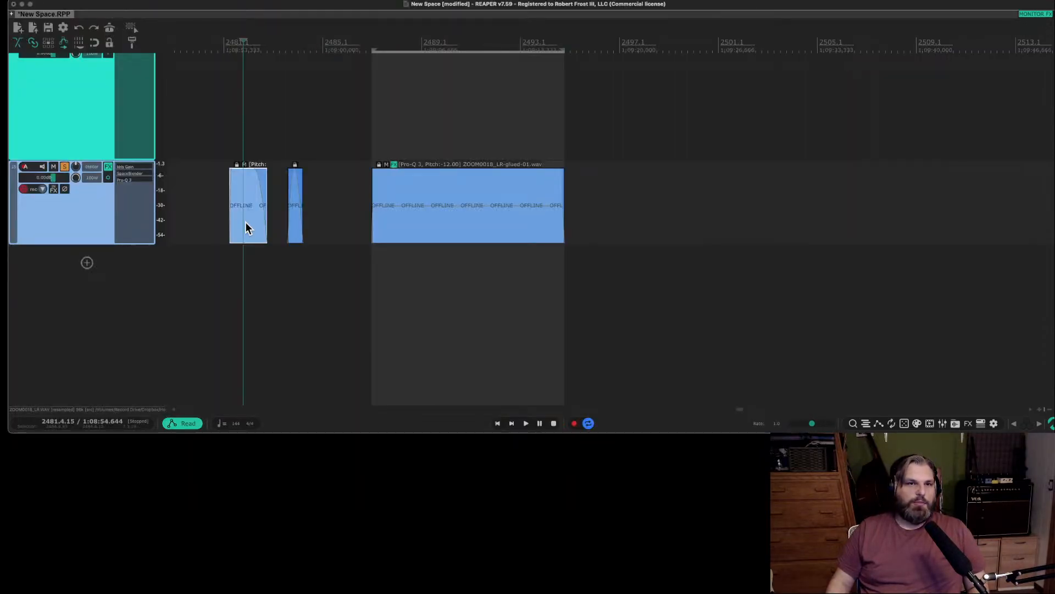
Glue the first short item into a new audio file and audition the result.
{"action": "left_click", "coordinate": [248, 240]}
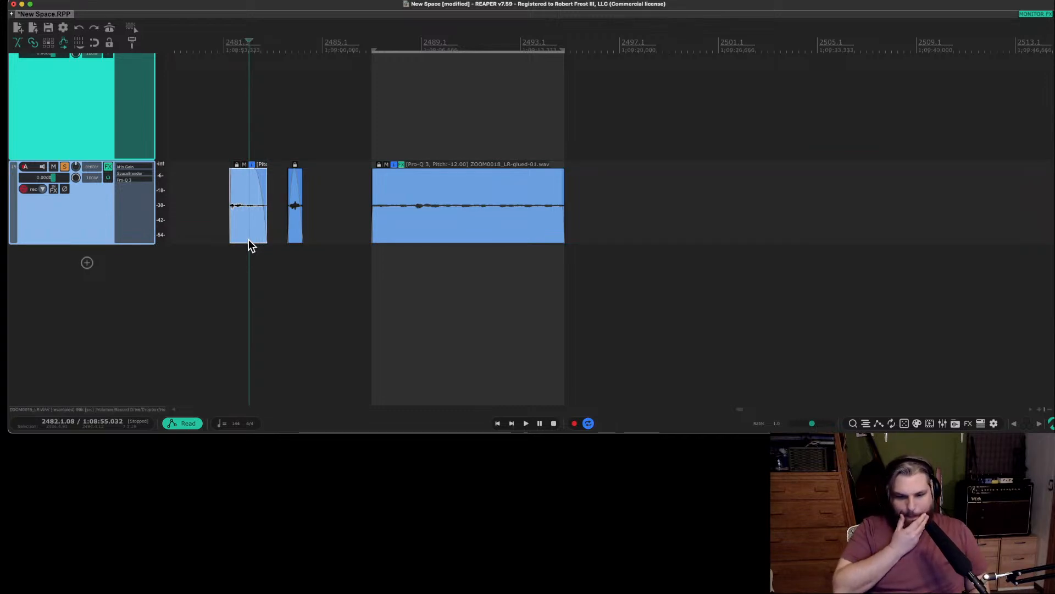
{"action": "right_click", "coordinate": [248, 242]}
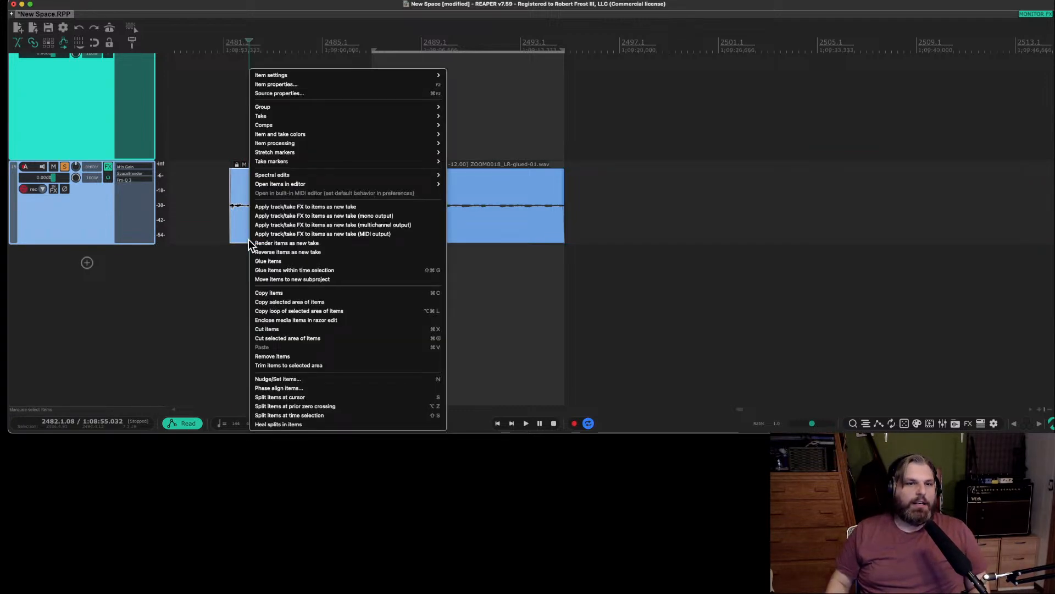
{"action": "left_click", "coordinate": [282, 256]}
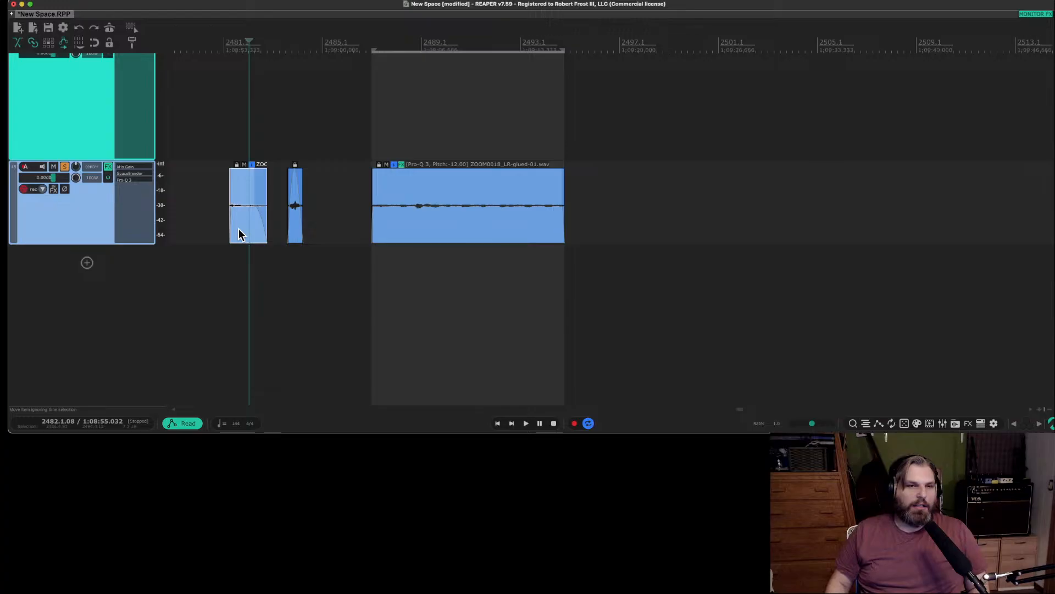
{"action": "key", "text": "space"}
{"action": "scroll", "coordinate": [230, 230], "scroll_direction": "up", "scroll_amount": 10}
{"action": "scroll", "coordinate": [240, 229], "scroll_direction": "down", "scroll_amount": 2}
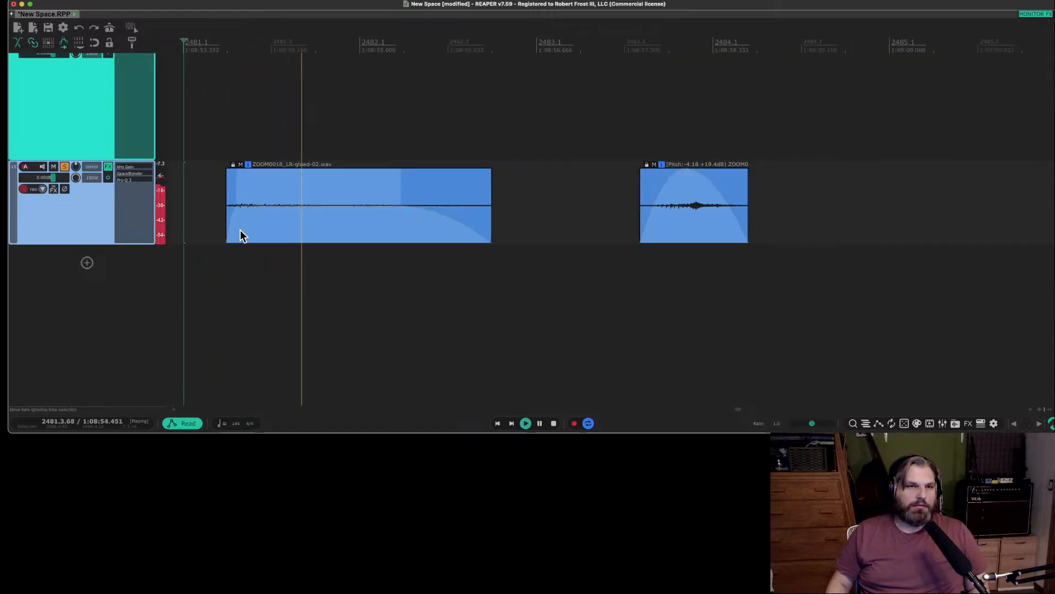
{"action": "key", "text": "space"}
Select the newly glued short item and bring up its item commands.
{"action": "left_click", "coordinate": [332, 226]}
{"action": "right_click", "coordinate": [332, 225]}
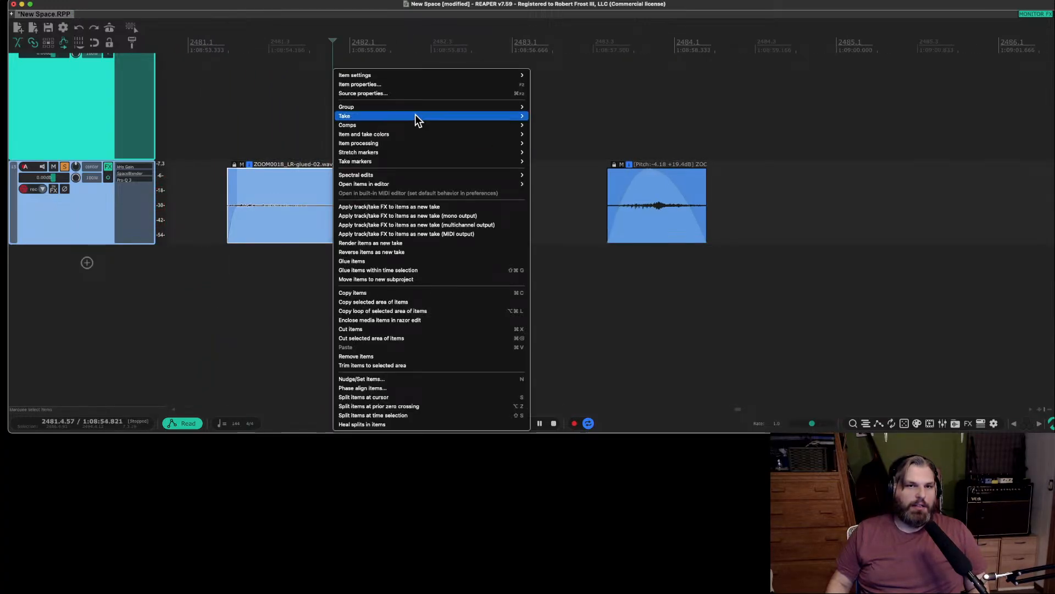
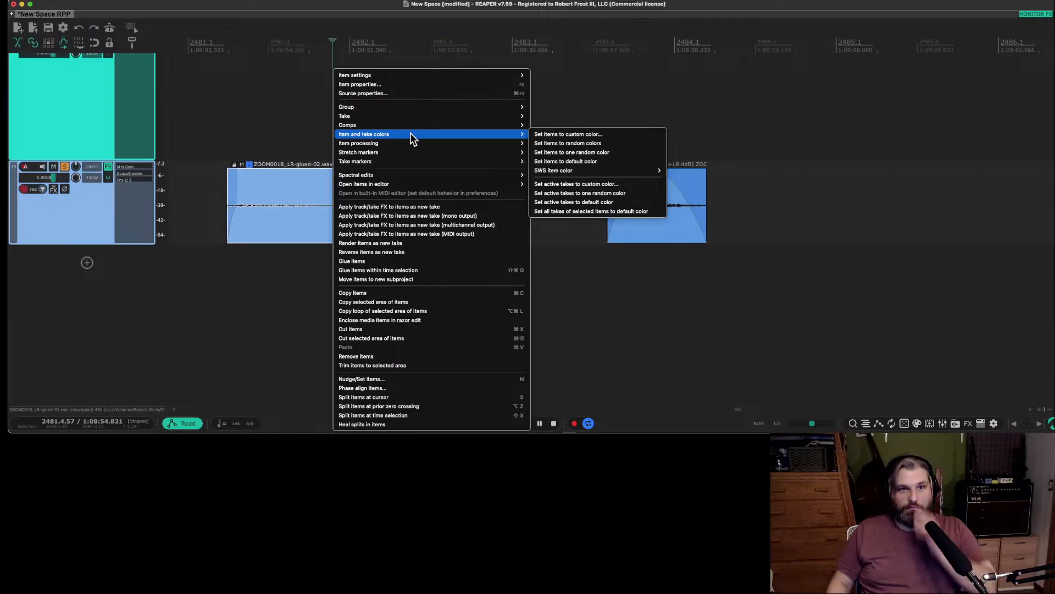
Open the newly glued item in iZotope RX 11 and render Spectral De-noise over the whole file with the existing settings.
{"action": "mouse_move", "coordinate": [413, 184]}
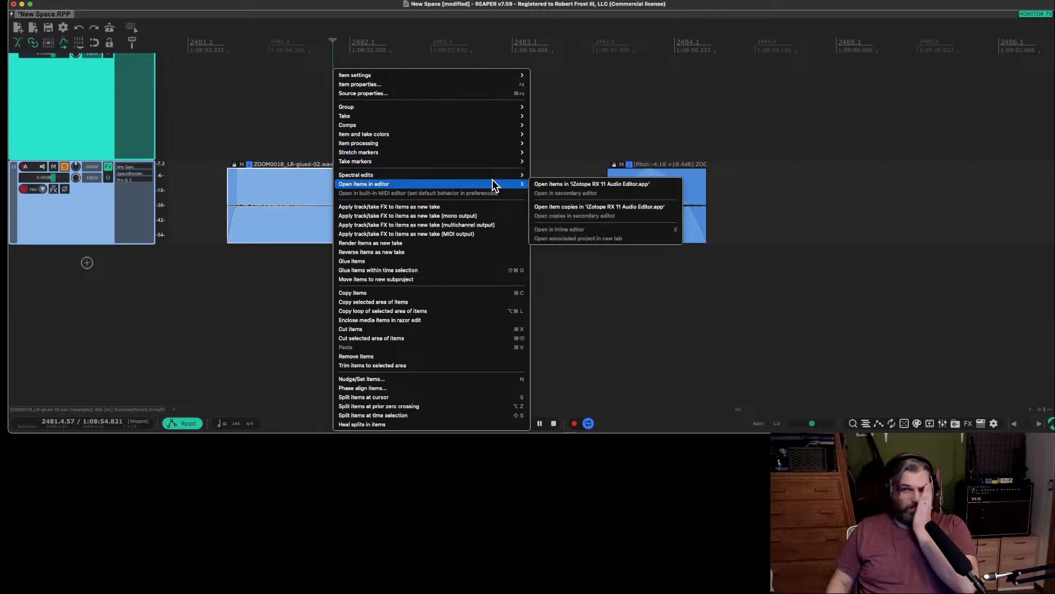
{"action": "left_click", "coordinate": [544, 181]}
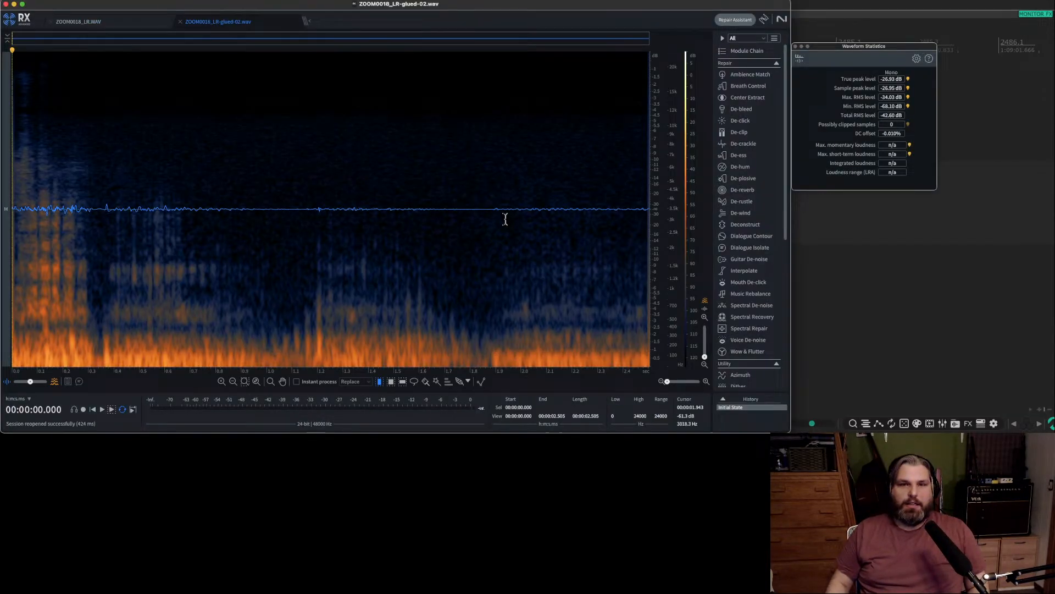
{"action": "left_click", "coordinate": [429, 186]}
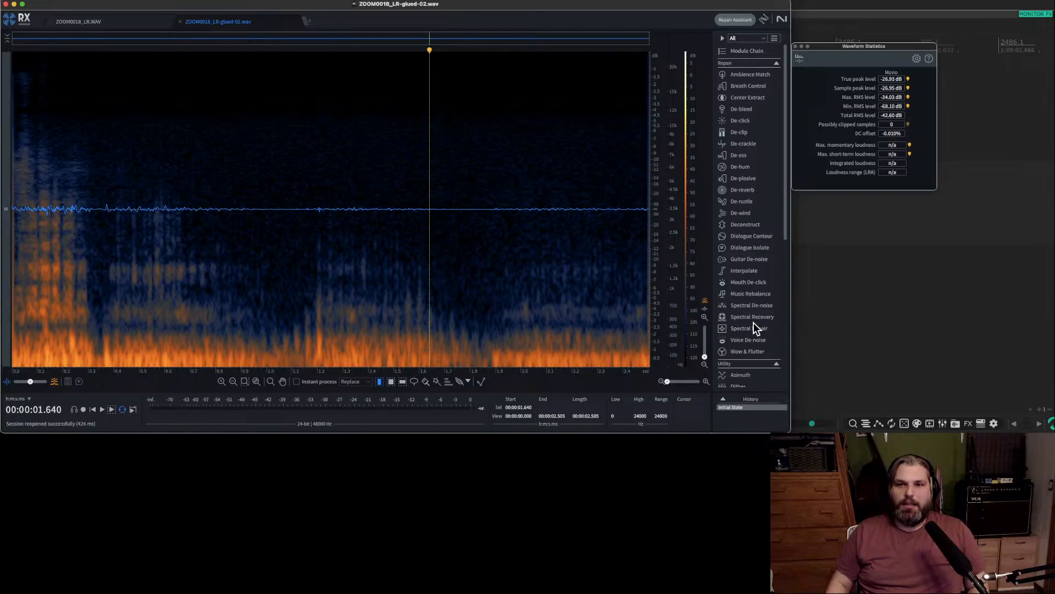
{"action": "left_click", "coordinate": [753, 305]}
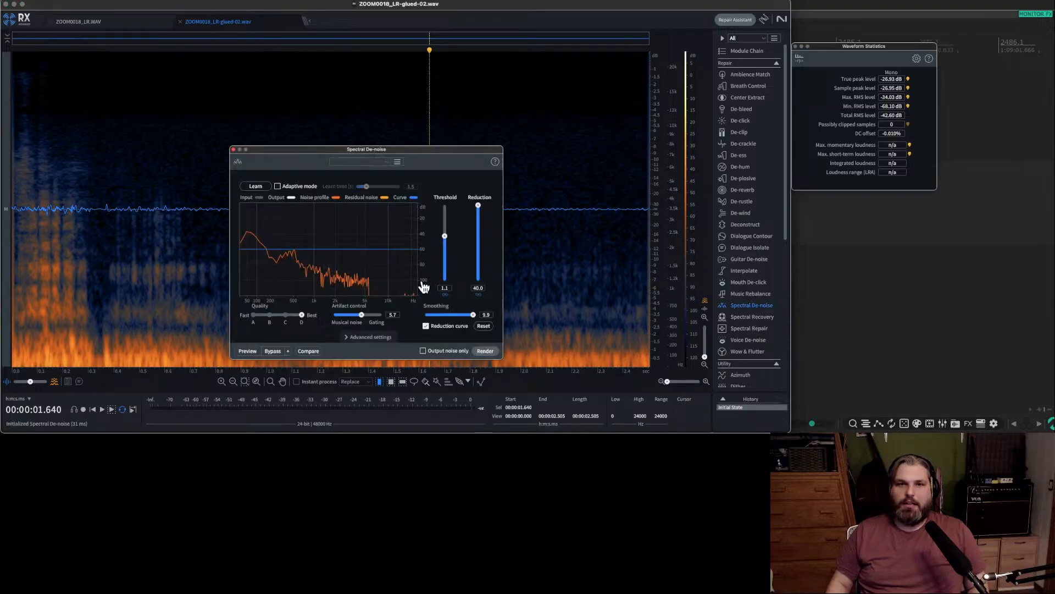
{"action": "left_click", "coordinate": [484, 351]}
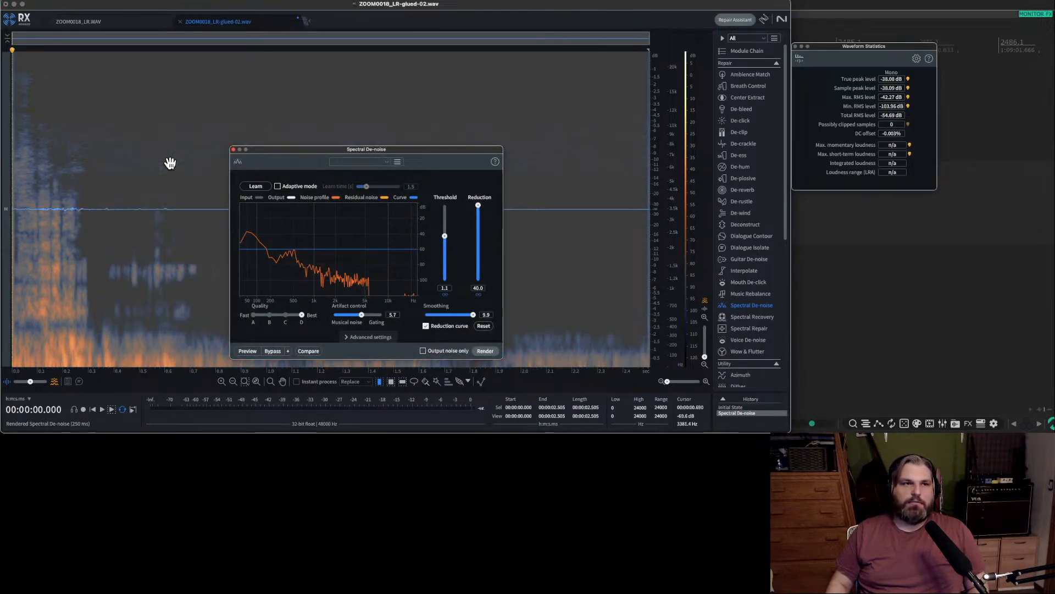
Audition the denoised audio, save ZOOM0018_LR-glued-02.wav, close both open files and return to REAPER.
{"action": "key", "text": "space"}
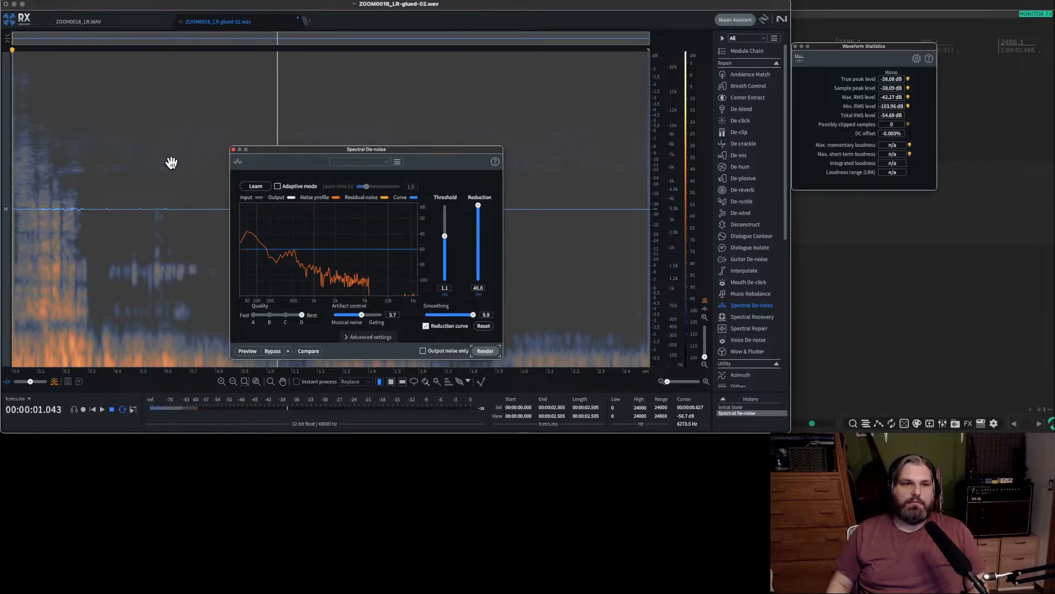
{"action": "key", "text": "space"}
{"action": "key", "text": "super+s"}
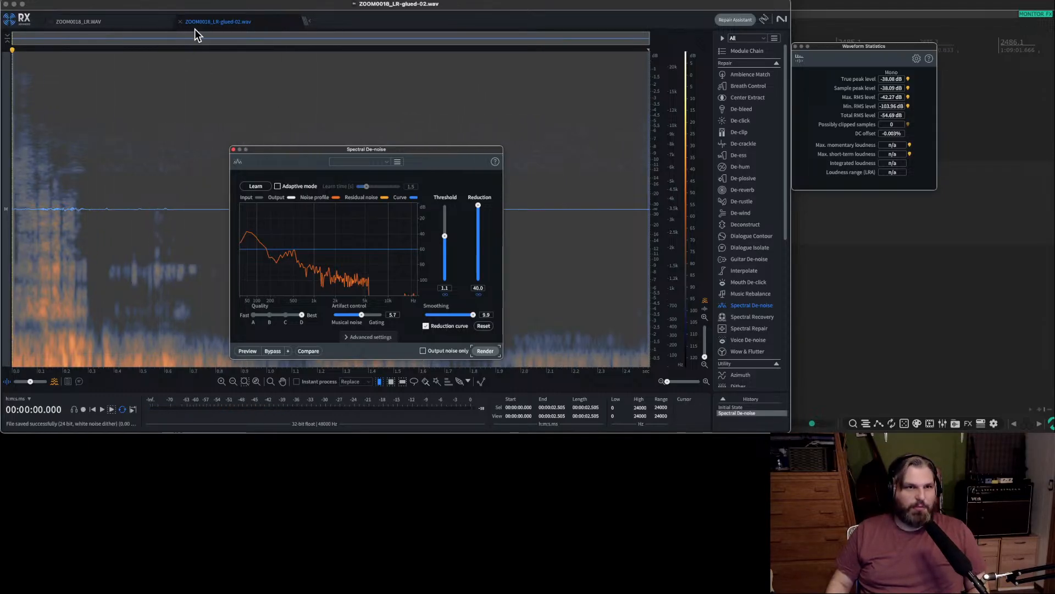
{"action": "left_click", "coordinate": [180, 22]}
{"action": "left_click", "coordinate": [51, 22]}
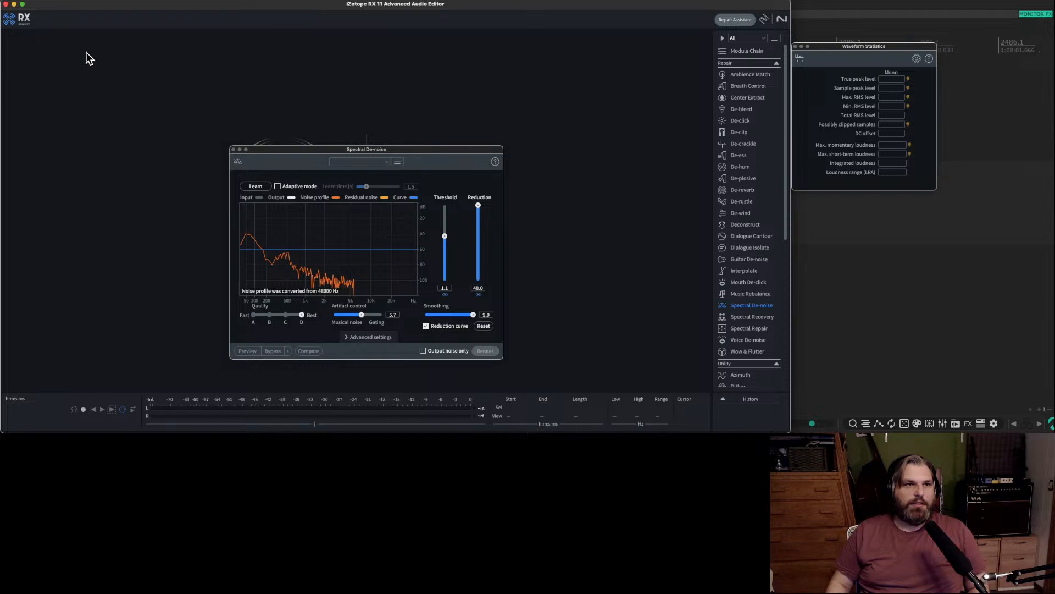
{"action": "key", "text": "super+q"}
Audition the denoised first item on track 15 repeatedly from its start.
{"action": "left_click", "coordinate": [232, 280]}
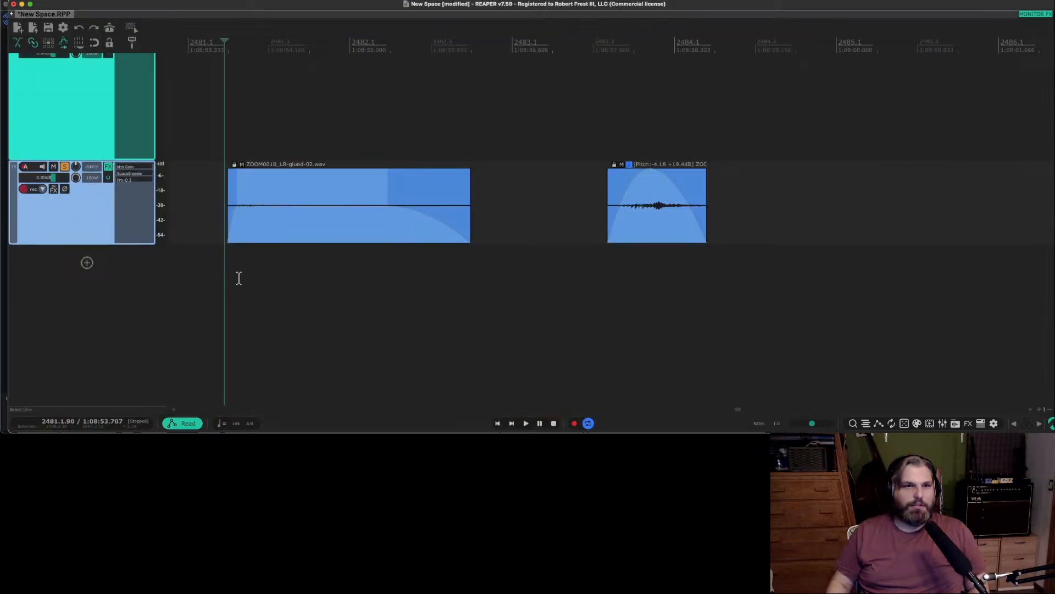
{"action": "key", "text": "space"}
{"action": "key", "text": "space"}
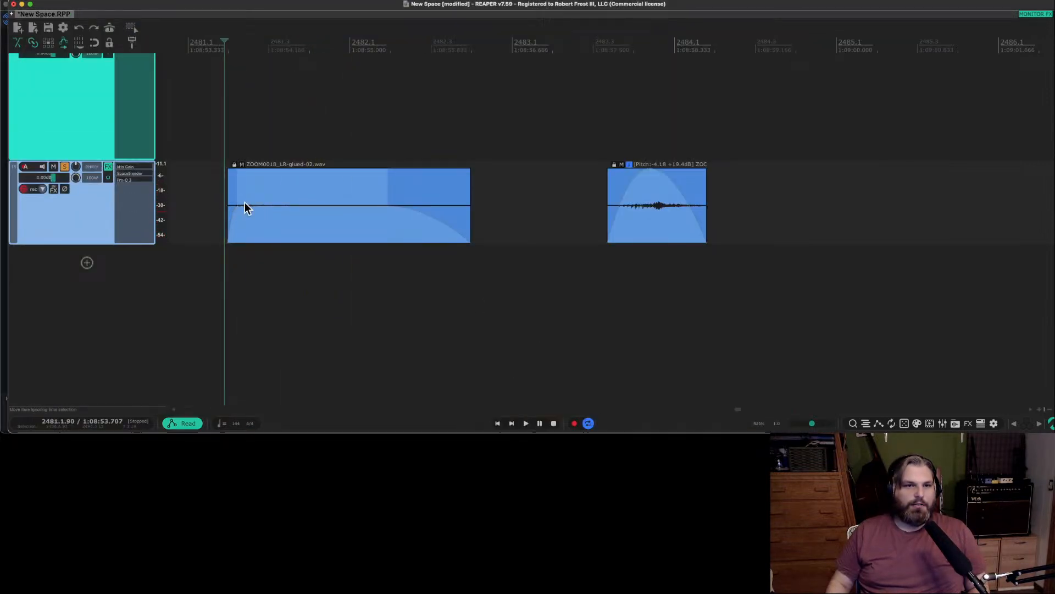
{"action": "key", "text": "space"}
{"action": "key", "text": "space"}
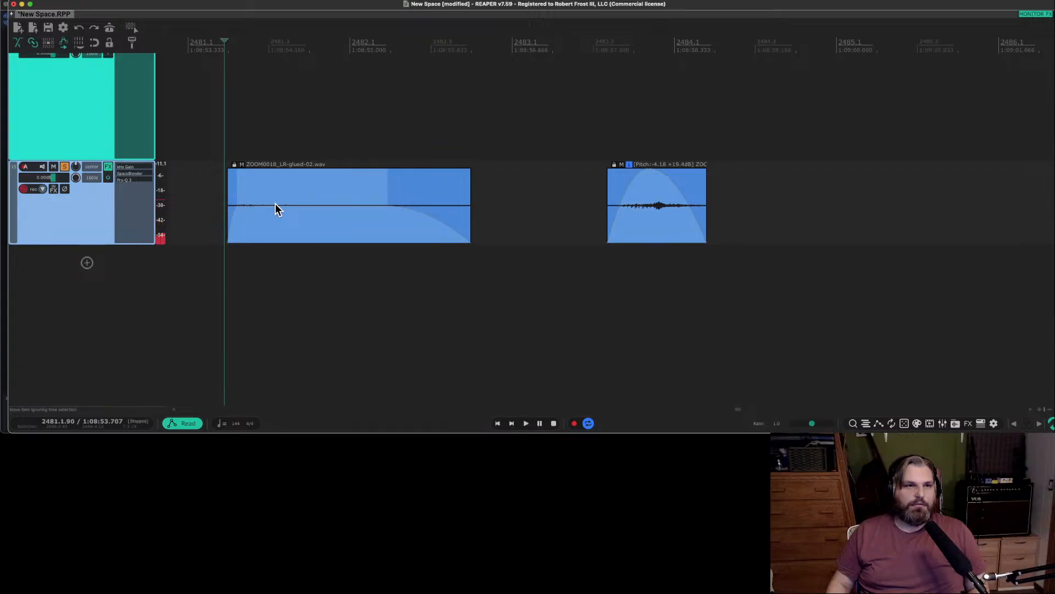
{"action": "key", "text": "space"}
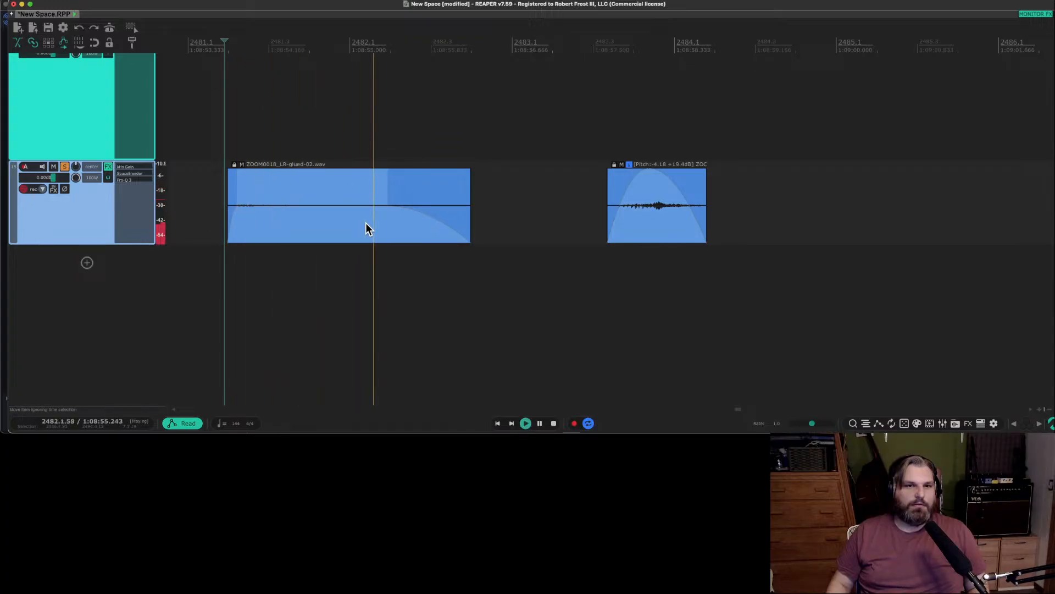
{"action": "key", "text": "space"}
{"action": "left_click", "coordinate": [365, 223]}
{"action": "key", "text": "space"}
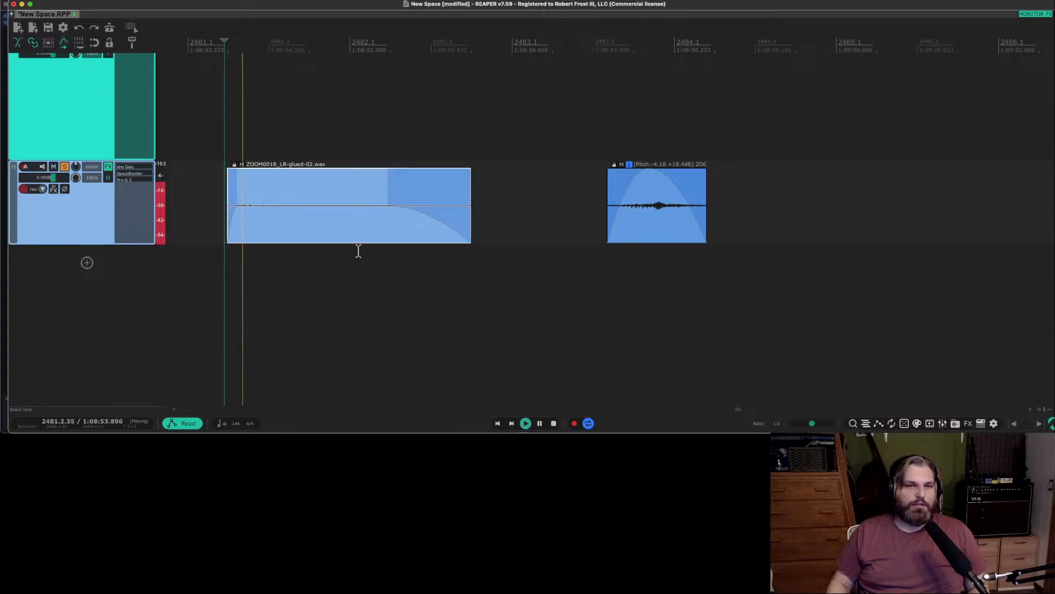
{"action": "key", "text": "space"}
{"action": "left_click", "coordinate": [331, 268]}
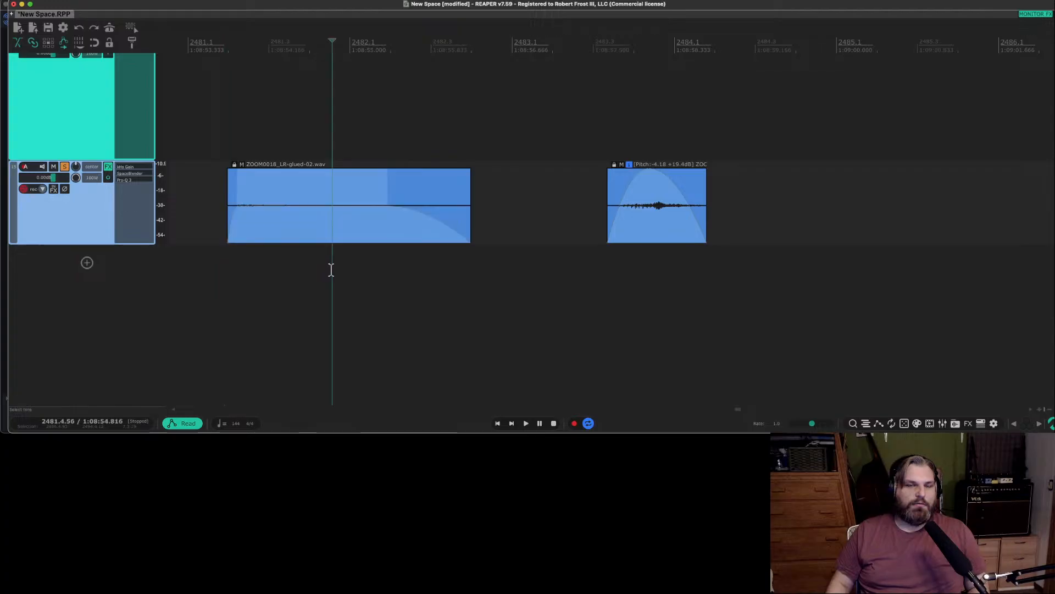
Close the Spectral De-noise window in RX 11 and reopen the first item from REAPER in the RX editor.
{"action": "key", "text": "super+Tab"}
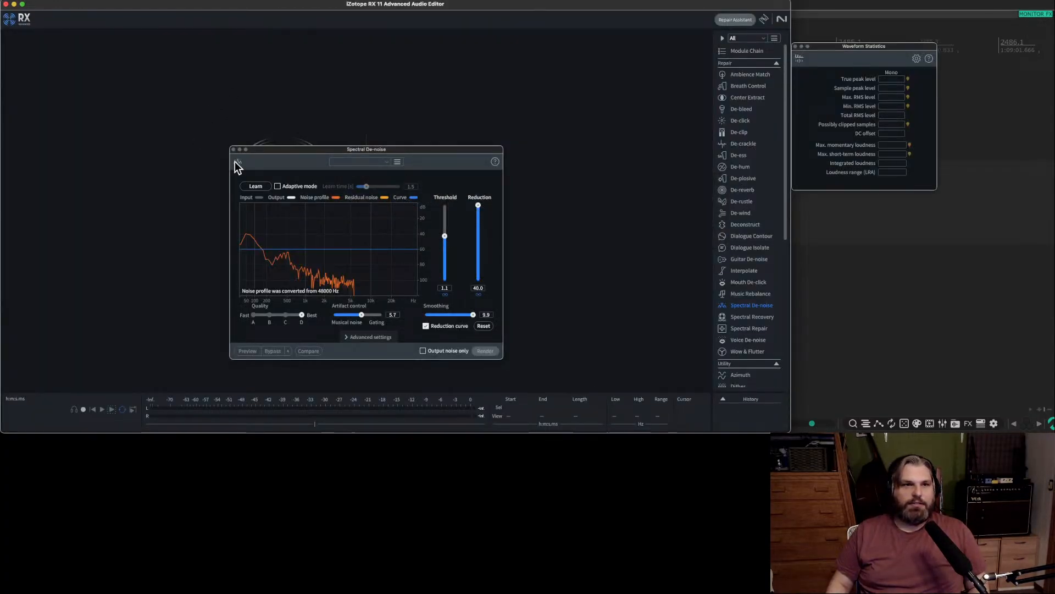
{"action": "left_click", "coordinate": [233, 149]}
{"action": "key", "text": "super+Tab"}
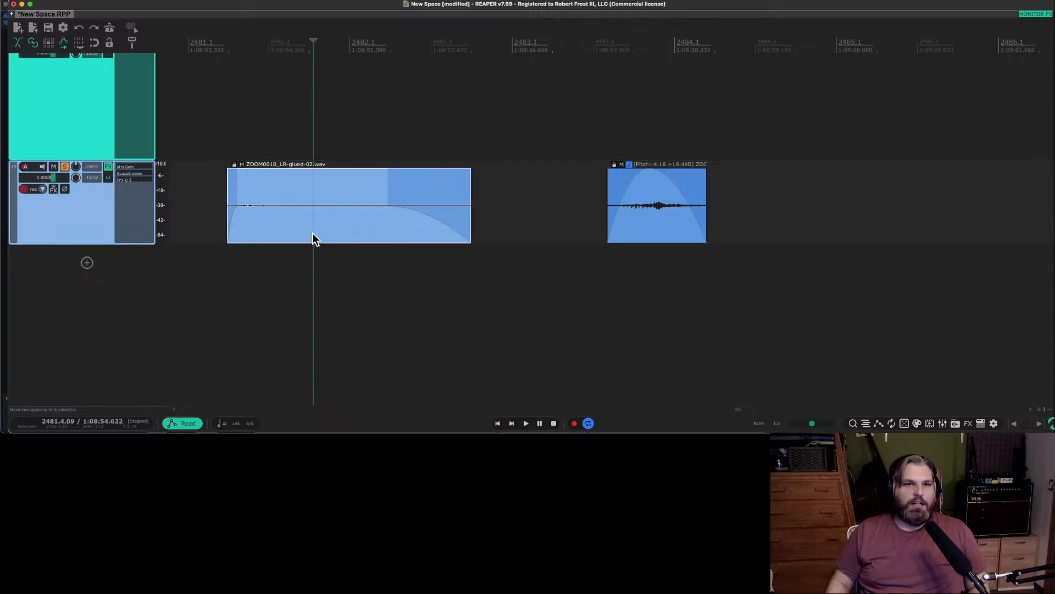
{"action": "right_click", "coordinate": [312, 233]}
{"action": "mouse_move", "coordinate": [374, 183]}
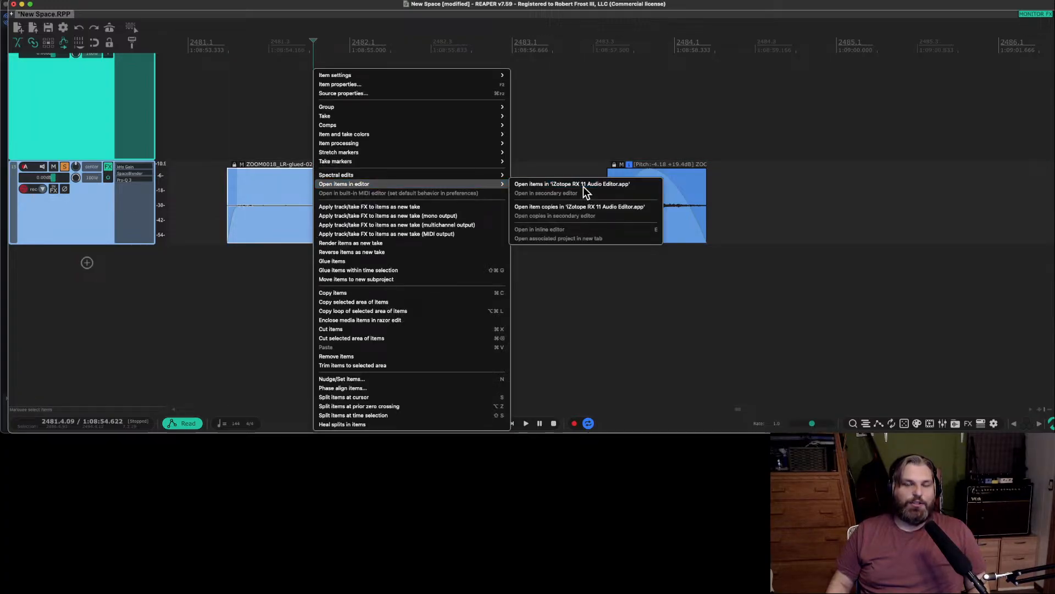
{"action": "left_click", "coordinate": [583, 186]}
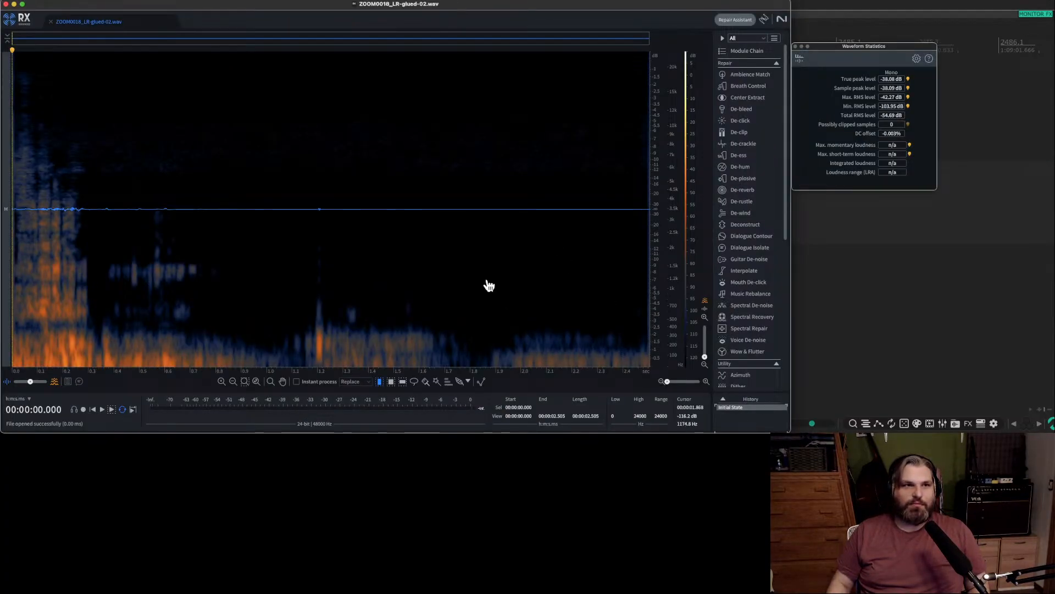
Repair the click at about 1.2 s using instant processing in Replace mode, and audition the file.
{"action": "left_click", "coordinate": [479, 233]}
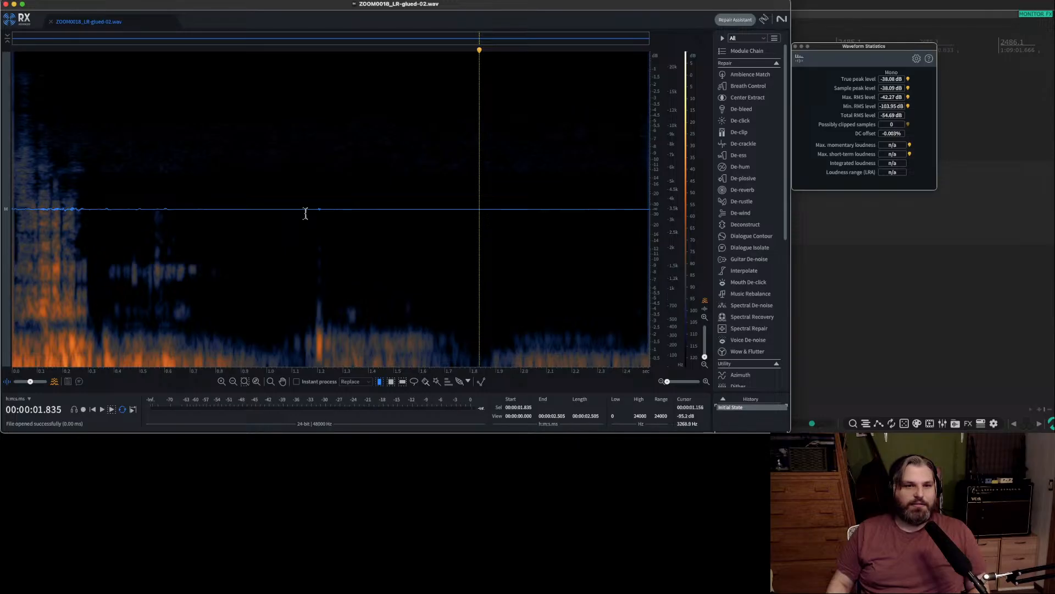
{"action": "left_click", "coordinate": [305, 214]}
{"action": "left_click", "coordinate": [318, 210]}
{"action": "scroll", "coordinate": [318, 210], "scroll_direction": "up", "scroll_amount": 2}
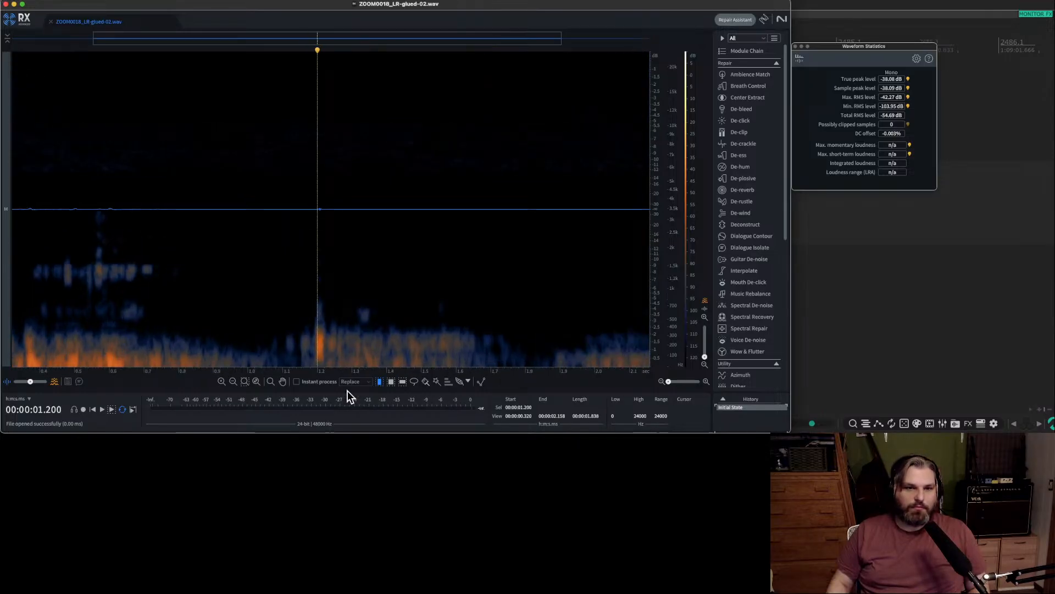
{"action": "left_click", "coordinate": [369, 382]}
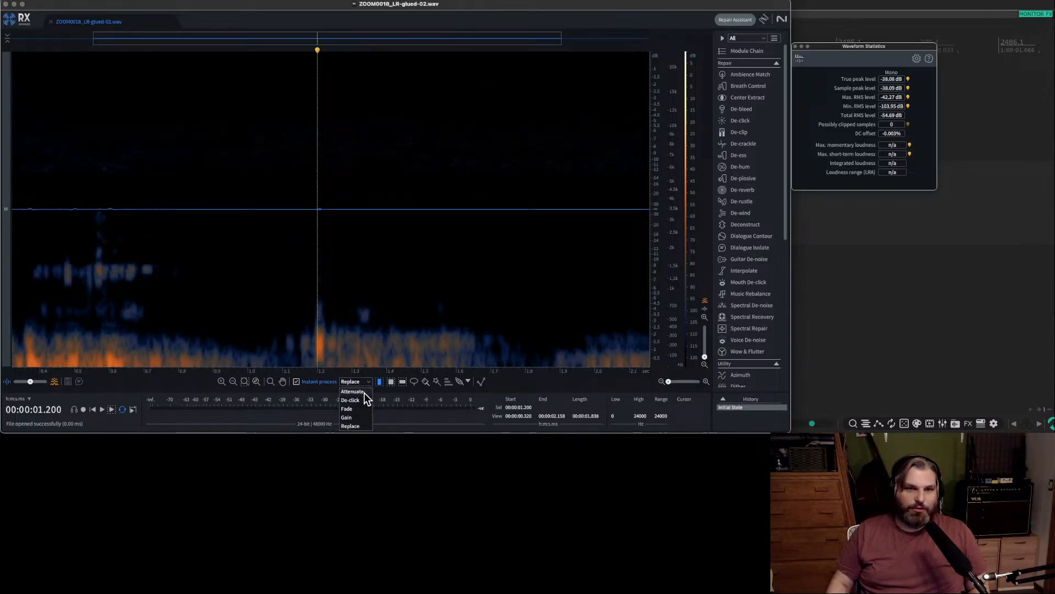
{"action": "left_click", "coordinate": [364, 427]}
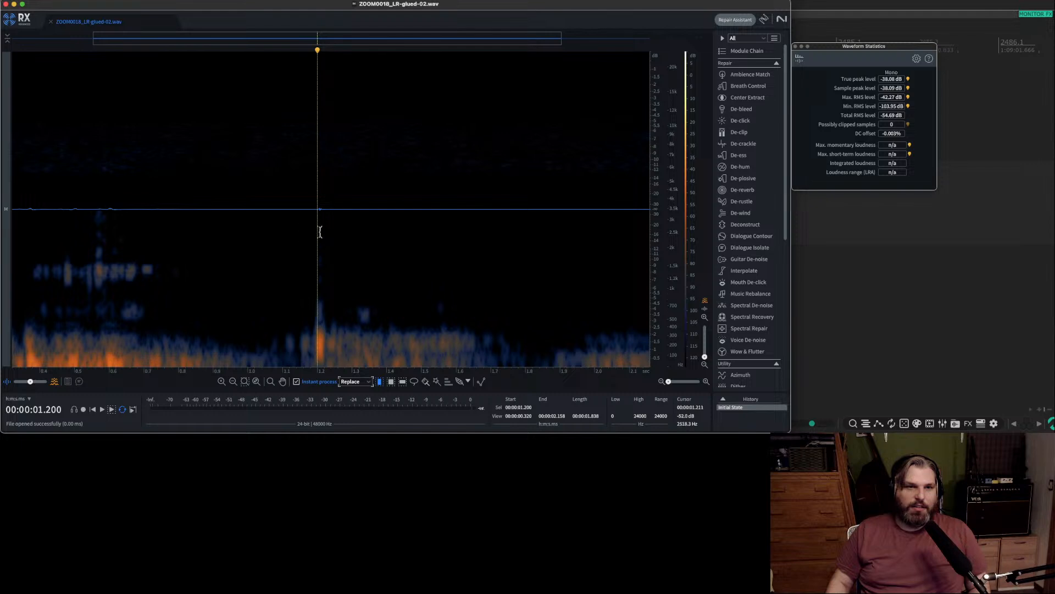
{"action": "left_click_drag", "start_coordinate": [317, 219], "coordinate": [323, 219]}
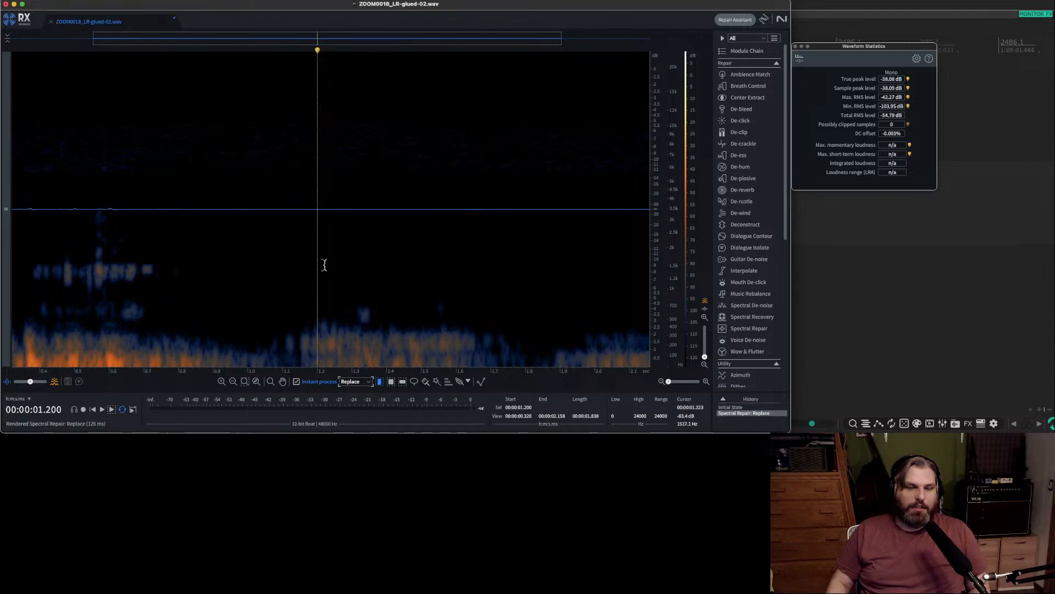
{"action": "scroll", "coordinate": [325, 265], "scroll_direction": "down", "scroll_amount": 2}
{"action": "key", "text": "space"}
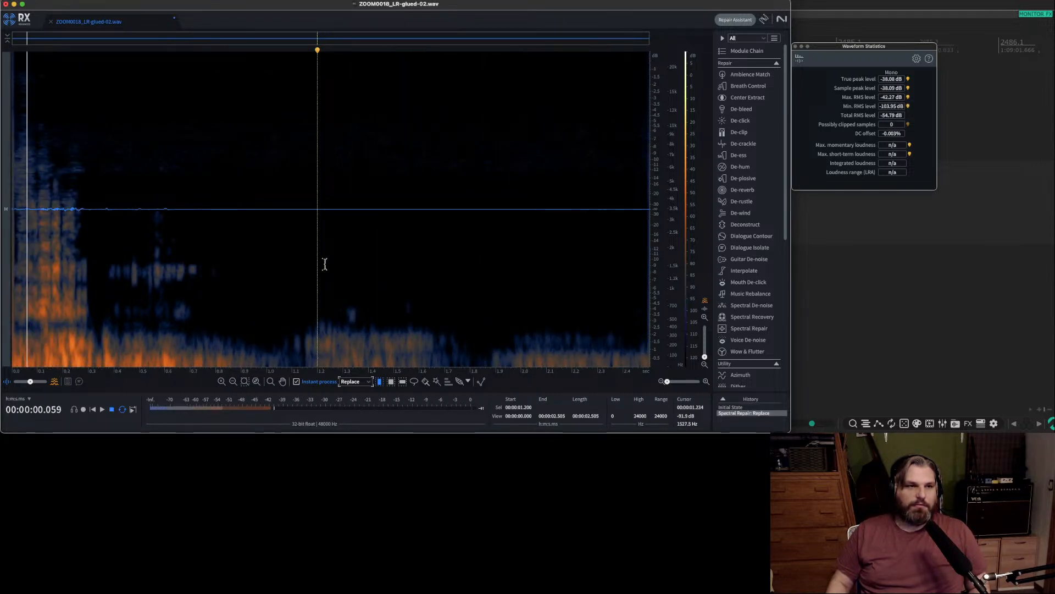
{"action": "key", "text": "space"}
Replace the noise at the very start of the file with instant Spectral Repair, and save and close the file.
{"action": "scroll", "coordinate": [20, 261], "scroll_direction": "up", "scroll_amount": 5}
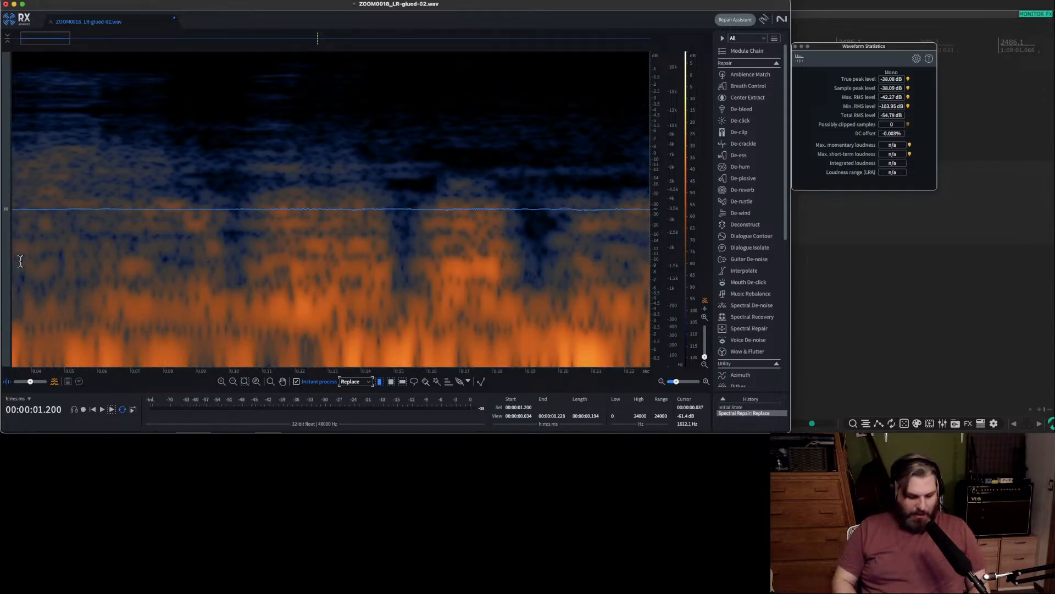
{"action": "key", "text": "Home"}
{"action": "left_click_drag", "start_coordinate": [22, 258], "coordinate": [3, 268]}
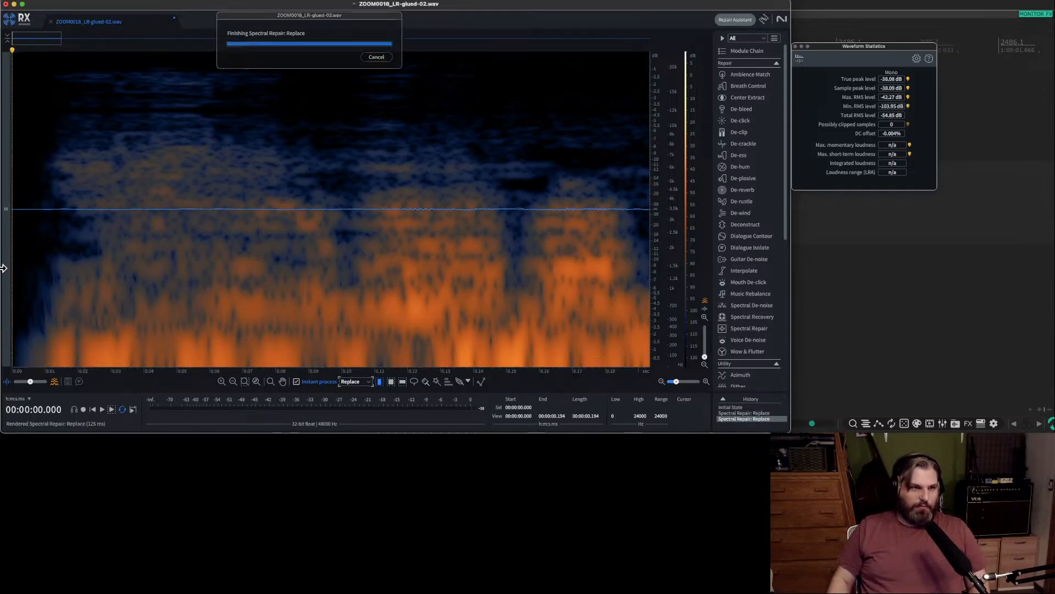
{"action": "left_click", "coordinate": [95, 279]}
{"action": "key", "text": "super+s"}
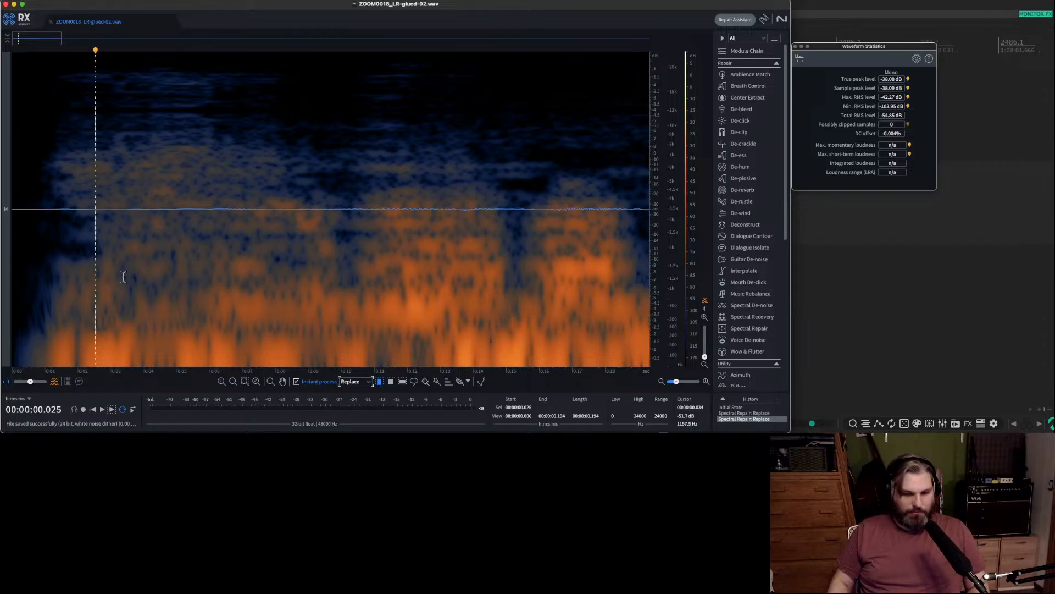
{"action": "left_click", "coordinate": [51, 22]}
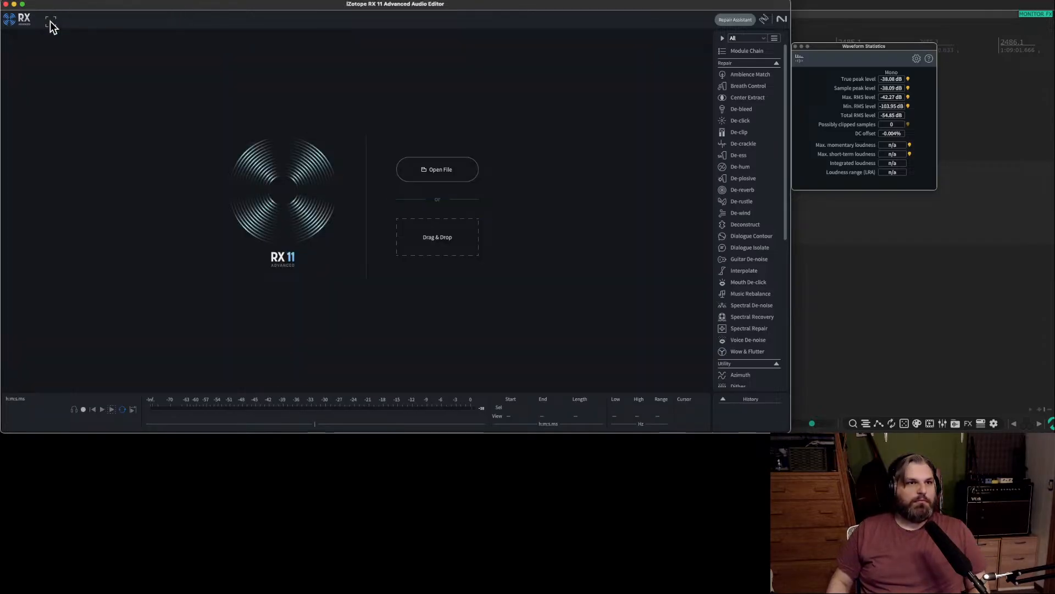
Return to REAPER, raise the first short item's volume to +1.83 dB and audition it.
{"action": "key", "text": "super+Tab"}
{"action": "key", "text": "space"}
{"action": "left_click", "coordinate": [216, 206]}
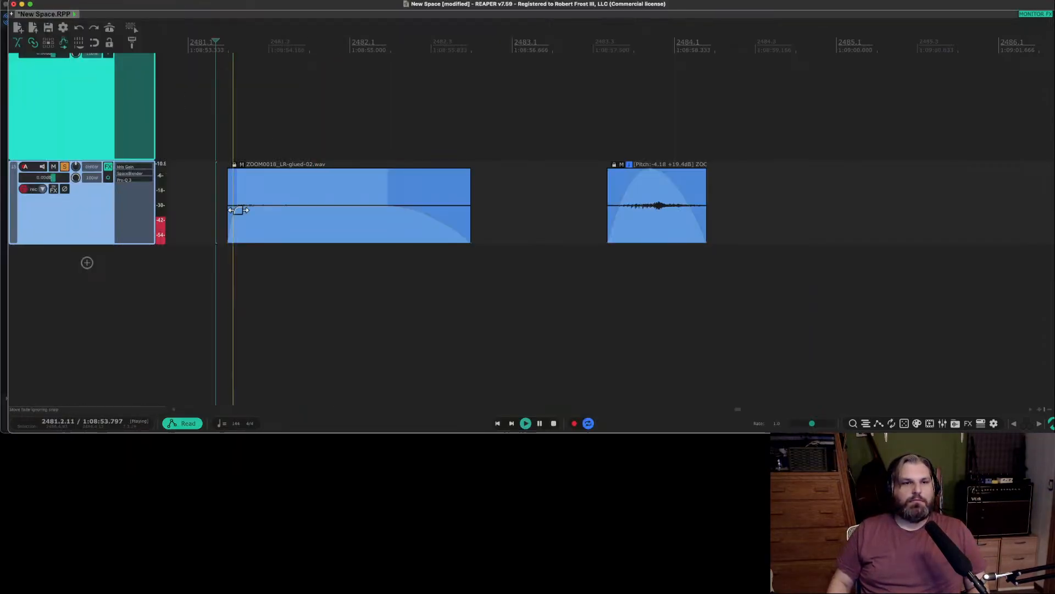
{"action": "key", "text": "space"}
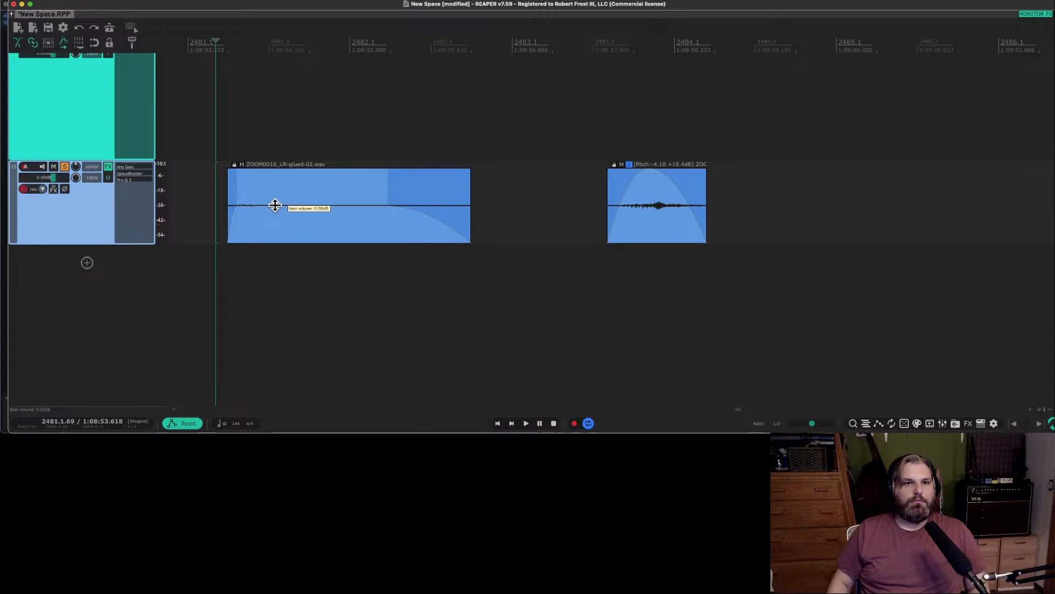
{"action": "mouse_move", "coordinate": [275, 207]}
{"action": "left_mouse_down"}
{"action": "mouse_move", "coordinate": [275, 135]}
{"action": "mouse_move", "coordinate": [278, 196]}
{"action": "left_mouse_up"}
{"action": "key", "text": "space"}
Change the second short item's fade-out to an S-shaped curve and audition it.
{"action": "left_click", "coordinate": [599, 210]}
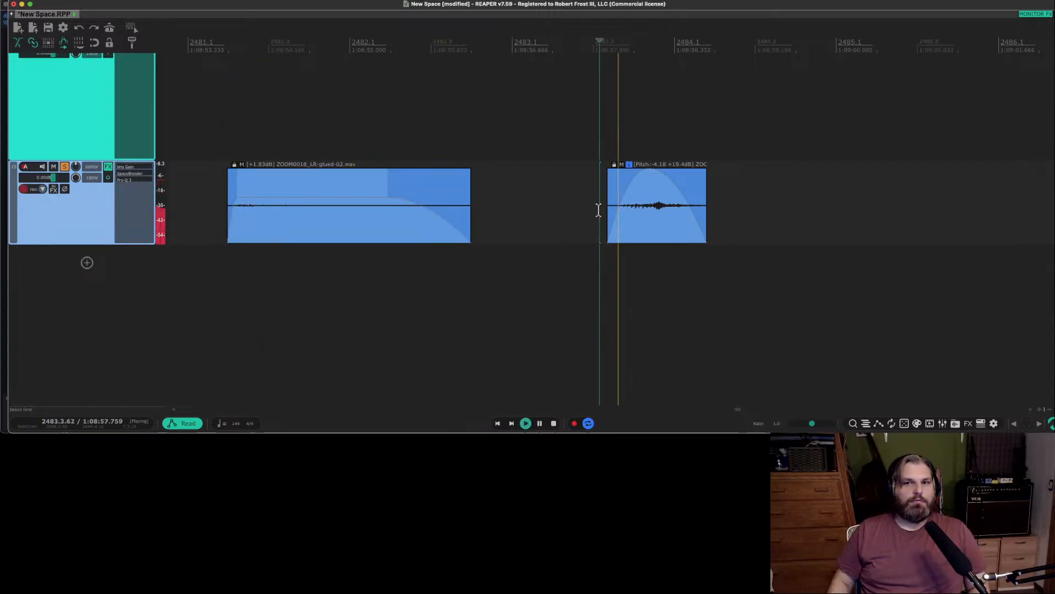
{"action": "right_click", "coordinate": [687, 180]}
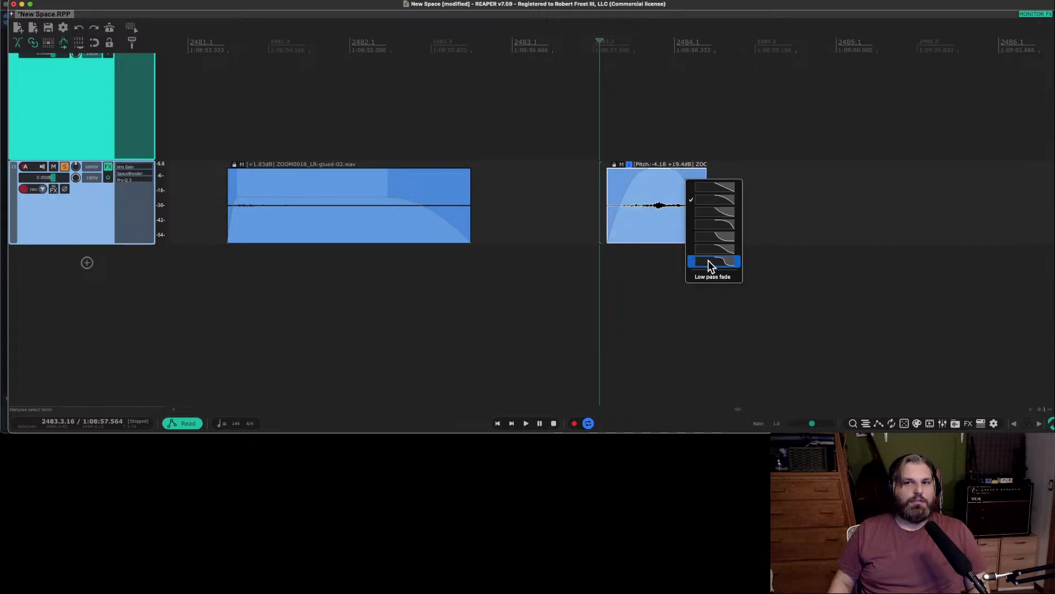
{"action": "left_click", "coordinate": [727, 242]}
{"action": "left_click", "coordinate": [591, 207]}
{"action": "key", "text": "space"}
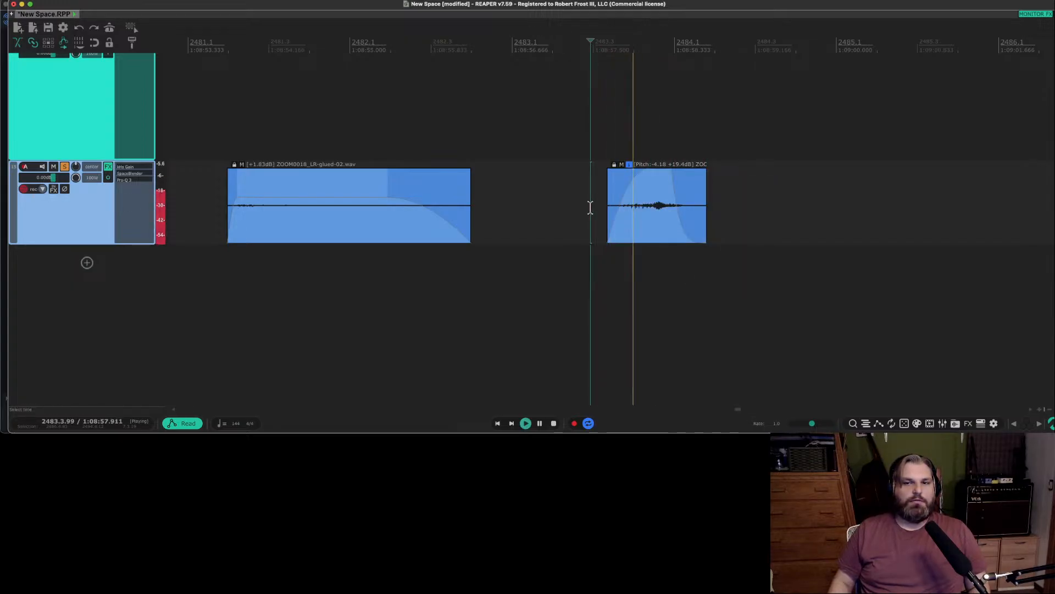
{"action": "key", "text": "space"}
Shorten the first short item's end on track 15, raise its volume to +2.98 dB and audition it.
{"action": "scroll", "coordinate": [341, 206], "scroll_direction": "down", "scroll_amount": 4}
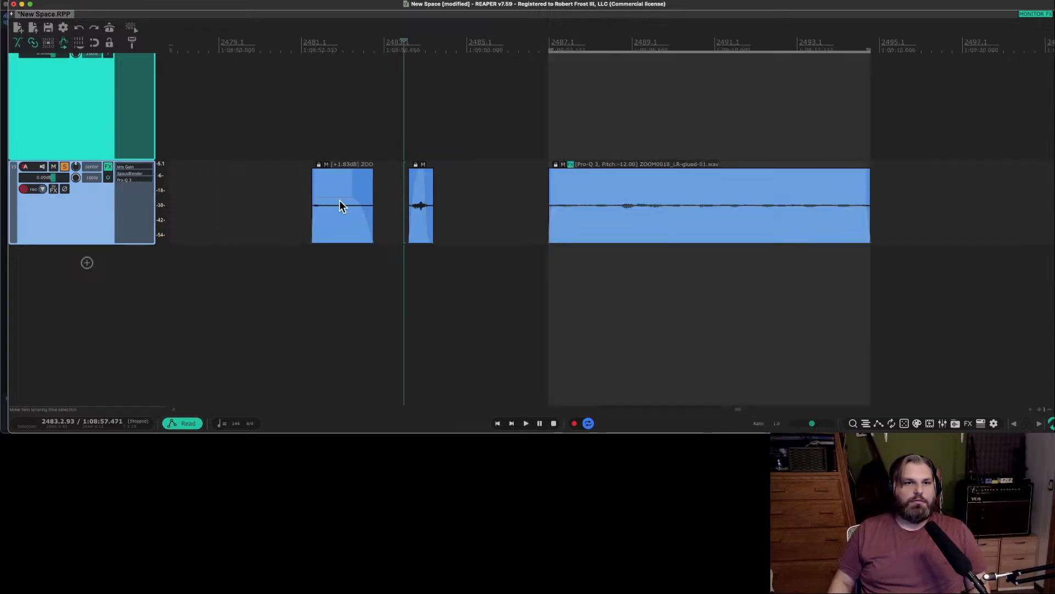
{"action": "left_click", "coordinate": [305, 198]}
{"action": "key", "text": "space"}
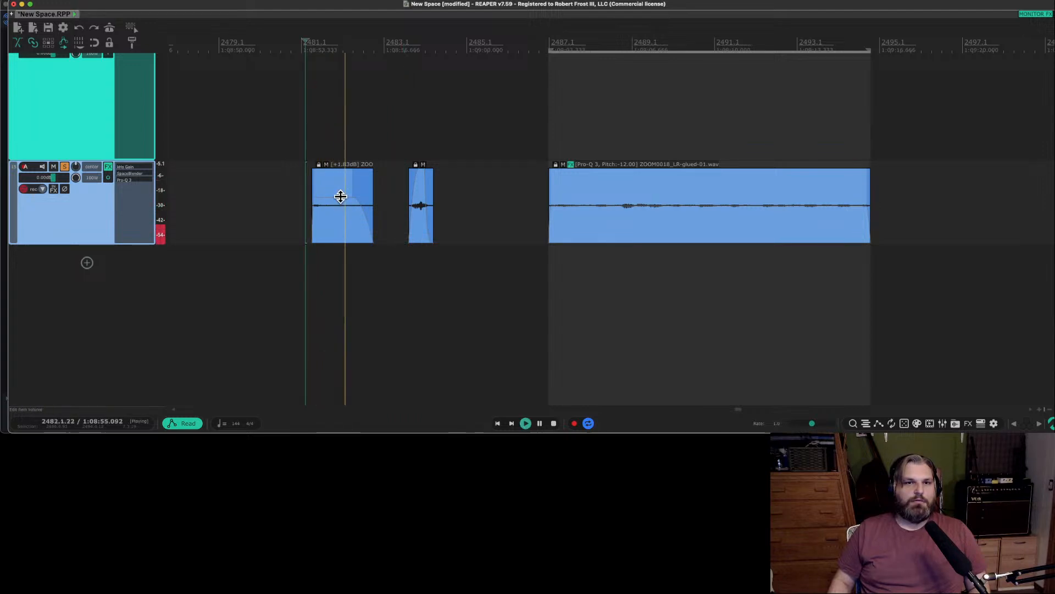
{"action": "key", "text": "space"}
{"action": "left_click_drag", "start_coordinate": [371, 189], "coordinate": [349, 190]}
{"action": "key", "text": "space"}
{"action": "key", "text": "space"}
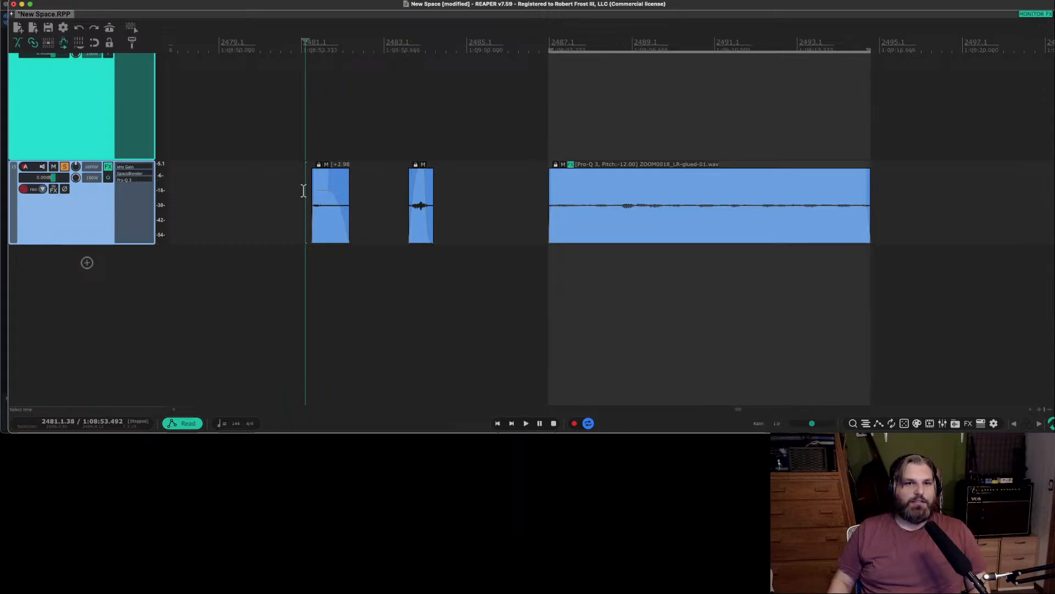
Extend the first short item's start slightly earlier and audition the result.
{"action": "scroll", "coordinate": [305, 190], "scroll_direction": "up", "scroll_amount": 5}
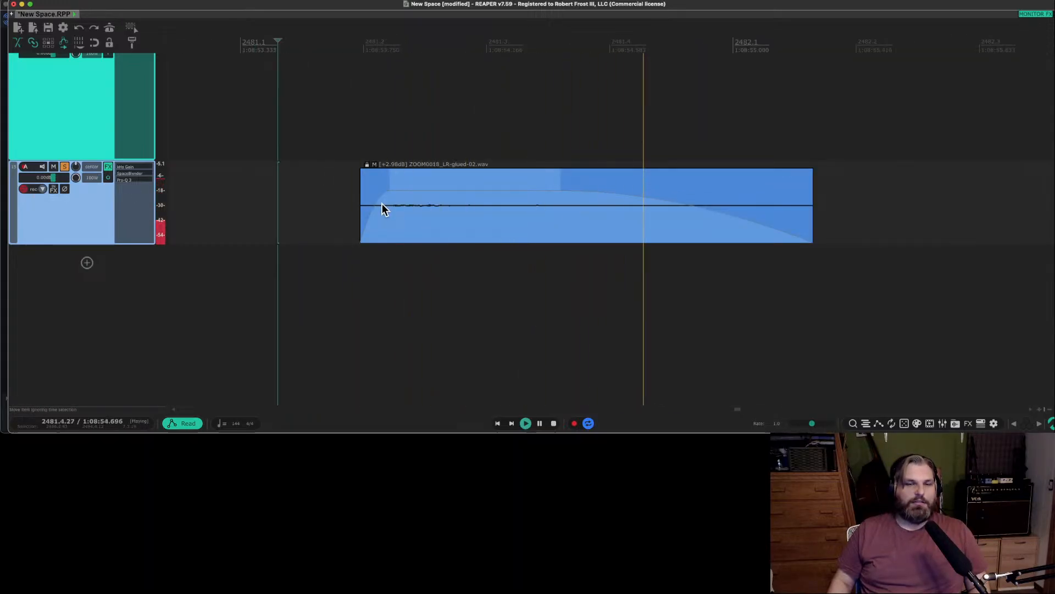
{"action": "mouse_move", "coordinate": [363, 200]}
{"action": "left_mouse_down"}
{"action": "mouse_move", "coordinate": [373, 198]}
{"action": "mouse_move", "coordinate": [359, 198]}
{"action": "left_mouse_up"}
{"action": "key", "text": "space"}
{"action": "key", "text": "space"}
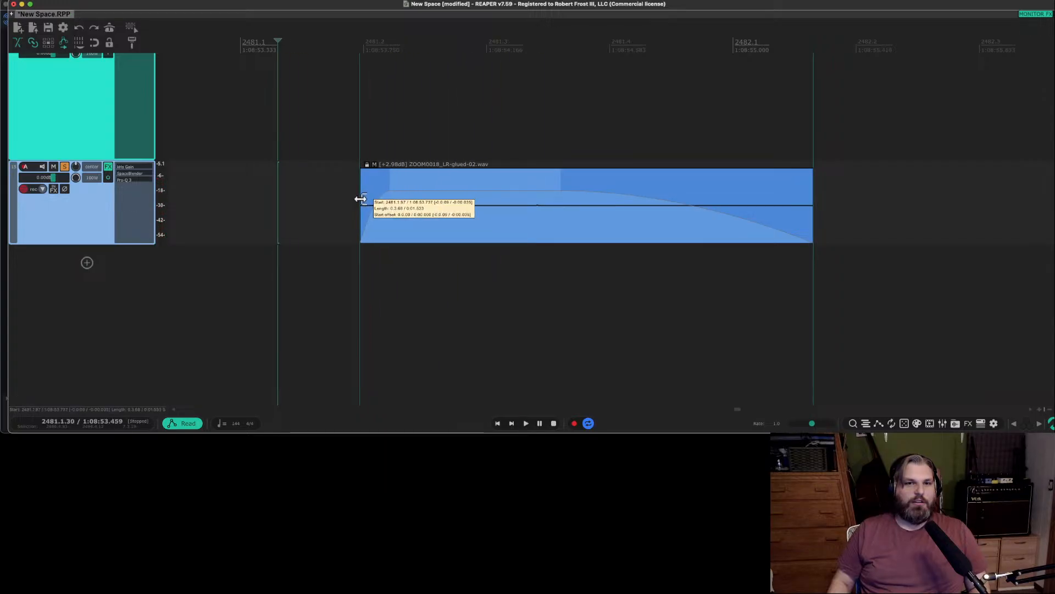
{"action": "key", "text": "space"}
{"action": "scroll", "coordinate": [384, 245], "scroll_direction": "down", "scroll_amount": 10}
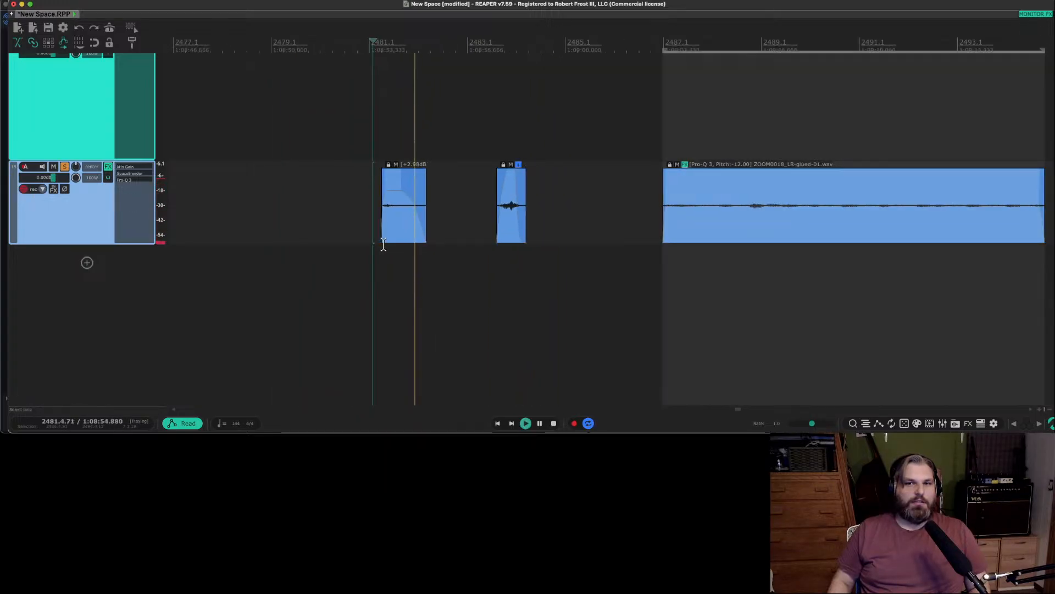
{"action": "key", "text": "space"}
Unsolo track 15 and solo track 14 instead.
{"action": "scroll", "coordinate": [645, 240], "scroll_direction": "down", "scroll_amount": 6}
{"action": "left_click", "coordinate": [743, 269]}
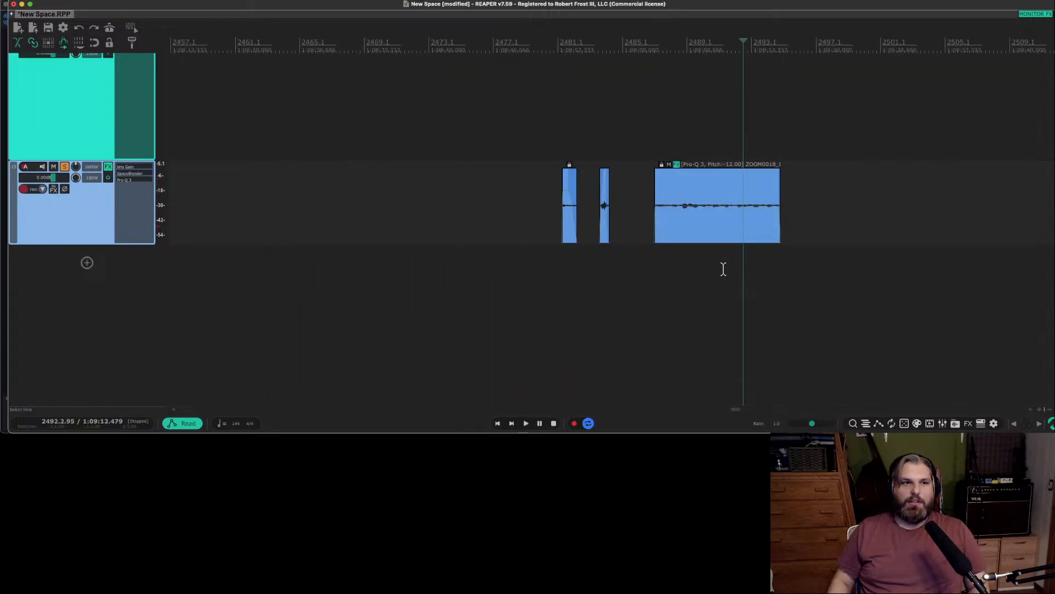
{"action": "left_click", "coordinate": [65, 167]}
{"action": "scroll", "coordinate": [76, 180], "scroll_direction": "up", "scroll_amount": 5}
{"action": "scroll", "coordinate": [187, 211], "scroll_direction": "up", "scroll_amount": 1}
{"action": "scroll", "coordinate": [190, 213], "scroll_direction": "down", "scroll_amount": 3}
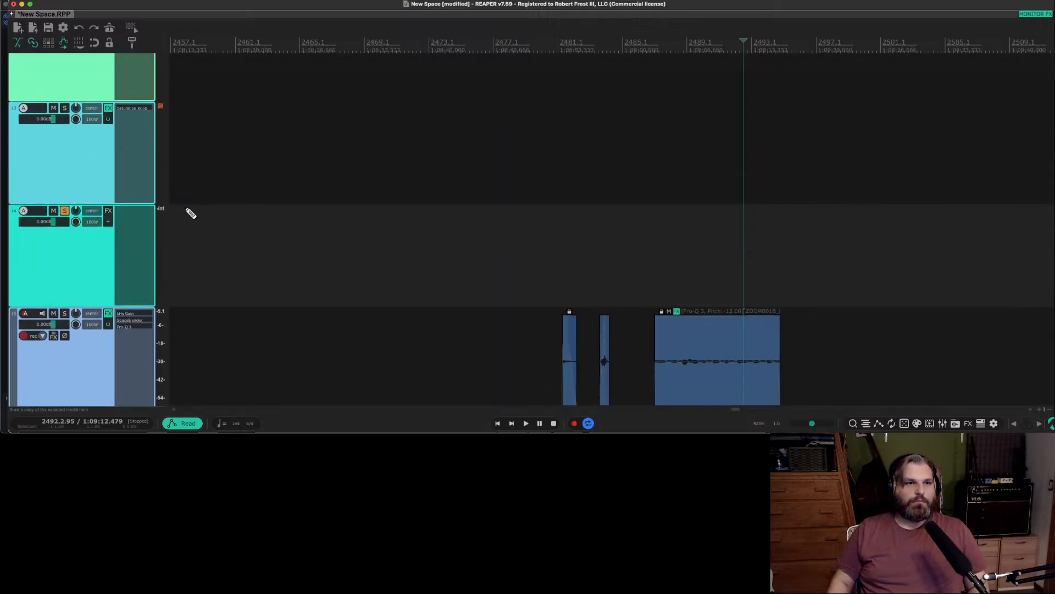
Audition the ZOOM0018_LR.WAV recording on track 14 around its second cluster of spikes and near 1:09:59.
{"action": "scroll", "coordinate": [325, 230], "scroll_direction": "down", "scroll_amount": 8}
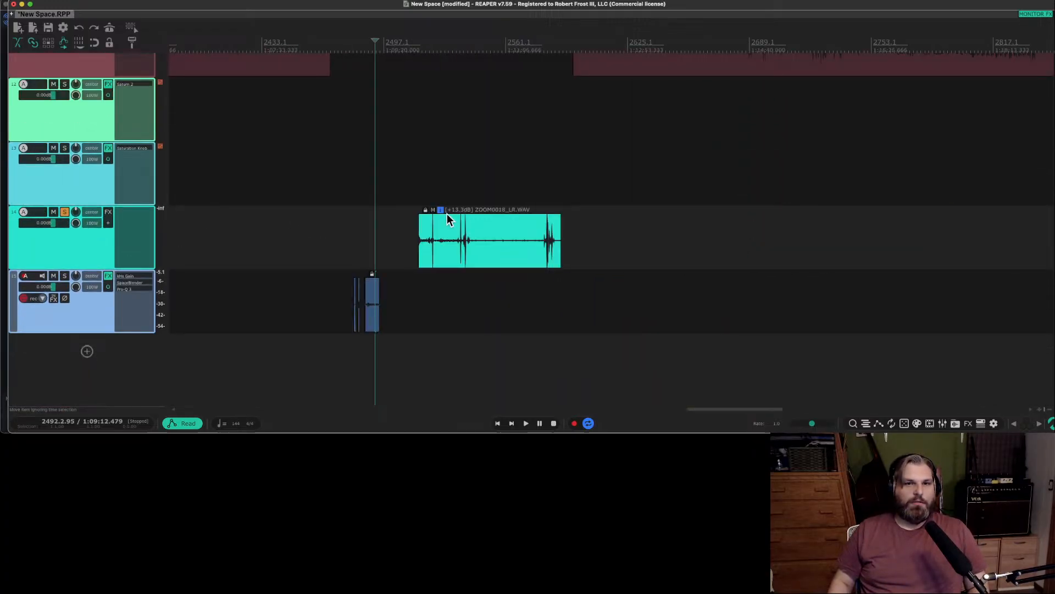
{"action": "left_click", "coordinate": [458, 198]}
{"action": "key", "text": "space"}
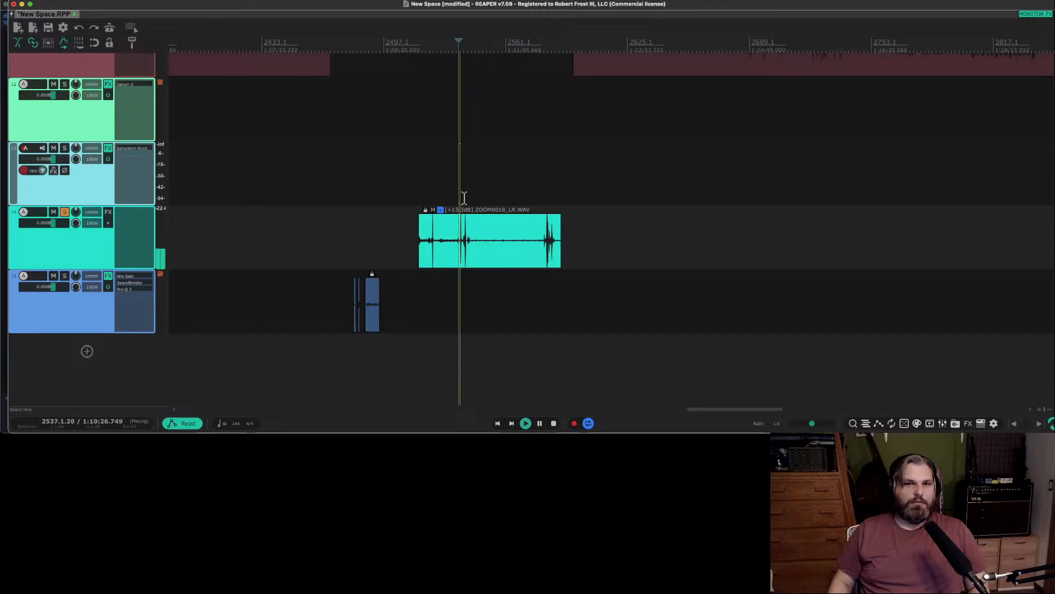
{"action": "scroll", "coordinate": [440, 202], "scroll_direction": "up", "scroll_amount": 5}
{"action": "left_click", "coordinate": [410, 196]}
{"action": "scroll", "coordinate": [410, 197], "scroll_direction": "up", "scroll_amount": 4}
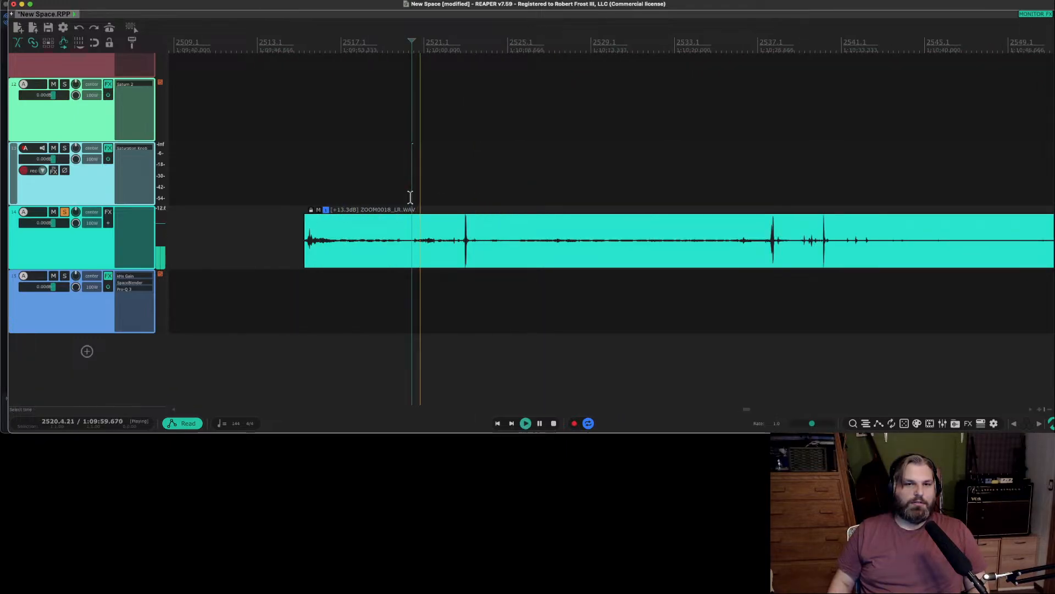
{"action": "scroll", "coordinate": [423, 245], "scroll_direction": "up", "scroll_amount": 1}
{"action": "scroll", "coordinate": [420, 245], "scroll_direction": "up", "scroll_amount": 1}
{"action": "key", "text": "space"}
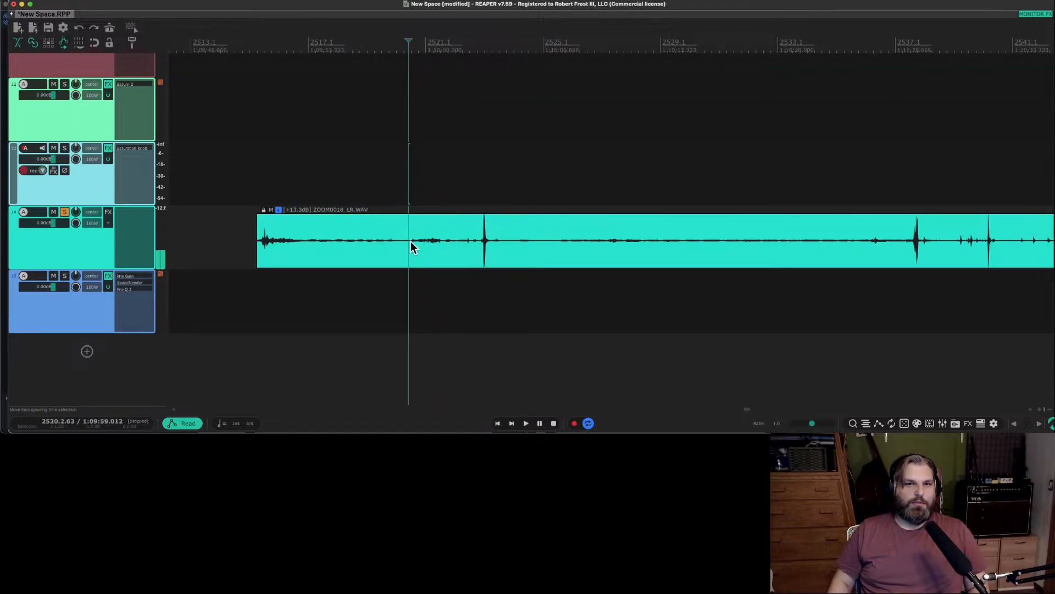
Audition the opening of the track 14 recording and split it at about 1:09:59.18, before the quiet rustle.
{"action": "left_click", "coordinate": [341, 245]}
{"action": "left_click", "coordinate": [257, 240]}
{"action": "key", "text": "space"}
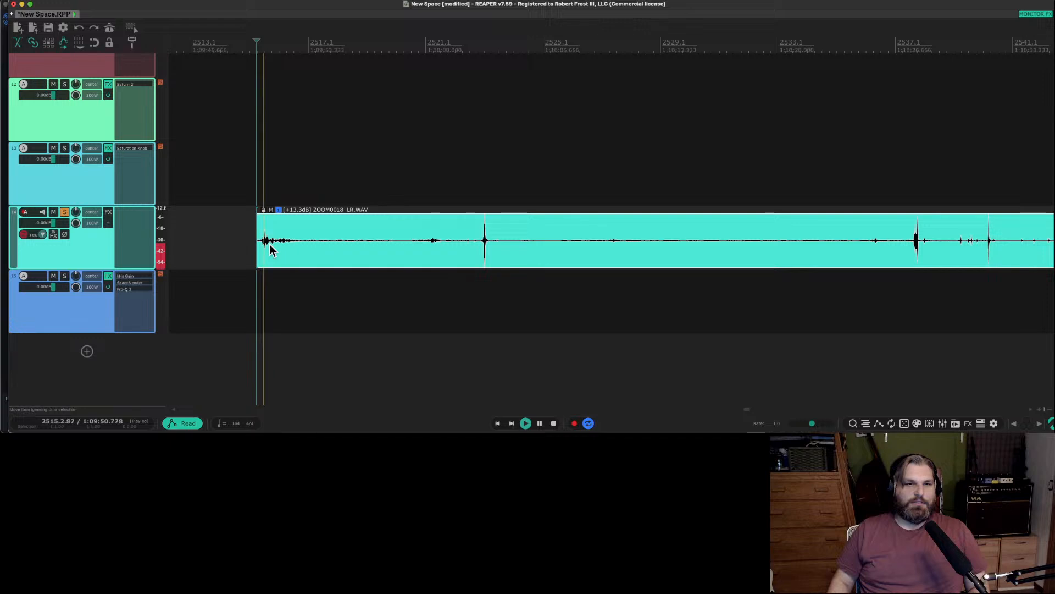
{"action": "left_click", "coordinate": [412, 246]}
{"action": "scroll", "coordinate": [412, 246], "scroll_direction": "up", "scroll_amount": 1}
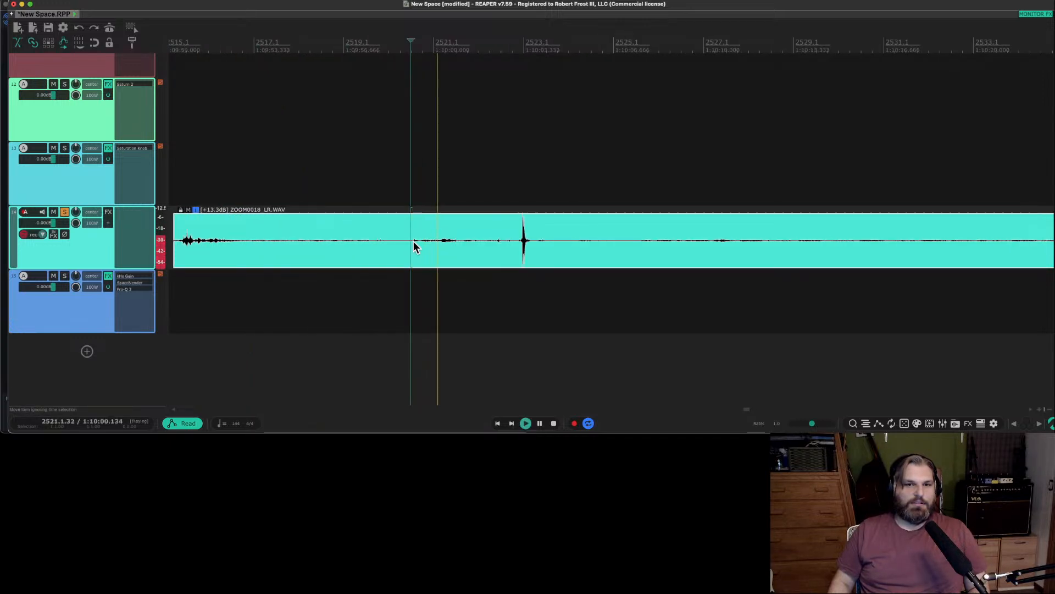
{"action": "key", "text": "s"}
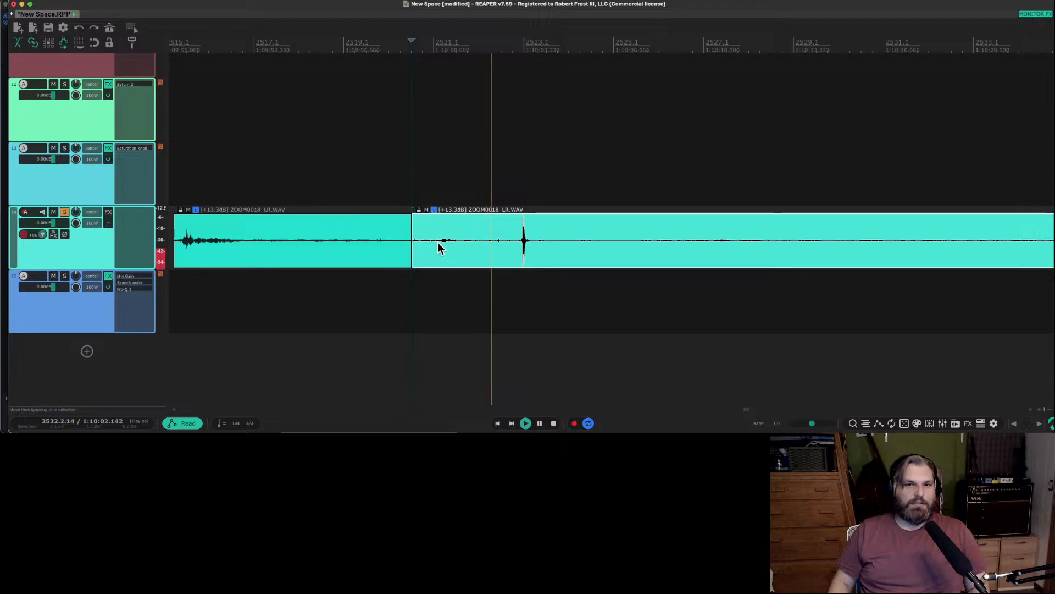
{"action": "key", "text": "space"}
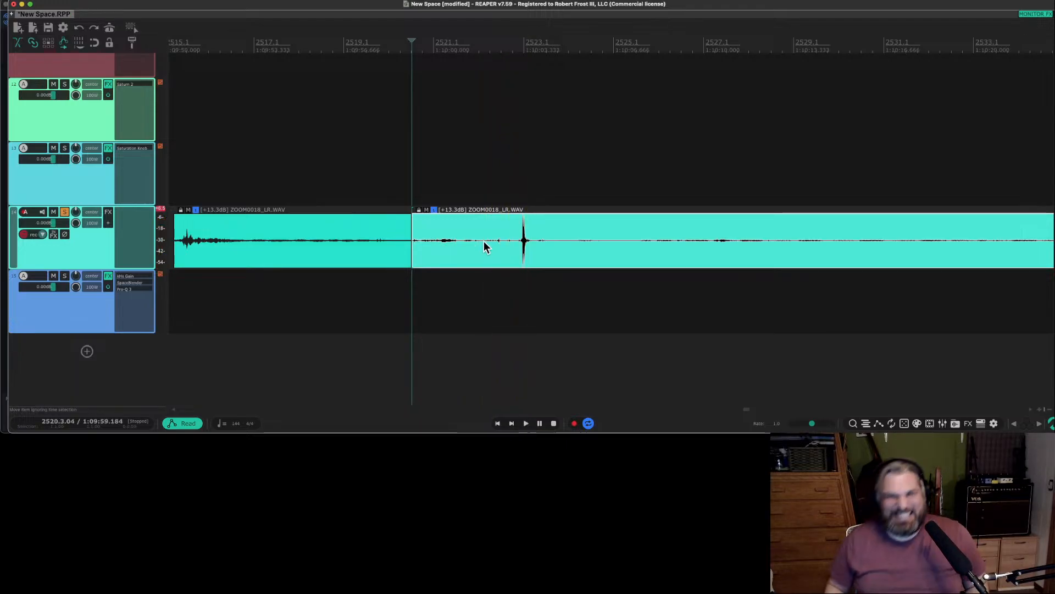
Audition the rustle and split the recording again at about 1:10:00.23.
{"action": "left_click", "coordinate": [519, 241]}
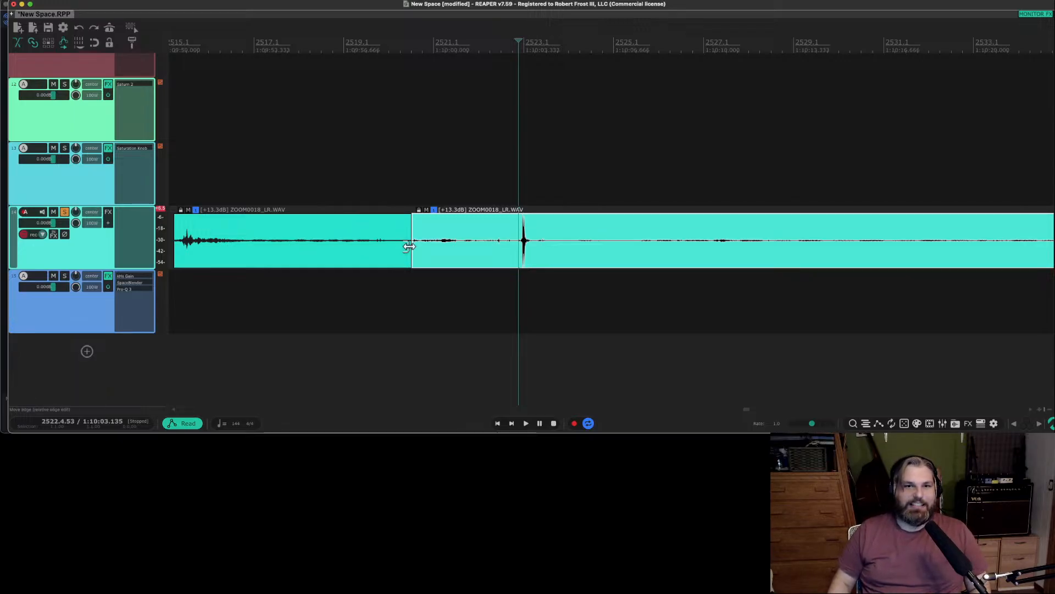
{"action": "left_click", "coordinate": [427, 245]}
{"action": "scroll", "coordinate": [440, 248], "scroll_direction": "up", "scroll_amount": 4}
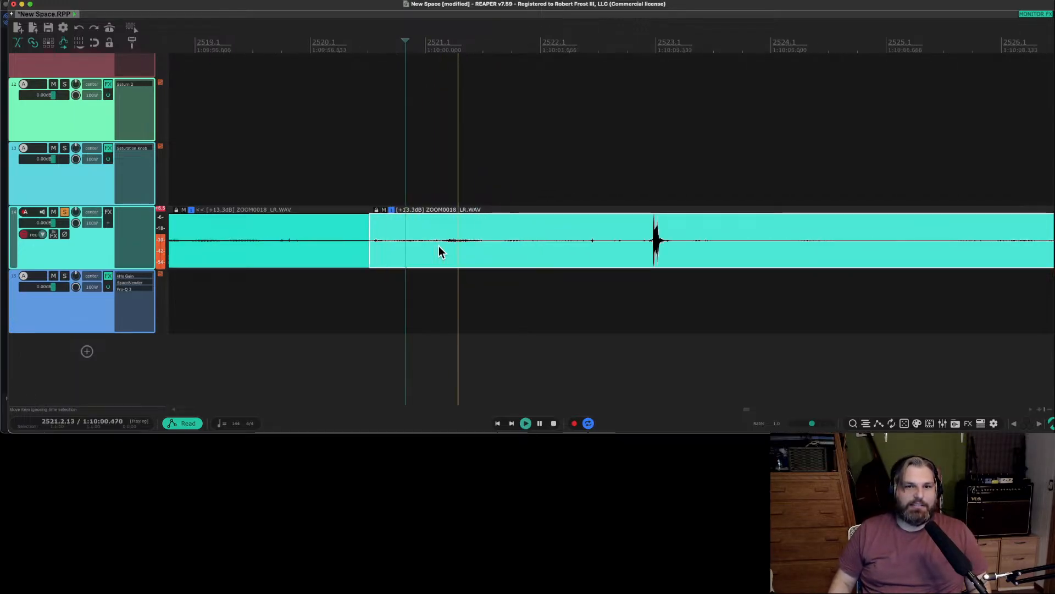
{"action": "left_click", "coordinate": [441, 242]}
{"action": "key", "text": "s"}
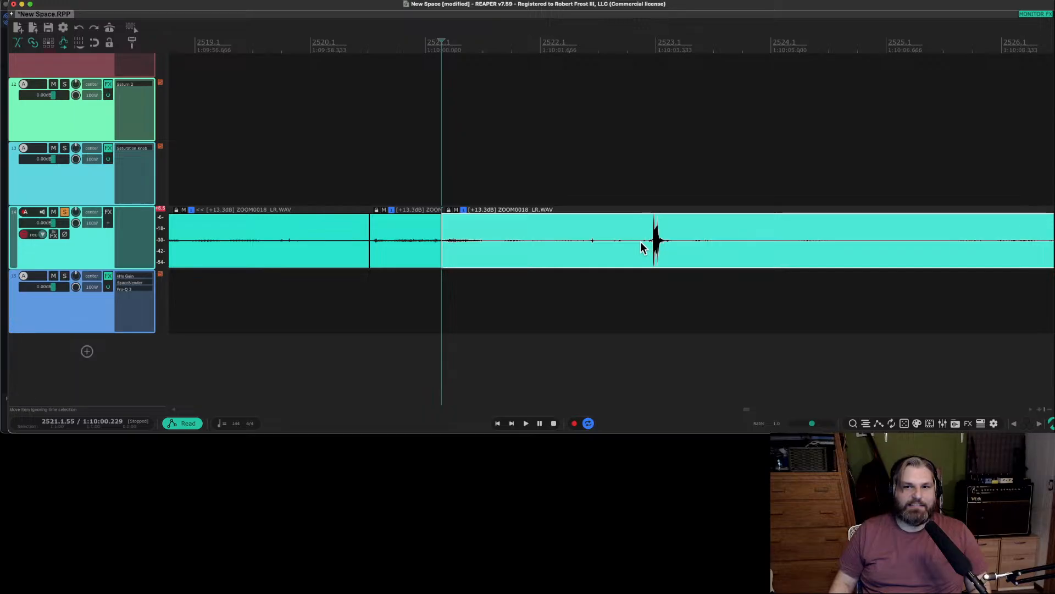
Split the recording at about 1:10:02.34, before the loud spike, and delete the piece between the last two cuts.
{"action": "left_click", "coordinate": [556, 243]}
{"action": "left_click", "coordinate": [587, 244]}
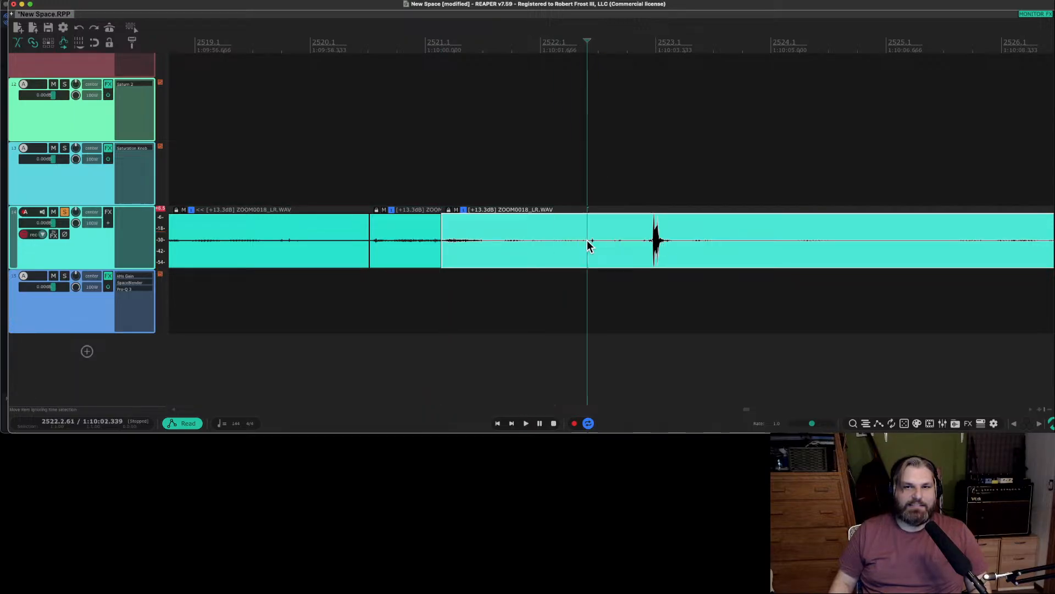
{"action": "key", "text": "s"}
{"action": "left_click", "coordinate": [519, 259]}
{"action": "key", "text": "Delete"}
{"action": "scroll", "coordinate": [385, 248], "scroll_direction": "down", "scroll_amount": 4}
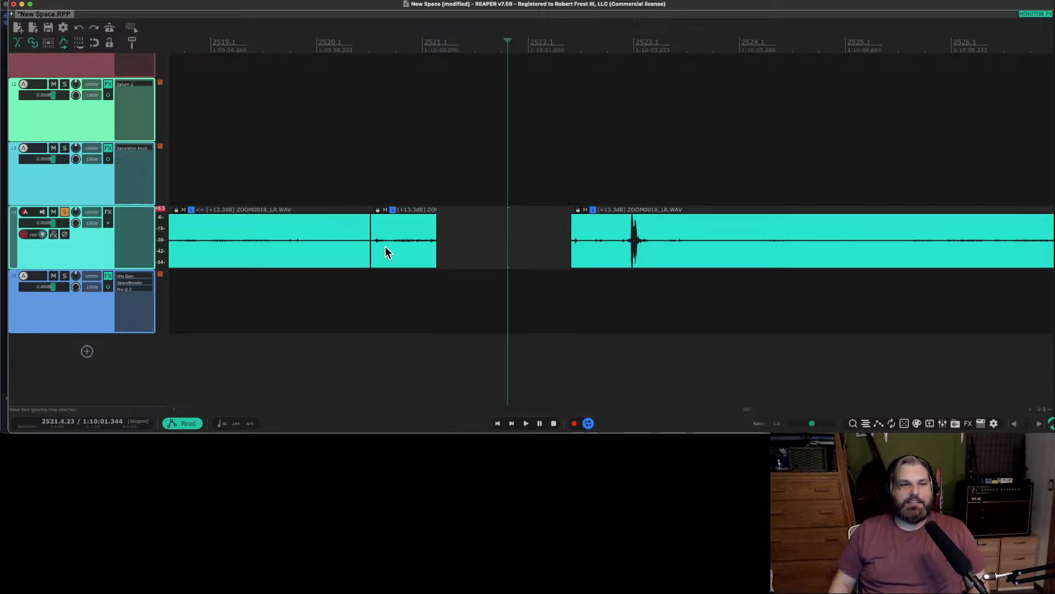
Split the recording shortly after the loud spike and move the spike piece and the short rustle piece down to track 15.
{"action": "left_click", "coordinate": [513, 244]}
{"action": "key", "text": "space"}
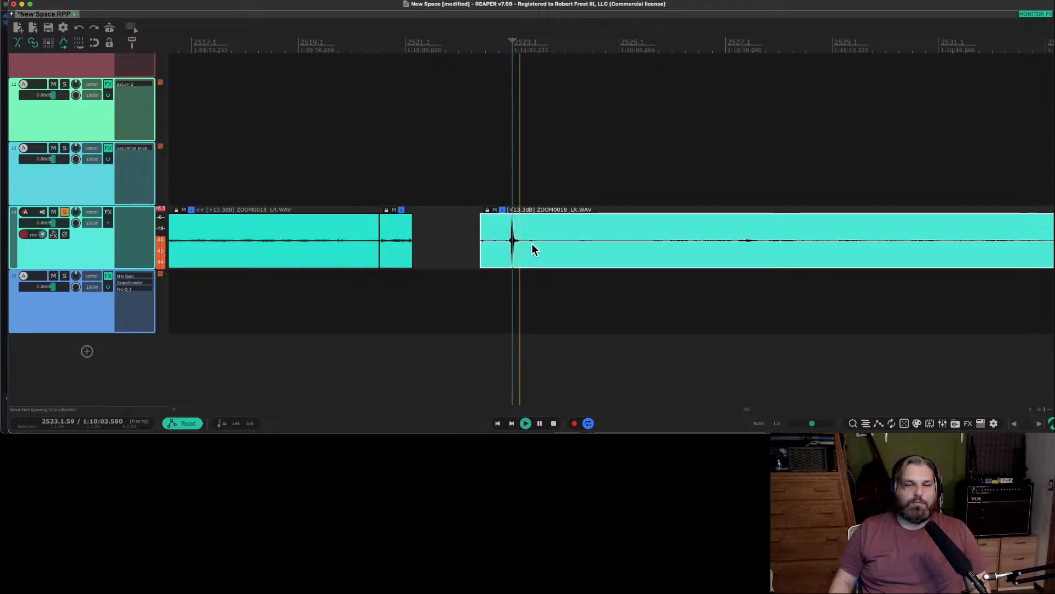
{"action": "left_click", "coordinate": [573, 245]}
{"action": "key", "text": "space"}
{"action": "key", "text": "s"}
{"action": "left_click_drag", "start_coordinate": [513, 252], "coordinate": [476, 275]}
{"action": "left_click_drag", "start_coordinate": [391, 263], "coordinate": [391, 298]}
Audition the leftover opening piece on track 14 and delete it.
{"action": "scroll", "coordinate": [392, 298], "scroll_direction": "left", "scroll_amount": 5}
{"action": "left_click", "coordinate": [725, 252]}
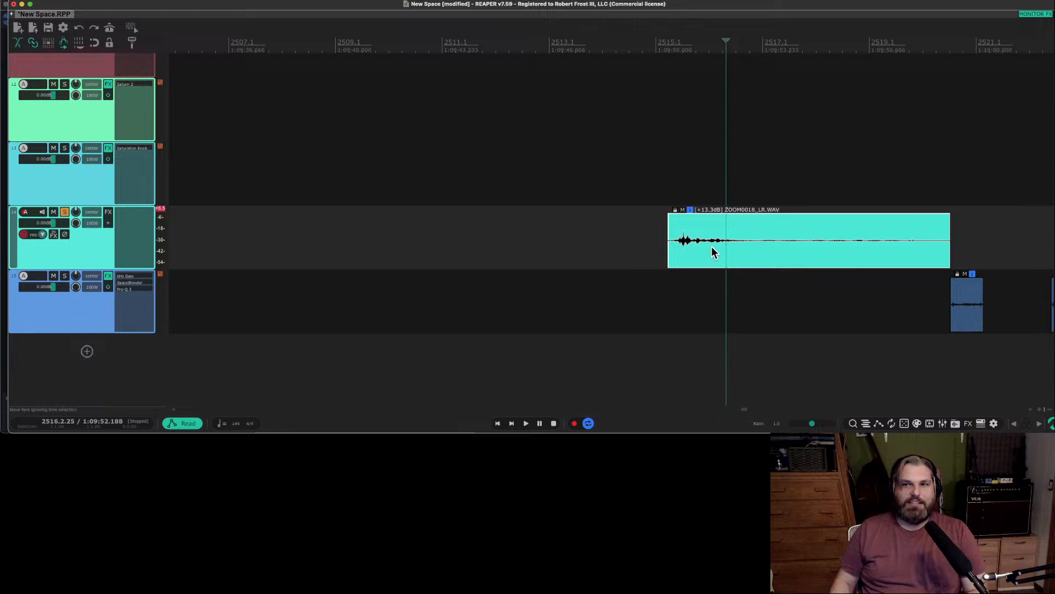
{"action": "left_click", "coordinate": [685, 245]}
{"action": "key", "text": "space"}
{"action": "scroll", "coordinate": [686, 245], "scroll_direction": "down", "scroll_amount": 5}
{"action": "key", "text": "Delete"}
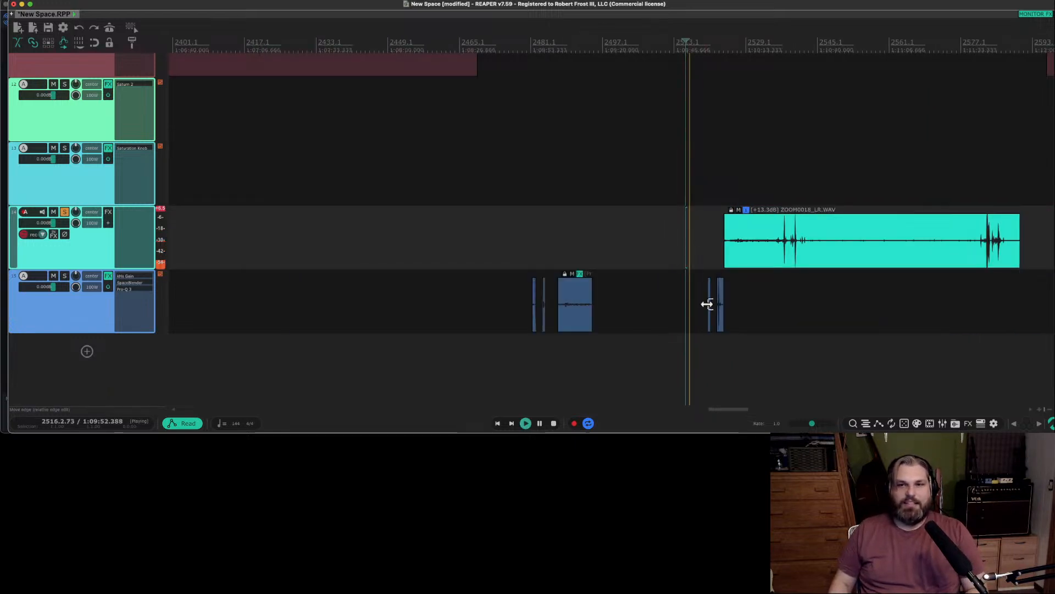
Move both new pieces earlier on track 15, just after the long item, and set the spike piece's volume to +3.37 dB.
{"action": "key", "text": "space"}
{"action": "left_click_drag", "start_coordinate": [722, 308], "coordinate": [626, 323]}
{"action": "scroll", "coordinate": [608, 301], "scroll_direction": "up", "scroll_amount": 5}
{"action": "left_click", "coordinate": [671, 321]}
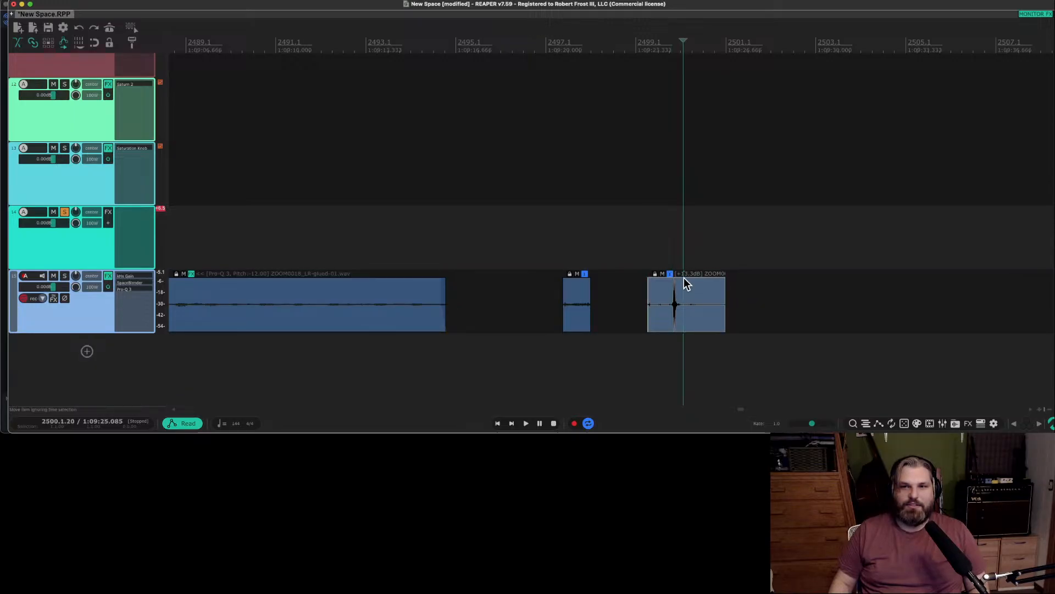
{"action": "left_click_drag", "start_coordinate": [683, 278], "coordinate": [684, 368]}
Unsolo track 14 and audition the short rustle piece on track 15.
{"action": "left_click", "coordinate": [559, 306]}
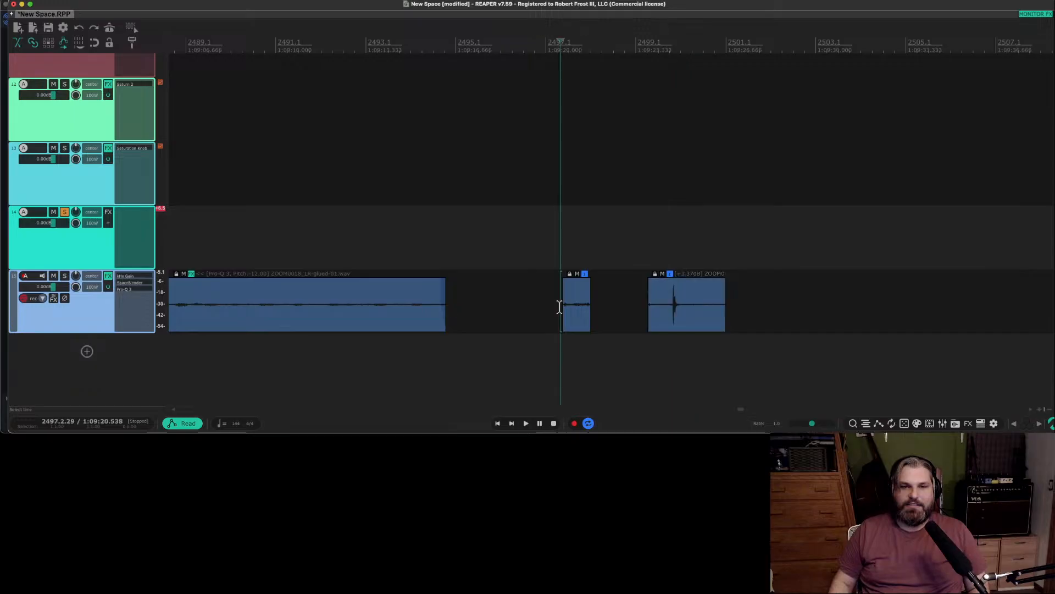
{"action": "key", "text": "space"}
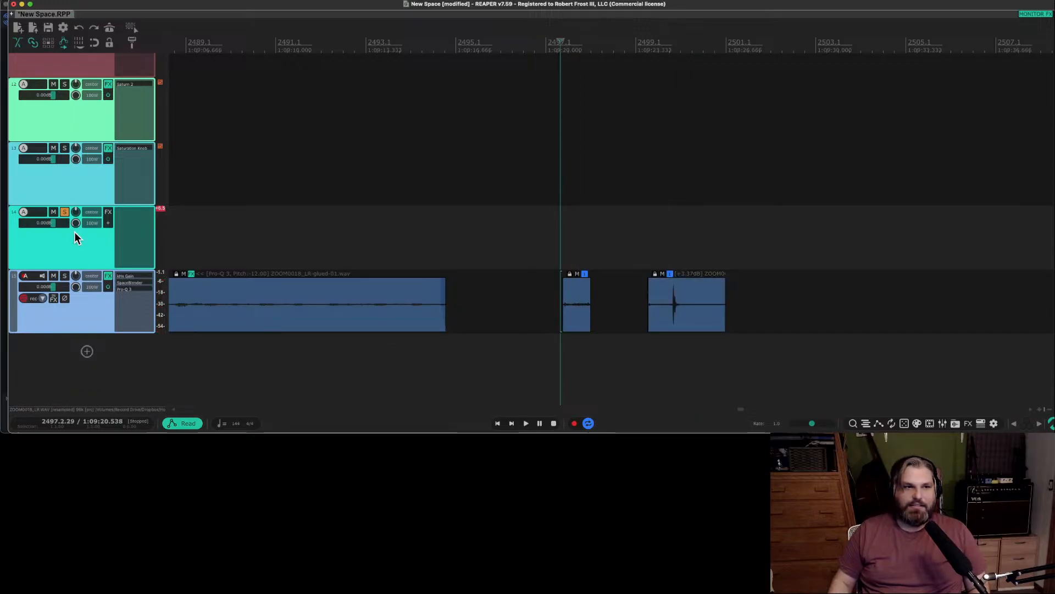
{"action": "left_click", "coordinate": [65, 211]}
{"action": "key", "text": "space"}
{"action": "scroll", "coordinate": [577, 328], "scroll_direction": "up", "scroll_amount": 3}
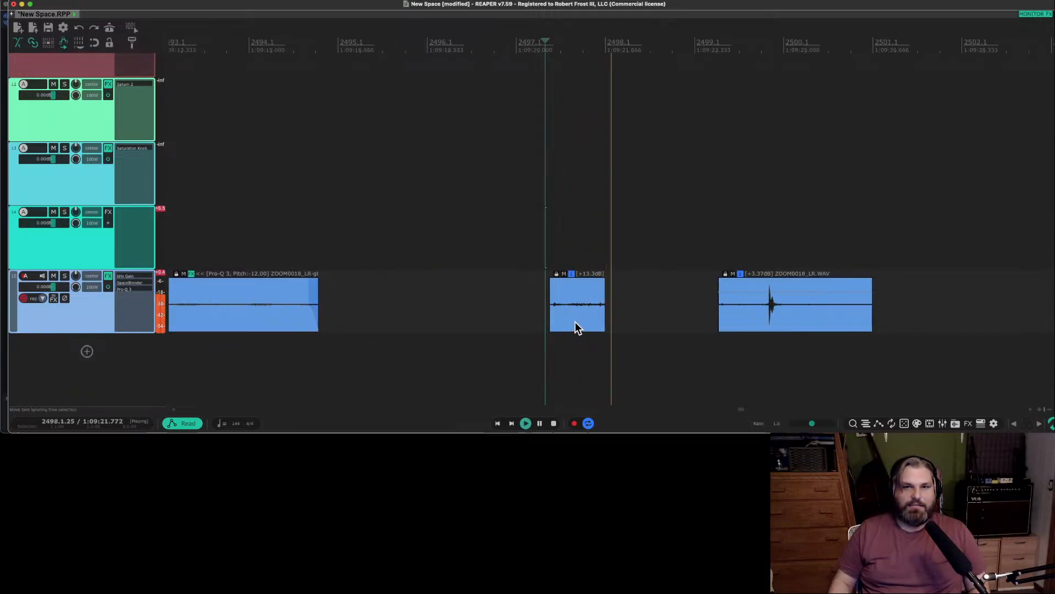
Move the rustle piece closer to the long item, set its volume to +3.97 dB and audition it.
{"action": "left_click_drag", "start_coordinate": [574, 322], "coordinate": [459, 329]}
{"action": "key", "text": "space"}
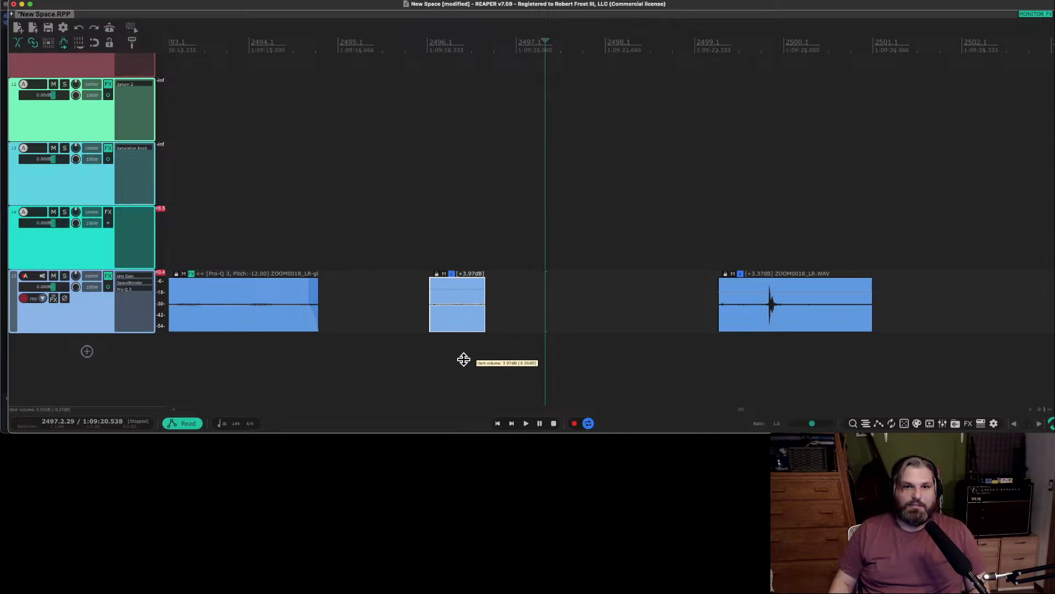
{"action": "key", "text": "space"}
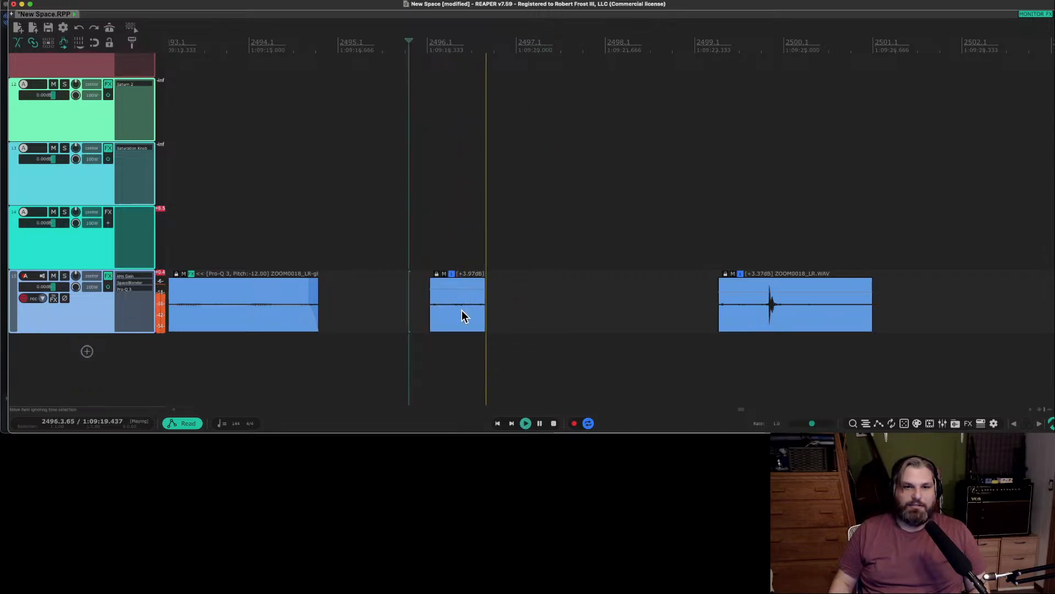
{"action": "key", "text": "space"}
Add a fade-out and a fade-in to the rustle piece and audition it.
{"action": "left_click_drag", "start_coordinate": [483, 280], "coordinate": [472, 282]}
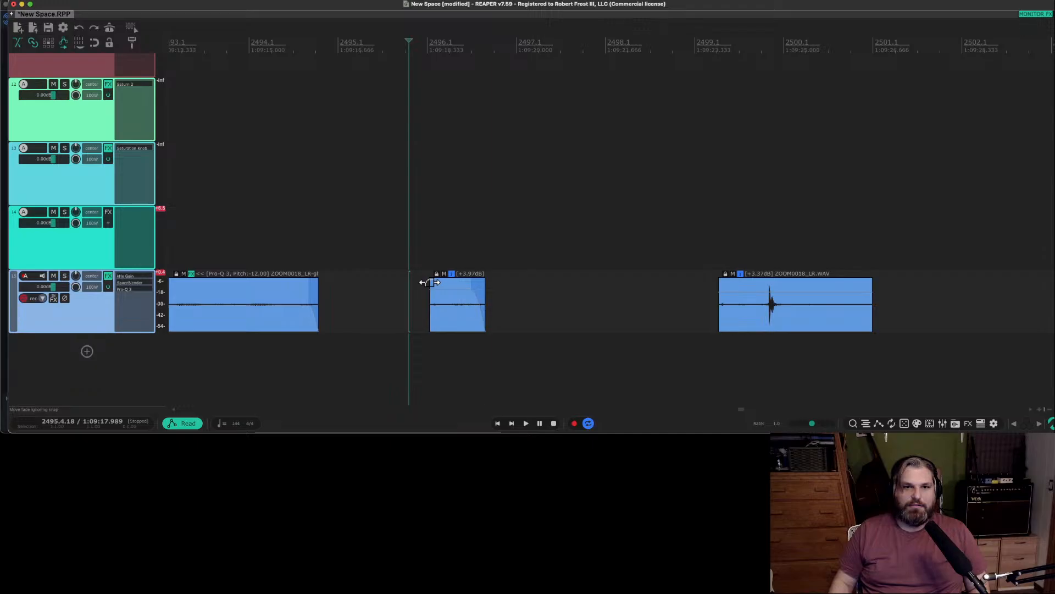
{"action": "key", "text": "space"}
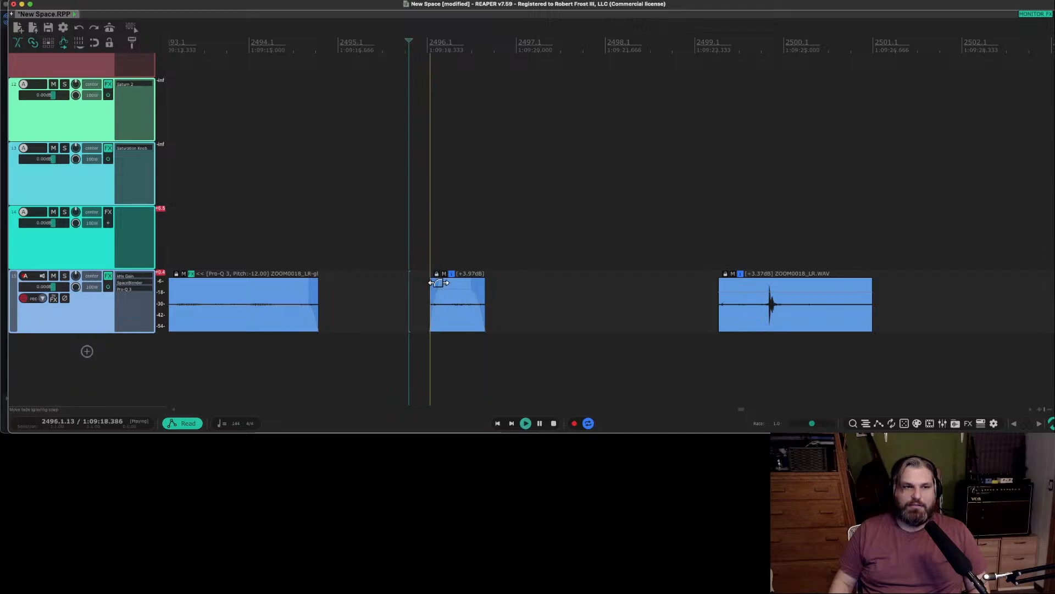
{"action": "key", "text": "space"}
Examine the Pro-Q 3 EQ curve on track 15 and close the plug-in window.
{"action": "left_click", "coordinate": [450, 310]}
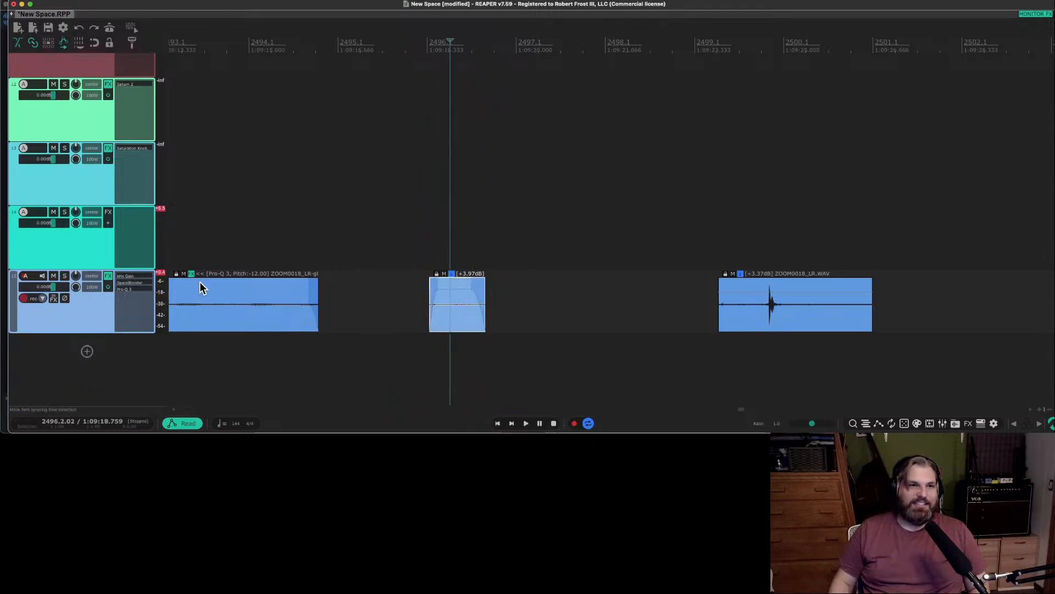
{"action": "left_click", "coordinate": [134, 289]}
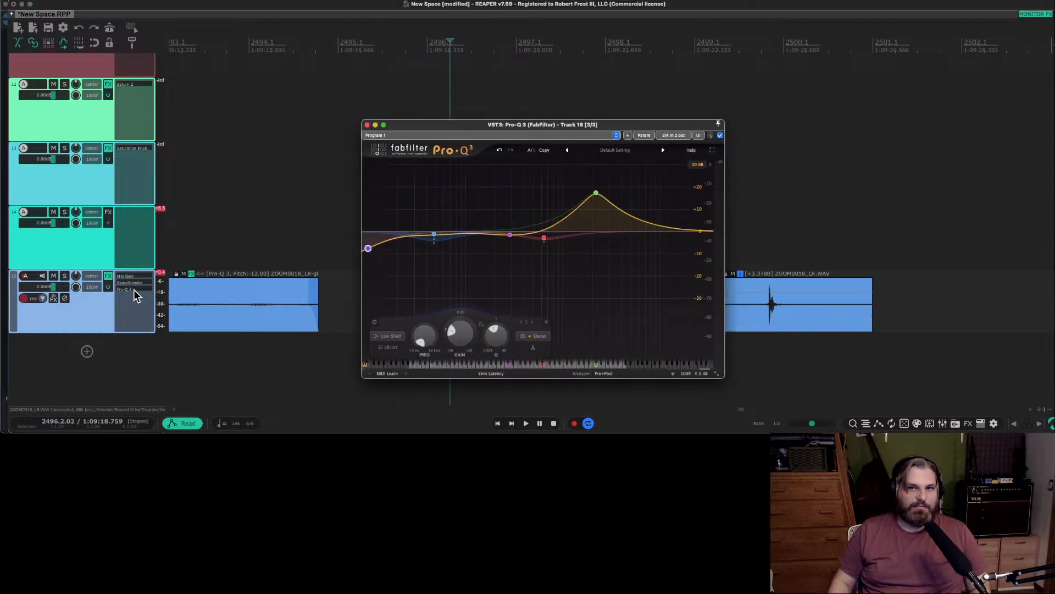
{"action": "left_click", "coordinate": [368, 125]}
{"action": "scroll", "coordinate": [302, 308], "scroll_direction": "left", "scroll_amount": 5}
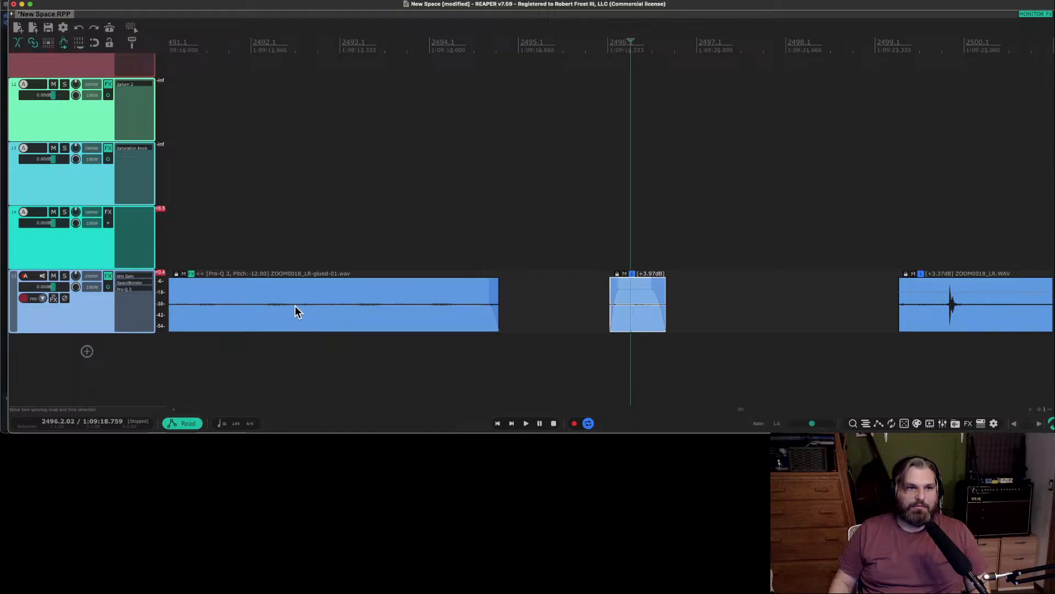
Open the Pro-Q 3 on the long glued item, check its EQ curve and close the plug-in window.
{"action": "left_click", "coordinate": [190, 274]}
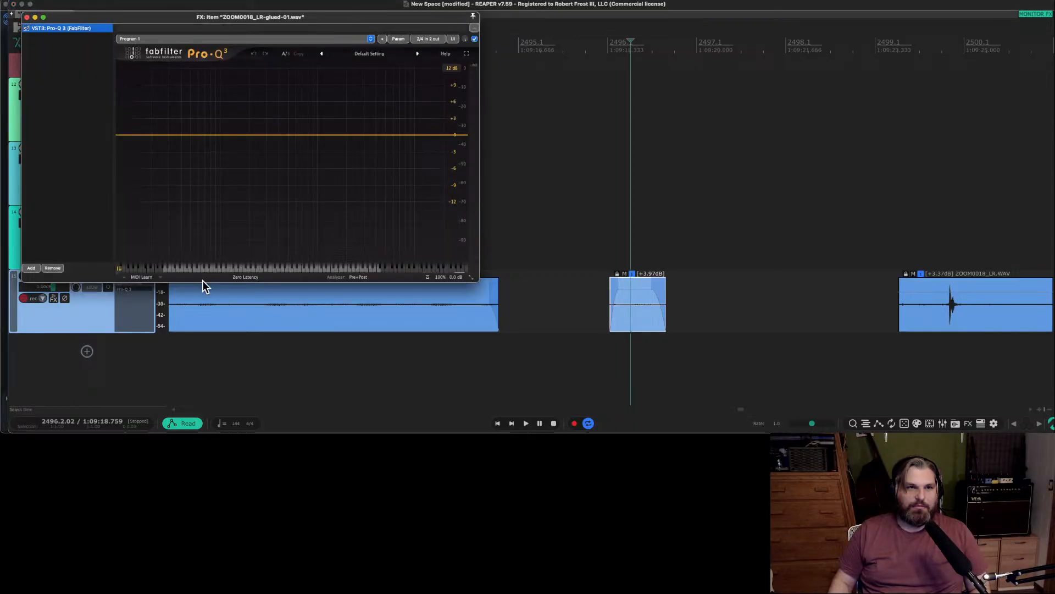
{"action": "left_click_drag", "start_coordinate": [76, 20], "coordinate": [468, 32]}
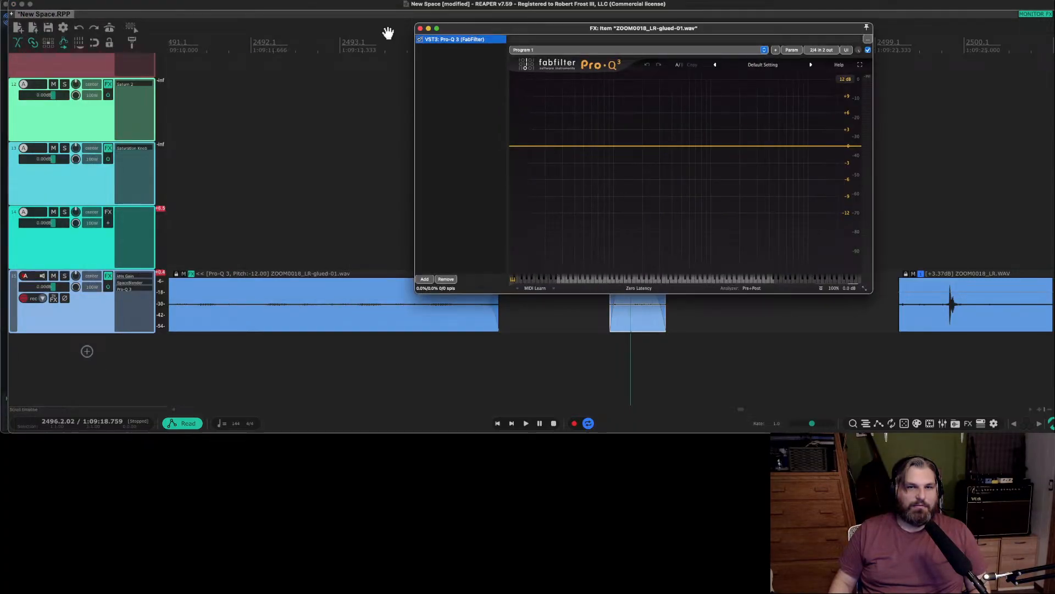
{"action": "left_click", "coordinate": [420, 28]}
{"action": "scroll", "coordinate": [495, 284], "scroll_direction": "right", "scroll_amount": 3}
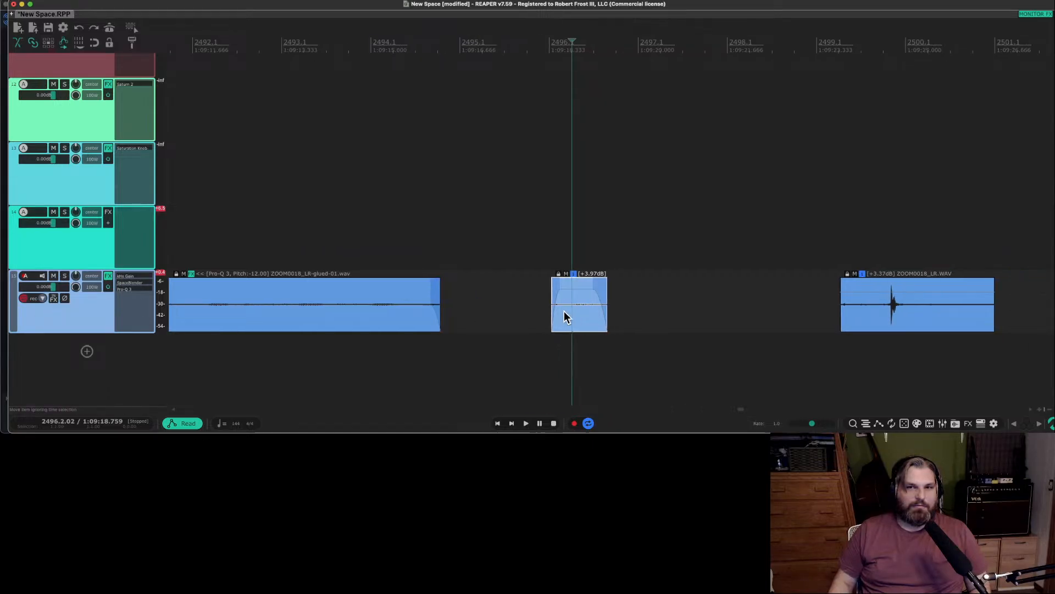
{"action": "scroll", "coordinate": [584, 305], "scroll_direction": "up", "scroll_amount": 4}
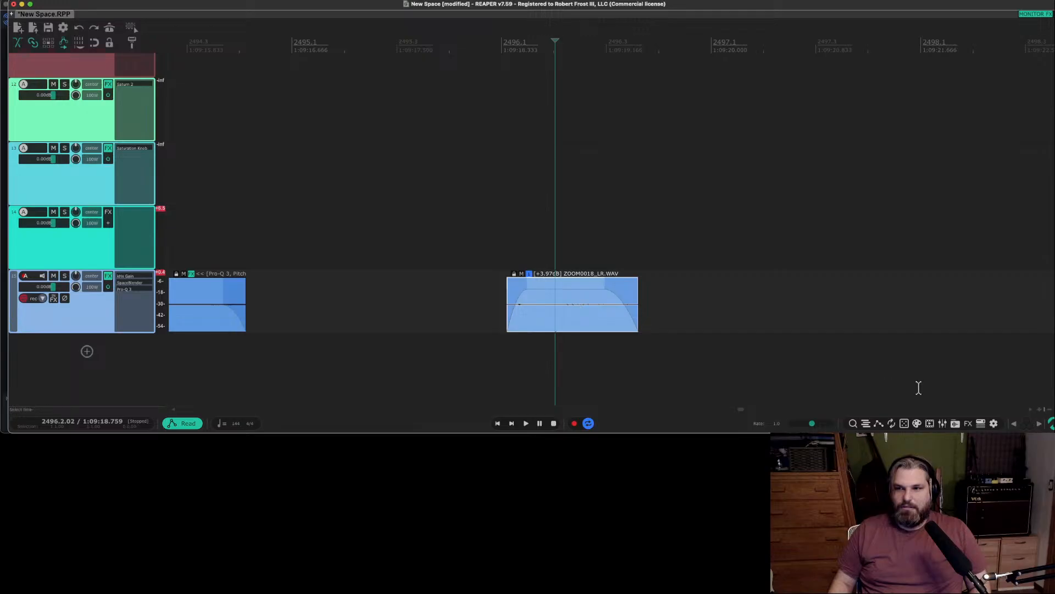
{"action": "left_click", "coordinate": [969, 425]}
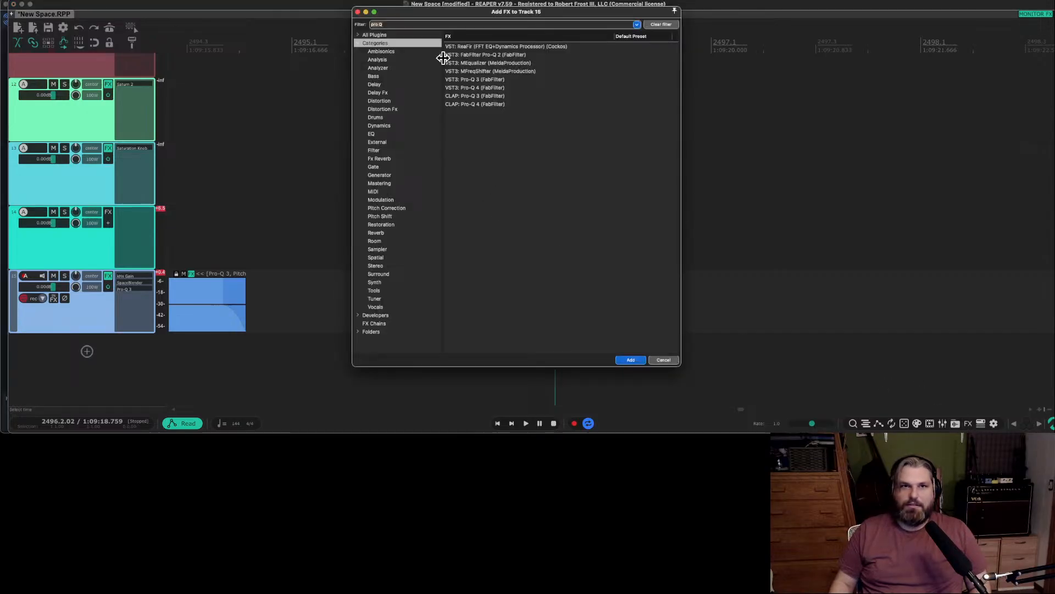
{"action": "double_click", "coordinate": [481, 80]}
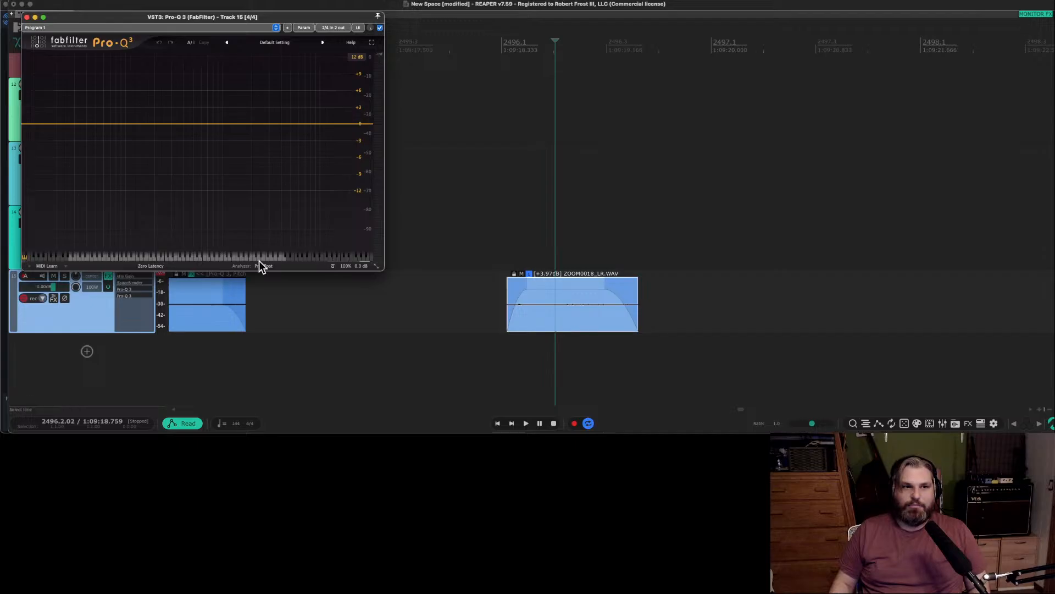
{"action": "left_click", "coordinate": [26, 17]}
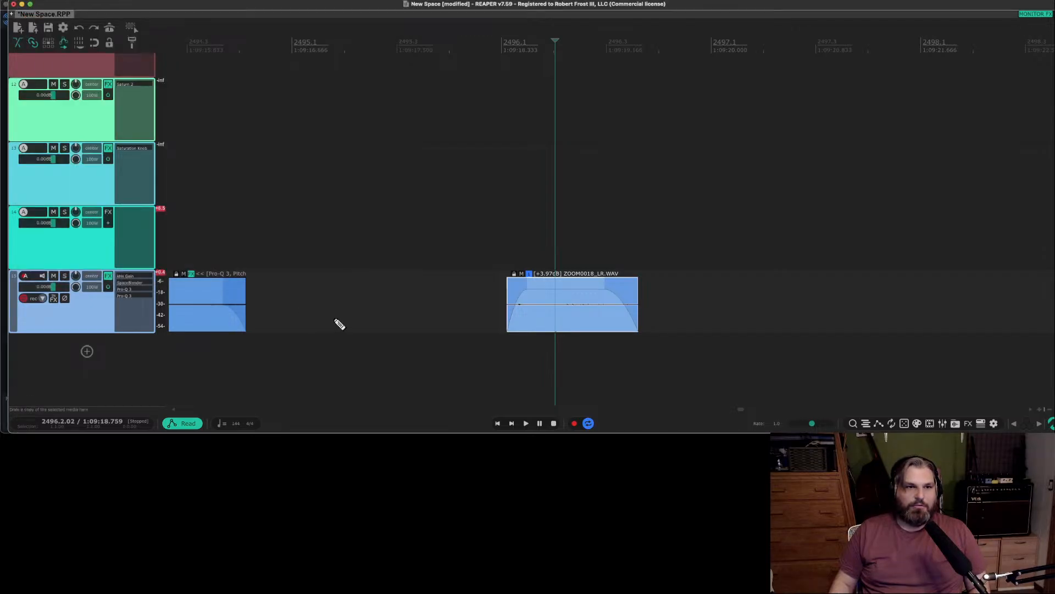
{"action": "right_click", "coordinate": [127, 296]}
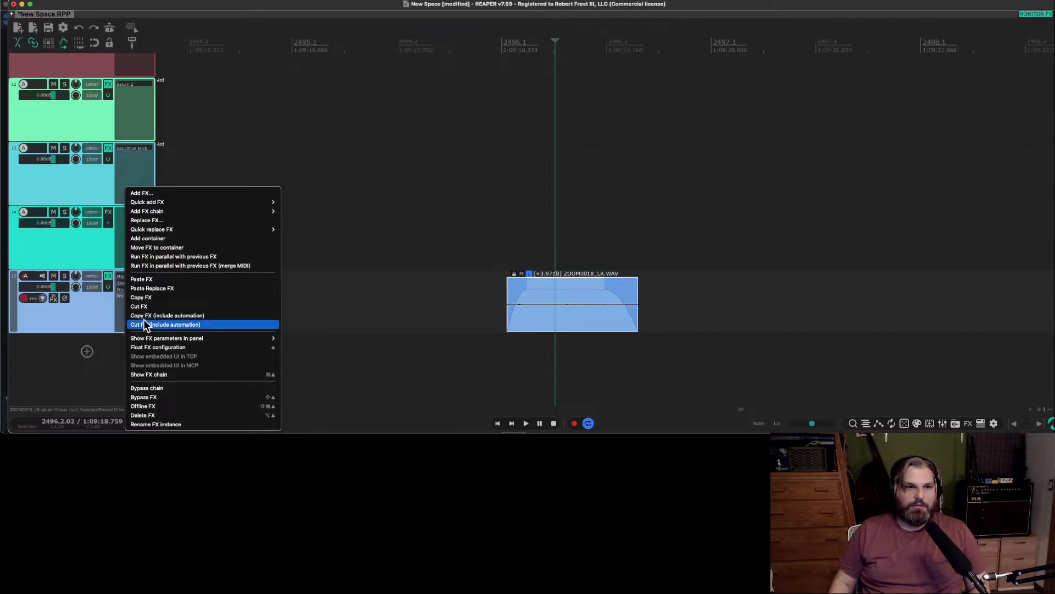
{"action": "left_click", "coordinate": [182, 325]}
Copy the Pro-Q 3 from track 15's effects chain onto the short rustle piece.
{"action": "left_click", "coordinate": [570, 311]}
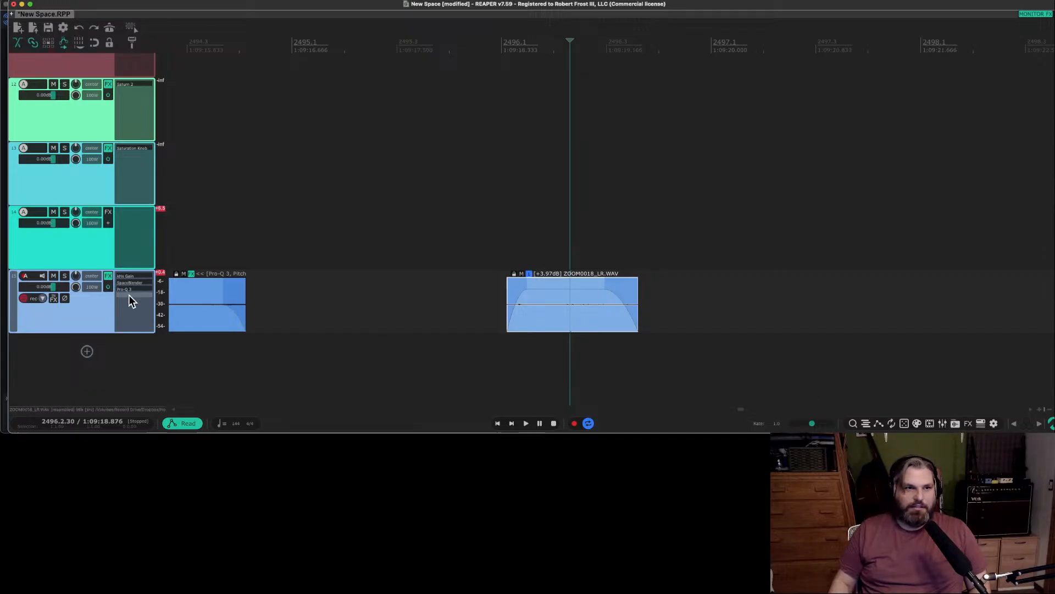
{"action": "left_click_drag", "start_coordinate": [129, 289], "coordinate": [551, 309]}
{"action": "scroll", "coordinate": [494, 305], "scroll_direction": "right", "scroll_amount": 2}
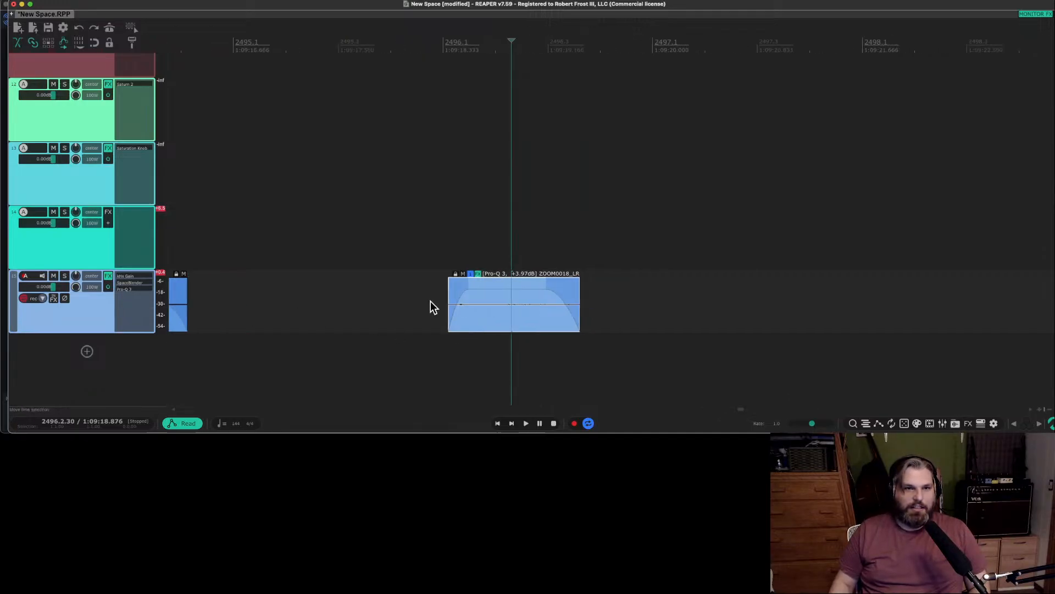
{"action": "scroll", "coordinate": [430, 308], "scroll_direction": "left", "scroll_amount": 12}
{"action": "scroll", "coordinate": [430, 307], "scroll_direction": "right", "scroll_amount": 5}
{"action": "scroll", "coordinate": [431, 301], "scroll_direction": "right", "scroll_amount": 5}
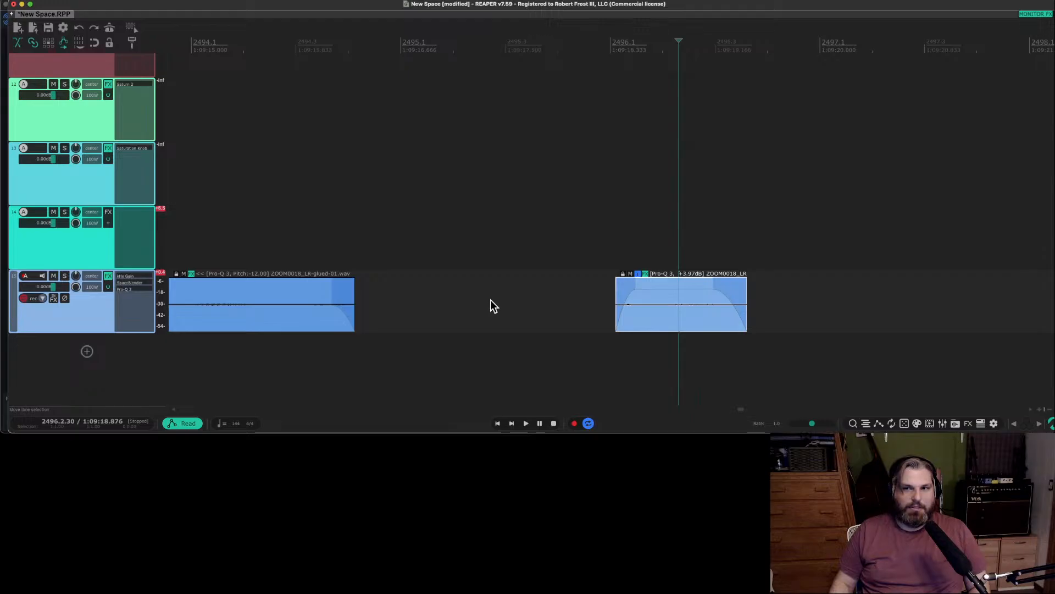
Open the rustle piece's Pro-Q 3 and pull its strongly boosted high band down into a cut.
{"action": "left_click", "coordinate": [646, 274]}
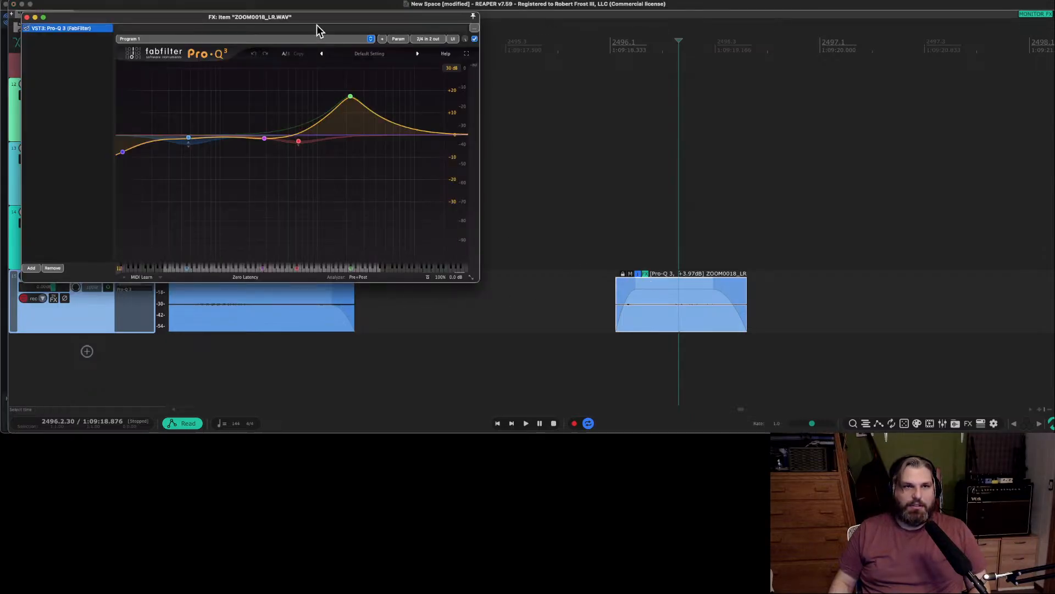
{"action": "left_click_drag", "start_coordinate": [316, 20], "coordinate": [741, 61]}
{"action": "left_click_drag", "start_coordinate": [775, 138], "coordinate": [784, 196]}
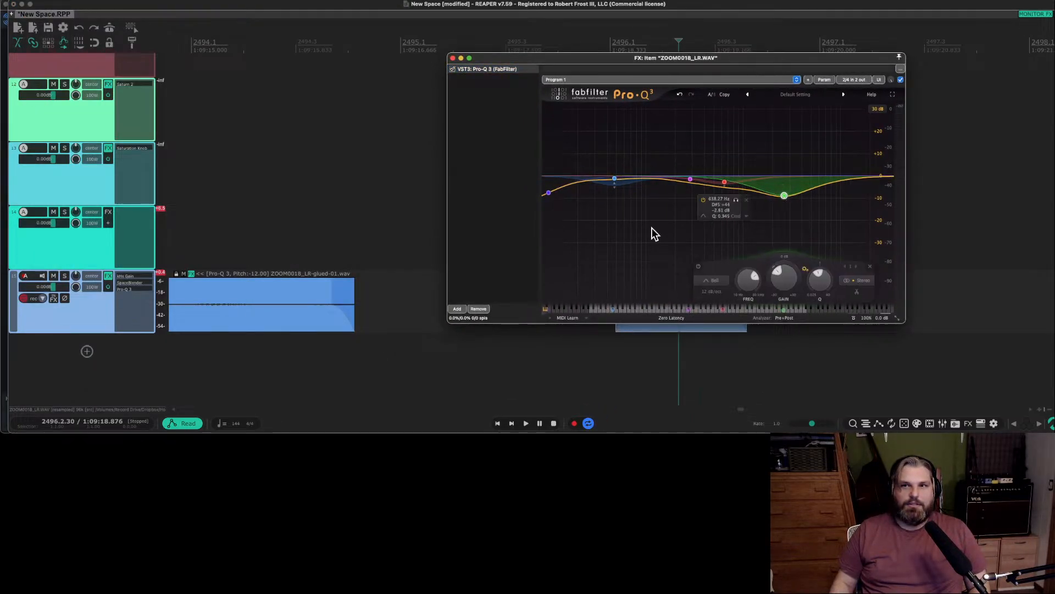
Look over the neighbouring items on track 15, then check the long glued item's Pro-Q 3 curve and close its window.
{"action": "scroll", "coordinate": [382, 262], "scroll_direction": "right", "scroll_amount": 20}
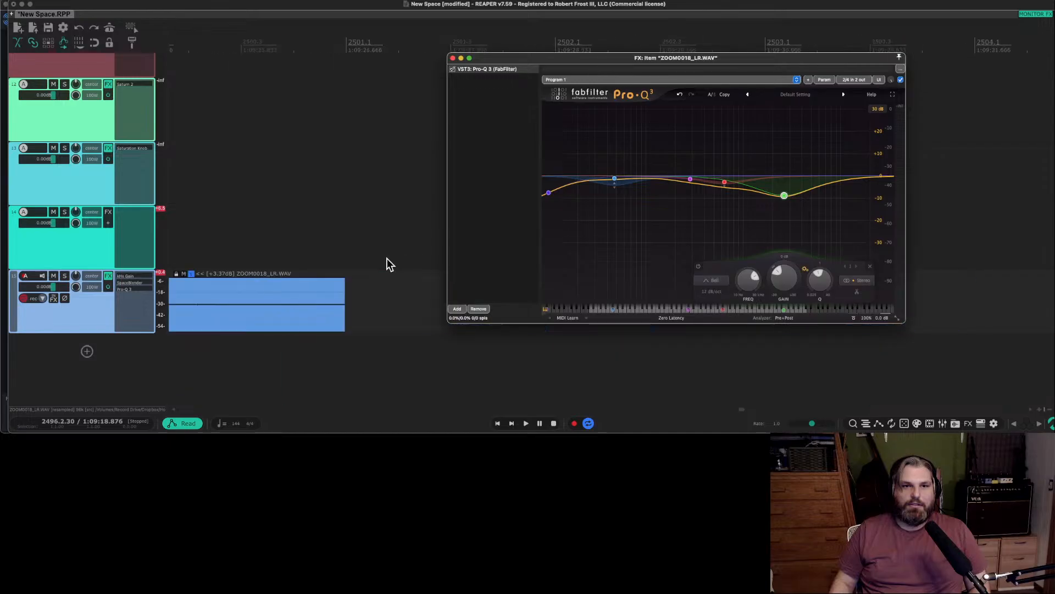
{"action": "scroll", "coordinate": [388, 264], "scroll_direction": "right", "scroll_amount": 5}
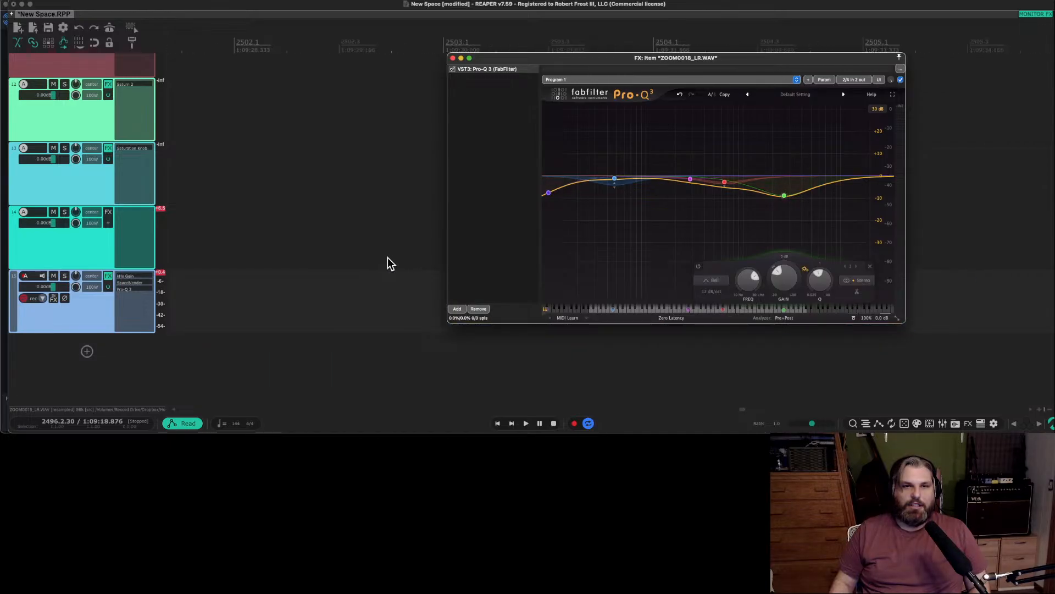
{"action": "scroll", "coordinate": [388, 261], "scroll_direction": "down", "scroll_amount": 8}
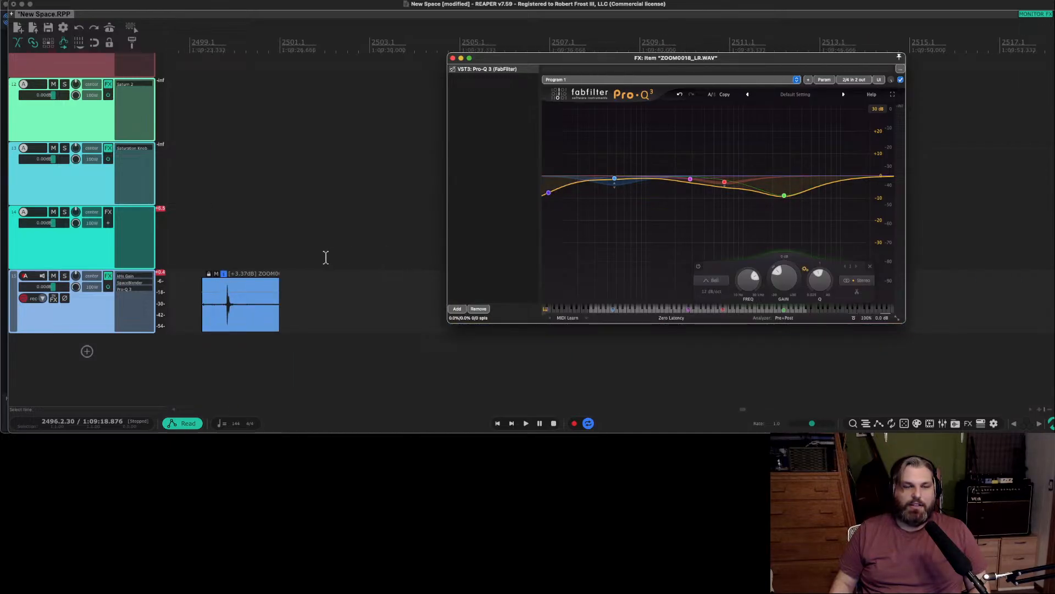
{"action": "scroll", "coordinate": [328, 261], "scroll_direction": "left", "scroll_amount": 10}
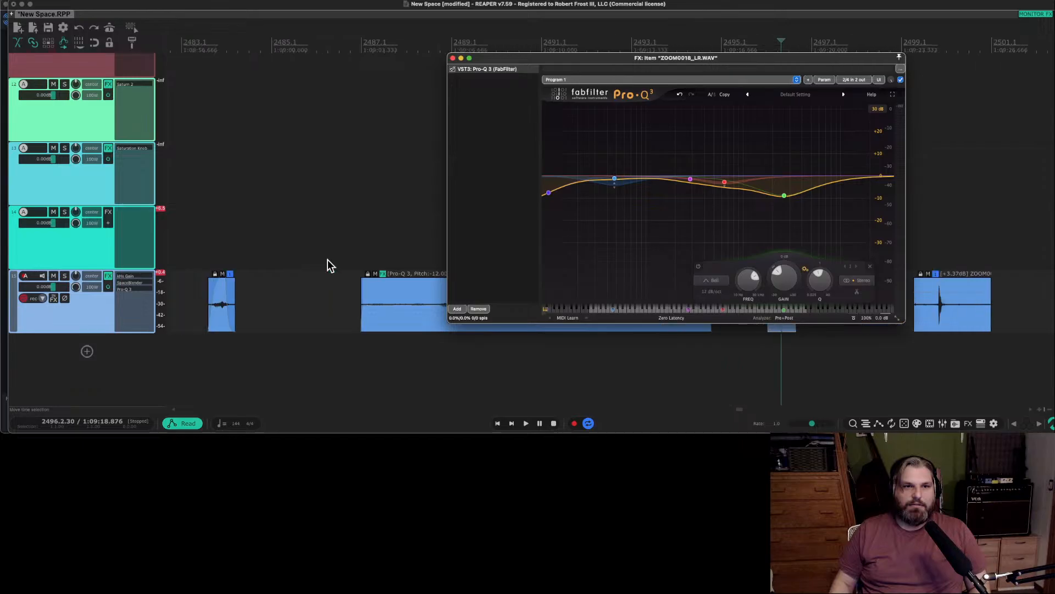
{"action": "scroll", "coordinate": [328, 265], "scroll_direction": "right", "scroll_amount": 3}
{"action": "left_click", "coordinate": [211, 281]}
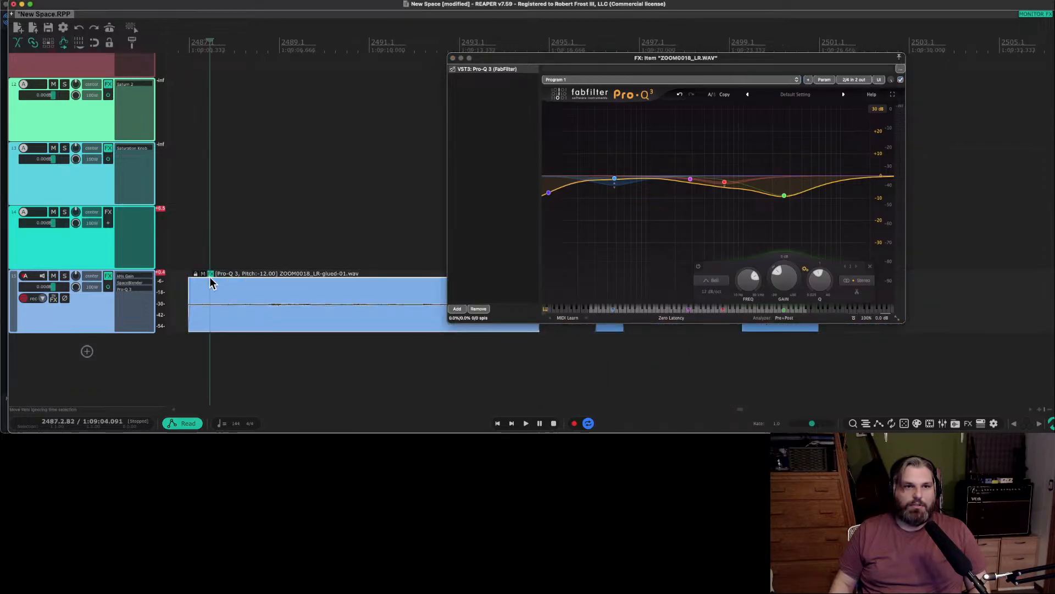
{"action": "left_click", "coordinate": [210, 274]}
{"action": "left_click", "coordinate": [210, 273]}
{"action": "left_click", "coordinate": [210, 273]}
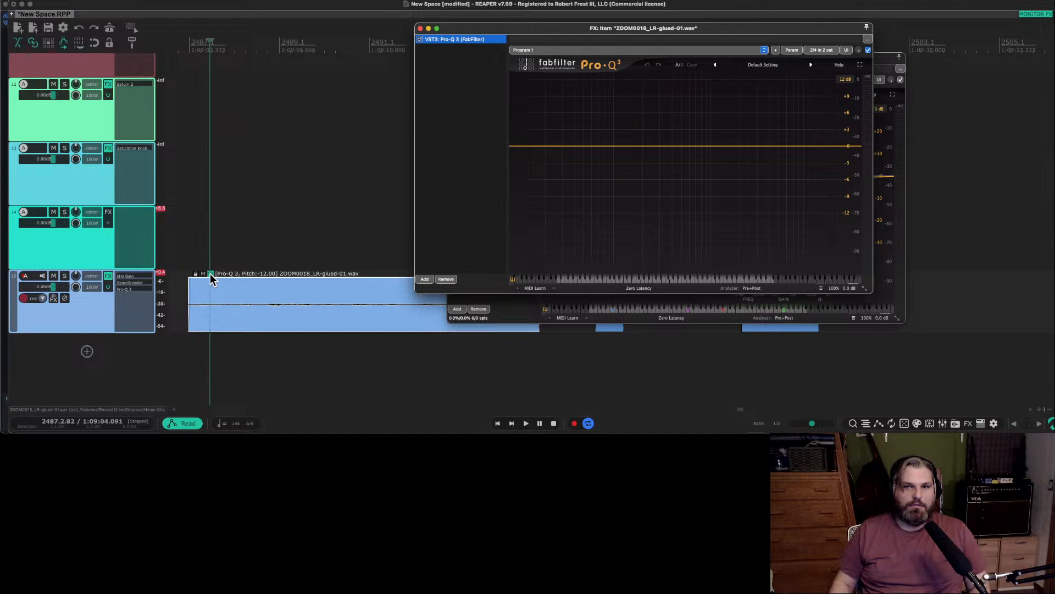
{"action": "left_click", "coordinate": [420, 28]}
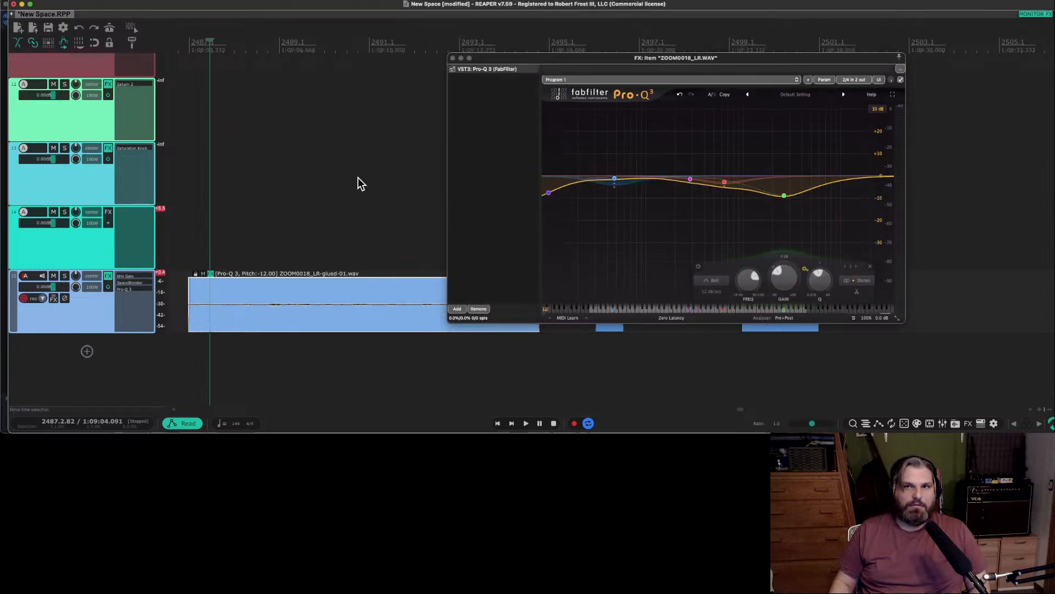
Examine the arrangement of items on tracks 14 and 15 along the timeline.
{"action": "scroll", "coordinate": [360, 186], "scroll_direction": "right", "scroll_amount": 4}
{"action": "scroll", "coordinate": [360, 187], "scroll_direction": "down", "scroll_amount": 5}
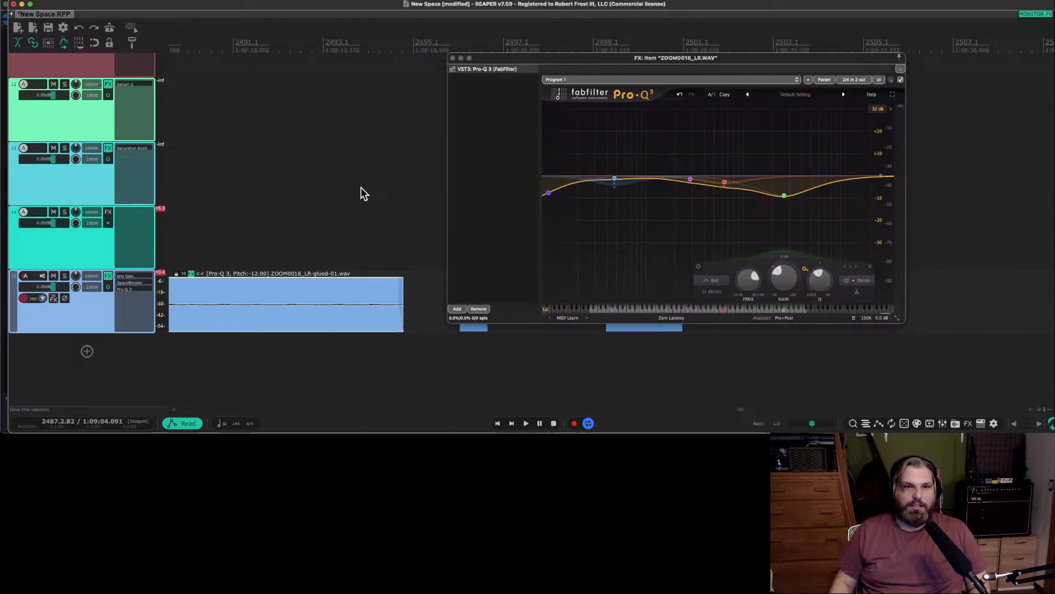
{"action": "scroll", "coordinate": [371, 189], "scroll_direction": "down", "scroll_amount": 2}
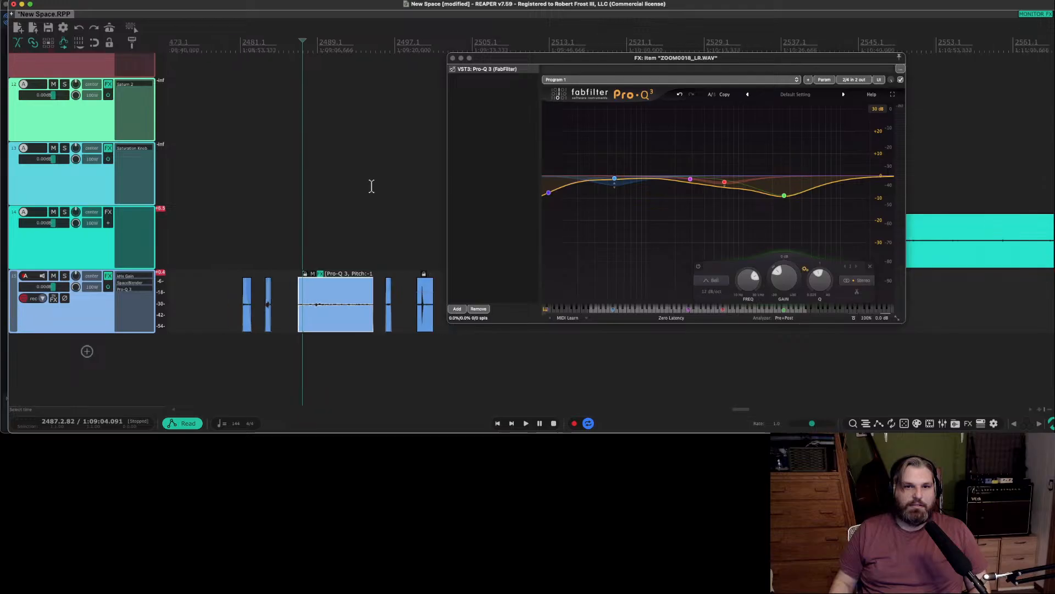
{"action": "scroll", "coordinate": [370, 187], "scroll_direction": "right", "scroll_amount": 6}
{"action": "scroll", "coordinate": [331, 189], "scroll_direction": "right", "scroll_amount": 3}
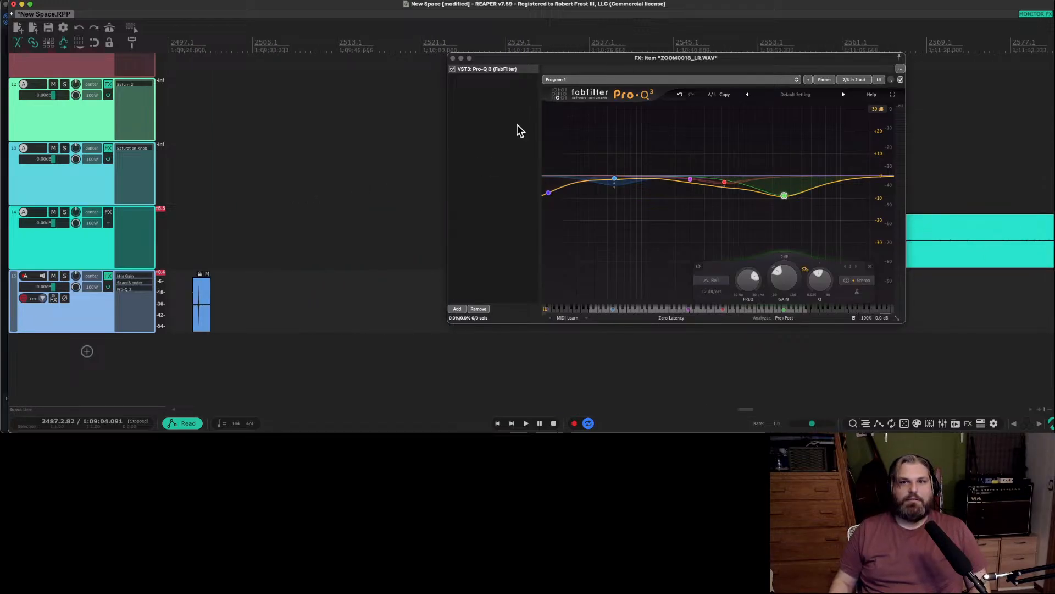
{"action": "scroll", "coordinate": [289, 254], "scroll_direction": "down", "scroll_amount": 2}
{"action": "scroll", "coordinate": [289, 251], "scroll_direction": "down", "scroll_amount": 2}
{"action": "scroll", "coordinate": [288, 252], "scroll_direction": "down", "scroll_amount": 1}
{"action": "scroll", "coordinate": [289, 257], "scroll_direction": "right", "scroll_amount": 5}
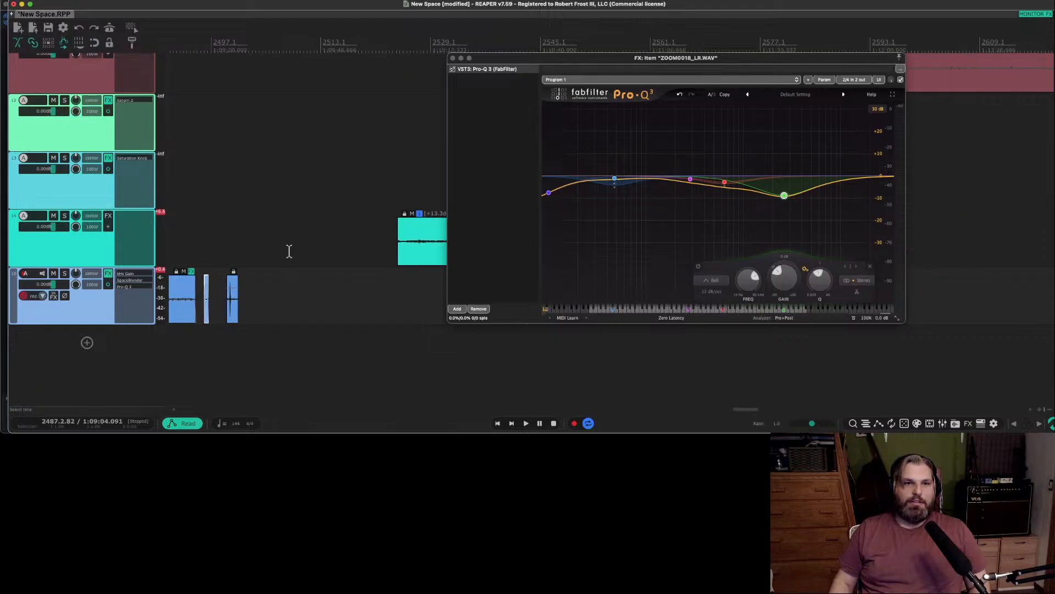
Undo the EQ change and the Pro-Q 3 copy on the rustle piece, and reopen the long glued item's Pro-Q 3.
{"action": "scroll", "coordinate": [289, 259], "scroll_direction": "left", "scroll_amount": 10}
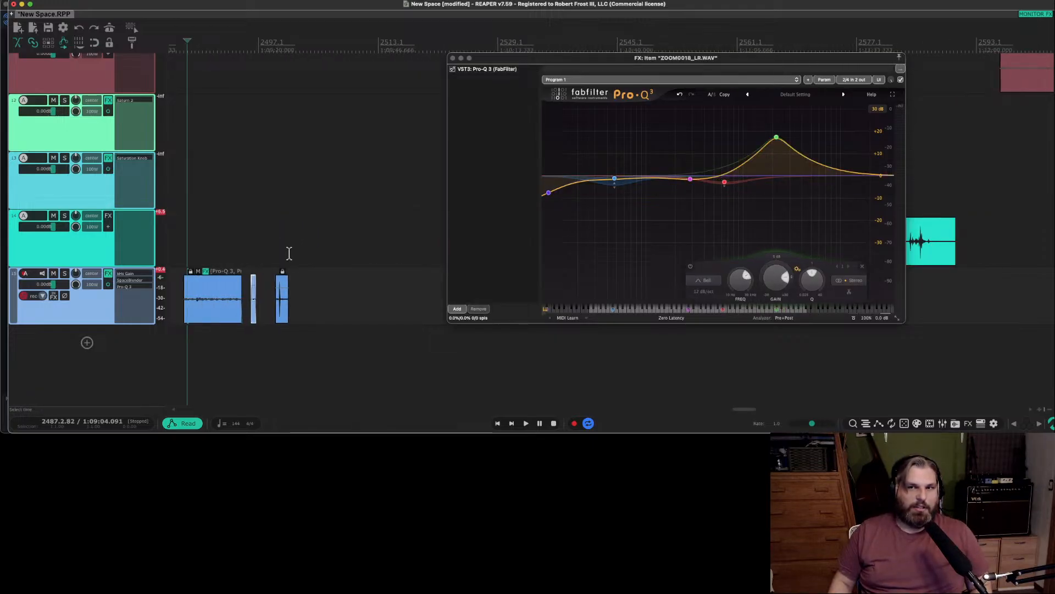
{"action": "left_click", "coordinate": [205, 272]}
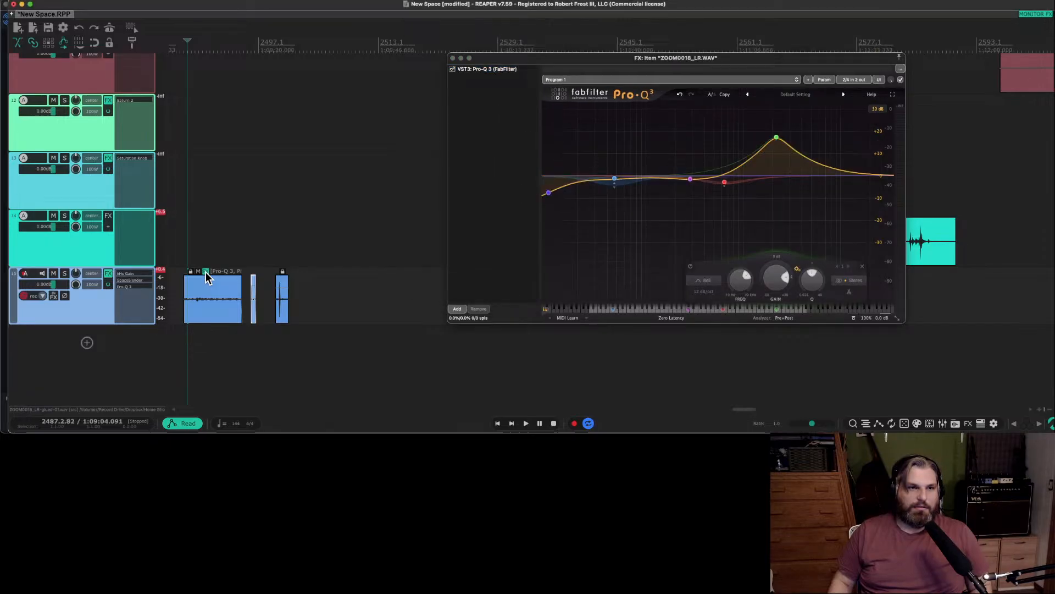
{"action": "left_click", "coordinate": [206, 272]}
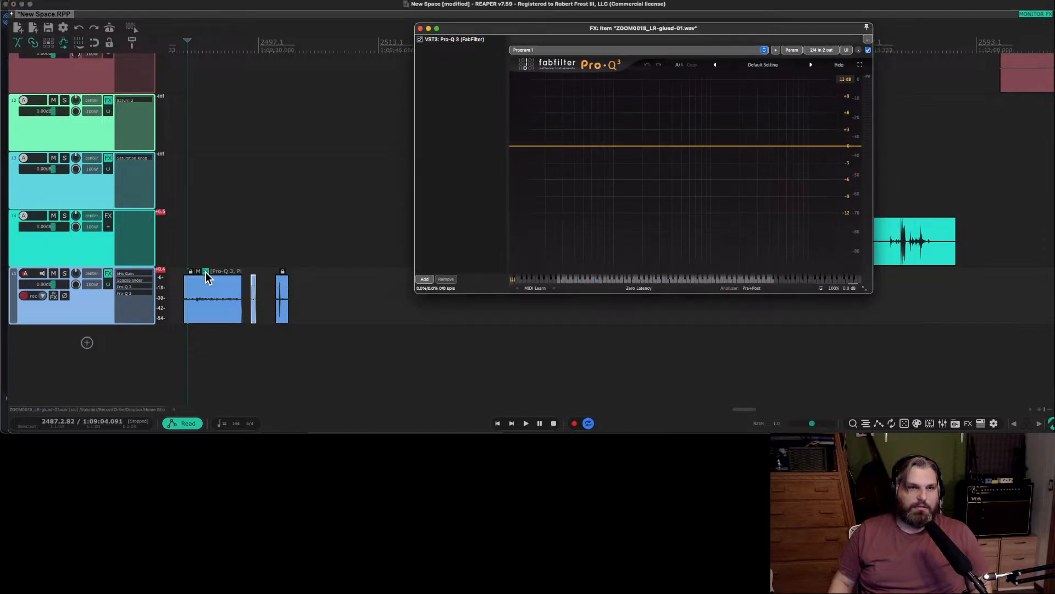
Audition the long glued item and remove the extra Pro-Q 3 from the end of track 15's effects chain.
{"action": "left_click", "coordinate": [210, 288]}
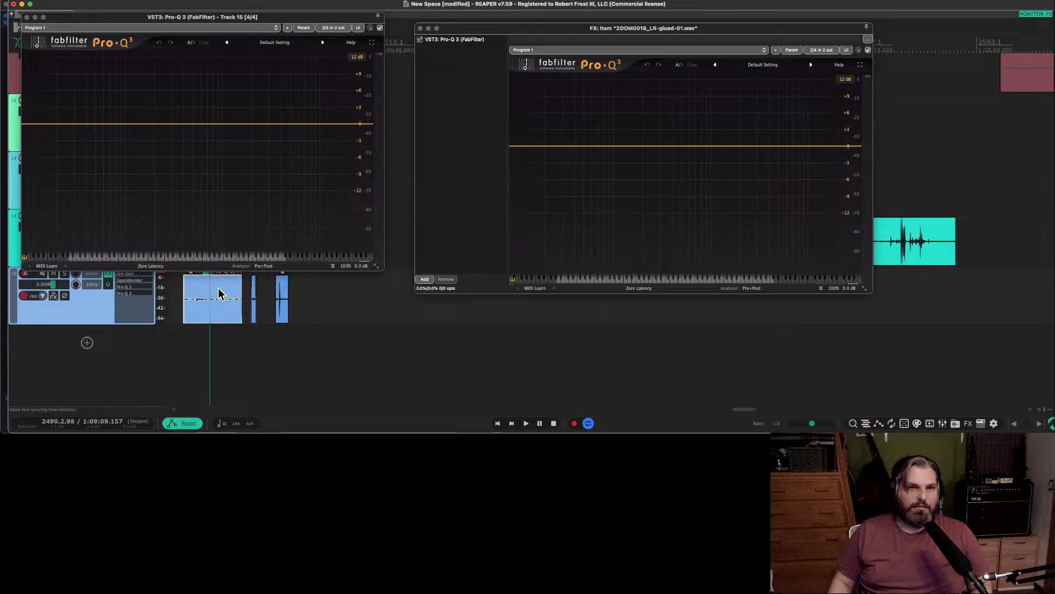
{"action": "key", "text": "space"}
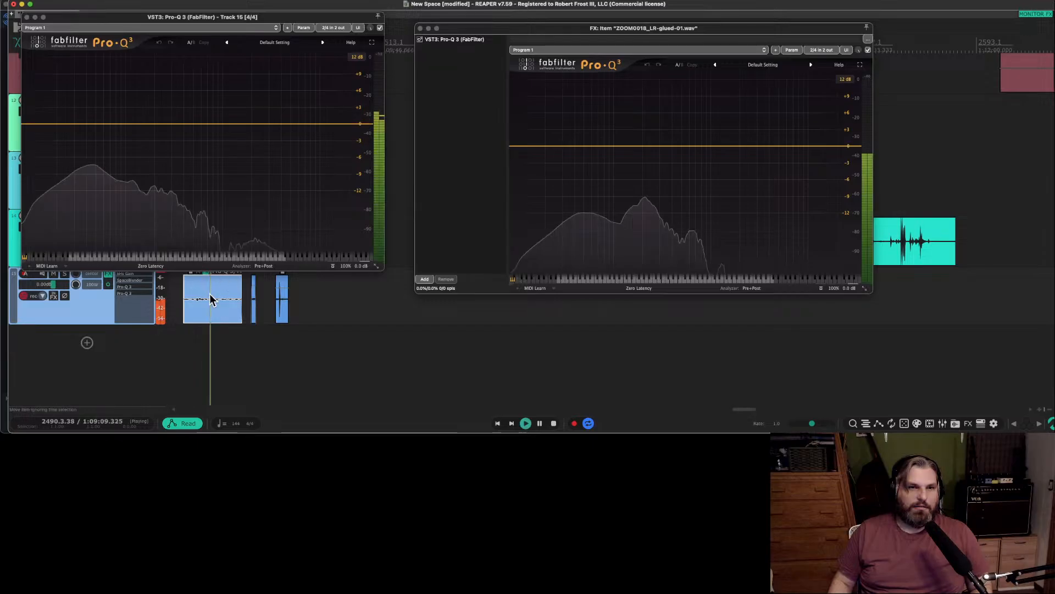
{"action": "left_click", "coordinate": [27, 17]}
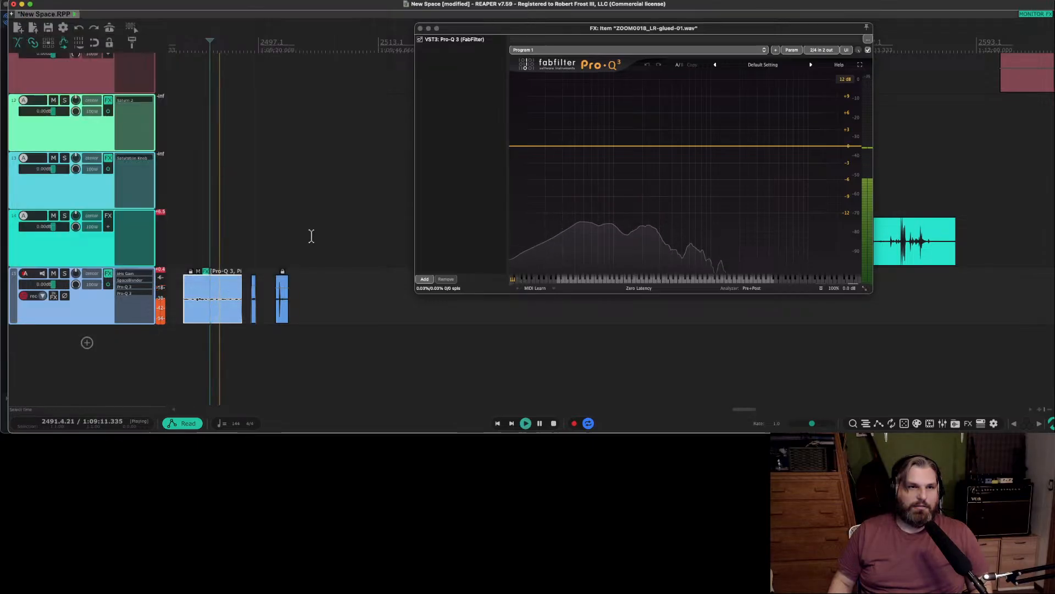
{"action": "key", "text": "space"}
{"action": "right_click", "coordinate": [135, 296]}
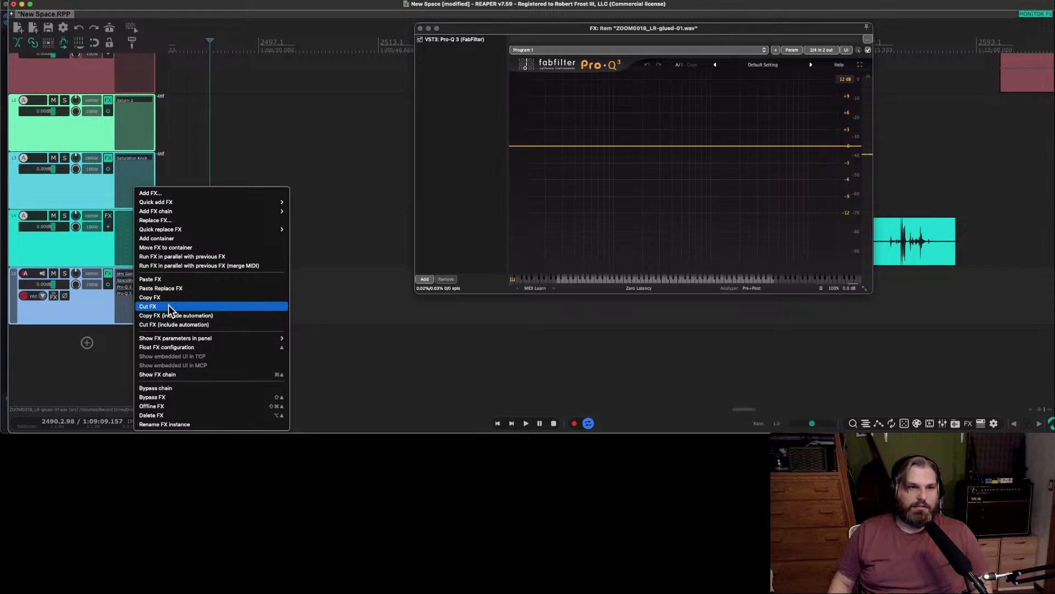
Audition the long glued item from nearer its start and bring up its Pro-Q 3 for editing.
{"action": "scroll", "coordinate": [220, 292], "scroll_direction": "up", "scroll_amount": 6}
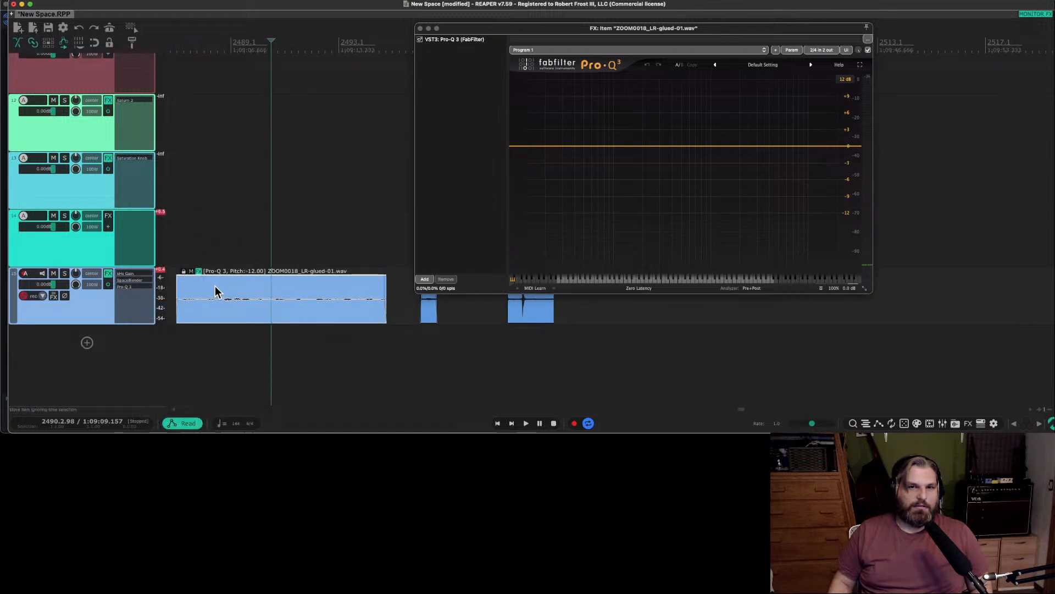
{"action": "key", "text": "space"}
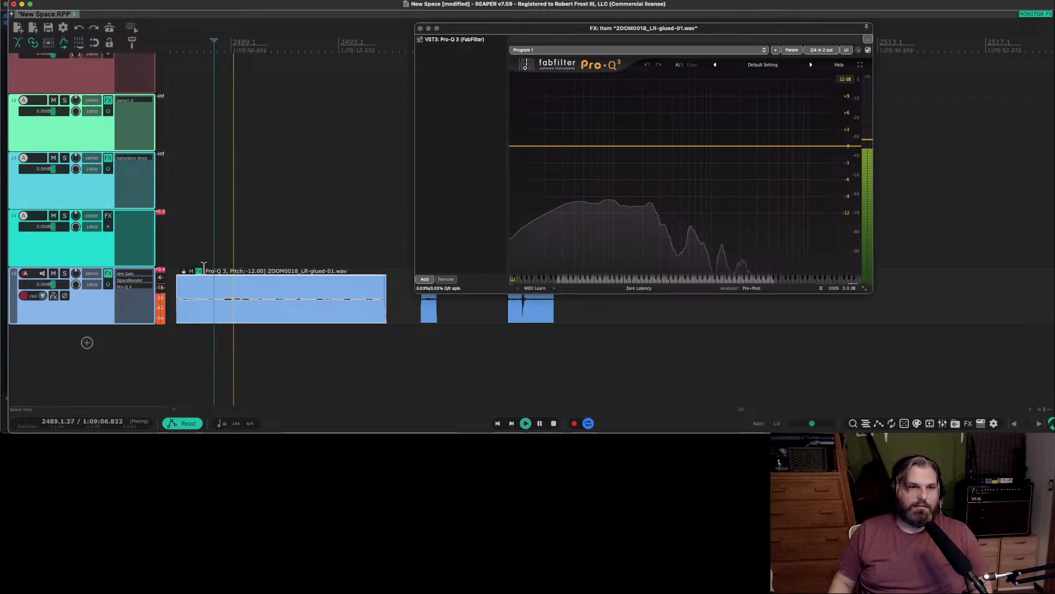
{"action": "key", "text": "space"}
{"action": "left_click", "coordinate": [198, 271]}
{"action": "left_click", "coordinate": [199, 272]}
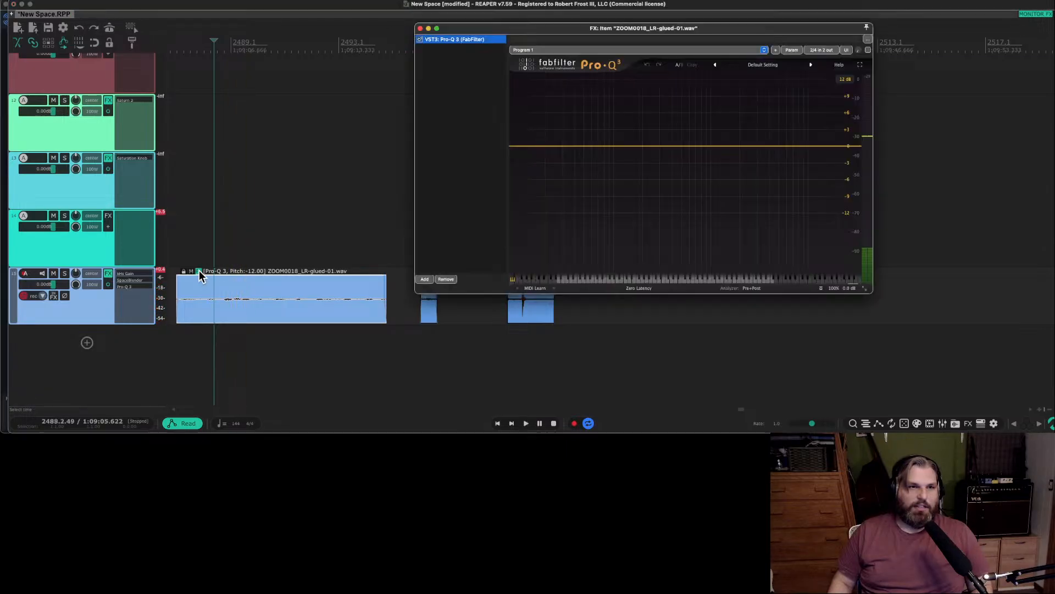
During playback, shape the long glued item's Pro-Q 3 with a dynamic -2.45 dB cut at 144.69 Hz and a boost of about 12.6 dB near 2 kHz.
{"action": "left_click_drag", "start_coordinate": [740, 147], "coordinate": [742, 94]}
{"action": "key", "text": "space"}
{"action": "left_click_drag", "start_coordinate": [612, 145], "coordinate": [630, 160]}
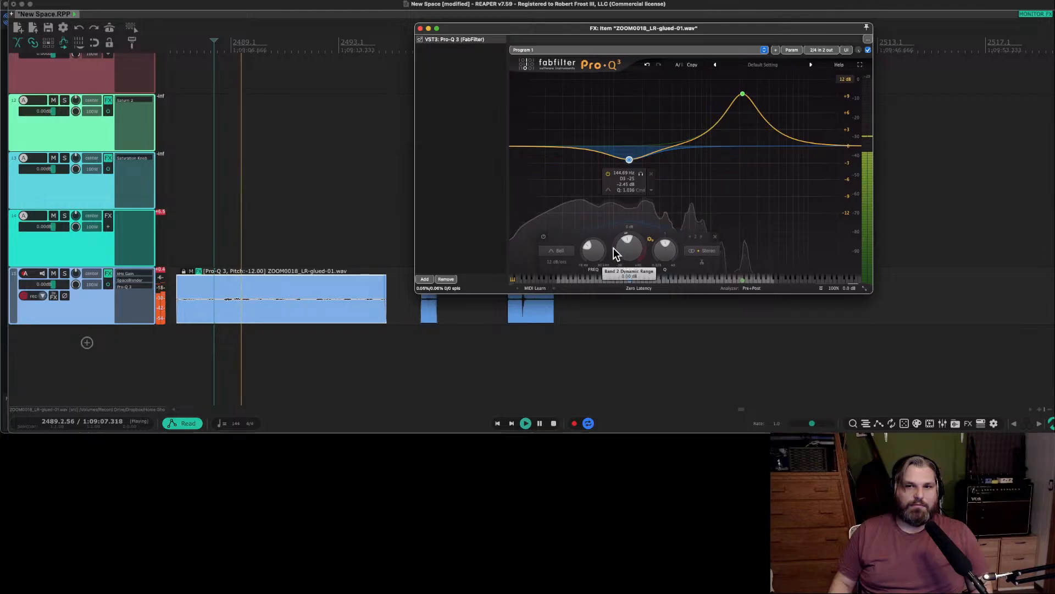
{"action": "left_click_drag", "start_coordinate": [621, 236], "coordinate": [612, 273]}
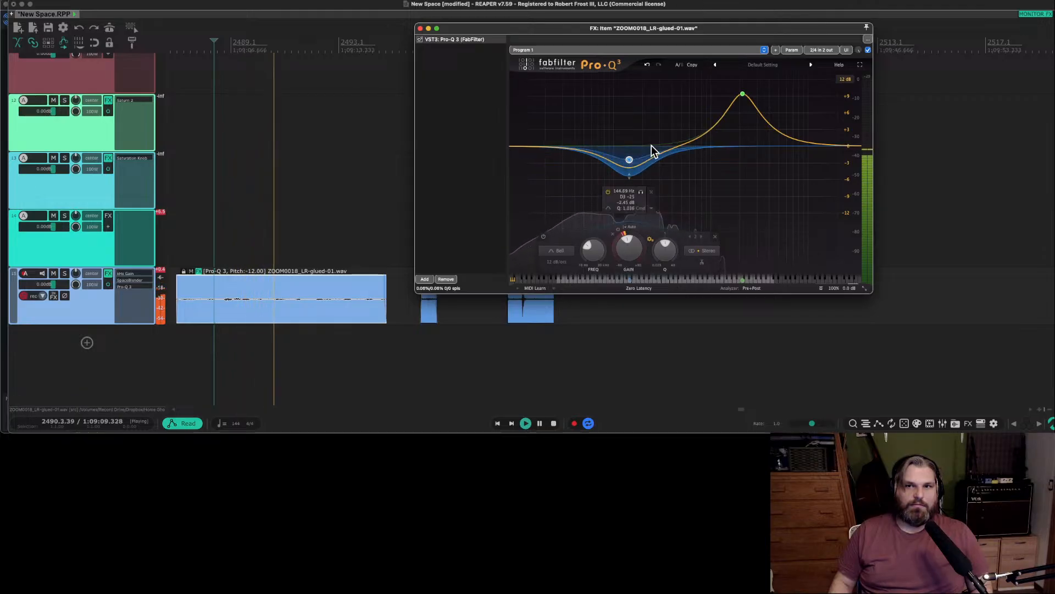
{"action": "left_click_drag", "start_coordinate": [745, 99], "coordinate": [741, 75]}
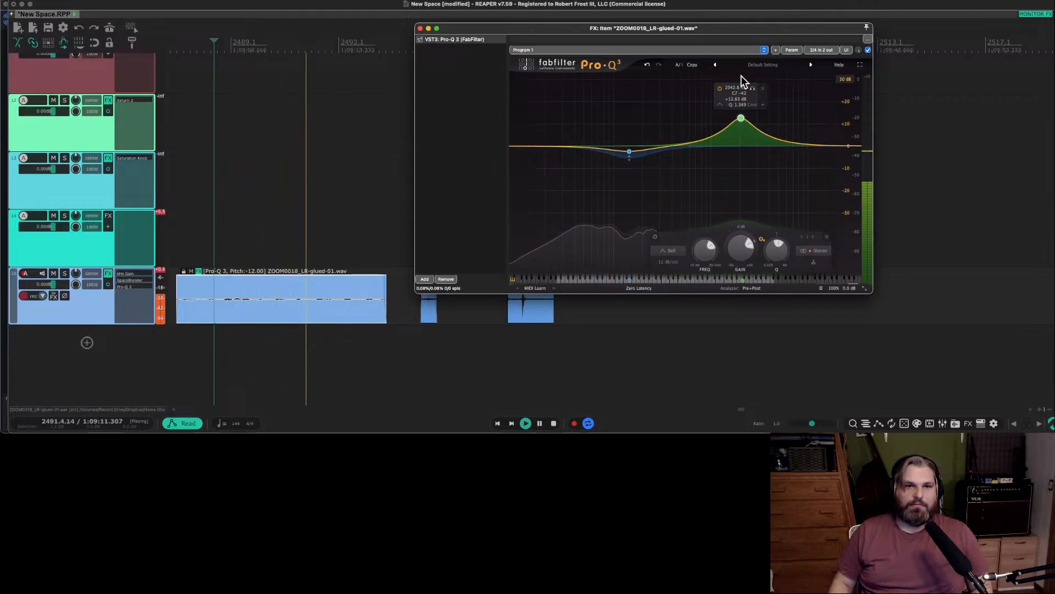
{"action": "left_click", "coordinate": [416, 311]}
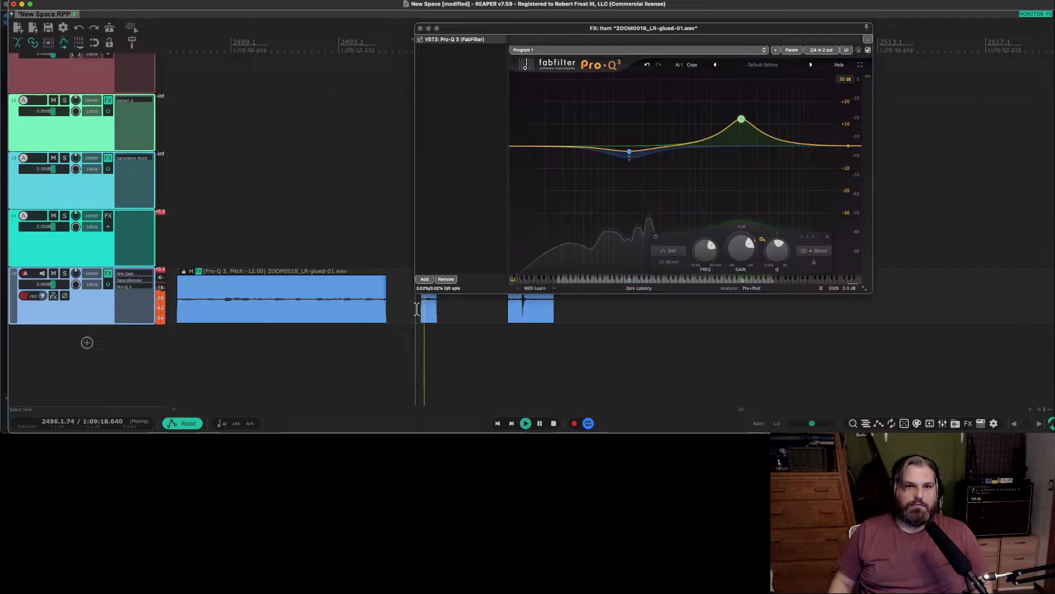
{"action": "key", "text": "space"}
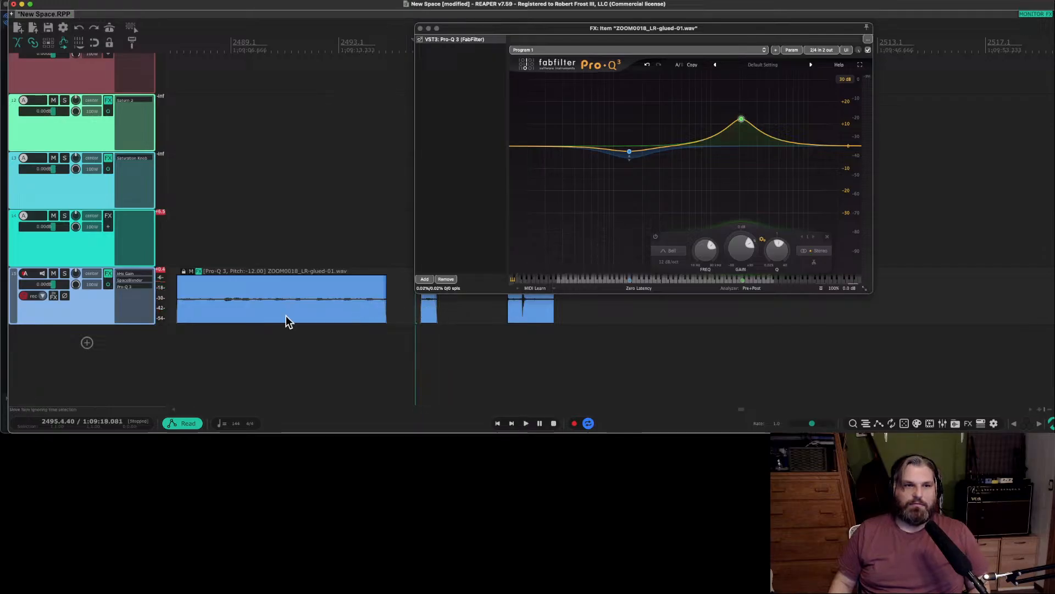
Check track 15's Pro-Q 3 curve and remove the Pro-Q 3 from the long glued item's own effects chain.
{"action": "left_click", "coordinate": [128, 287]}
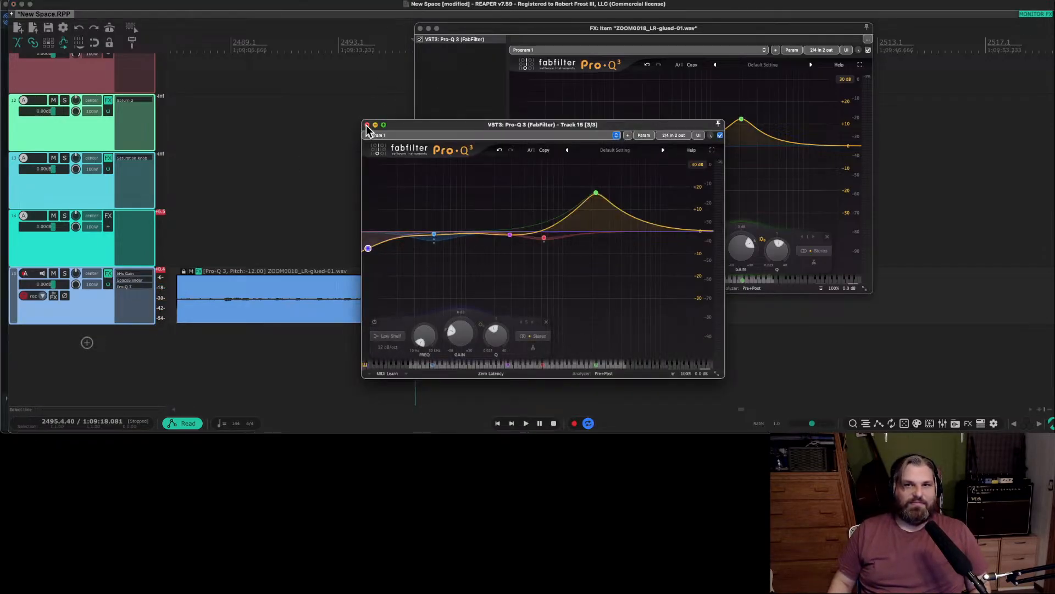
{"action": "left_click", "coordinate": [368, 125]}
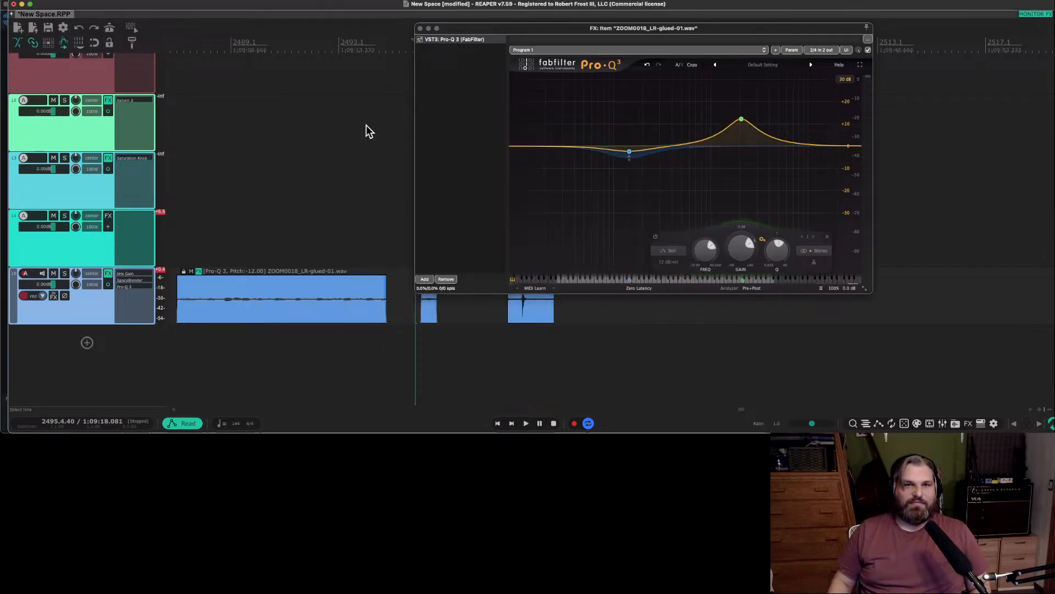
{"action": "left_click", "coordinate": [420, 28]}
{"action": "left_click", "coordinate": [200, 271]}
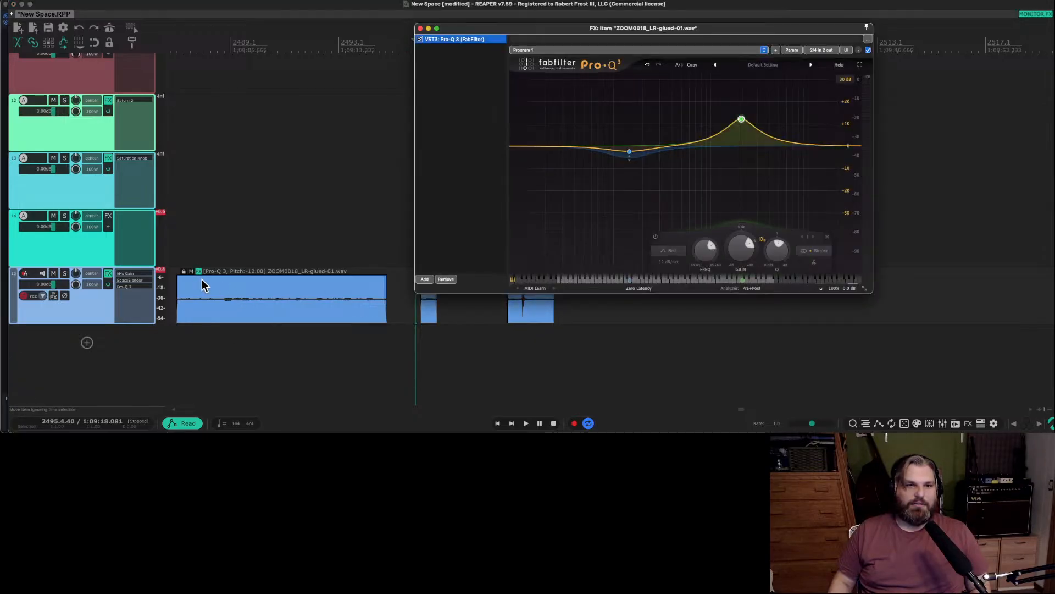
{"action": "scroll", "coordinate": [247, 291], "scroll_direction": "down", "scroll_amount": 3}
{"action": "scroll", "coordinate": [250, 294], "scroll_direction": "right", "scroll_amount": 3}
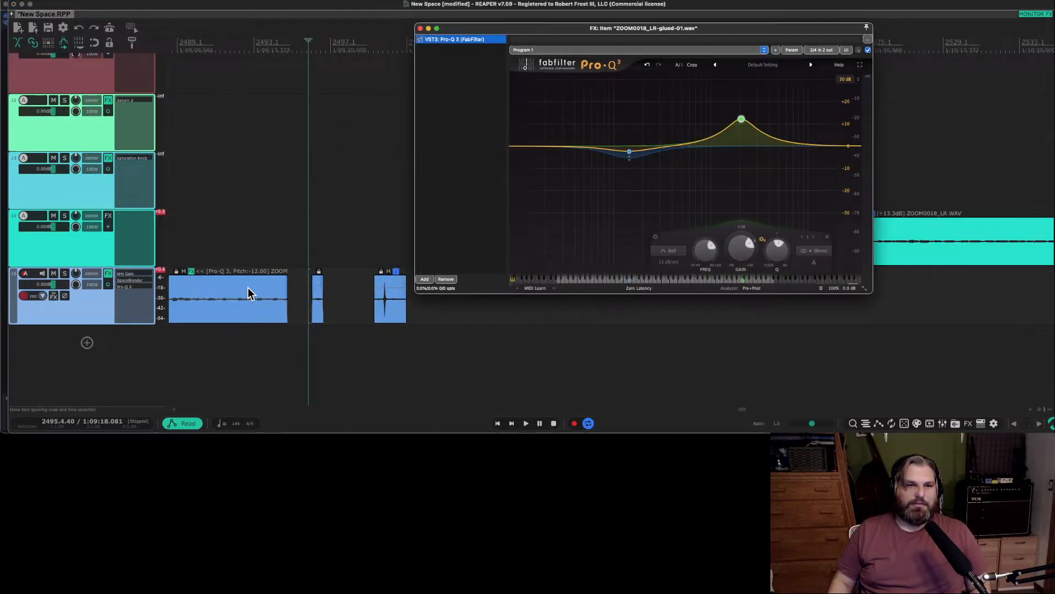
{"action": "scroll", "coordinate": [250, 294], "scroll_direction": "left", "scroll_amount": 5}
{"action": "scroll", "coordinate": [242, 295], "scroll_direction": "right", "scroll_amount": 2}
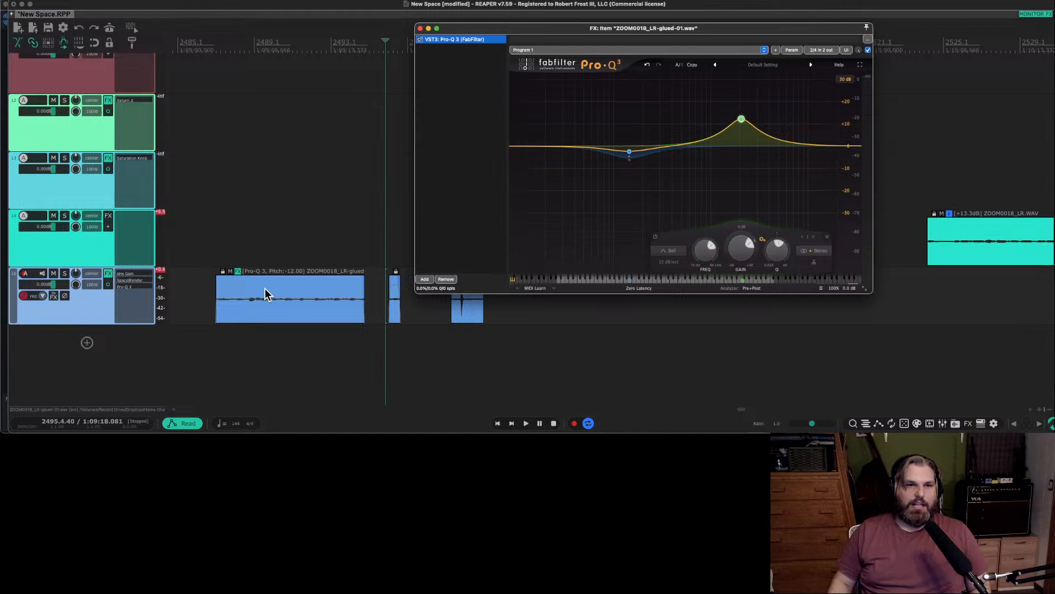
{"action": "scroll", "coordinate": [265, 293], "scroll_direction": "right", "scroll_amount": 5}
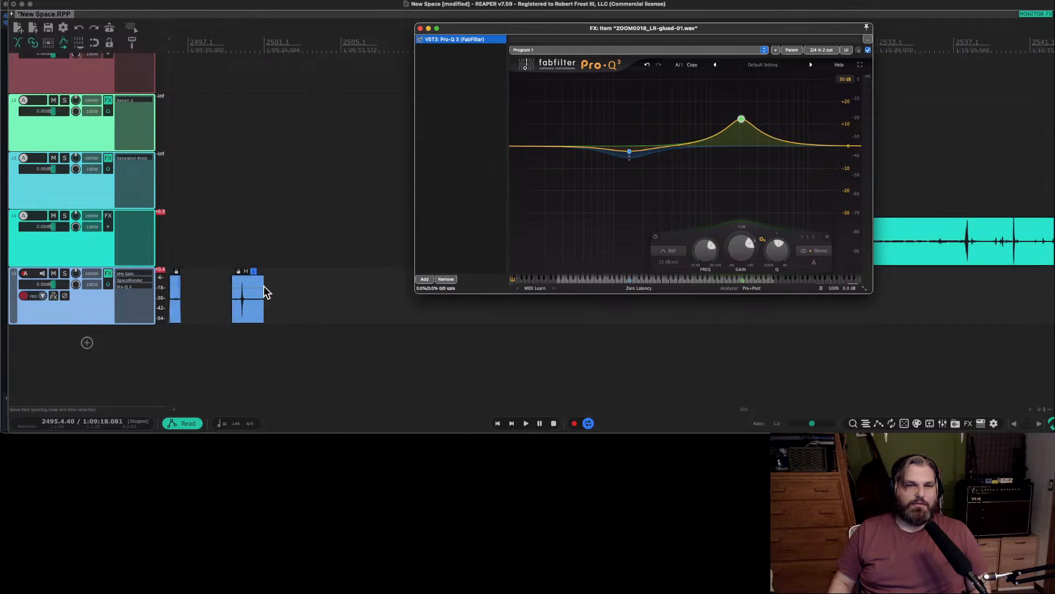
{"action": "scroll", "coordinate": [262, 289], "scroll_direction": "left", "scroll_amount": 2}
{"action": "scroll", "coordinate": [261, 285], "scroll_direction": "right", "scroll_amount": 1}
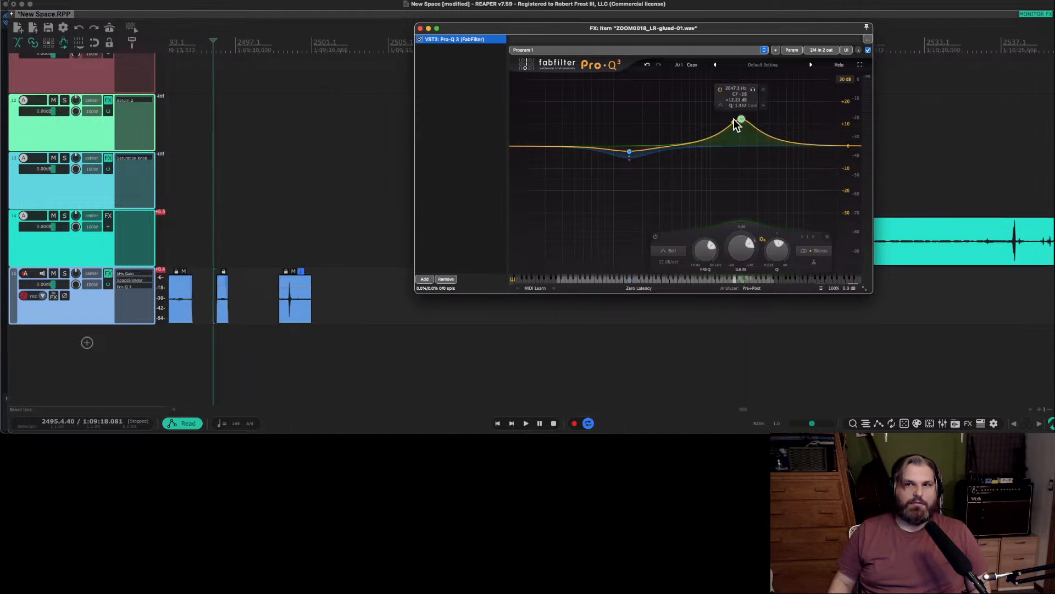
{"action": "left_click", "coordinate": [445, 279]}
Audition the short item after the long glued one, time-stretch its end to shorten it, and close the item effects window.
{"action": "left_click", "coordinate": [319, 259]}
{"action": "key", "text": "space"}
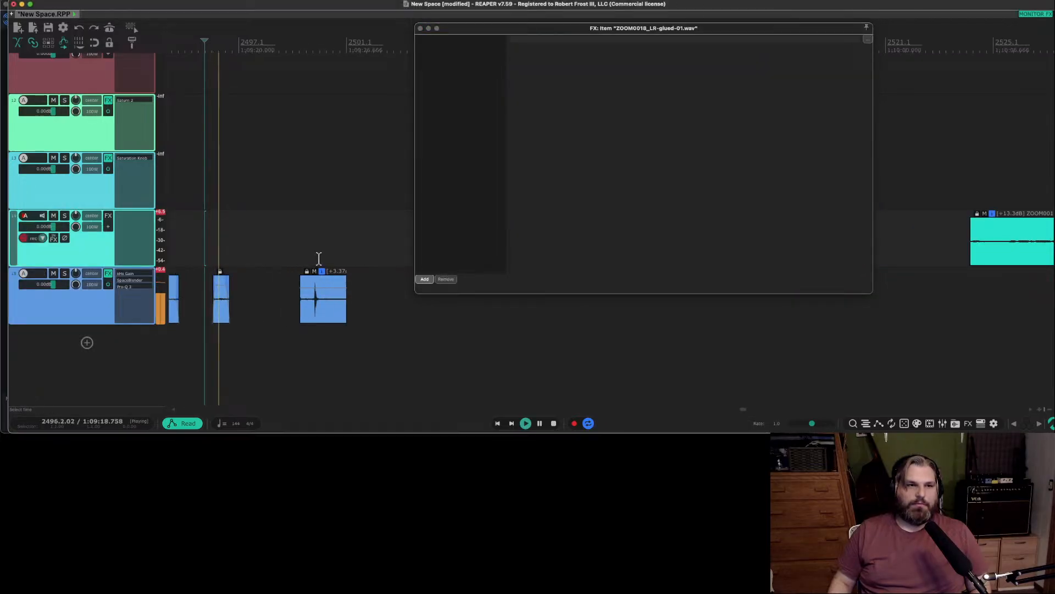
{"action": "scroll", "coordinate": [244, 272], "scroll_direction": "up", "scroll_amount": 2}
{"action": "key", "text": "space"}
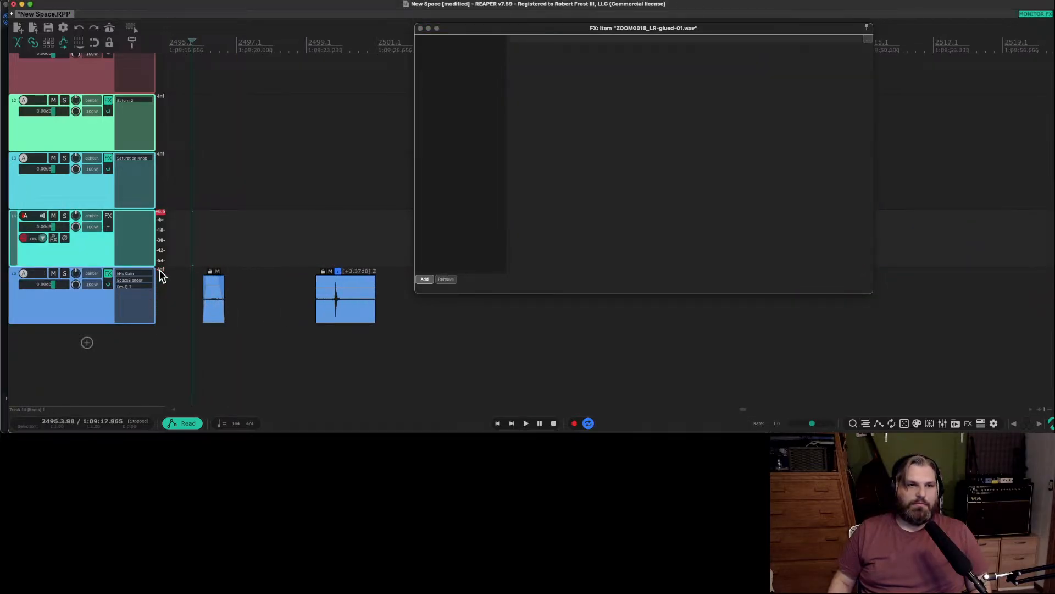
{"action": "scroll", "coordinate": [214, 297], "scroll_direction": "up", "scroll_amount": 2}
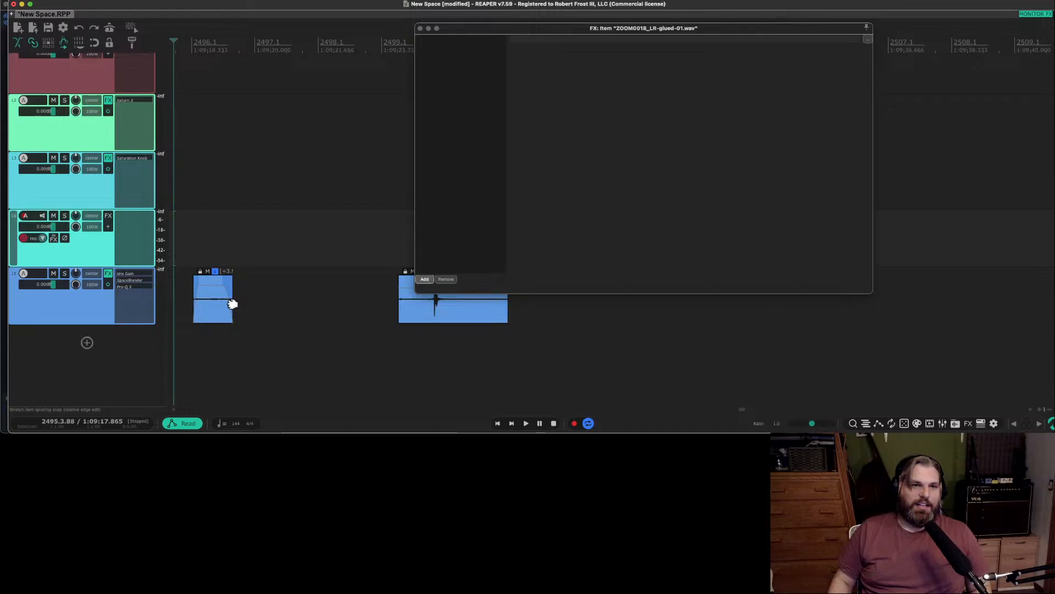
{"action": "left_click_drag", "start_coordinate": [232, 304], "coordinate": [215, 304]}
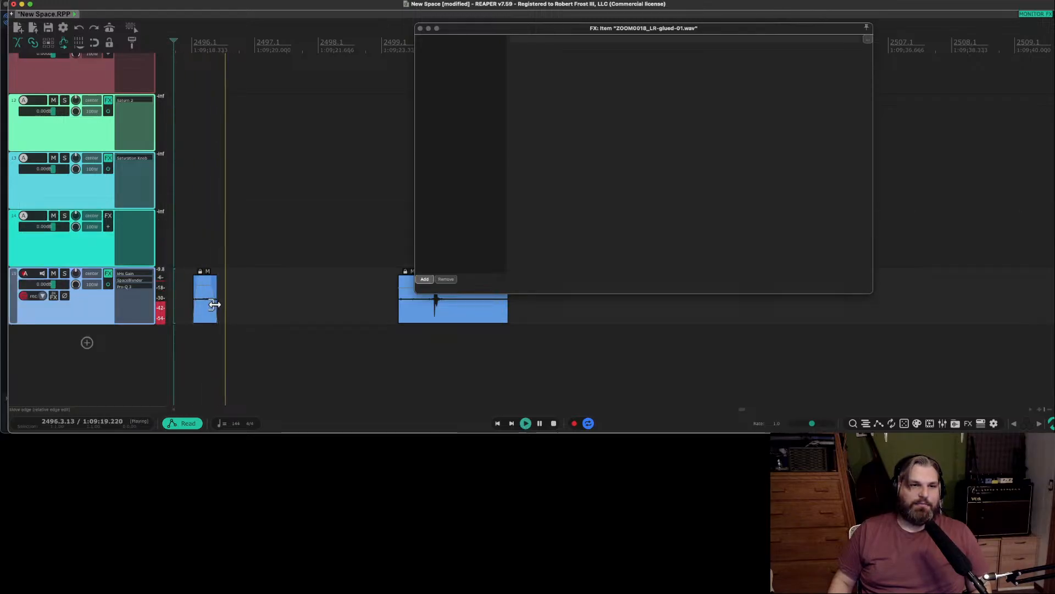
{"action": "scroll", "coordinate": [219, 302], "scroll_direction": "up", "scroll_amount": 2}
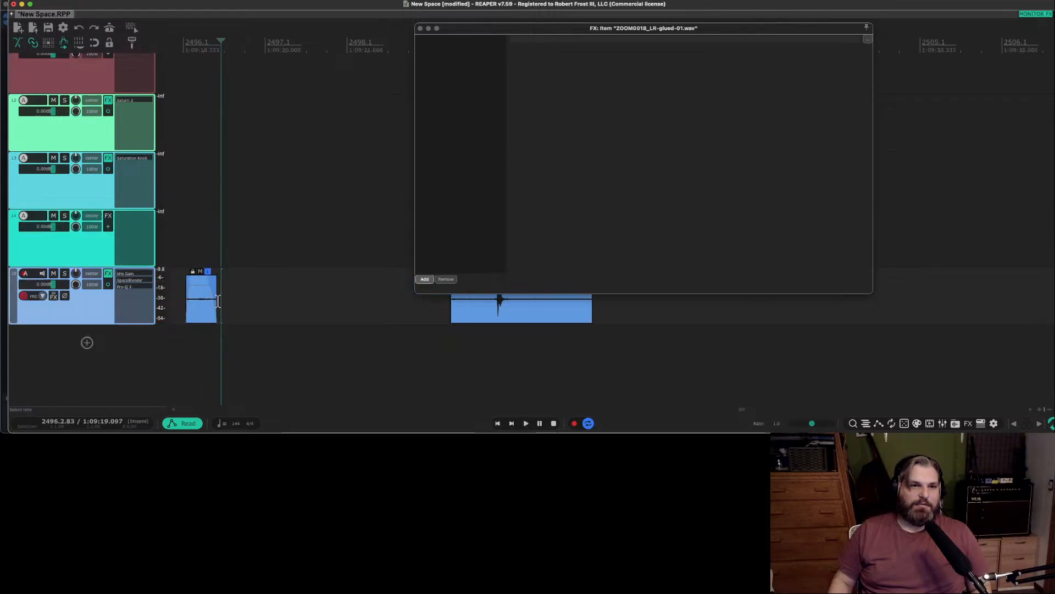
{"action": "scroll", "coordinate": [219, 302], "scroll_direction": "right", "scroll_amount": 2}
{"action": "scroll", "coordinate": [219, 302], "scroll_direction": "left", "scroll_amount": 5}
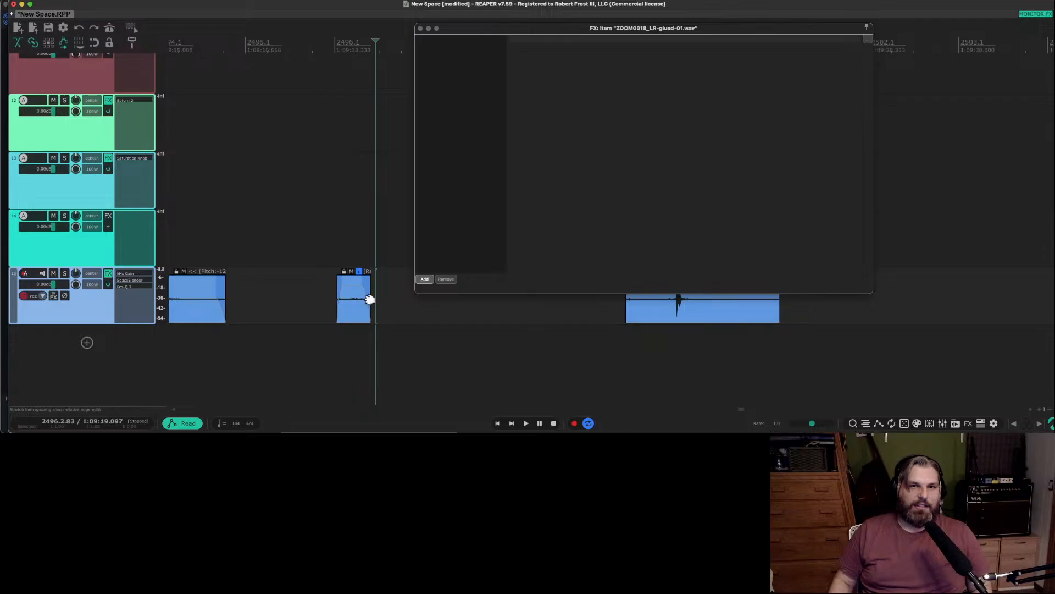
{"action": "left_click_drag", "start_coordinate": [372, 299], "coordinate": [383, 298]}
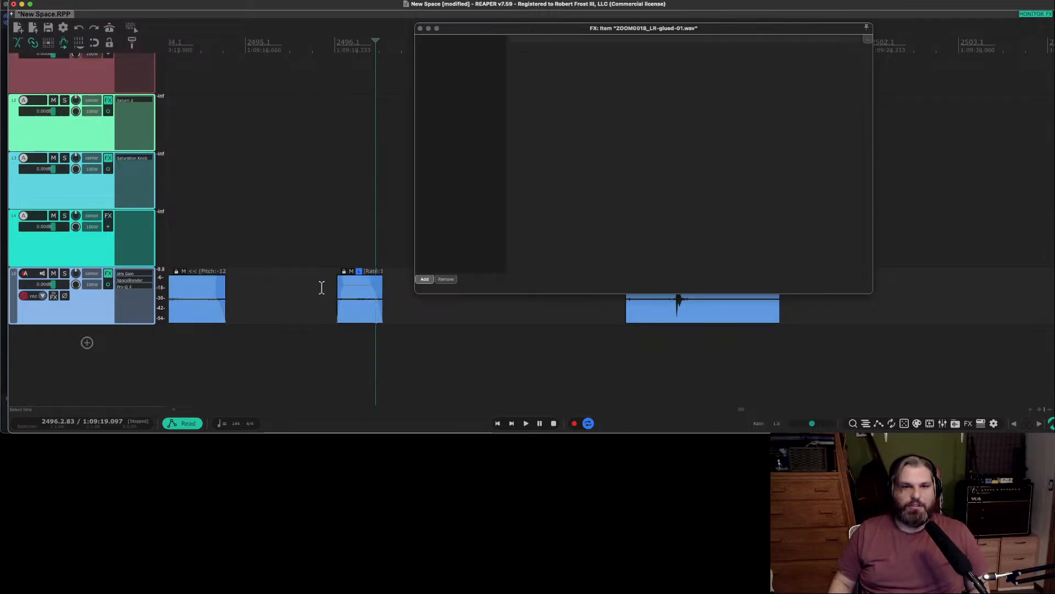
{"action": "left_click", "coordinate": [322, 288]}
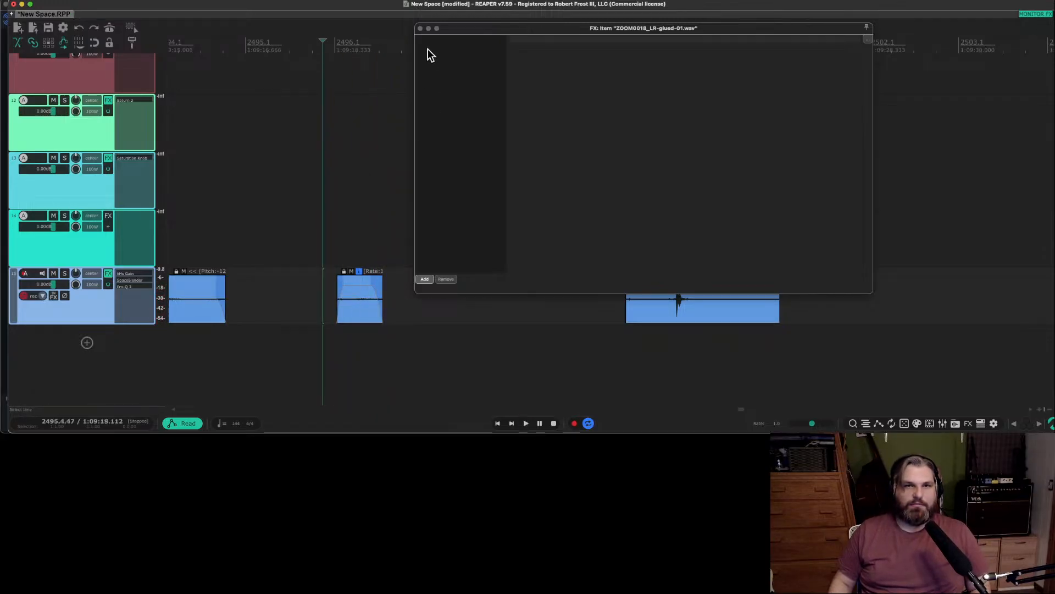
{"action": "left_click", "coordinate": [421, 28]}
Audition the item with the sharp transient that follows the short item on track 15.
{"action": "left_click", "coordinate": [638, 316]}
{"action": "key", "text": "space"}
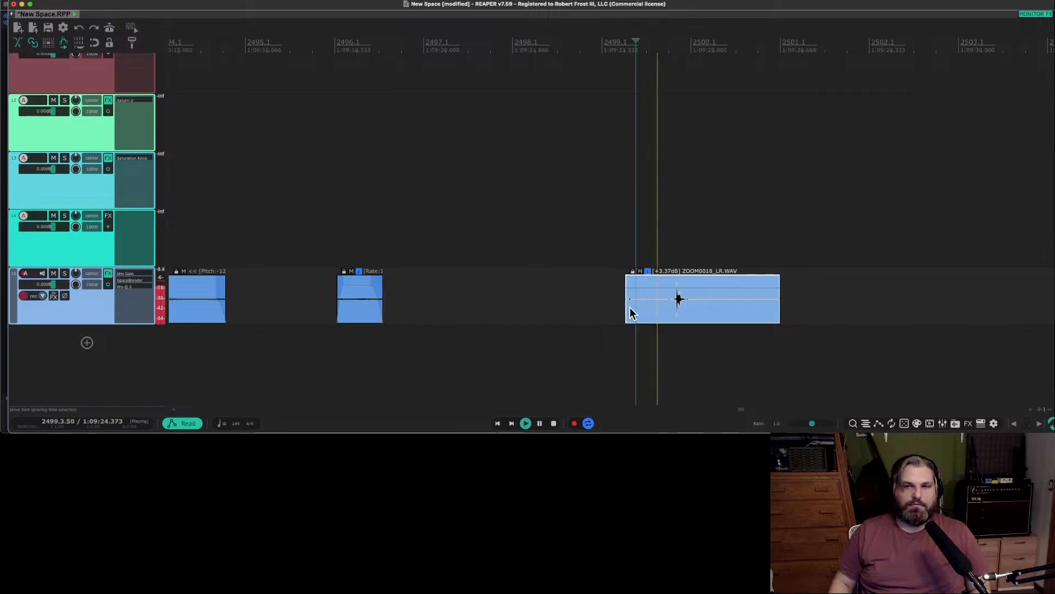
{"action": "key", "text": "F5"}
{"action": "key", "text": "space"}
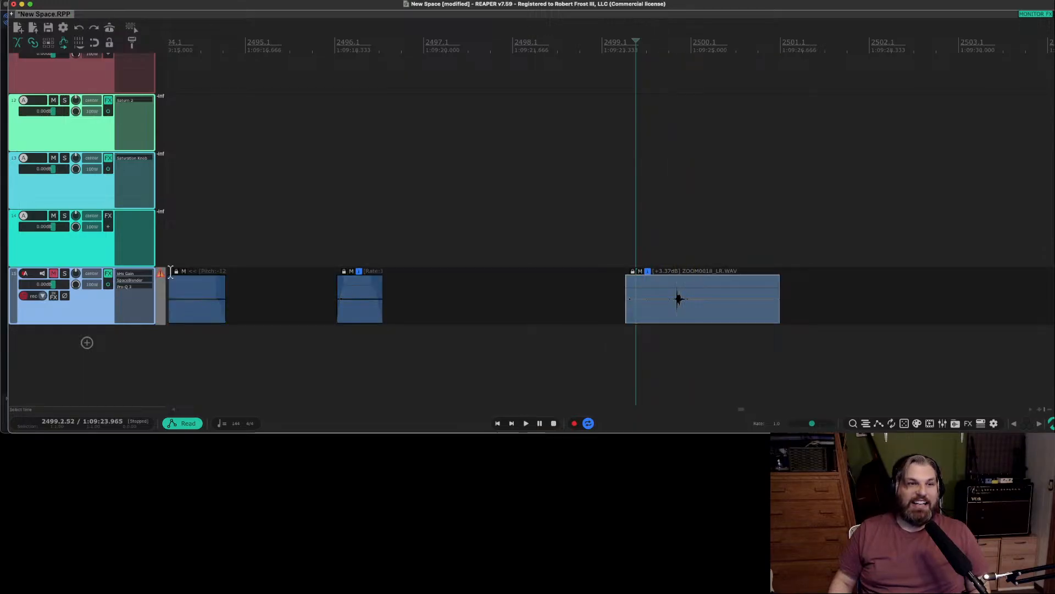
{"action": "left_click", "coordinate": [159, 274]}
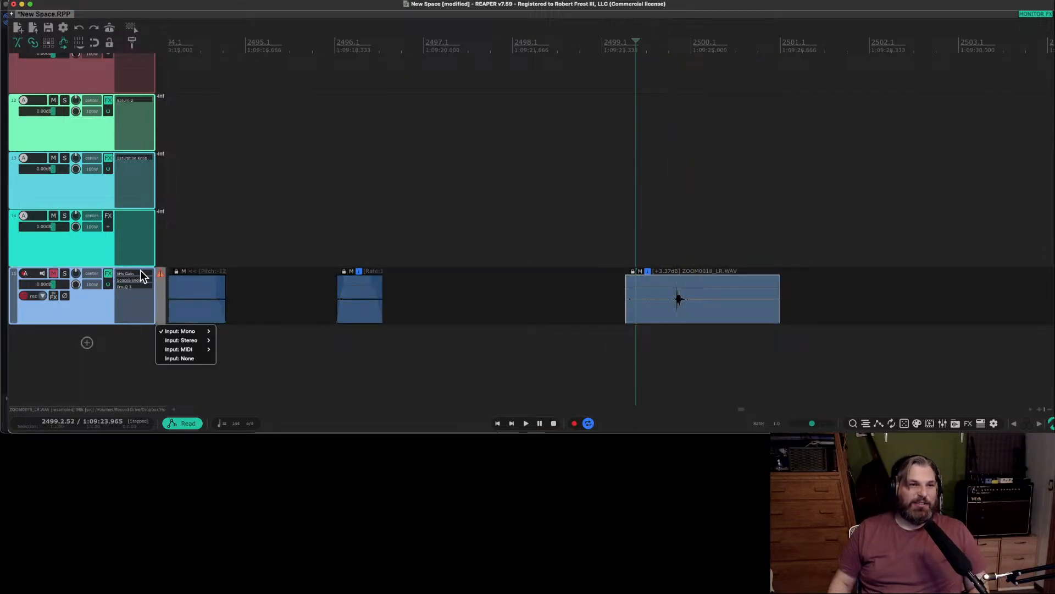
{"action": "key", "text": "Escape"}
Move the sharp-transient item earlier on track 15 to start around bar 2498, and unmute the track.
{"action": "left_click", "coordinate": [681, 309]}
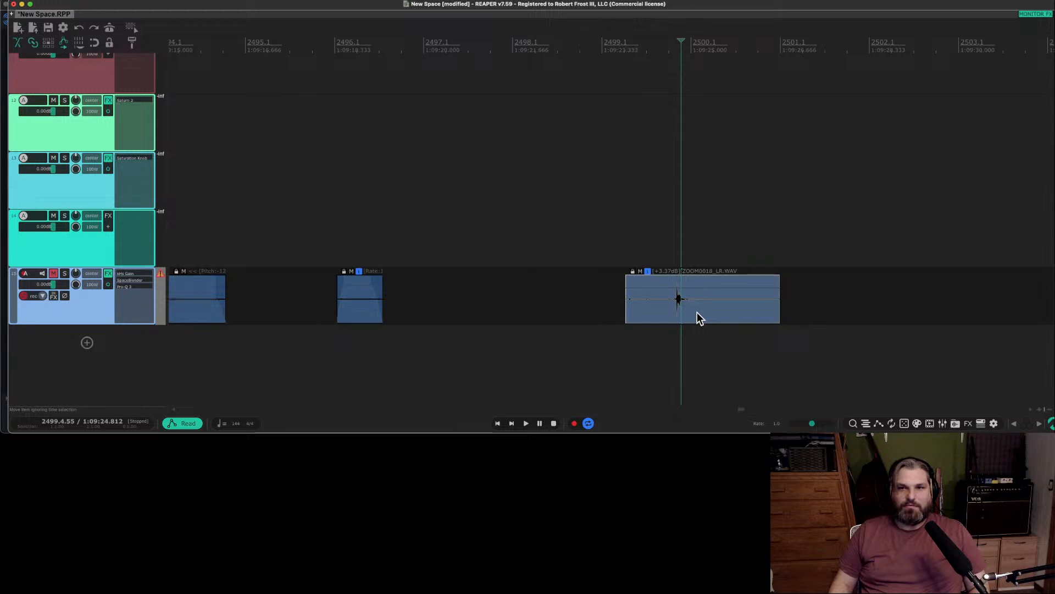
{"action": "left_click_drag", "start_coordinate": [697, 312], "coordinate": [589, 312]}
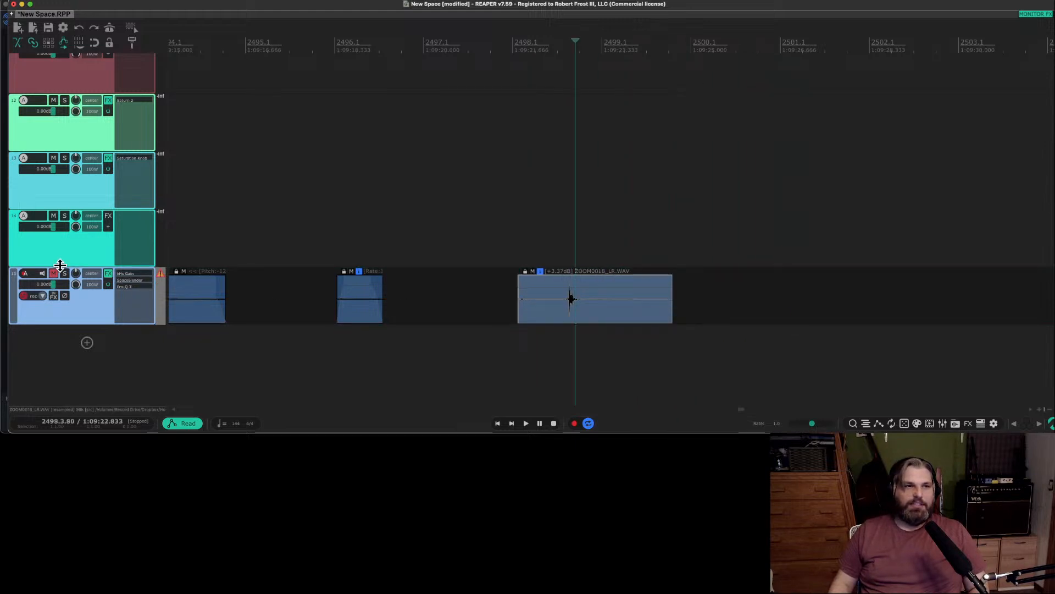
{"action": "left_click", "coordinate": [54, 273]}
Lower the sharp-transient item's volume in stages to -17.3 dB, auditioning it and keeping track 15 unmuted.
{"action": "left_click_drag", "start_coordinate": [567, 288], "coordinate": [571, 307]}
{"action": "left_click_drag", "start_coordinate": [528, 305], "coordinate": [529, 305]}
{"action": "key", "text": "space"}
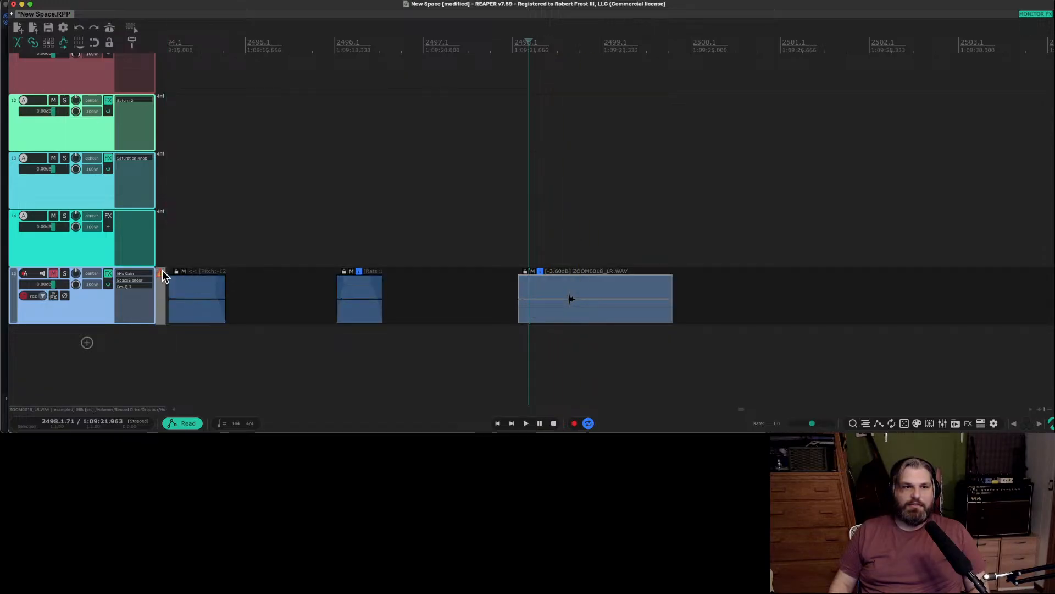
{"action": "left_click", "coordinate": [54, 274]}
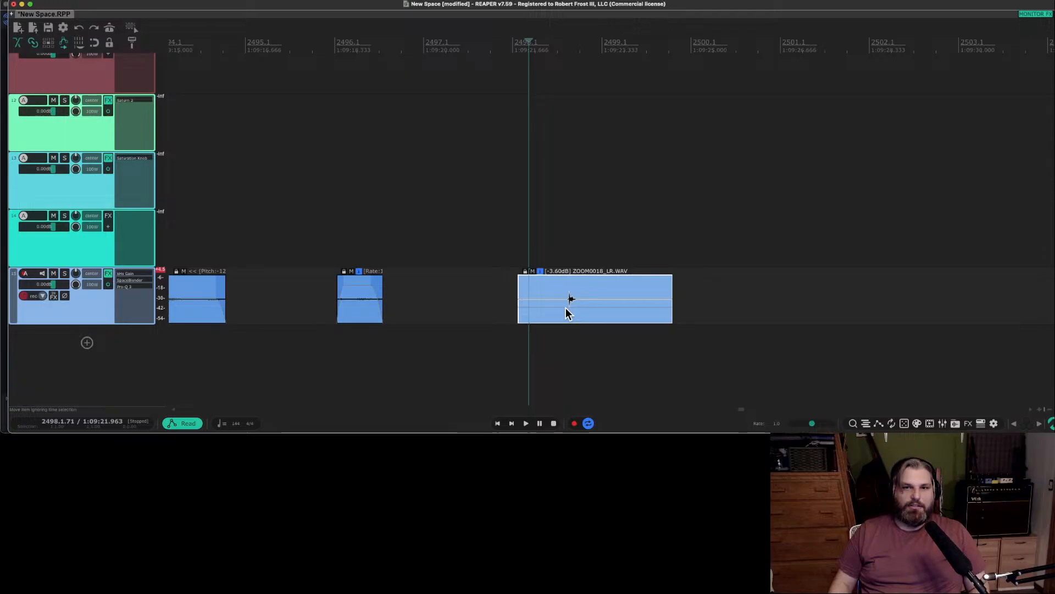
{"action": "left_click_drag", "start_coordinate": [566, 306], "coordinate": [566, 339]}
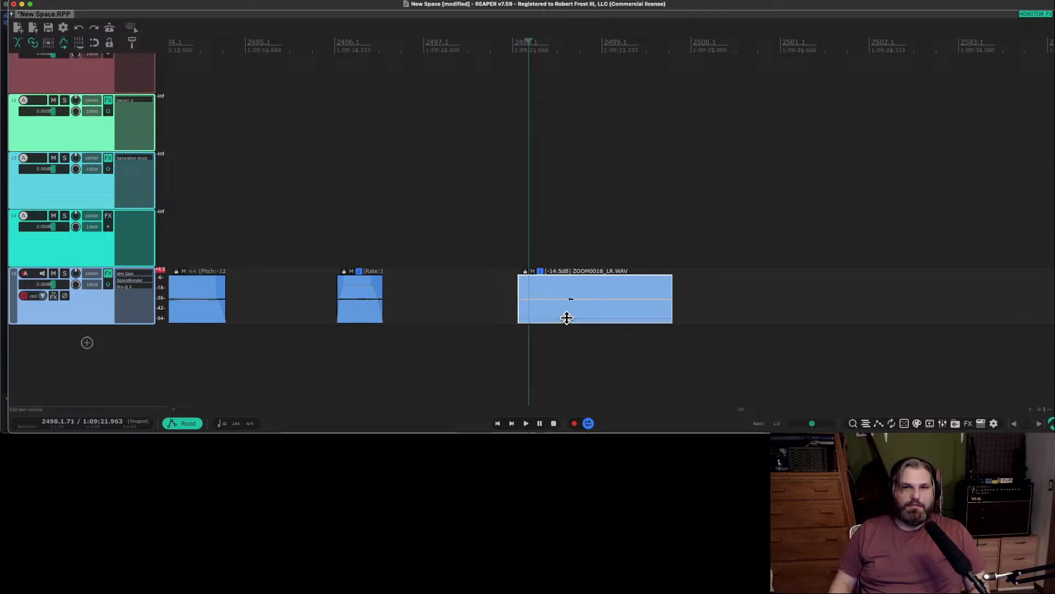
{"action": "key", "text": "space"}
{"action": "left_click_drag", "start_coordinate": [567, 318], "coordinate": [567, 318]}
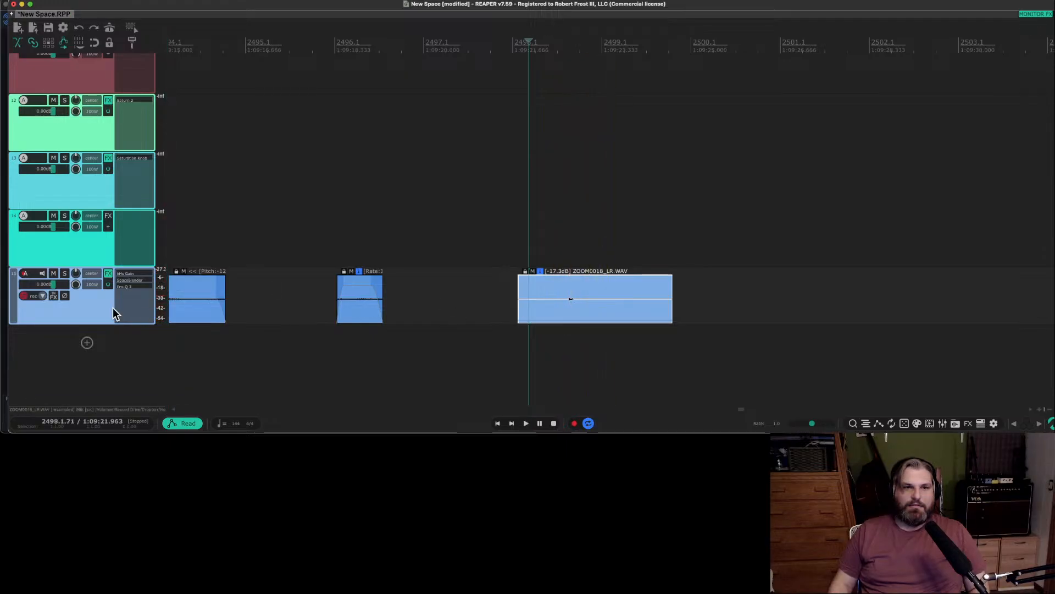
Make track 15 taller, trim the sharp-transient item's end to just past bar 2499, and give it a fade-in and fade-out while auditioning.
{"action": "left_click_drag", "start_coordinate": [107, 323], "coordinate": [111, 378]}
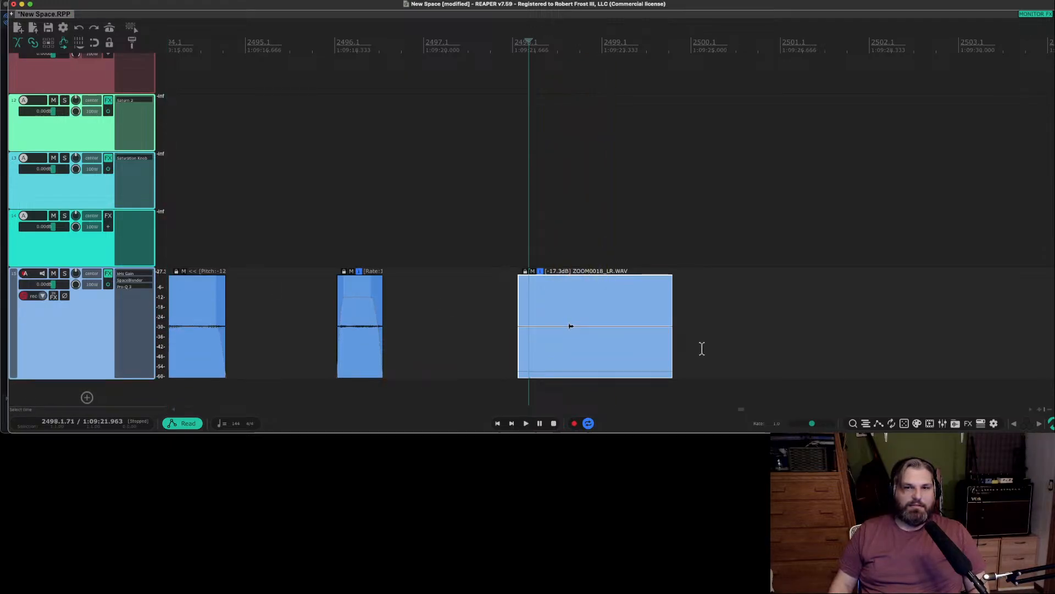
{"action": "left_click_drag", "start_coordinate": [675, 333], "coordinate": [603, 330]}
{"action": "key", "text": "space"}
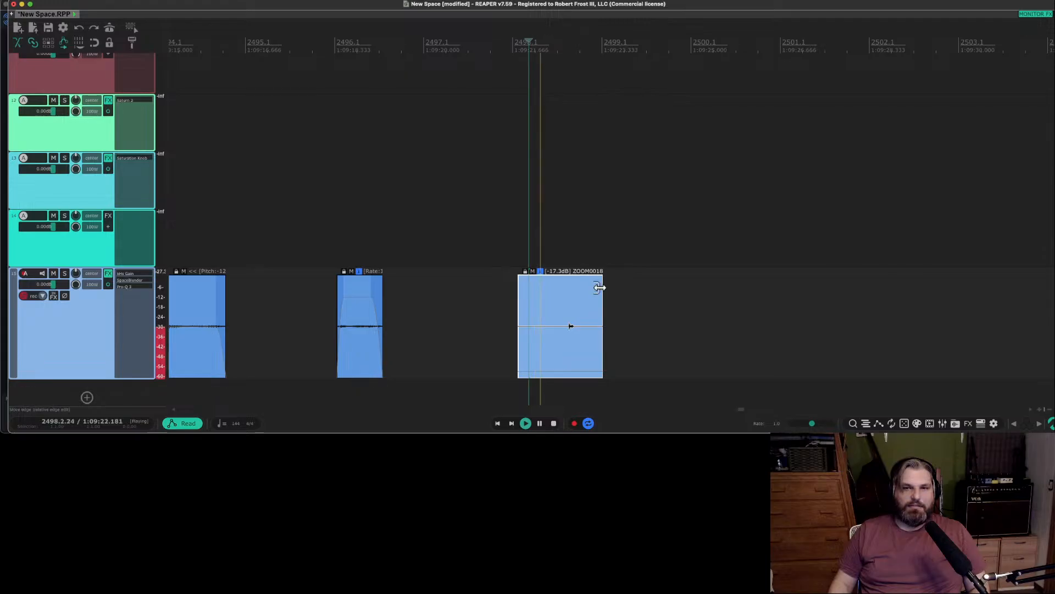
{"action": "left_click_drag", "start_coordinate": [600, 278], "coordinate": [626, 289]}
{"action": "key", "text": "space"}
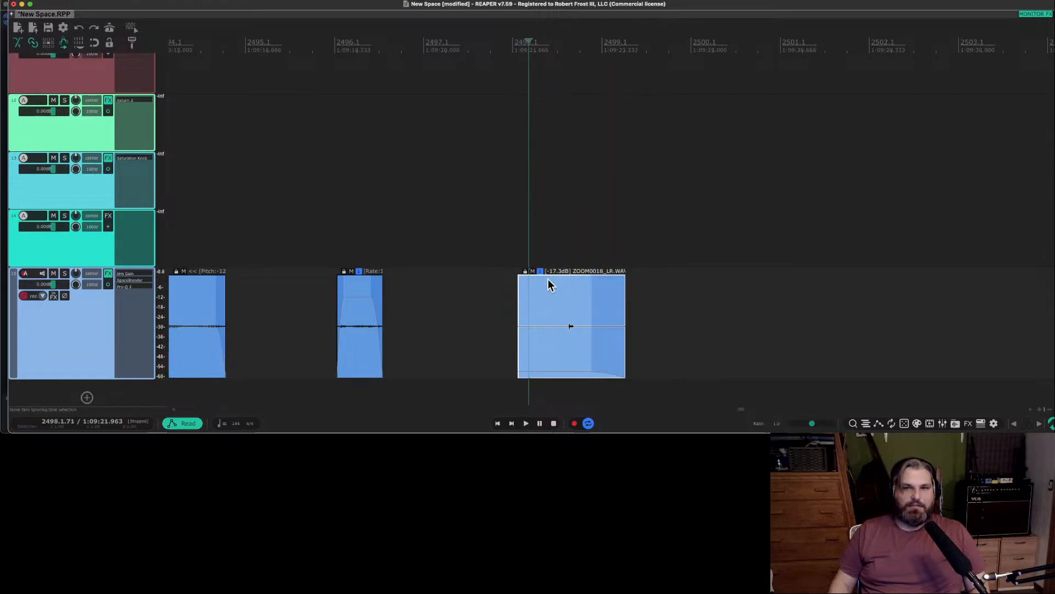
{"action": "left_click_drag", "start_coordinate": [519, 278], "coordinate": [546, 278]}
{"action": "key", "text": "space"}
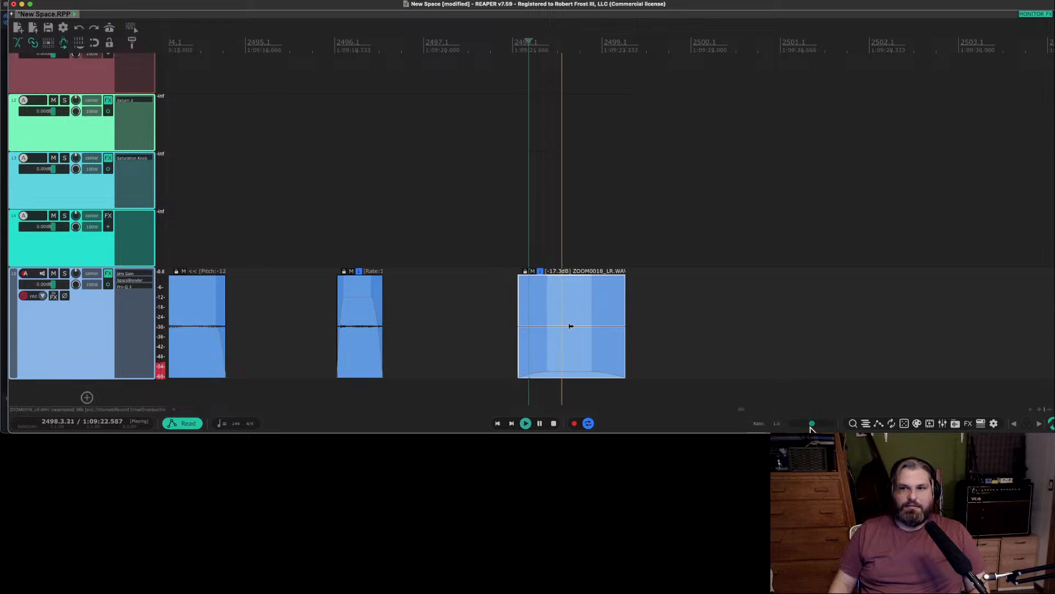
{"action": "key", "text": "space"}
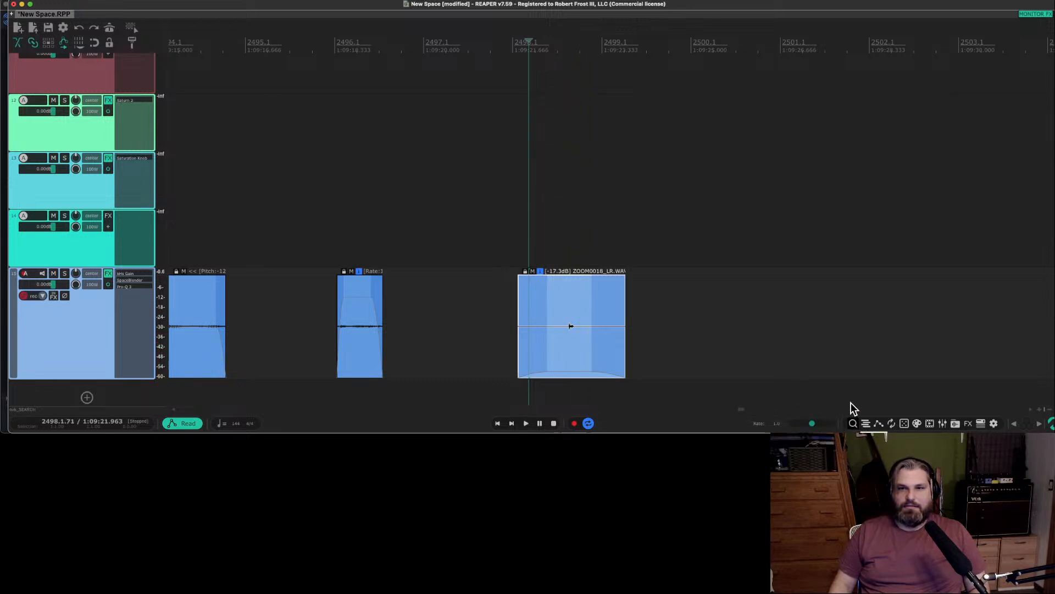
{"action": "left_click", "coordinate": [852, 424]}
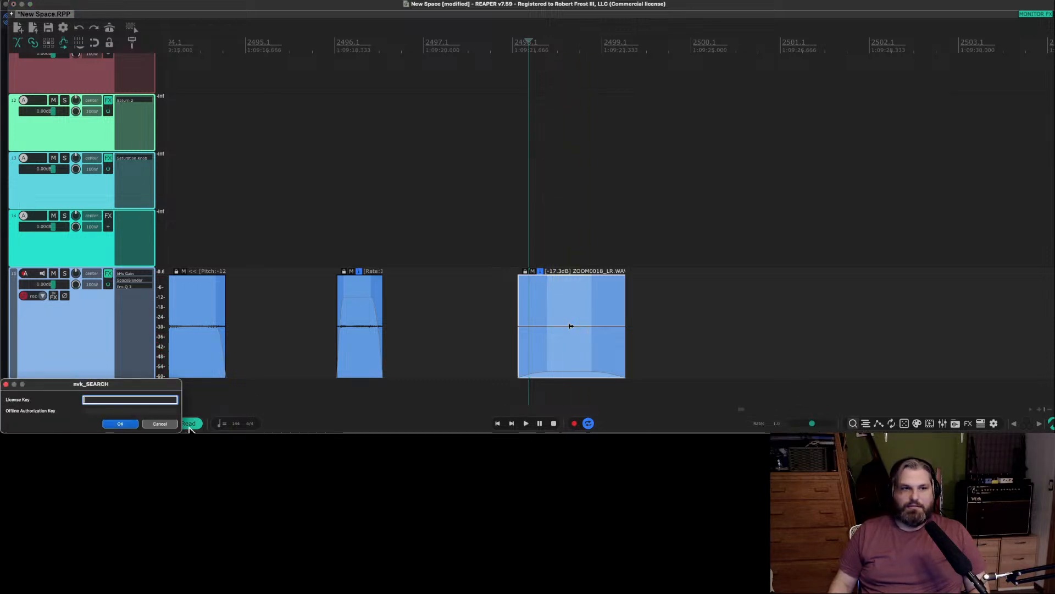
{"action": "left_click", "coordinate": [159, 423]}
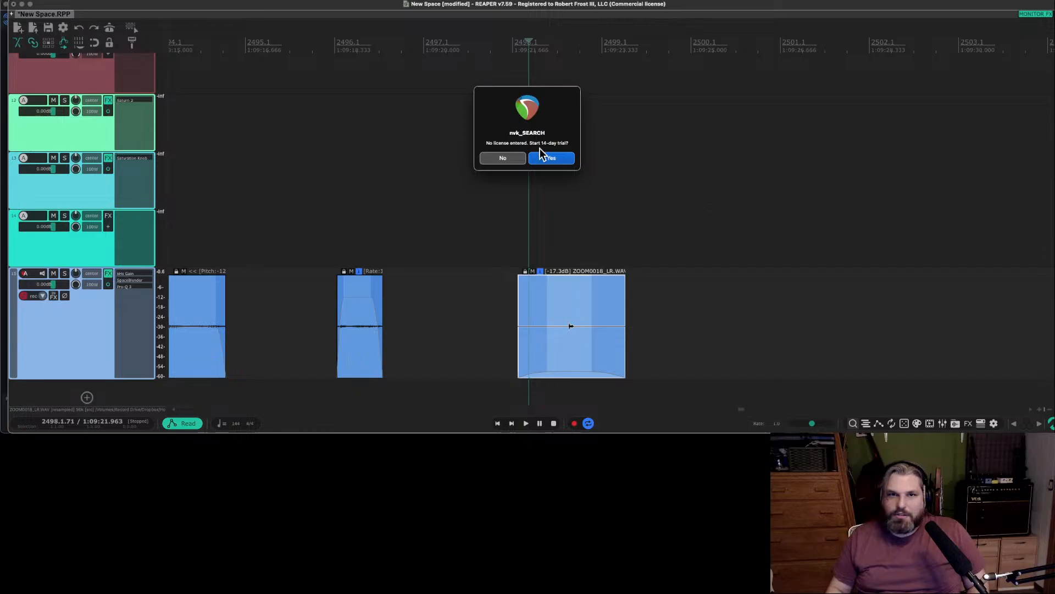
{"action": "left_click", "coordinate": [502, 158]}
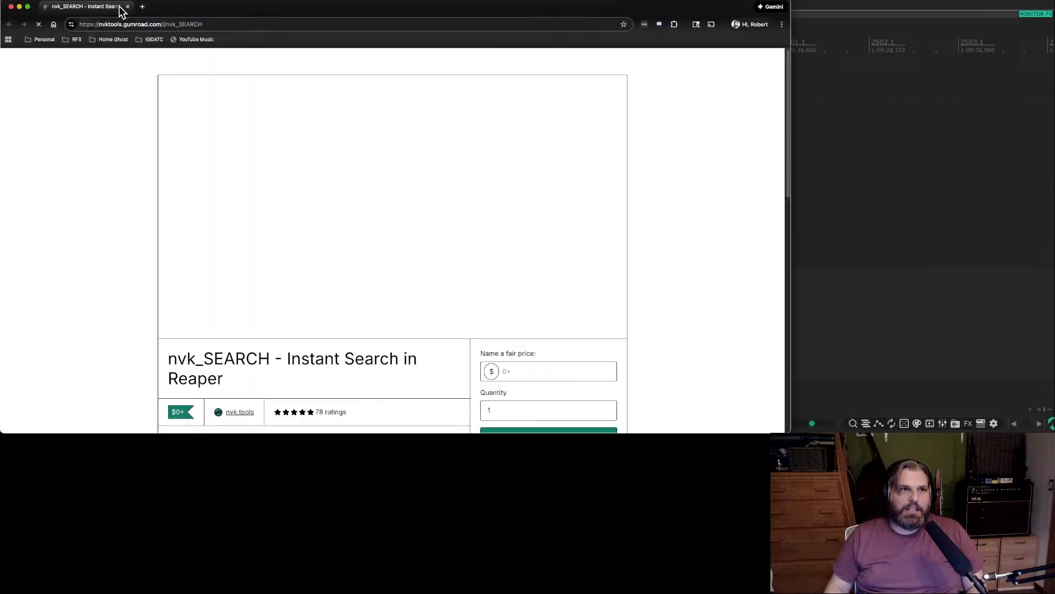
{"action": "left_click", "coordinate": [127, 7]}
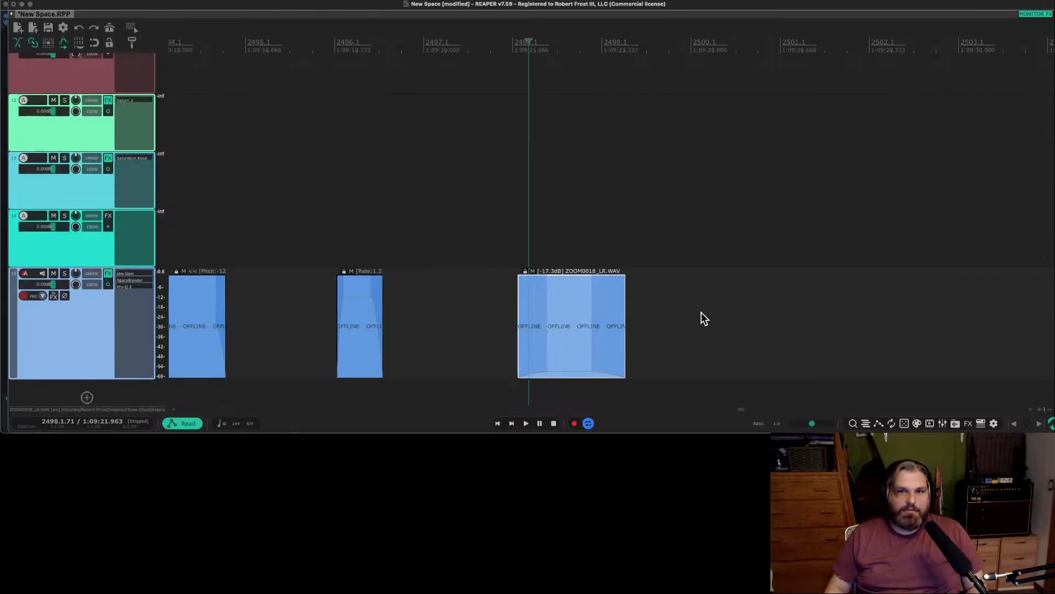
Audition the sharp-transient item and the short item before it on track 15 to check the finished edits.
{"action": "left_click", "coordinate": [678, 336]}
{"action": "scroll", "coordinate": [672, 343], "scroll_direction": "up", "scroll_amount": 2}
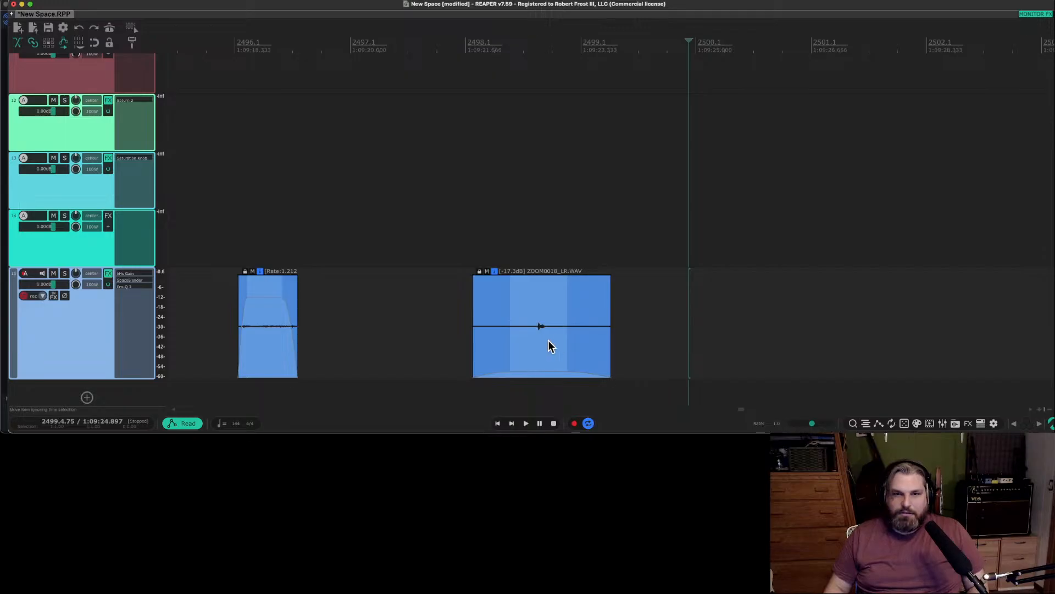
{"action": "scroll", "coordinate": [537, 333], "scroll_direction": "down", "scroll_amount": 3}
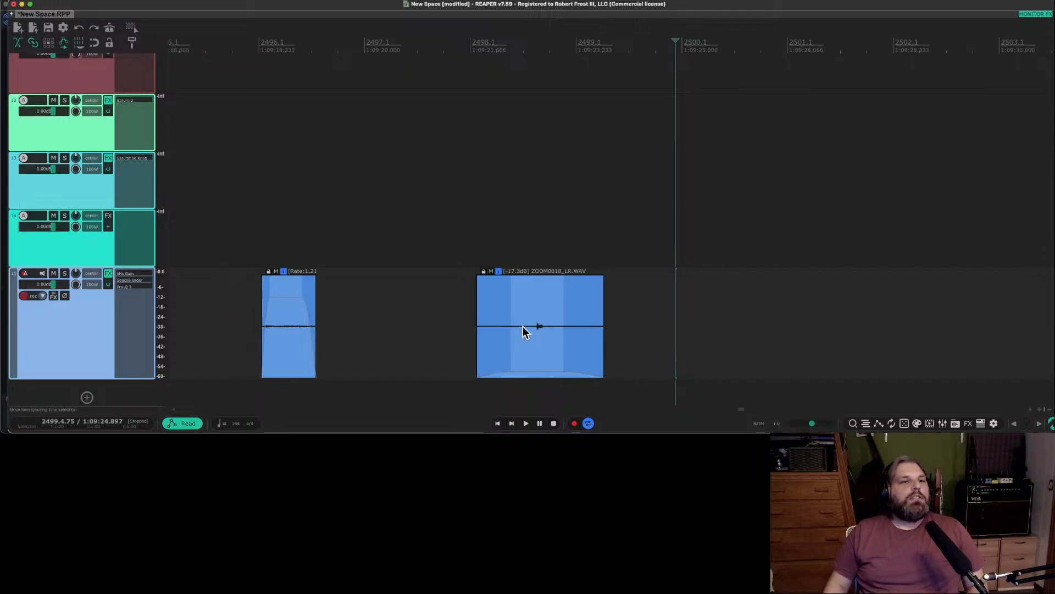
{"action": "left_click", "coordinate": [484, 317]}
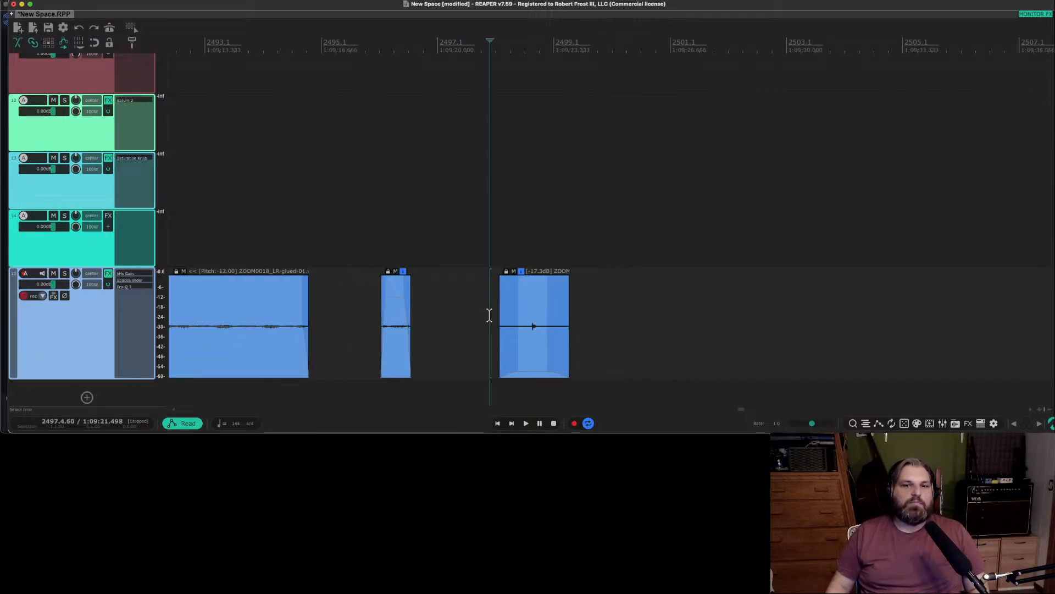
{"action": "key", "text": "space"}
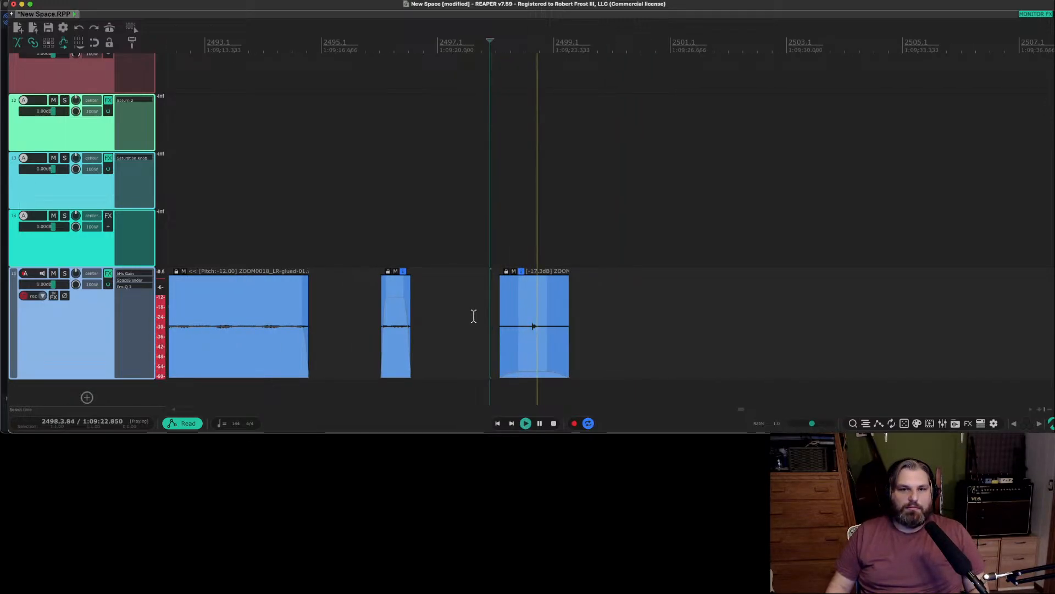
{"action": "left_click", "coordinate": [377, 311]}
{"action": "scroll", "coordinate": [390, 316], "scroll_direction": "down", "scroll_amount": 6}
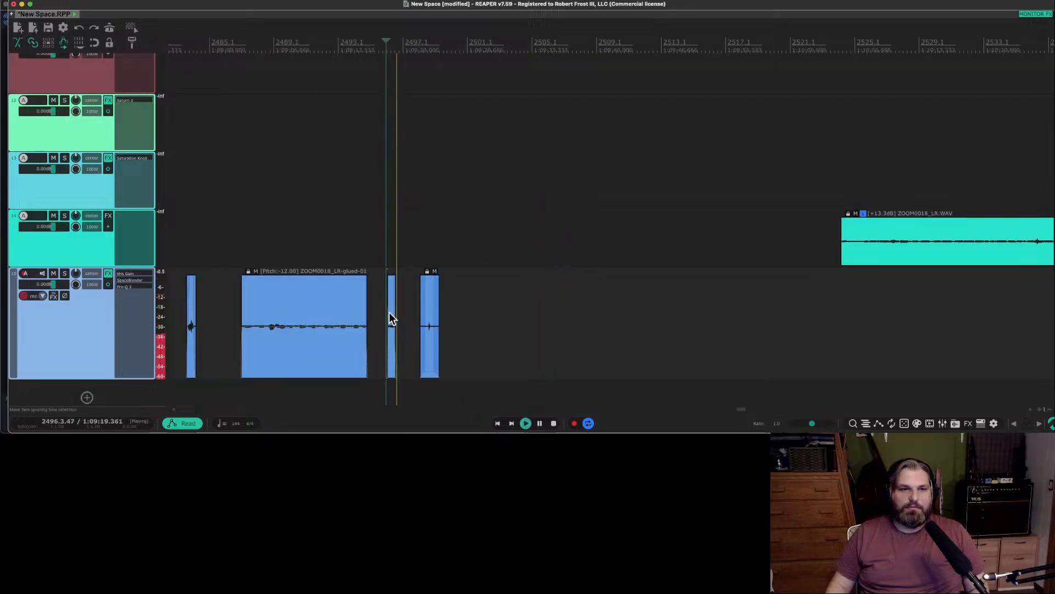
Check the transients in the +13.3 dB ZOOM0018 item on track 14 and delete the item.
{"action": "left_click", "coordinate": [896, 245]}
{"action": "scroll", "coordinate": [902, 245], "scroll_direction": "right", "scroll_amount": 8}
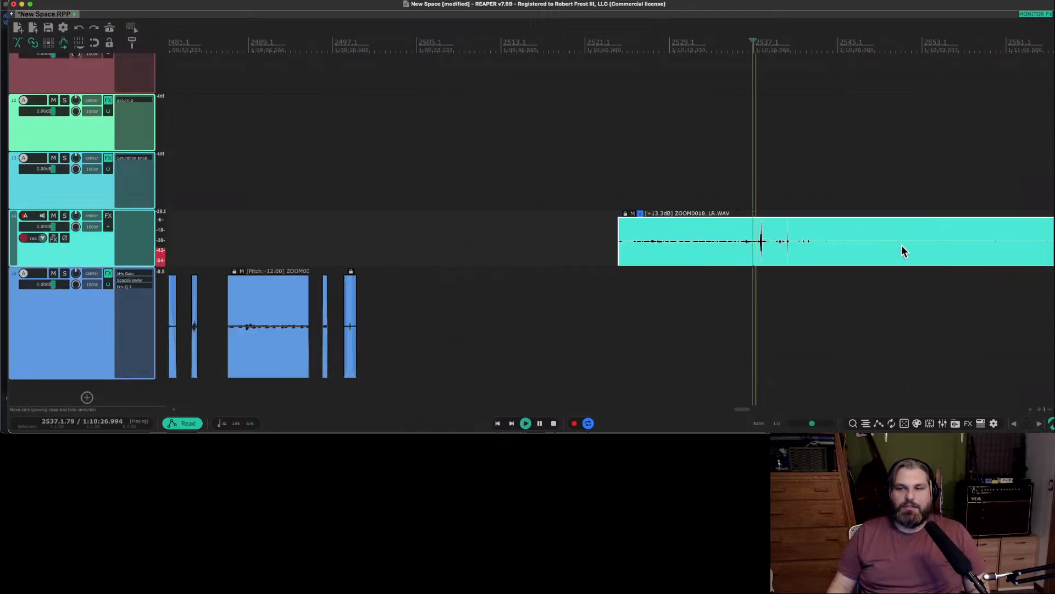
{"action": "key", "text": "space"}
{"action": "left_click", "coordinate": [506, 243]}
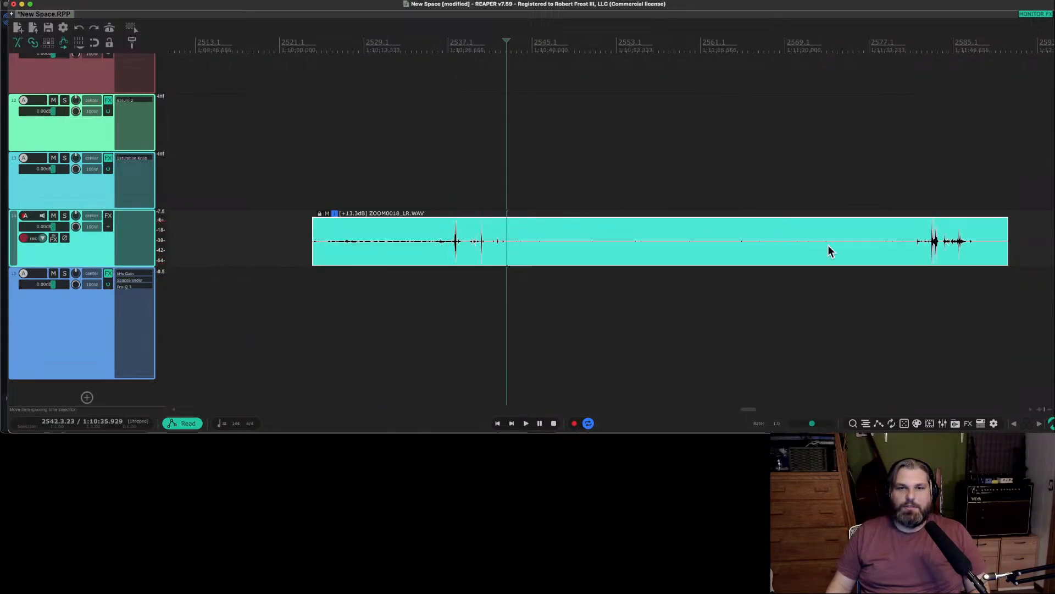
{"action": "left_click", "coordinate": [928, 245]}
{"action": "scroll", "coordinate": [928, 246], "scroll_direction": "right", "scroll_amount": 4}
{"action": "scroll", "coordinate": [914, 250], "scroll_direction": "down", "scroll_amount": 3}
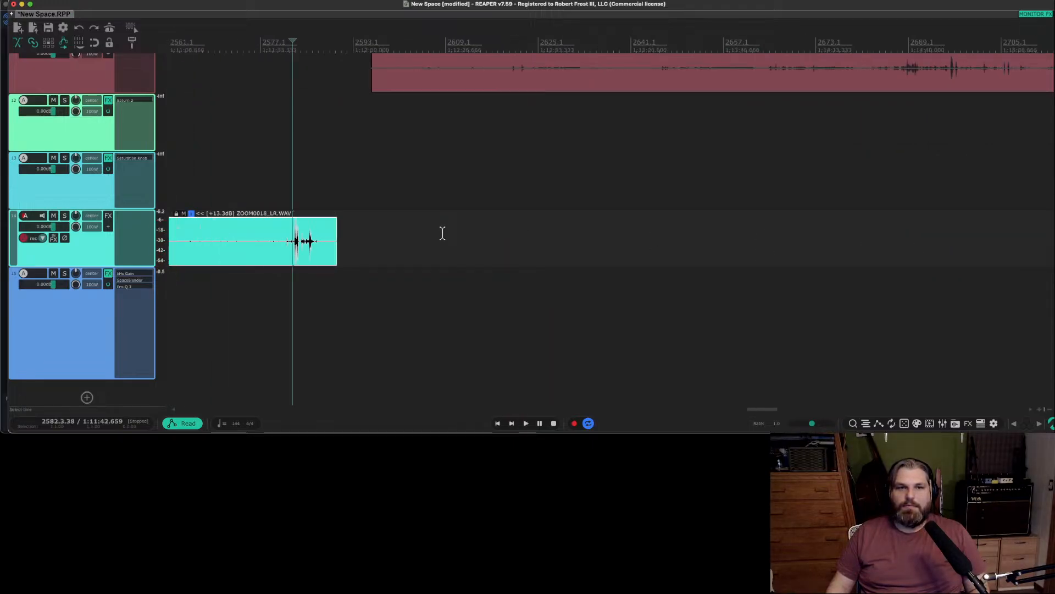
{"action": "scroll", "coordinate": [443, 233], "scroll_direction": "down", "scroll_amount": 6}
{"action": "scroll", "coordinate": [443, 236], "scroll_direction": "left", "scroll_amount": 6}
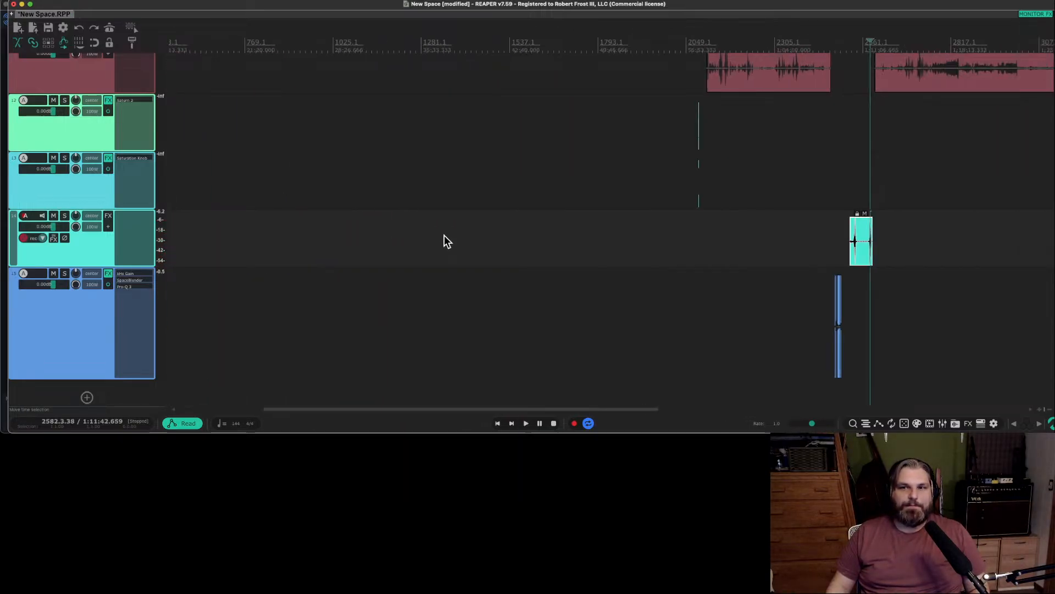
{"action": "scroll", "coordinate": [444, 235], "scroll_direction": "right", "scroll_amount": 3}
{"action": "key", "text": "Delete"}
Move the ZOOM0018 source track below the blue processed track, and shift the blue track's items back to just before the first source item.
{"action": "scroll", "coordinate": [594, 193], "scroll_direction": "up", "scroll_amount": 3}
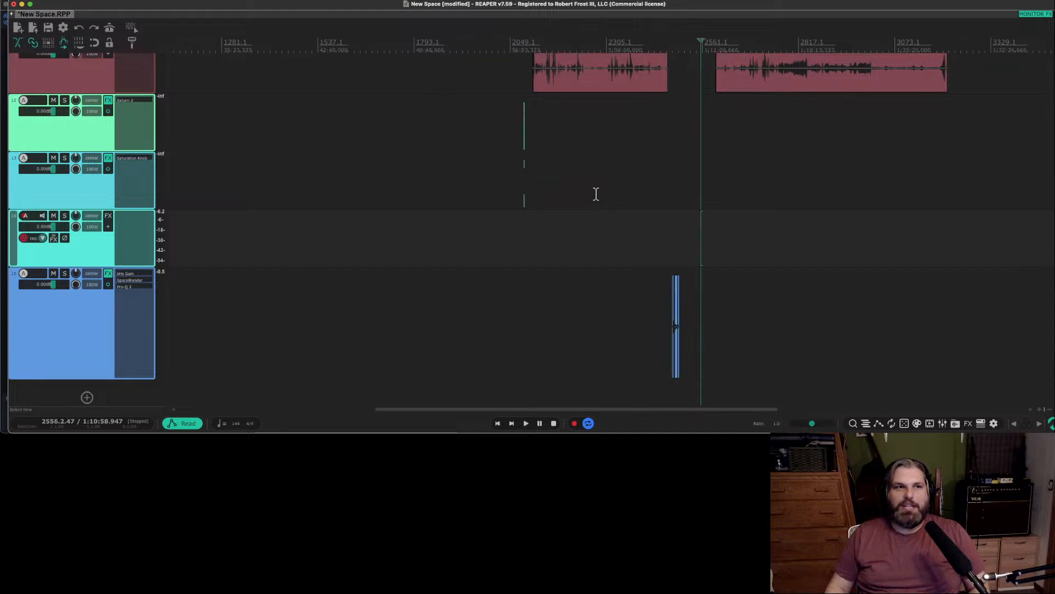
{"action": "scroll", "coordinate": [80, 153], "scroll_direction": "up", "scroll_amount": 2}
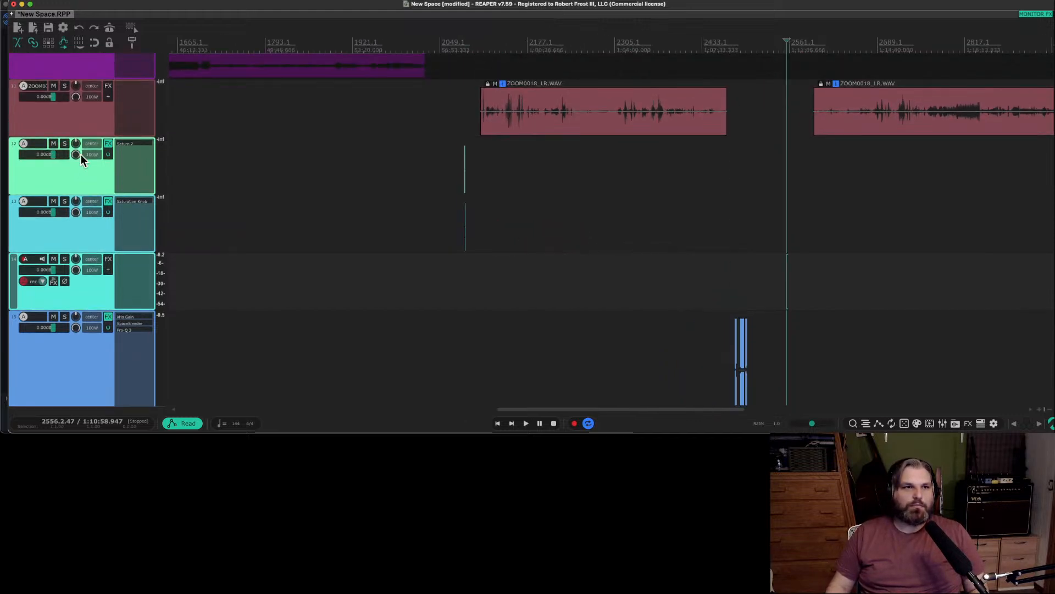
{"action": "left_click", "coordinate": [68, 128]}
{"action": "left_click_drag", "start_coordinate": [61, 340], "coordinate": [70, 414]}
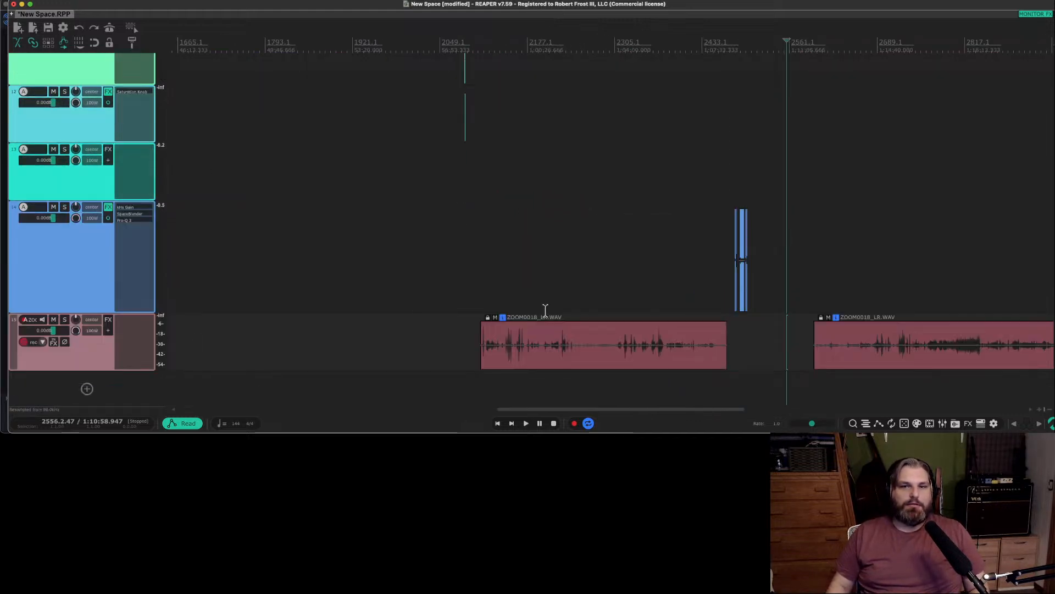
{"action": "left_click_drag", "start_coordinate": [742, 266], "coordinate": [476, 269]}
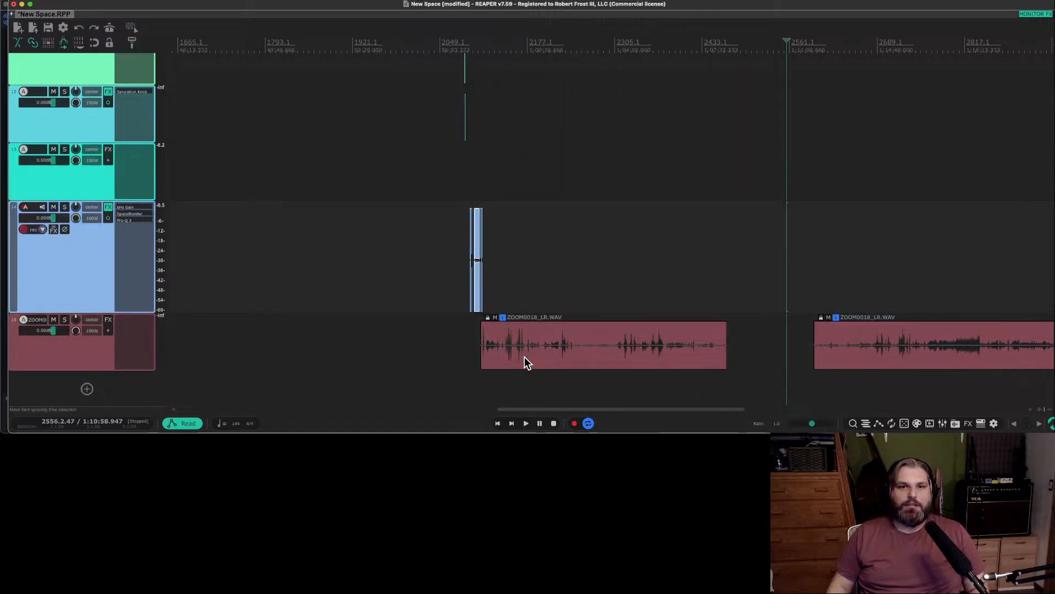
{"action": "left_click_drag", "start_coordinate": [526, 359], "coordinate": [532, 360]}
Audition the cluster of small sounds near the start of the first ZOOM0018 source item, from around bar 2124.
{"action": "left_click", "coordinate": [491, 337]}
{"action": "scroll", "coordinate": [493, 342], "scroll_direction": "up", "scroll_amount": 5}
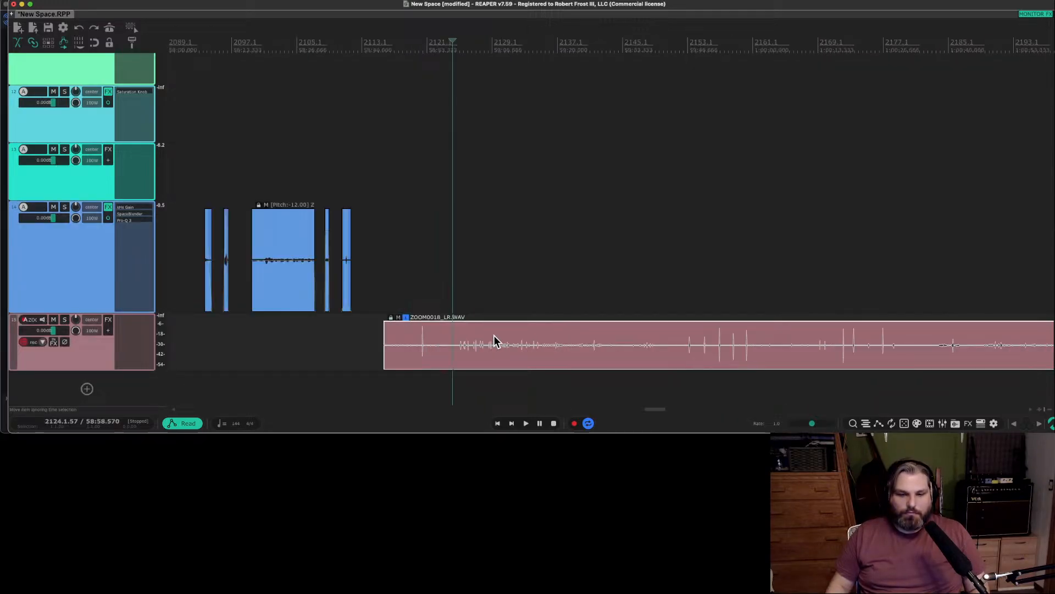
{"action": "key", "text": "space"}
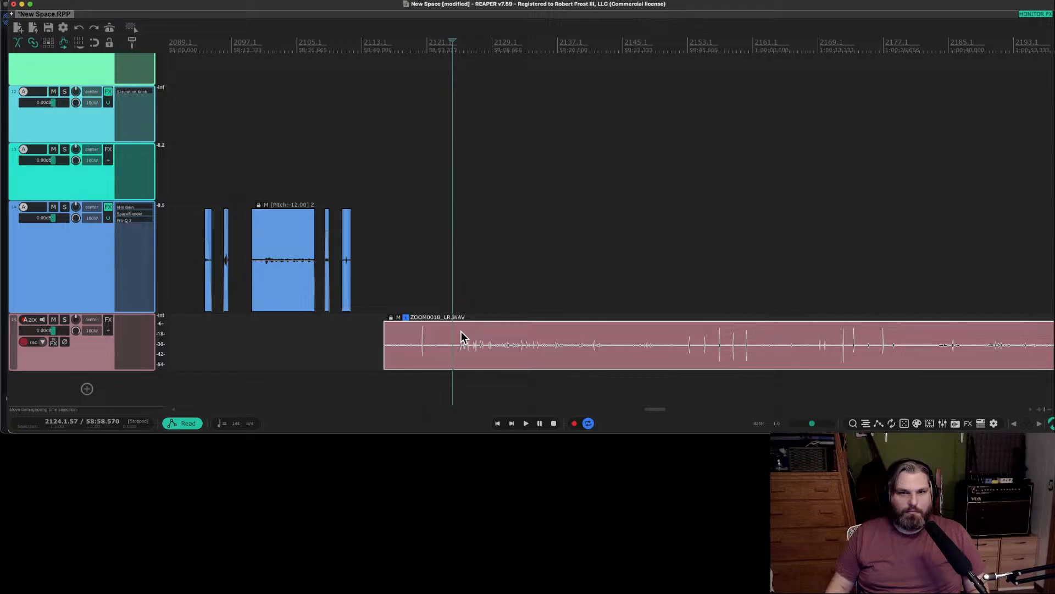
{"action": "scroll", "coordinate": [544, 337], "scroll_direction": "up", "scroll_amount": 1}
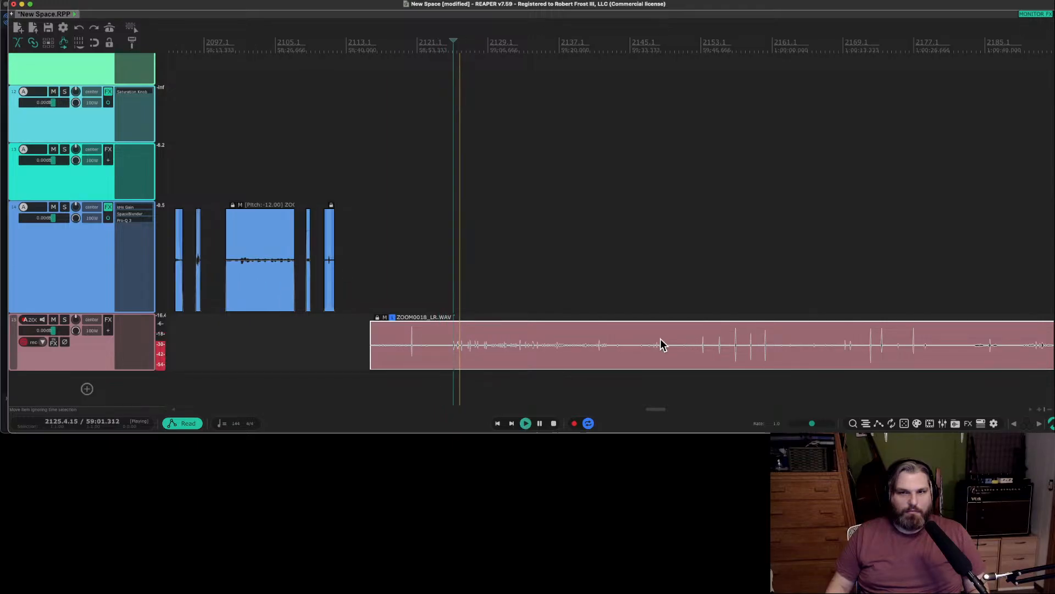
{"action": "left_click", "coordinate": [494, 330]}
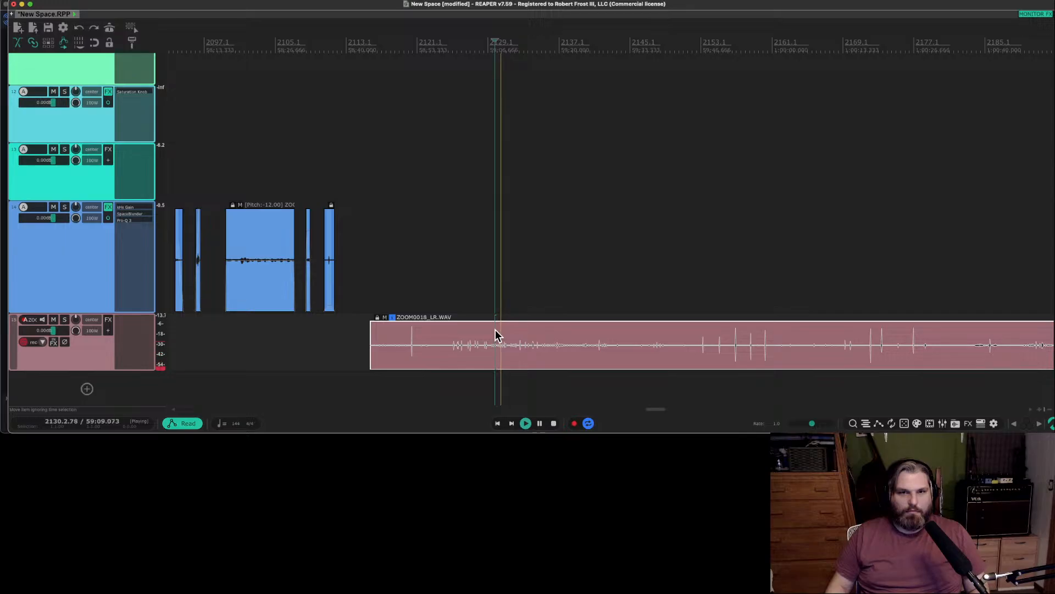
{"action": "key", "text": "space"}
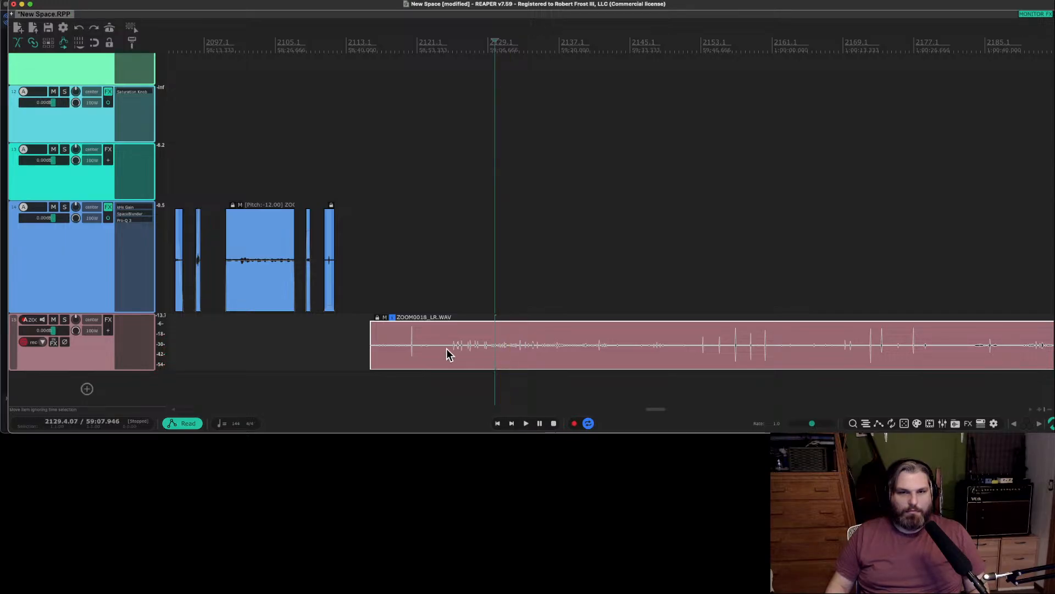
Split the source item around bars 2124.4 and 2149.3, and move the middle section to a new track below.
{"action": "left_click", "coordinate": [449, 344]}
{"action": "key", "text": "s"}
{"action": "left_click", "coordinate": [671, 347]}
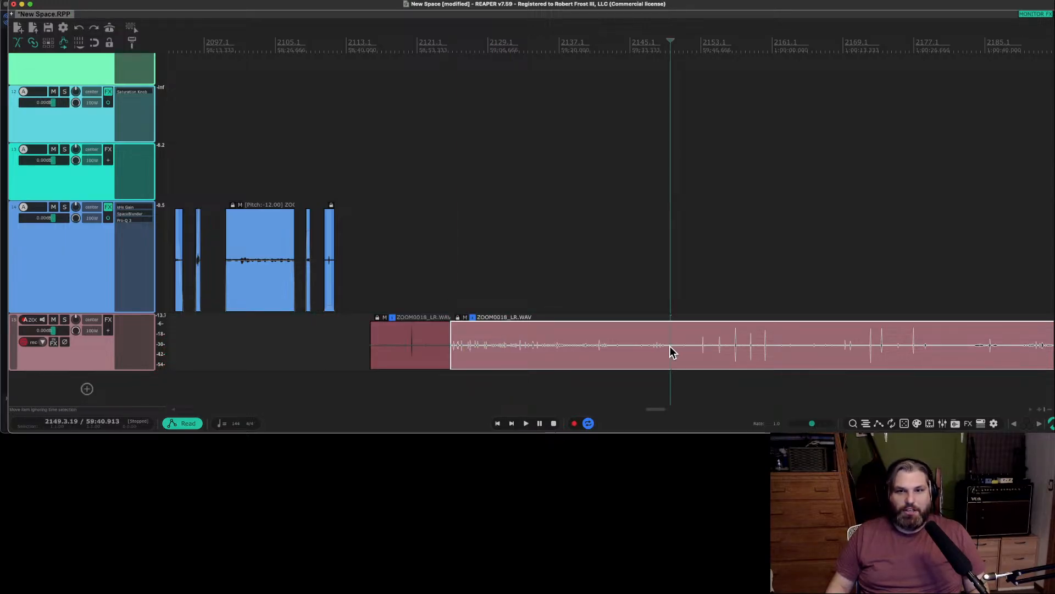
{"action": "key", "text": "s"}
{"action": "left_click_drag", "start_coordinate": [549, 354], "coordinate": [501, 374]}
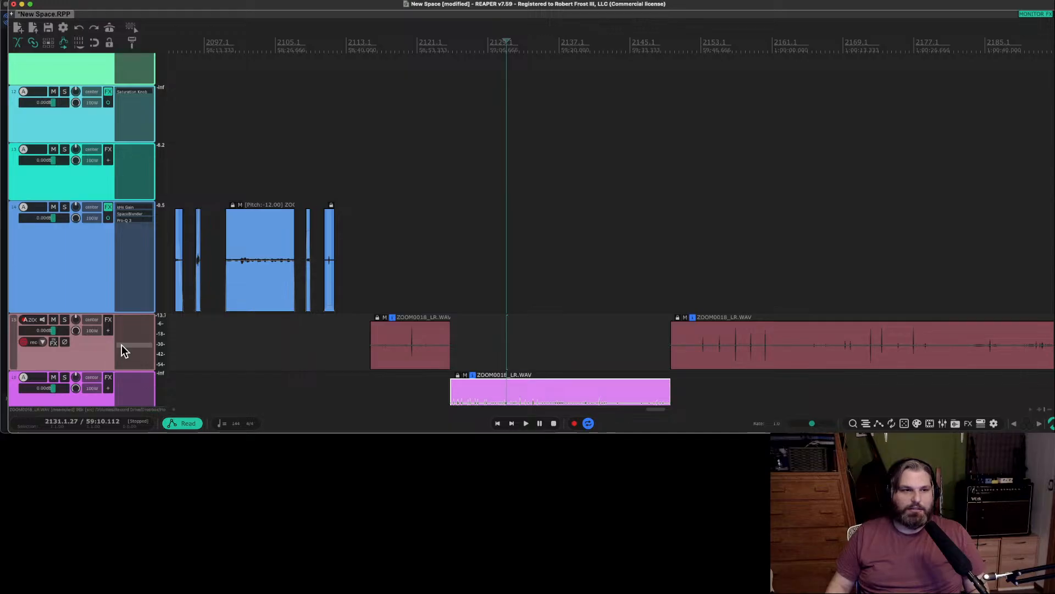
{"action": "scroll", "coordinate": [118, 349], "scroll_direction": "up", "scroll_amount": 2}
{"action": "scroll", "coordinate": [77, 344], "scroll_direction": "down", "scroll_amount": 4}
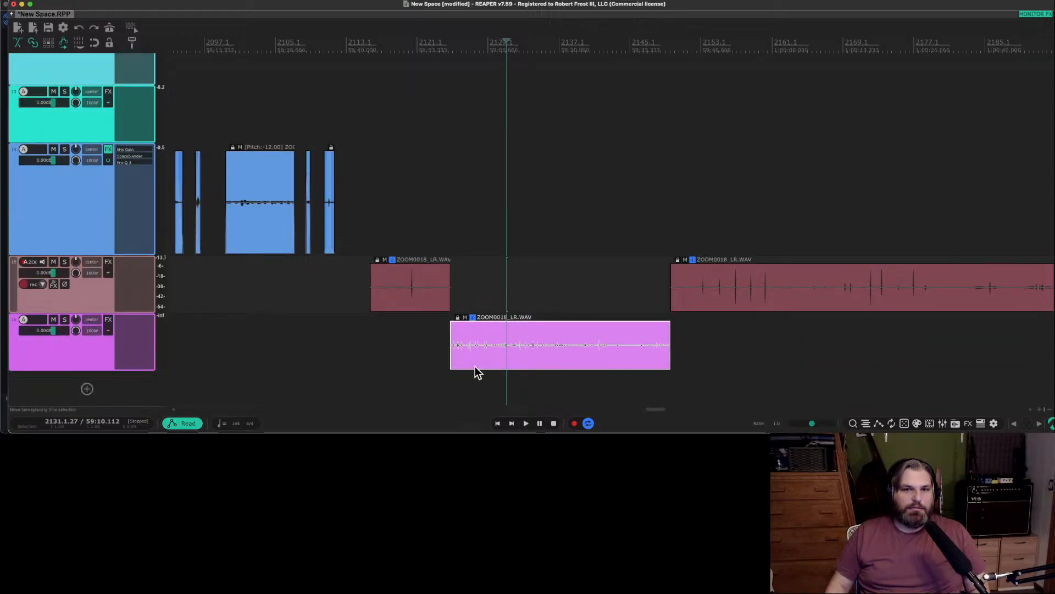
Delete the leftover piece before the first split, and trim the start of the new track's item to about bar 2125.
{"action": "left_click", "coordinate": [411, 284]}
{"action": "key", "text": "Delete"}
{"action": "left_click", "coordinate": [452, 359]}
{"action": "scroll", "coordinate": [450, 360], "scroll_direction": "up", "scroll_amount": 4}
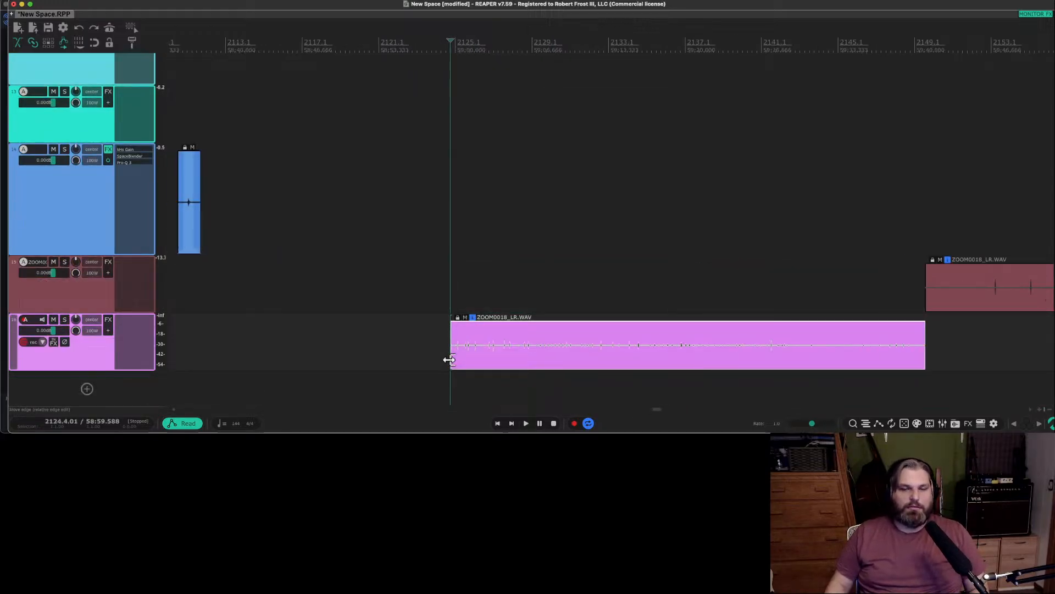
{"action": "scroll", "coordinate": [450, 359], "scroll_direction": "up", "scroll_amount": 1}
{"action": "left_click_drag", "start_coordinate": [450, 359], "coordinate": [457, 359]}
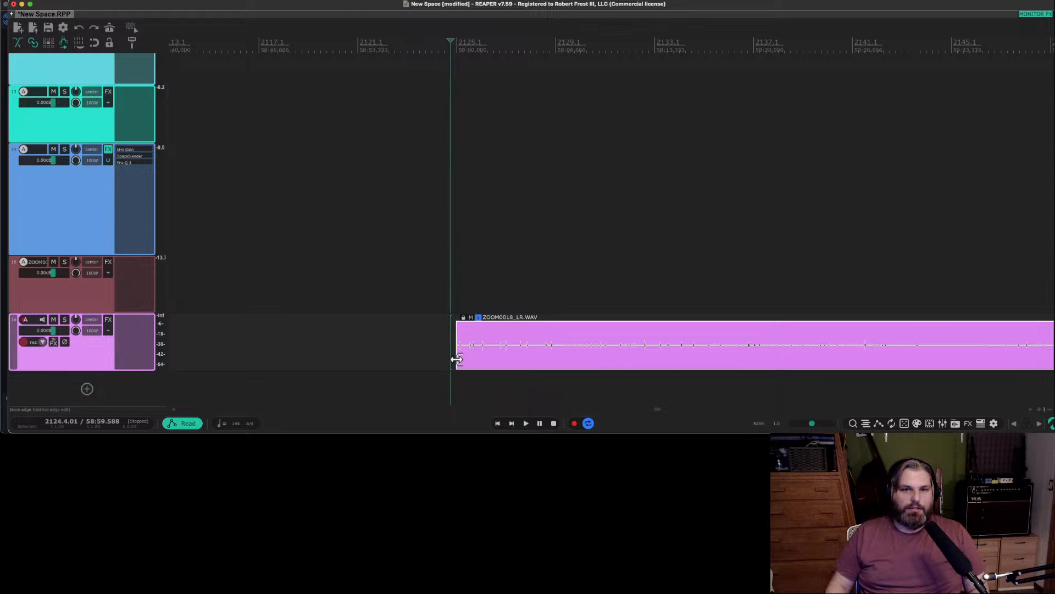
{"action": "scroll", "coordinate": [457, 358], "scroll_direction": "up", "scroll_amount": 5}
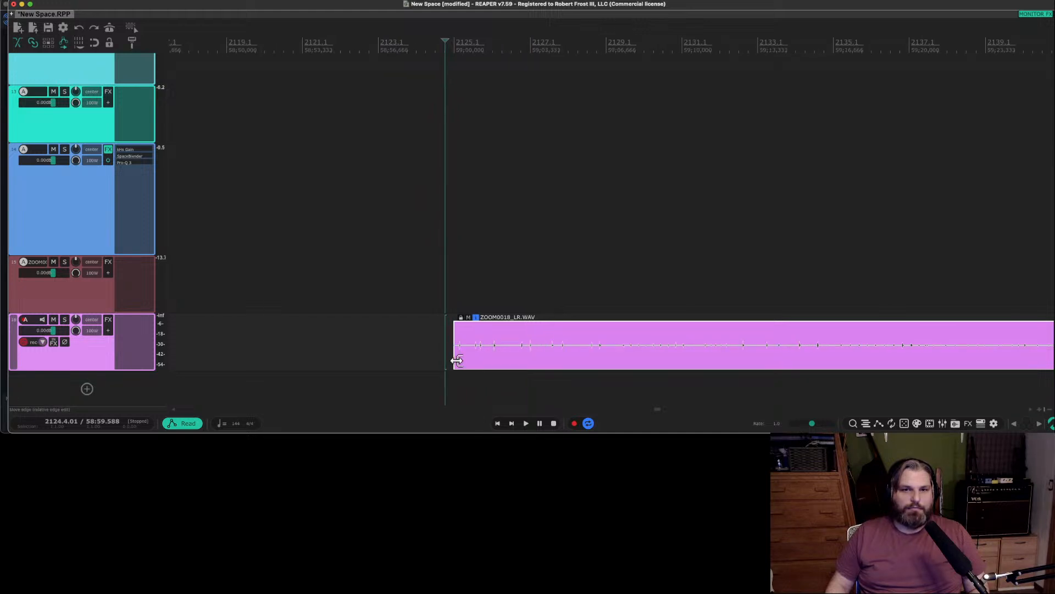
{"action": "scroll", "coordinate": [456, 360], "scroll_direction": "down", "scroll_amount": 2}
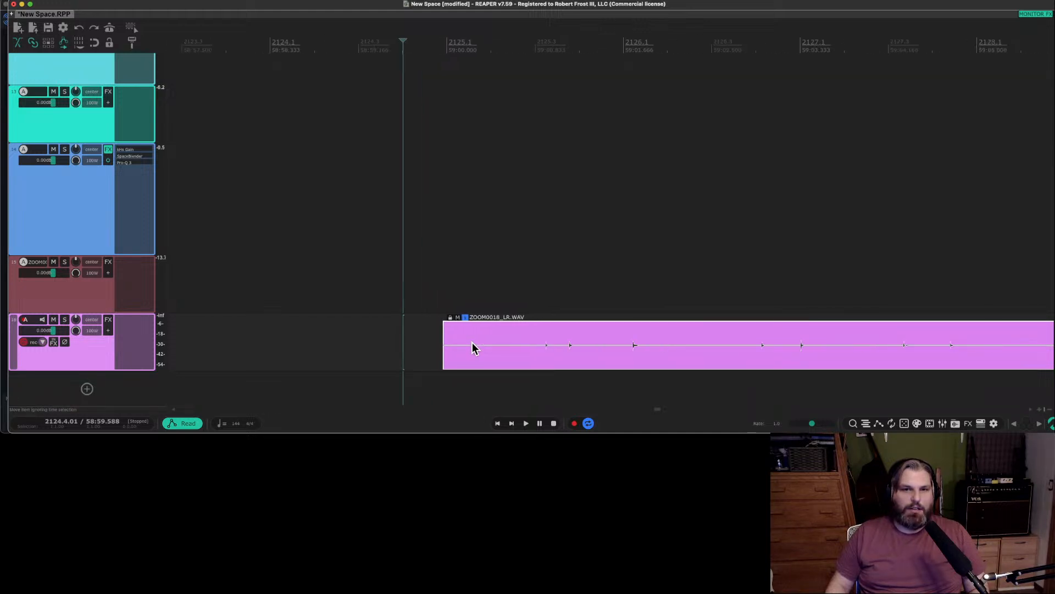
{"action": "scroll", "coordinate": [569, 347], "scroll_direction": "down", "scroll_amount": 4}
{"action": "scroll", "coordinate": [570, 352], "scroll_direction": "down", "scroll_amount": 2}
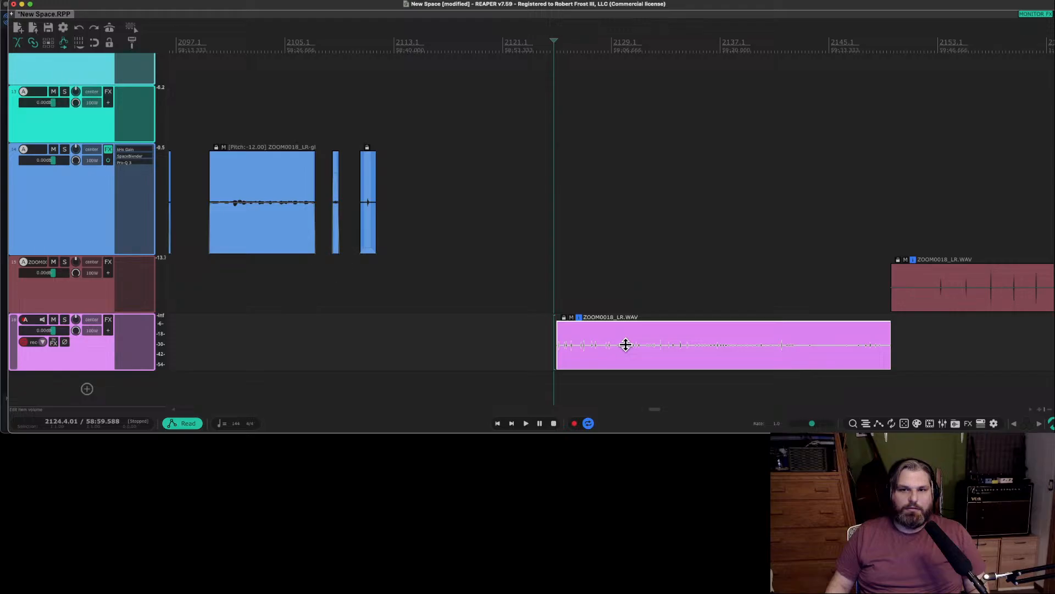
Raise the new track's item volume to +9.14 dB and audition it from its start.
{"action": "mouse_move", "coordinate": [623, 316]}
{"action": "left_mouse_down"}
{"action": "mouse_move", "coordinate": [625, 288]}
{"action": "mouse_move", "coordinate": [623, 299]}
{"action": "left_mouse_up"}
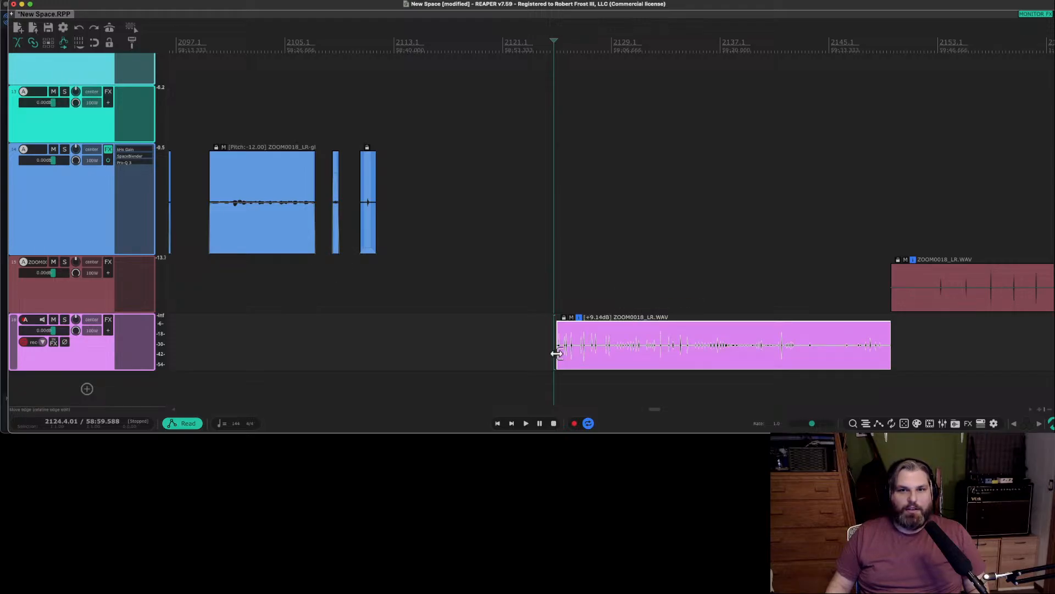
{"action": "scroll", "coordinate": [557, 353], "scroll_direction": "up", "scroll_amount": 3}
{"action": "key", "text": "space"}
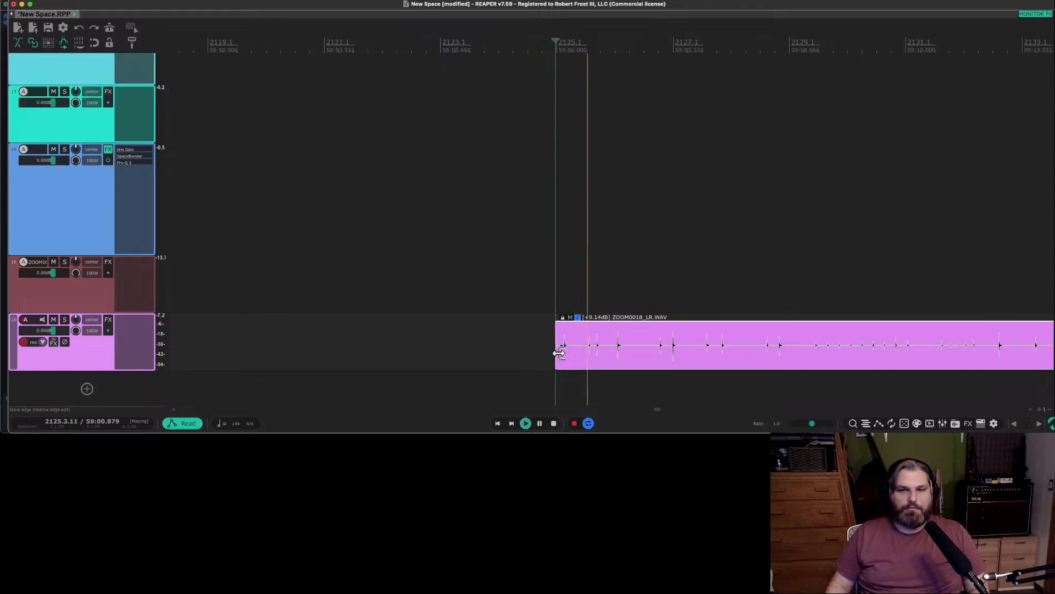
{"action": "scroll", "coordinate": [582, 356], "scroll_direction": "up", "scroll_amount": 1}
{"action": "scroll", "coordinate": [582, 356], "scroll_direction": "right", "scroll_amount": 2}
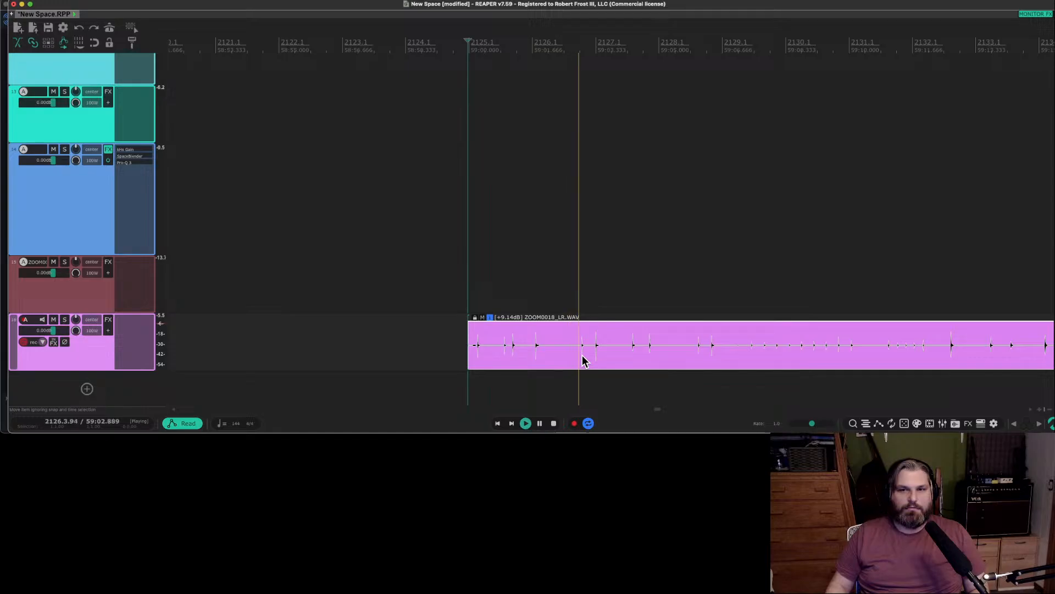
{"action": "scroll", "coordinate": [583, 358], "scroll_direction": "right", "scroll_amount": 1}
{"action": "scroll", "coordinate": [581, 357], "scroll_direction": "right", "scroll_amount": 1}
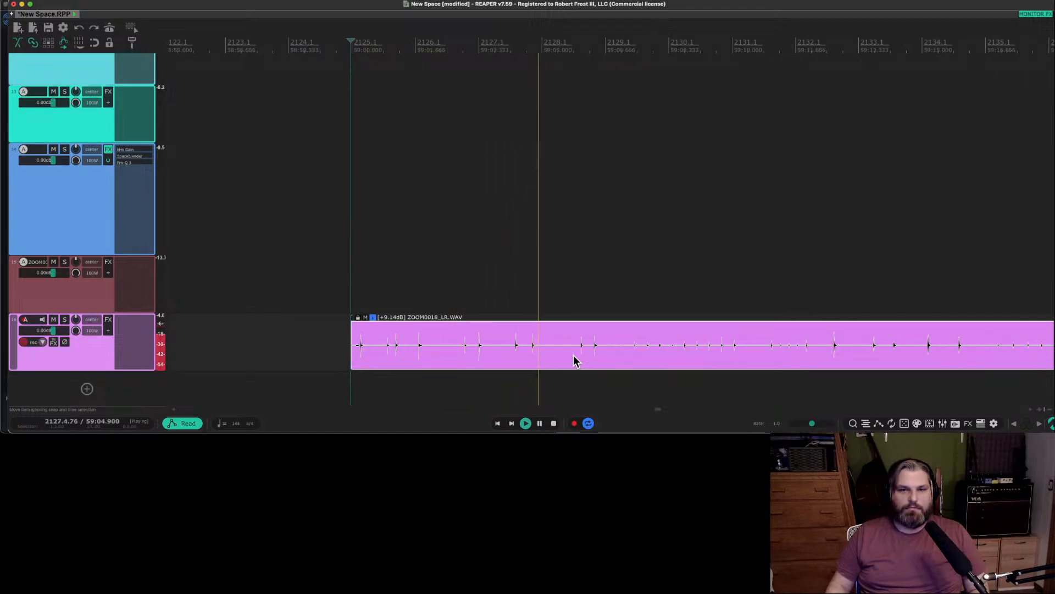
Split the +9.14 dB item just before the transient around bar 2127.3 and audition from the split.
{"action": "key", "text": "space"}
{"action": "key", "text": "s"}
{"action": "key", "text": "space"}
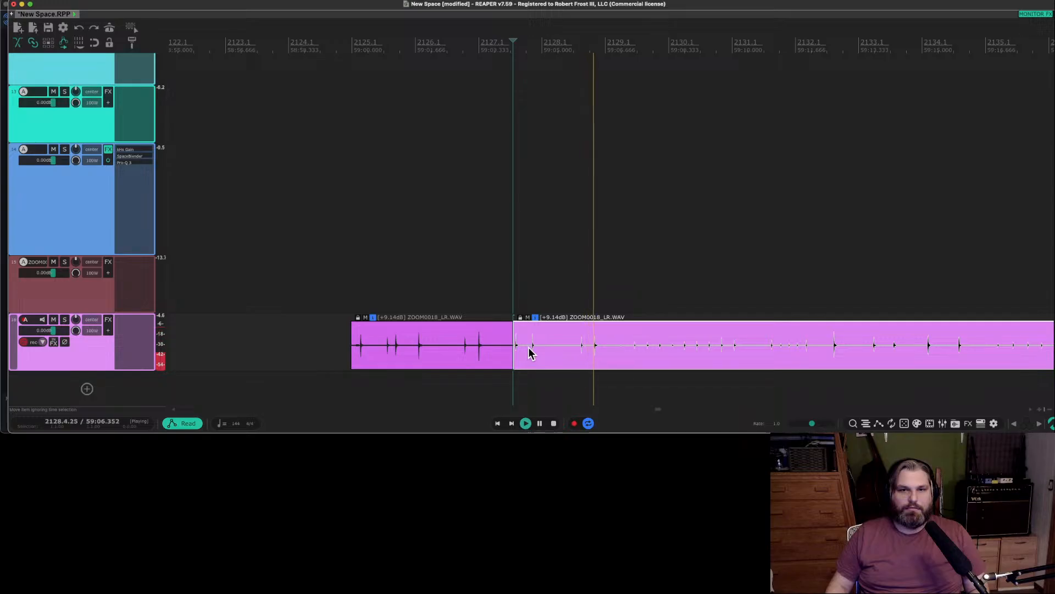
Trim the second +9.14 dB item's start, close it up against the first piece with a short overlap, and audition the pair.
{"action": "key", "text": "space"}
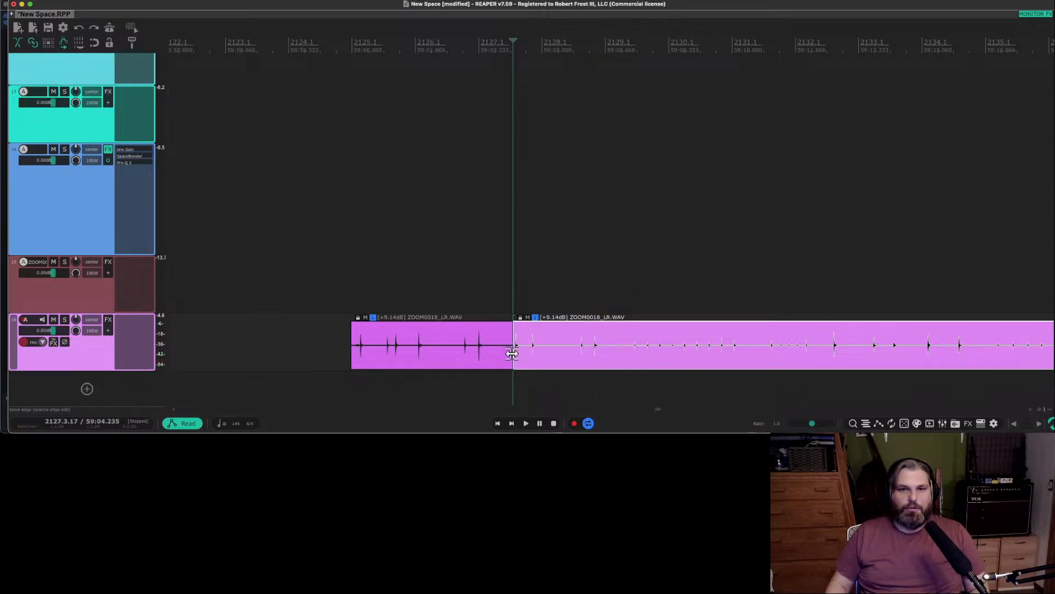
{"action": "left_click_drag", "start_coordinate": [511, 353], "coordinate": [554, 365]}
{"action": "left_click", "coordinate": [345, 351]}
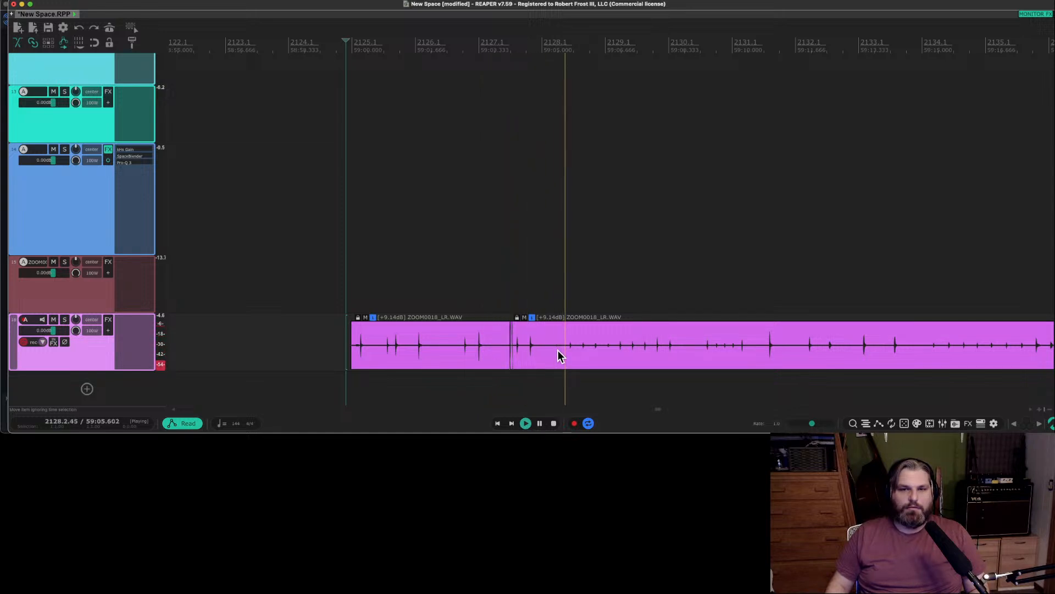
{"action": "scroll", "coordinate": [605, 355], "scroll_direction": "right", "scroll_amount": 5}
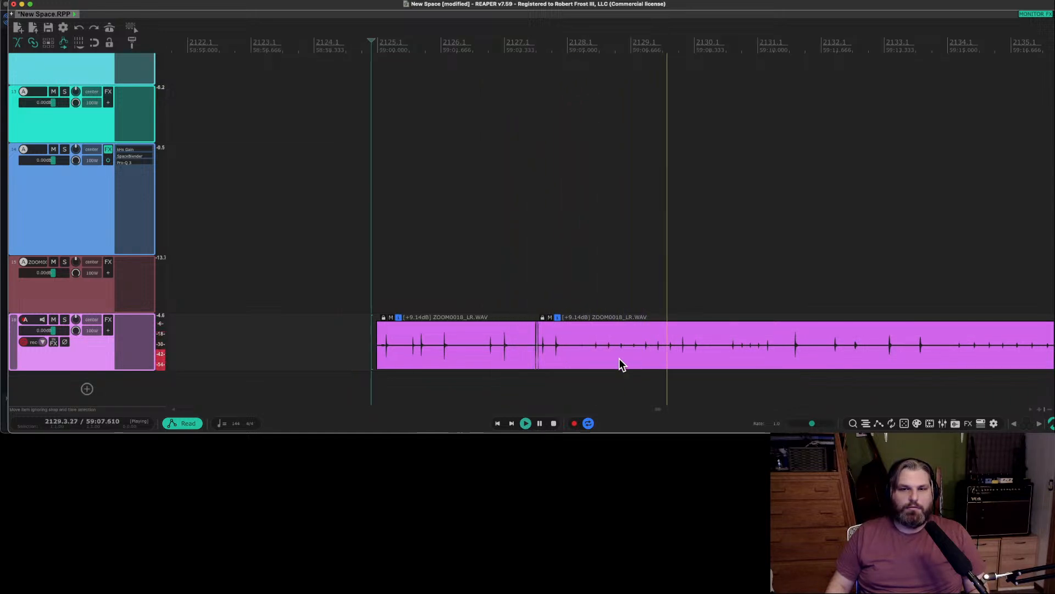
{"action": "scroll", "coordinate": [617, 358], "scroll_direction": "right", "scroll_amount": 3}
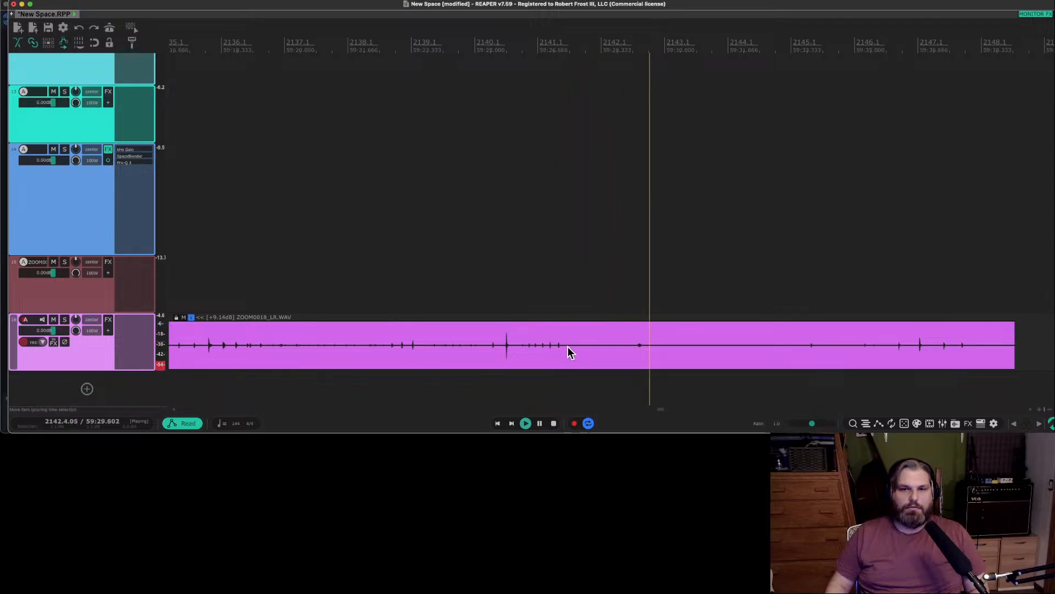
Split the second +9.14 dB item around bar 2141.2 and delete the tail after the split.
{"action": "key", "text": "space"}
{"action": "left_click", "coordinate": [568, 346]}
{"action": "key", "text": "s"}
{"action": "key", "text": "Delete"}
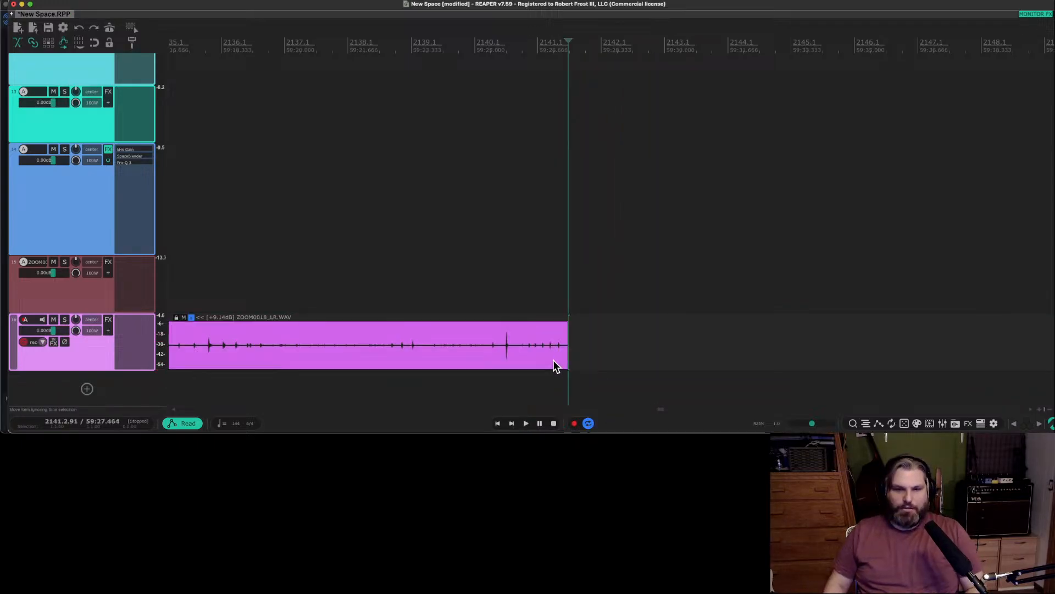
Glue the two +9.14 dB items on the new track into a single item.
{"action": "scroll", "coordinate": [554, 363], "scroll_direction": "down", "scroll_amount": 3}
{"action": "scroll", "coordinate": [519, 359], "scroll_direction": "left", "scroll_amount": 5}
{"action": "left_click", "coordinate": [518, 360]}
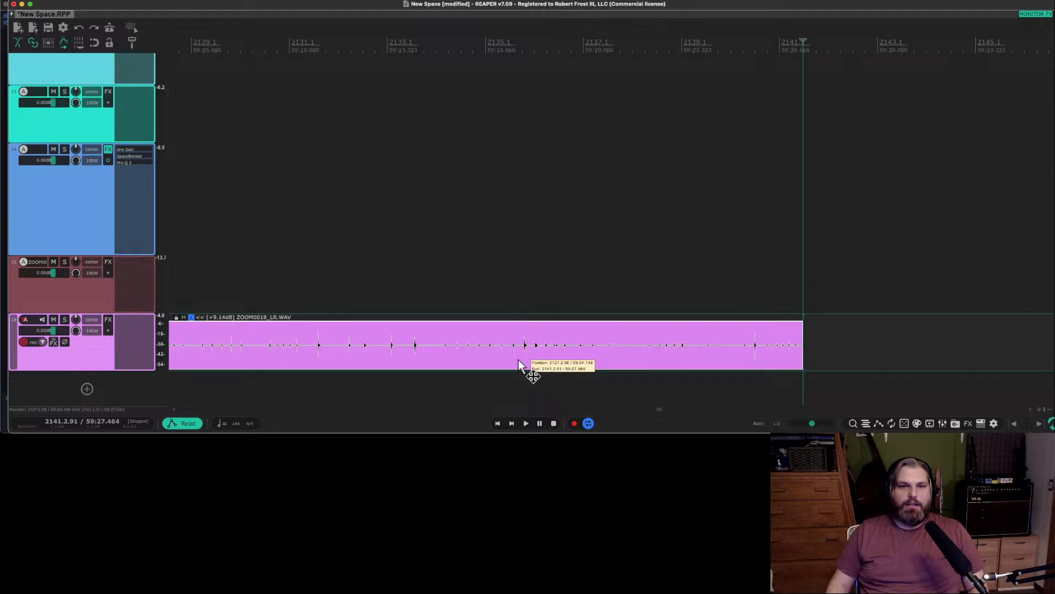
{"action": "scroll", "coordinate": [519, 359], "scroll_direction": "left", "scroll_amount": 5}
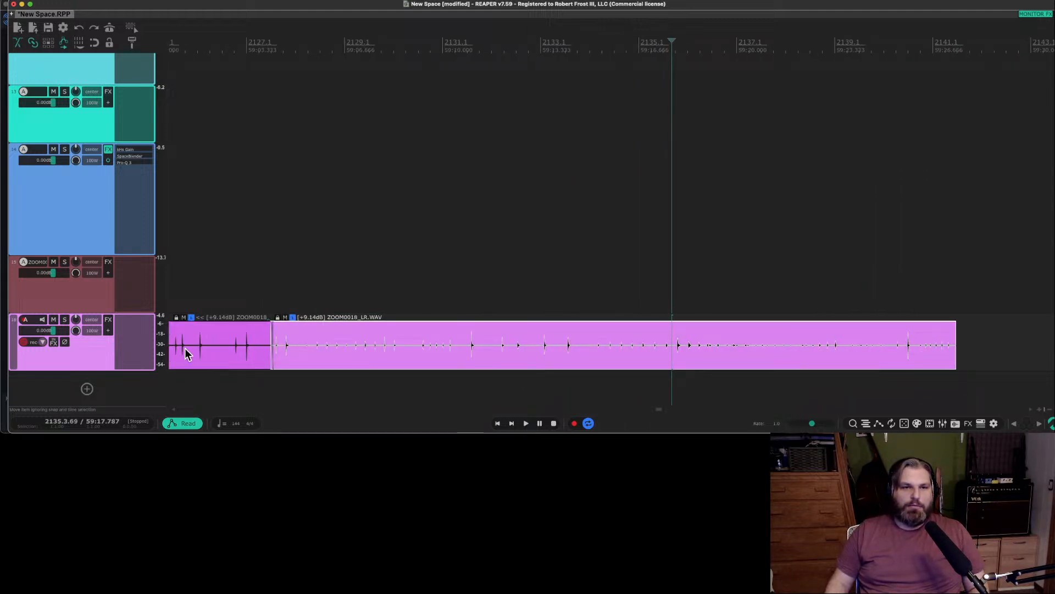
{"action": "right_click", "coordinate": [186, 353]}
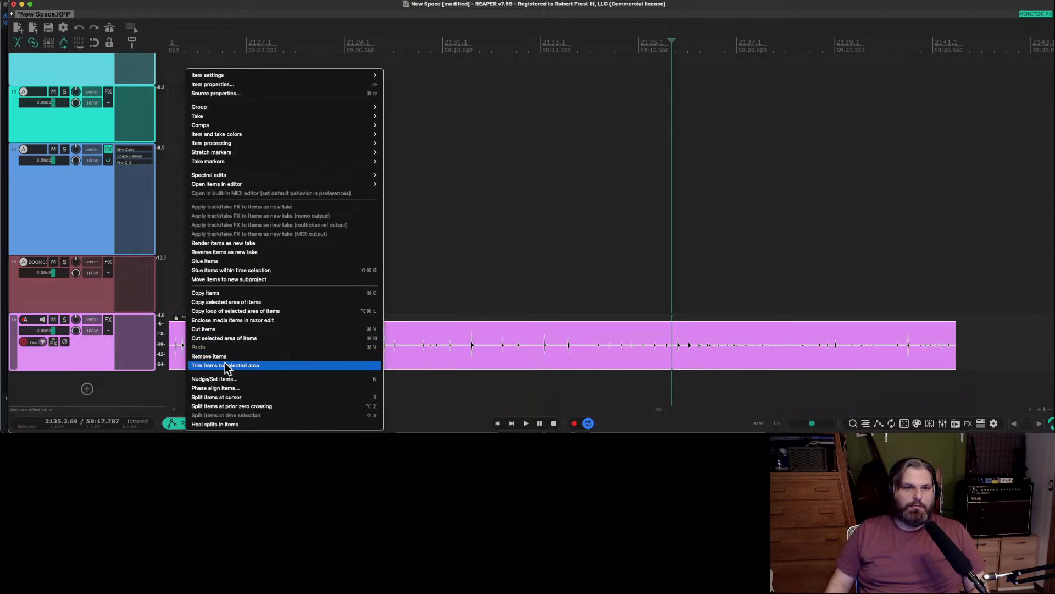
{"action": "left_click", "coordinate": [237, 261]}
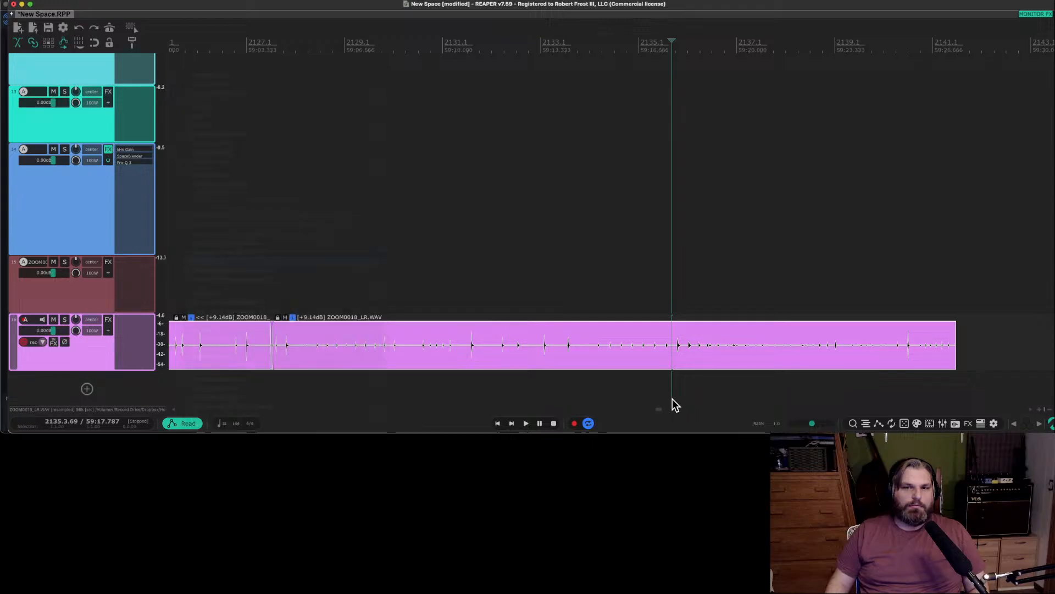
{"action": "scroll", "coordinate": [481, 352], "scroll_direction": "down", "scroll_amount": 1}
{"action": "left_click", "coordinate": [454, 352]}
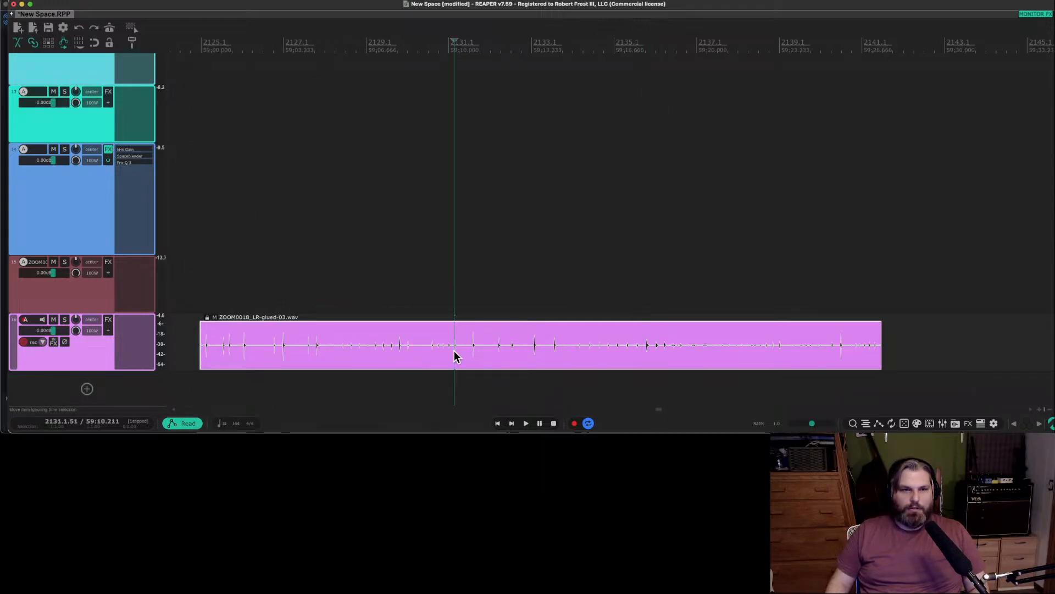
Add the FabFilter Pro-C 2 compressor (VST3) to the glued item's track.
{"action": "double_click", "coordinate": [127, 317]}
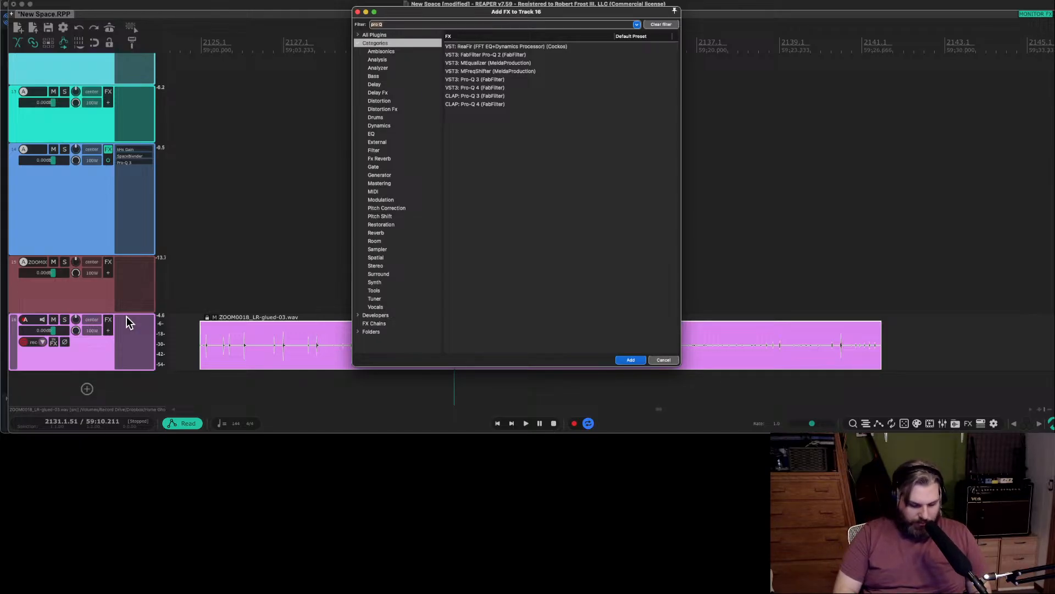
{"action": "type", "text": "c 2"}
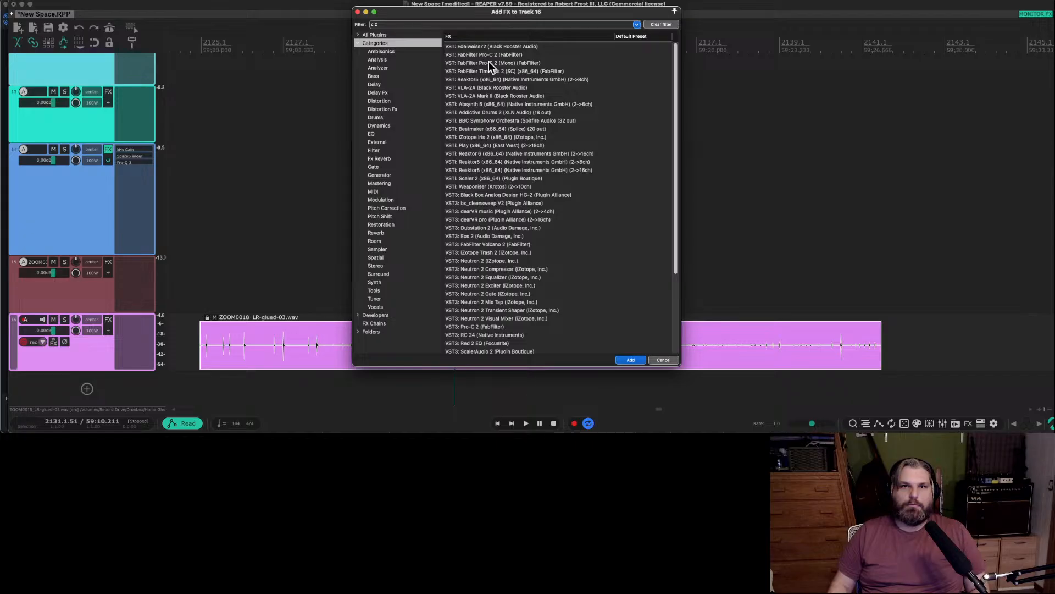
{"action": "double_click", "coordinate": [469, 328]}
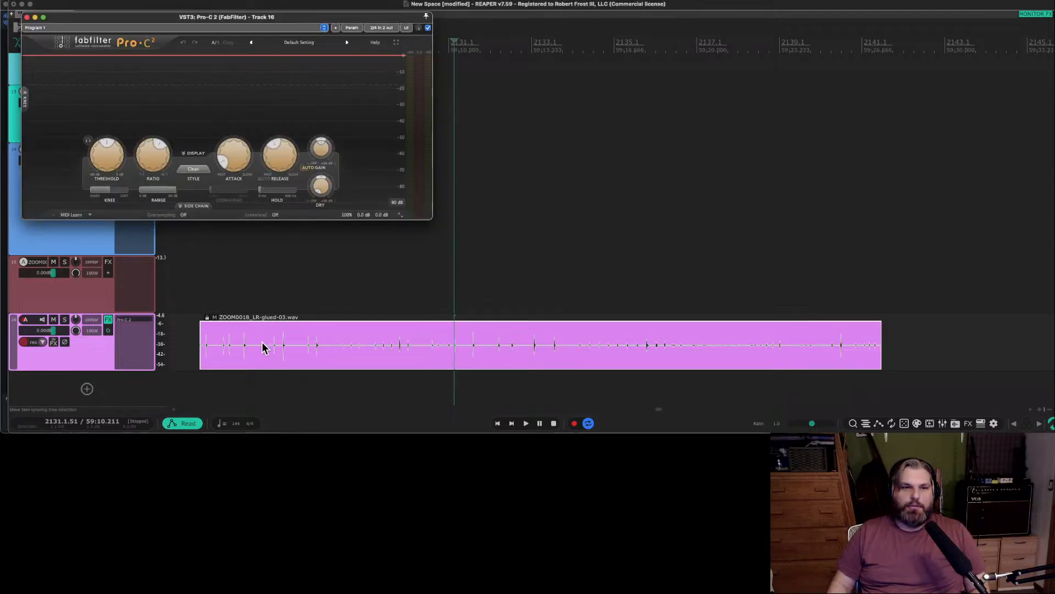
Loop the glued item and lower Pro-C 2's threshold, slow its attack and release, raise its ratio, harden its knee and raise its wet gain.
{"action": "double_click", "coordinate": [332, 355], "text": "shift"}
{"action": "key", "text": "space"}
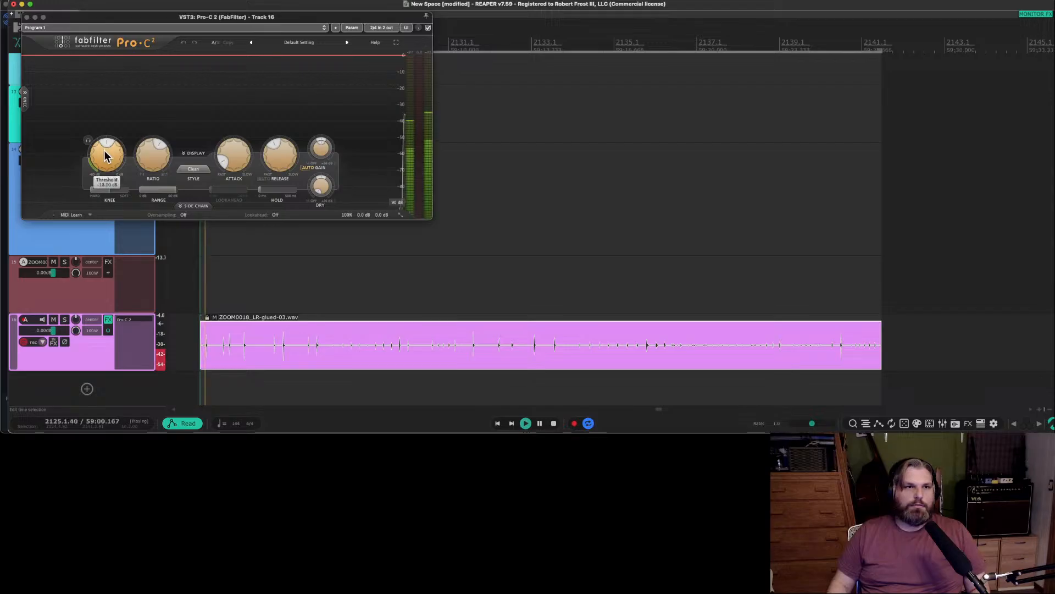
{"action": "left_click_drag", "start_coordinate": [104, 154], "coordinate": [104, 167]}
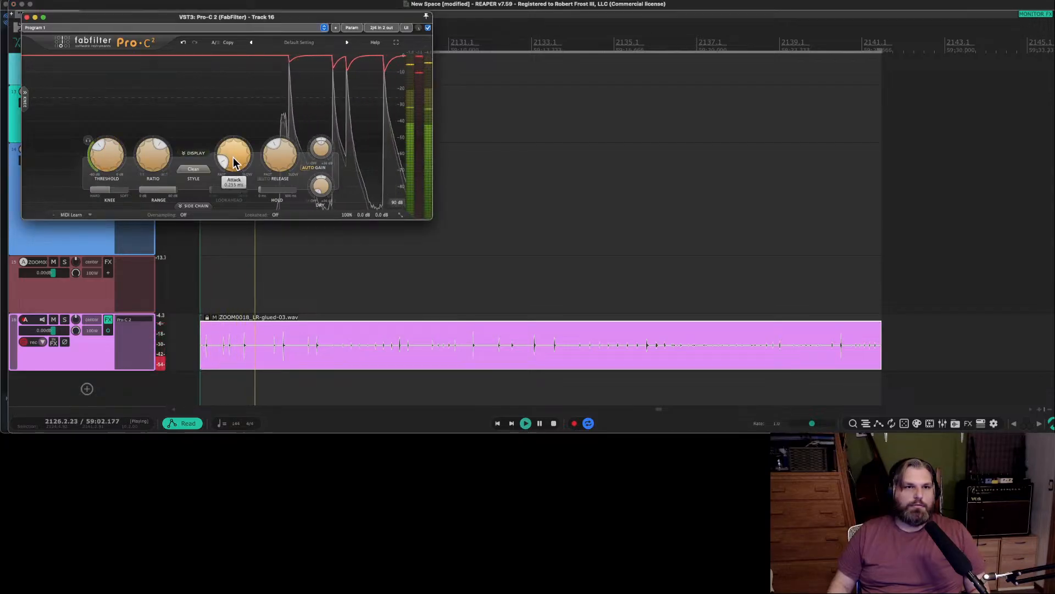
{"action": "left_click_drag", "start_coordinate": [279, 159], "coordinate": [290, 141]}
{"action": "left_click_drag", "start_coordinate": [156, 147], "coordinate": [163, 132]}
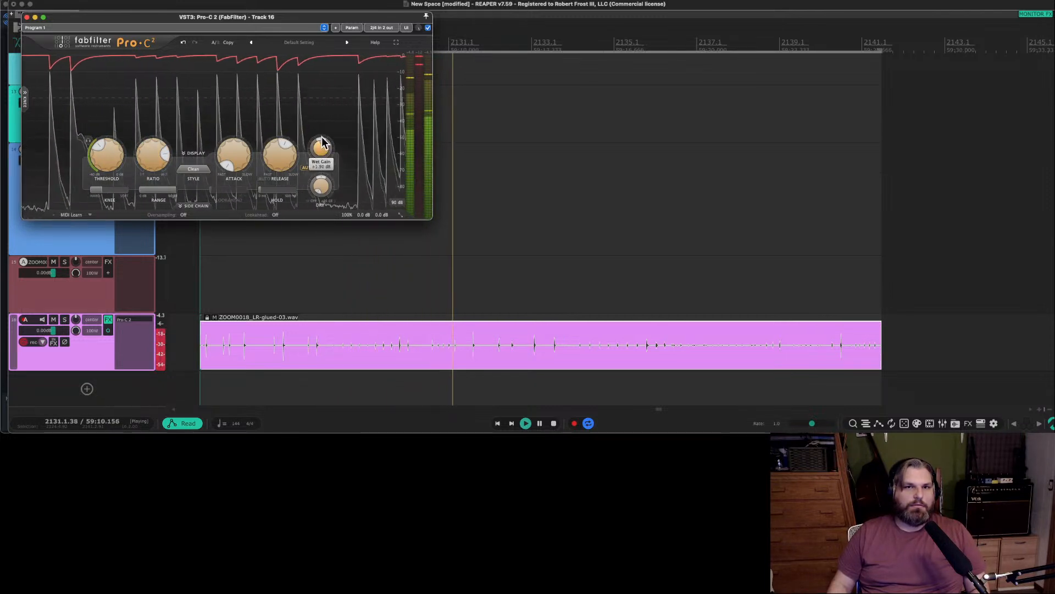
{"action": "left_click_drag", "start_coordinate": [322, 133], "coordinate": [325, 126]}
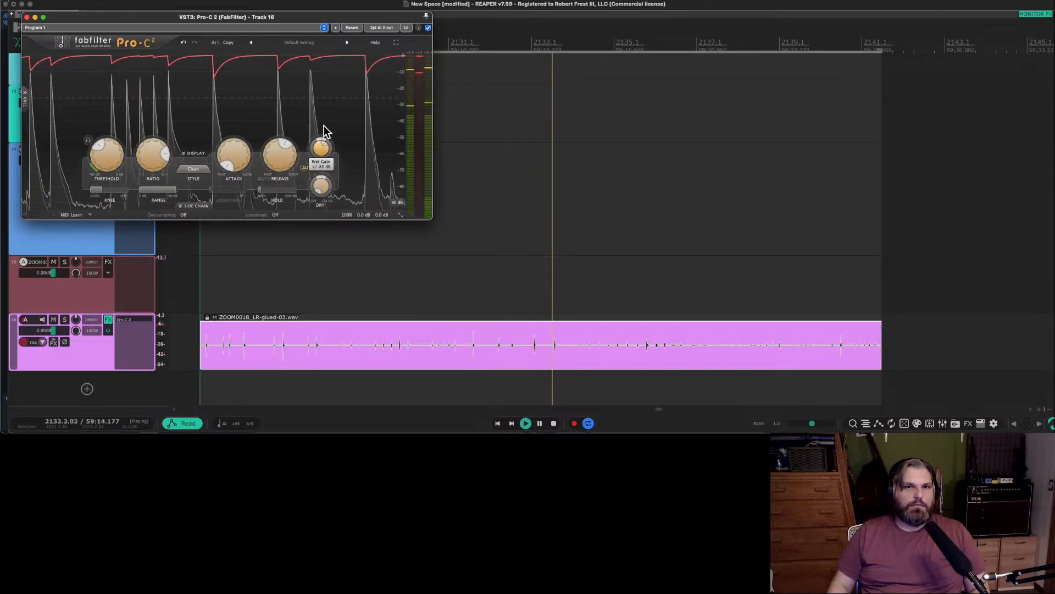
{"action": "double_click", "coordinate": [124, 324]}
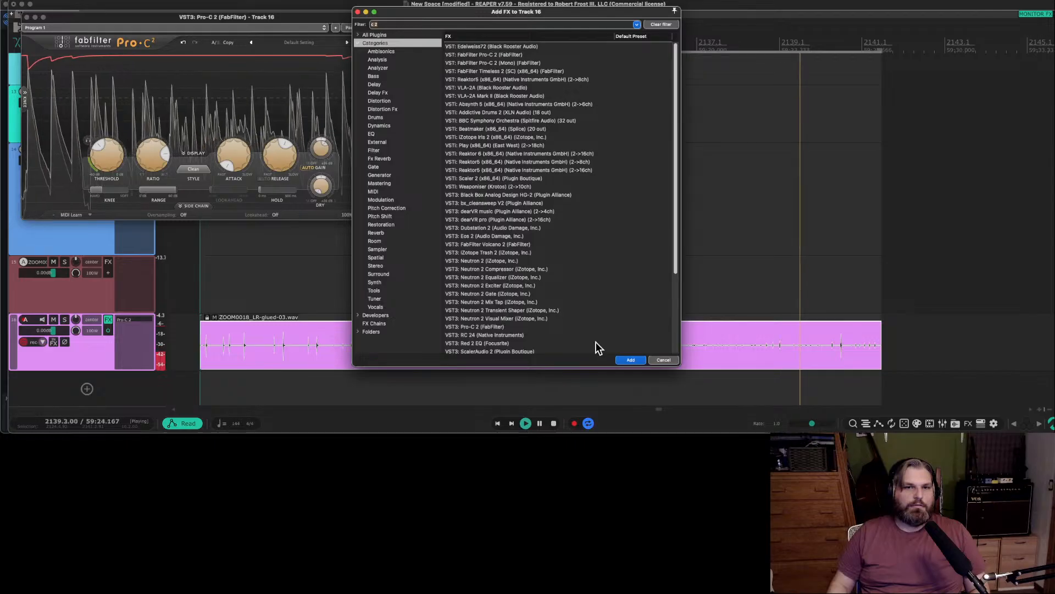
{"action": "left_click", "coordinate": [663, 360]}
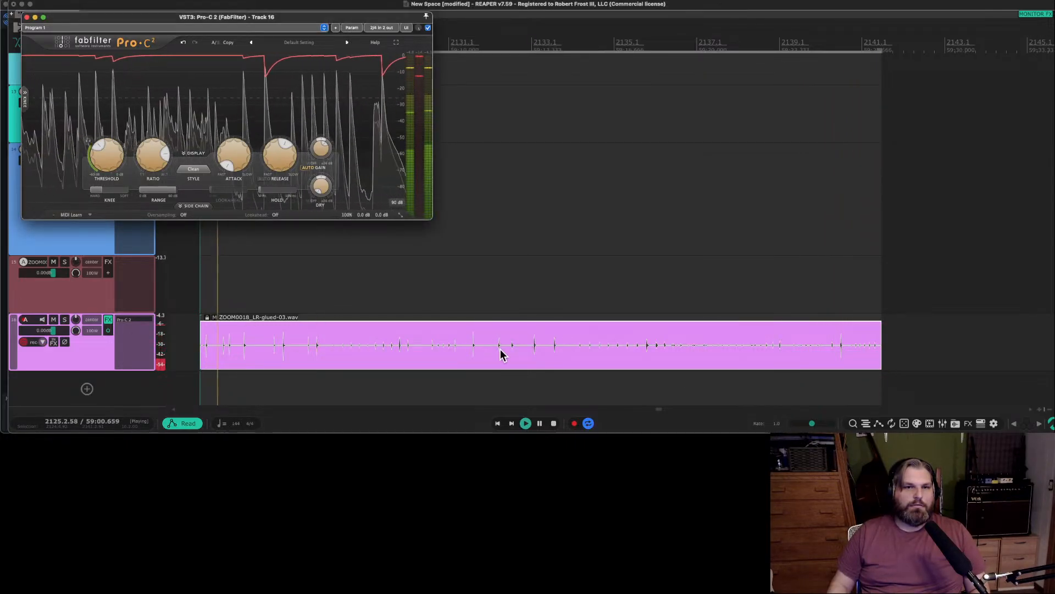
Trim the glued item's start to just before its first transient near bar 2125.1 and audition it.
{"action": "key", "text": "space"}
{"action": "left_click", "coordinate": [885, 357]}
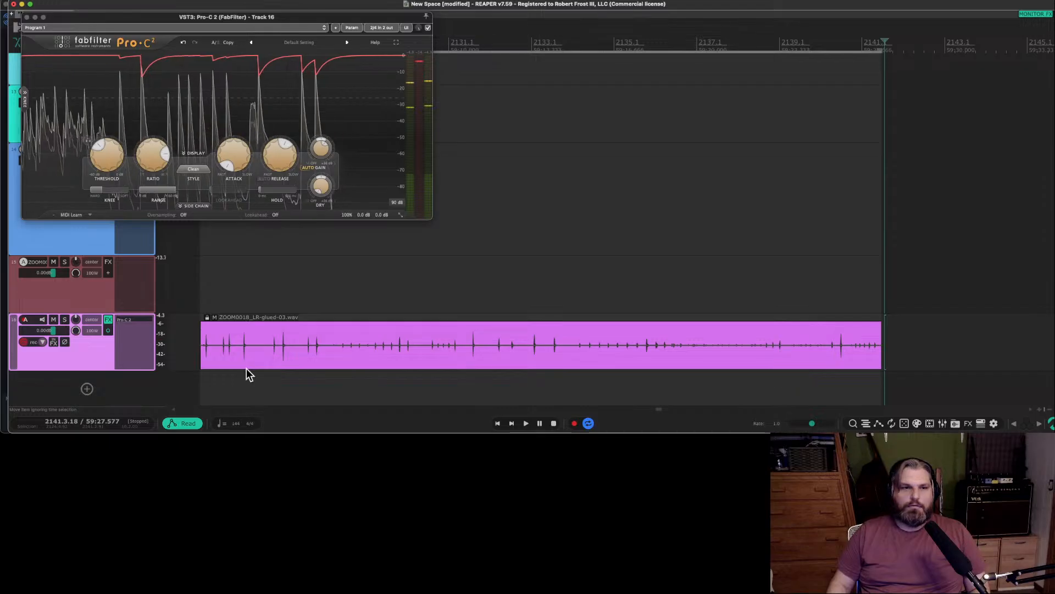
{"action": "left_click", "coordinate": [194, 352]}
{"action": "scroll", "coordinate": [195, 353], "scroll_direction": "up", "scroll_amount": 5}
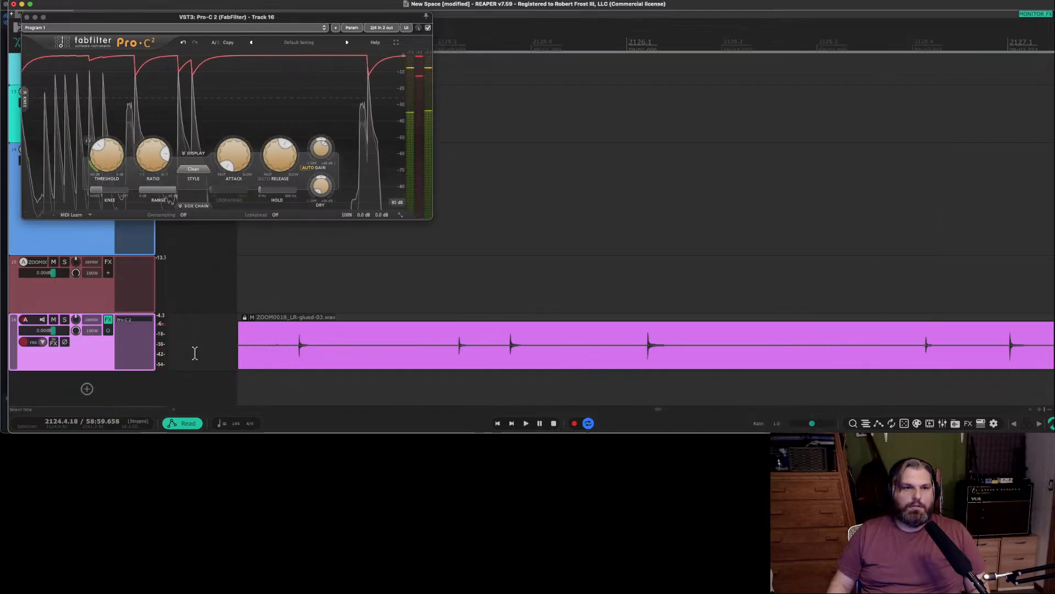
{"action": "left_click_drag", "start_coordinate": [236, 359], "coordinate": [294, 360]}
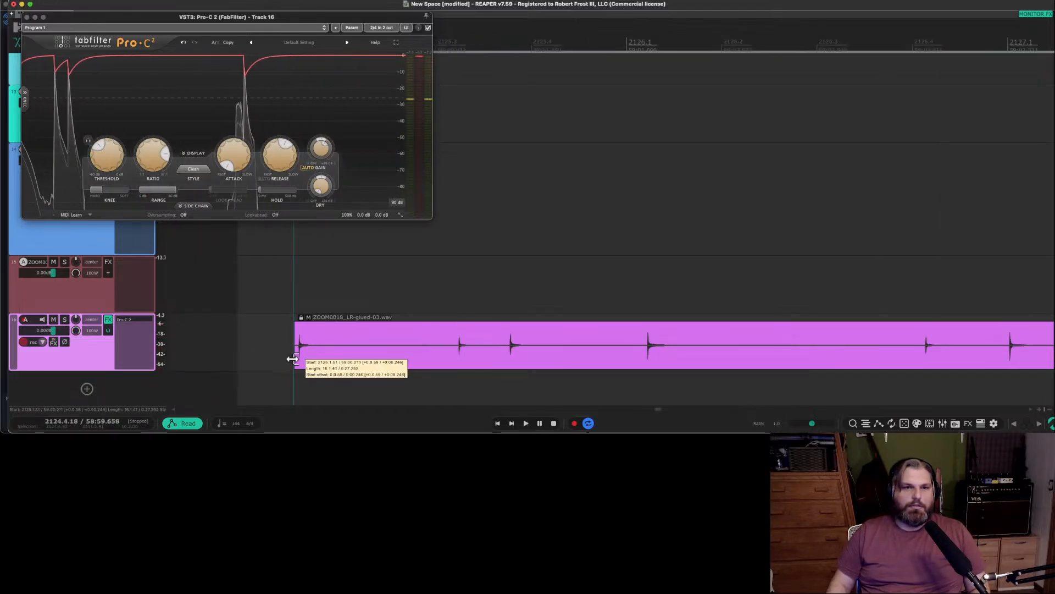
{"action": "left_click", "coordinate": [360, 362]}
{"action": "key", "text": "space"}
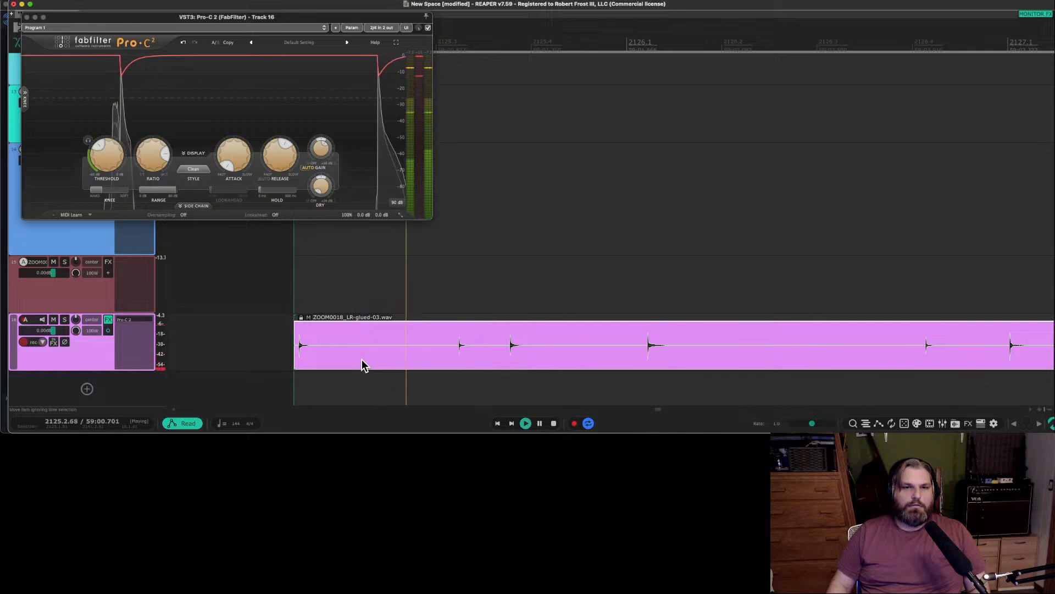
{"action": "scroll", "coordinate": [361, 358], "scroll_direction": "down", "scroll_amount": 7}
{"action": "key", "text": "space"}
Reorder the tracks so the ZOOM0018 source track sits below the Pro-C 2 track.
{"action": "left_click", "coordinate": [651, 360]}
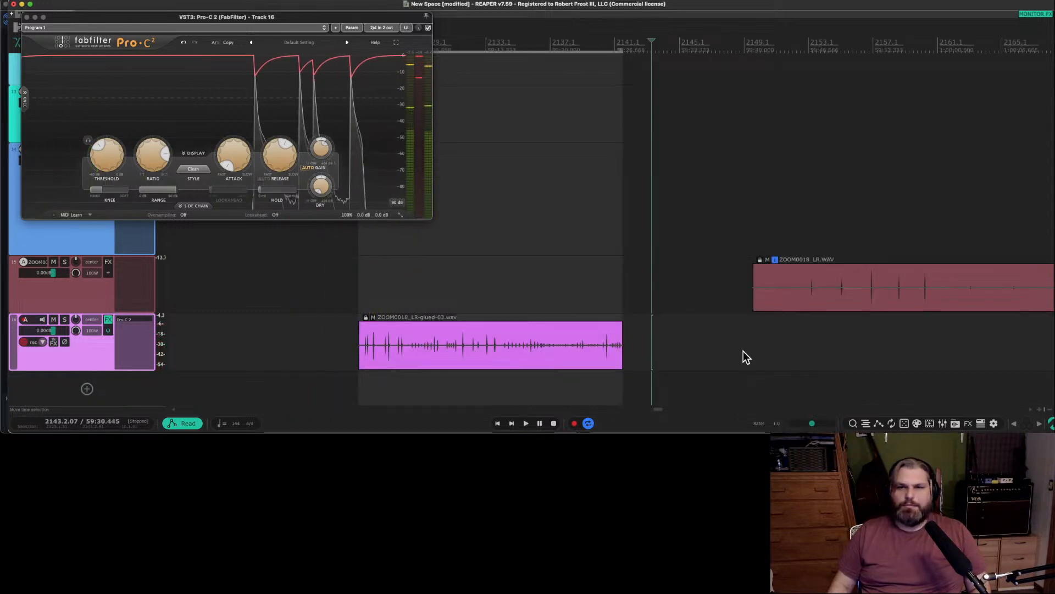
{"action": "left_click", "coordinate": [743, 358]}
{"action": "scroll", "coordinate": [694, 367], "scroll_direction": "right", "scroll_amount": 5}
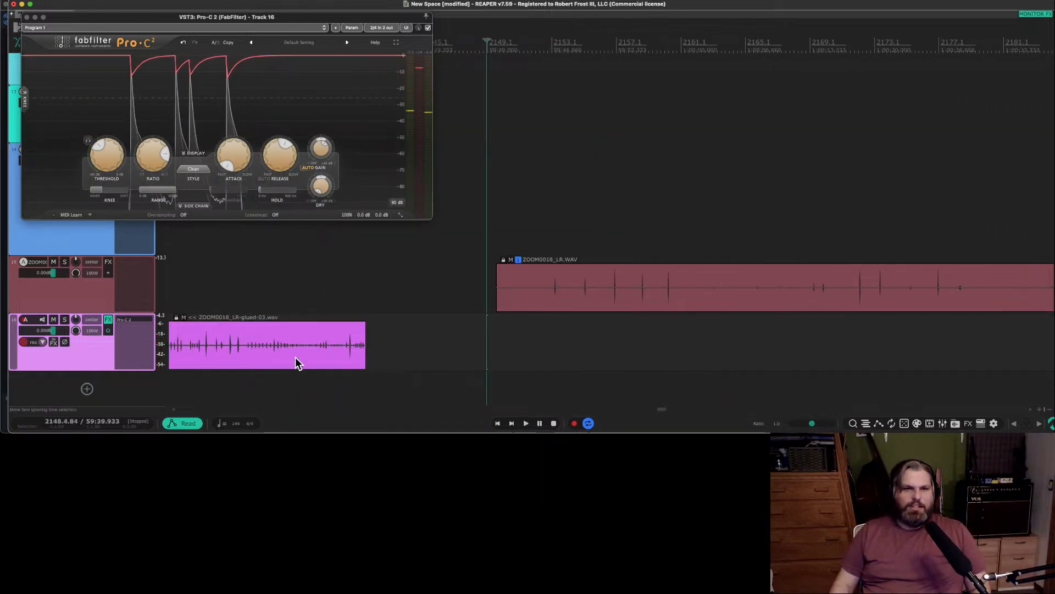
{"action": "scroll", "coordinate": [436, 325], "scroll_direction": "down", "scroll_amount": 3}
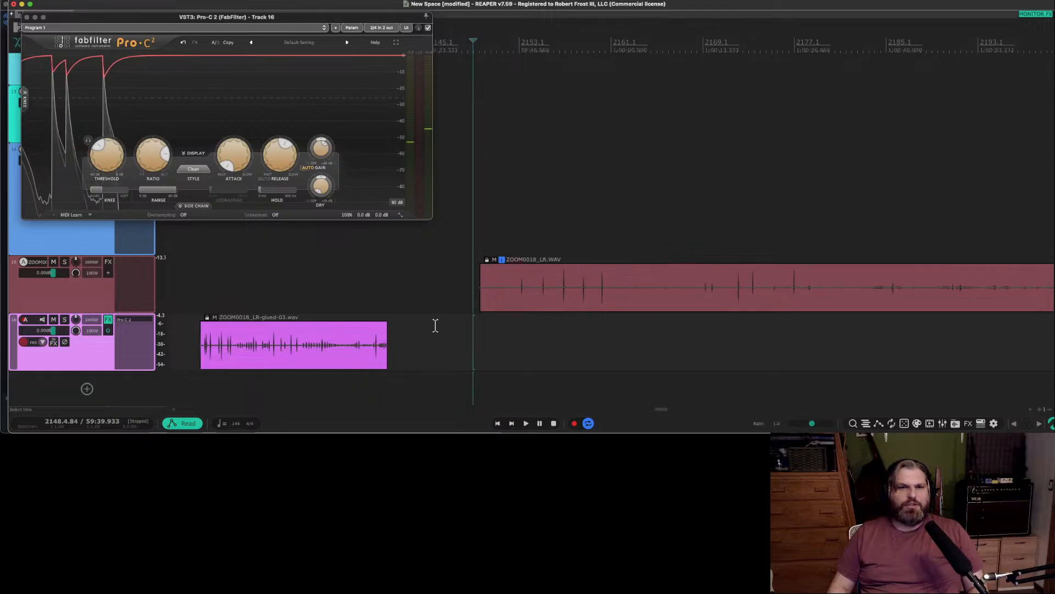
{"action": "left_click_drag", "start_coordinate": [85, 319], "coordinate": [87, 292]}
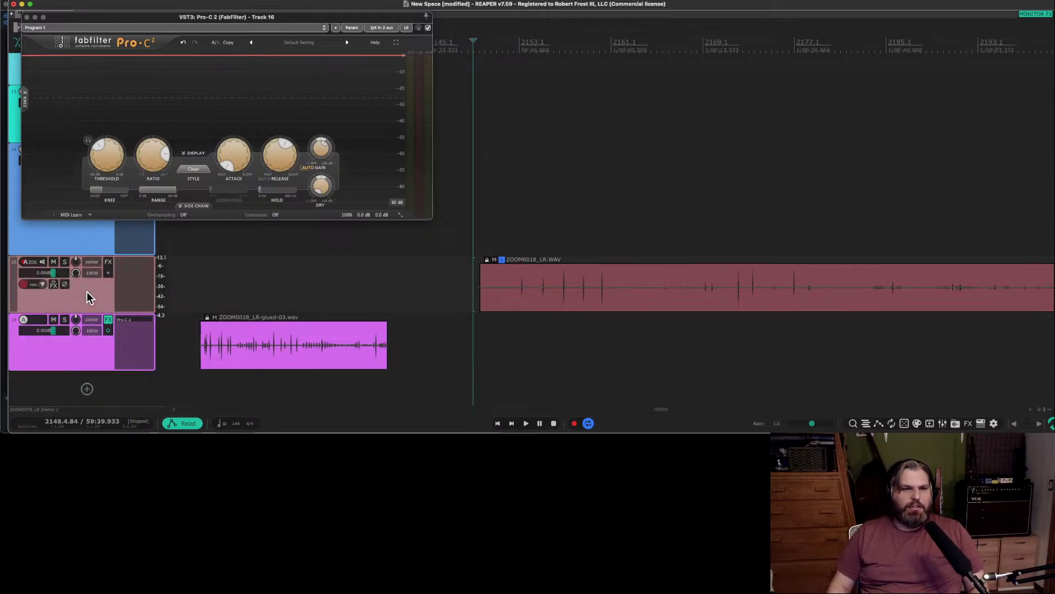
{"action": "scroll", "coordinate": [517, 308], "scroll_direction": "down", "scroll_amount": 6}
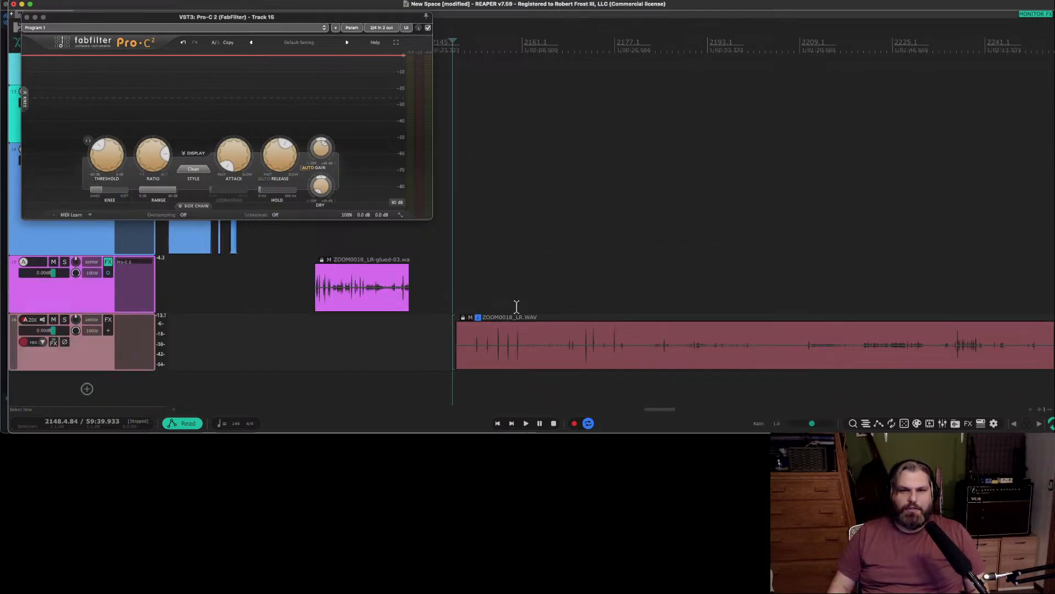
Audition the remaining ZOOM0018 source item from just before the transient around bar 2155.
{"action": "scroll", "coordinate": [520, 311], "scroll_direction": "right", "scroll_amount": 2}
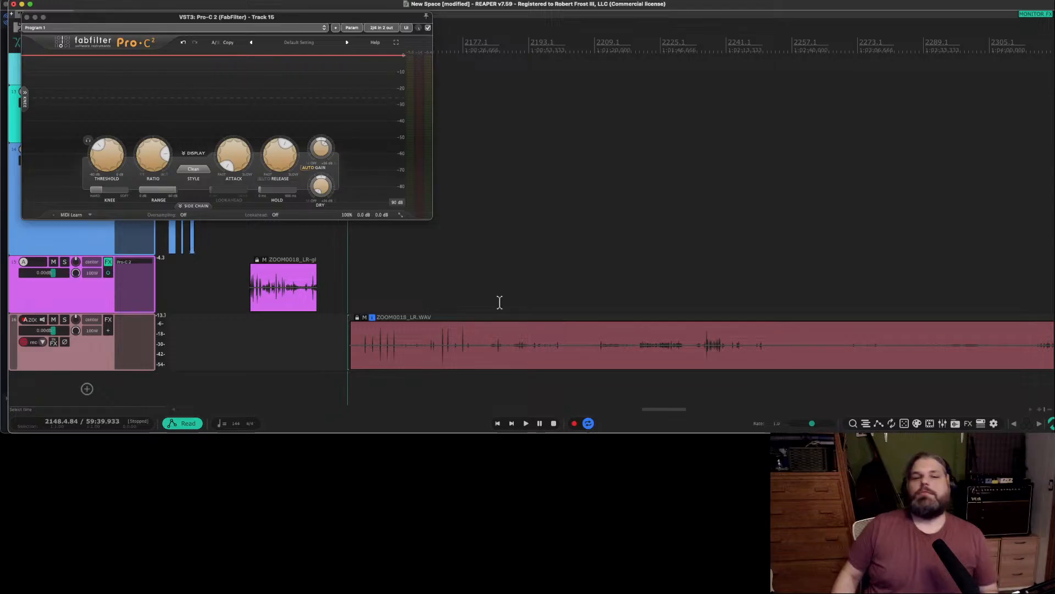
{"action": "scroll", "coordinate": [355, 362], "scroll_direction": "up", "scroll_amount": 3}
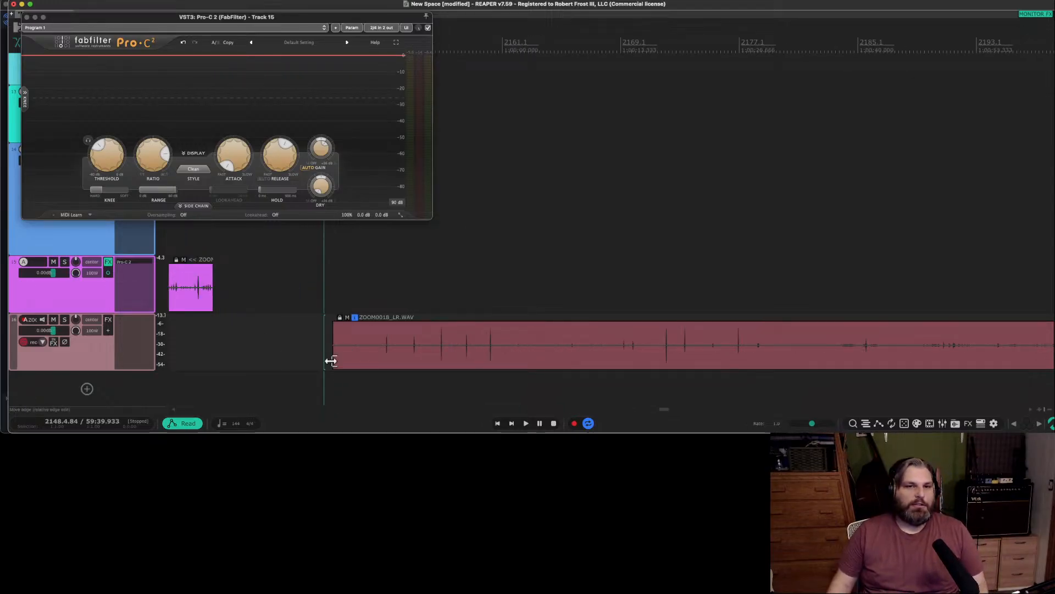
{"action": "scroll", "coordinate": [332, 361], "scroll_direction": "up", "scroll_amount": 2}
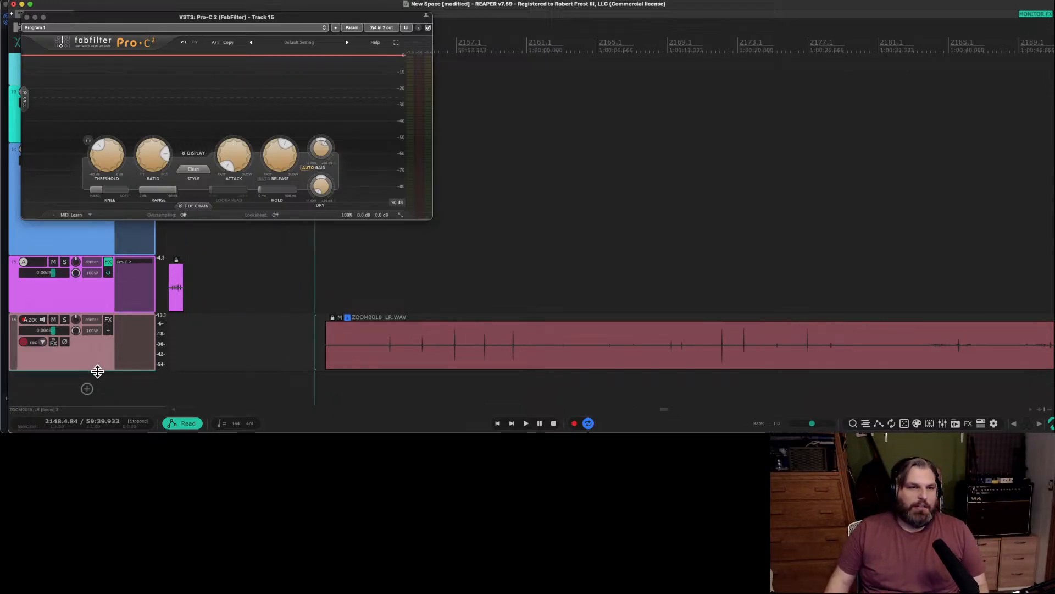
{"action": "left_click_drag", "start_coordinate": [97, 371], "coordinate": [97, 379]}
{"action": "scroll", "coordinate": [97, 350], "scroll_direction": "up", "scroll_amount": 2}
{"action": "scroll", "coordinate": [232, 355], "scroll_direction": "down", "scroll_amount": 3}
{"action": "scroll", "coordinate": [242, 356], "scroll_direction": "up", "scroll_amount": 2}
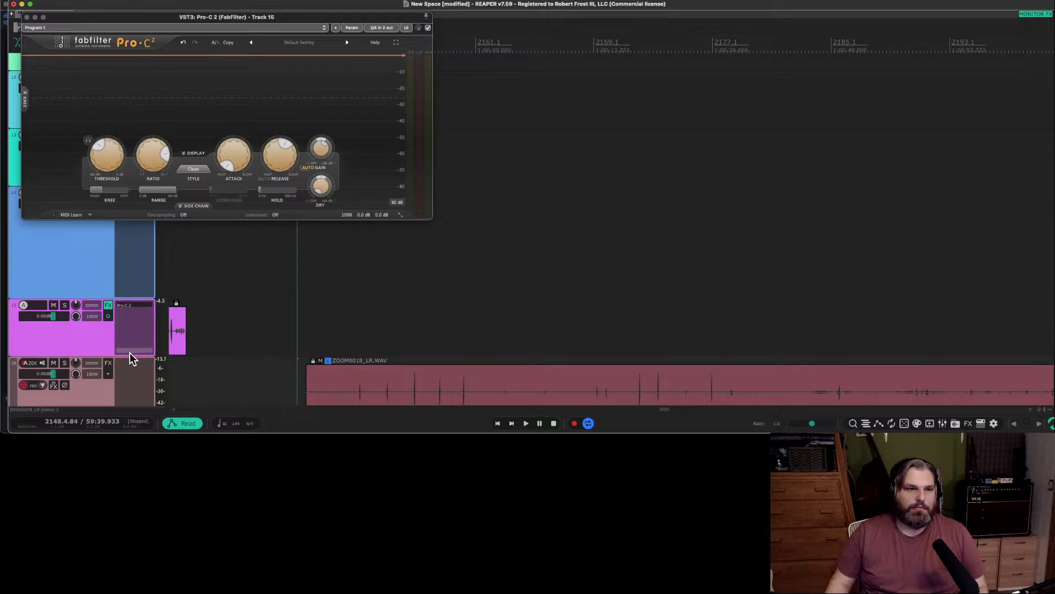
{"action": "scroll", "coordinate": [132, 358], "scroll_direction": "down", "scroll_amount": 1}
{"action": "scroll", "coordinate": [278, 349], "scroll_direction": "up", "scroll_amount": 3}
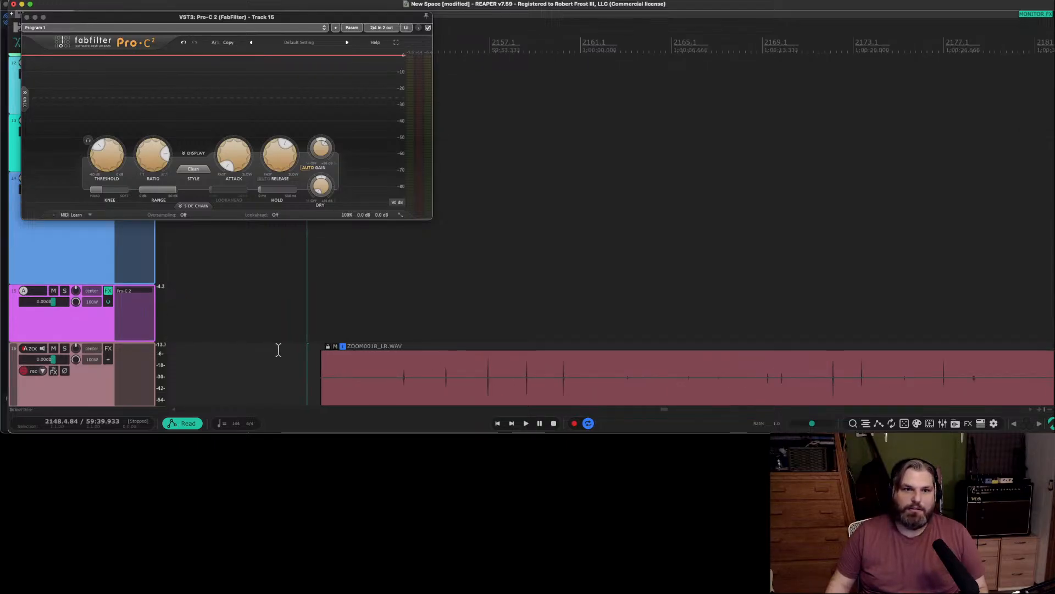
{"action": "scroll", "coordinate": [286, 351], "scroll_direction": "up", "scroll_amount": 2}
{"action": "left_click", "coordinate": [430, 385]}
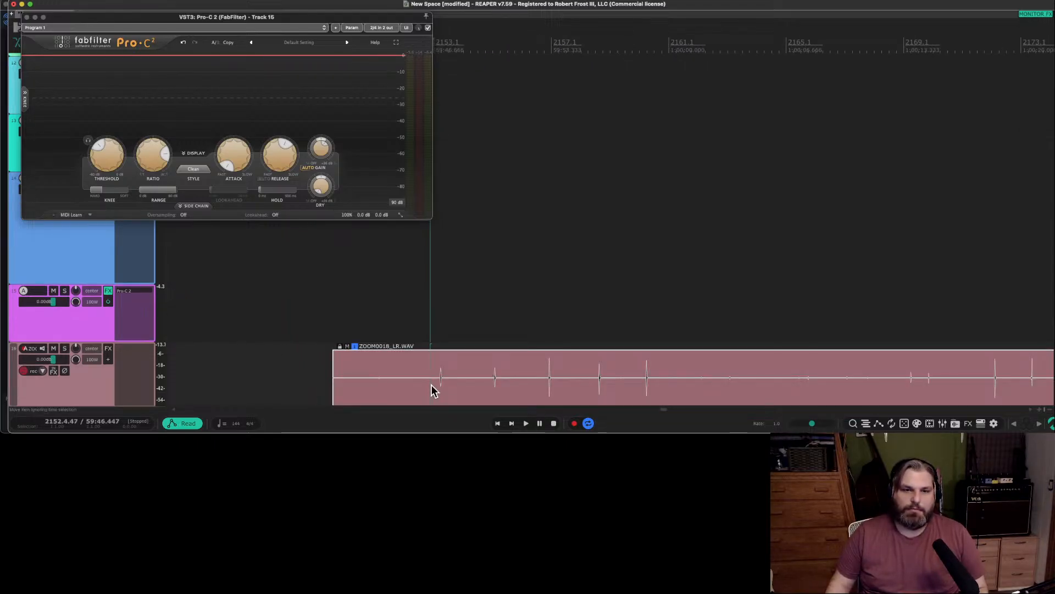
{"action": "left_click", "coordinate": [486, 382]}
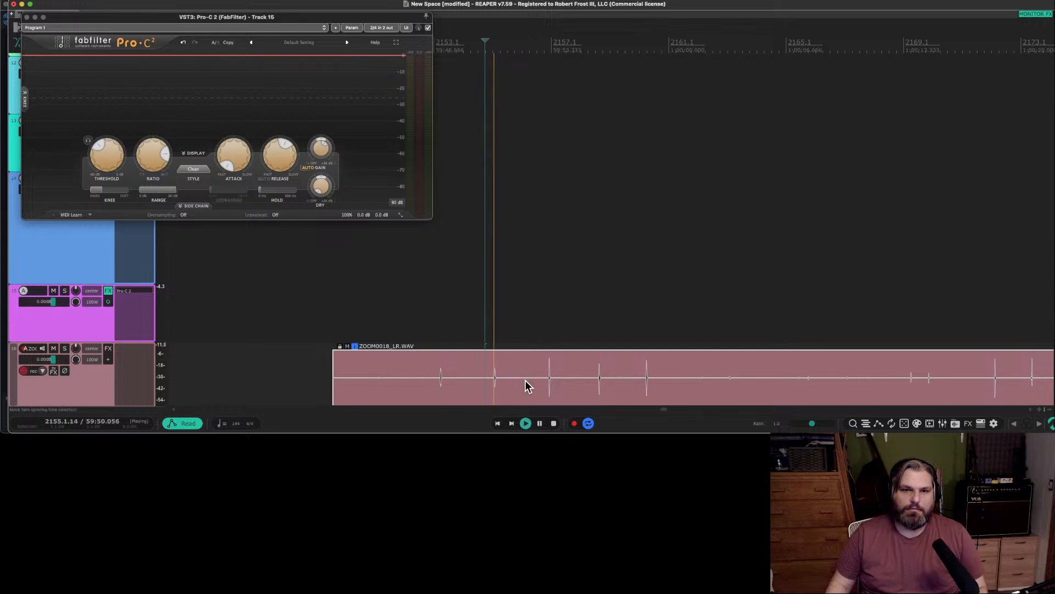
Audition the ZOOM0018 source item's transients between about bars 2158 and 2160.
{"action": "key", "text": "space"}
{"action": "left_click", "coordinate": [594, 384]}
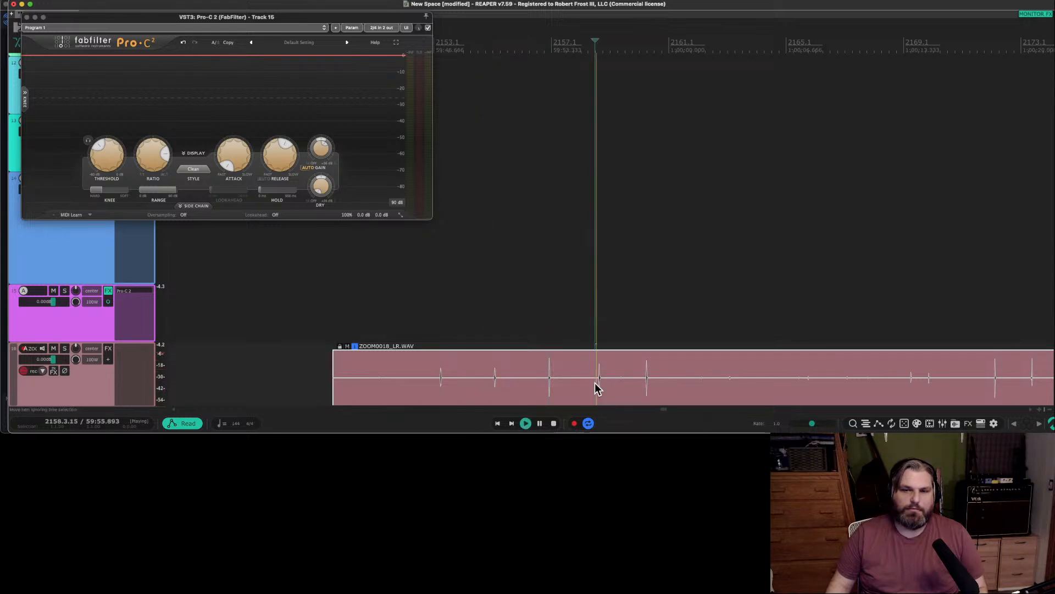
{"action": "left_click", "coordinate": [643, 388]}
{"action": "key", "text": "space"}
{"action": "scroll", "coordinate": [723, 388], "scroll_direction": "down", "scroll_amount": 3}
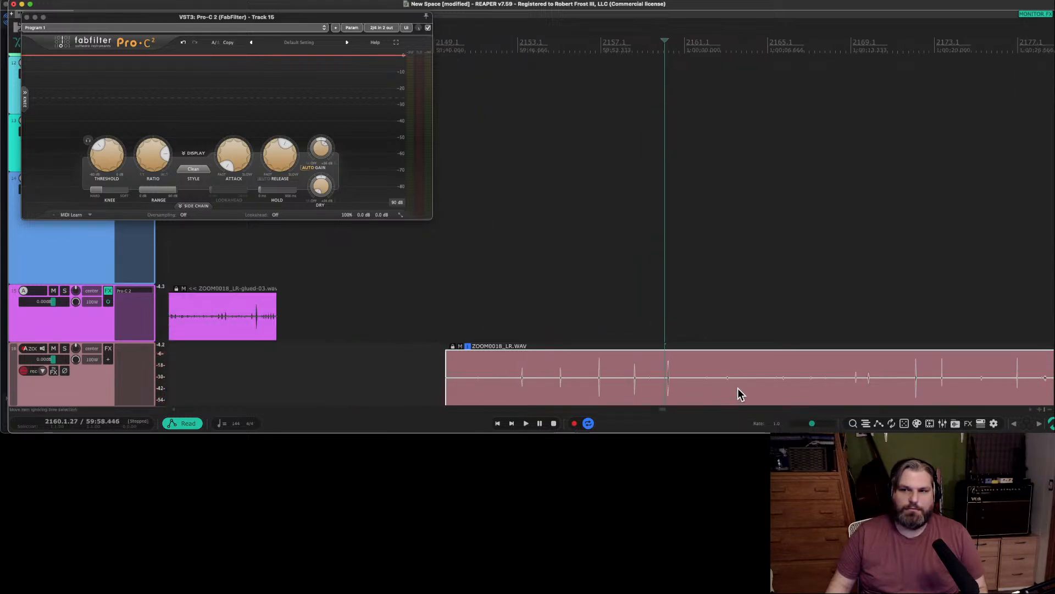
Survey the rest of the source item, auditioning the passages around bars 2354 and 2225.
{"action": "scroll", "coordinate": [748, 389], "scroll_direction": "left", "scroll_amount": 5}
{"action": "scroll", "coordinate": [765, 389], "scroll_direction": "right", "scroll_amount": 10}
{"action": "scroll", "coordinate": [764, 390], "scroll_direction": "down", "scroll_amount": 3}
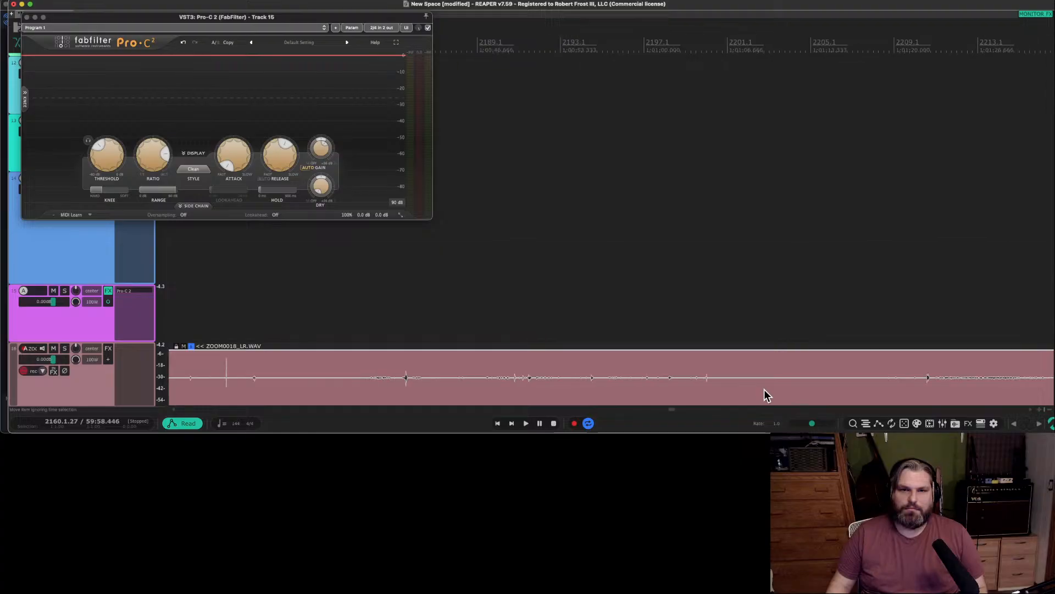
{"action": "scroll", "coordinate": [117, 367], "scroll_direction": "down", "scroll_amount": 2}
{"action": "scroll", "coordinate": [671, 370], "scroll_direction": "down", "scroll_amount": 4}
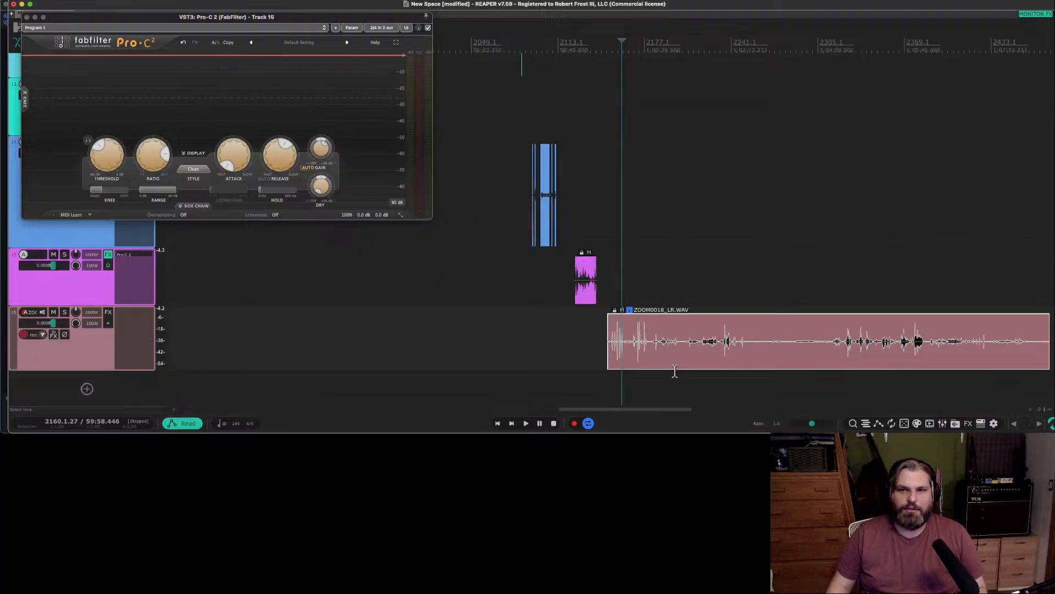
{"action": "scroll", "coordinate": [691, 377], "scroll_direction": "right", "scroll_amount": 6}
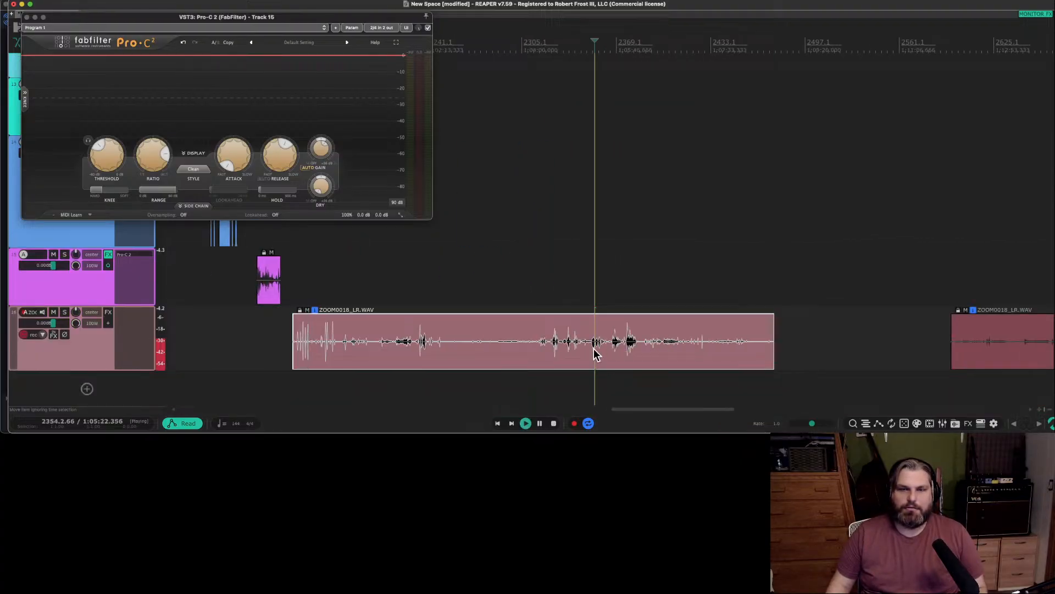
{"action": "scroll", "coordinate": [543, 352], "scroll_direction": "up", "scroll_amount": 3}
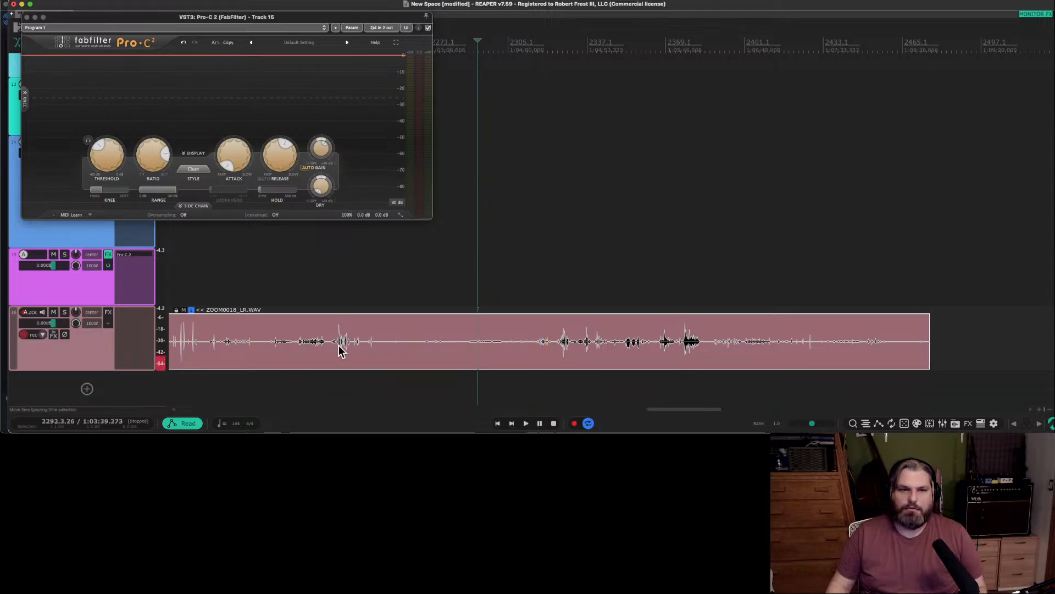
{"action": "scroll", "coordinate": [338, 345], "scroll_direction": "up", "scroll_amount": 2}
{"action": "left_click", "coordinate": [293, 355]}
{"action": "key", "text": "space"}
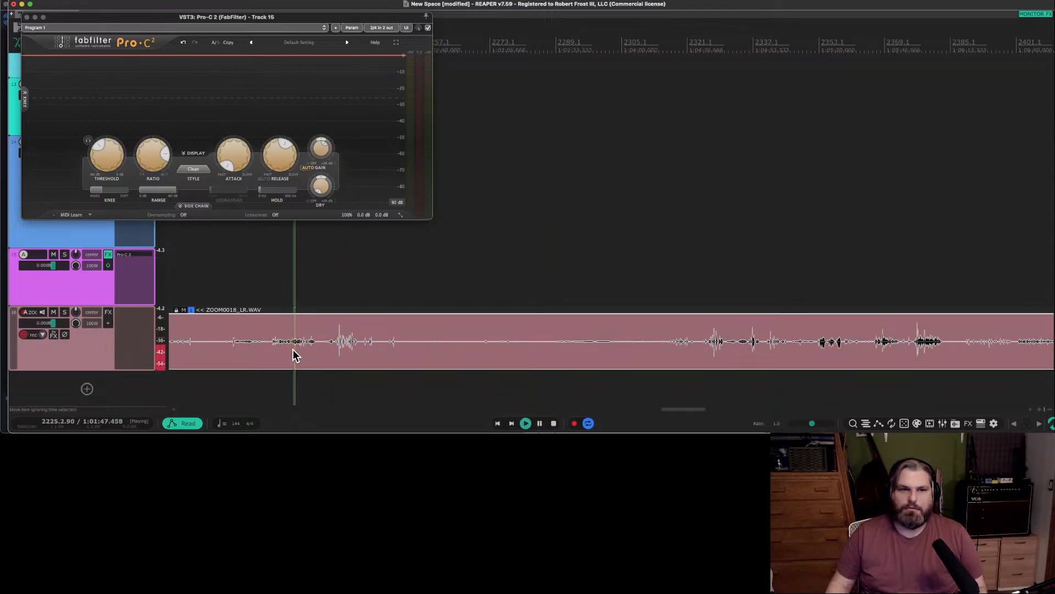
{"action": "scroll", "coordinate": [293, 350], "scroll_direction": "up", "scroll_amount": 3}
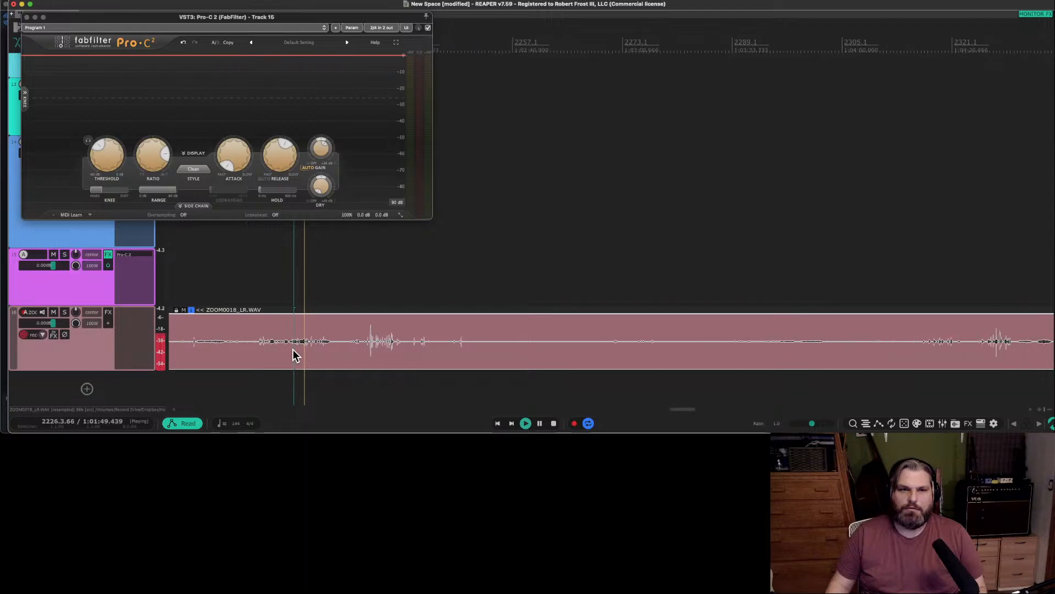
{"action": "scroll", "coordinate": [389, 348], "scroll_direction": "down", "scroll_amount": 2}
{"action": "key", "text": "space"}
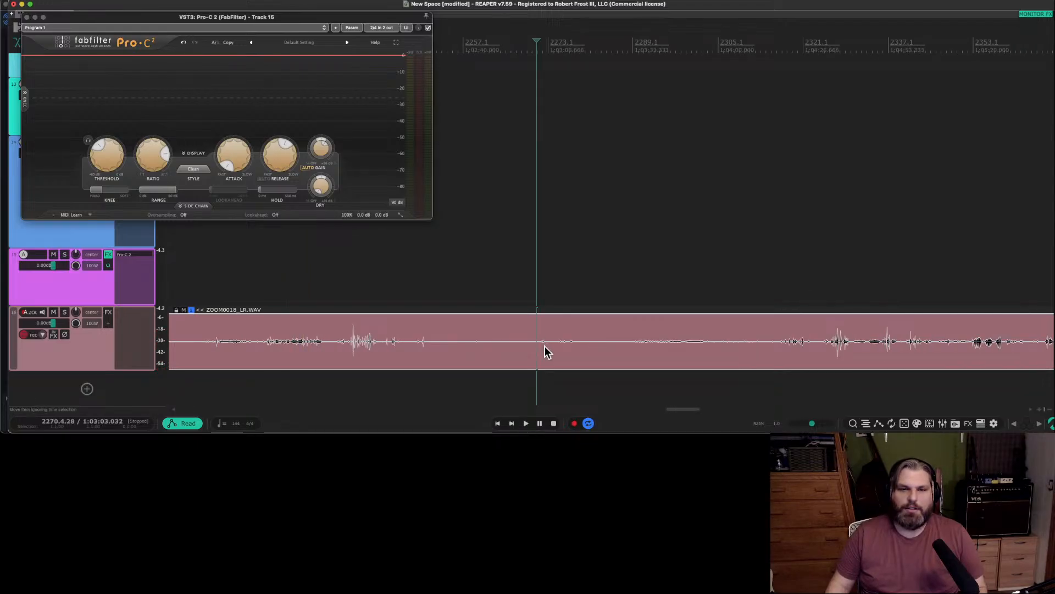
Audition the quiet stretch of the source item from about bar 2271 to bar 2278.
{"action": "left_click", "coordinate": [548, 345]}
{"action": "scroll", "coordinate": [549, 346], "scroll_direction": "up", "scroll_amount": 3}
{"action": "key", "text": "space"}
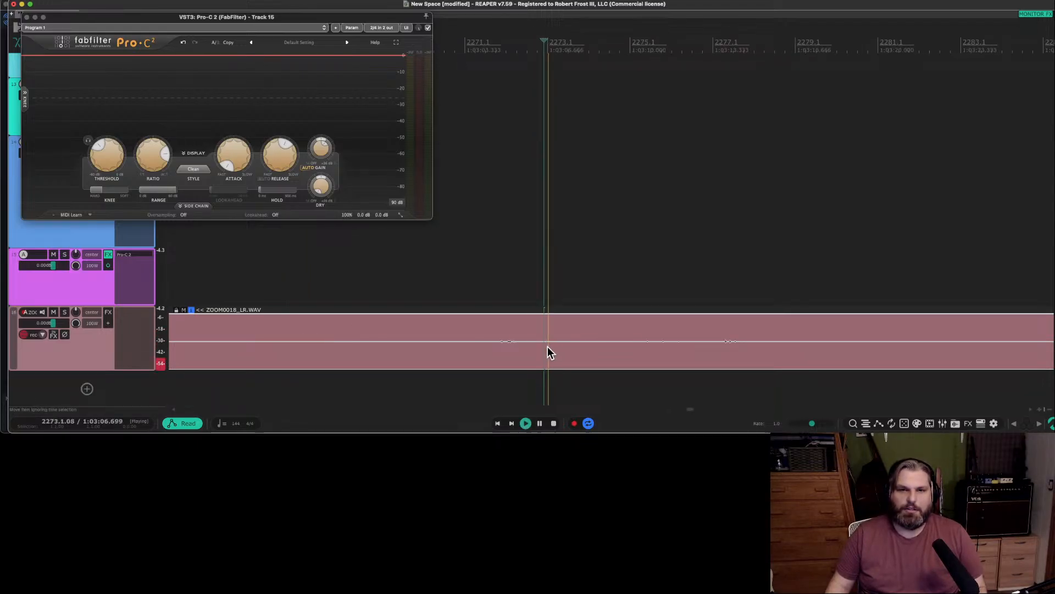
{"action": "scroll", "coordinate": [547, 346], "scroll_direction": "down", "scroll_amount": 2}
{"action": "left_click", "coordinate": [504, 341]}
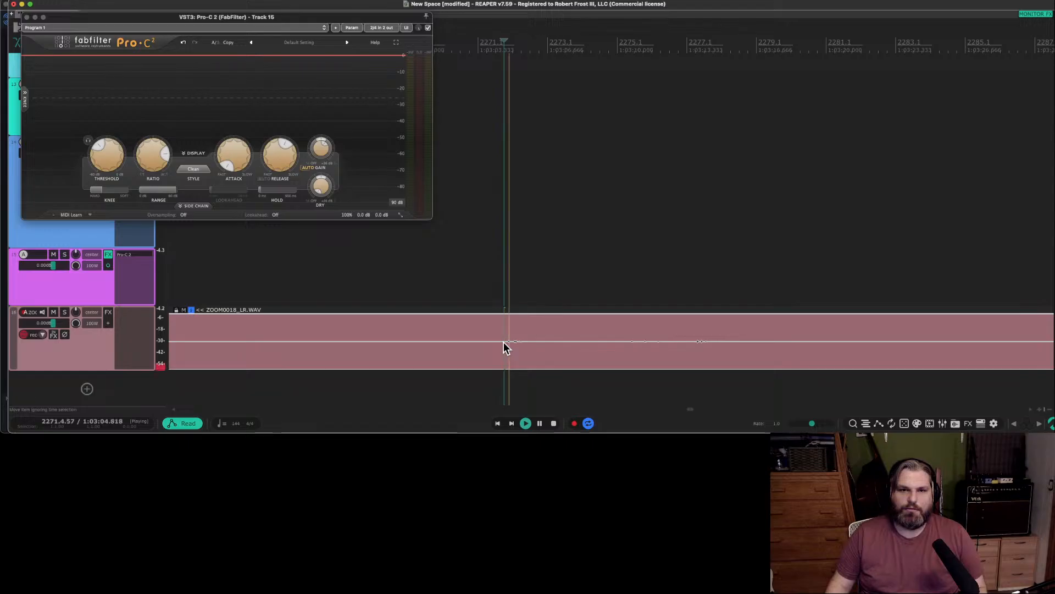
{"action": "key", "text": "space"}
{"action": "left_click", "coordinate": [549, 342]}
{"action": "key", "text": "space"}
{"action": "key", "text": "space"}
{"action": "left_click", "coordinate": [720, 344]}
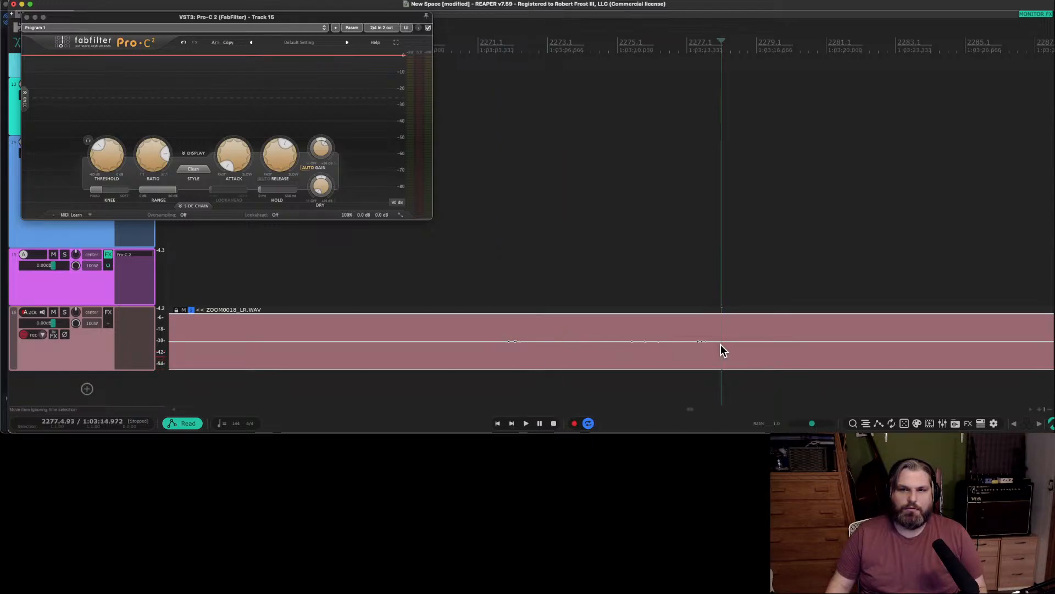
{"action": "key", "text": "space"}
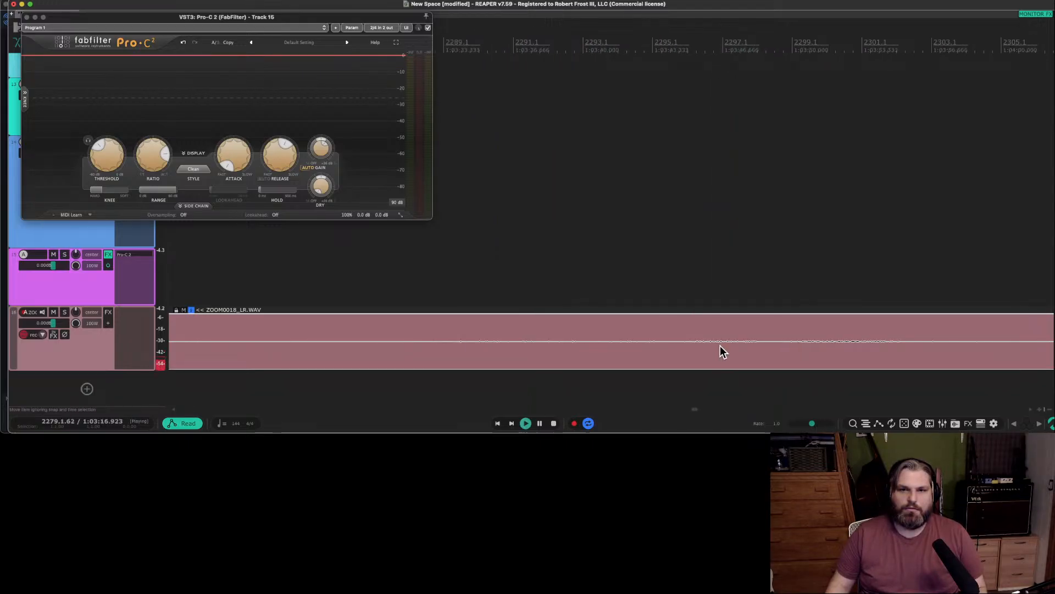
Split the ZOOM0018 source item in the quiet stretch just after bar 2278.
{"action": "scroll", "coordinate": [720, 345], "scroll_direction": "down", "scroll_amount": 4}
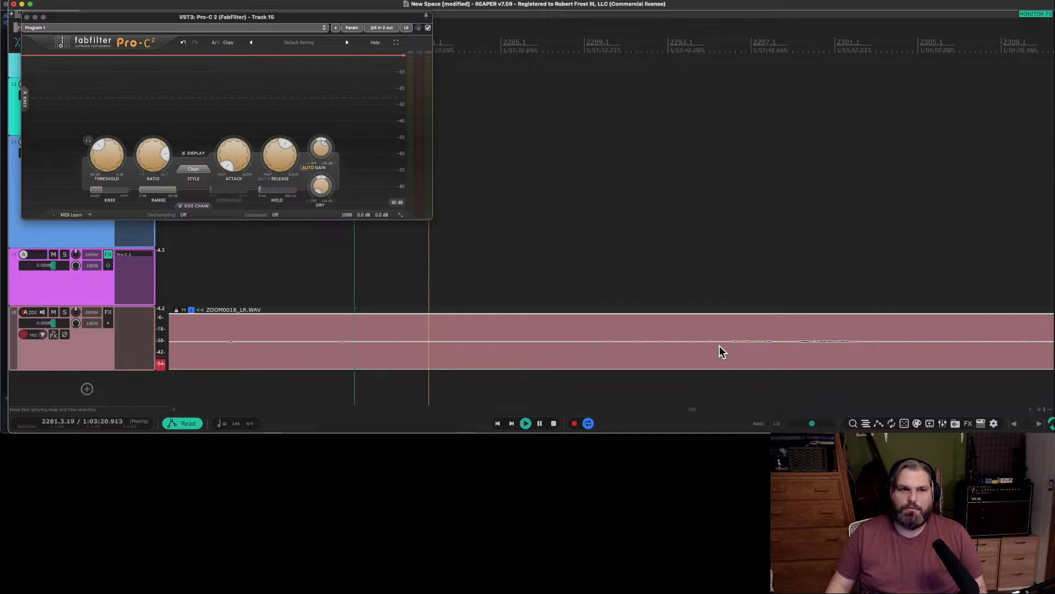
{"action": "scroll", "coordinate": [720, 345], "scroll_direction": "up", "scroll_amount": 1}
{"action": "scroll", "coordinate": [720, 345], "scroll_direction": "down", "scroll_amount": 4}
{"action": "scroll", "coordinate": [719, 345], "scroll_direction": "up", "scroll_amount": 1}
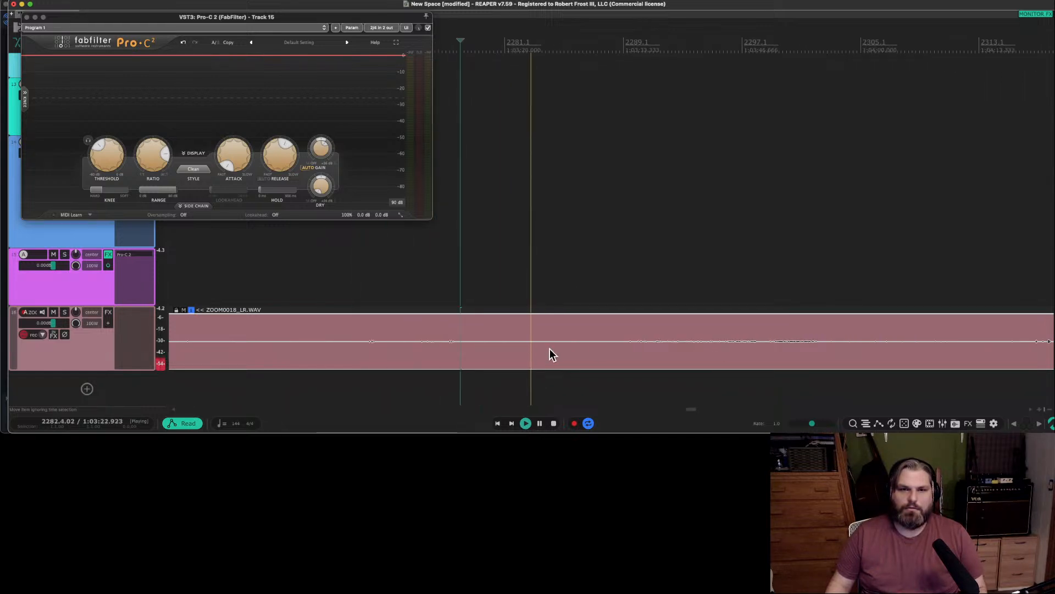
{"action": "key", "text": "space"}
{"action": "key", "text": "s"}
{"action": "scroll", "coordinate": [432, 342], "scroll_direction": "down", "scroll_amount": 1}
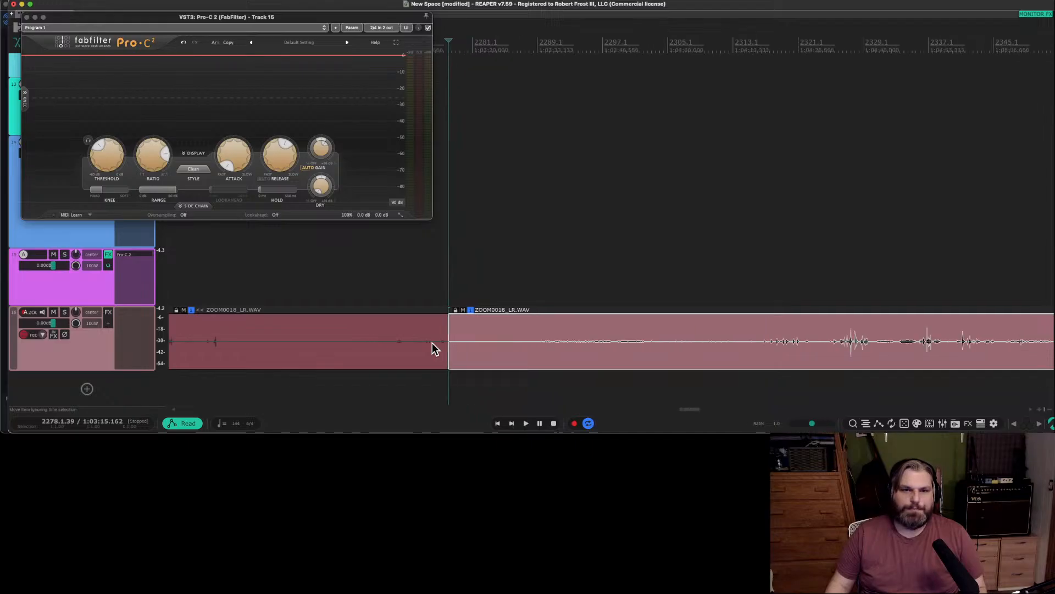
{"action": "scroll", "coordinate": [432, 342], "scroll_direction": "down", "scroll_amount": 3}
Select the later piece of the split source item and audition it from around bar 2299.
{"action": "left_click", "coordinate": [381, 349]}
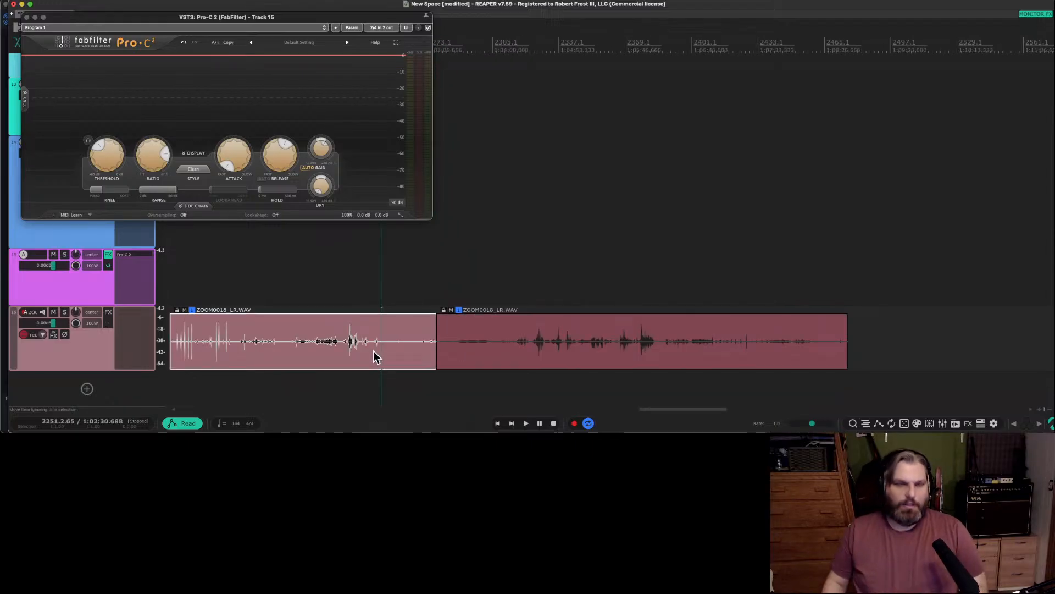
{"action": "left_click", "coordinate": [487, 350]}
{"action": "key", "text": "space"}
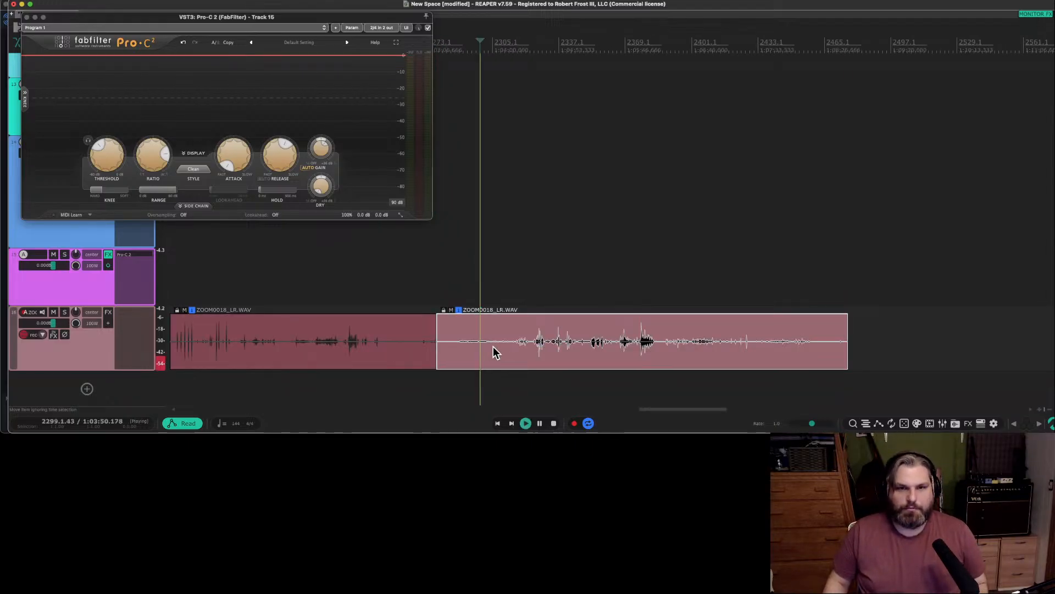
{"action": "scroll", "coordinate": [493, 348], "scroll_direction": "up", "scroll_amount": 5}
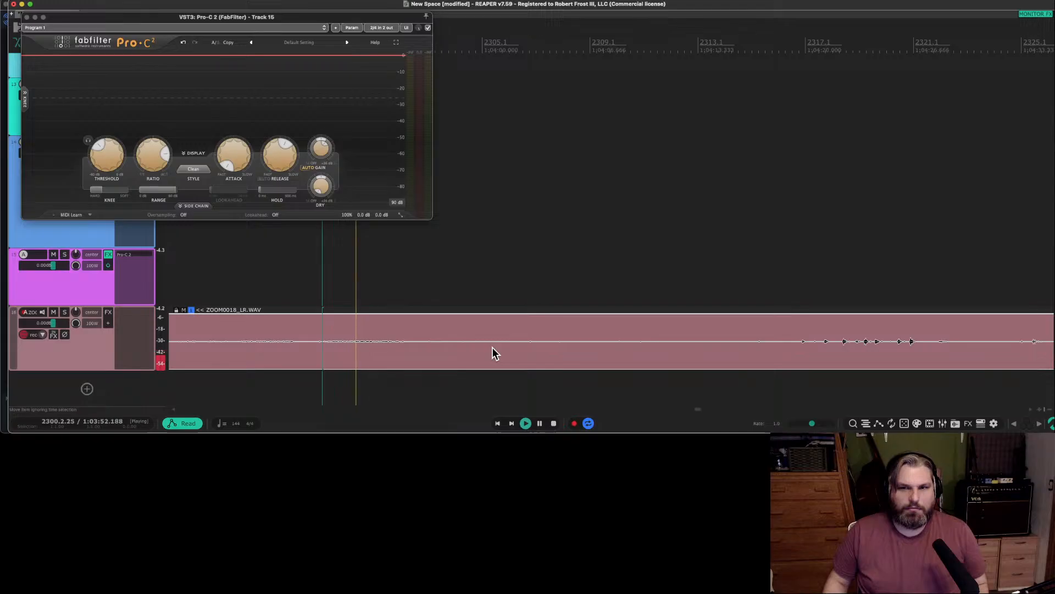
{"action": "scroll", "coordinate": [492, 353], "scroll_direction": "down", "scroll_amount": 2}
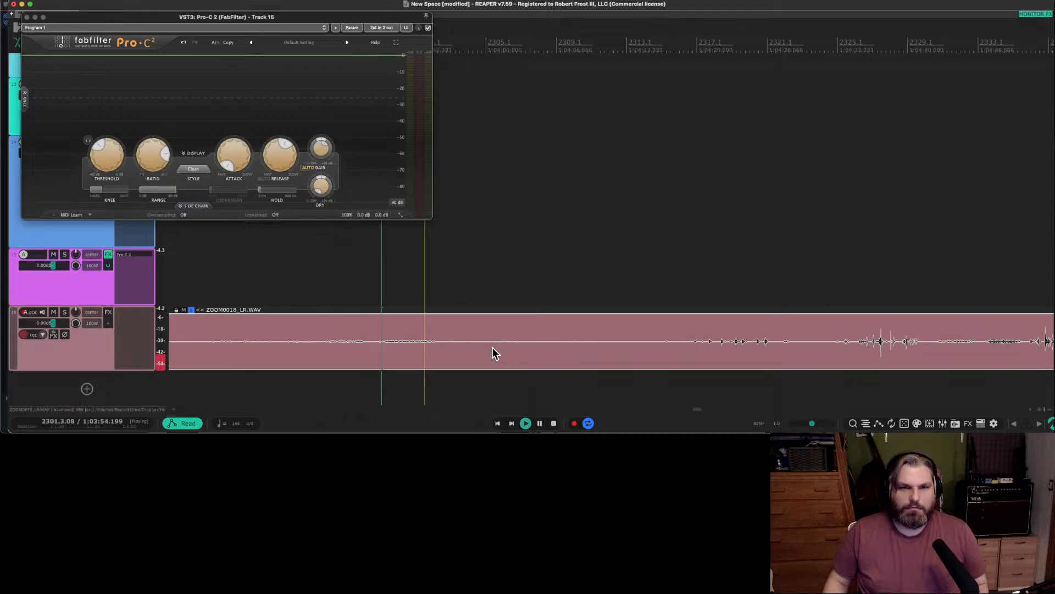
Audition the near-silent passage from about bar 2303 to bar 2315, up to where the next transients begin.
{"action": "left_click", "coordinate": [664, 348]}
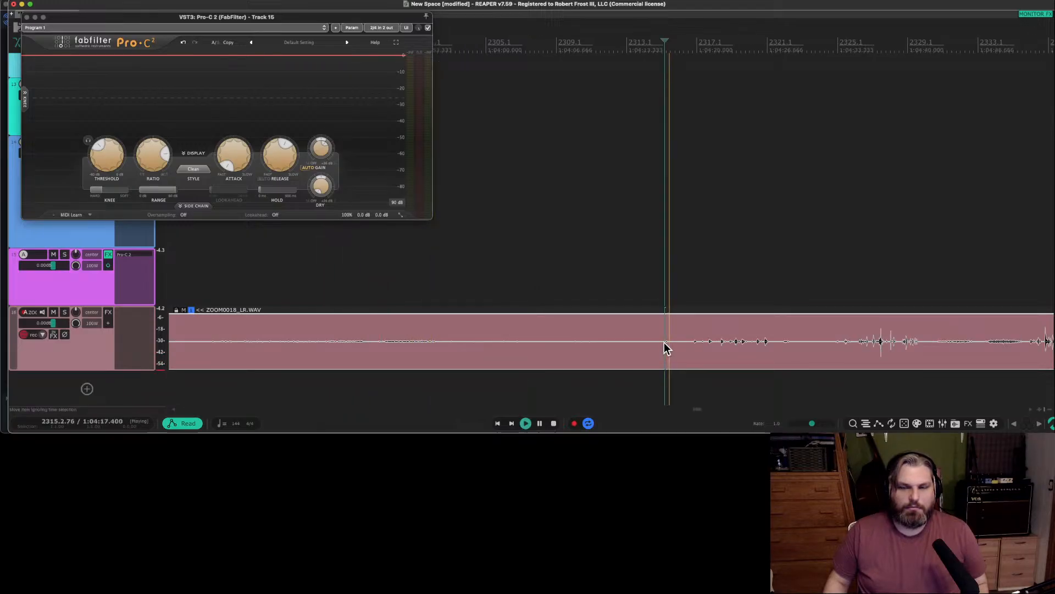
{"action": "key", "text": "space"}
{"action": "key", "text": "space"}
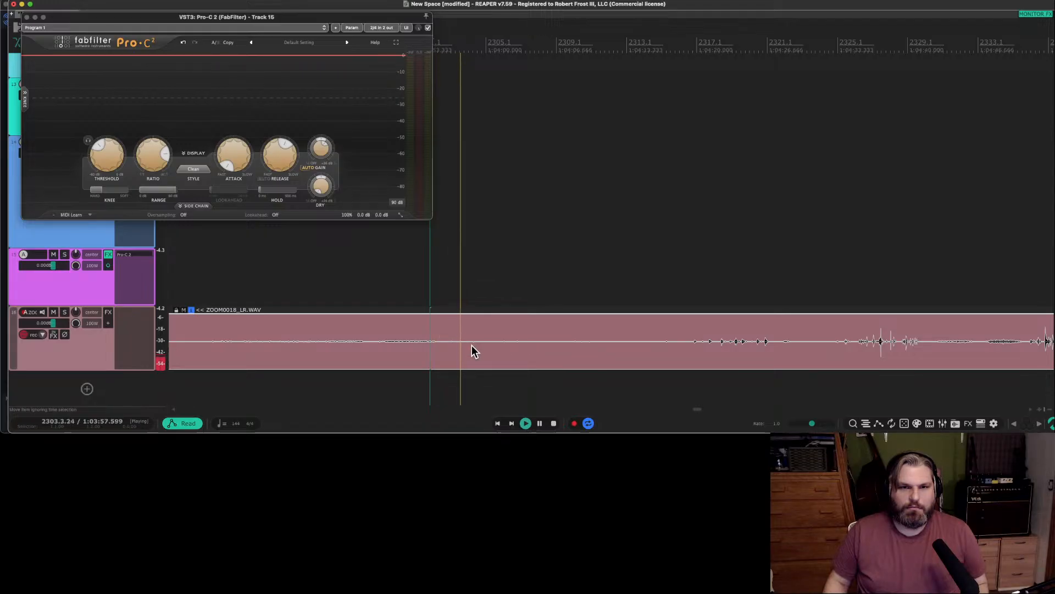
{"action": "left_click", "coordinate": [515, 344]}
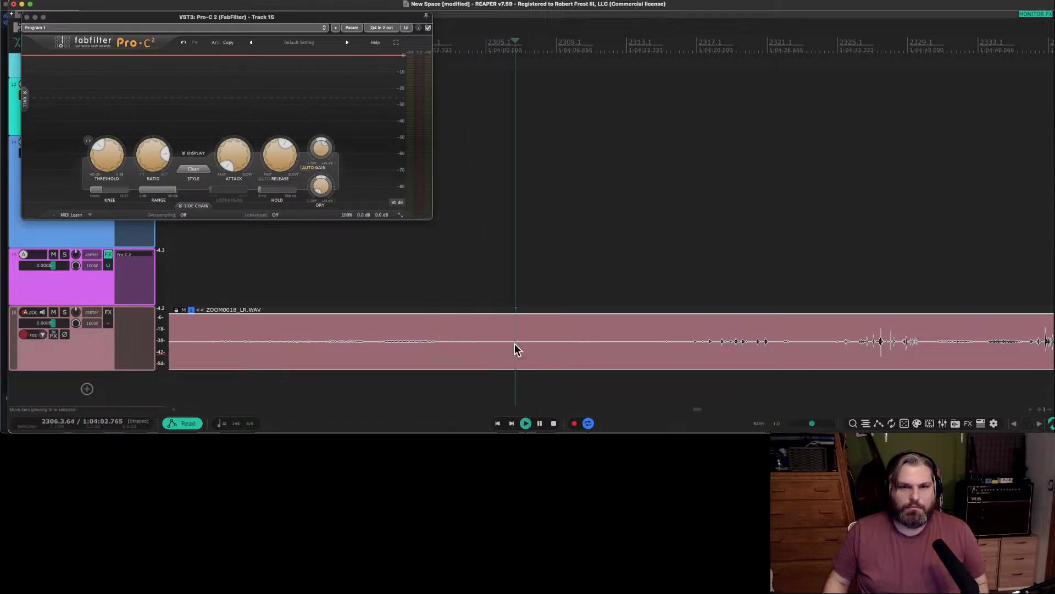
{"action": "left_click", "coordinate": [577, 344]}
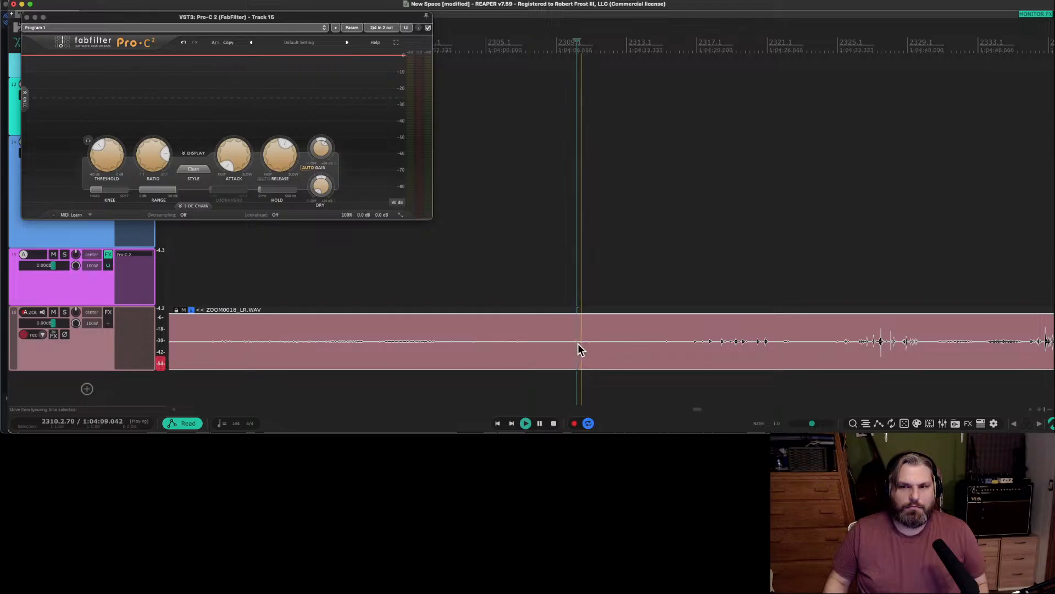
{"action": "left_click", "coordinate": [665, 342]}
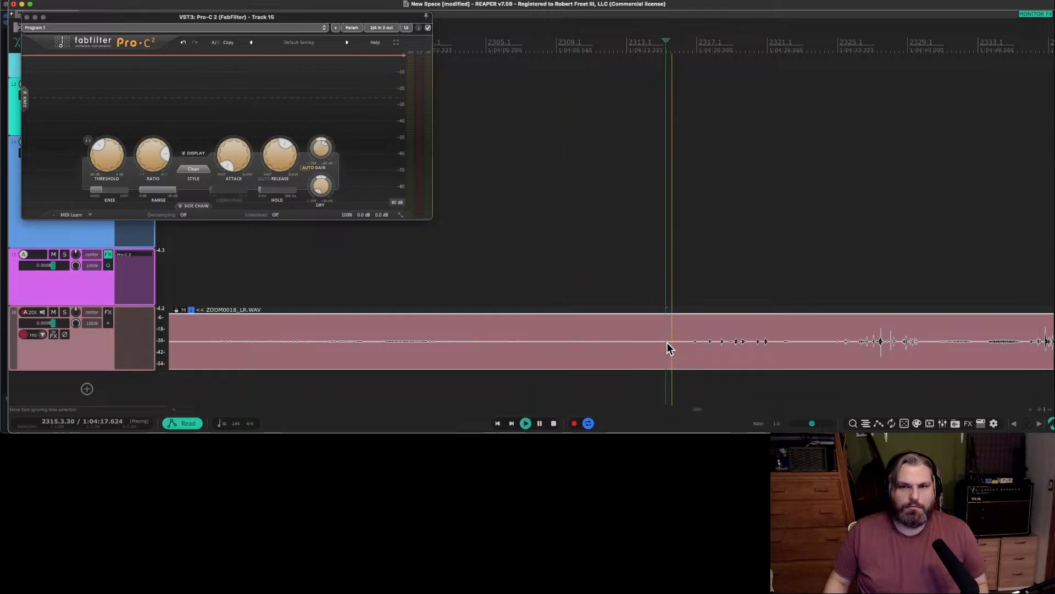
{"action": "left_click", "coordinate": [659, 342]}
{"action": "key", "text": "space"}
Split the source item at about bar 2314.4 and move the quiet section before the cut to a new track below.
{"action": "left_click", "coordinate": [663, 342]}
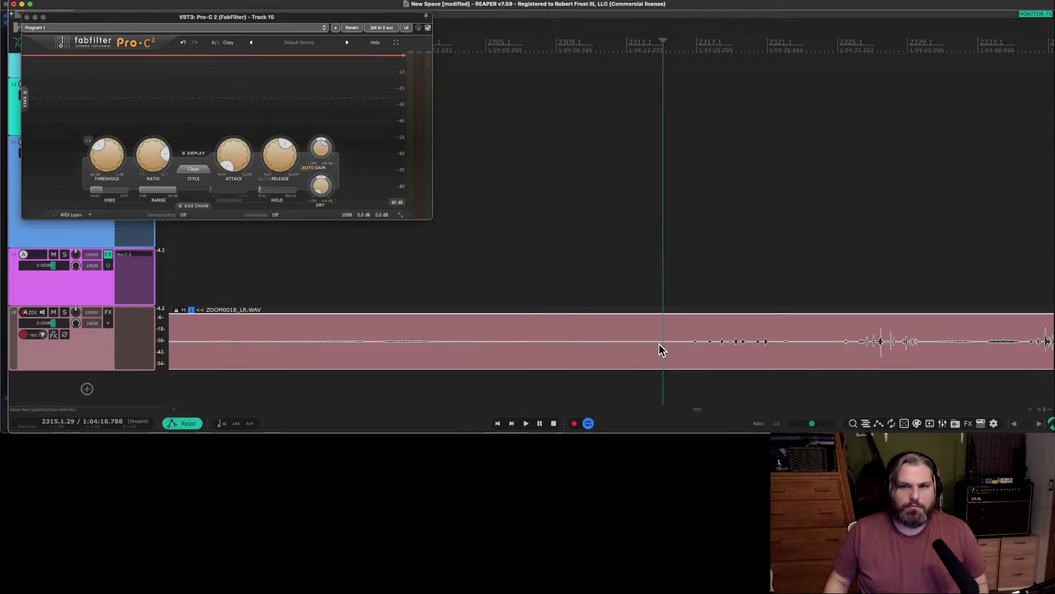
{"action": "left_click", "coordinate": [659, 346]}
{"action": "key", "text": "s"}
{"action": "scroll", "coordinate": [592, 347], "scroll_direction": "down", "scroll_amount": 3}
{"action": "left_click_drag", "start_coordinate": [551, 353], "coordinate": [252, 382]}
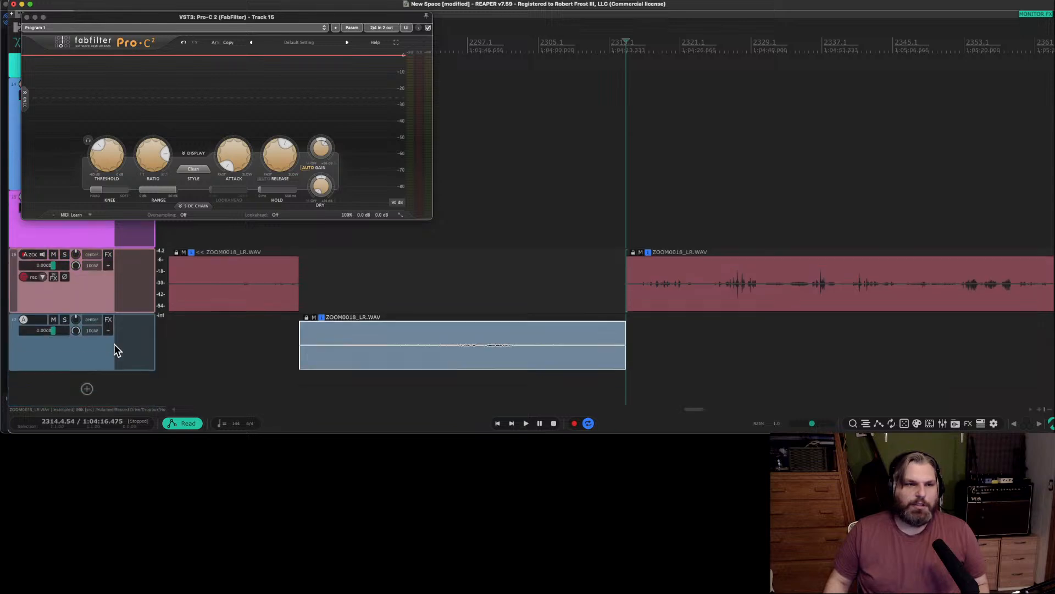
Open the effect browser for the new track, clear the old filter text and list the Reverb category.
{"action": "left_click", "coordinate": [134, 319]}
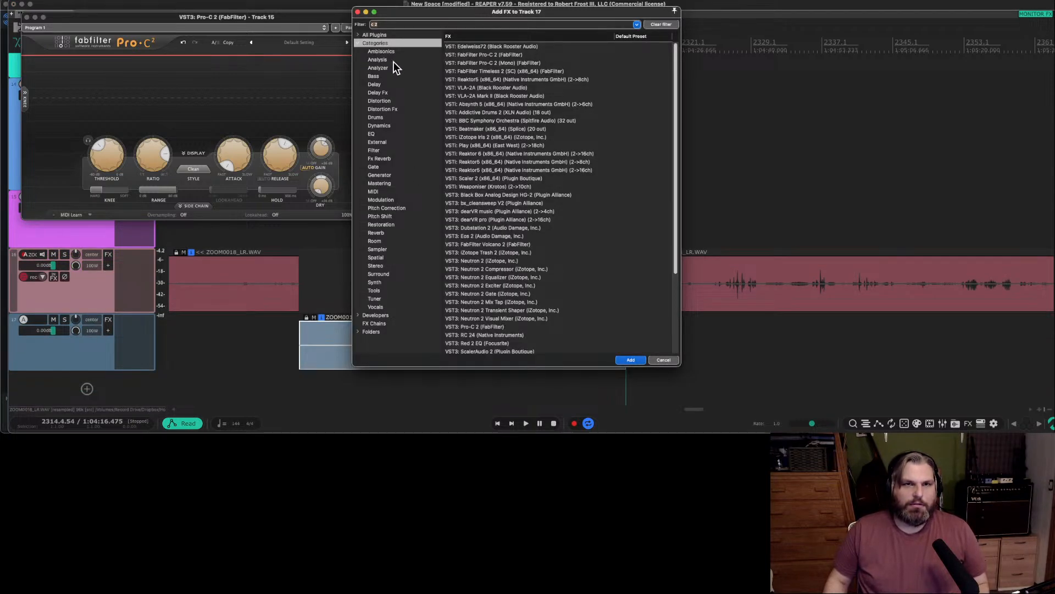
{"action": "key", "text": "BackSpace"}
{"action": "key", "text": "BackSpace"}
{"action": "key", "text": "BackSpace"}
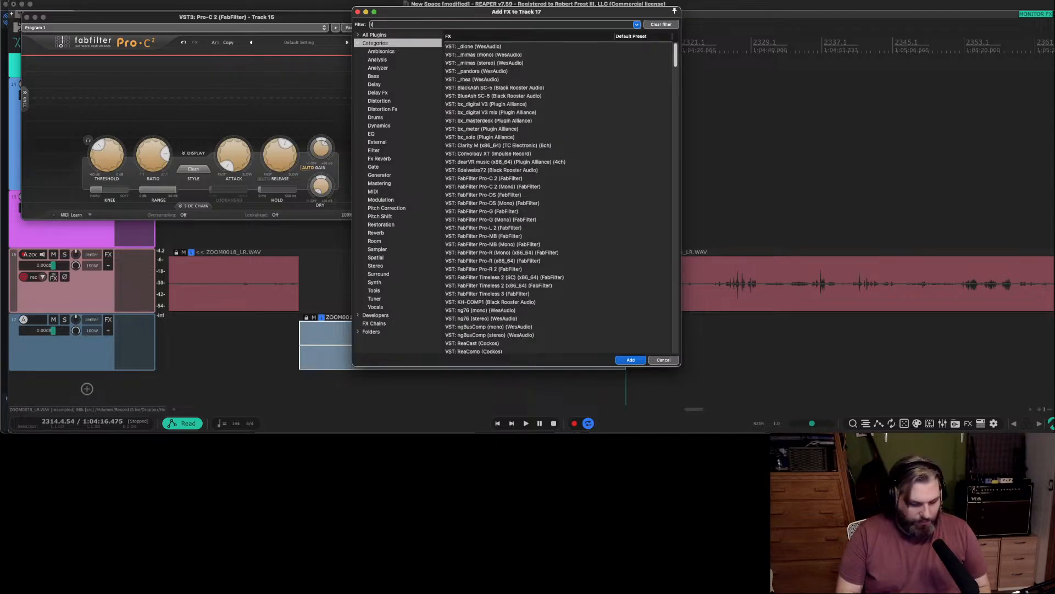
{"action": "type", "text": "ref"}
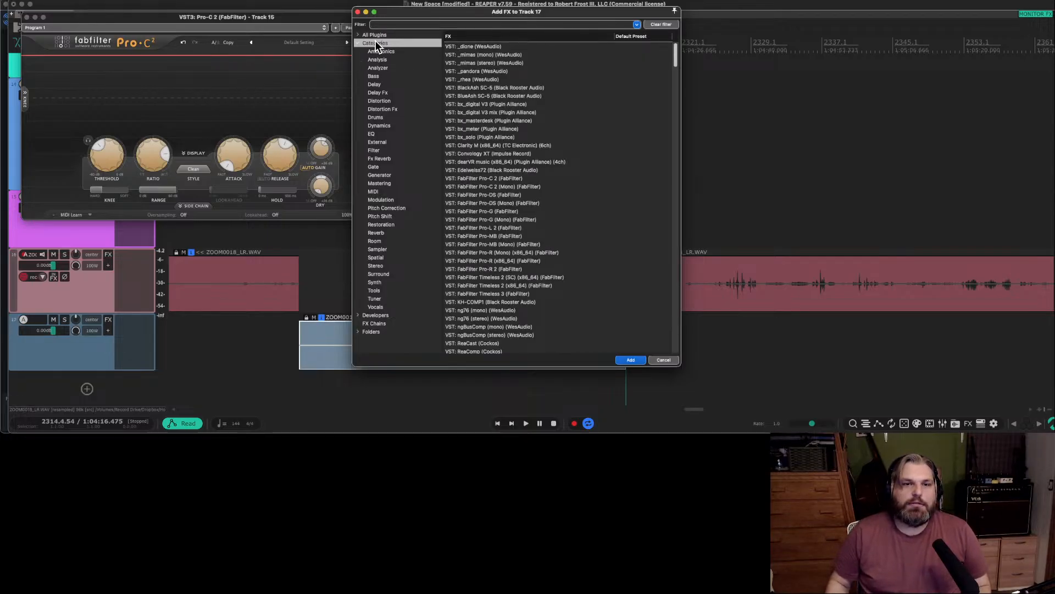
{"action": "left_click", "coordinate": [391, 233]}
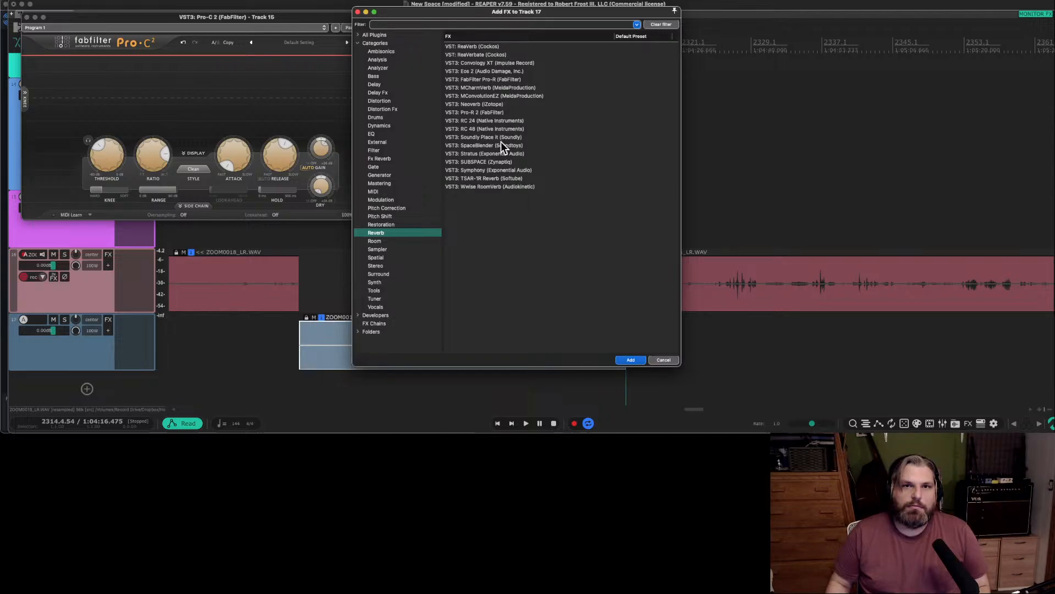
Find the AU version of Replika XT (Native Instruments) among all plug-ins and add it to the new track.
{"action": "left_click", "coordinate": [398, 24]}
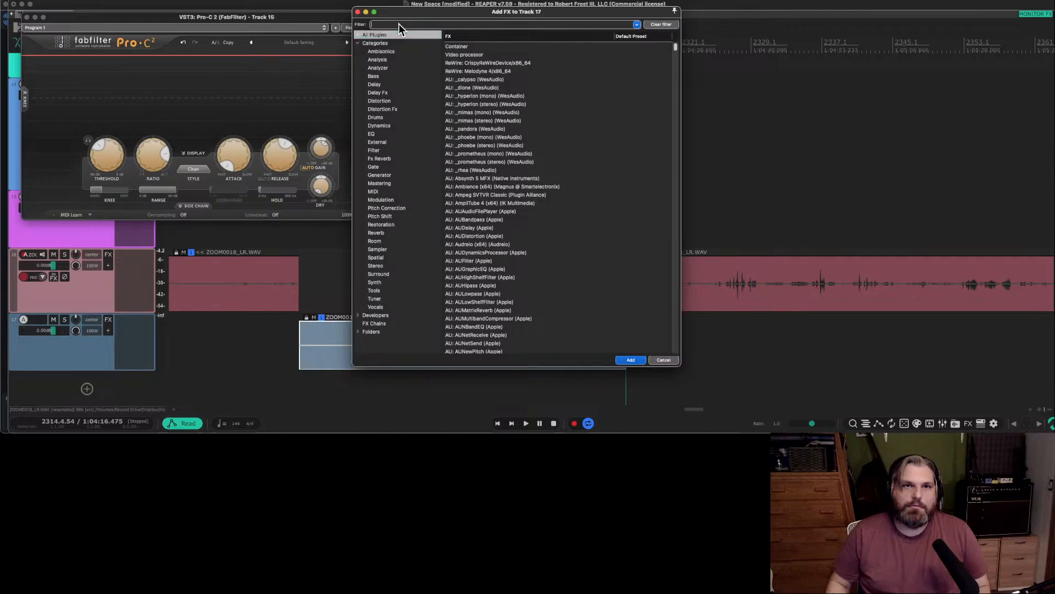
{"action": "type", "text": "r"}
{"action": "scroll", "coordinate": [523, 97], "scroll_direction": "down", "scroll_amount": 15}
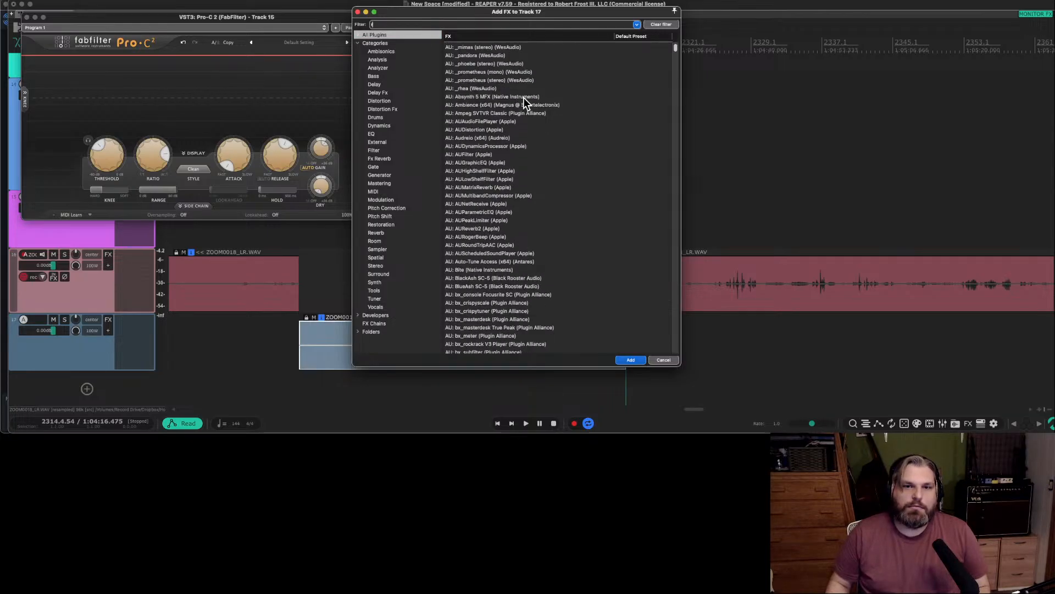
{"action": "scroll", "coordinate": [523, 97], "scroll_direction": "down", "scroll_amount": 15}
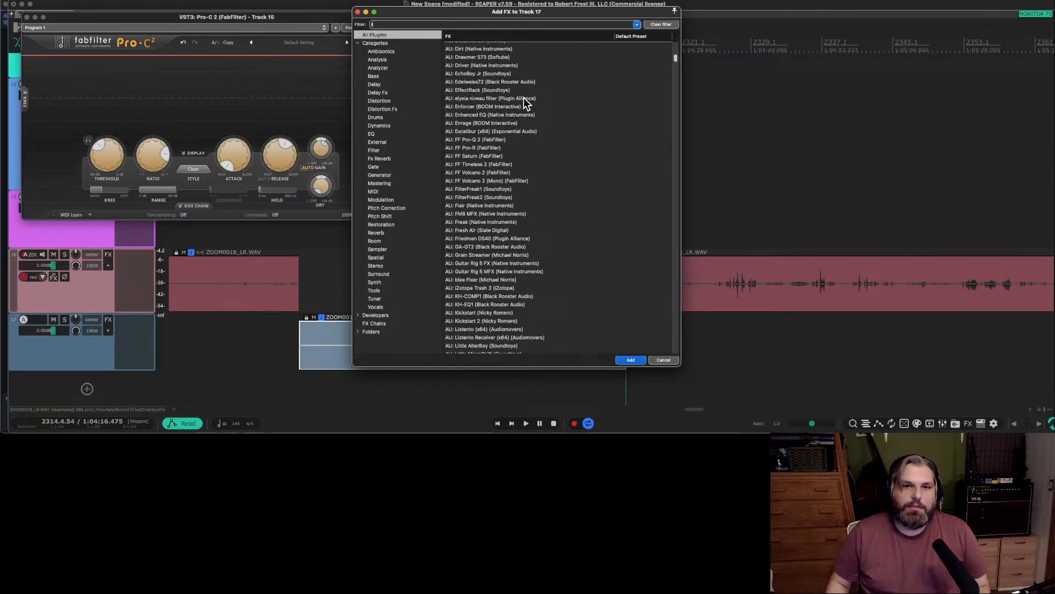
{"action": "scroll", "coordinate": [524, 102], "scroll_direction": "down", "scroll_amount": 10}
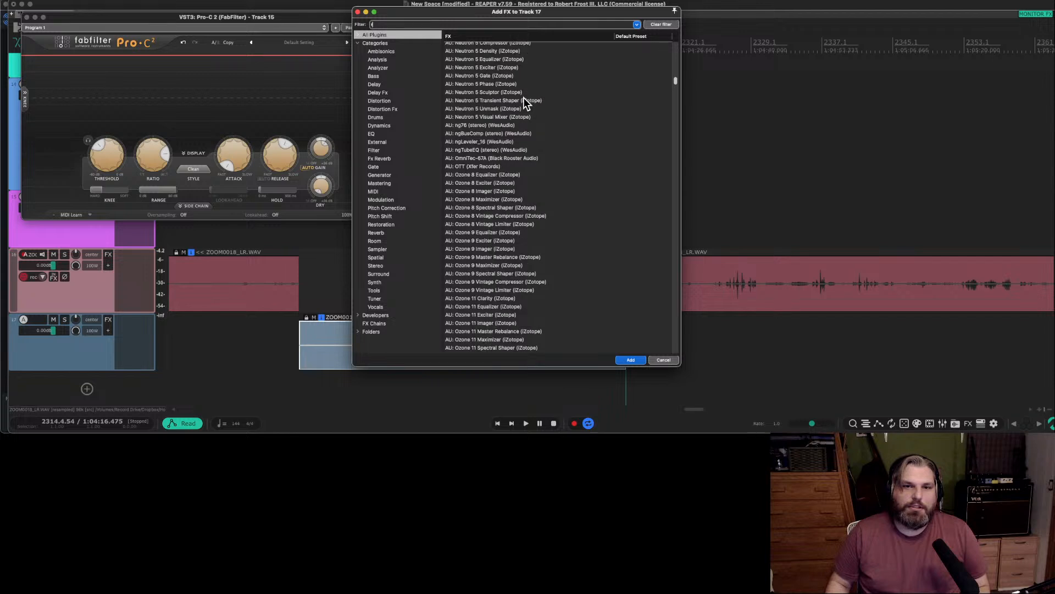
{"action": "scroll", "coordinate": [516, 229], "scroll_direction": "down", "scroll_amount": 5}
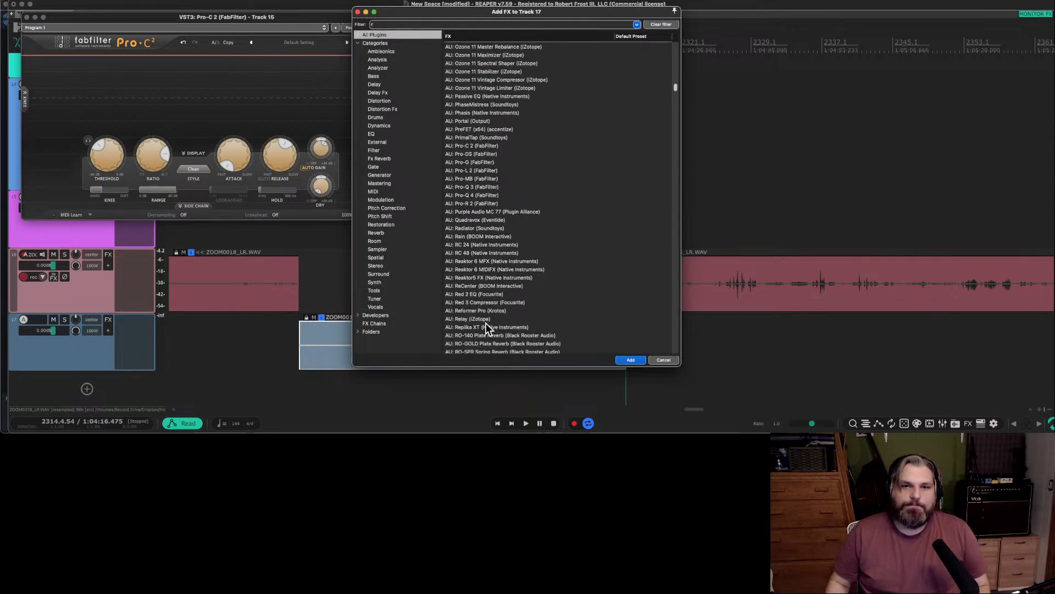
{"action": "left_click", "coordinate": [473, 327]}
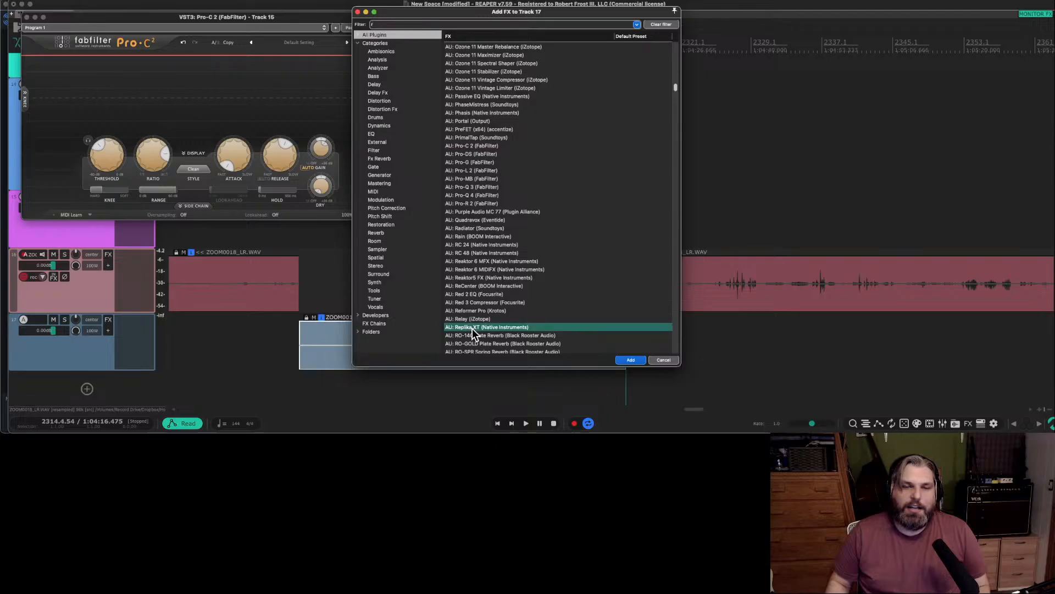
{"action": "left_click", "coordinate": [632, 358]}
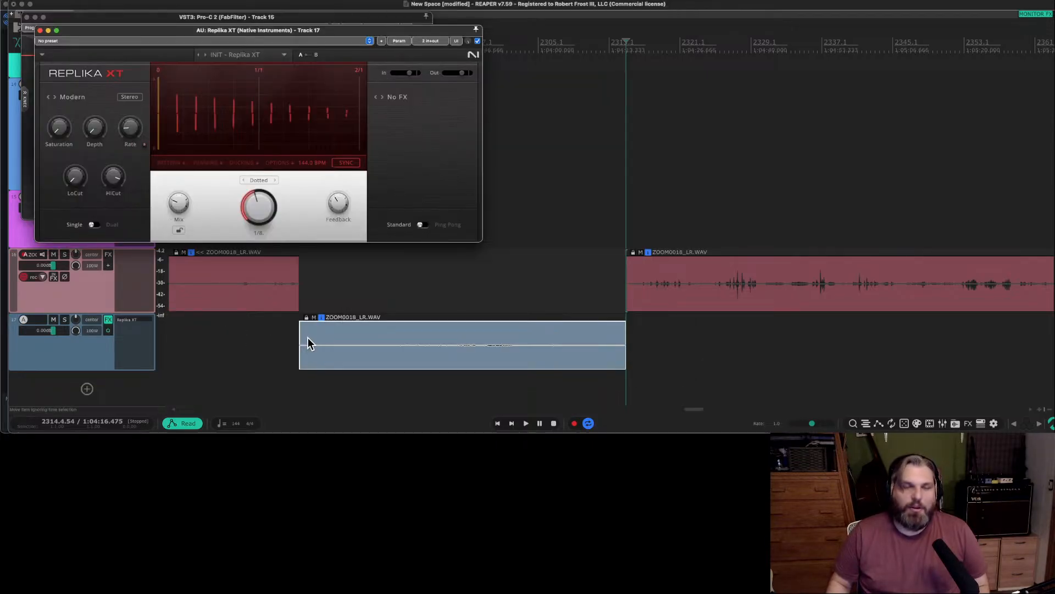
Solo the new track, loop playback over its quiet item and raise the item's volume to +15.9 dB.
{"action": "left_click", "coordinate": [64, 320]}
{"action": "double_click", "coordinate": [365, 344]}
{"action": "key", "text": "space"}
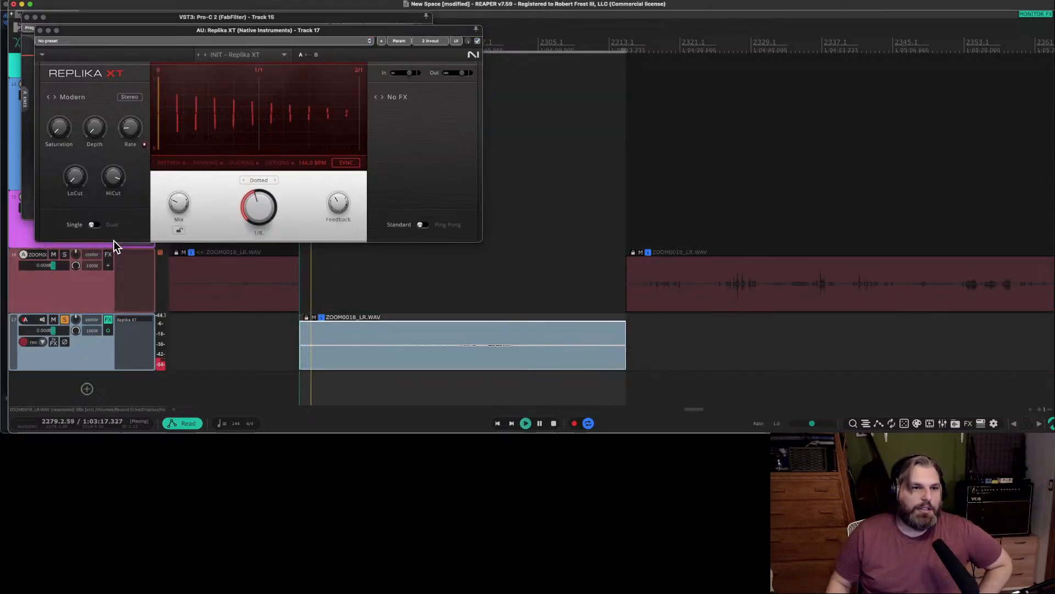
{"action": "left_click", "coordinate": [414, 347]}
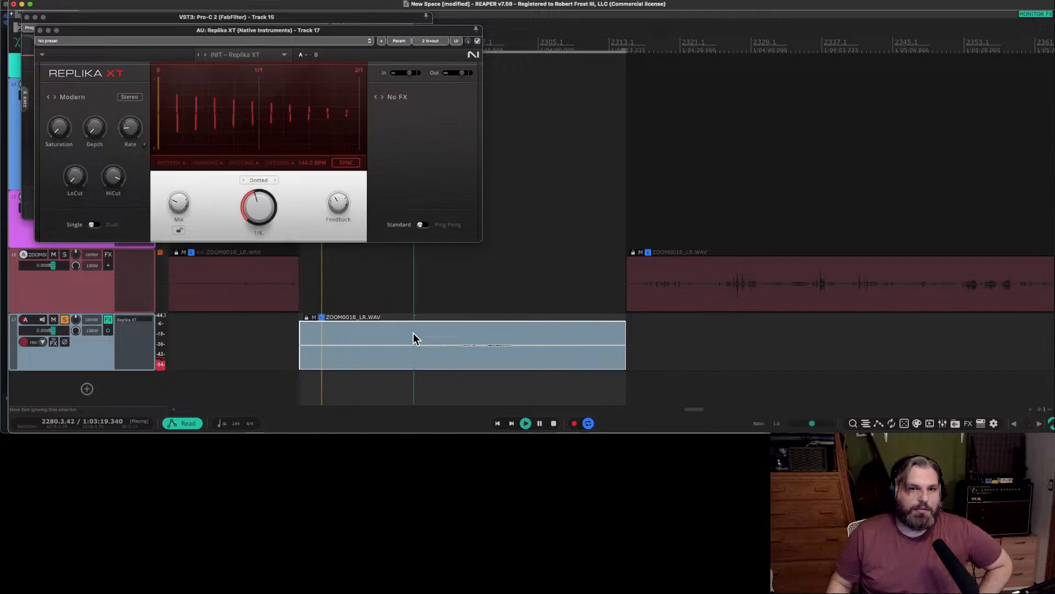
{"action": "left_click_drag", "start_coordinate": [414, 345], "coordinate": [420, 216]}
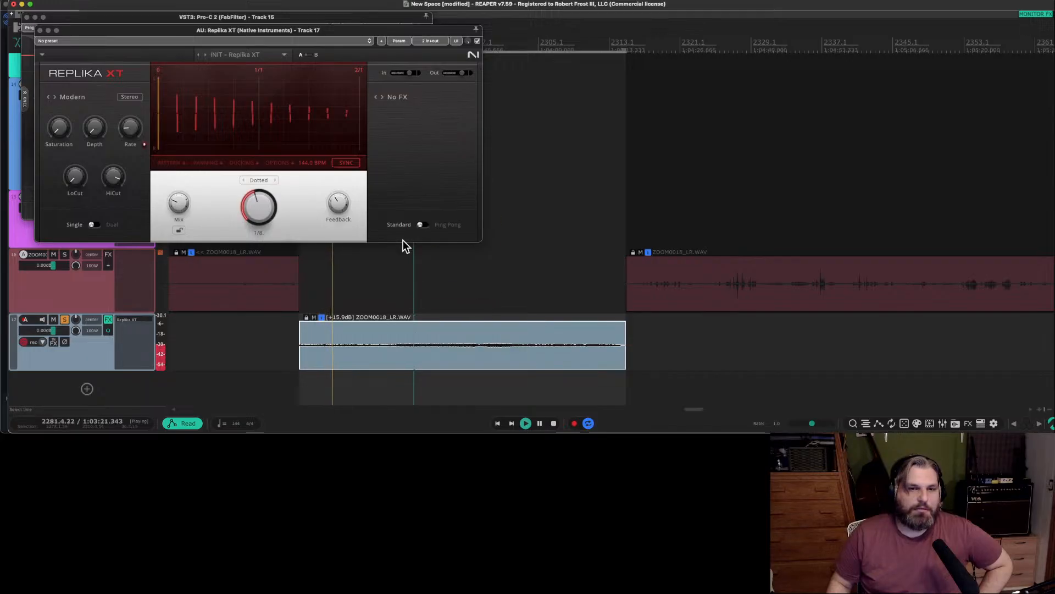
Load the Special FX preset The Moon Hangs Low, and audition Kill Gate and Horror Train before stepping to Bottom Wash.
{"action": "left_click", "coordinate": [285, 54]}
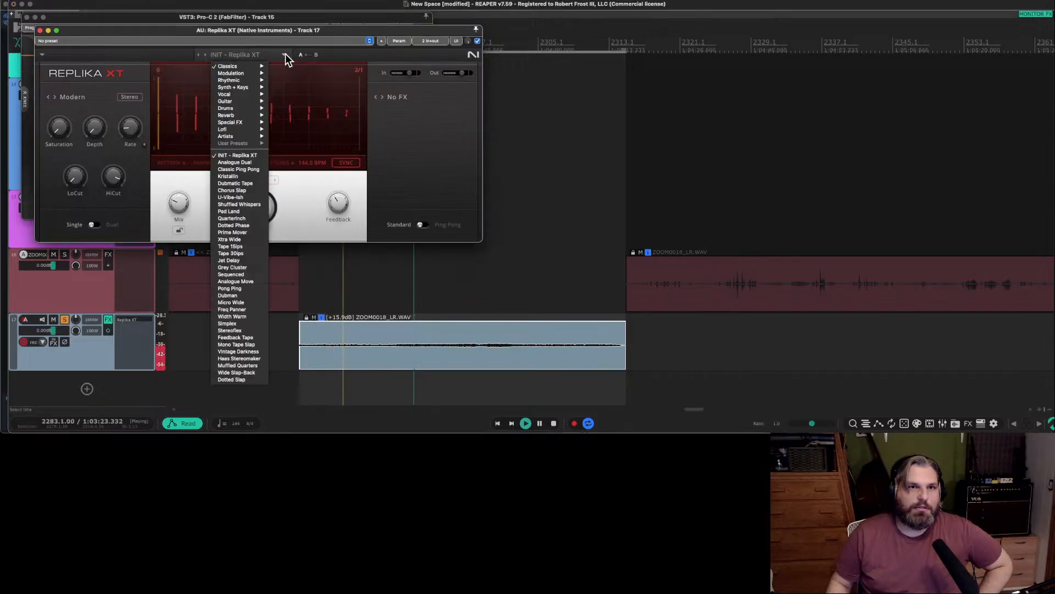
{"action": "mouse_move", "coordinate": [252, 123]}
{"action": "left_click", "coordinate": [289, 123]}
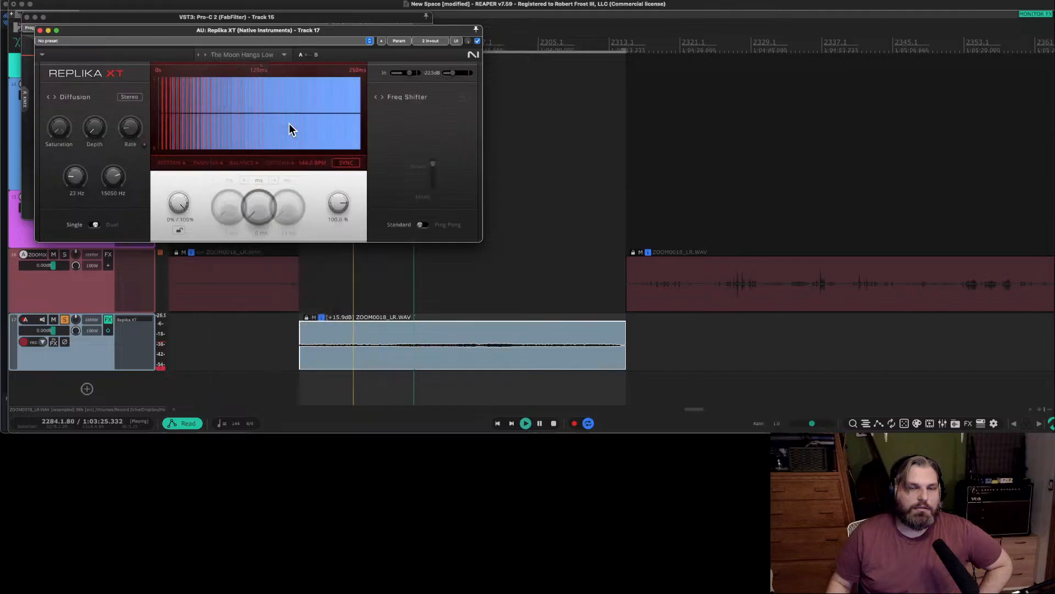
{"action": "left_click", "coordinate": [204, 54]}
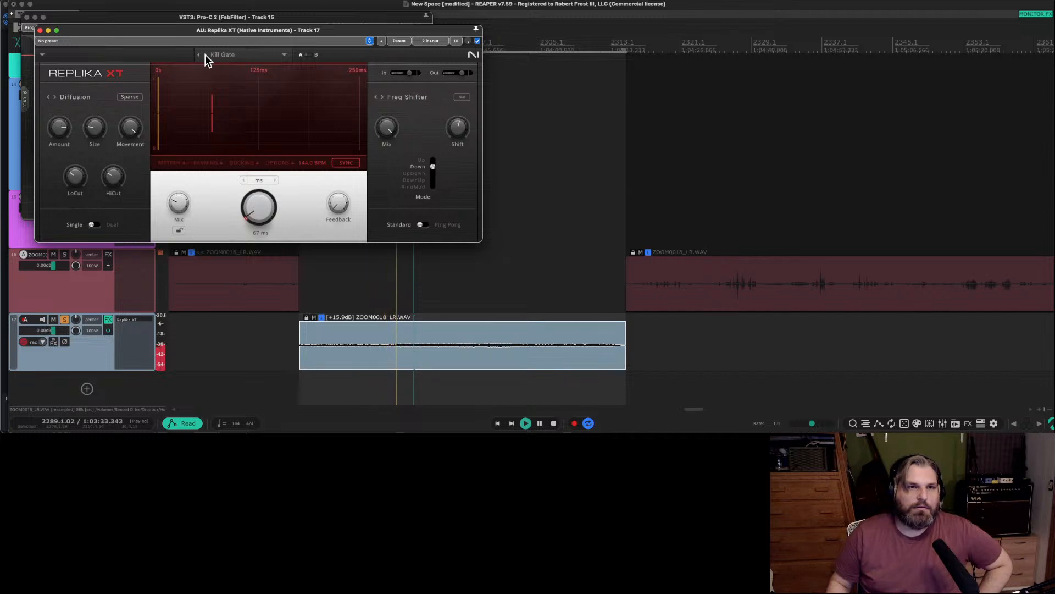
{"action": "left_click", "coordinate": [206, 55]}
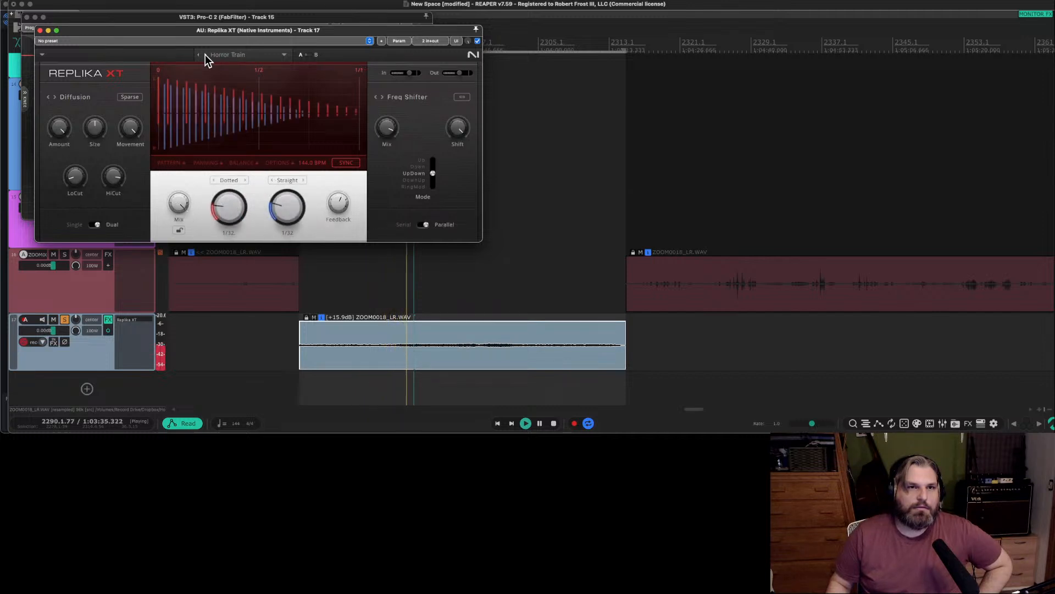
{"action": "left_click", "coordinate": [205, 54]}
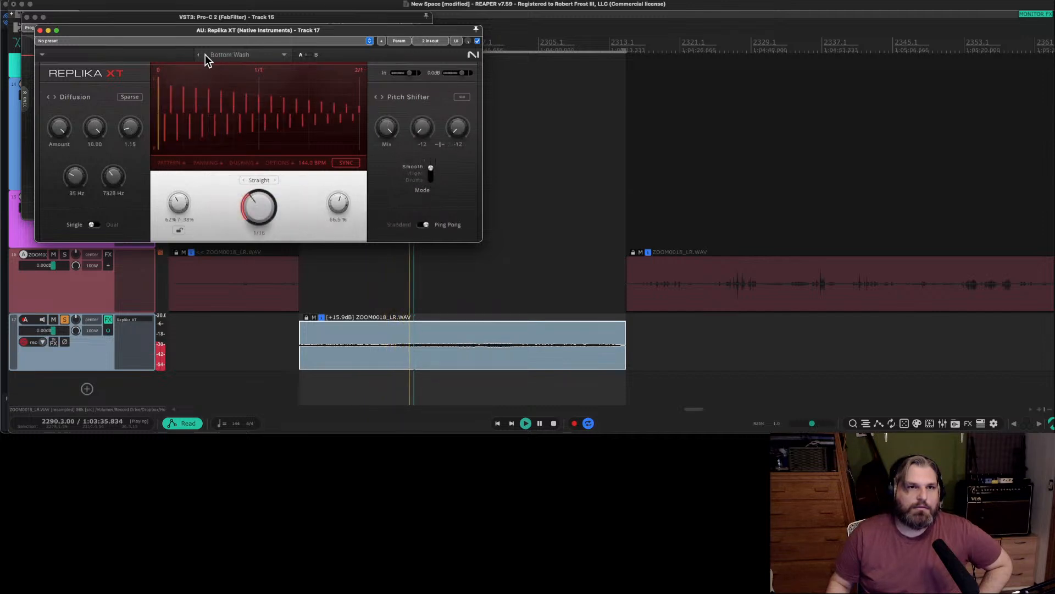
Stop playback and set the quiet item's channel mode to Normal in its item properties.
{"action": "key", "text": "space"}
{"action": "right_click", "coordinate": [425, 365]}
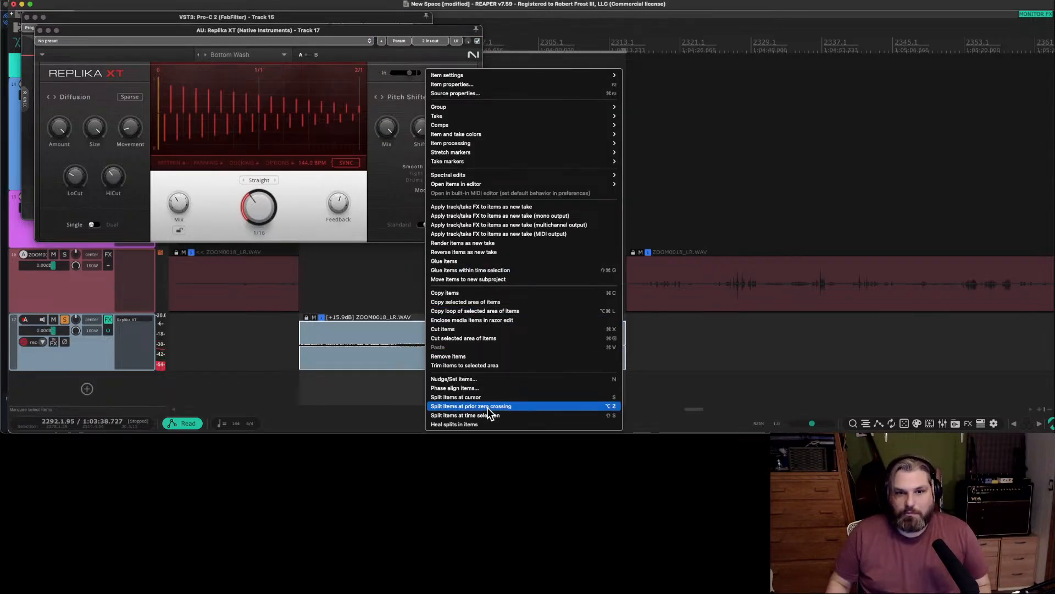
{"action": "left_click", "coordinate": [450, 85]}
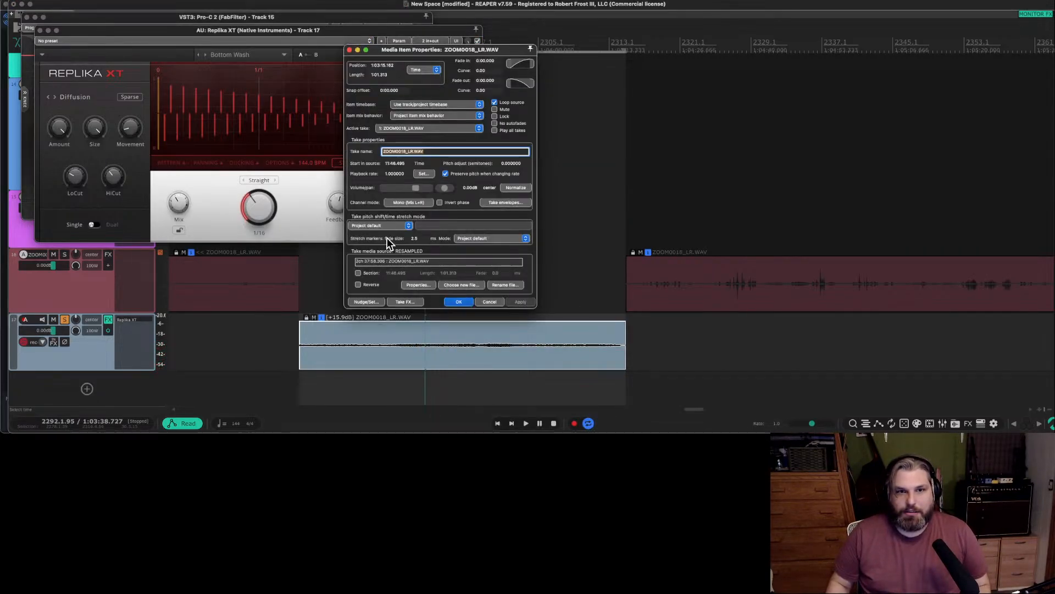
{"action": "left_click", "coordinate": [405, 204]}
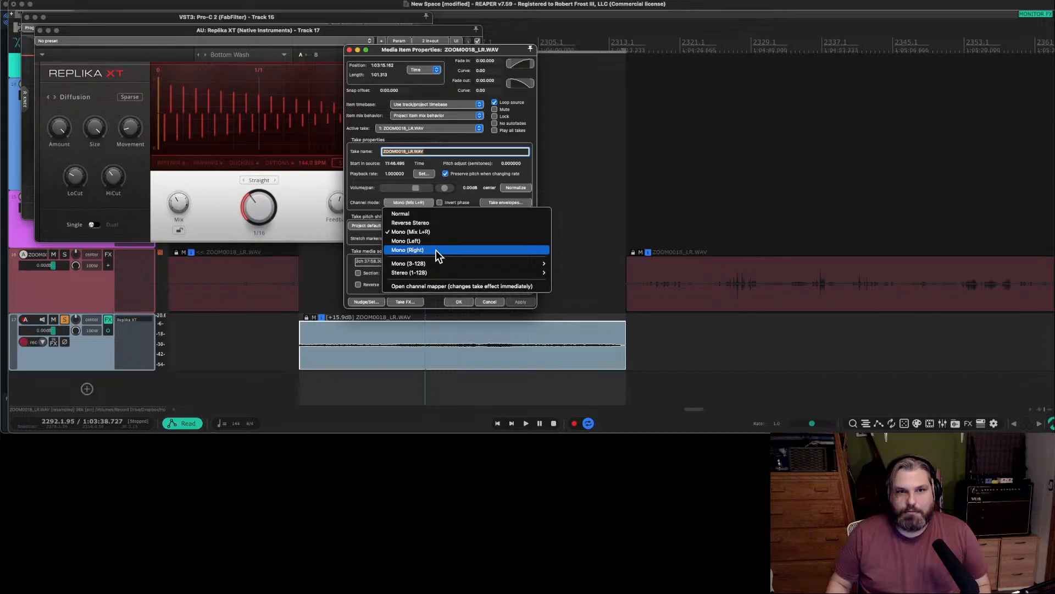
{"action": "left_click", "coordinate": [416, 215]}
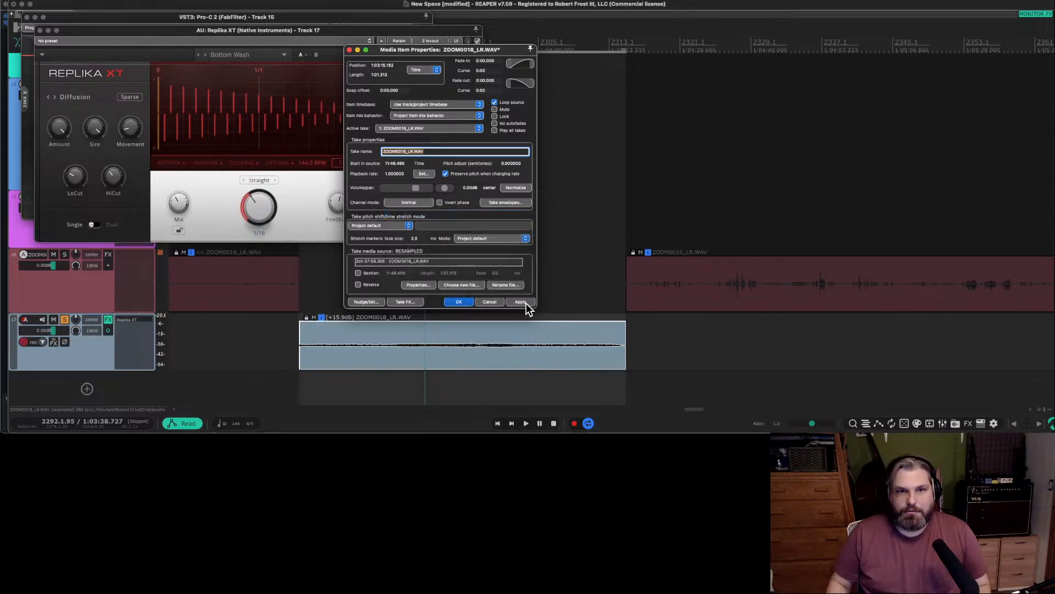
{"action": "left_click", "coordinate": [520, 302]}
{"action": "left_click", "coordinate": [459, 301]}
Resume playback, load the preset The Swarm in Replika XT and reduce its mix to about 34% wet.
{"action": "key", "text": "space"}
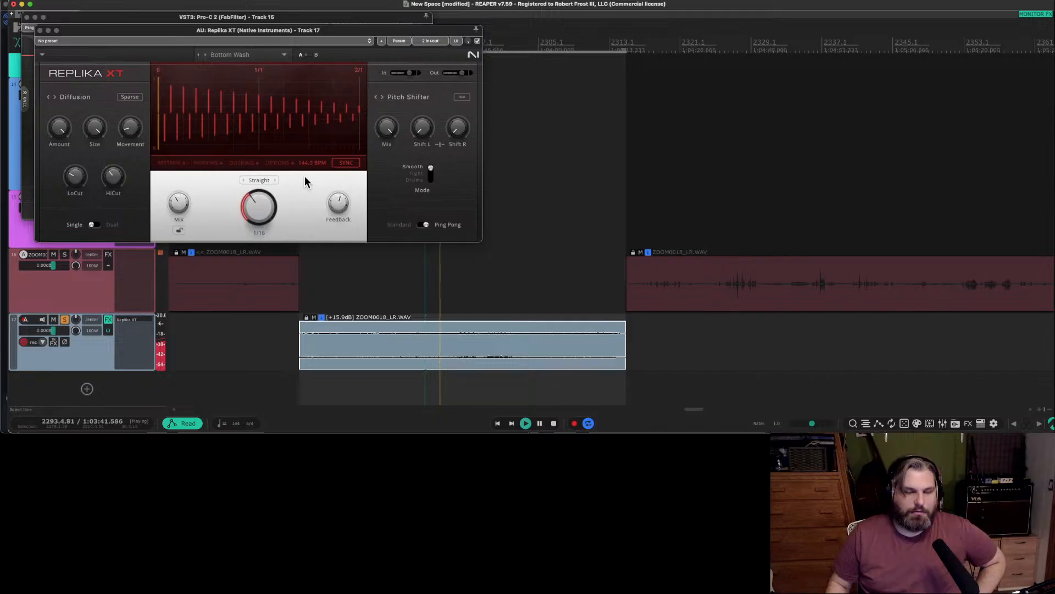
{"action": "left_click", "coordinate": [204, 54]}
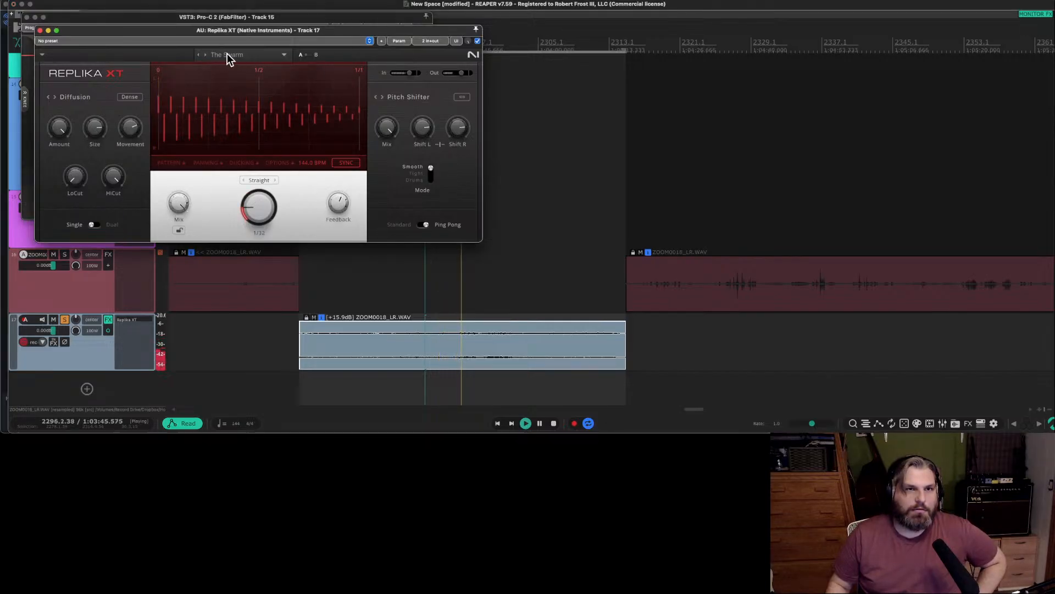
{"action": "left_click", "coordinate": [226, 53]}
{"action": "left_click", "coordinate": [295, 54]}
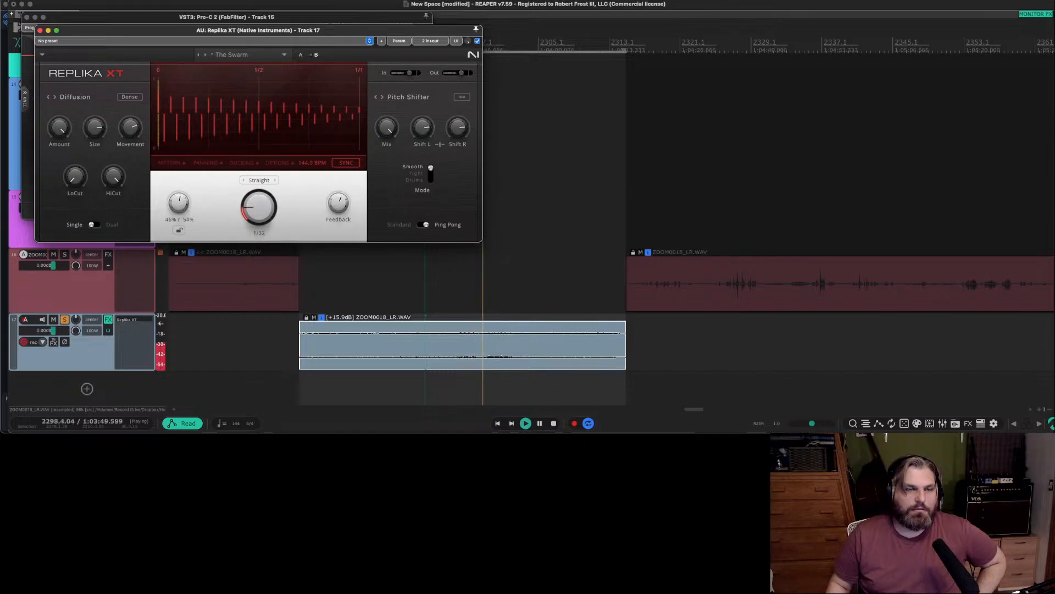
{"action": "left_click_drag", "start_coordinate": [178, 203], "coordinate": [179, 209]}
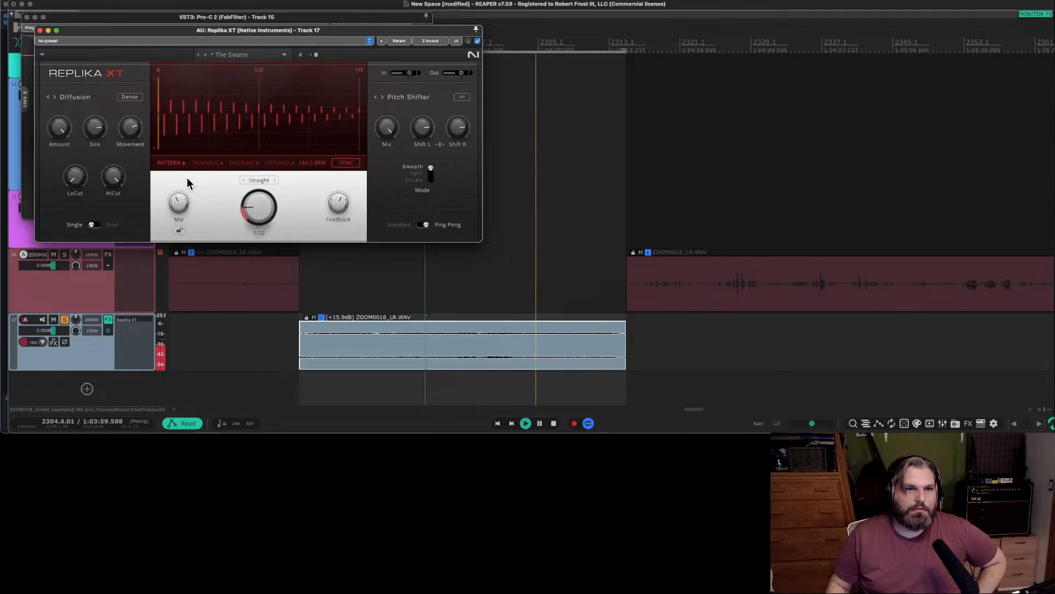
{"action": "left_click_drag", "start_coordinate": [179, 203], "coordinate": [179, 209]}
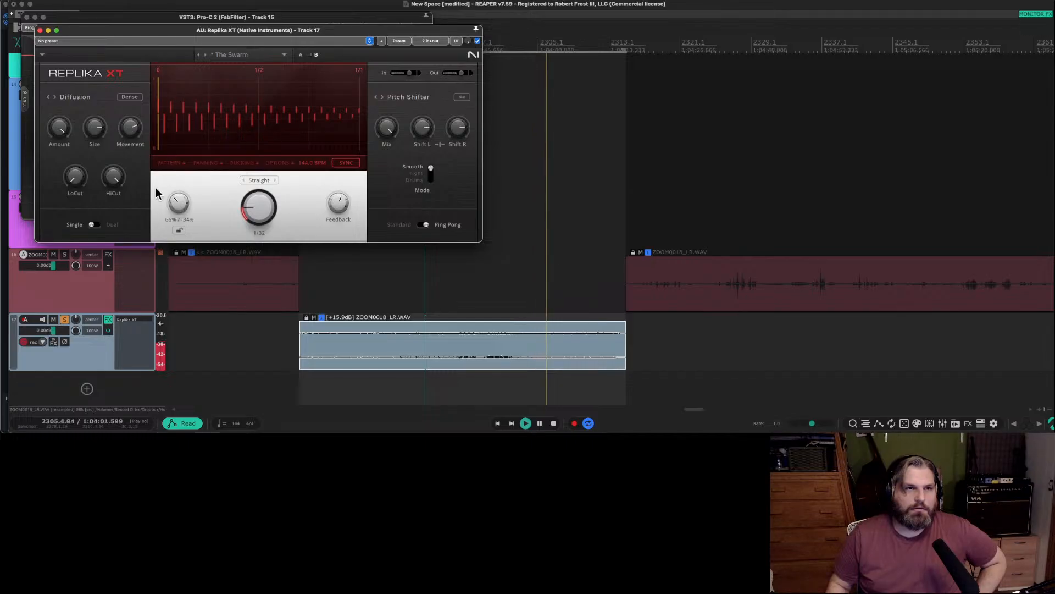
Lower the delay's high cut, switch the diffusion to Sparse and reduce its movement to about 3.60.
{"action": "left_click_drag", "start_coordinate": [118, 178], "coordinate": [117, 201]}
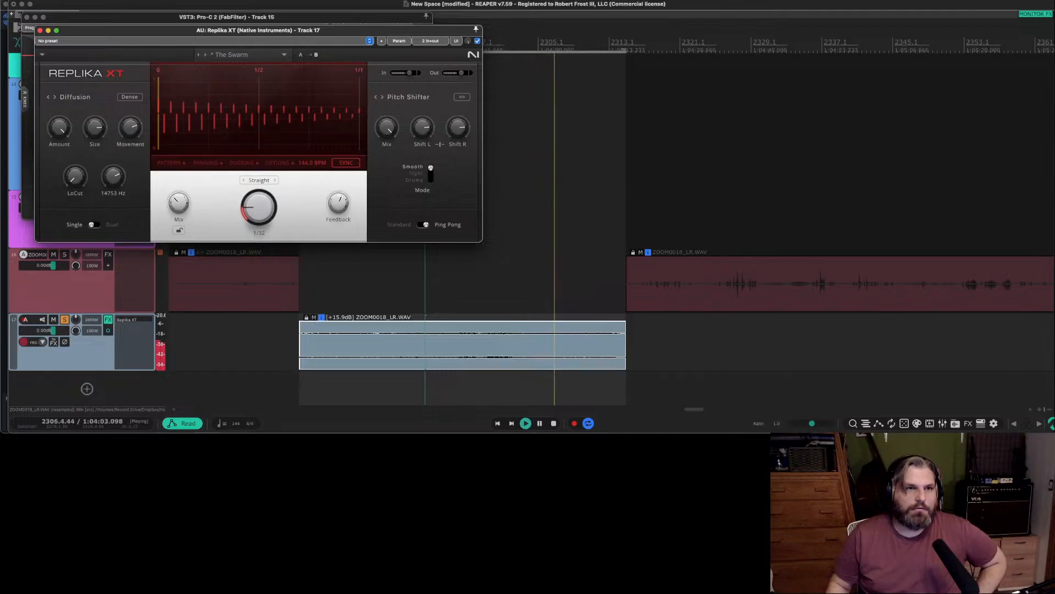
{"action": "left_click", "coordinate": [132, 98]}
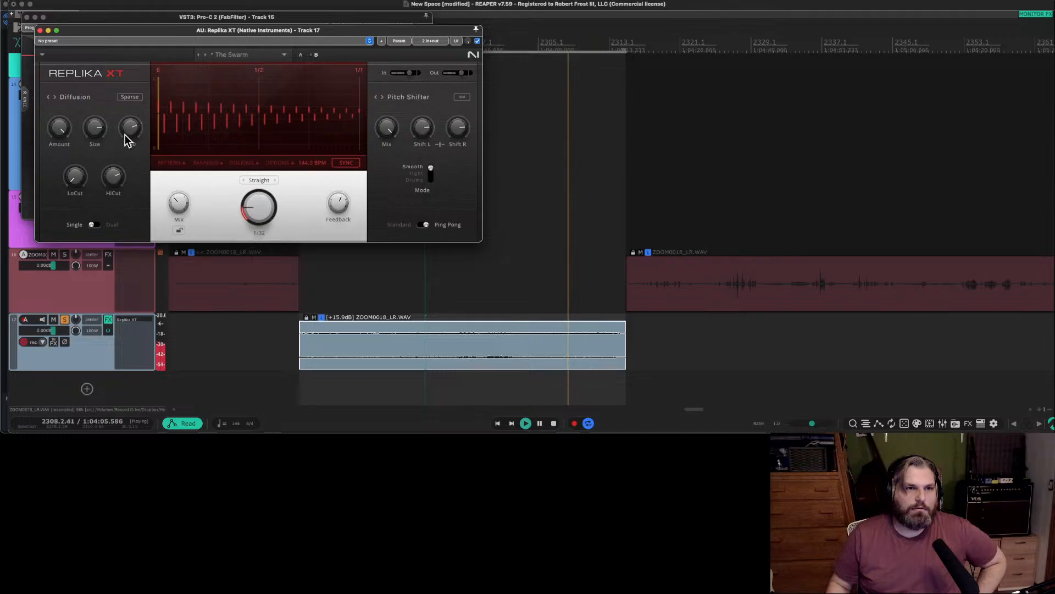
{"action": "left_click_drag", "start_coordinate": [126, 133], "coordinate": [129, 149]}
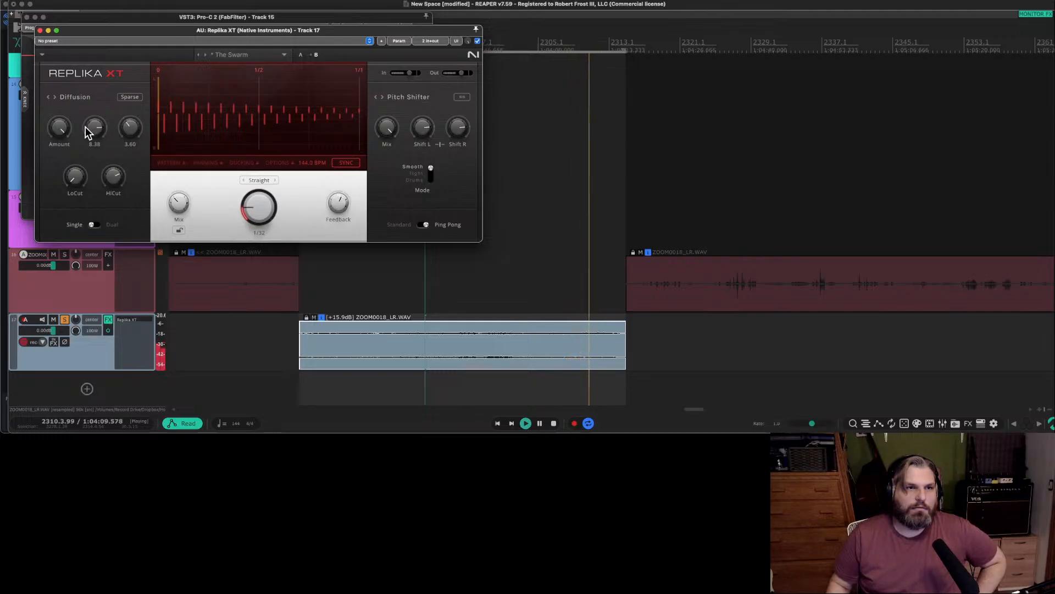
Switch the delay to Dual, set the second delay time to a straight 1/16 and lower the feedback to about 37.5%.
{"action": "left_click", "coordinate": [97, 226]}
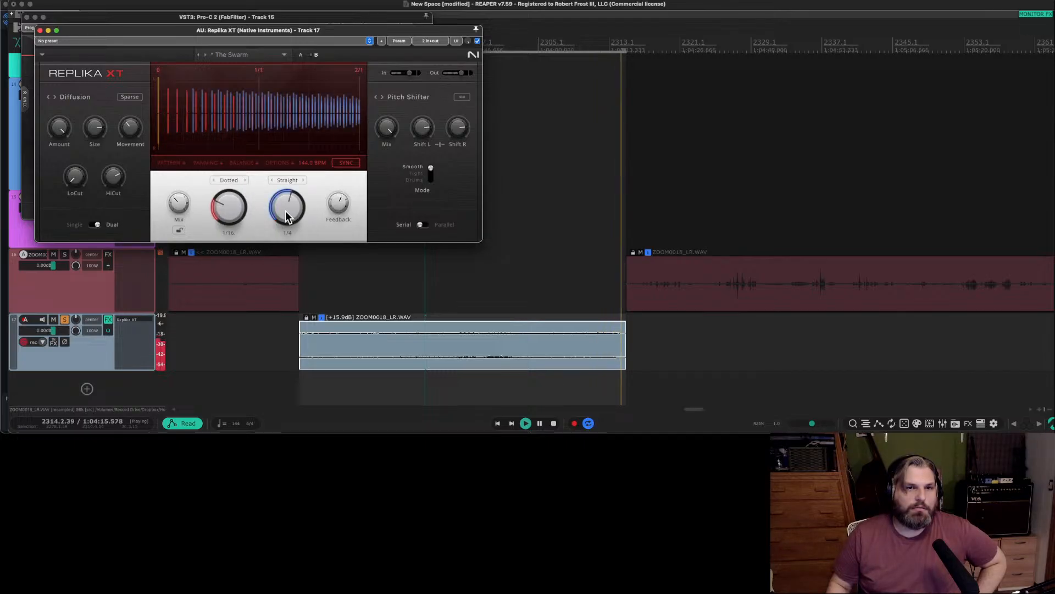
{"action": "left_click_drag", "start_coordinate": [285, 210], "coordinate": [332, 220]}
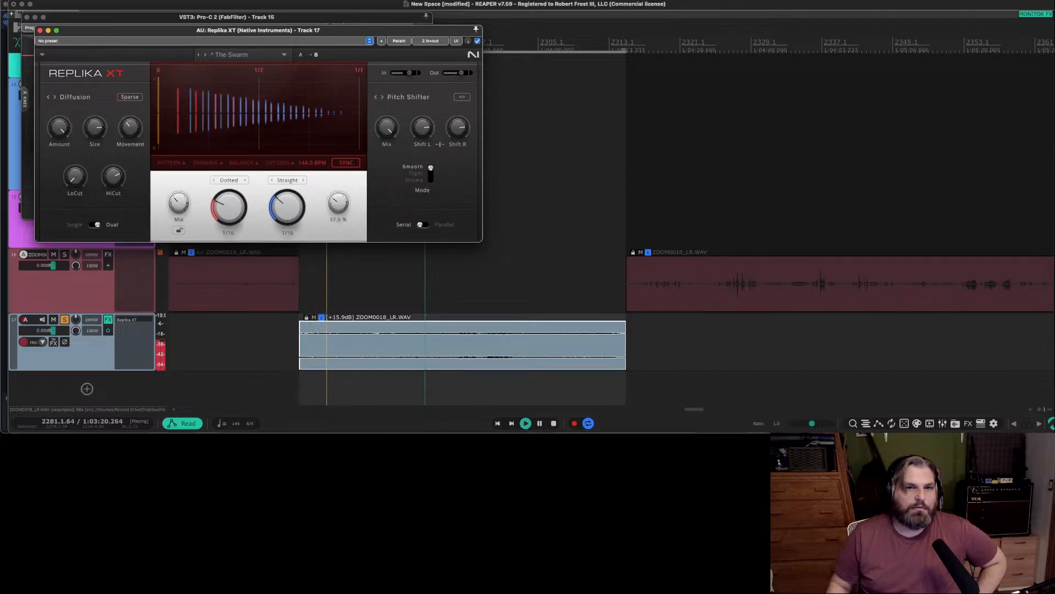
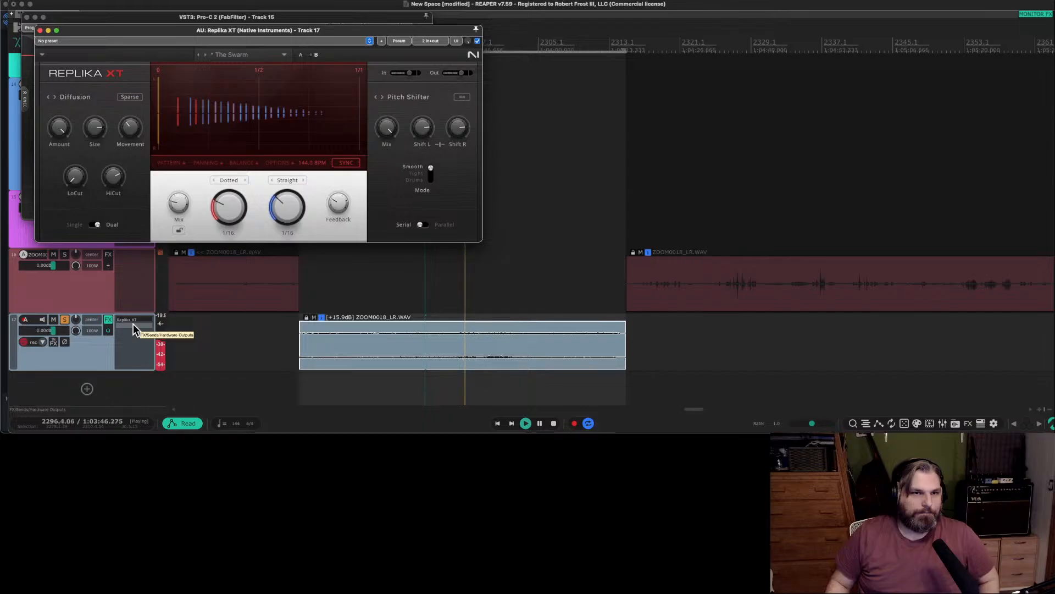
Lower the high cut and set the low cut to 47 Hz in the Replika XT delay on track 17.
{"action": "left_click_drag", "start_coordinate": [114, 188], "coordinate": [114, 207]}
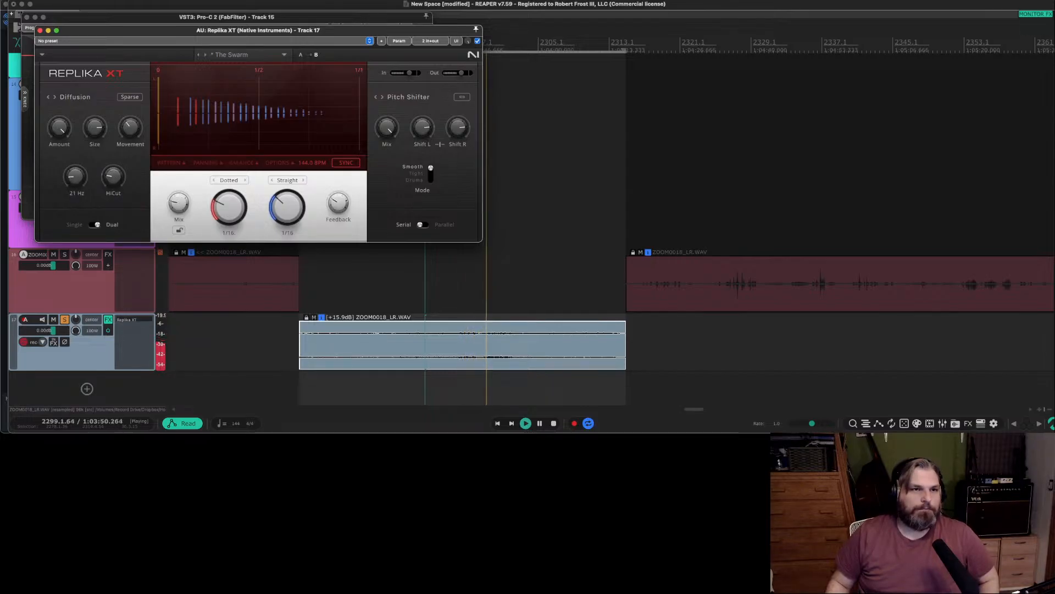
{"action": "left_click_drag", "start_coordinate": [75, 176], "coordinate": [75, 166]}
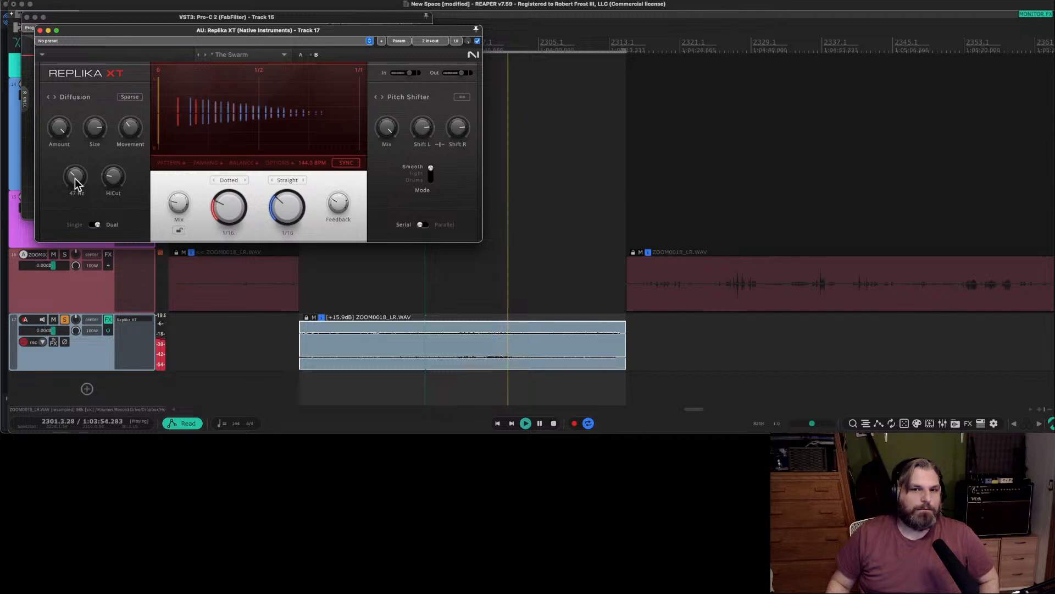
Cut a short section out of the track 17 clip near 2301.4 and slide the following part back to close the gap.
{"action": "scroll", "coordinate": [519, 361], "scroll_direction": "up", "scroll_amount": 5}
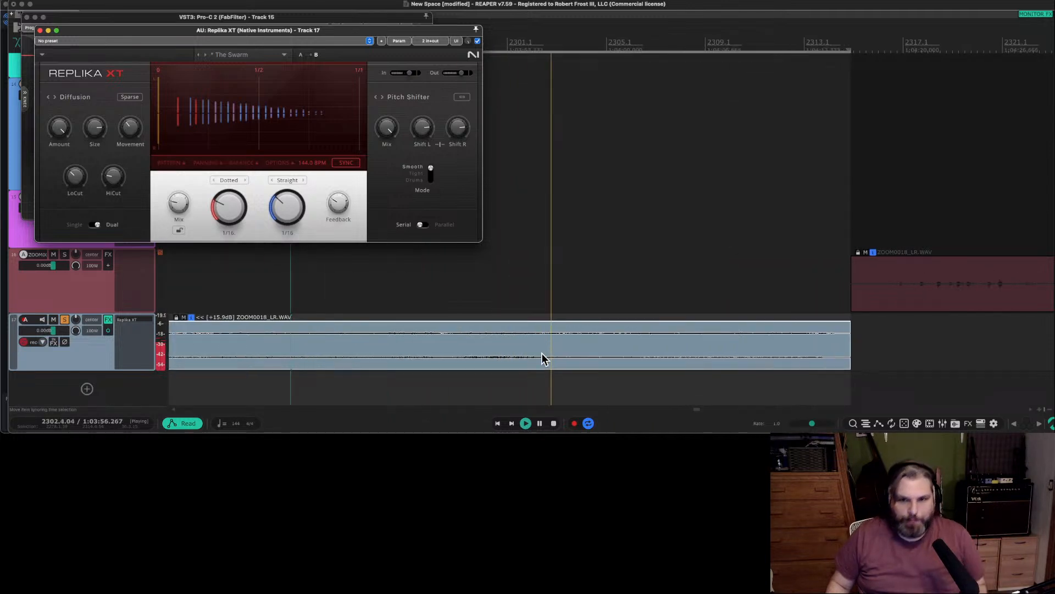
{"action": "key", "text": "space"}
{"action": "left_click", "coordinate": [524, 340]}
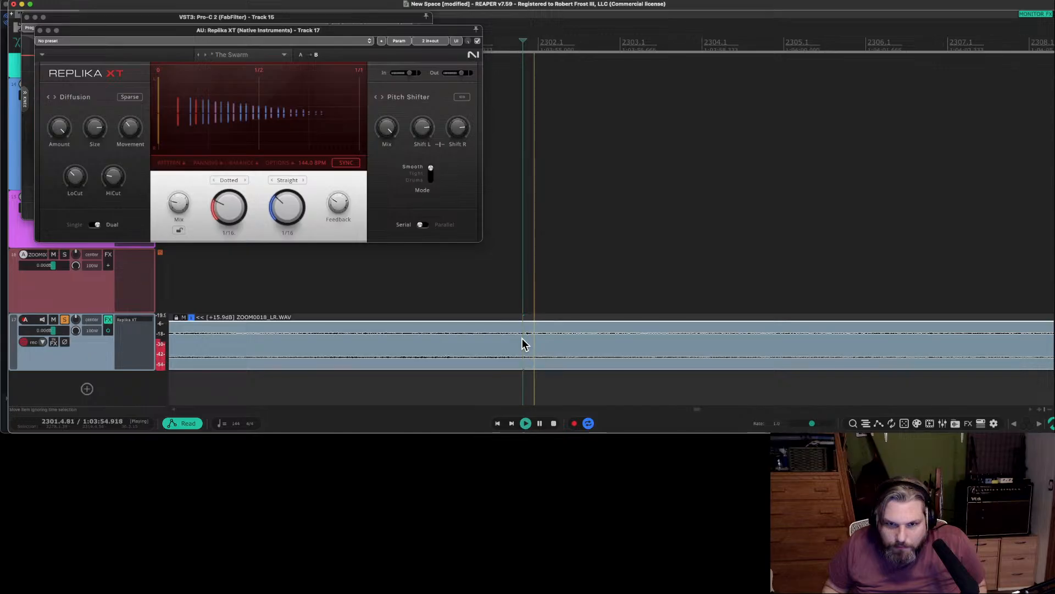
{"action": "key", "text": "s"}
{"action": "scroll", "coordinate": [535, 346], "scroll_direction": "up", "scroll_amount": 5}
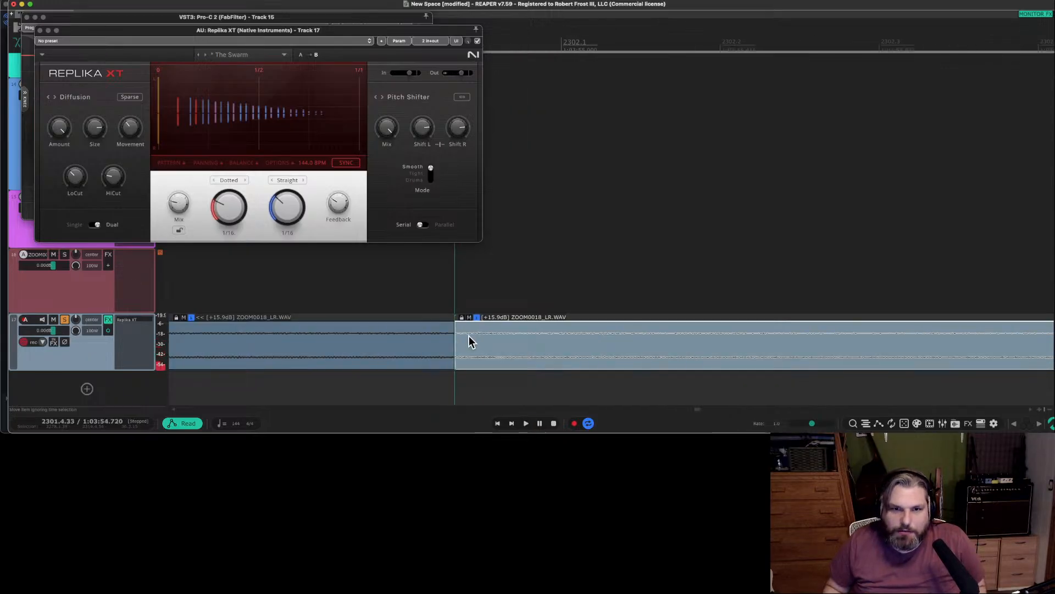
{"action": "left_click", "coordinate": [470, 338]}
{"action": "key", "text": "s"}
{"action": "left_click", "coordinate": [463, 349]}
{"action": "key", "text": "Delete"}
{"action": "left_click_drag", "start_coordinate": [498, 359], "coordinate": [478, 356]}
Play across the new join near 2301.4 on track 17 to check the edit.
{"action": "scroll", "coordinate": [428, 353], "scroll_direction": "down", "scroll_amount": 1}
{"action": "scroll", "coordinate": [428, 351], "scroll_direction": "down", "scroll_amount": 5}
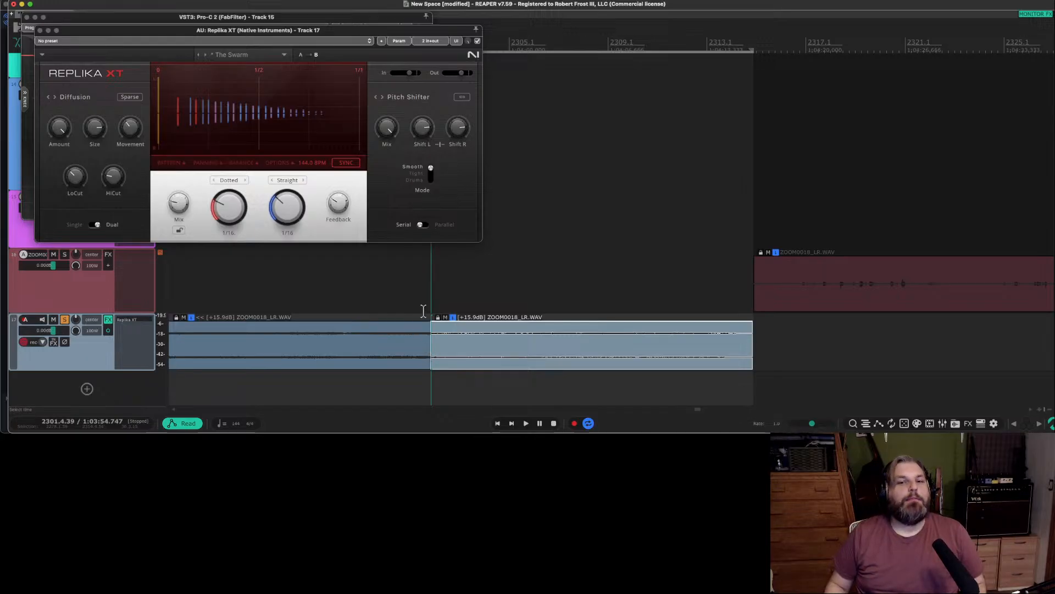
{"action": "left_click", "coordinate": [418, 333]}
{"action": "key", "text": "space"}
{"action": "scroll", "coordinate": [400, 355], "scroll_direction": "up", "scroll_amount": 1}
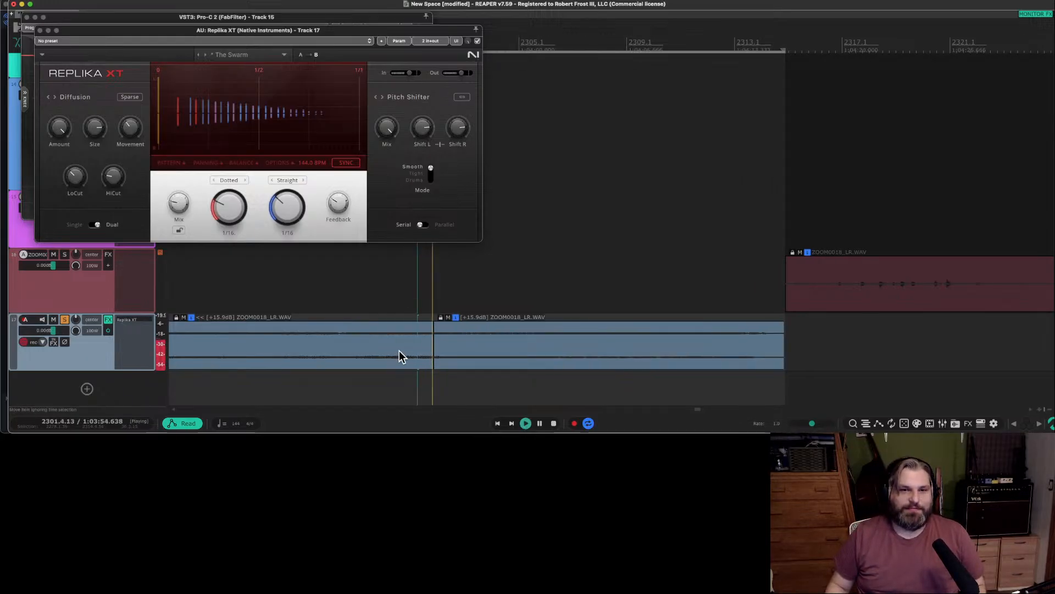
{"action": "key", "text": "space"}
Shift the join between the two track 17 clips slightly earlier and audition it.
{"action": "scroll", "coordinate": [440, 349], "scroll_direction": "up", "scroll_amount": 6}
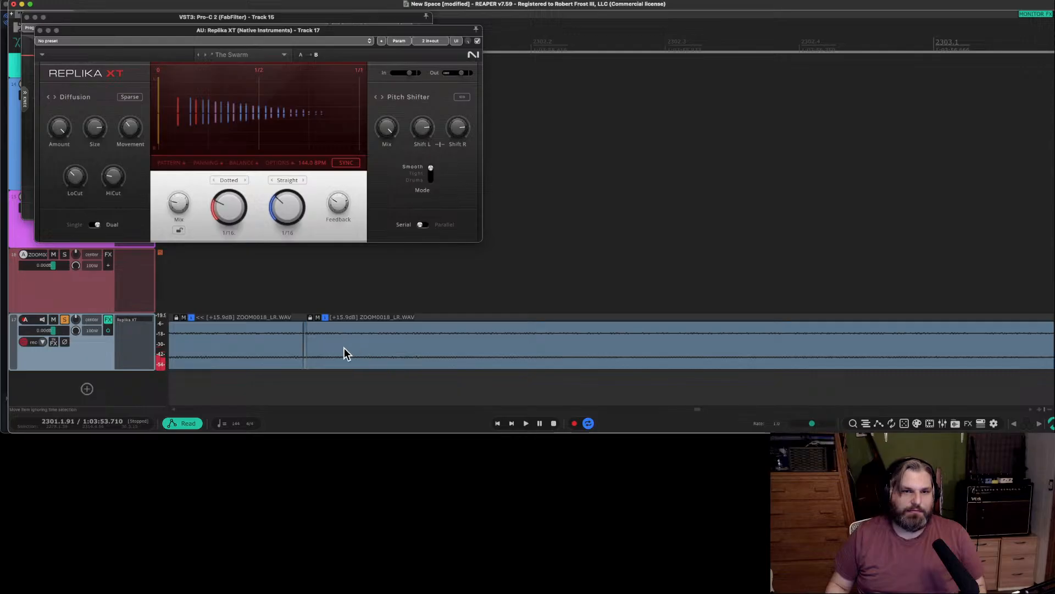
{"action": "left_click", "coordinate": [275, 343]}
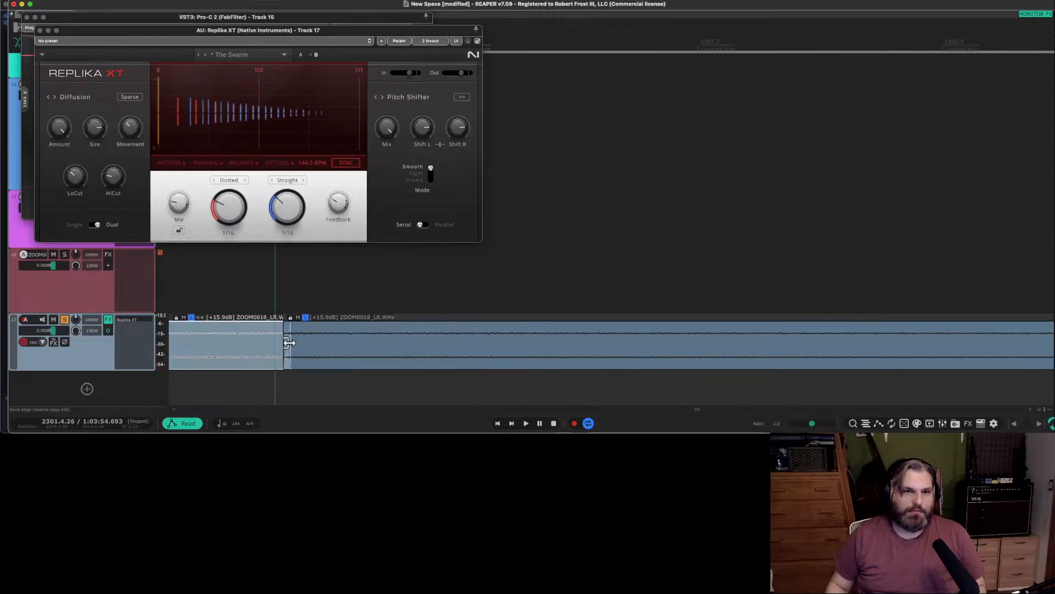
{"action": "left_click_drag", "start_coordinate": [289, 344], "coordinate": [242, 353]}
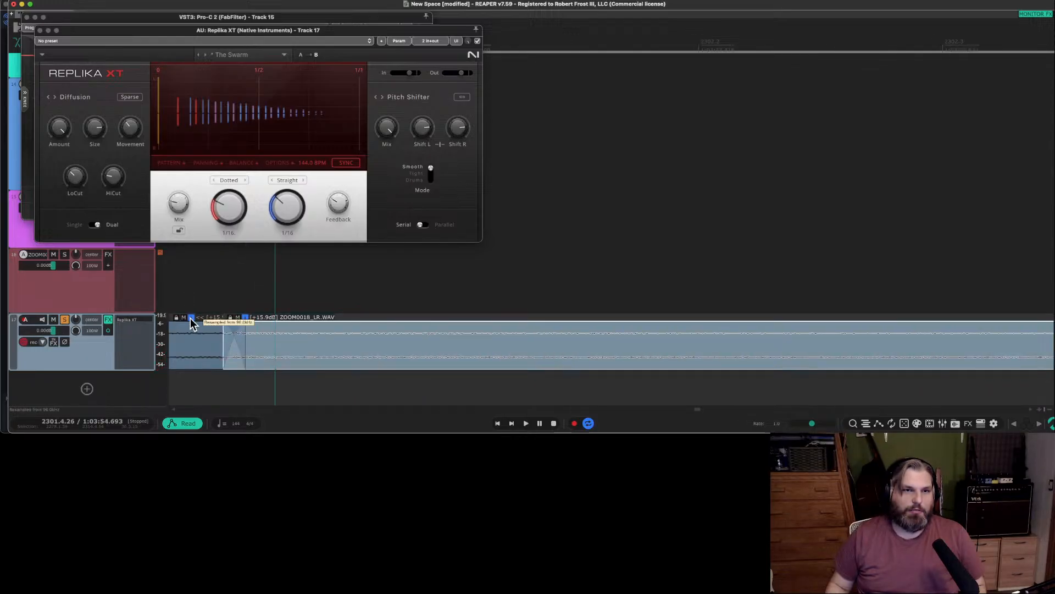
{"action": "scroll", "coordinate": [242, 346], "scroll_direction": "down", "scroll_amount": 2}
{"action": "key", "text": "space"}
{"action": "scroll", "coordinate": [225, 324], "scroll_direction": "down", "scroll_amount": 1}
{"action": "scroll", "coordinate": [230, 326], "scroll_direction": "left", "scroll_amount": 2}
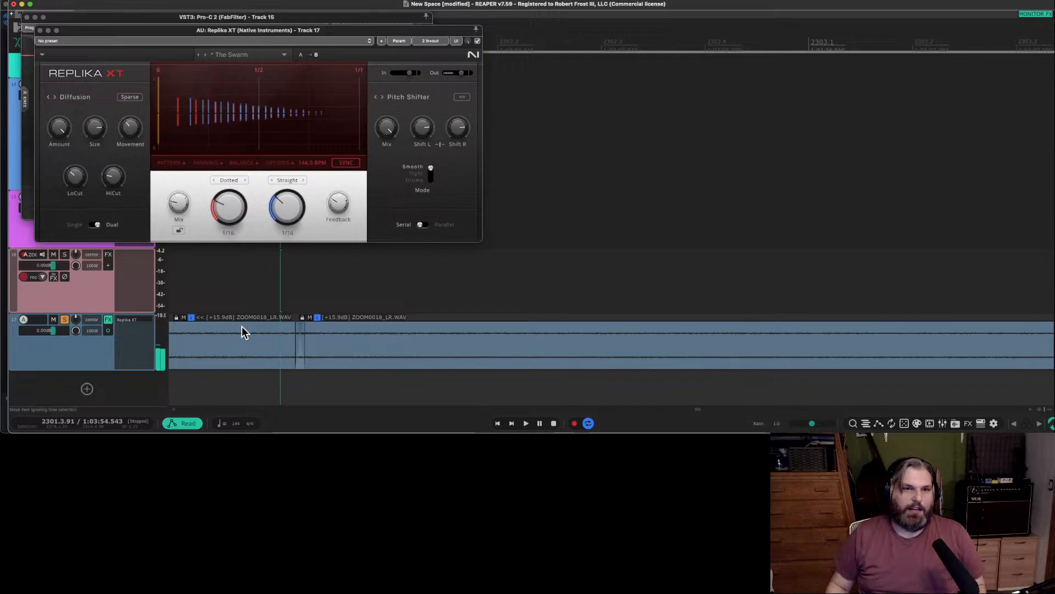
Move the second track 17 clip's start earlier to widen the crossfade with the first clip, and play the transition.
{"action": "left_click", "coordinate": [214, 295]}
{"action": "key", "text": "space"}
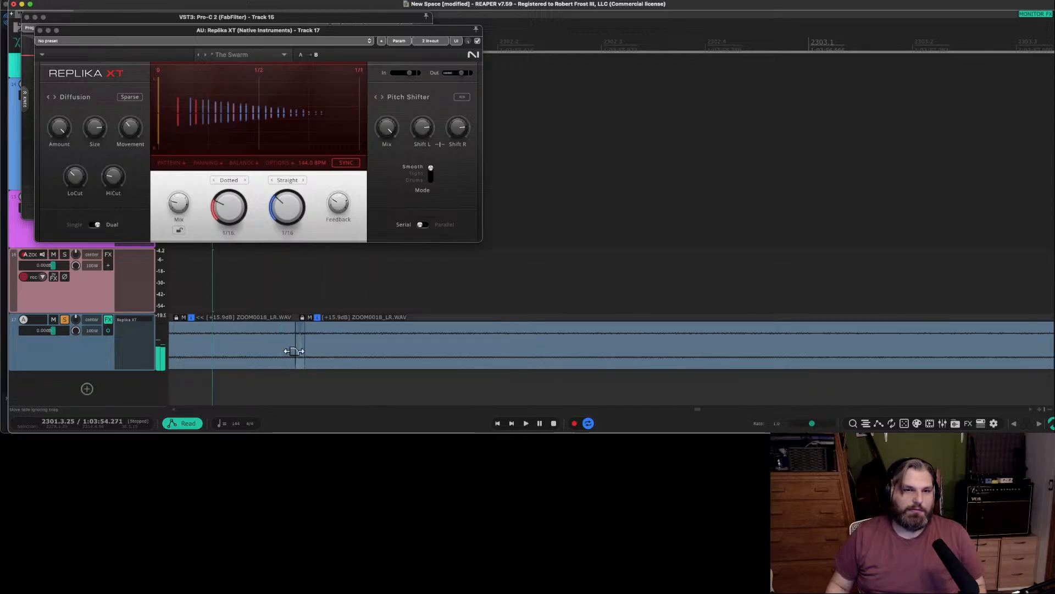
{"action": "left_click_drag", "start_coordinate": [347, 353], "coordinate": [312, 350]}
{"action": "left_click", "coordinate": [232, 282]}
{"action": "key", "text": "space"}
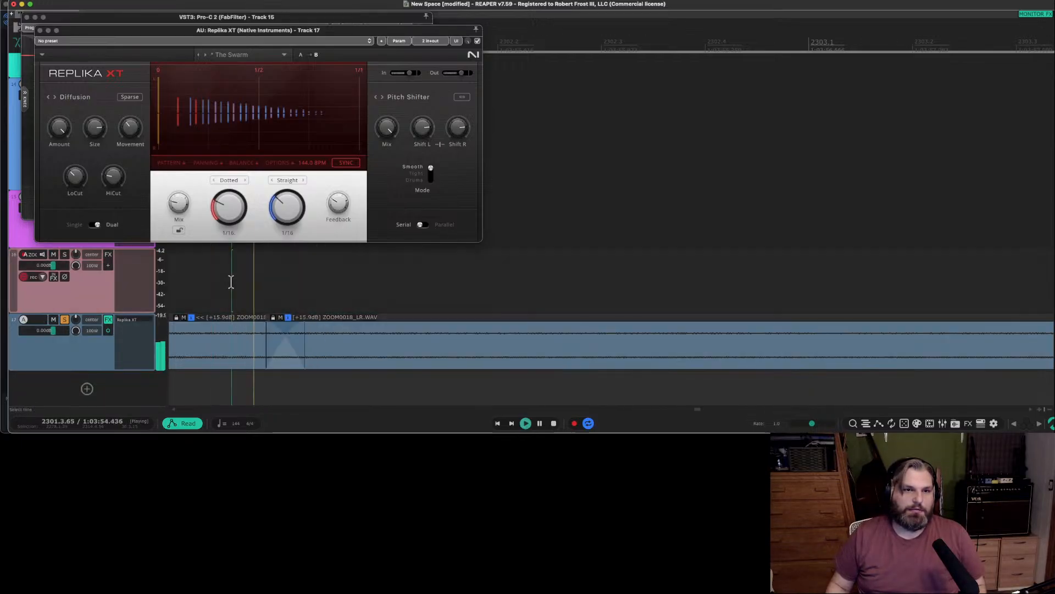
Select both clips on track 17 and play them from the beginning of the first clip.
{"action": "scroll", "coordinate": [339, 358], "scroll_direction": "down", "scroll_amount": 8}
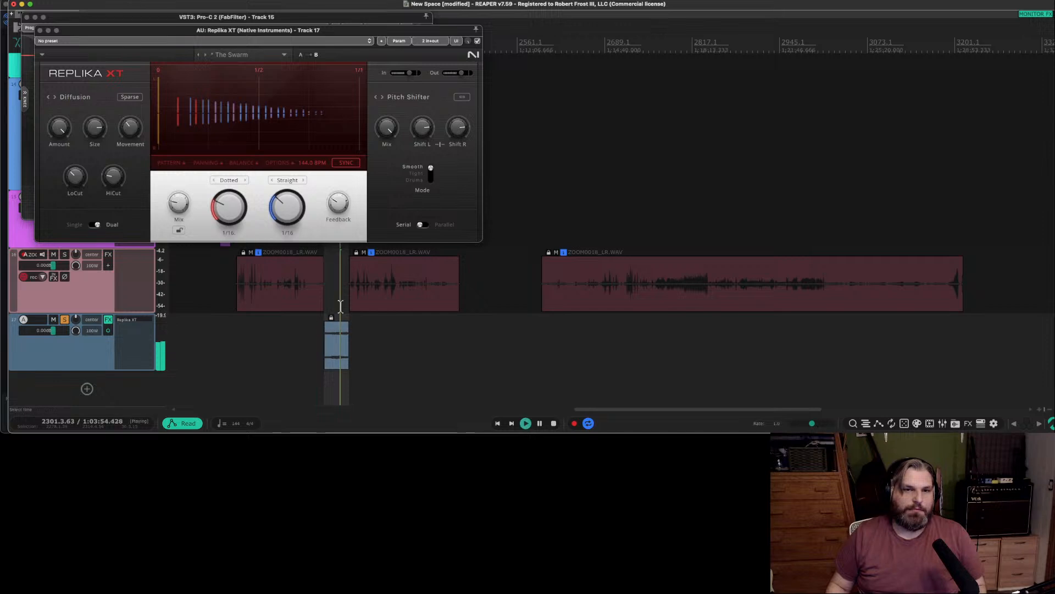
{"action": "scroll", "coordinate": [341, 308], "scroll_direction": "up", "scroll_amount": 3}
{"action": "scroll", "coordinate": [345, 324], "scroll_direction": "up", "scroll_amount": 1}
{"action": "left_click", "coordinate": [348, 354], "text": "shift"}
{"action": "left_click", "coordinate": [302, 351], "text": "shift"}
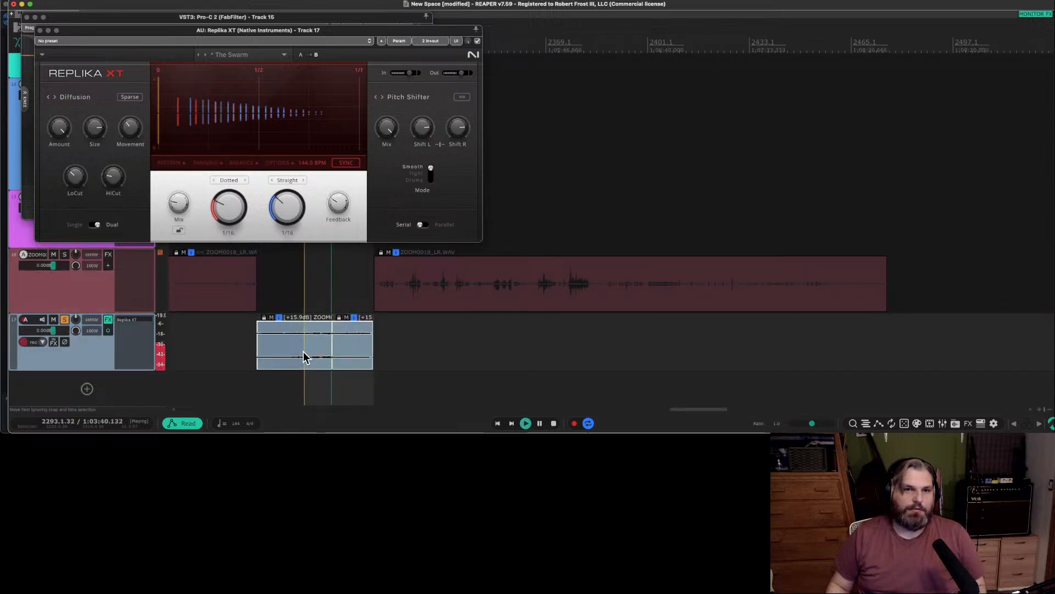
{"action": "key", "text": "space"}
{"action": "left_click_drag", "start_coordinate": [303, 351], "coordinate": [290, 354]}
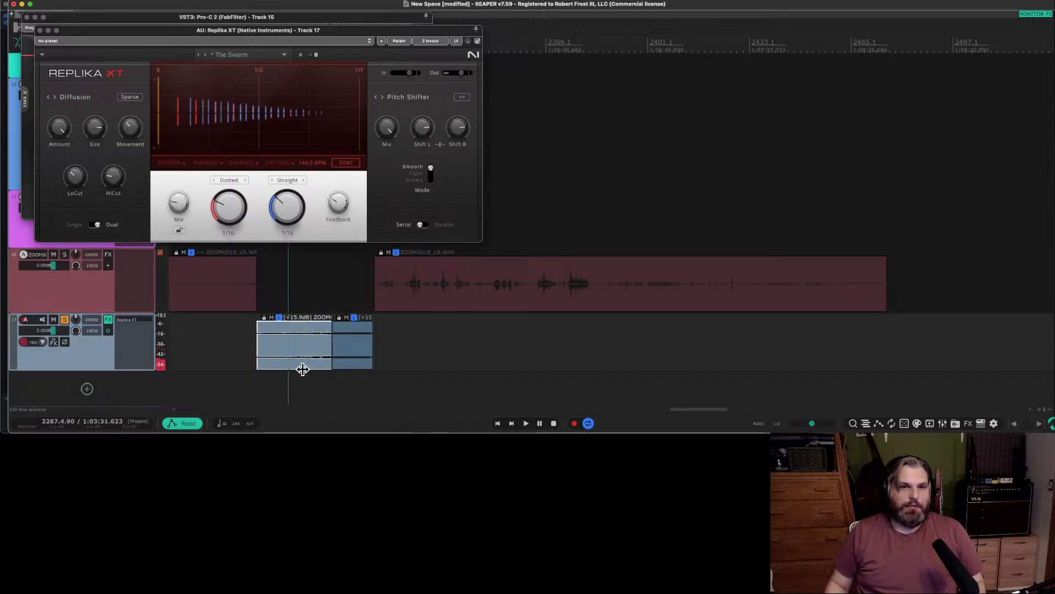
{"action": "left_click", "coordinate": [348, 356]}
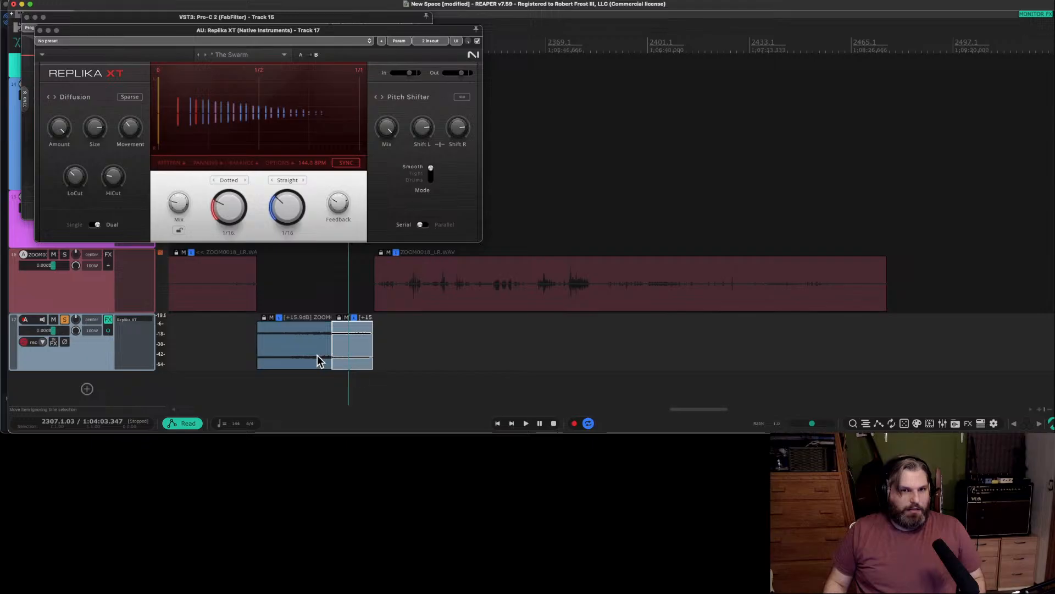
{"action": "left_click", "coordinate": [317, 357], "text": "shift"}
{"action": "key", "text": "space"}
{"action": "scroll", "coordinate": [322, 358], "scroll_direction": "up", "scroll_amount": 8}
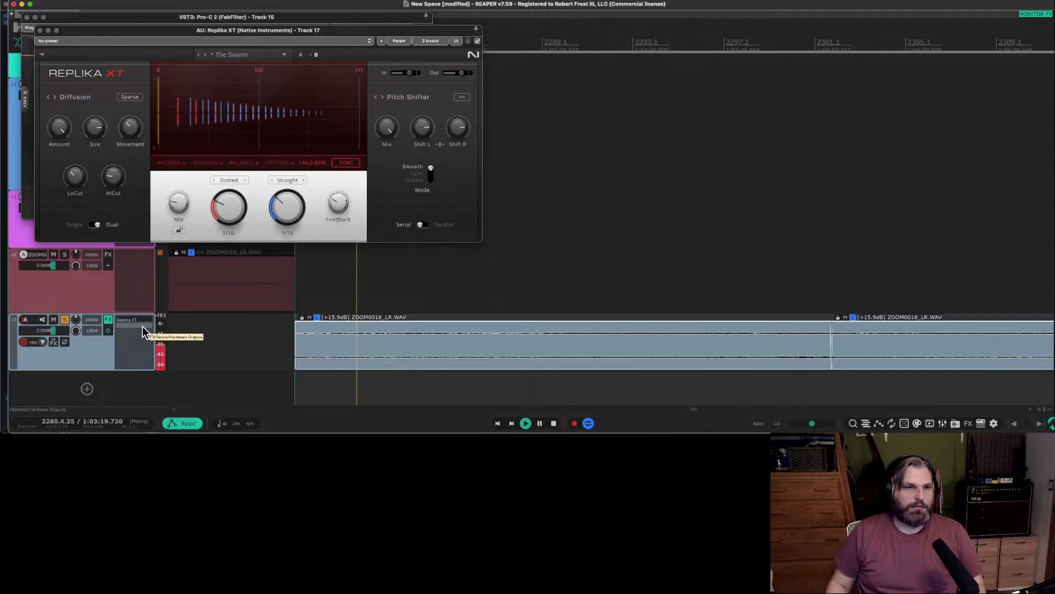
Listen through the first track 17 clip and replay the passage around 2297.4 to locate the next cut.
{"action": "mouse_move", "coordinate": [55, 129]}
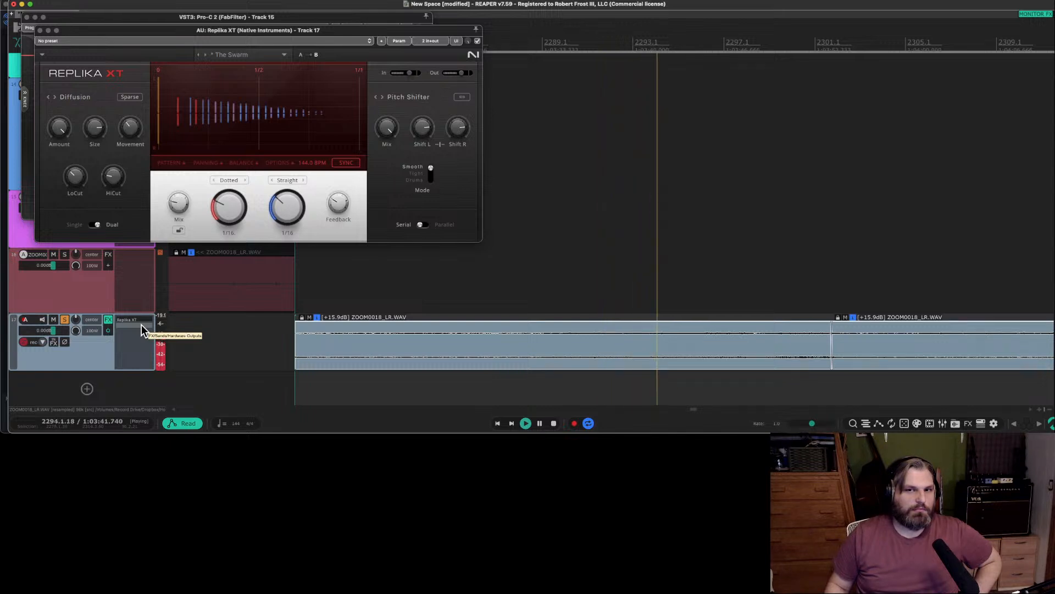
{"action": "scroll", "coordinate": [467, 297], "scroll_direction": "down", "scroll_amount": 3}
{"action": "scroll", "coordinate": [452, 291], "scroll_direction": "up", "scroll_amount": 1}
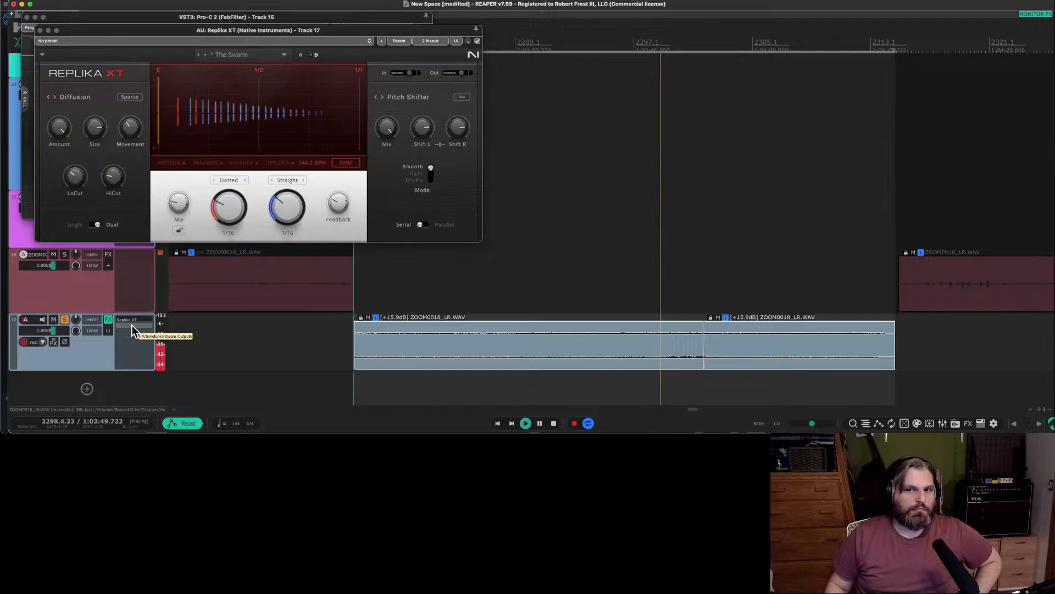
{"action": "left_click", "coordinate": [631, 294]}
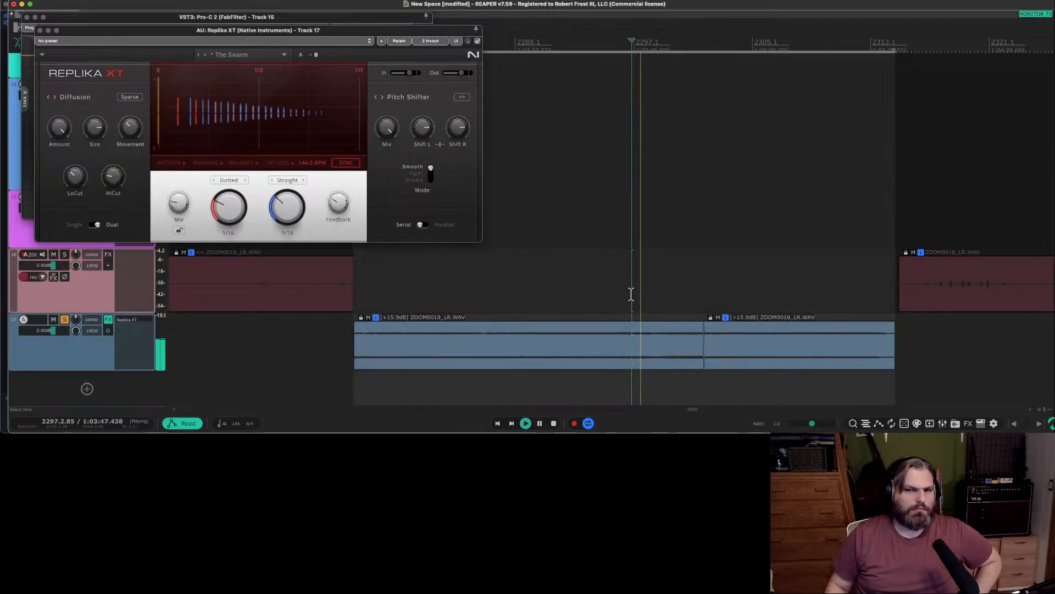
{"action": "scroll", "coordinate": [641, 296], "scroll_direction": "up", "scroll_amount": 1}
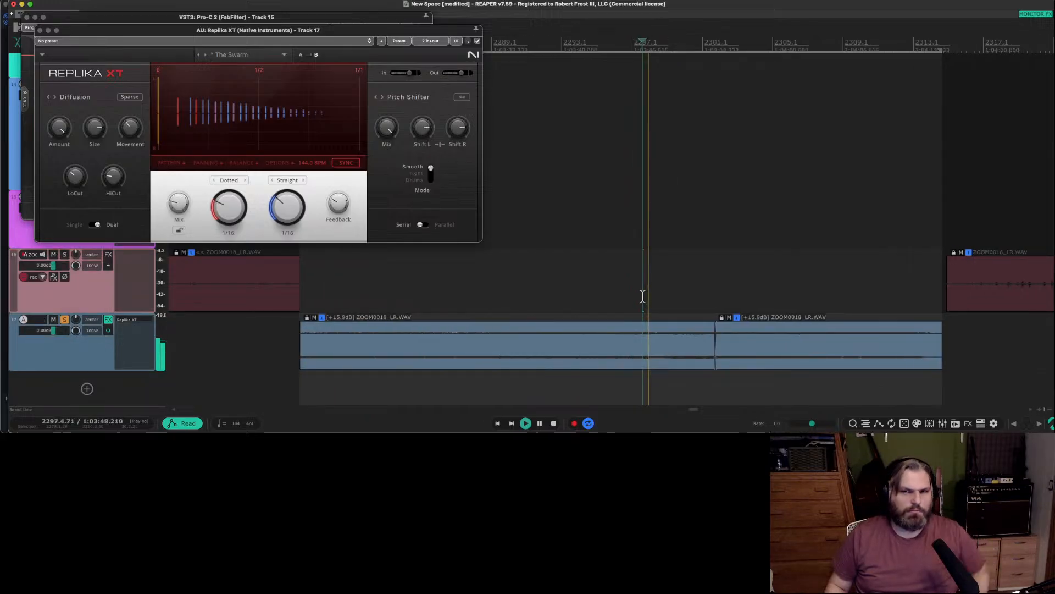
{"action": "scroll", "coordinate": [643, 295], "scroll_direction": "up", "scroll_amount": 3}
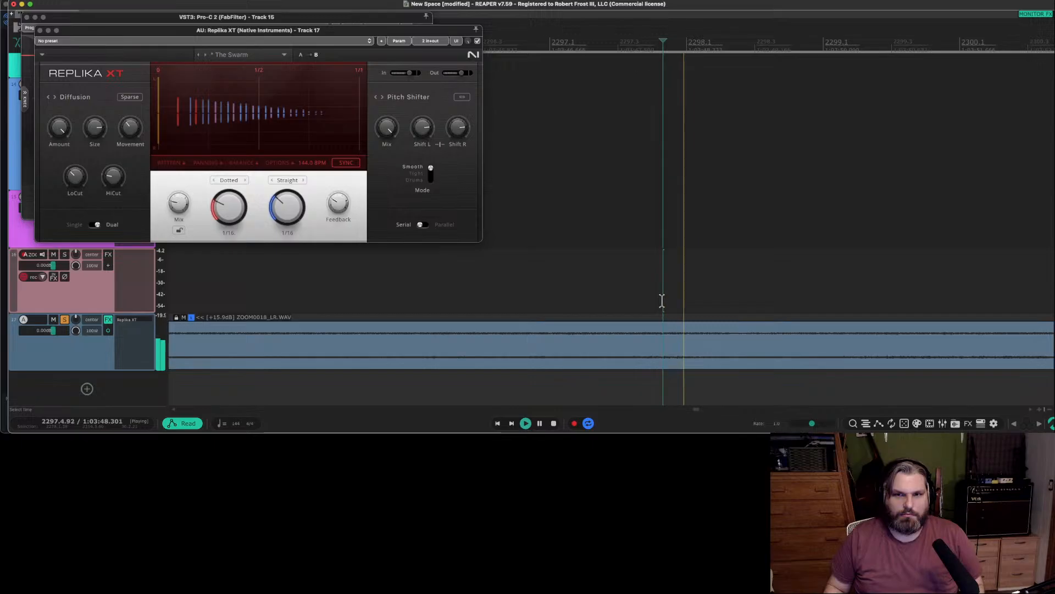
{"action": "left_click", "coordinate": [661, 303]}
{"action": "left_click", "coordinate": [660, 304]}
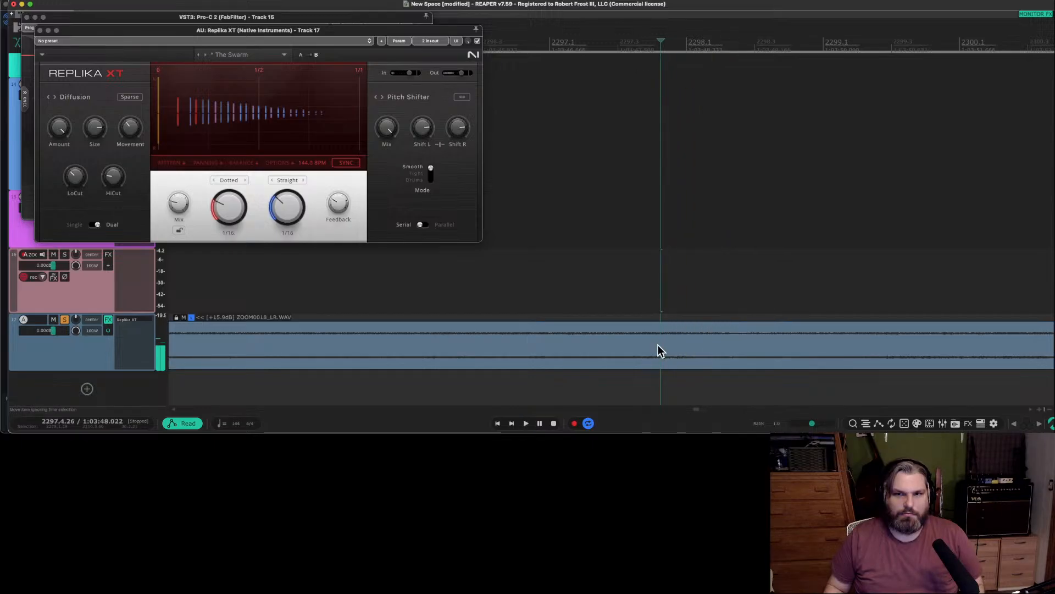
Split the first track 17 clip at about 2297.4 and 2298.2 and delete the section between.
{"action": "left_click", "coordinate": [662, 345]}
{"action": "key", "text": "s"}
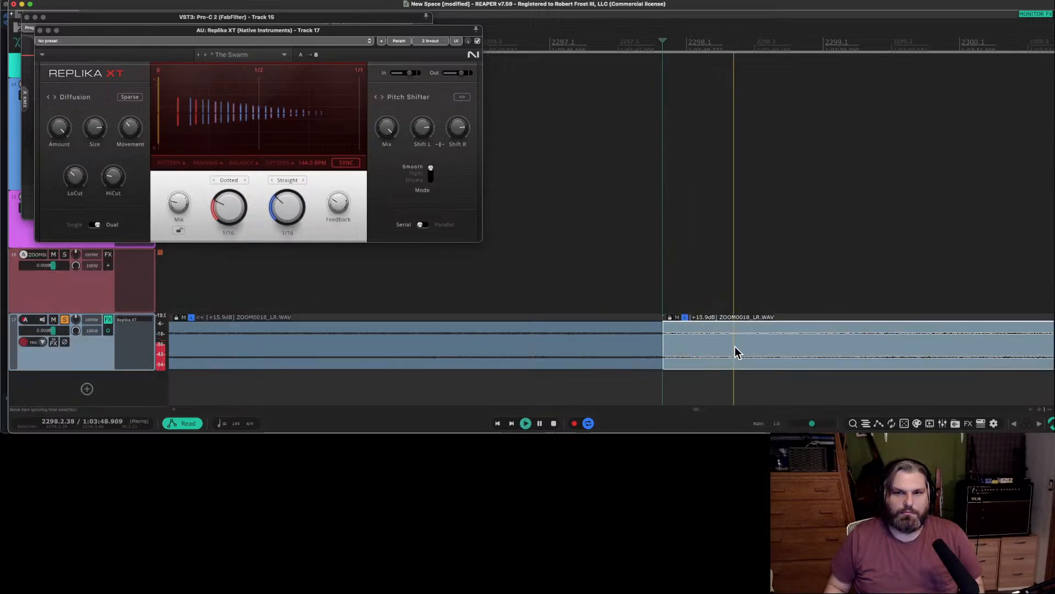
{"action": "key", "text": "s"}
{"action": "left_click", "coordinate": [720, 352]}
{"action": "key", "text": "Delete"}
Move the clips after the gap on track 17 earlier so they slightly overlap the end of the first clip.
{"action": "left_click", "coordinate": [763, 353]}
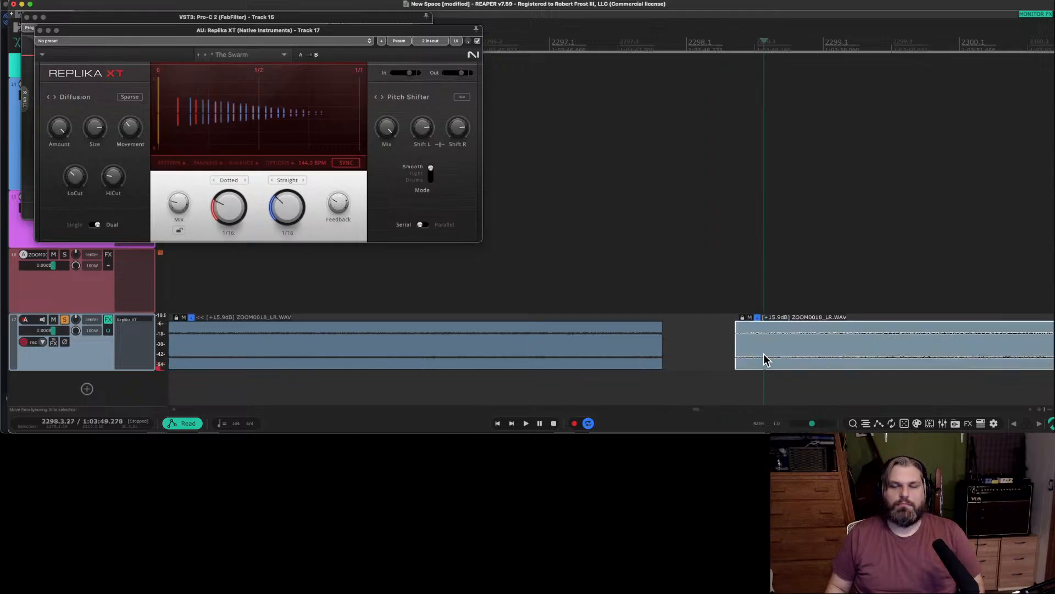
{"action": "scroll", "coordinate": [763, 354], "scroll_direction": "down", "scroll_amount": 10}
{"action": "left_click", "coordinate": [790, 356], "text": "shift"}
{"action": "left_click_drag", "start_coordinate": [791, 356], "coordinate": [783, 358]}
Play from about 2295.2 across the newly closed joins on track 17.
{"action": "left_click", "coordinate": [750, 310]}
{"action": "key", "text": "space"}
{"action": "scroll", "coordinate": [751, 307], "scroll_direction": "up", "scroll_amount": 6}
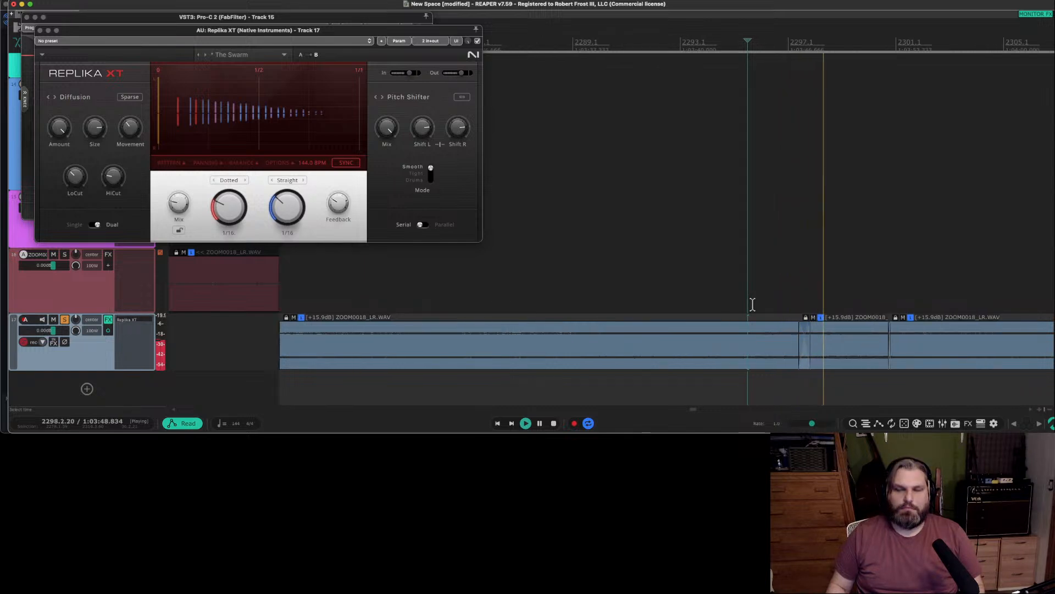
{"action": "scroll", "coordinate": [752, 304], "scroll_direction": "down", "scroll_amount": 5}
{"action": "scroll", "coordinate": [737, 304], "scroll_direction": "up", "scroll_amount": 2}
{"action": "key", "text": "space"}
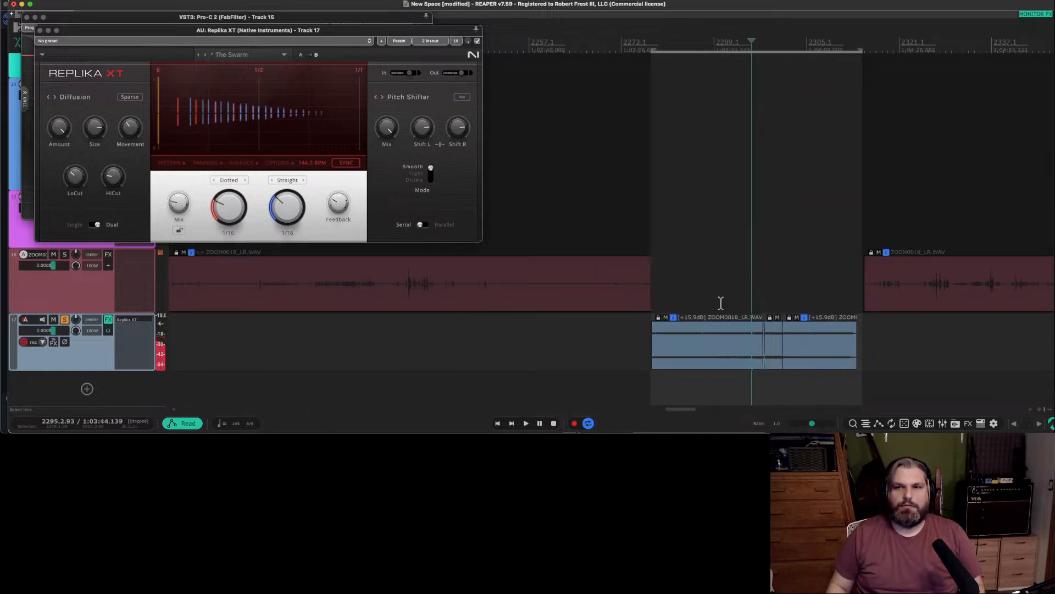
Select all three clips on track 17, fit the time selection to them, and play from their start.
{"action": "left_click", "coordinate": [793, 352]}
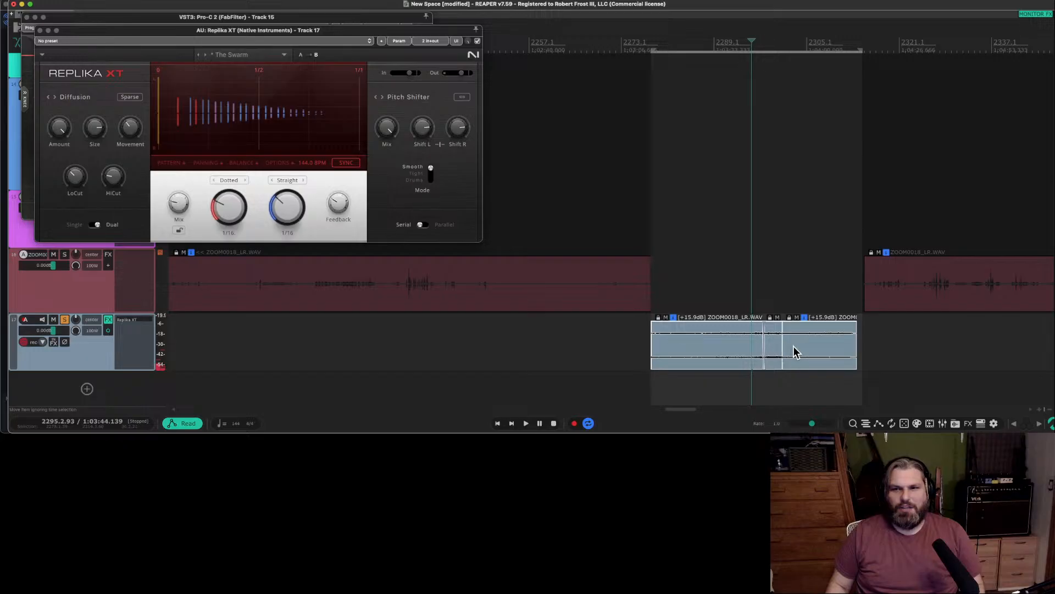
{"action": "key", "text": "Escape"}
{"action": "key", "text": "p"}
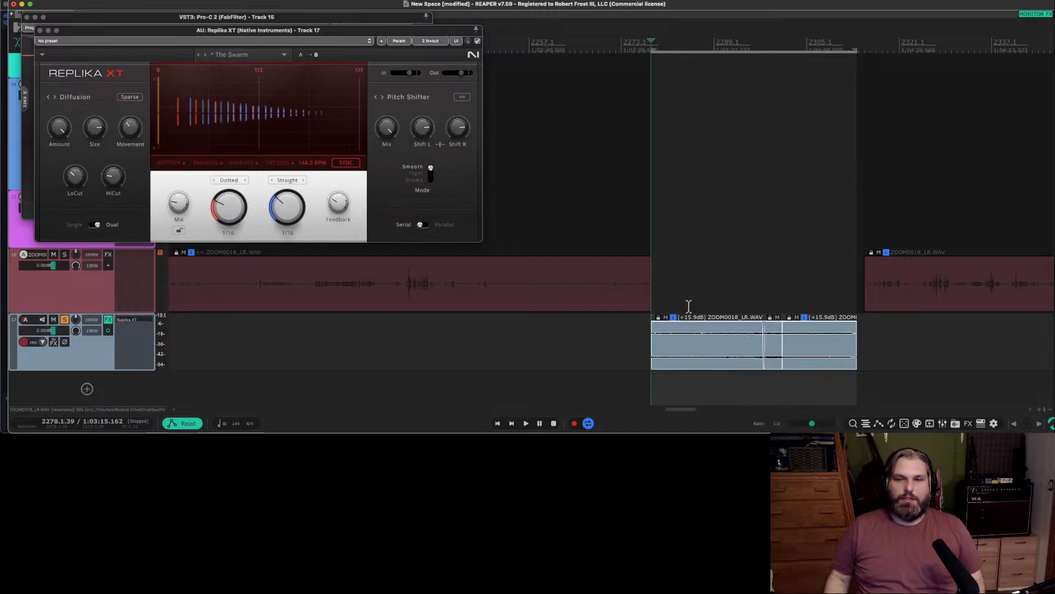
{"action": "key", "text": "space"}
Split the first track 17 clip at about 2287.1 and delete the portion before the split.
{"action": "scroll", "coordinate": [682, 289], "scroll_direction": "up", "scroll_amount": 3}
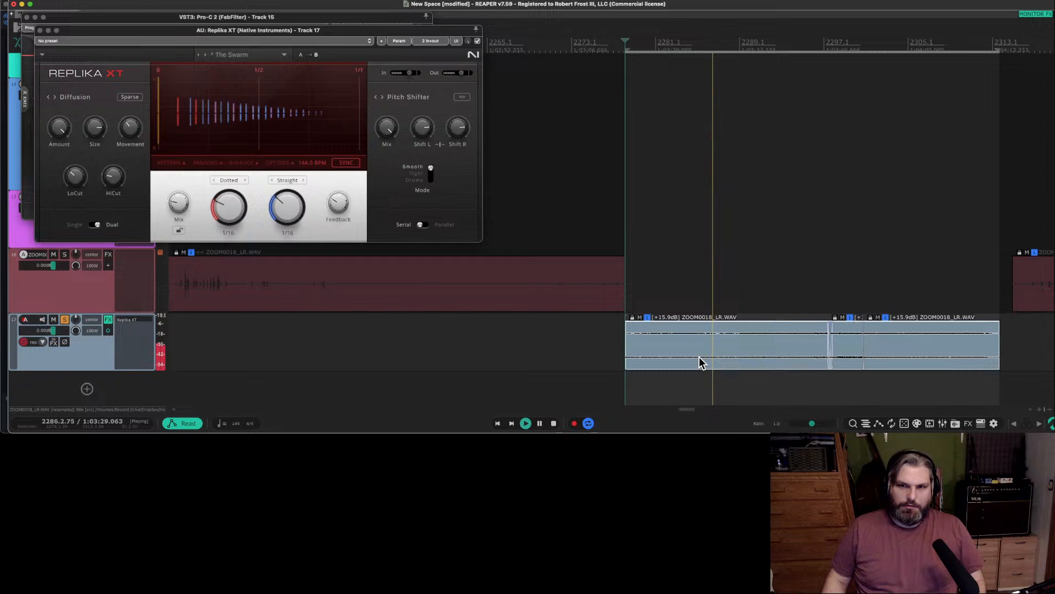
{"action": "key", "text": "space"}
{"action": "left_click", "coordinate": [719, 339]}
{"action": "key", "text": "s"}
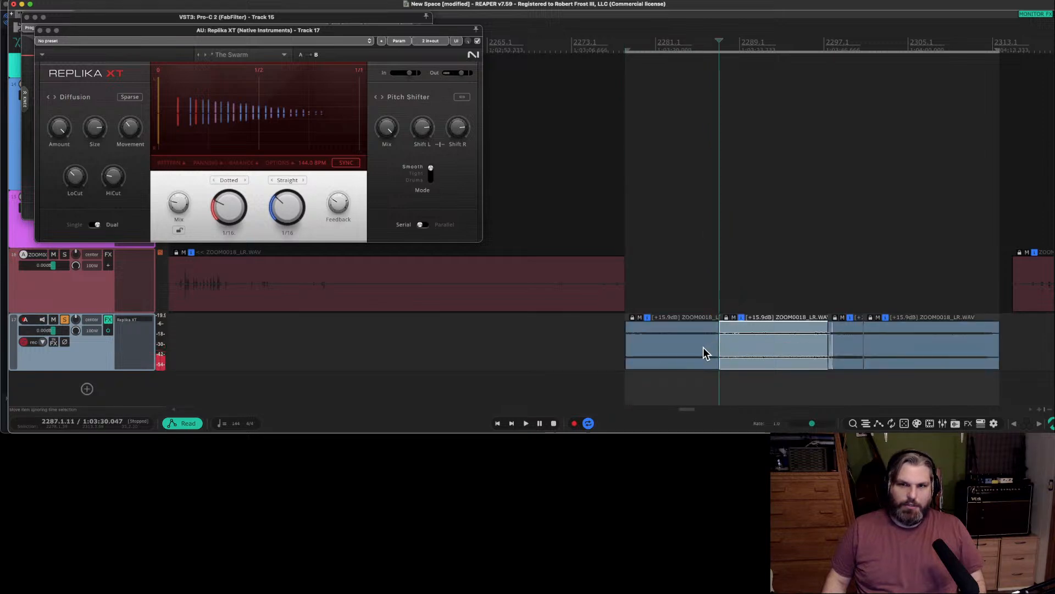
{"action": "left_click", "coordinate": [703, 347]}
{"action": "key", "text": "Delete"}
Select the remaining track 17 clips, fit the time selection to them, and play the shortened passage.
{"action": "left_click", "coordinate": [773, 352]}
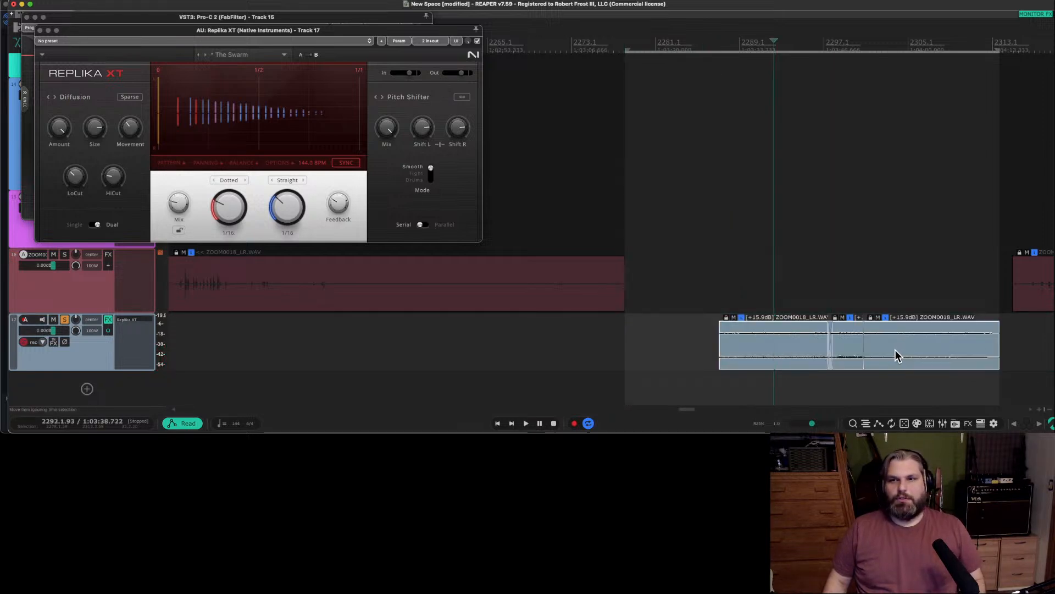
{"action": "key", "text": "Escape"}
{"action": "key", "text": "shift+t"}
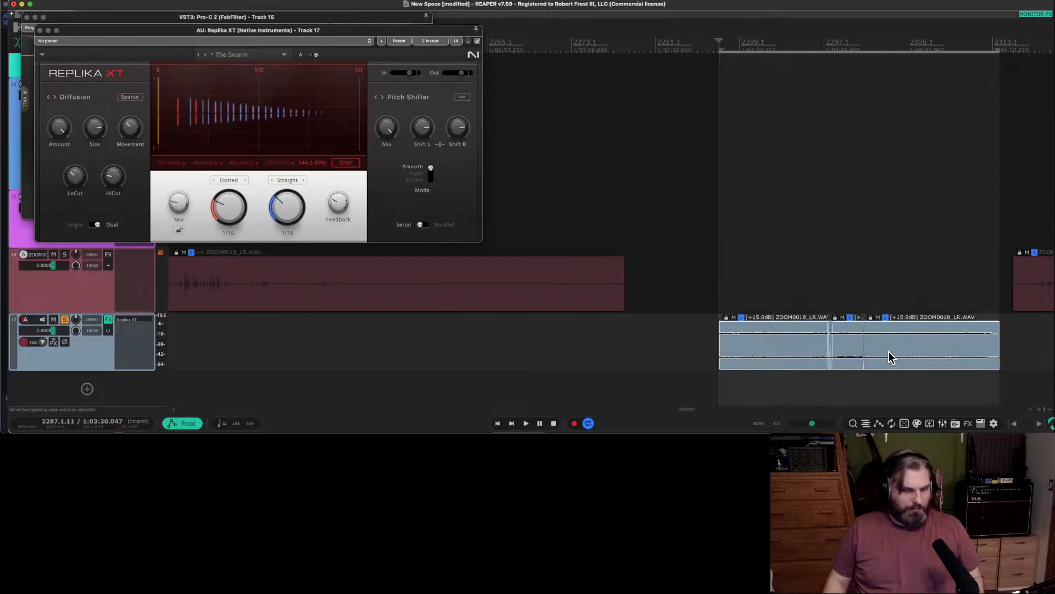
{"action": "key", "text": "space"}
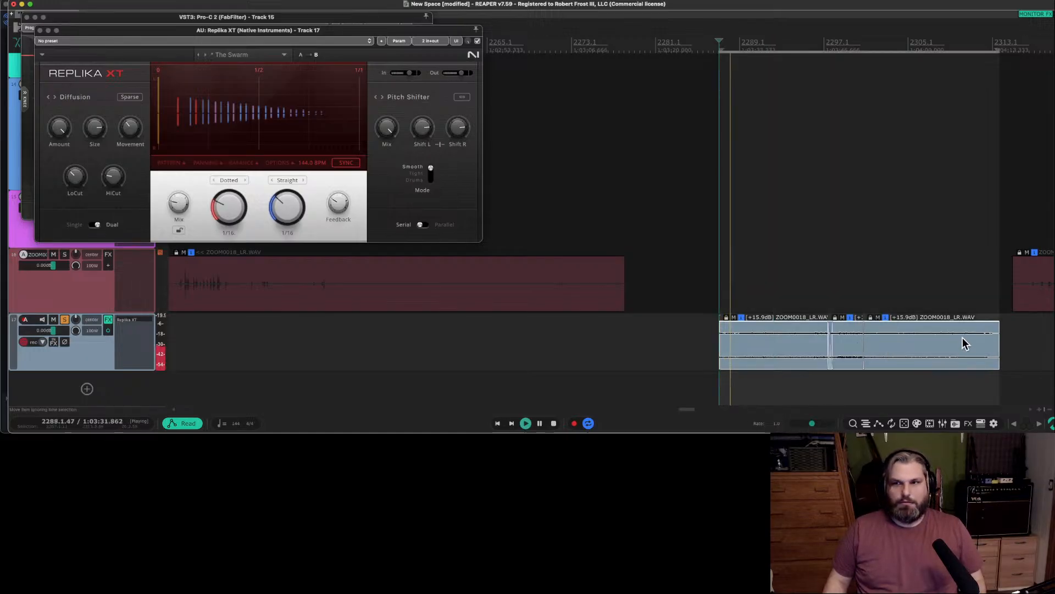
Close the open Replika XT and Pro-C 2 windows, add ReaPitch to track 17, and try its octave shift.
{"action": "left_click", "coordinate": [133, 323]}
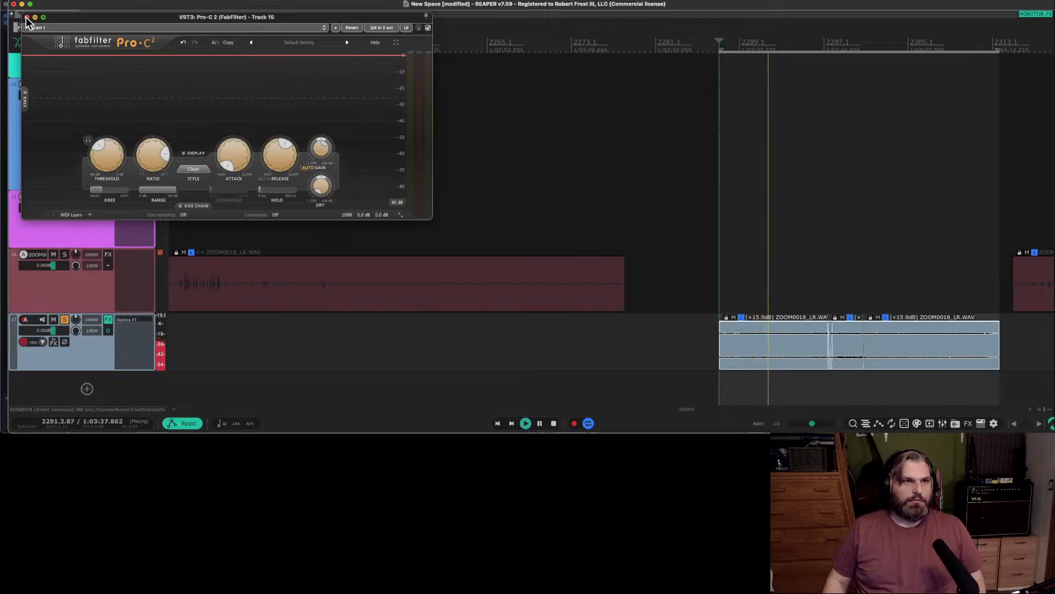
{"action": "left_click", "coordinate": [26, 17]}
{"action": "double_click", "coordinate": [130, 328]}
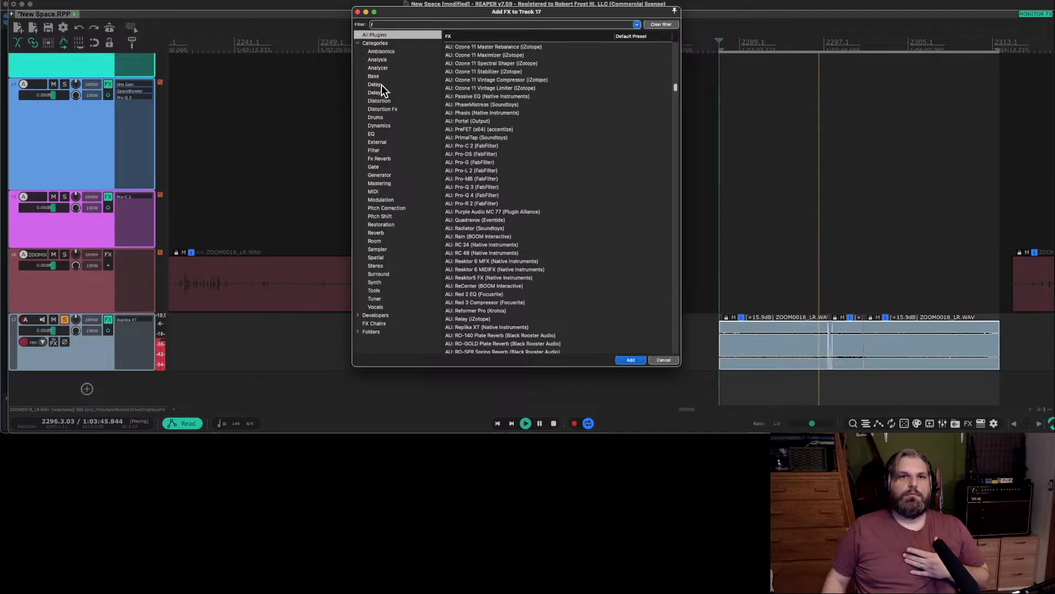
{"action": "left_click", "coordinate": [390, 217]}
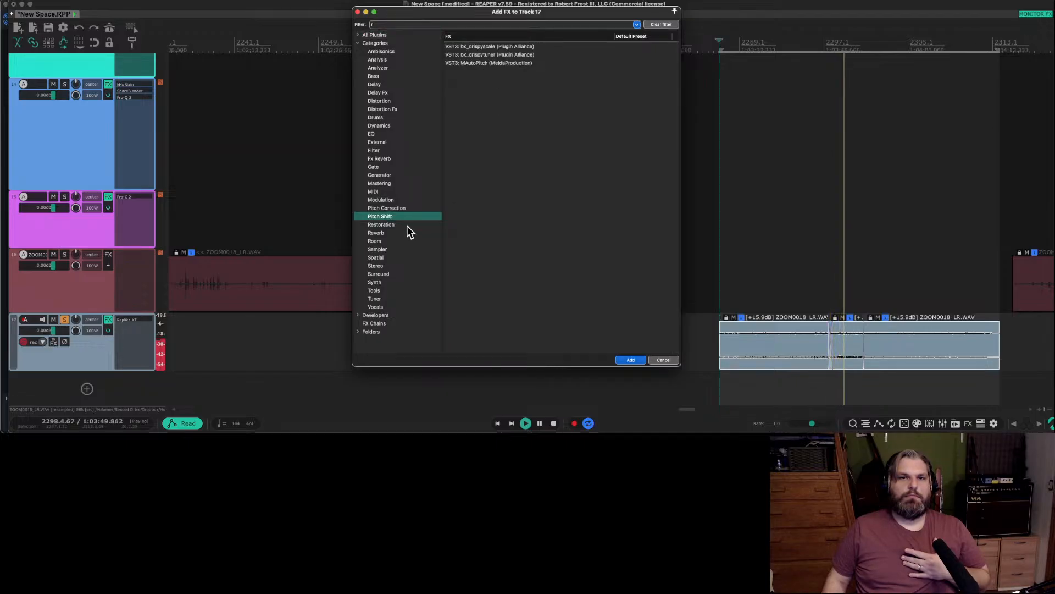
{"action": "left_click", "coordinate": [623, 25]}
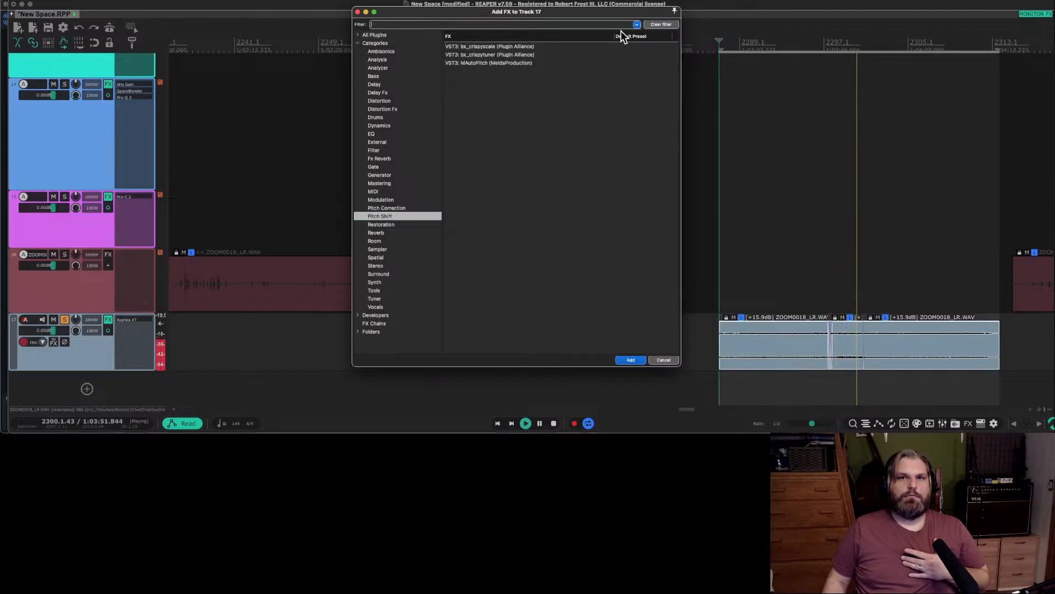
{"action": "left_click", "coordinate": [396, 215]}
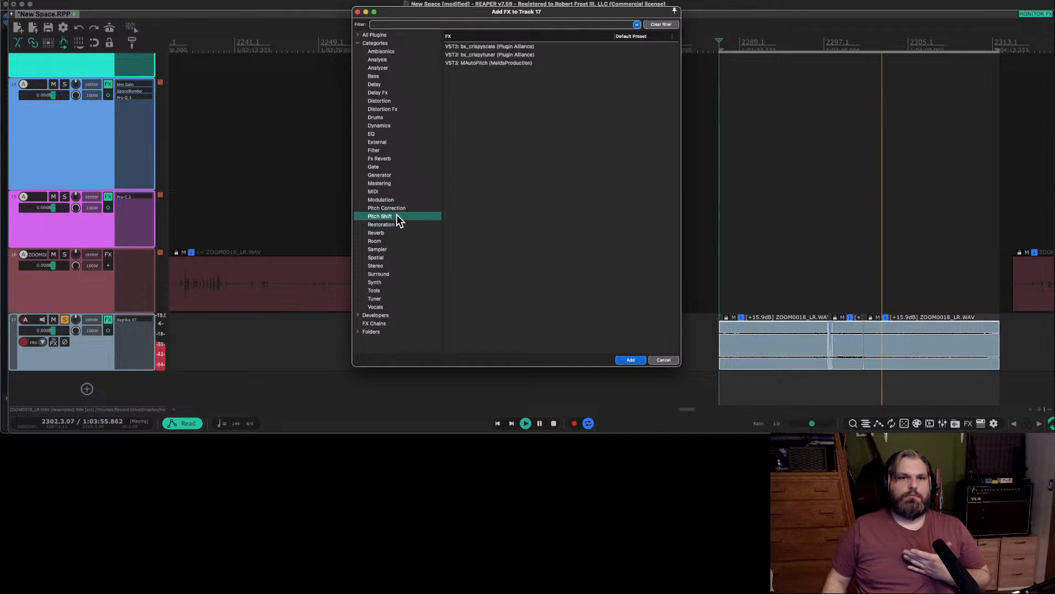
{"action": "left_click", "coordinate": [389, 209]}
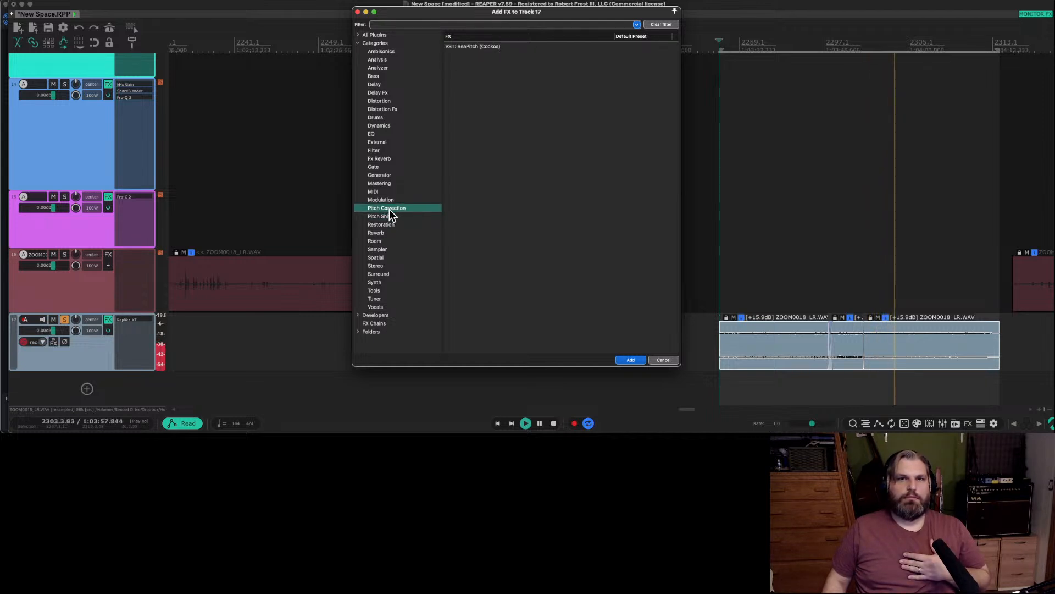
{"action": "double_click", "coordinate": [469, 47]}
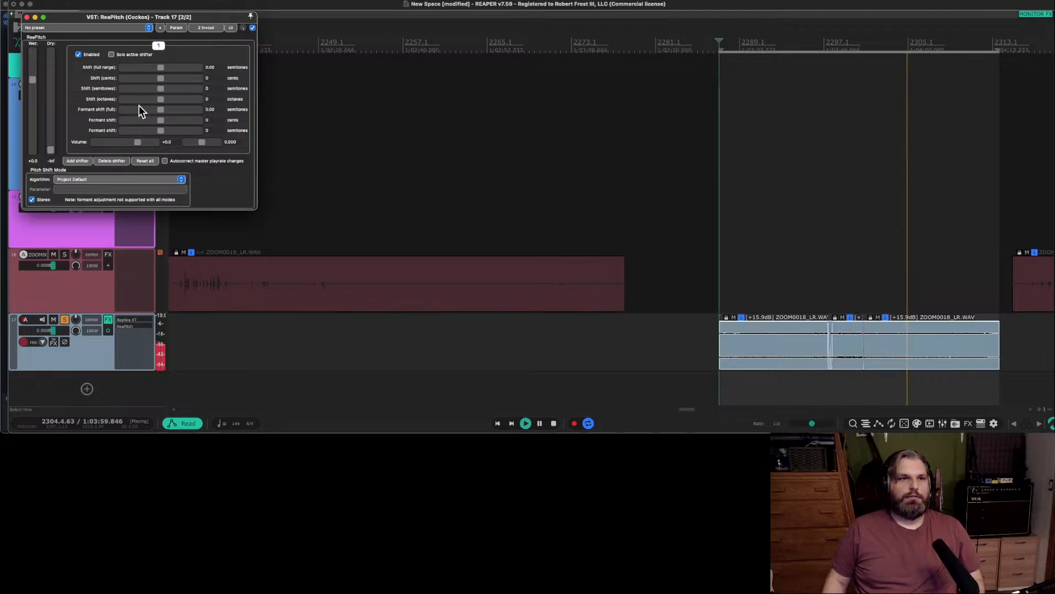
{"action": "left_click_drag", "start_coordinate": [163, 100], "coordinate": [151, 102]}
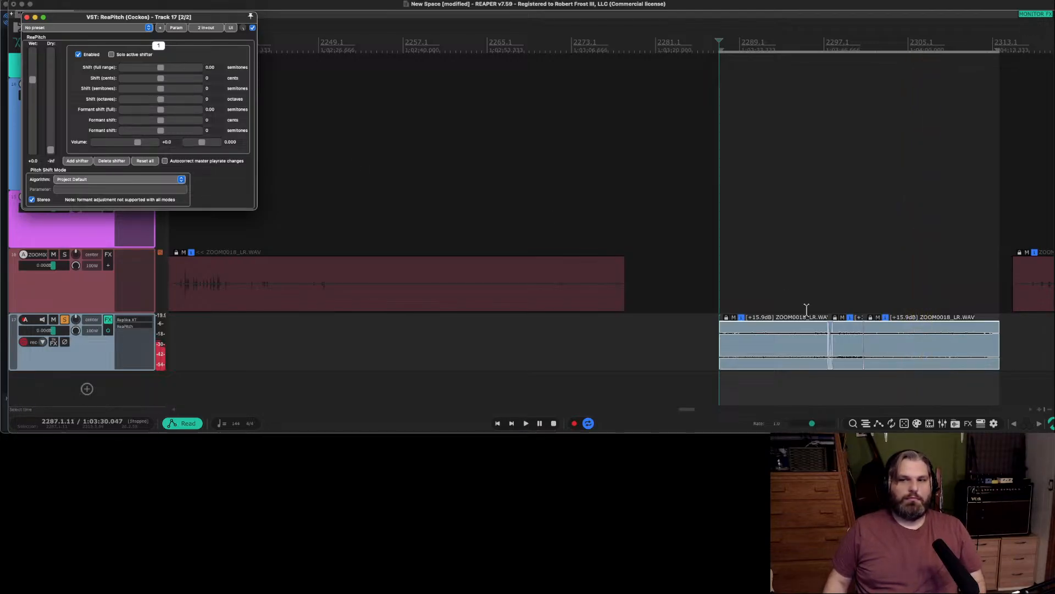
Play track 17 from about 2305.1 and again from about 2303.1 to locate the unwanted sound.
{"action": "left_click", "coordinate": [910, 291]}
{"action": "key", "text": "space"}
{"action": "scroll", "coordinate": [910, 300], "scroll_direction": "up", "scroll_amount": 10}
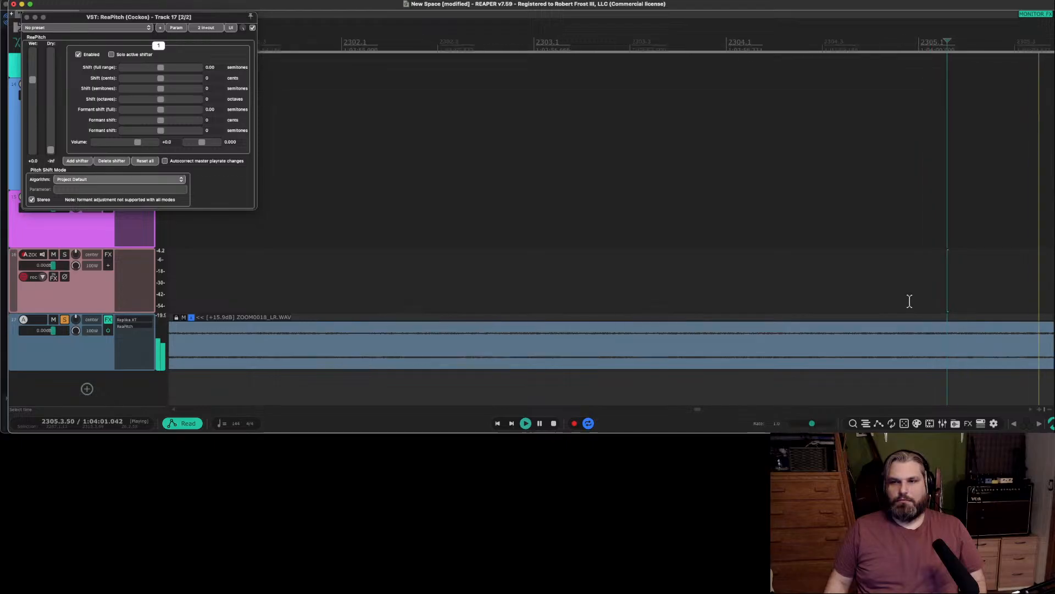
{"action": "scroll", "coordinate": [910, 303], "scroll_direction": "right", "scroll_amount": 5}
{"action": "scroll", "coordinate": [910, 302], "scroll_direction": "left", "scroll_amount": 10}
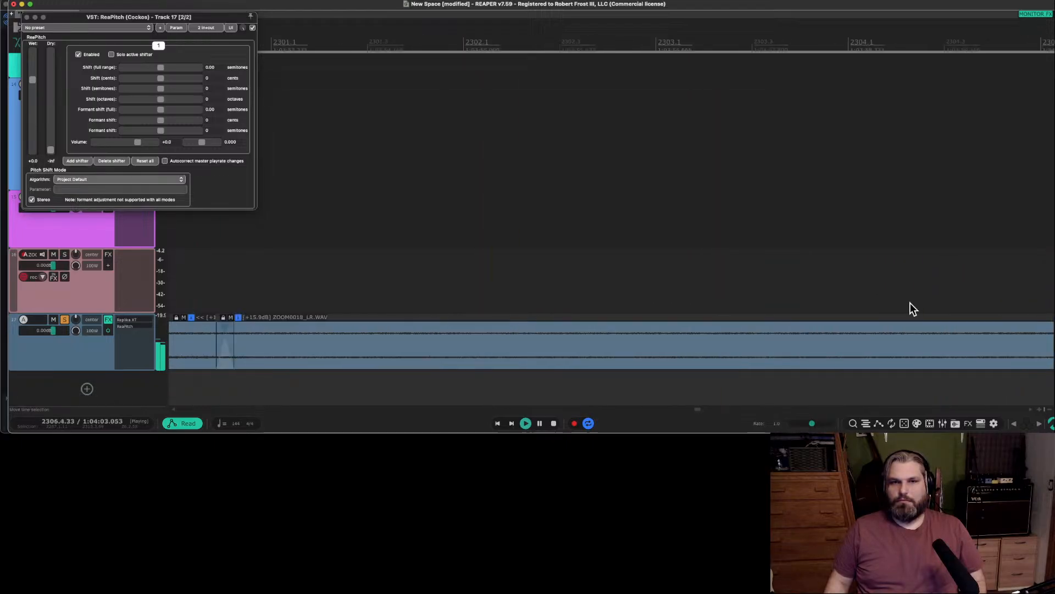
{"action": "scroll", "coordinate": [910, 302], "scroll_direction": "down", "scroll_amount": 8}
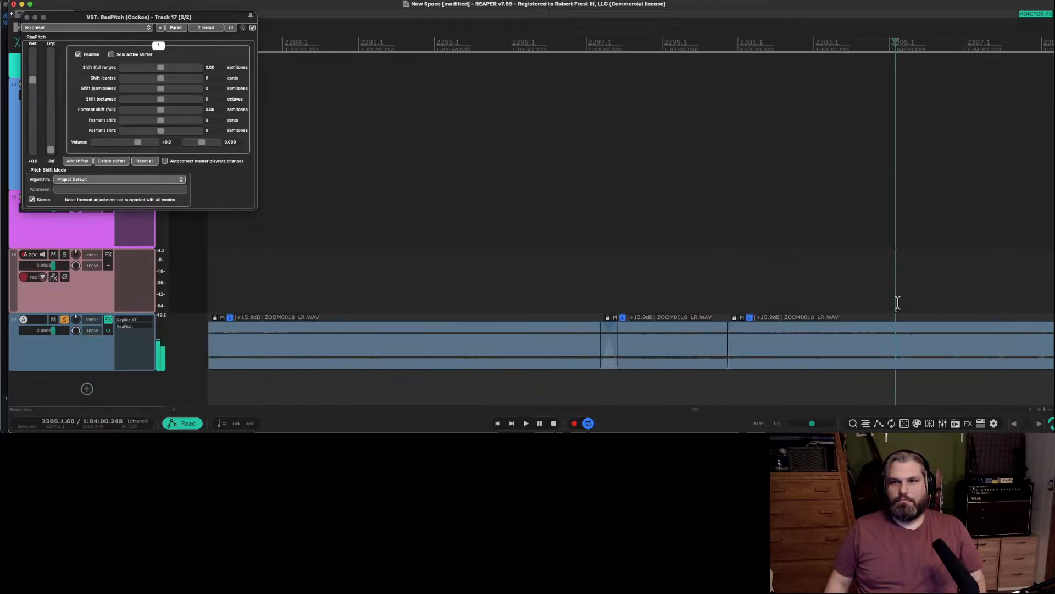
{"action": "left_click", "coordinate": [819, 297]}
{"action": "scroll", "coordinate": [821, 298], "scroll_direction": "right", "scroll_amount": 5}
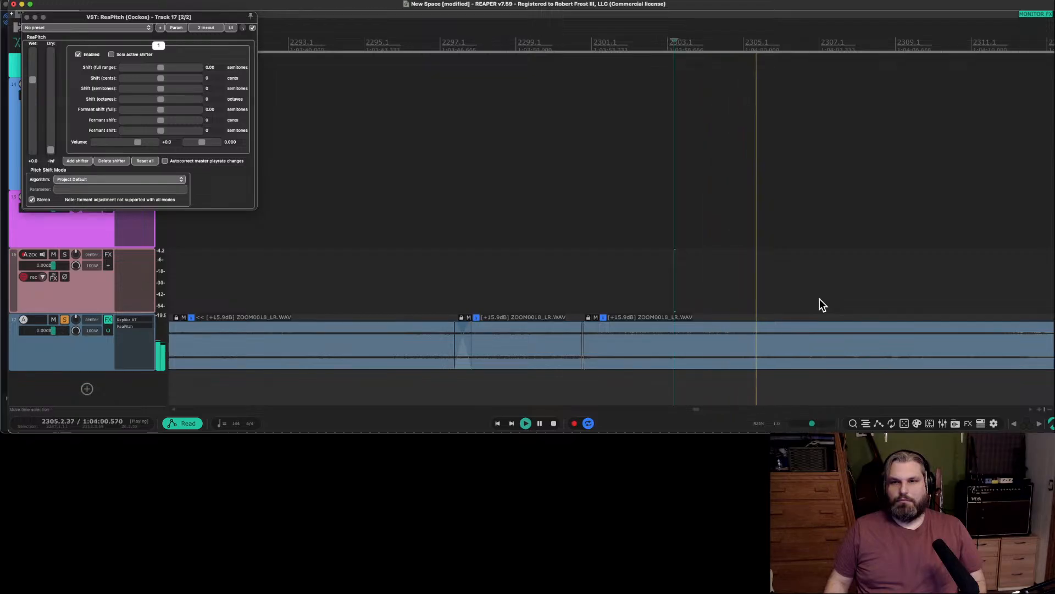
{"action": "key", "text": "space"}
Split the last track 17 clip at about 2305.1, cut out the short piece after it, and overlap the remainder as a crossfade.
{"action": "left_click", "coordinate": [745, 315]}
{"action": "scroll", "coordinate": [745, 314], "scroll_direction": "up", "scroll_amount": 2}
{"action": "key", "text": "s"}
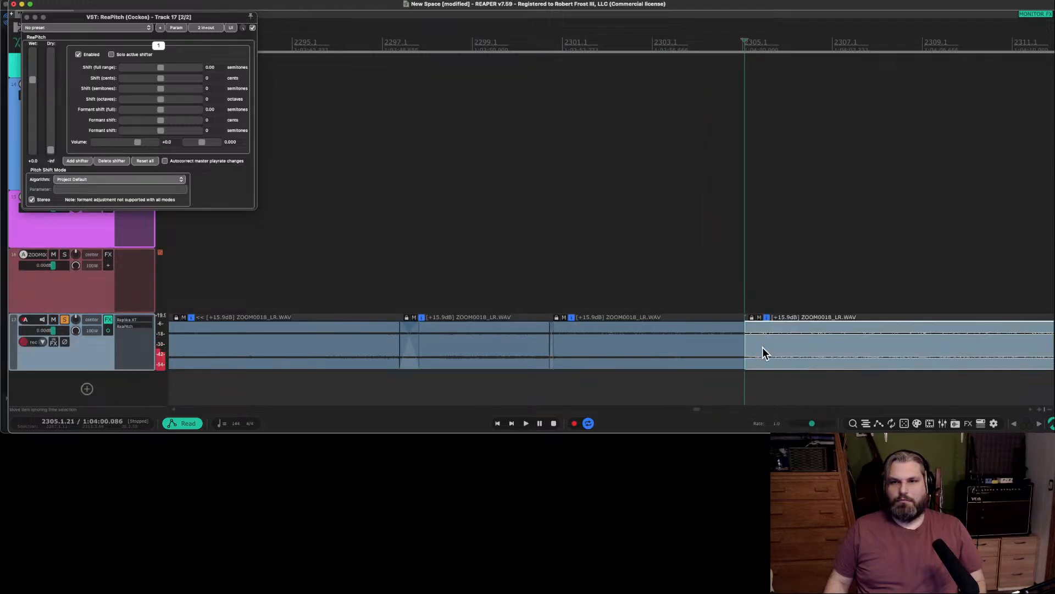
{"action": "mouse_move", "coordinate": [790, 345]}
{"action": "left_mouse_down"}
{"action": "mouse_move", "coordinate": [781, 349]}
{"action": "mouse_move", "coordinate": [820, 356]}
{"action": "mouse_move", "coordinate": [782, 356]}
{"action": "left_mouse_up"}
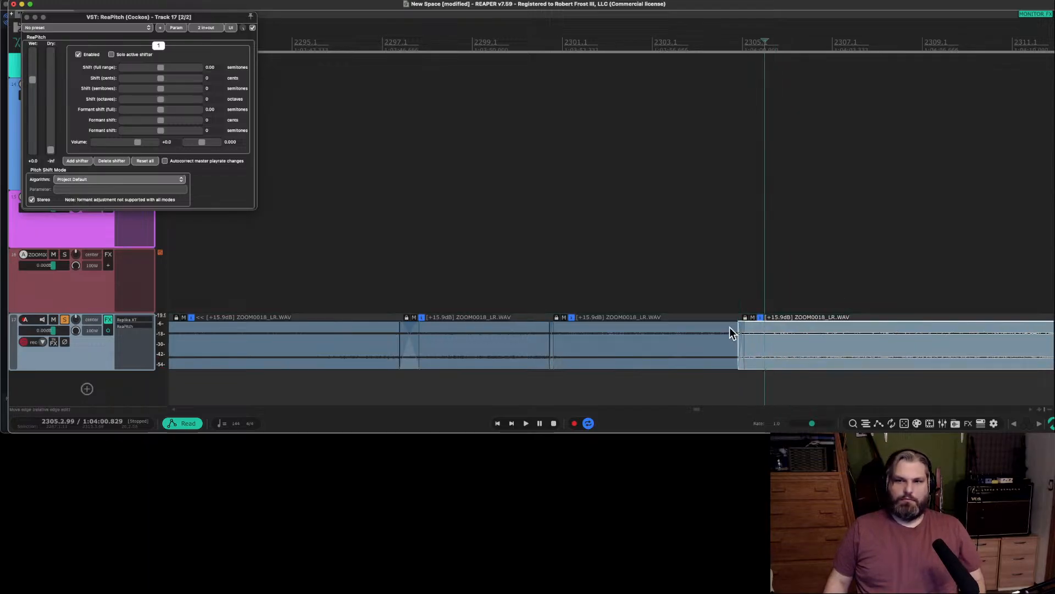
Play across the new join on track 17 and trim the last clip's tail at about 2311.
{"action": "left_click", "coordinate": [714, 312]}
{"action": "key", "text": "space"}
{"action": "scroll", "coordinate": [714, 312], "scroll_direction": "down", "scroll_amount": 3}
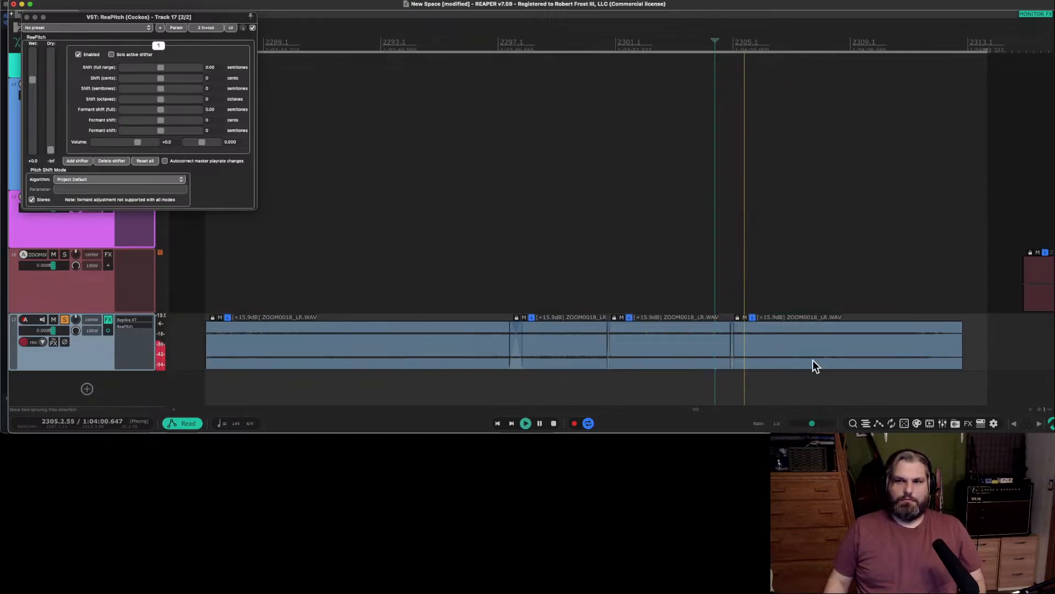
{"action": "key", "text": "space"}
{"action": "mouse_move", "coordinate": [919, 339]}
{"action": "left_mouse_down"}
{"action": "mouse_move", "coordinate": [935, 352]}
{"action": "mouse_move", "coordinate": [919, 353]}
{"action": "left_mouse_up"}
{"action": "key", "text": "space"}
{"action": "key", "text": "space"}
Select all four track 17 clips, fit the time selection to them, and play from their start.
{"action": "scroll", "coordinate": [842, 348], "scroll_direction": "left", "scroll_amount": 3}
{"action": "left_click", "coordinate": [568, 351], "text": "shift"}
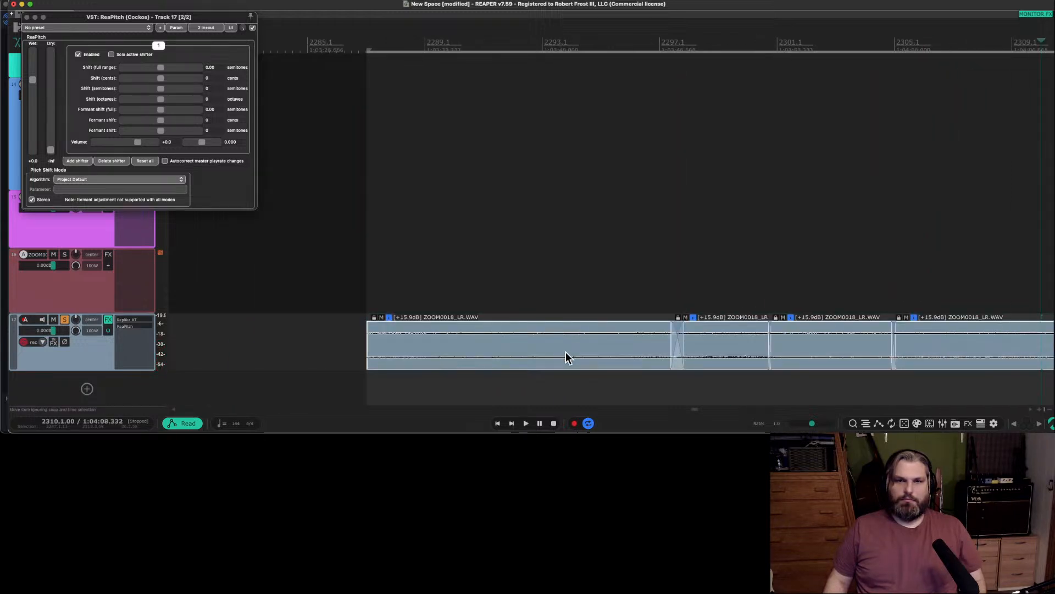
{"action": "key", "text": "Escape"}
{"action": "key", "text": "t"}
{"action": "key", "text": "space"}
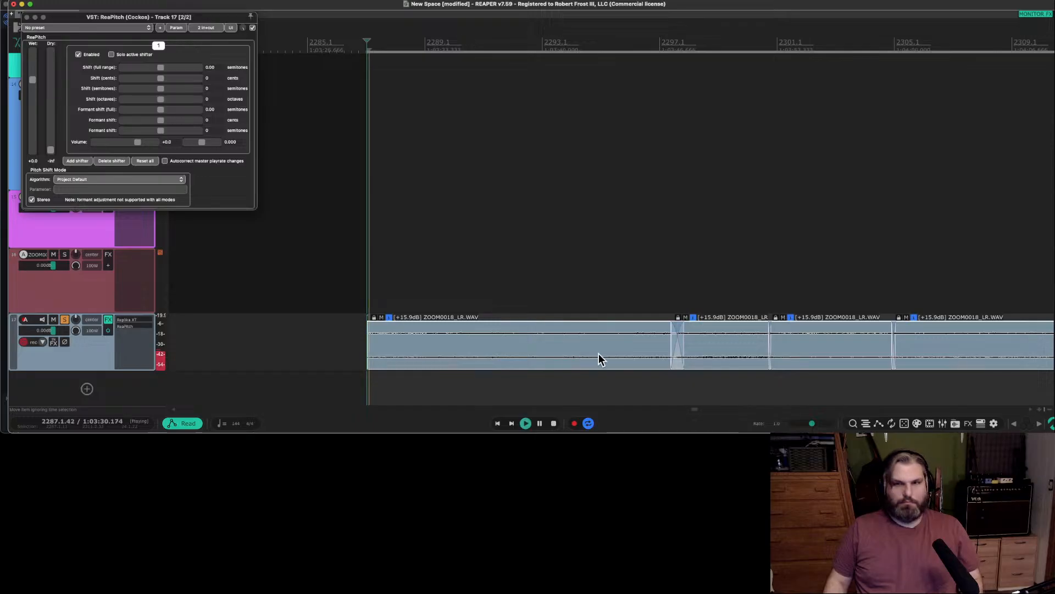
{"action": "scroll", "coordinate": [599, 353], "scroll_direction": "down", "scroll_amount": 3}
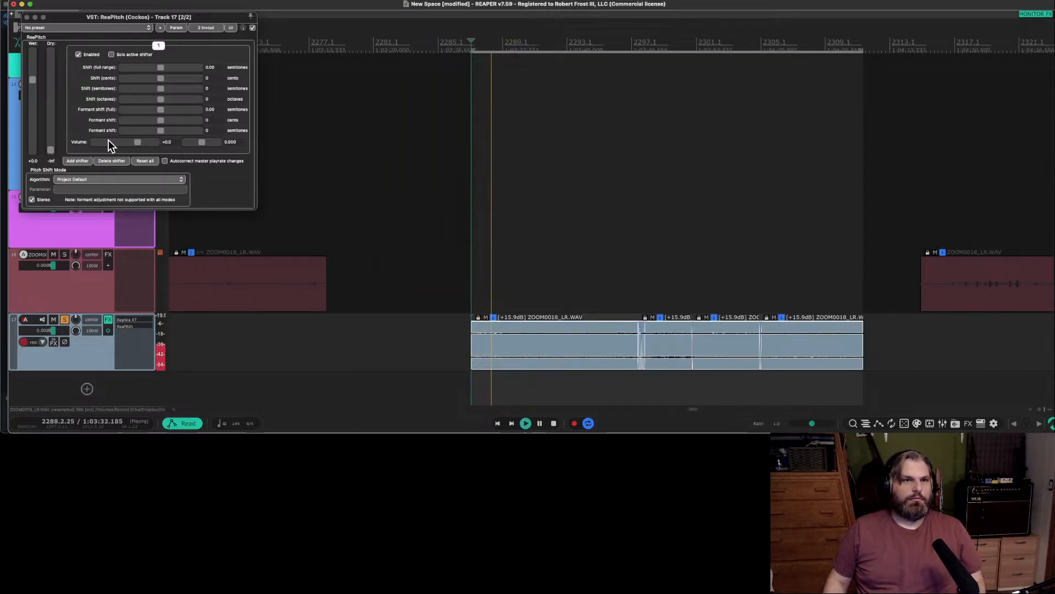
Set ReaPitch to -1 octave with the élastique 3.3.3 Efficient algorithm and the Mid/Side parameter, and try the full formant shift.
{"action": "left_click_drag", "start_coordinate": [161, 99], "coordinate": [146, 101]}
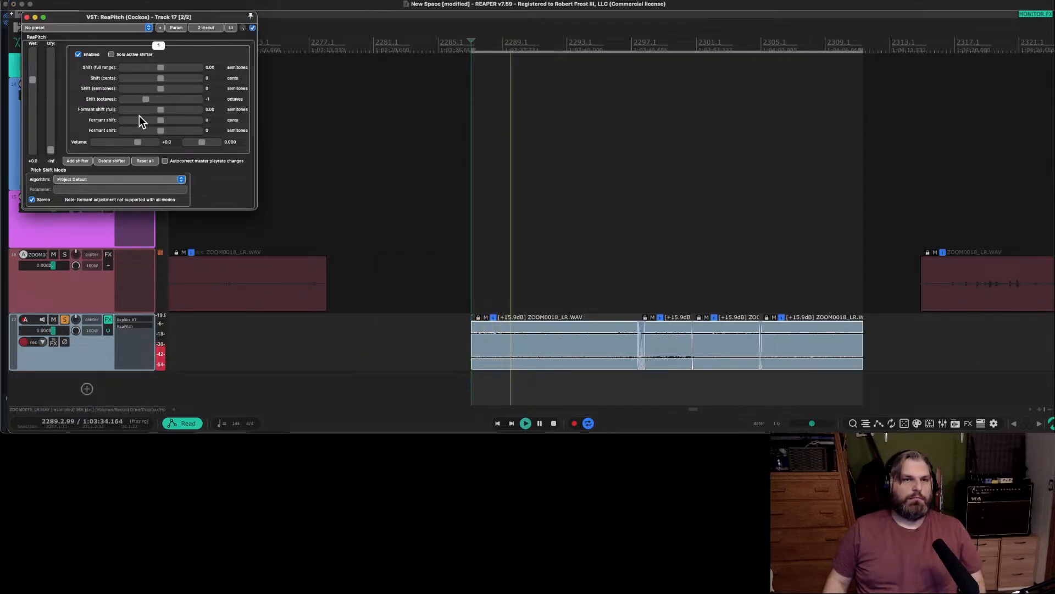
{"action": "left_click", "coordinate": [160, 179]}
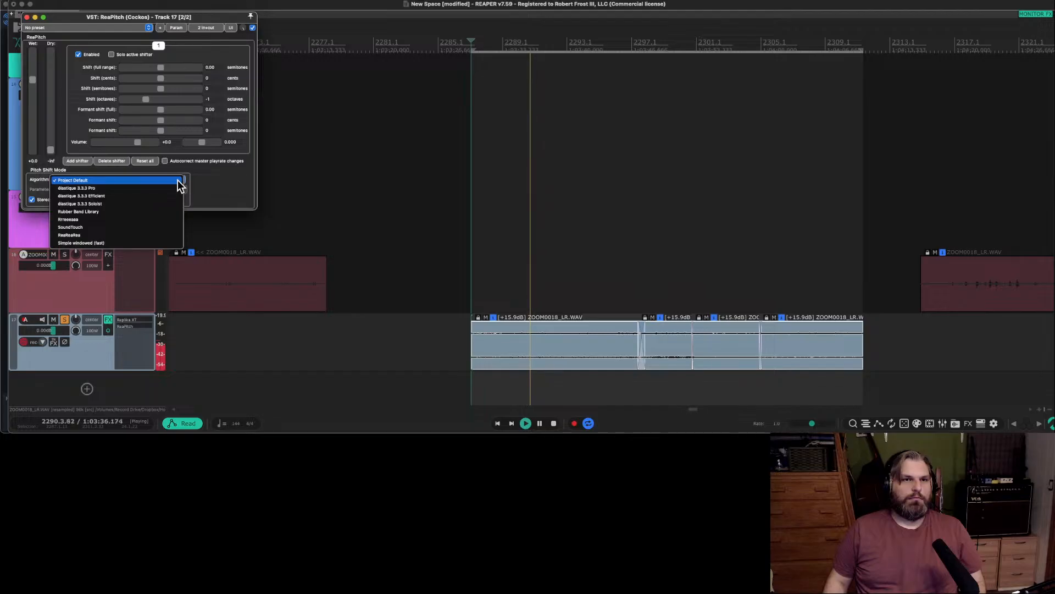
{"action": "left_click", "coordinate": [159, 196]}
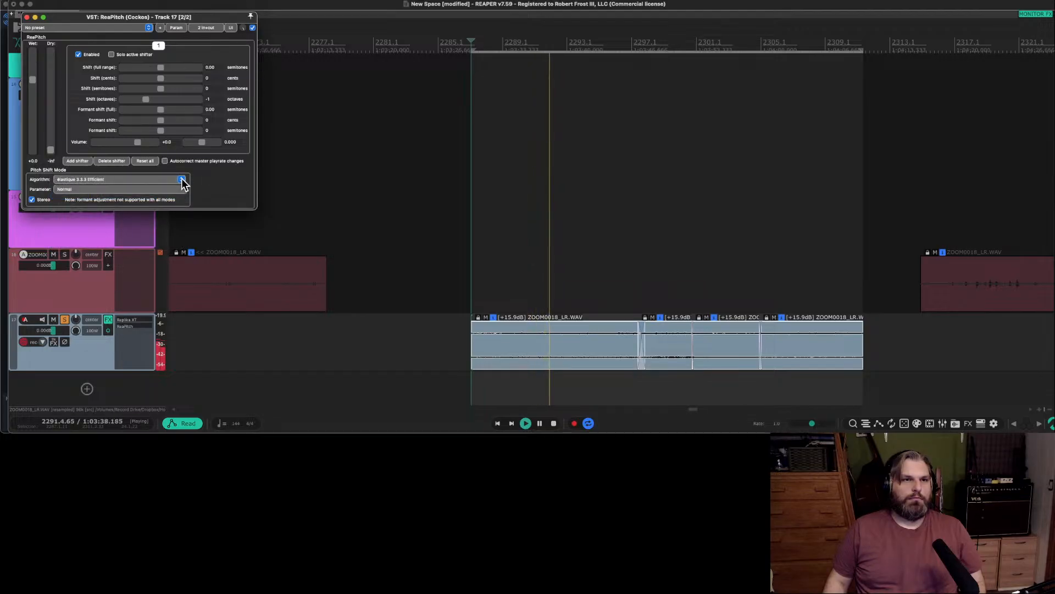
{"action": "left_click", "coordinate": [179, 189]}
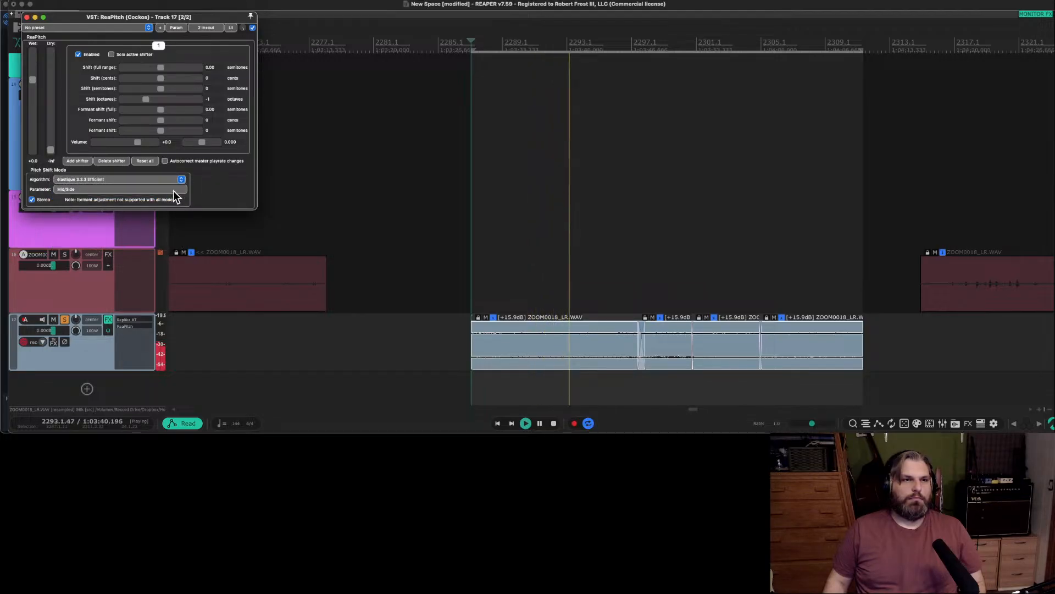
{"action": "left_click", "coordinate": [71, 214]}
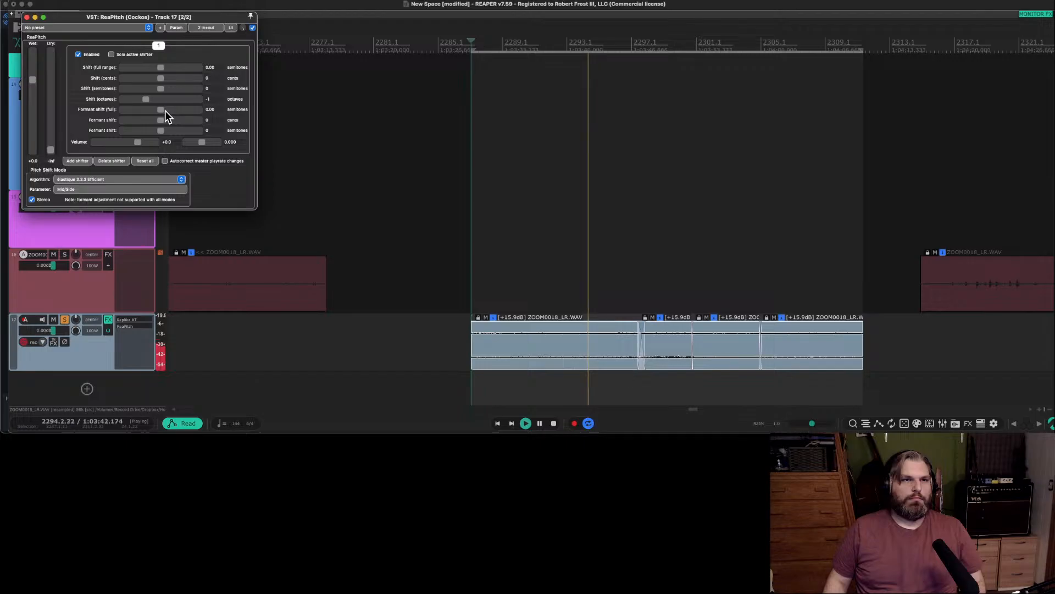
{"action": "mouse_move", "coordinate": [165, 111]}
{"action": "left_mouse_down"}
{"action": "mouse_move", "coordinate": [188, 111]}
{"action": "mouse_move", "coordinate": [173, 111]}
{"action": "left_mouse_up"}
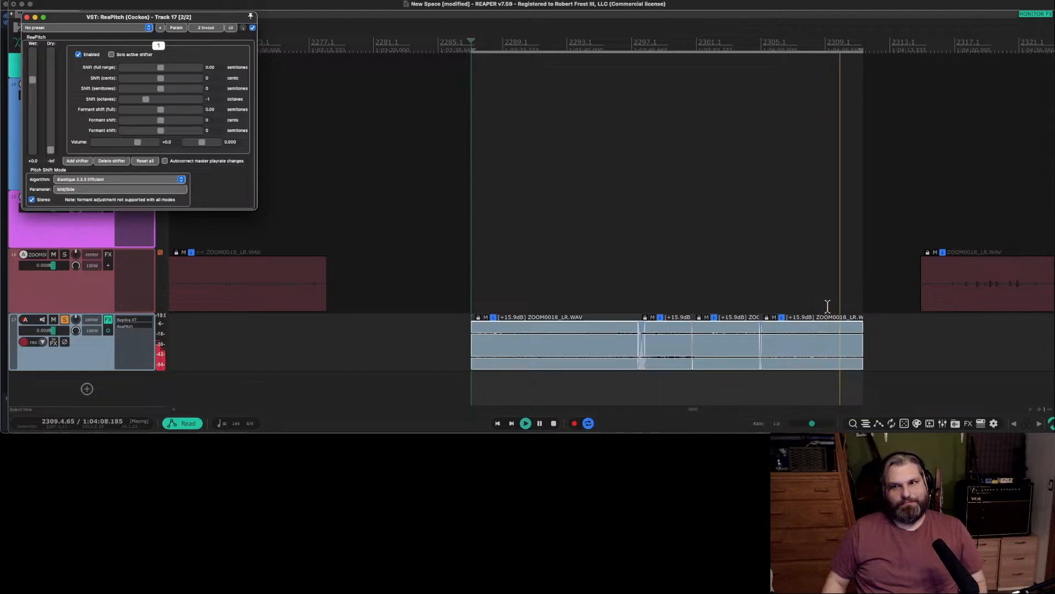
Stop playback and delete the last clip on track 17.
{"action": "key", "text": "space"}
{"action": "left_click", "coordinate": [802, 347]}
{"action": "key", "text": "Delete"}
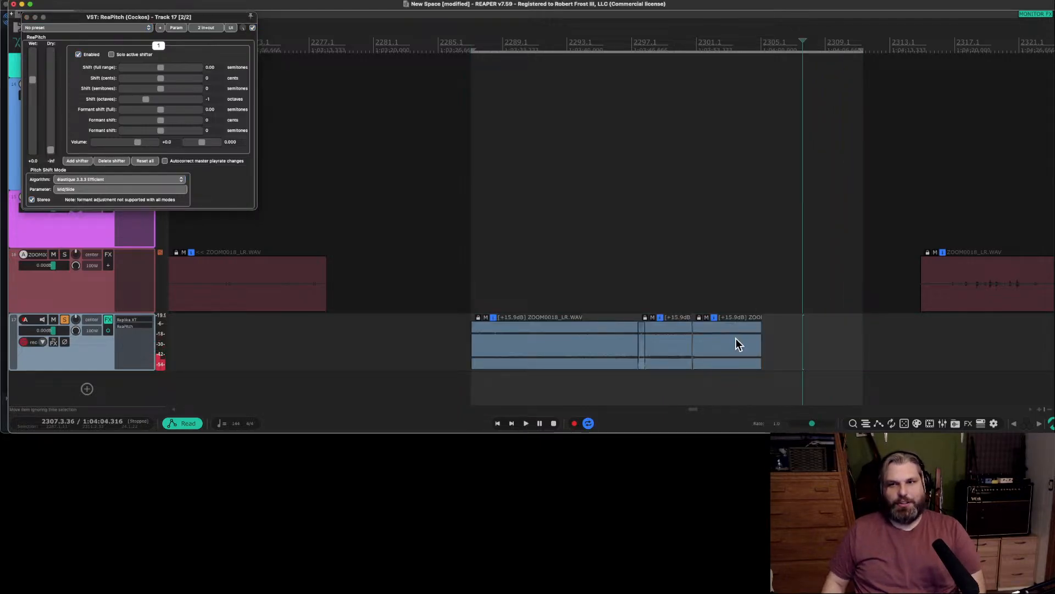
Select the three remaining track 17 clips, fit the time selection to them, and play the pitched-down loop.
{"action": "left_click", "coordinate": [736, 338]}
{"action": "left_click", "coordinate": [578, 347], "text": "shift"}
{"action": "key", "text": "Escape"}
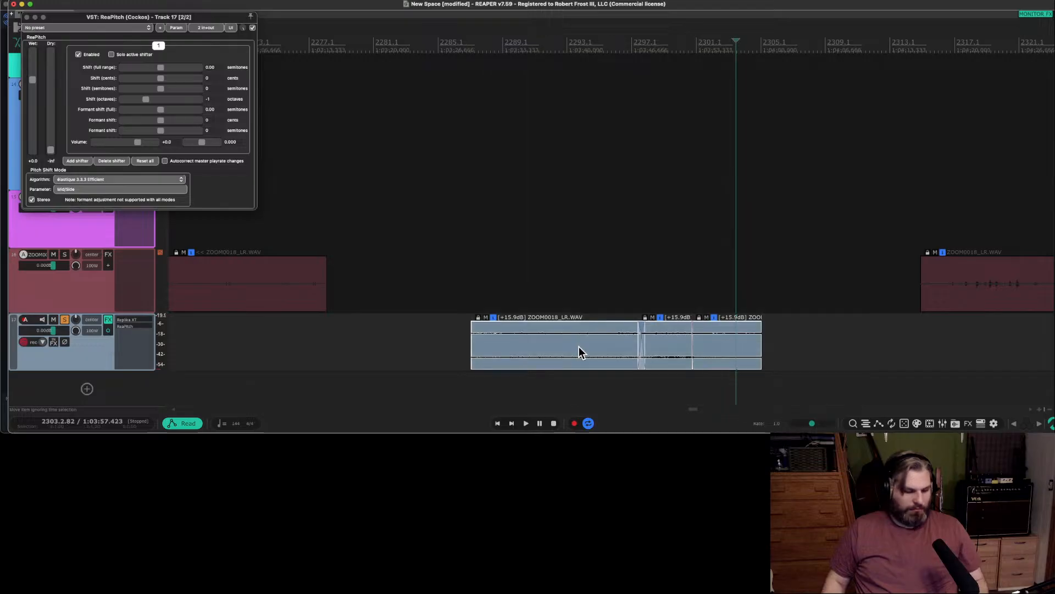
{"action": "key", "text": "shift+t"}
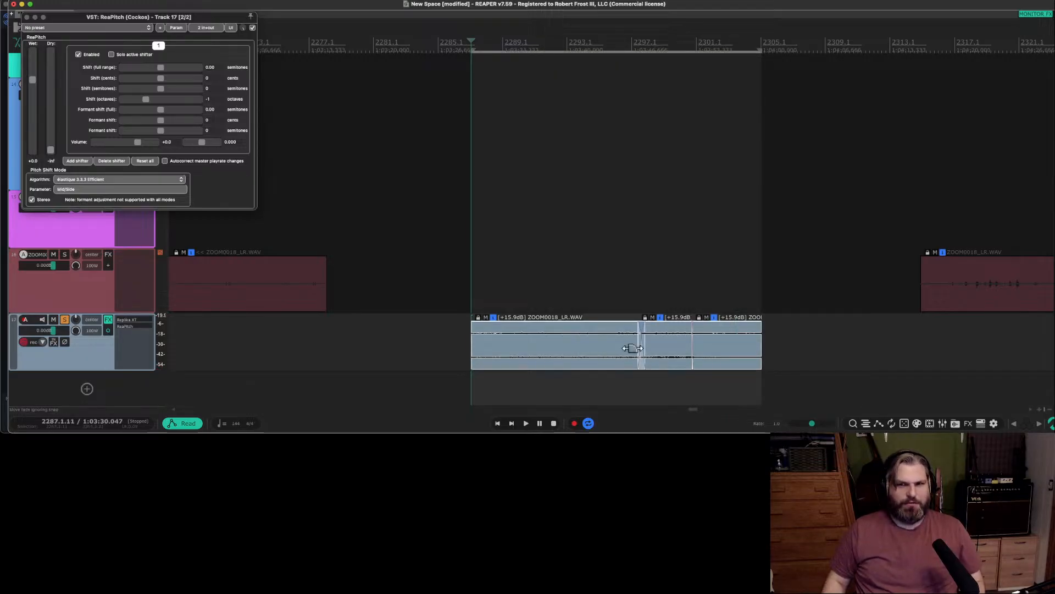
{"action": "key", "text": "space"}
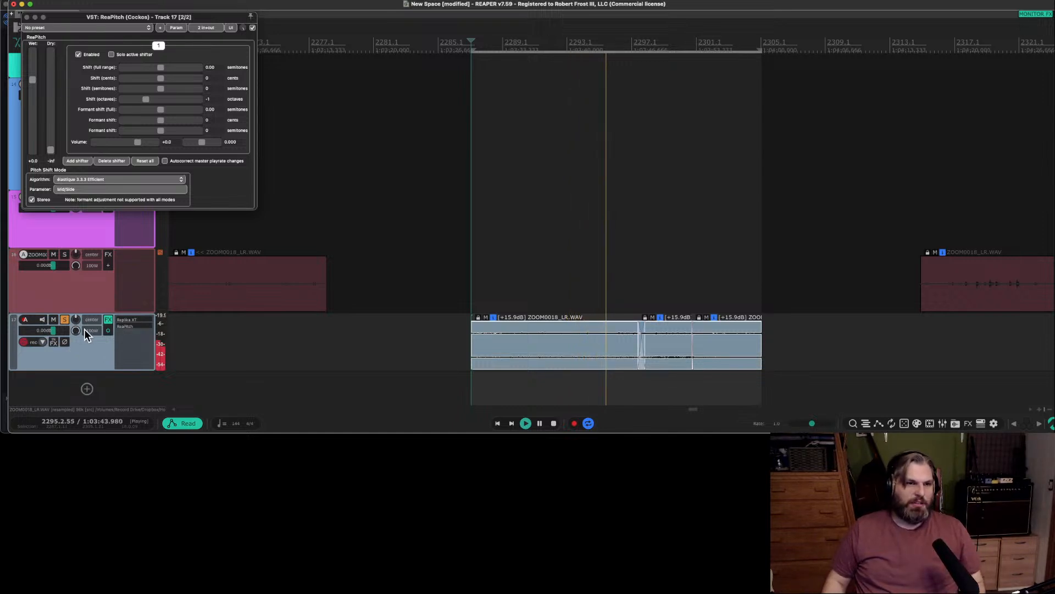
Try boosting track 17's volume to +12 dB during playback, reset the fader, and stop playback.
{"action": "left_click_drag", "start_coordinate": [60, 331], "coordinate": [67, 327]}
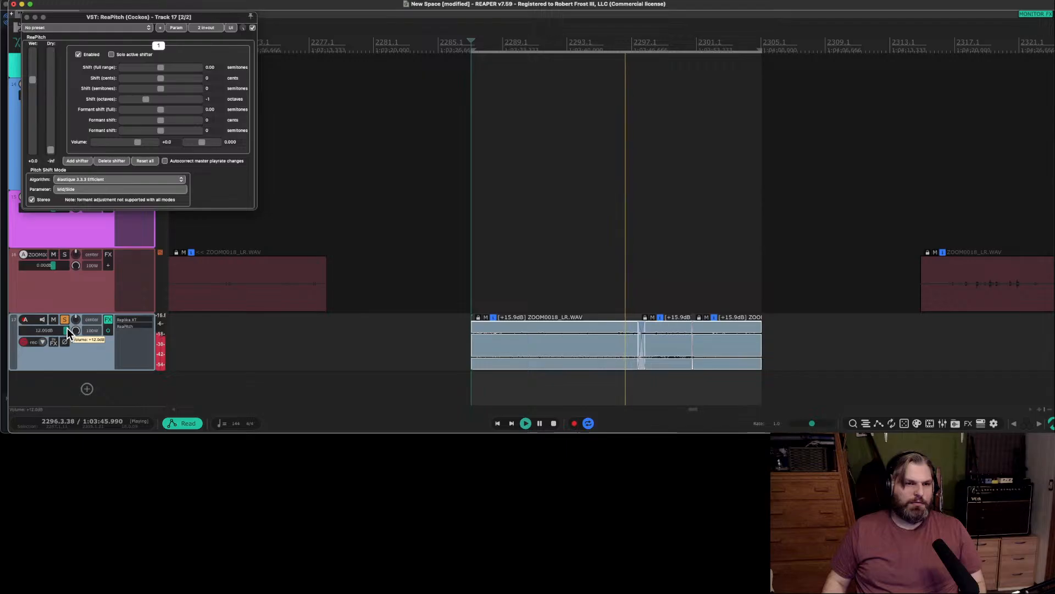
{"action": "double_click", "coordinate": [65, 330]}
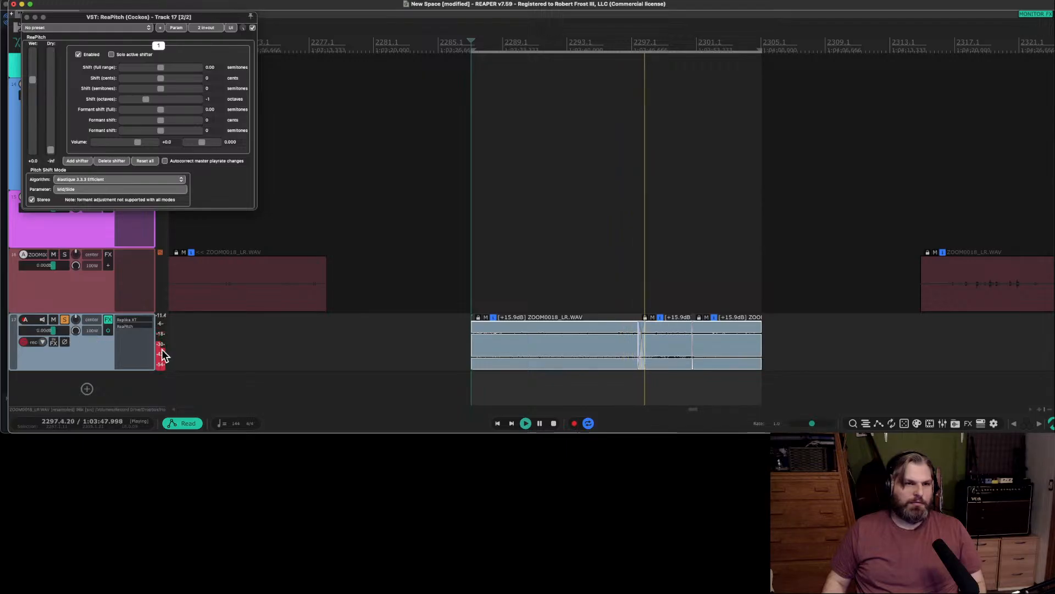
{"action": "key", "text": "space"}
Add the kHs Gain plugin to track 17 and set its gain to +16.46 dB while the loop plays.
{"action": "left_click", "coordinate": [134, 332]}
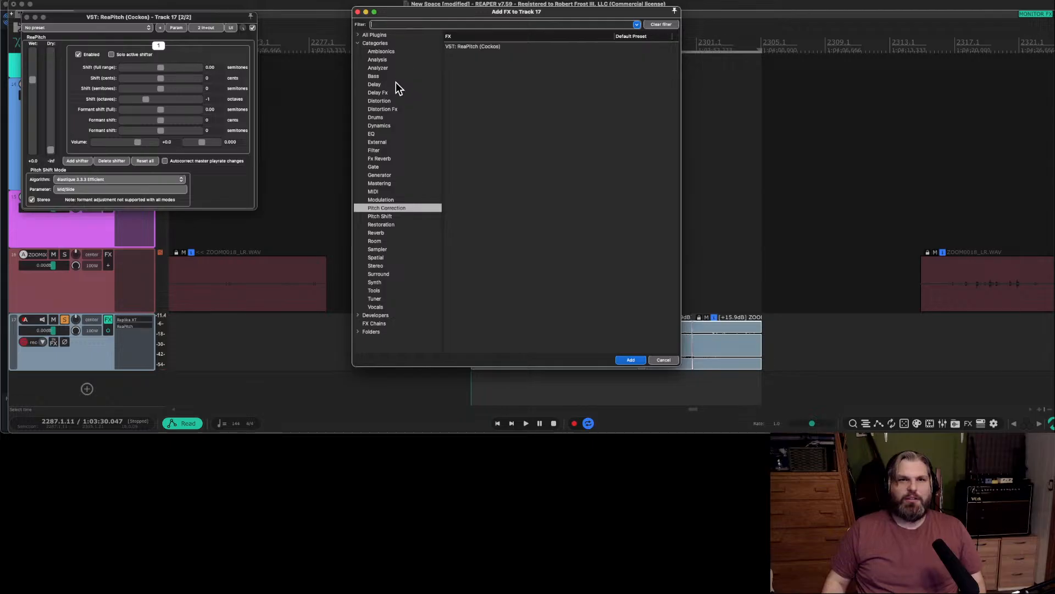
{"action": "type", "text": "gain"}
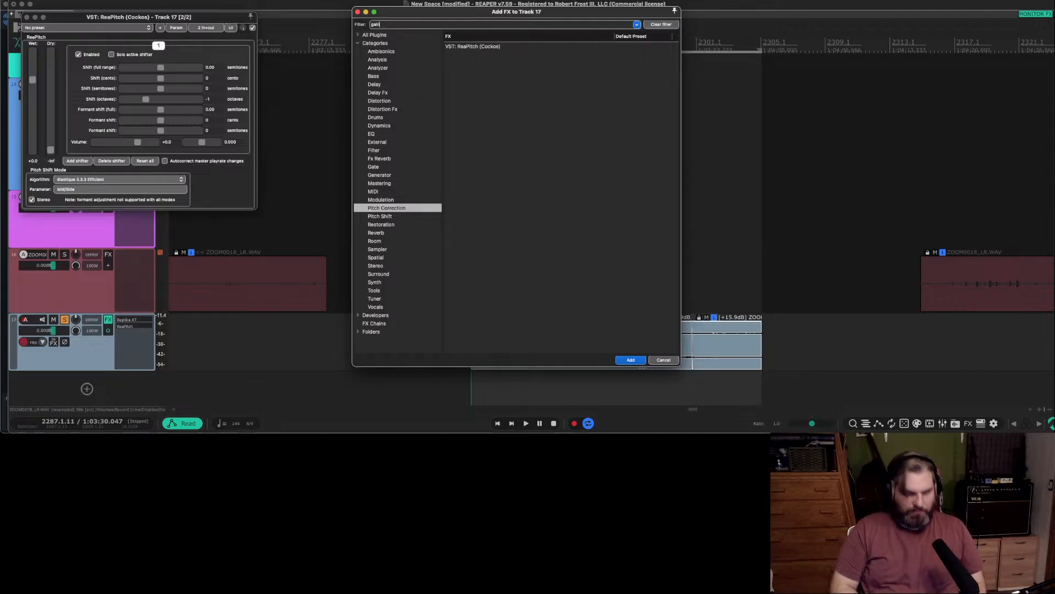
{"action": "left_click", "coordinate": [384, 36]}
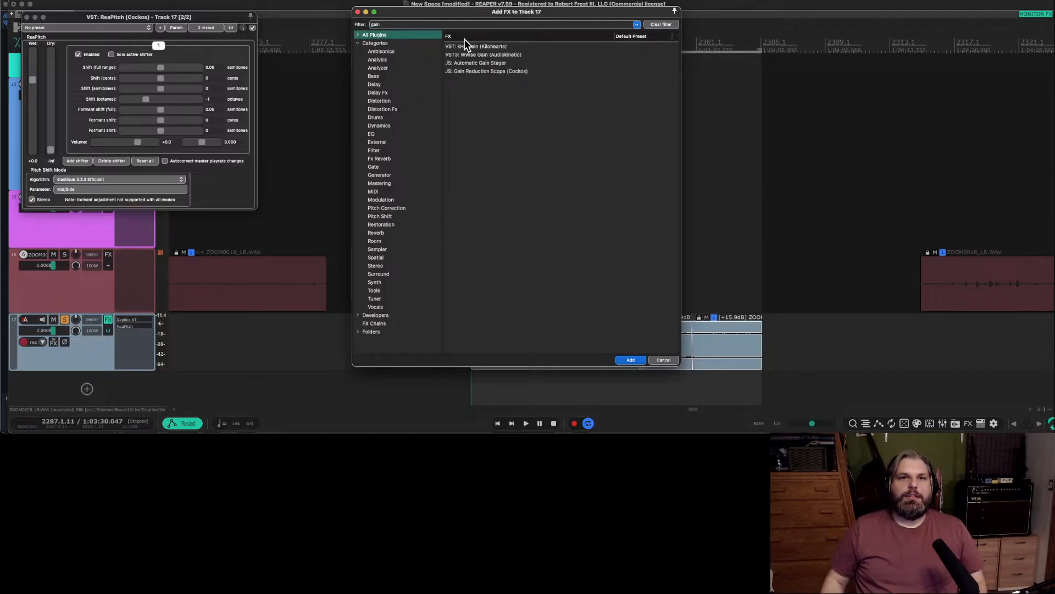
{"action": "double_click", "coordinate": [472, 45]}
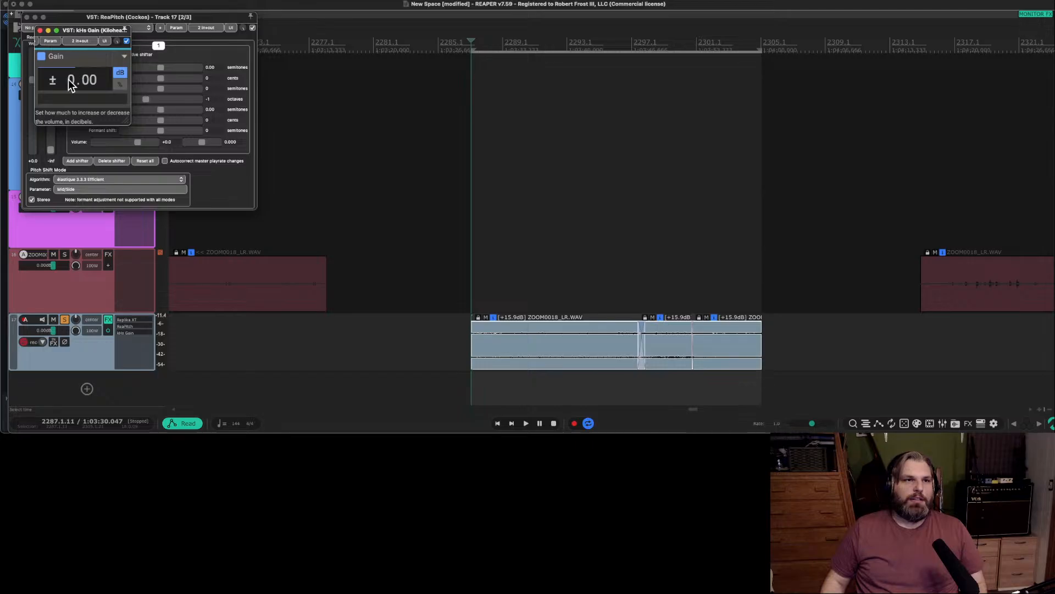
{"action": "key", "text": "space"}
{"action": "mouse_move", "coordinate": [71, 81]}
{"action": "left_mouse_down"}
{"action": "mouse_move", "coordinate": [69, 53]}
{"action": "mouse_move", "coordinate": [76, 75]}
{"action": "left_mouse_up"}
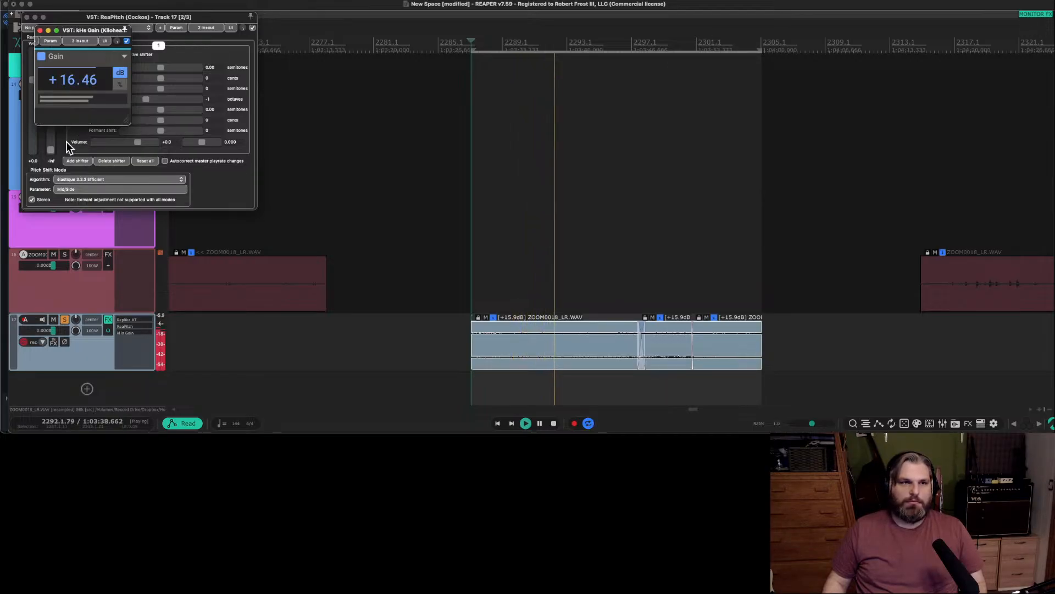
Move kHs Gain to the start of track 17's effects chain and briefly play the loop.
{"action": "left_click_drag", "start_coordinate": [129, 333], "coordinate": [128, 318]}
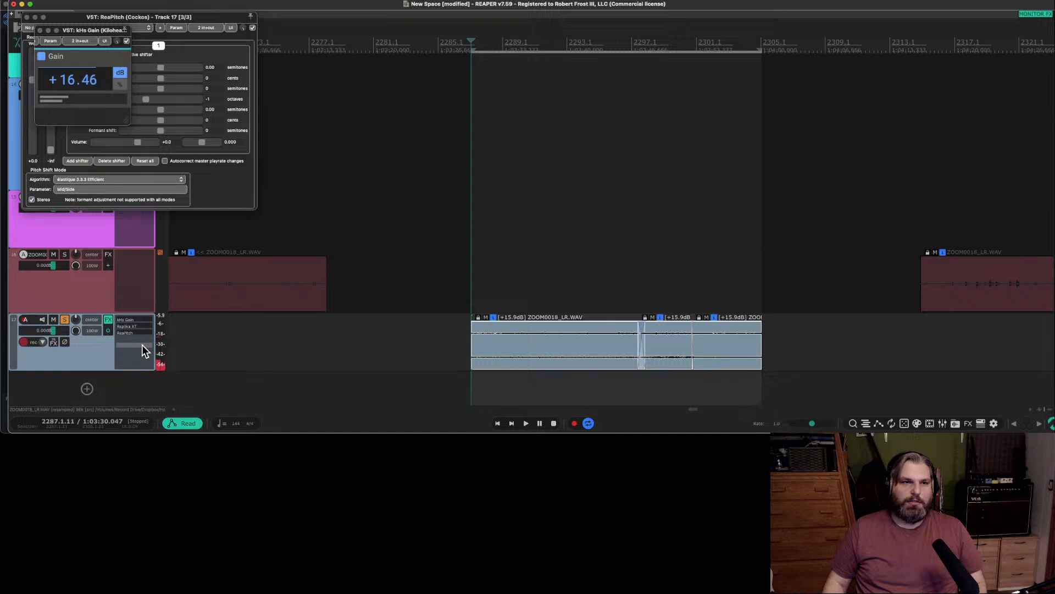
{"action": "key", "text": "space"}
{"action": "key", "text": "space"}
Add the StereoLab plugin from the Spatial category to track 17's effects chain.
{"action": "double_click", "coordinate": [132, 339]}
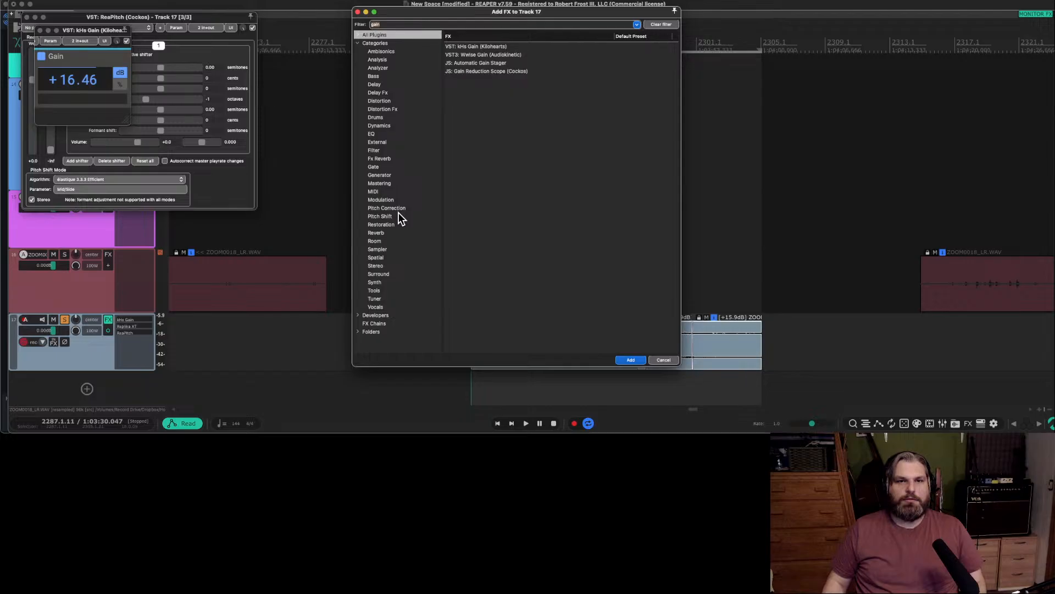
{"action": "left_click", "coordinate": [388, 264]}
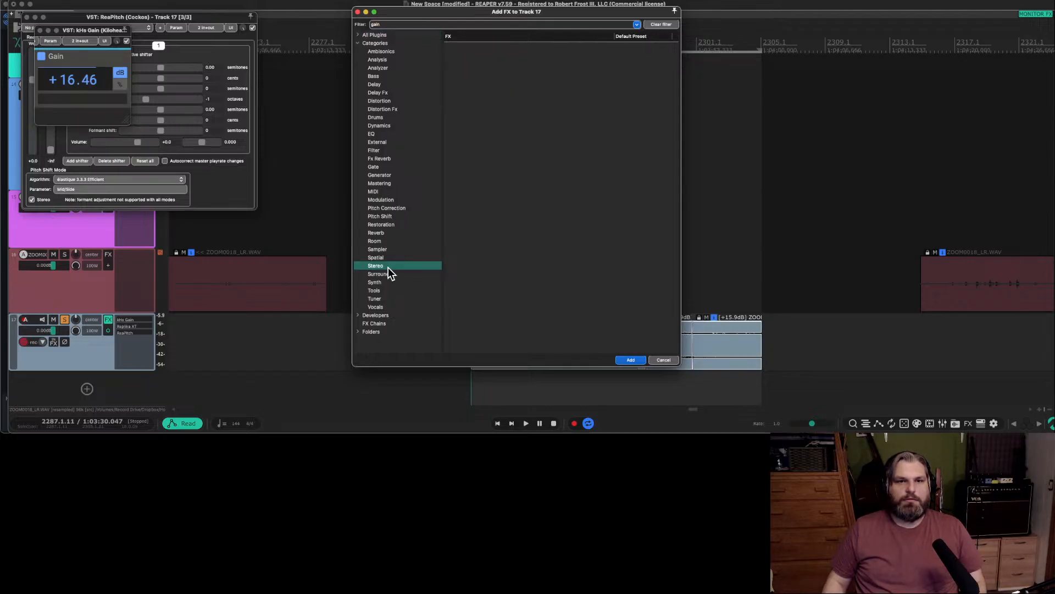
{"action": "left_click", "coordinate": [388, 257]}
{"action": "left_click", "coordinate": [662, 24]}
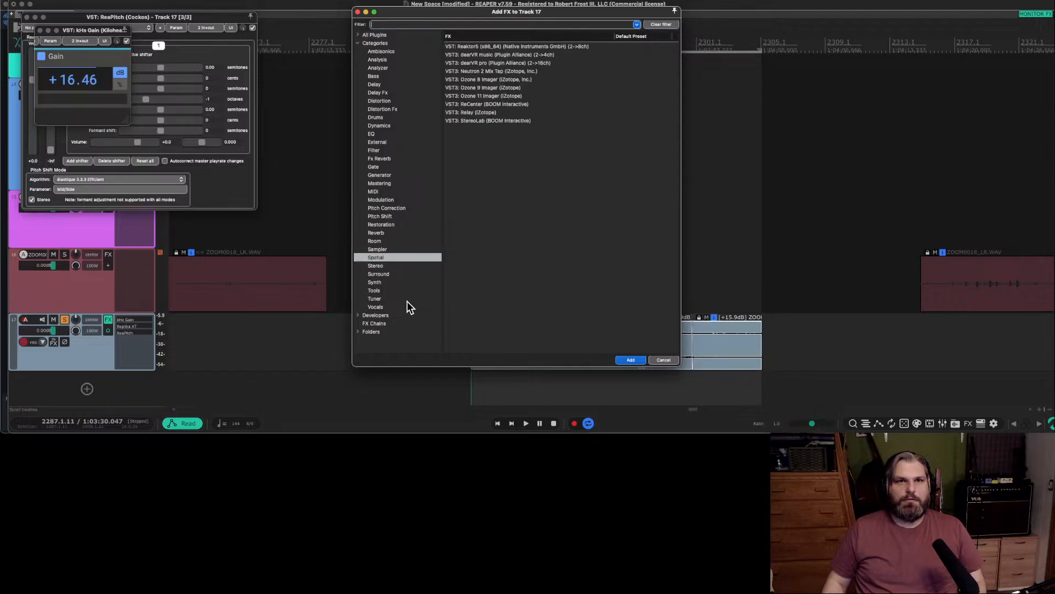
{"action": "left_click", "coordinate": [509, 119]}
{"action": "double_click", "coordinate": [509, 120]}
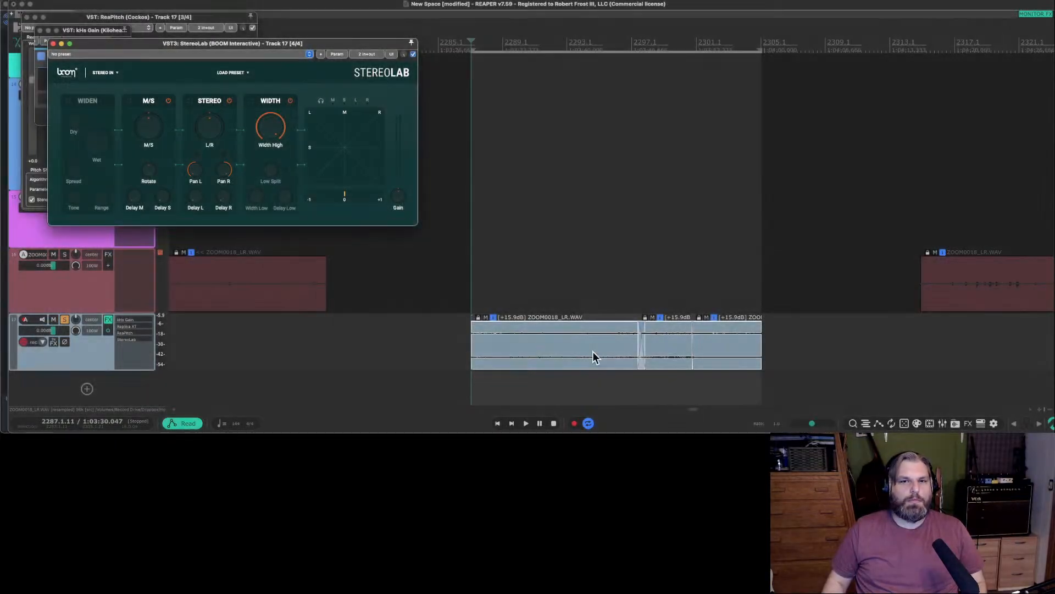
Play the loop, set StereoLab's M/S control to 55 %, and leave Delay S at 0.0 ms.
{"action": "left_click", "coordinate": [495, 270]}
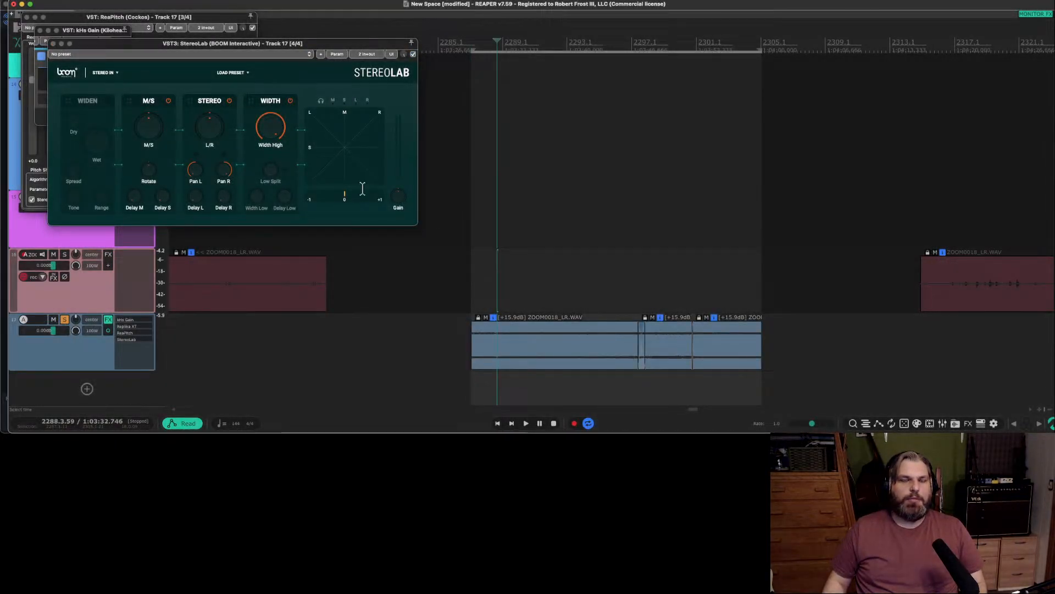
{"action": "key", "text": "space"}
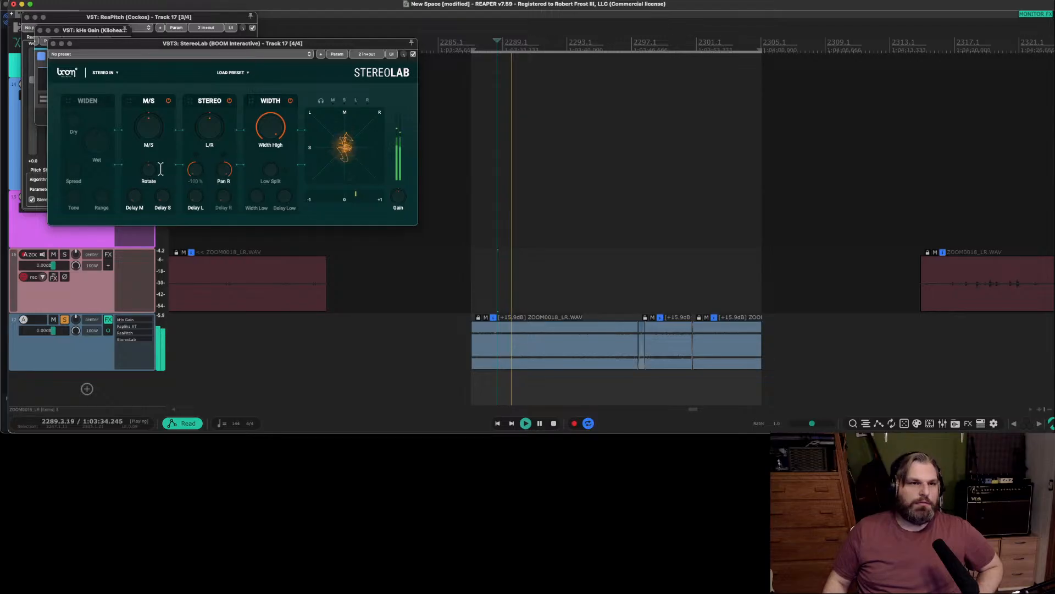
{"action": "left_click_drag", "start_coordinate": [148, 137], "coordinate": [147, 110]}
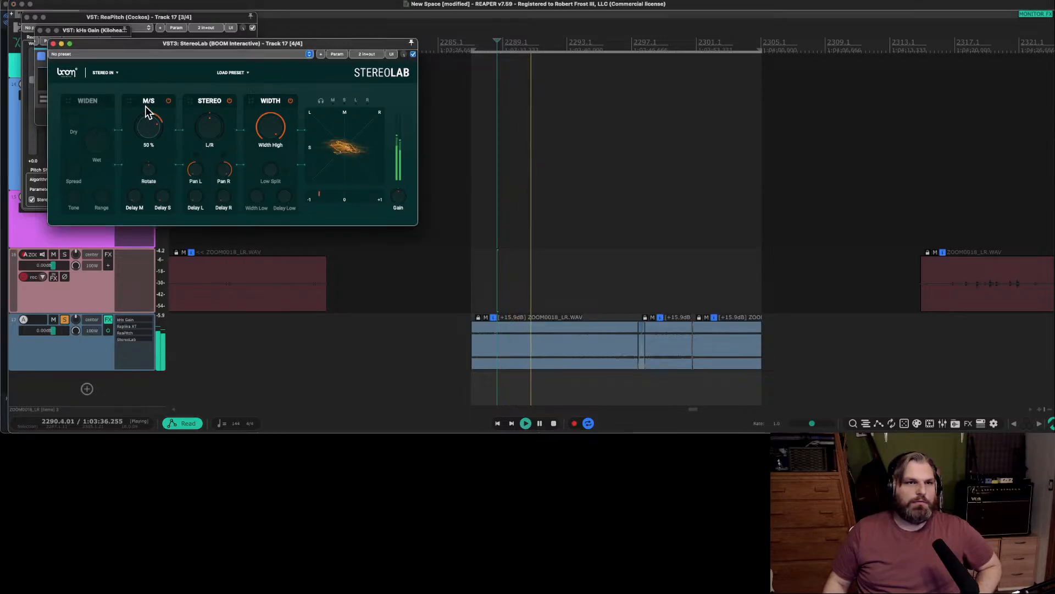
{"action": "left_click_drag", "start_coordinate": [152, 130], "coordinate": [152, 127]}
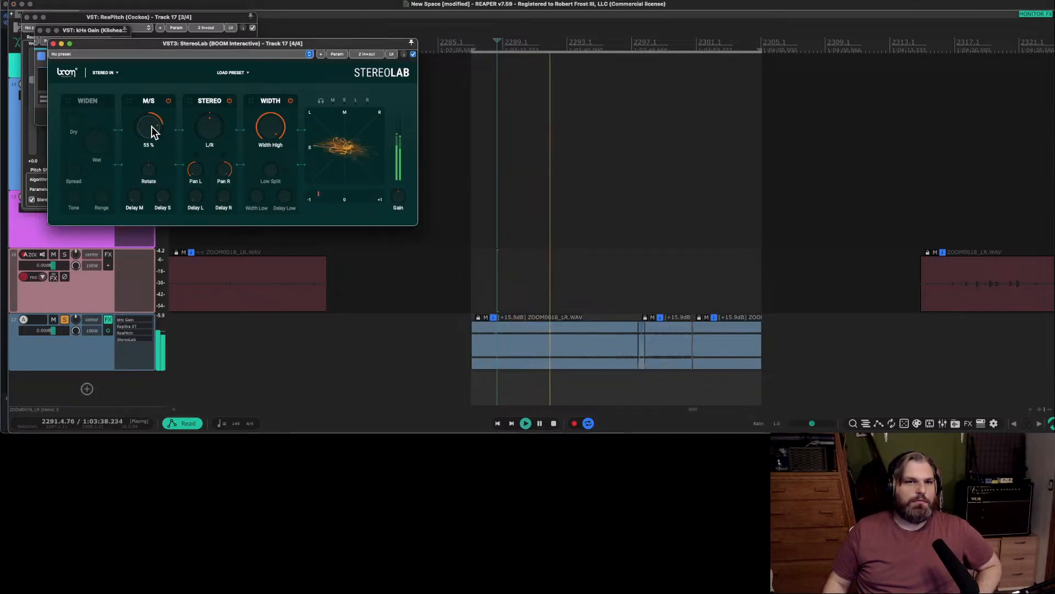
{"action": "left_click_drag", "start_coordinate": [163, 197], "coordinate": [169, 212]}
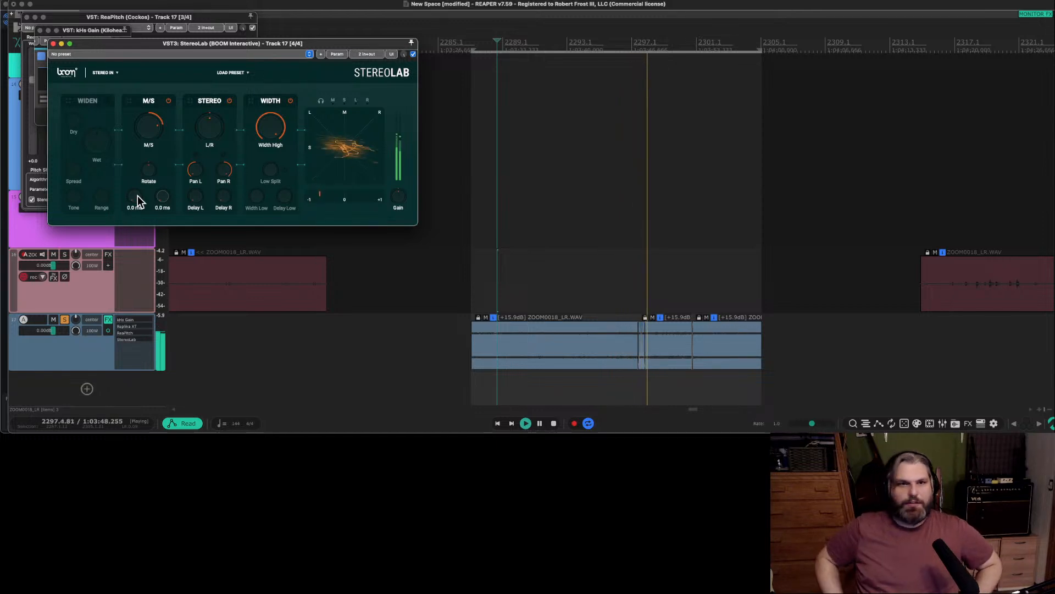
Audition the middle clip on track 17, stop playback, and delete the two shorter clips after the first one.
{"action": "left_click", "coordinate": [650, 293]}
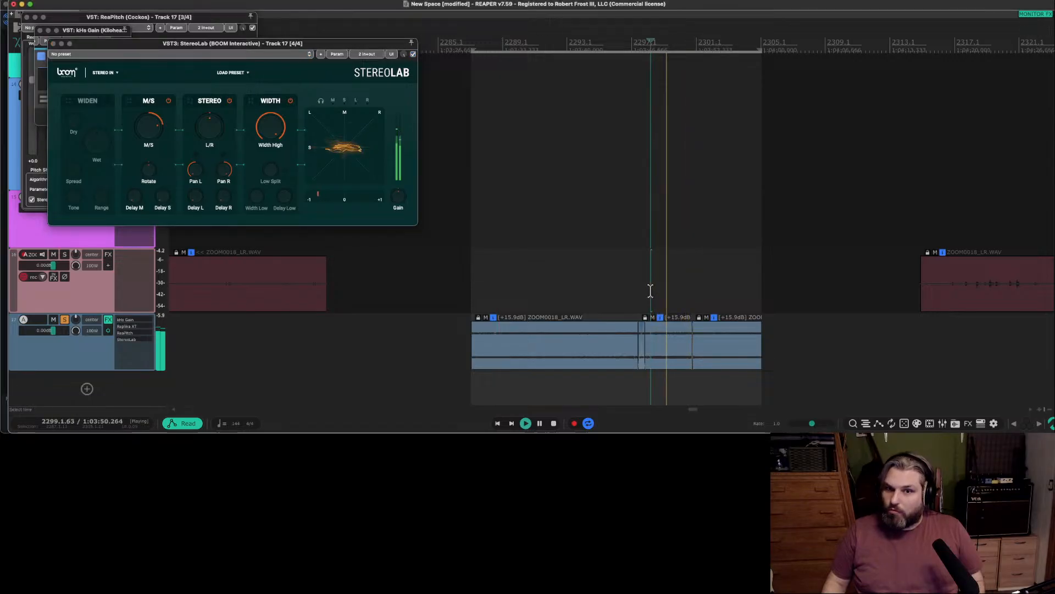
{"action": "key", "text": "space"}
{"action": "left_click", "coordinate": [667, 361]}
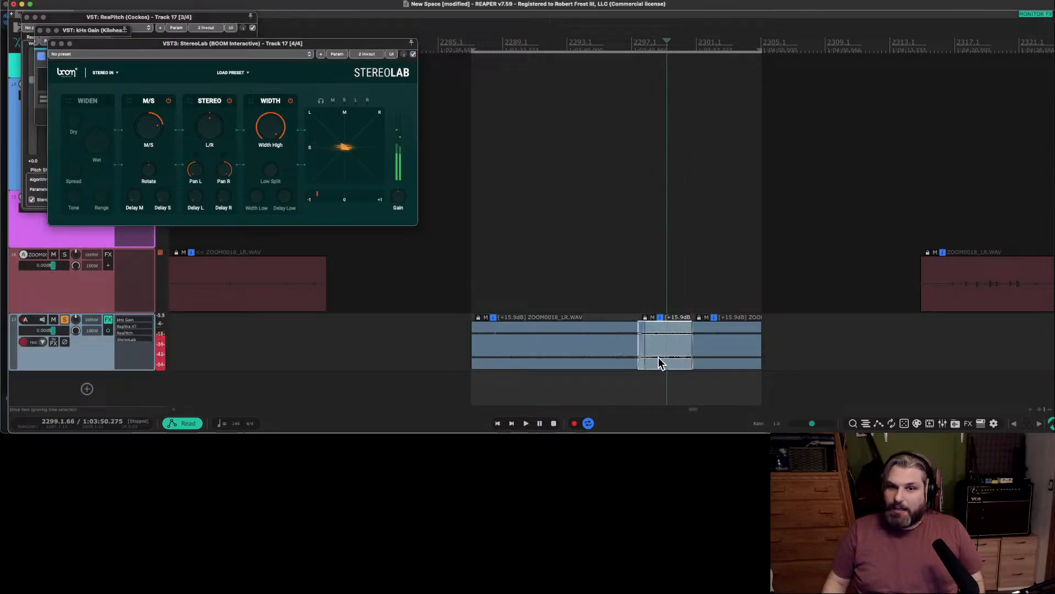
{"action": "left_click", "coordinate": [657, 361]}
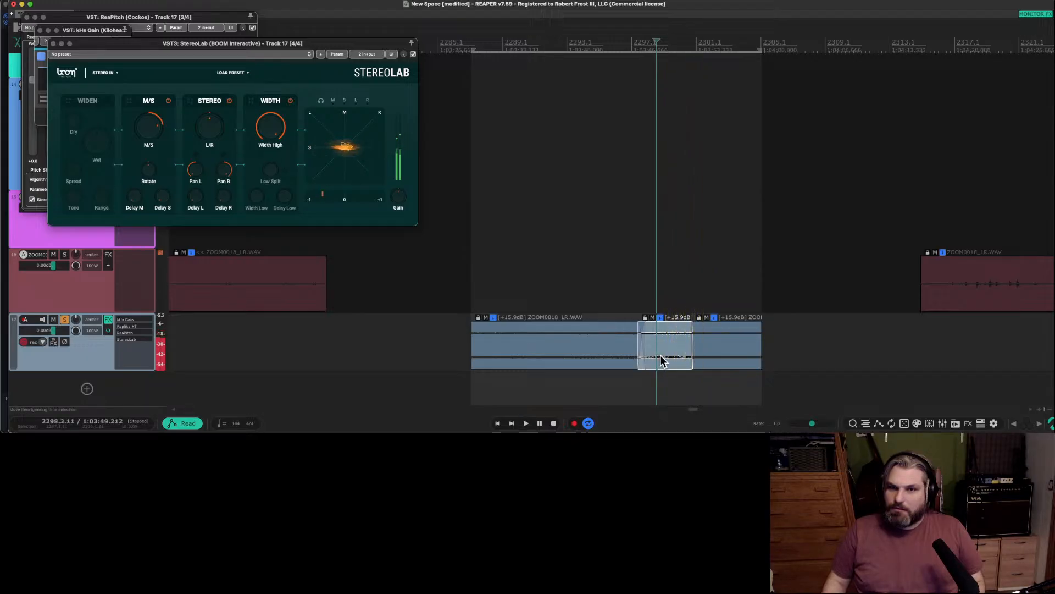
{"action": "key", "text": "Delete"}
{"action": "left_click_drag", "start_coordinate": [722, 356], "coordinate": [681, 358]}
{"action": "key", "text": "Delete"}
{"action": "left_click", "coordinate": [626, 358]}
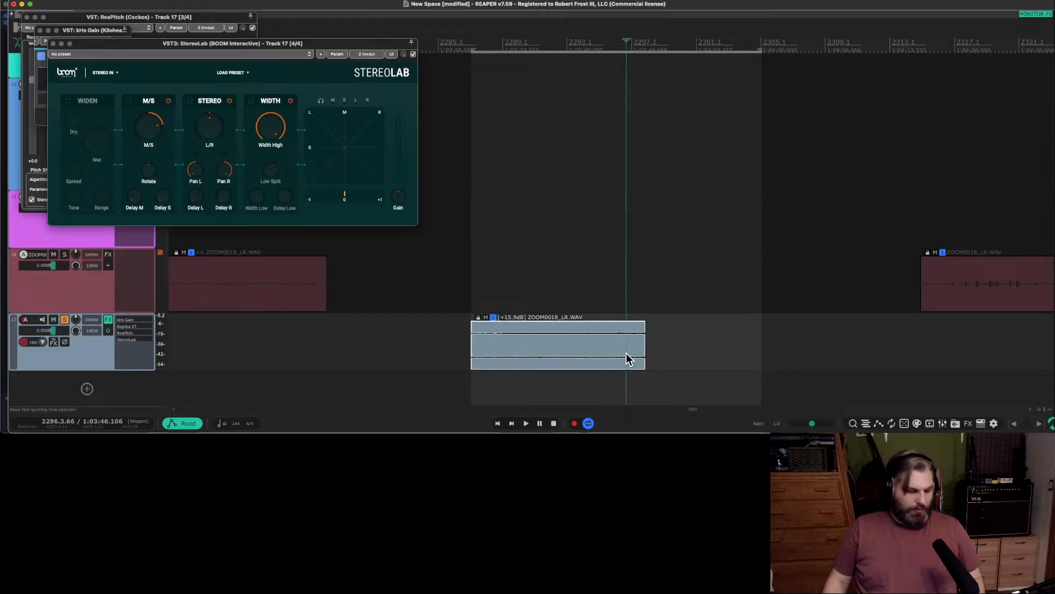
Clear the old time selection, fit a new one to the remaining track 17 clip, and play it.
{"action": "key", "text": "Escape"}
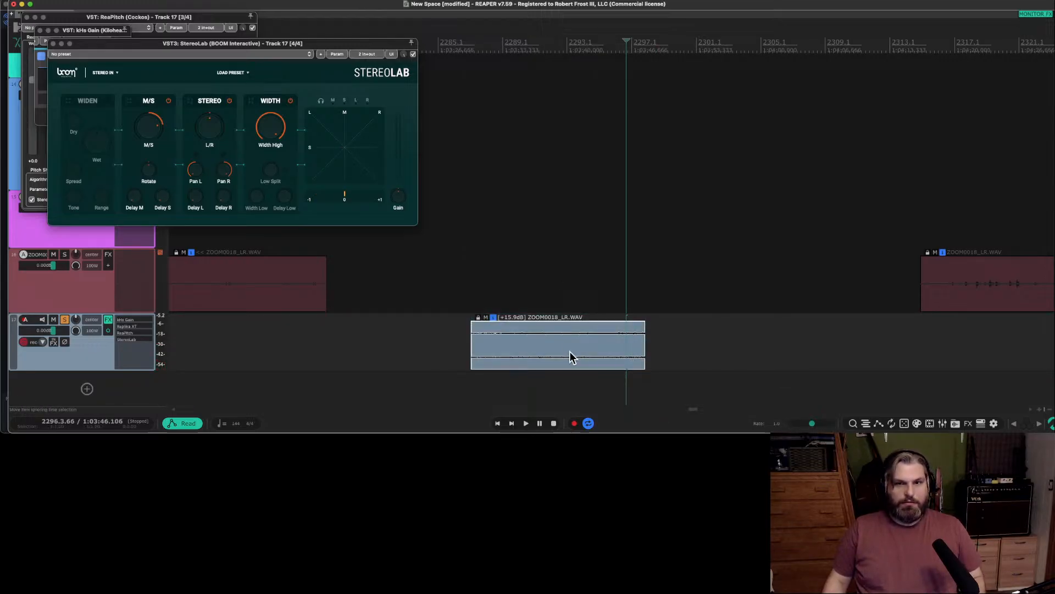
{"action": "left_click", "coordinate": [569, 354], "text": "shift"}
{"action": "left_click", "coordinate": [569, 358]}
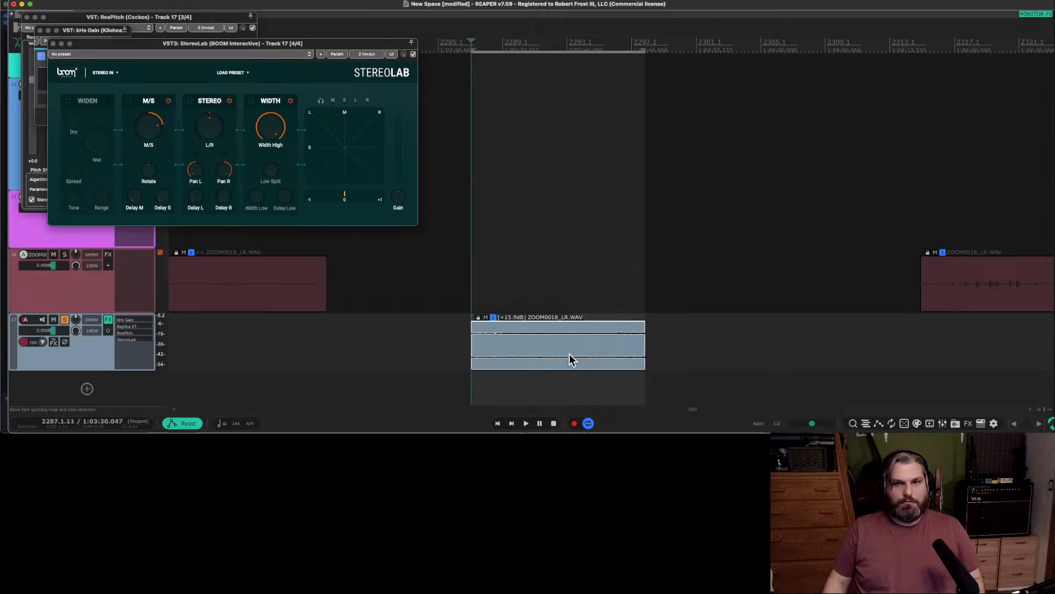
{"action": "key", "text": "space"}
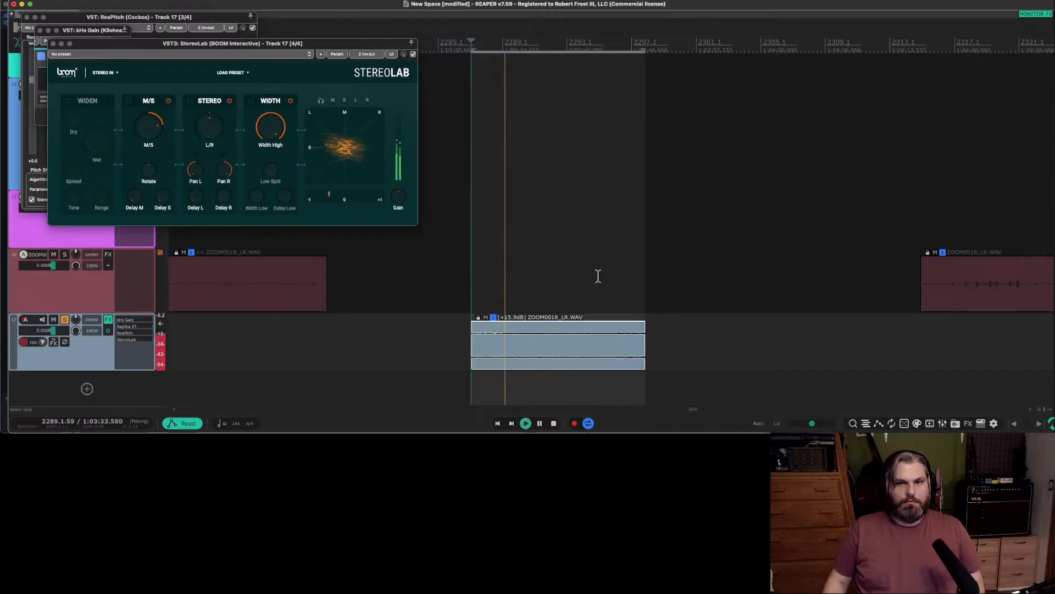
Try trimming the end of track 17's clip slightly, refit the time selection, and audition the loop point.
{"action": "left_click", "coordinate": [638, 281]}
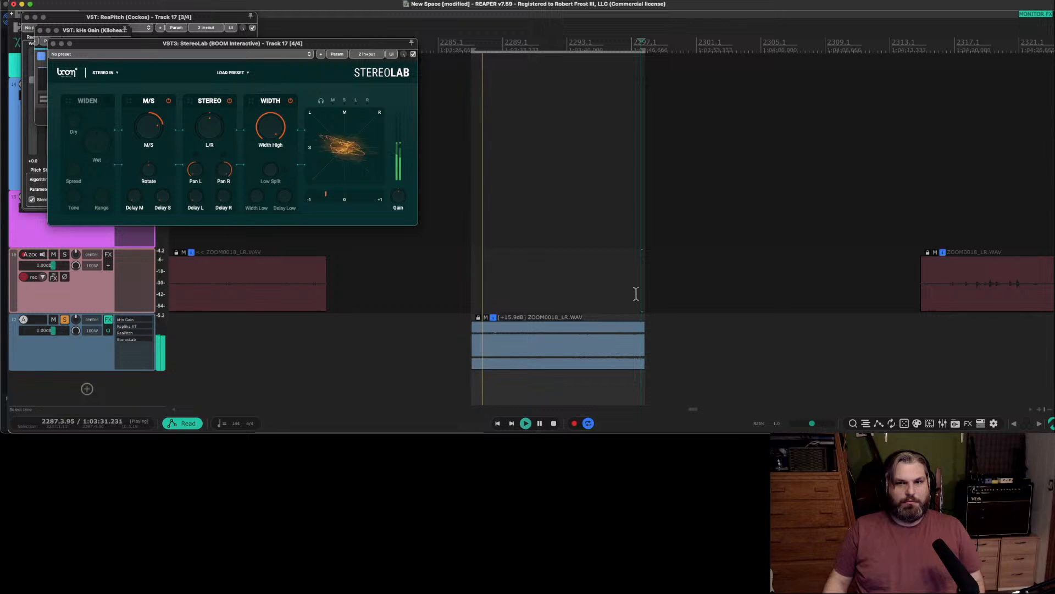
{"action": "scroll", "coordinate": [635, 297], "scroll_direction": "up", "scroll_amount": 5}
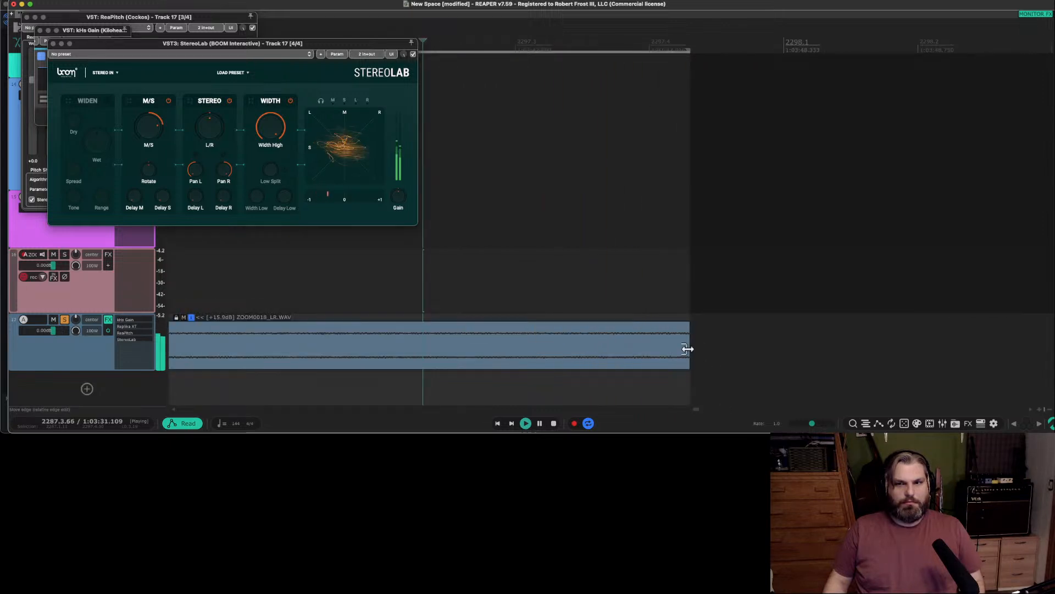
{"action": "left_click_drag", "start_coordinate": [687, 349], "coordinate": [683, 348]}
{"action": "left_click", "coordinate": [619, 295]}
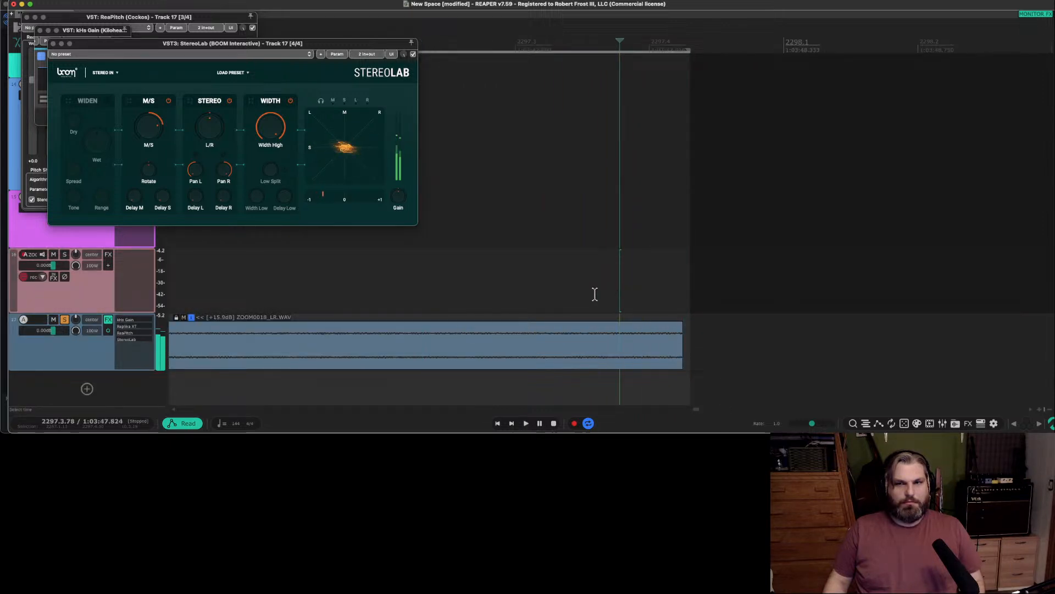
{"action": "left_click", "coordinate": [542, 338]}
{"action": "left_click", "coordinate": [628, 293]}
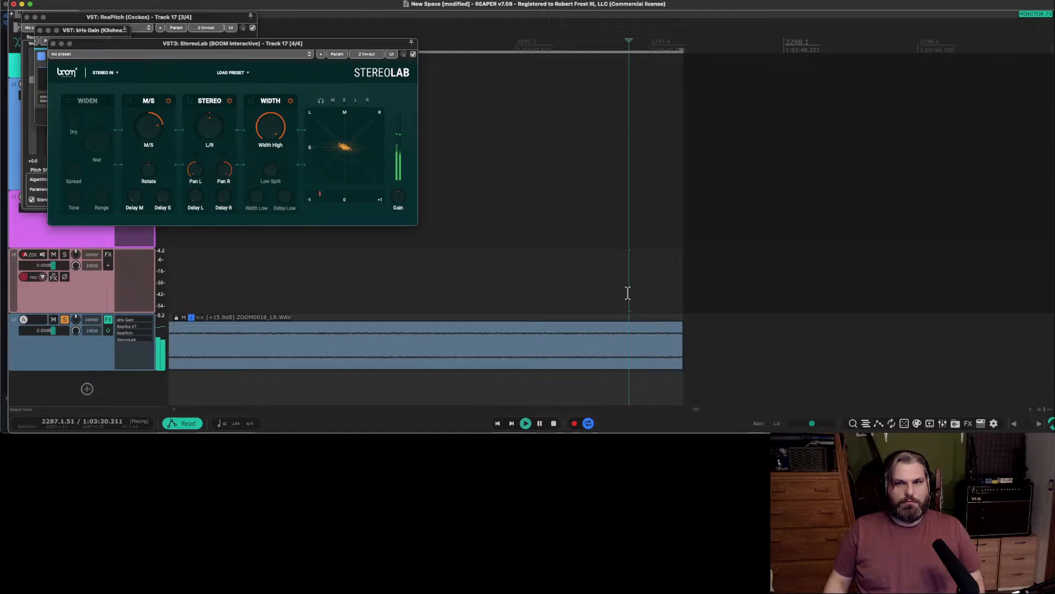
{"action": "scroll", "coordinate": [582, 325], "scroll_direction": "down", "scroll_amount": 3}
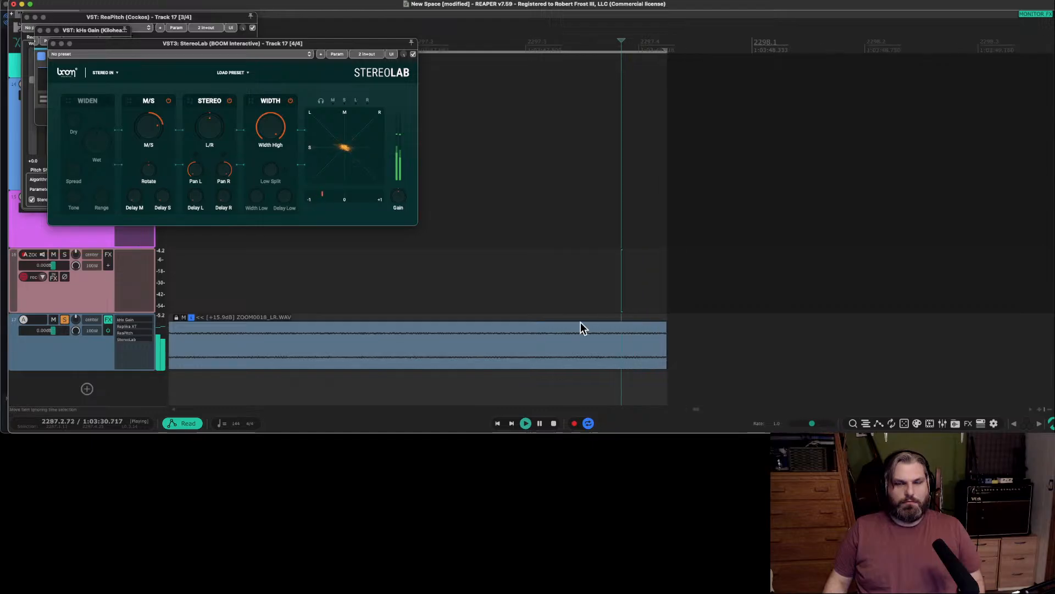
Undo the last edits to the end of track 17's clip.
{"action": "left_click", "coordinate": [502, 330]}
{"action": "key", "text": "super+z"}
{"action": "key", "text": "super+z"}
Play track 17's clip from just before its start and examine both of its ends.
{"action": "scroll", "coordinate": [501, 323], "scroll_direction": "right", "scroll_amount": 2}
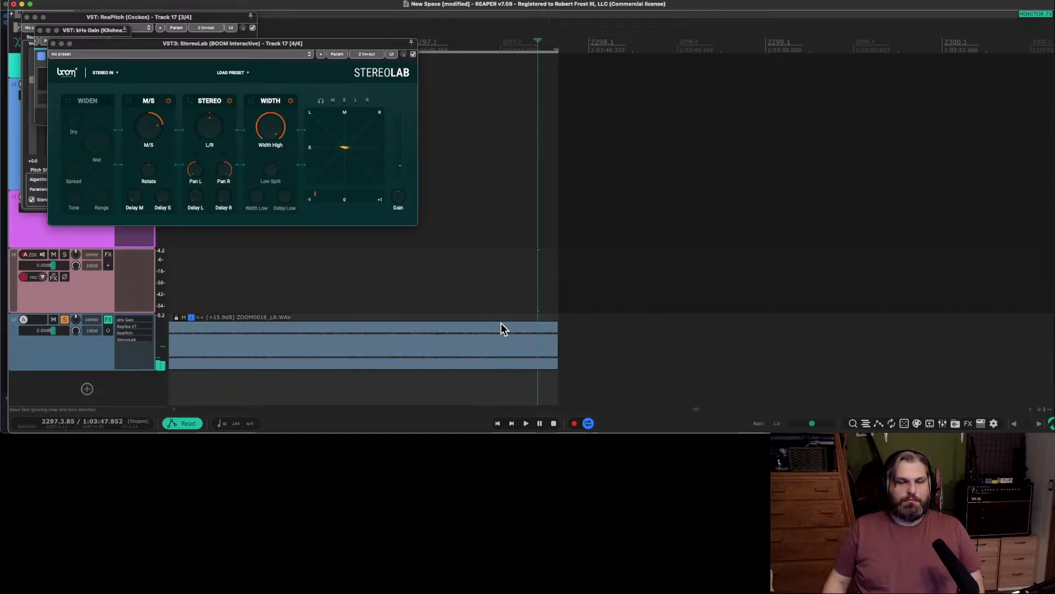
{"action": "scroll", "coordinate": [501, 322], "scroll_direction": "left", "scroll_amount": 15}
{"action": "left_click", "coordinate": [567, 338]}
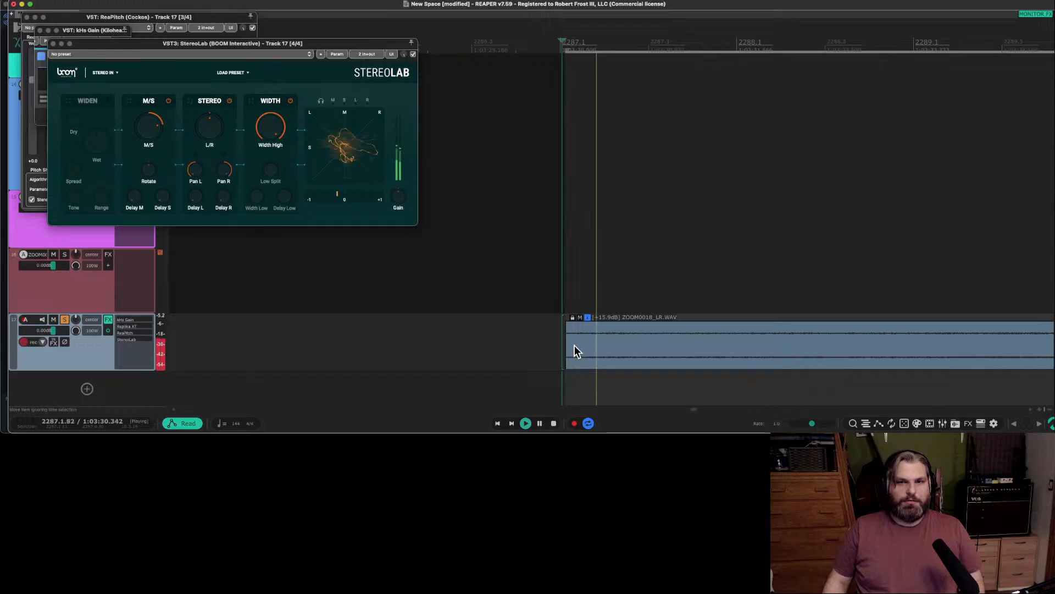
{"action": "scroll", "coordinate": [671, 350], "scroll_direction": "down", "scroll_amount": 3}
{"action": "scroll", "coordinate": [671, 350], "scroll_direction": "right", "scroll_amount": 7}
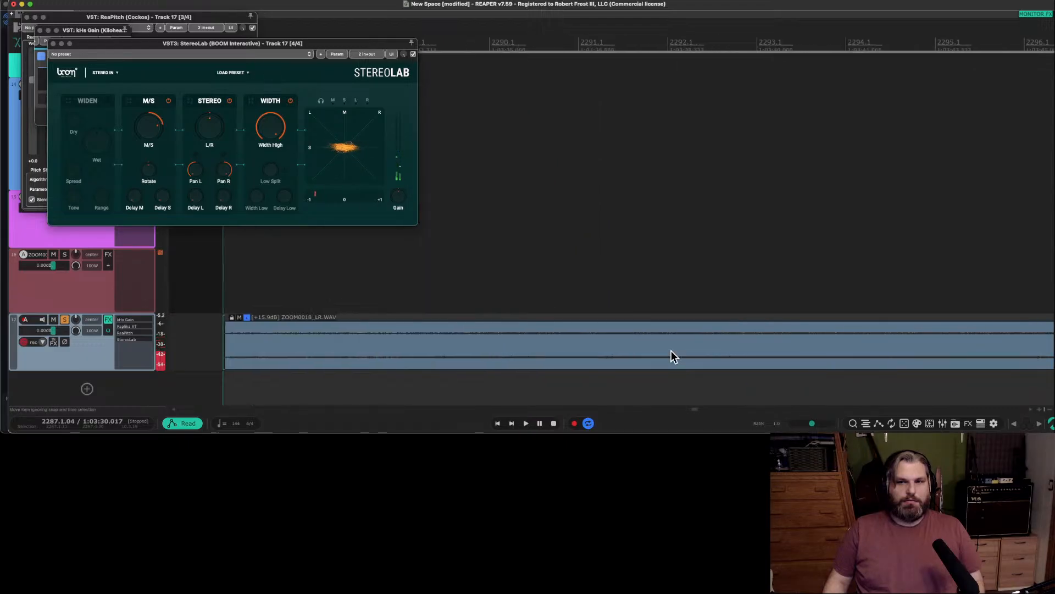
{"action": "scroll", "coordinate": [671, 350], "scroll_direction": "left", "scroll_amount": 15}
{"action": "scroll", "coordinate": [672, 350], "scroll_direction": "right", "scroll_amount": 2}
{"action": "scroll", "coordinate": [671, 350], "scroll_direction": "right", "scroll_amount": 7}
{"action": "scroll", "coordinate": [709, 354], "scroll_direction": "left", "scroll_amount": 4}
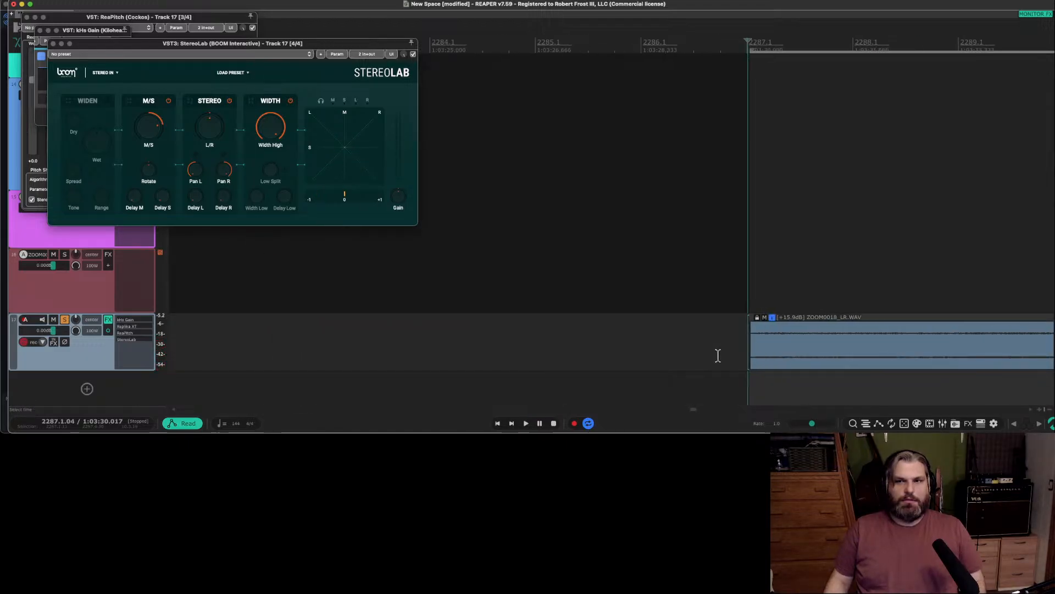
{"action": "scroll", "coordinate": [717, 355], "scroll_direction": "left", "scroll_amount": 2}
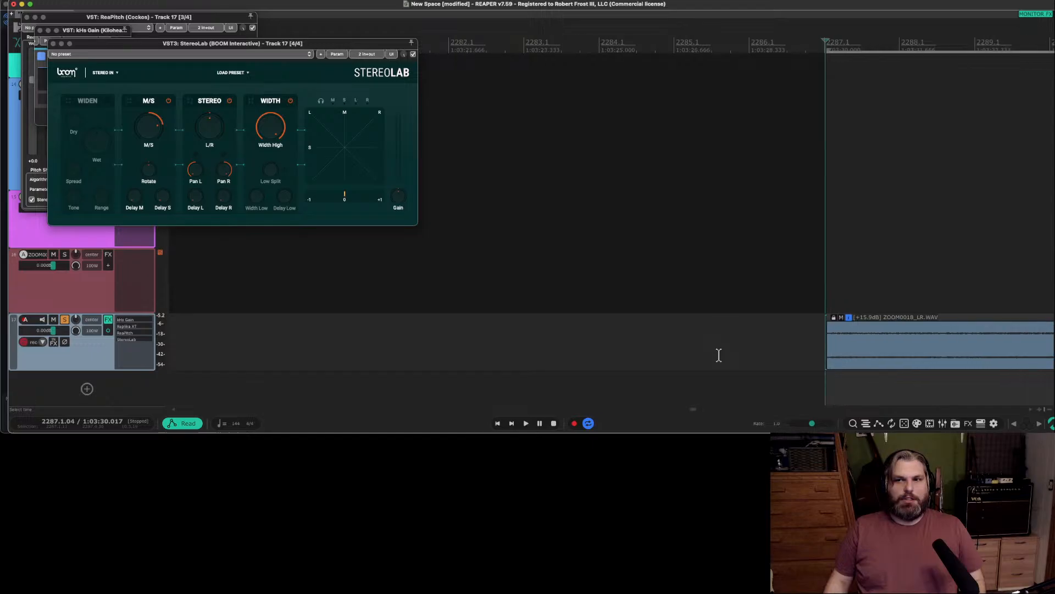
{"action": "scroll", "coordinate": [725, 358], "scroll_direction": "right", "scroll_amount": 8}
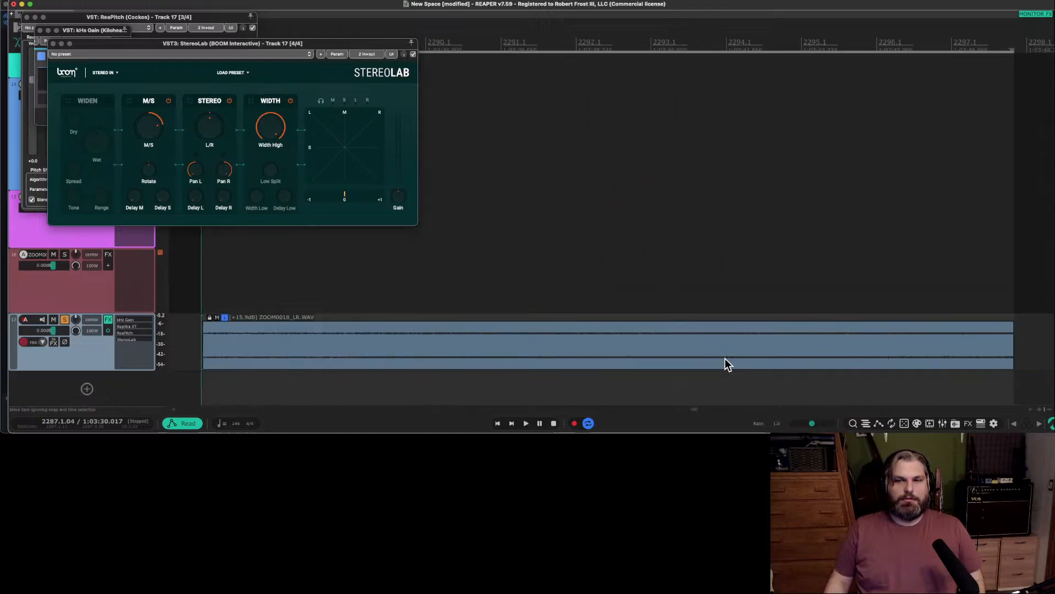
{"action": "scroll", "coordinate": [715, 358], "scroll_direction": "left", "scroll_amount": 2}
Split track 17's clip at 2290.1.52 and fit the time selection to the part after the cut.
{"action": "left_click", "coordinate": [479, 343]}
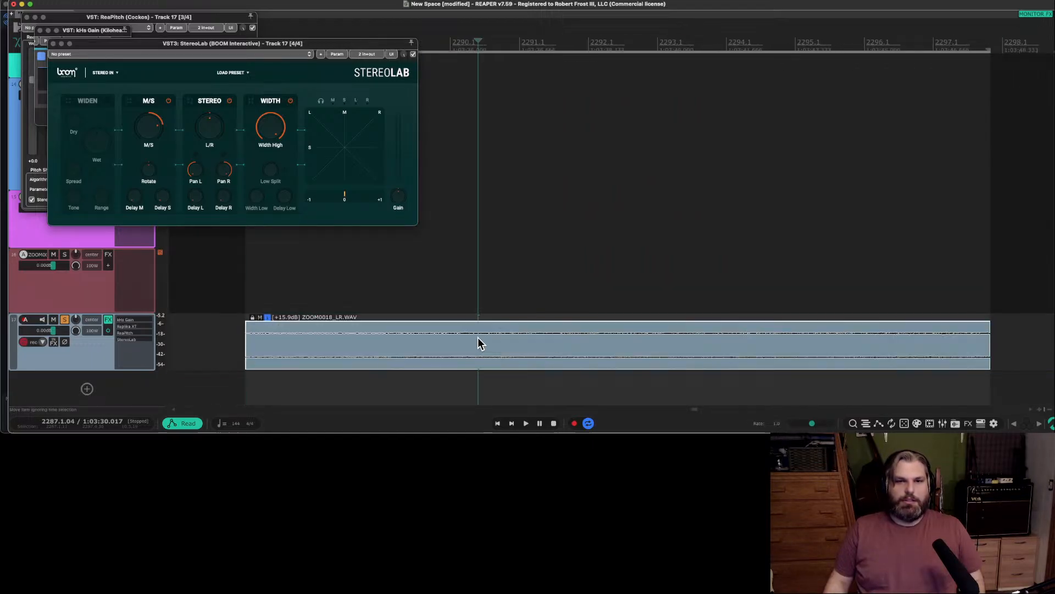
{"action": "left_click", "coordinate": [460, 342]}
{"action": "key", "text": "s"}
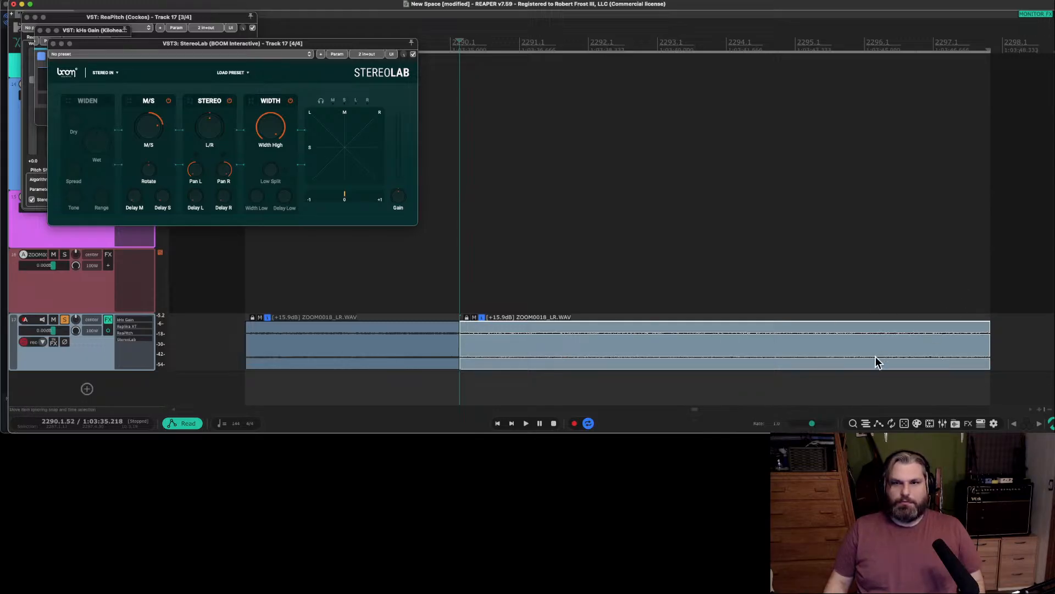
Audition the end of the loop and split off its short tail at 2296.4.99.
{"action": "left_click", "coordinate": [968, 275]}
{"action": "key", "text": "space"}
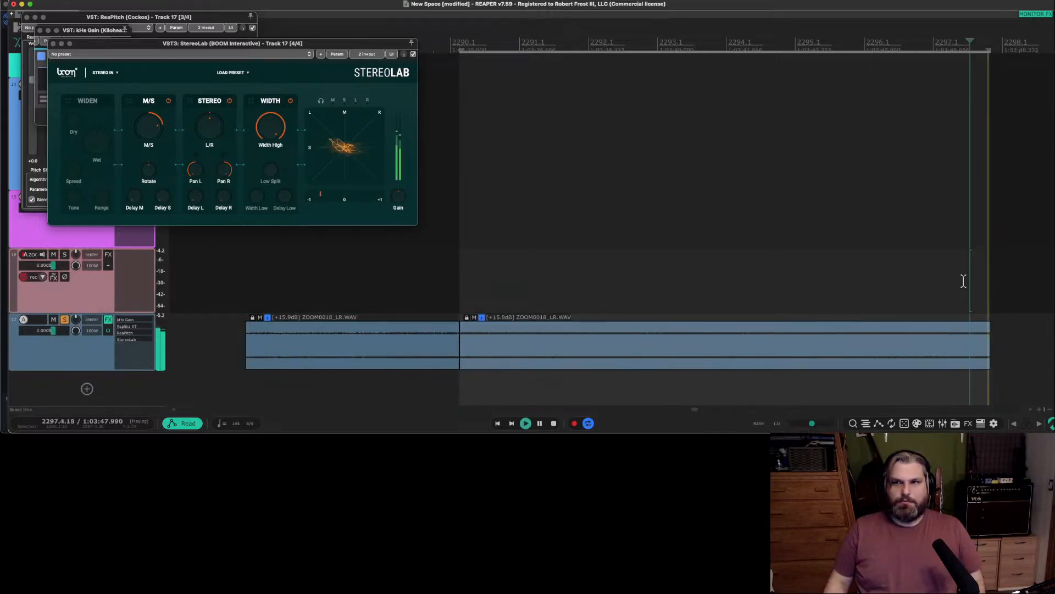
{"action": "key", "text": "space"}
{"action": "left_click", "coordinate": [941, 308]}
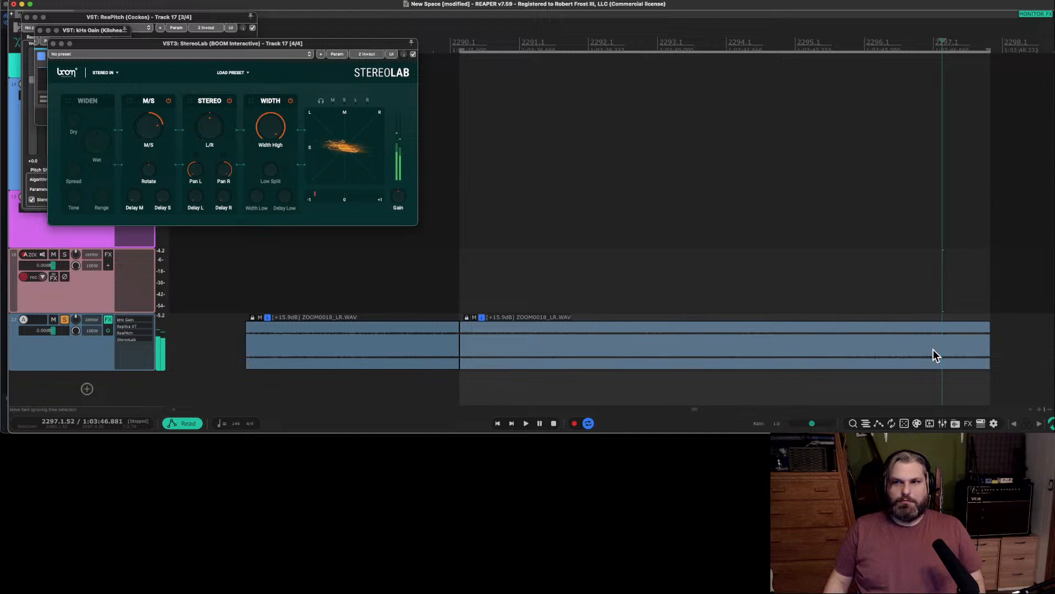
{"action": "left_click", "coordinate": [934, 355]}
{"action": "key", "text": "s"}
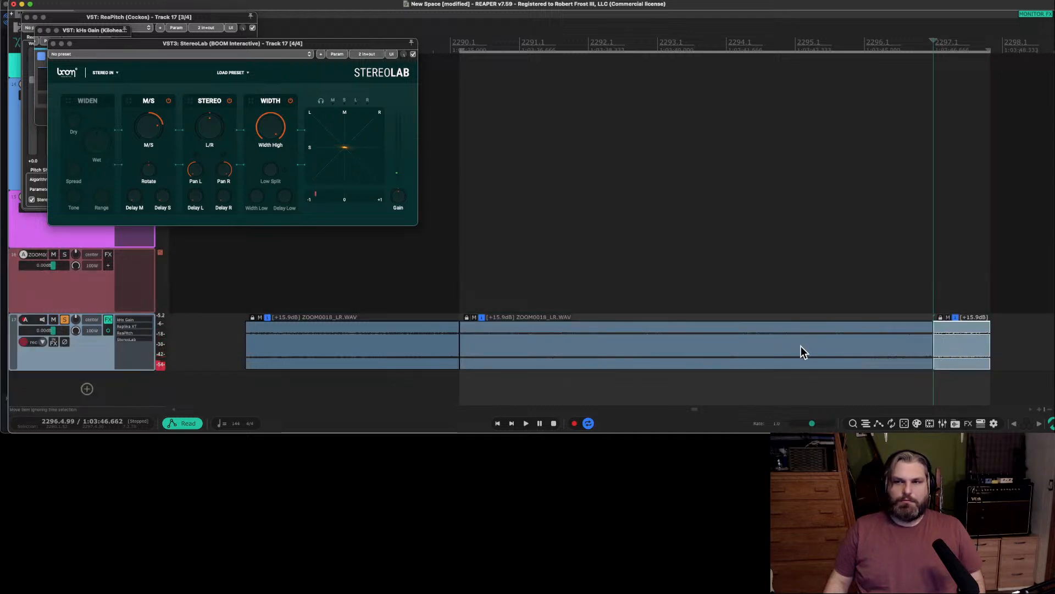
Move the tail clip over the earlier split to crossfade both parts, and fit the time selection to the last clip.
{"action": "left_click_drag", "start_coordinate": [976, 356], "coordinate": [470, 360]}
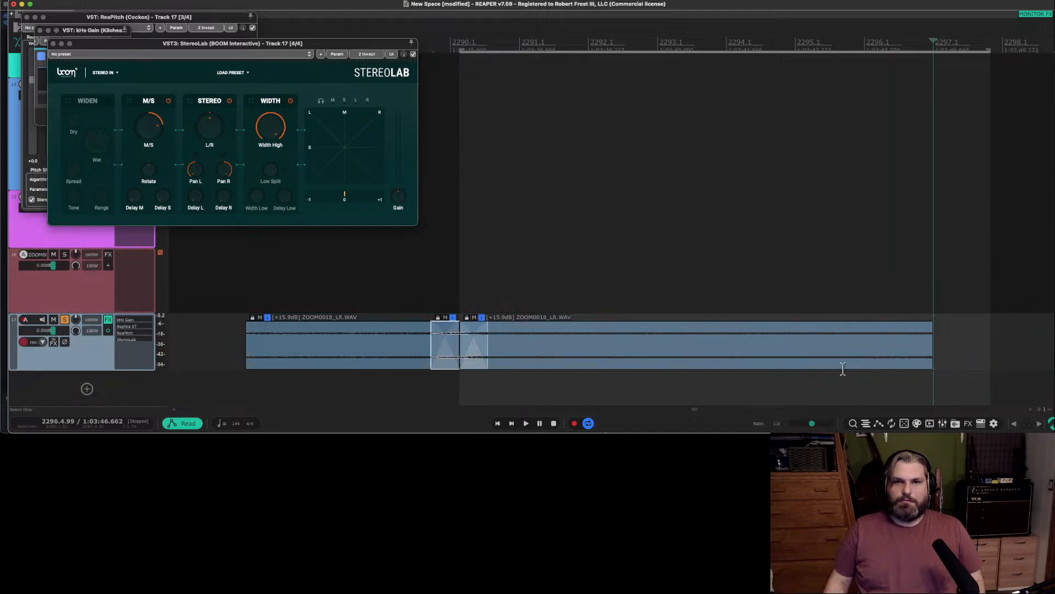
{"action": "left_click", "coordinate": [833, 363]}
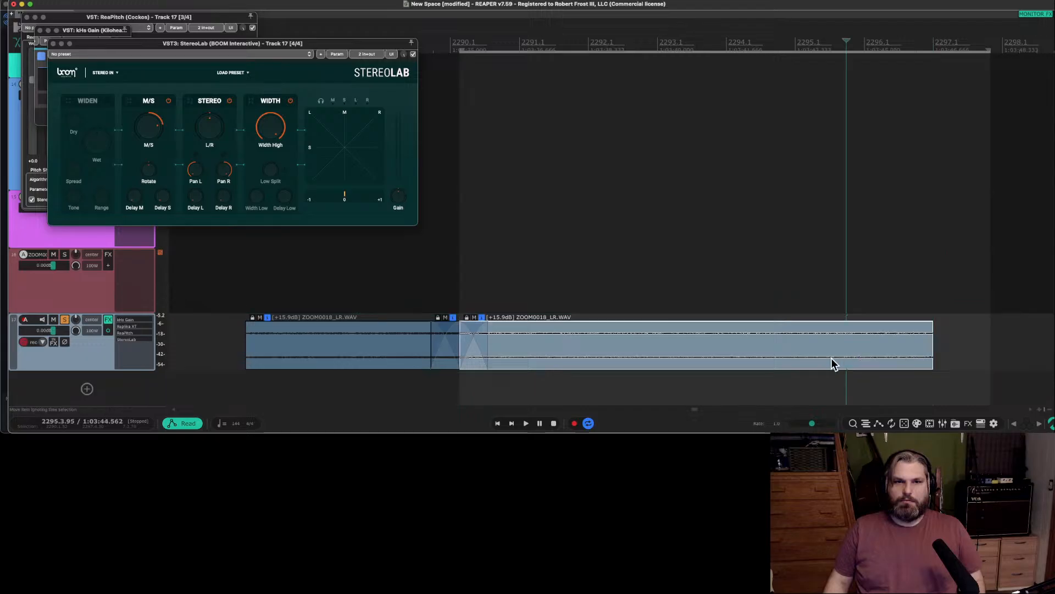
{"action": "left_click", "coordinate": [913, 295]}
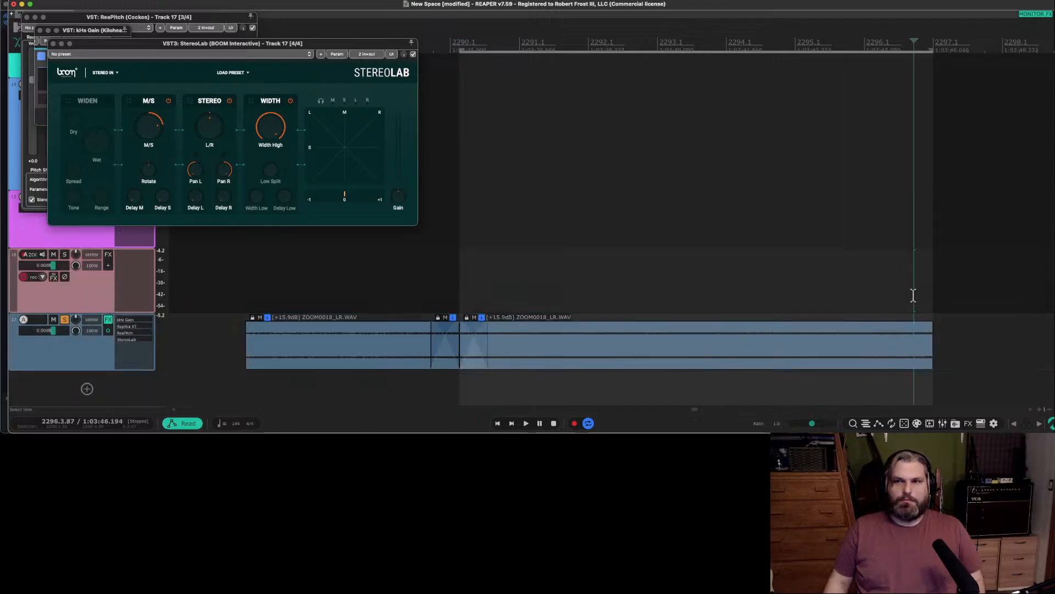
Play the crossfaded loop on track 17 and inspect the transition around its end.
{"action": "key", "text": "space"}
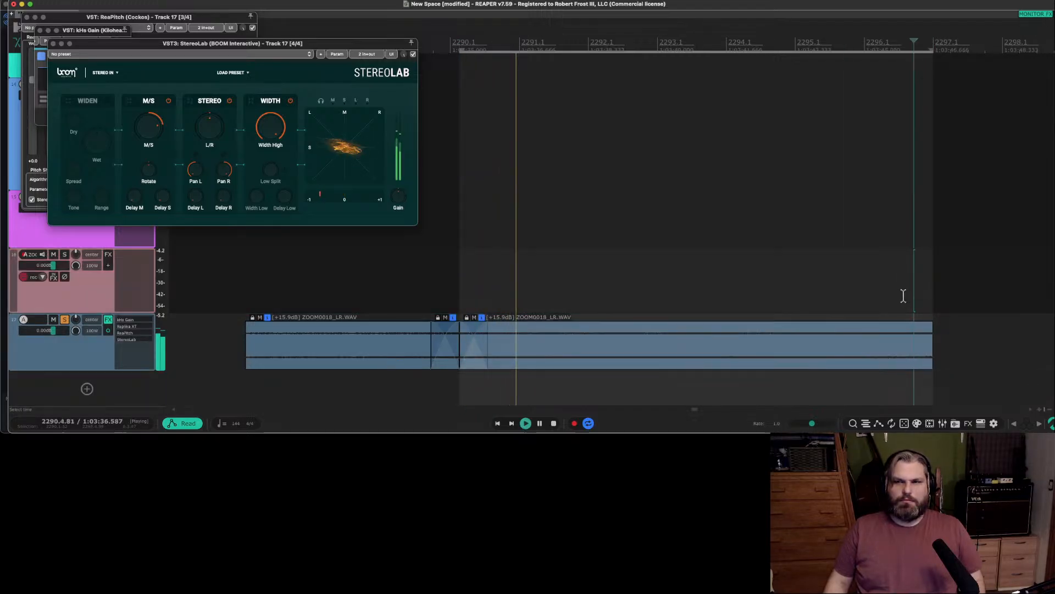
{"action": "left_click", "coordinate": [904, 295]}
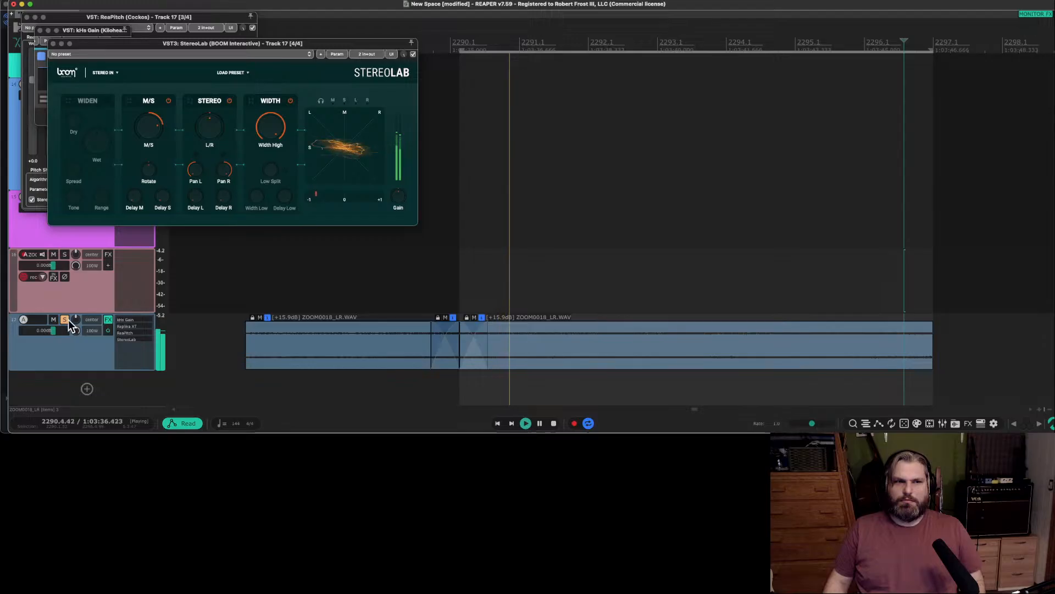
{"action": "left_click", "coordinate": [903, 302]}
{"action": "scroll", "coordinate": [935, 336], "scroll_direction": "up", "scroll_amount": 15}
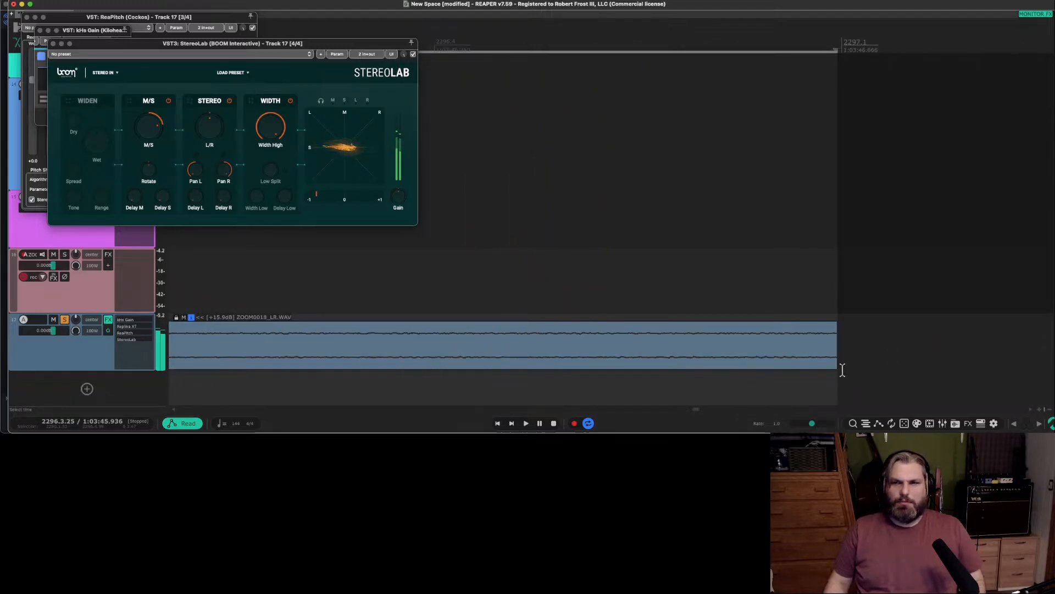
{"action": "scroll", "coordinate": [605, 361], "scroll_direction": "down", "scroll_amount": 3}
{"action": "scroll", "coordinate": [315, 353], "scroll_direction": "down", "scroll_amount": 1}
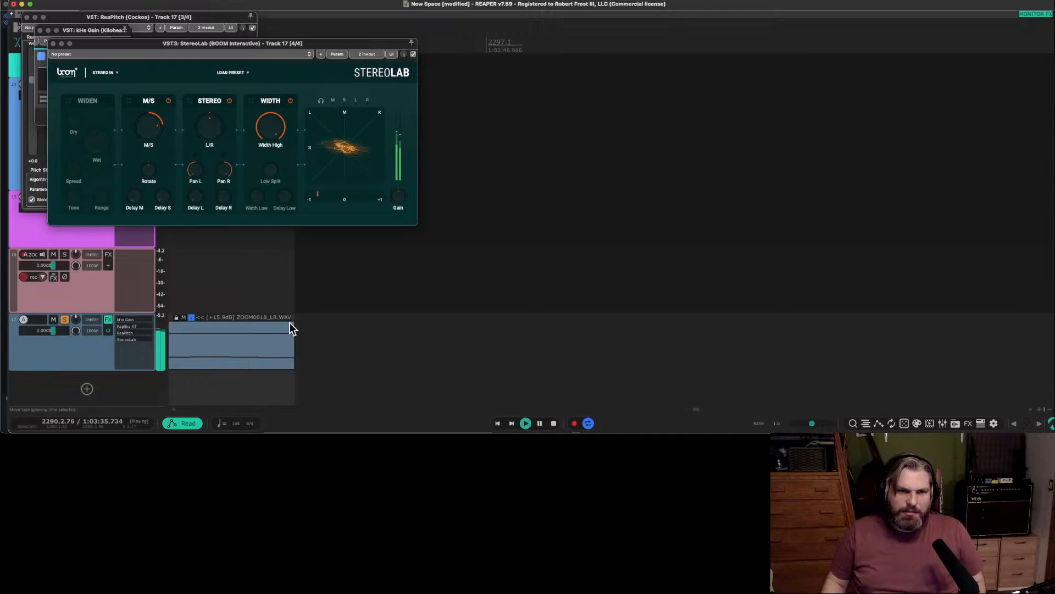
{"action": "scroll", "coordinate": [357, 338], "scroll_direction": "up", "scroll_amount": 5}
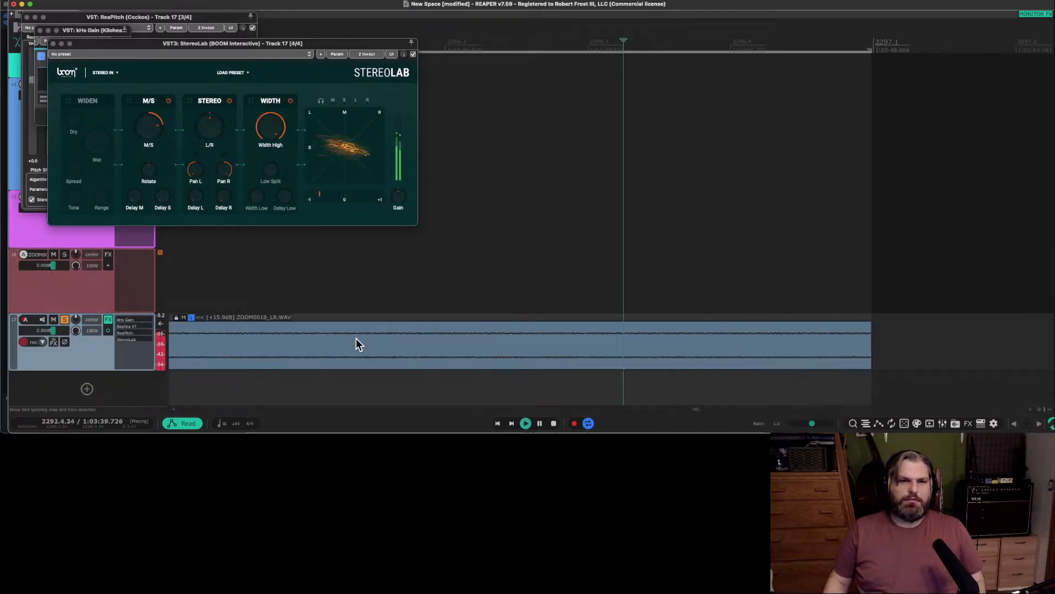
{"action": "scroll", "coordinate": [356, 339], "scroll_direction": "down", "scroll_amount": 5}
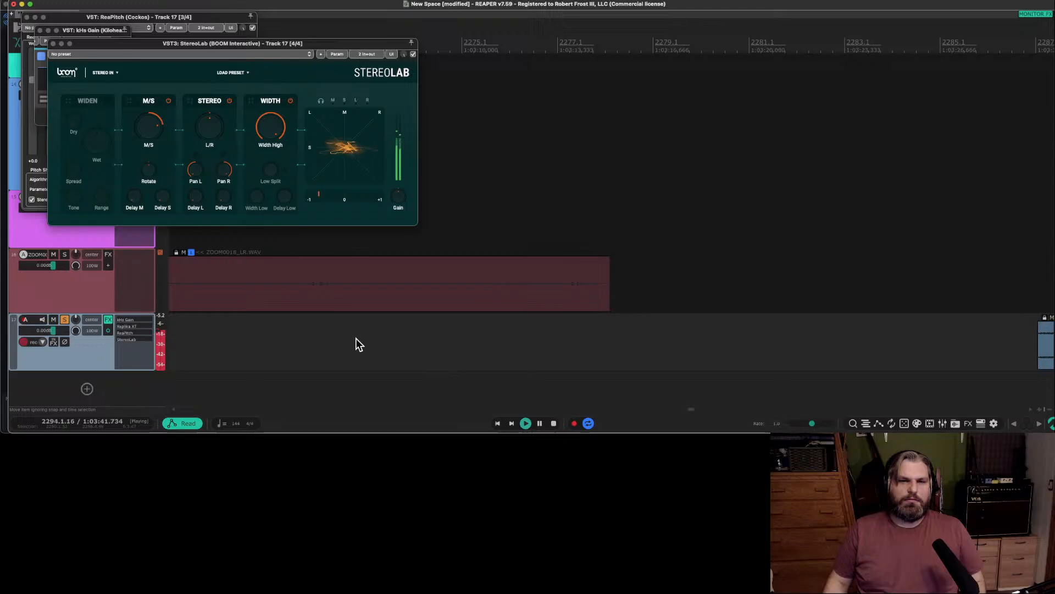
{"action": "scroll", "coordinate": [357, 339], "scroll_direction": "right", "scroll_amount": 5}
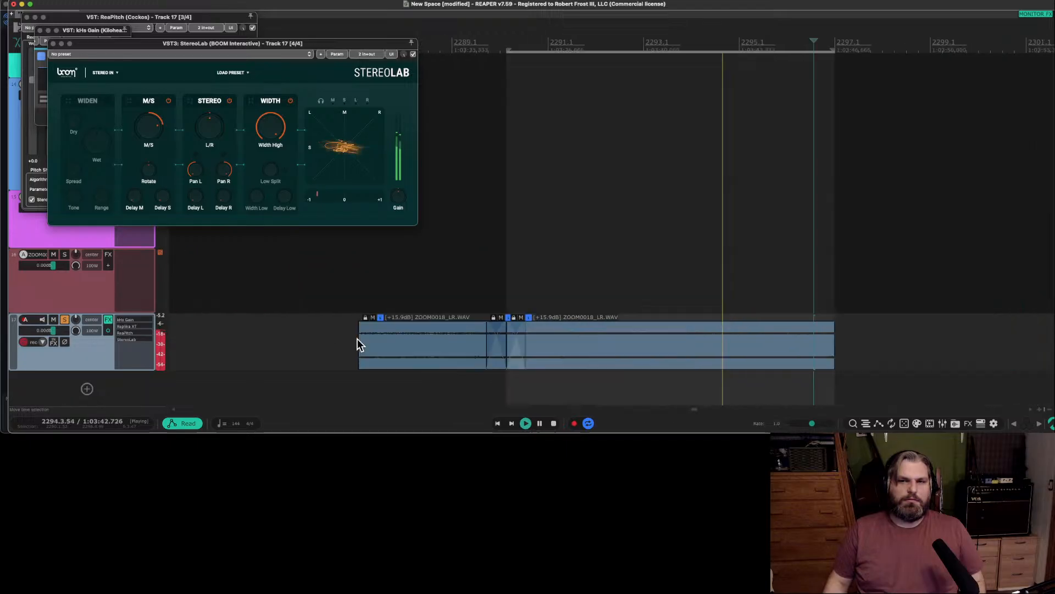
{"action": "left_click", "coordinate": [793, 307]}
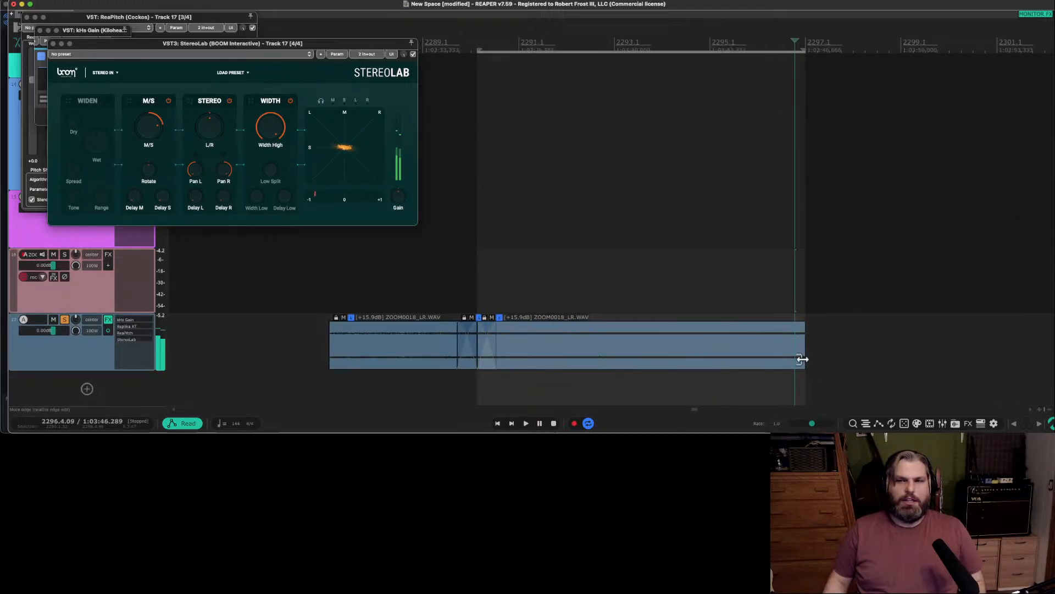
{"action": "scroll", "coordinate": [803, 359], "scroll_direction": "up", "scroll_amount": 3}
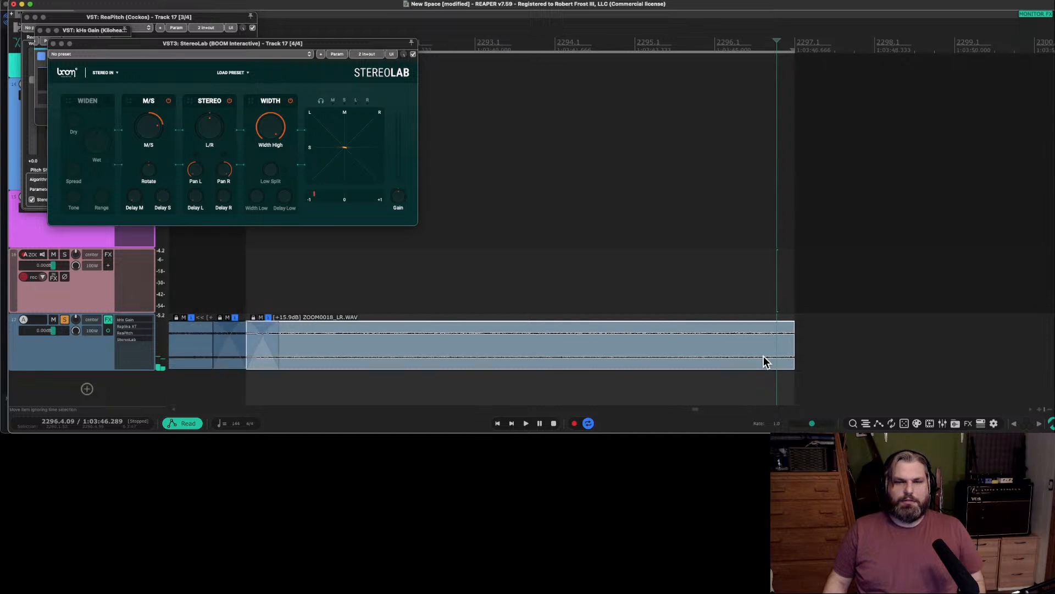
Undo the crossfade and splits on track 17 to restore its clip as a single piece.
{"action": "left_click_drag", "start_coordinate": [766, 361], "coordinate": [754, 360]}
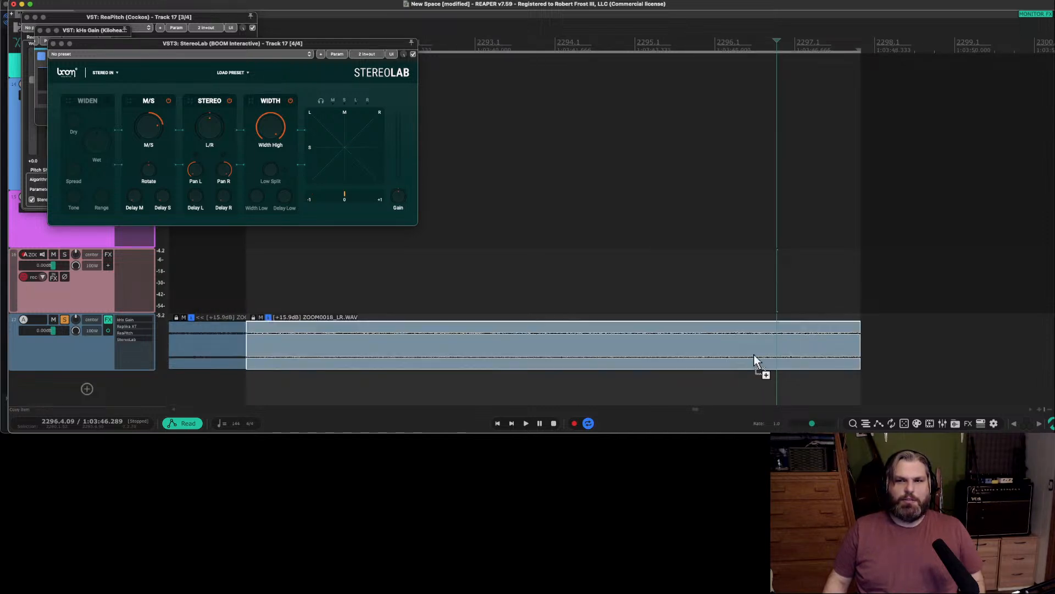
{"action": "scroll", "coordinate": [755, 360], "scroll_direction": "down", "scroll_amount": 2}
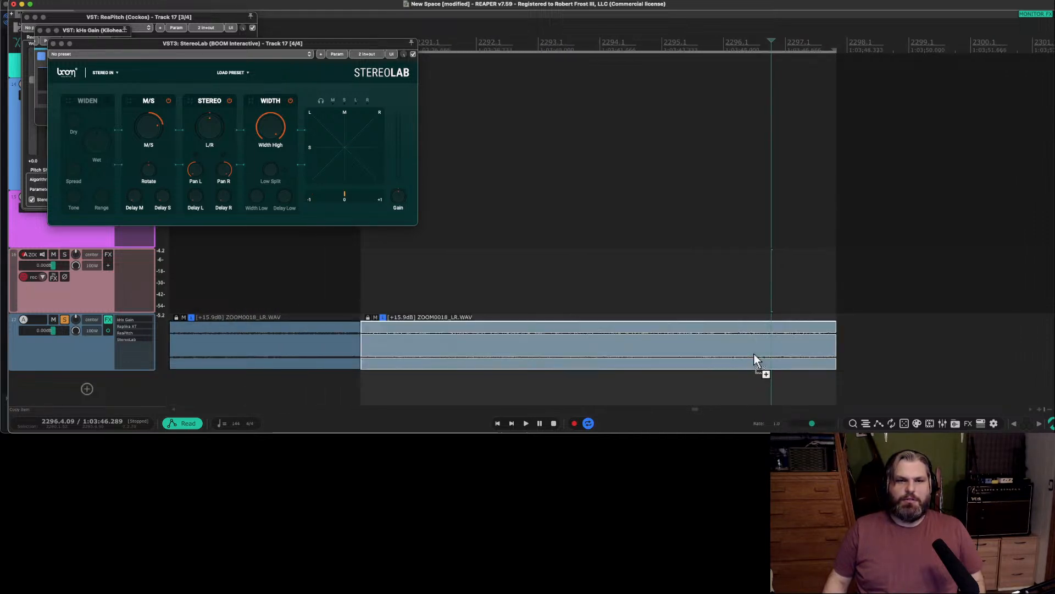
{"action": "key", "text": "super+z"}
{"action": "key", "text": "super+z"}
{"action": "scroll", "coordinate": [754, 360], "scroll_direction": "down", "scroll_amount": 3}
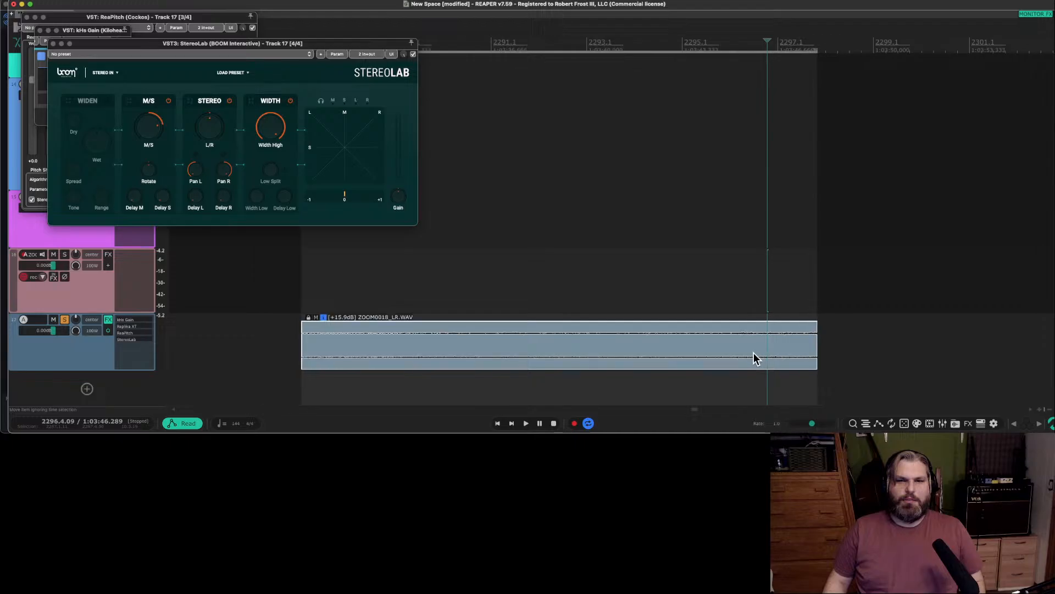
{"action": "right_click", "coordinate": [434, 349]}
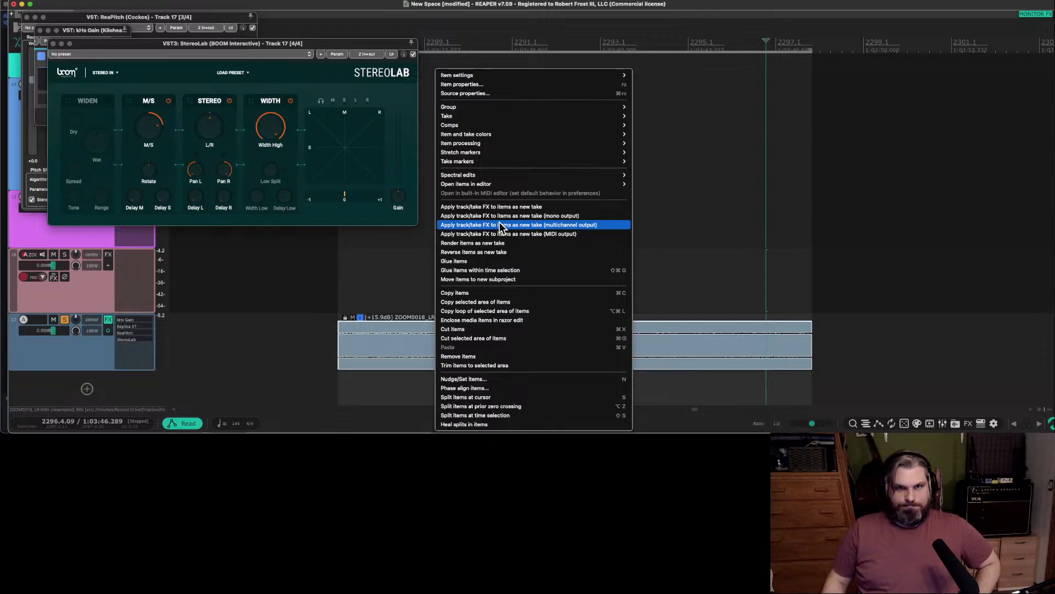
{"action": "right_click", "coordinate": [77, 363]}
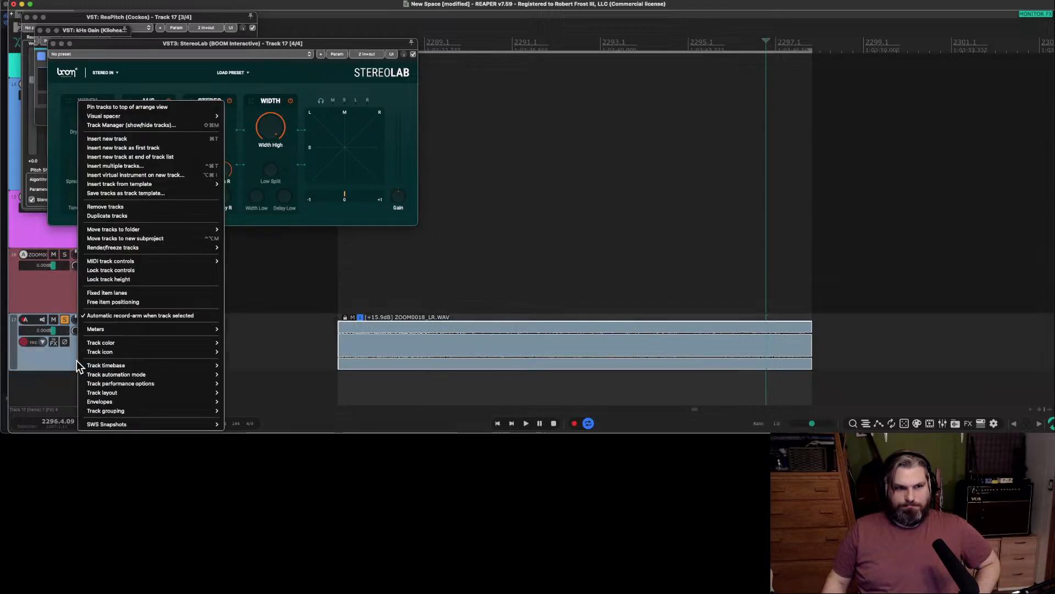
{"action": "mouse_move", "coordinate": [83, 367]}
{"action": "mouse_move", "coordinate": [138, 253]}
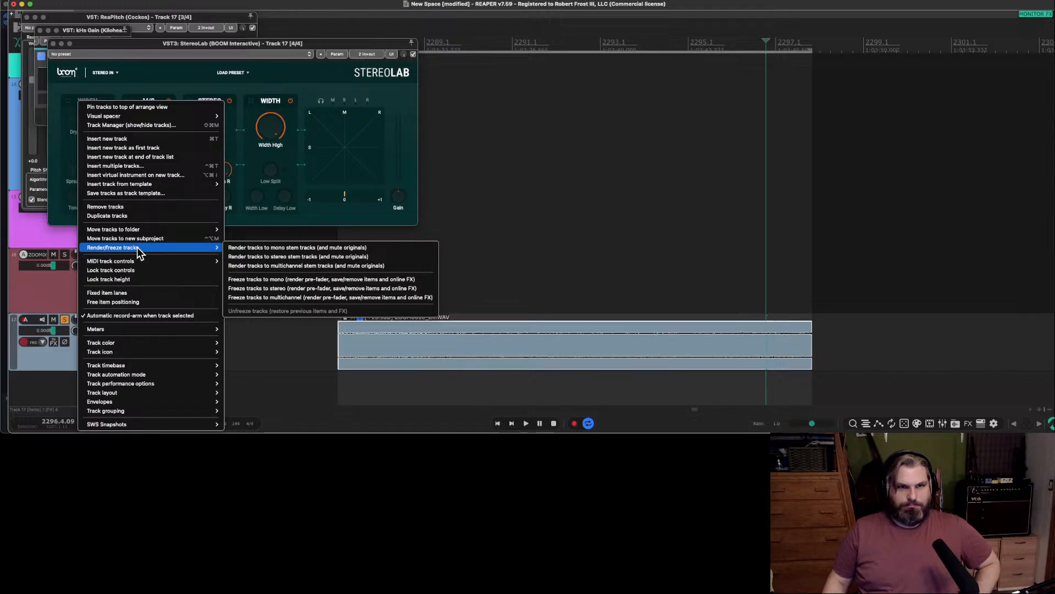
{"action": "left_click", "coordinate": [262, 256]}
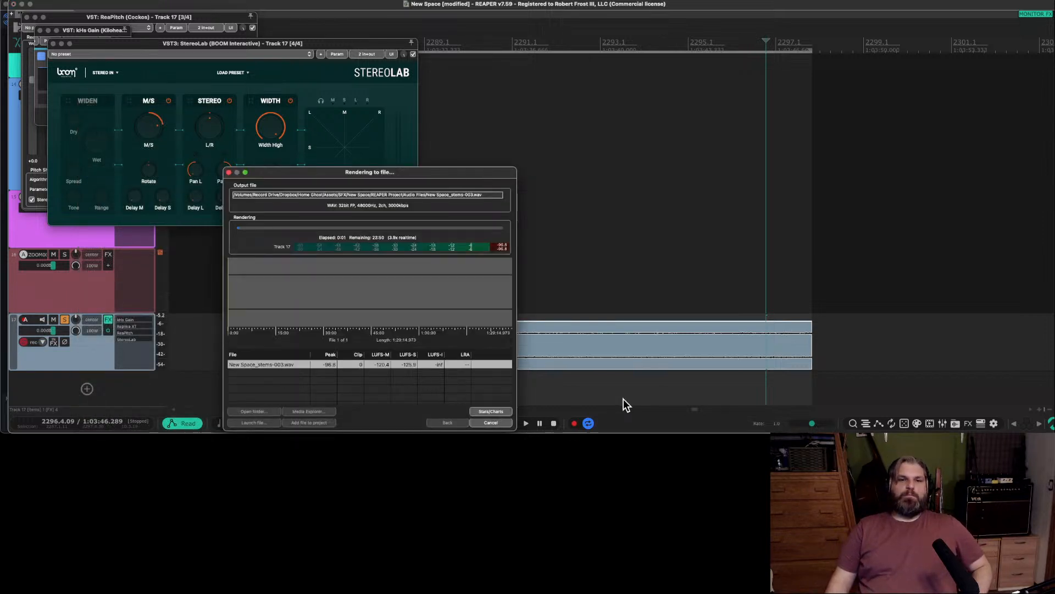
{"action": "left_click", "coordinate": [492, 423]}
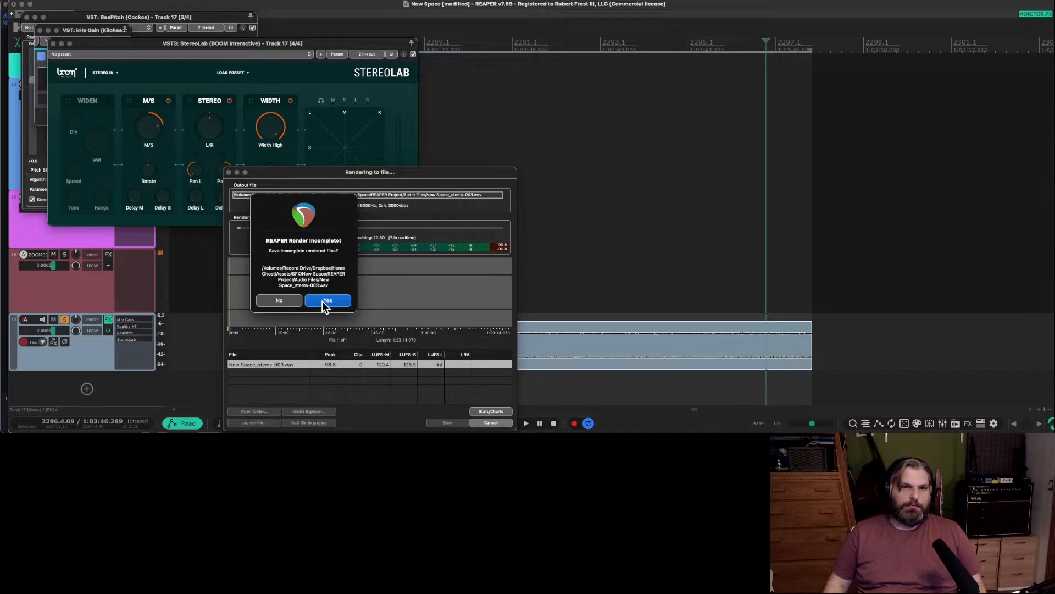
{"action": "left_click", "coordinate": [279, 300]}
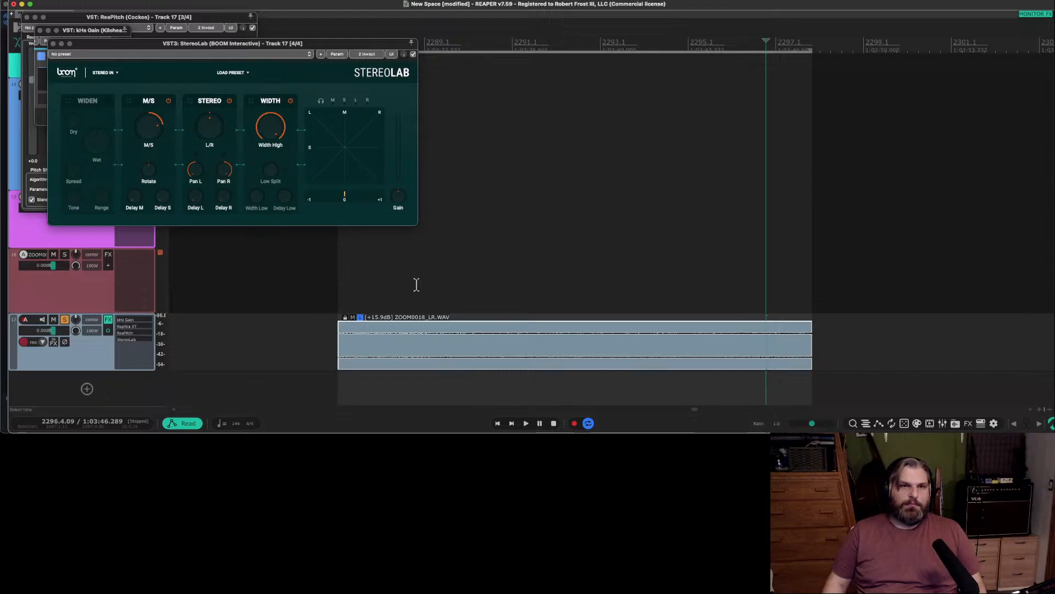
Close the StereoLab, kHs Gain and ReaPitch effect windows of track 17.
{"action": "left_click", "coordinate": [53, 44]}
{"action": "left_click", "coordinate": [40, 30]}
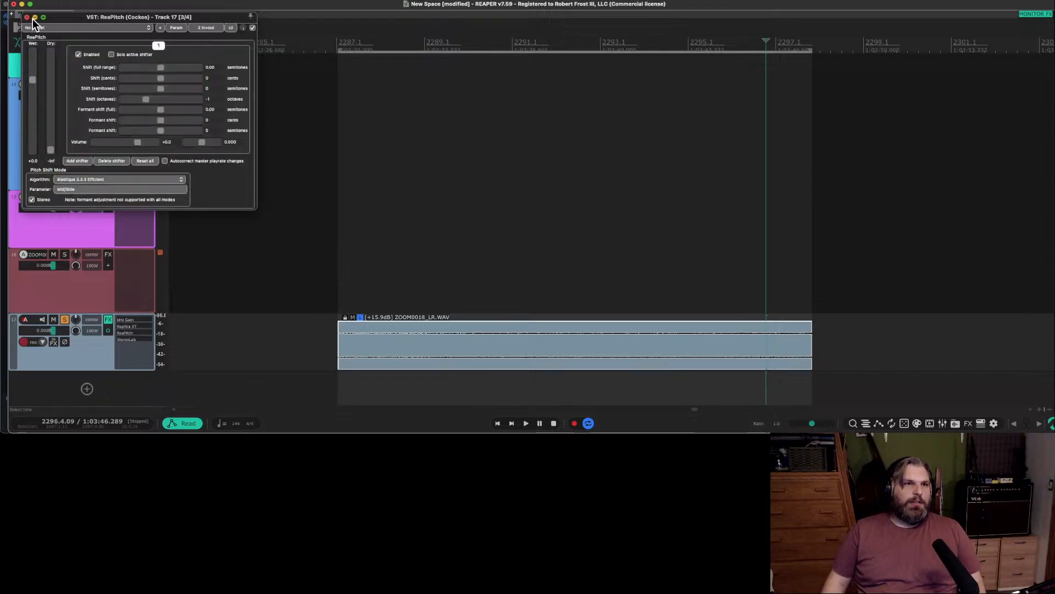
{"action": "left_click", "coordinate": [27, 17]}
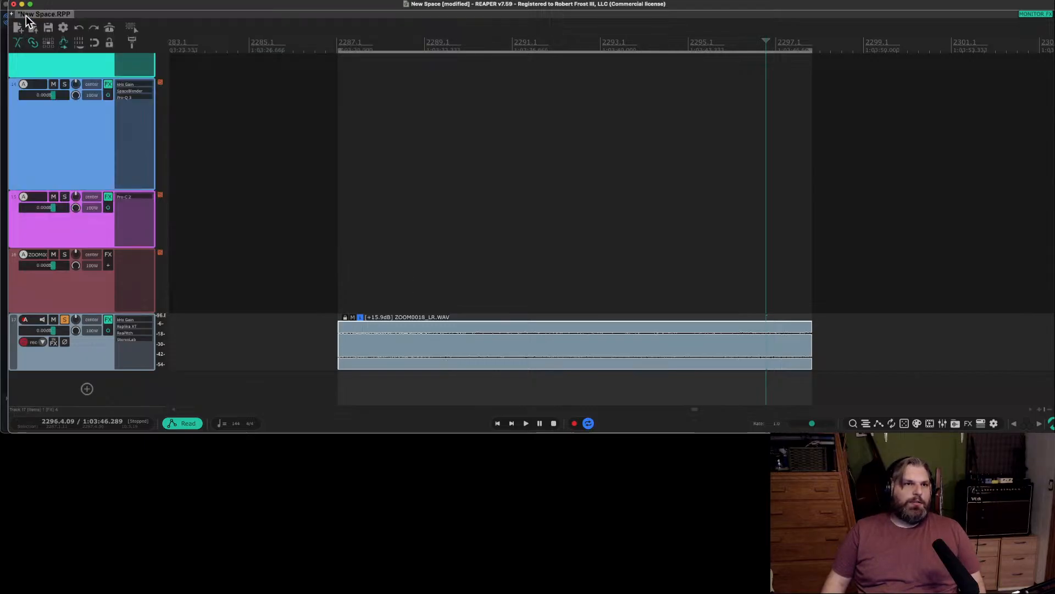
Search the action list for "render" and find the action that renders stereo stem tracks obeying the time selection.
{"action": "double_click", "coordinate": [141, 2]}
{"action": "left_click", "coordinate": [209, 2]}
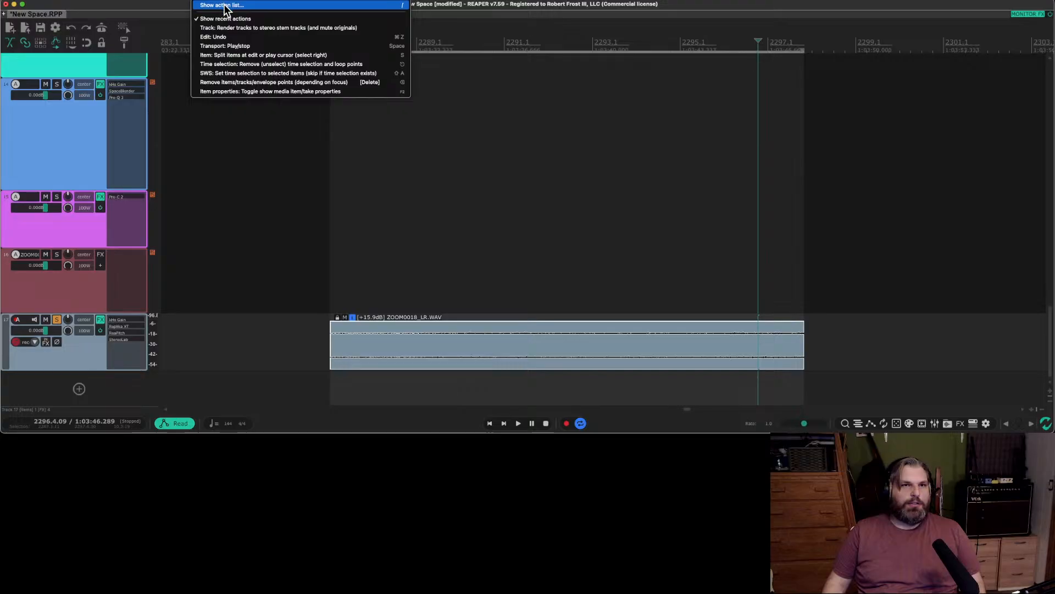
{"action": "left_click", "coordinate": [224, 8]}
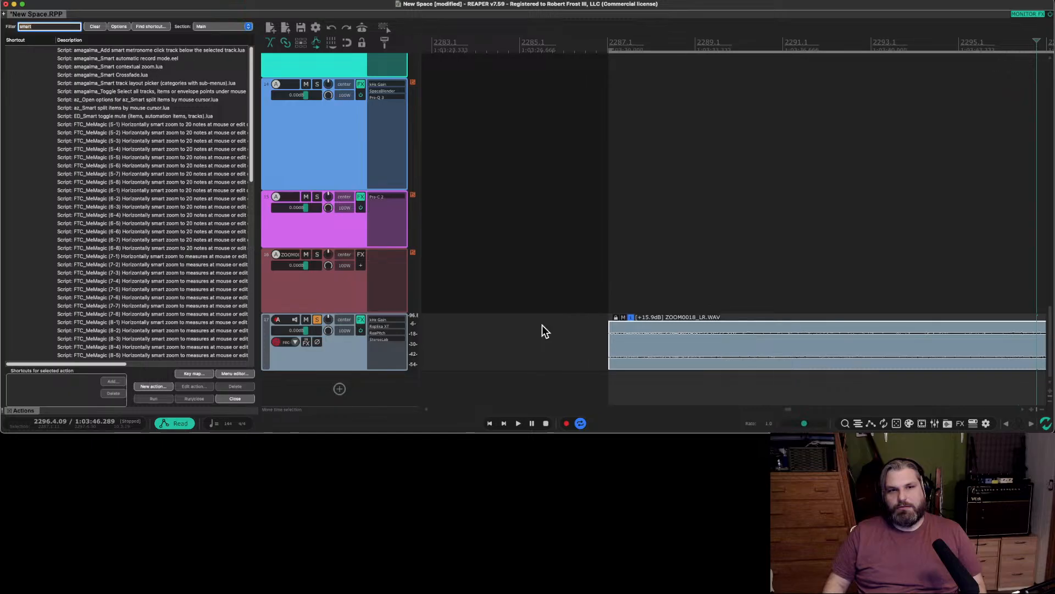
{"action": "scroll", "coordinate": [542, 325], "scroll_direction": "right", "scroll_amount": 5}
{"action": "scroll", "coordinate": [542, 329], "scroll_direction": "down", "scroll_amount": 3}
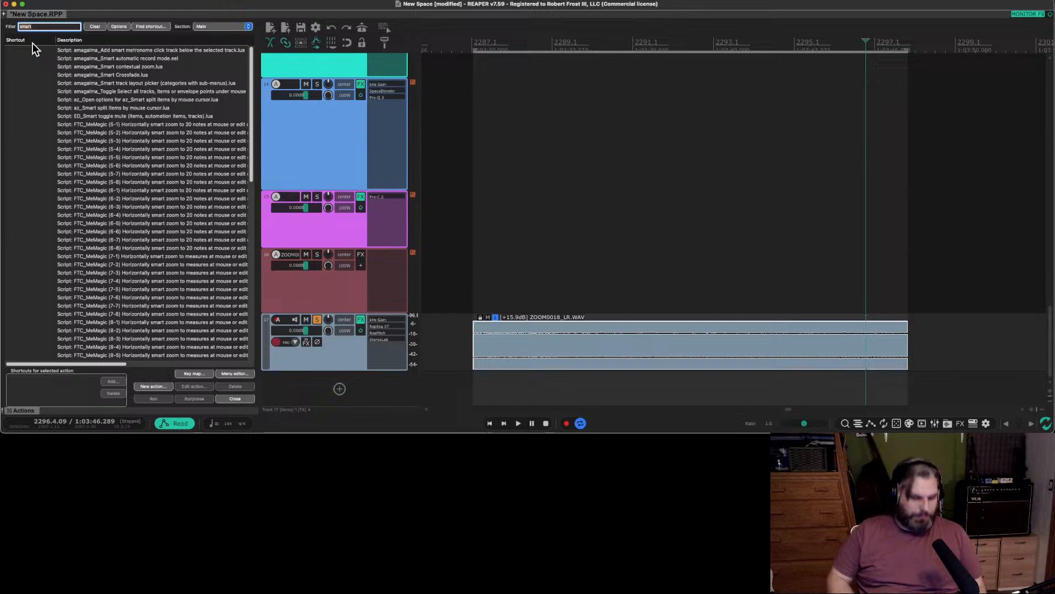
{"action": "type", "text": "render"}
{"action": "scroll", "coordinate": [105, 304], "scroll_direction": "down", "scroll_amount": 10}
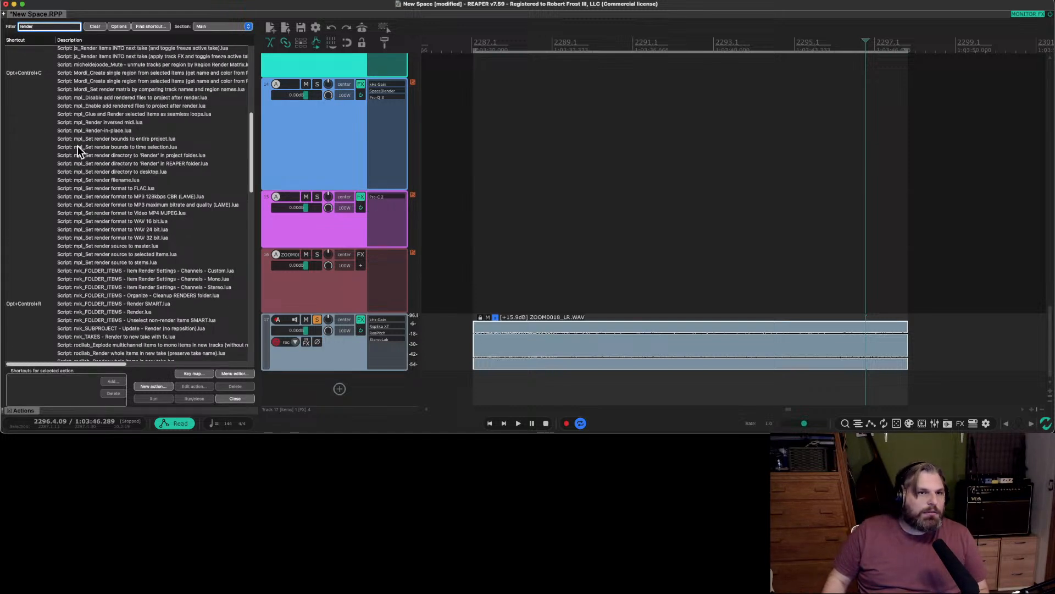
{"action": "scroll", "coordinate": [110, 236], "scroll_direction": "down", "scroll_amount": 7}
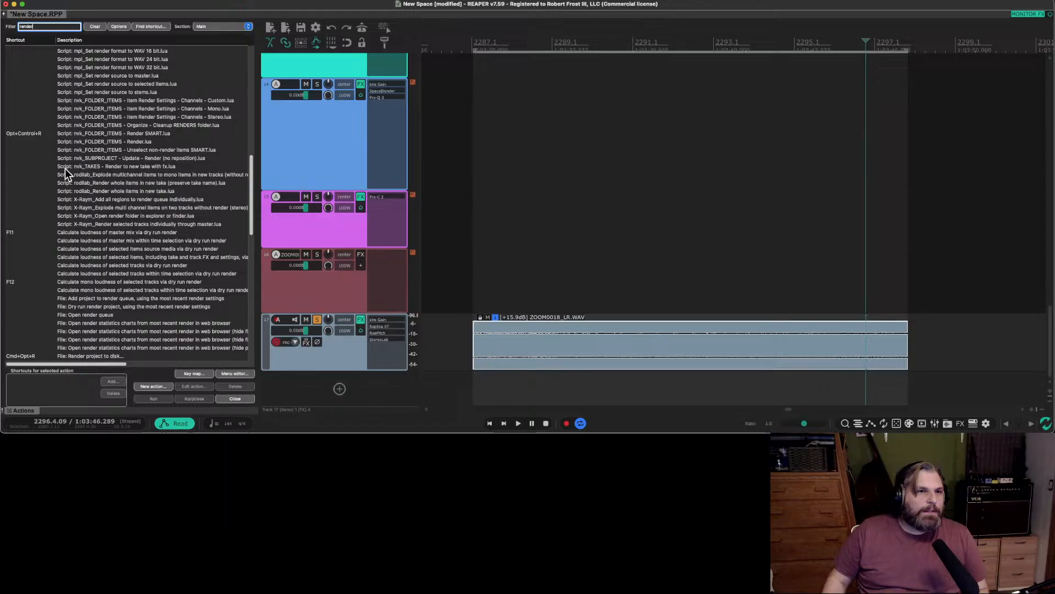
{"action": "scroll", "coordinate": [65, 170], "scroll_direction": "down", "scroll_amount": 10}
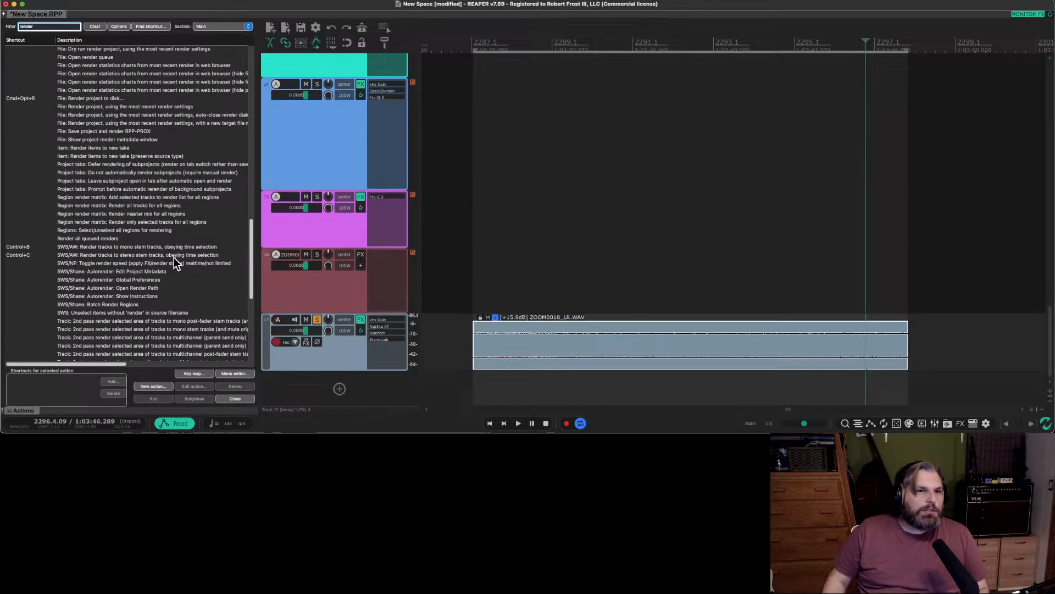
Render track 17 to a stereo stem track, obeying the time selection.
{"action": "left_click", "coordinate": [541, 346]}
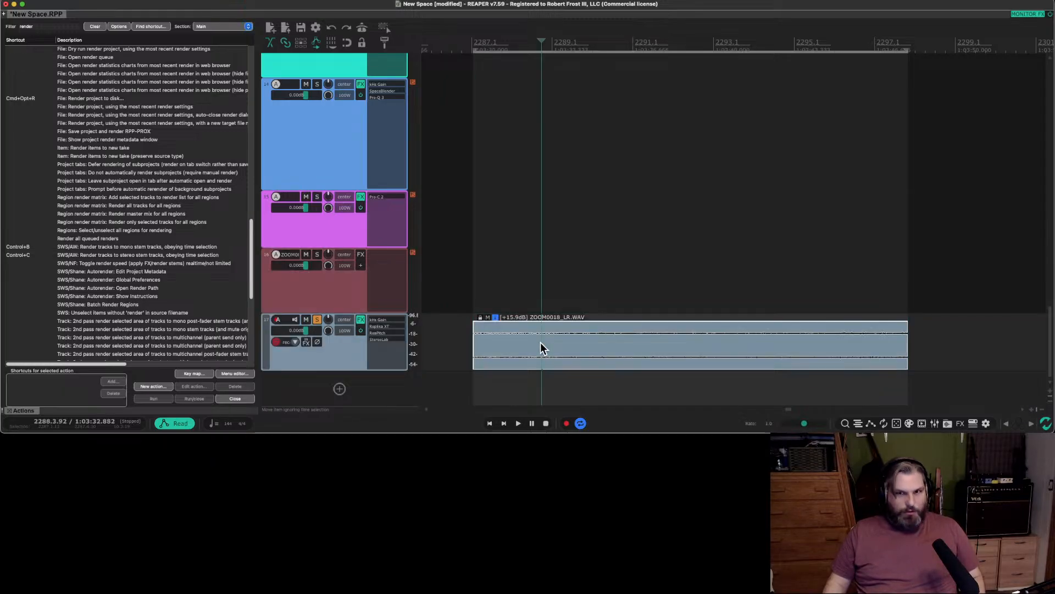
{"action": "key", "text": "ctrl+c"}
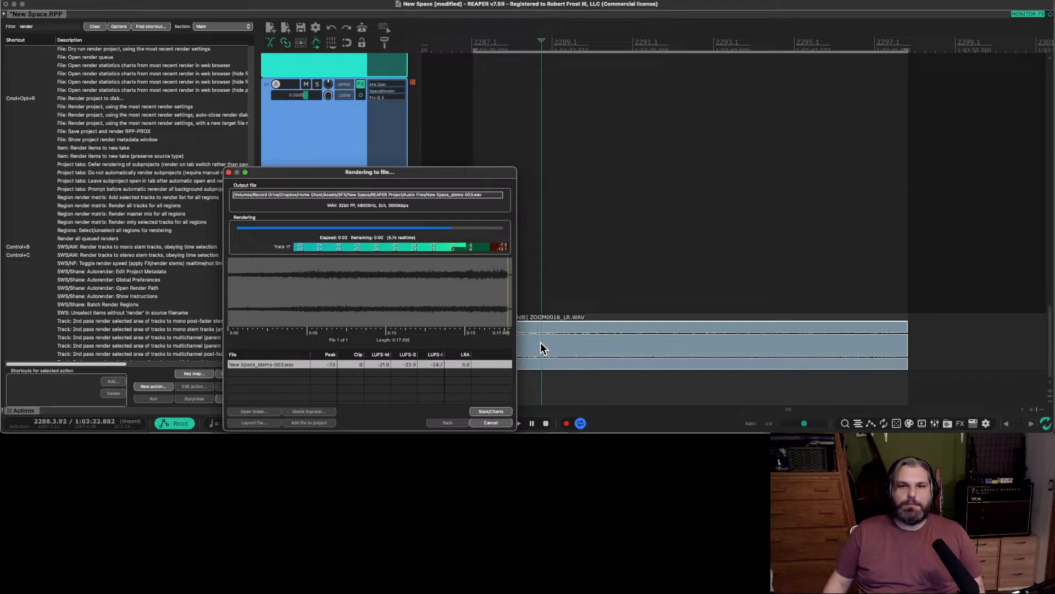
{"action": "scroll", "coordinate": [753, 342], "scroll_direction": "up", "scroll_amount": 2}
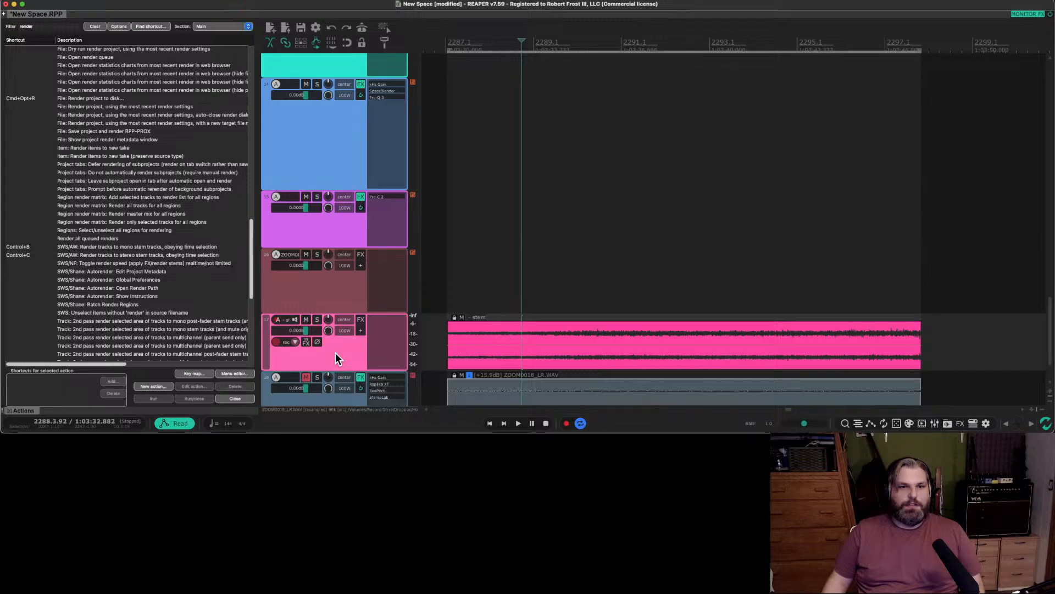
{"action": "scroll", "coordinate": [335, 352], "scroll_direction": "down", "scroll_amount": 2}
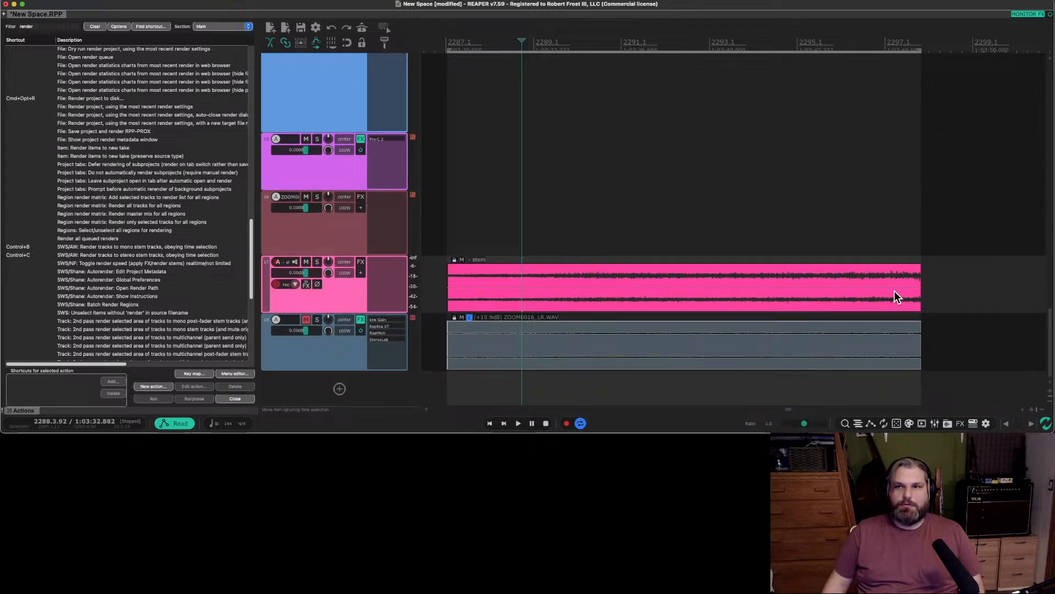
Split the rendered stem clip at 2289.2.87 and 2297.1.45, and move the tail over the first split to crossfade the parts.
{"action": "left_click", "coordinate": [554, 281]}
{"action": "key", "text": "s"}
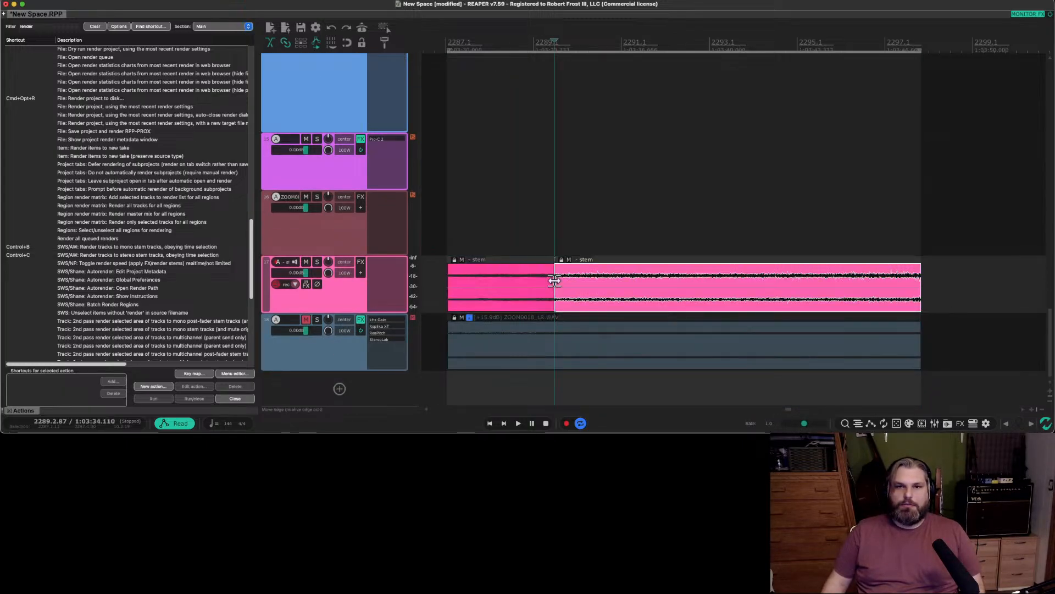
{"action": "left_click", "coordinate": [889, 292]}
{"action": "key", "text": "s"}
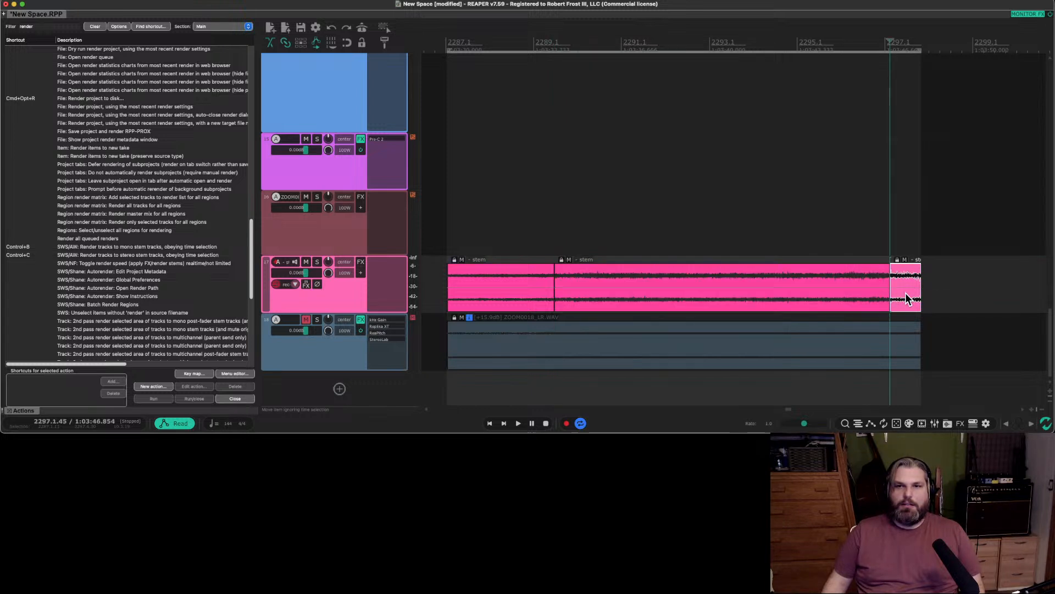
{"action": "left_click_drag", "start_coordinate": [905, 293], "coordinate": [551, 297]}
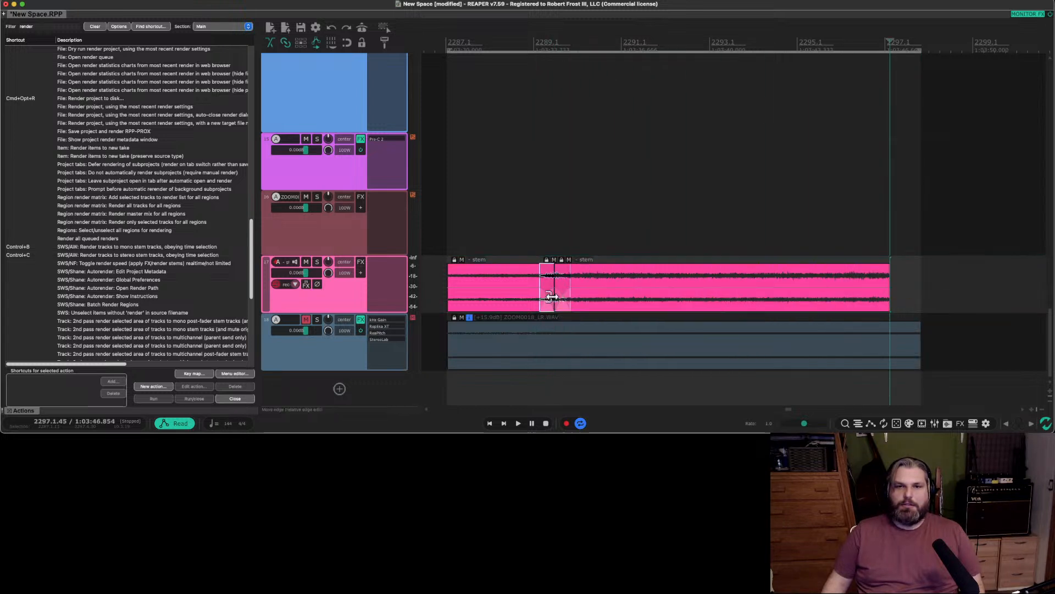
Fit the time selection to the long stem clip after the crossfade and play it as a loop.
{"action": "left_click", "coordinate": [738, 303]}
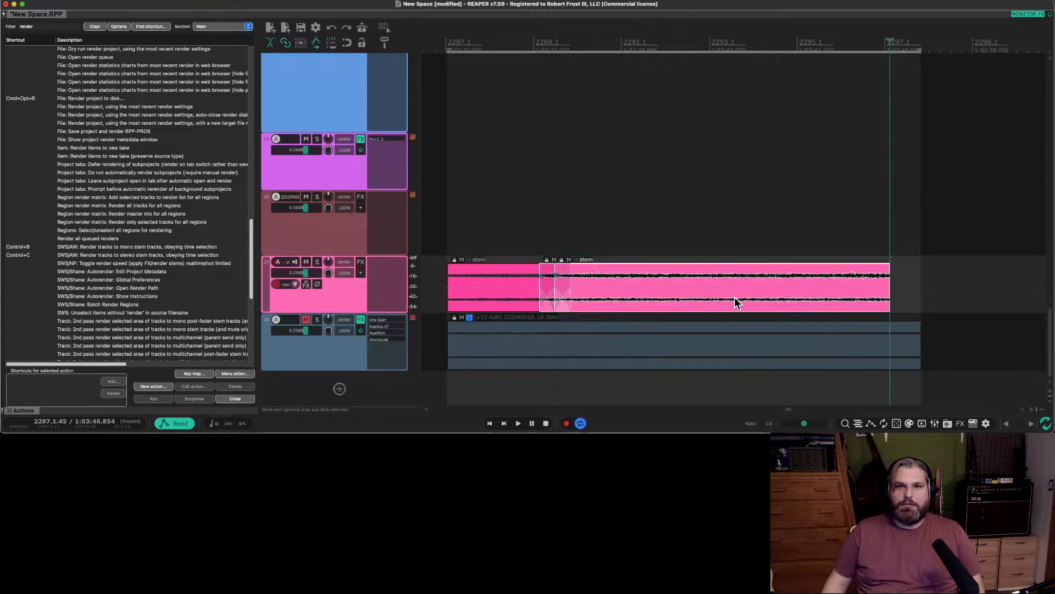
{"action": "double_click", "coordinate": [769, 301], "text": "shift"}
{"action": "key", "text": "space"}
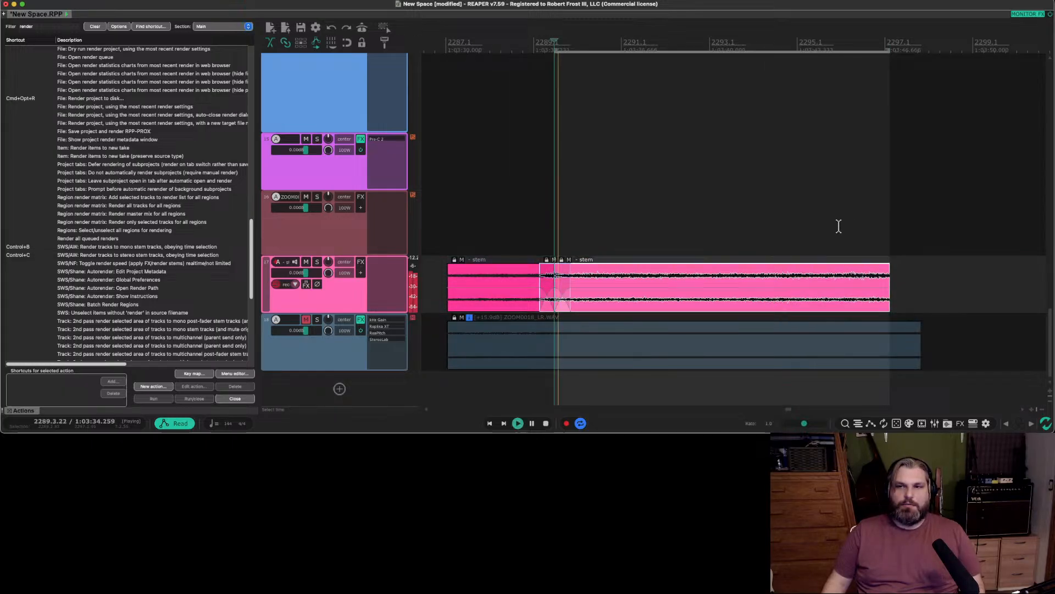
Check the end of the loop and undo the crossfade and splits so the stem is one clip.
{"action": "left_click", "coordinate": [864, 230]}
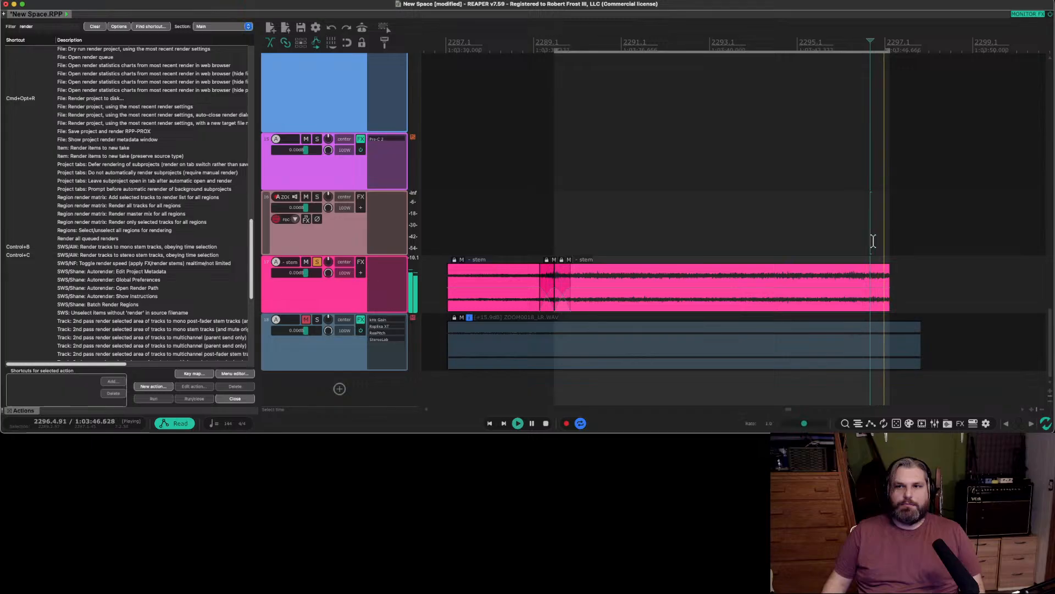
{"action": "key", "text": "space"}
{"action": "left_click", "coordinate": [873, 293]}
{"action": "key", "text": "super+z"}
{"action": "key", "text": "super+z"}
{"action": "key", "text": "super+z"}
{"action": "key", "text": "super+z"}
{"action": "key", "text": "super+z"}
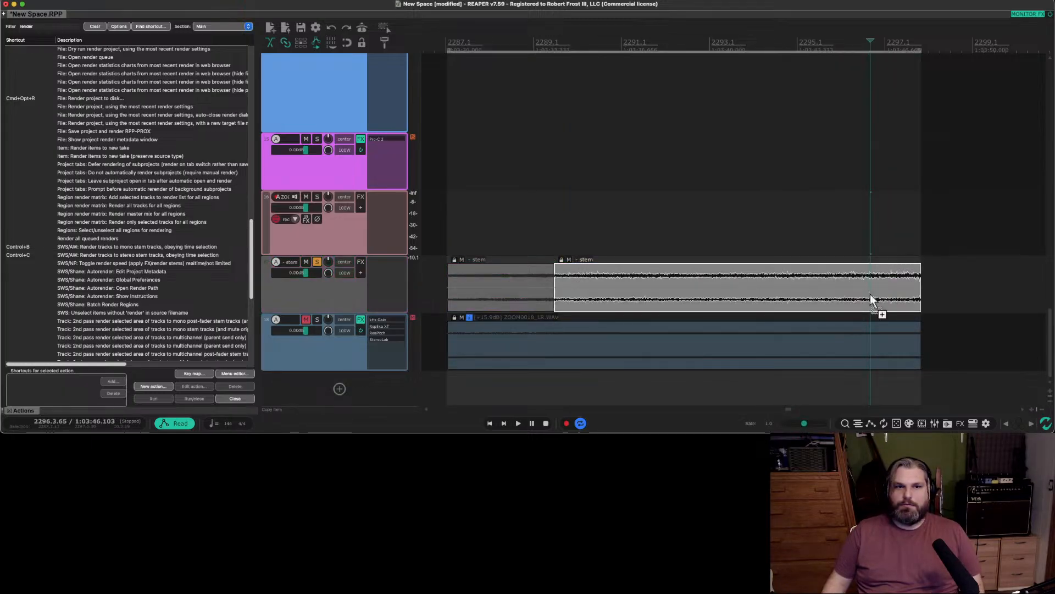
{"action": "key", "text": "super+z"}
Play the undivided stem from near its end to hear its loop point.
{"action": "left_click", "coordinate": [885, 243]}
{"action": "key", "text": "space"}
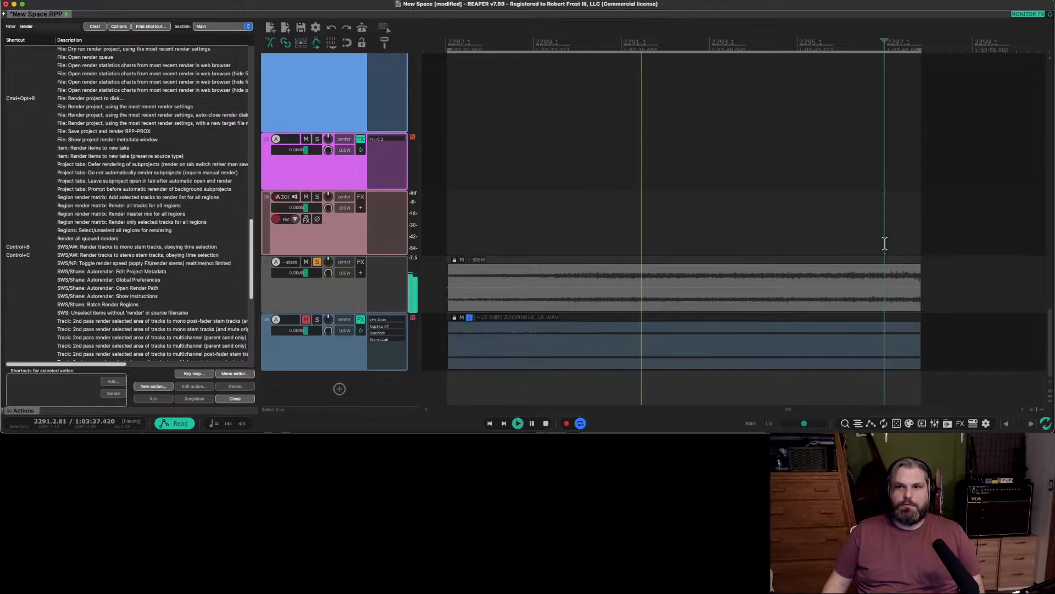
{"action": "left_click", "coordinate": [854, 246]}
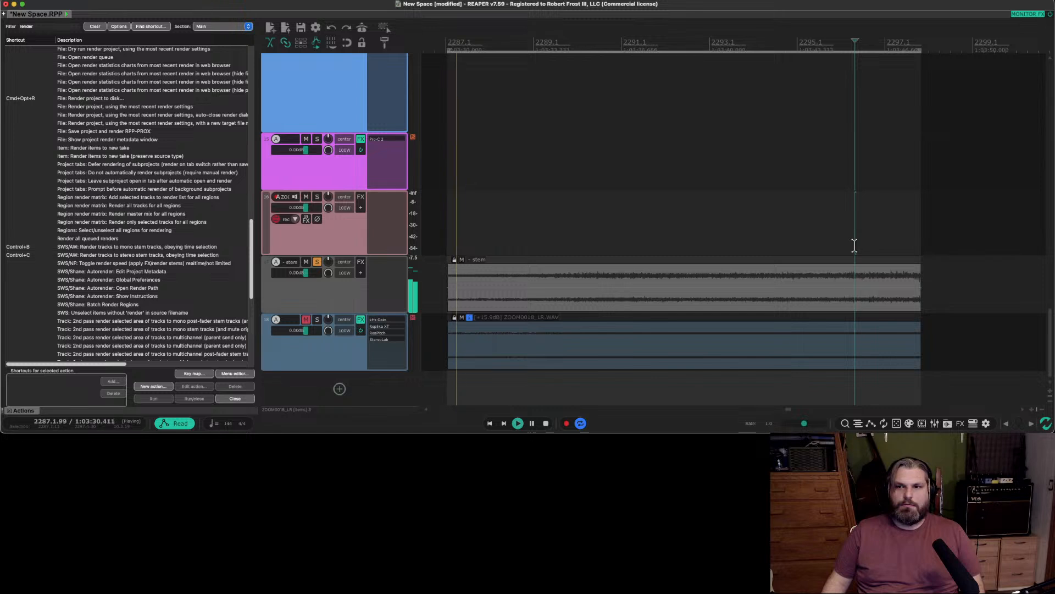
{"action": "key", "text": "space"}
Split the stem clip at 2289.2.87 and 2295.3.75, and move the tail over the middle part's start for a longer crossfade.
{"action": "left_click", "coordinate": [553, 285]}
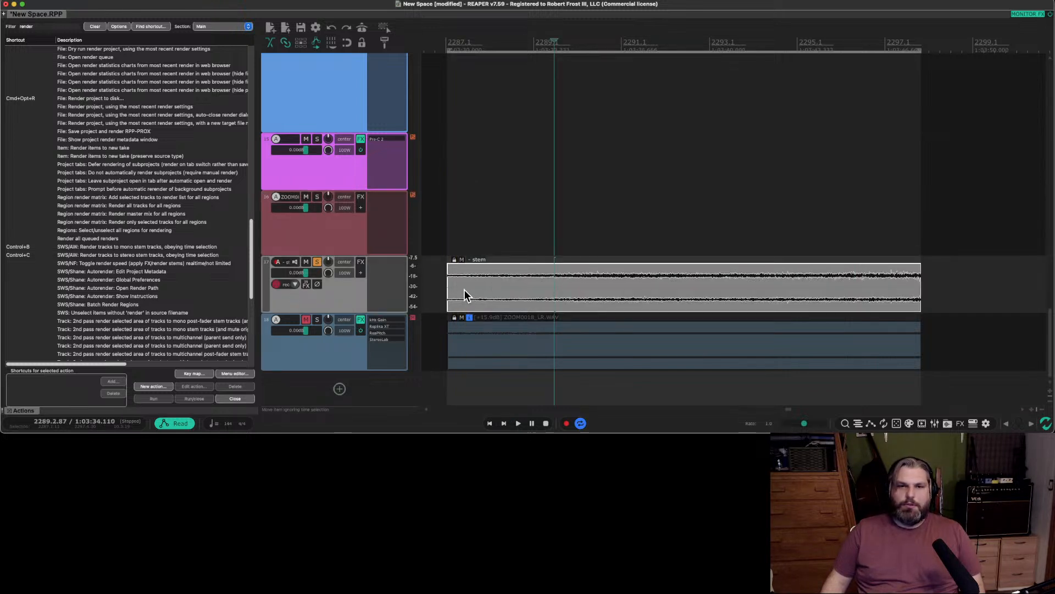
{"action": "key", "text": "s"}
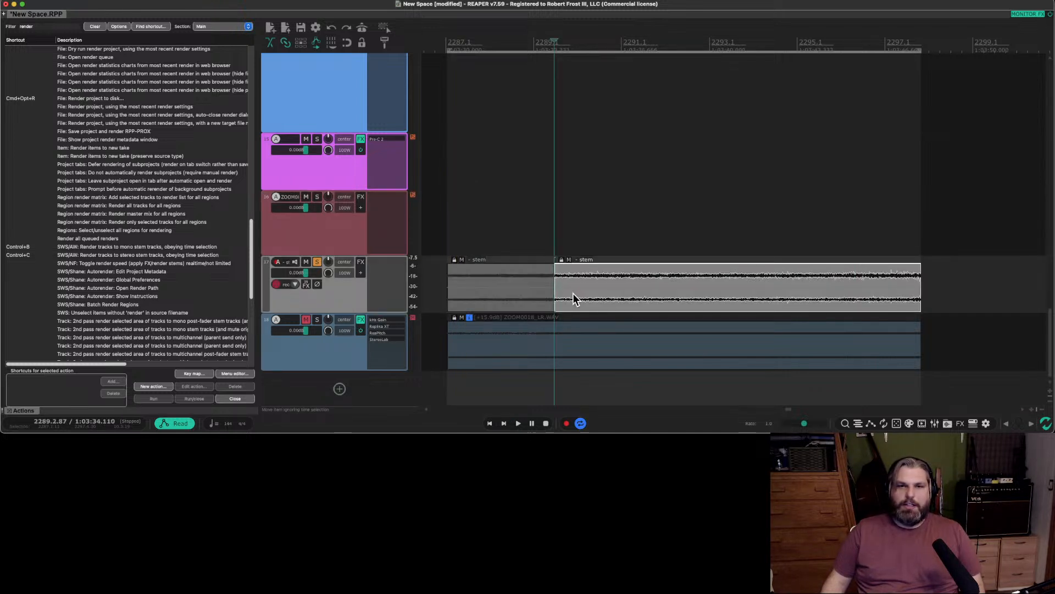
{"action": "left_click", "coordinate": [827, 290]}
{"action": "key", "text": "s"}
{"action": "left_click_drag", "start_coordinate": [707, 296], "coordinate": [1027, 300]}
{"action": "left_click", "coordinate": [835, 298], "text": "shift"}
{"action": "left_click_drag", "start_coordinate": [835, 304], "coordinate": [713, 297]}
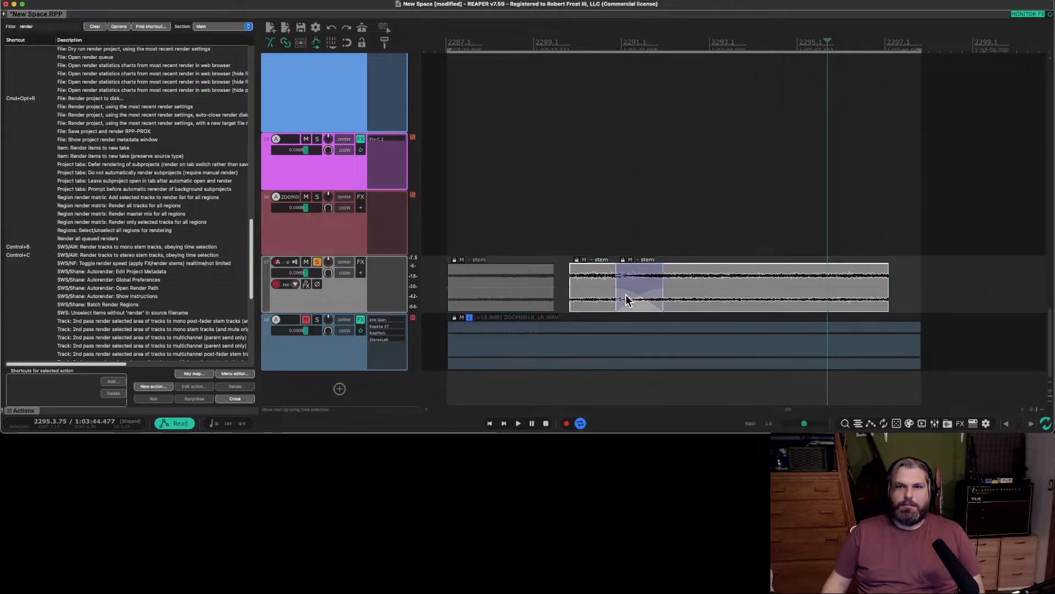
Fit the time selection to the two crossfaded stem clips and play the loop across its end.
{"action": "key", "text": "space"}
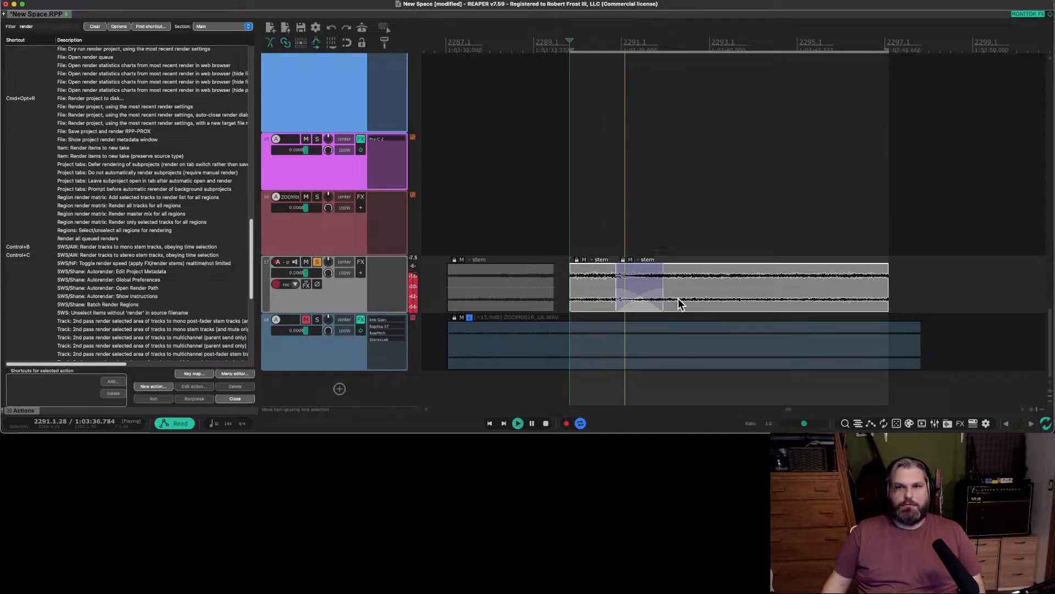
{"action": "left_click", "coordinate": [883, 243]}
{"action": "left_click", "coordinate": [840, 238]}
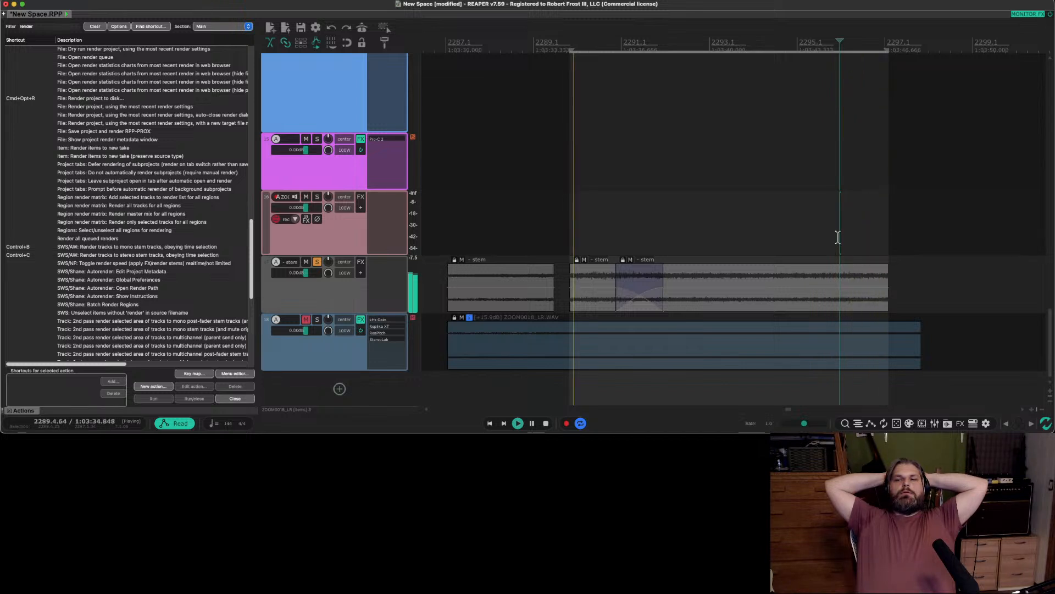
{"action": "key", "text": "space"}
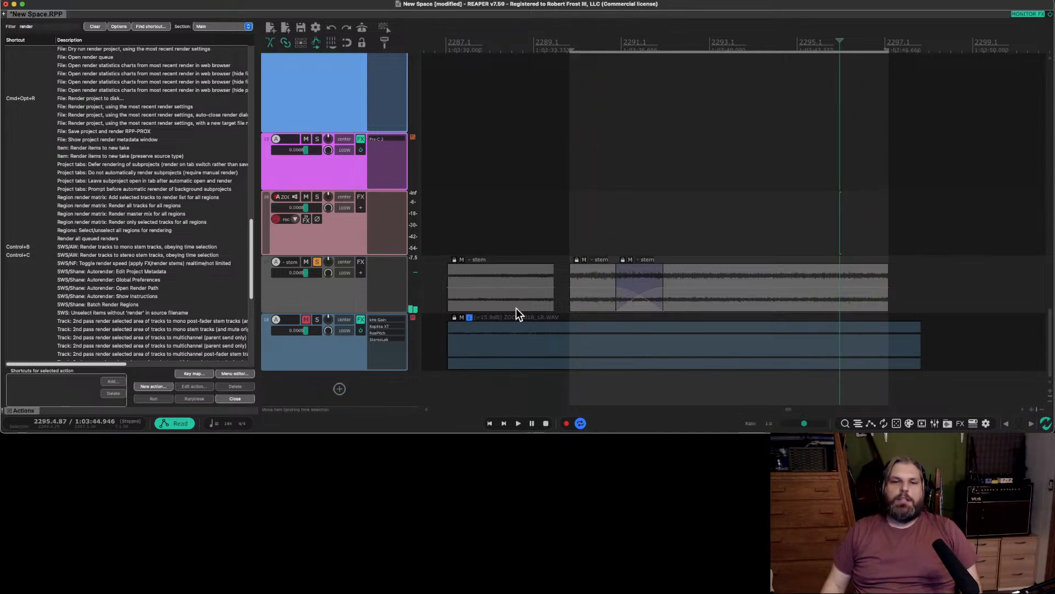
Delete the leftover opening stem clip and glue the two crossfaded clips within the time selection.
{"action": "left_click", "coordinate": [480, 289]}
{"action": "key", "text": "Delete"}
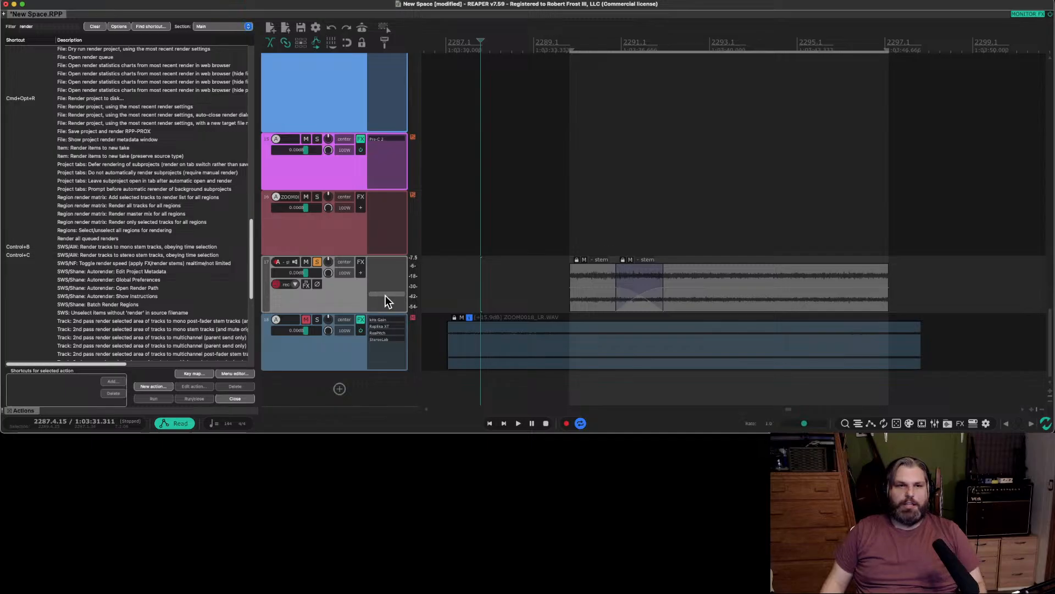
{"action": "scroll", "coordinate": [568, 317], "scroll_direction": "down", "scroll_amount": 1}
{"action": "left_click", "coordinate": [709, 297]}
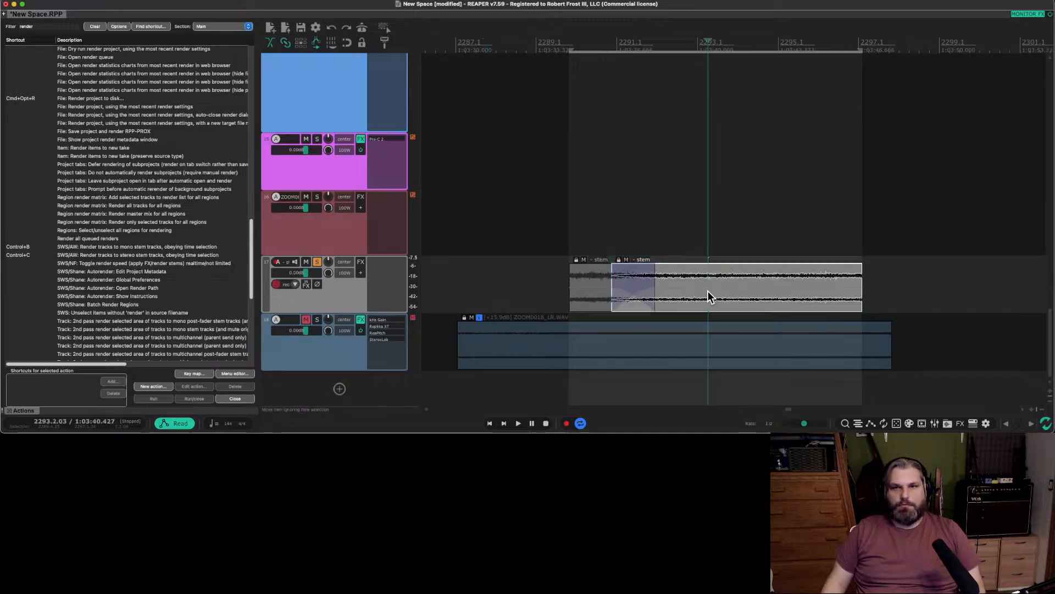
{"action": "left_click", "coordinate": [589, 298], "text": "shift"}
{"action": "right_click", "coordinate": [589, 298]}
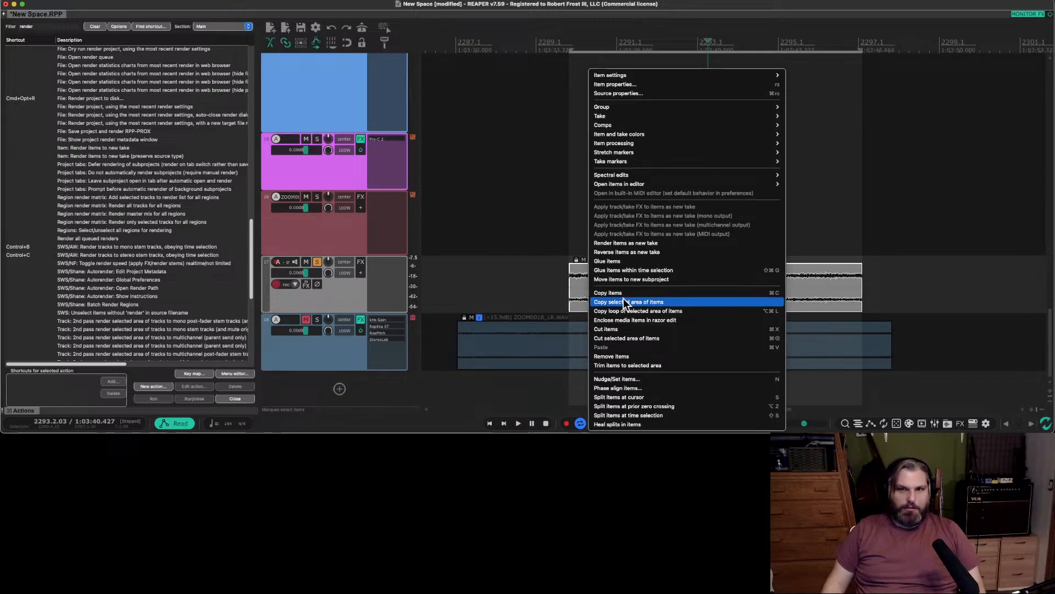
{"action": "left_click", "coordinate": [657, 271]}
Play the glued stem clip across its loop point to check for a seamless join.
{"action": "scroll", "coordinate": [728, 316], "scroll_direction": "down", "scroll_amount": 5}
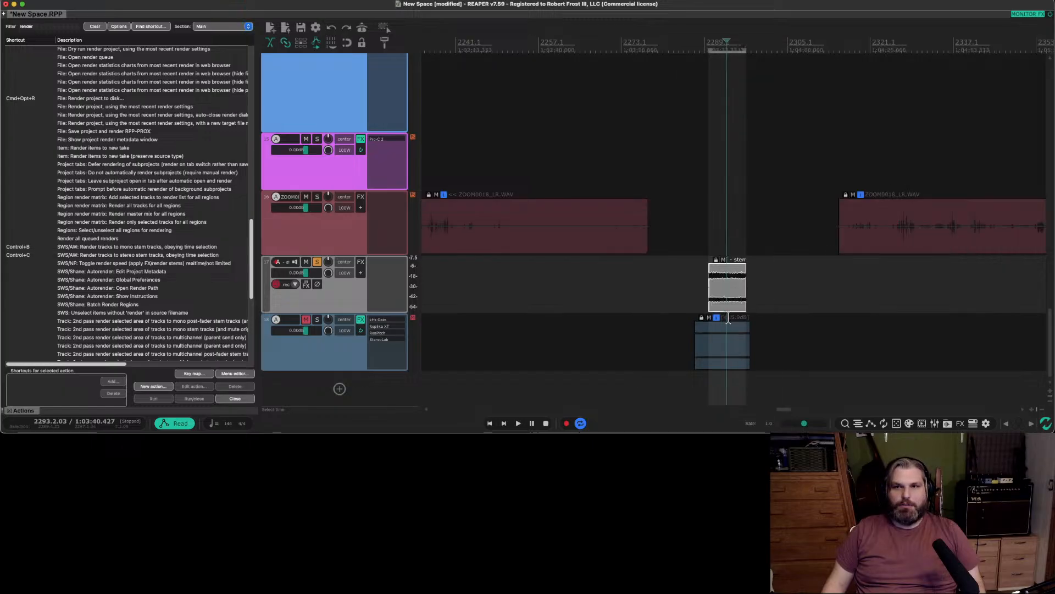
{"action": "scroll", "coordinate": [729, 317], "scroll_direction": "up", "scroll_amount": 3}
{"action": "left_click", "coordinate": [774, 236]}
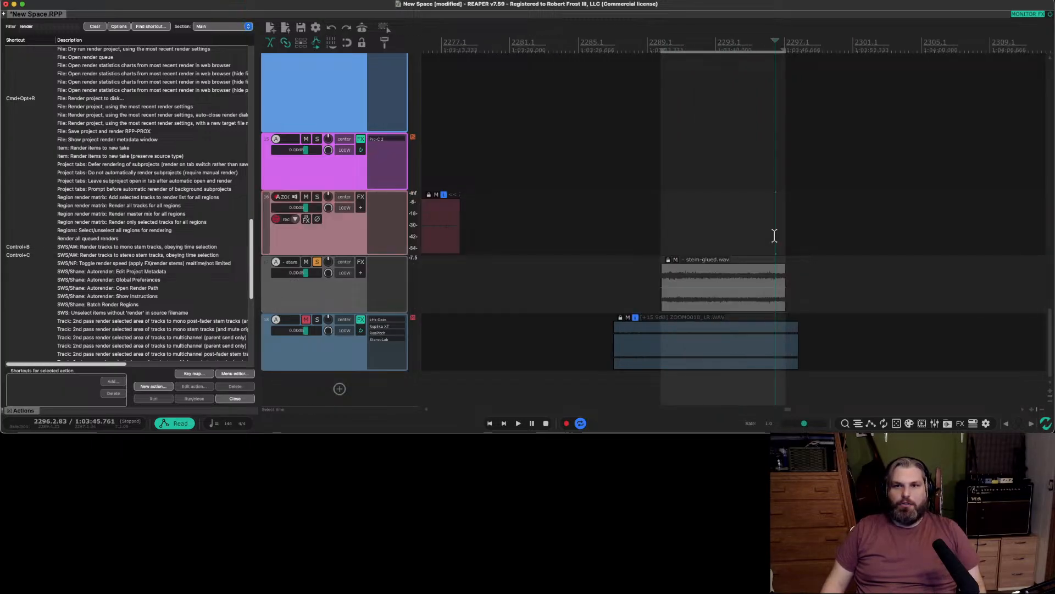
{"action": "key", "text": "space"}
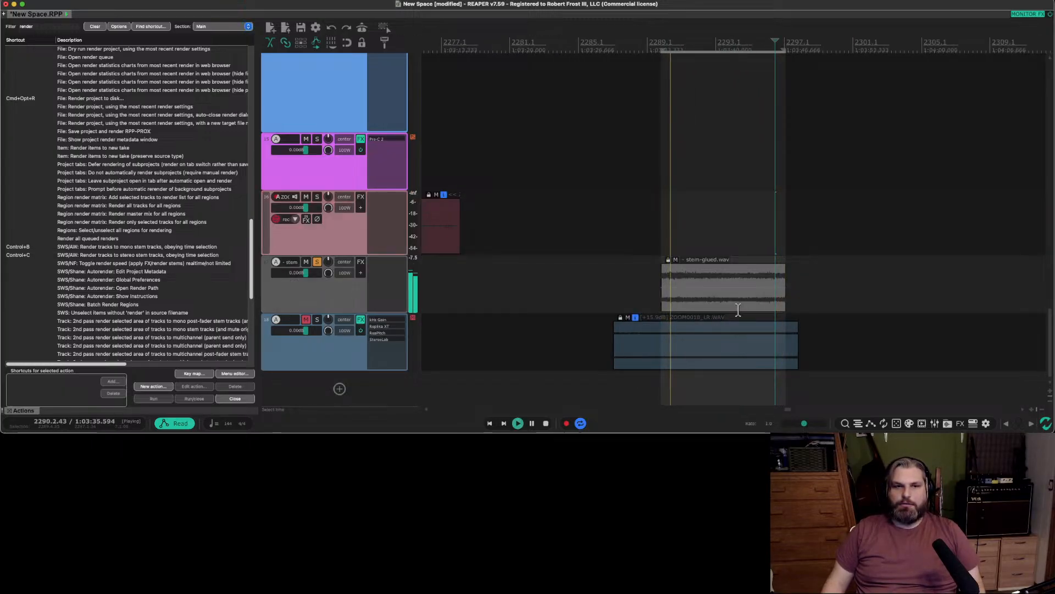
{"action": "scroll", "coordinate": [737, 285], "scroll_direction": "down", "scroll_amount": 2}
{"action": "key", "text": "space"}
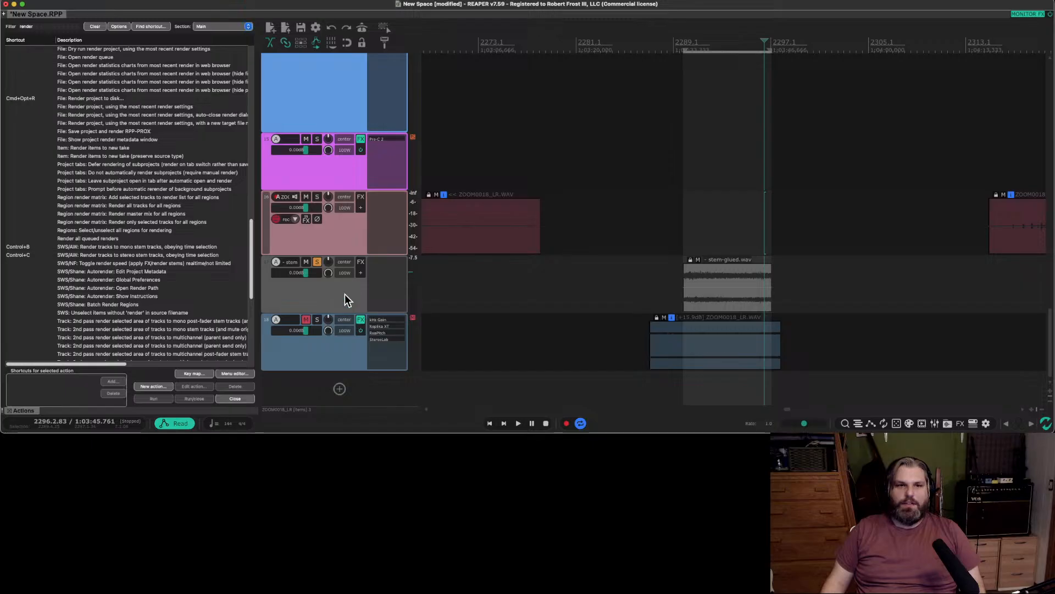
Select the stem track and close the action list.
{"action": "left_click", "coordinate": [344, 295]}
{"action": "scroll", "coordinate": [555, 297], "scroll_direction": "down", "scroll_amount": 2}
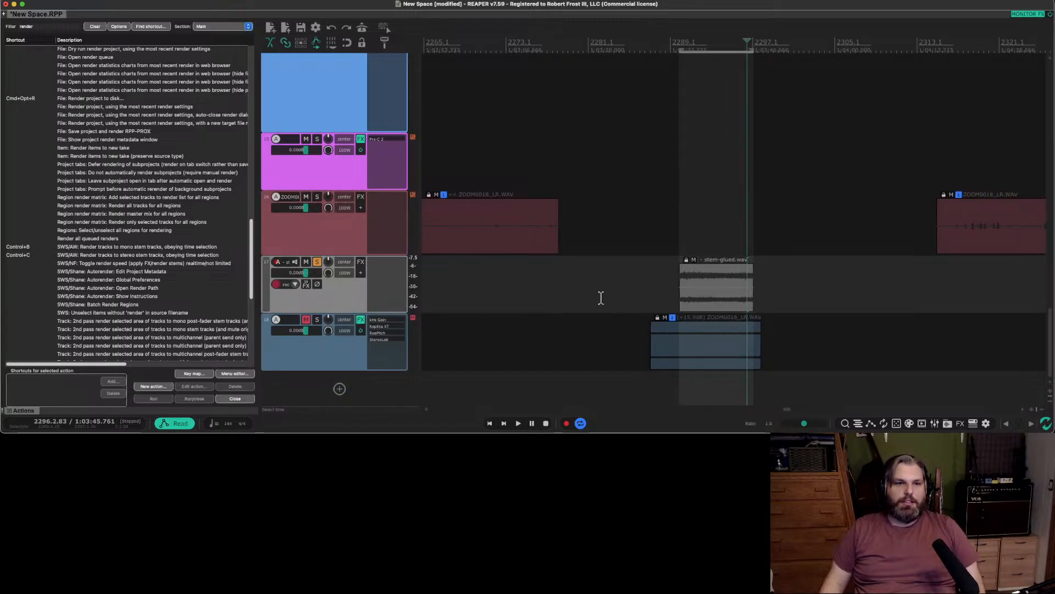
{"action": "left_click", "coordinate": [235, 399]}
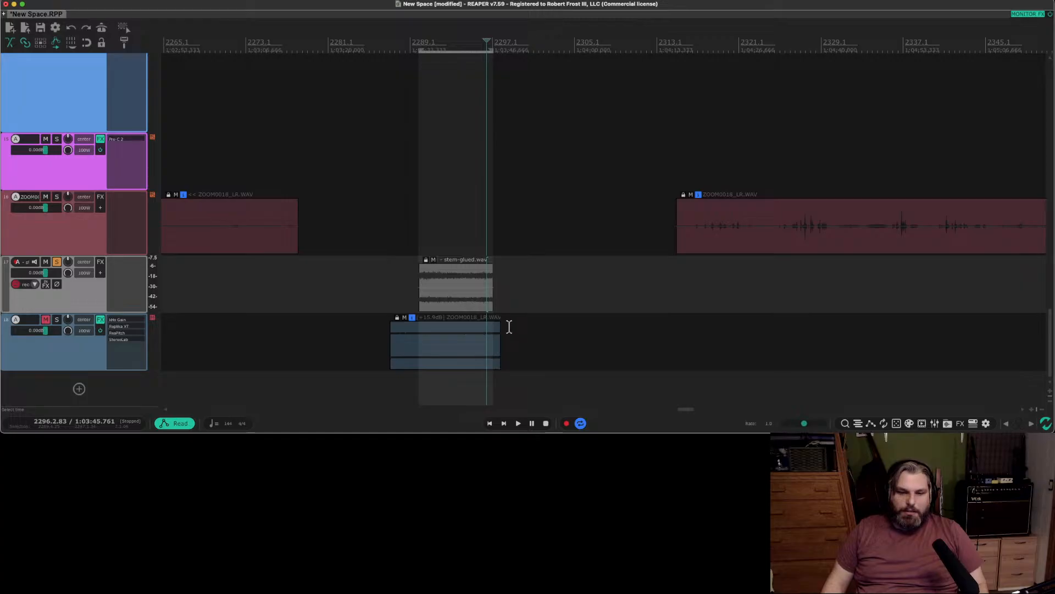
Move the muted effects track up so it sits directly below the purple track.
{"action": "scroll", "coordinate": [507, 325], "scroll_direction": "down", "scroll_amount": 5}
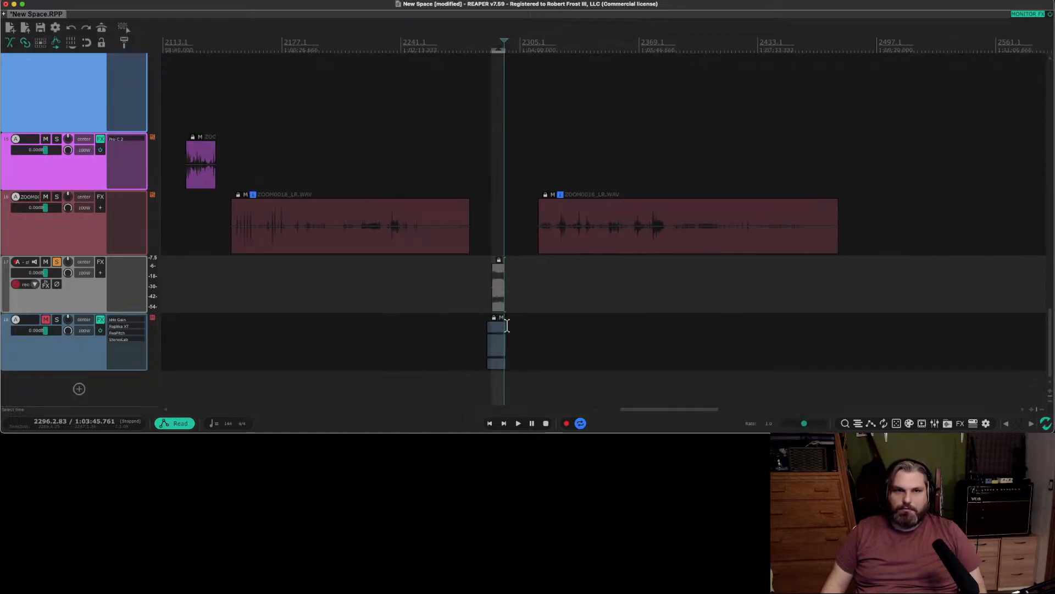
{"action": "scroll", "coordinate": [506, 325], "scroll_direction": "down", "scroll_amount": 1}
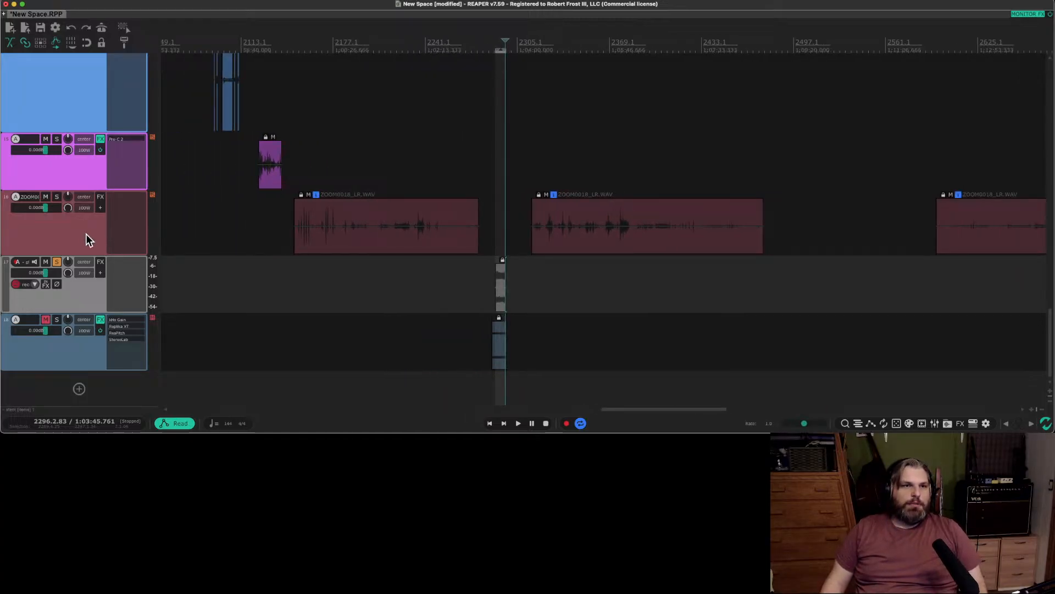
{"action": "scroll", "coordinate": [75, 235], "scroll_direction": "up", "scroll_amount": 3}
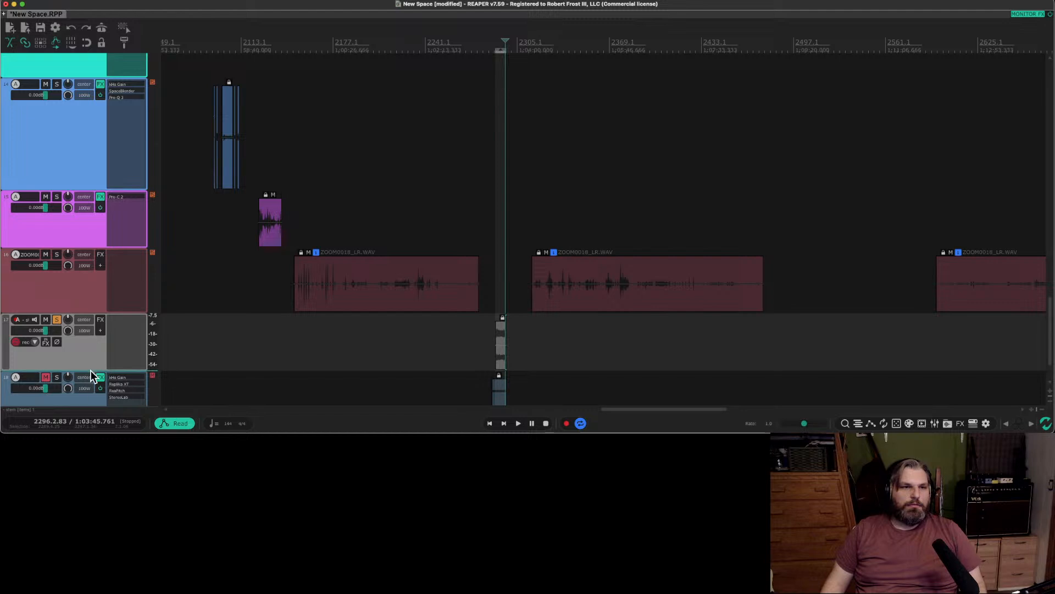
{"action": "left_click_drag", "start_coordinate": [68, 401], "coordinate": [88, 245]}
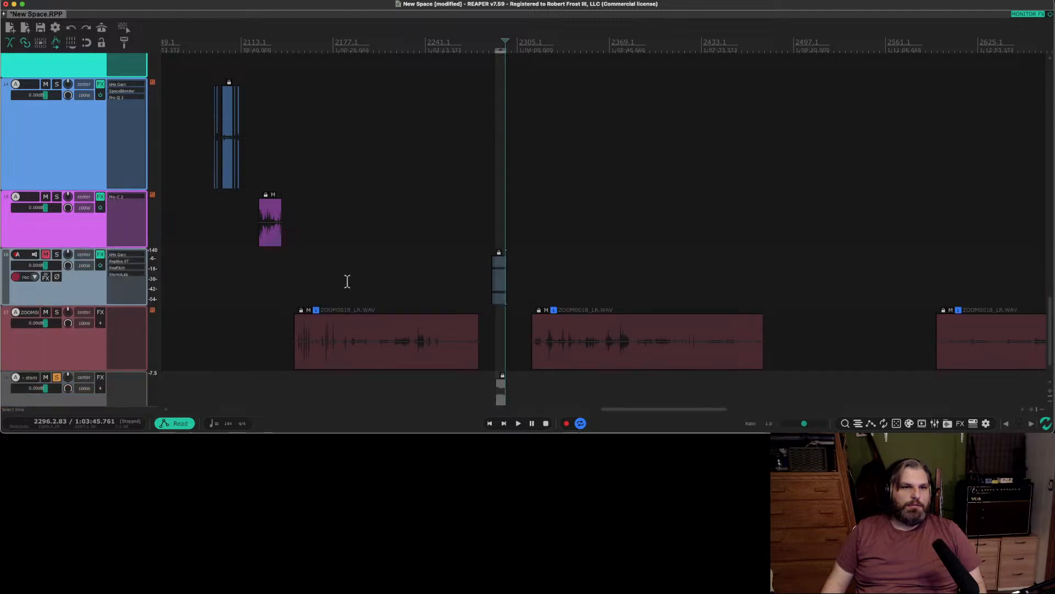
{"action": "left_click_drag", "start_coordinate": [496, 287], "coordinate": [292, 288]}
{"action": "mouse_move", "coordinate": [356, 346]}
{"action": "left_mouse_down"}
{"action": "mouse_move", "coordinate": [383, 354]}
{"action": "mouse_move", "coordinate": [373, 352]}
{"action": "left_mouse_up"}
{"action": "scroll", "coordinate": [466, 372], "scroll_direction": "down", "scroll_amount": 1}
{"action": "key", "text": "super+z"}
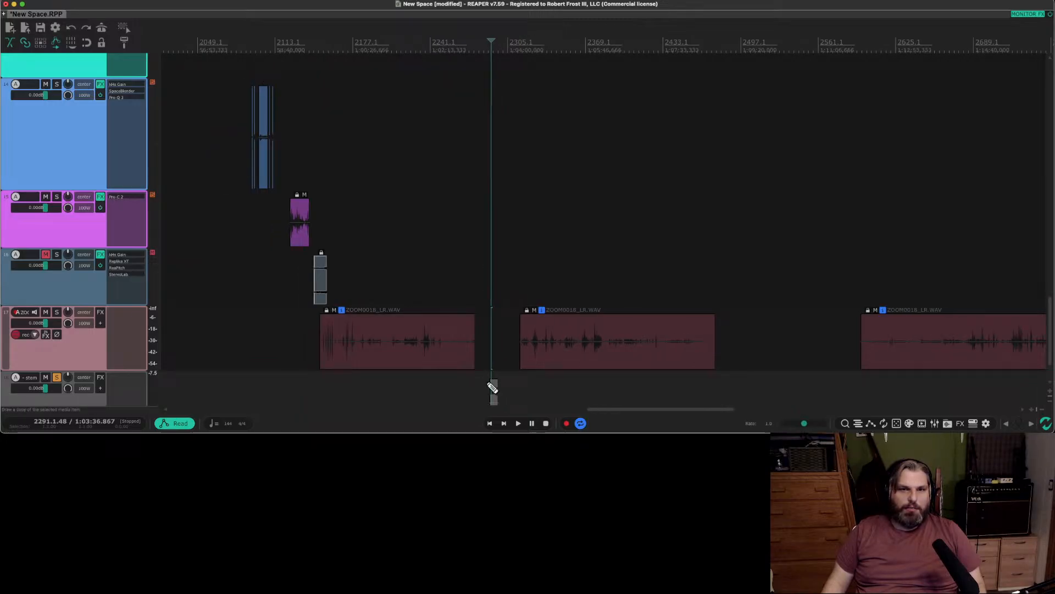
{"action": "key", "text": "super+z"}
Move the muted effects clip and glued stem clip together to shortly after the purple clip, and place the stem track below the effects track.
{"action": "scroll", "coordinate": [479, 349], "scroll_direction": "down", "scroll_amount": 2}
{"action": "scroll", "coordinate": [478, 349], "scroll_direction": "up", "scroll_amount": 5}
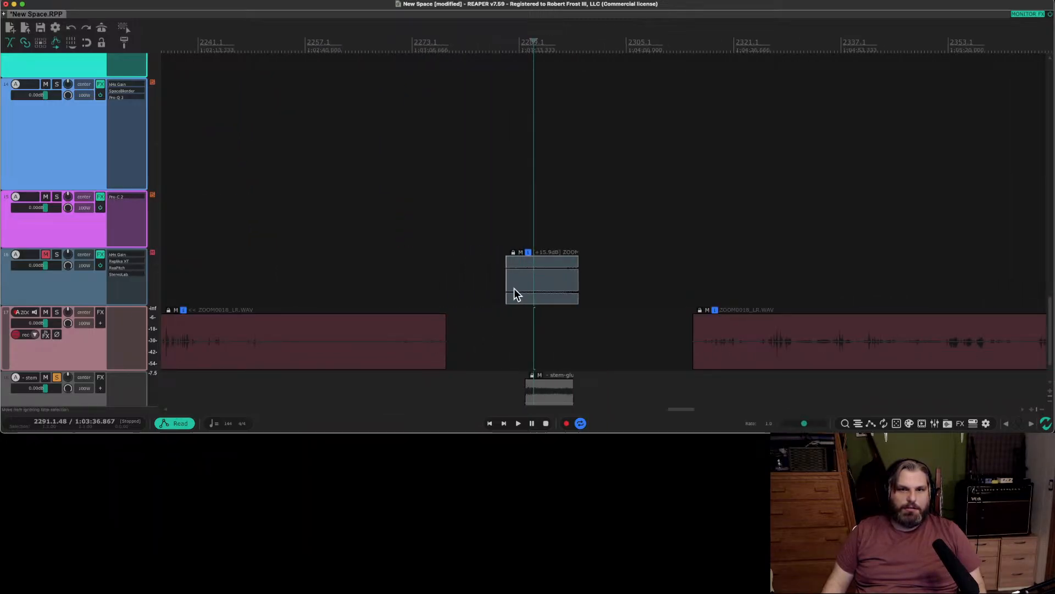
{"action": "left_click_drag", "start_coordinate": [524, 306], "coordinate": [553, 390]}
{"action": "scroll", "coordinate": [72, 320], "scroll_direction": "down", "scroll_amount": 3}
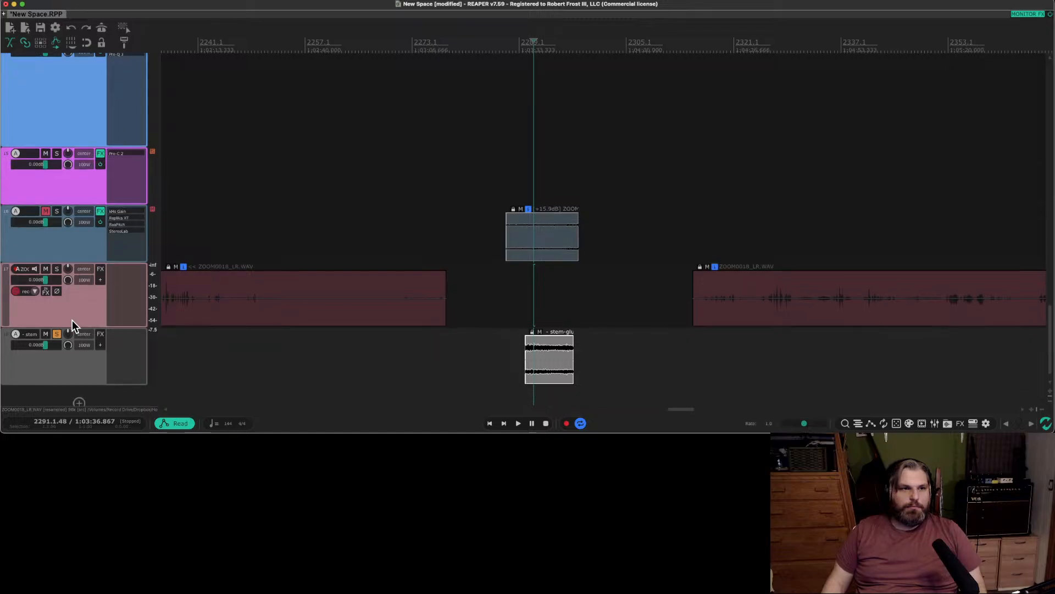
{"action": "scroll", "coordinate": [442, 248], "scroll_direction": "down", "scroll_amount": 1}
{"action": "scroll", "coordinate": [442, 247], "scroll_direction": "down", "scroll_amount": 2}
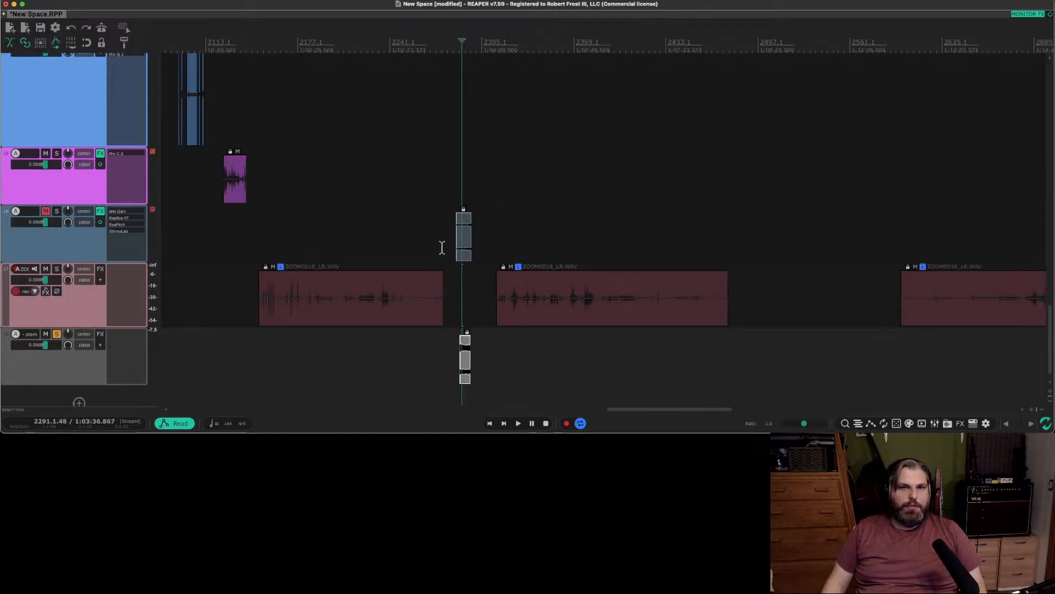
{"action": "left_click_drag", "start_coordinate": [469, 248], "coordinate": [266, 248]}
{"action": "left_click_drag", "start_coordinate": [76, 367], "coordinate": [94, 264]}
Shift the first ZOOM0018_LR clip on the red track later, close to the next clip, and unsolo the stem track.
{"action": "left_click_drag", "start_coordinate": [358, 374], "coordinate": [411, 374]}
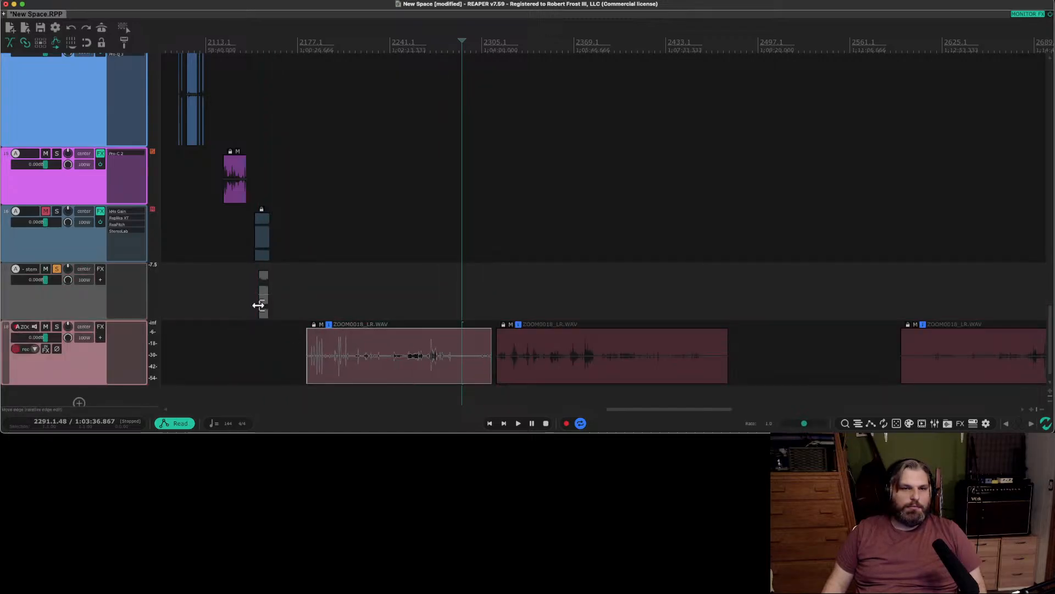
{"action": "scroll", "coordinate": [261, 306], "scroll_direction": "up", "scroll_amount": 5}
{"action": "scroll", "coordinate": [305, 313], "scroll_direction": "left", "scroll_amount": 4}
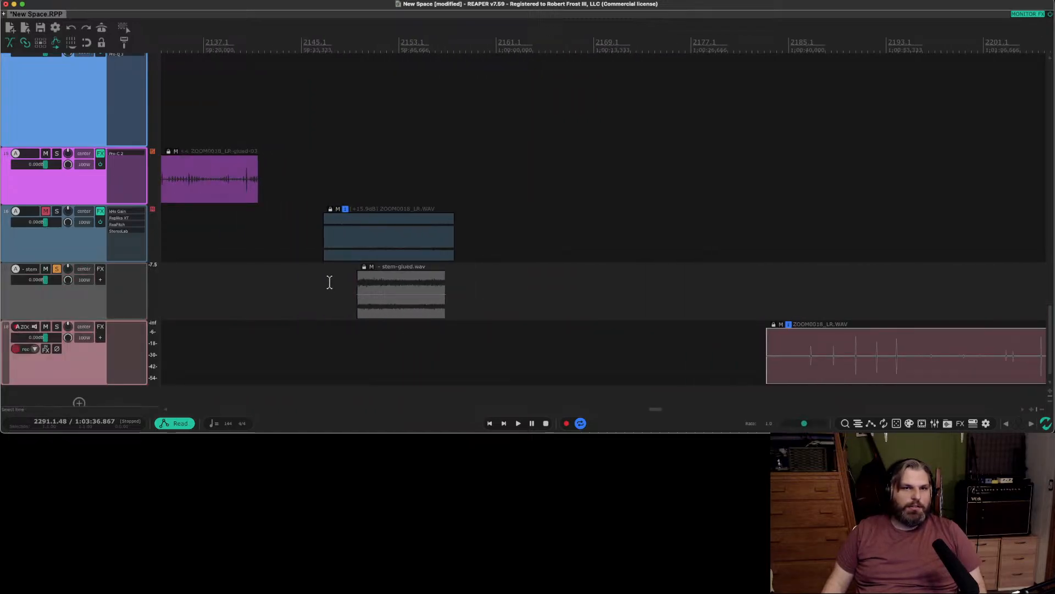
{"action": "left_click", "coordinate": [331, 282]}
{"action": "left_click", "coordinate": [56, 268]}
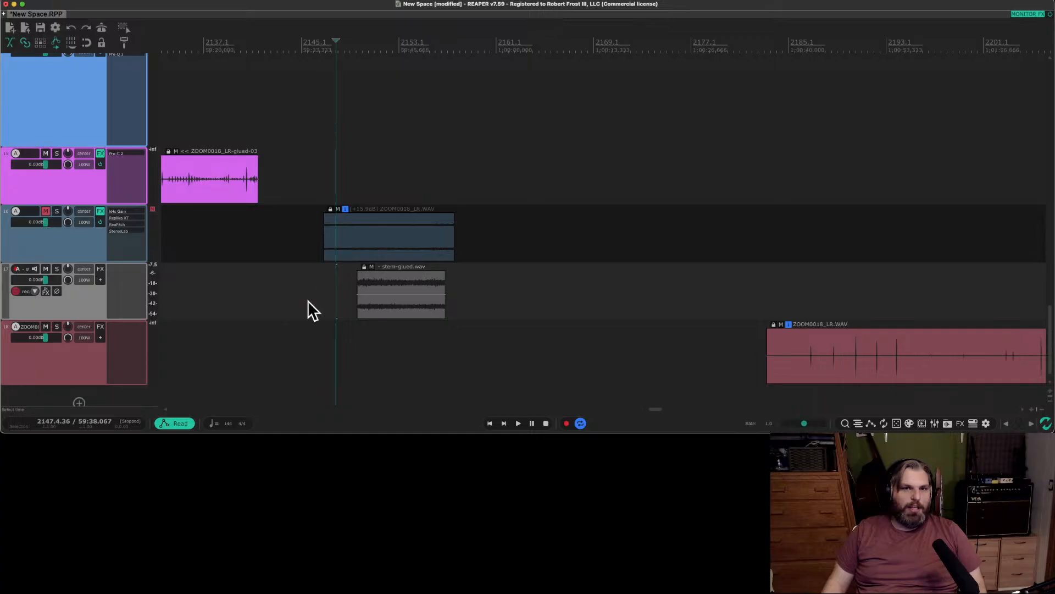
{"action": "key", "text": "alt+c"}
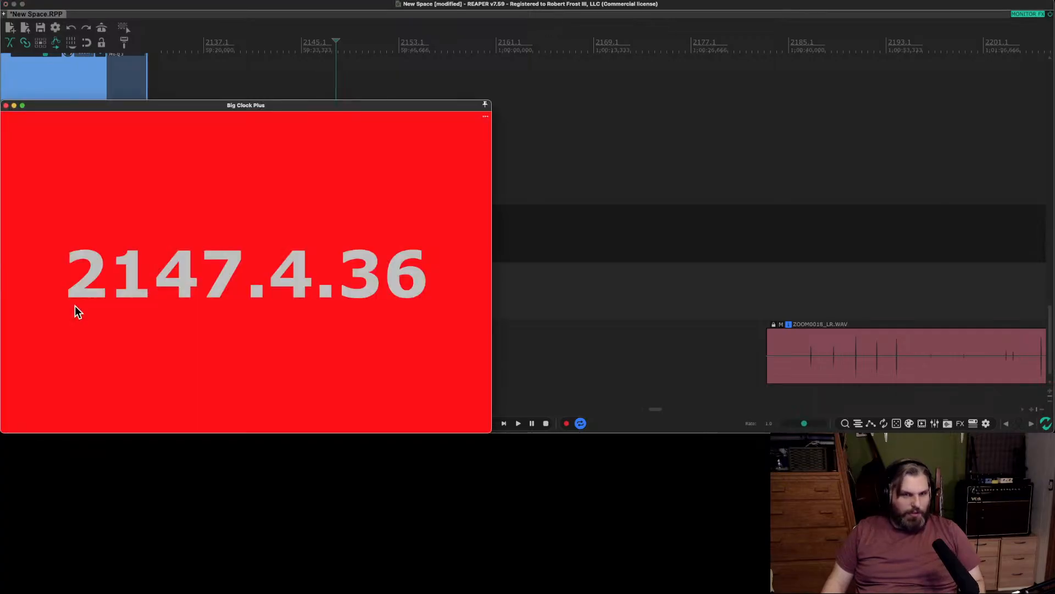
{"action": "left_click", "coordinate": [6, 105]}
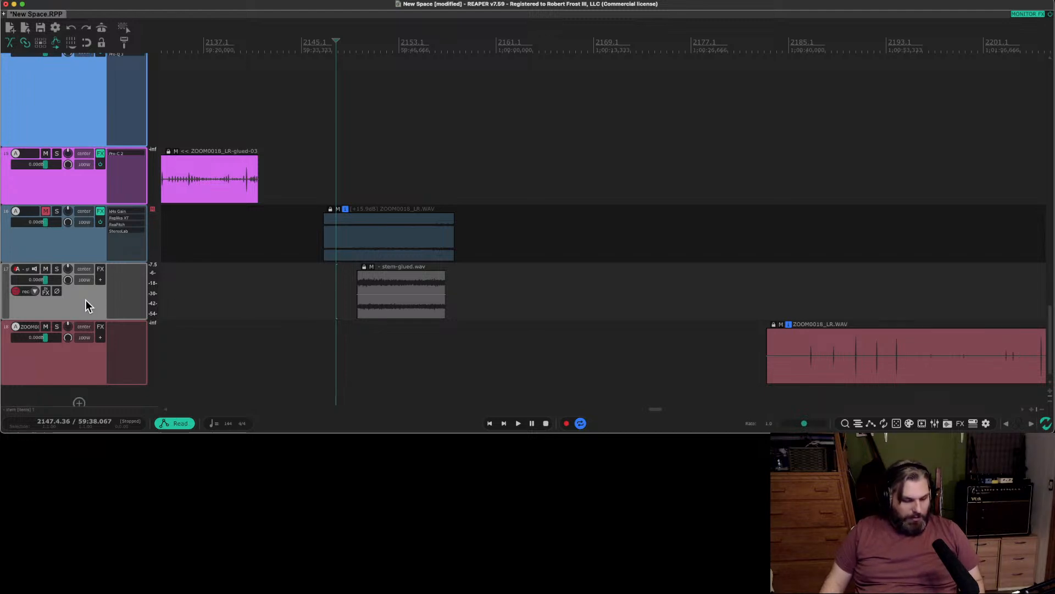
{"action": "key", "text": "shift+c"}
{"action": "left_click", "coordinate": [430, 209]}
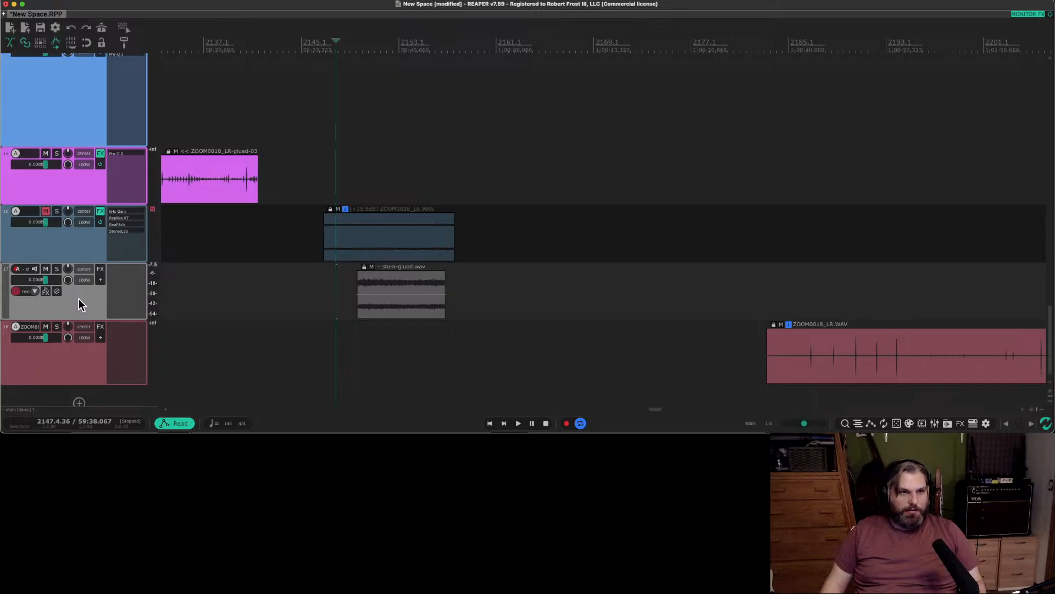
{"action": "key", "text": "alt+c"}
{"action": "key", "text": "alt+c"}
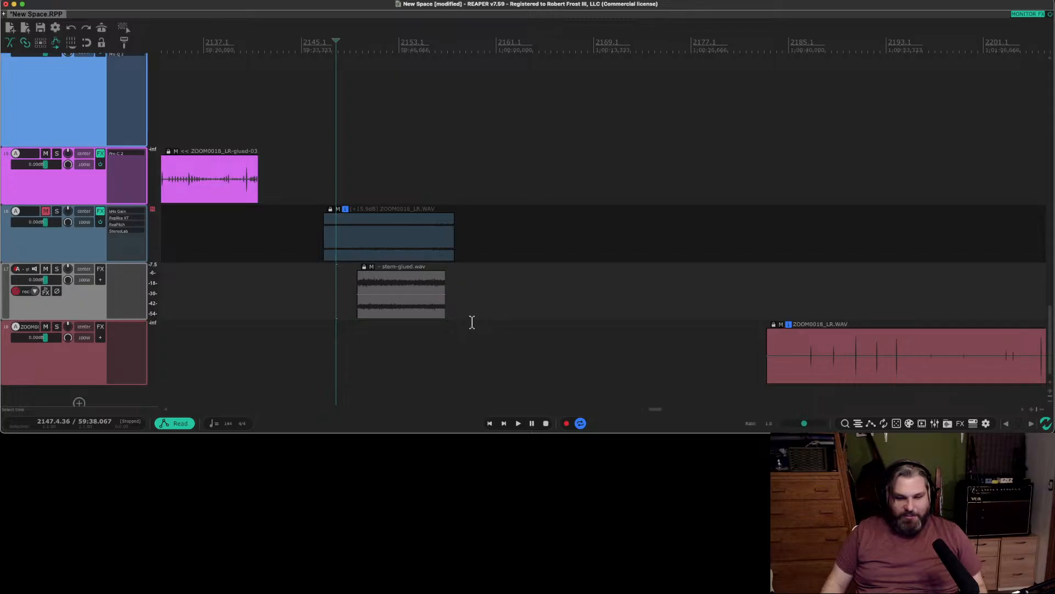
{"action": "scroll", "coordinate": [511, 307], "scroll_direction": "down", "scroll_amount": 1}
{"action": "scroll", "coordinate": [509, 307], "scroll_direction": "down", "scroll_amount": 3}
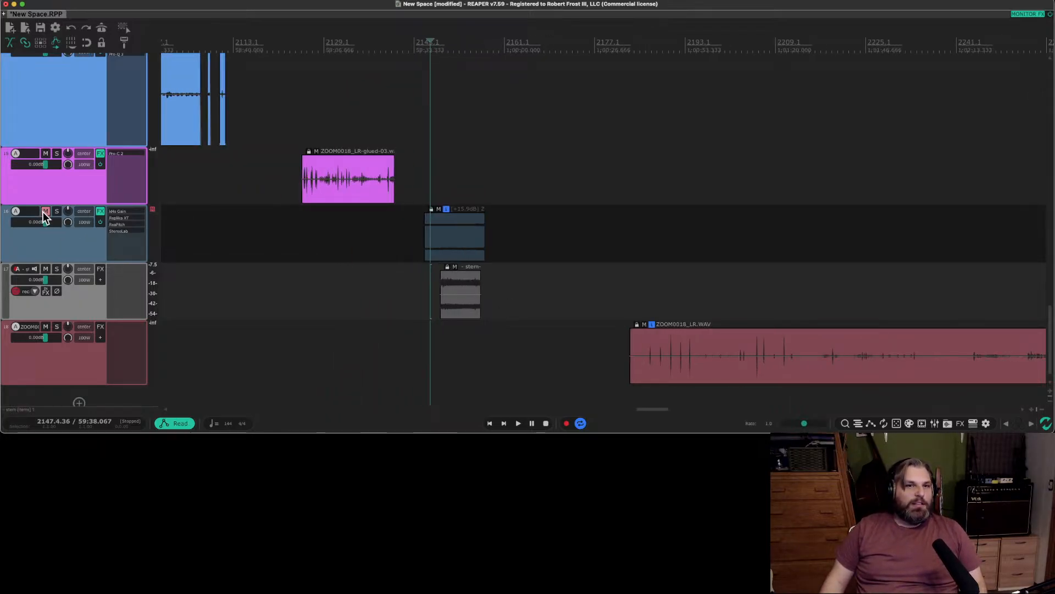
Nest the muted effects track as a child directly beneath the stem track.
{"action": "left_click_drag", "start_coordinate": [76, 245], "coordinate": [64, 298]}
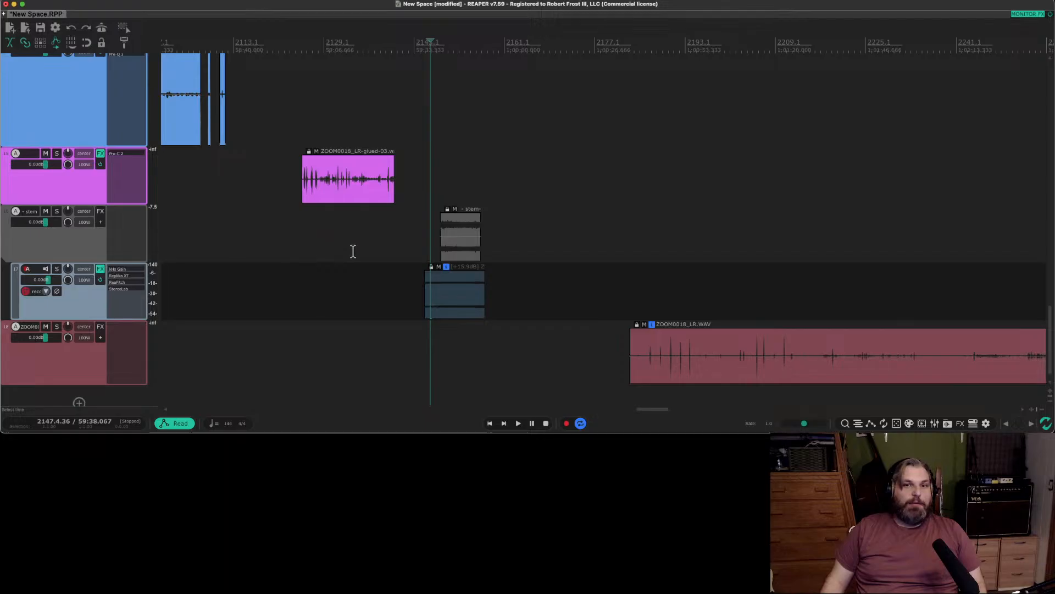
Look over the clips on the green, cyan, blue, purple and stem tracks along the timeline.
{"action": "scroll", "coordinate": [352, 250], "scroll_direction": "down", "scroll_amount": 2}
{"action": "scroll", "coordinate": [68, 164], "scroll_direction": "up", "scroll_amount": 1}
{"action": "scroll", "coordinate": [306, 183], "scroll_direction": "up", "scroll_amount": 1}
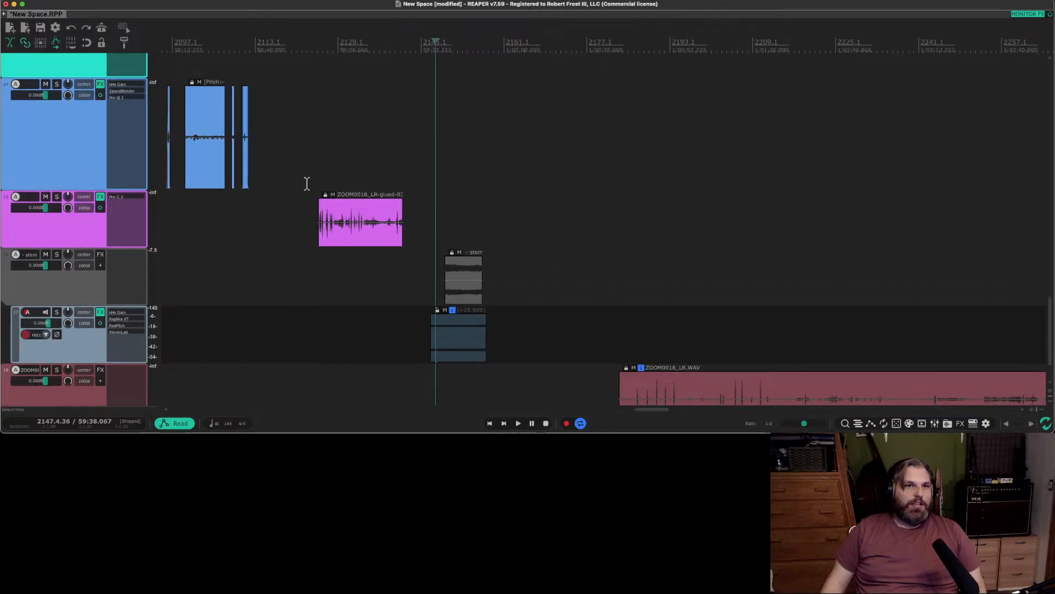
{"action": "scroll", "coordinate": [307, 183], "scroll_direction": "down", "scroll_amount": 2}
{"action": "scroll", "coordinate": [307, 183], "scroll_direction": "up", "scroll_amount": 1}
{"action": "scroll", "coordinate": [59, 126], "scroll_direction": "up", "scroll_amount": 1}
{"action": "scroll", "coordinate": [304, 160], "scroll_direction": "right", "scroll_amount": 1}
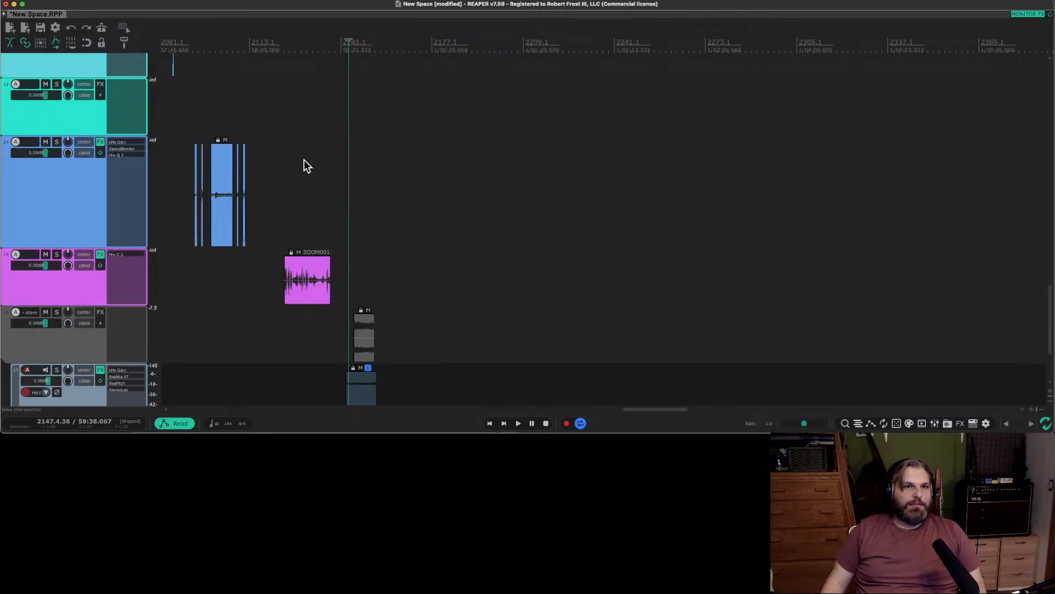
{"action": "scroll", "coordinate": [301, 161], "scroll_direction": "left", "scroll_amount": 3}
{"action": "scroll", "coordinate": [76, 184], "scroll_direction": "up", "scroll_amount": 1}
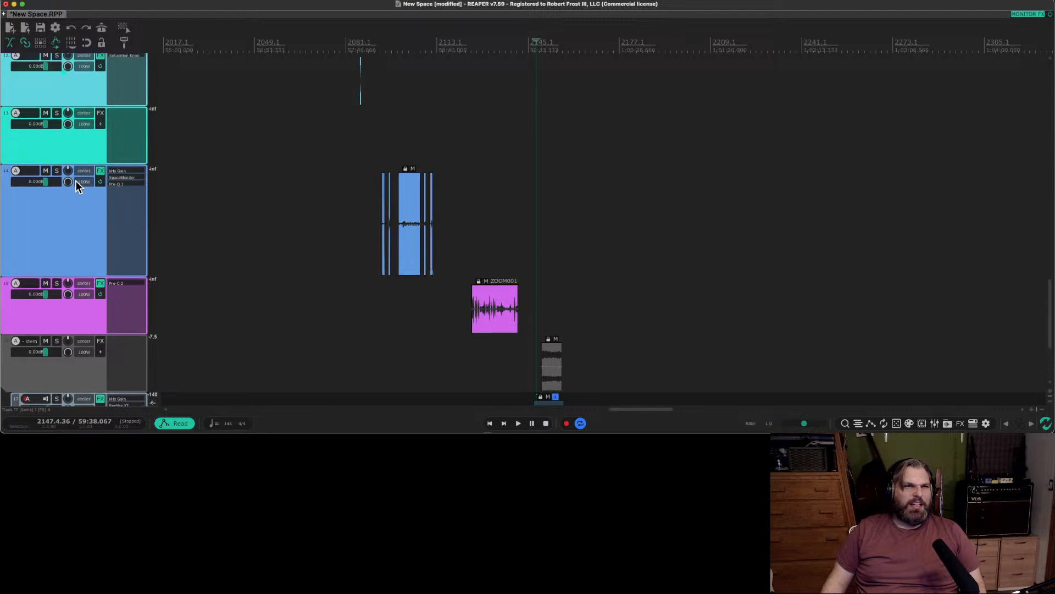
{"action": "scroll", "coordinate": [301, 189], "scroll_direction": "down", "scroll_amount": 8}
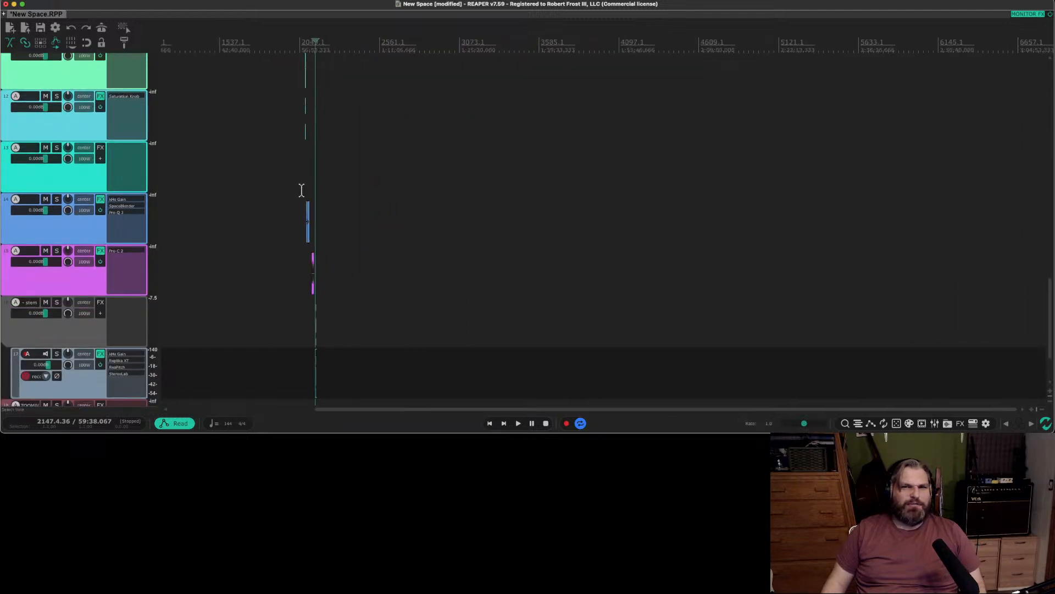
{"action": "scroll", "coordinate": [301, 188], "scroll_direction": "up", "scroll_amount": 8}
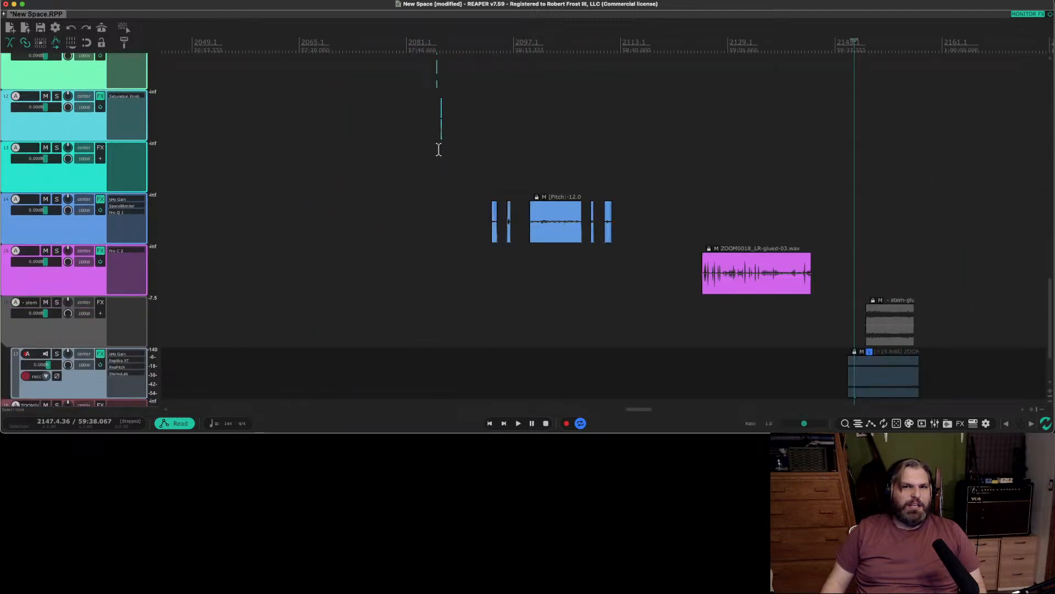
{"action": "scroll", "coordinate": [439, 149], "scroll_direction": "up", "scroll_amount": 2}
Check the turquoise track between the cyan and blue tracks for clips along the timeline, and delete that empty track.
{"action": "left_click", "coordinate": [82, 178]}
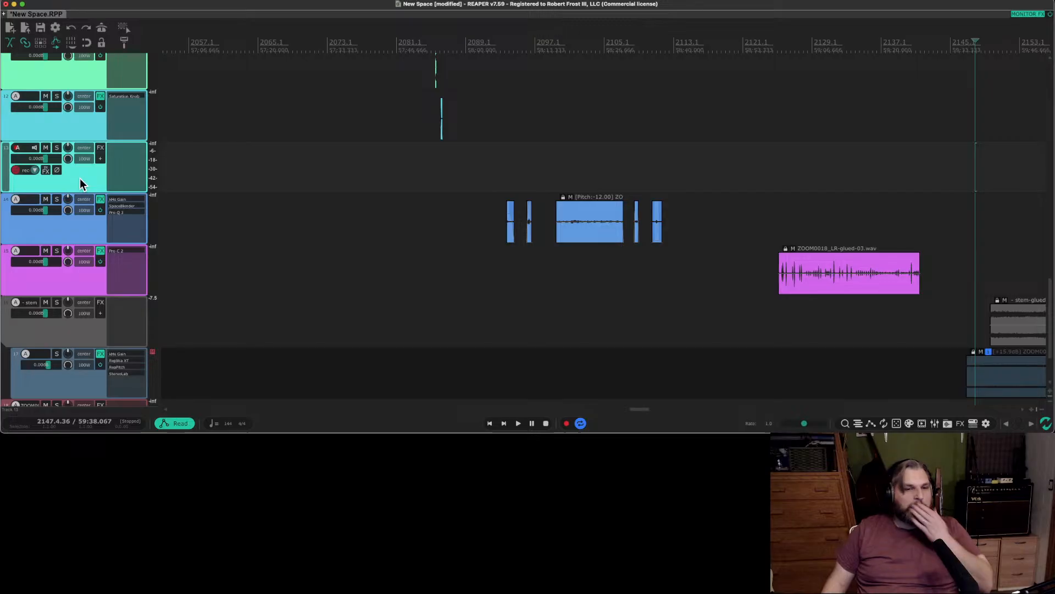
{"action": "scroll", "coordinate": [394, 183], "scroll_direction": "down", "scroll_amount": 4}
{"action": "scroll", "coordinate": [394, 183], "scroll_direction": "up", "scroll_amount": 1}
{"action": "scroll", "coordinate": [394, 184], "scroll_direction": "right", "scroll_amount": 10}
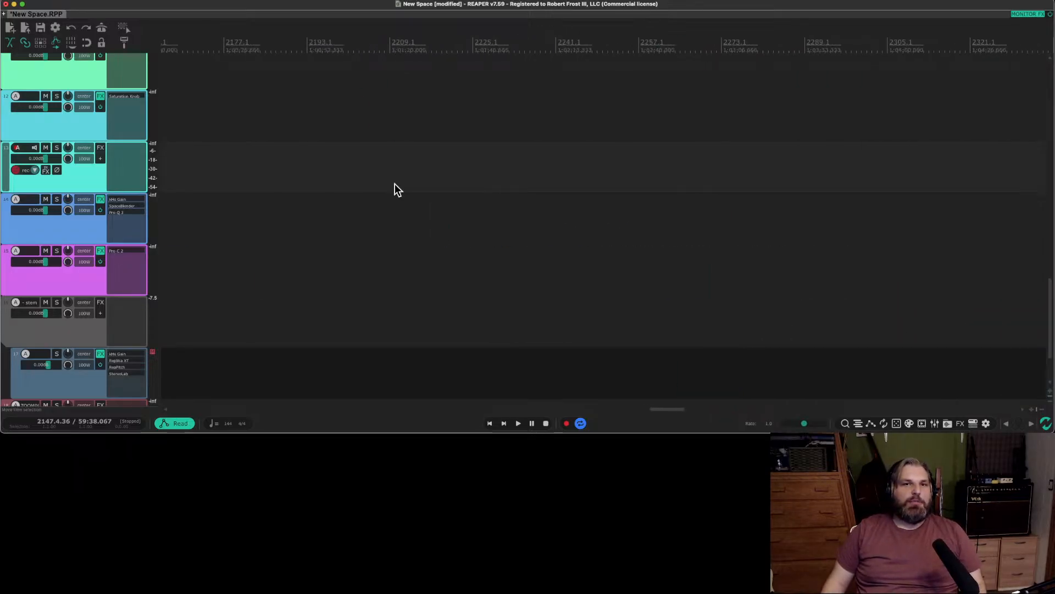
{"action": "scroll", "coordinate": [394, 183], "scroll_direction": "left", "scroll_amount": 15}
{"action": "scroll", "coordinate": [394, 181], "scroll_direction": "down", "scroll_amount": 10}
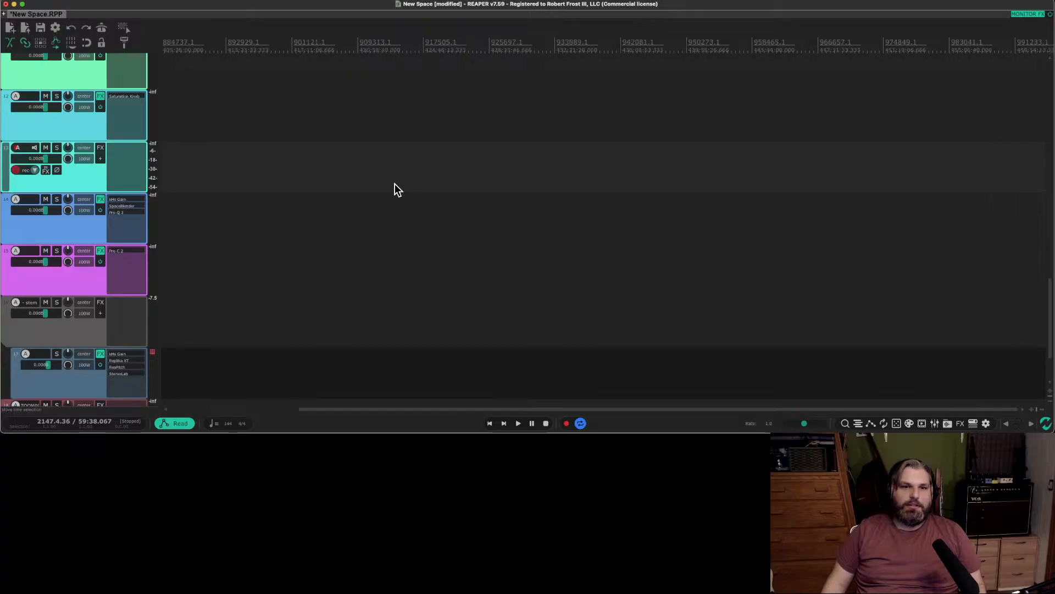
{"action": "key", "text": "Home"}
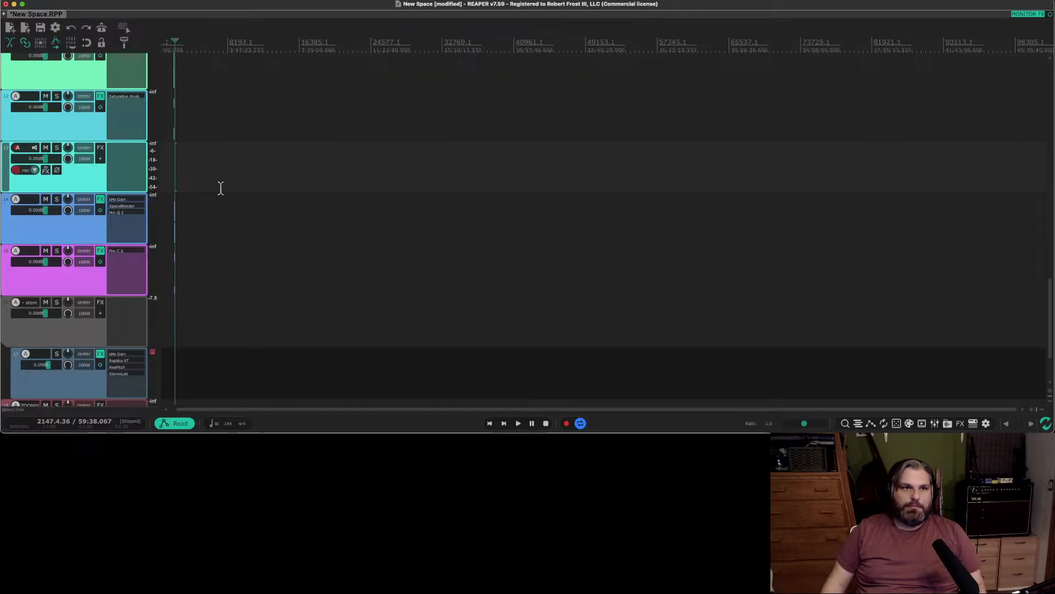
{"action": "scroll", "coordinate": [219, 191], "scroll_direction": "up", "scroll_amount": 6}
{"action": "scroll", "coordinate": [220, 194], "scroll_direction": "up", "scroll_amount": 4}
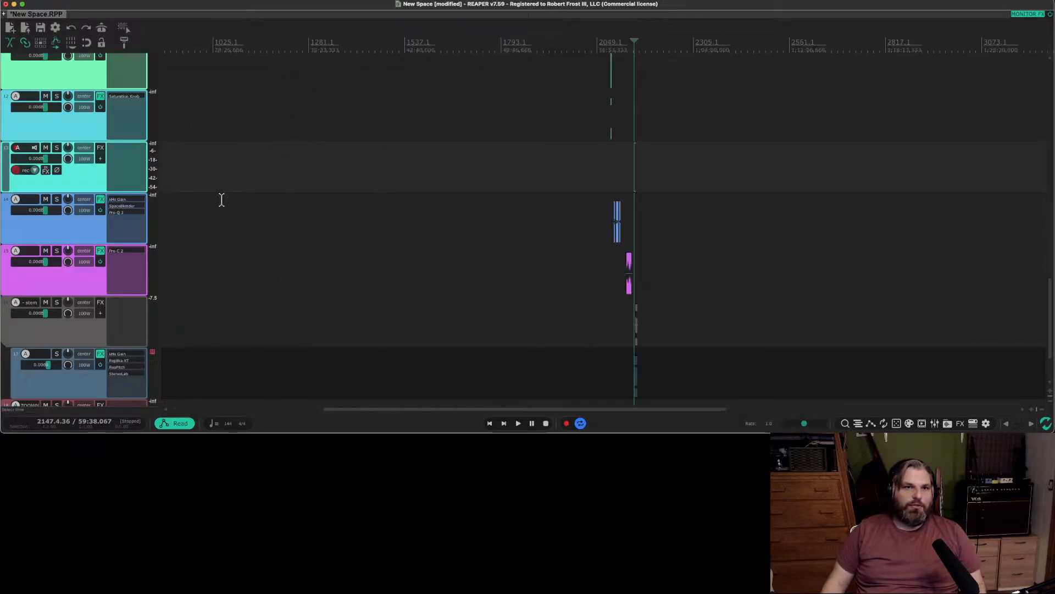
{"action": "scroll", "coordinate": [606, 207], "scroll_direction": "up", "scroll_amount": 4}
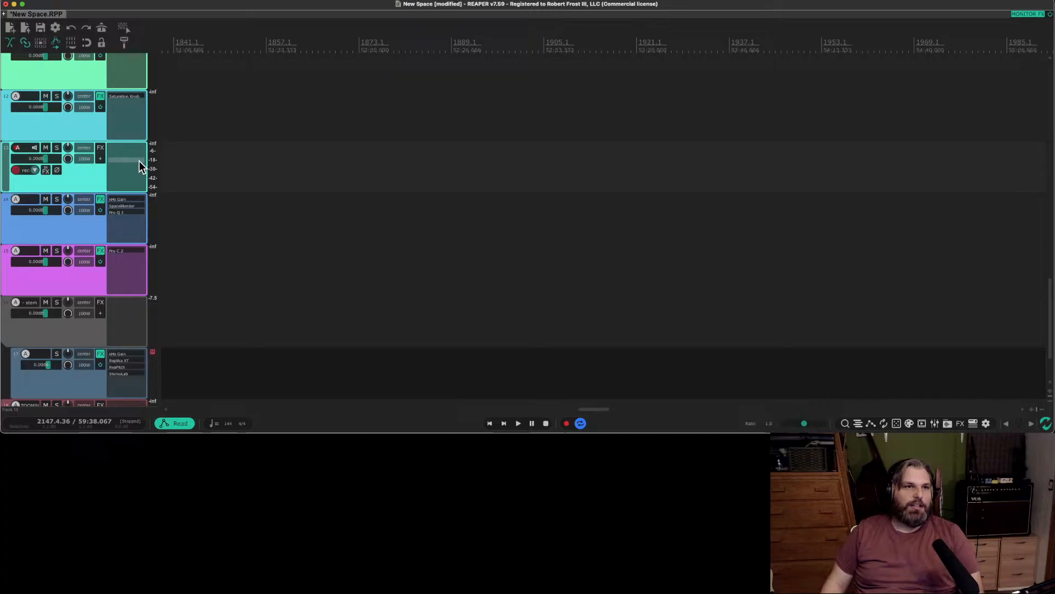
{"action": "key", "text": "Delete"}
{"action": "scroll", "coordinate": [716, 160], "scroll_direction": "down", "scroll_amount": 7}
{"action": "scroll", "coordinate": [292, 188], "scroll_direction": "up", "scroll_amount": 2}
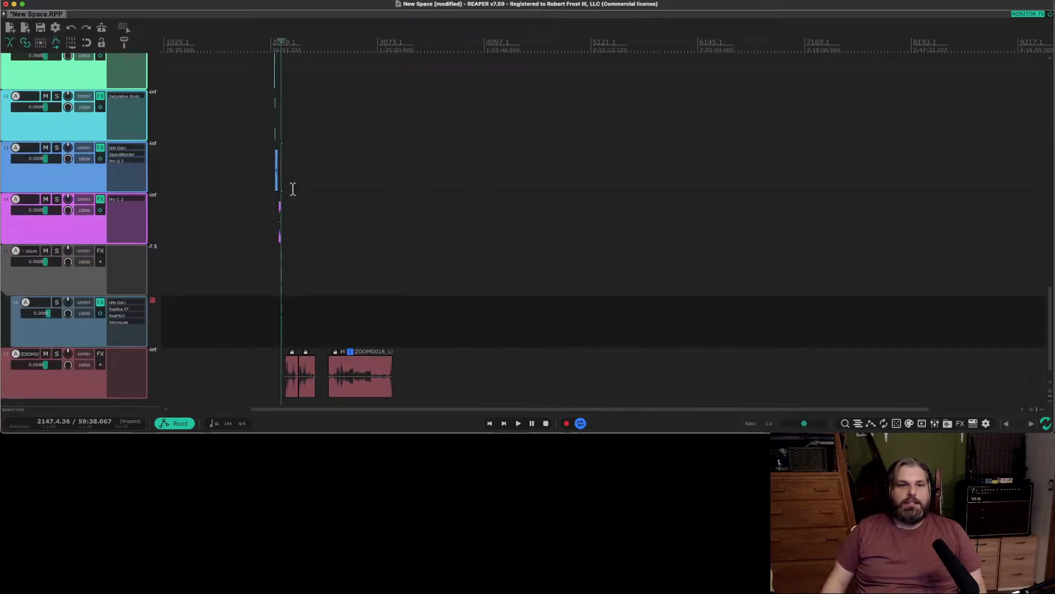
Audition the short clips on the green and cyan tracks from just before the green clip.
{"action": "left_click", "coordinate": [269, 184]}
{"action": "scroll", "coordinate": [270, 184], "scroll_direction": "up", "scroll_amount": 3}
{"action": "scroll", "coordinate": [269, 184], "scroll_direction": "up", "scroll_amount": 5}
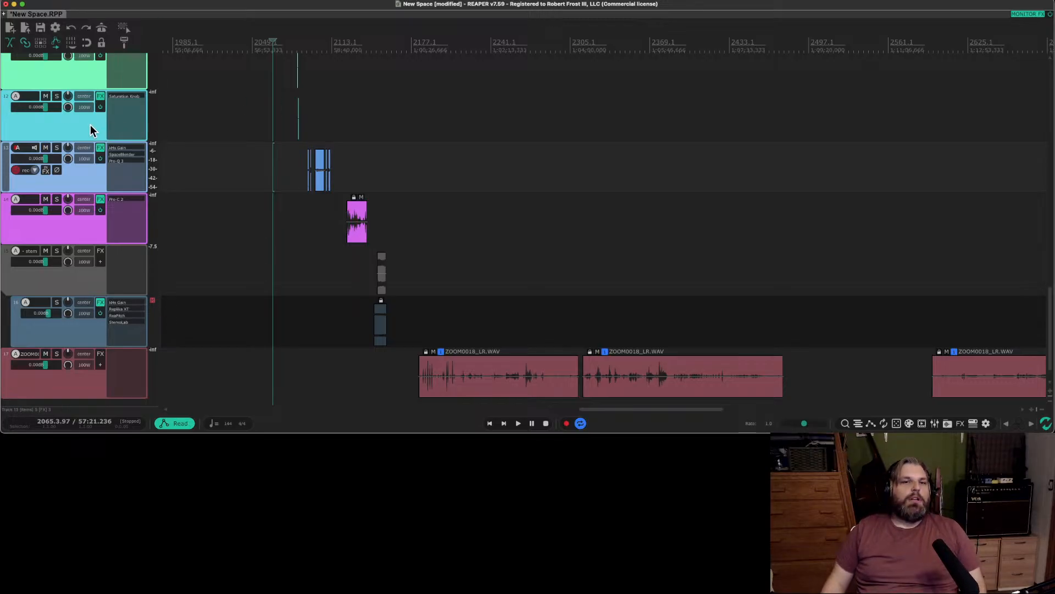
{"action": "scroll", "coordinate": [90, 124], "scroll_direction": "up", "scroll_amount": 2}
{"action": "scroll", "coordinate": [90, 124], "scroll_direction": "up", "scroll_amount": 2}
{"action": "scroll", "coordinate": [258, 131], "scroll_direction": "up", "scroll_amount": 1}
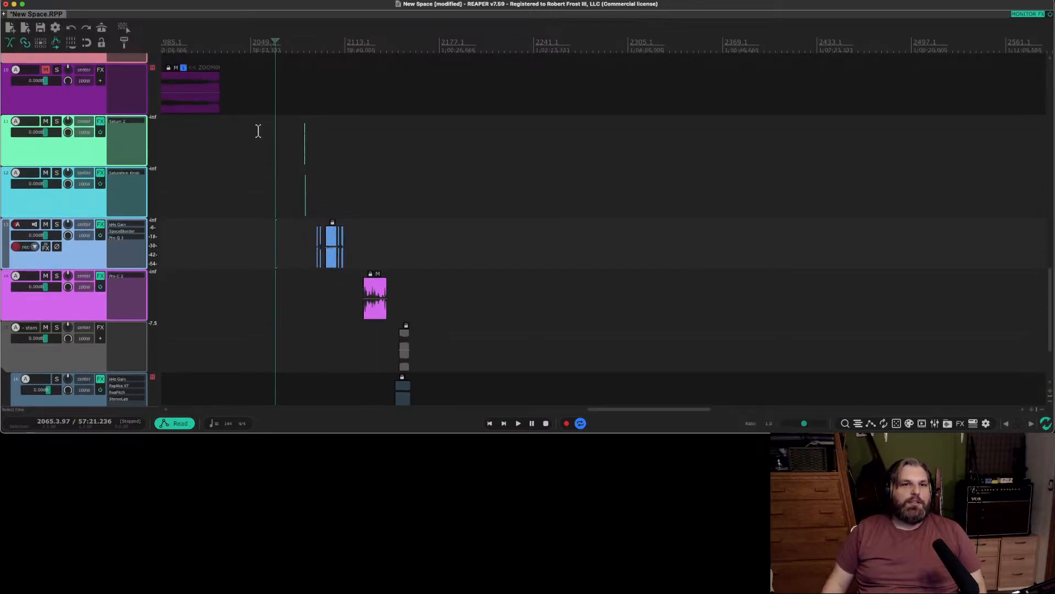
{"action": "scroll", "coordinate": [346, 138], "scroll_direction": "up", "scroll_amount": 10}
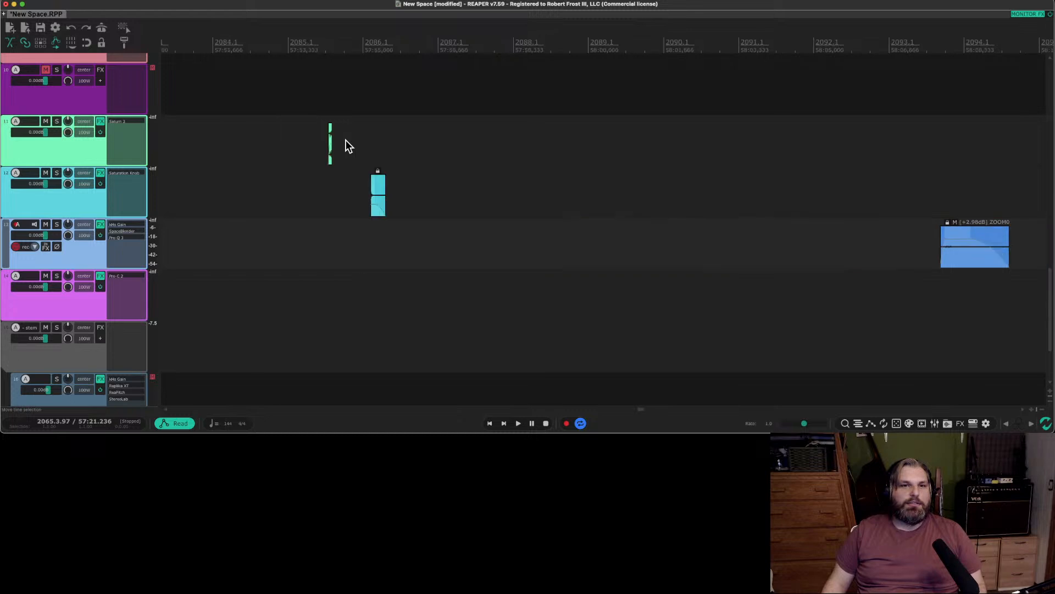
{"action": "scroll", "coordinate": [386, 146], "scroll_direction": "left", "scroll_amount": 5}
{"action": "scroll", "coordinate": [521, 144], "scroll_direction": "right", "scroll_amount": 2}
{"action": "left_click", "coordinate": [557, 136]}
{"action": "key", "text": "space"}
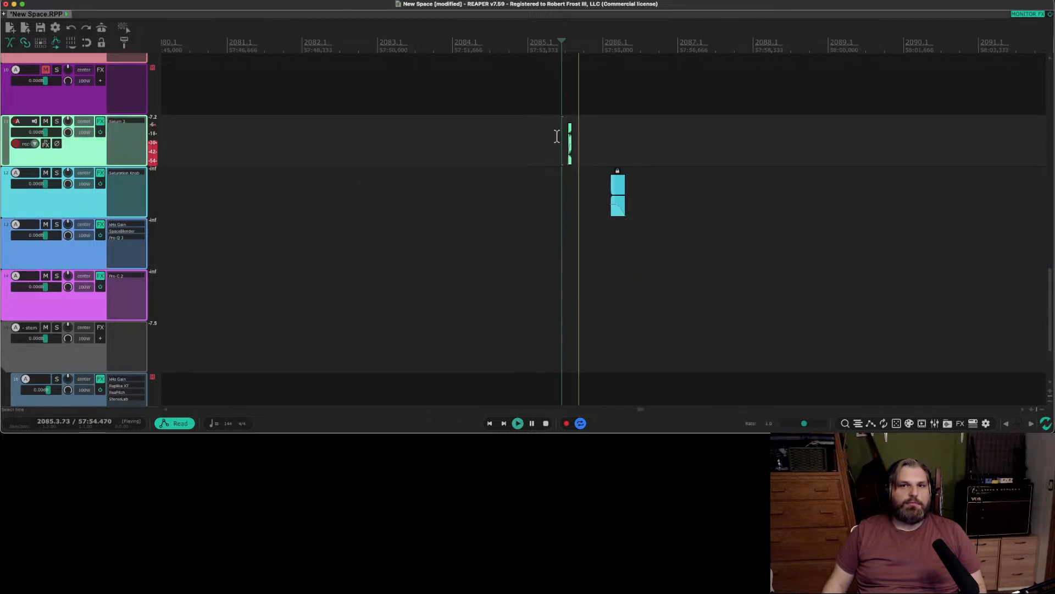
{"action": "key", "text": "space"}
Replay the green and cyan clips and examine the green clip's waveform up close.
{"action": "key", "text": "space"}
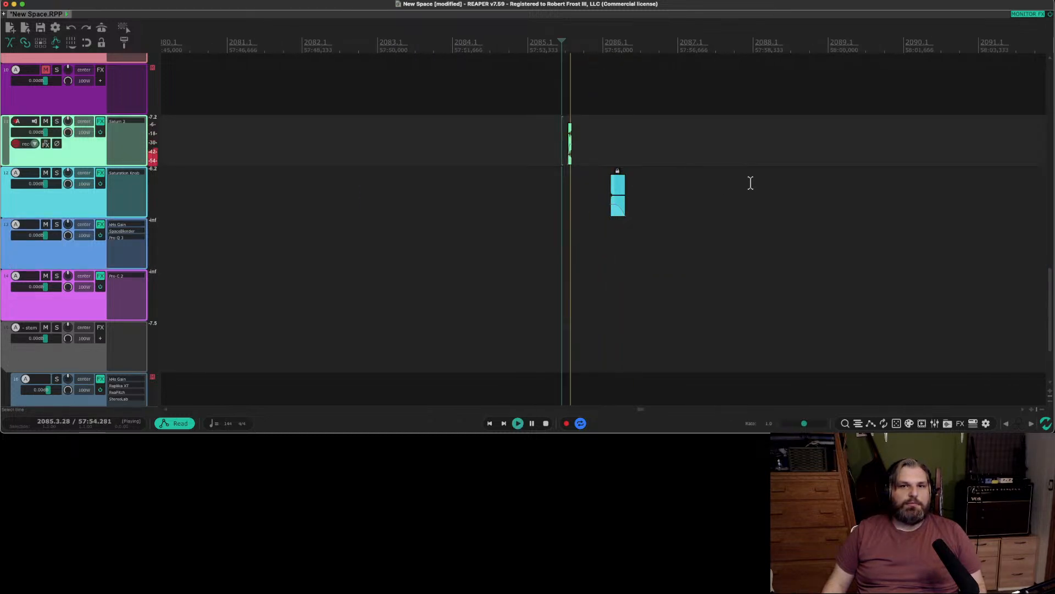
{"action": "scroll", "coordinate": [752, 184], "scroll_direction": "right", "scroll_amount": 5}
{"action": "key", "text": "space"}
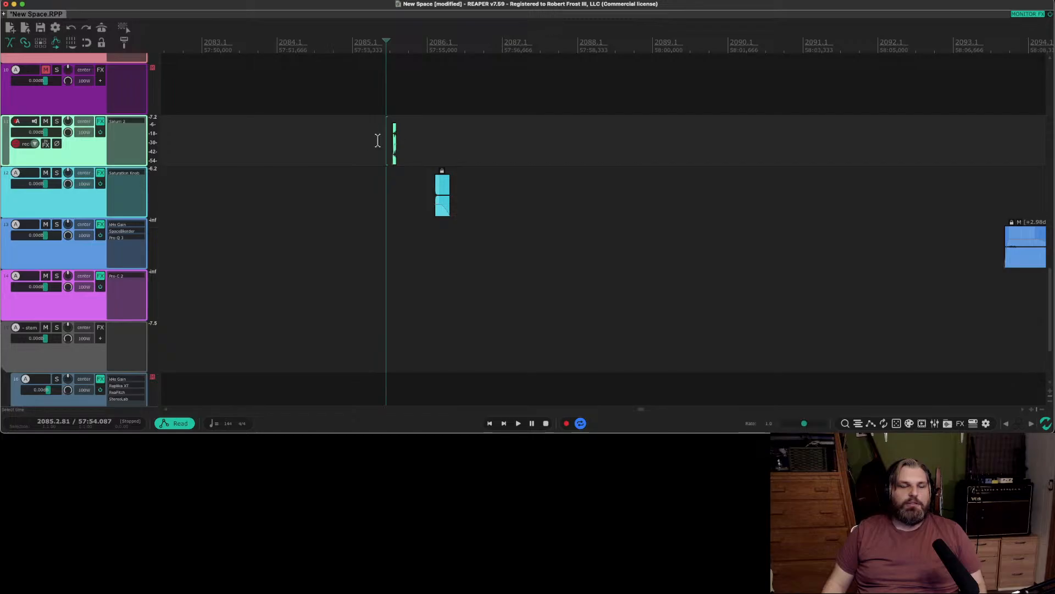
{"action": "key", "text": "space"}
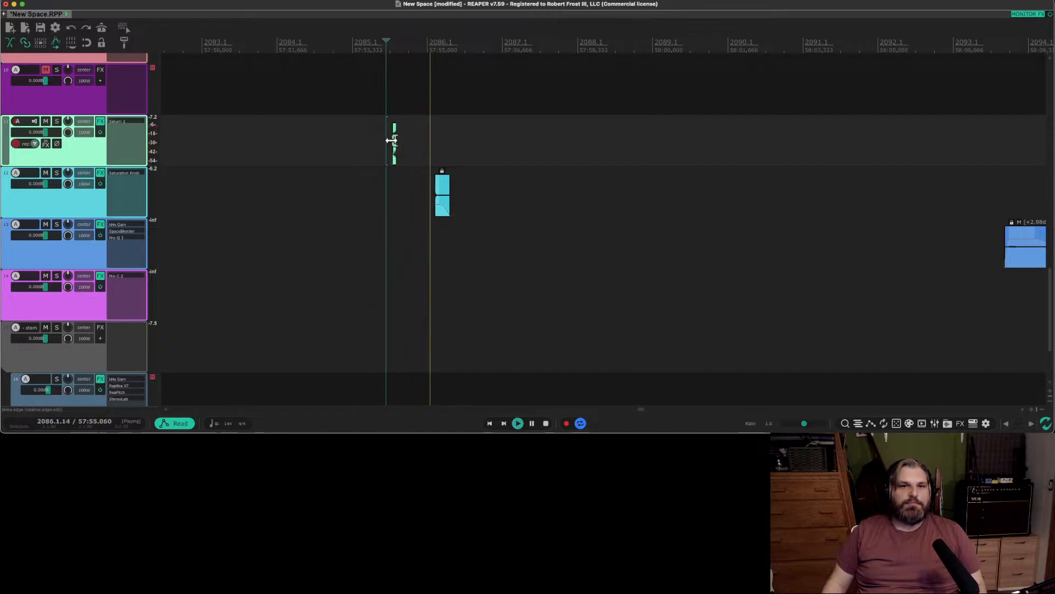
{"action": "key", "text": "space"}
{"action": "scroll", "coordinate": [394, 145], "scroll_direction": "up", "scroll_amount": 1}
{"action": "scroll", "coordinate": [394, 146], "scroll_direction": "up", "scroll_amount": 4}
{"action": "key", "text": "space"}
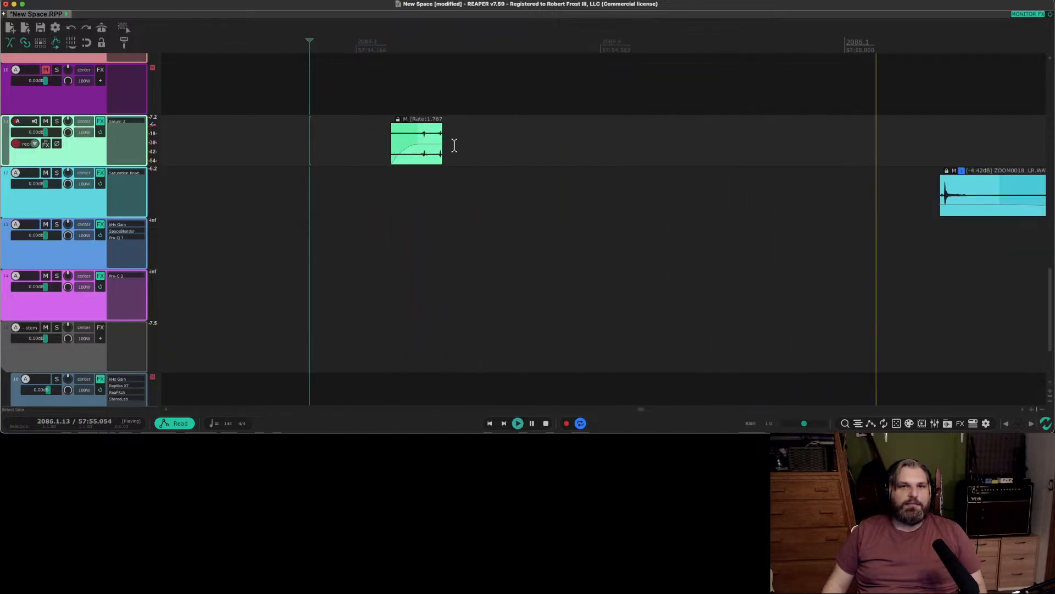
Audition the first three clips on the blue track, including the ZOOM0018_LR-glued-01.wav clip.
{"action": "scroll", "coordinate": [447, 136], "scroll_direction": "down", "scroll_amount": 6}
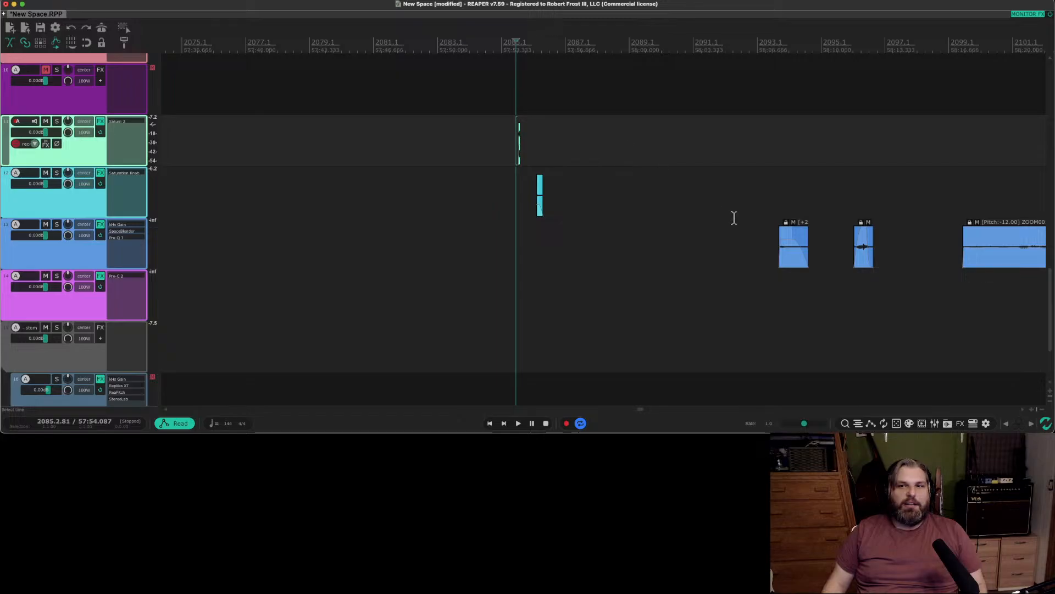
{"action": "left_click", "coordinate": [752, 204]}
{"action": "key", "text": "space"}
{"action": "scroll", "coordinate": [813, 204], "scroll_direction": "right", "scroll_amount": 4}
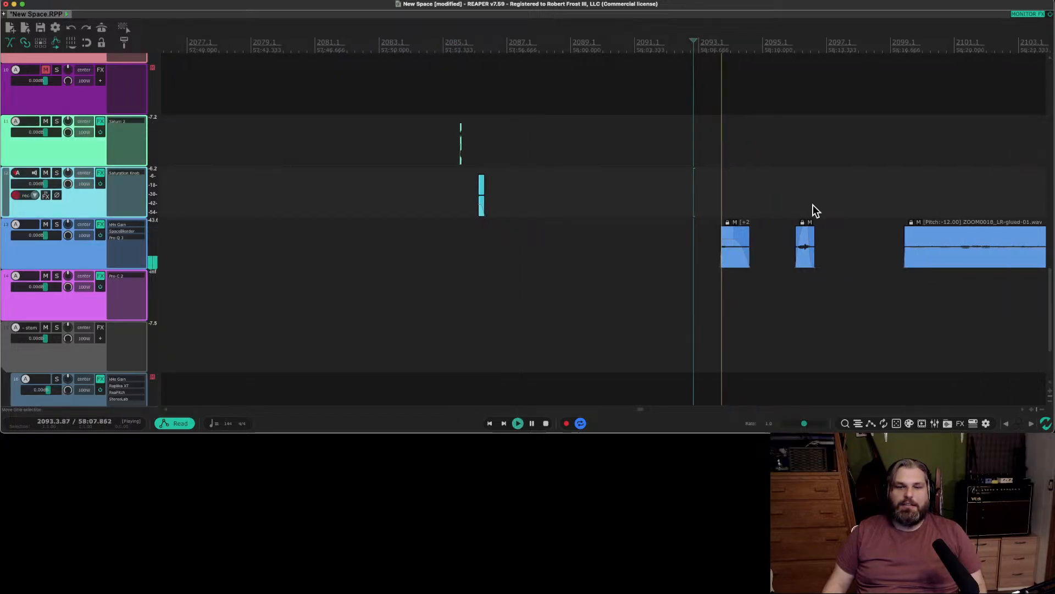
{"action": "scroll", "coordinate": [812, 211], "scroll_direction": "right", "scroll_amount": 1}
{"action": "left_click", "coordinate": [709, 200]}
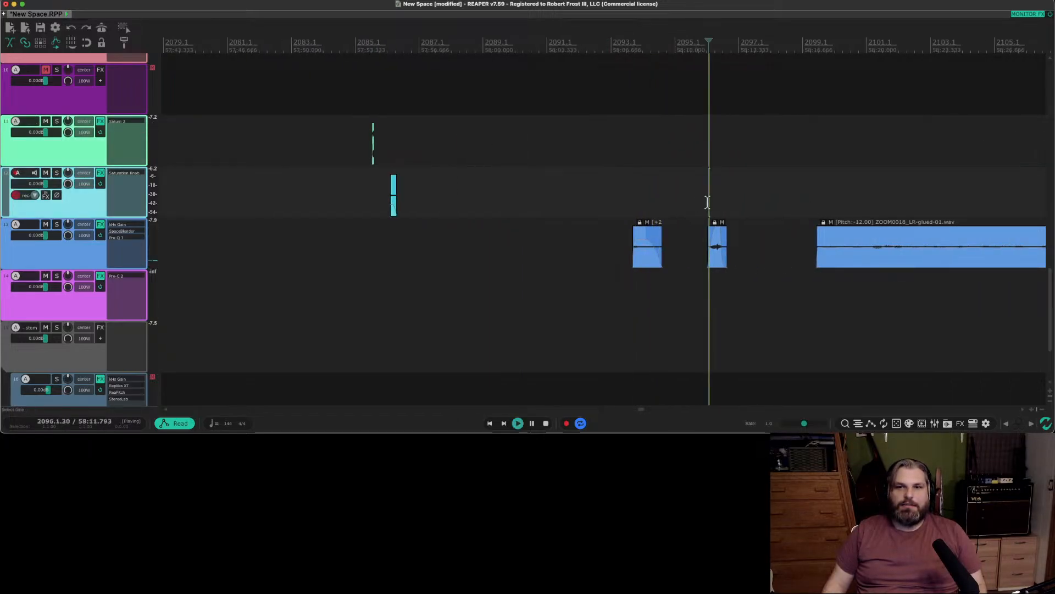
{"action": "key", "text": "space"}
{"action": "left_click", "coordinate": [840, 201]}
{"action": "key", "text": "space"}
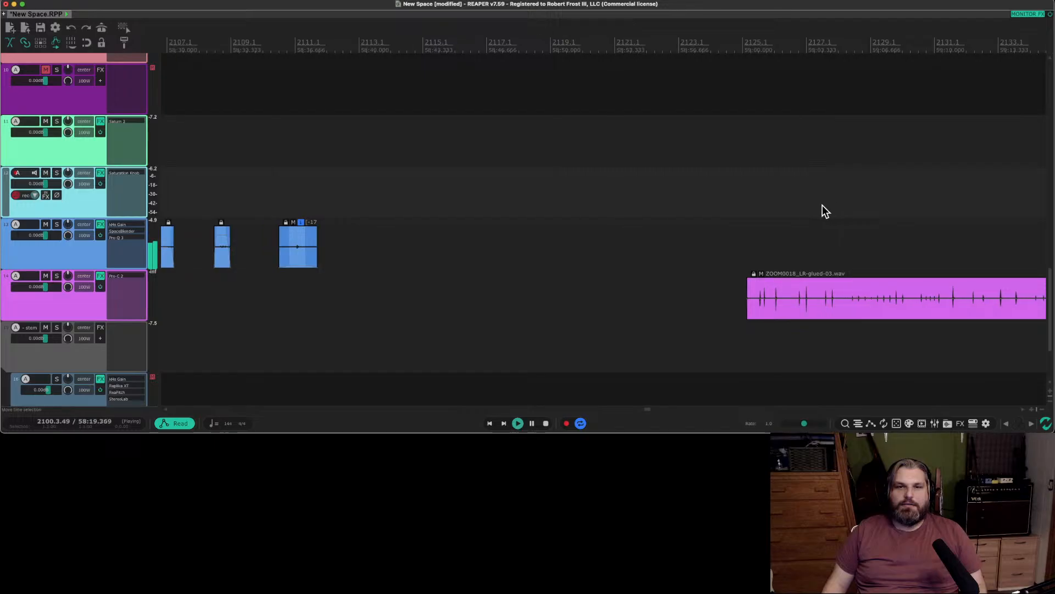
{"action": "scroll", "coordinate": [822, 209], "scroll_direction": "right", "scroll_amount": 2}
{"action": "key", "text": "space"}
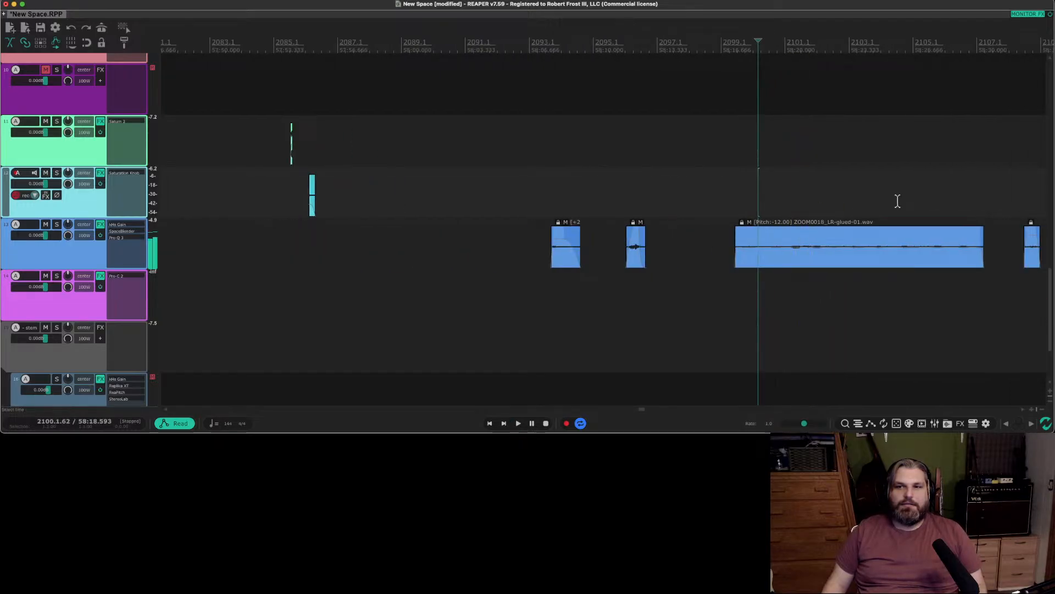
Audition the last two clips on the blue track.
{"action": "scroll", "coordinate": [823, 204], "scroll_direction": "right", "scroll_amount": 2}
{"action": "scroll", "coordinate": [822, 203], "scroll_direction": "right", "scroll_amount": 2}
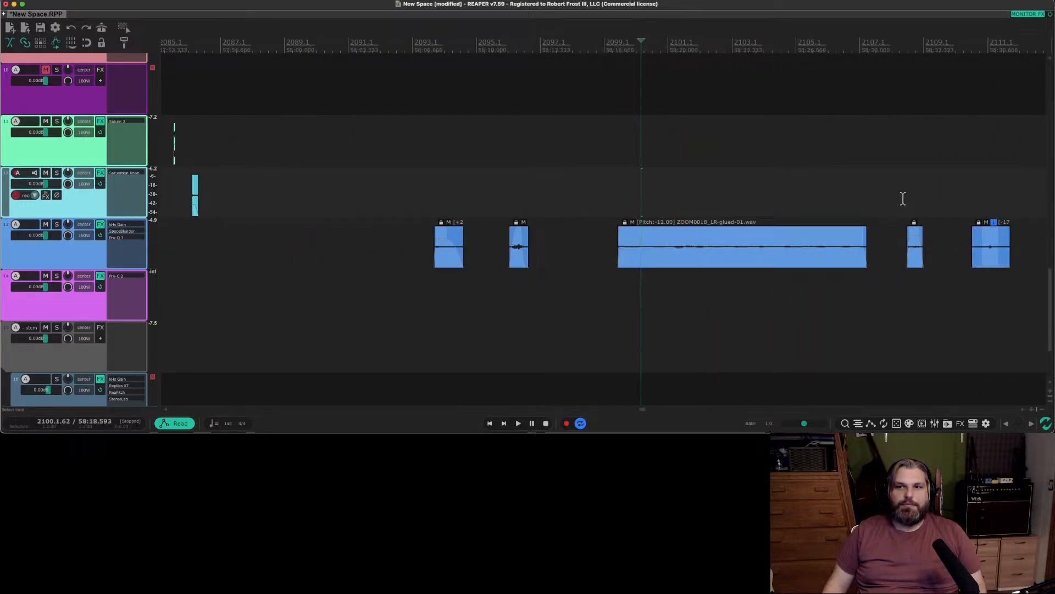
{"action": "left_click", "coordinate": [903, 200]}
{"action": "key", "text": "space"}
{"action": "left_click", "coordinate": [974, 199]}
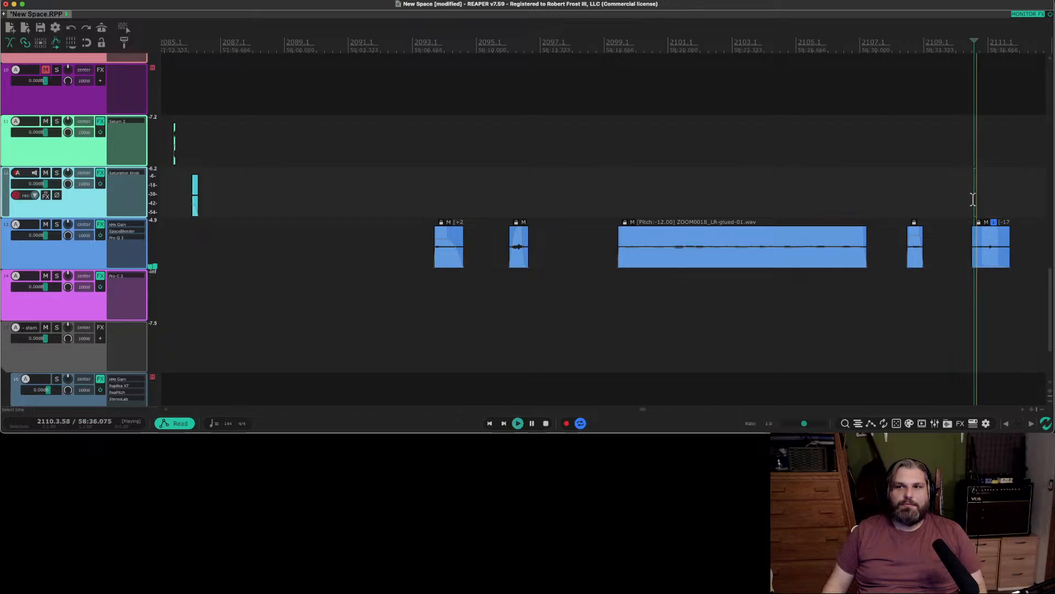
{"action": "key", "text": "space"}
{"action": "scroll", "coordinate": [935, 200], "scroll_direction": "right", "scroll_amount": 2}
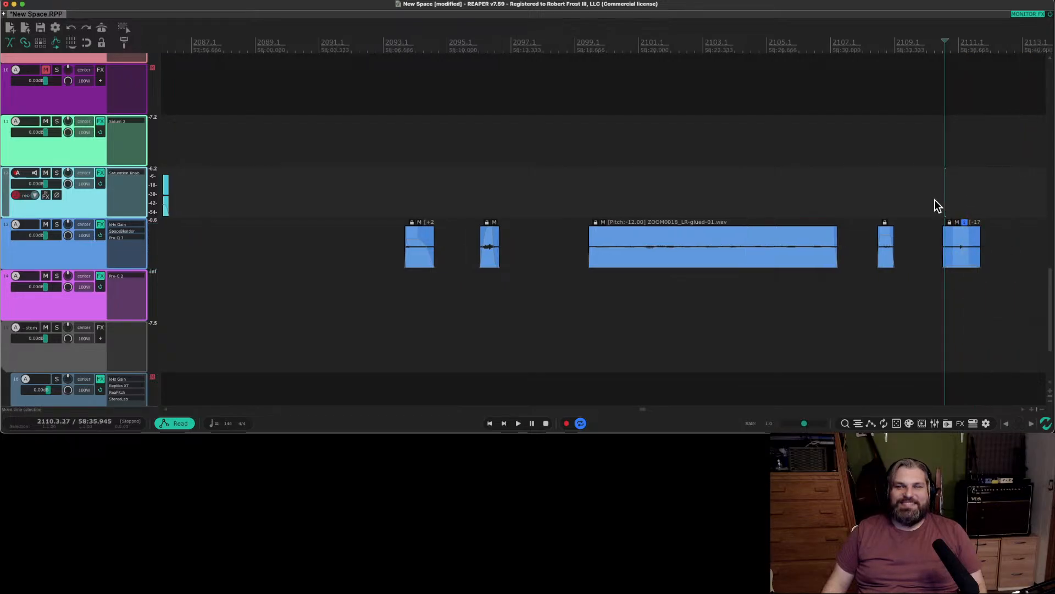
Audition the ZOOM0018_LR-glued-03.wav clip on the purple track.
{"action": "scroll", "coordinate": [935, 200], "scroll_direction": "down", "scroll_amount": 1}
{"action": "scroll", "coordinate": [936, 201], "scroll_direction": "right", "scroll_amount": 4}
{"action": "scroll", "coordinate": [68, 232], "scroll_direction": "down", "scroll_amount": 2}
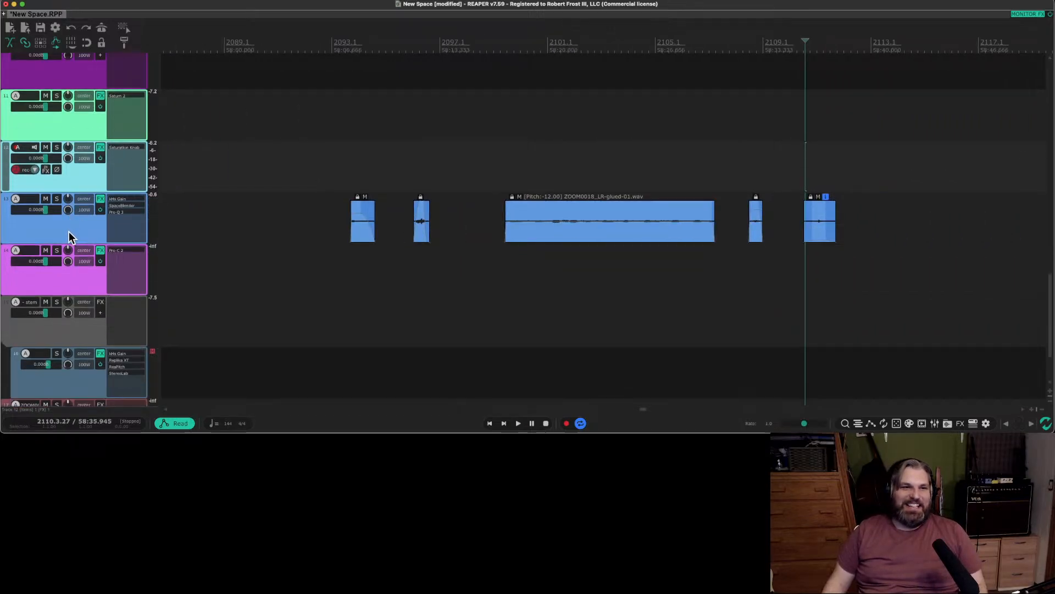
{"action": "scroll", "coordinate": [766, 253], "scroll_direction": "right", "scroll_amount": 10}
{"action": "scroll", "coordinate": [765, 253], "scroll_direction": "right", "scroll_amount": 5}
{"action": "left_click", "coordinate": [768, 257]}
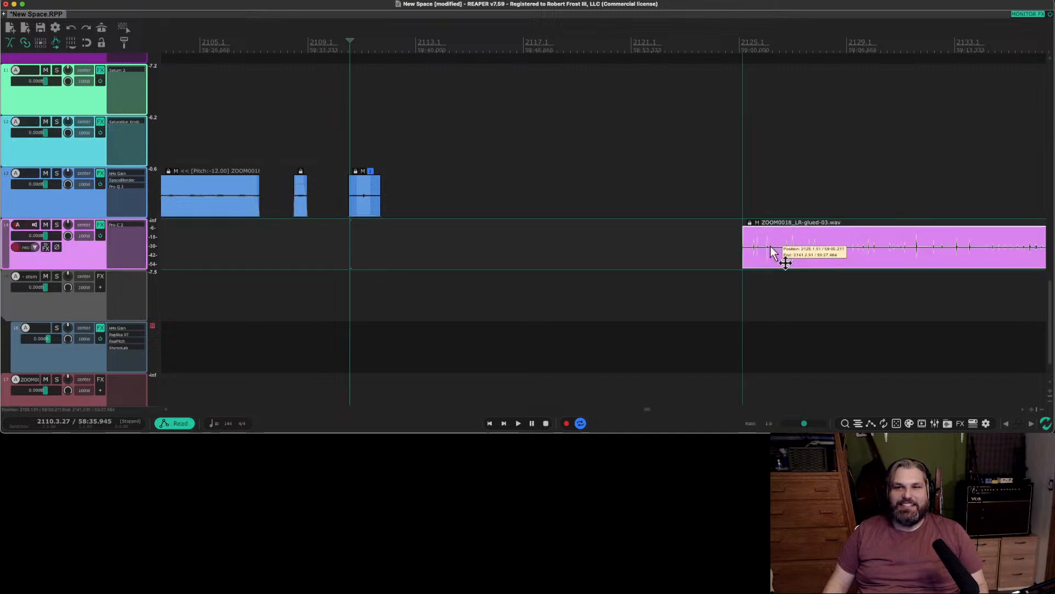
{"action": "key", "text": "space"}
{"action": "scroll", "coordinate": [768, 256], "scroll_direction": "down", "scroll_amount": 1}
{"action": "scroll", "coordinate": [786, 257], "scroll_direction": "right", "scroll_amount": 5}
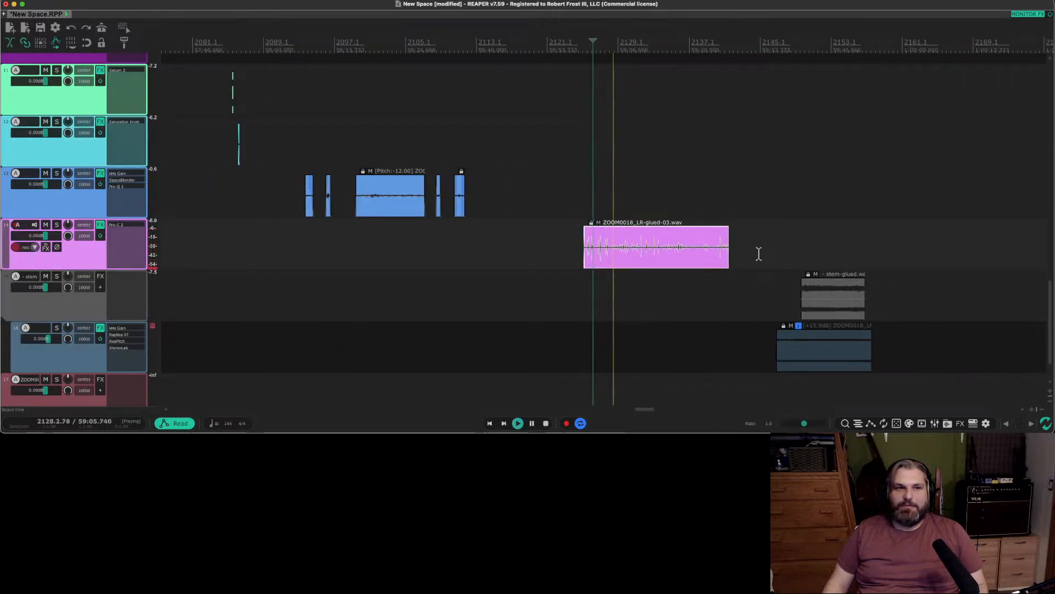
Play the glued stem loop from its start, stop playback and return to the earlier clips.
{"action": "left_click", "coordinate": [803, 259]}
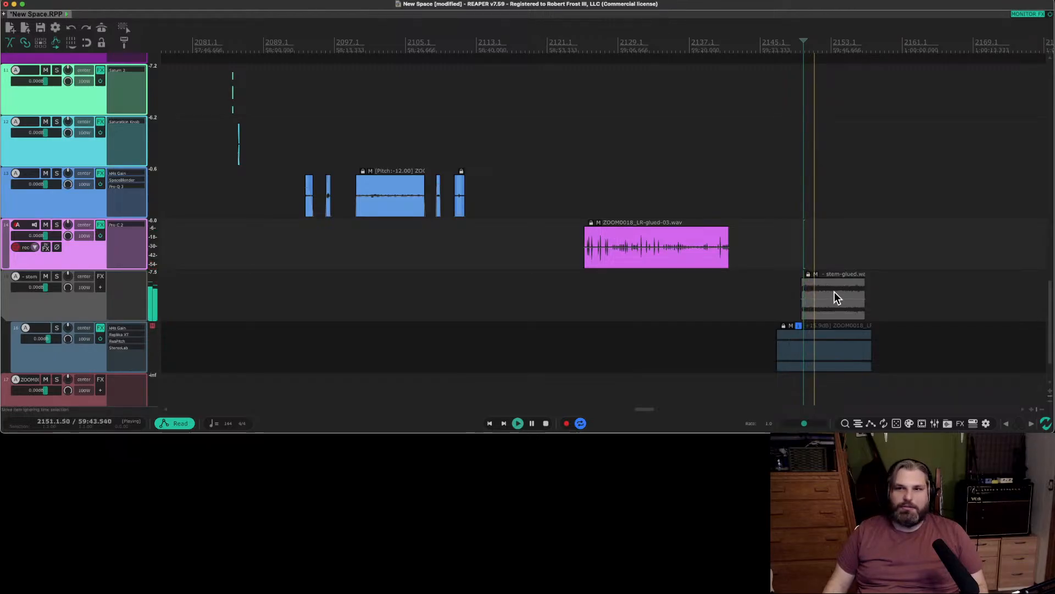
{"action": "key", "text": "space"}
{"action": "scroll", "coordinate": [708, 275], "scroll_direction": "down", "scroll_amount": 3}
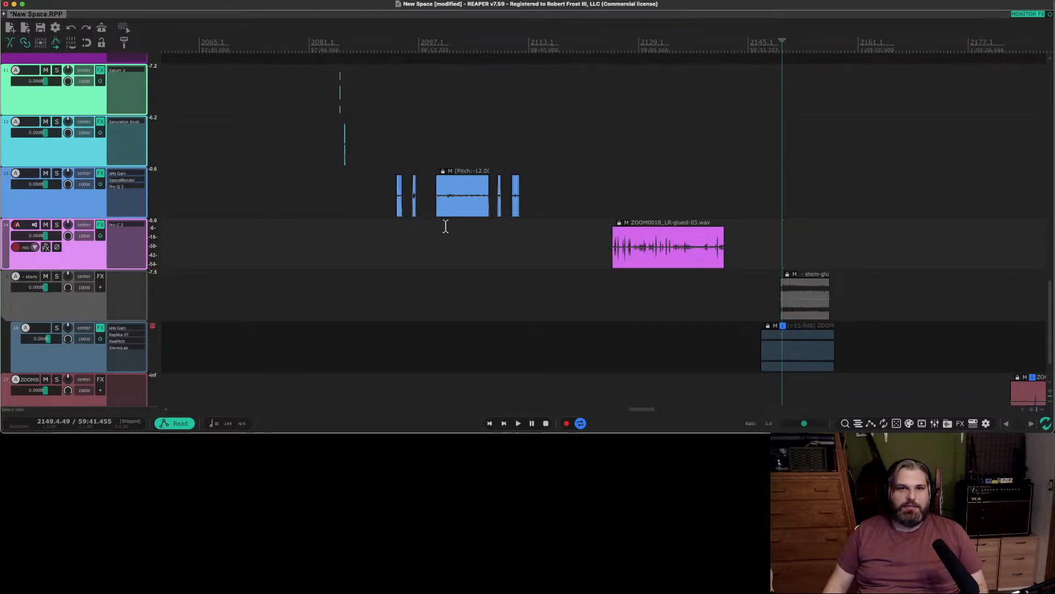
{"action": "scroll", "coordinate": [76, 236], "scroll_direction": "up", "scroll_amount": 3}
{"action": "scroll", "coordinate": [75, 236], "scroll_direction": "down", "scroll_amount": 2}
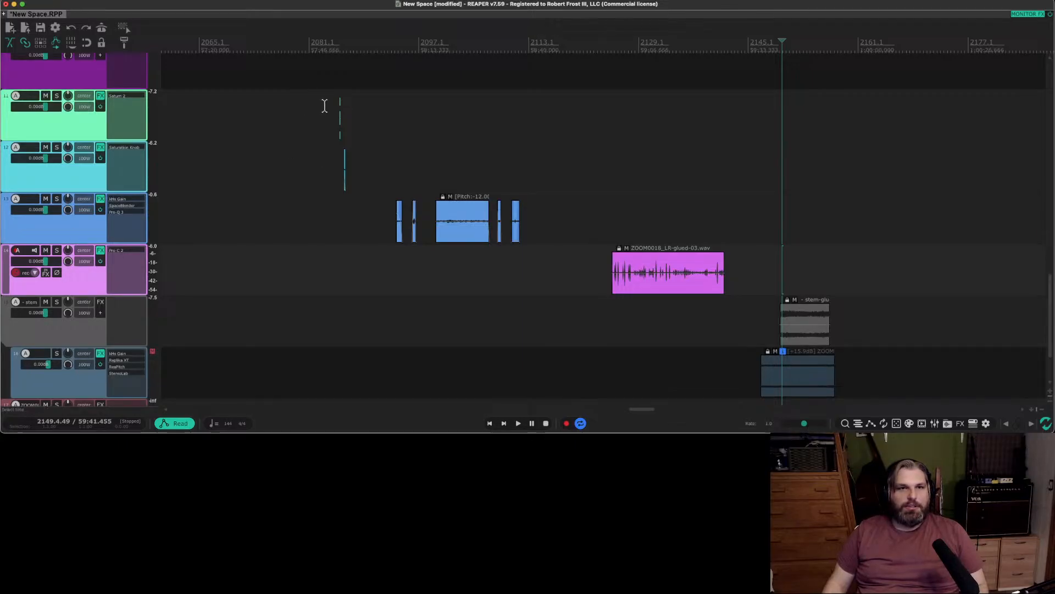
Set a time selection from the green track's clip start to well past its end and render that range as a stem track.
{"action": "scroll", "coordinate": [325, 107], "scroll_direction": "up", "scroll_amount": 10}
{"action": "scroll", "coordinate": [905, 117], "scroll_direction": "right", "scroll_amount": 10}
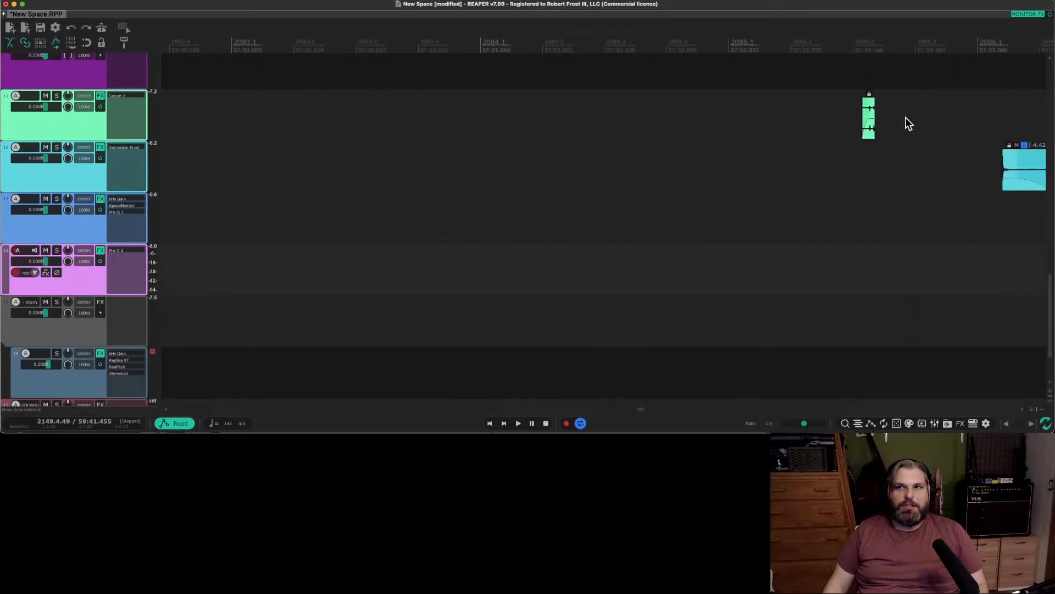
{"action": "scroll", "coordinate": [866, 118], "scroll_direction": "down", "scroll_amount": 2}
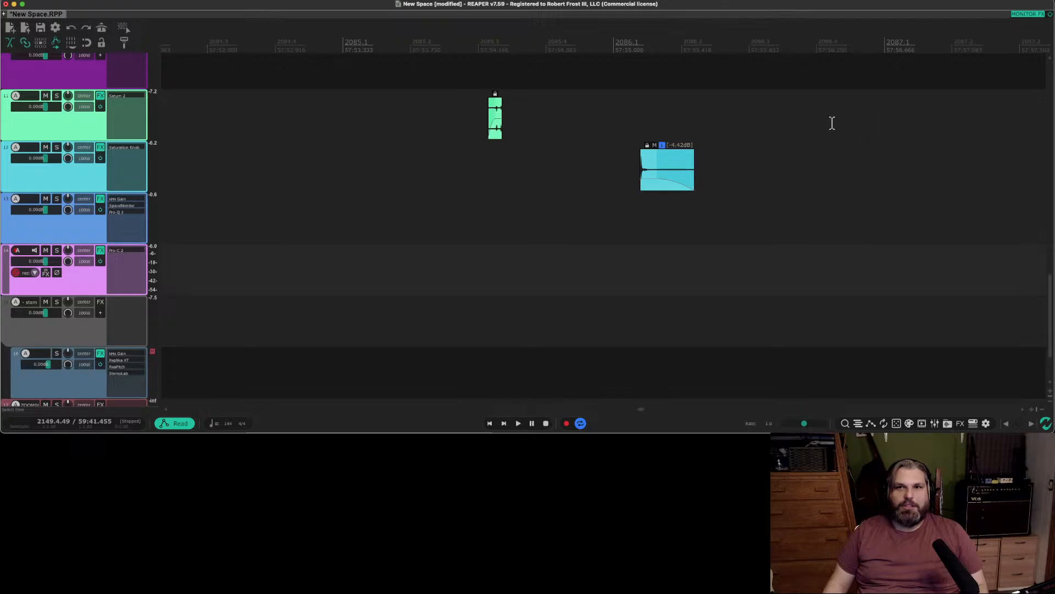
{"action": "left_click", "coordinate": [494, 129]}
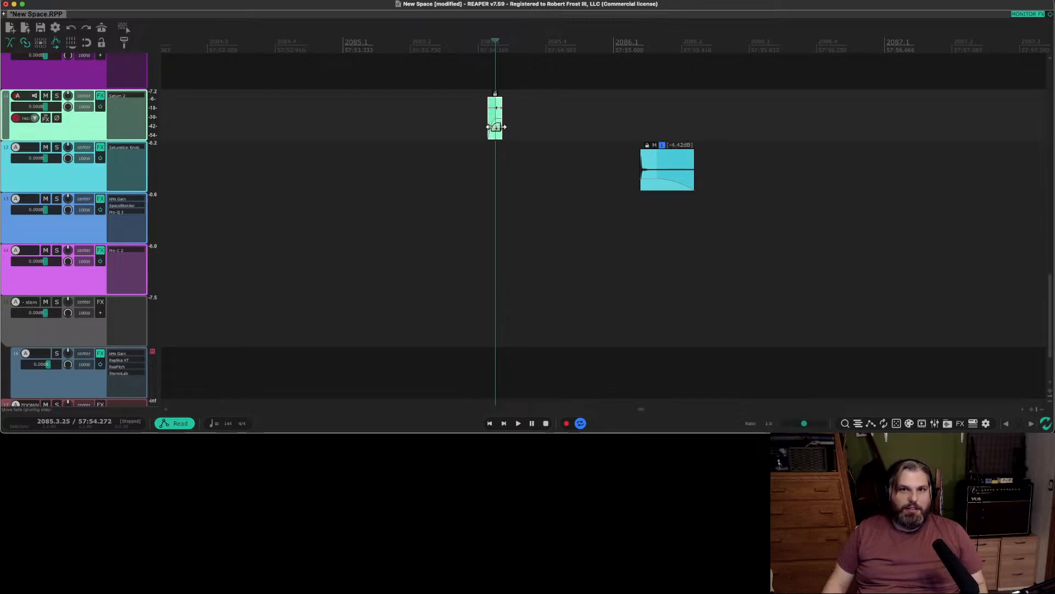
{"action": "scroll", "coordinate": [497, 127], "scroll_direction": "up", "scroll_amount": 6}
{"action": "double_click", "coordinate": [505, 137]}
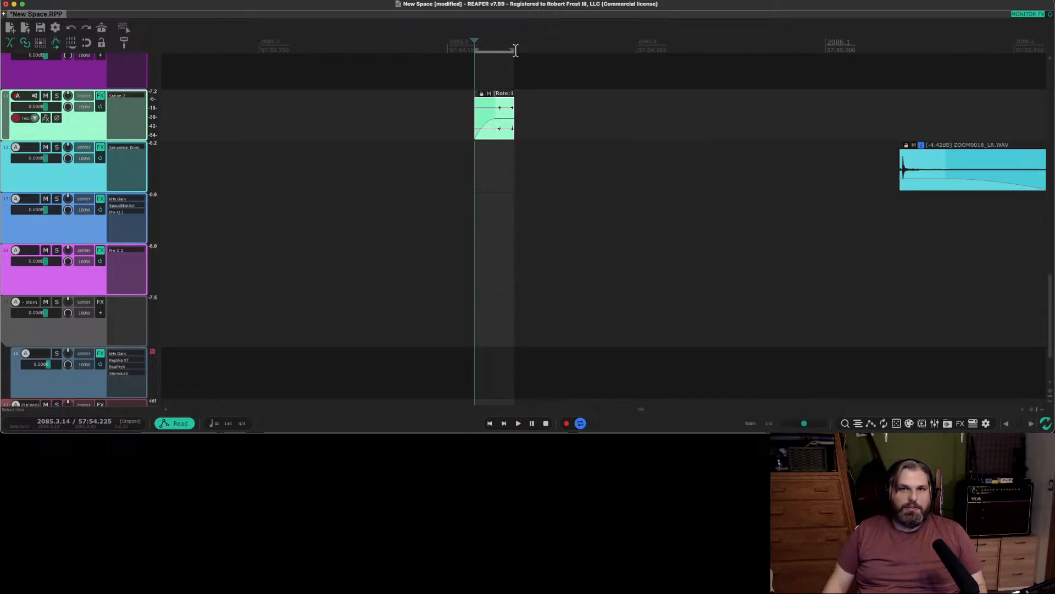
{"action": "left_click_drag", "start_coordinate": [513, 52], "coordinate": [737, 52]}
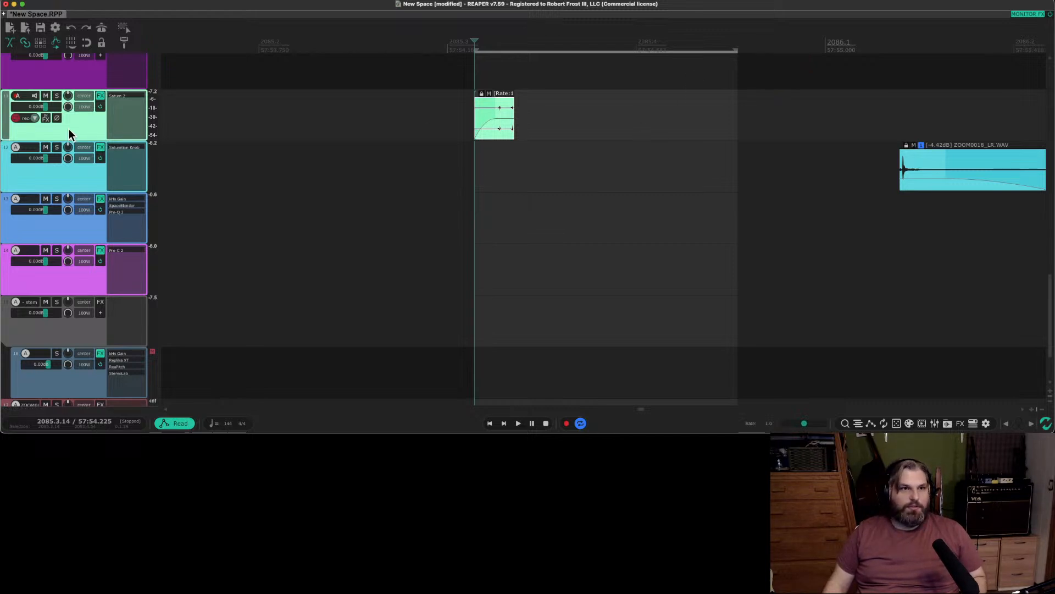
{"action": "key", "text": "super+shift+r"}
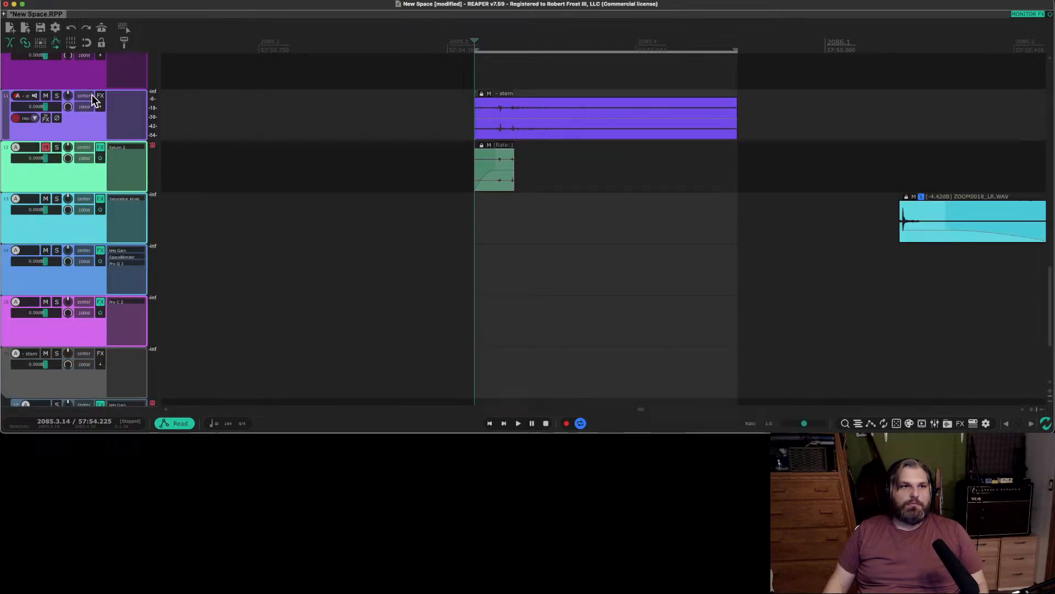
Solo and play the new stem track, and fade out about the last 40% of its clip.
{"action": "left_click", "coordinate": [57, 96]}
{"action": "key", "text": "space"}
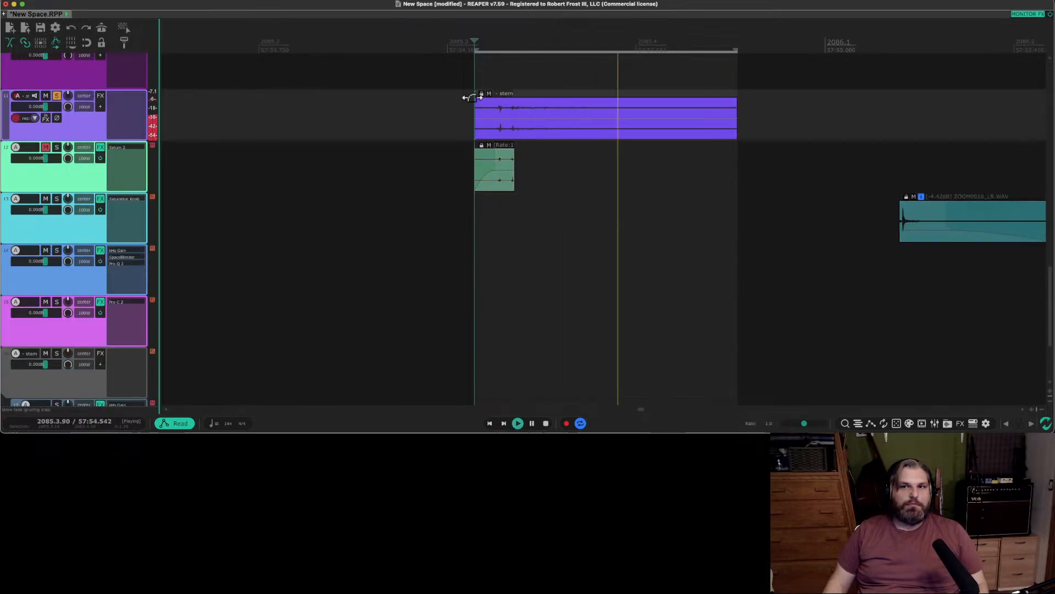
{"action": "key", "text": "space"}
{"action": "left_click_drag", "start_coordinate": [736, 99], "coordinate": [634, 100]}
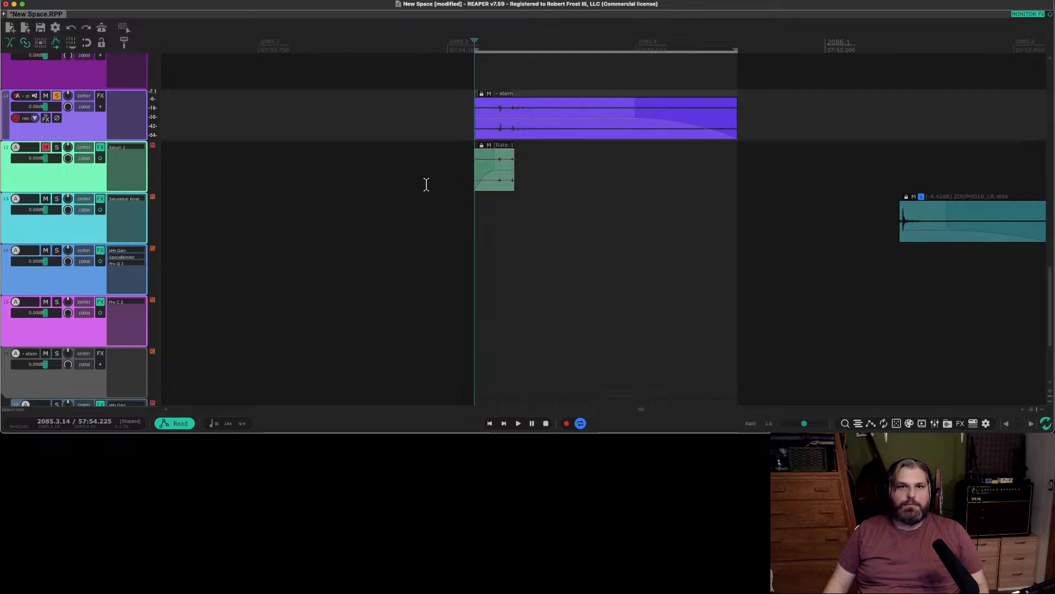
Take the new stem track out of solo.
{"action": "left_click", "coordinate": [87, 177]}
{"action": "scroll", "coordinate": [642, 147], "scroll_direction": "down", "scroll_amount": 2}
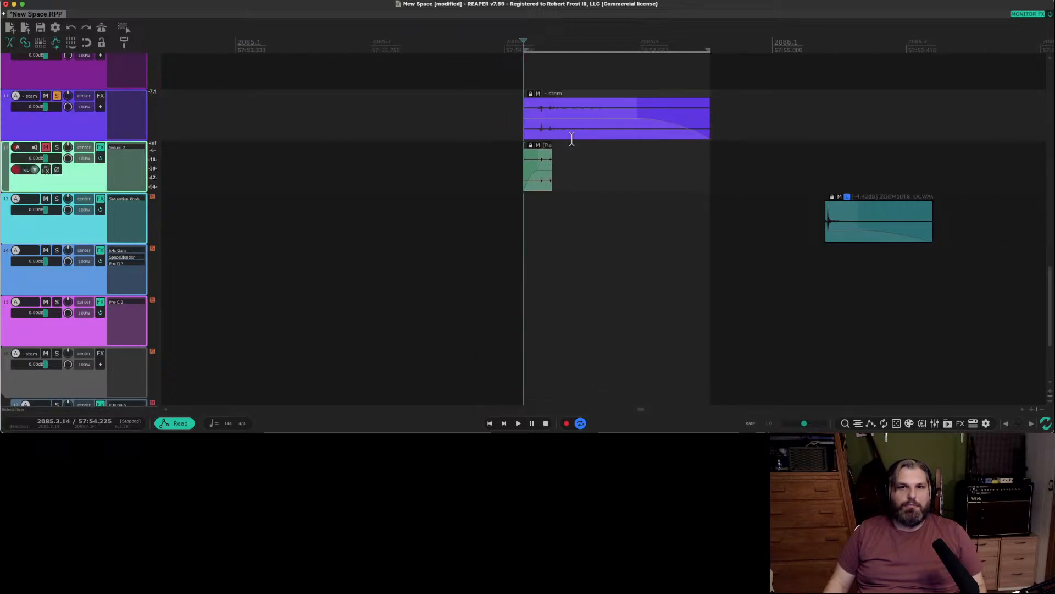
{"action": "left_click", "coordinate": [73, 126]}
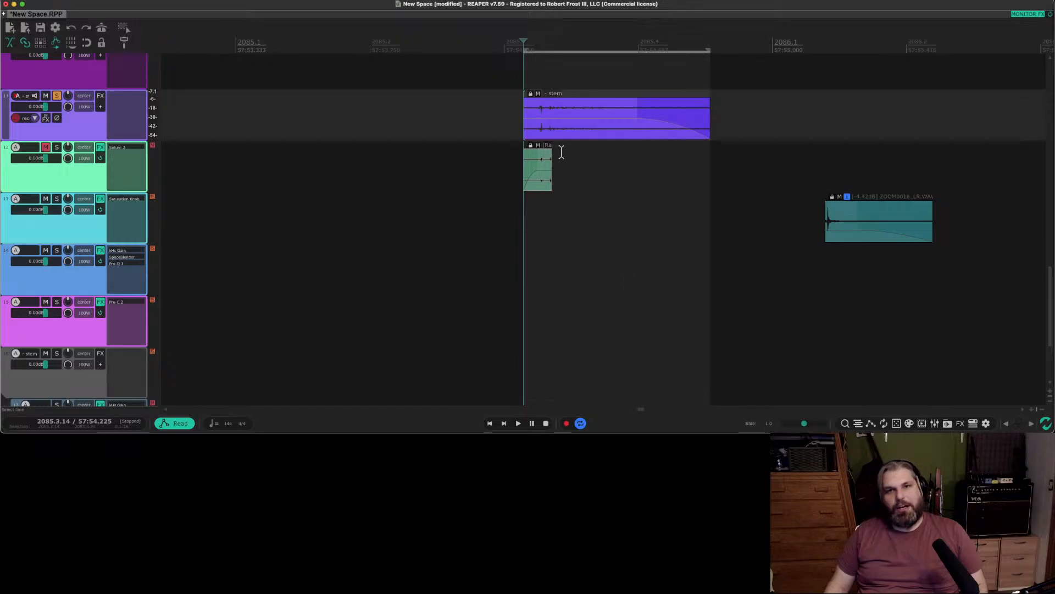
{"action": "left_click", "coordinate": [539, 190]}
{"action": "scroll", "coordinate": [303, 159], "scroll_direction": "up", "scroll_amount": 2}
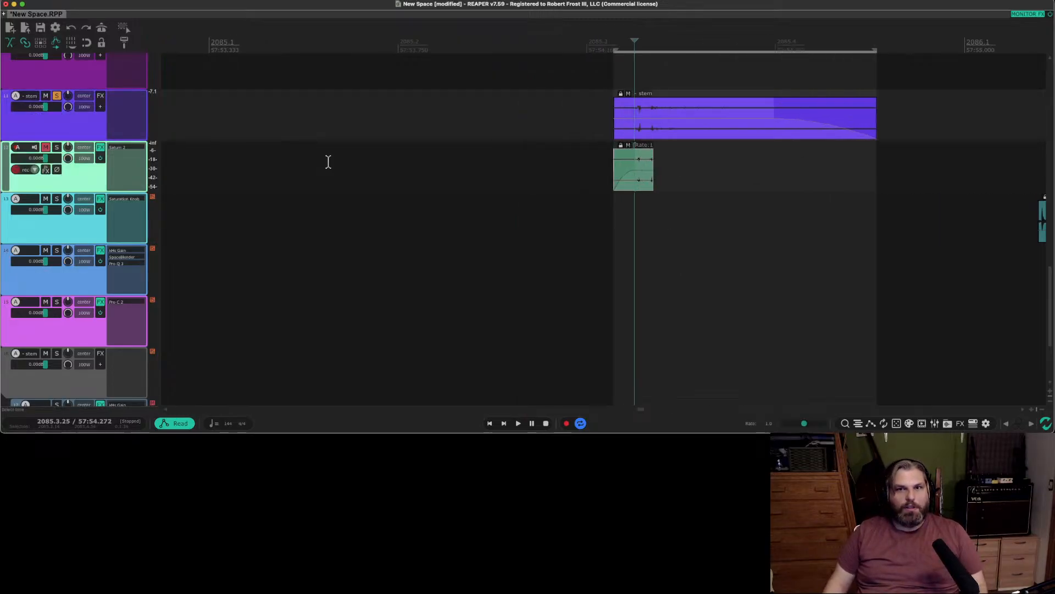
{"action": "scroll", "coordinate": [137, 122], "scroll_direction": "down", "scroll_amount": 1}
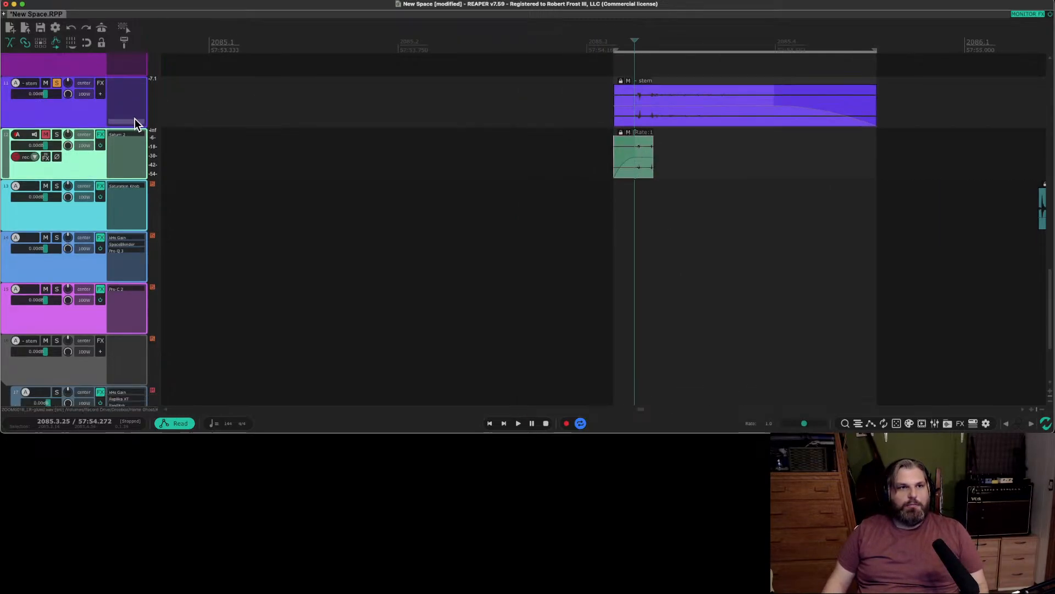
{"action": "left_click", "coordinate": [58, 84]}
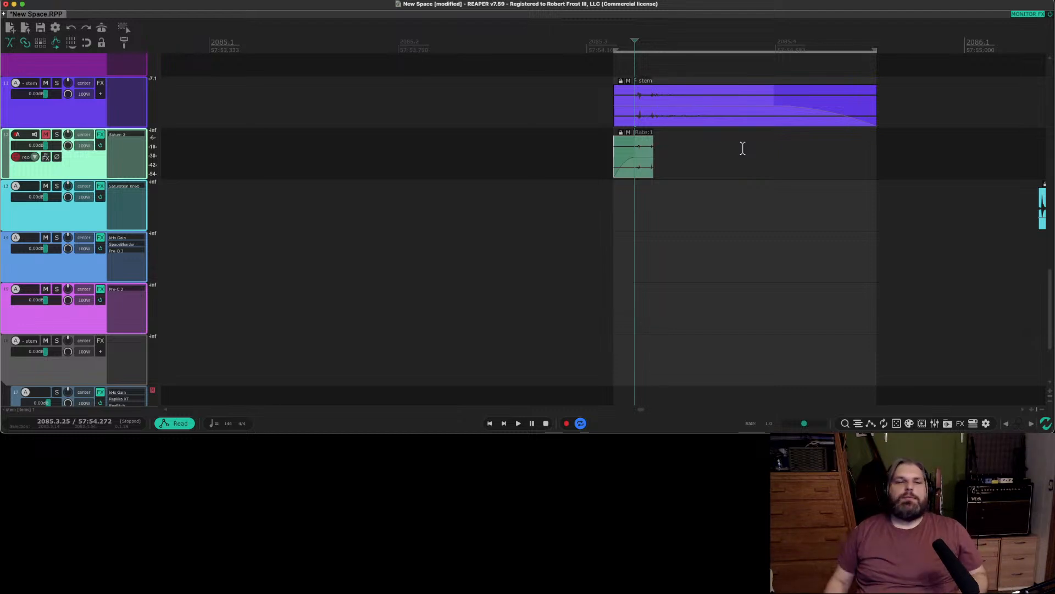
{"action": "left_click", "coordinate": [728, 116]}
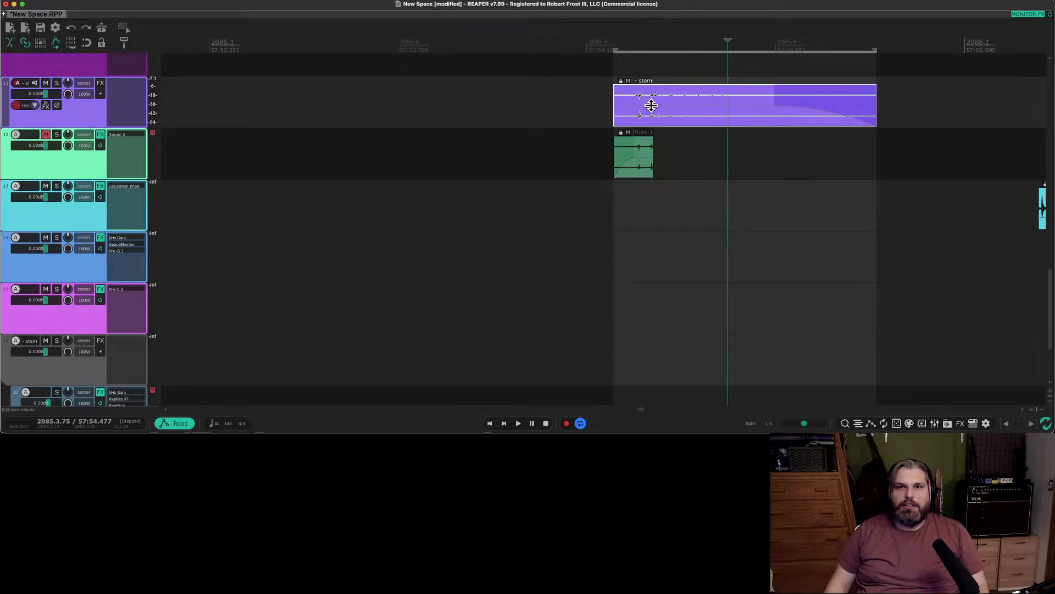
{"action": "left_click", "coordinate": [644, 157]}
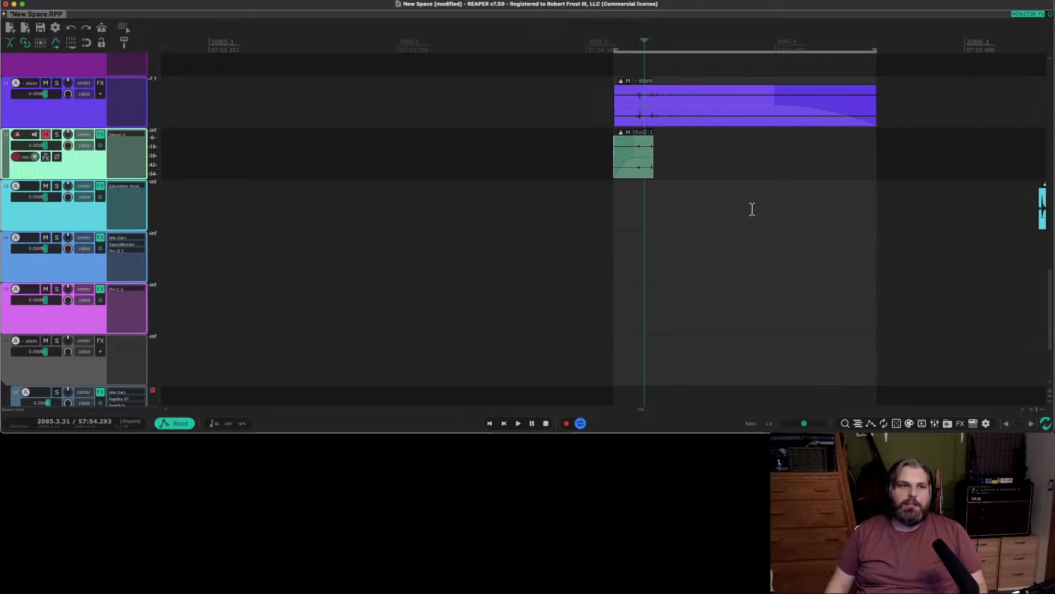
{"action": "left_click", "coordinate": [714, 165]}
{"action": "scroll", "coordinate": [628, 161], "scroll_direction": "down", "scroll_amount": 2}
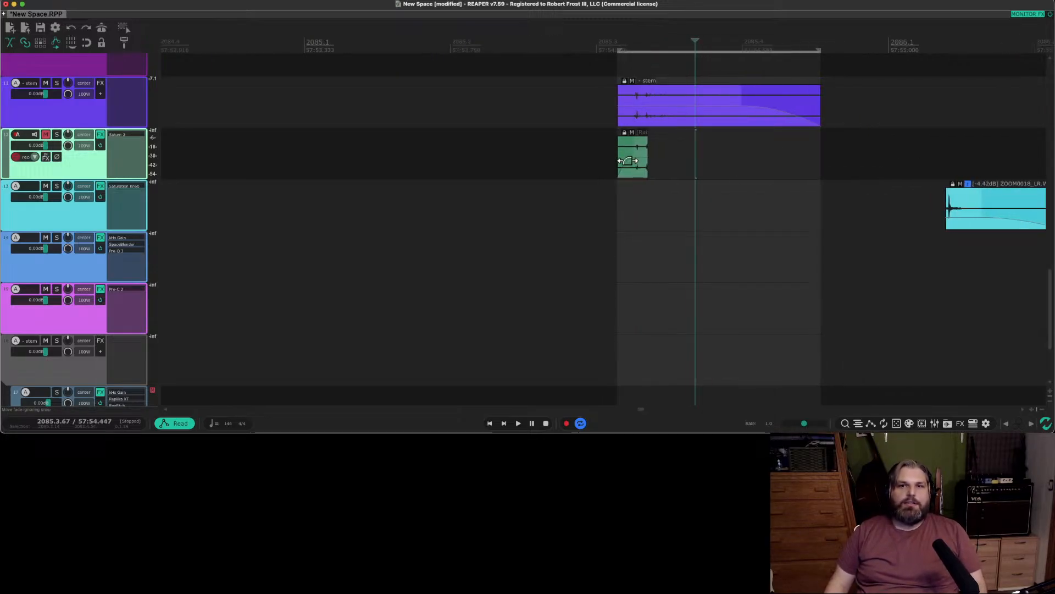
{"action": "scroll", "coordinate": [532, 141], "scroll_direction": "down", "scroll_amount": 3}
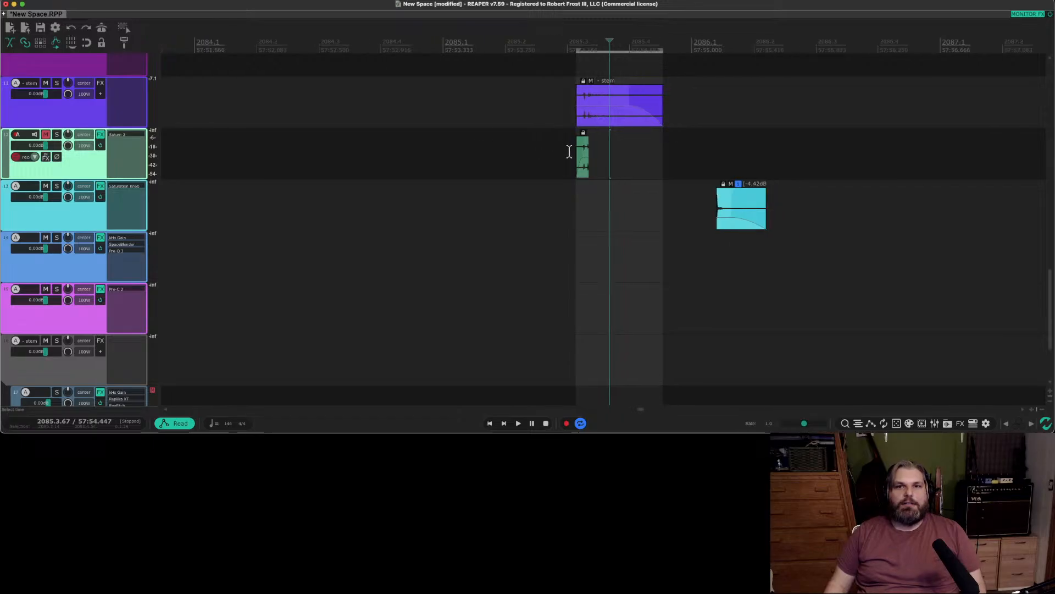
Audition the ZOOM0018_LR.WAV clip on the cyan track.
{"action": "left_click", "coordinate": [709, 168]}
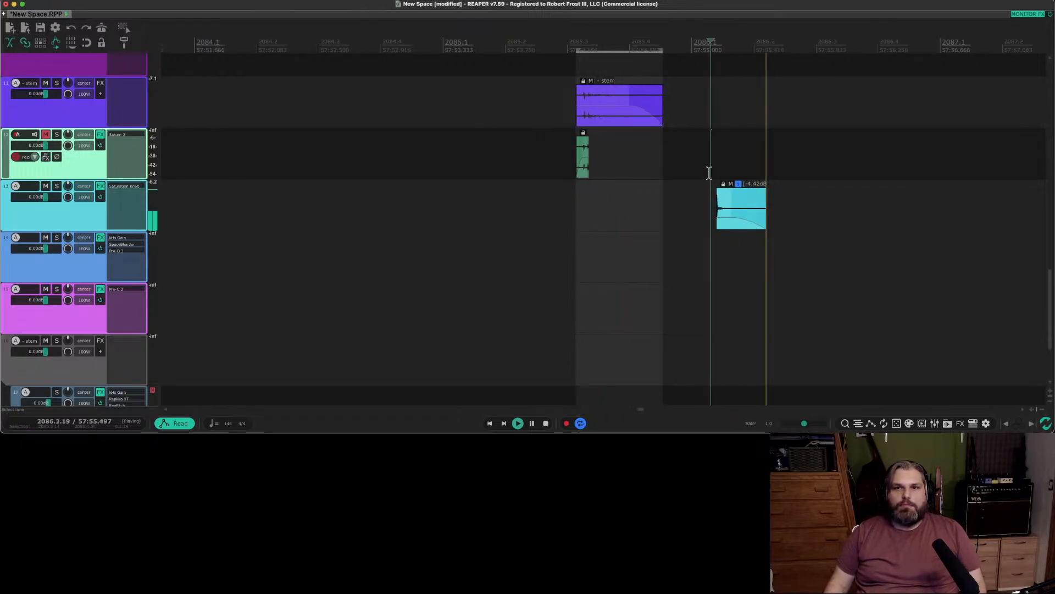
{"action": "scroll", "coordinate": [712, 170], "scroll_direction": "down", "scroll_amount": 4}
{"action": "scroll", "coordinate": [713, 171], "scroll_direction": "up", "scroll_amount": 8}
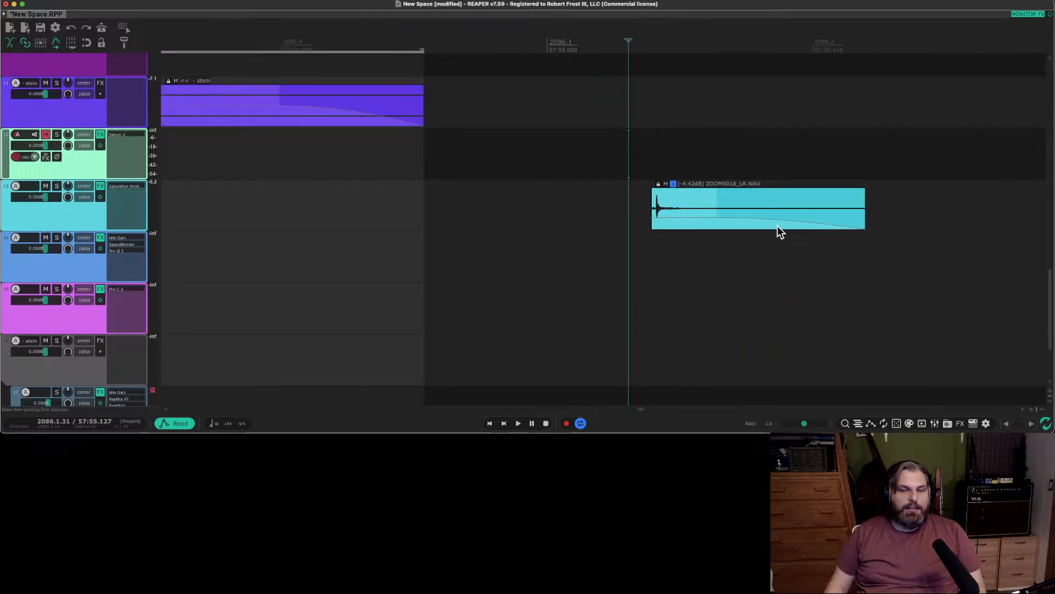
{"action": "left_click", "coordinate": [705, 199]}
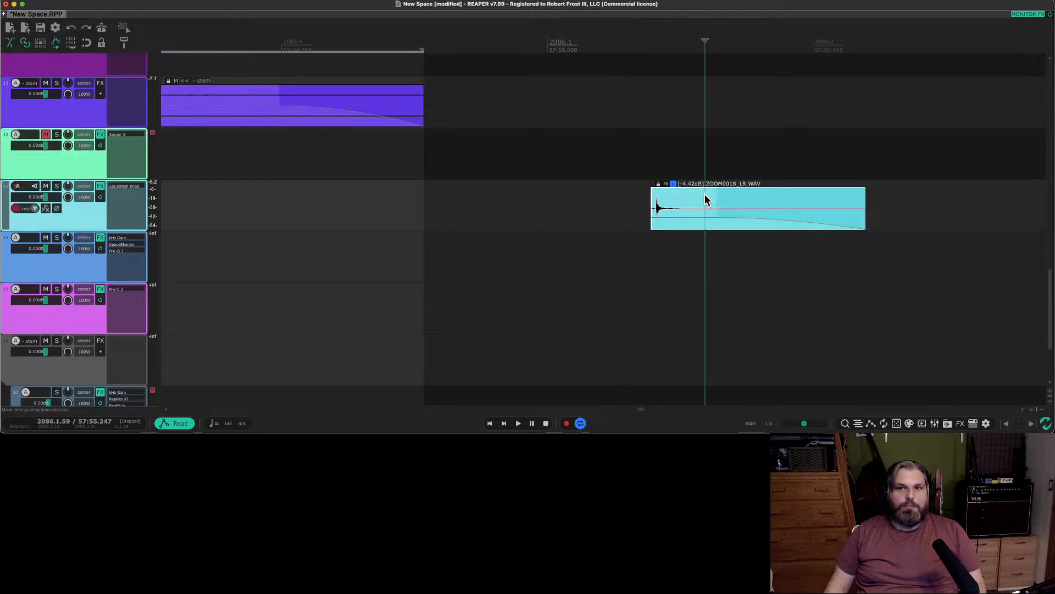
{"action": "left_click", "coordinate": [649, 181]}
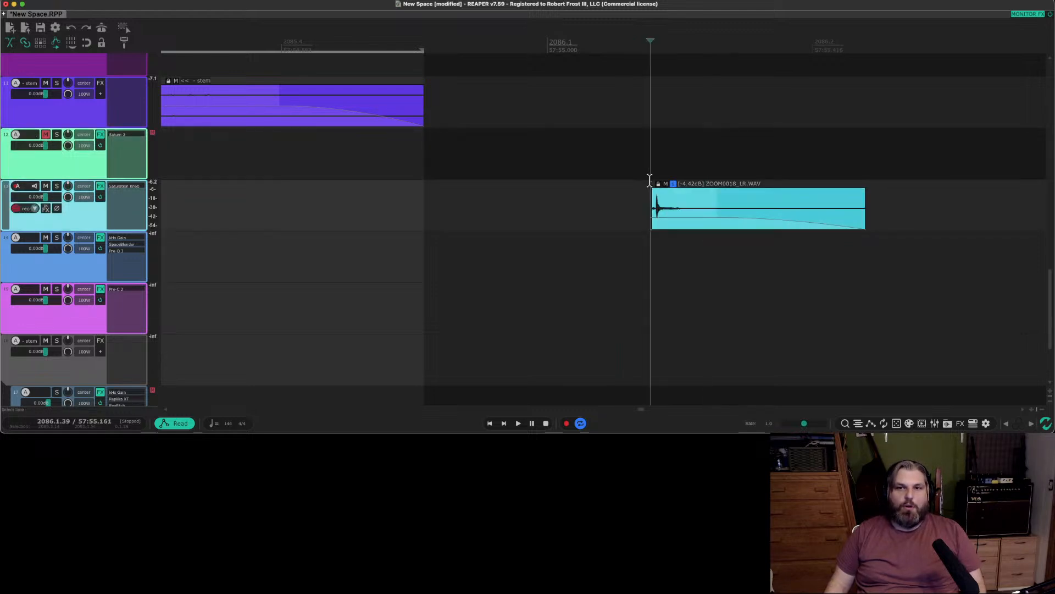
Audition the new stem clip again and review the Saturn 2 settings on the green source track.
{"action": "left_click", "coordinate": [231, 146]}
{"action": "scroll", "coordinate": [194, 149], "scroll_direction": "right", "scroll_amount": 1}
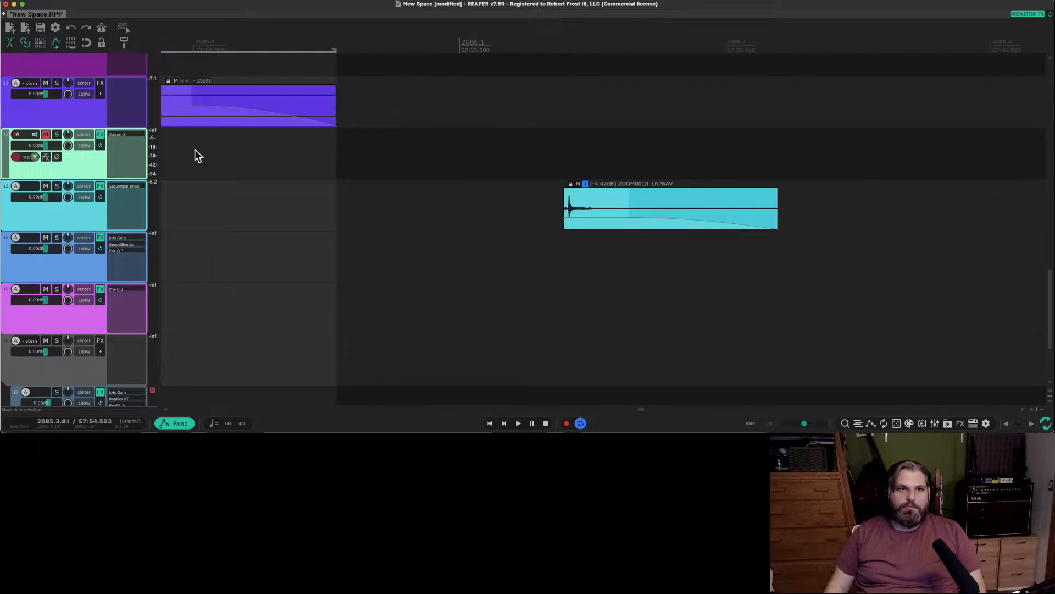
{"action": "scroll", "coordinate": [195, 150], "scroll_direction": "left", "scroll_amount": 6}
{"action": "left_click", "coordinate": [551, 163]}
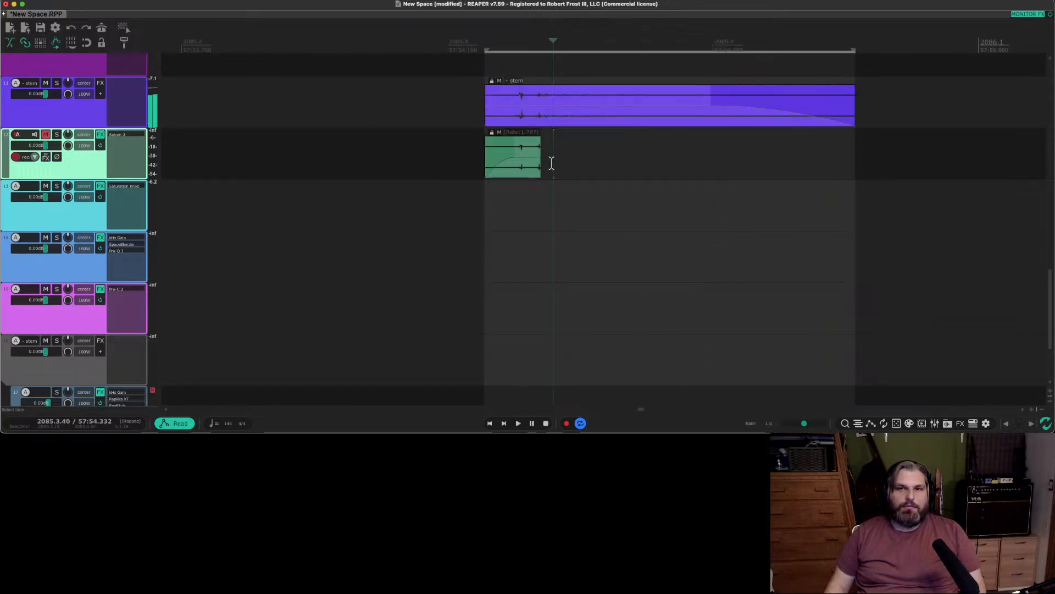
{"action": "left_click", "coordinate": [544, 93]}
{"action": "scroll", "coordinate": [561, 168], "scroll_direction": "down", "scroll_amount": 1}
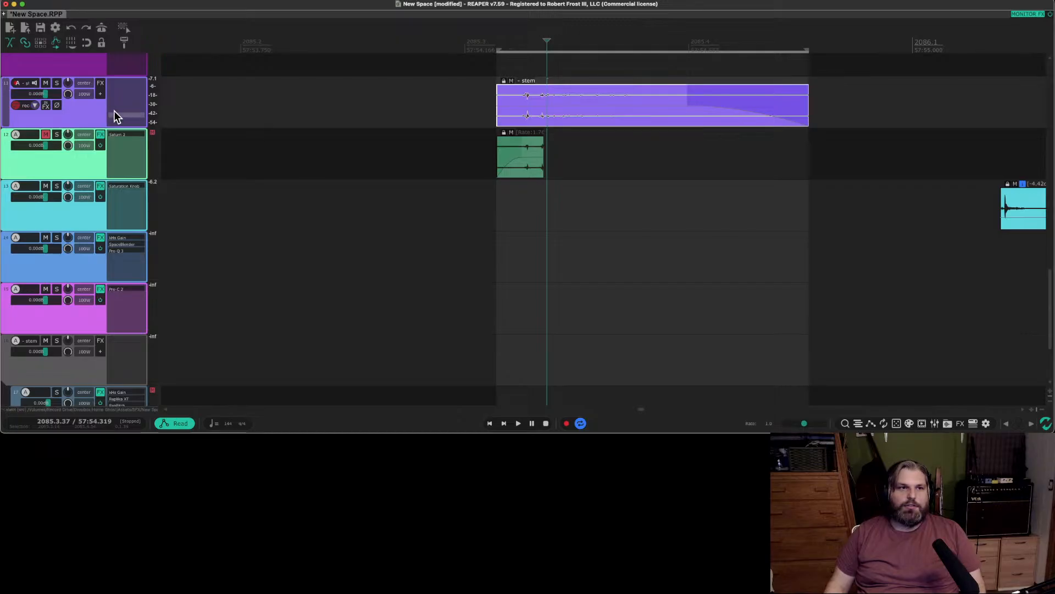
{"action": "left_click", "coordinate": [121, 134]}
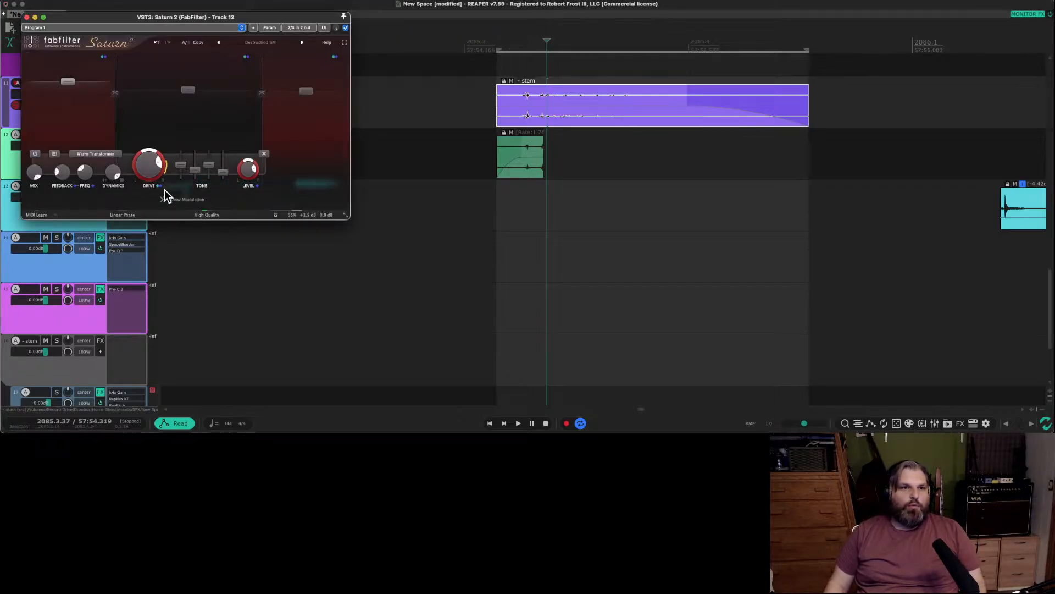
{"action": "left_click", "coordinate": [26, 17]}
Move the cyan Saturation Knob track and the blue track above the muted green source track.
{"action": "scroll", "coordinate": [652, 162], "scroll_direction": "down", "scroll_amount": 6}
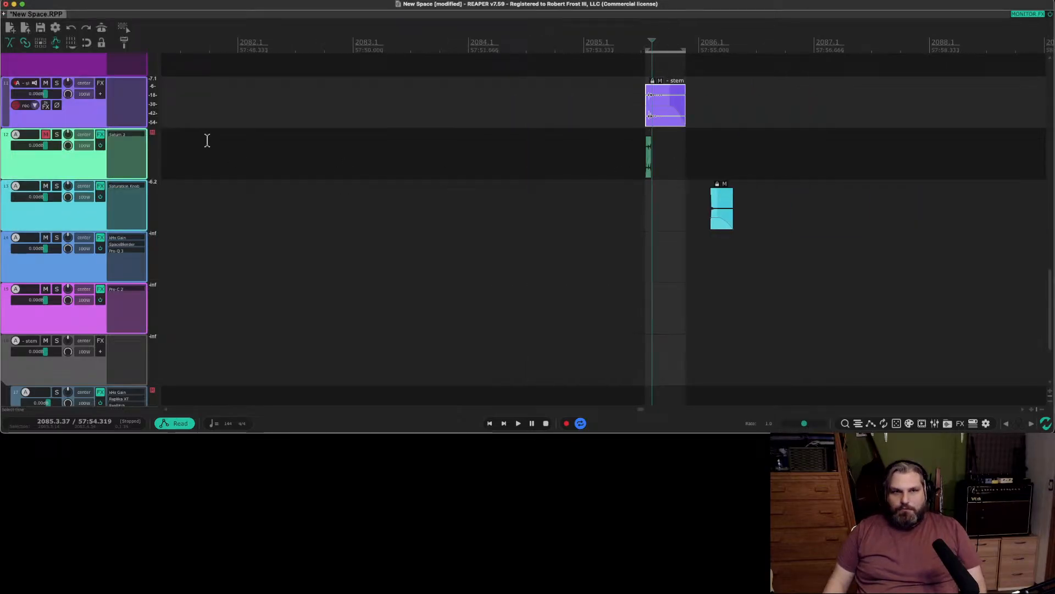
{"action": "left_click_drag", "start_coordinate": [76, 199], "coordinate": [92, 131]}
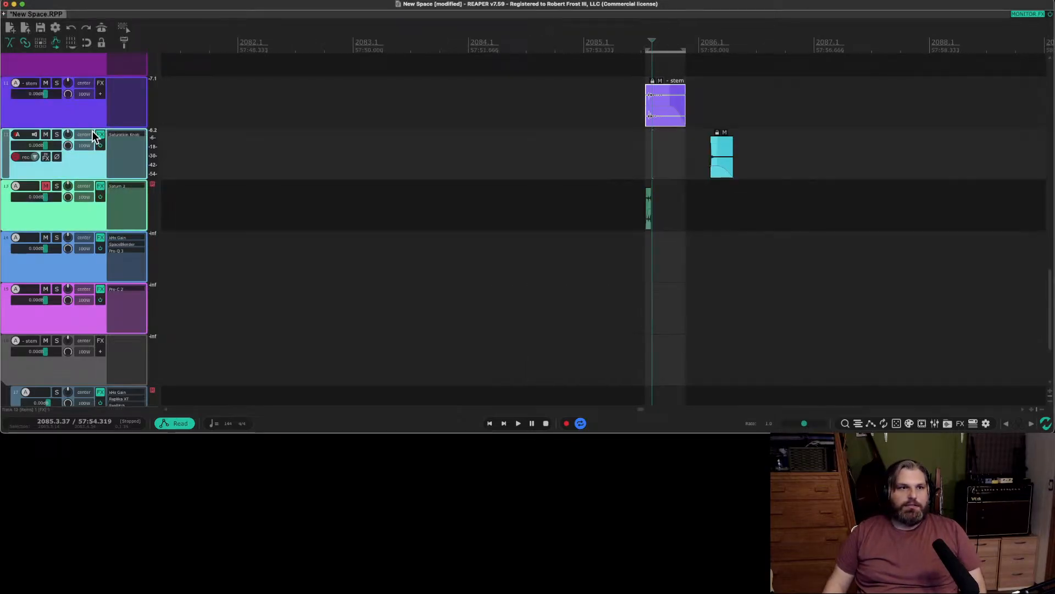
{"action": "scroll", "coordinate": [81, 156], "scroll_direction": "down", "scroll_amount": 2}
{"action": "scroll", "coordinate": [83, 156], "scroll_direction": "up", "scroll_amount": 3}
{"action": "scroll", "coordinate": [571, 234], "scroll_direction": "down", "scroll_amount": 3}
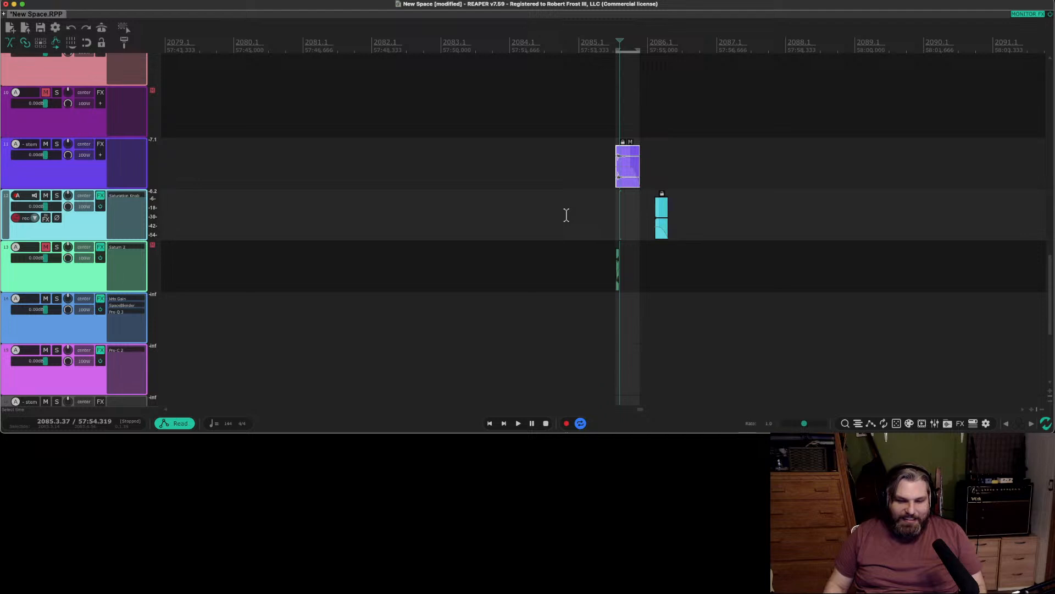
{"action": "scroll", "coordinate": [264, 197], "scroll_direction": "down", "scroll_amount": 1}
{"action": "scroll", "coordinate": [265, 197], "scroll_direction": "down", "scroll_amount": 4}
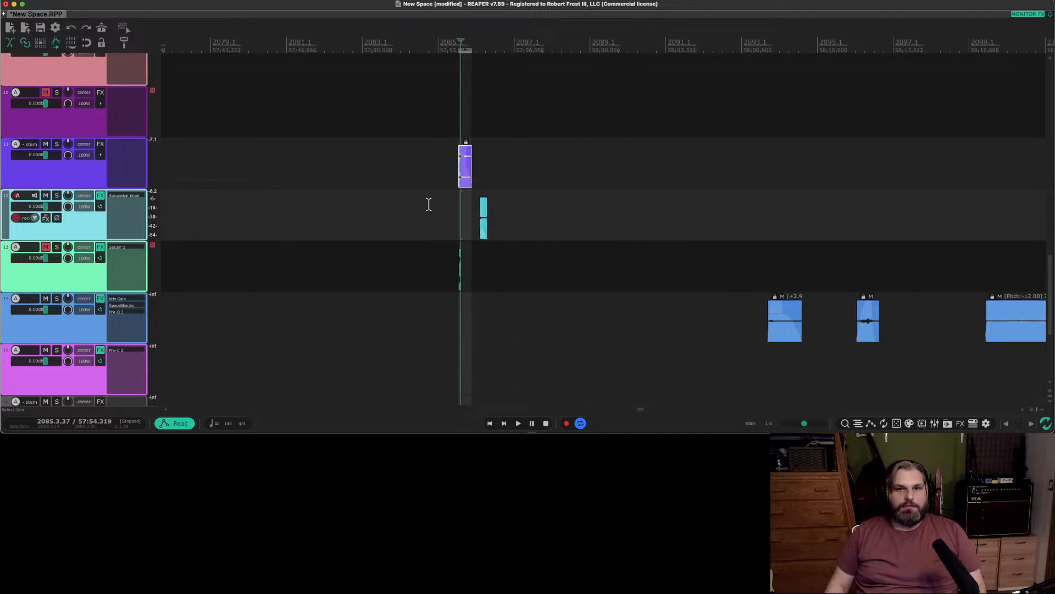
{"action": "left_click", "coordinate": [75, 325]}
{"action": "left_click_drag", "start_coordinate": [75, 324], "coordinate": [98, 238]}
Shift all five blue clips together to earlier in the timeline, so the first sits just after the cyan clip.
{"action": "scroll", "coordinate": [556, 248], "scroll_direction": "down", "scroll_amount": 5}
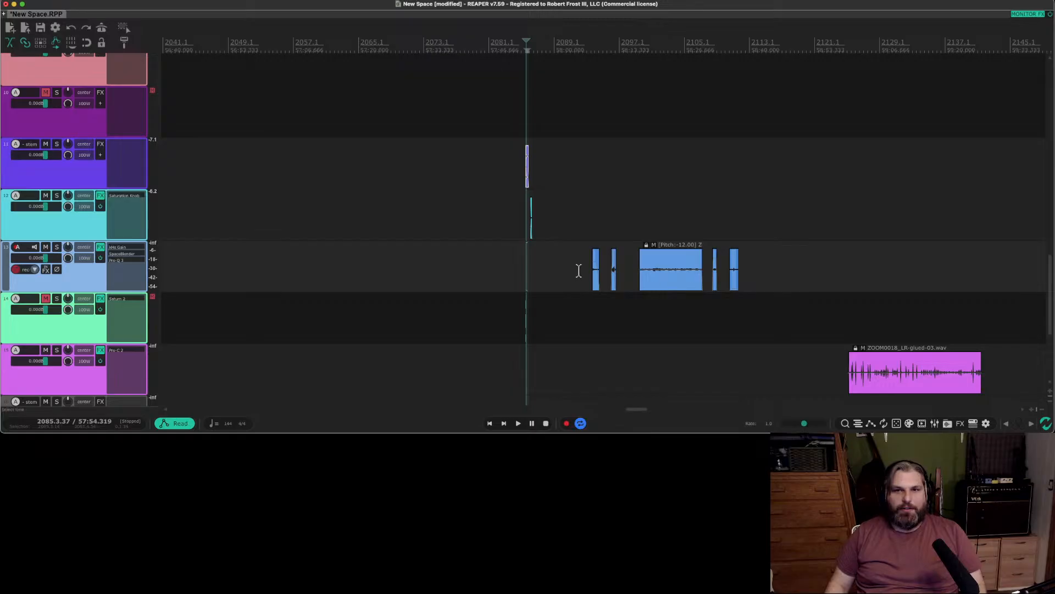
{"action": "scroll", "coordinate": [599, 281], "scroll_direction": "up", "scroll_amount": 4}
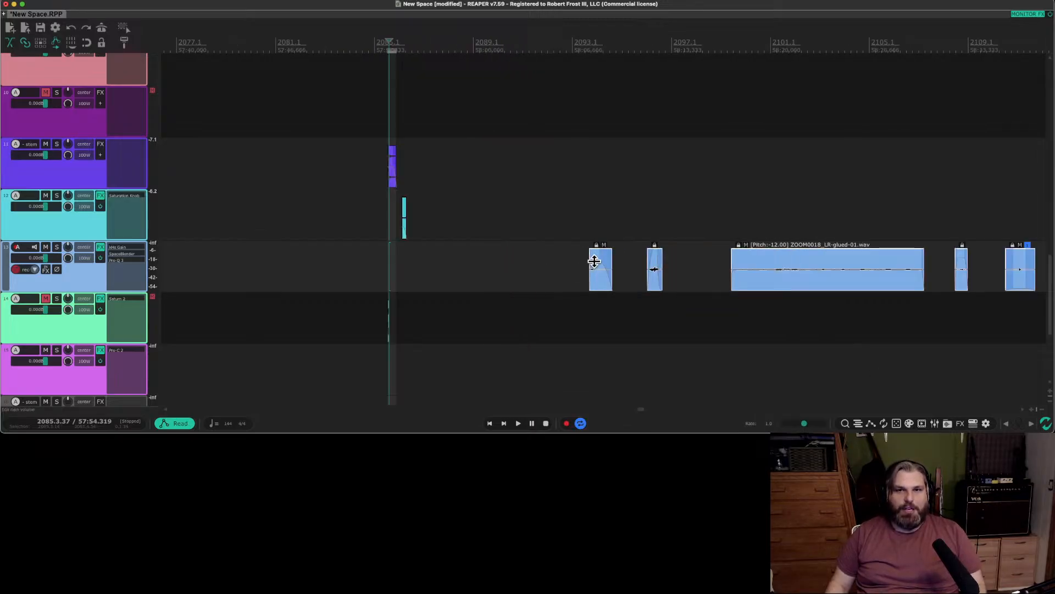
{"action": "left_click_drag", "start_coordinate": [595, 282], "coordinate": [419, 283]}
{"action": "left_click", "coordinate": [515, 284]}
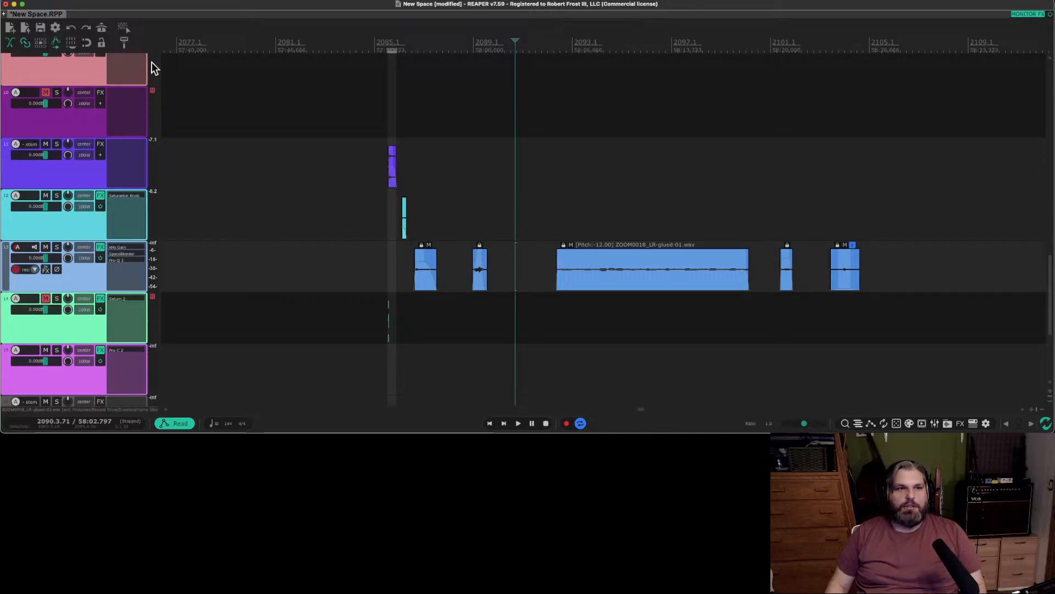
Turn on ripple editing and move the second blue clip, with the clips after it, closer to the first.
{"action": "left_click", "coordinate": [42, 44]}
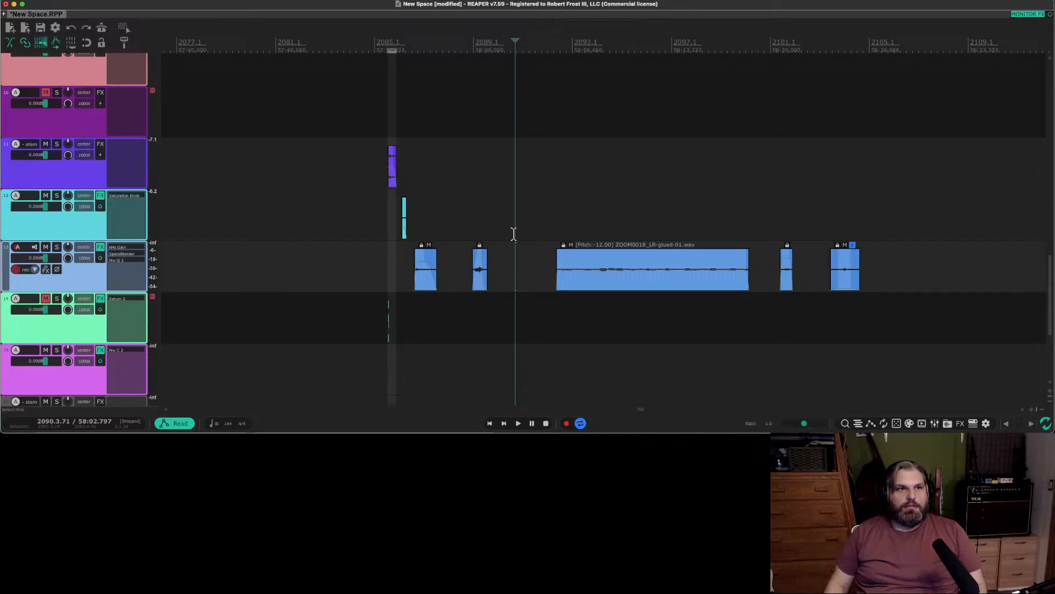
{"action": "scroll", "coordinate": [480, 280], "scroll_direction": "up", "scroll_amount": 3}
{"action": "left_click", "coordinate": [477, 280]}
{"action": "scroll", "coordinate": [478, 280], "scroll_direction": "up", "scroll_amount": 7}
{"action": "left_click_drag", "start_coordinate": [480, 272], "coordinate": [291, 273]}
Try to move the ZOOM0018_LR-glued-01.wav clip, with the clips after it, closer to the second blue clip.
{"action": "scroll", "coordinate": [301, 261], "scroll_direction": "down", "scroll_amount": 5}
{"action": "left_click_drag", "start_coordinate": [674, 283], "coordinate": [580, 264]}
{"action": "scroll", "coordinate": [580, 264], "scroll_direction": "down", "scroll_amount": 6}
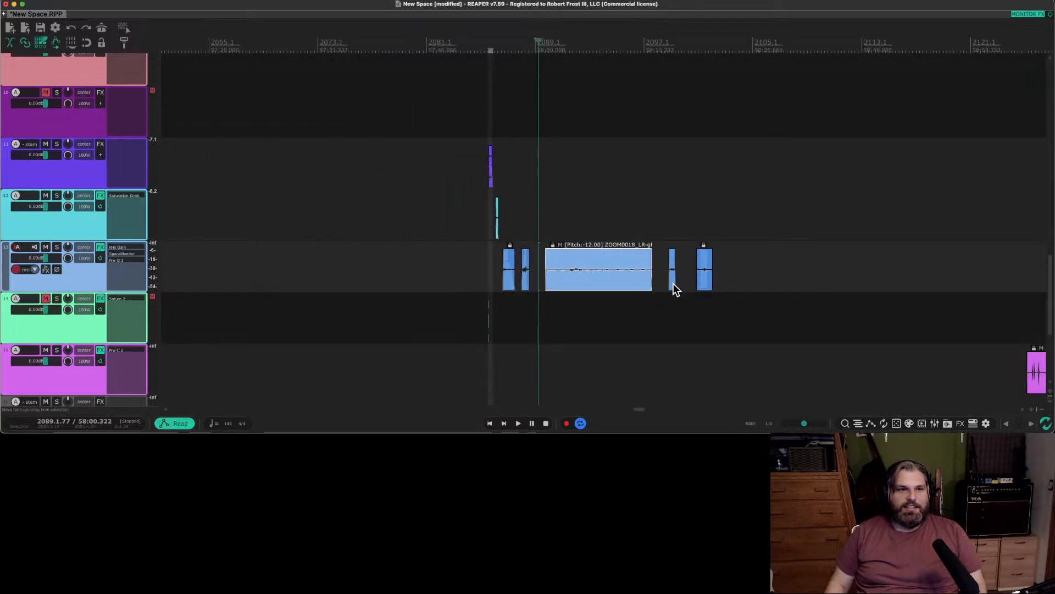
{"action": "scroll", "coordinate": [675, 279], "scroll_direction": "up", "scroll_amount": 1}
{"action": "left_click_drag", "start_coordinate": [567, 283], "coordinate": [595, 283]}
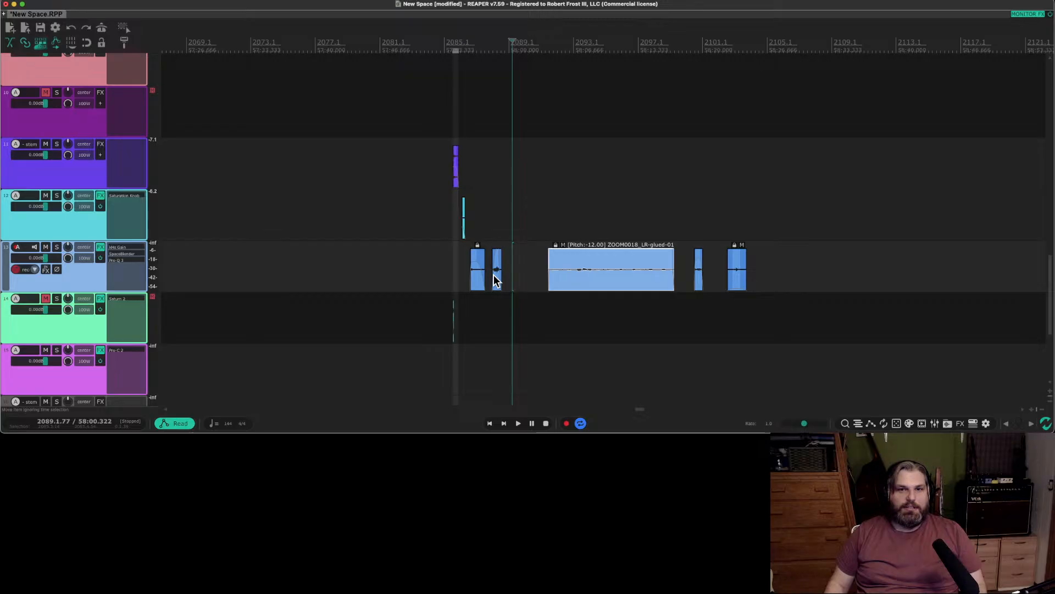
Move the second blue clip, with the clips after it, further from the first, and shift the last two clips slightly later.
{"action": "left_click_drag", "start_coordinate": [497, 281], "coordinate": [522, 275]}
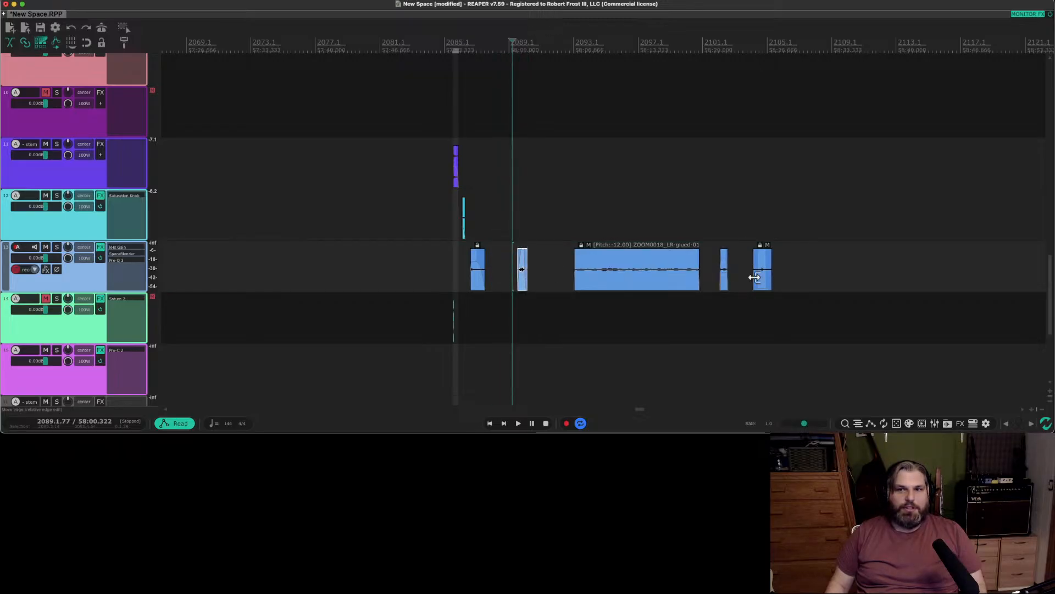
{"action": "left_click_drag", "start_coordinate": [762, 279], "coordinate": [730, 281]}
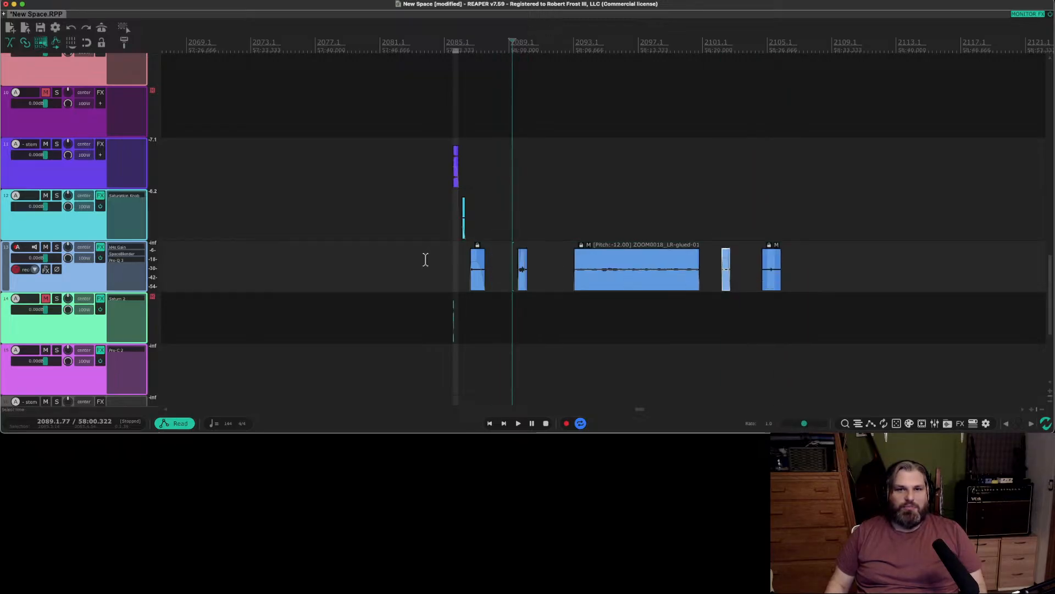
{"action": "left_click", "coordinate": [482, 281]}
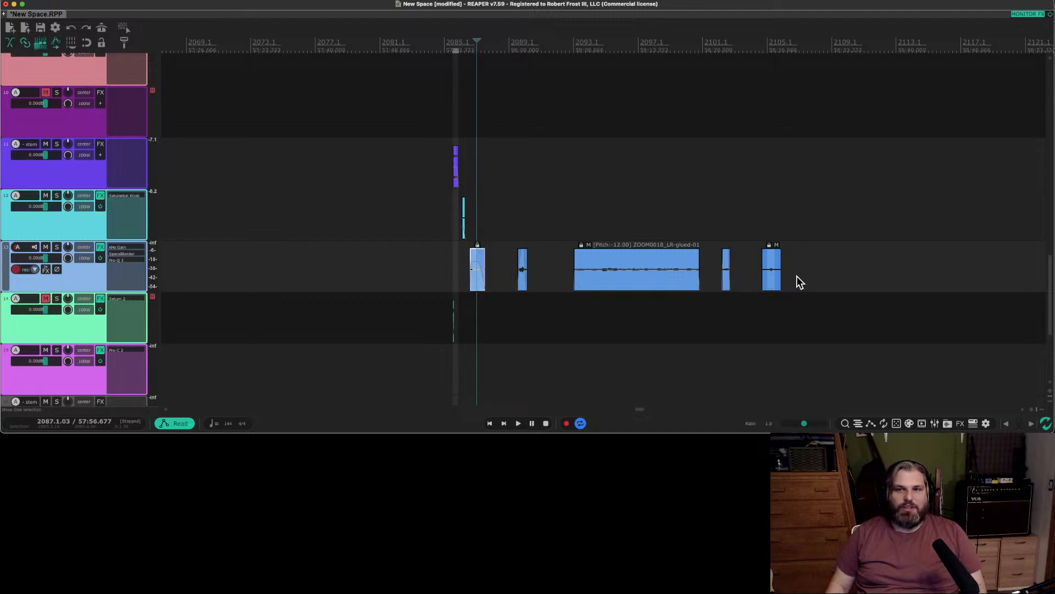
{"action": "key", "text": "Escape"}
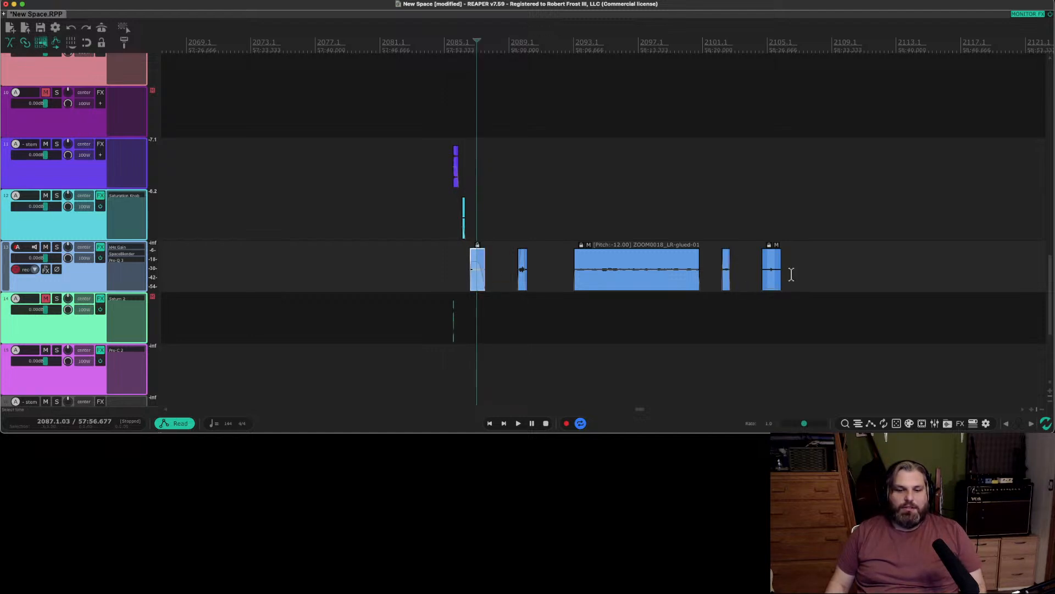
{"action": "left_click", "coordinate": [810, 273], "text": "shift"}
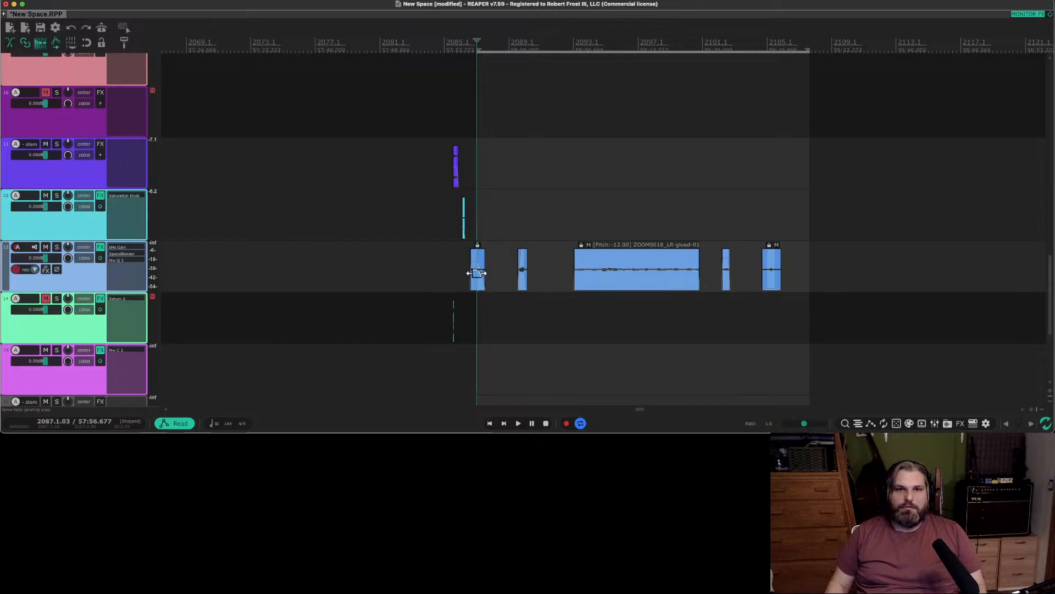
{"action": "key", "text": "Escape"}
Render the blue track to a stem over a time selection spanning its five clips and extending past the last one.
{"action": "left_click_drag", "start_coordinate": [447, 269], "coordinate": [818, 275]}
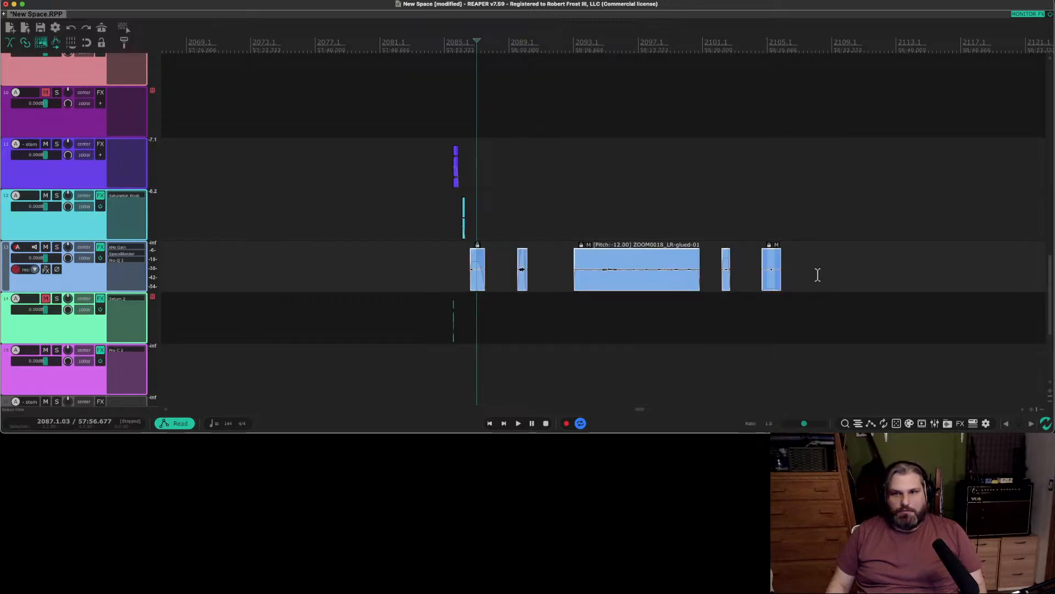
{"action": "key", "text": "t"}
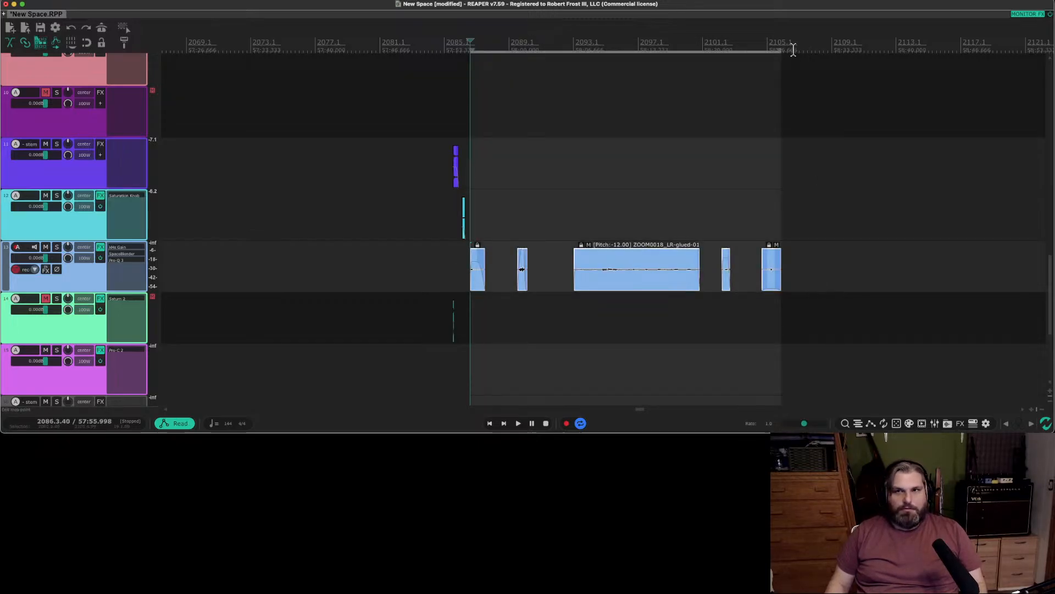
{"action": "left_click_drag", "start_coordinate": [780, 51], "coordinate": [846, 52]}
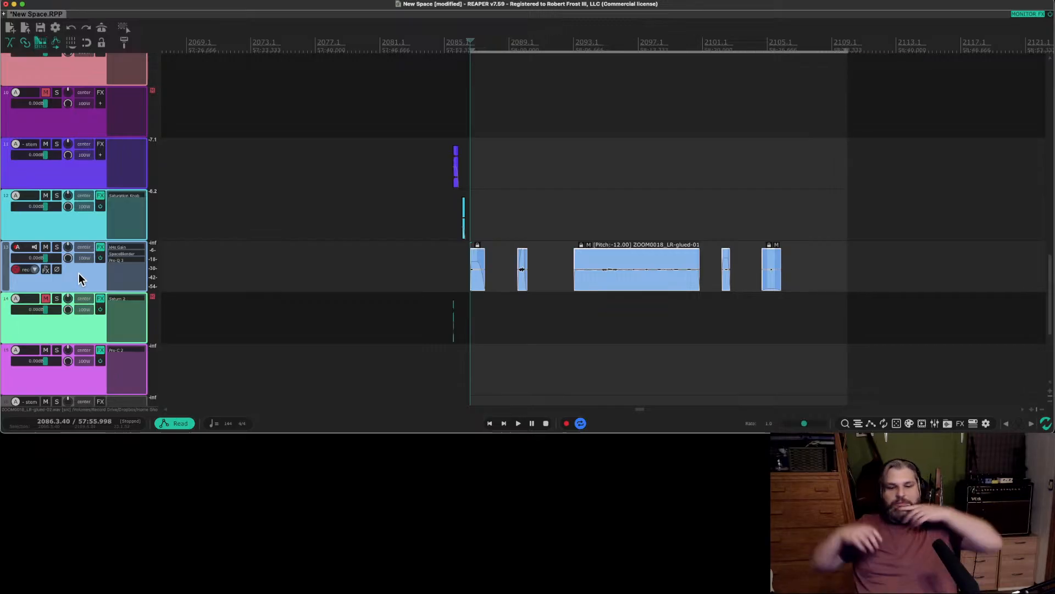
{"action": "key", "text": "super+alt+shift+r"}
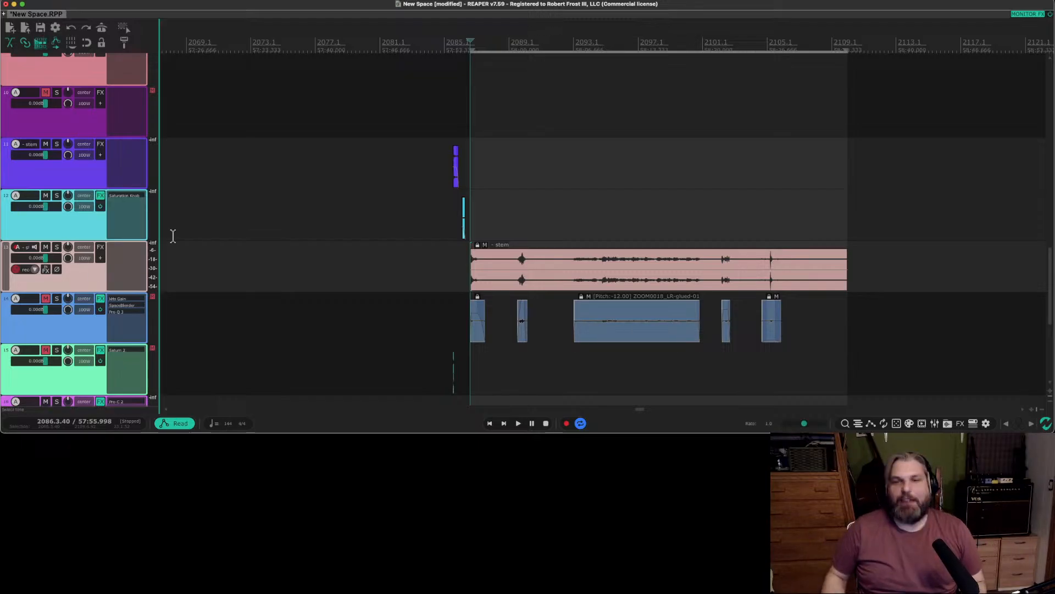
Play back the new pink stem around its final sound.
{"action": "left_click", "coordinate": [762, 243]}
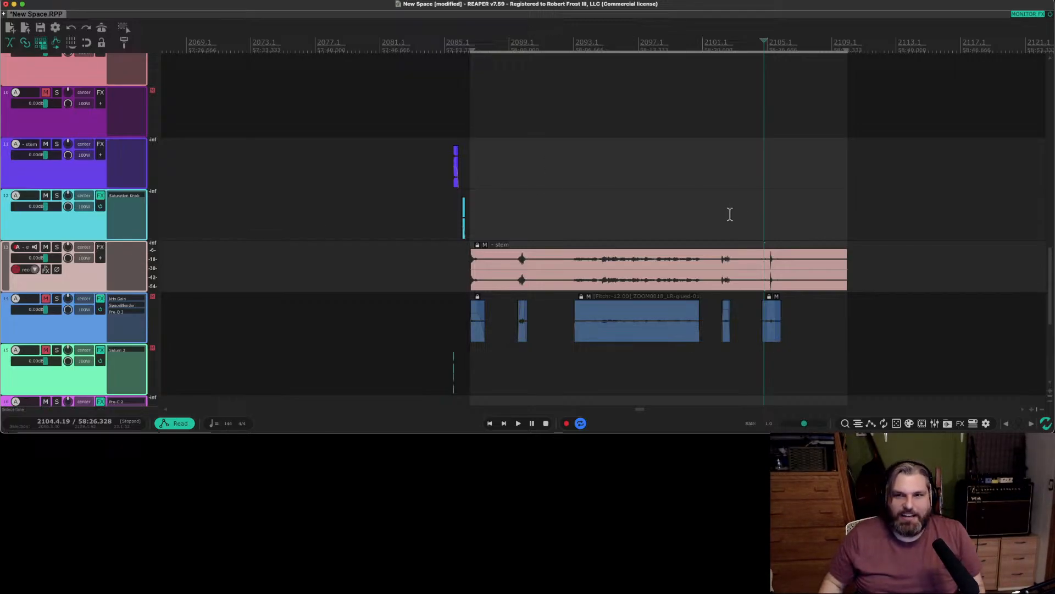
{"action": "scroll", "coordinate": [763, 224], "scroll_direction": "up", "scroll_amount": 2}
{"action": "left_click", "coordinate": [764, 225]}
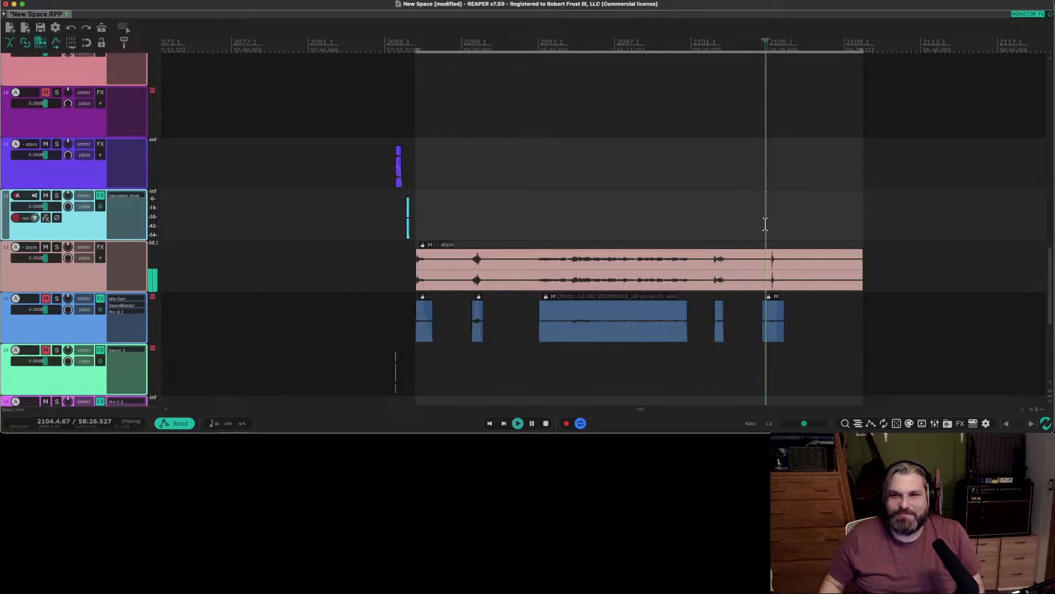
{"action": "key", "text": "space"}
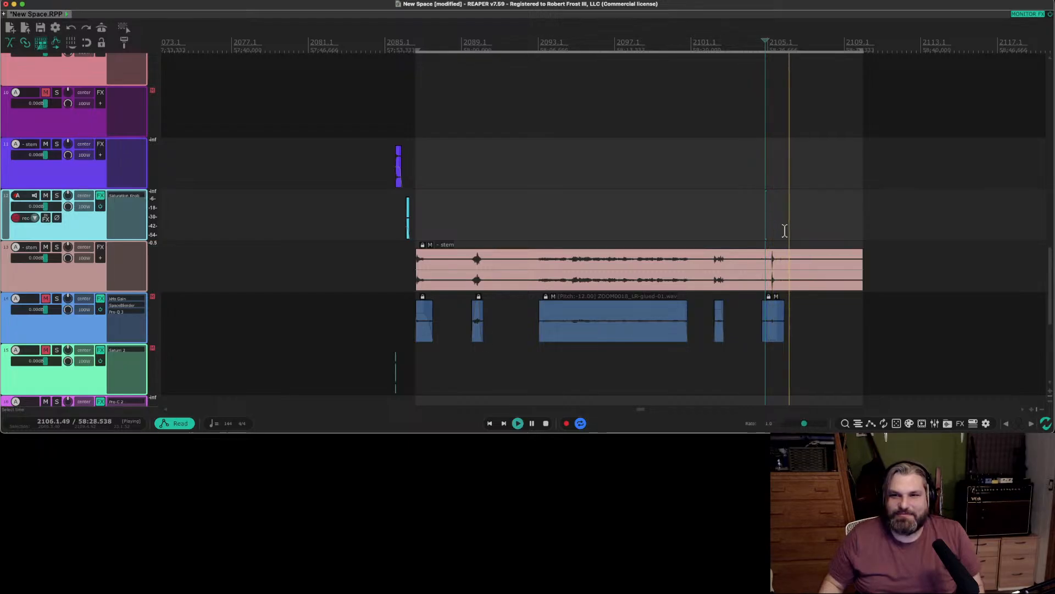
{"action": "key", "text": "space"}
Move the magenta Pro-C 2 track above the muted blue source track, directly beneath the pink stem track.
{"action": "left_click", "coordinate": [622, 261]}
{"action": "scroll", "coordinate": [623, 258], "scroll_direction": "down", "scroll_amount": 1}
{"action": "scroll", "coordinate": [623, 258], "scroll_direction": "down", "scroll_amount": 2}
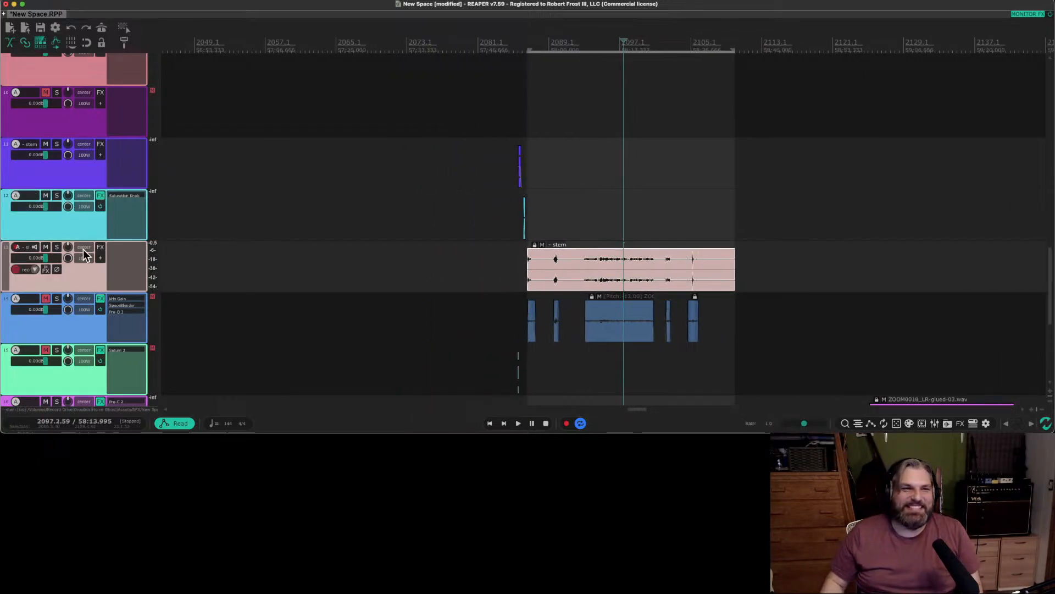
{"action": "scroll", "coordinate": [617, 222], "scroll_direction": "down", "scroll_amount": 1}
{"action": "scroll", "coordinate": [617, 222], "scroll_direction": "up", "scroll_amount": 4}
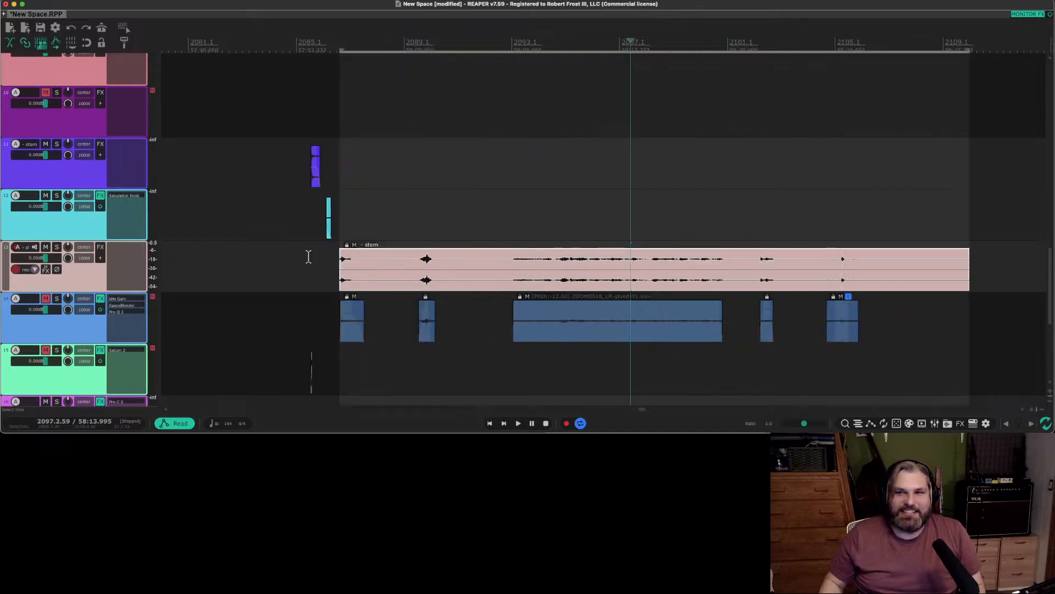
{"action": "scroll", "coordinate": [165, 248], "scroll_direction": "up", "scroll_amount": 1}
{"action": "scroll", "coordinate": [445, 241], "scroll_direction": "down", "scroll_amount": 2}
{"action": "scroll", "coordinate": [514, 238], "scroll_direction": "up", "scroll_amount": 3}
{"action": "scroll", "coordinate": [99, 247], "scroll_direction": "down", "scroll_amount": 5}
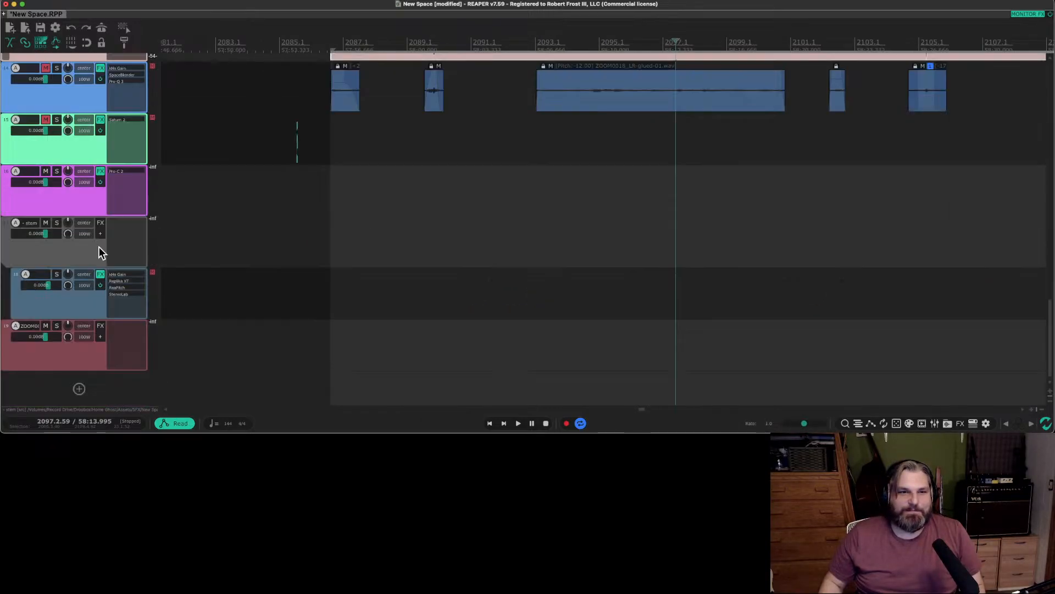
{"action": "scroll", "coordinate": [336, 228], "scroll_direction": "up", "scroll_amount": 1}
{"action": "scroll", "coordinate": [336, 228], "scroll_direction": "down", "scroll_amount": 4}
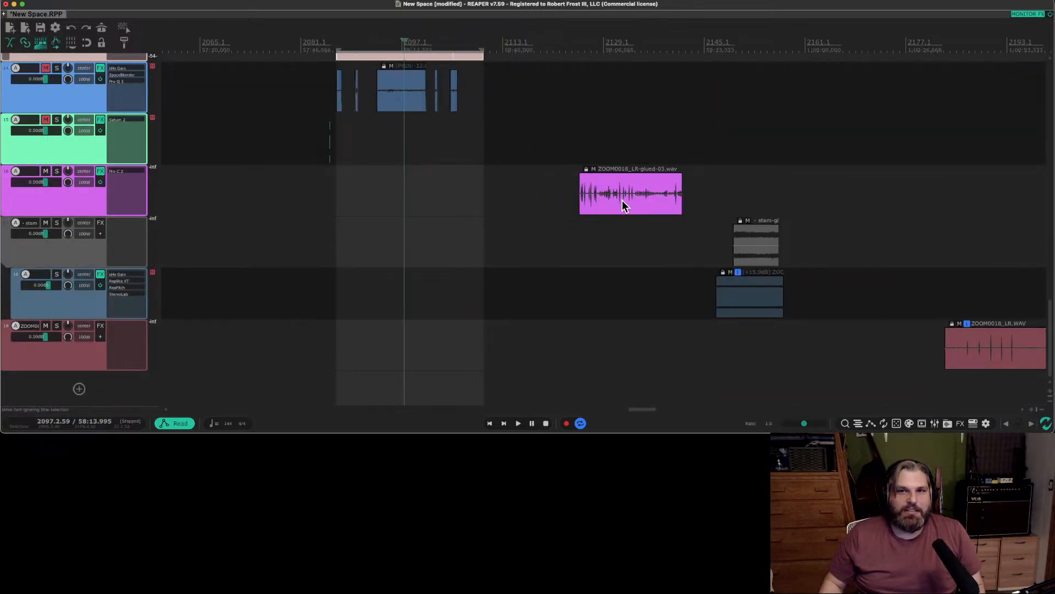
{"action": "left_click", "coordinate": [92, 193]}
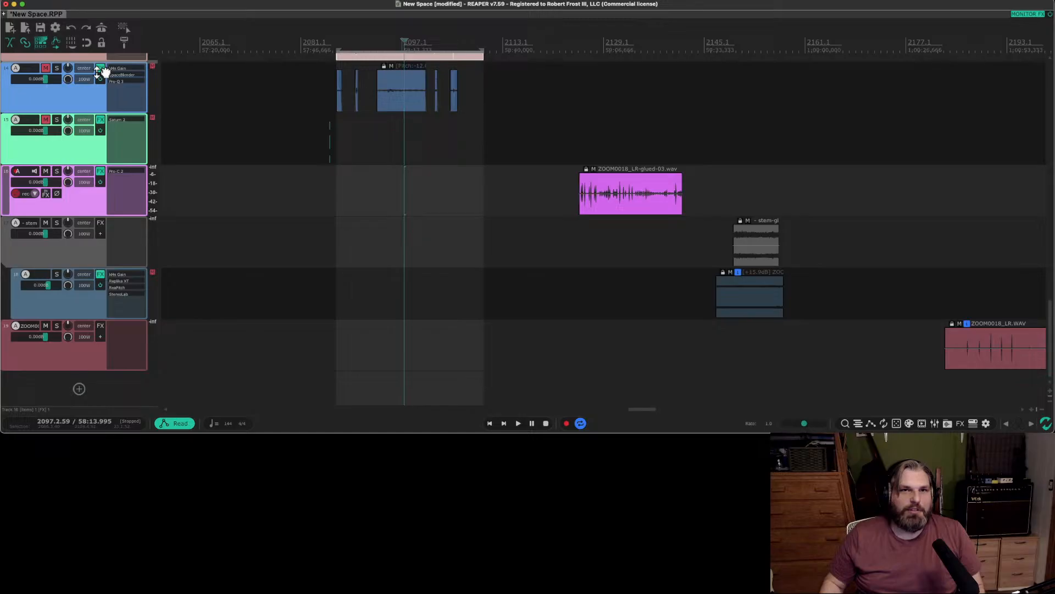
{"action": "left_click_drag", "start_coordinate": [103, 71], "coordinate": [103, 70]}
Move the grey stem folder track, with its child track, directly beneath the magenta track.
{"action": "scroll", "coordinate": [544, 236], "scroll_direction": "up", "scroll_amount": 1}
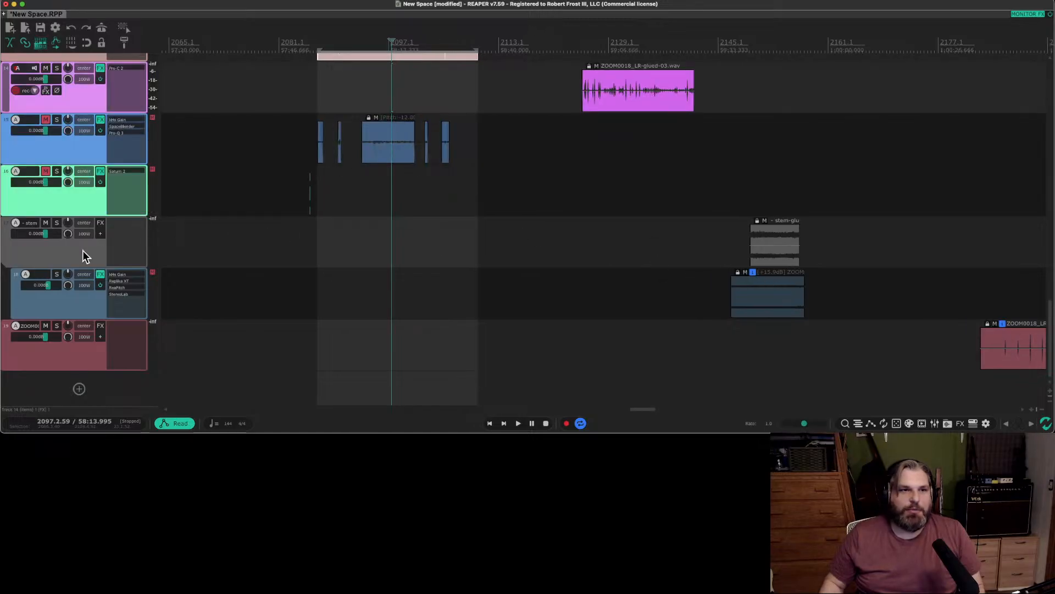
{"action": "left_click_drag", "start_coordinate": [82, 255], "coordinate": [91, 142]}
{"action": "scroll", "coordinate": [786, 214], "scroll_direction": "up", "scroll_amount": 1}
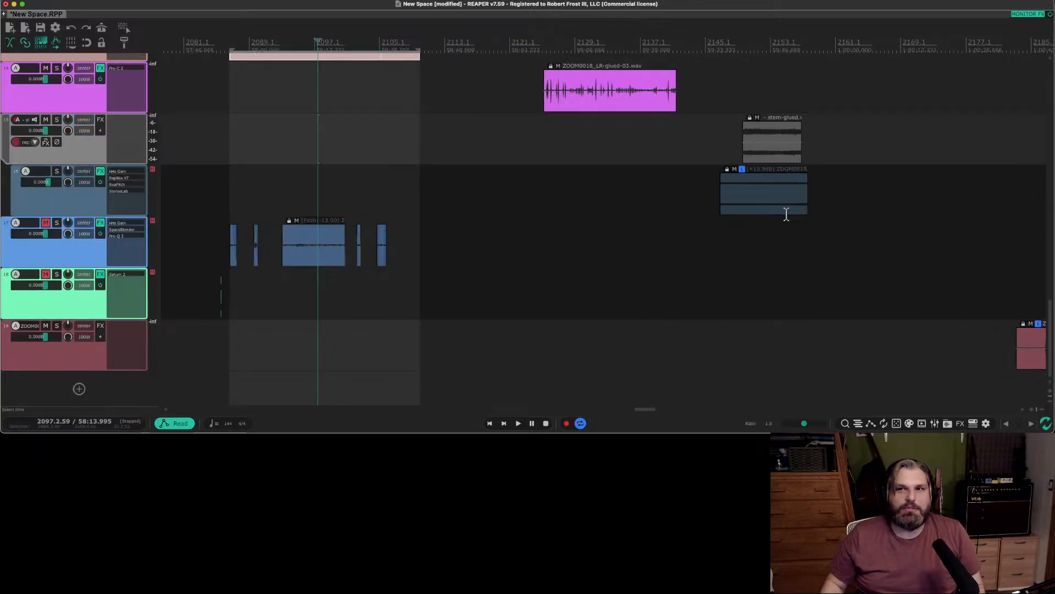
{"action": "scroll", "coordinate": [786, 214], "scroll_direction": "down", "scroll_amount": 1}
{"action": "scroll", "coordinate": [50, 180], "scroll_direction": "up", "scroll_amount": 7}
{"action": "scroll", "coordinate": [49, 180], "scroll_direction": "down", "scroll_amount": 5}
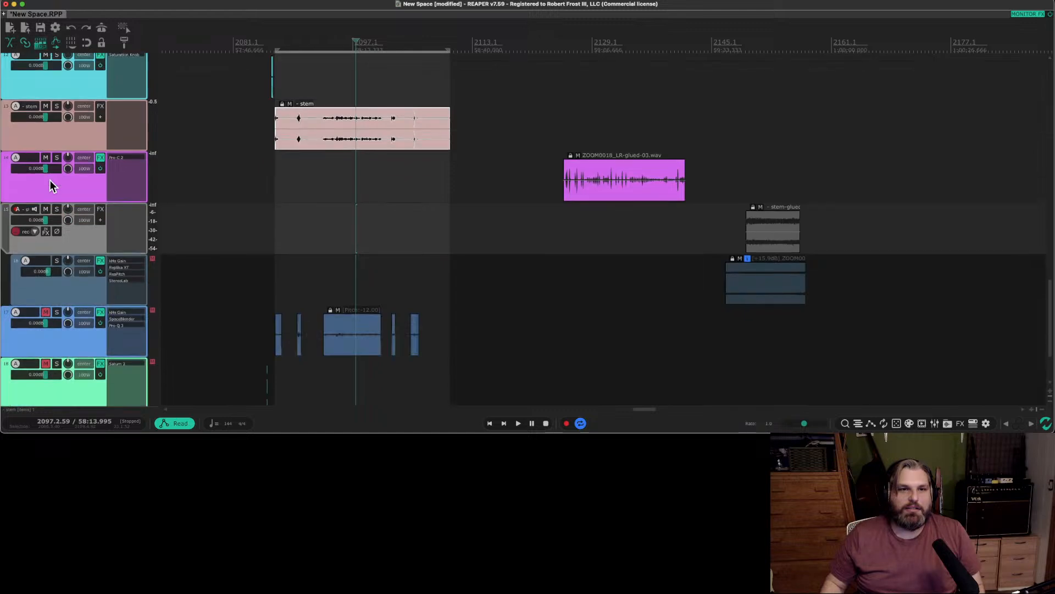
Clear the time selection, select the purple, cyan, pink, magenta and grey designed clips, and open the nvk.tools render settings for them.
{"action": "key", "text": "Escape"}
{"action": "scroll", "coordinate": [49, 167], "scroll_direction": "up", "scroll_amount": 2}
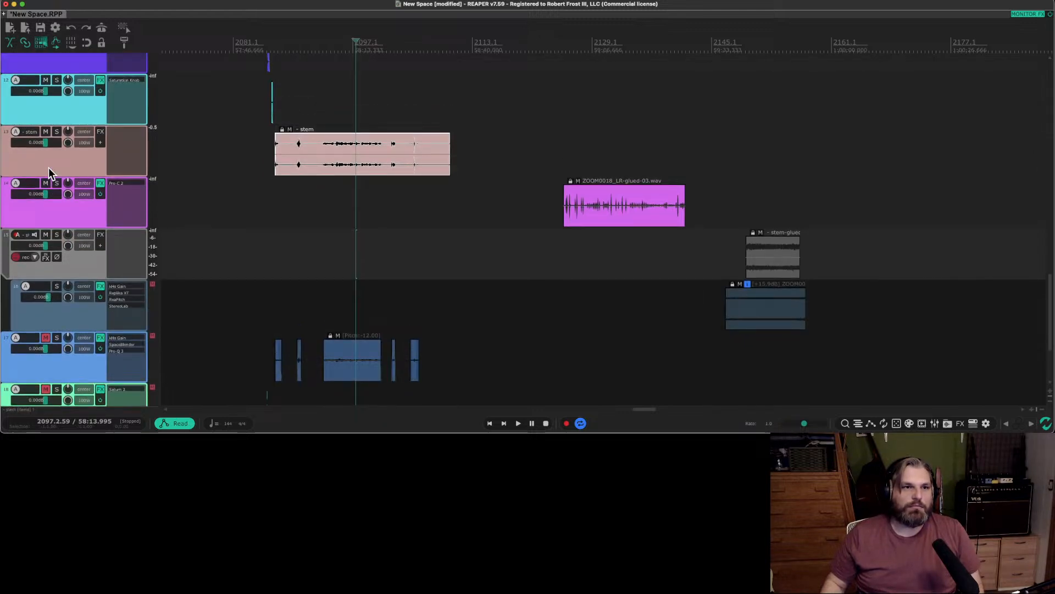
{"action": "scroll", "coordinate": [48, 167], "scroll_direction": "down", "scroll_amount": 3}
{"action": "left_click_drag", "start_coordinate": [233, 60], "coordinate": [761, 196]}
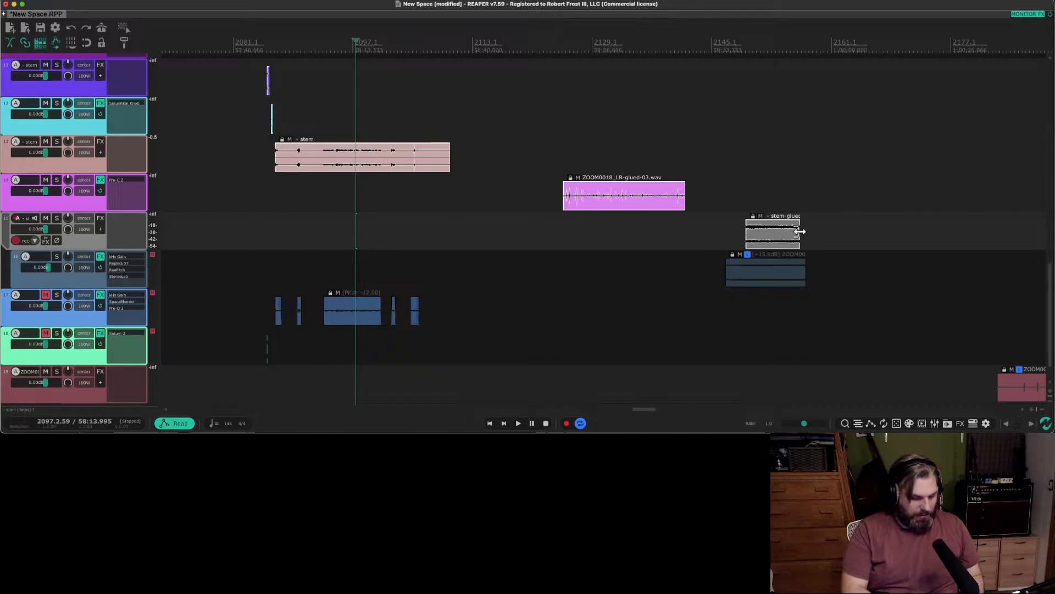
{"action": "key", "text": "super+alt+r"}
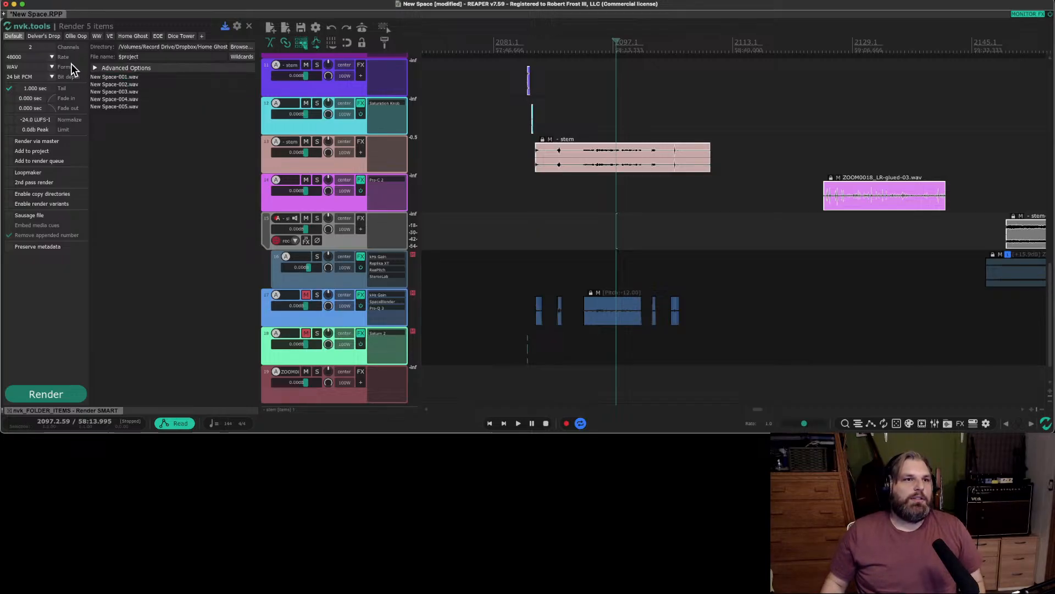
Switch to Finder, go back to the Renders folder and select the Session 3 folder inside Bulk Designs.
{"action": "key", "text": "super+Tab"}
{"action": "key", "text": "super+Tab"}
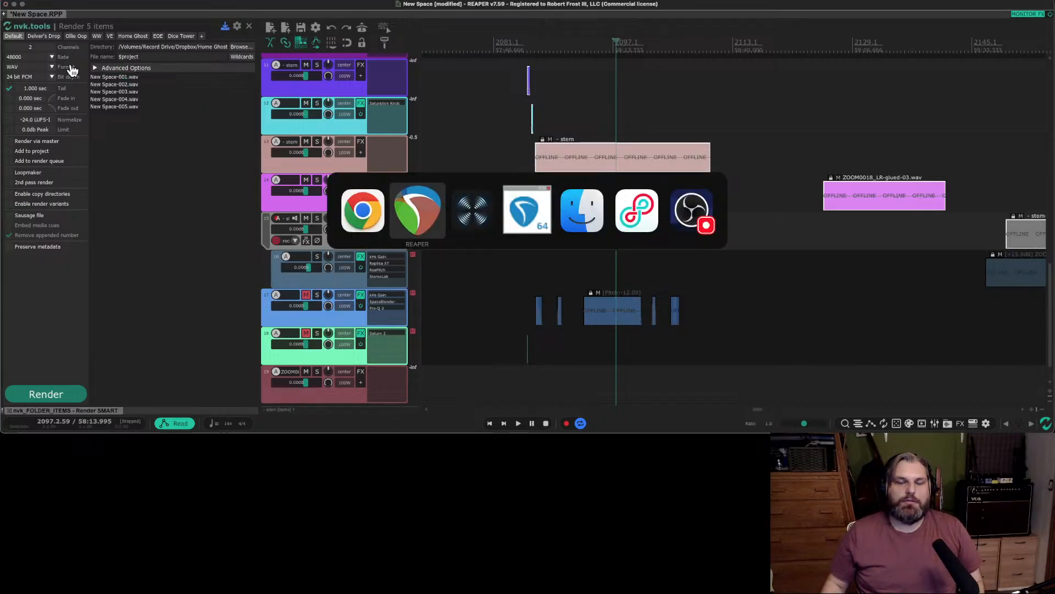
{"action": "key", "text": "super+Tab"}
{"action": "key", "text": "super+Tab"}
{"action": "key", "text": "super+Tab"}
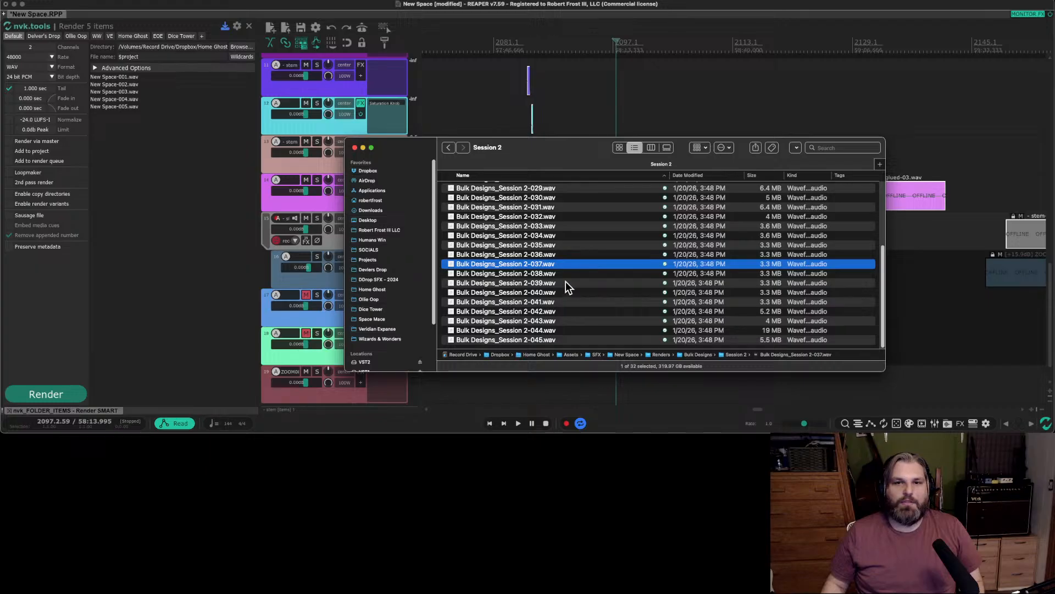
{"action": "left_click", "coordinate": [448, 148]}
{"action": "left_click", "coordinate": [504, 217]}
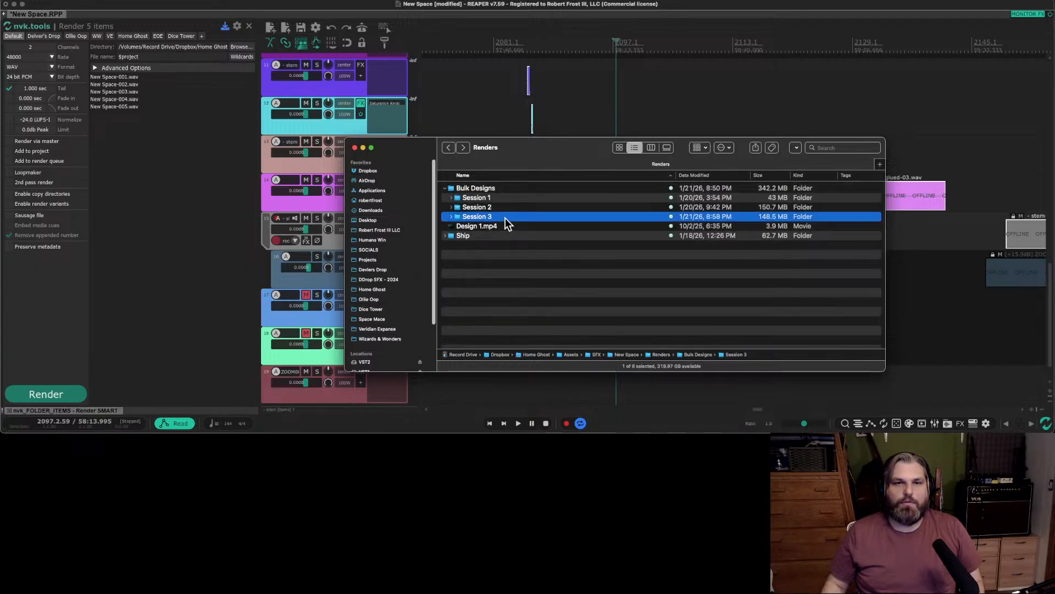
{"action": "right_click", "coordinate": [496, 189]}
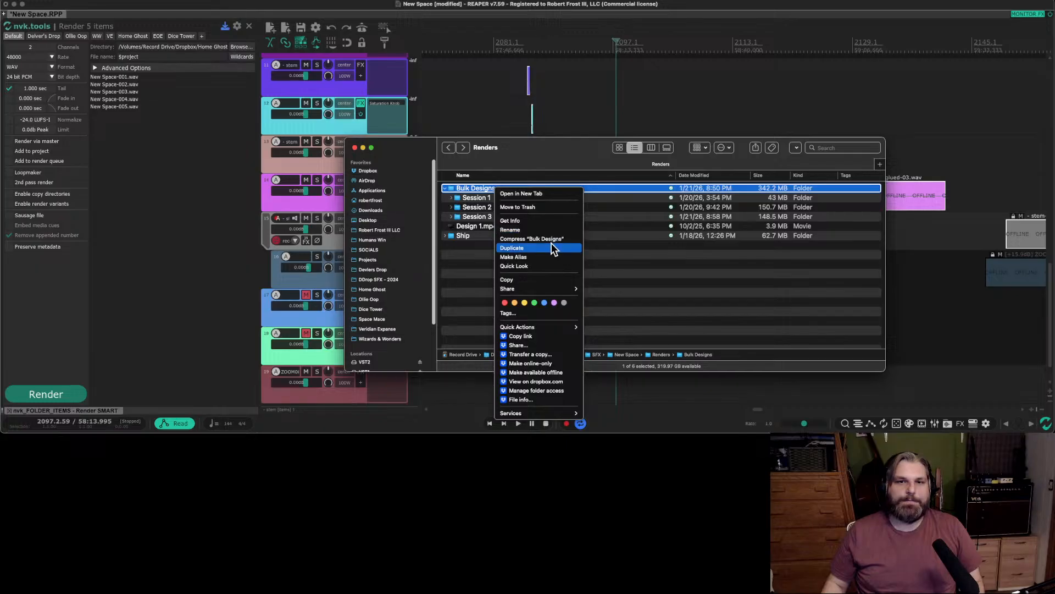
{"action": "left_click", "coordinate": [546, 230]}
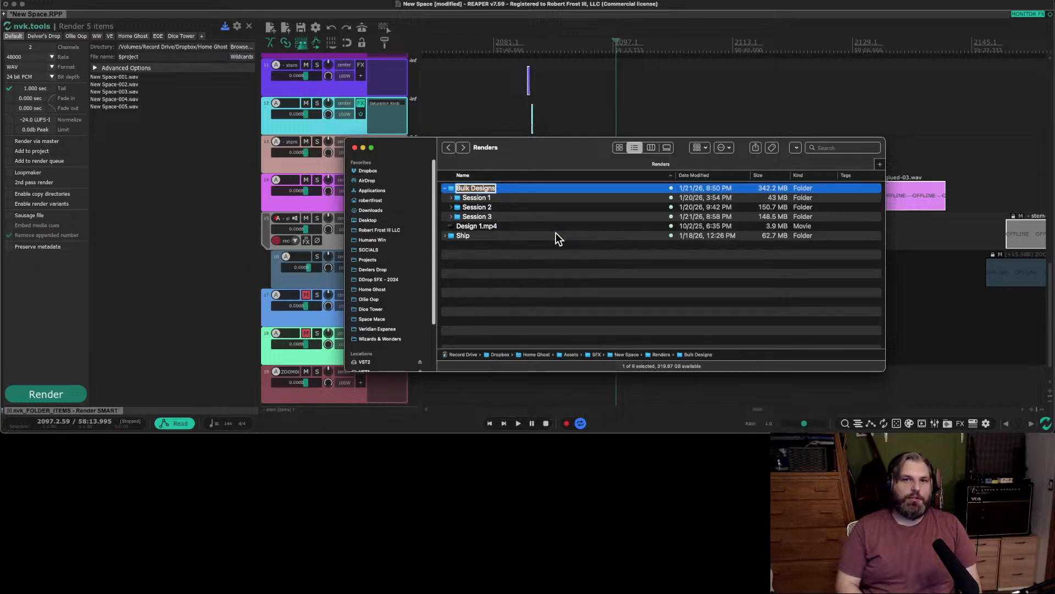
{"action": "left_click", "coordinate": [557, 234]}
{"action": "left_click", "coordinate": [478, 188]}
{"action": "right_click", "coordinate": [501, 189]}
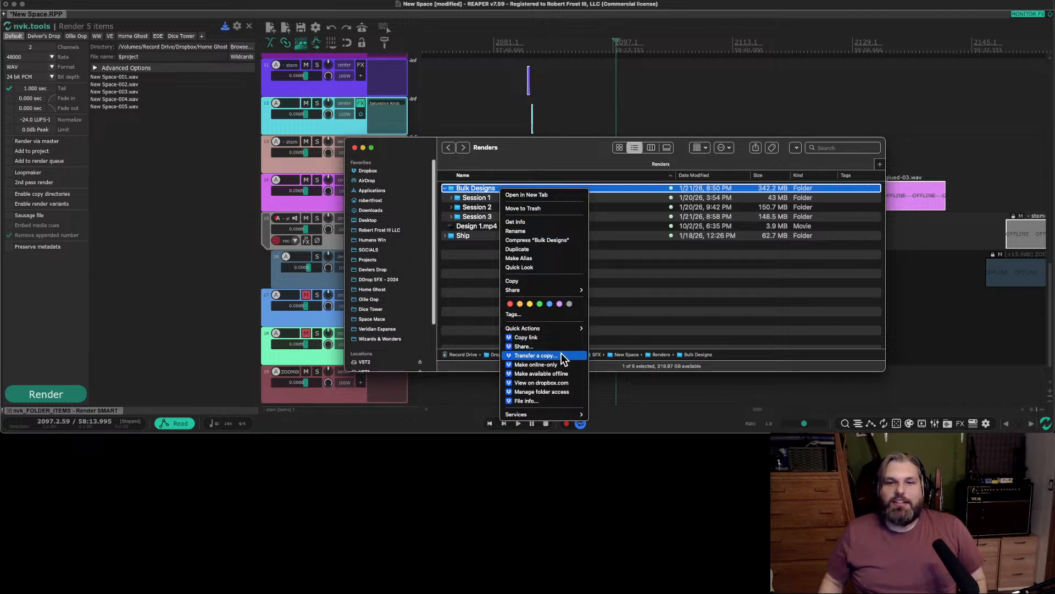
{"action": "left_click", "coordinate": [483, 254]}
Check the contents of the Session 3 folder and return to the Renders folder.
{"action": "left_click", "coordinate": [478, 217]}
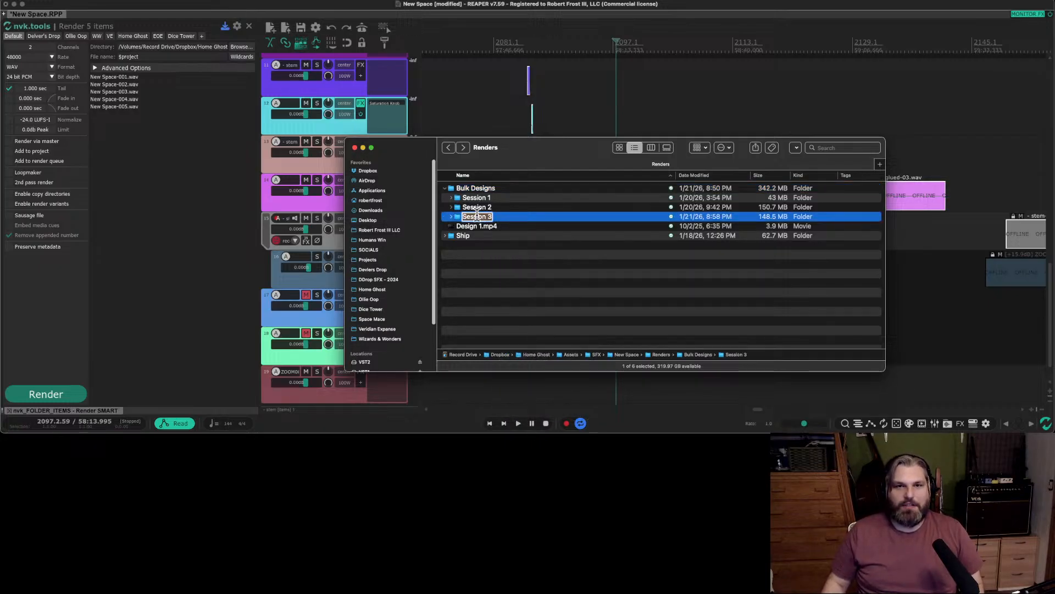
{"action": "double_click", "coordinate": [532, 219]}
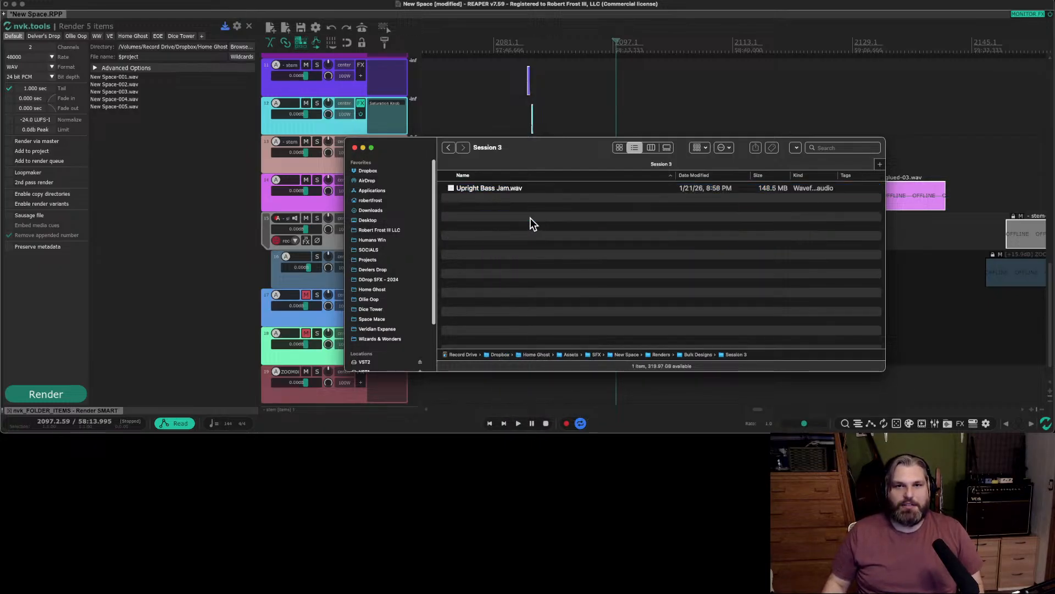
{"action": "left_click", "coordinate": [449, 147]}
{"action": "double_click", "coordinate": [499, 219]}
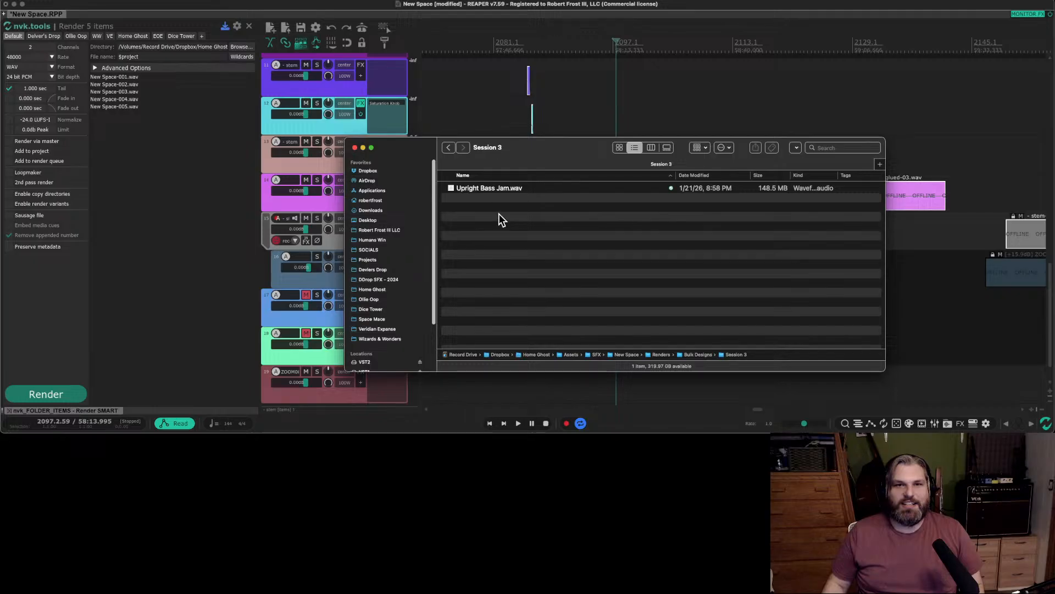
{"action": "left_click", "coordinate": [513, 190]}
{"action": "left_click", "coordinate": [449, 148]}
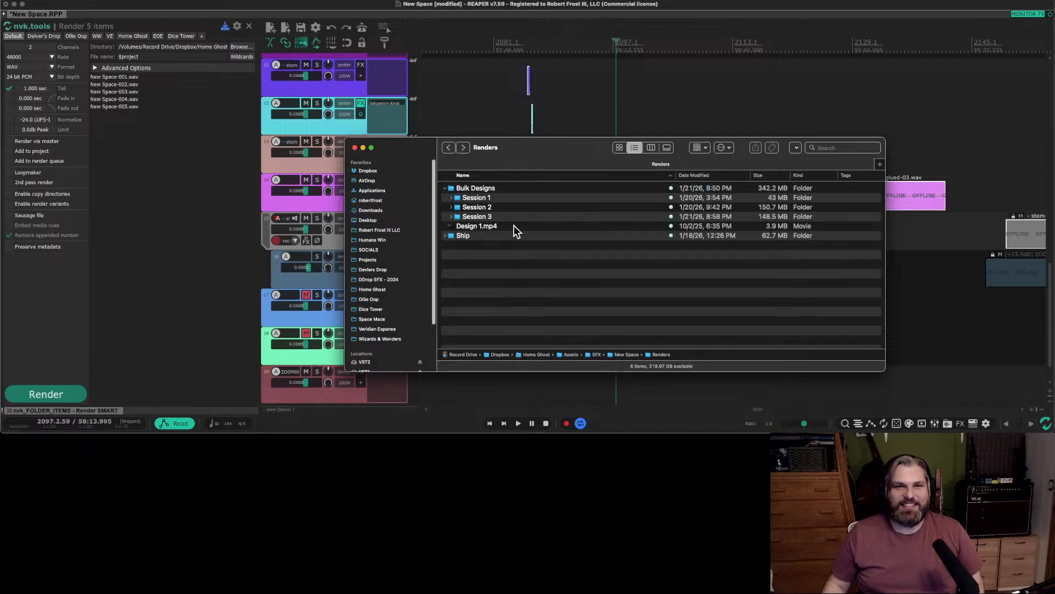
Check the files in the Session 2 folder, then return to Renders and select Session 3.
{"action": "double_click", "coordinate": [500, 208]}
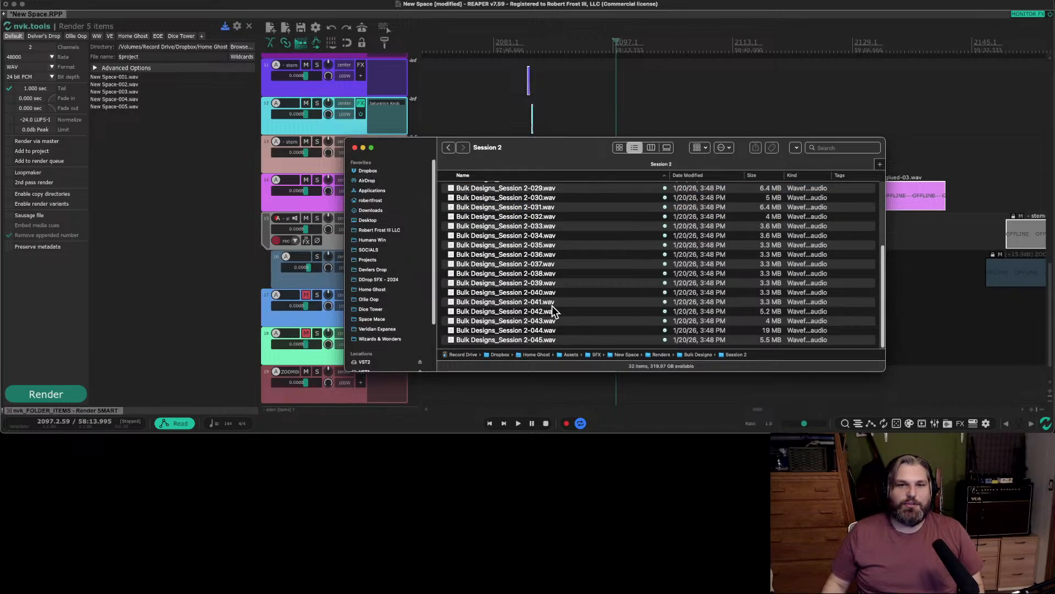
{"action": "left_click", "coordinate": [449, 148]}
{"action": "left_click", "coordinate": [498, 217]}
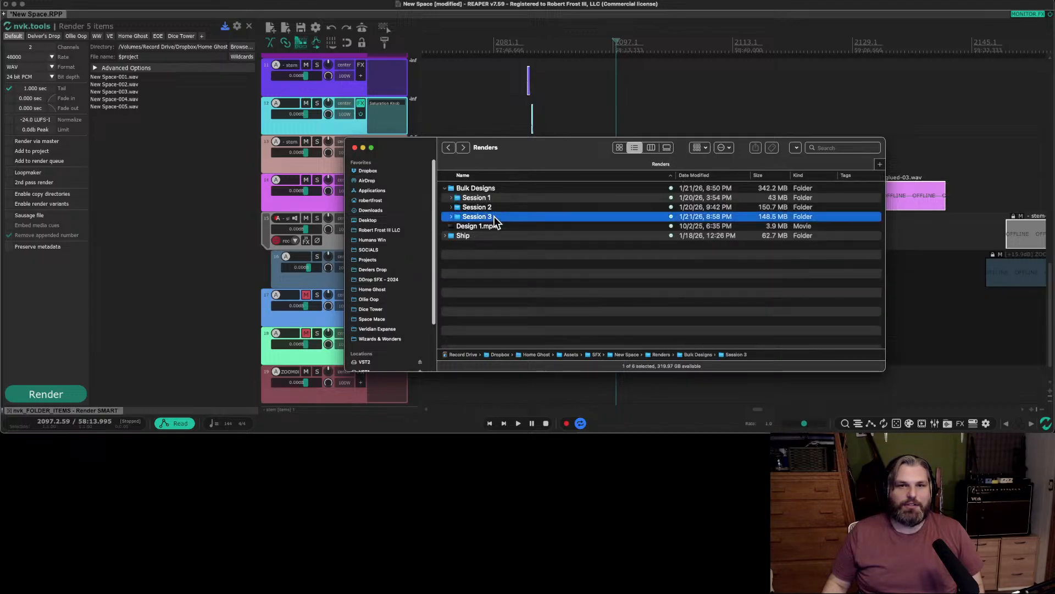
Create a folder named Session 4 in Renders and move it into the Bulk Designs folder.
{"action": "right_click", "coordinate": [501, 218]}
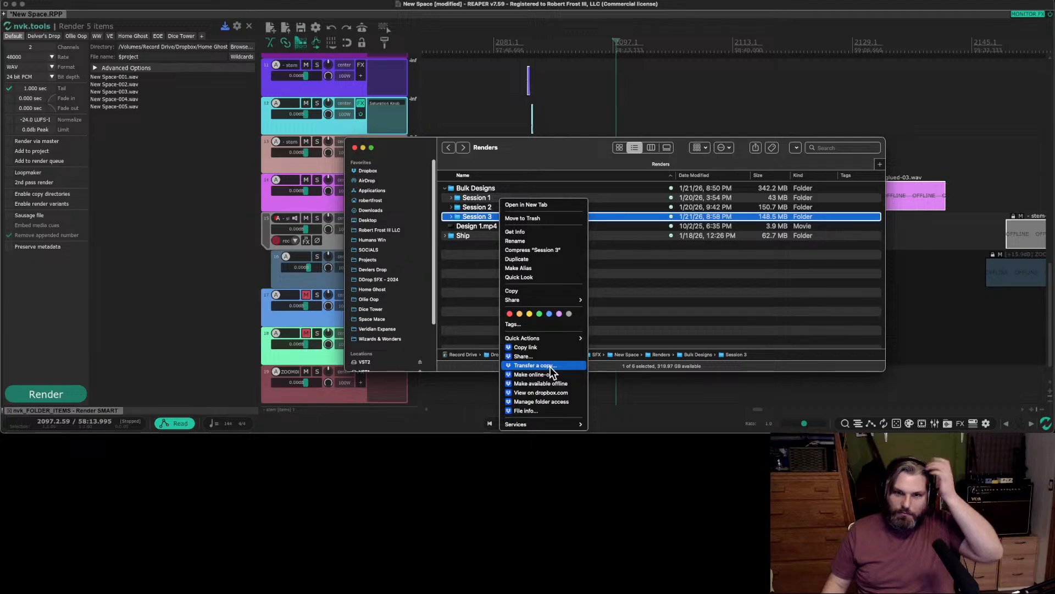
{"action": "left_click", "coordinate": [471, 301]}
{"action": "left_click", "coordinate": [700, 148]}
{"action": "left_click", "coordinate": [723, 147]}
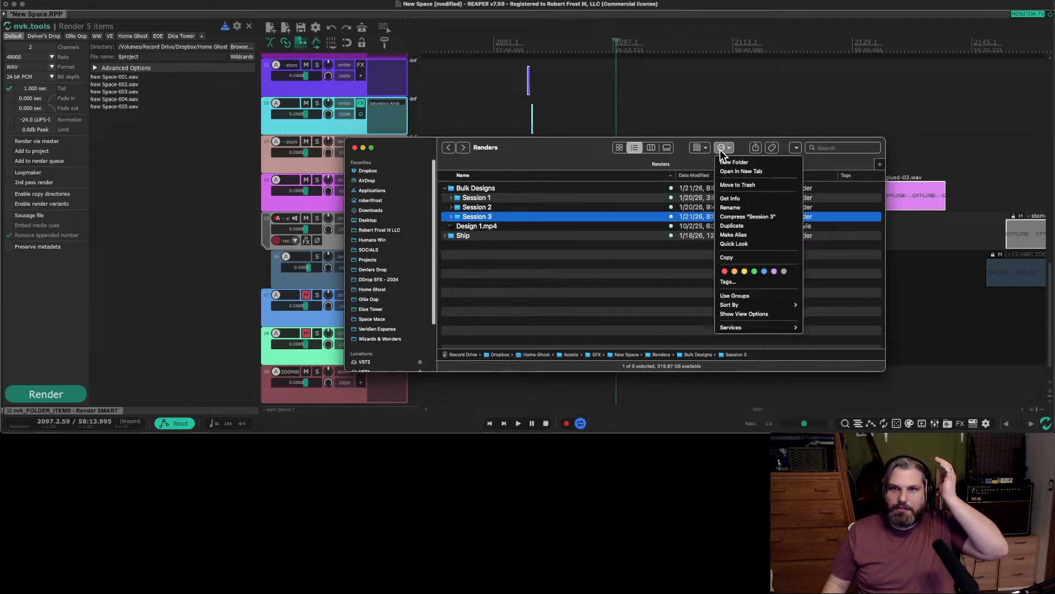
{"action": "left_click", "coordinate": [724, 160]}
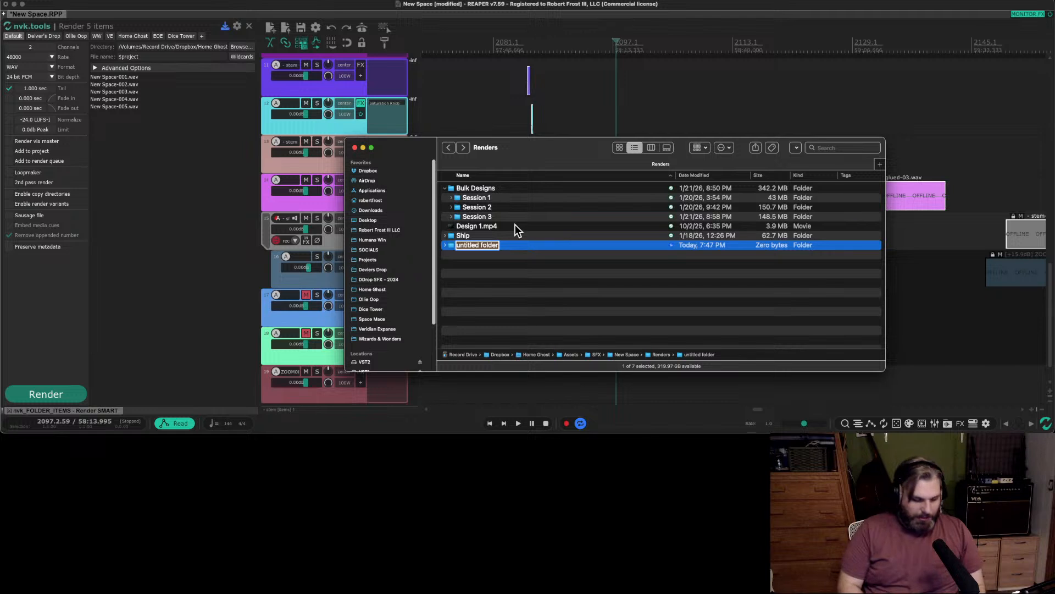
{"action": "type", "text": "Session"}
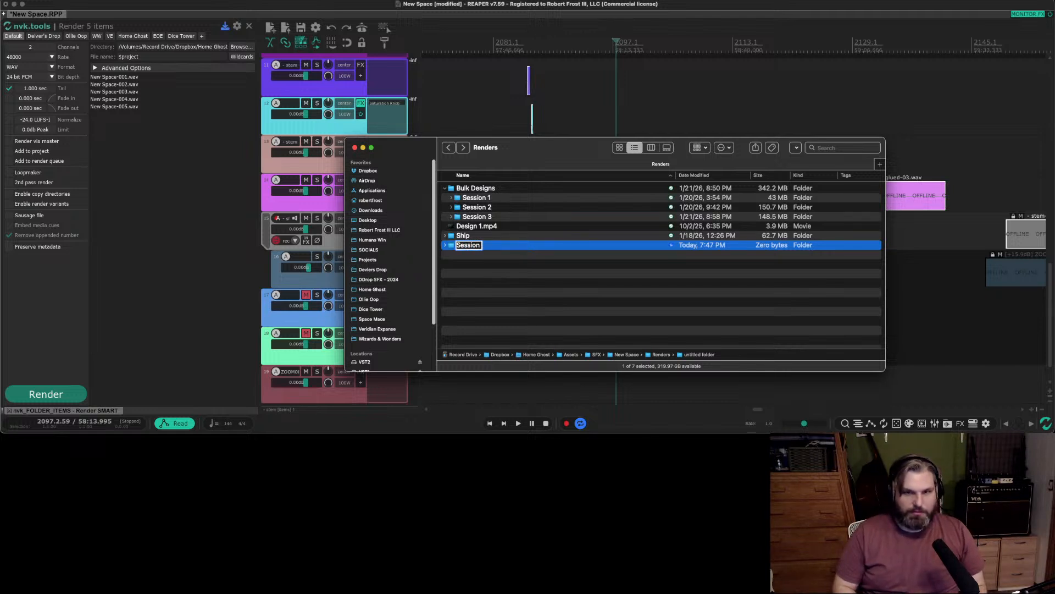
{"action": "type", "text": " 4"}
{"action": "key", "text": "Return"}
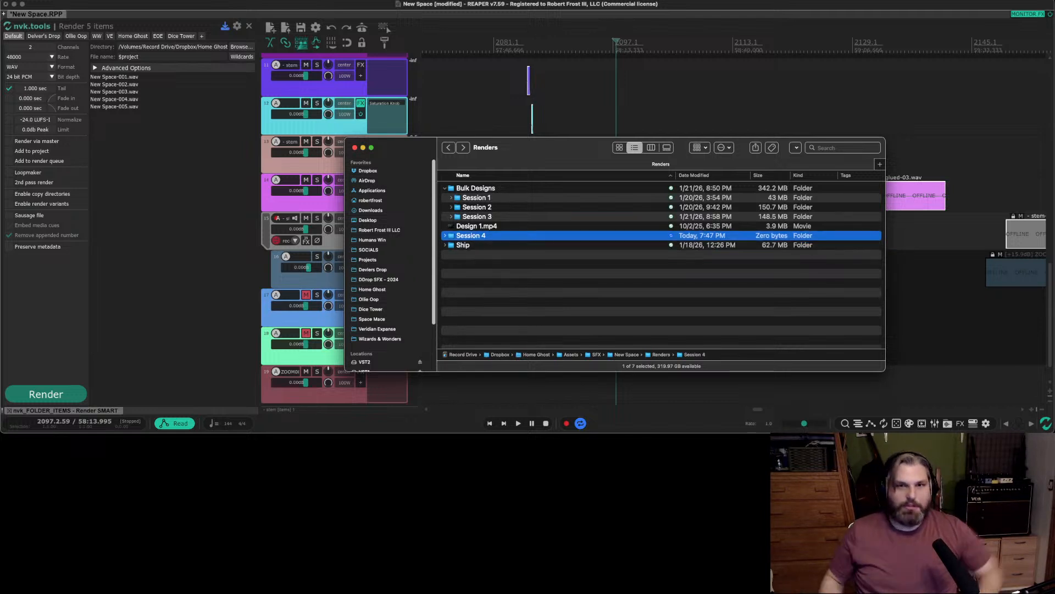
{"action": "left_click_drag", "start_coordinate": [494, 237], "coordinate": [497, 207]}
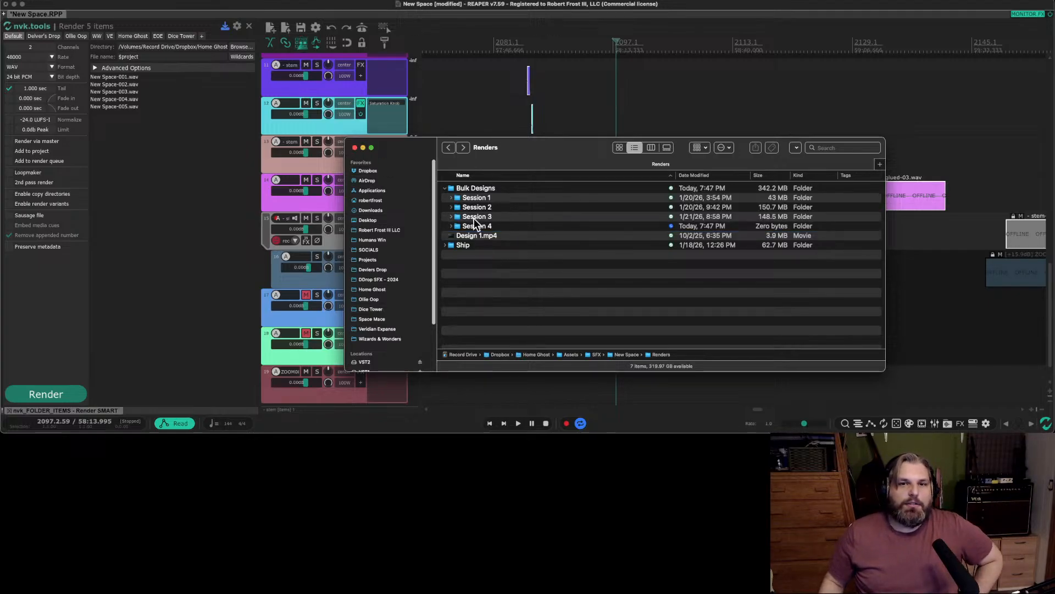
Copy the naming prefix from the Session 2-033 file in the Session 2 folder, and return to the Renders folder.
{"action": "double_click", "coordinate": [475, 220]}
{"action": "left_click", "coordinate": [447, 148]}
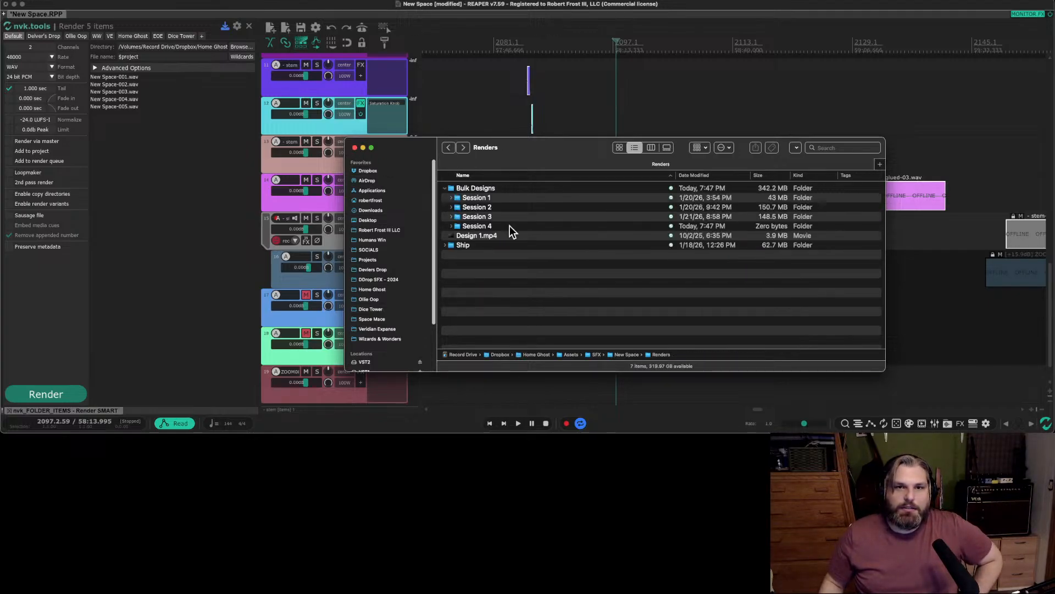
{"action": "double_click", "coordinate": [476, 208]}
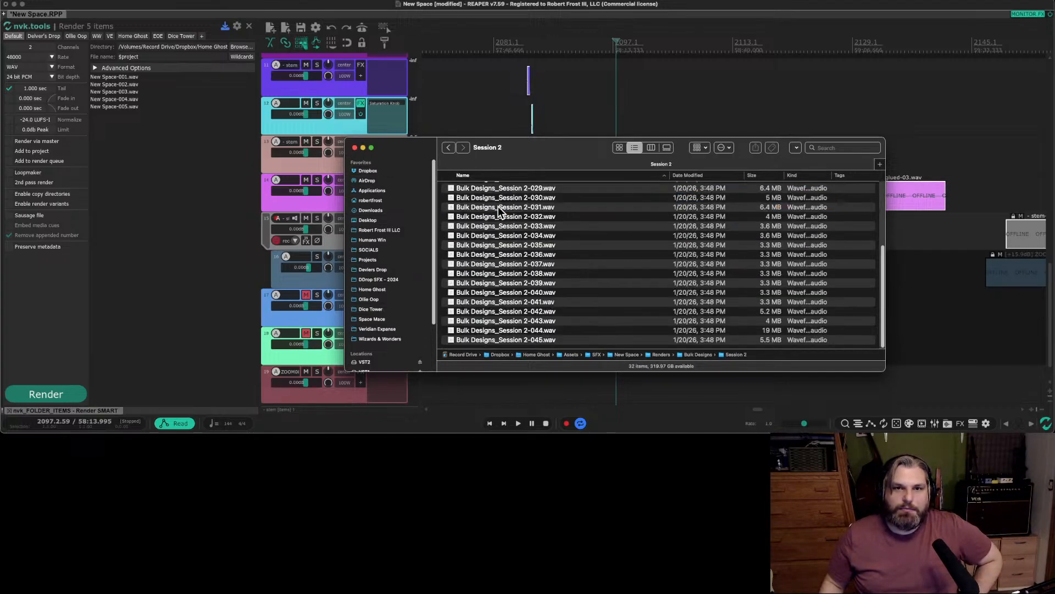
{"action": "left_click", "coordinate": [520, 230]}
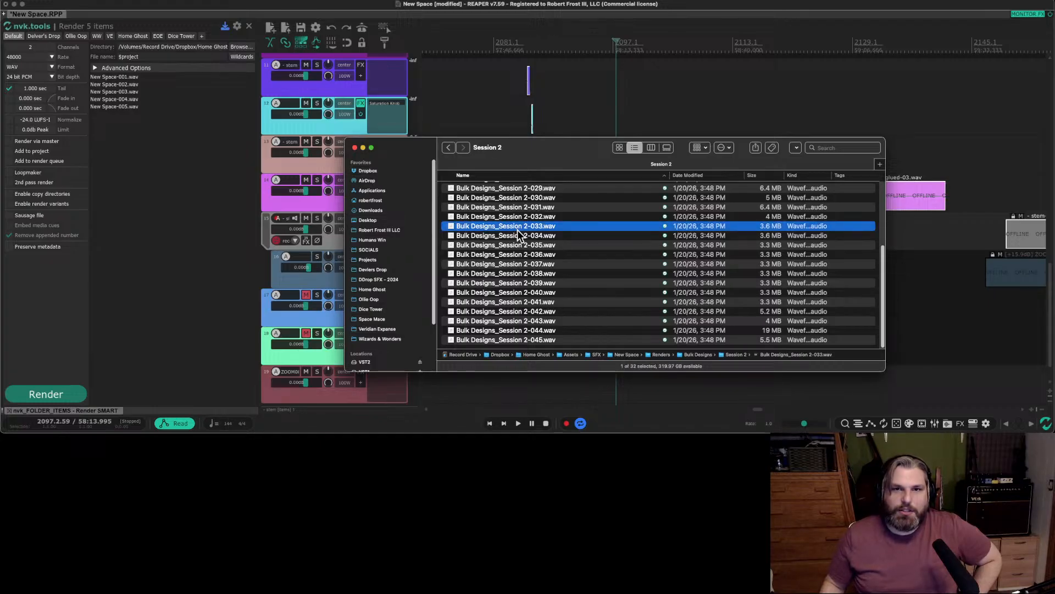
{"action": "left_click", "coordinate": [517, 229]}
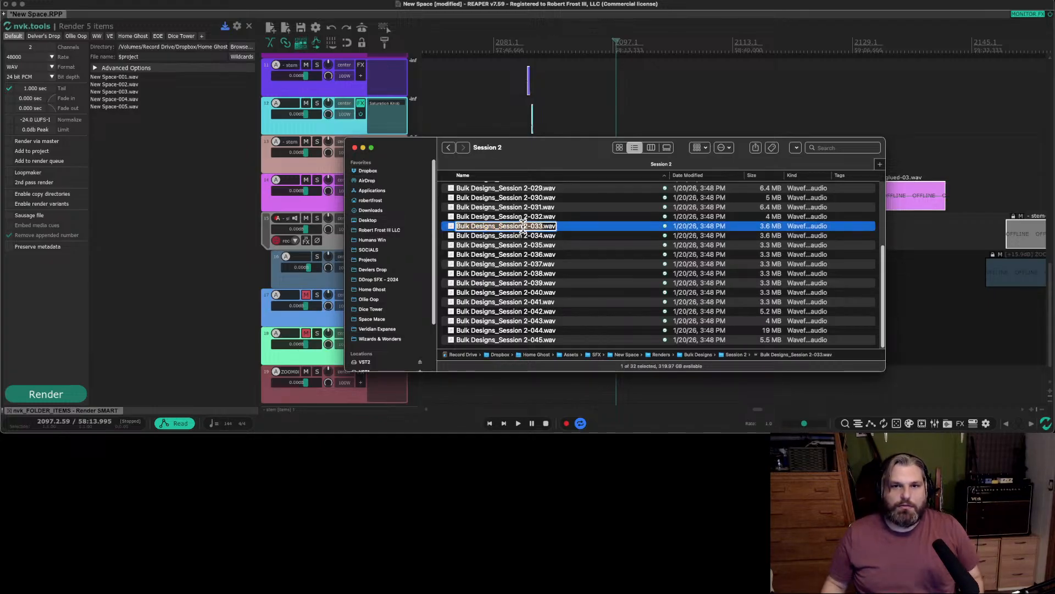
{"action": "left_click", "coordinate": [523, 226]}
{"action": "left_click_drag", "start_coordinate": [523, 227], "coordinate": [470, 229]}
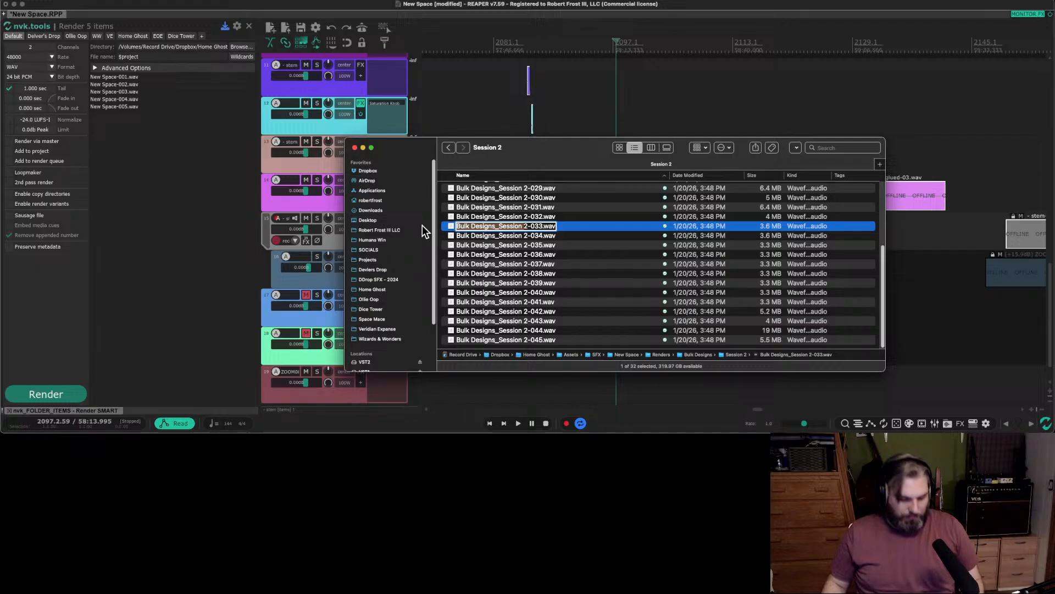
{"action": "left_click", "coordinate": [602, 284]}
{"action": "left_click", "coordinate": [444, 150]}
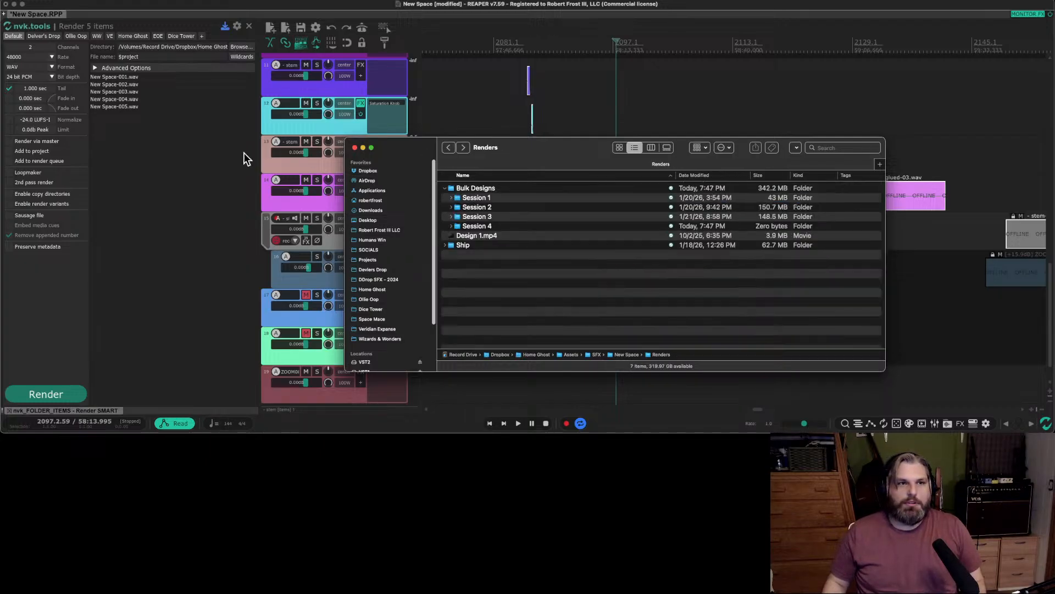
Switch back to REAPER and set the nvk.tools render file name to Bulk Designs_Session 3.
{"action": "left_click", "coordinate": [165, 162]}
{"action": "key", "text": "super+a"}
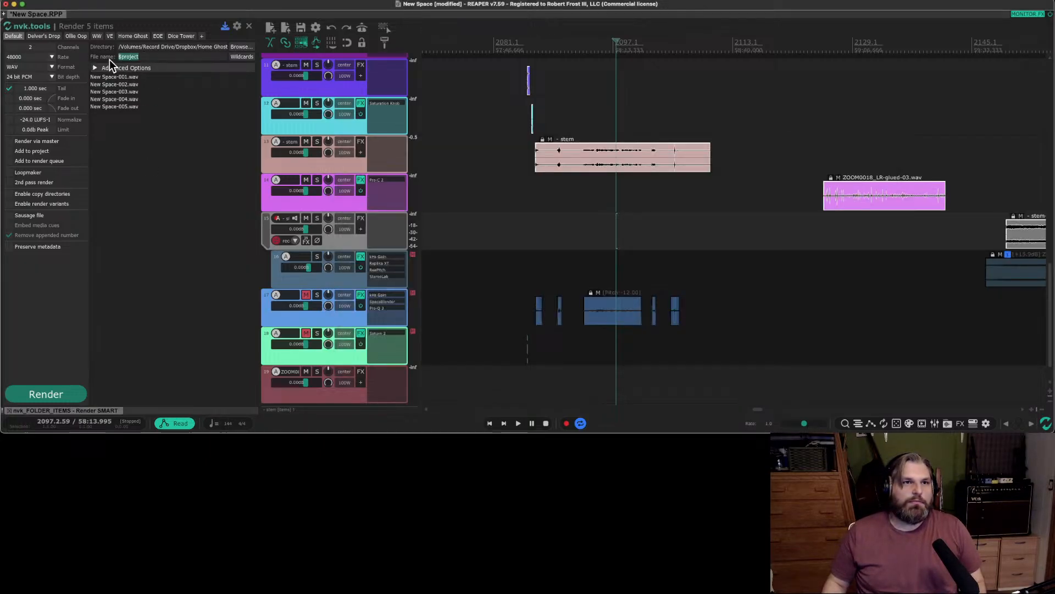
{"action": "type", "text": "Bulk Designs_Session"}
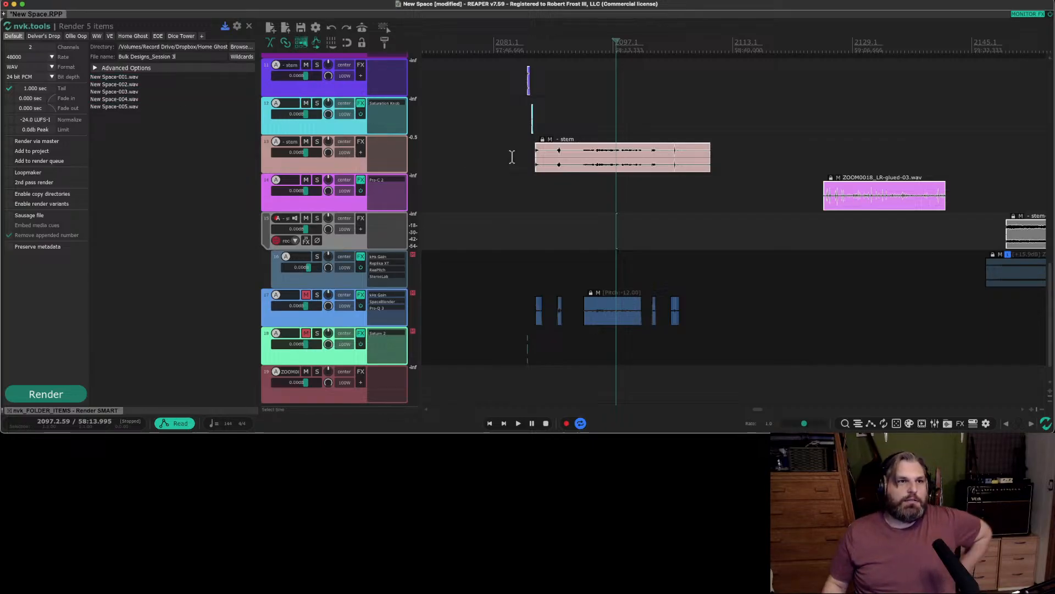
Reselect the purple, cyan, pink, magenta and grey designed clips for rendering and turn off the render tail.
{"action": "scroll", "coordinate": [495, 113], "scroll_direction": "up", "scroll_amount": 1}
{"action": "scroll", "coordinate": [321, 130], "scroll_direction": "up", "scroll_amount": 2}
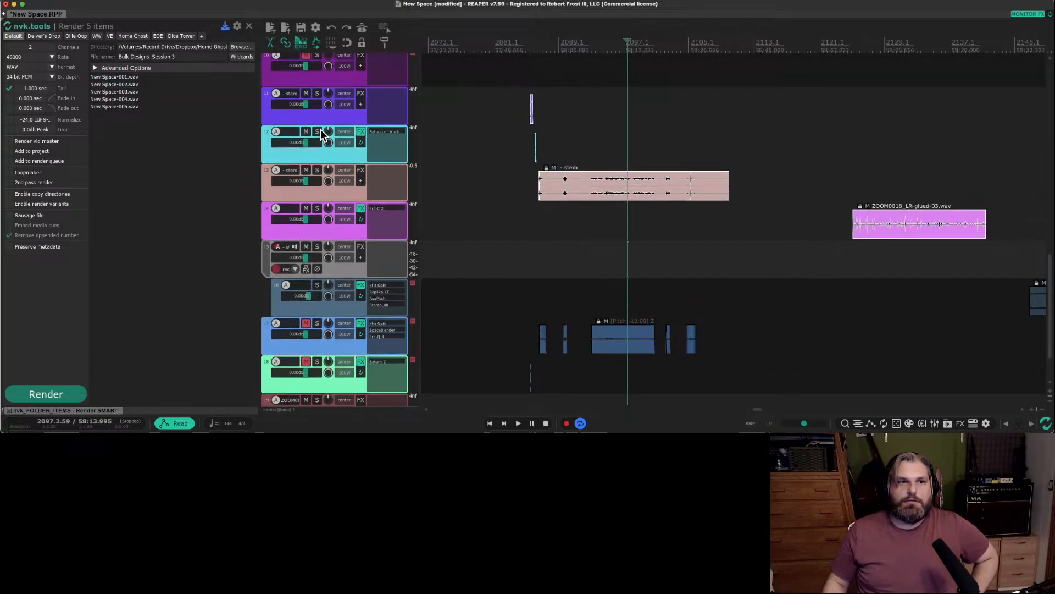
{"action": "right_click", "coordinate": [493, 114]}
{"action": "left_click", "coordinate": [479, 118]}
{"action": "left_click", "coordinate": [483, 116]}
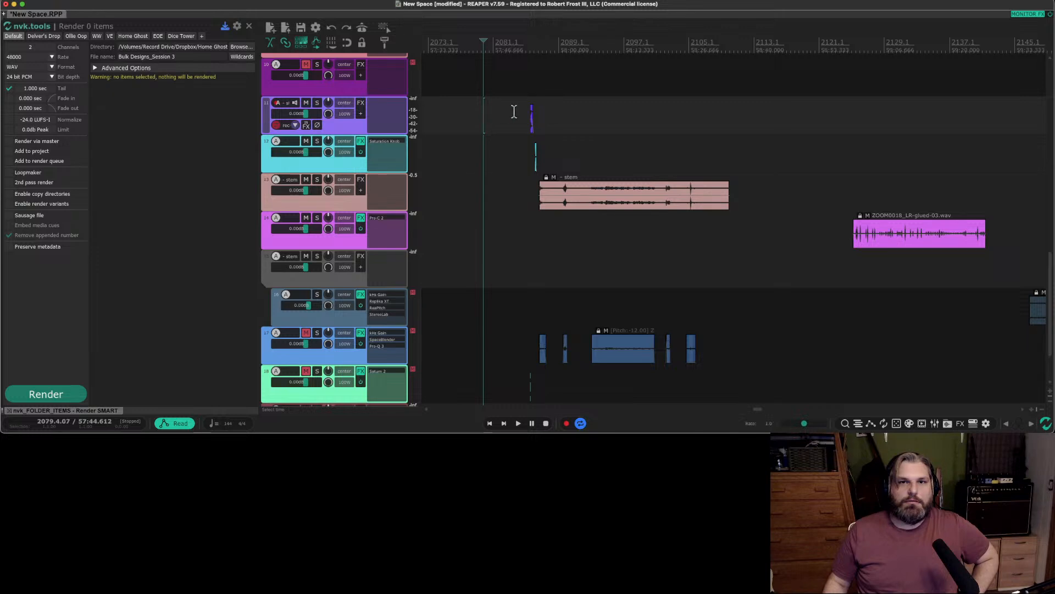
{"action": "left_click_drag", "start_coordinate": [514, 114], "coordinate": [1031, 259]}
{"action": "scroll", "coordinate": [1030, 260], "scroll_direction": "right", "scroll_amount": 5}
{"action": "left_click", "coordinate": [665, 272], "text": "ctrl"}
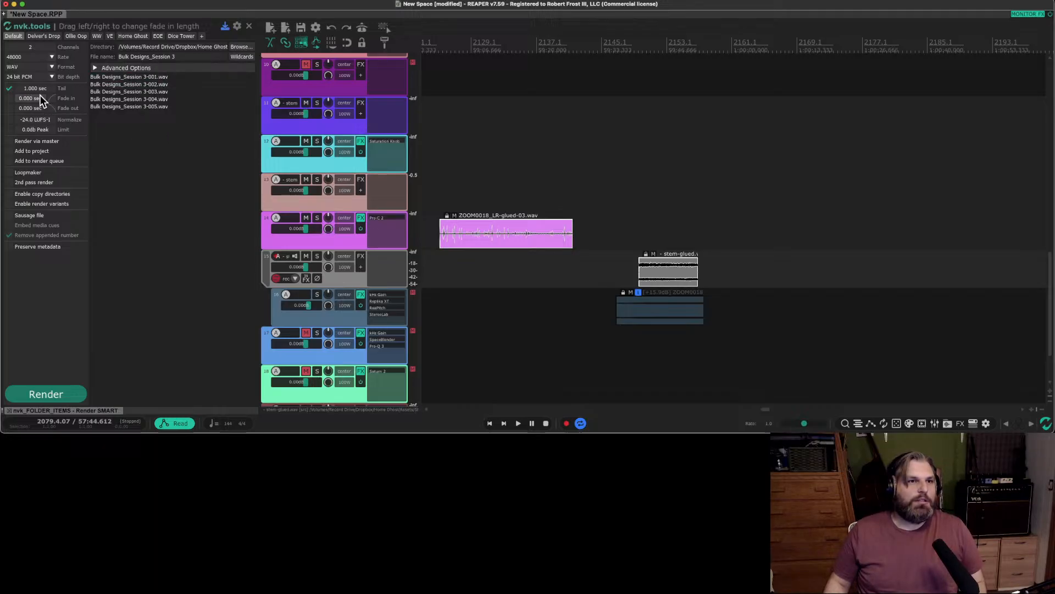
{"action": "left_click", "coordinate": [9, 88]}
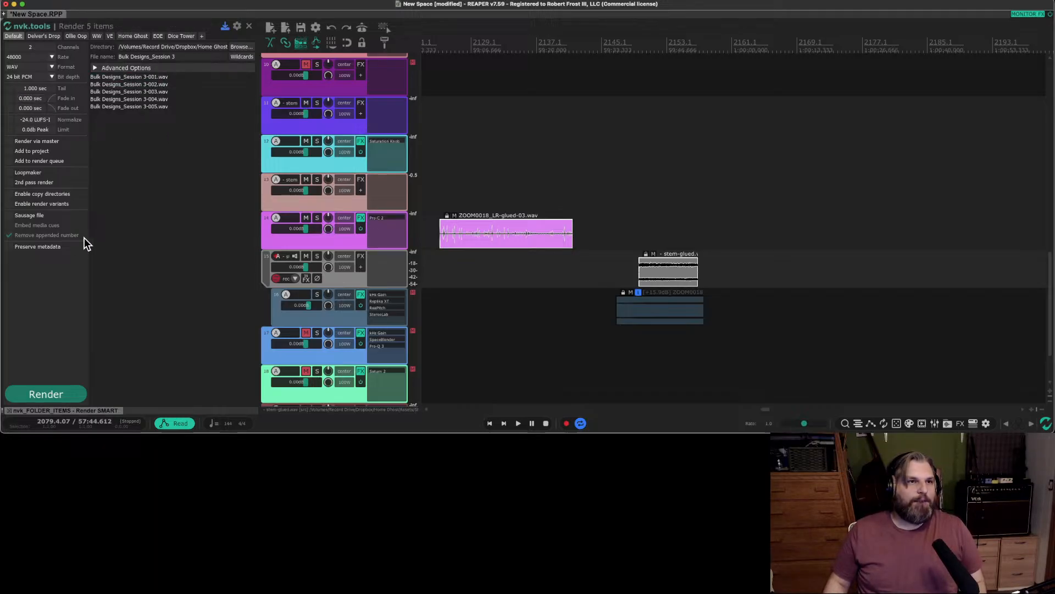
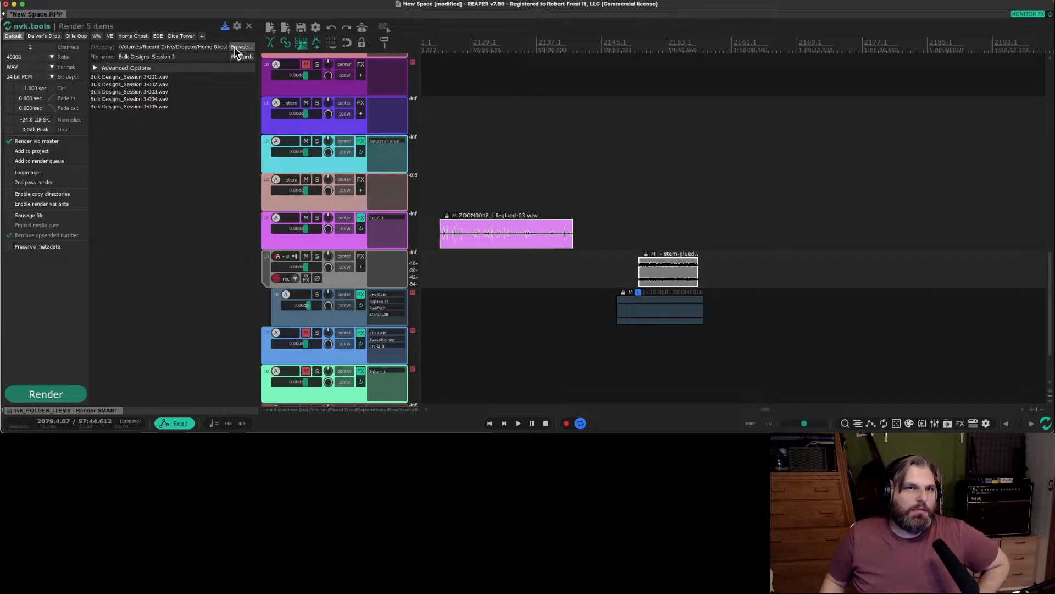
Change the render file name to Bulk Designs_Session 4.
{"action": "left_click", "coordinate": [235, 48]}
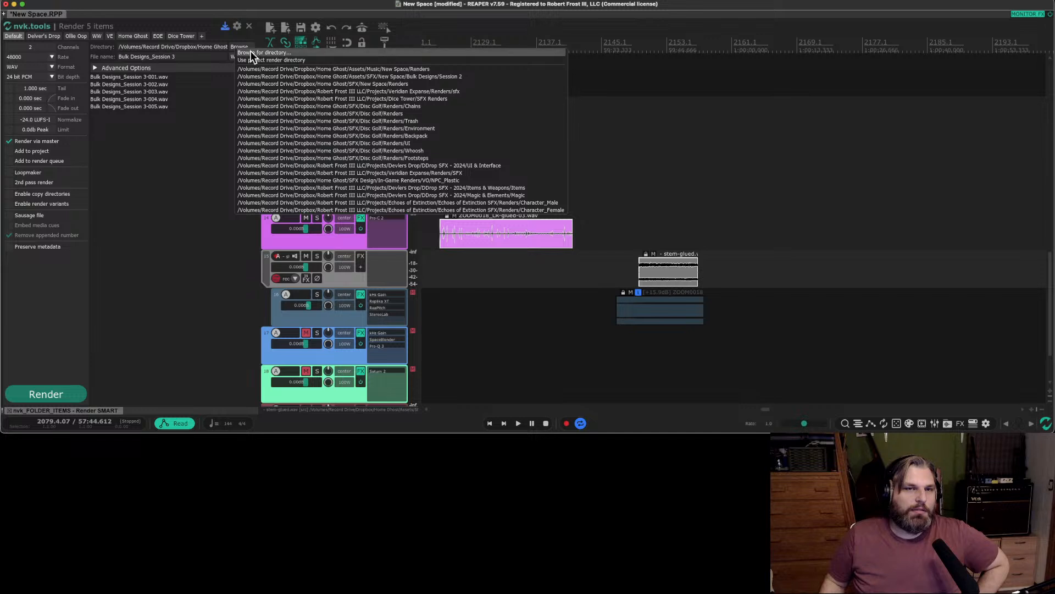
{"action": "left_click", "coordinate": [177, 57]}
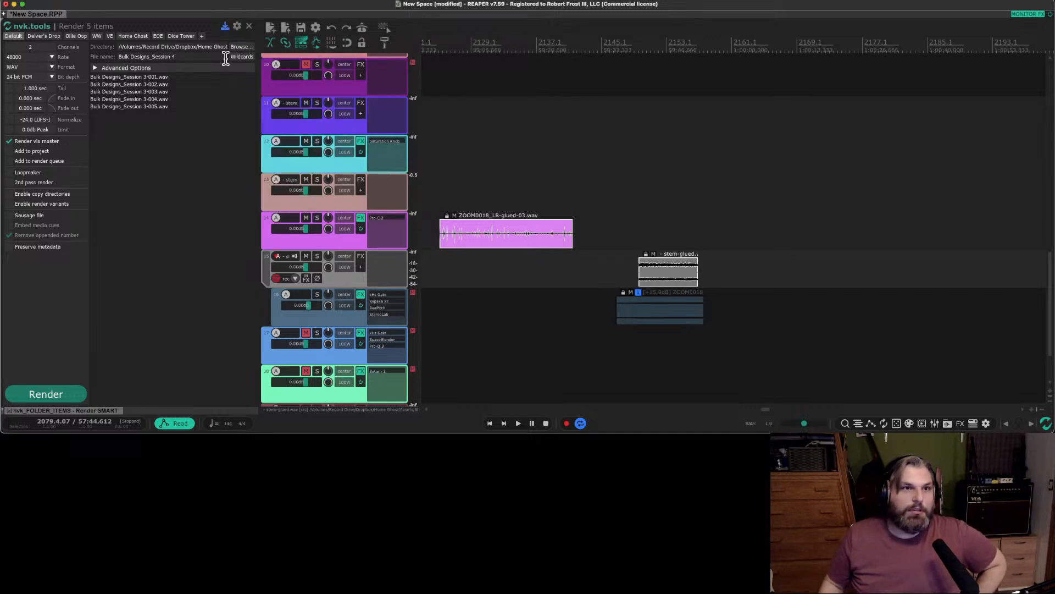
{"action": "type", "text": "4"}
Set the render directory to the Session 4 folder under Home Ghost/Assets/SFX/New Space/Renders/Bulk Designs.
{"action": "left_click", "coordinate": [241, 48]}
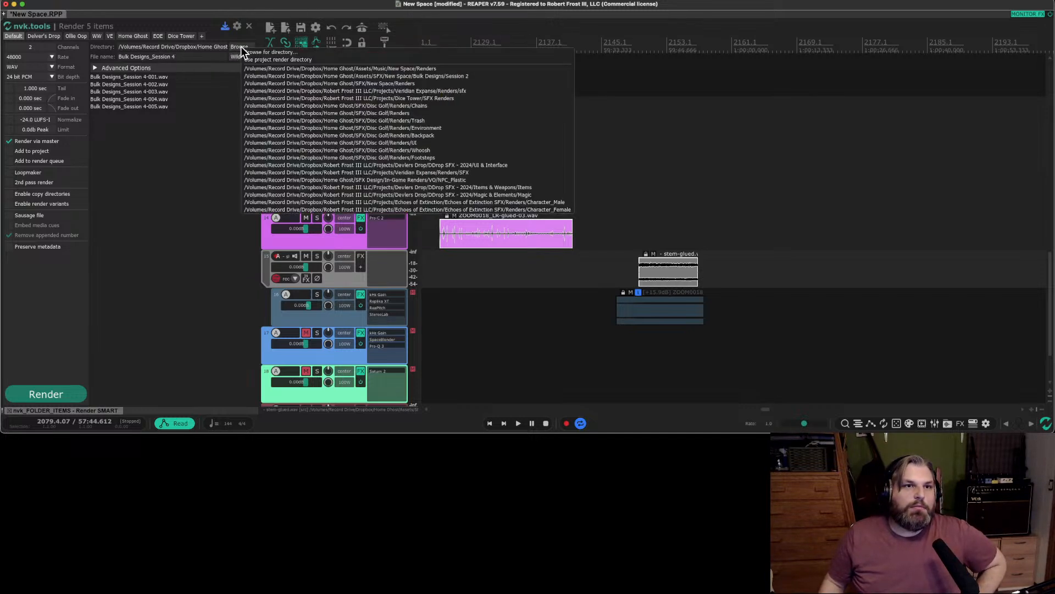
{"action": "left_click", "coordinate": [291, 52]}
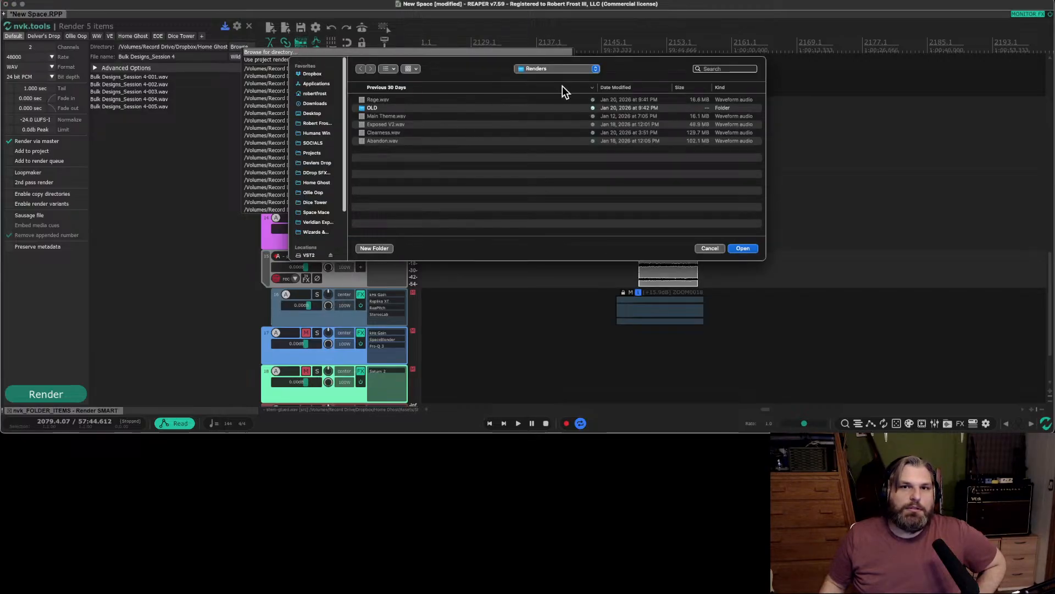
{"action": "left_click", "coordinate": [560, 70]}
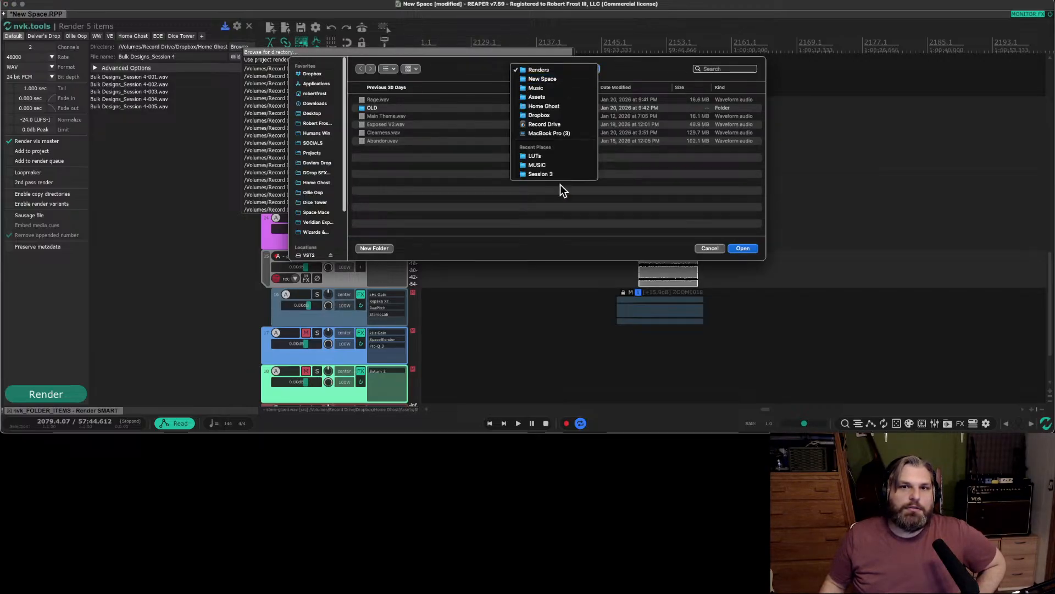
{"action": "left_click", "coordinate": [558, 106]}
{"action": "left_click", "coordinate": [407, 109]}
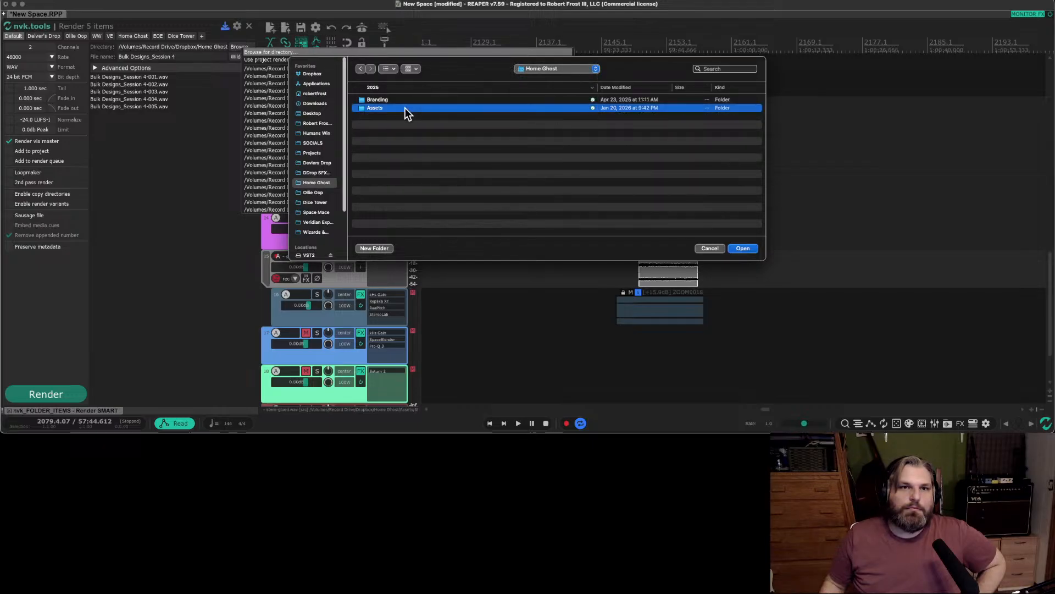
{"action": "double_click", "coordinate": [405, 109]}
{"action": "double_click", "coordinate": [398, 102]}
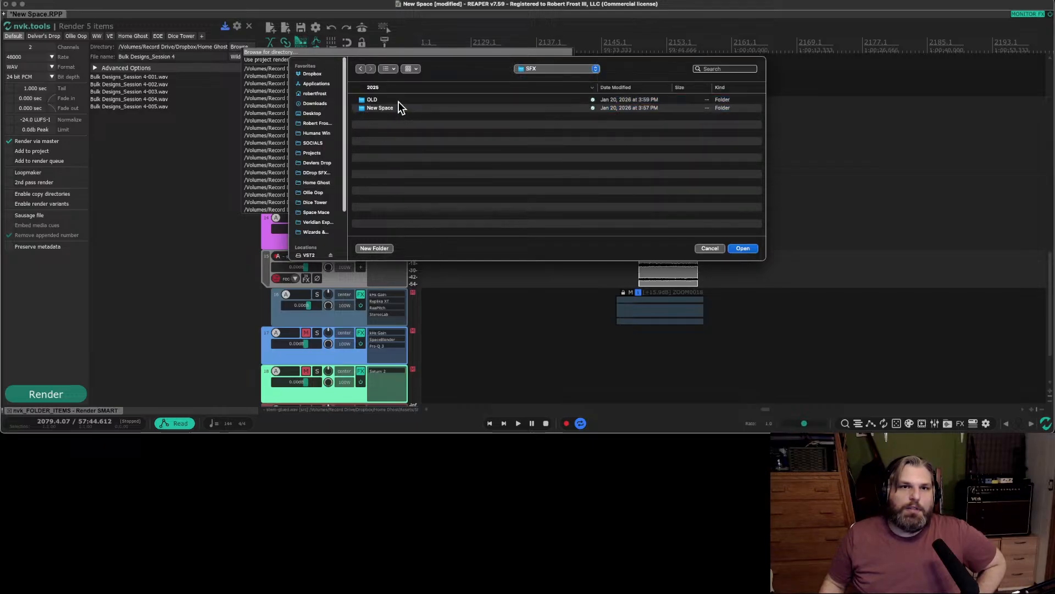
{"action": "left_click", "coordinate": [397, 101]}
{"action": "double_click", "coordinate": [385, 109]}
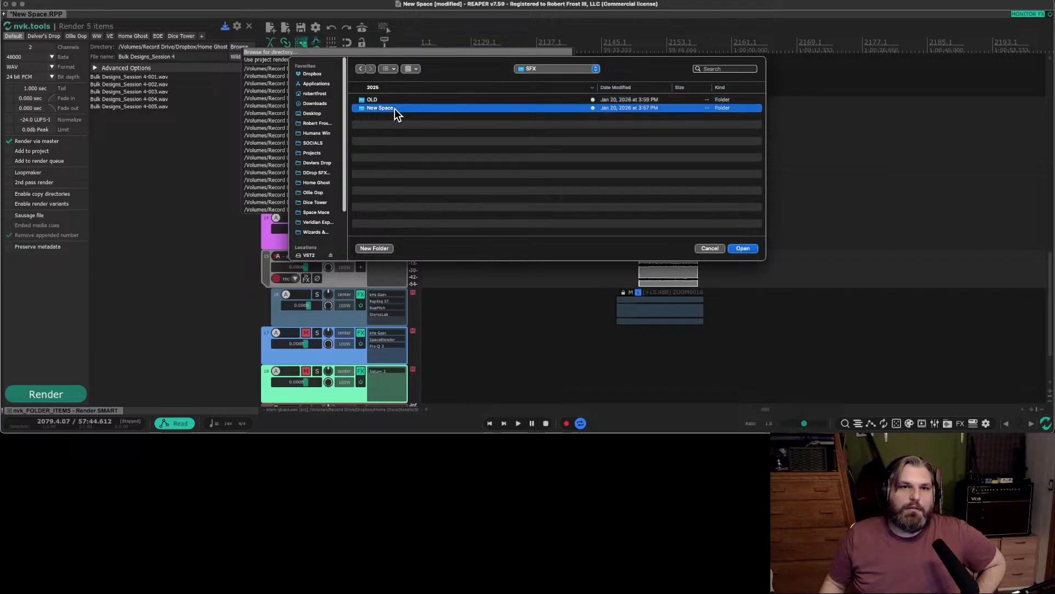
{"action": "double_click", "coordinate": [379, 128]}
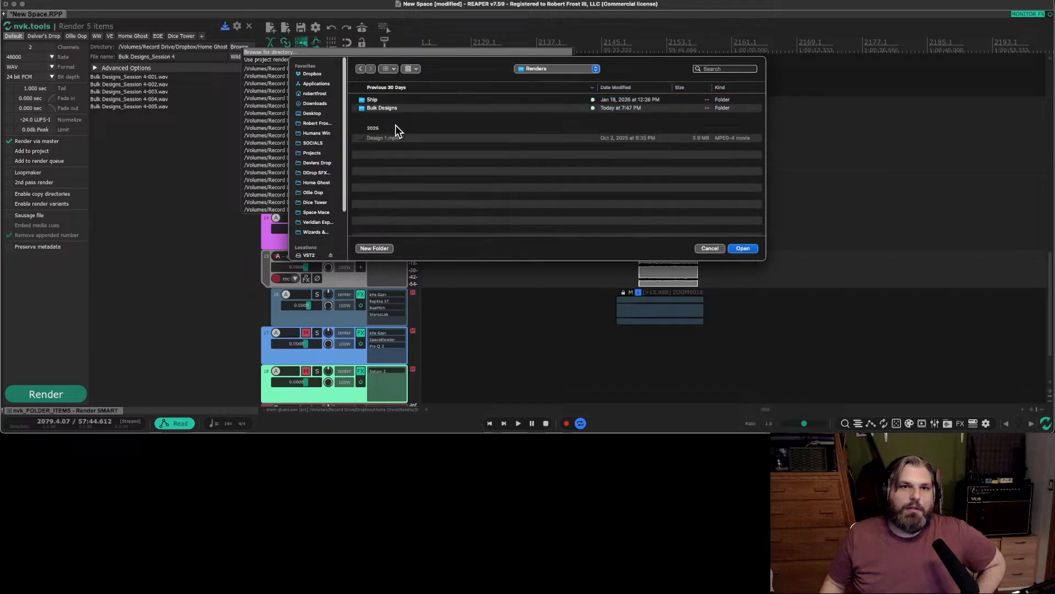
{"action": "double_click", "coordinate": [384, 108]}
{"action": "double_click", "coordinate": [379, 99]}
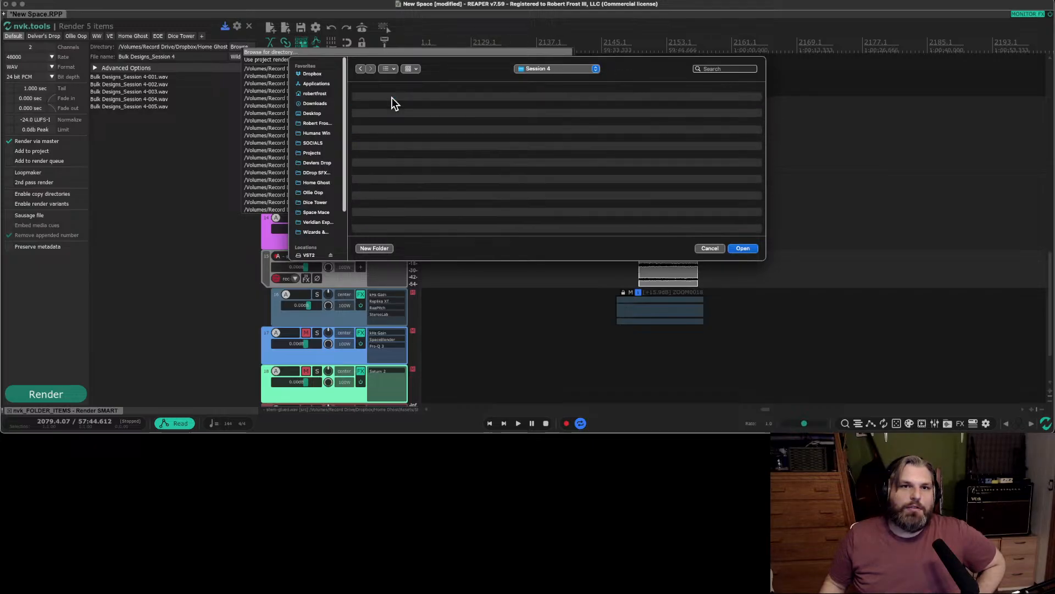
{"action": "left_click", "coordinate": [747, 249]}
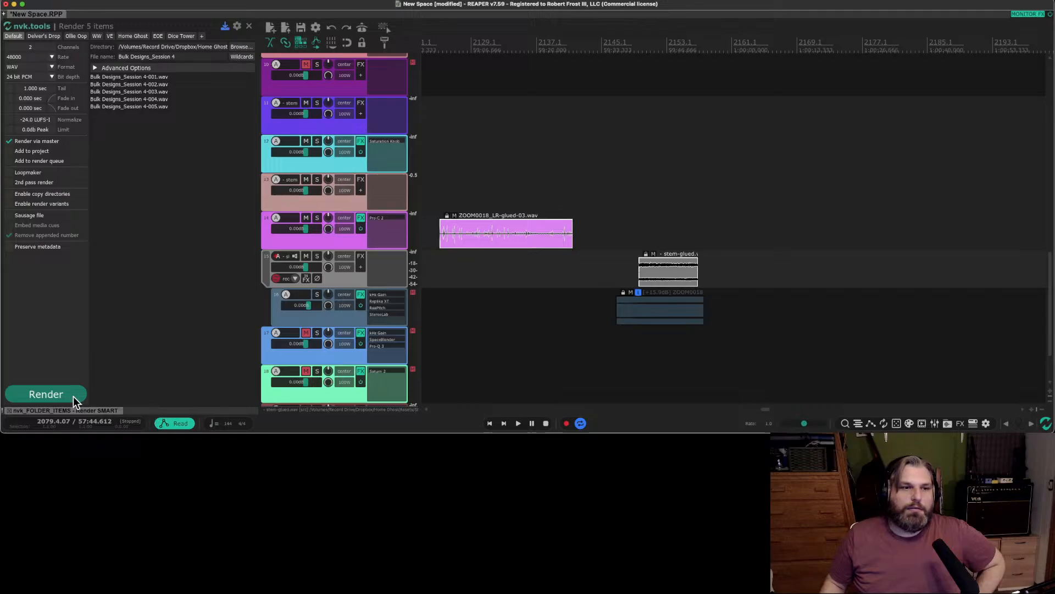
Render the five selected items, then save the New Space project and quit REAPER.
{"action": "left_click", "coordinate": [46, 394]}
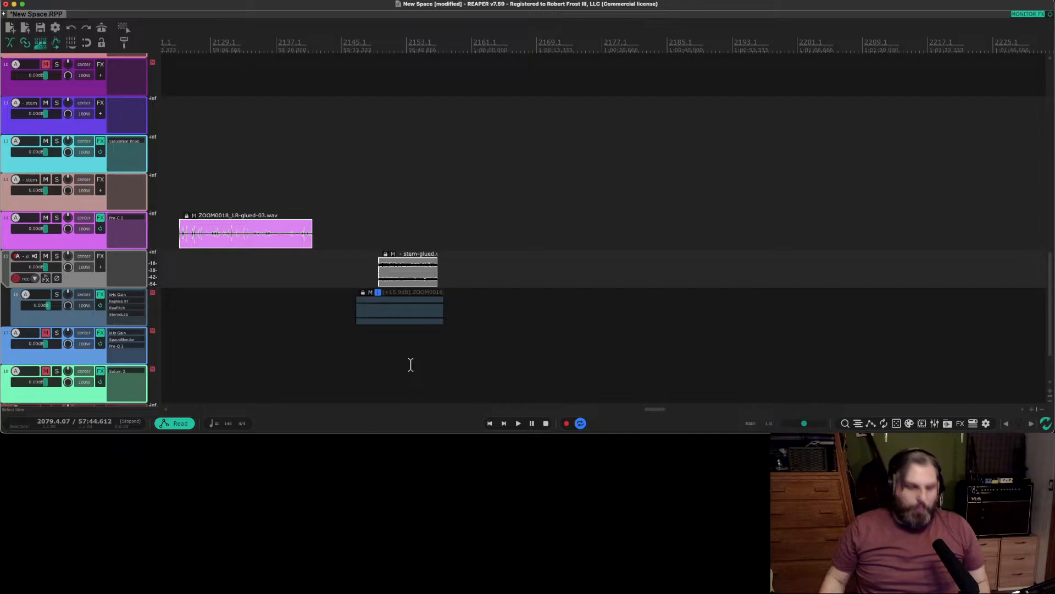
{"action": "key", "text": "super+s"}
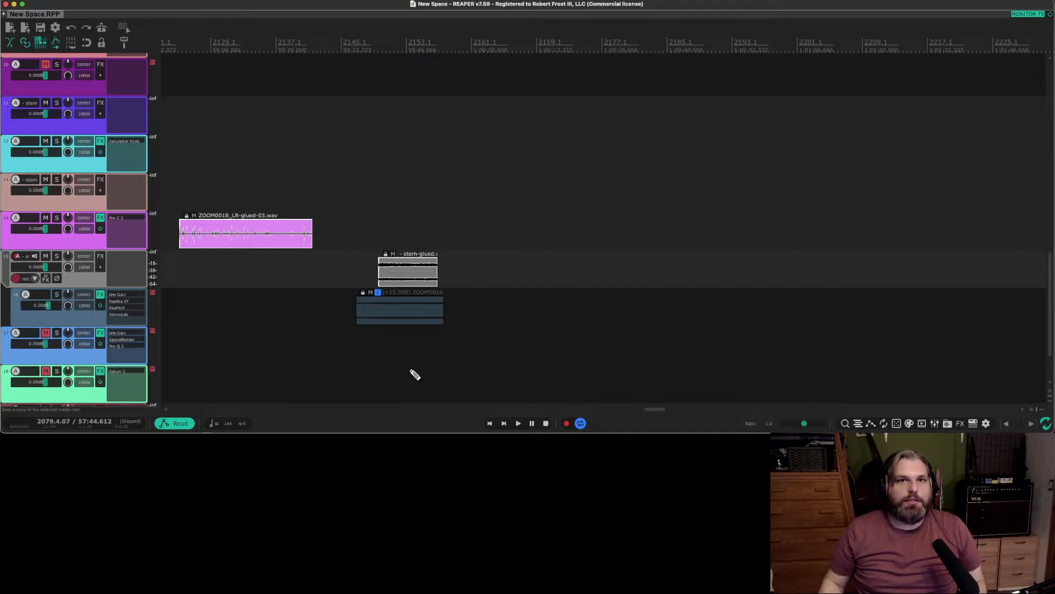
{"action": "key", "text": "super+q"}
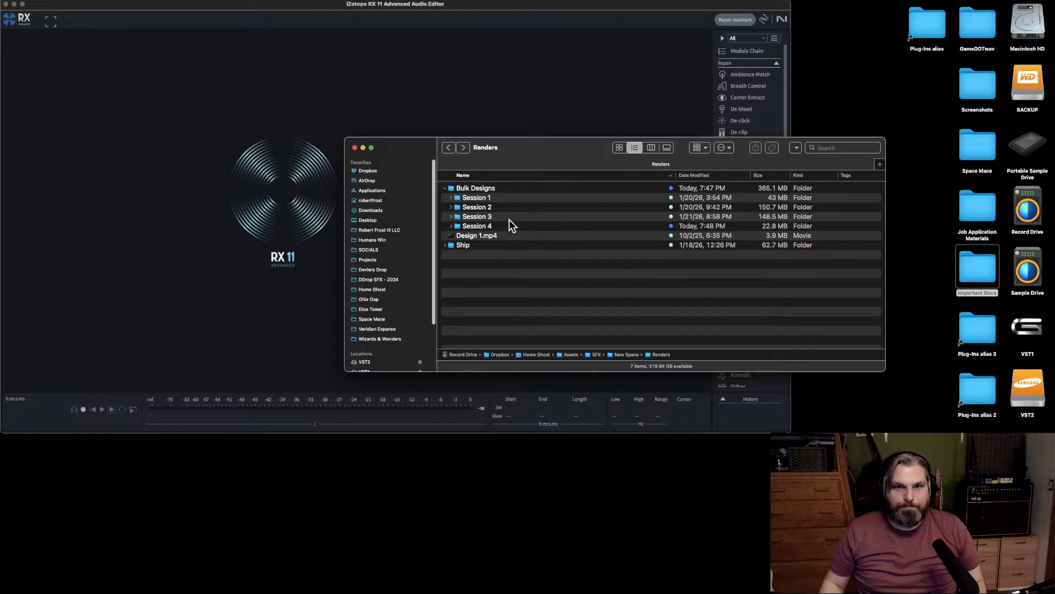
Open the Session 4 folder in Finder and preview the rendered files 001, 002 and 003.
{"action": "double_click", "coordinate": [516, 226]}
{"action": "left_click", "coordinate": [510, 189]}
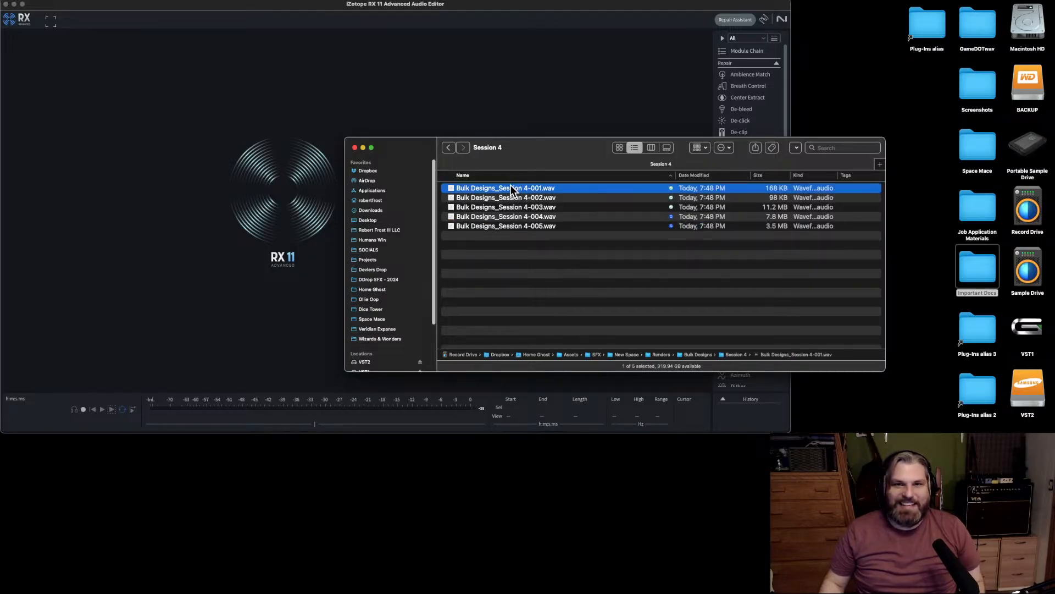
{"action": "key", "text": "space"}
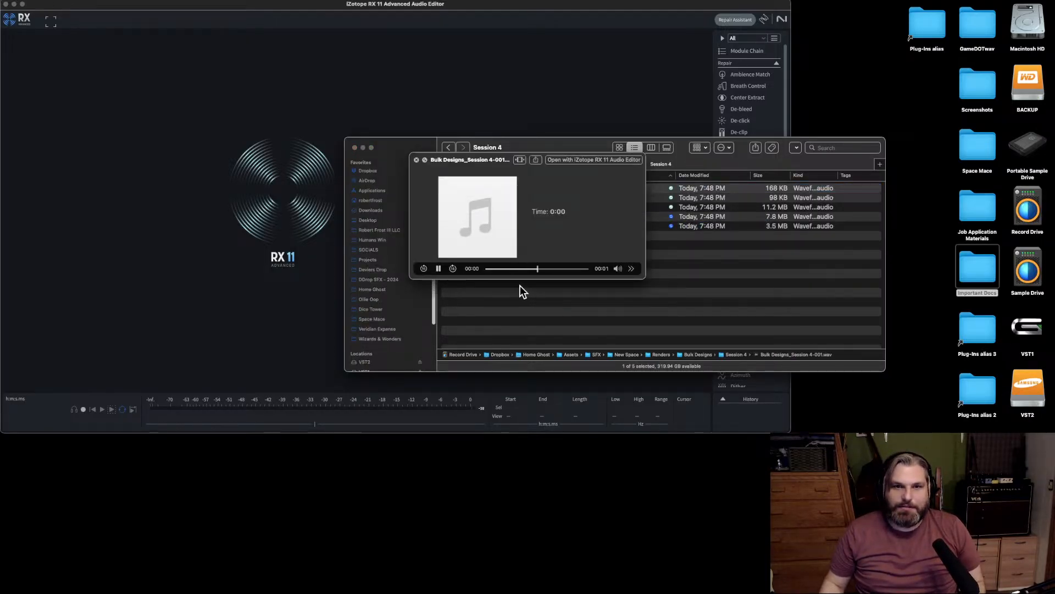
{"action": "key", "text": "Down"}
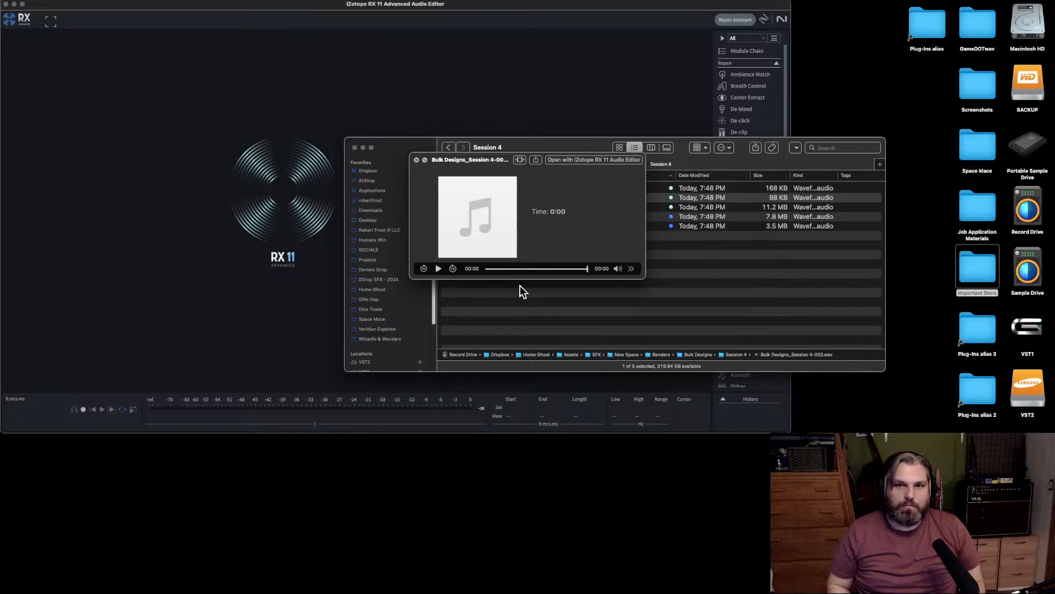
{"action": "key", "text": "Down"}
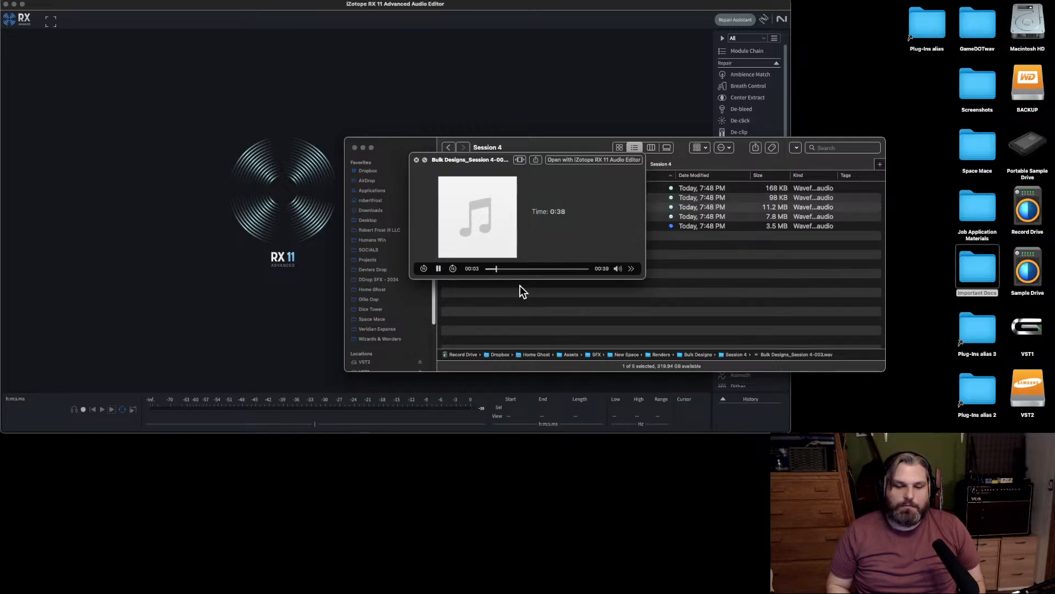
{"action": "key", "text": "space"}
Open Bulk Designs_Session 4-003.wav in iZotope RX 11 and play its long middle section and the last two sounds.
{"action": "left_click_drag", "start_coordinate": [501, 207], "coordinate": [200, 261]}
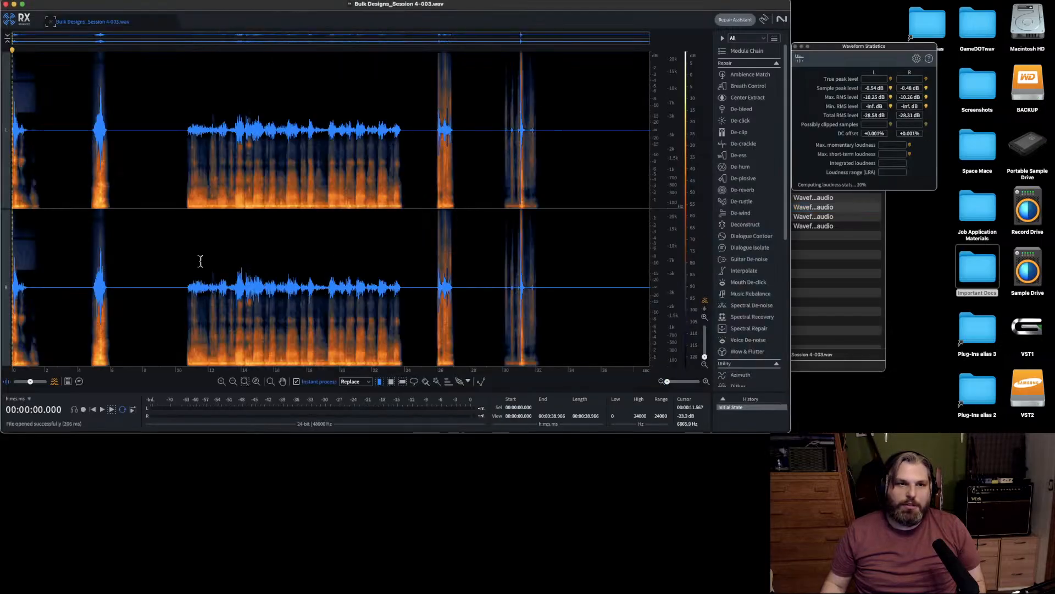
{"action": "left_click", "coordinate": [186, 137]}
{"action": "key", "text": "space"}
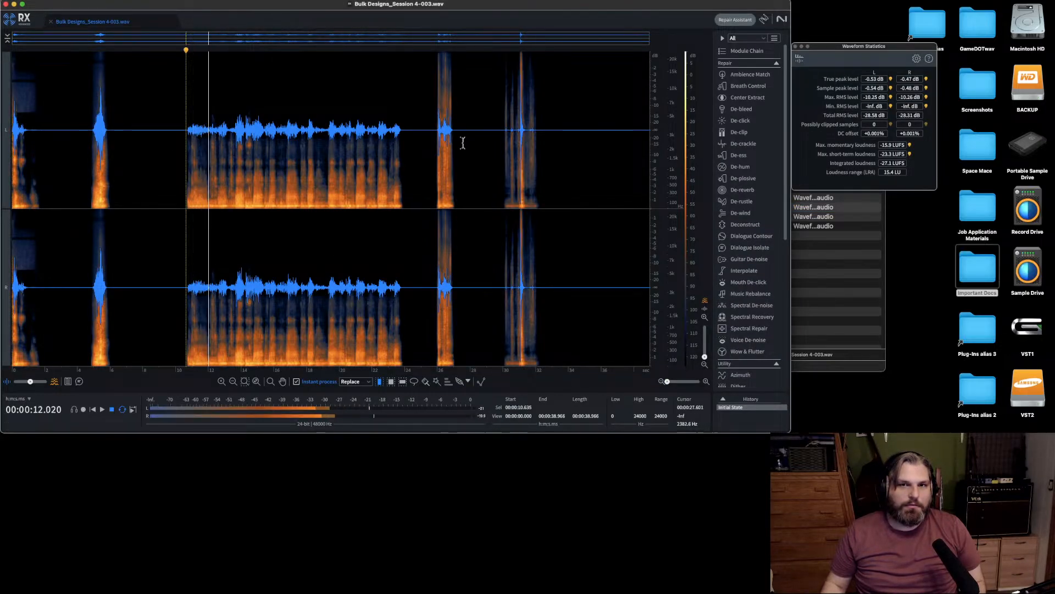
{"action": "left_click", "coordinate": [438, 141]}
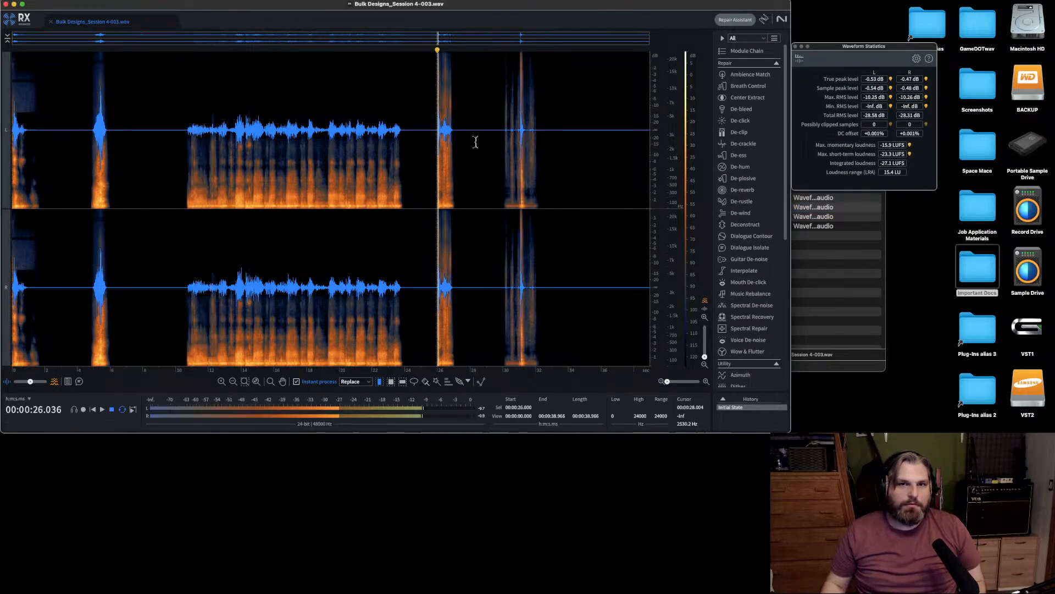
{"action": "left_click", "coordinate": [510, 138]}
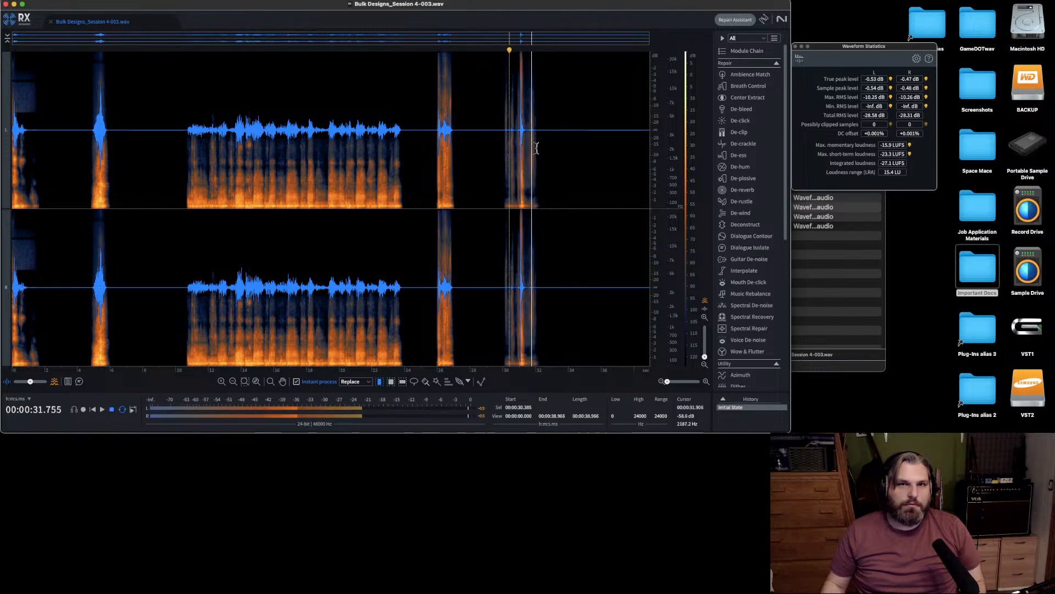
Cancel the spectral repair triggered by selecting the trailing silence, and turn off Instant process.
{"action": "left_click_drag", "start_coordinate": [546, 140], "coordinate": [643, 149]}
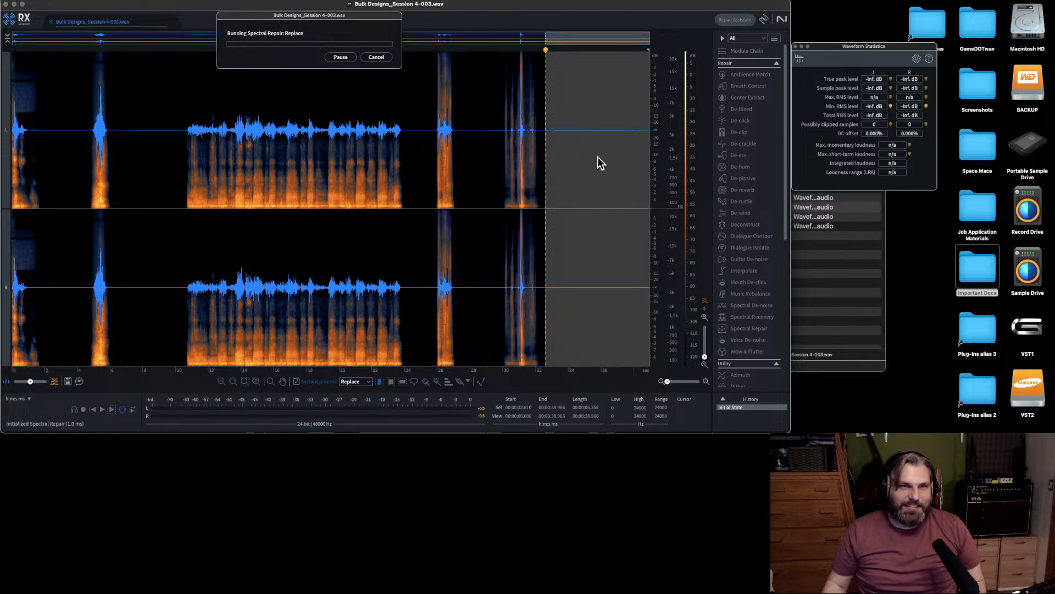
{"action": "left_click", "coordinate": [377, 57]}
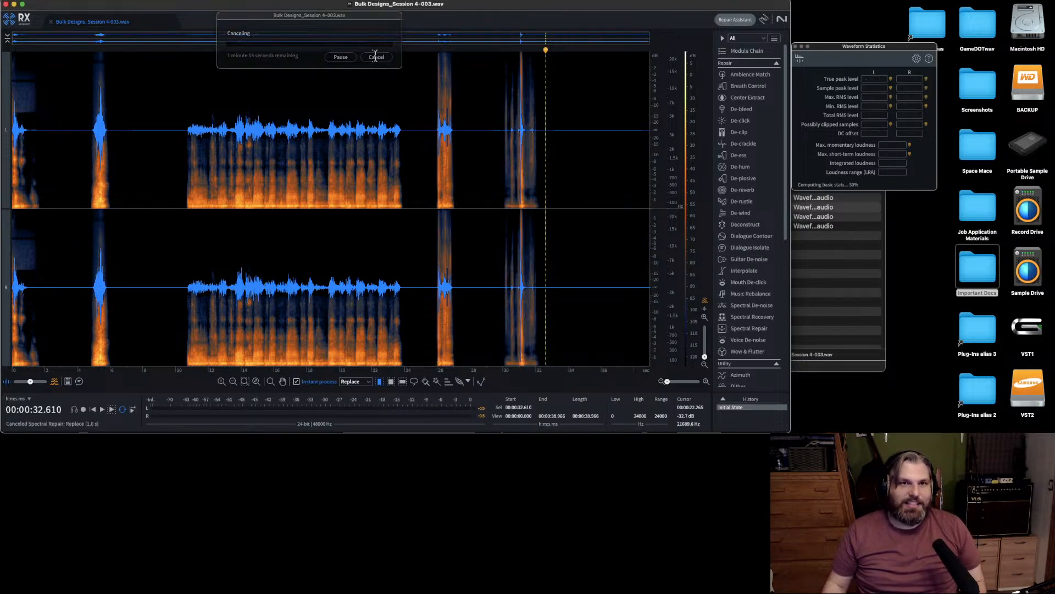
{"action": "left_click", "coordinate": [296, 387]}
Cut the trailing silence and shorten the silent gaps before and after the second-to-last sound.
{"action": "left_click_drag", "start_coordinate": [549, 154], "coordinate": [613, 175]}
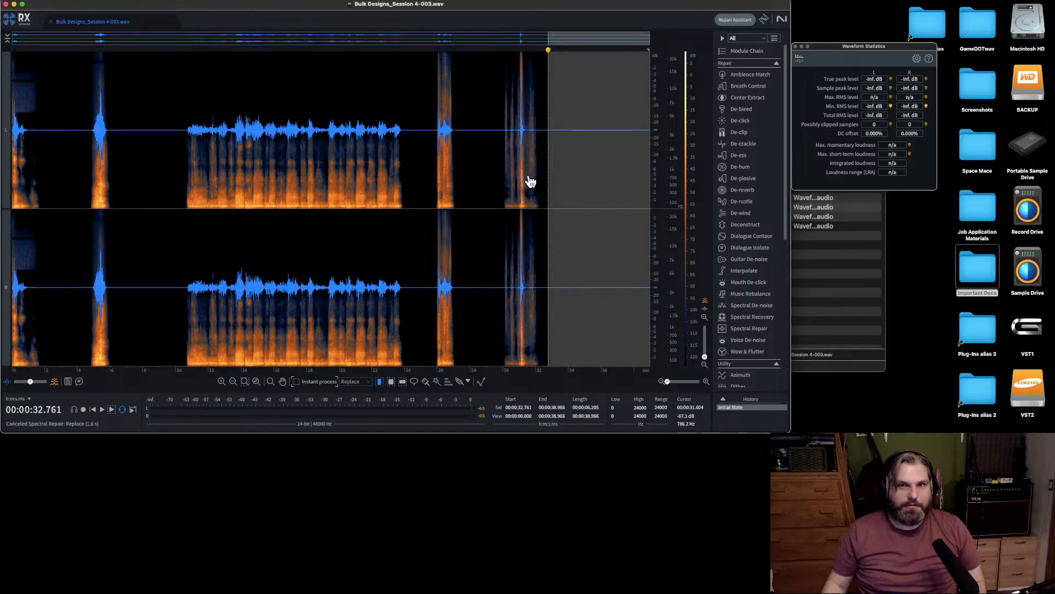
{"action": "key", "text": "super+x"}
{"action": "key", "text": "super+x"}
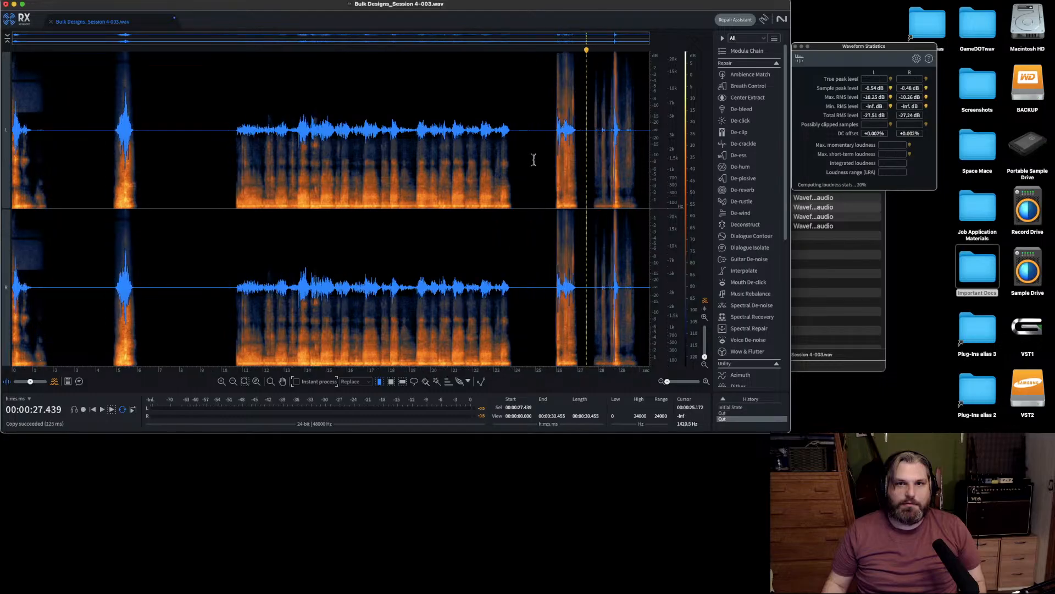
{"action": "left_click_drag", "start_coordinate": [520, 154], "coordinate": [543, 154]}
Shorten the silent gaps on both sides of the second sound, and save and close the trimmed file.
{"action": "key", "text": "super+x"}
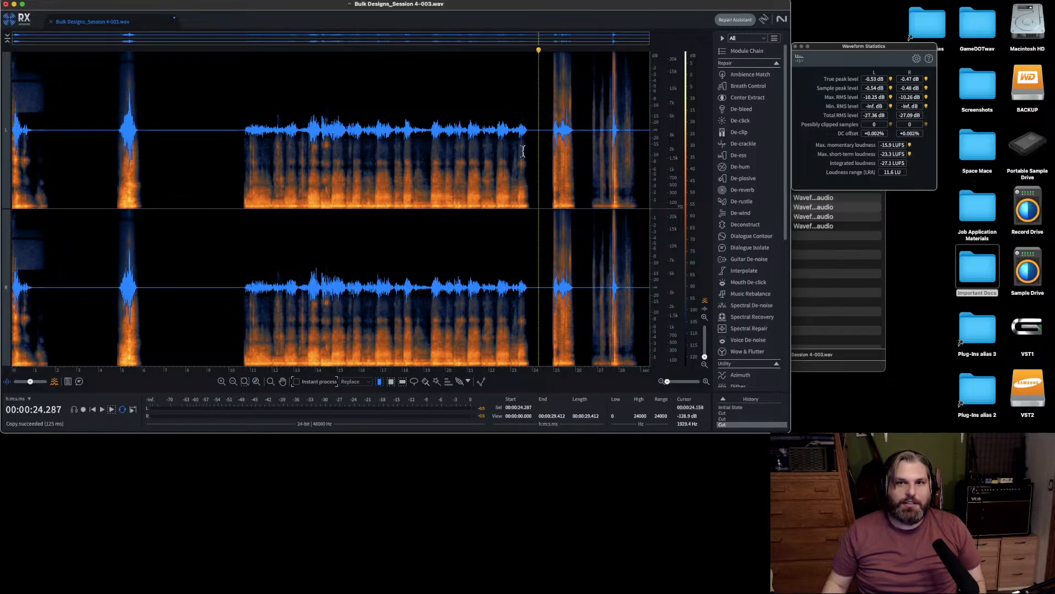
{"action": "left_click_drag", "start_coordinate": [159, 149], "coordinate": [223, 158]}
{"action": "key", "text": "super+x"}
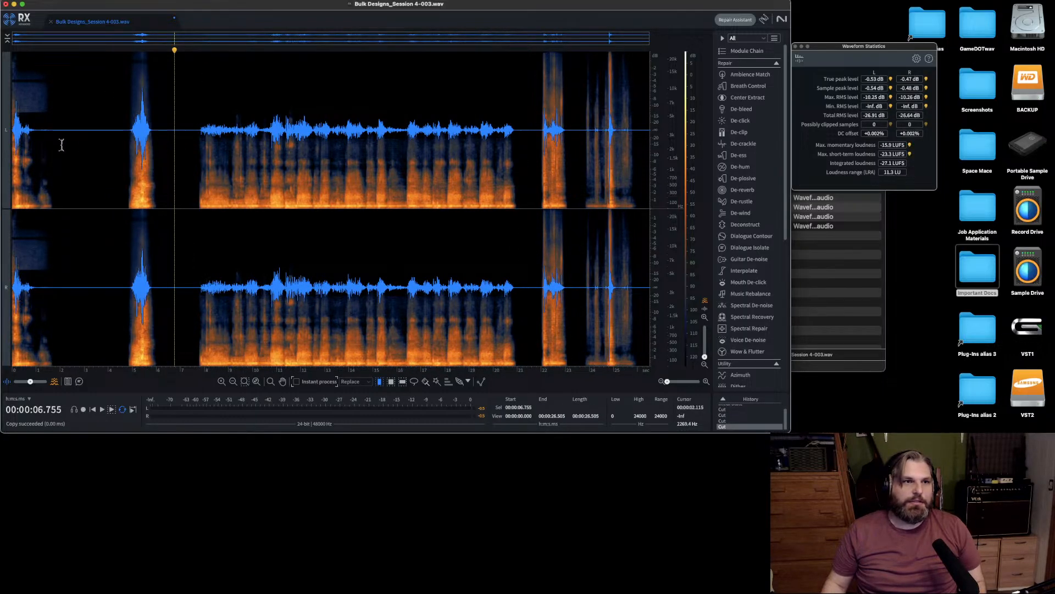
{"action": "left_click_drag", "start_coordinate": [56, 154], "coordinate": [113, 156]}
{"action": "key", "text": "super+x"}
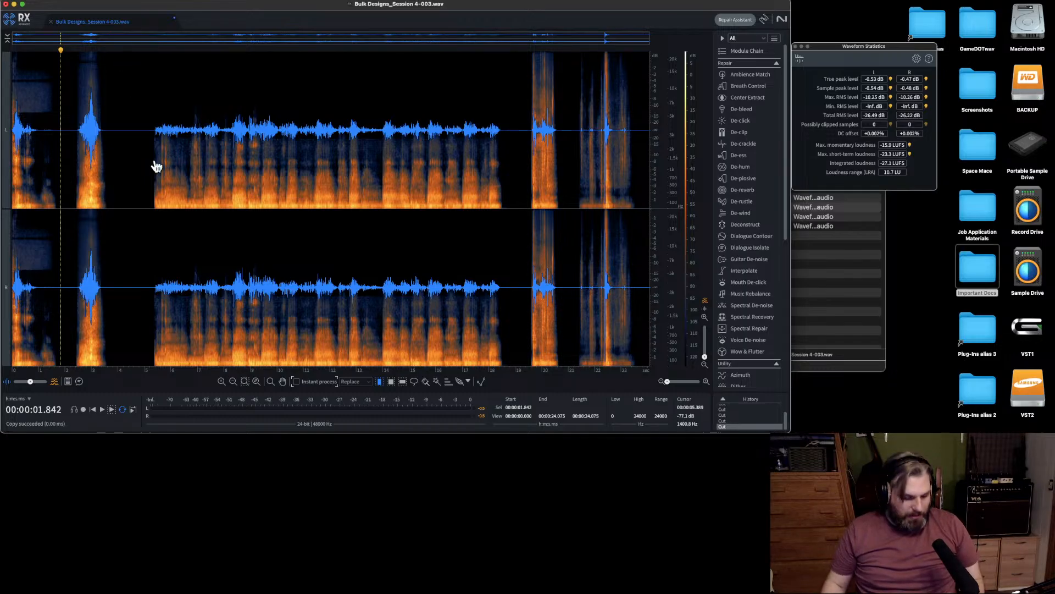
{"action": "key", "text": "super+s"}
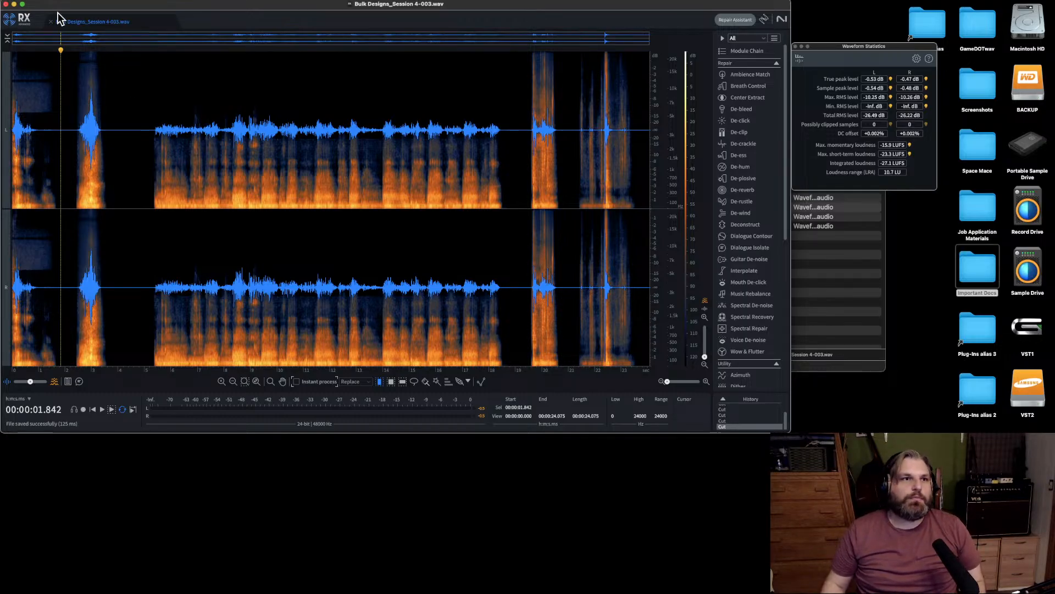
{"action": "left_click", "coordinate": [51, 22]}
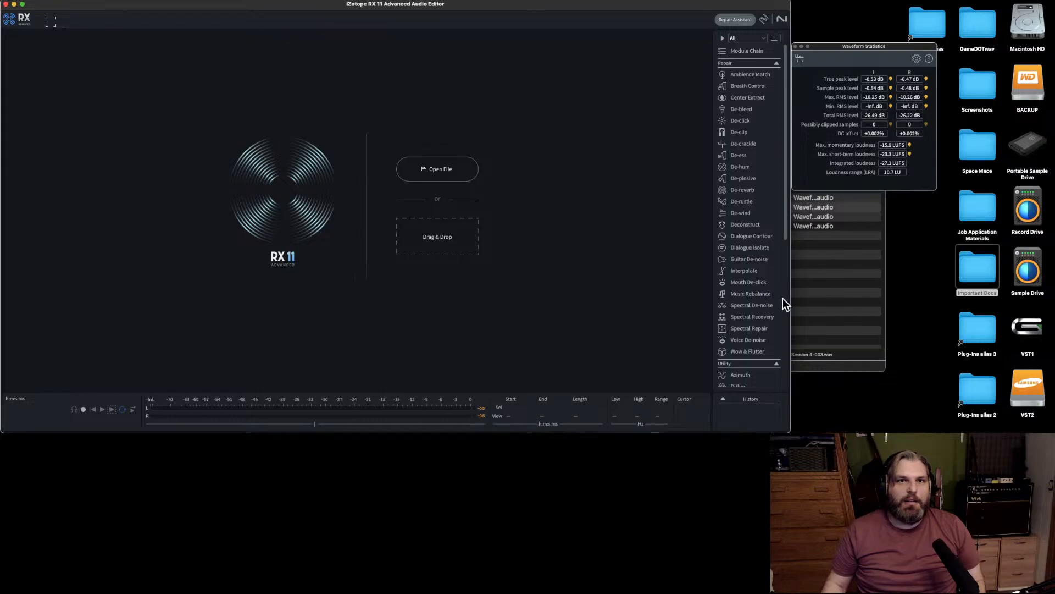
Return to the Session 4 folder and preview Bulk Designs_Session 4-004.wav, skipping ahead to its end.
{"action": "left_click", "coordinate": [796, 297]}
{"action": "left_click", "coordinate": [517, 214]}
{"action": "key", "text": "space"}
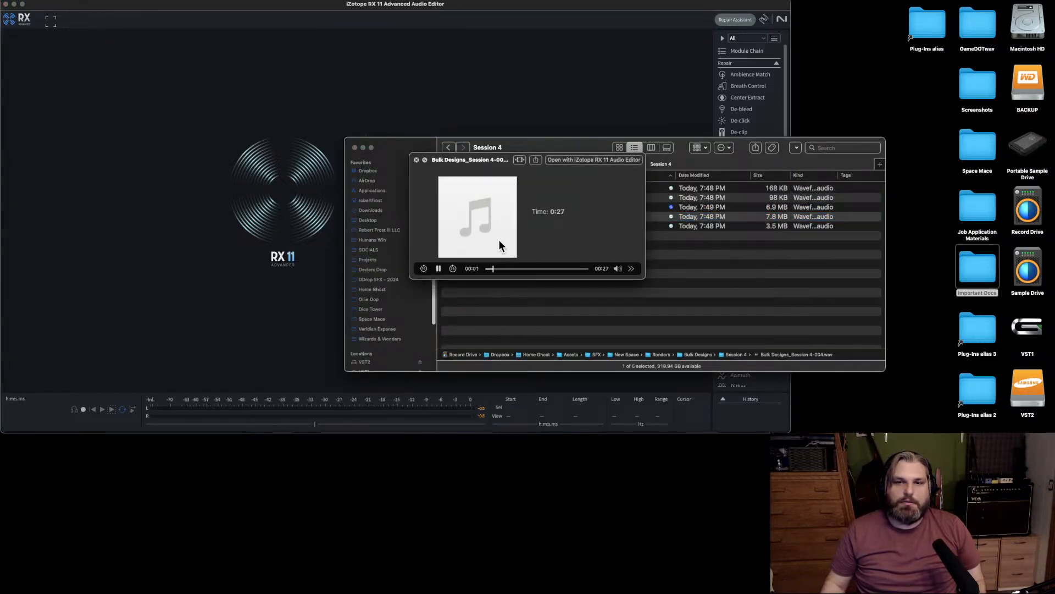
{"action": "left_click_drag", "start_coordinate": [536, 270], "coordinate": [584, 269]}
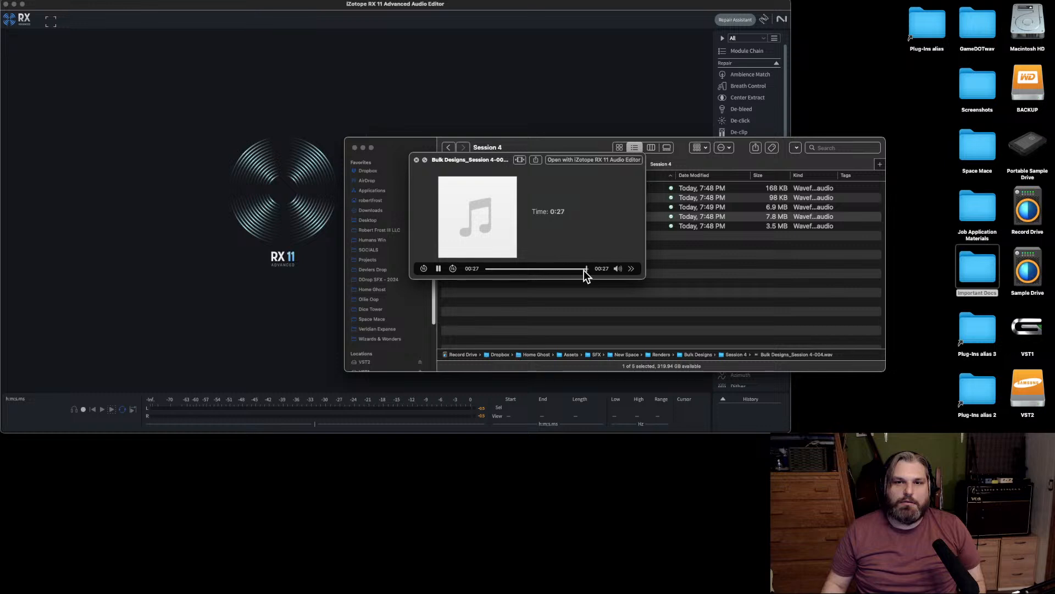
{"action": "key", "text": "space"}
Open Bulk Designs_Session 4-005.wav from the Session 4 folder in iZotope RX 11.
{"action": "left_click", "coordinate": [511, 227]}
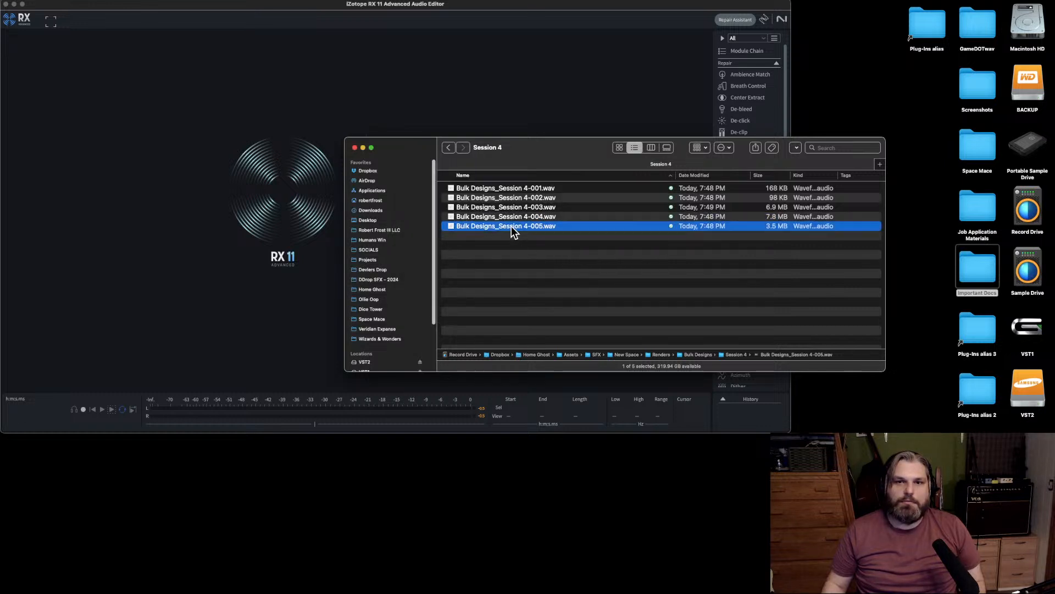
{"action": "left_click_drag", "start_coordinate": [511, 226], "coordinate": [150, 185]}
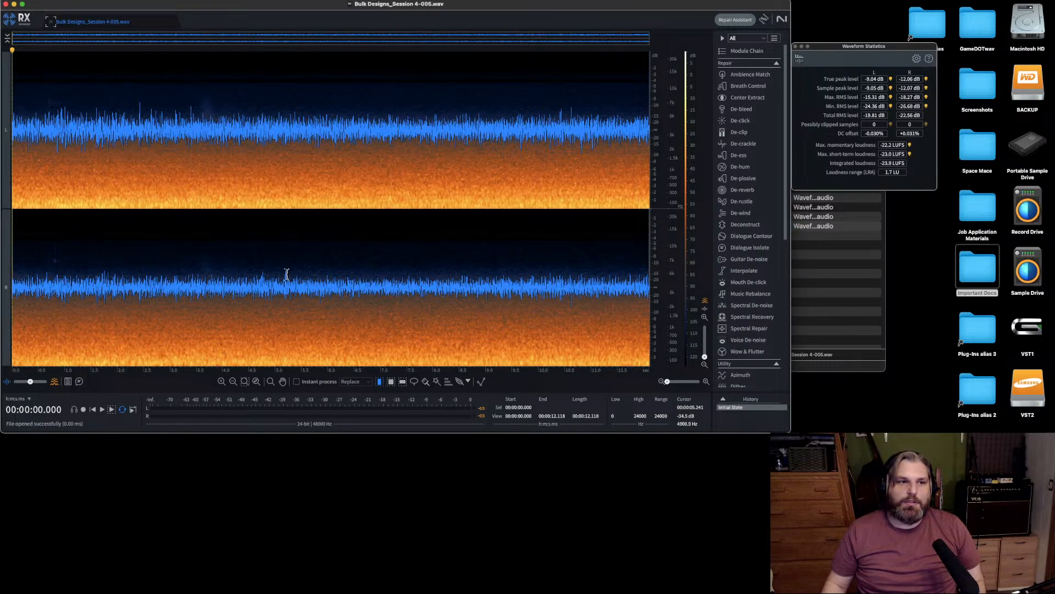
Audition Bulk Designs_Session 4-005.wav from the start, and check its last half second.
{"action": "key", "text": "space"}
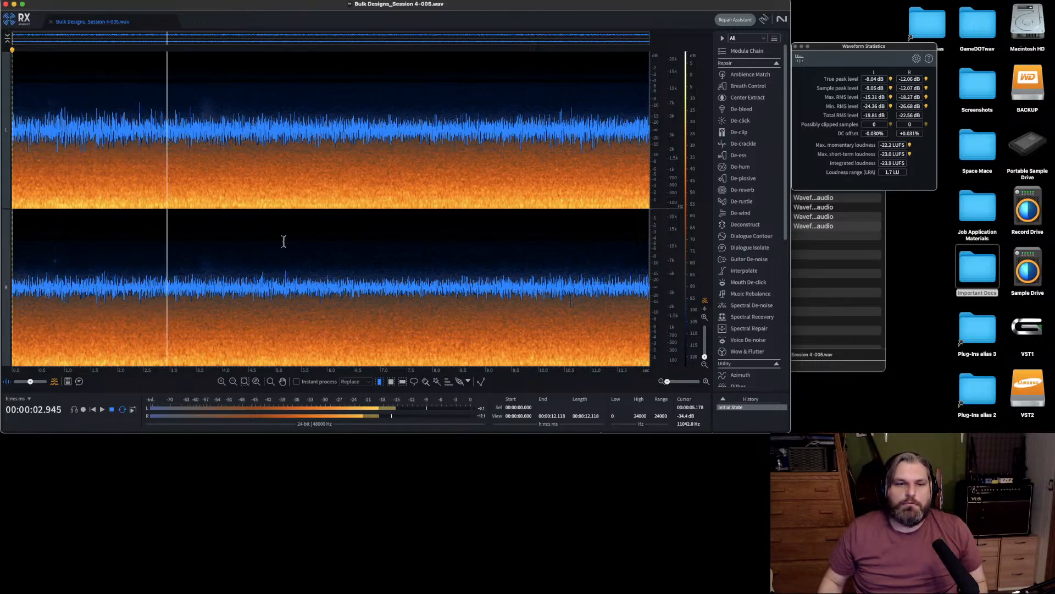
{"action": "key", "text": "space"}
{"action": "left_click", "coordinate": [625, 187]}
{"action": "scroll", "coordinate": [625, 182], "scroll_direction": "up", "scroll_amount": 2}
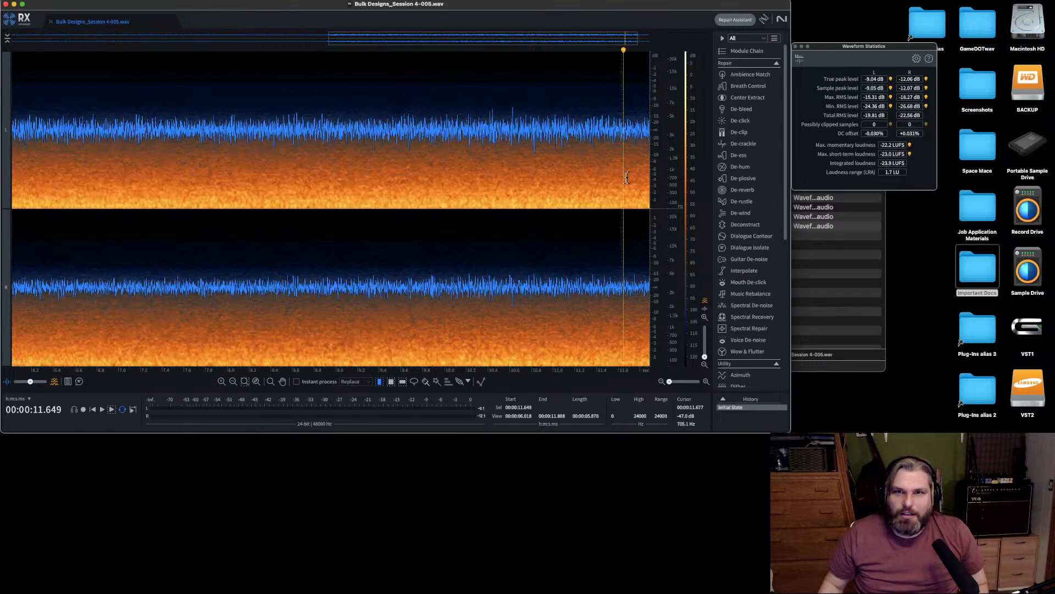
{"action": "key", "text": "space"}
{"action": "key", "text": "space"}
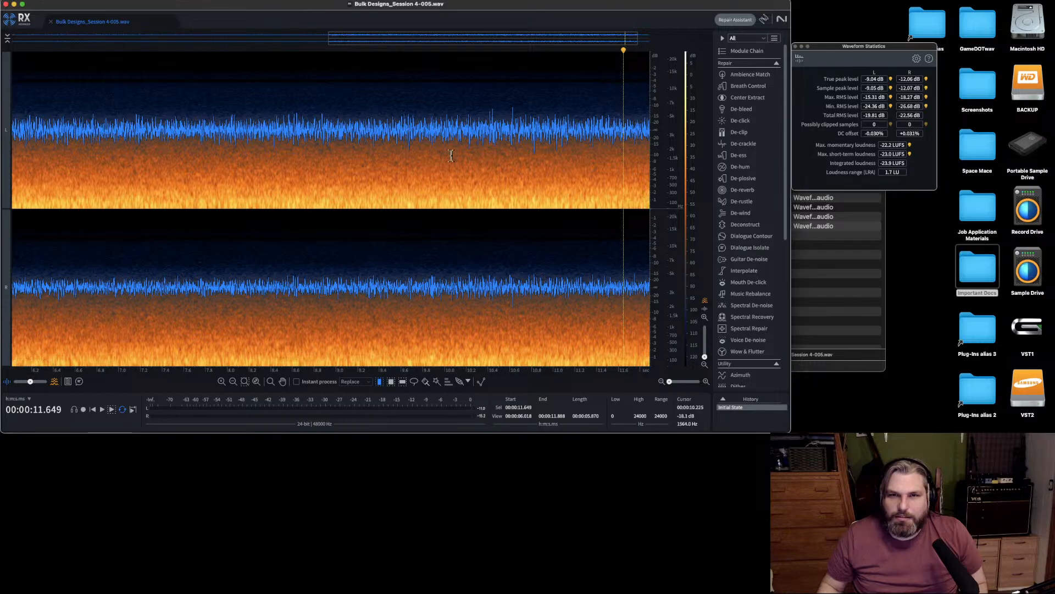
{"action": "scroll", "coordinate": [13, 57], "scroll_direction": "down", "scroll_amount": 1}
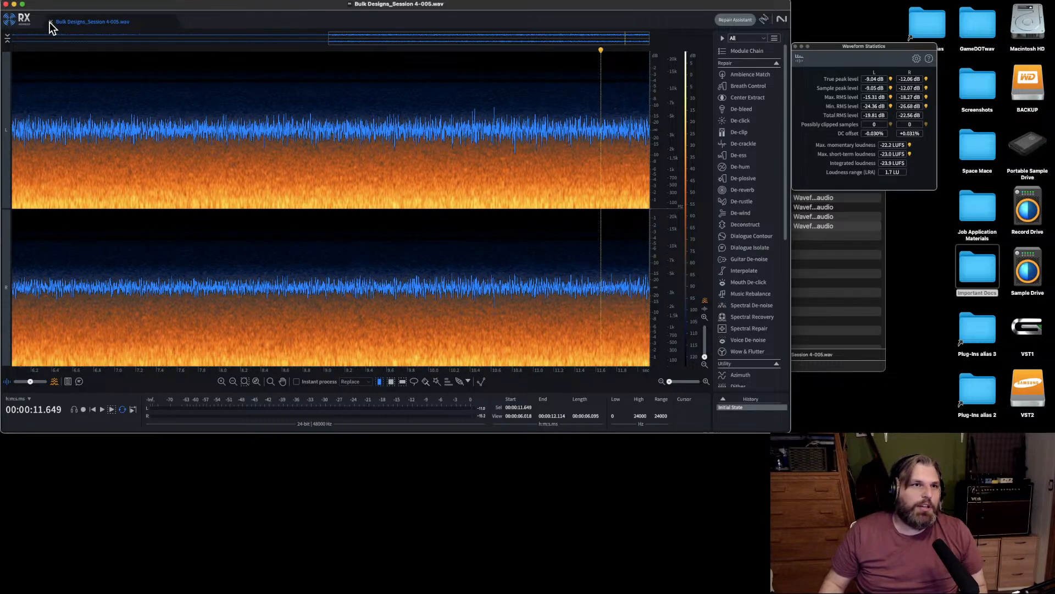
Close Bulk Designs_Session 4-005.wav, quit iZotope RX and return to the Session 4 folder.
{"action": "left_click", "coordinate": [49, 22]}
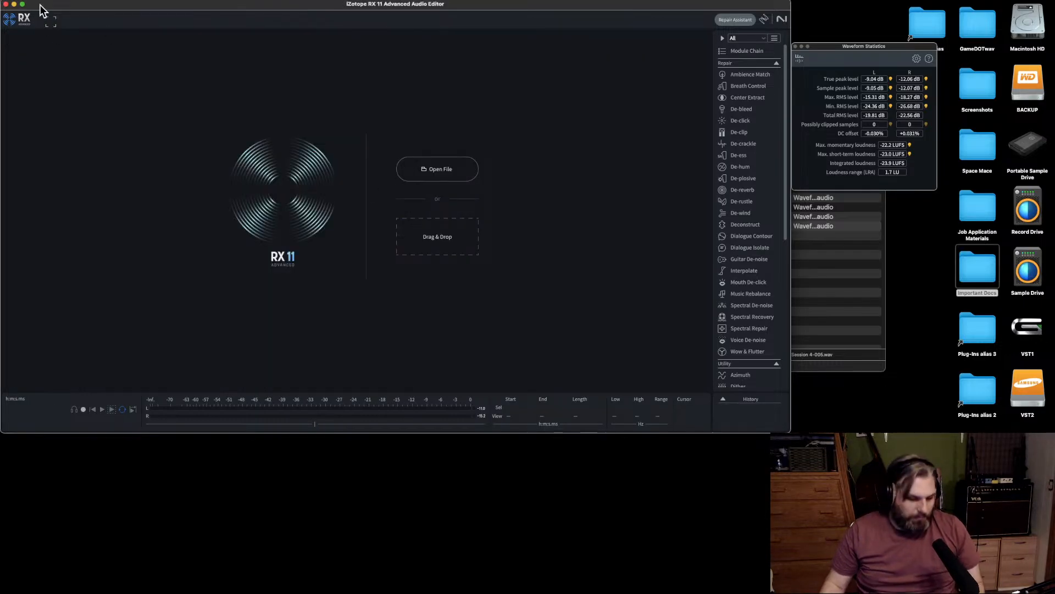
{"action": "key", "text": "super+q"}
{"action": "left_click", "coordinate": [598, 274]}
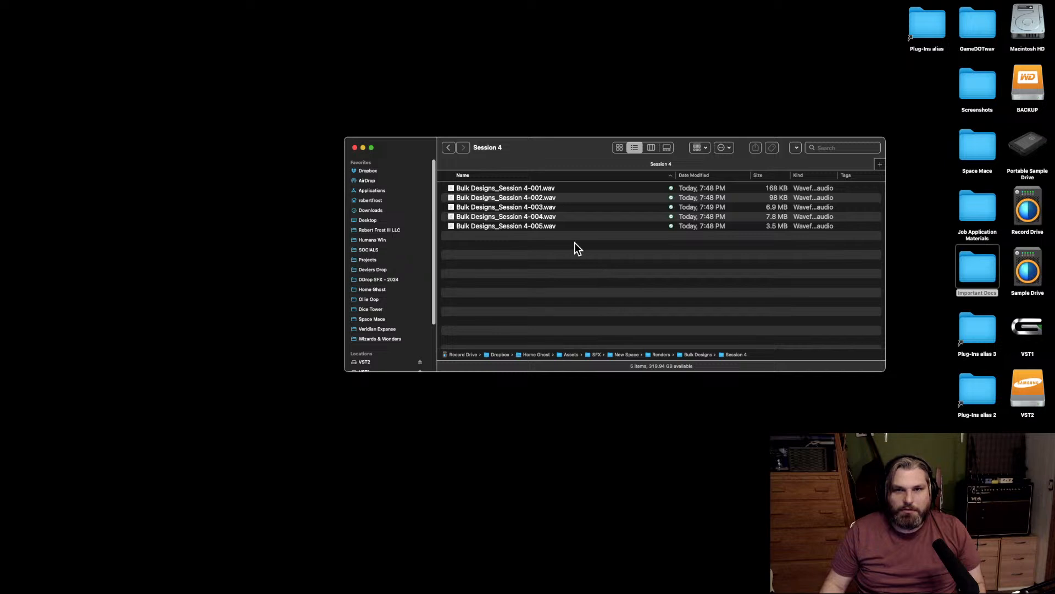
Move the Session 4 folder window toward the middle of the desktop and close it.
{"action": "left_click_drag", "start_coordinate": [500, 149], "coordinate": [374, 81]}
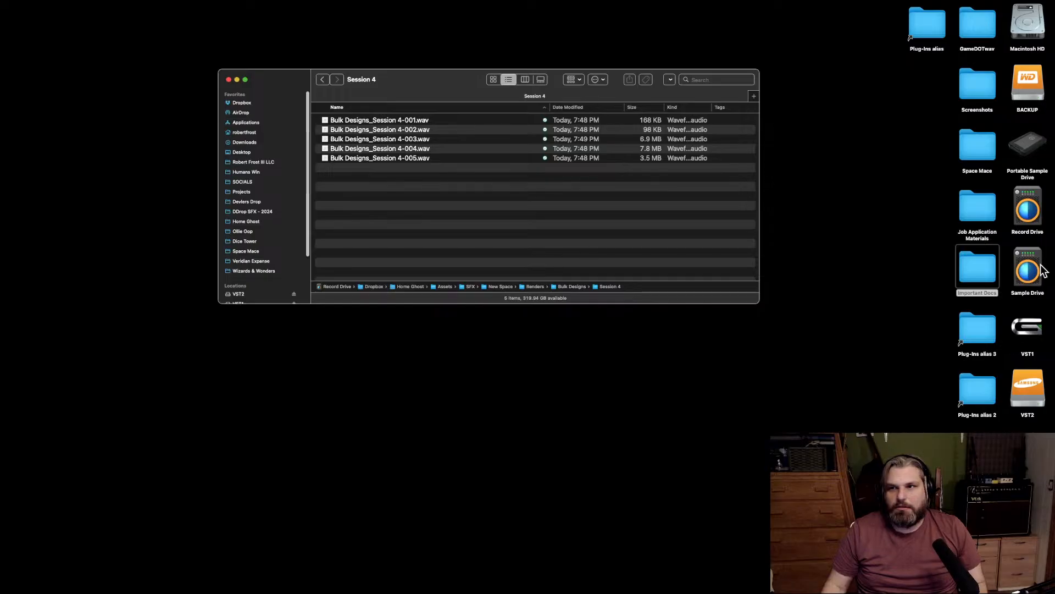
{"action": "mouse_move", "coordinate": [1053, 251]}
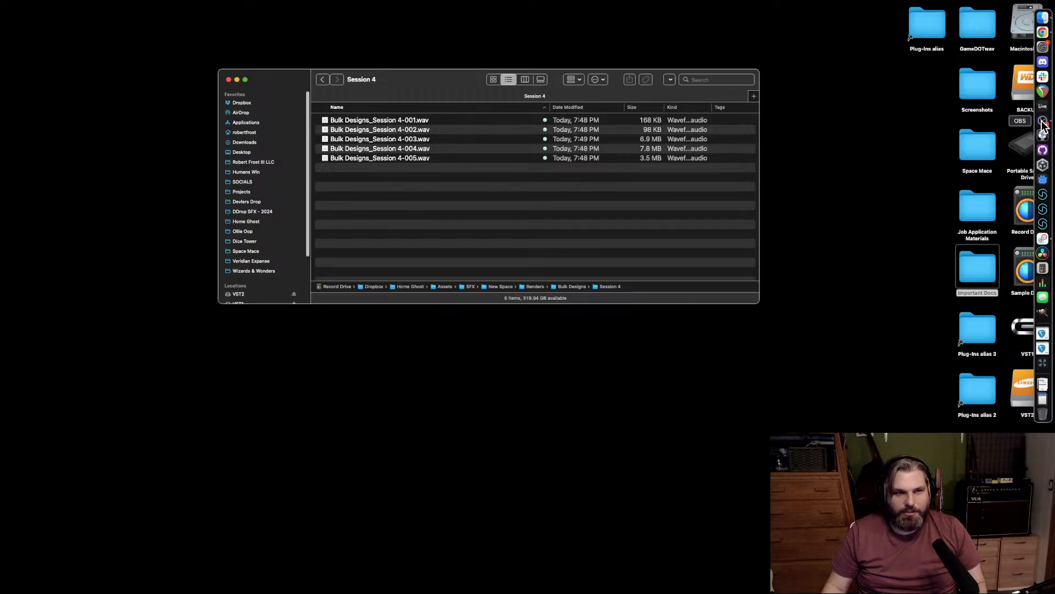
{"action": "left_click", "coordinate": [229, 80]}
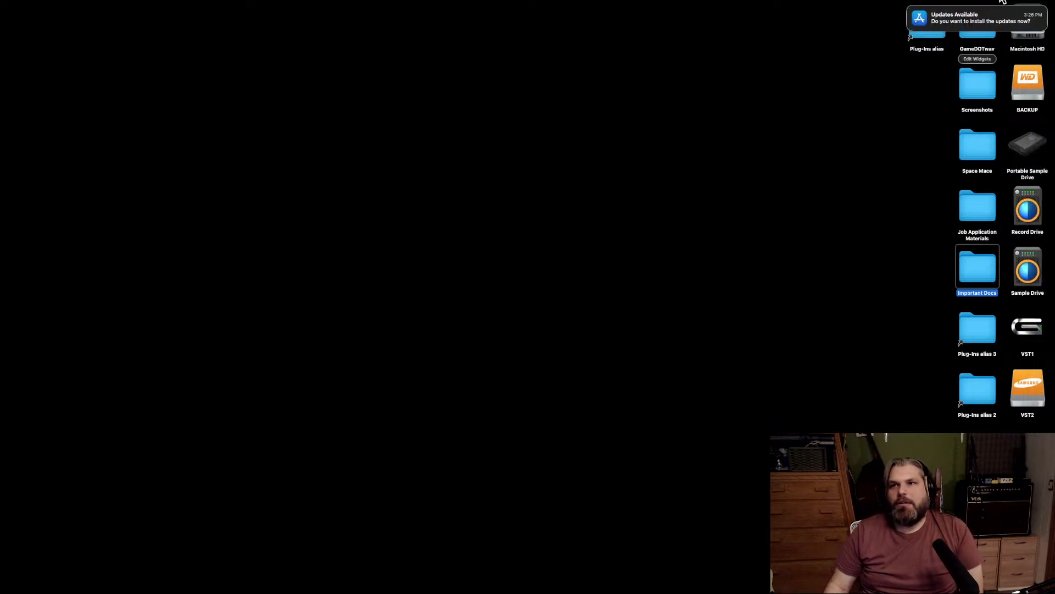
Deselect the desktop folder and tell OBS to stop streaming.
{"action": "left_click", "coordinate": [831, 157]}
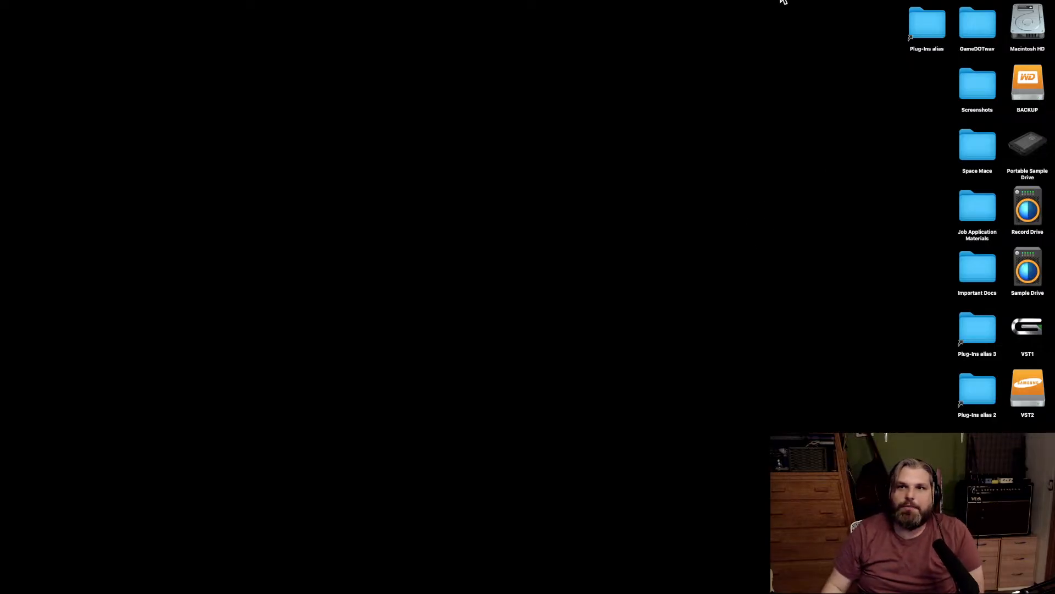
{"action": "left_click", "coordinate": [783, 1]}
{"action": "mouse_move", "coordinate": [818, 21]}
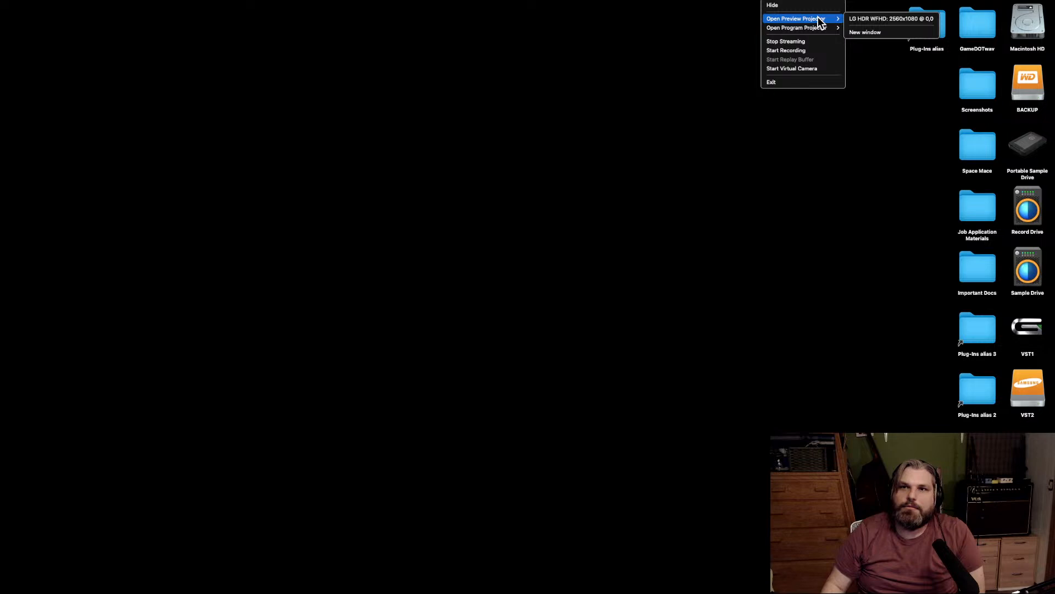
{"action": "left_click", "coordinate": [811, 43]}
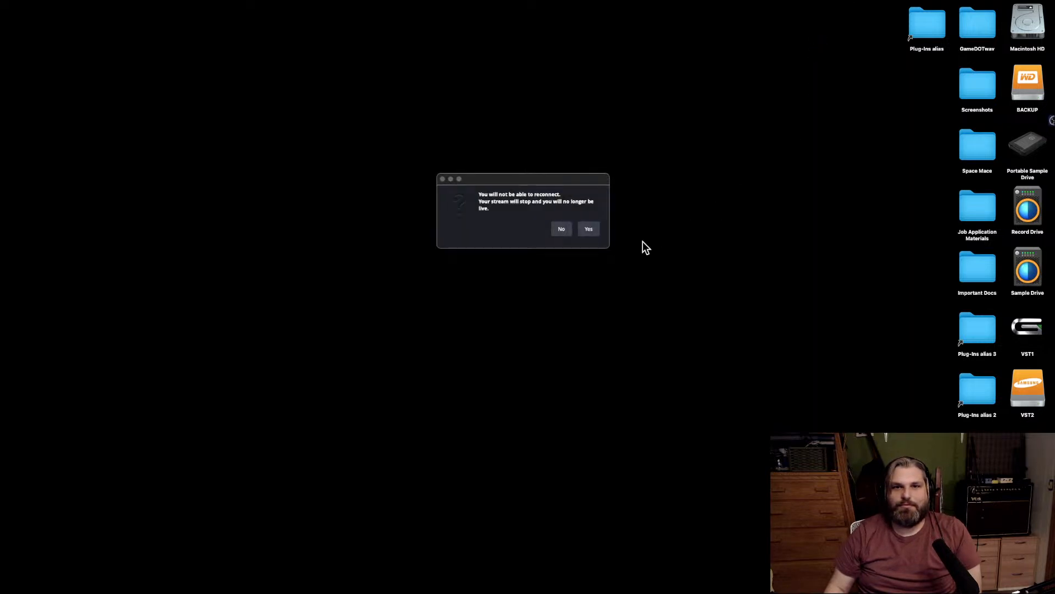